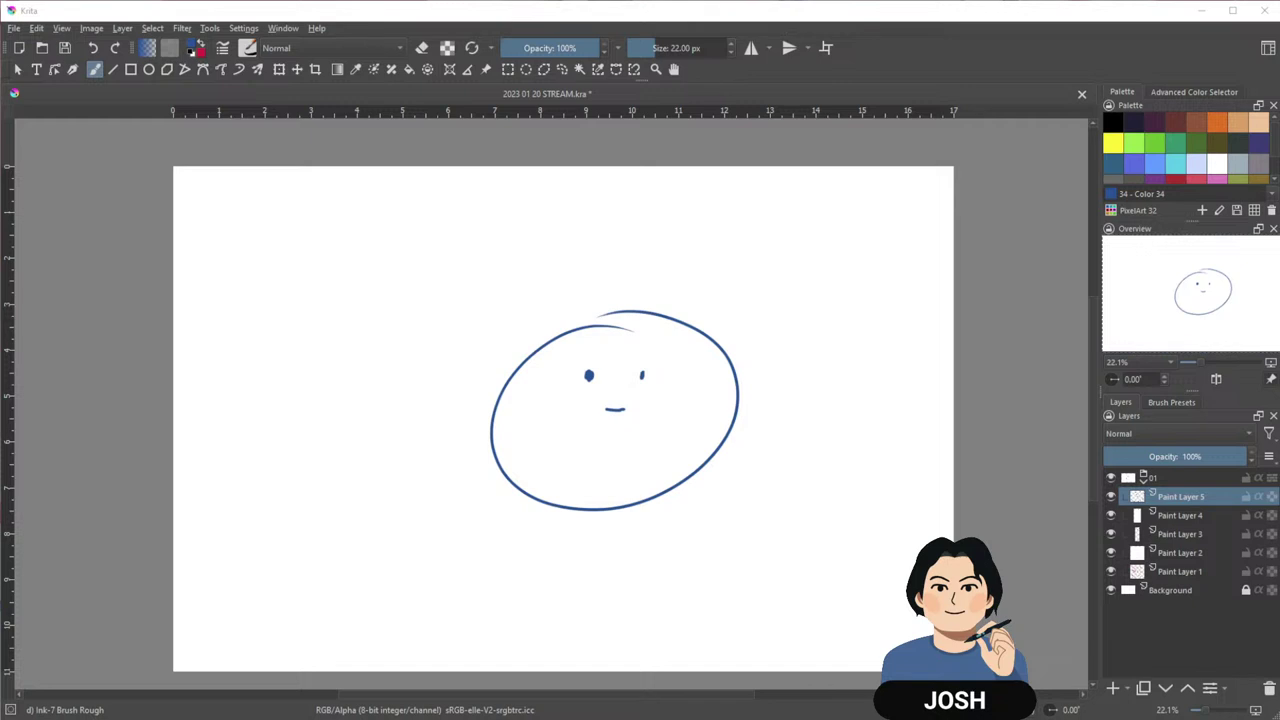
Draw a blue stroke closing the gap at the top of the smiley face's round outline
click(922, 49)
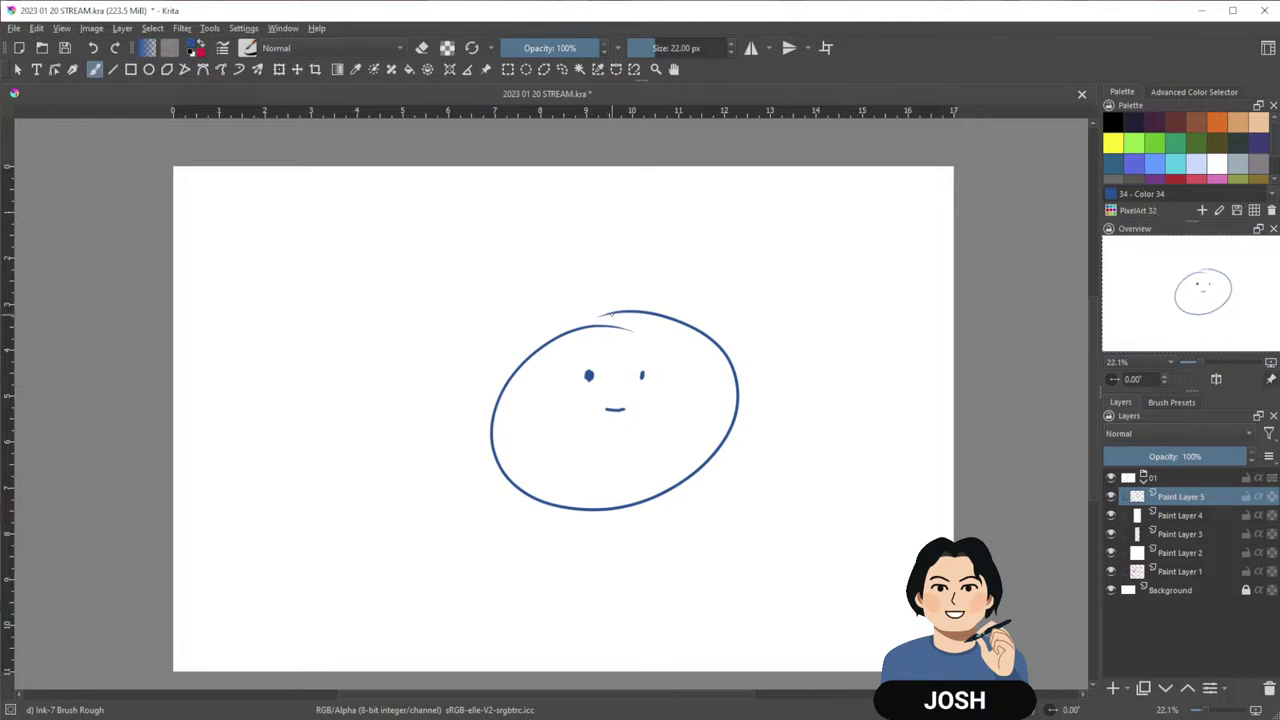
mouse_move(612, 314)
mouse_down()
mouse_move(573, 326)
mouse_move(638, 309)
mouse_up()
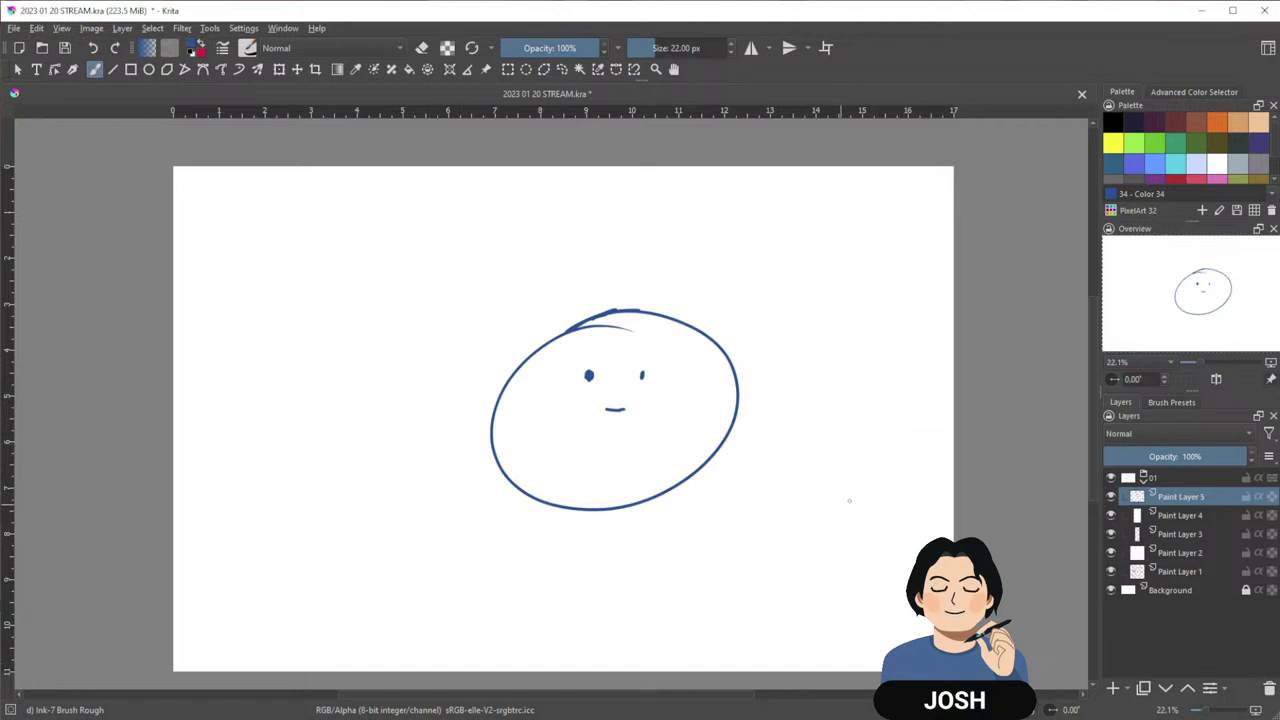
Delete the smiley face's paint layer and add a new empty paint layer in group 01
scroll(834, 489, down, 2)
scroll(812, 479, up, 2)
scroll(805, 473, down, 2)
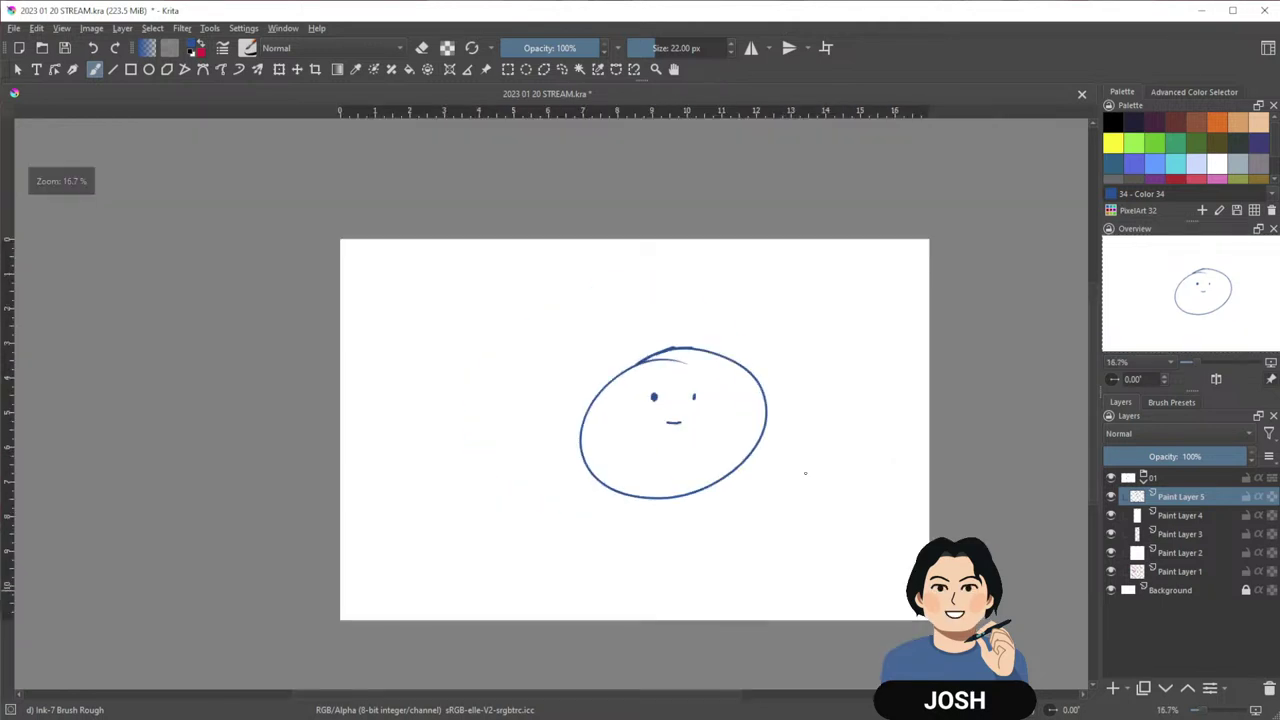
scroll(806, 474, up, 2)
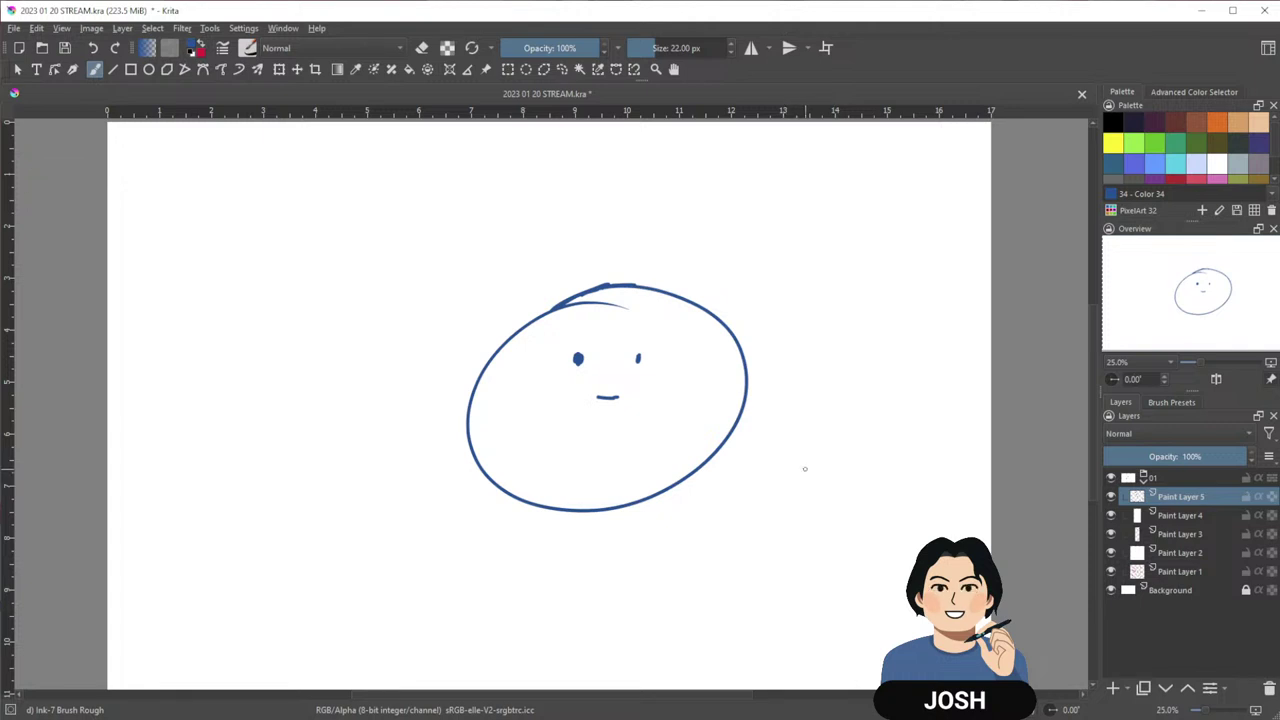
drag(895, 450, 894, 457)
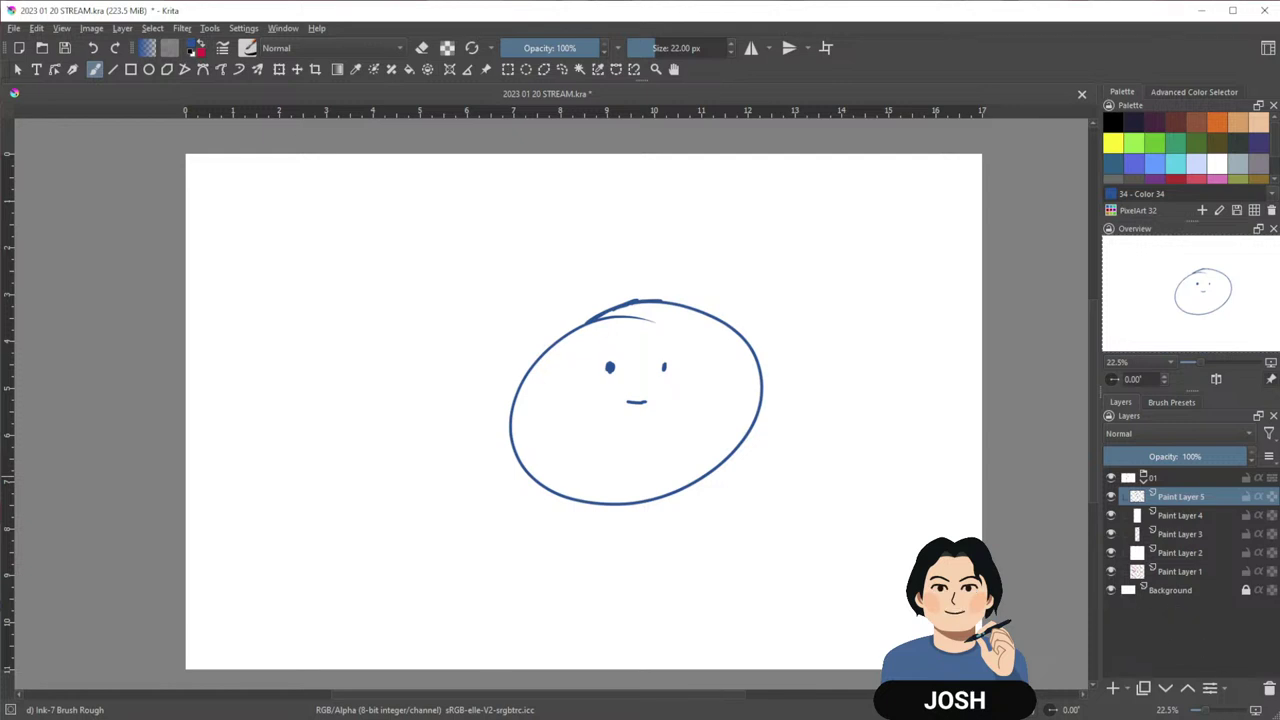
click(1268, 690)
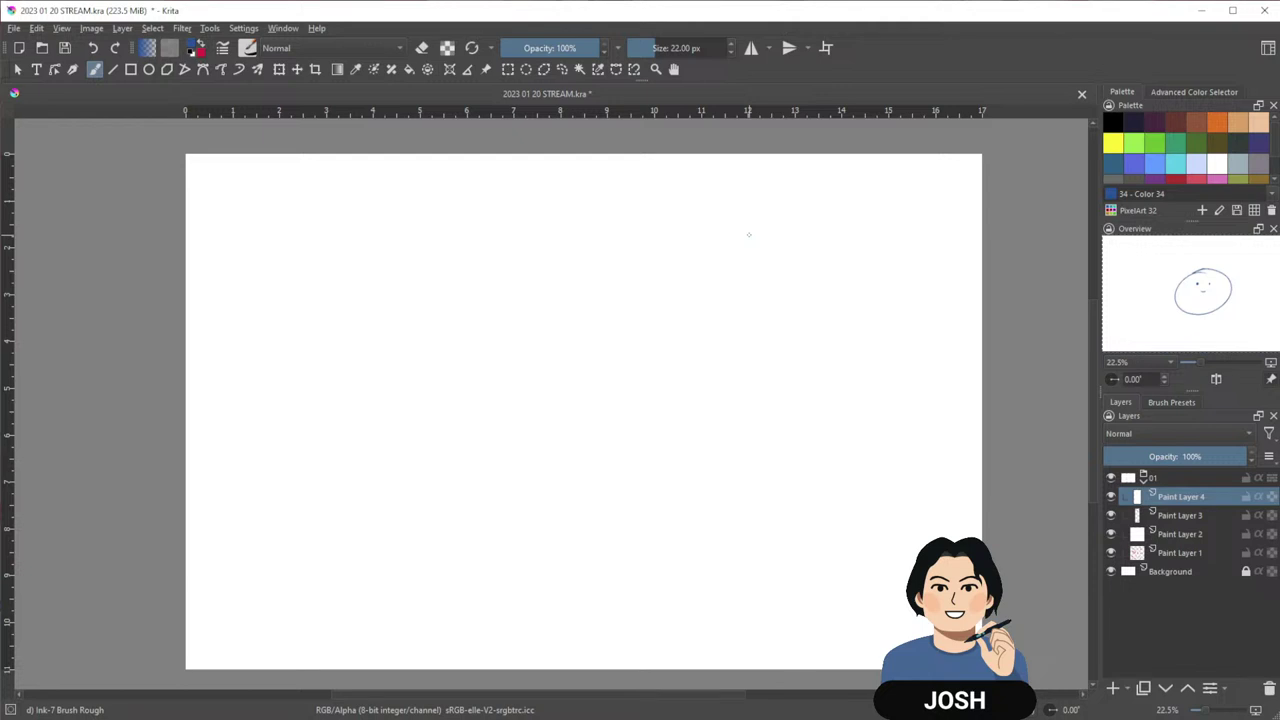
click(1112, 689)
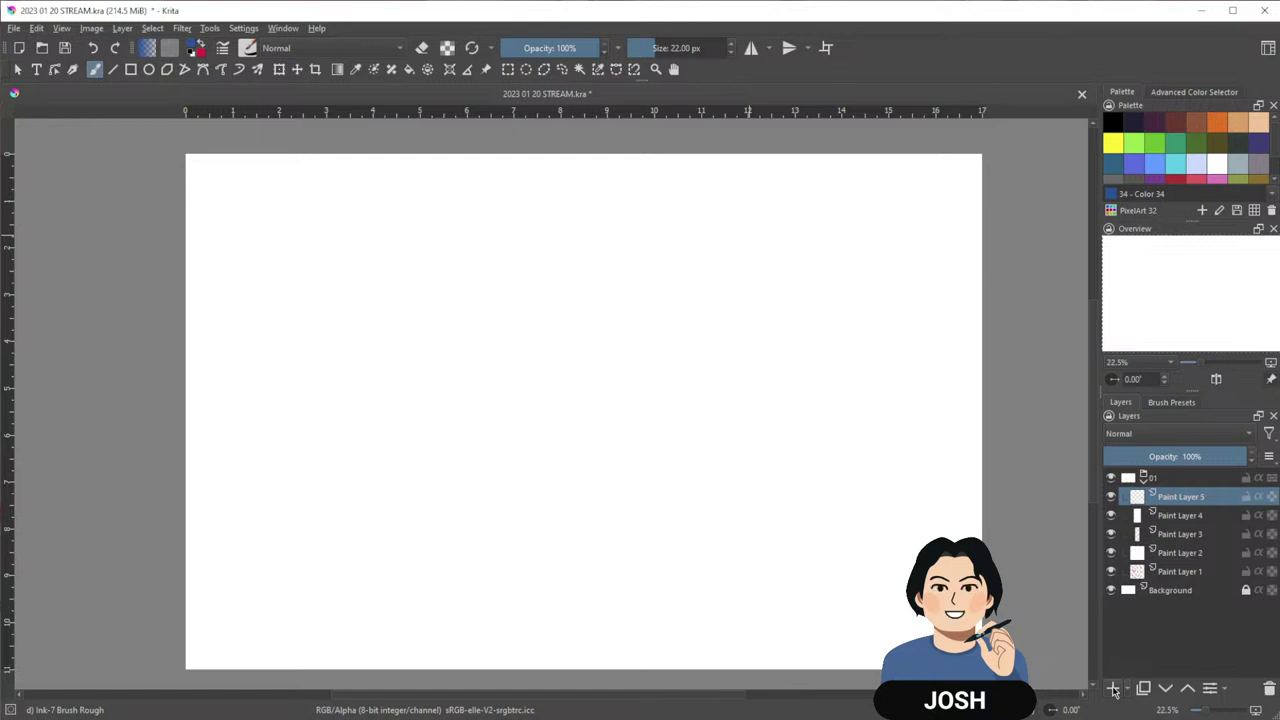
Handwrite the title "Gesture Drawing for Animation" in blue along the canvas's upper edge
mouse_move(289, 172)
mouse_down()
mouse_move(292, 203)
mouse_move(331, 184)
mouse_move(314, 203)
mouse_up()
drag(336, 170, 341, 204)
mouse_move(329, 184)
mouse_down()
mouse_move(347, 182)
mouse_move(359, 204)
mouse_up()
mouse_move(362, 203)
mouse_down()
mouse_move(372, 184)
mouse_move(435, 202)
mouse_up()
mouse_move(437, 166)
mouse_down()
mouse_move(470, 179)
mouse_move(512, 182)
mouse_up()
mouse_move(519, 181)
mouse_down()
mouse_move(519, 200)
mouse_move(551, 196)
mouse_move(547, 212)
mouse_up()
mouse_move(618, 162)
mouse_down()
mouse_move(606, 199)
mouse_move(614, 181)
mouse_up()
drag(626, 183, 692, 195)
drag(672, 184, 710, 200)
mouse_move(721, 176)
mouse_down()
mouse_move(735, 200)
mouse_move(751, 180)
mouse_move(756, 191)
mouse_up()
drag(768, 176, 781, 189)
drag(774, 178, 788, 174)
mouse_move(790, 178)
mouse_down()
mouse_move(788, 189)
mouse_move(798, 165)
mouse_up()
drag(797, 178, 824, 190)
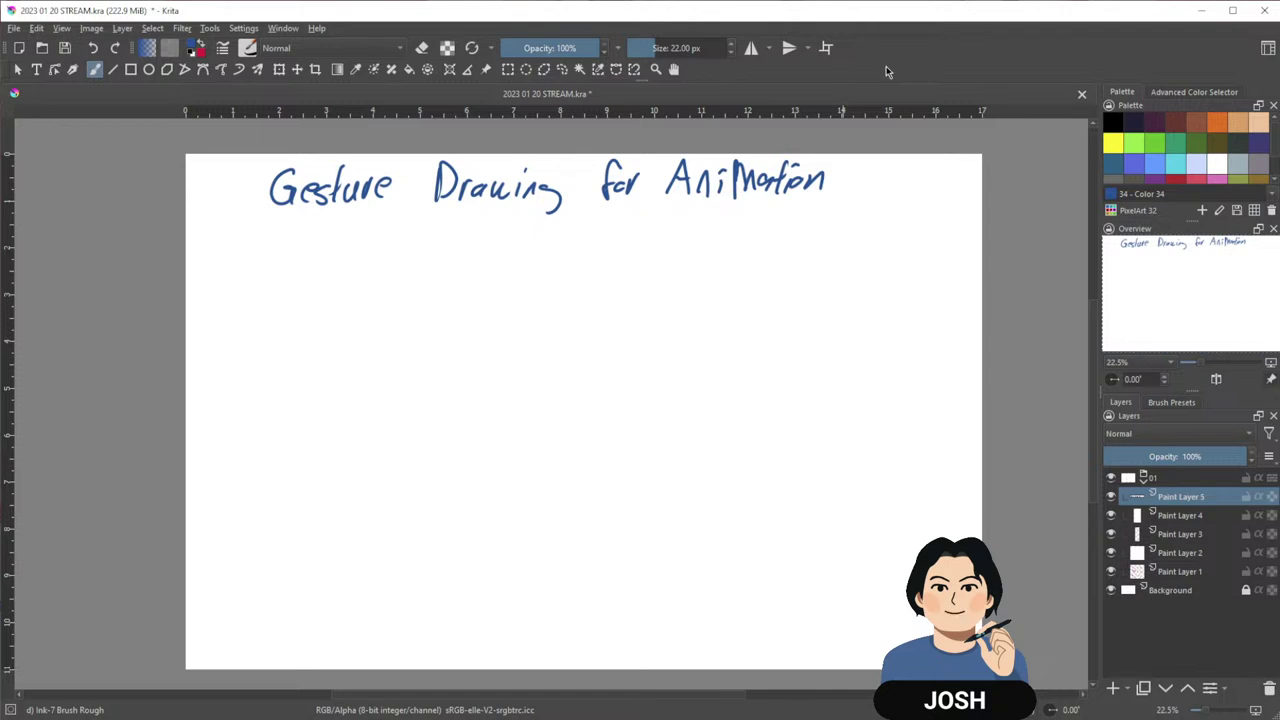
Move the white cover on Paint Layer 4 down to uncover the SILHOUETTE heading and its figure
click(1162, 515)
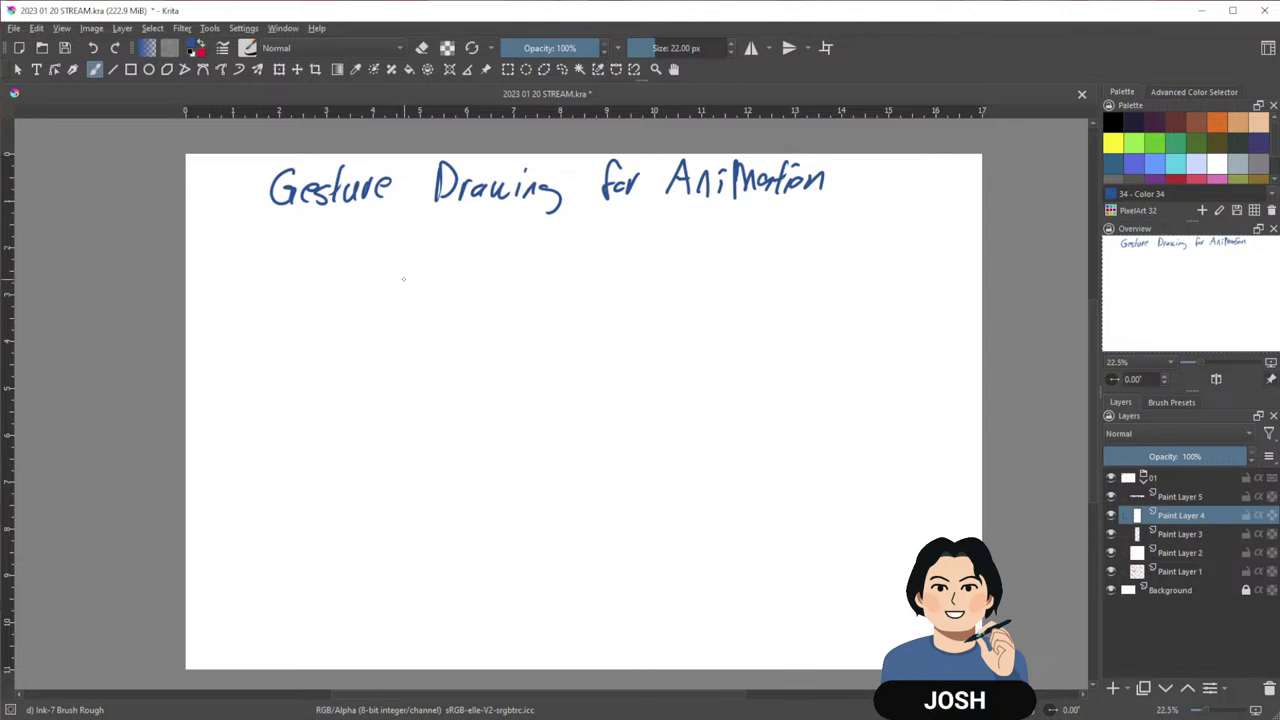
key(t)
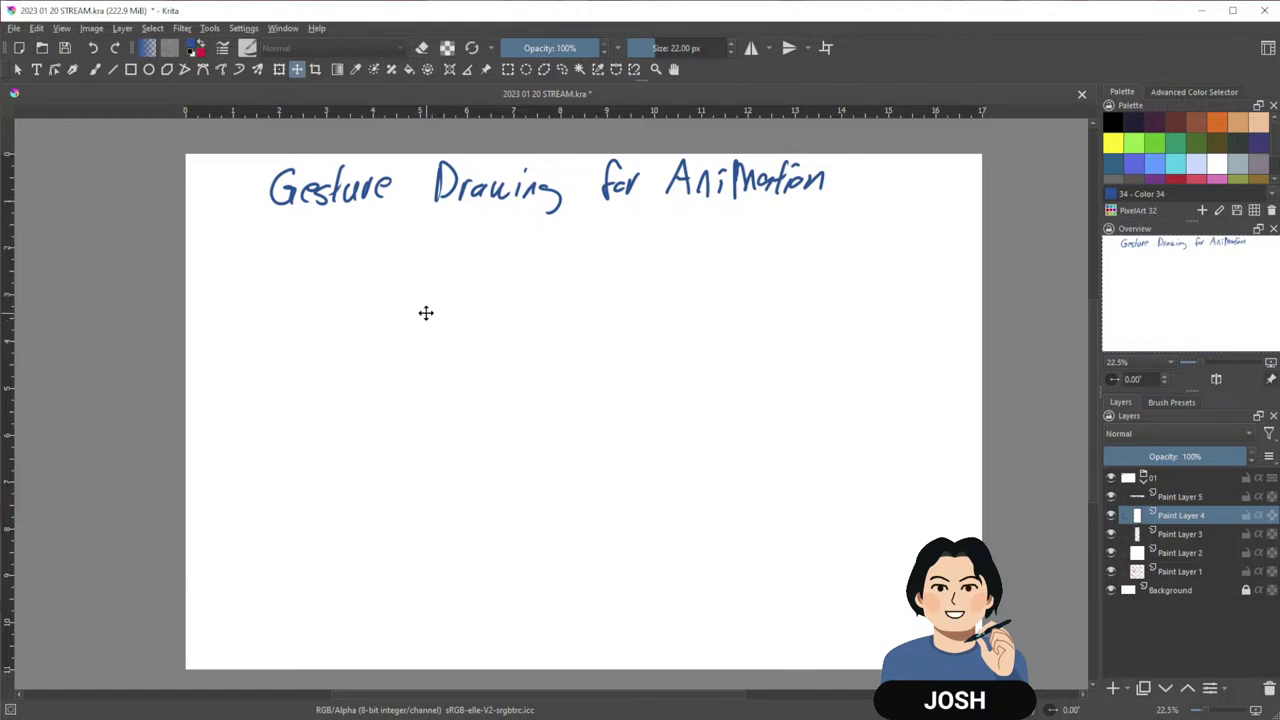
drag(426, 314, 431, 477)
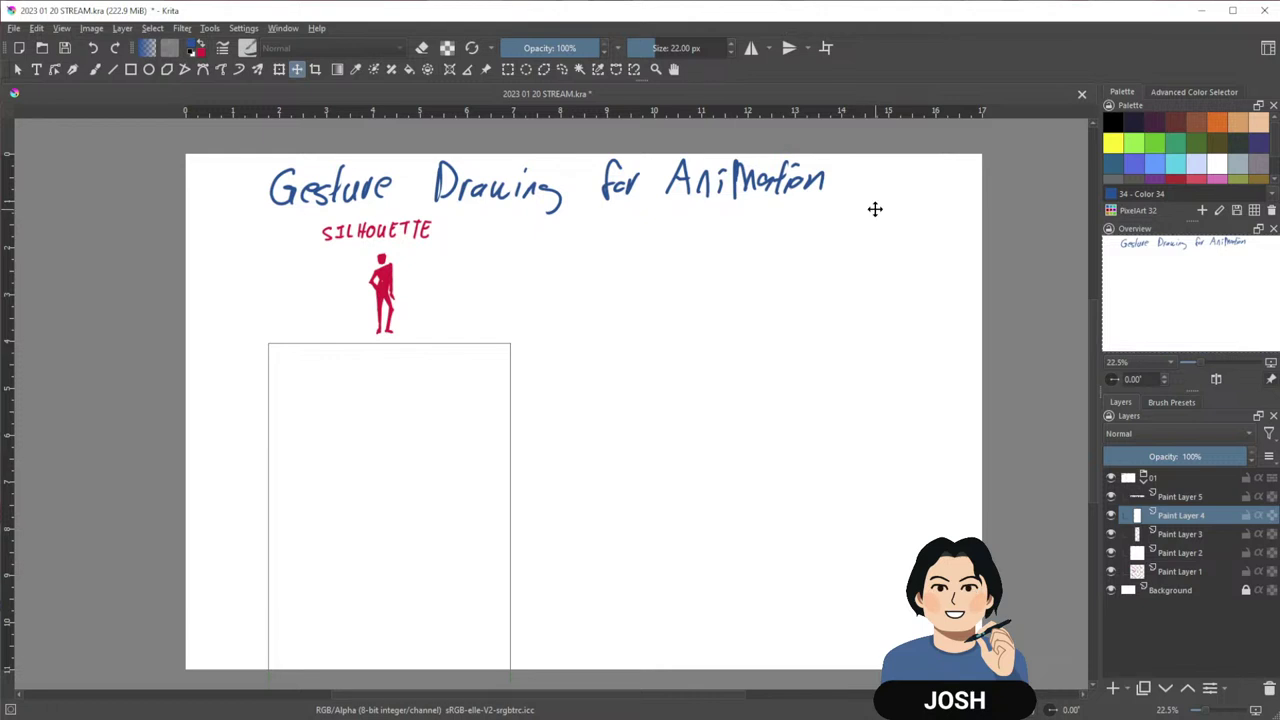
key(b)
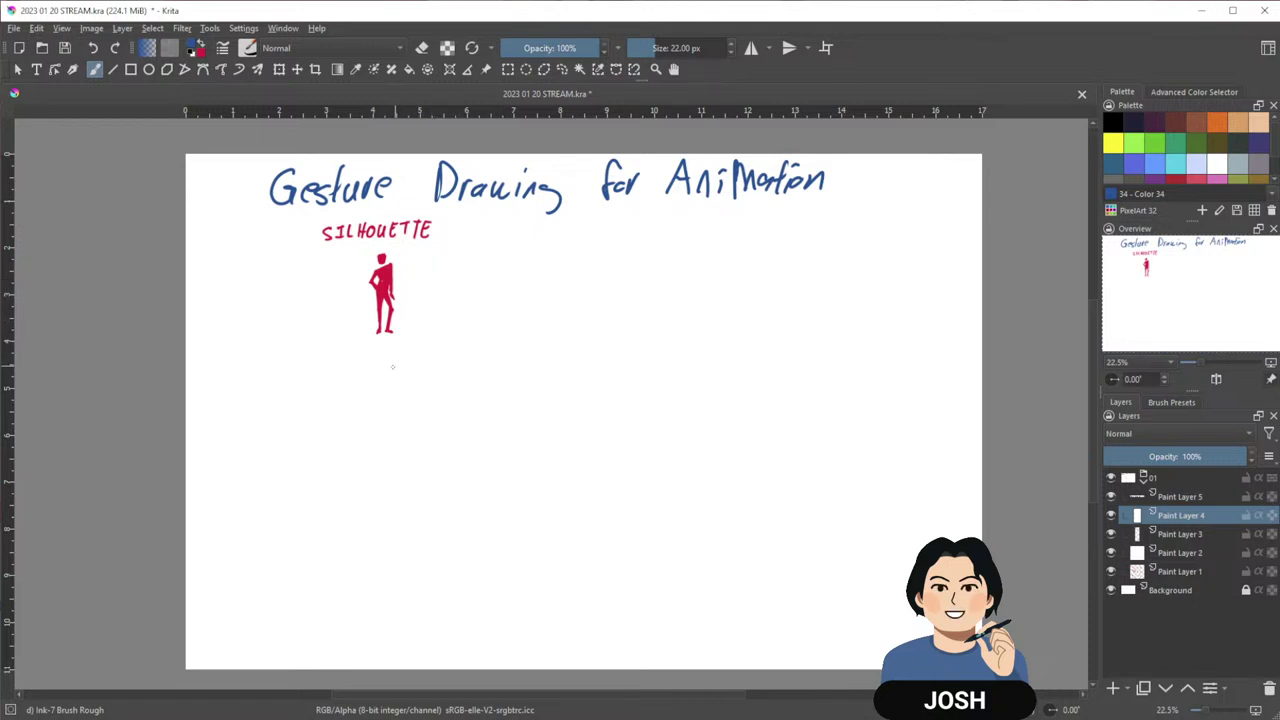
Move Paint Layer 4's white cover further down to uncover the BEAN heading and its sketch
key(t)
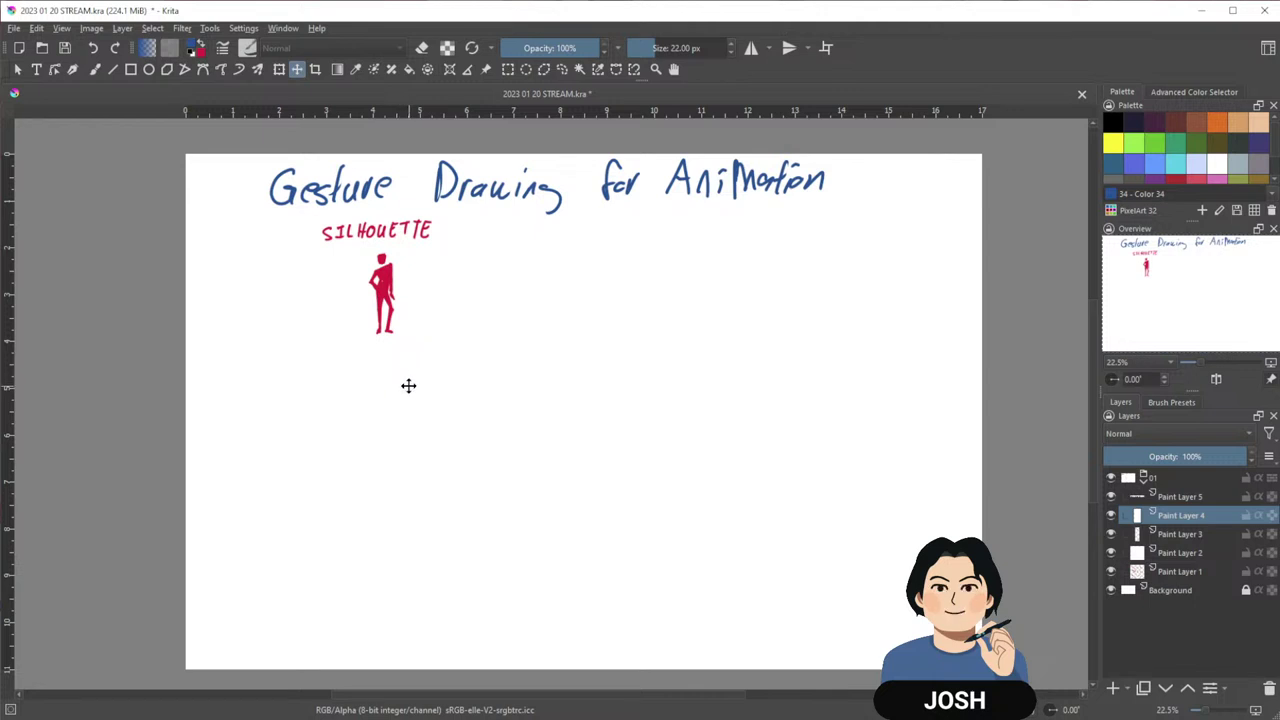
drag(401, 380, 408, 511)
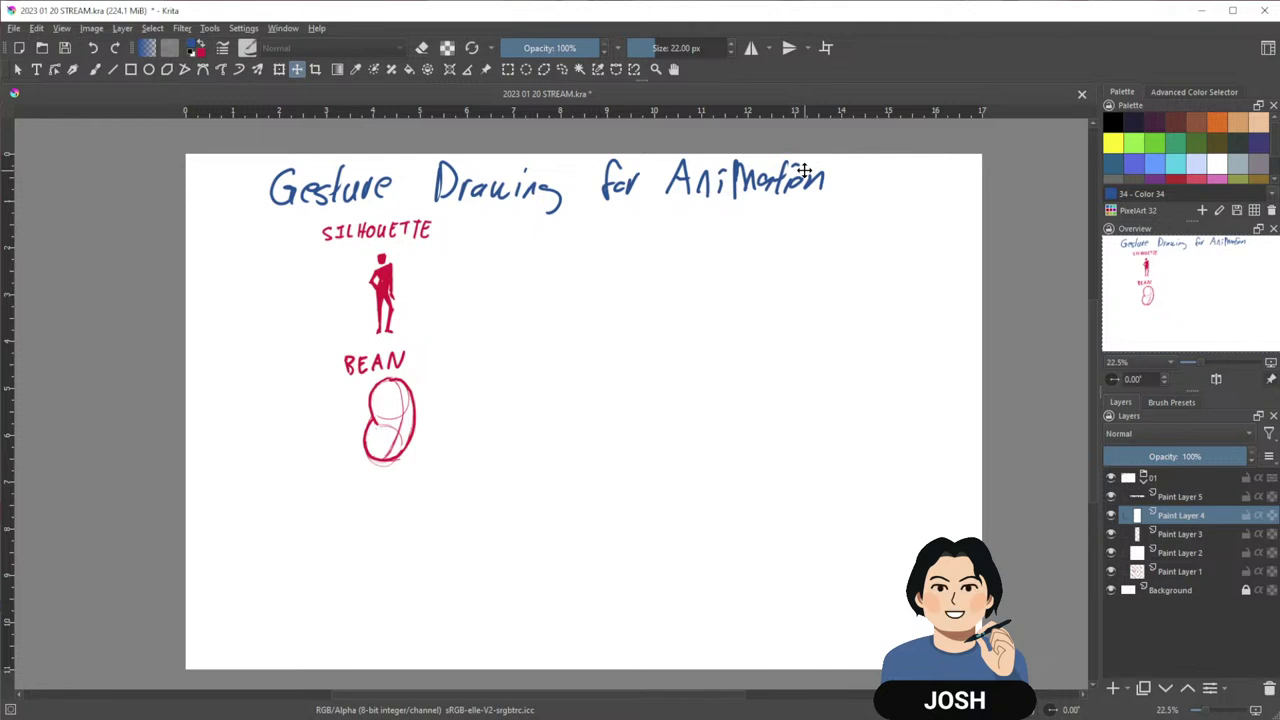
key(b)
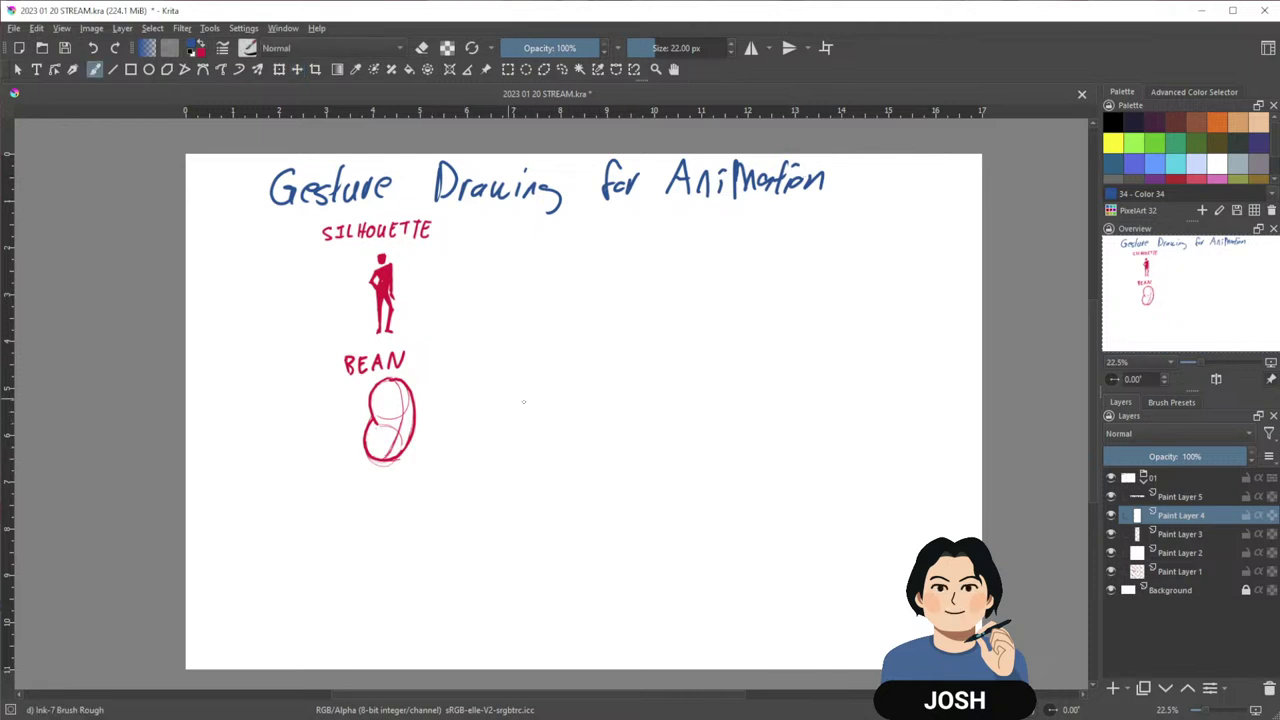
On Paint Layer 5, draw two stacked blue circles beside the red bean sketch
click(1159, 498)
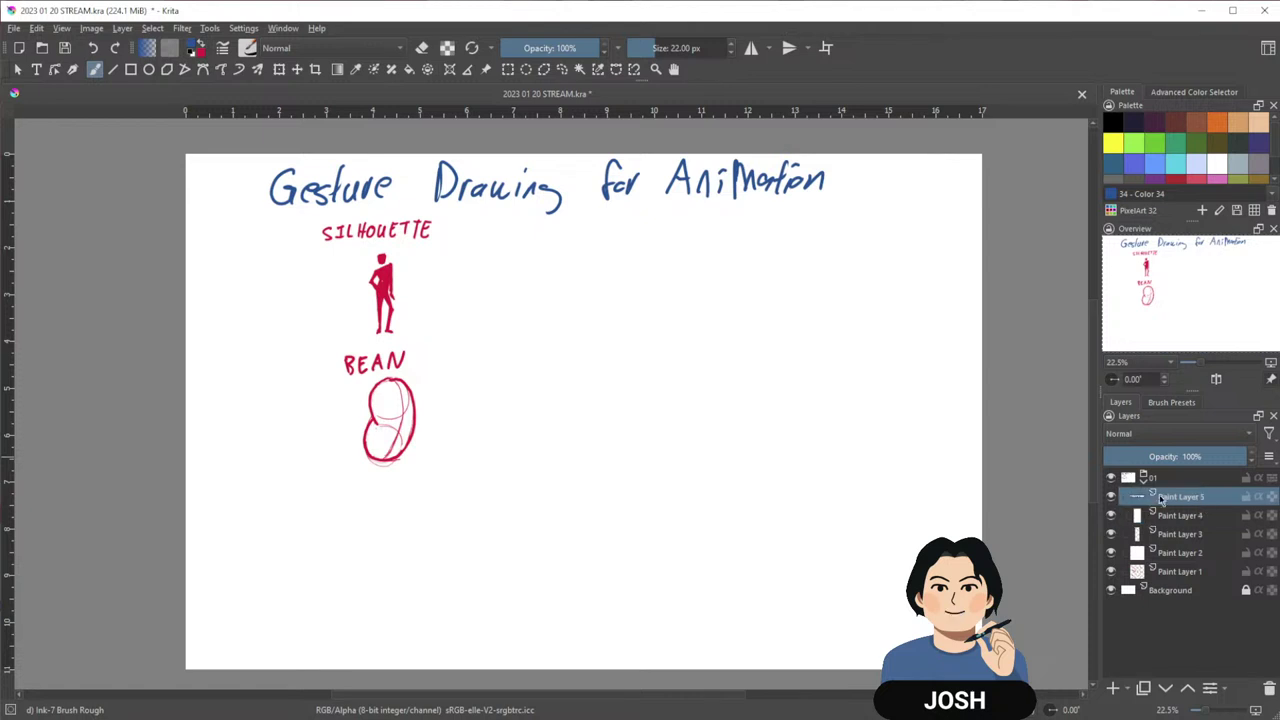
mouse_move(496, 381)
mouse_down()
mouse_move(488, 413)
mouse_move(499, 381)
mouse_up()
drag(482, 439, 503, 412)
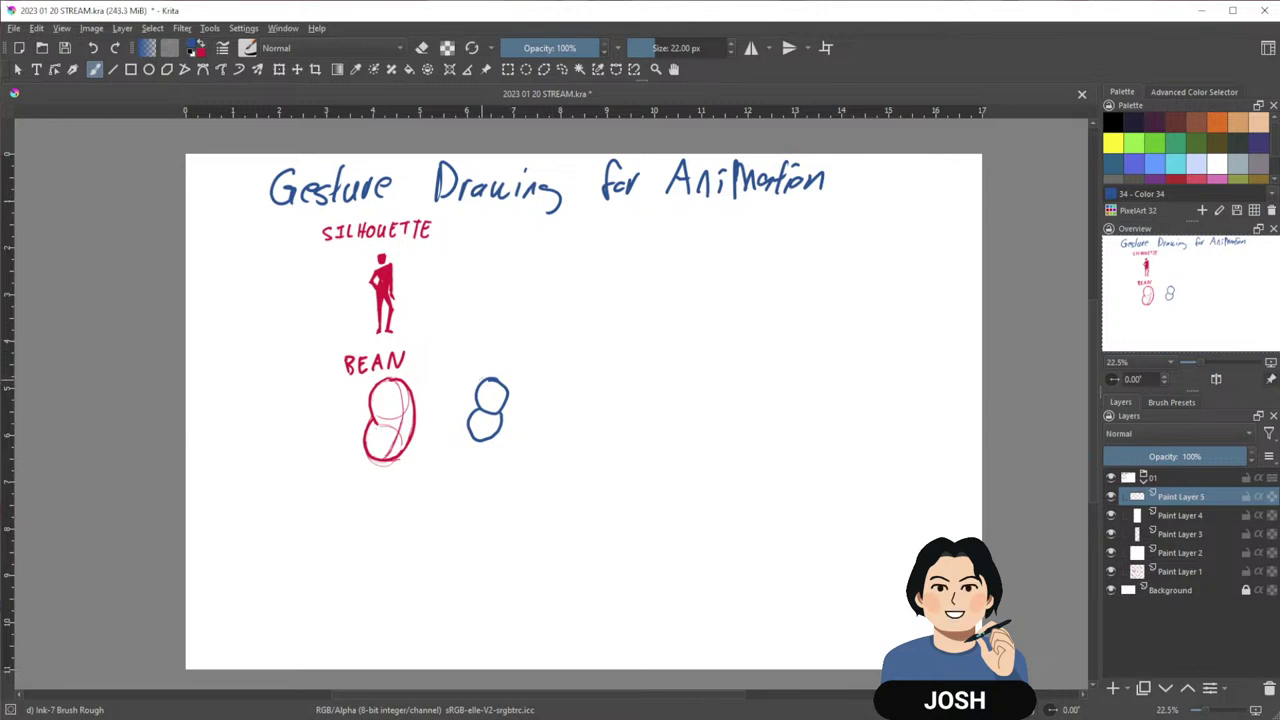
Trace a thick red bean-shaped outline around the two blue circles
key(x)
drag(483, 379, 469, 436)
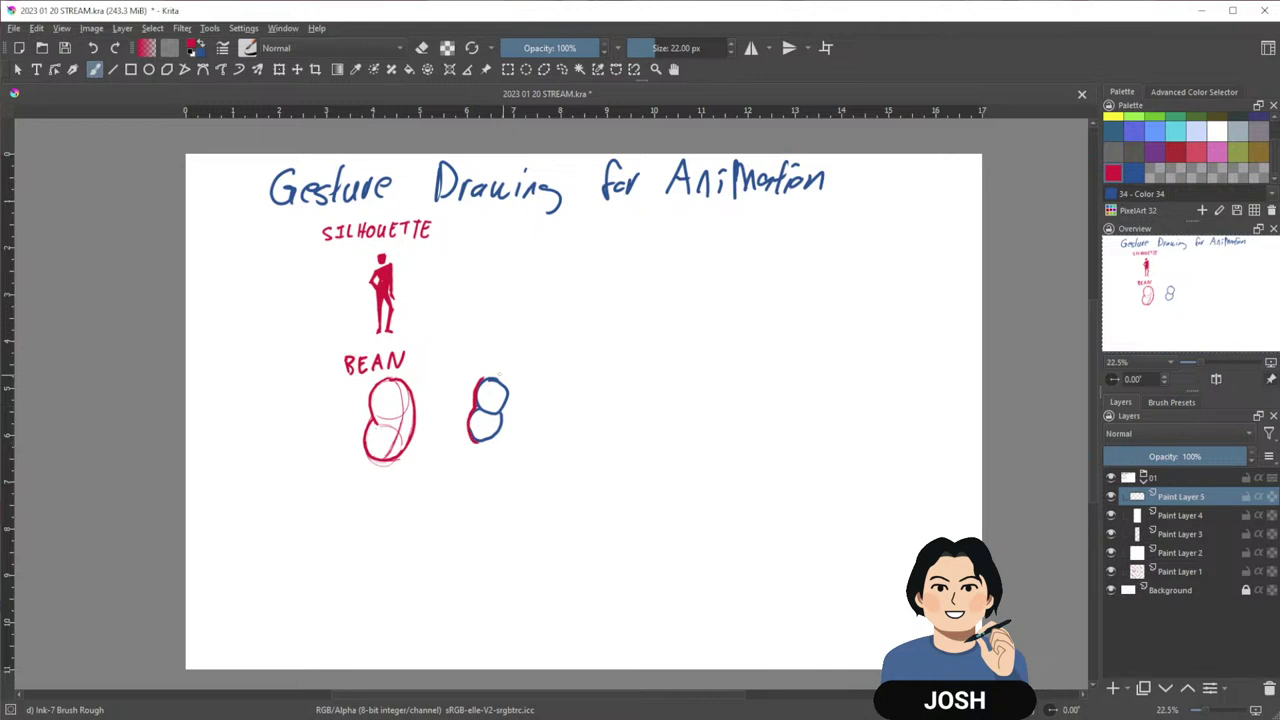
mouse_move(480, 378)
mouse_down()
mouse_move(503, 380)
mouse_move(508, 406)
mouse_move(501, 434)
mouse_move(473, 442)
mouse_up()
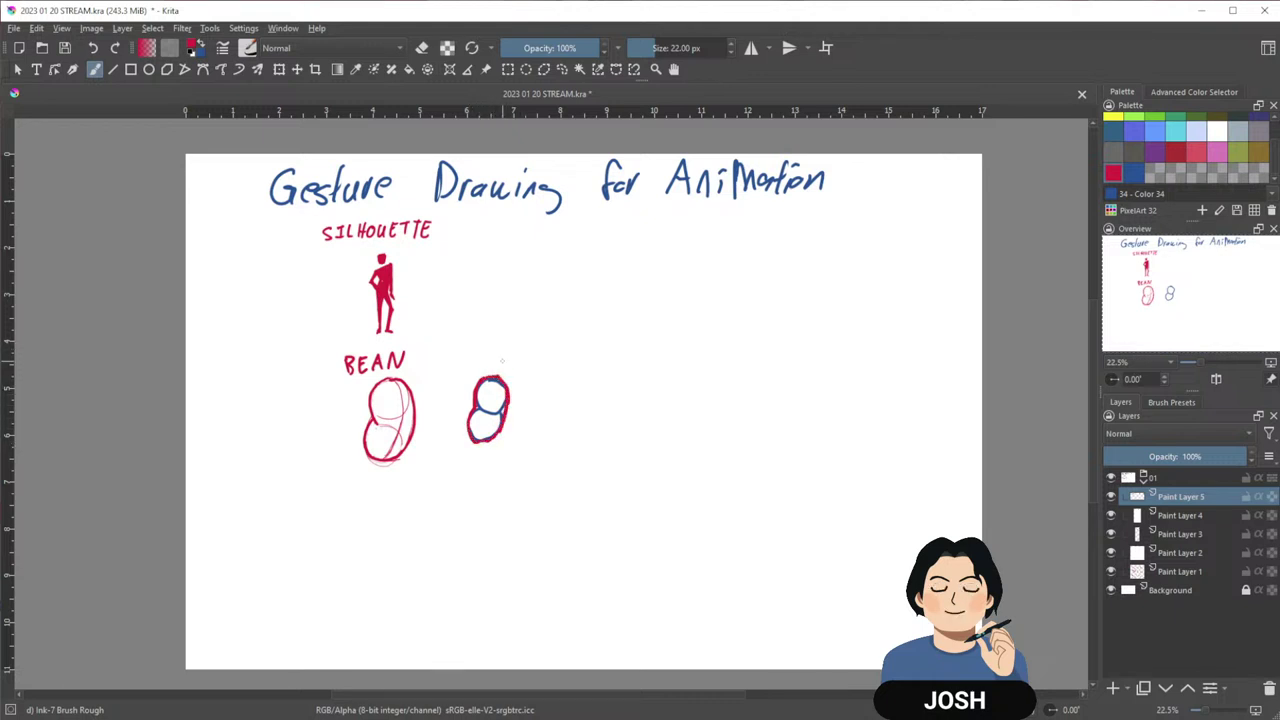
mouse_move(502, 376)
mouse_down()
mouse_move(472, 392)
mouse_move(466, 430)
mouse_up()
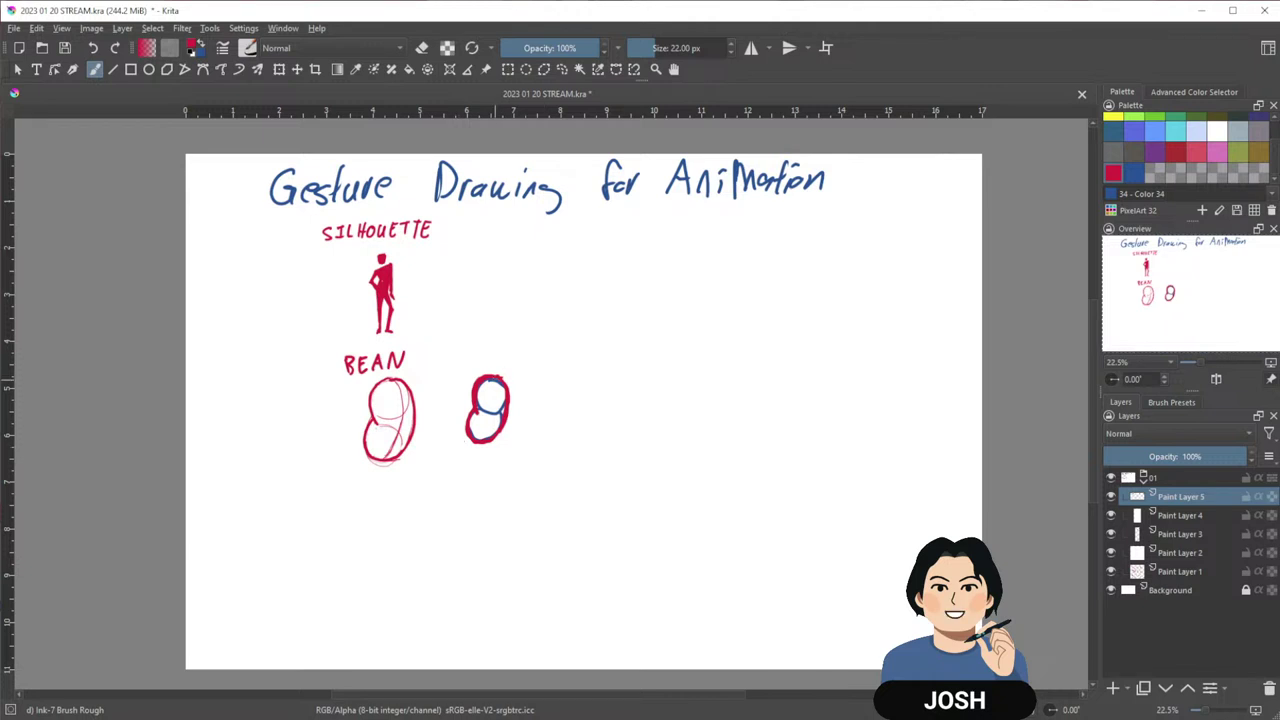
Add a curved centre line, arms raised overhead and one-legged standing legs to the new bean figure in red
drag(495, 382, 482, 441)
mouse_move(489, 338)
mouse_down()
mouse_move(488, 362)
mouse_move(497, 355)
mouse_move(468, 385)
mouse_move(516, 378)
mouse_move(518, 392)
mouse_up()
mouse_move(458, 442)
mouse_down()
mouse_move(487, 488)
mouse_move(498, 426)
mouse_move(486, 515)
mouse_up()
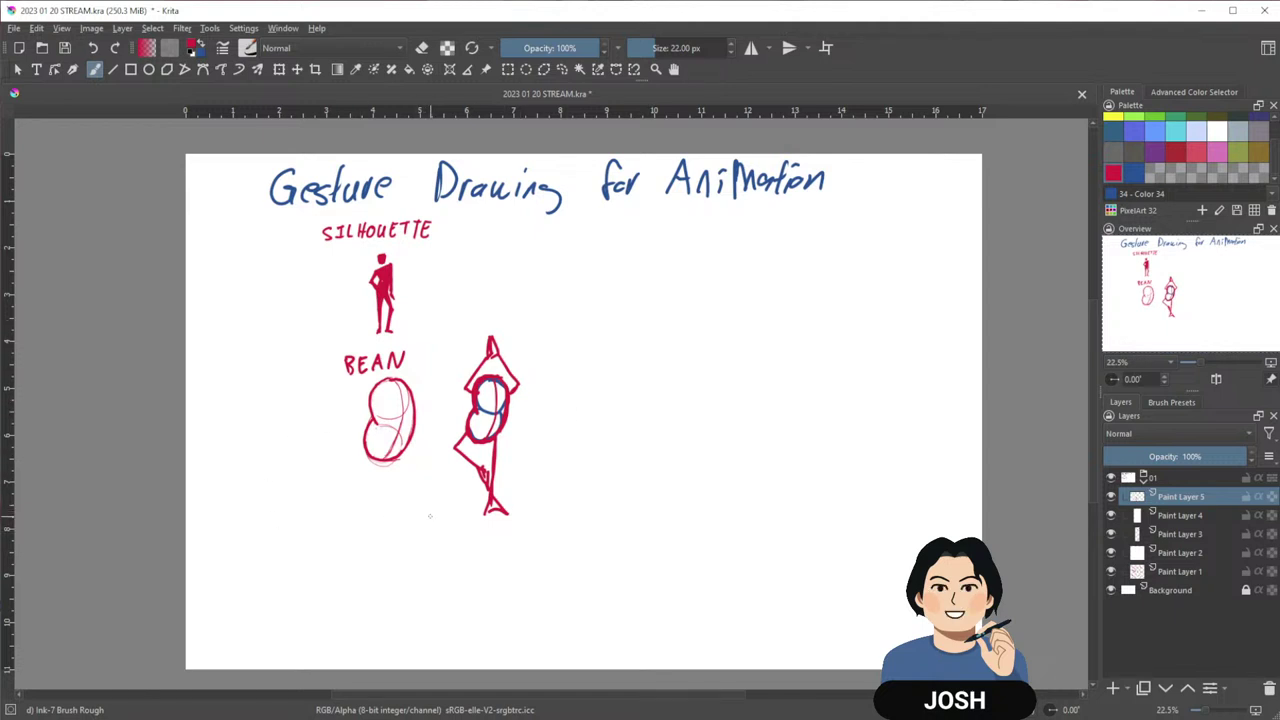
Move the white cover on Paint Layer 4 down to uncover the PILLOW heading and its sketch
key(t)
mouse_move(400, 515)
mouse_down()
mouse_move(394, 540)
mouse_move(409, 517)
mouse_up()
key(Page_Down)
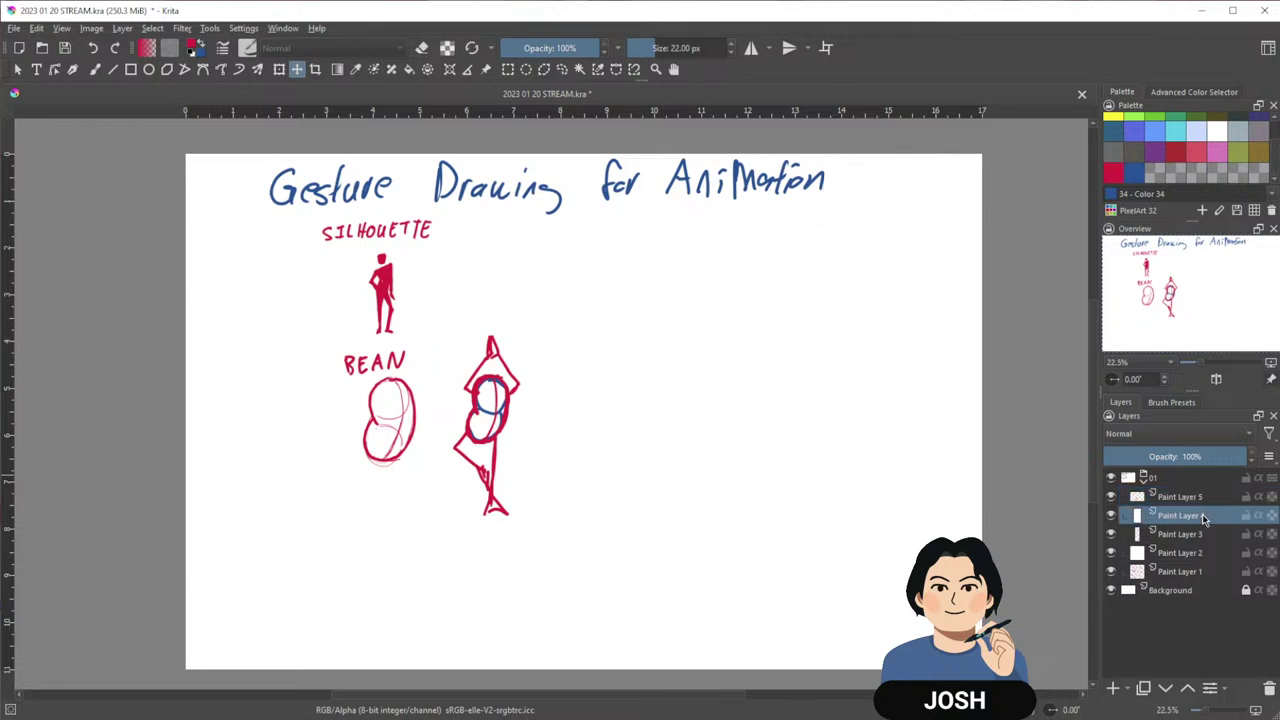
mouse_move(407, 529)
mouse_down()
mouse_move(406, 684)
mouse_move(409, 672)
mouse_up()
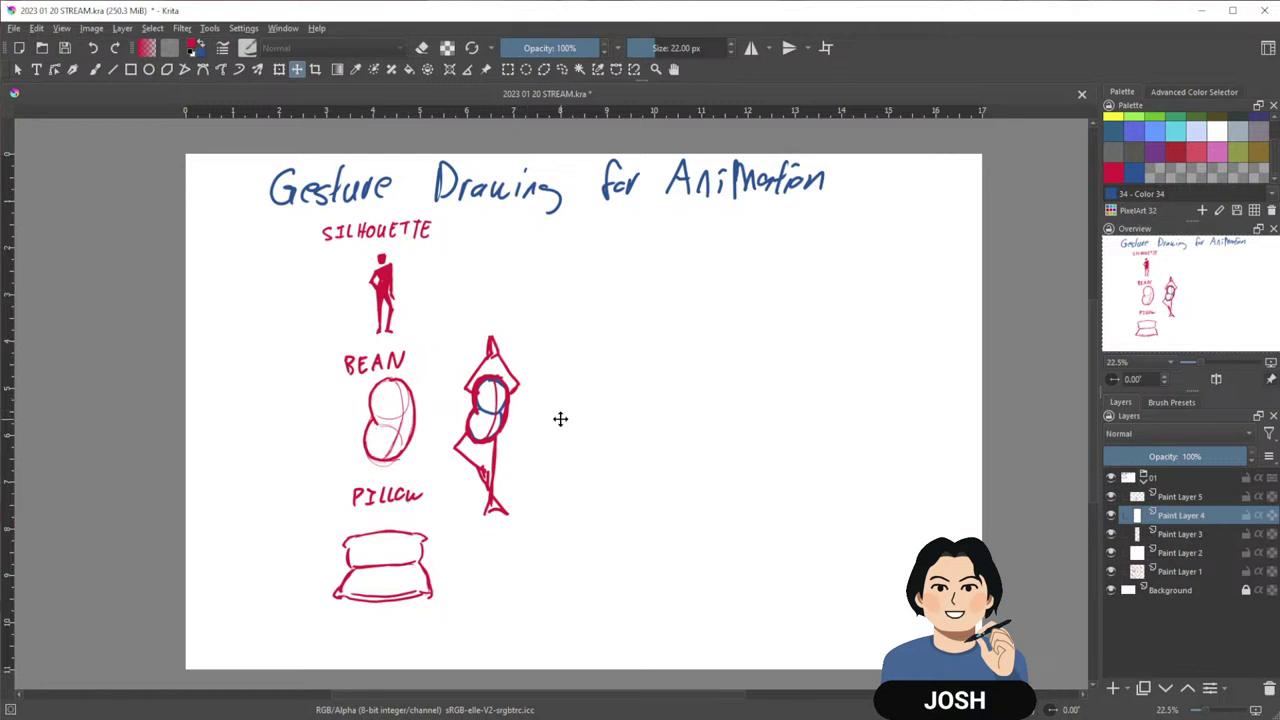
key(b)
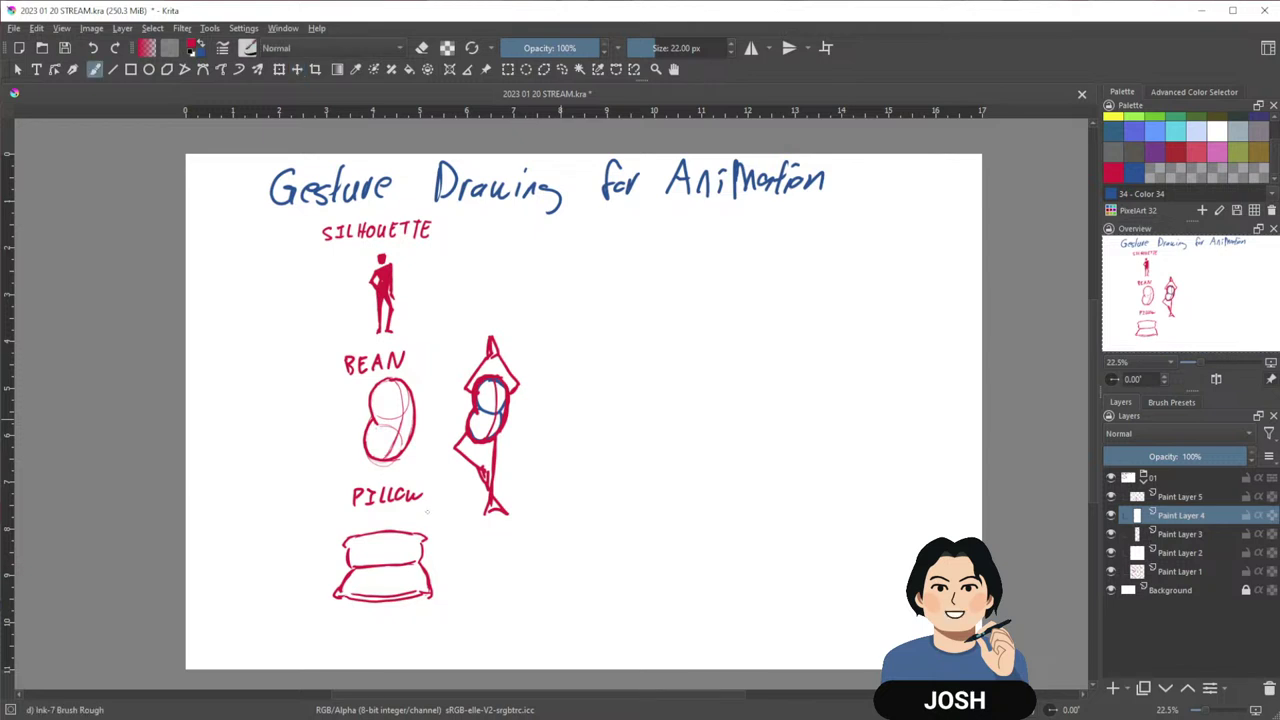
On Paint Layer 5, draw two stacked red ovals beside the pillow sketch and outline them in blue with pointed pillow corners
key(Page_Up)
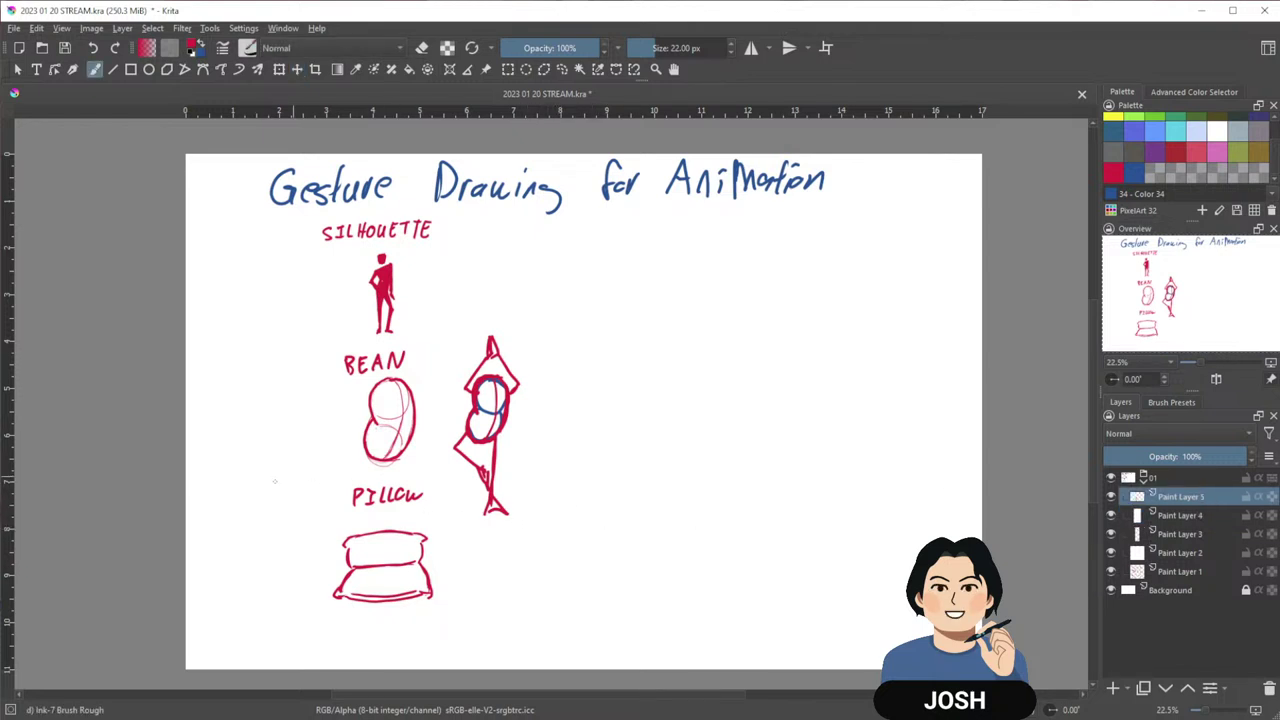
mouse_move(272, 500)
mouse_down()
mouse_move(236, 527)
mouse_move(273, 536)
mouse_move(308, 510)
mouse_move(265, 502)
mouse_move(290, 532)
mouse_move(233, 549)
mouse_move(236, 564)
mouse_move(278, 570)
mouse_move(307, 500)
mouse_move(316, 509)
mouse_move(236, 499)
mouse_move(304, 554)
mouse_up()
key(x)
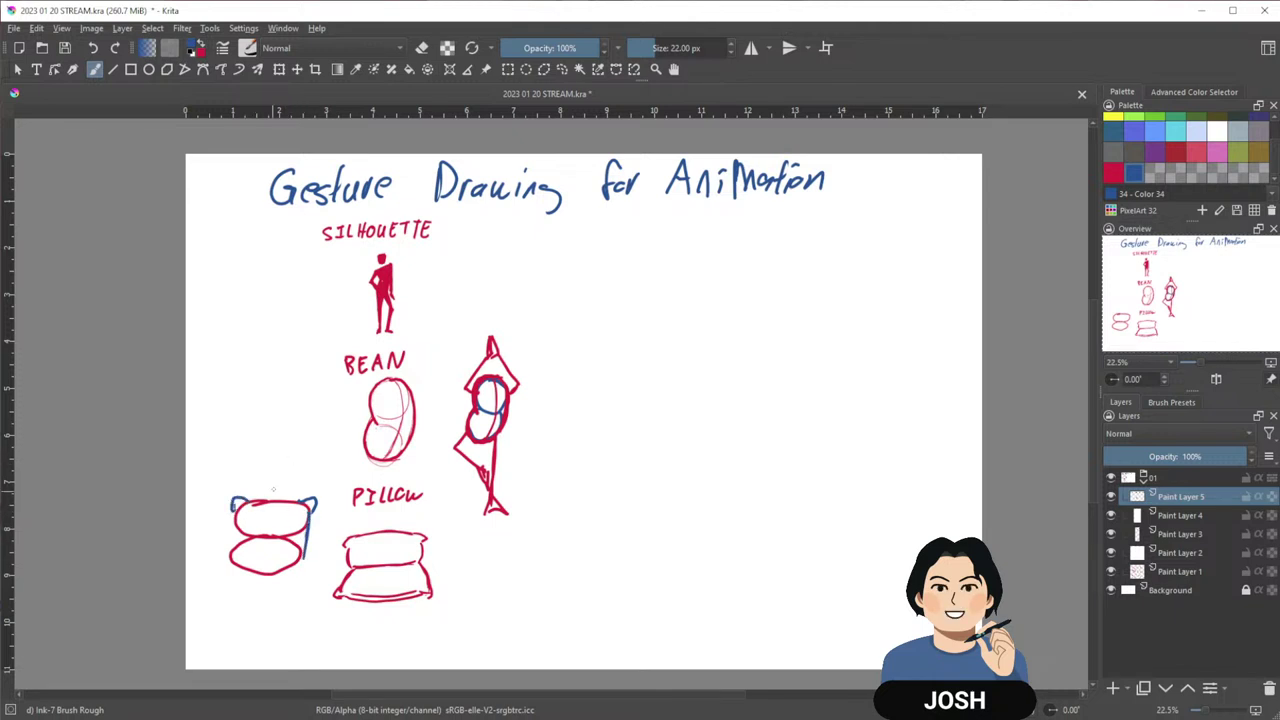
mouse_move(245, 500)
mouse_down()
mouse_move(309, 504)
mouse_move(237, 535)
mouse_up()
mouse_move(231, 549)
mouse_down()
mouse_move(218, 568)
mouse_move(282, 543)
mouse_move(307, 573)
mouse_move(253, 573)
mouse_move(300, 570)
mouse_up()
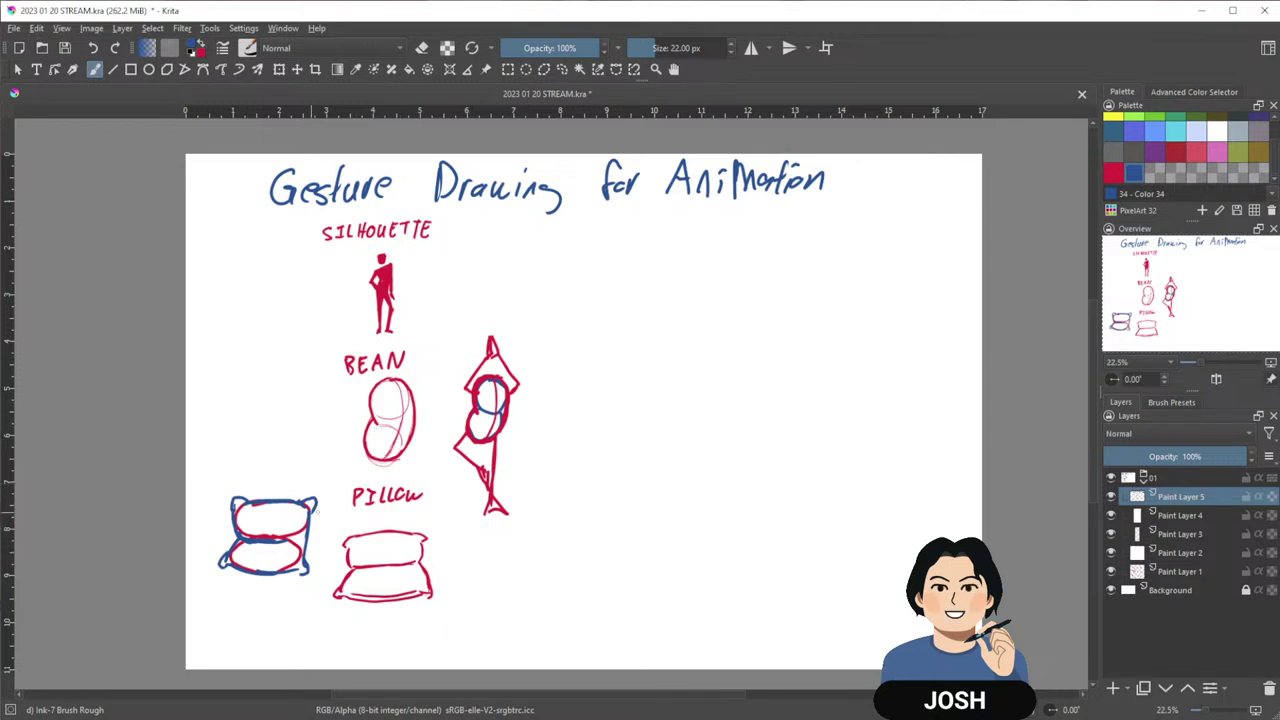
Move the white cover on Paint Layer 2 down to uncover the silhouette timings
click(1189, 556)
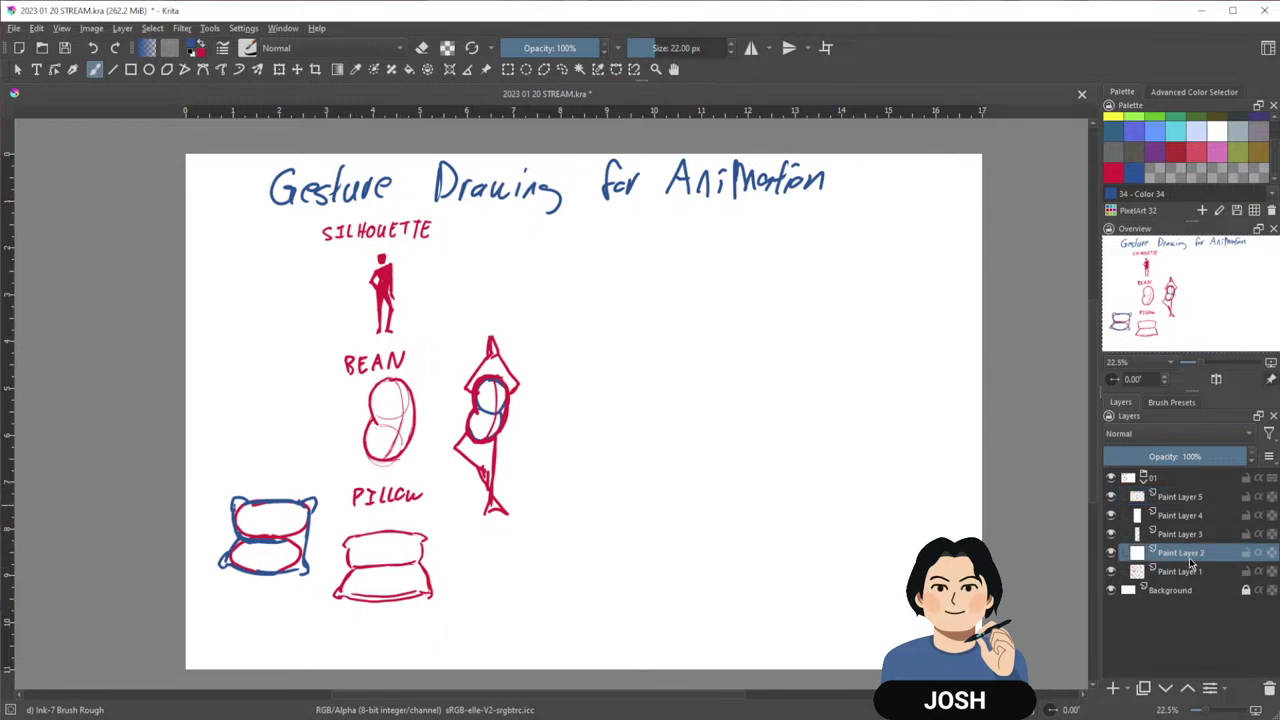
key(t)
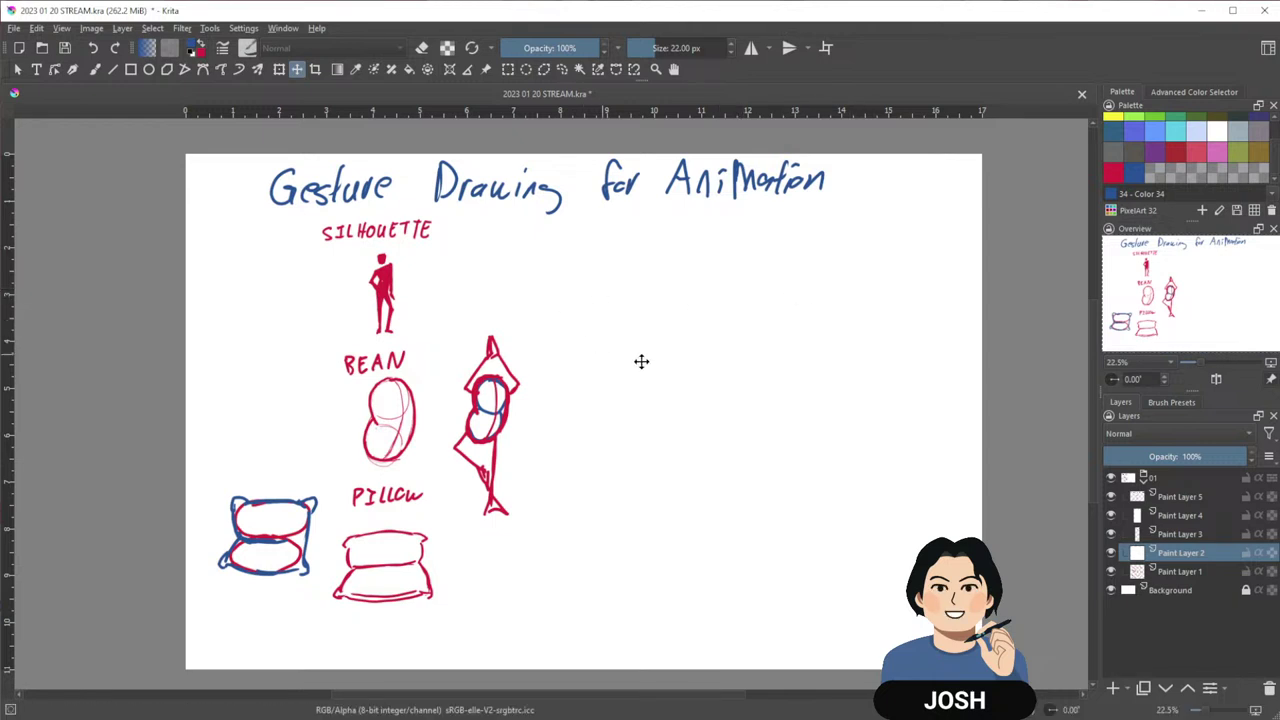
drag(760, 320, 764, 448)
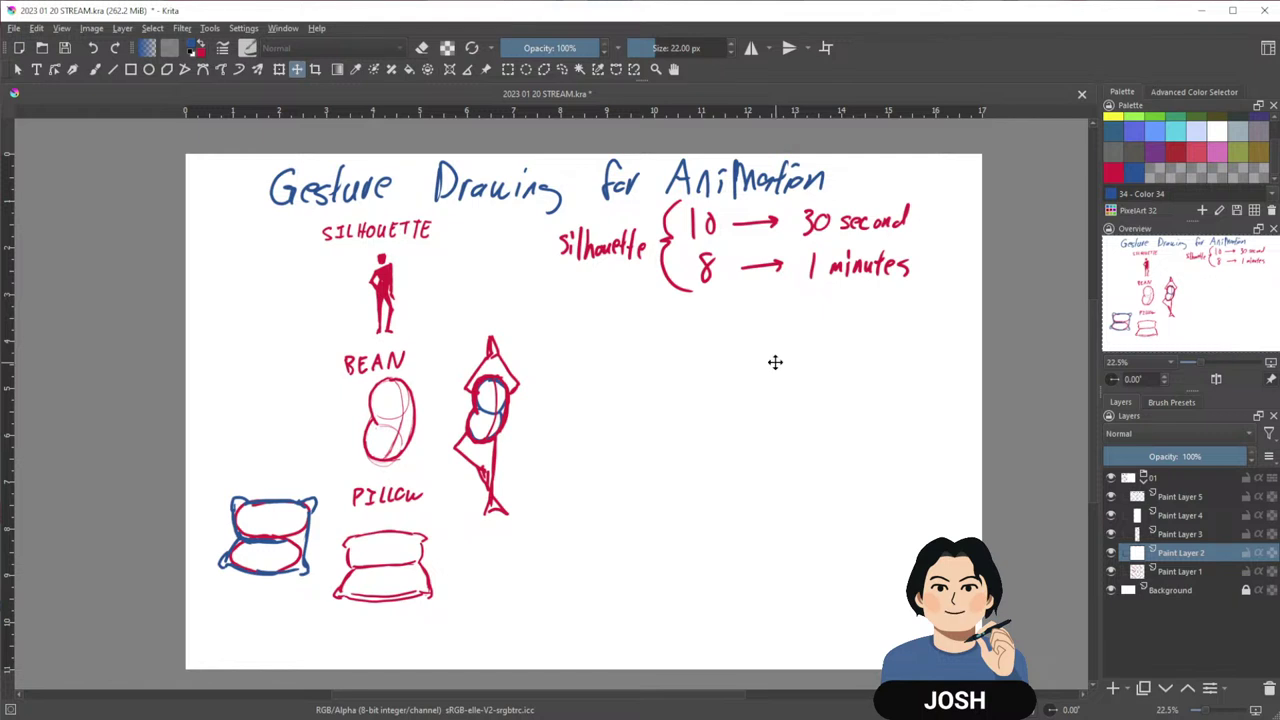
Move Paint Layer 2's white cover further down to uncover the bean and pillow timings and the character and stylized timings
drag(774, 362, 779, 497)
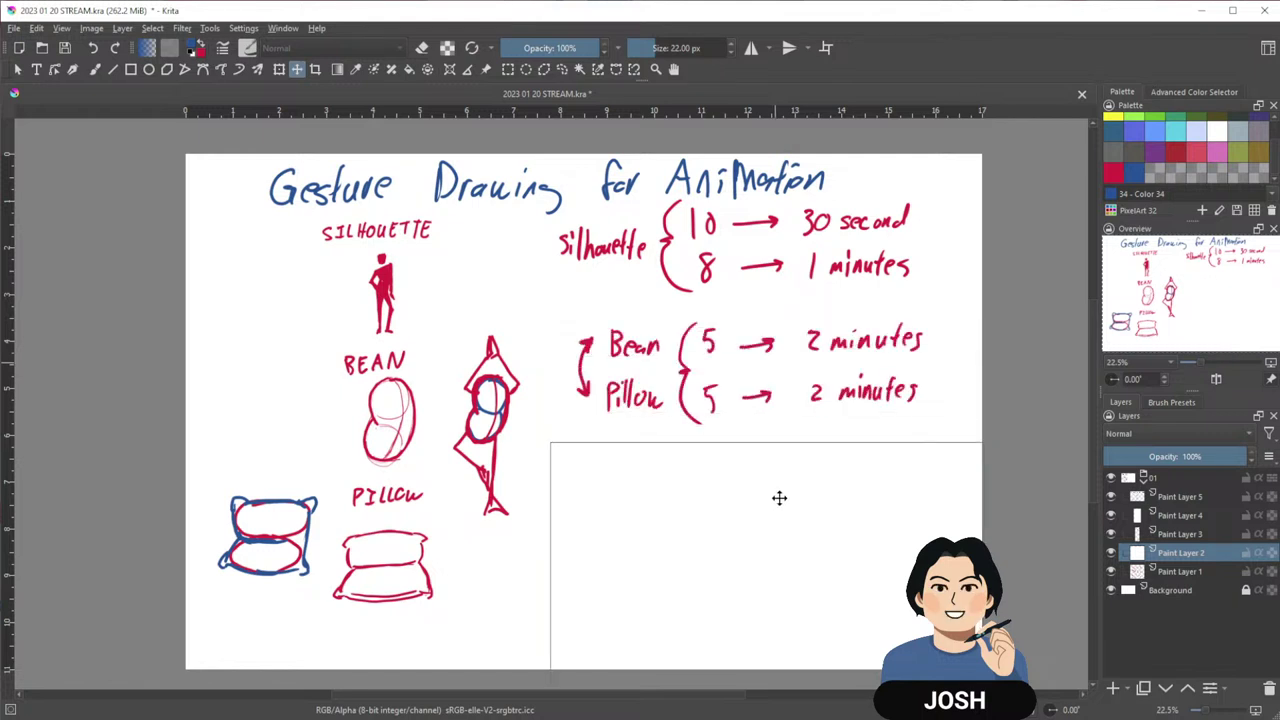
key(ctrl+z)
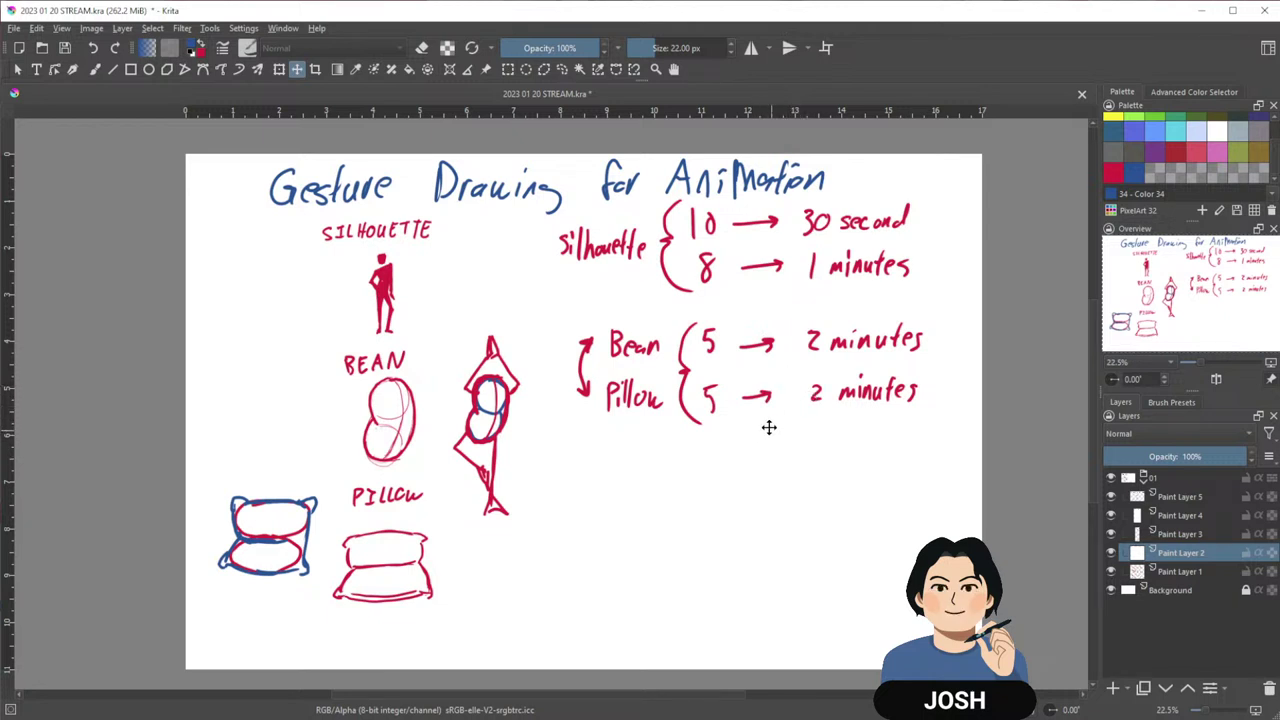
drag(768, 426, 747, 406)
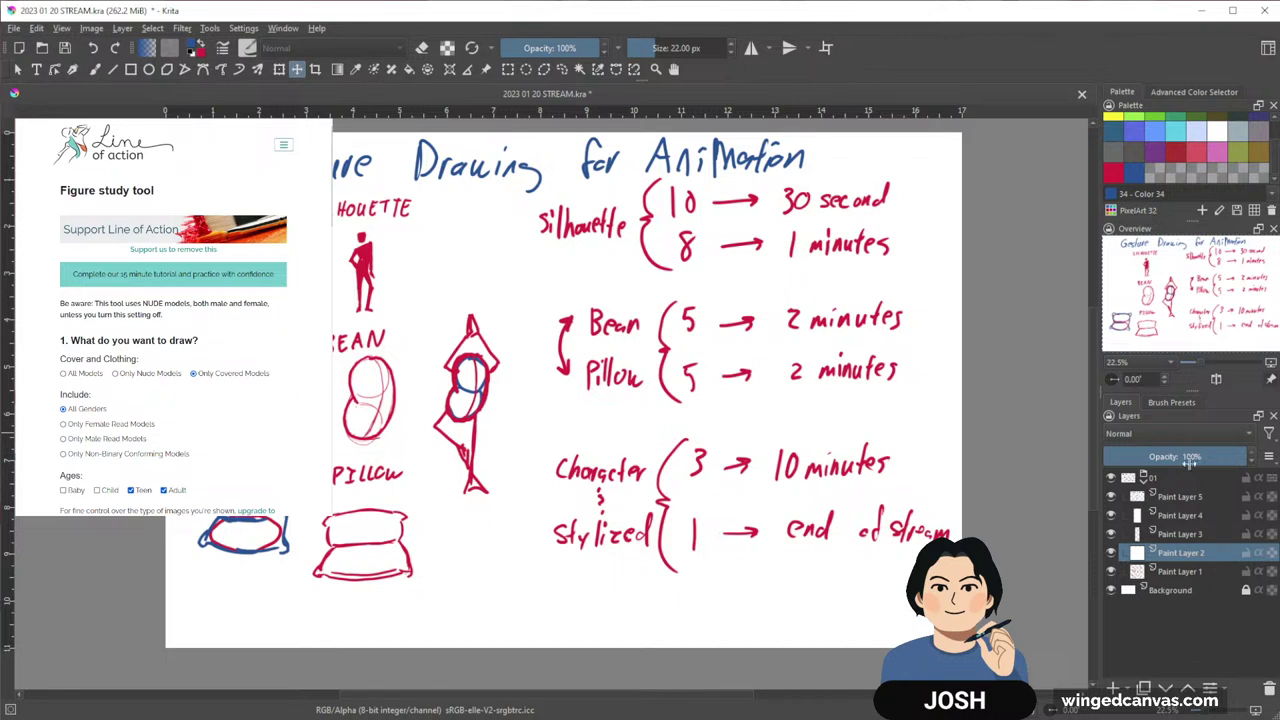
Hide layer group 01 to clear the lesson notes from the canvas, keeping its layer list expanded
click(1143, 481)
click(1111, 478)
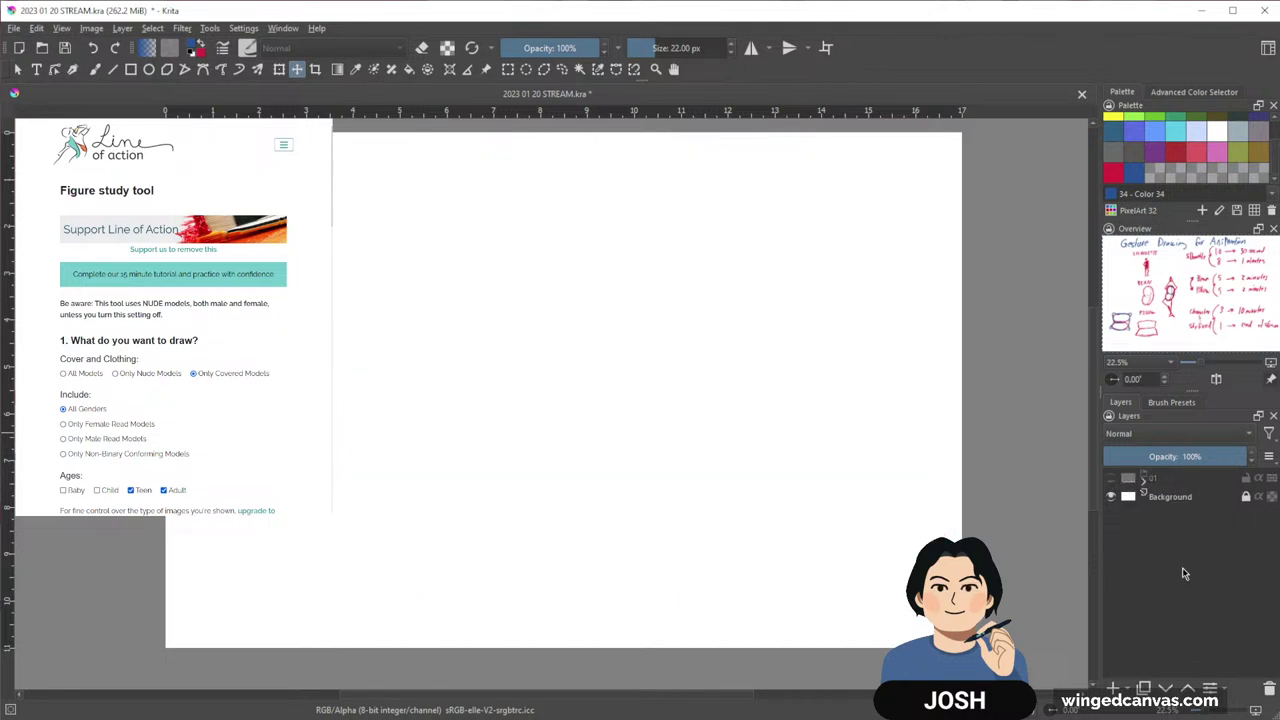
click(1143, 478)
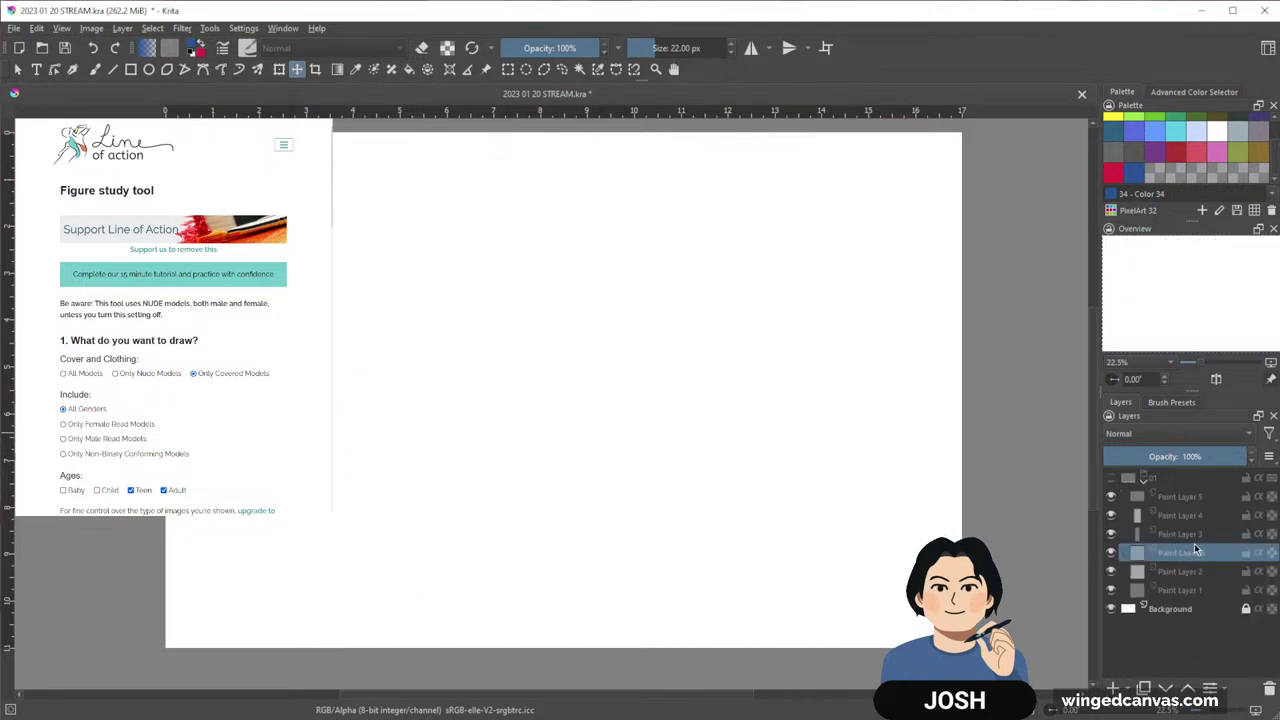
Add a new paint layer above collapsed group 01 and switch to the Freehand Brush with the brush presets shown
drag(1194, 543, 1185, 469)
click(1144, 498)
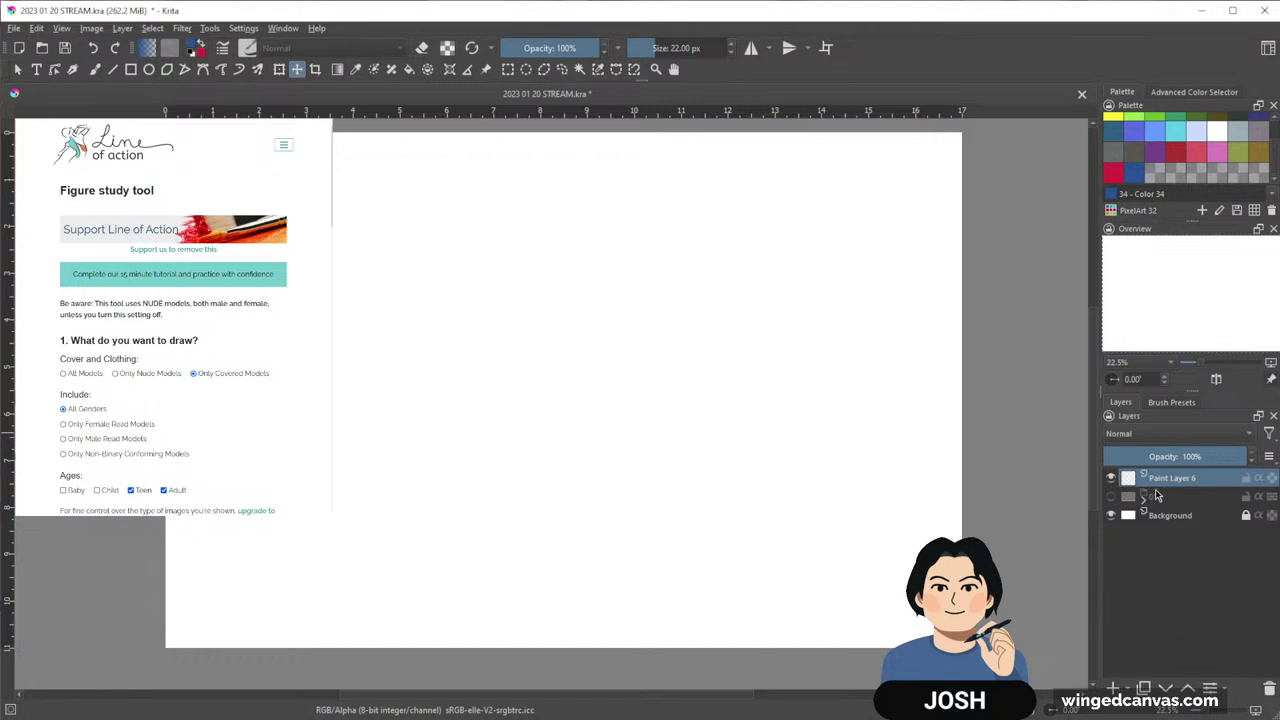
click(1169, 403)
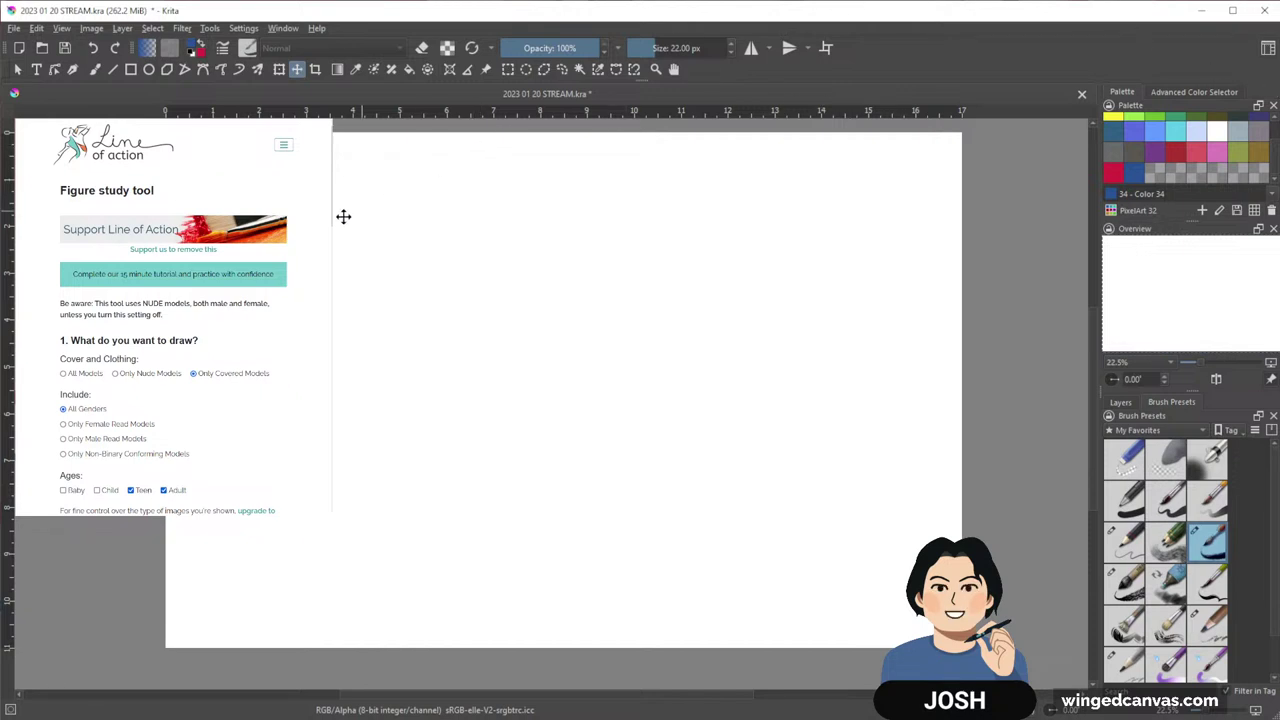
key(b)
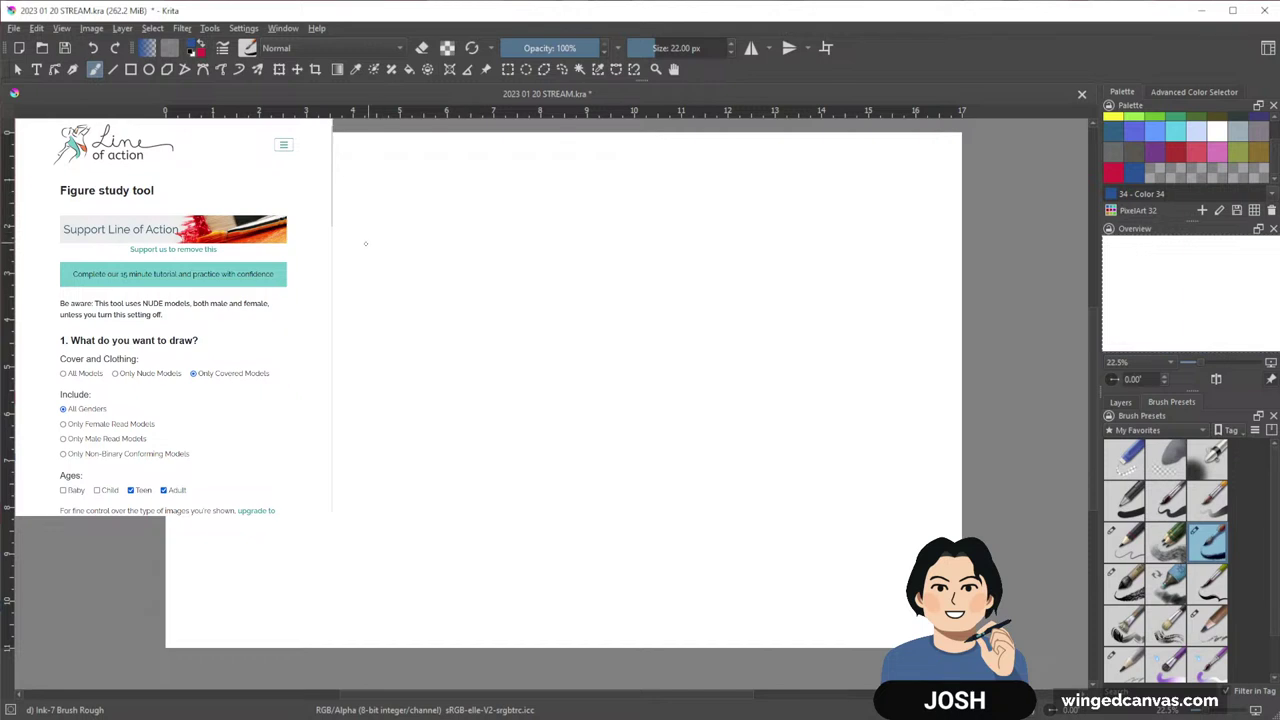
Widen the docker column so all favourite brush presets fit, and display the Advanced Color Selector
scroll(370, 240, up, 2)
mouse_move(419, 198)
mouse_down()
mouse_move(473, 301)
mouse_move(480, 272)
mouse_up()
drag(382, 287, 346, 247)
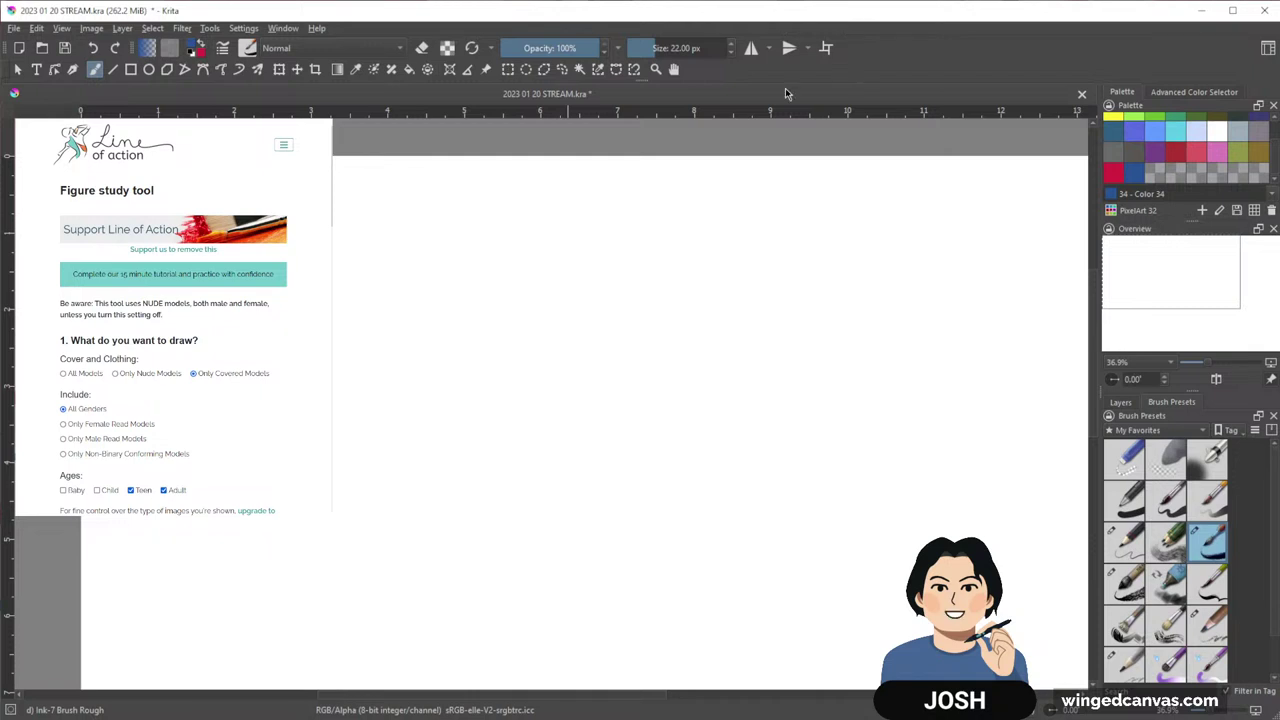
drag(409, 303, 626, 297)
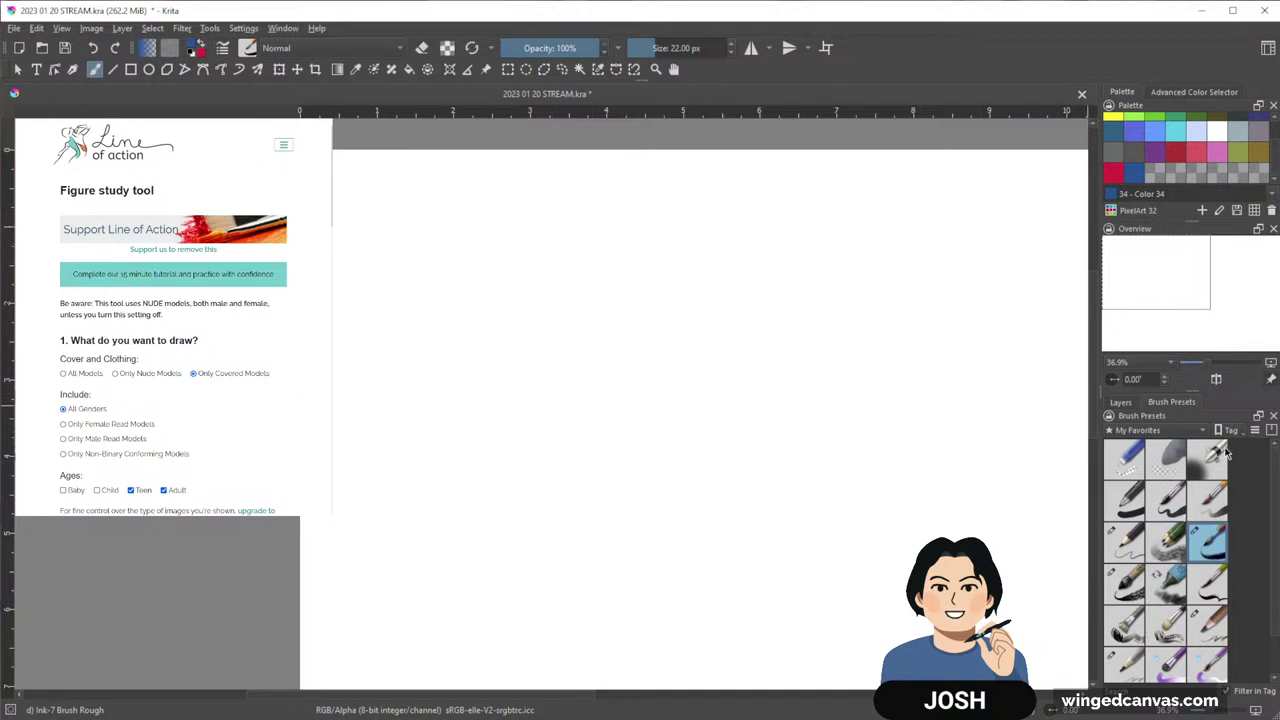
scroll(1213, 505, down, 1)
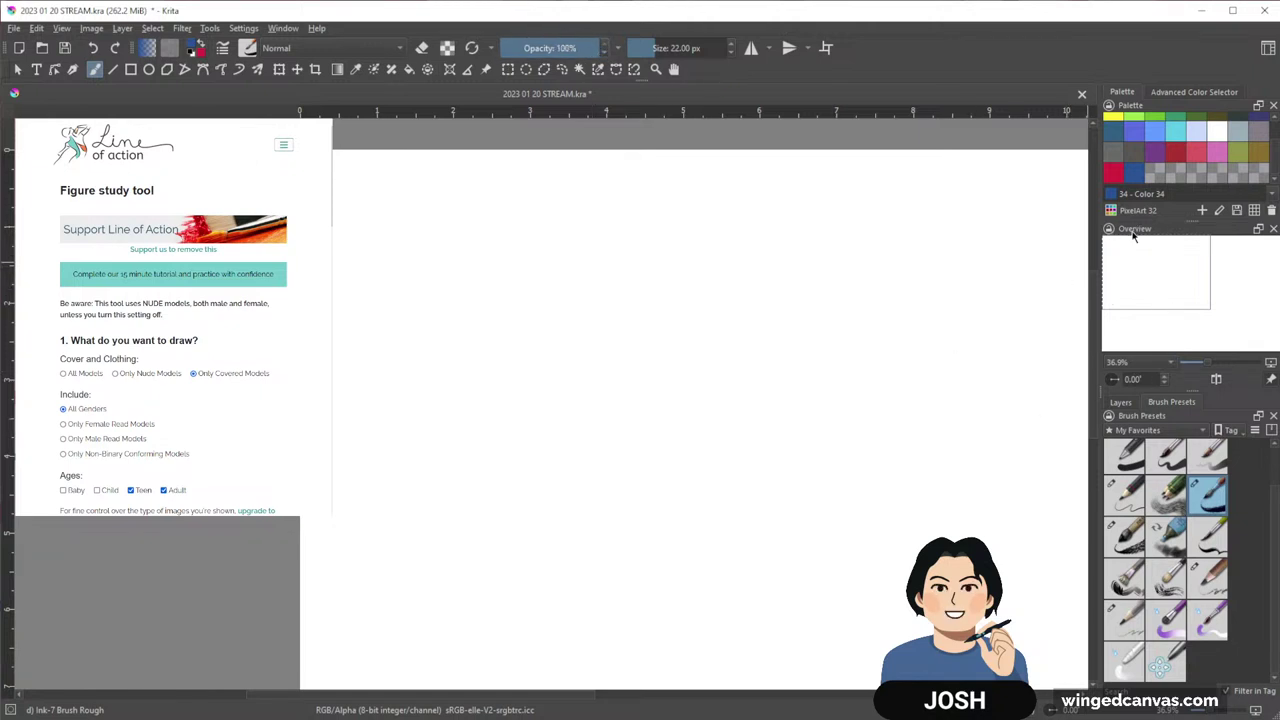
drag(1098, 256, 1070, 256)
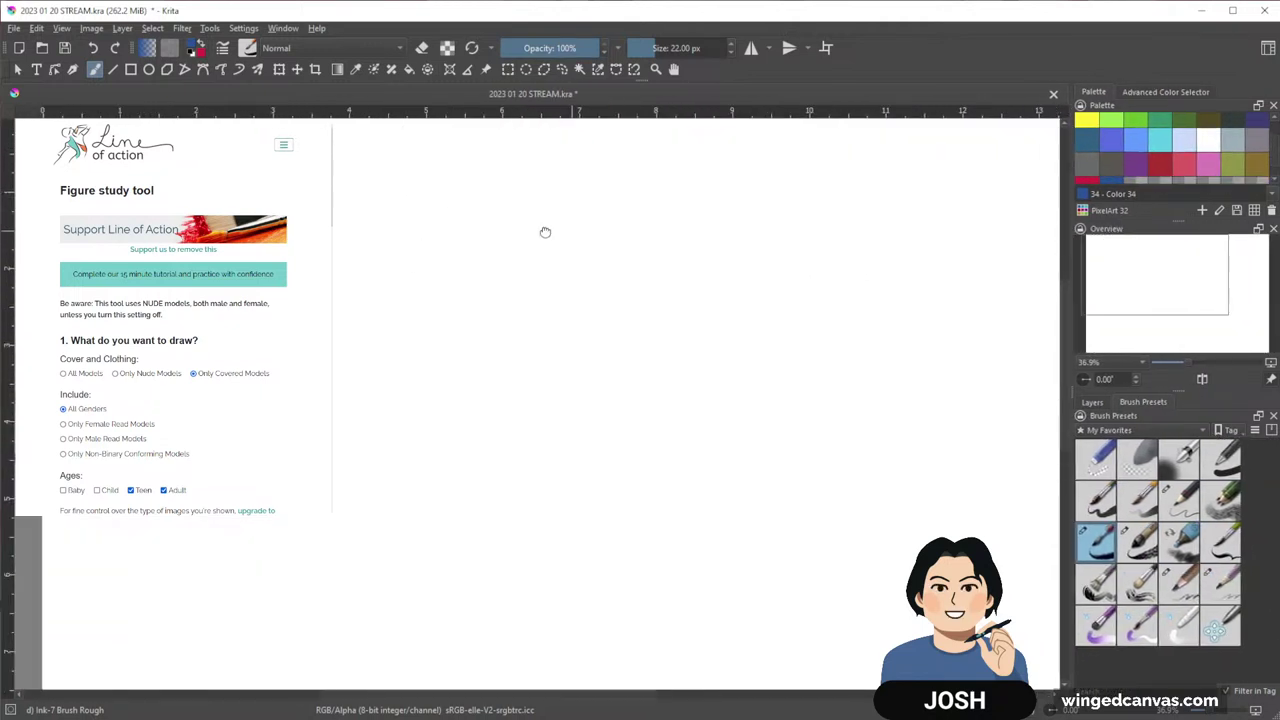
mouse_move(669, 252)
mouse_down()
mouse_move(670, 347)
mouse_move(662, 225)
mouse_move(674, 337)
mouse_move(666, 291)
mouse_move(669, 317)
mouse_up()
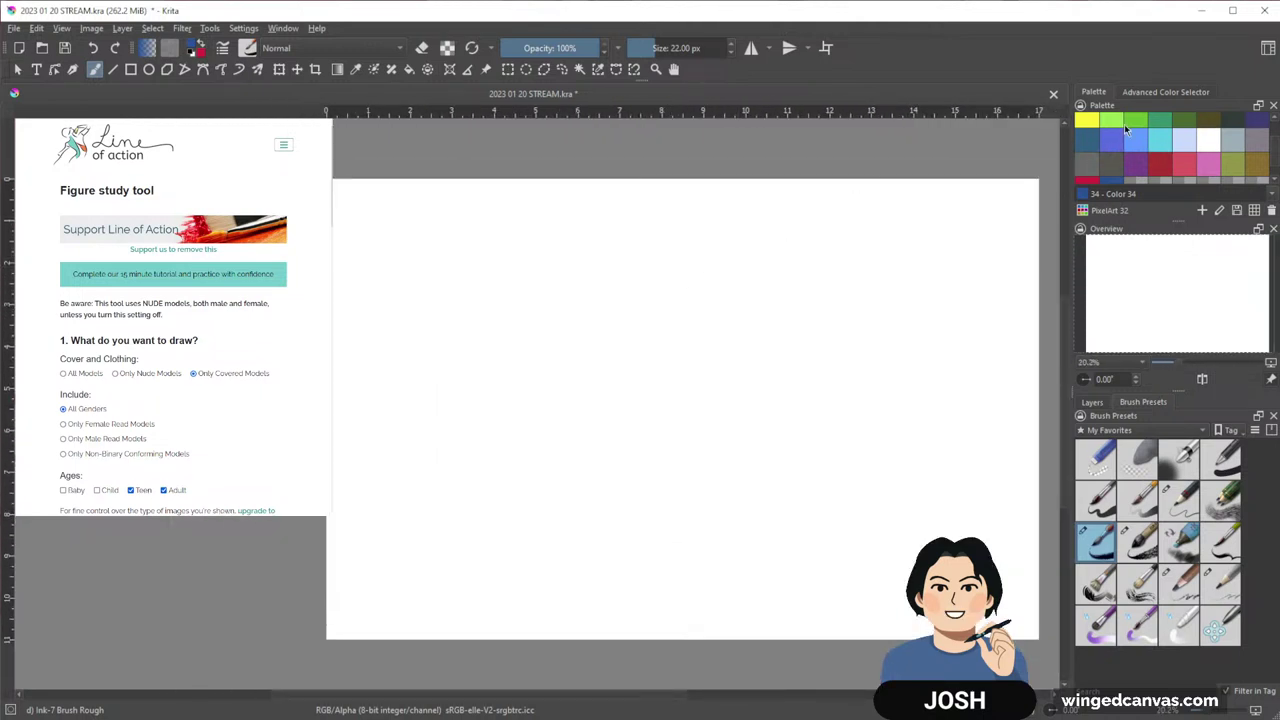
click(1172, 95)
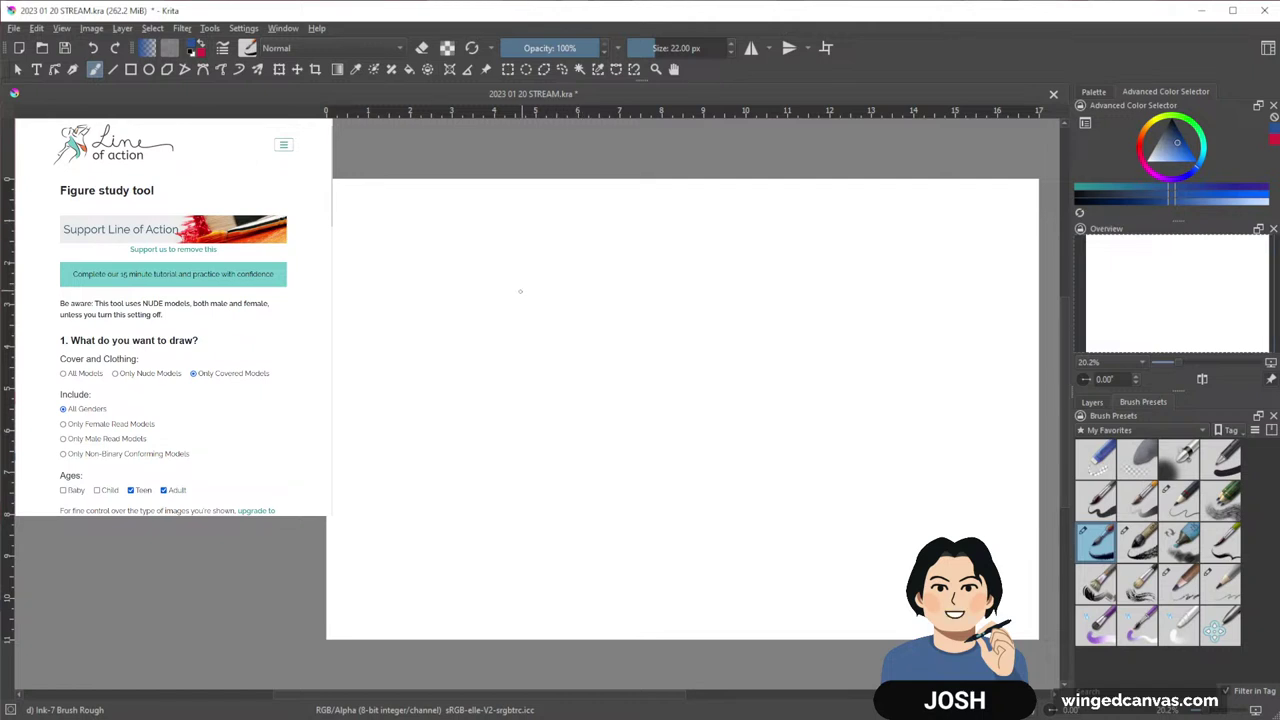
scroll(493, 291, up, 2)
scroll(492, 290, down, 1)
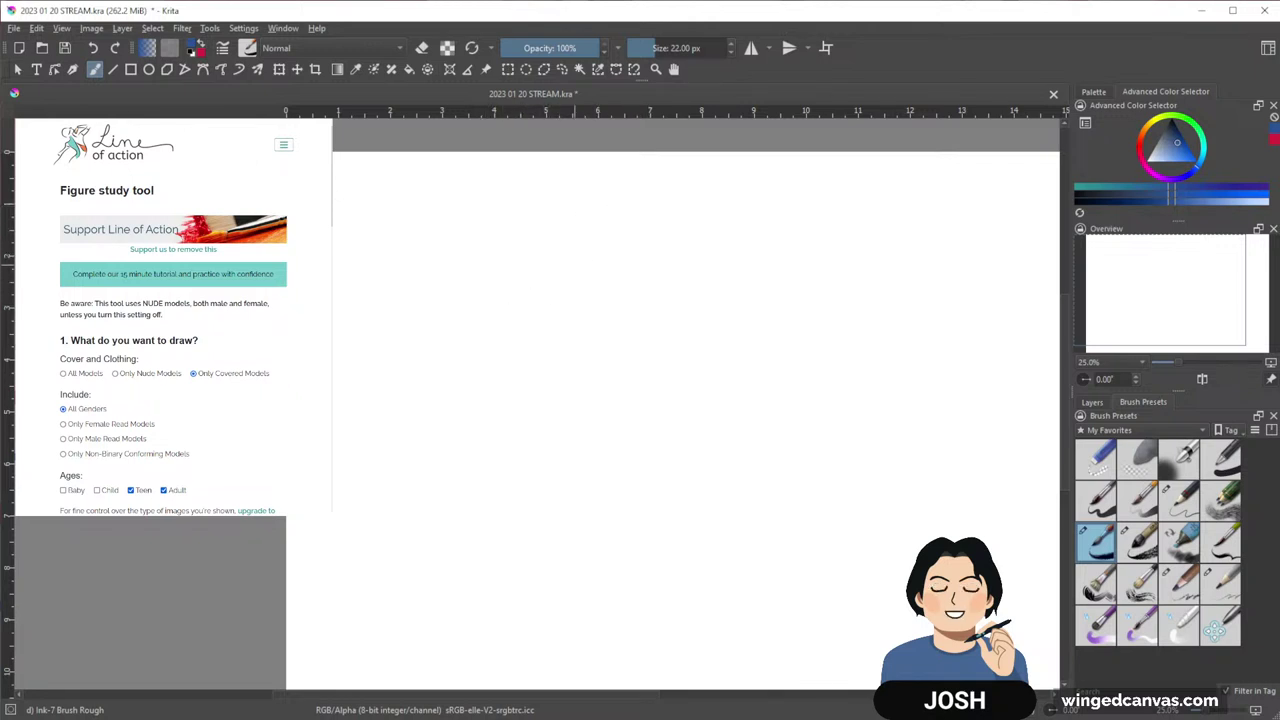
drag(530, 307, 494, 234)
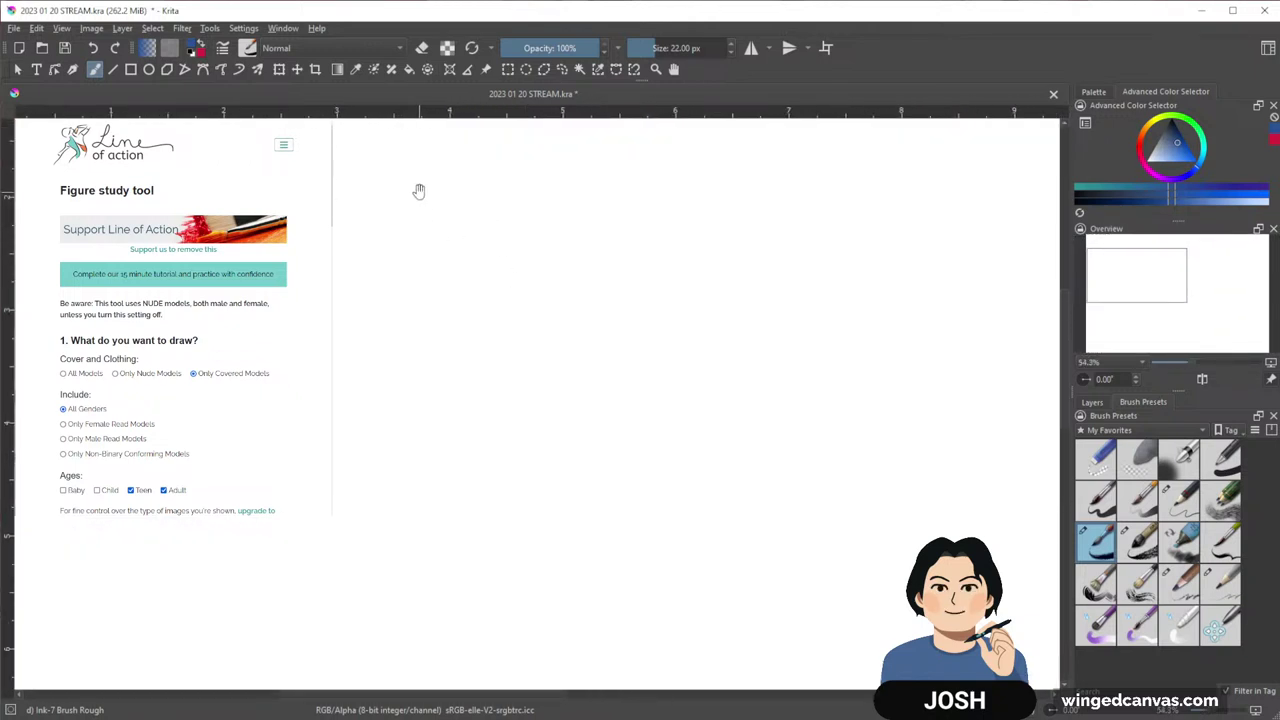
drag(417, 191, 571, 431)
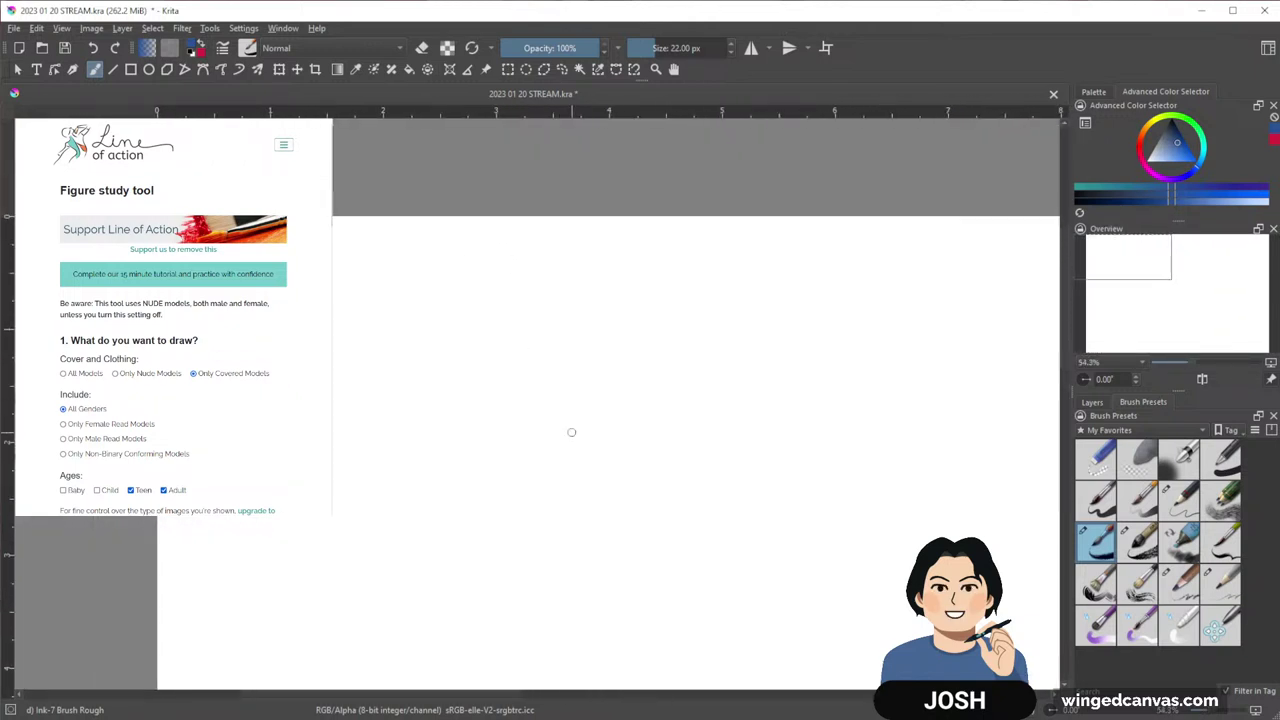
drag(646, 443, 601, 425)
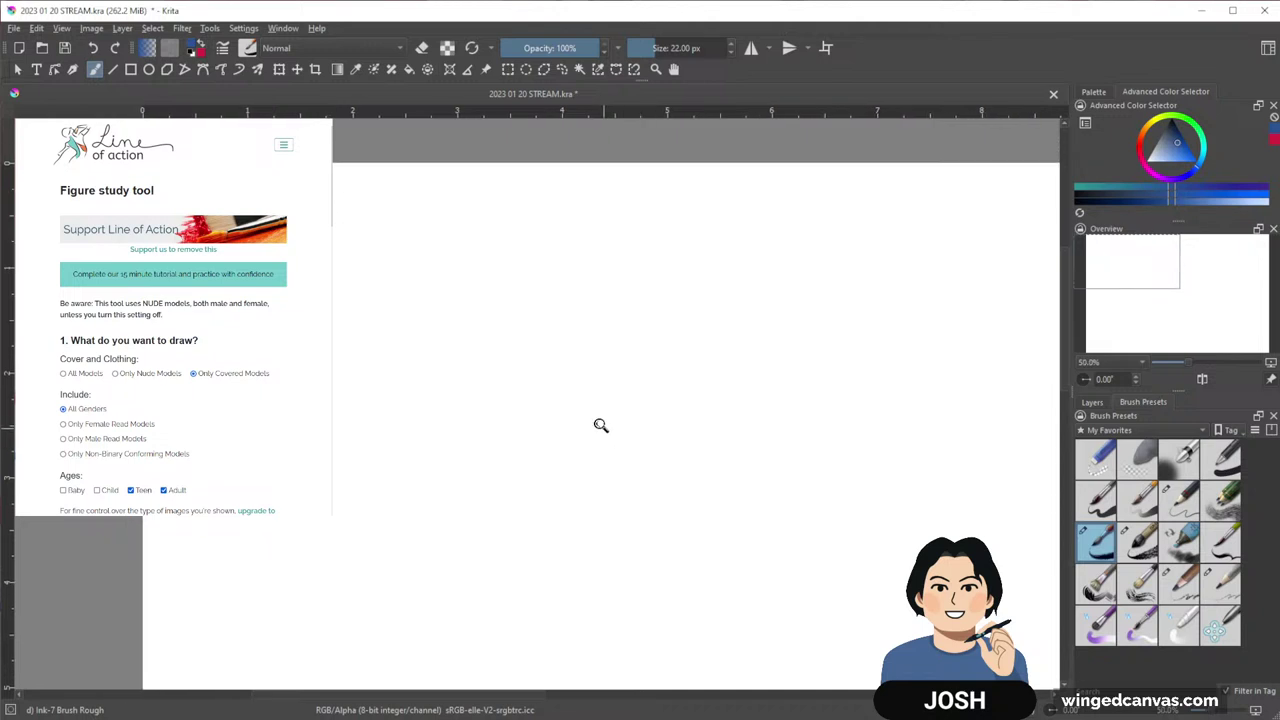
drag(668, 487, 585, 466)
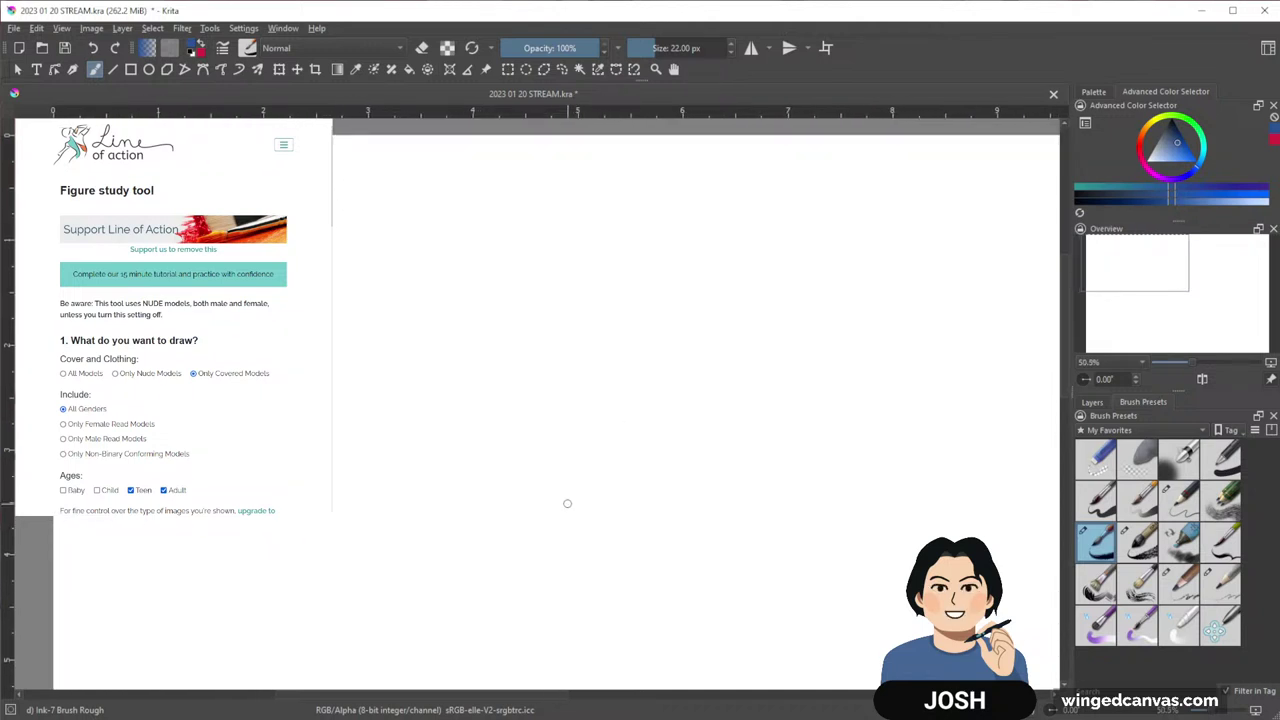
drag(486, 443, 735, 478)
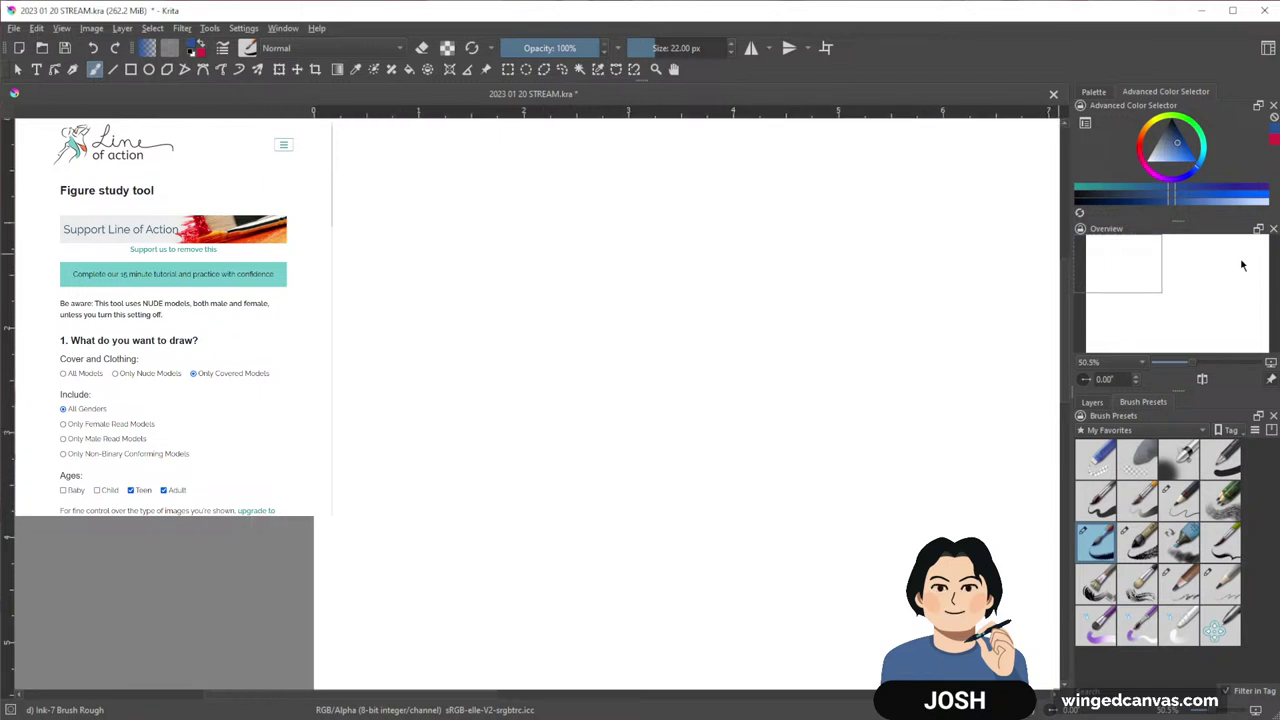
Review the Line of Action session options and start a figure study session of covered models at 30 seconds per pose
scroll(229, 360, down, 4)
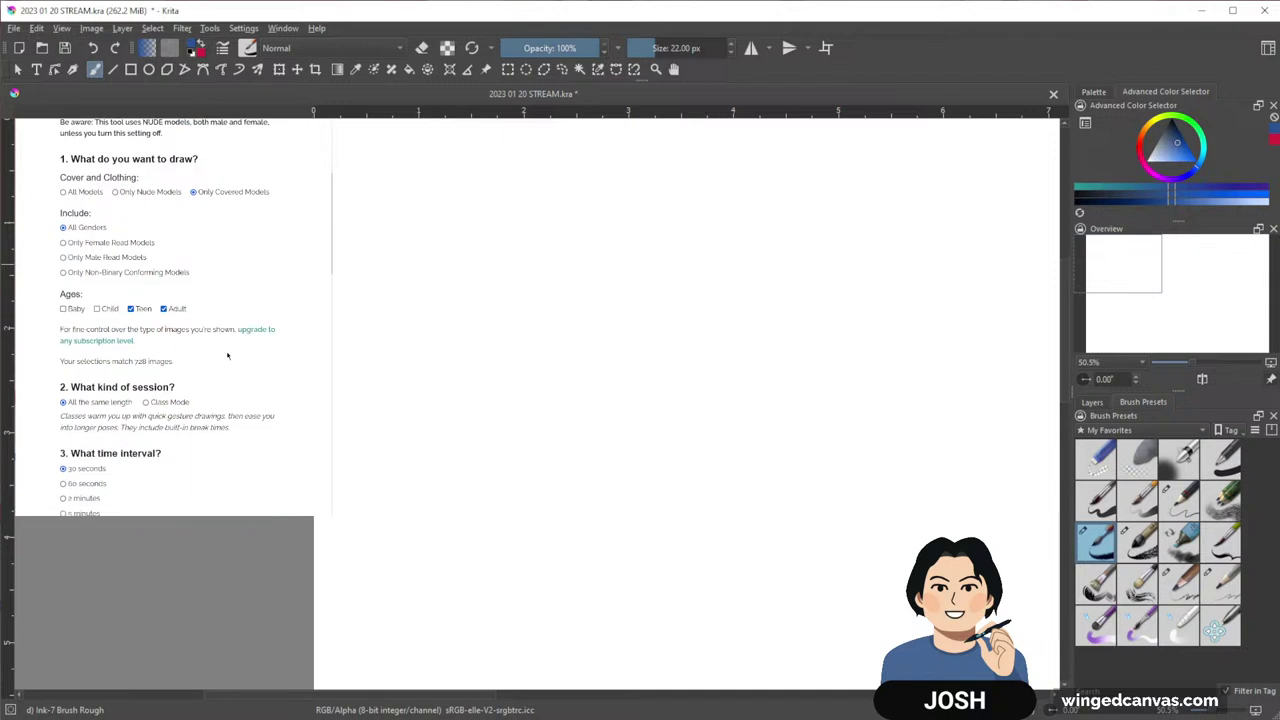
scroll(305, 240, down, 4)
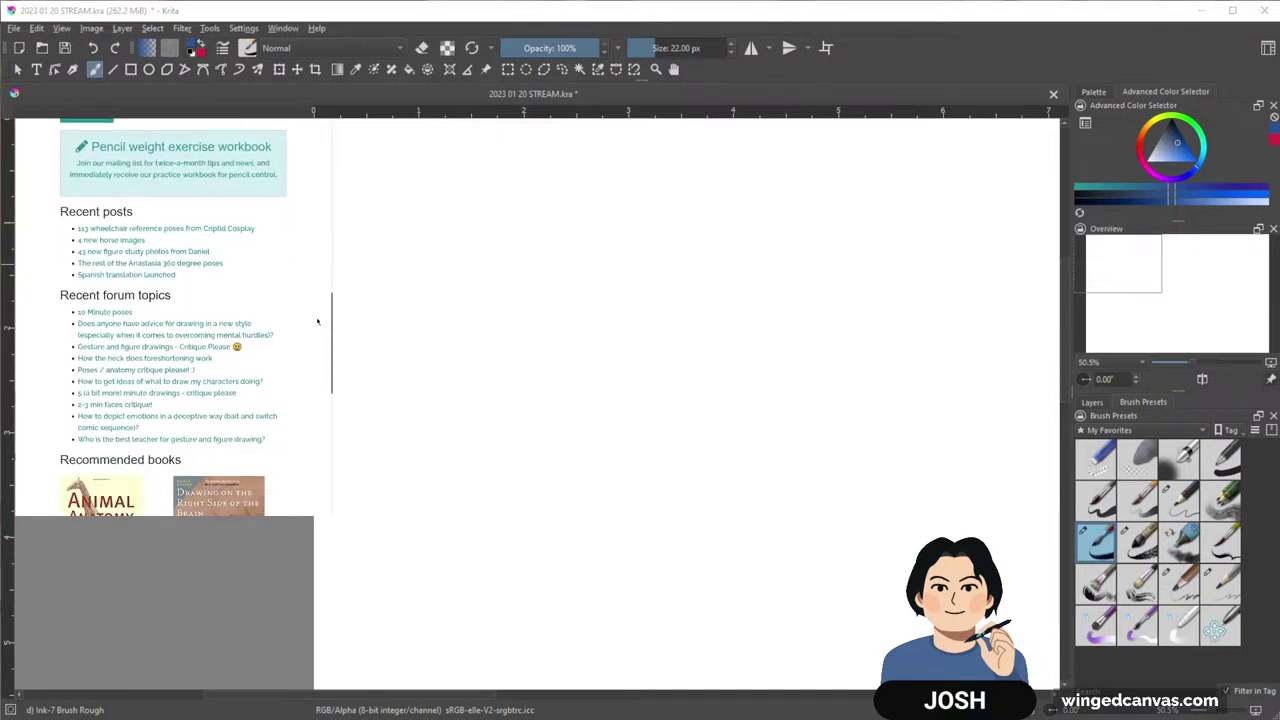
scroll(318, 255, up, 3)
scroll(318, 255, up, 4)
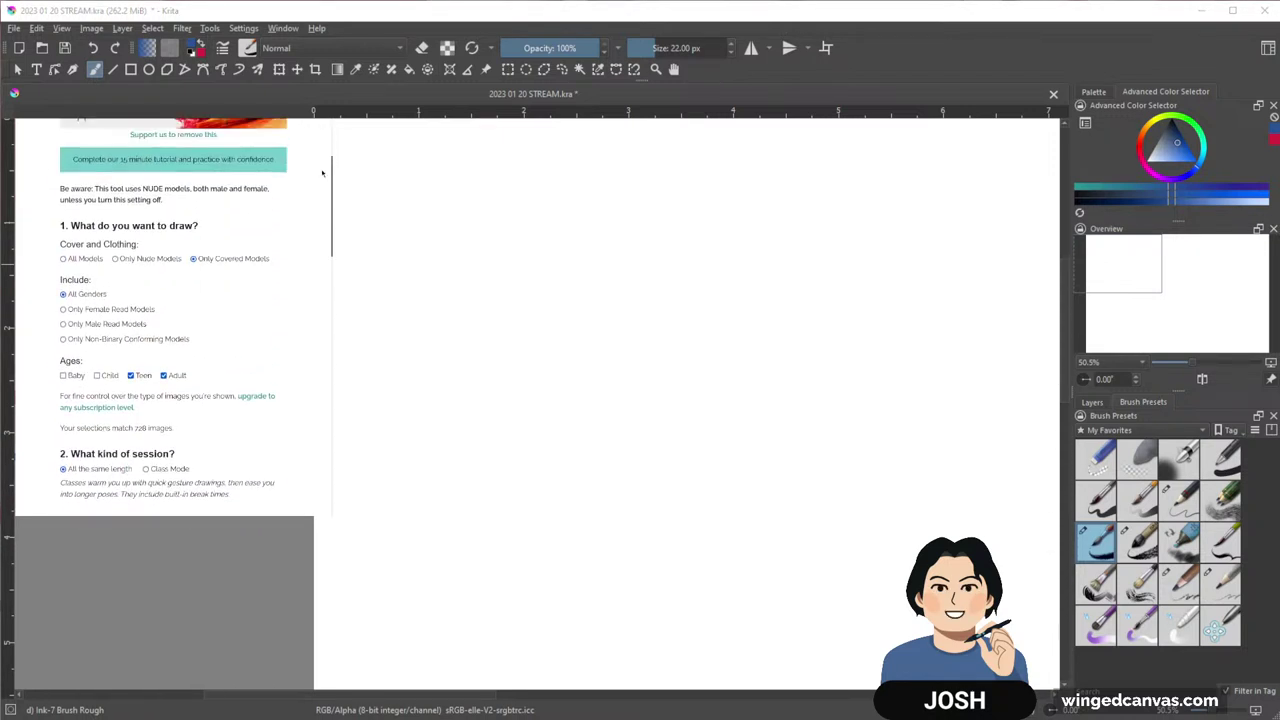
scroll(310, 200, down, 3)
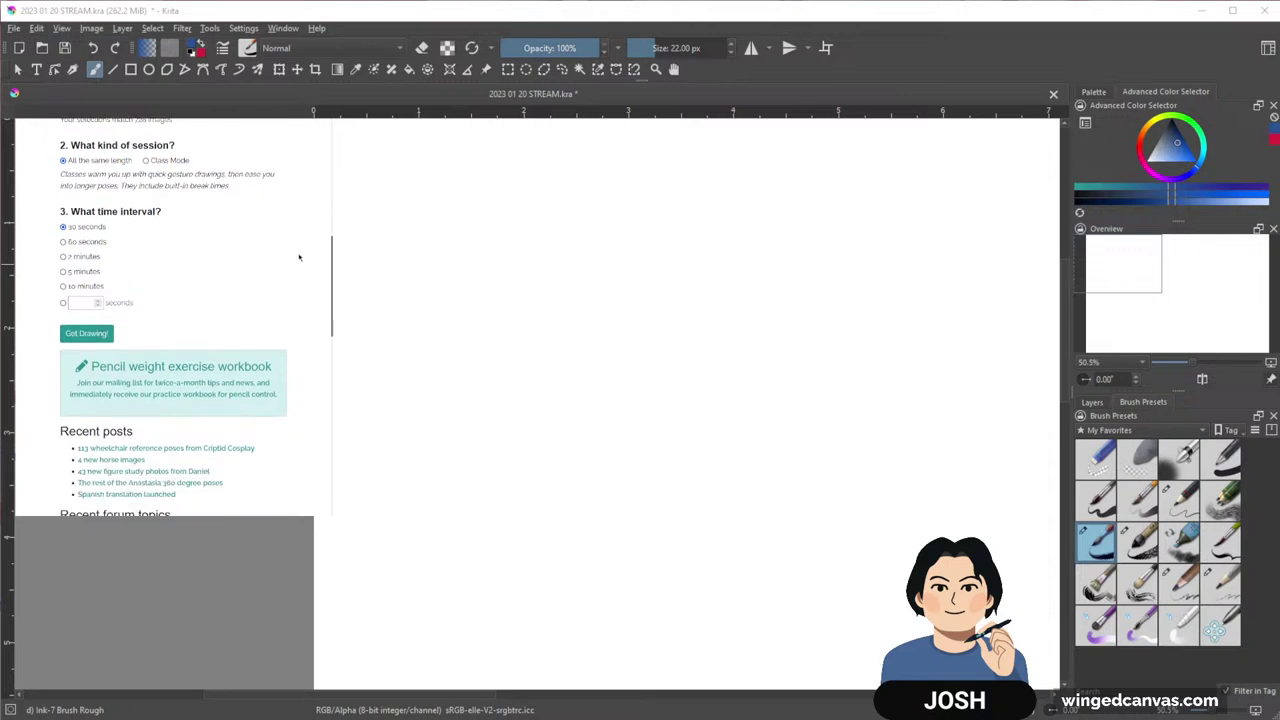
scroll(291, 245, up, 1)
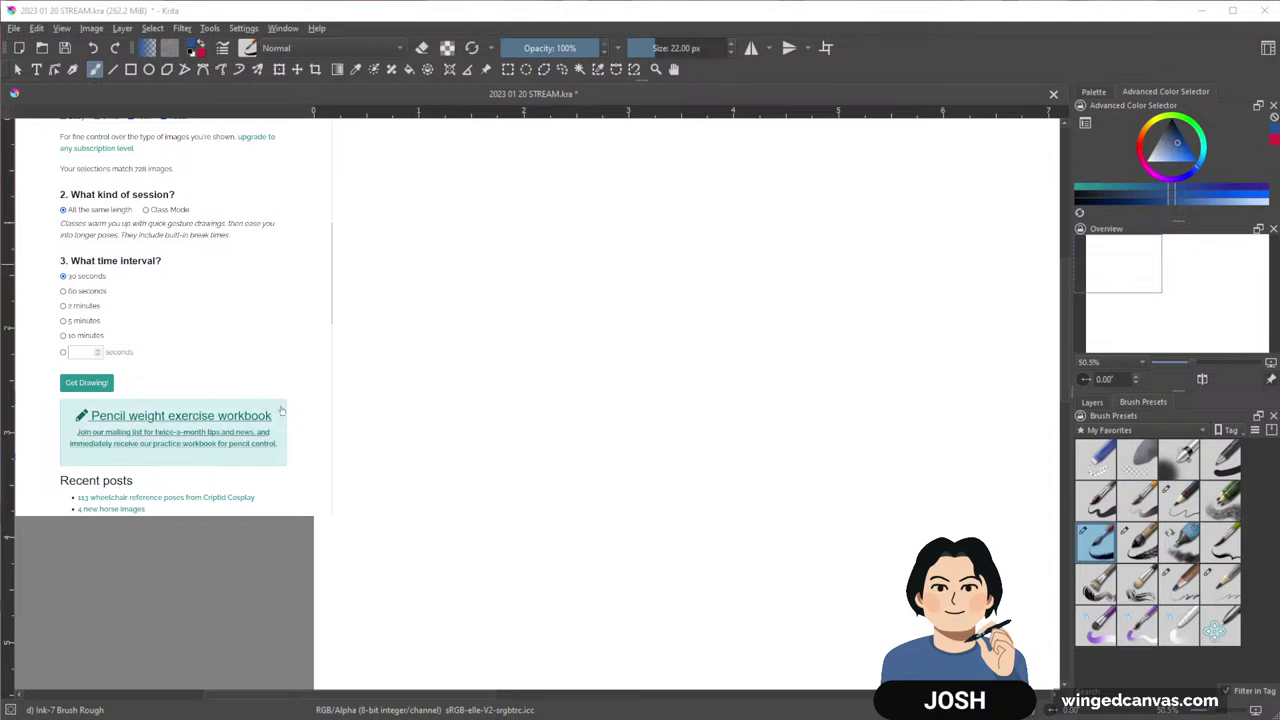
click(85, 384)
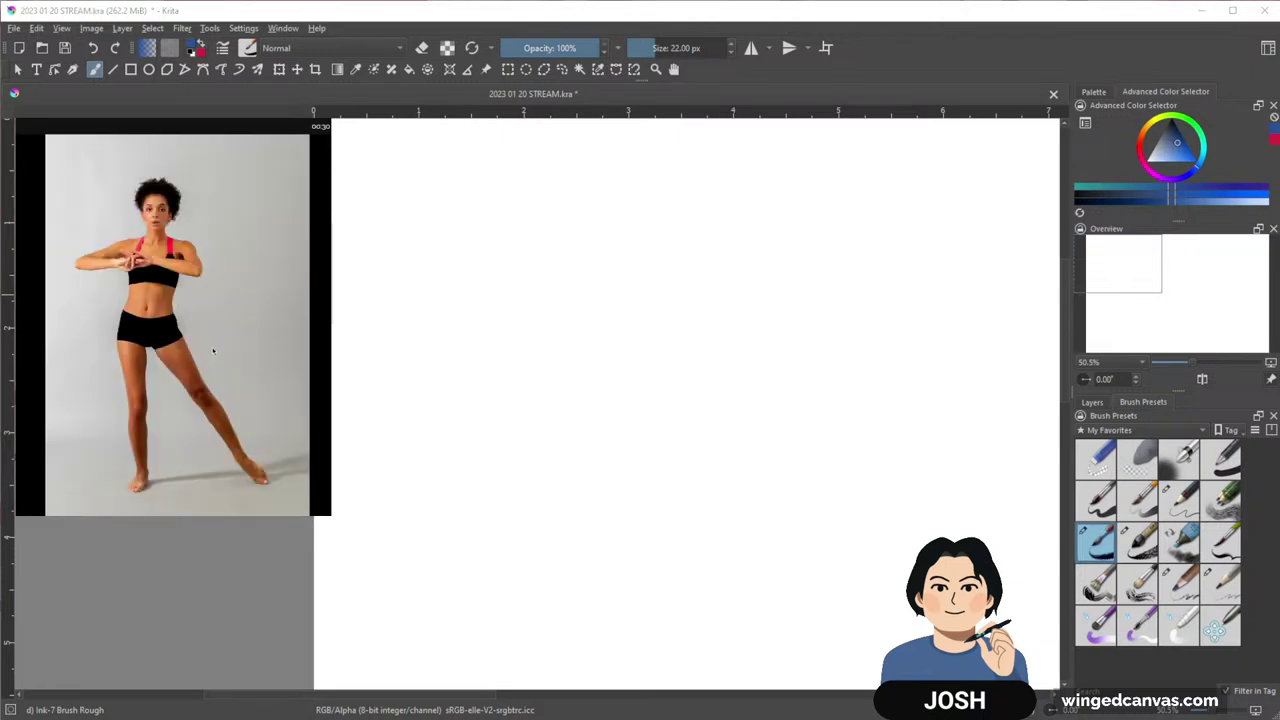
Paint a solid blue silhouette of the standing woman with hands joined at the chest and one leg extended sideways
click(1057, 58)
drag(799, 369, 620, 377)
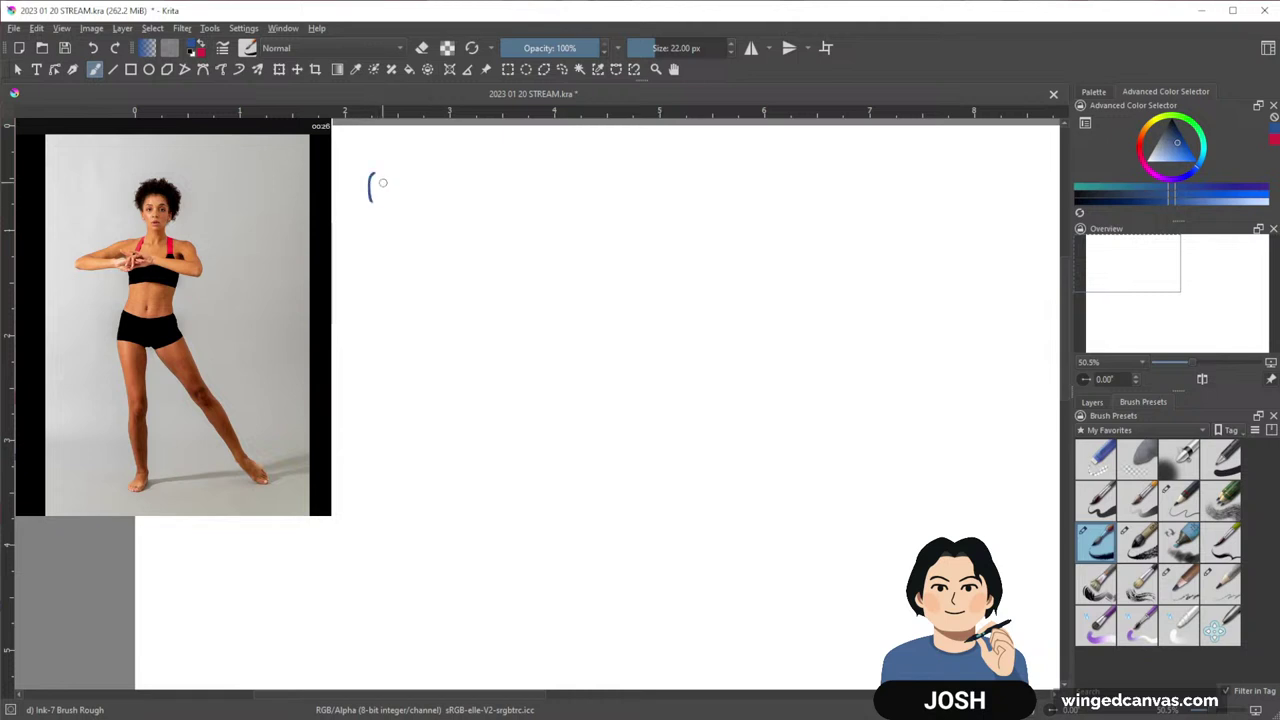
mouse_move(382, 182)
mouse_down()
mouse_move(370, 198)
mouse_move(388, 196)
mouse_move(386, 212)
mouse_move(374, 172)
mouse_up()
drag(560, 254, 779, 258)
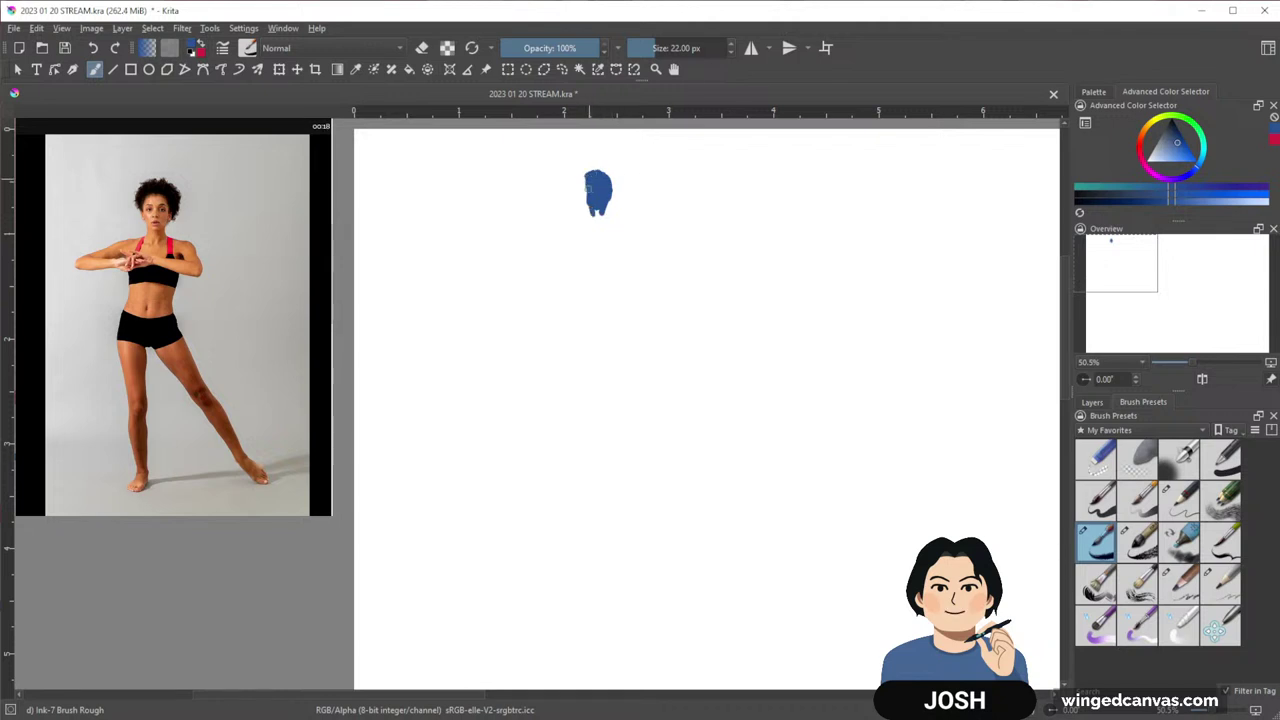
drag(606, 185, 616, 180)
mouse_move(558, 227)
mouse_down()
mouse_move(589, 222)
mouse_move(511, 260)
mouse_move(577, 257)
mouse_move(590, 277)
mouse_move(609, 181)
mouse_move(608, 224)
mouse_move(593, 226)
mouse_move(646, 224)
mouse_move(594, 245)
mouse_move(616, 250)
mouse_move(600, 268)
mouse_move(626, 228)
mouse_move(602, 293)
mouse_up()
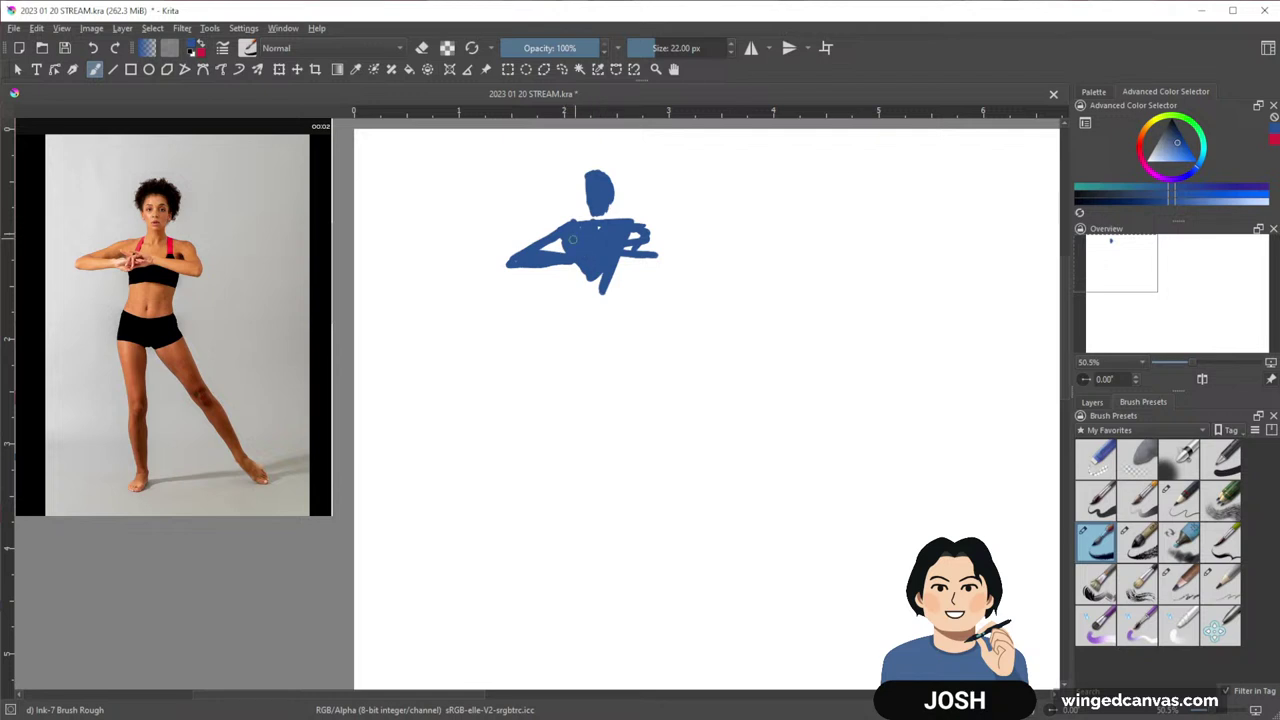
drag(573, 240, 546, 250)
mouse_move(642, 235)
mouse_down()
mouse_move(603, 290)
mouse_move(583, 262)
mouse_move(576, 302)
mouse_move(602, 293)
mouse_move(575, 292)
mouse_move(596, 276)
mouse_move(651, 422)
mouse_move(599, 338)
mouse_move(568, 418)
mouse_move(487, 433)
mouse_move(633, 435)
mouse_move(576, 460)
mouse_move(751, 437)
mouse_up()
Beside the first silhouette, draw the helmeted warrior's line of action and block in his head, shoulders, upper torso and both arms in blue
drag(594, 137, 549, 510)
mouse_move(596, 145)
mouse_down()
mouse_move(612, 170)
mouse_move(600, 150)
mouse_up()
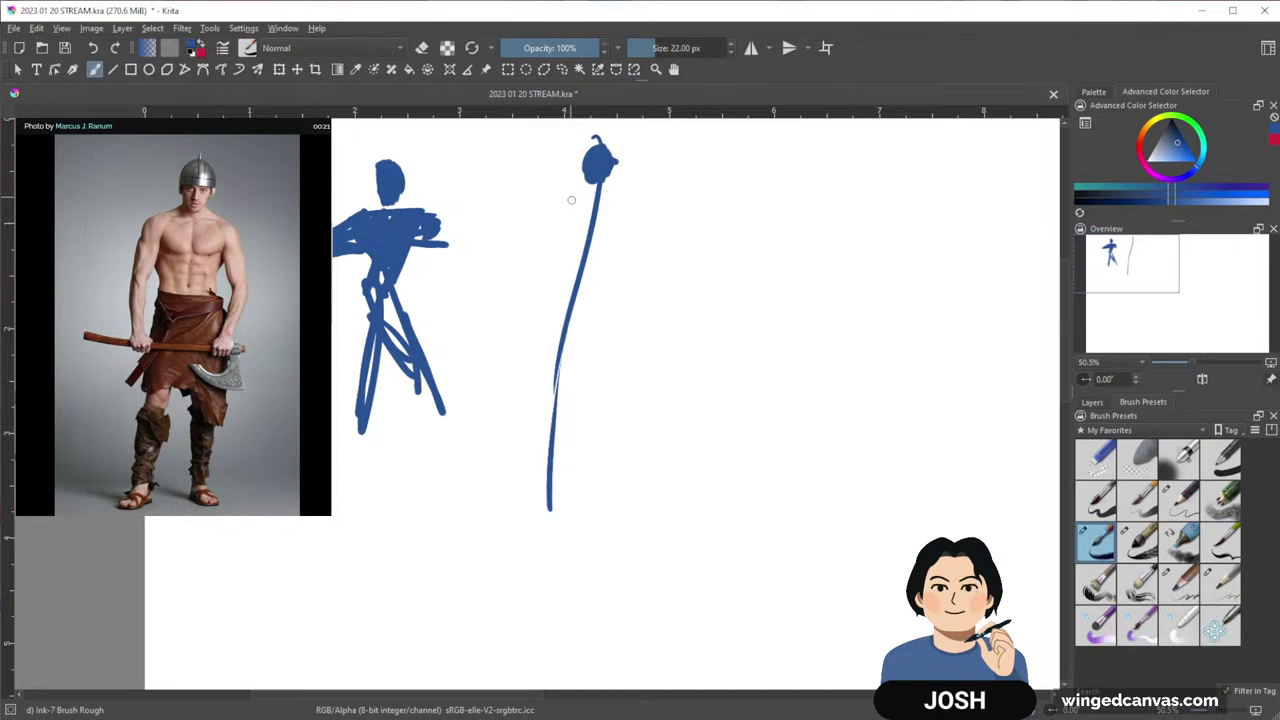
drag(541, 198, 642, 207)
mouse_move(542, 196)
mouse_down()
mouse_move(528, 303)
mouse_move(545, 212)
mouse_move(540, 292)
mouse_up()
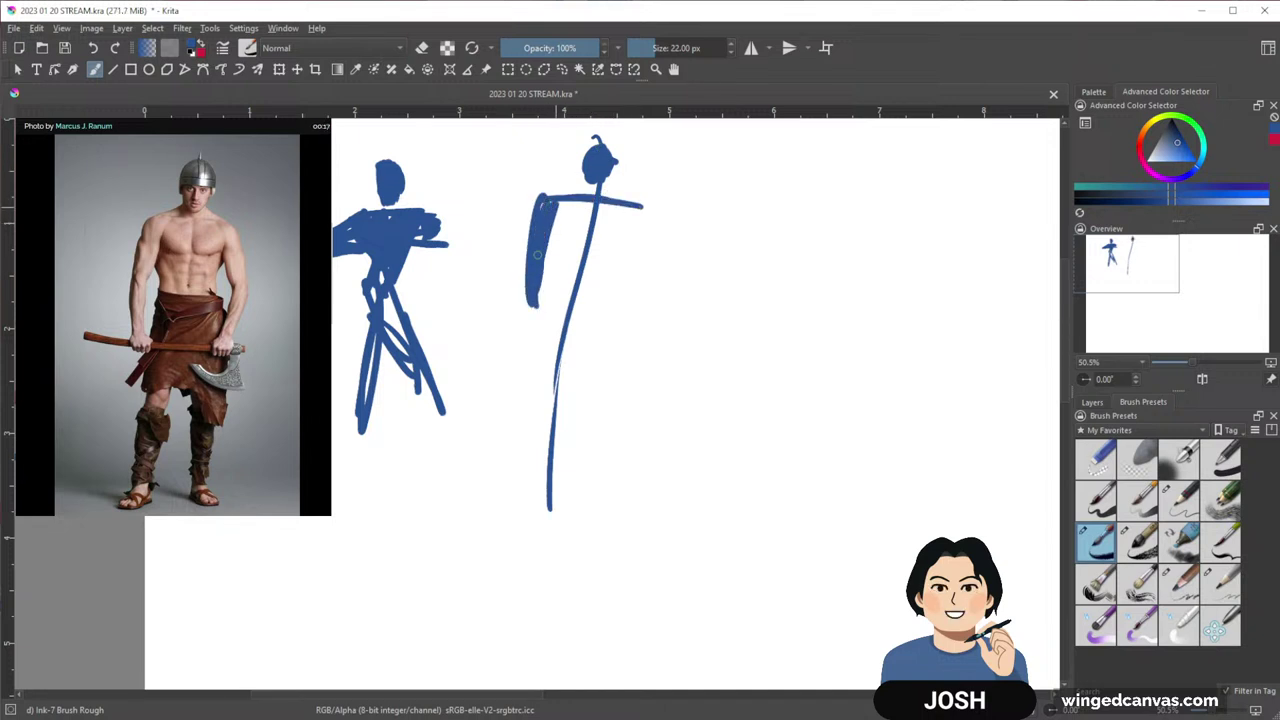
mouse_move(622, 243)
mouse_down()
mouse_move(647, 264)
mouse_move(626, 212)
mouse_move(642, 285)
mouse_up()
mouse_move(642, 285)
mouse_down()
mouse_move(638, 235)
mouse_move(647, 272)
mouse_move(630, 262)
mouse_up()
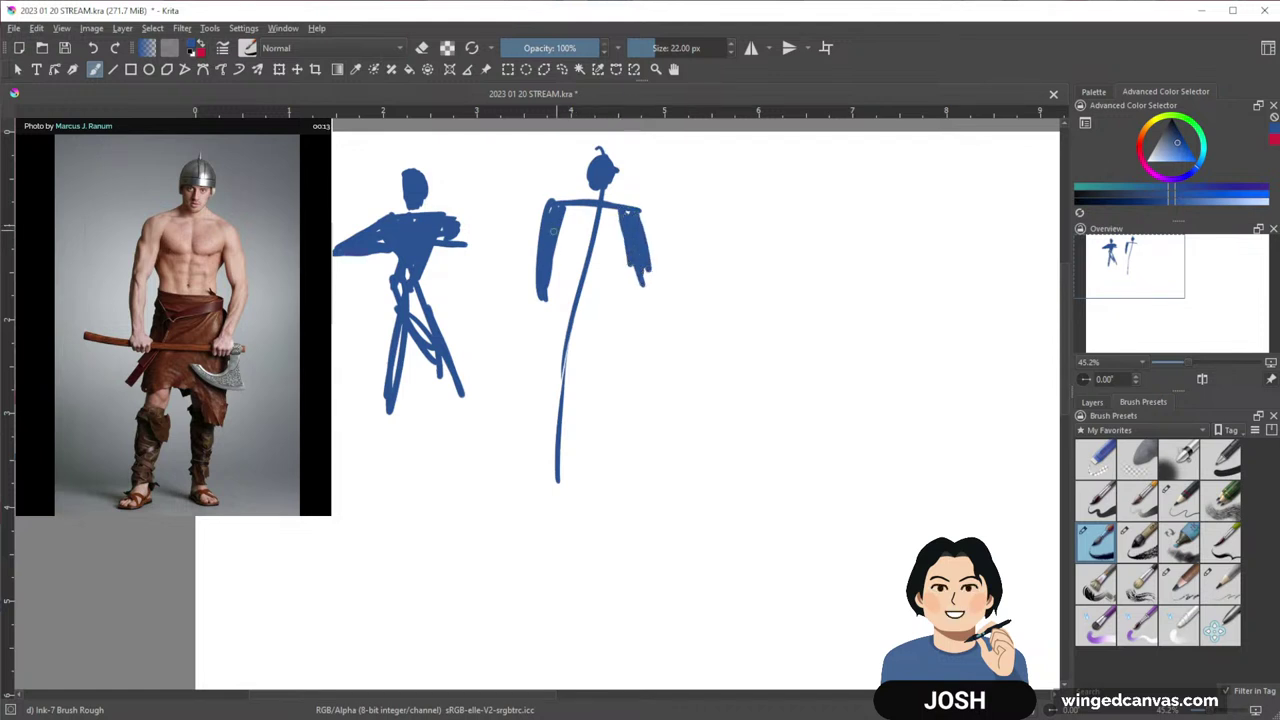
mouse_move(553, 232)
mouse_down()
mouse_move(579, 279)
mouse_move(628, 218)
mouse_move(618, 226)
mouse_move(613, 214)
mouse_move(571, 248)
mouse_move(580, 203)
mouse_up()
mouse_move(593, 150)
mouse_down()
mouse_move(613, 188)
mouse_move(602, 195)
mouse_up()
mouse_move(551, 256)
mouse_down()
mouse_move(548, 335)
mouse_move(564, 242)
mouse_move(630, 272)
mouse_move(630, 249)
mouse_move(608, 342)
mouse_up()
drag(650, 276, 612, 342)
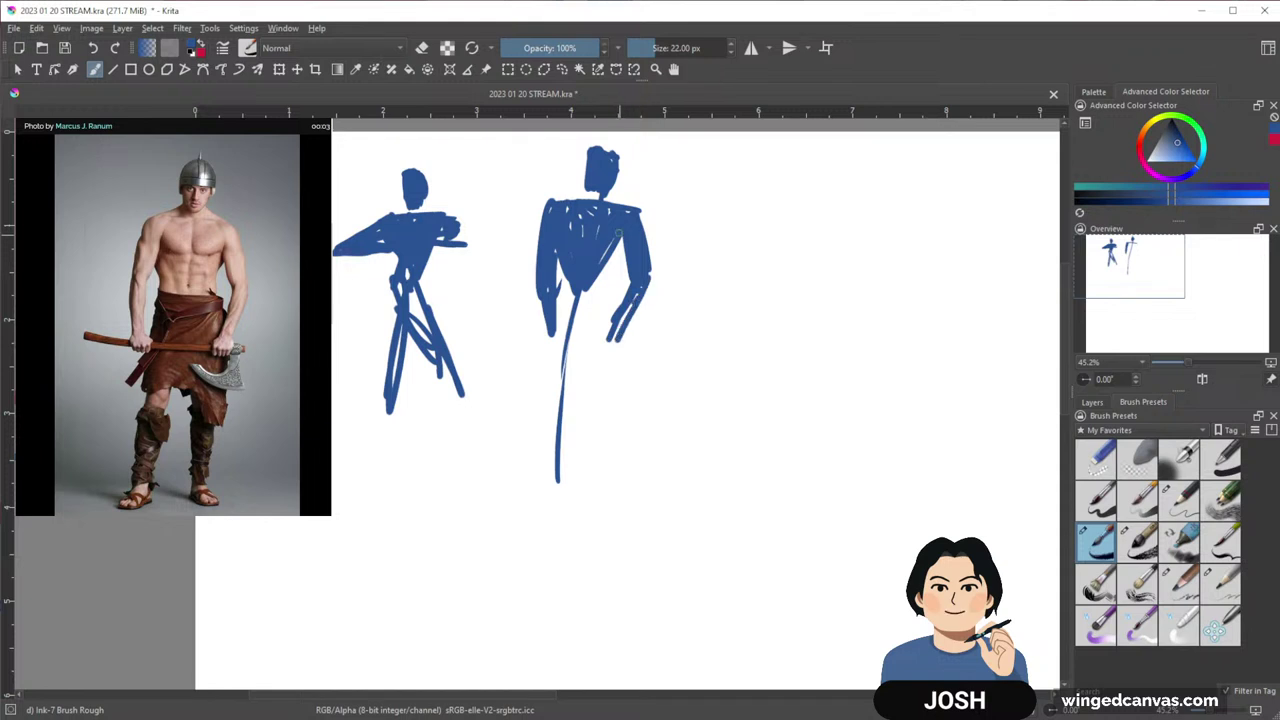
Fill the warrior silhouette's lower torso and hips and paint both standing legs
drag(618, 232, 582, 345)
drag(588, 292, 560, 350)
drag(612, 254, 586, 446)
drag(562, 346, 546, 492)
mouse_move(580, 298)
mouse_down()
mouse_move(557, 500)
mouse_move(564, 404)
mouse_up()
drag(590, 320, 602, 478)
drag(613, 336, 607, 494)
Beside the warrior, paint a blue silhouette of the woman with crossed arms and one bent leg, starting from a curved line of action
mouse_move(819, 453)
mouse_down()
mouse_move(529, 477)
mouse_move(641, 445)
mouse_up()
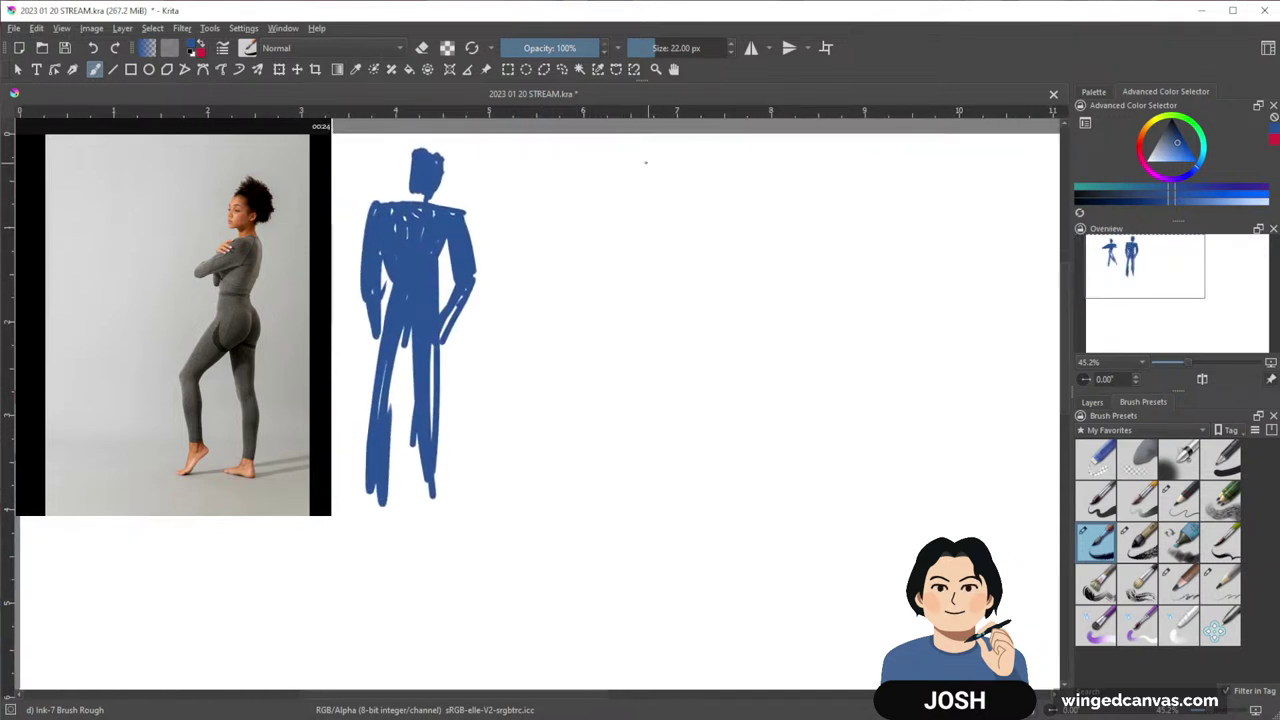
mouse_move(645, 162)
mouse_down()
mouse_move(628, 346)
mouse_move(582, 560)
mouse_up()
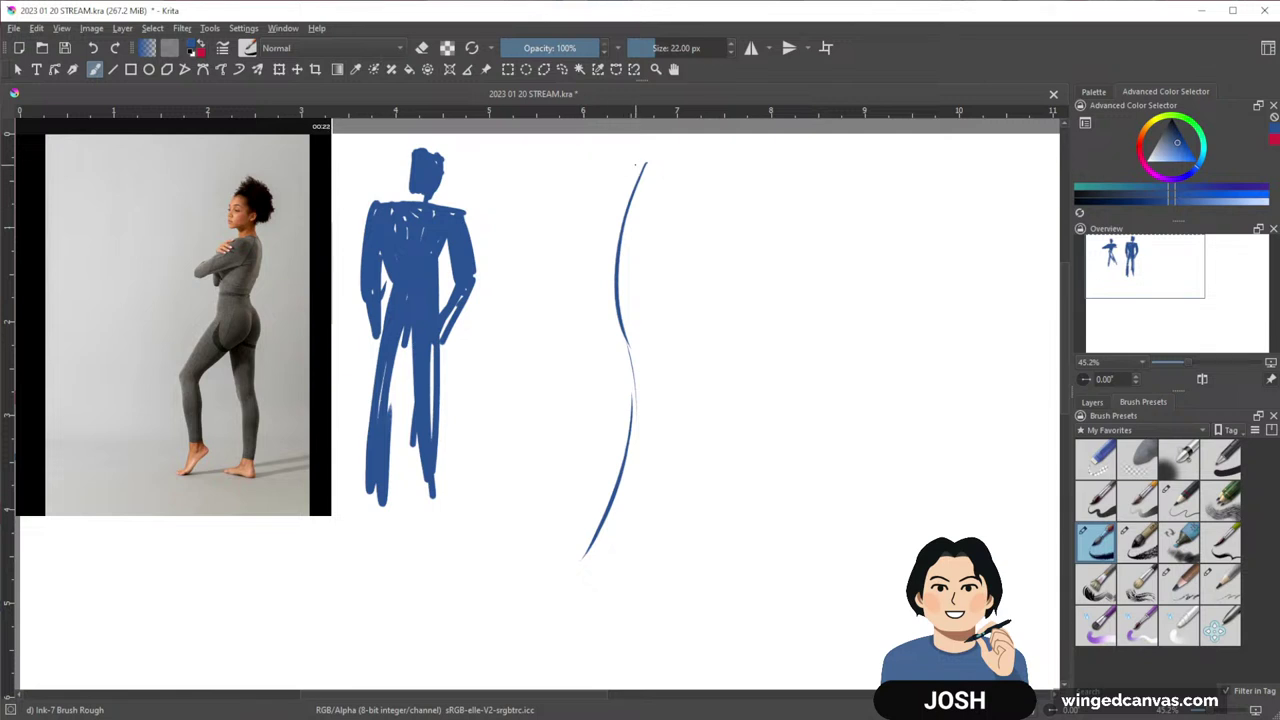
mouse_move(635, 163)
mouse_down()
mouse_move(625, 199)
mouse_move(624, 161)
mouse_move(627, 179)
mouse_move(673, 167)
mouse_move(624, 187)
mouse_move(657, 168)
mouse_move(659, 184)
mouse_move(573, 252)
mouse_move(613, 246)
mouse_move(636, 226)
mouse_move(627, 220)
mouse_move(623, 238)
mouse_move(653, 243)
mouse_move(643, 268)
mouse_move(652, 236)
mouse_move(614, 299)
mouse_move(642, 222)
mouse_move(597, 278)
mouse_move(612, 231)
mouse_move(616, 282)
mouse_move(635, 263)
mouse_move(639, 195)
mouse_move(645, 218)
mouse_move(596, 312)
mouse_move(611, 342)
mouse_move(617, 289)
mouse_move(648, 344)
mouse_move(606, 400)
mouse_up()
mouse_move(623, 344)
mouse_down()
mouse_move(575, 410)
mouse_move(560, 405)
mouse_move(580, 500)
mouse_up()
mouse_move(586, 418)
mouse_down()
mouse_move(578, 484)
mouse_move(540, 535)
mouse_up()
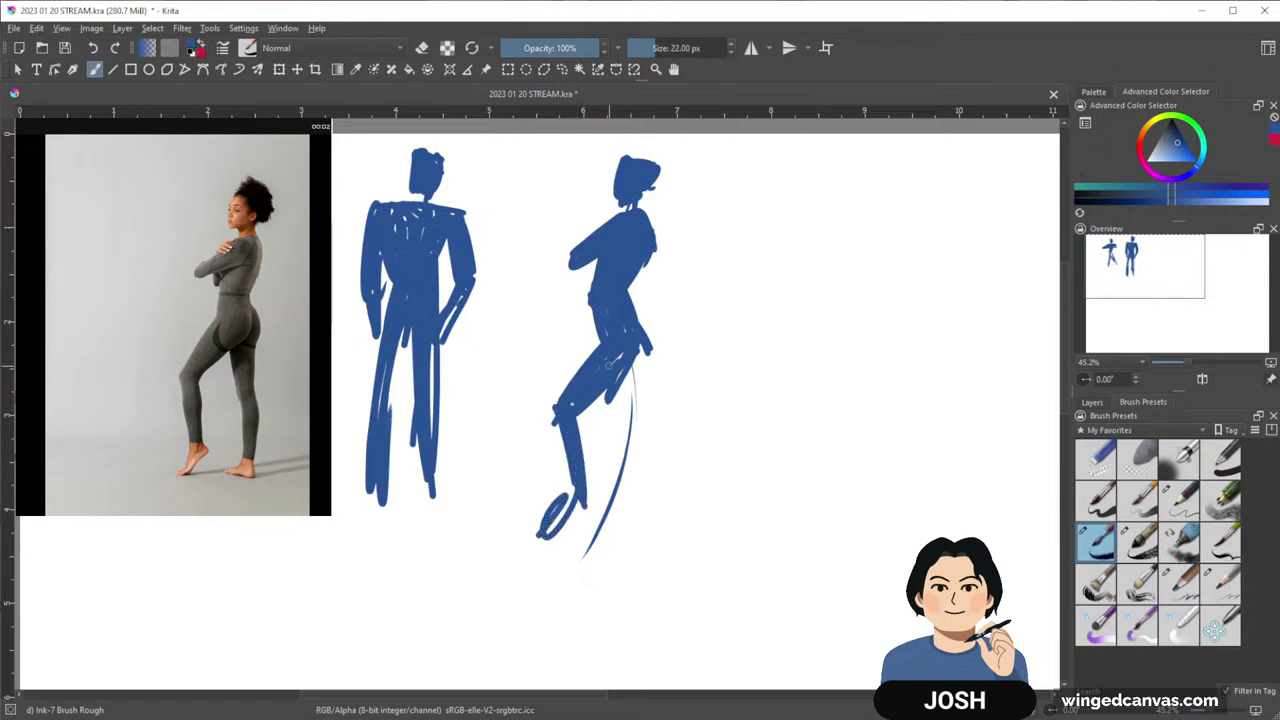
drag(612, 386, 628, 440)
drag(626, 345, 648, 512)
drag(634, 468, 646, 556)
In the empty space beside the third figure, draw the leaning woman's diagonal line of action and block in her head, shoulders and both arms
mouse_move(760, 417)
mouse_down()
mouse_move(603, 526)
mouse_move(705, 511)
mouse_up()
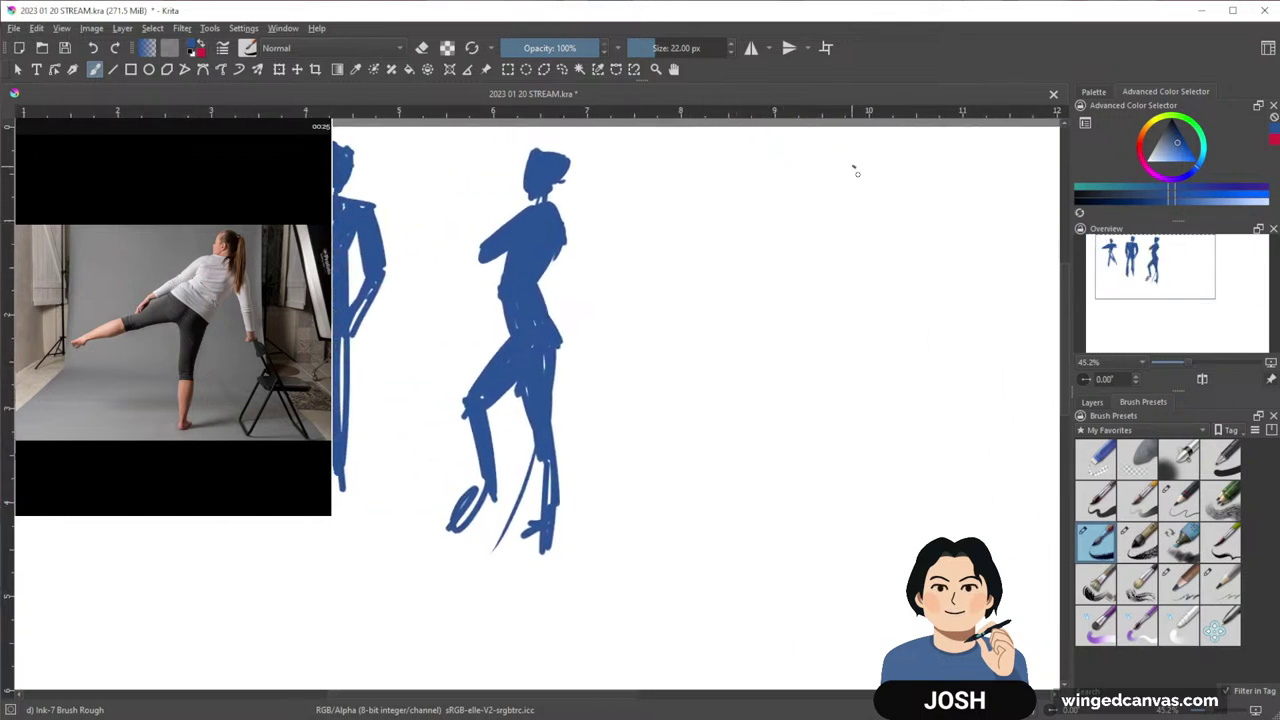
mouse_move(851, 170)
mouse_down()
mouse_move(691, 348)
mouse_move(630, 373)
mouse_up()
mouse_move(854, 170)
mouse_down()
mouse_move(836, 193)
mouse_move(845, 185)
mouse_move(880, 229)
mouse_move(760, 236)
mouse_move(706, 262)
mouse_up()
mouse_move(773, 236)
mouse_down()
mouse_move(825, 212)
mouse_move(769, 268)
mouse_move(851, 233)
mouse_up()
drag(860, 166, 890, 314)
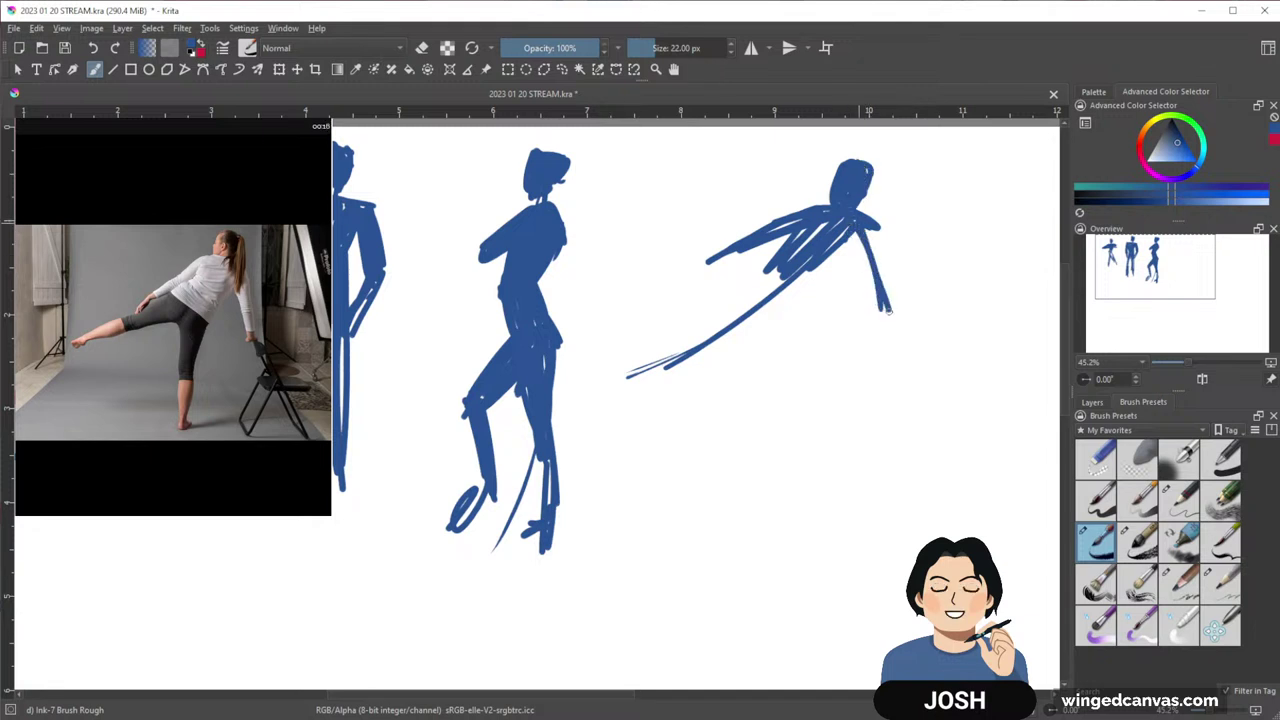
drag(866, 226, 894, 316)
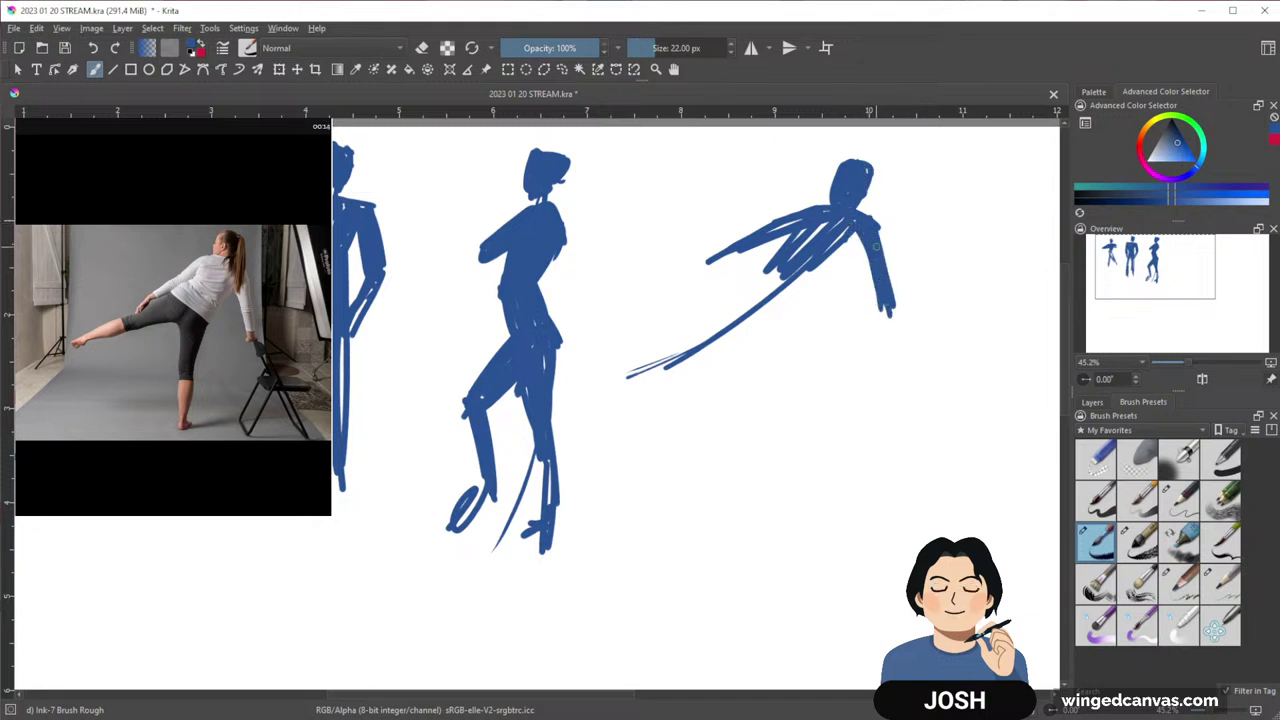
Fill the leaning woman's torso and hips, and paint her raised leg and her standing leg with its foot in blue
mouse_move(862, 222)
mouse_down()
mouse_move(809, 276)
mouse_move(845, 240)
mouse_move(812, 230)
mouse_move(776, 280)
mouse_move(814, 265)
mouse_move(710, 279)
mouse_up()
mouse_move(749, 278)
mouse_down()
mouse_move(577, 332)
mouse_move(777, 285)
mouse_move(780, 370)
mouse_move(800, 350)
mouse_up()
mouse_move(790, 280)
mouse_down()
mouse_move(786, 368)
mouse_move(773, 316)
mouse_move(775, 410)
mouse_up()
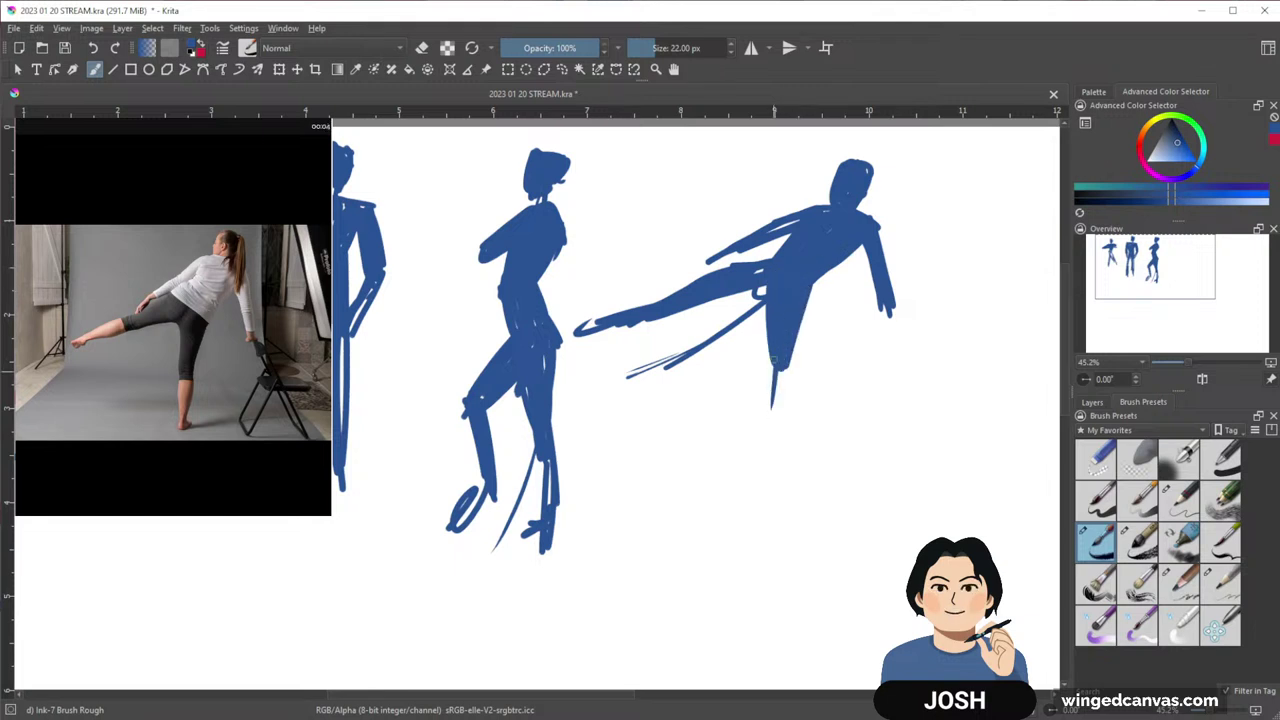
mouse_move(768, 366)
mouse_down()
mouse_move(766, 446)
mouse_move(784, 492)
mouse_move(778, 504)
mouse_move(780, 463)
mouse_move(751, 499)
mouse_move(775, 502)
mouse_up()
Beside the leaning woman, draw the dancer's curved line of action and block in her head, shoulders, torso and both arms
mouse_move(794, 497)
mouse_down()
mouse_move(617, 480)
mouse_move(626, 535)
mouse_move(608, 523)
mouse_up()
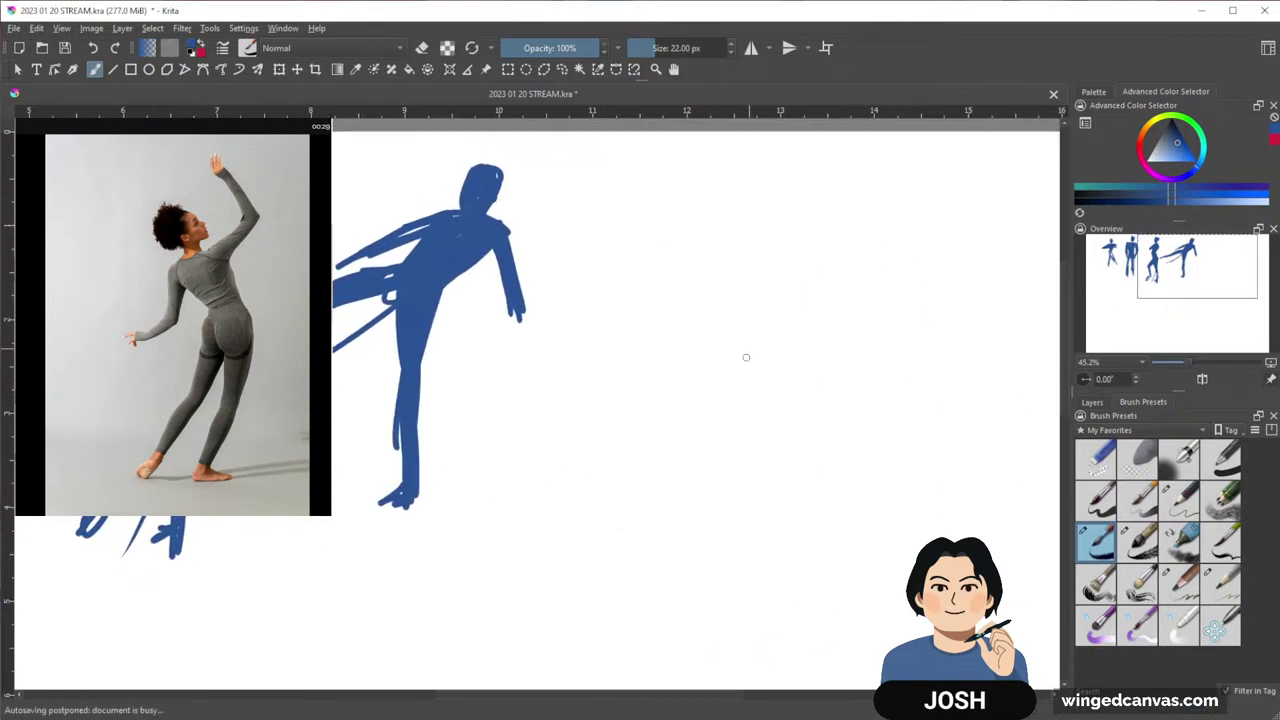
mouse_move(668, 157)
mouse_down()
mouse_move(786, 371)
mouse_move(679, 561)
mouse_up()
mouse_move(682, 188)
mouse_down()
mouse_move(694, 155)
mouse_move(728, 160)
mouse_move(712, 190)
mouse_move(670, 192)
mouse_move(718, 192)
mouse_move(715, 178)
mouse_up()
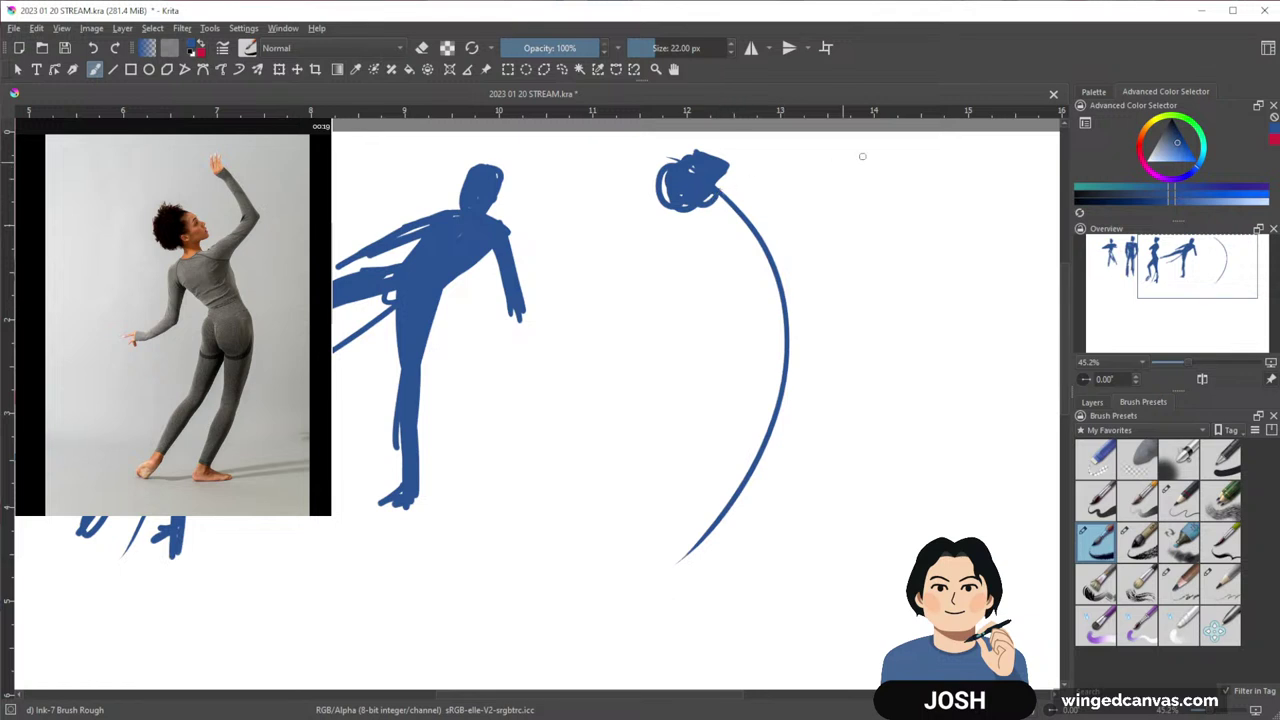
drag(689, 221, 786, 185)
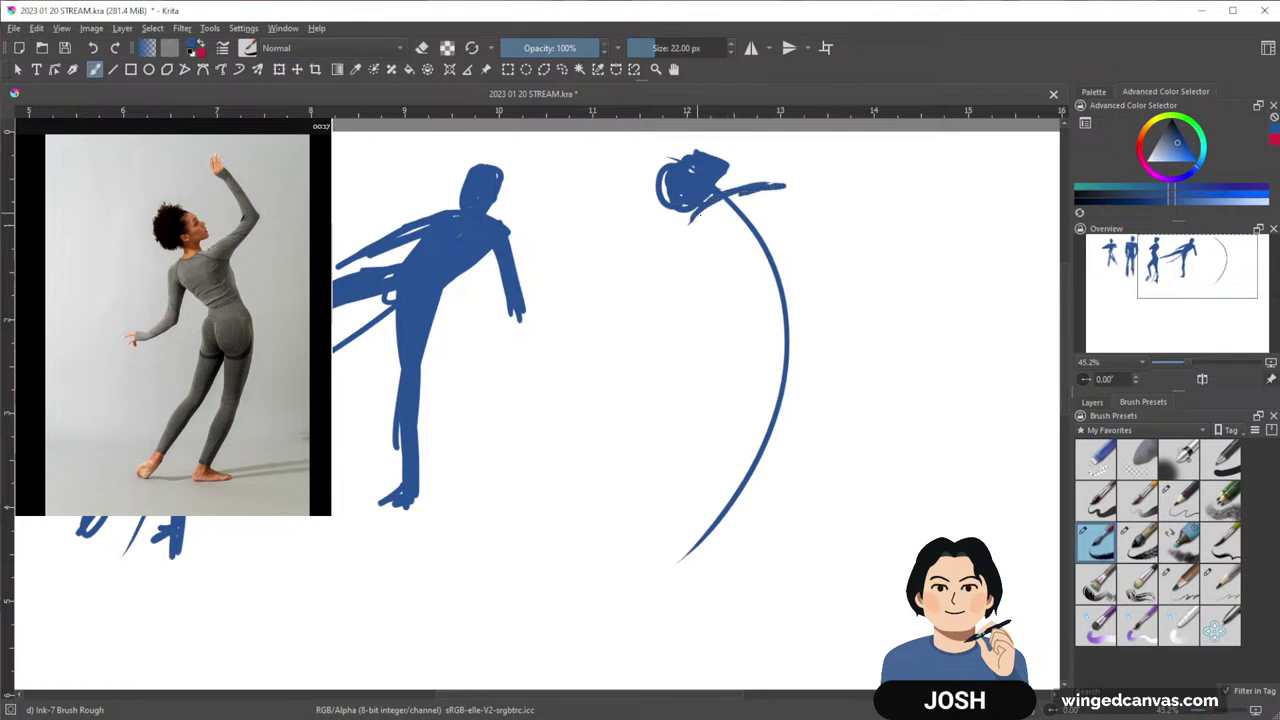
mouse_move(694, 216)
mouse_down()
mouse_move(771, 261)
mouse_move(712, 210)
mouse_move(774, 230)
mouse_move(742, 306)
mouse_move(790, 304)
mouse_move(767, 250)
mouse_move(769, 283)
mouse_up()
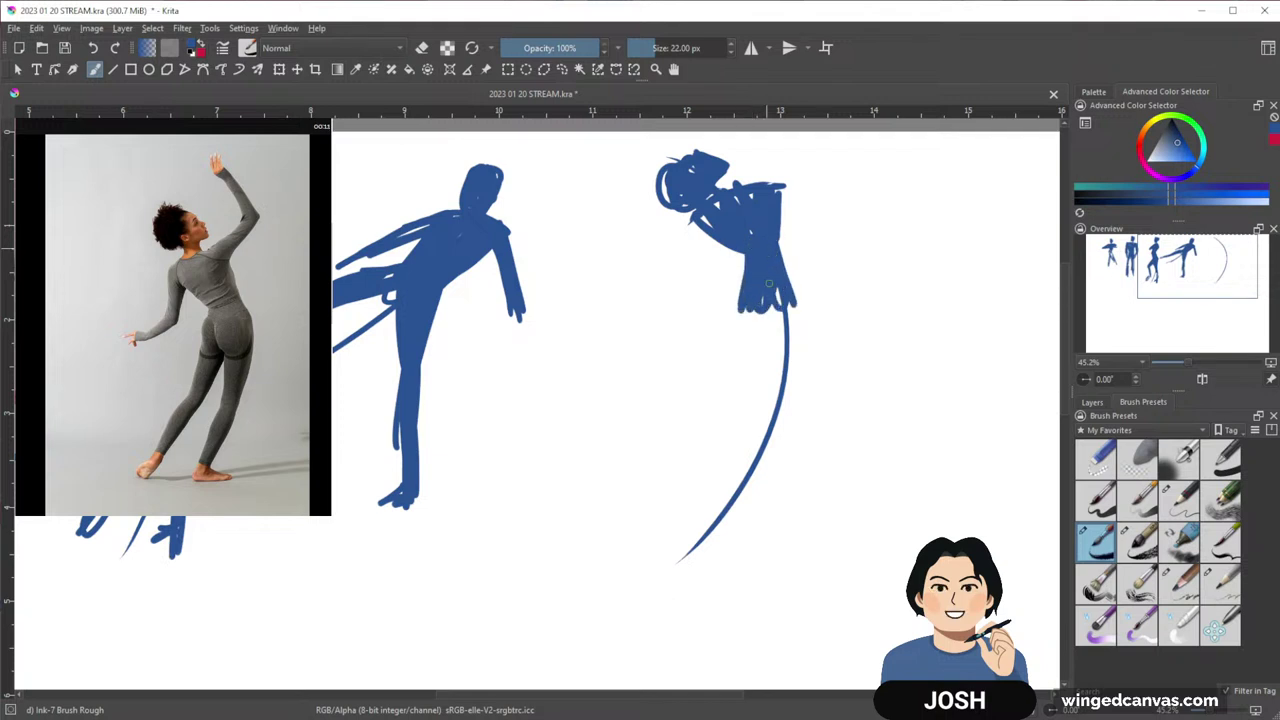
mouse_move(703, 207)
mouse_down()
mouse_move(680, 220)
mouse_move(692, 228)
mouse_move(675, 283)
mouse_move(590, 306)
mouse_move(606, 312)
mouse_up()
mouse_move(768, 184)
mouse_down()
mouse_move(816, 153)
mouse_move(774, 195)
mouse_move(750, 193)
mouse_move(809, 134)
mouse_up()
Paint the dancer silhouette's hips, her outstretched leg and her supporting leg, both with feet
drag(846, 317, 810, 298)
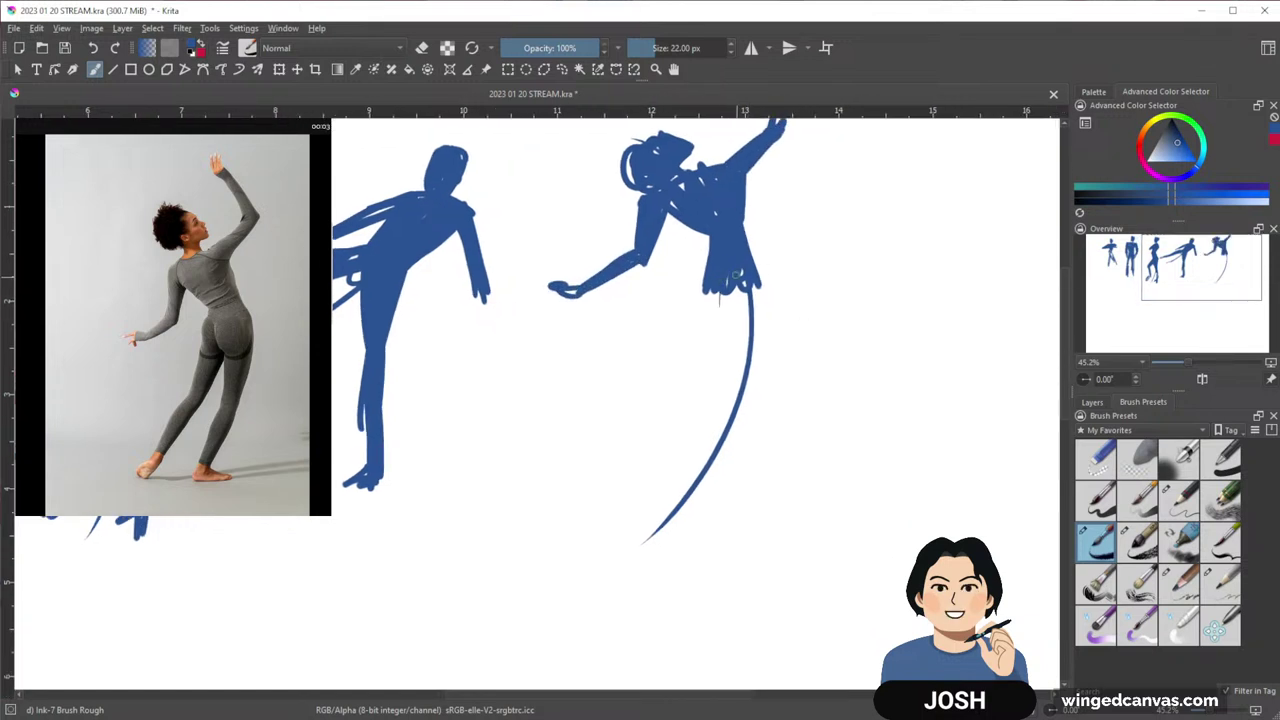
drag(708, 292, 682, 374)
drag(726, 300, 686, 362)
drag(712, 282, 628, 429)
drag(688, 366, 640, 418)
mouse_move(732, 300)
mouse_down()
mouse_move(735, 393)
mouse_move(748, 394)
mouse_move(729, 484)
mouse_up()
drag(662, 394, 608, 462)
drag(676, 352, 610, 460)
mouse_move(686, 372)
mouse_down()
mouse_move(594, 478)
mouse_move(652, 471)
mouse_move(742, 490)
mouse_up()
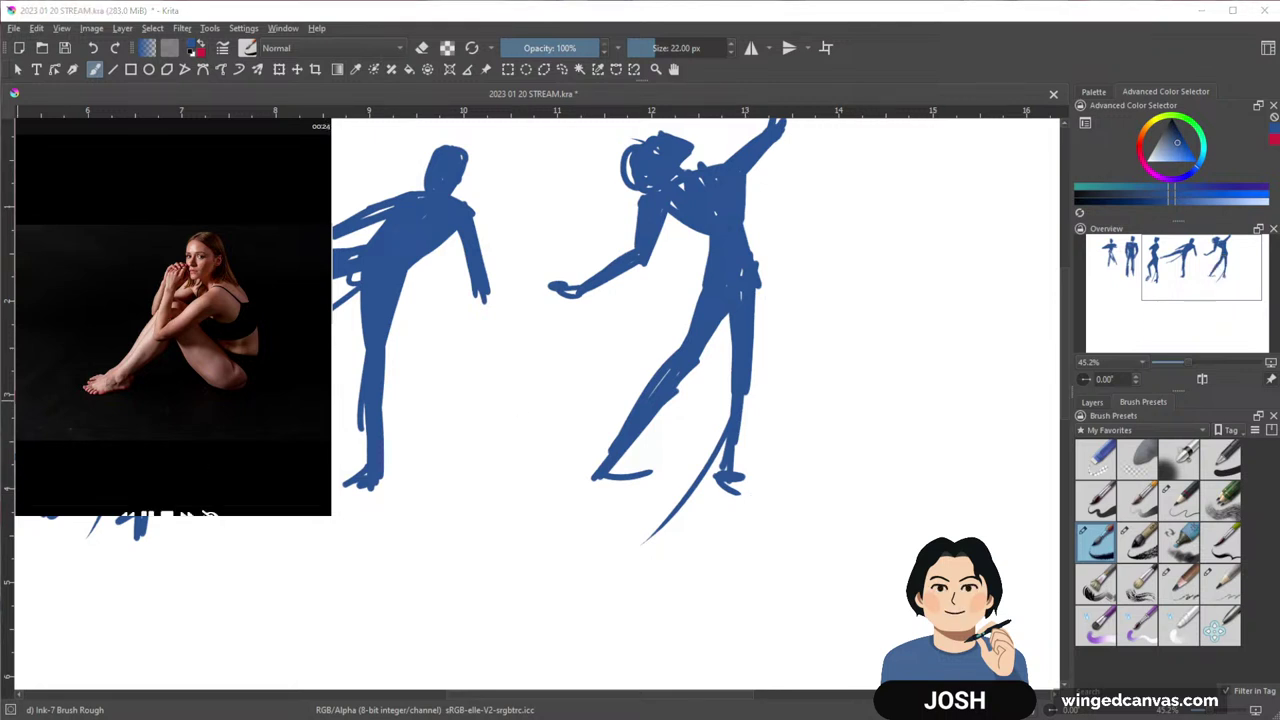
End the 30-second pose session, decline the account offer and start a new session with a 60-second interval
click(167, 515)
click(258, 366)
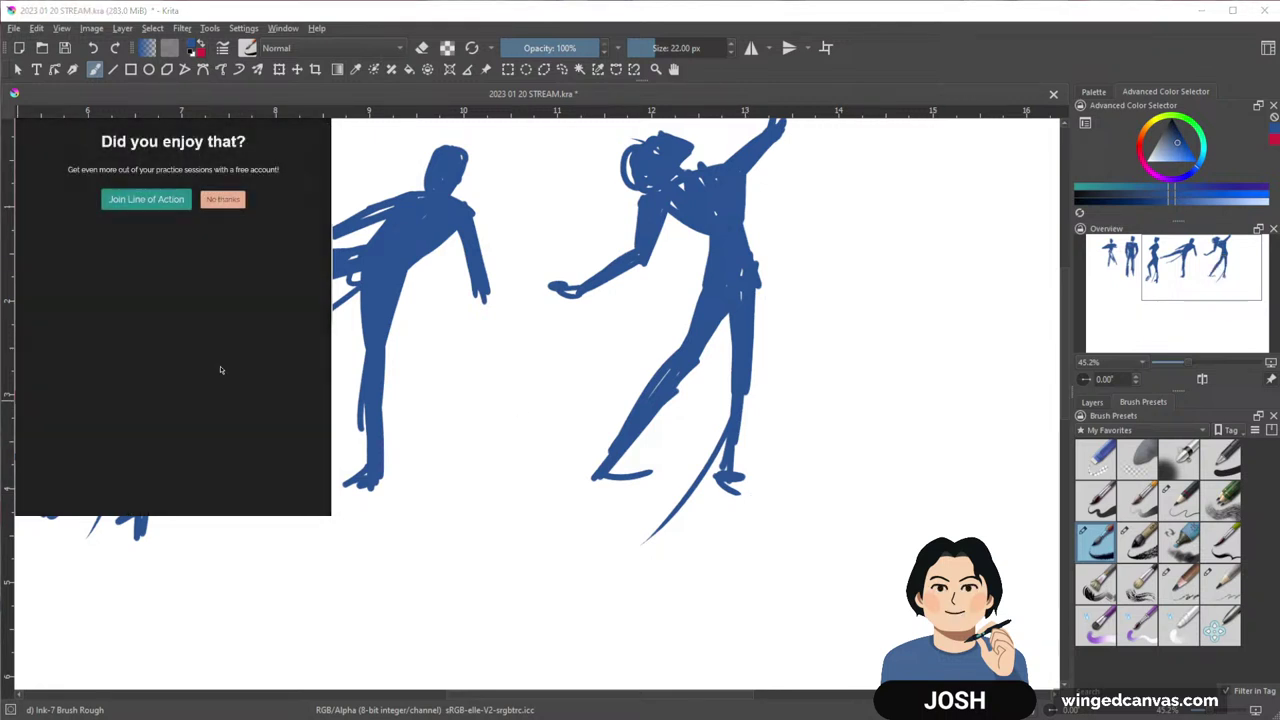
click(223, 200)
scroll(170, 337, down, 3)
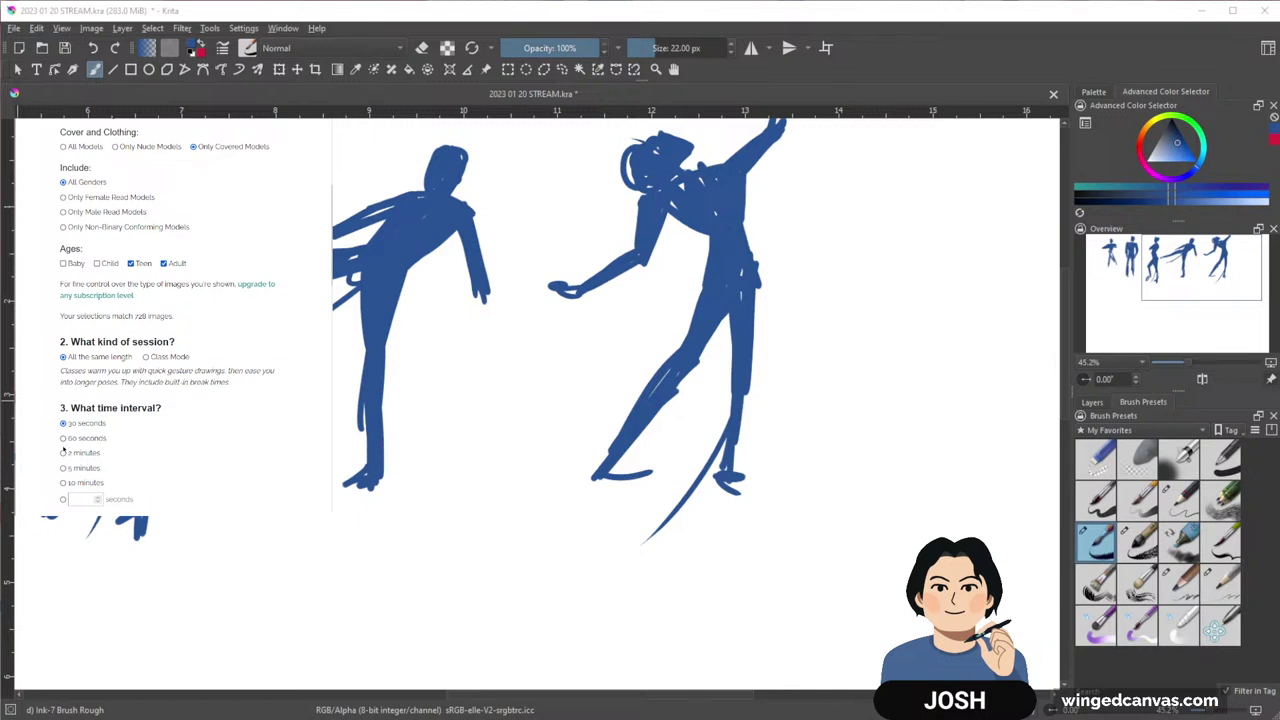
click(100, 438)
scroll(140, 408, down, 1)
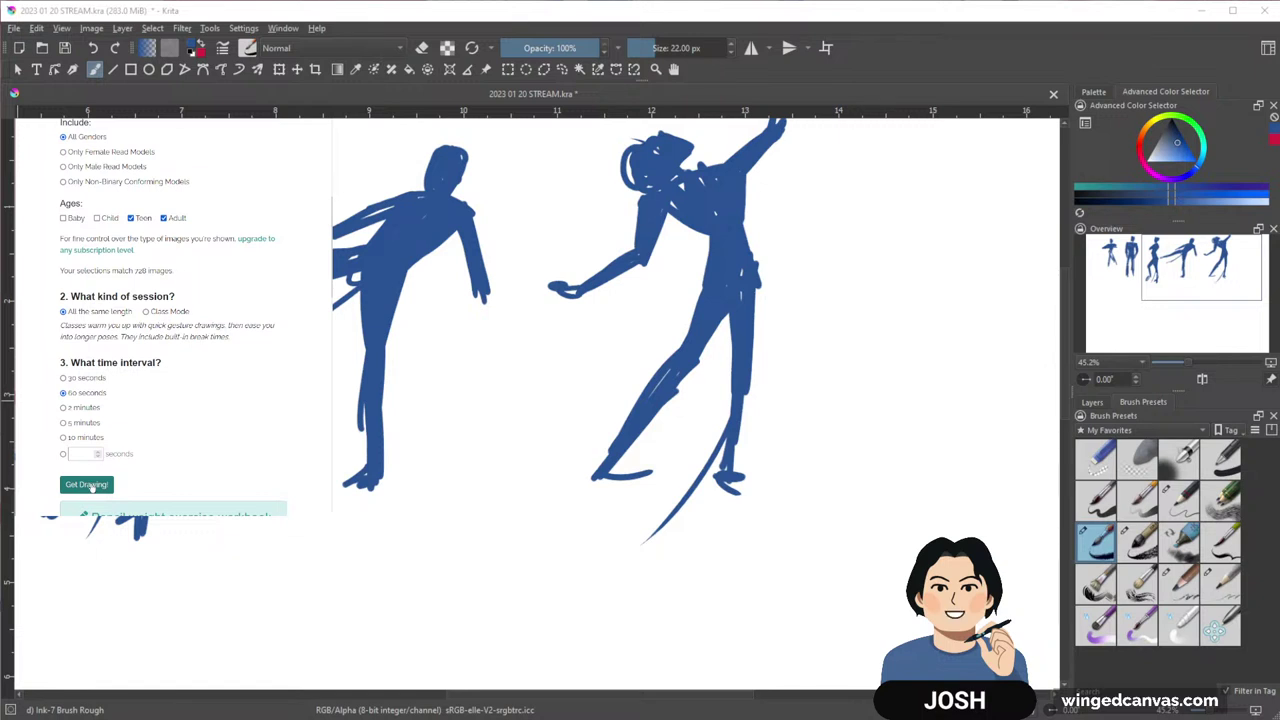
click(88, 485)
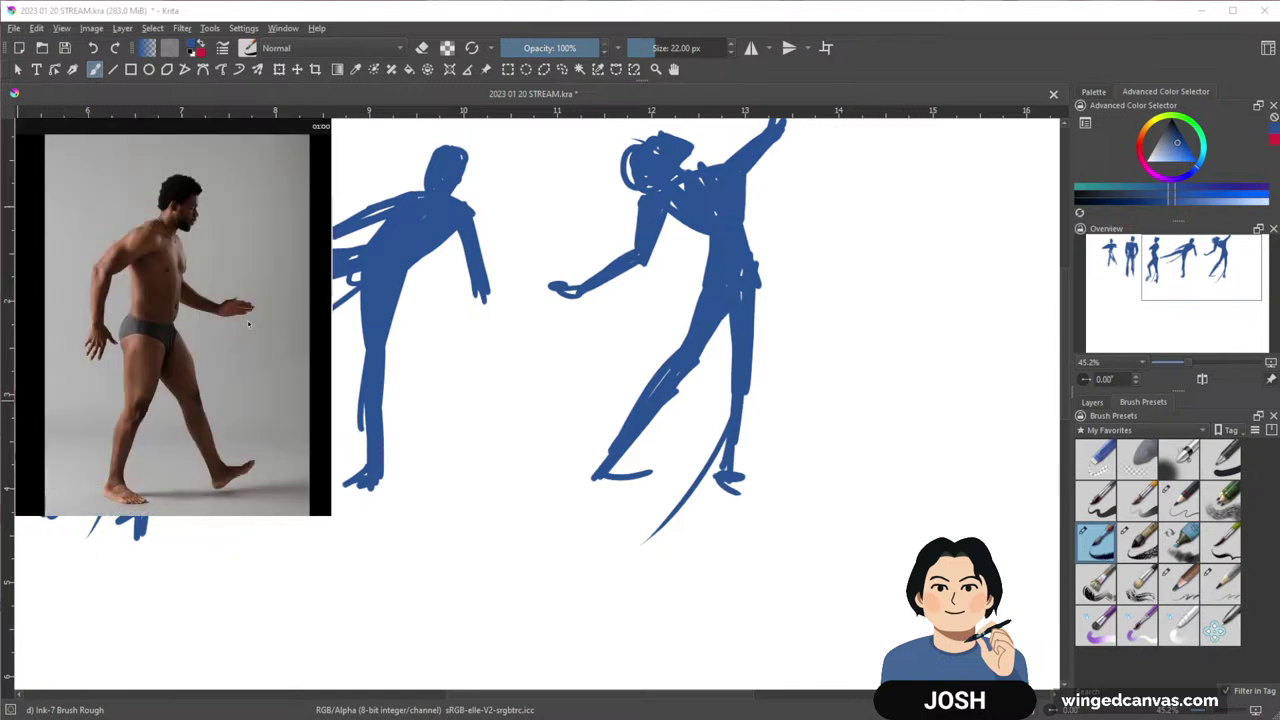
In the empty space beside the dancer, draw the walking man's curved line of action and paint his head, torso and both arms
drag(826, 434, 523, 457)
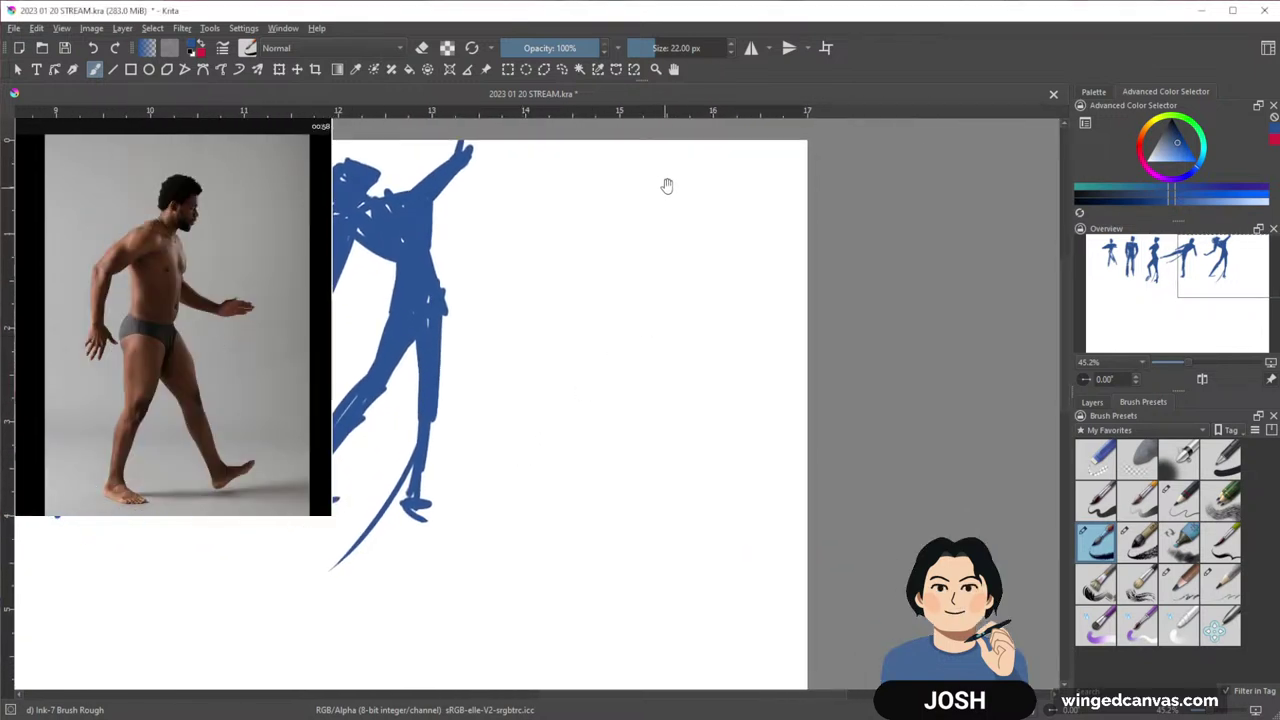
drag(741, 278, 734, 284)
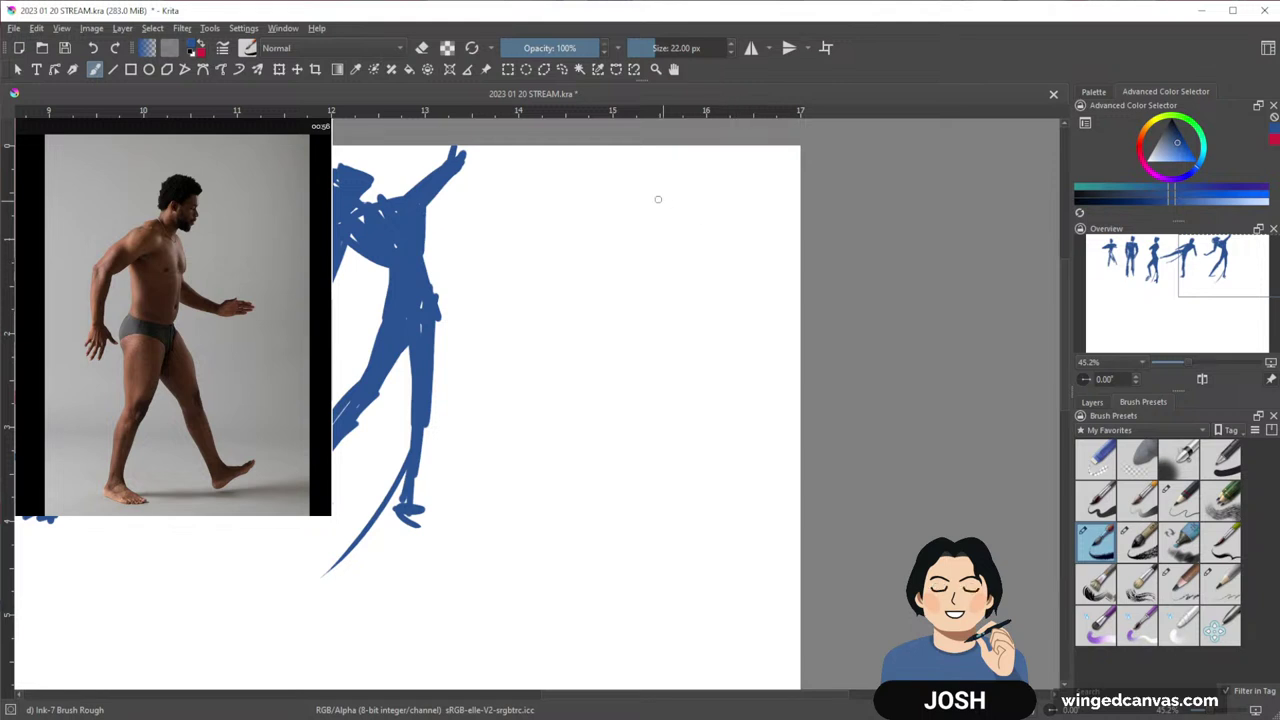
mouse_move(659, 174)
mouse_down()
mouse_move(612, 542)
mouse_move(646, 602)
mouse_up()
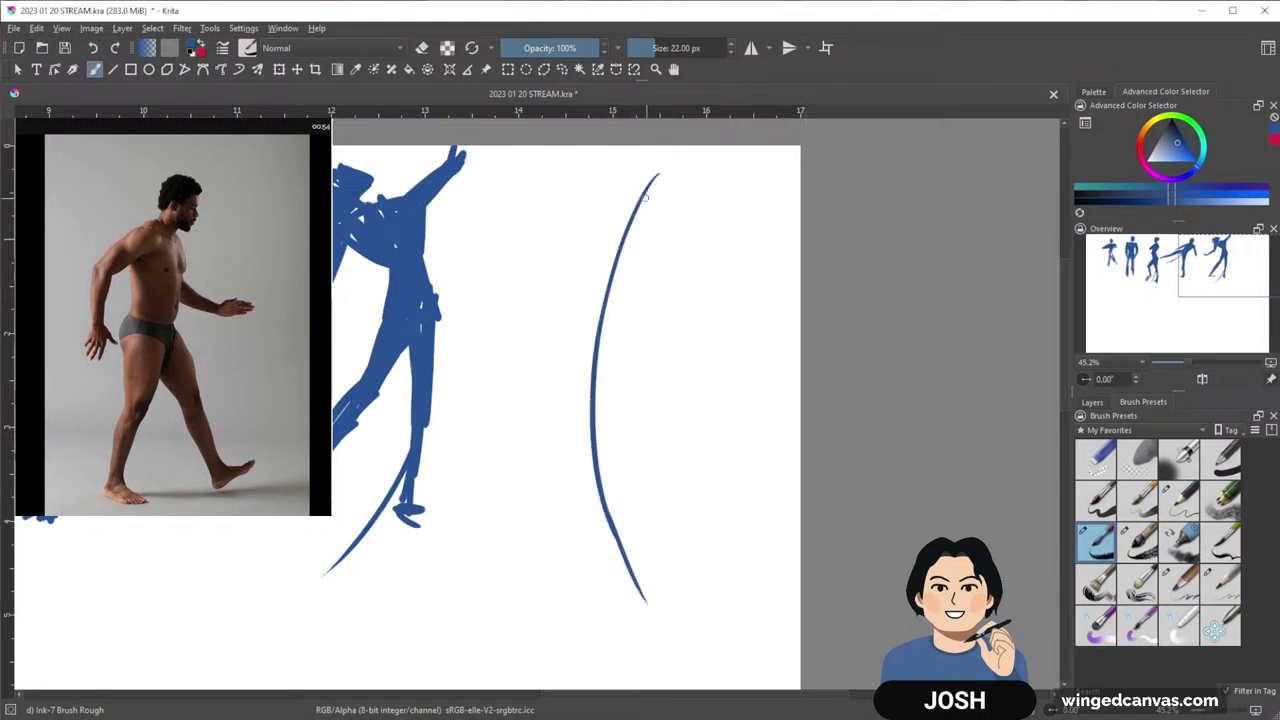
mouse_move(644, 194)
mouse_down()
mouse_move(673, 178)
mouse_move(666, 206)
mouse_move(678, 182)
mouse_move(659, 226)
mouse_up()
drag(673, 181, 640, 188)
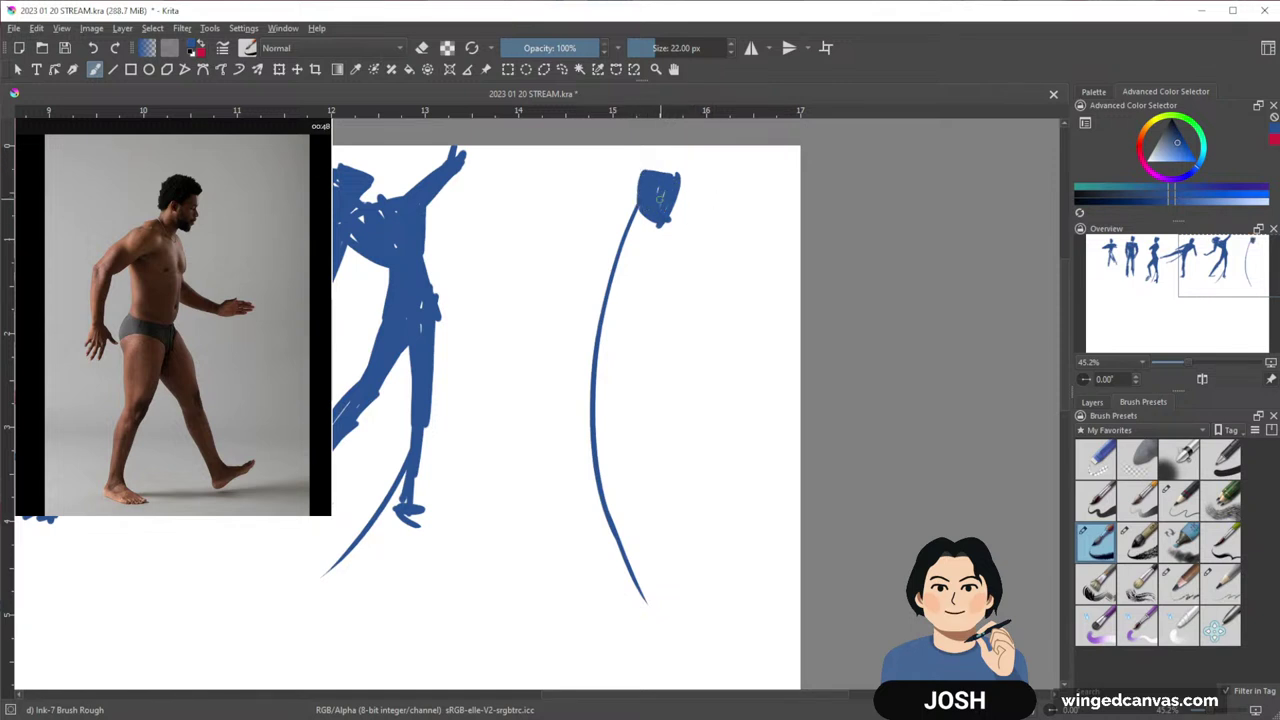
mouse_move(640, 212)
mouse_down()
mouse_move(601, 239)
mouse_move(637, 224)
mouse_move(583, 262)
mouse_move(591, 247)
mouse_move(643, 310)
mouse_move(646, 267)
mouse_move(663, 270)
mouse_move(635, 312)
mouse_up()
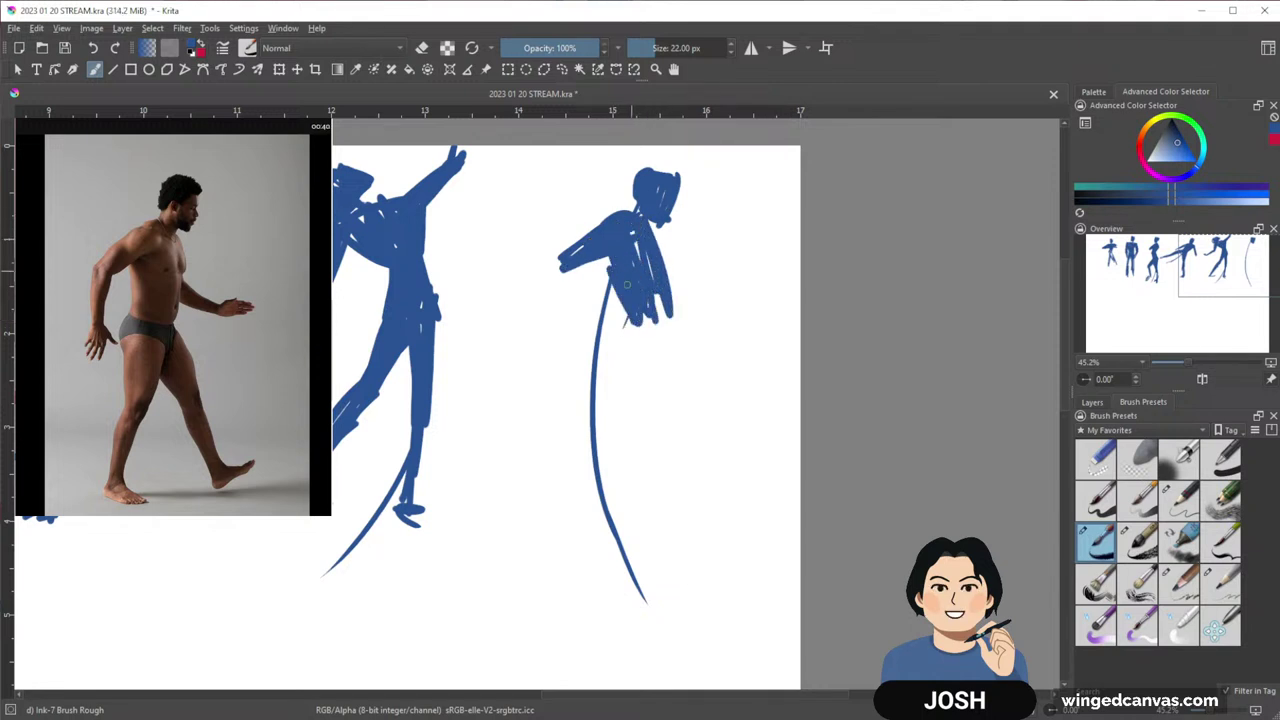
mouse_move(566, 266)
mouse_down()
mouse_move(536, 362)
mouse_move(554, 350)
mouse_up()
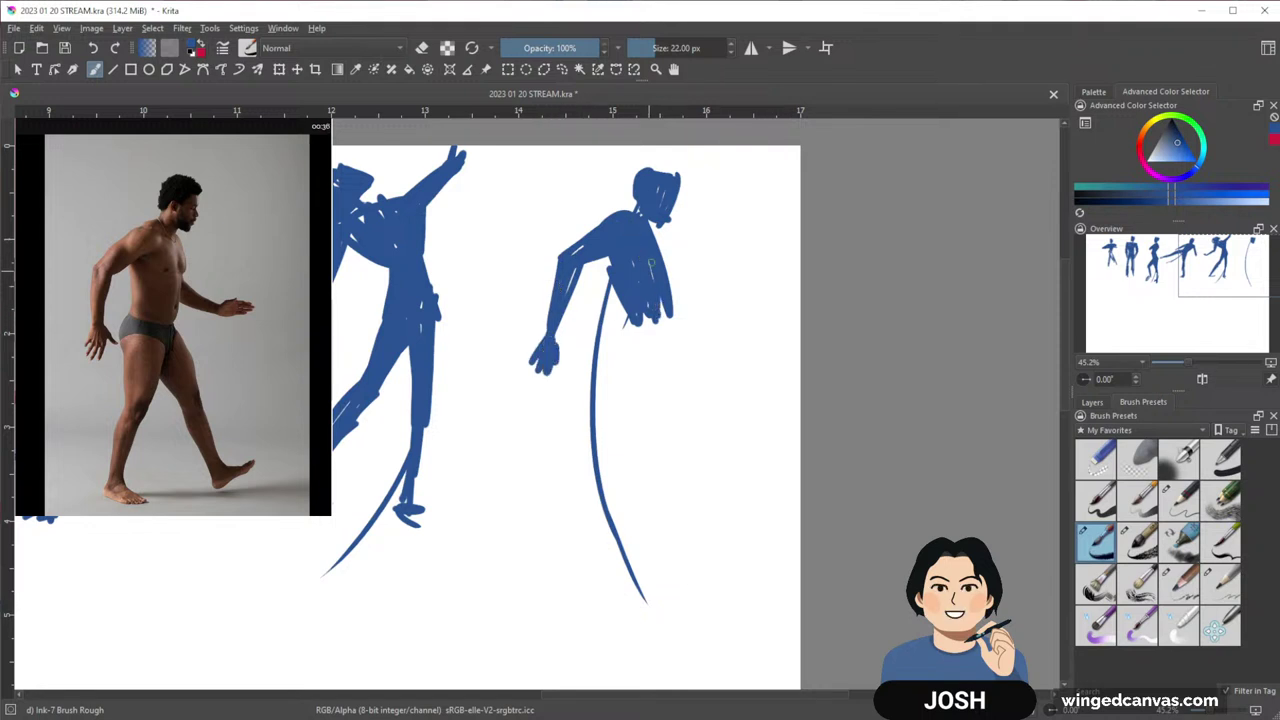
mouse_move(630, 305)
mouse_down()
mouse_move(619, 354)
mouse_move(656, 300)
mouse_move(662, 347)
mouse_move(672, 287)
mouse_up()
mouse_move(648, 222)
mouse_down()
mouse_move(666, 272)
mouse_move(702, 310)
mouse_move(718, 302)
mouse_move(730, 316)
mouse_move(736, 303)
mouse_move(756, 322)
mouse_up()
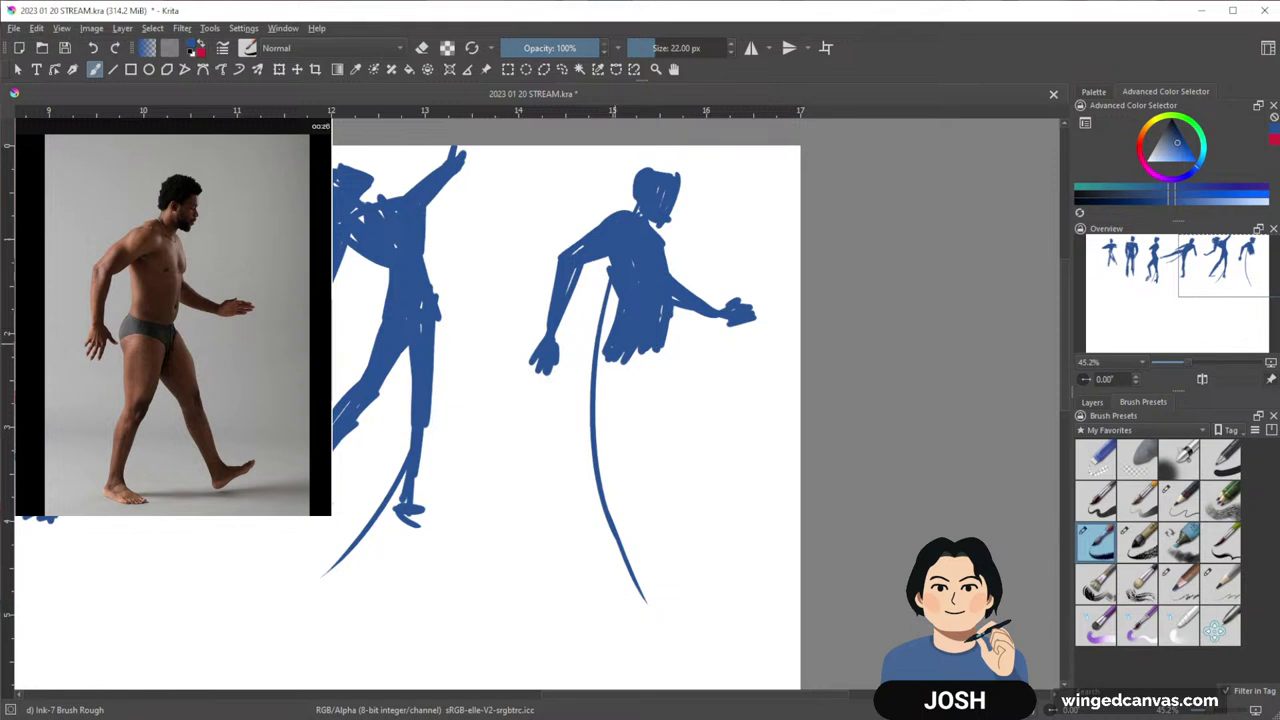
Paint the walking man's hips and his rear leg down to the flat foot
mouse_move(606, 352)
mouse_down()
mouse_move(604, 424)
mouse_move(650, 352)
mouse_up()
mouse_move(626, 412)
mouse_down()
mouse_move(647, 332)
mouse_move(607, 420)
mouse_move(607, 359)
mouse_move(582, 503)
mouse_up()
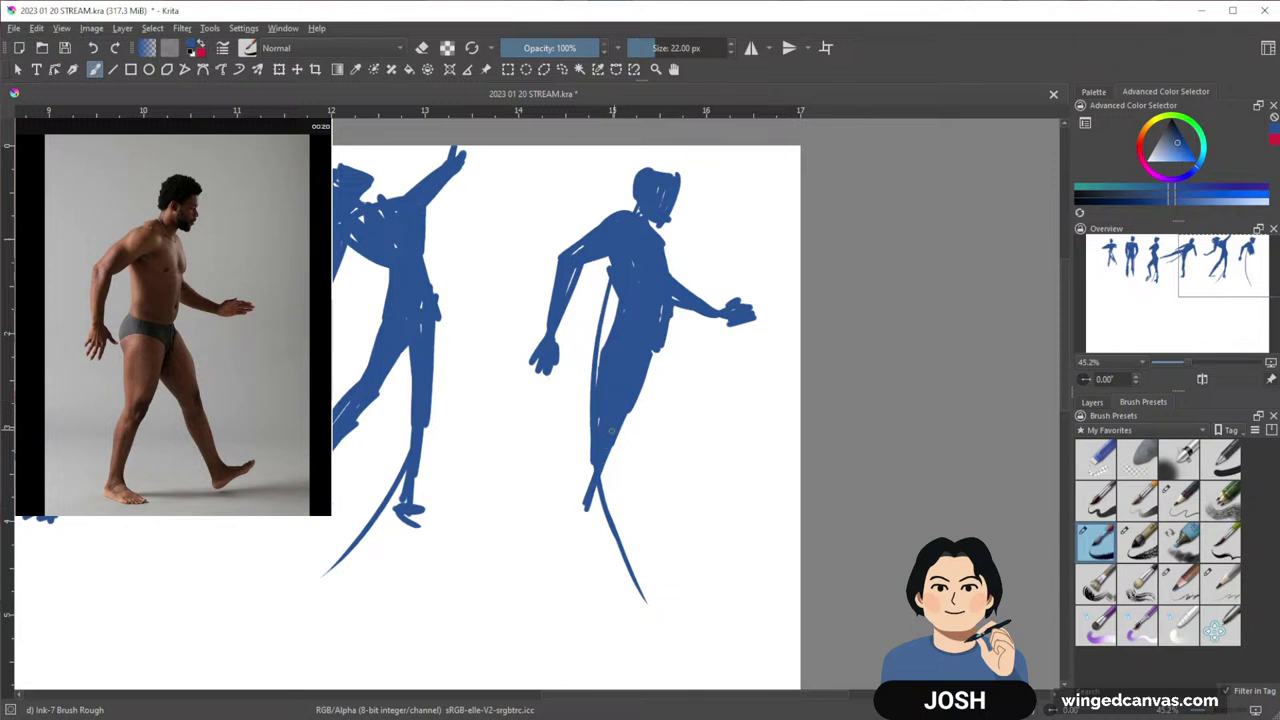
mouse_move(592, 458)
mouse_down()
mouse_move(542, 578)
mouse_move(562, 556)
mouse_up()
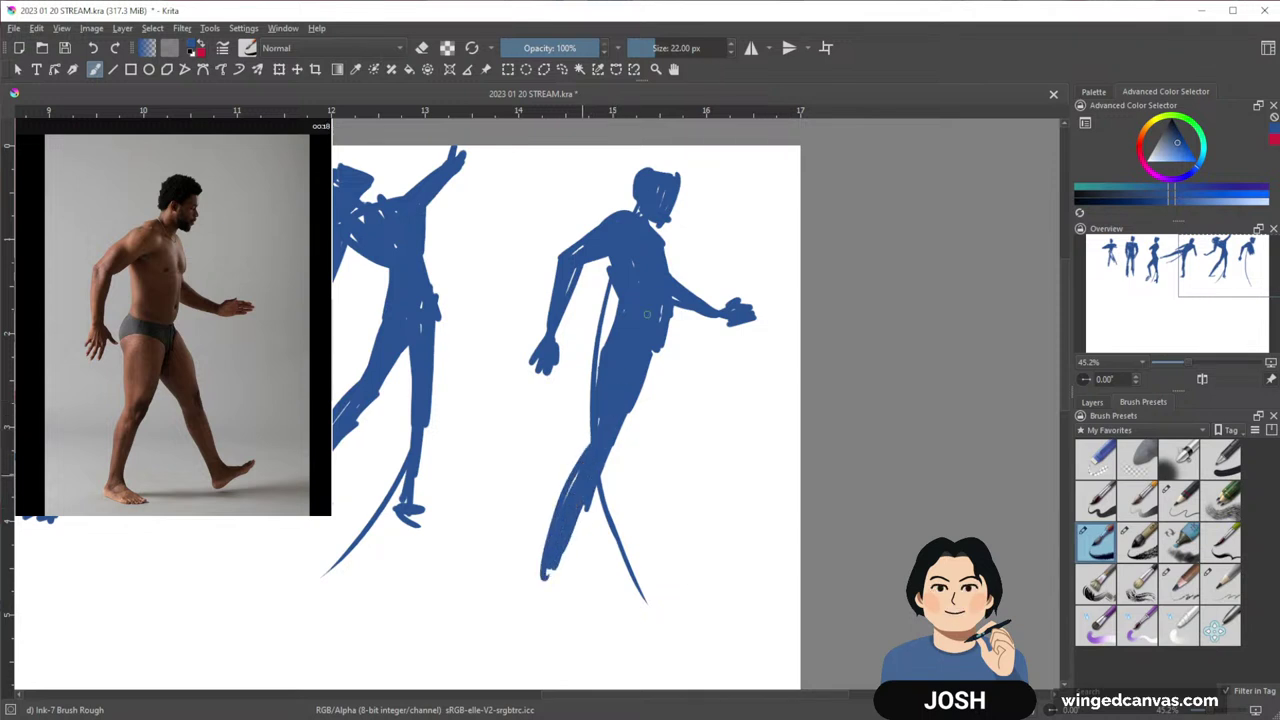
mouse_move(618, 400)
mouse_down()
mouse_move(565, 567)
mouse_move(548, 570)
mouse_move(597, 576)
mouse_move(584, 576)
mouse_up()
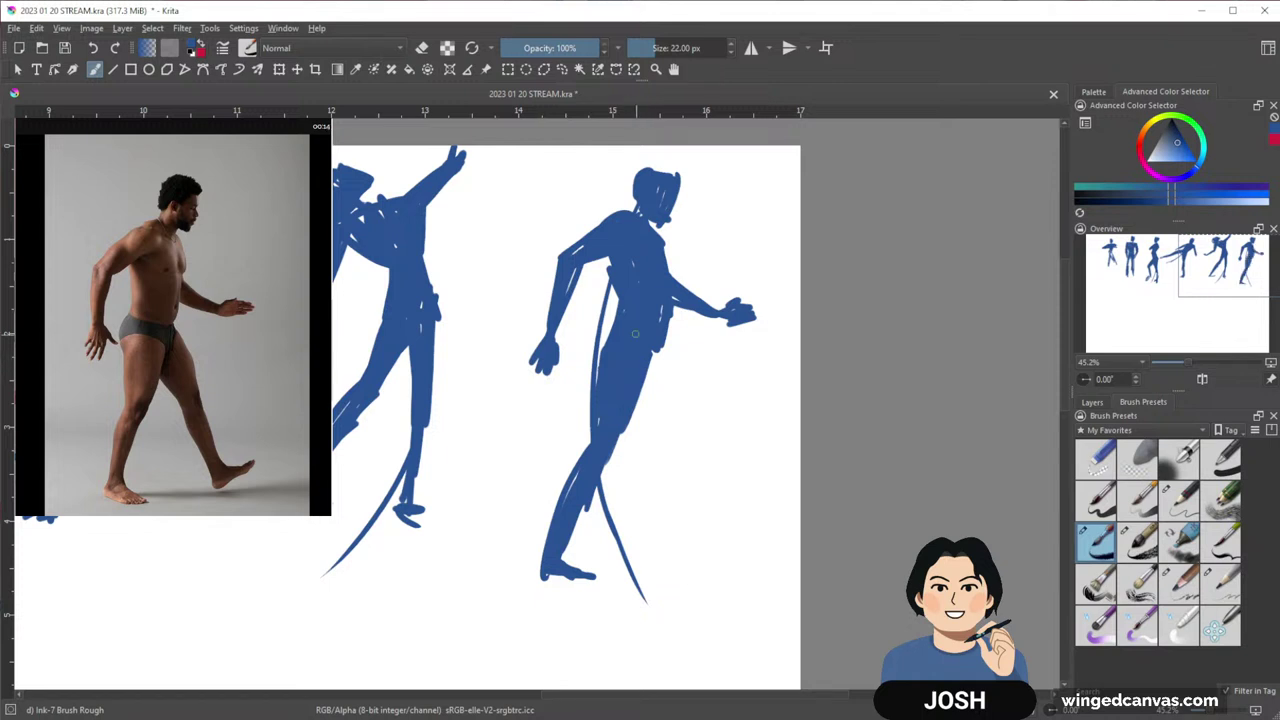
Paint the walking man's forward leg, filling the thigh and adding the lower leg and raised foot
drag(652, 352, 678, 440)
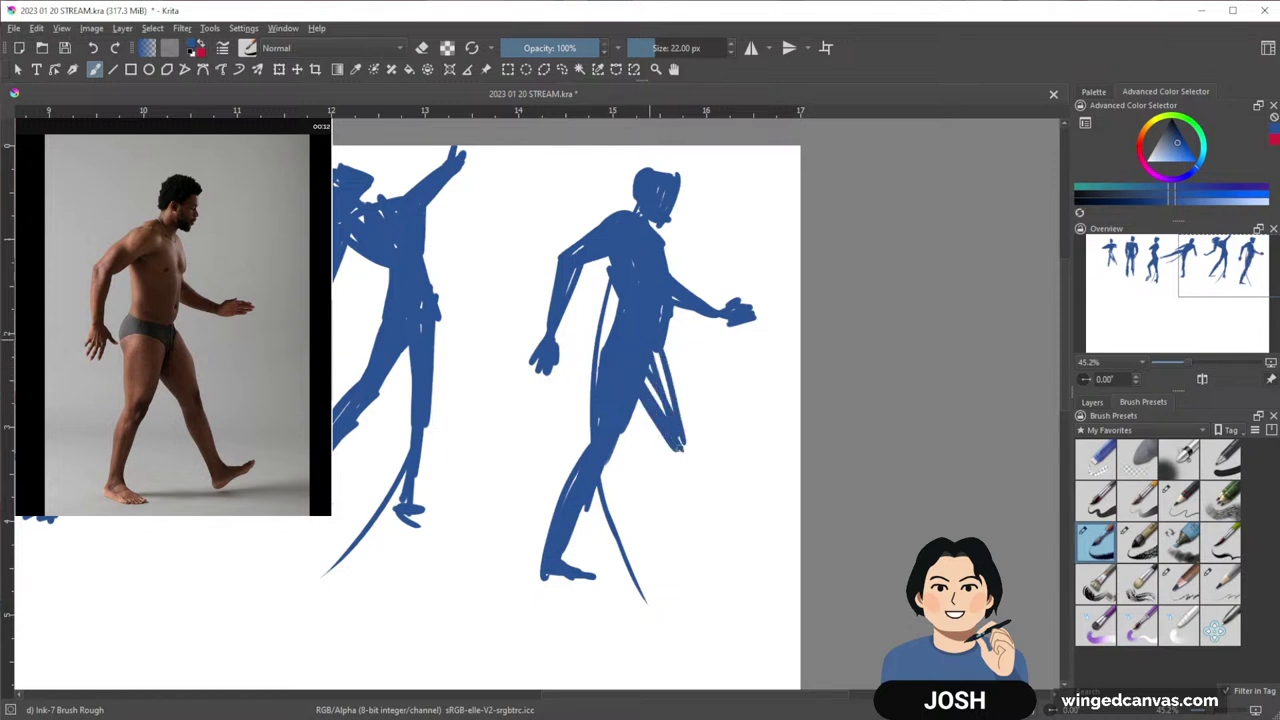
drag(652, 386, 670, 412)
drag(662, 340, 655, 378)
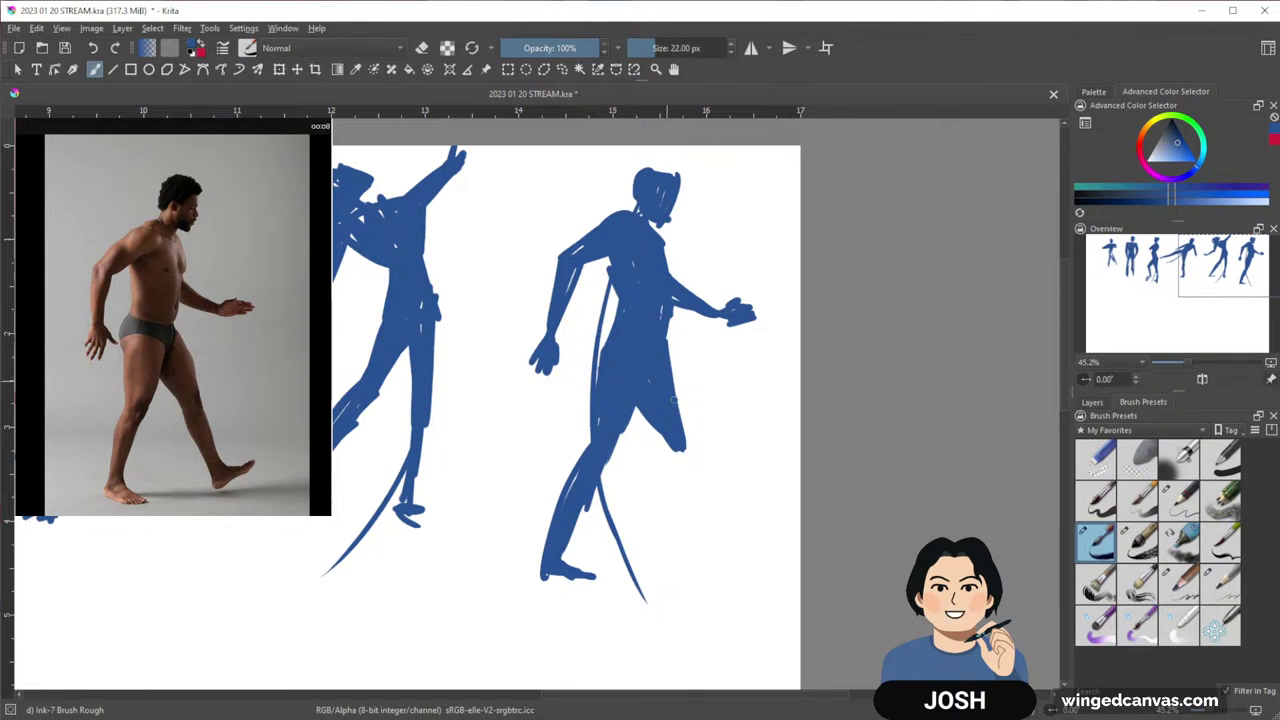
mouse_move(670, 446)
mouse_down()
mouse_move(678, 503)
mouse_move(708, 526)
mouse_move(698, 508)
mouse_move(722, 550)
mouse_up()
mouse_move(678, 500)
mouse_down()
mouse_move(724, 553)
mouse_move(766, 528)
mouse_up()
Below the walking man, draw the ballerina's curved line of action and block in her head, shoulders, upper torso and arms
drag(833, 406, 848, 448)
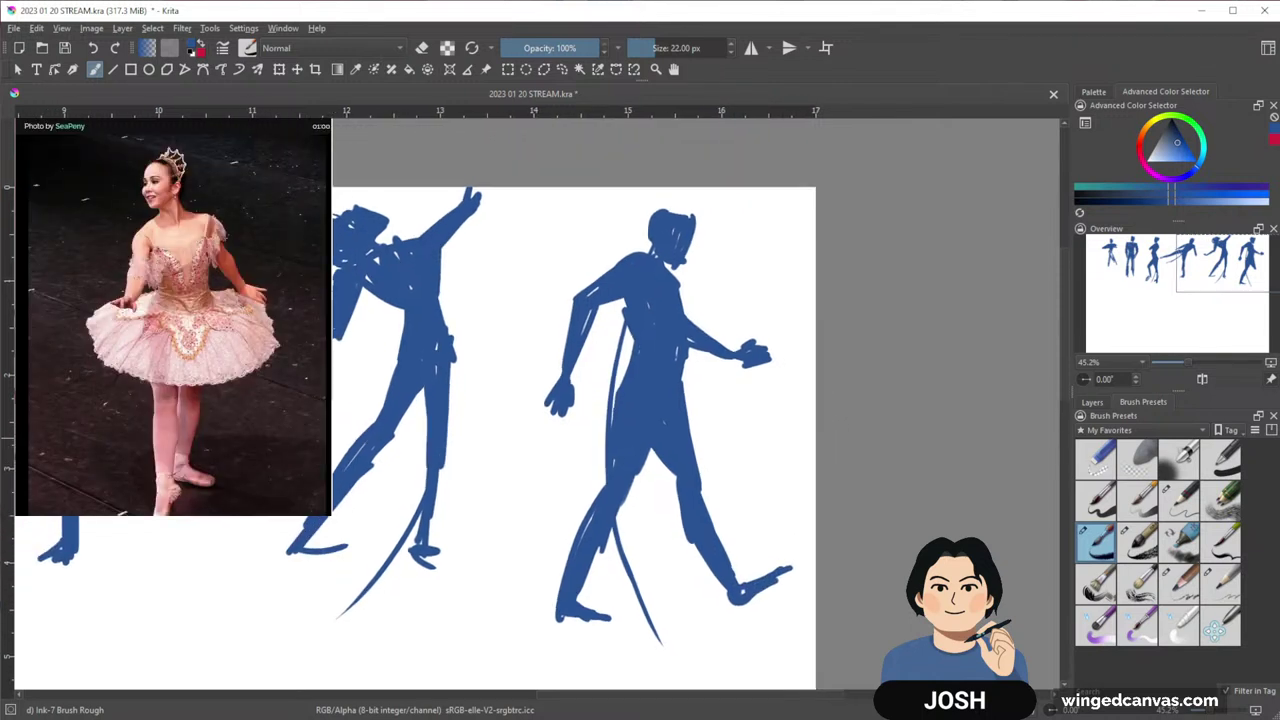
mouse_move(650, 571)
mouse_down()
mouse_move(749, 331)
mouse_move(800, 551)
mouse_move(657, 292)
mouse_up()
drag(771, 499, 750, 383)
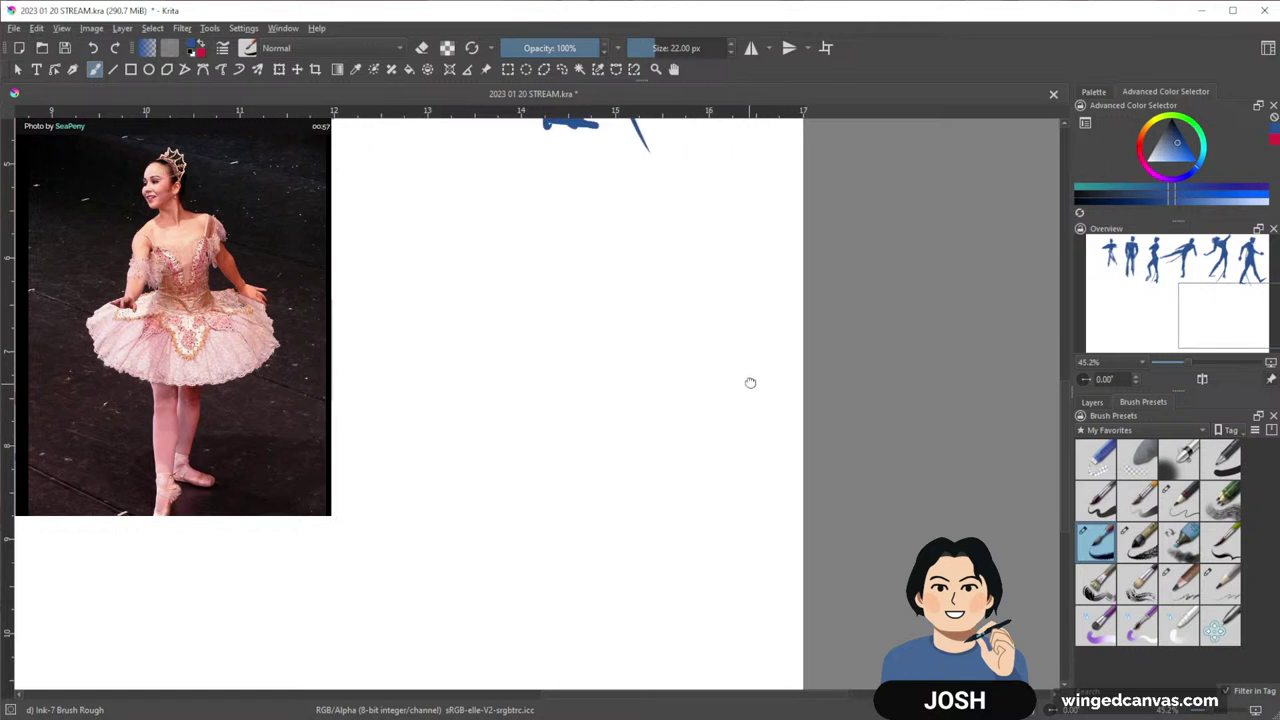
mouse_move(600, 193)
mouse_down()
mouse_move(632, 288)
mouse_move(620, 612)
mouse_up()
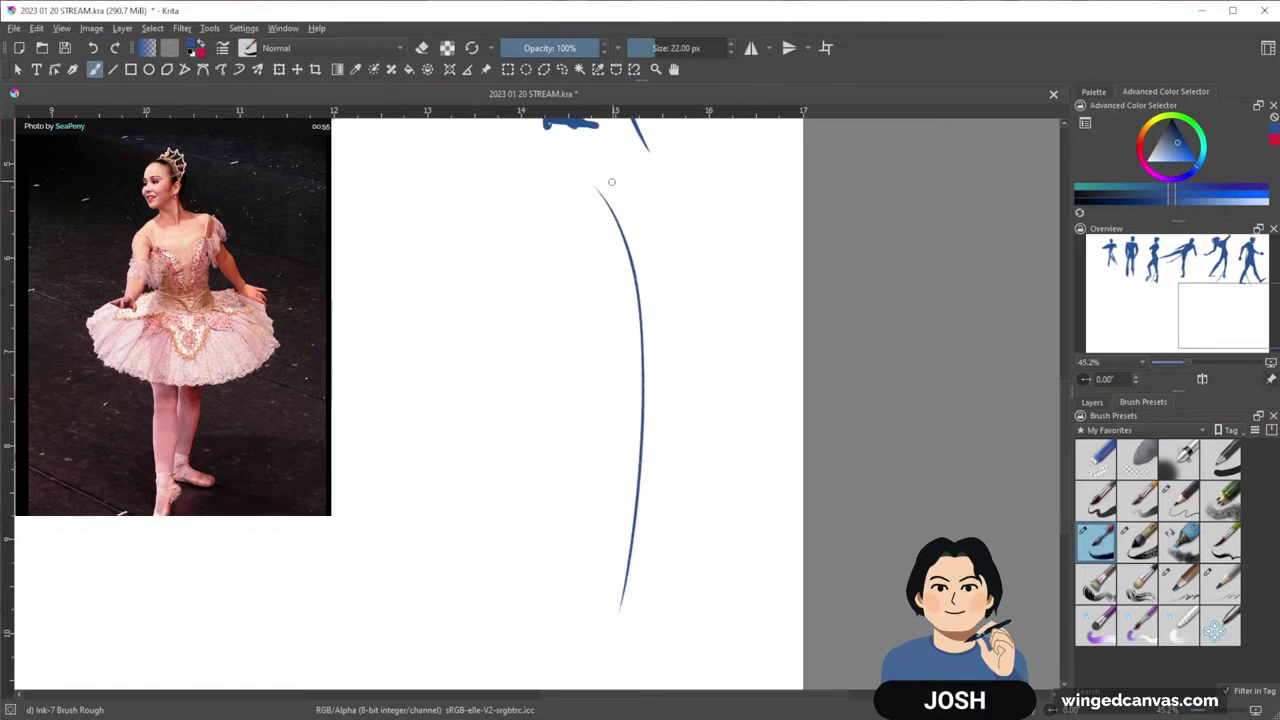
mouse_move(612, 195)
mouse_down()
mouse_move(592, 206)
mouse_move(612, 184)
mouse_up()
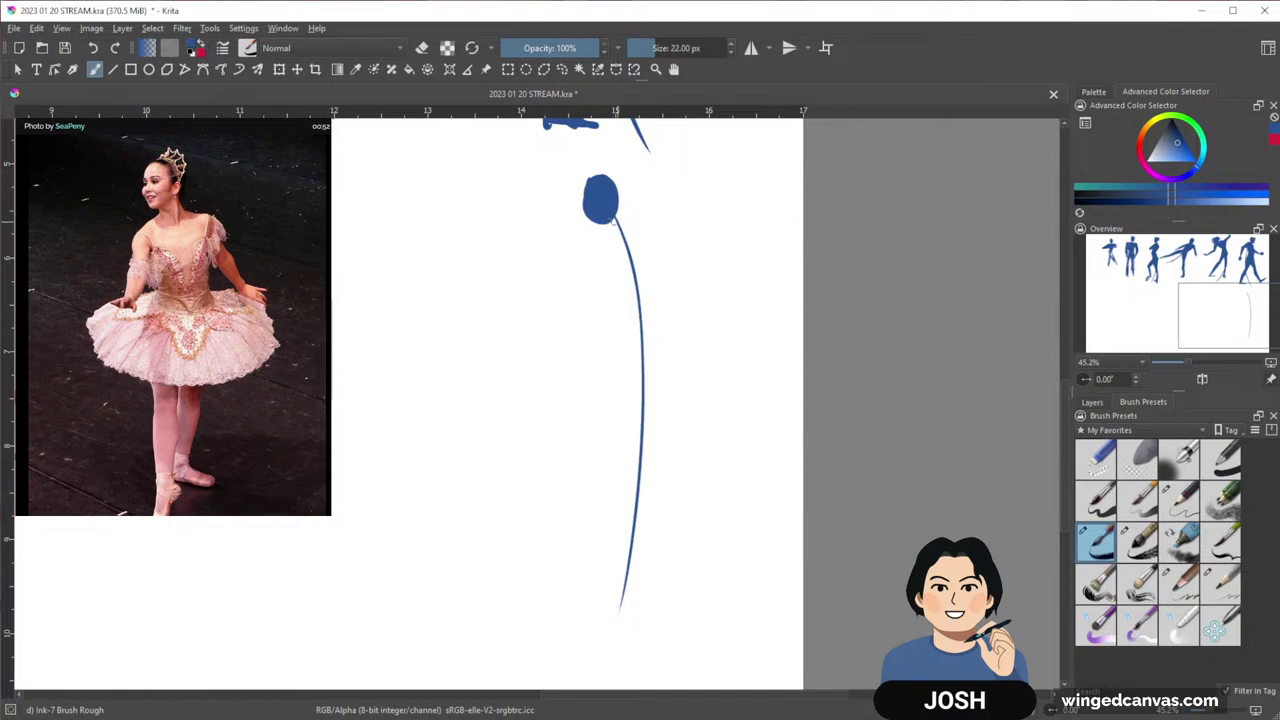
drag(572, 248, 658, 216)
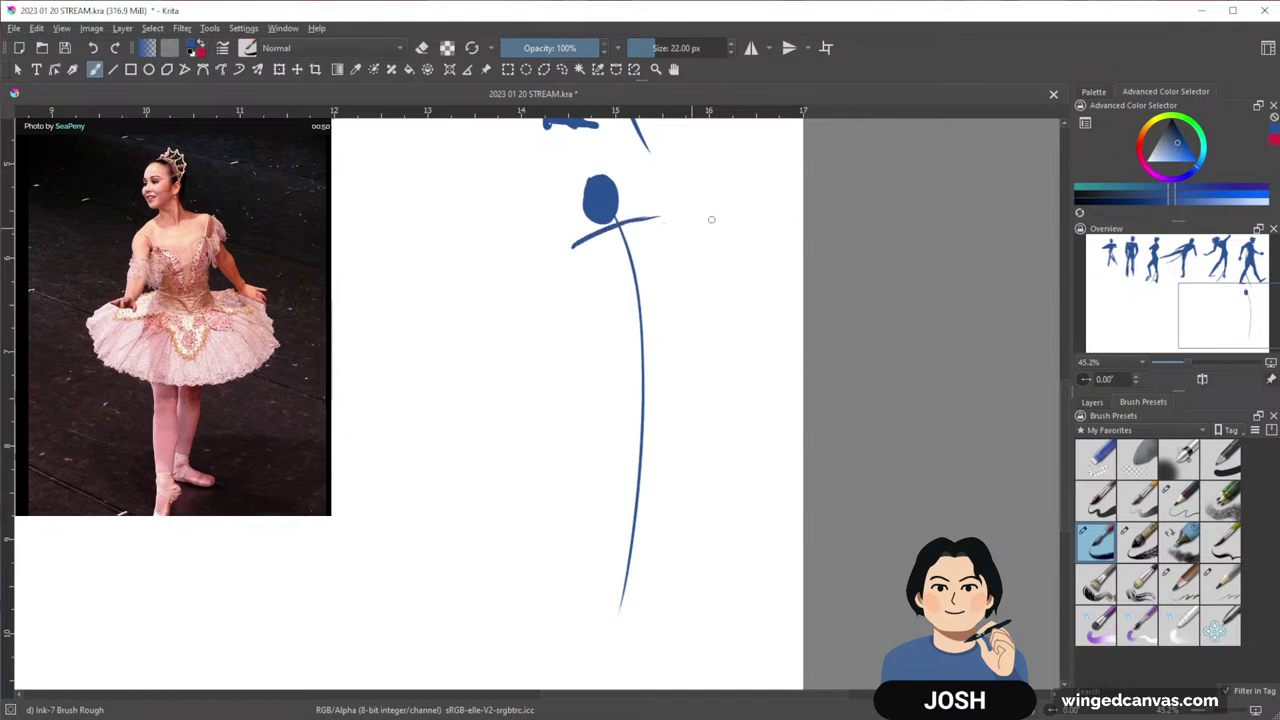
mouse_move(584, 242)
mouse_down()
mouse_move(563, 306)
mouse_move(567, 286)
mouse_move(625, 288)
mouse_move(605, 255)
mouse_move(636, 276)
mouse_move(640, 238)
mouse_move(628, 262)
mouse_move(612, 238)
mouse_move(676, 284)
mouse_move(660, 236)
mouse_move(688, 298)
mouse_move(664, 256)
mouse_move(684, 331)
mouse_up()
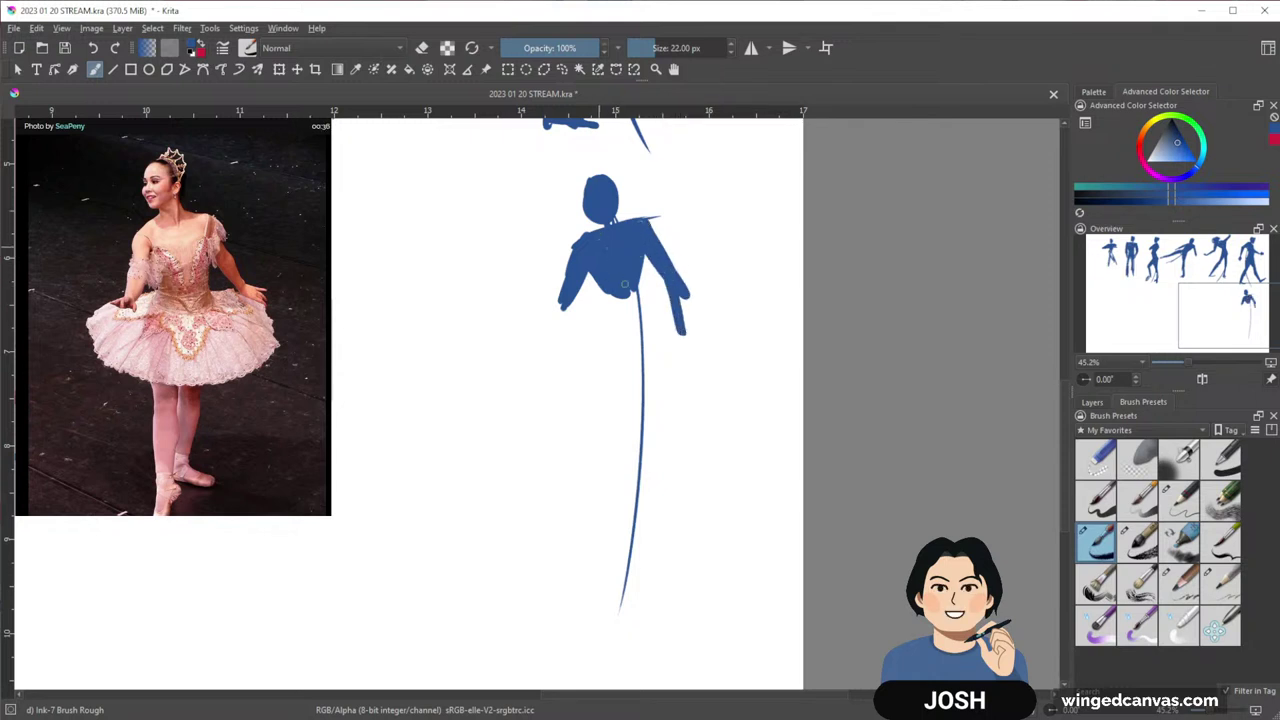
Fill the ballerina's waist, add the hand resting on her skirt and paint the wide tutu shape
drag(607, 292, 618, 340)
mouse_move(628, 292)
mouse_down()
mouse_move(632, 336)
mouse_move(642, 330)
mouse_up()
drag(644, 274, 646, 306)
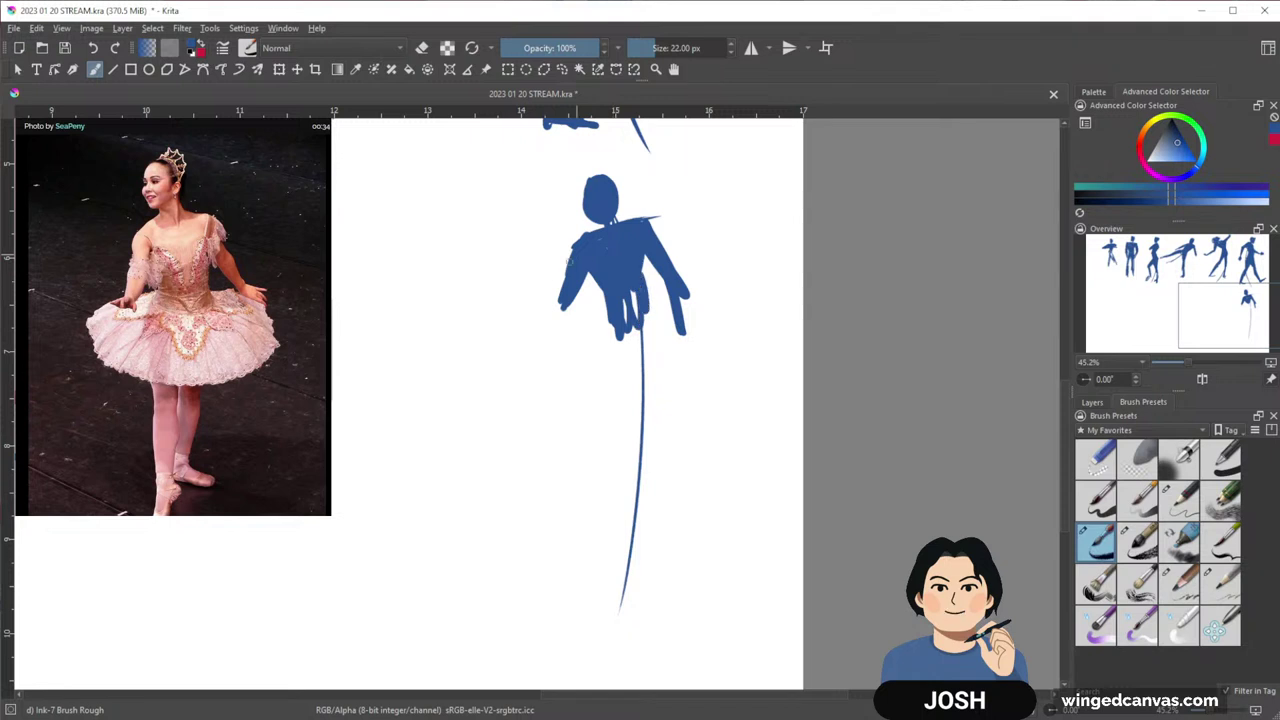
drag(548, 306, 603, 342)
drag(602, 304, 594, 338)
mouse_move(636, 298)
mouse_down()
mouse_move(641, 328)
mouse_move(526, 350)
mouse_move(632, 357)
mouse_move(724, 340)
mouse_move(602, 373)
mouse_move(544, 367)
mouse_up()
mouse_move(544, 367)
mouse_down()
mouse_move(717, 368)
mouse_move(700, 345)
mouse_move(575, 345)
mouse_move(646, 290)
mouse_move(580, 346)
mouse_move(708, 339)
mouse_move(642, 333)
mouse_up()
Paint both of the ballerina's legs and feet below the tutu and add the small crown on her head
drag(603, 376, 630, 446)
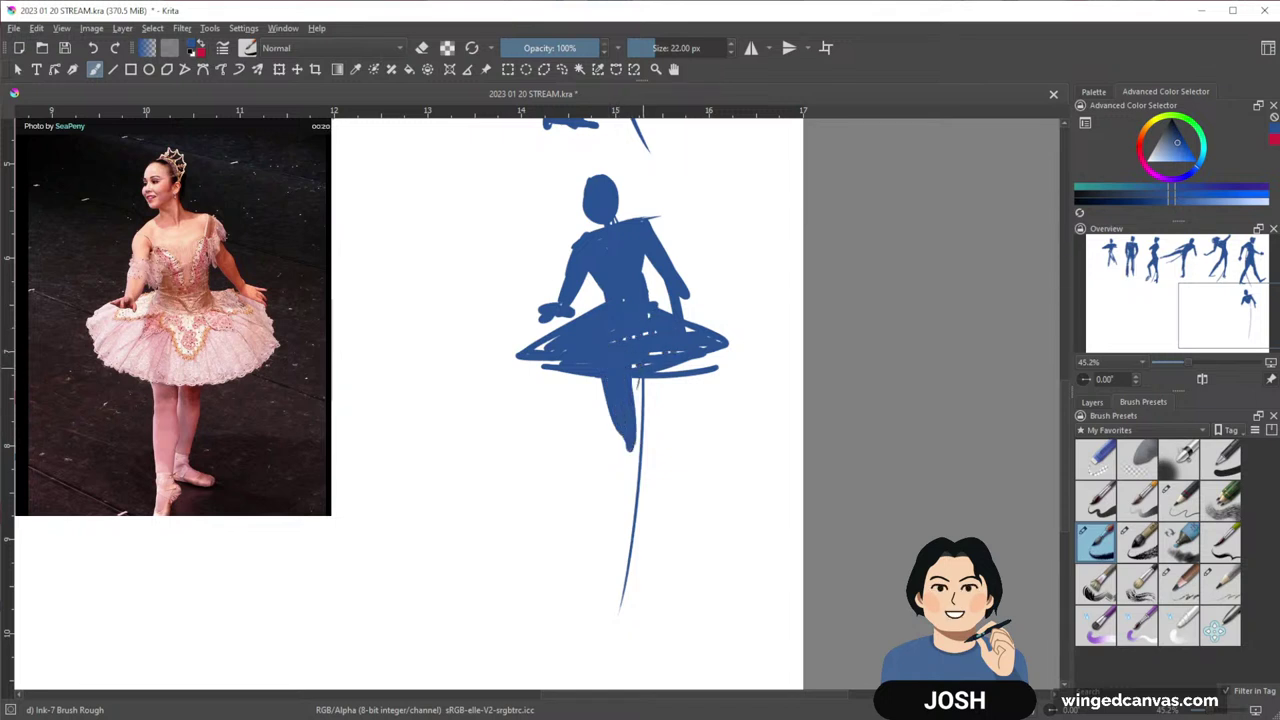
drag(597, 173, 612, 175)
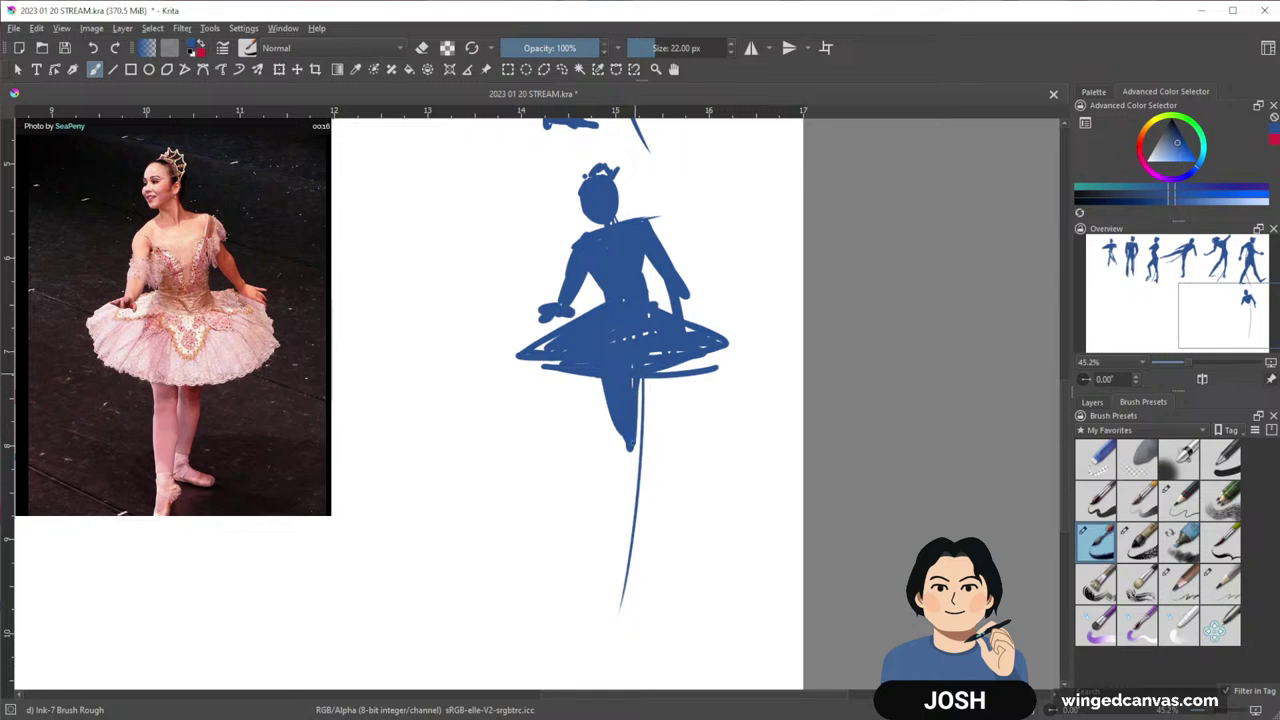
drag(634, 422, 608, 549)
mouse_move(618, 502)
mouse_down()
mouse_move(604, 552)
mouse_move(623, 538)
mouse_up()
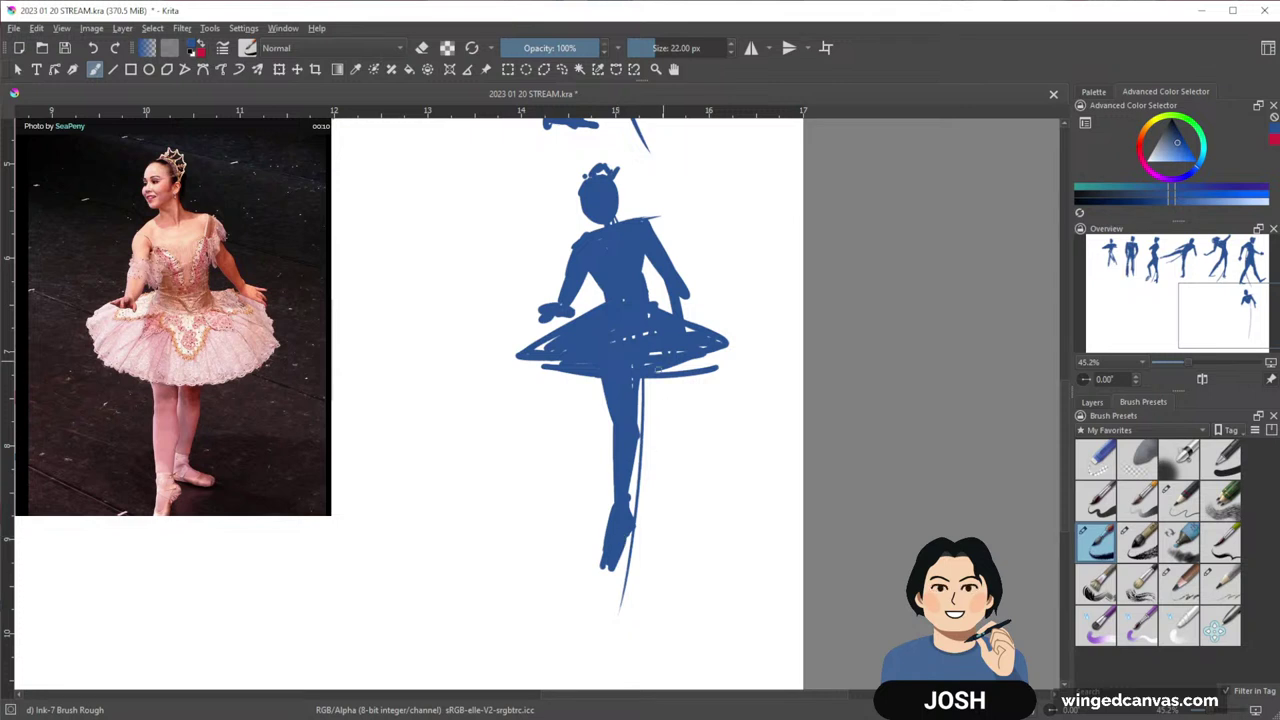
drag(654, 370, 641, 432)
drag(641, 476, 649, 400)
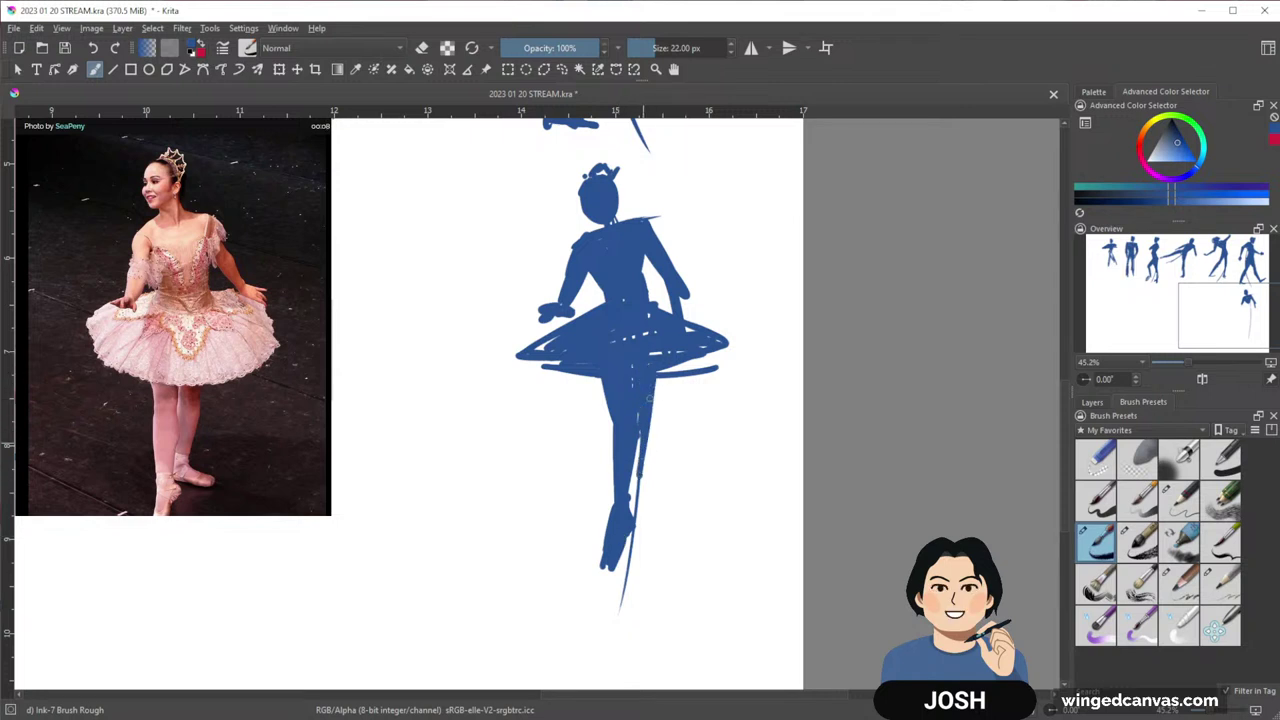
drag(630, 479, 672, 496)
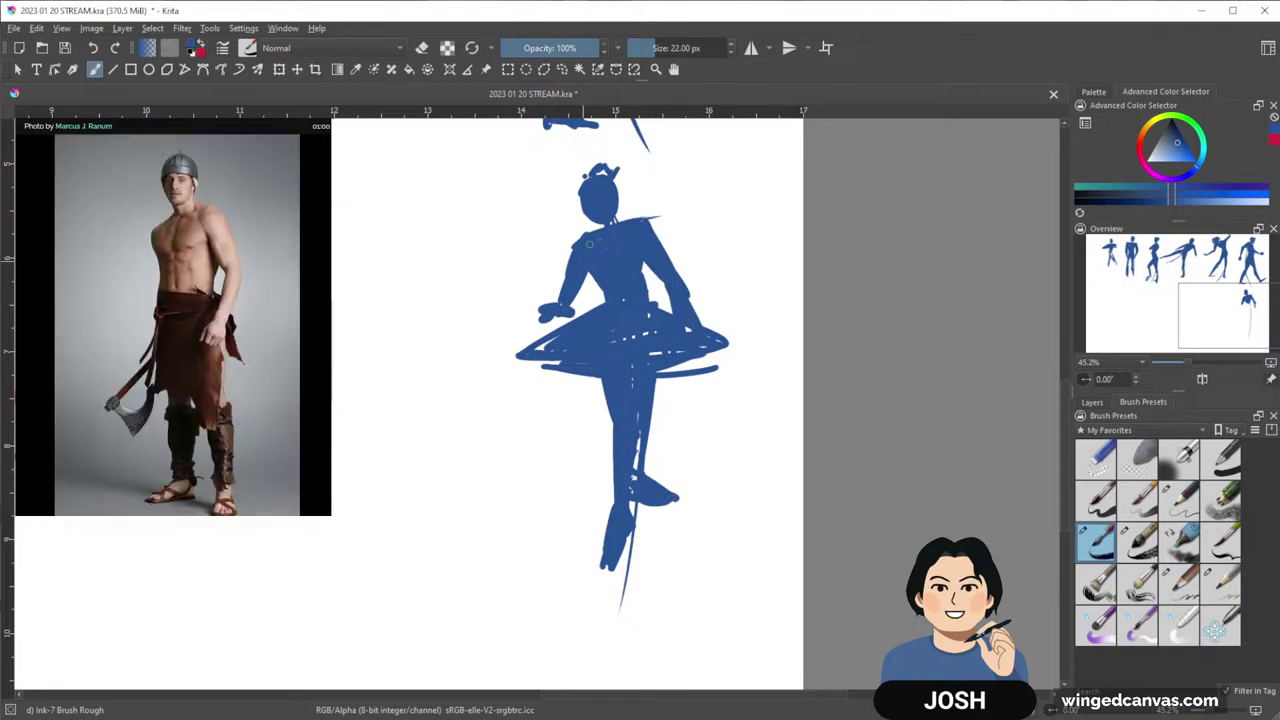
Beside the ballerina, draw the helmeted warrior's long curved line of action and block in his head, shoulders and upper arm
drag(539, 510, 682, 507)
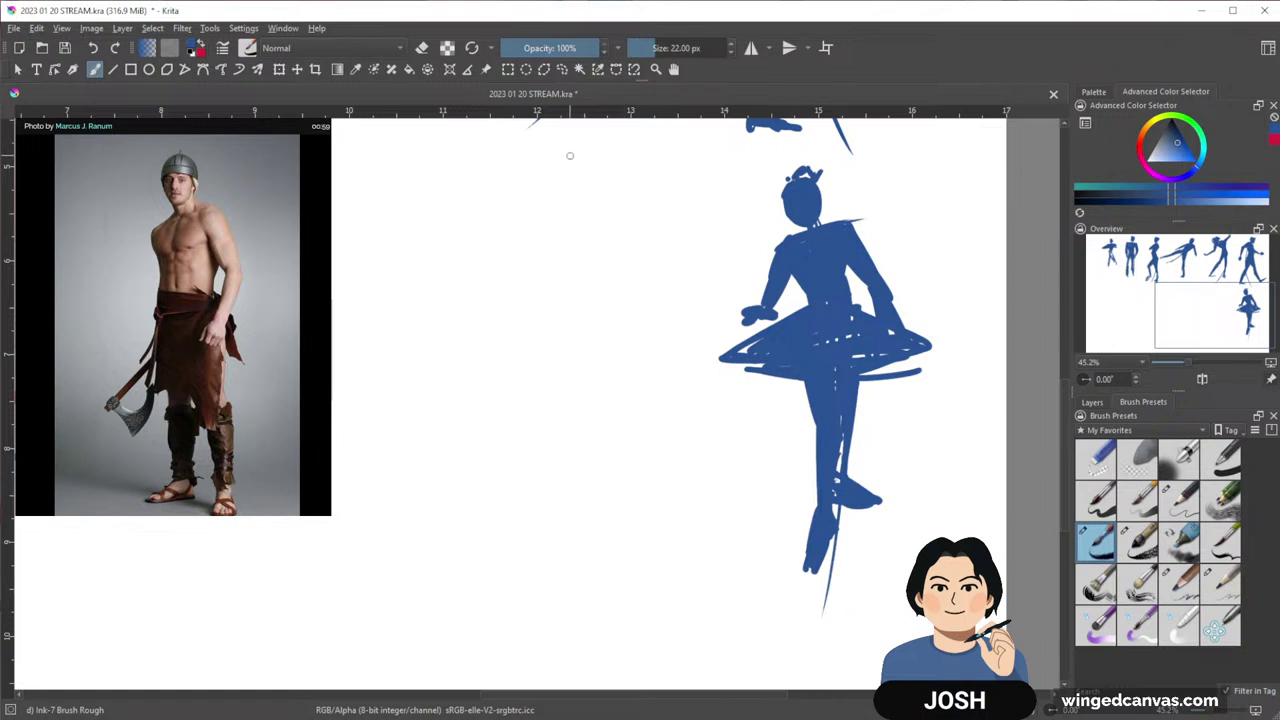
drag(562, 190, 588, 612)
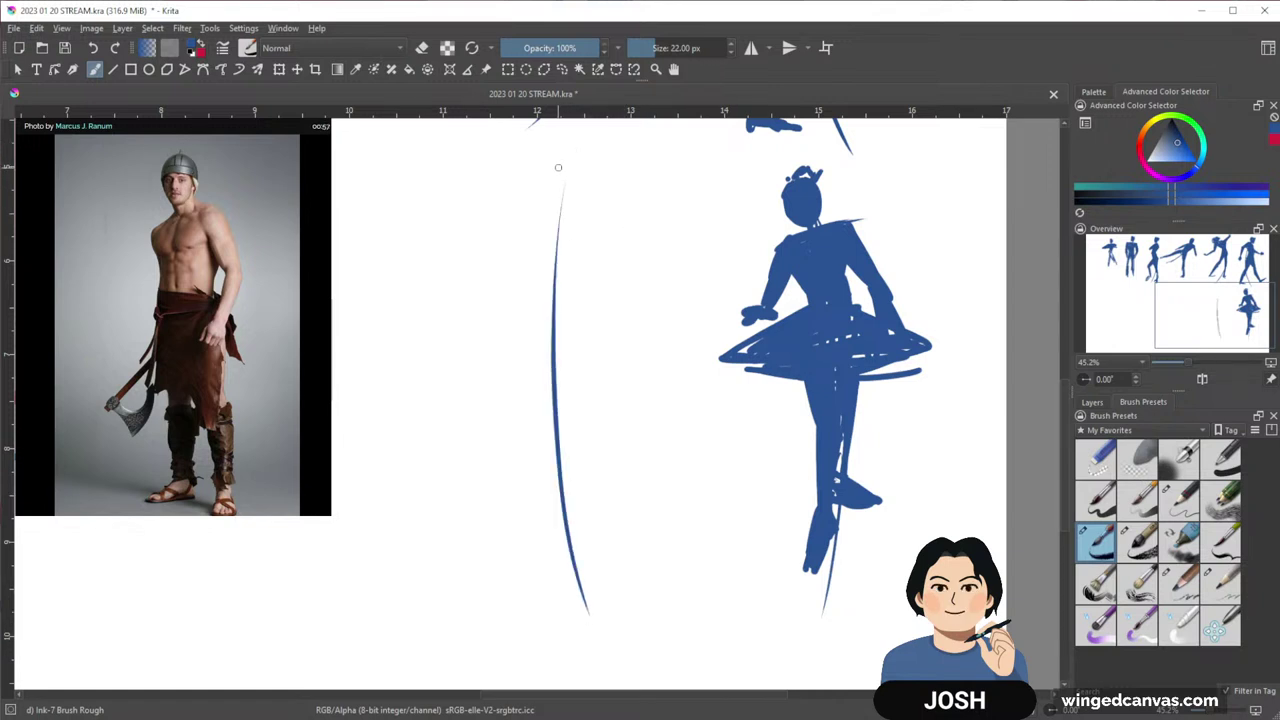
mouse_move(565, 157)
mouse_down()
mouse_move(556, 194)
mouse_move(572, 158)
mouse_up()
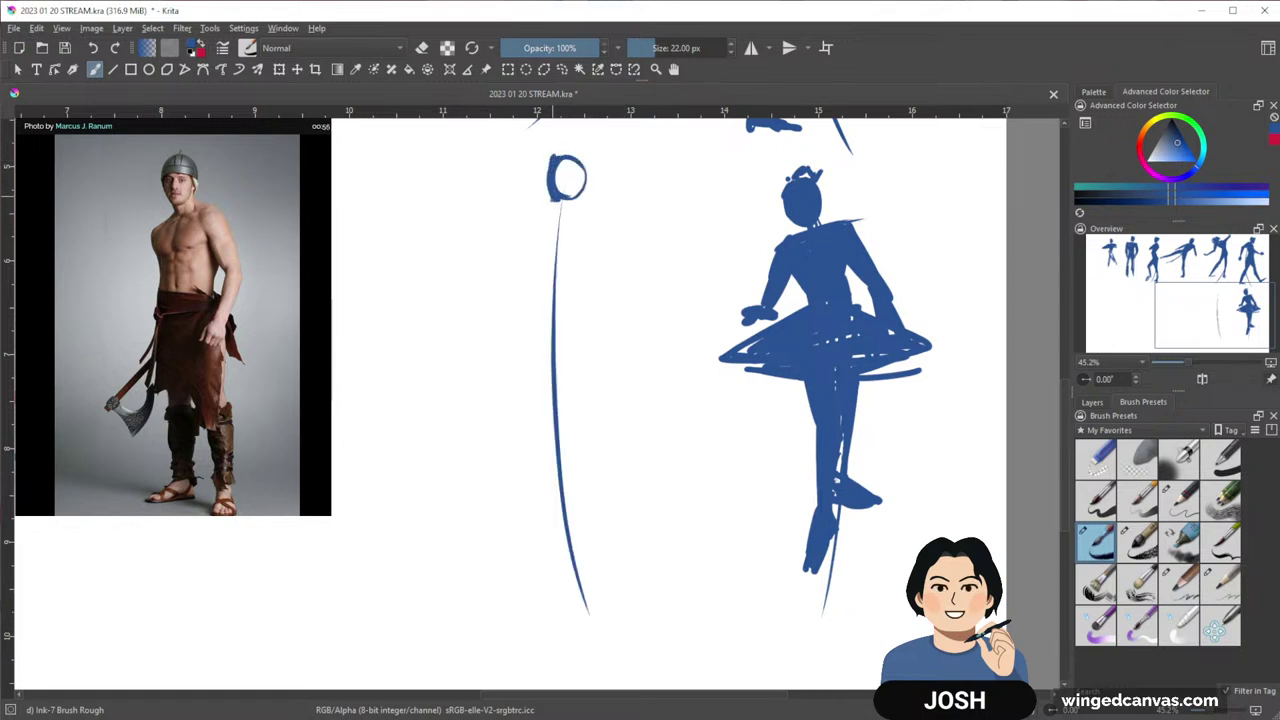
mouse_move(570, 202)
mouse_down()
mouse_move(585, 170)
mouse_move(572, 200)
mouse_move(558, 168)
mouse_up()
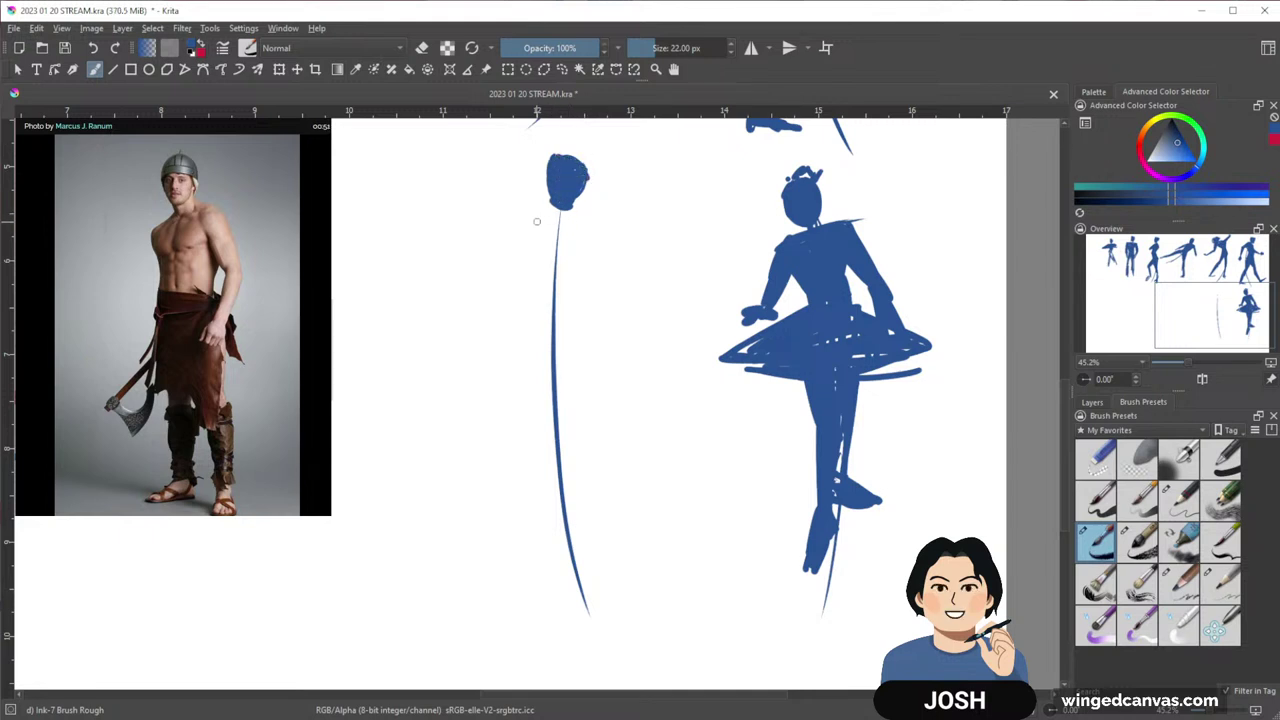
mouse_move(537, 222)
mouse_down()
mouse_move(603, 208)
mouse_move(633, 282)
mouse_up()
mouse_move(633, 282)
mouse_down()
mouse_move(591, 217)
mouse_move(617, 269)
mouse_up()
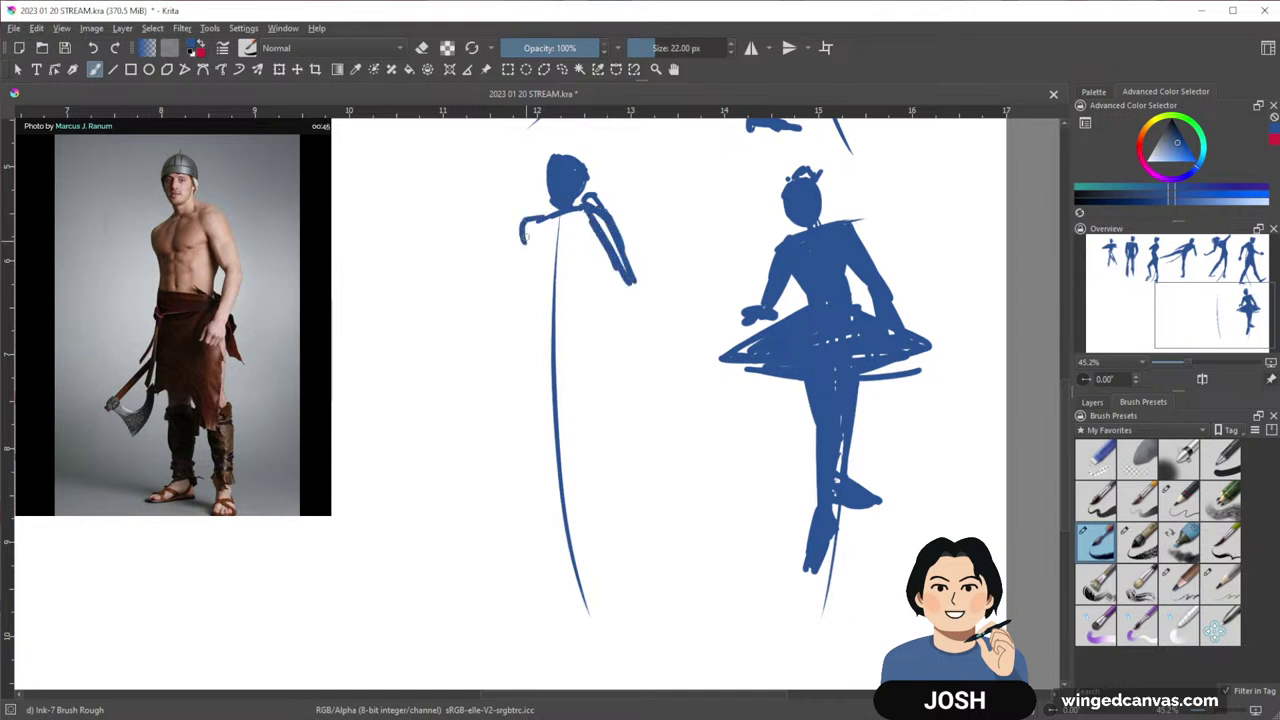
Fill the warrior's chest and torso down to the waist and thicken his upper arm
drag(531, 226, 552, 314)
mouse_move(588, 240)
mouse_down()
mouse_move(584, 298)
mouse_move(591, 207)
mouse_move(554, 287)
mouse_move(581, 215)
mouse_move(535, 243)
mouse_up()
drag(596, 214, 618, 264)
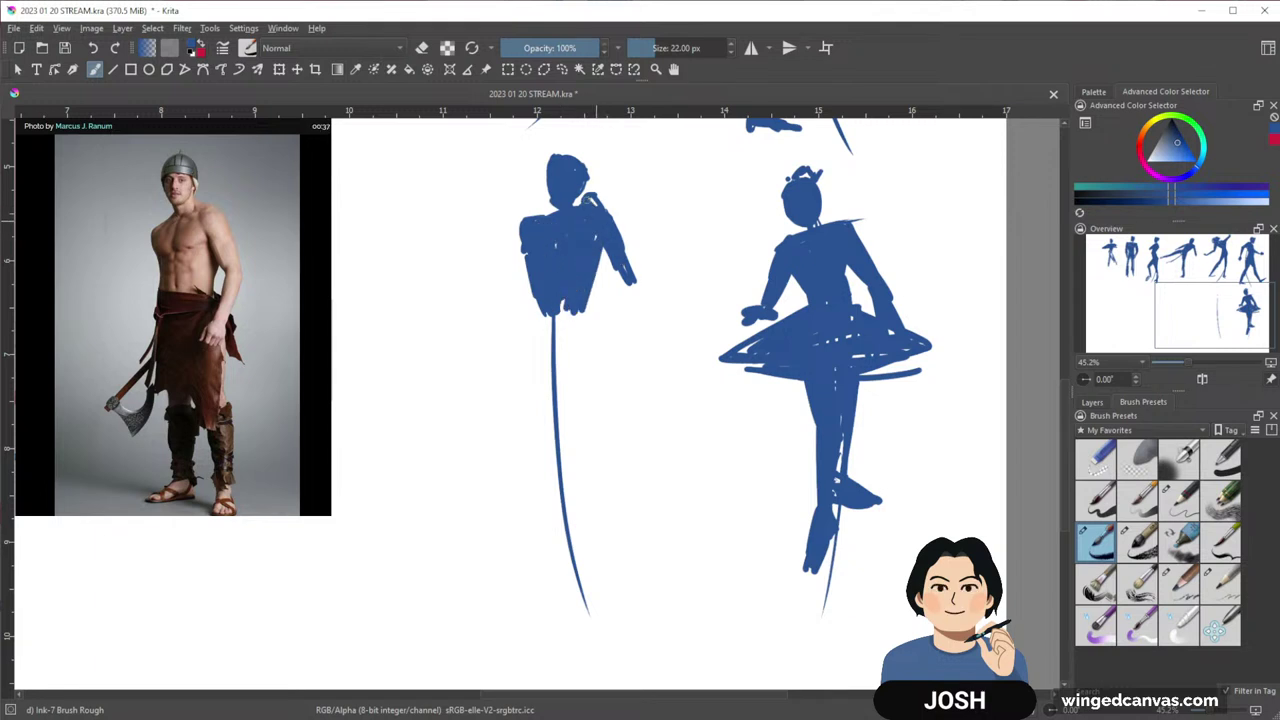
drag(666, 480, 652, 490)
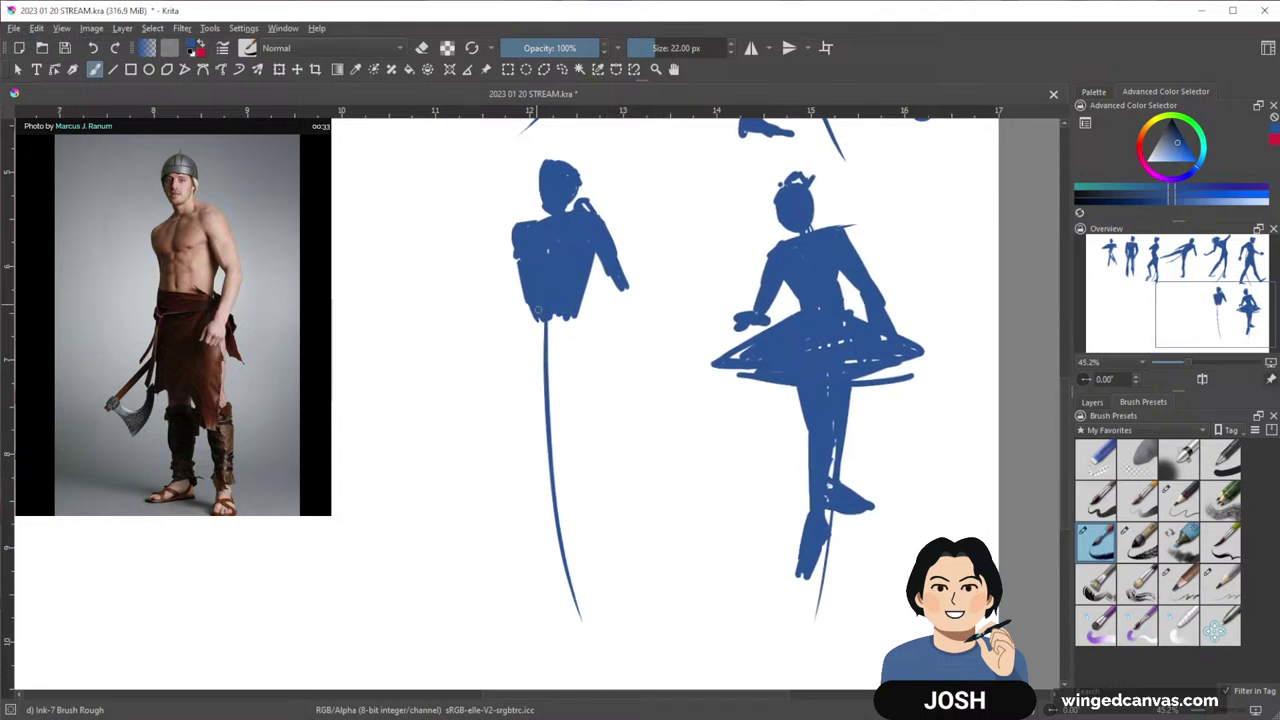
mouse_move(580, 241)
mouse_down()
mouse_move(580, 317)
mouse_move(582, 238)
mouse_move(606, 266)
mouse_move(578, 243)
mouse_up()
Paint the warrior's long draped skirt below the waist and add the bent forearm reaching down to it
mouse_move(587, 200)
mouse_down()
mouse_move(526, 299)
mouse_move(526, 446)
mouse_up()
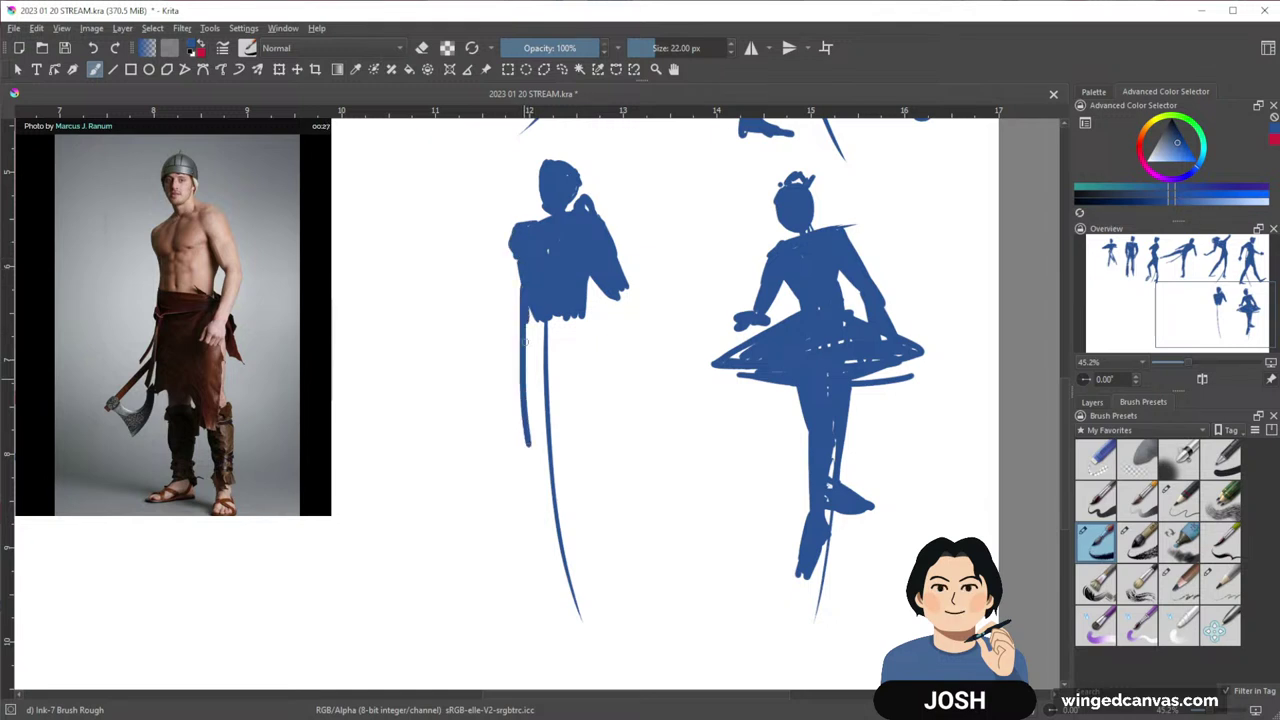
mouse_move(532, 312)
mouse_down()
mouse_move(537, 502)
mouse_move(576, 452)
mouse_up()
mouse_move(580, 318)
mouse_down()
mouse_move(588, 437)
mouse_move(566, 436)
mouse_up()
drag(540, 322, 542, 490)
mouse_move(574, 396)
mouse_down()
mouse_move(568, 363)
mouse_move(591, 272)
mouse_move(598, 358)
mouse_up()
mouse_move(612, 292)
mouse_down()
mouse_move(596, 366)
mouse_move(625, 296)
mouse_up()
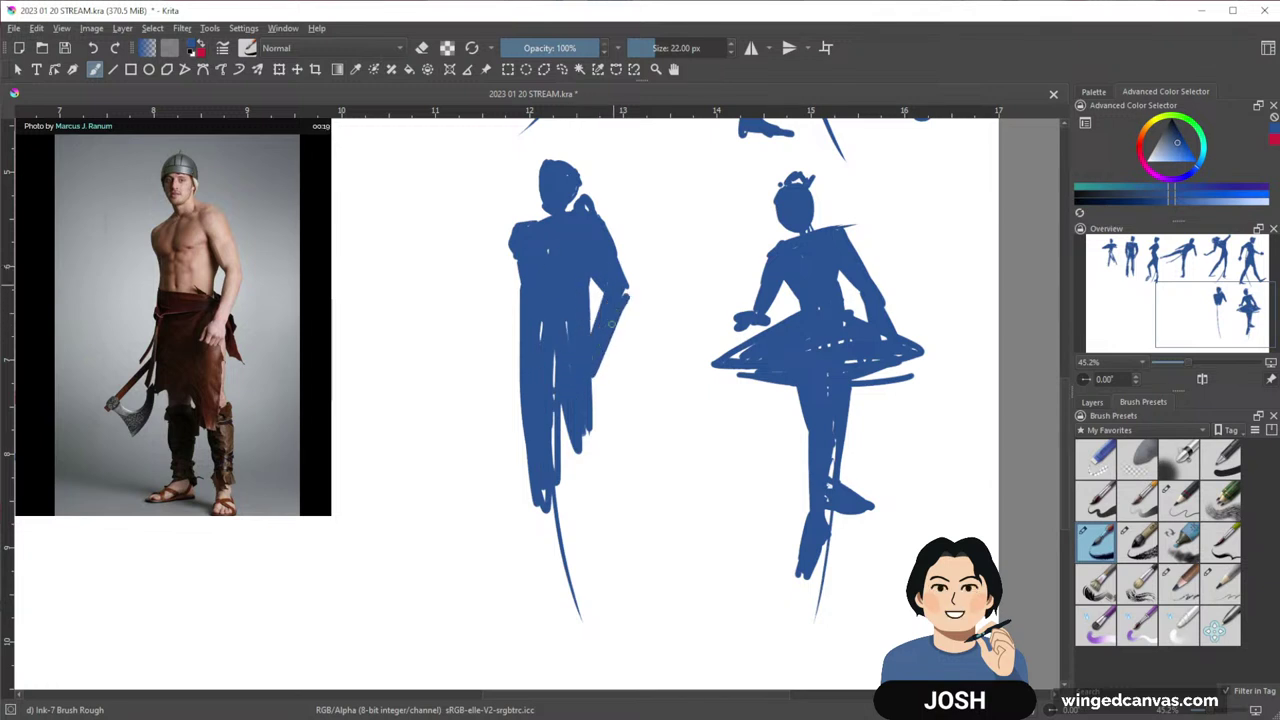
Fill in the warrior's skirt and paint both of his lower legs and feet
drag(591, 484, 582, 362)
mouse_move(544, 506)
mouse_down()
mouse_move(537, 549)
mouse_move(540, 474)
mouse_move(508, 553)
mouse_up()
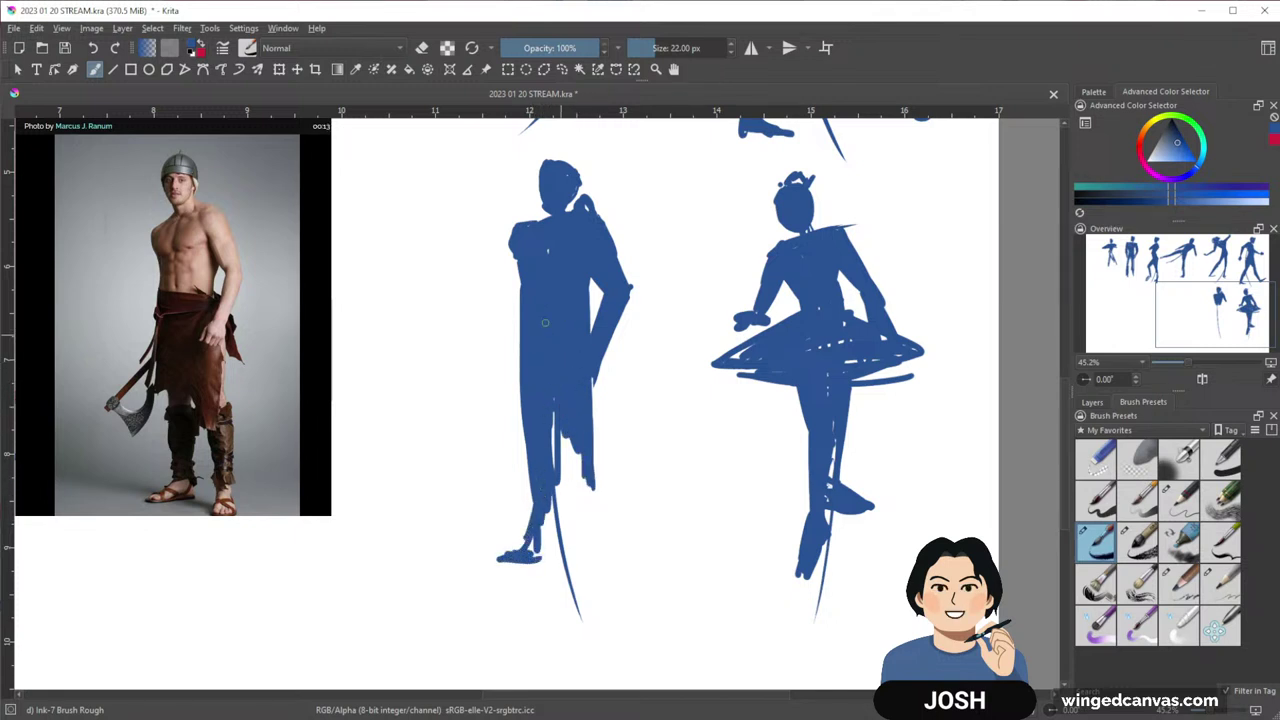
mouse_move(584, 440)
mouse_down()
mouse_move(588, 530)
mouse_move(552, 548)
mouse_move(537, 533)
mouse_up()
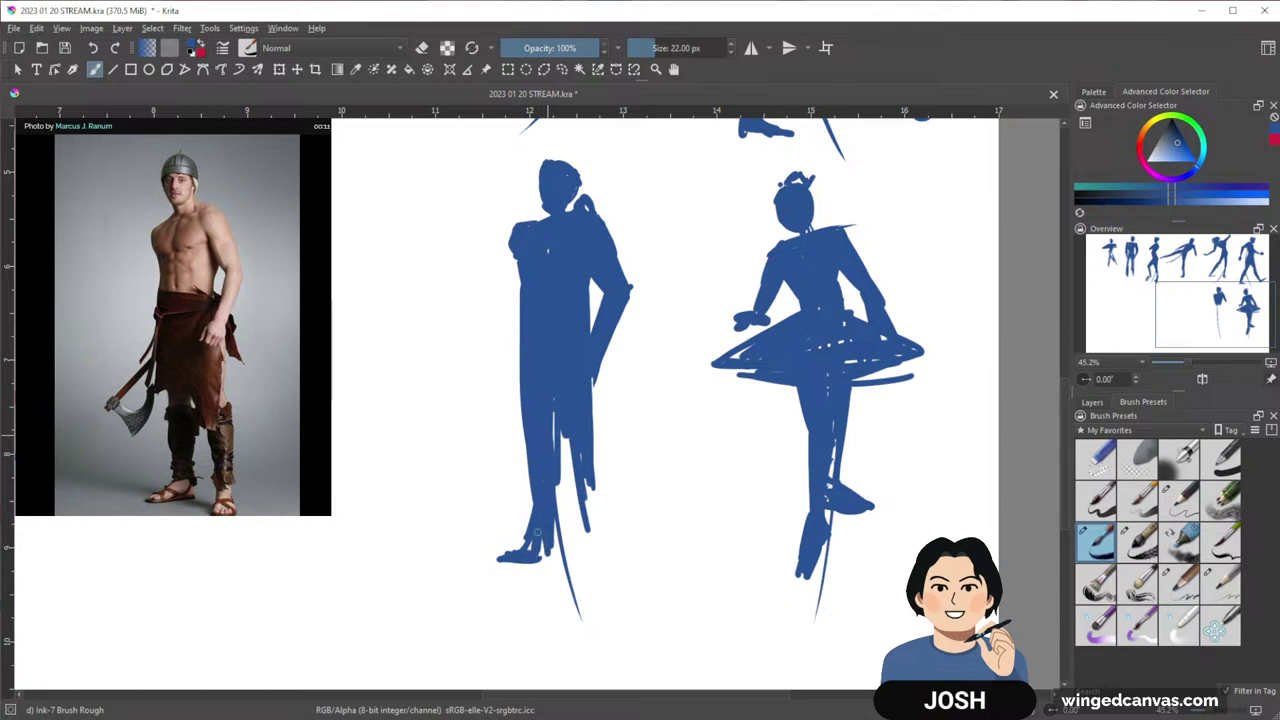
drag(562, 432, 601, 556)
Add the warrior's axe, with its slanted handle and curved blade held beside the skirt
mouse_move(518, 346)
mouse_down()
mouse_move(464, 390)
mouse_move(488, 374)
mouse_move(461, 418)
mouse_move(509, 404)
mouse_move(511, 374)
mouse_up()
mouse_move(507, 402)
mouse_down()
mouse_move(469, 433)
mouse_move(498, 394)
mouse_move(486, 402)
mouse_up()
drag(573, 432, 602, 444)
drag(470, 402, 490, 428)
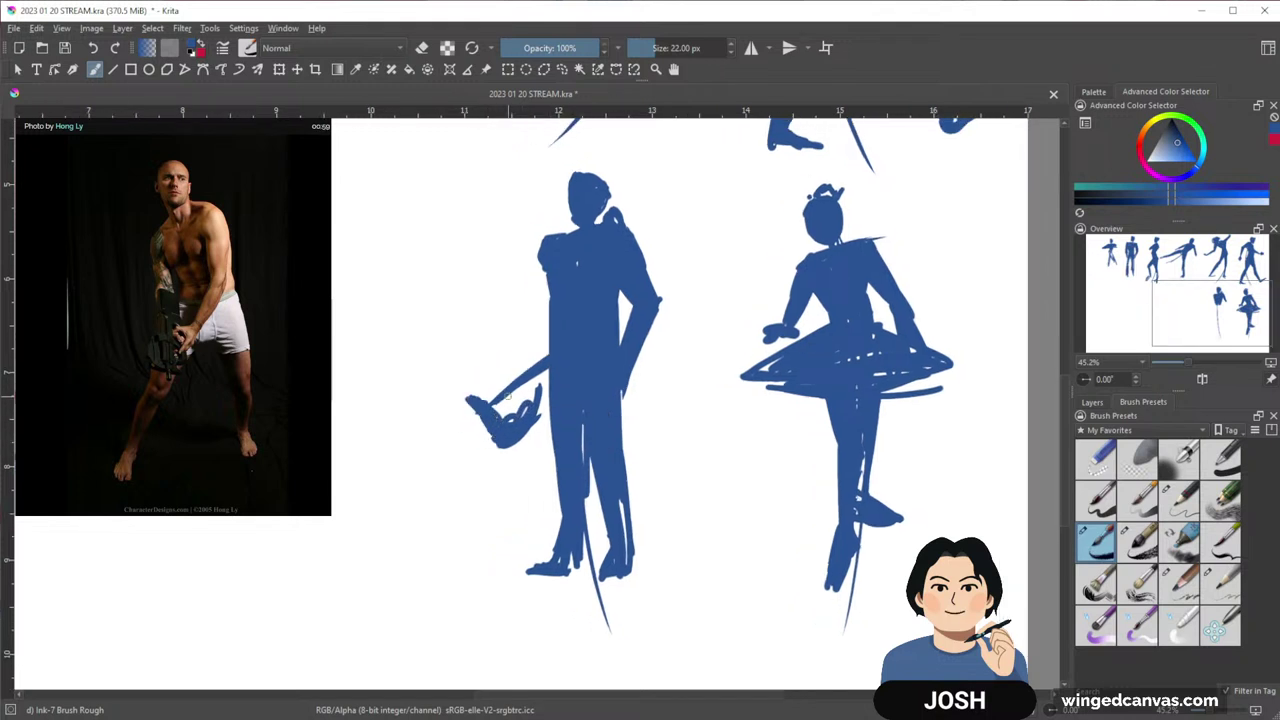
In the empty space beside the warrior, draw the gunman's curved line of action and fill in his head
drag(643, 493, 808, 520)
drag(641, 545, 717, 543)
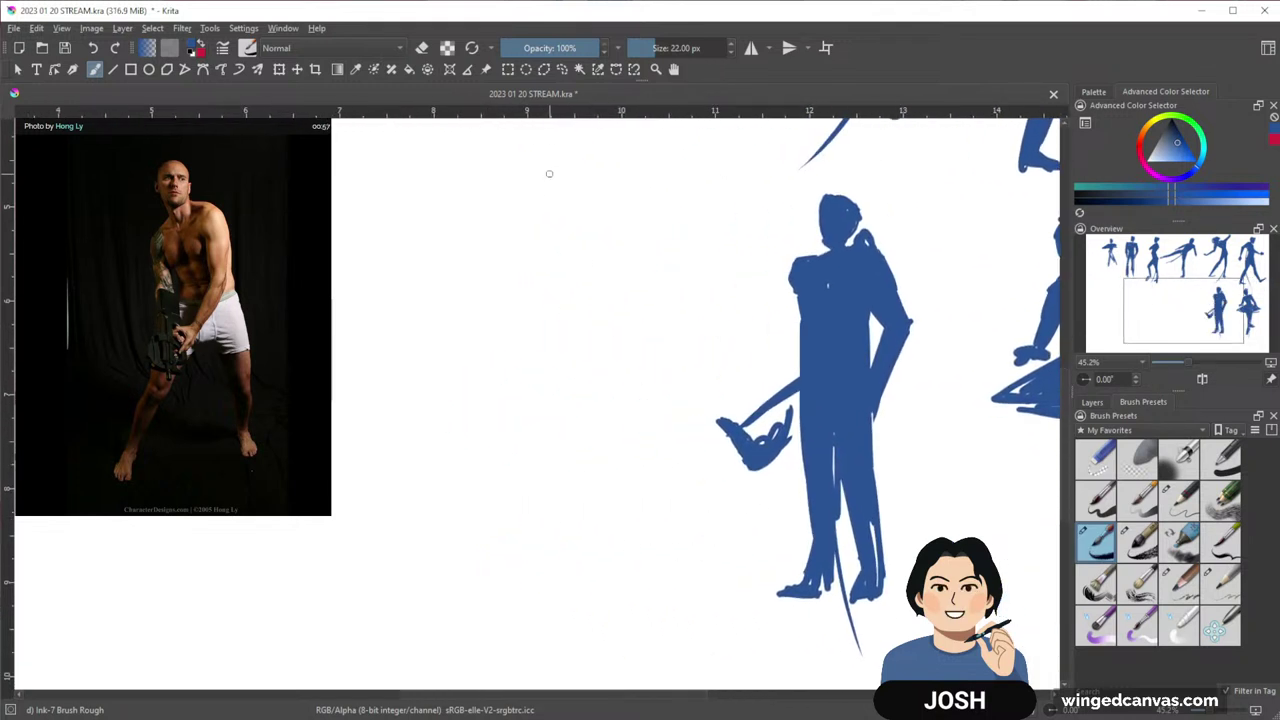
drag(583, 216, 520, 538)
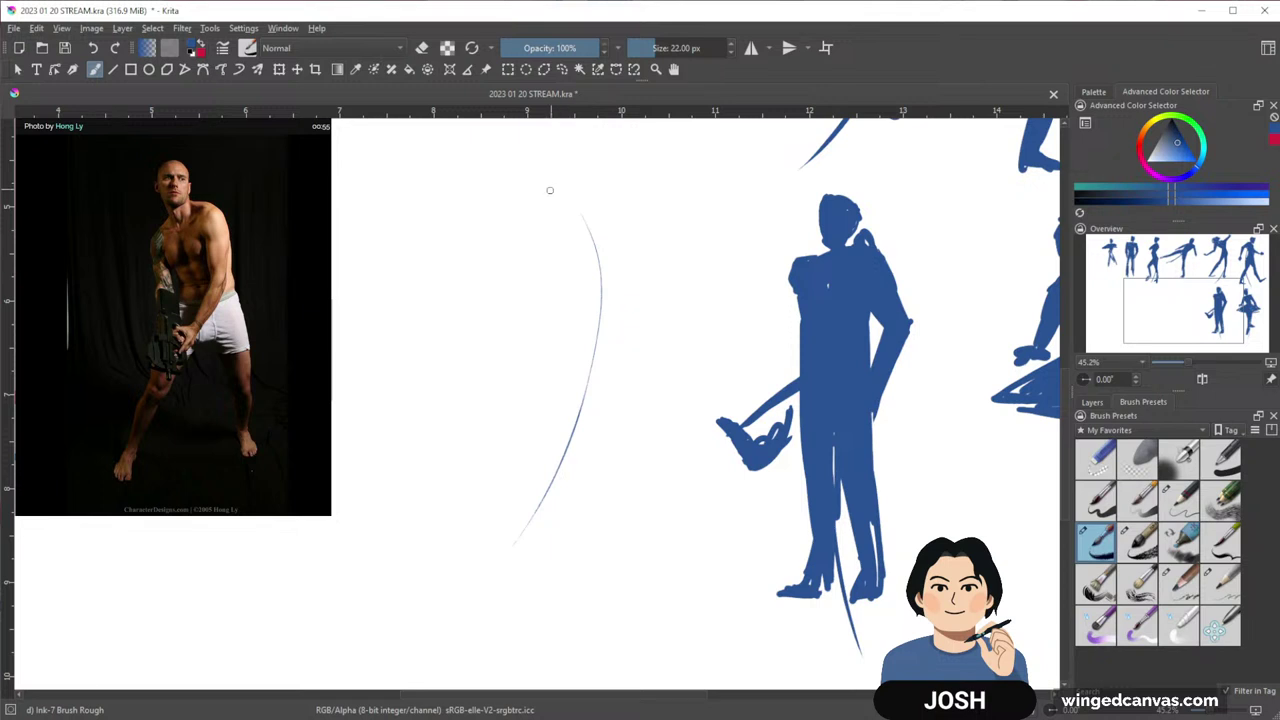
mouse_move(561, 208)
mouse_down()
mouse_move(566, 176)
mouse_move(584, 172)
mouse_move(566, 212)
mouse_move(575, 177)
mouse_up()
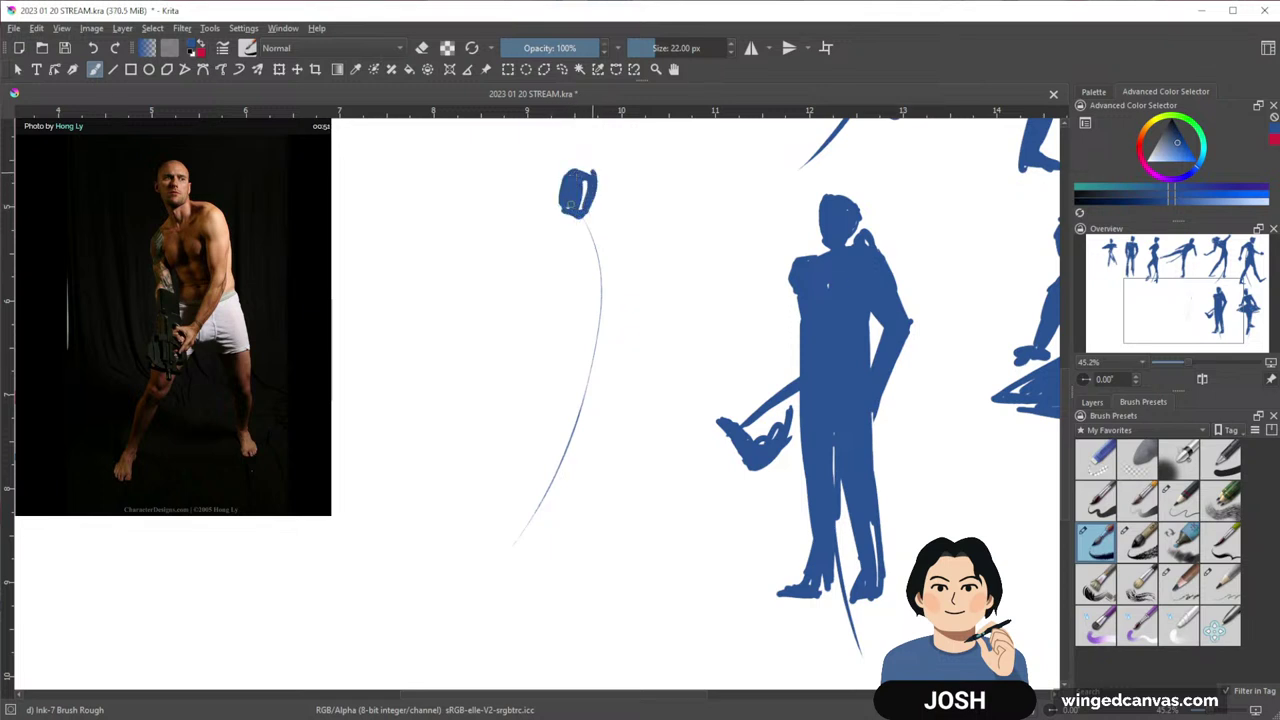
drag(637, 485, 618, 479)
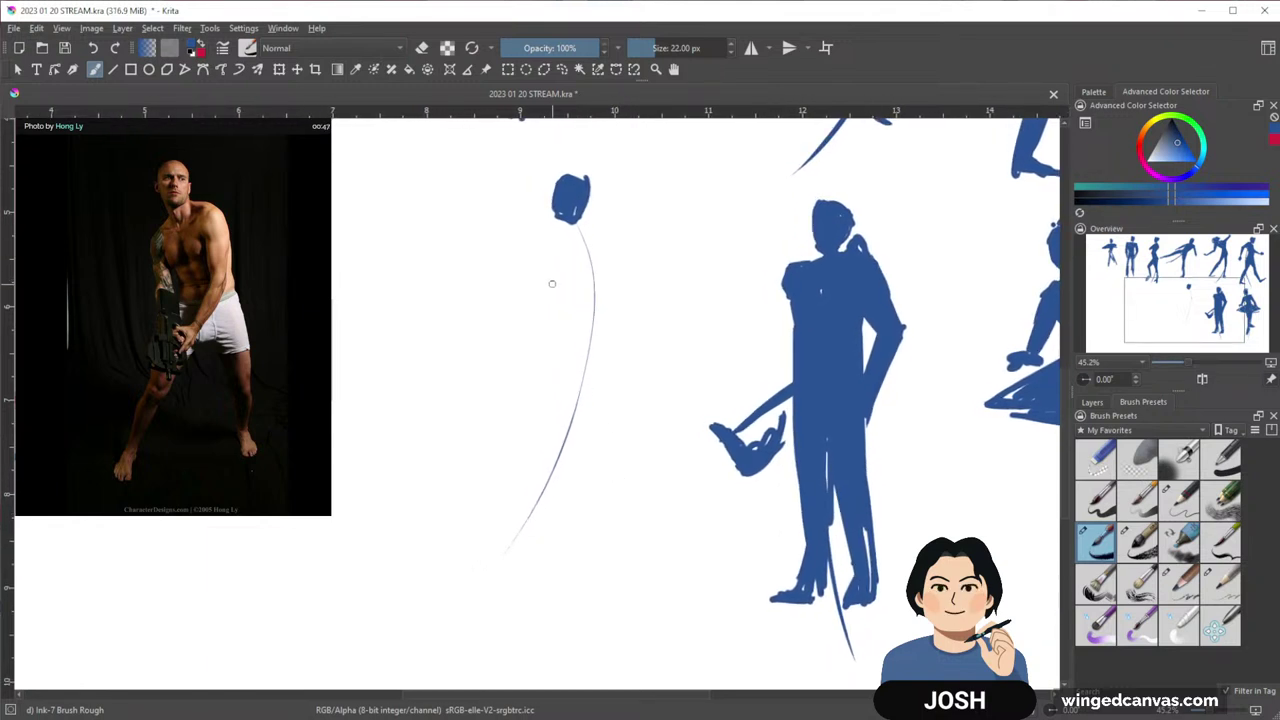
Paint the gunman's sloped shoulders and bent arm, and fill his chest and the start of the other arm
mouse_move(530, 249)
mouse_down()
mouse_move(598, 214)
mouse_move(623, 255)
mouse_move(611, 228)
mouse_move(609, 268)
mouse_move(603, 218)
mouse_up()
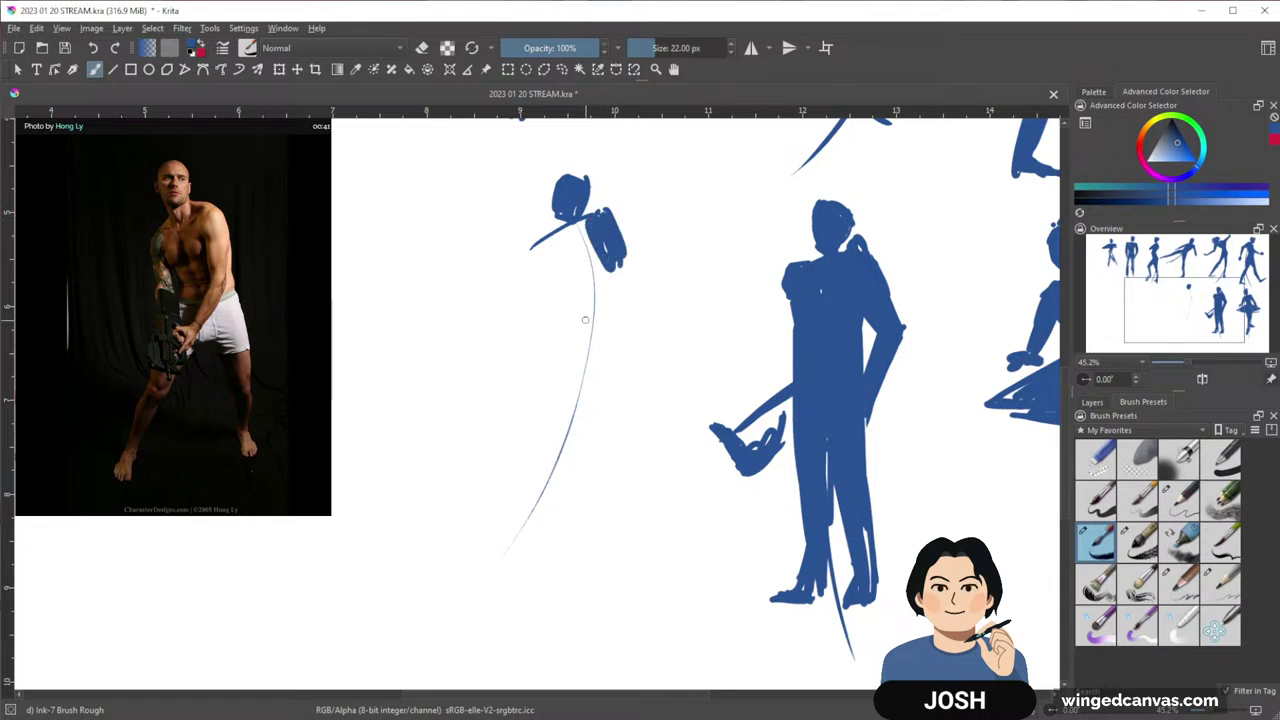
mouse_move(612, 262)
mouse_down()
mouse_move(584, 345)
mouse_move(601, 275)
mouse_move(620, 260)
mouse_up()
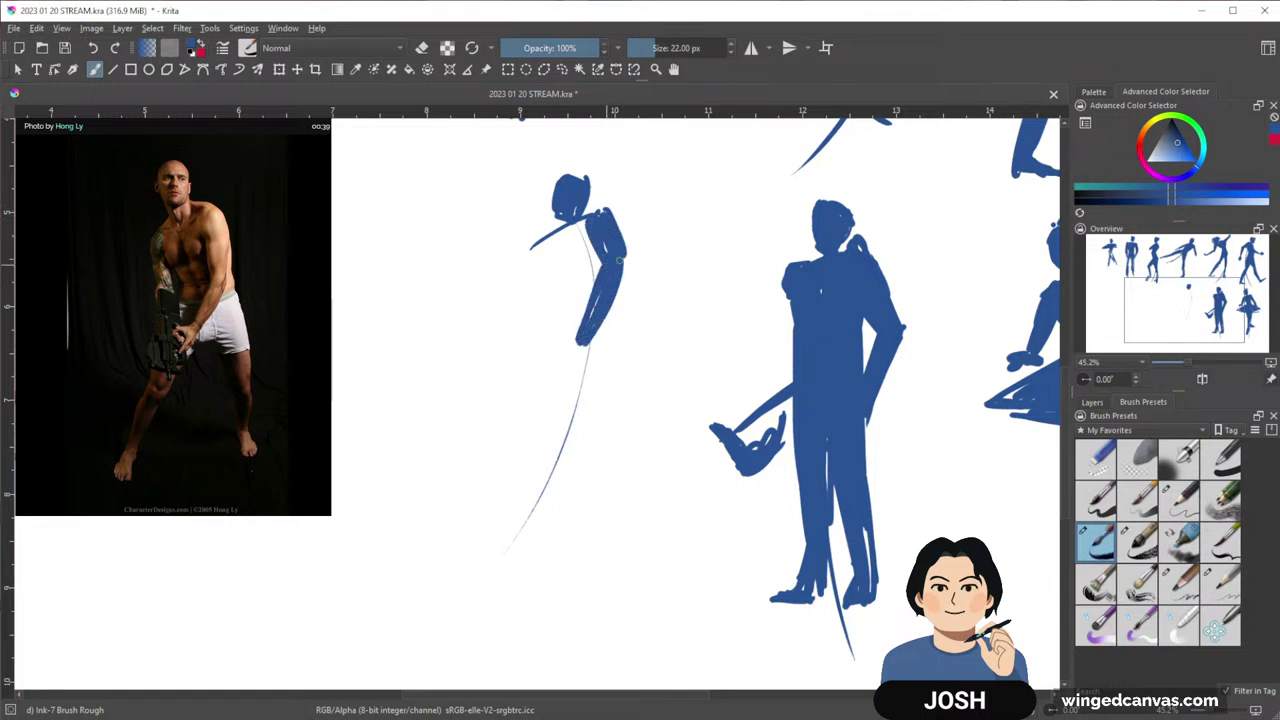
drag(538, 240, 530, 312)
mouse_move(532, 262)
mouse_down()
mouse_move(530, 338)
mouse_move(535, 265)
mouse_up()
mouse_move(590, 220)
mouse_down()
mouse_move(544, 252)
mouse_move(582, 230)
mouse_move(543, 257)
mouse_move(561, 314)
mouse_move(552, 290)
mouse_move(584, 256)
mouse_move(606, 275)
mouse_up()
drag(601, 212, 537, 241)
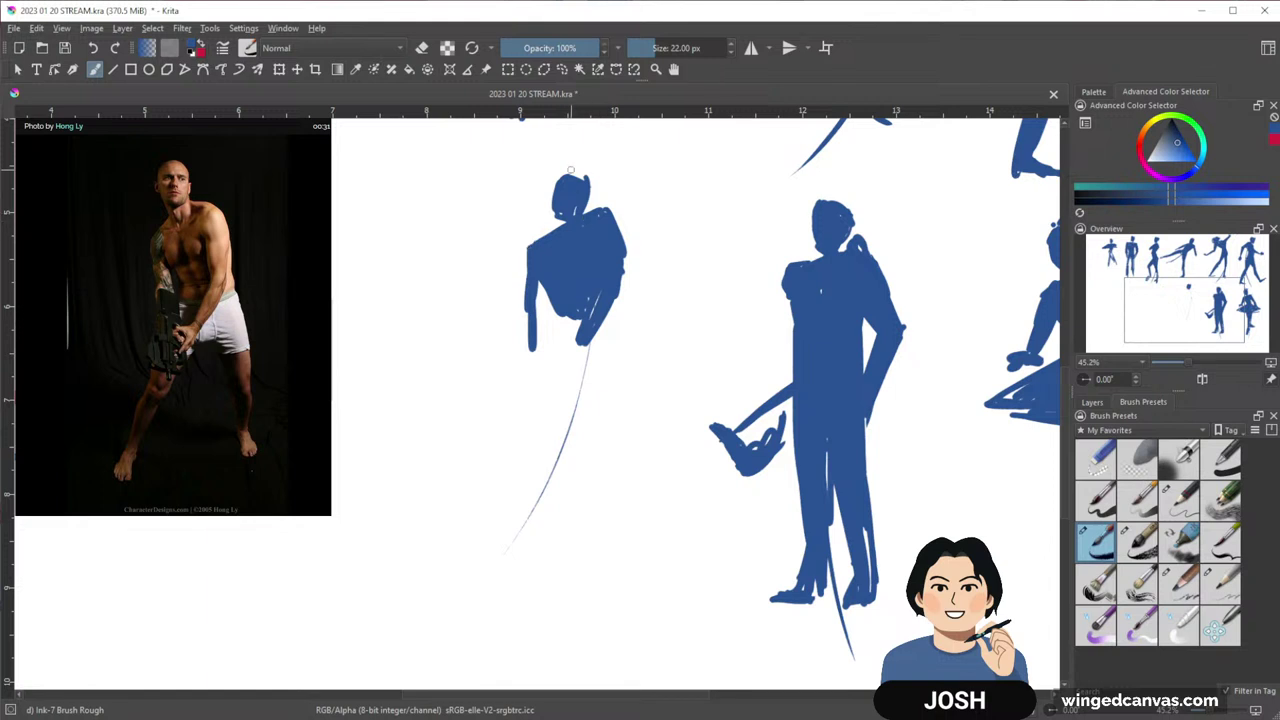
Refine the gunman's head shape and paint both forearms and the hand reaching across his waist
mouse_move(570, 170)
mouse_down()
mouse_move(552, 205)
mouse_move(590, 176)
mouse_up()
drag(538, 288, 540, 329)
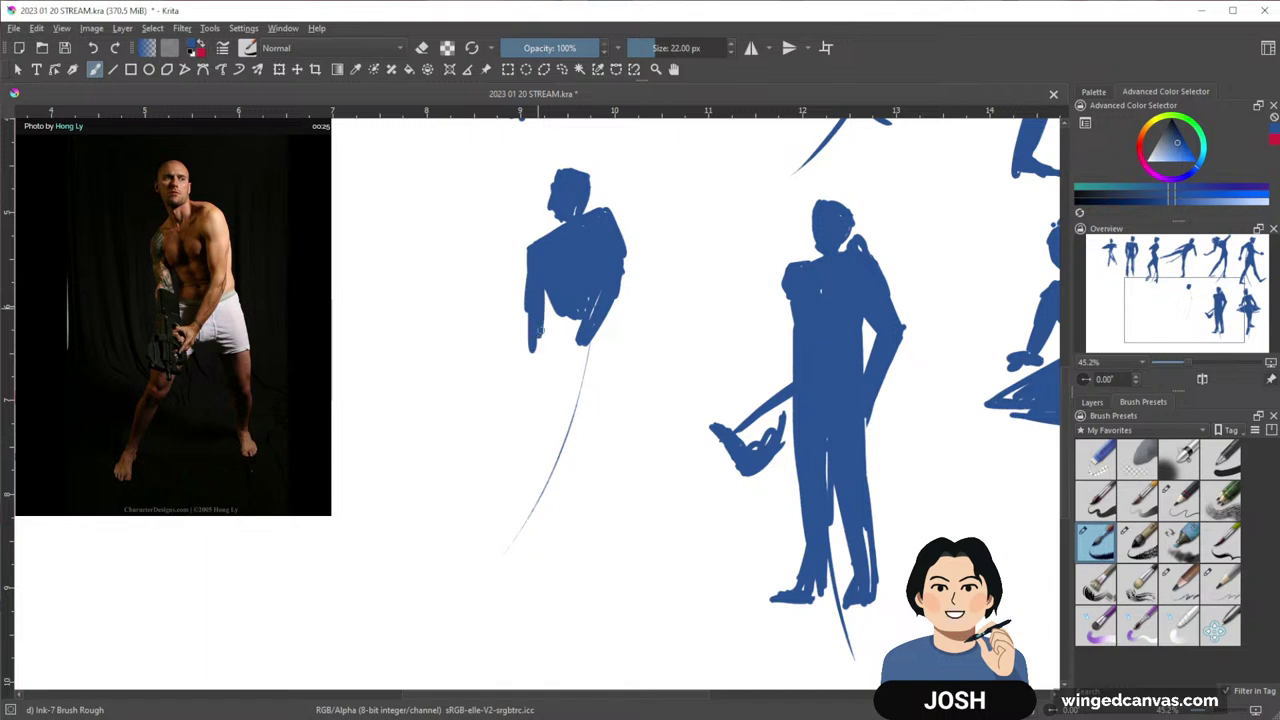
mouse_move(660, 318)
mouse_down()
mouse_move(597, 289)
mouse_move(540, 310)
mouse_up()
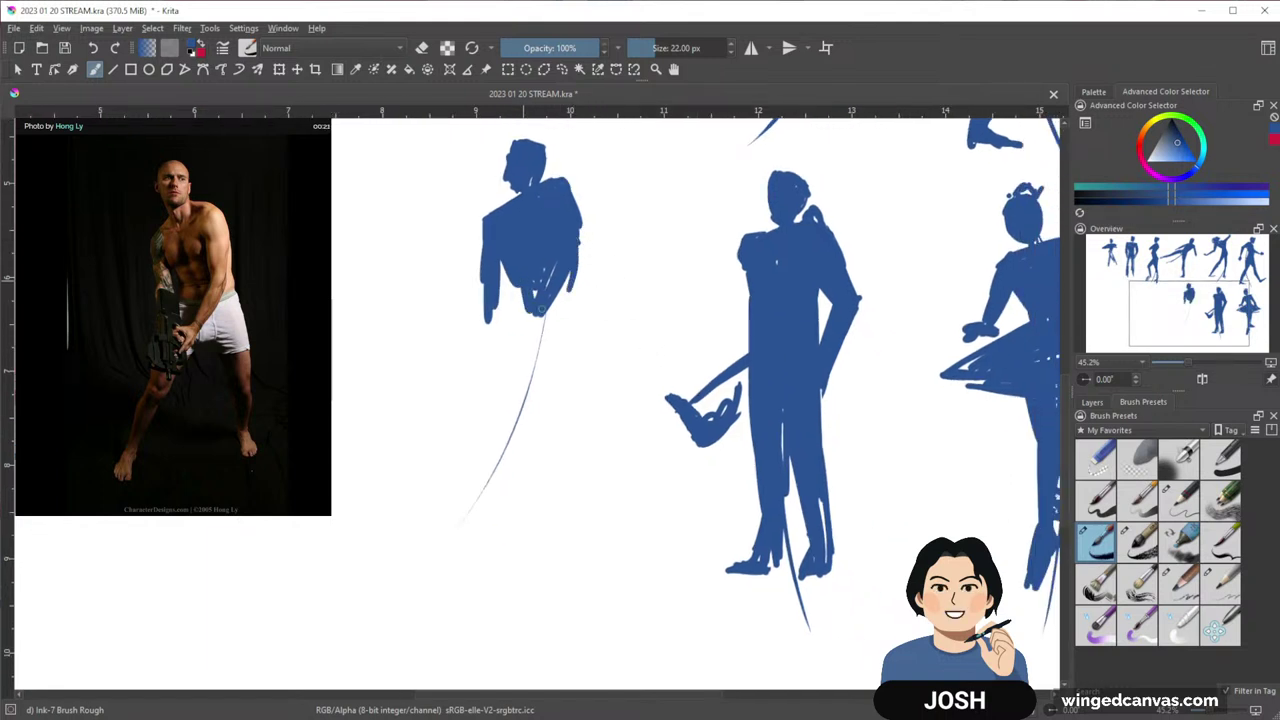
drag(504, 265, 493, 320)
mouse_move(501, 276)
mouse_down()
mouse_move(495, 328)
mouse_move(516, 345)
mouse_move(499, 352)
mouse_up()
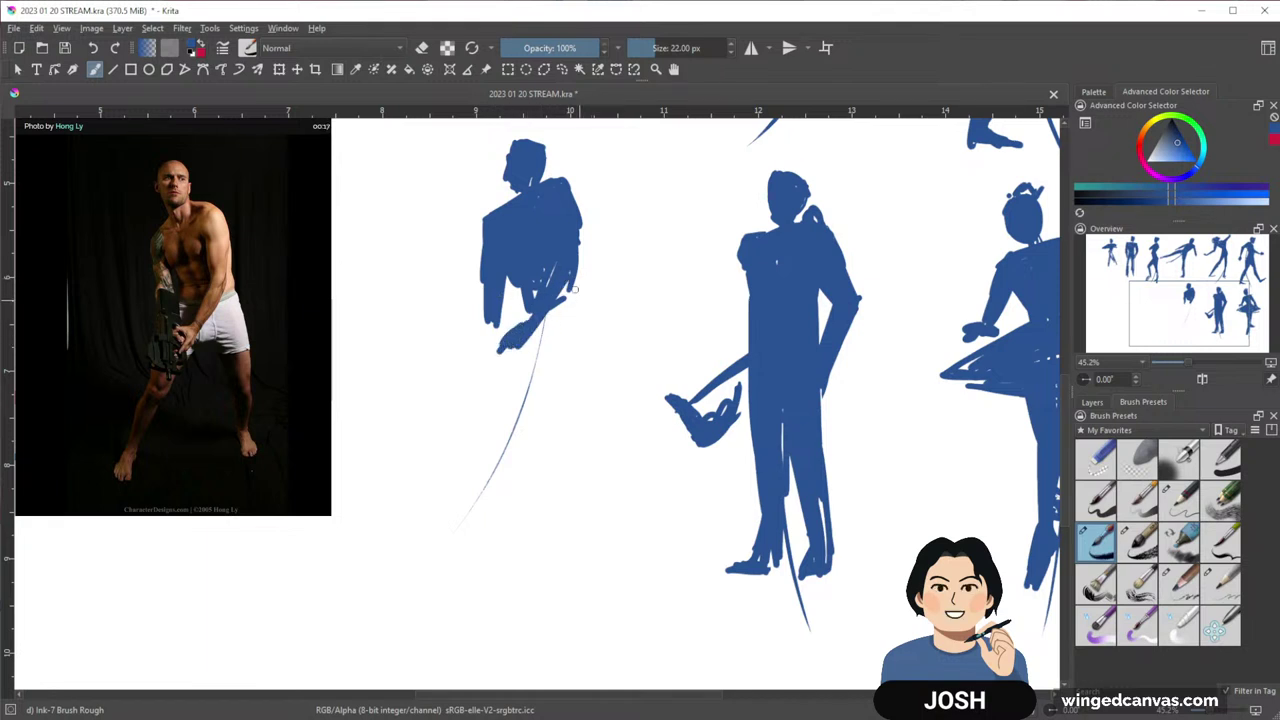
Paint the gunman's hip and the leg beneath his bent arm, erase the excess at the knee and add the foot
mouse_move(575, 288)
mouse_down()
mouse_move(623, 406)
mouse_move(600, 382)
mouse_move(562, 263)
mouse_move(560, 308)
mouse_up()
mouse_move(590, 372)
mouse_down()
mouse_move(598, 454)
mouse_move(598, 385)
mouse_move(593, 370)
mouse_move(591, 396)
mouse_move(573, 325)
mouse_move(554, 315)
mouse_move(593, 369)
mouse_up()
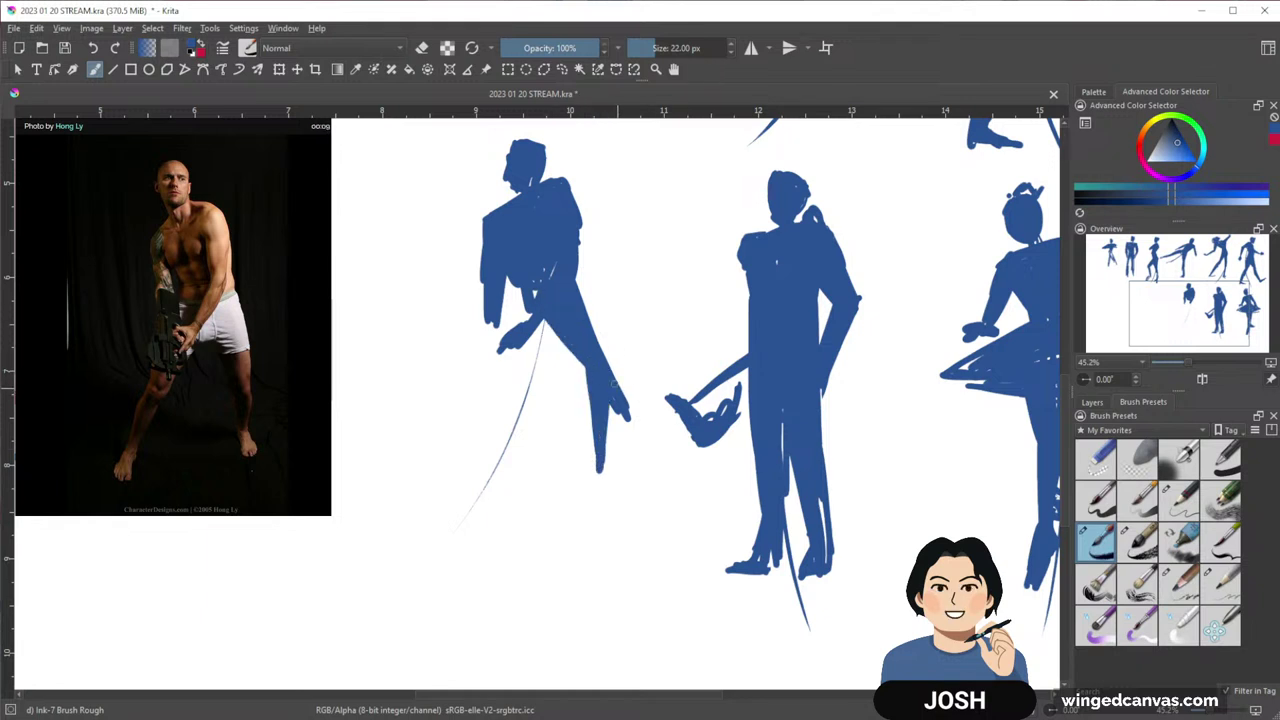
key(e)
mouse_move(626, 420)
mouse_down()
mouse_move(610, 346)
mouse_move(590, 432)
mouse_up()
key(e)
mouse_move(582, 362)
mouse_down()
mouse_move(597, 467)
mouse_move(601, 432)
mouse_move(604, 482)
mouse_up()
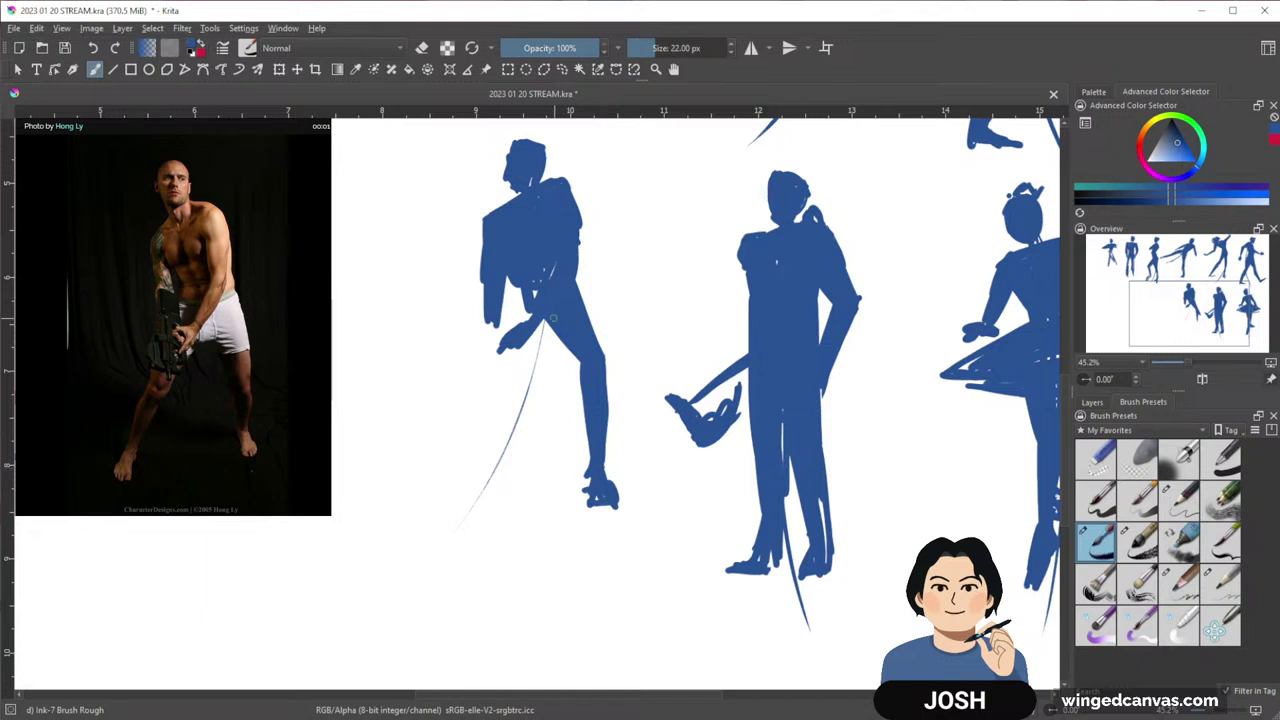
Paint the gunman's other leg stretched out diagonally to the side, ending in the foot
drag(546, 324, 503, 358)
drag(524, 297, 467, 405)
mouse_move(540, 322)
mouse_down()
mouse_move(476, 389)
mouse_move(482, 377)
mouse_move(440, 468)
mouse_up()
mouse_move(490, 390)
mouse_down()
mouse_move(432, 478)
mouse_move(396, 504)
mouse_up()
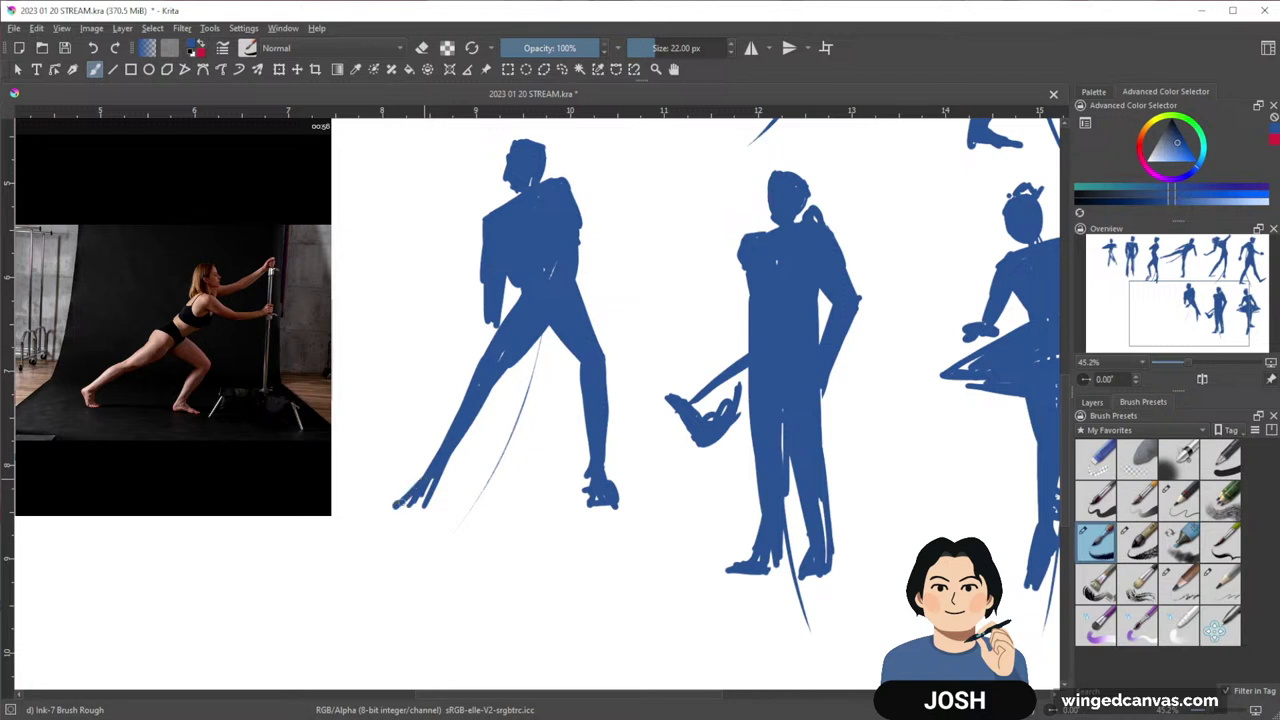
Beside the gunman, draw the lunging woman's diagonal line of action and block in her head, upper torso and lower arm
mouse_move(529, 489)
mouse_down()
mouse_move(686, 591)
mouse_move(731, 531)
mouse_up()
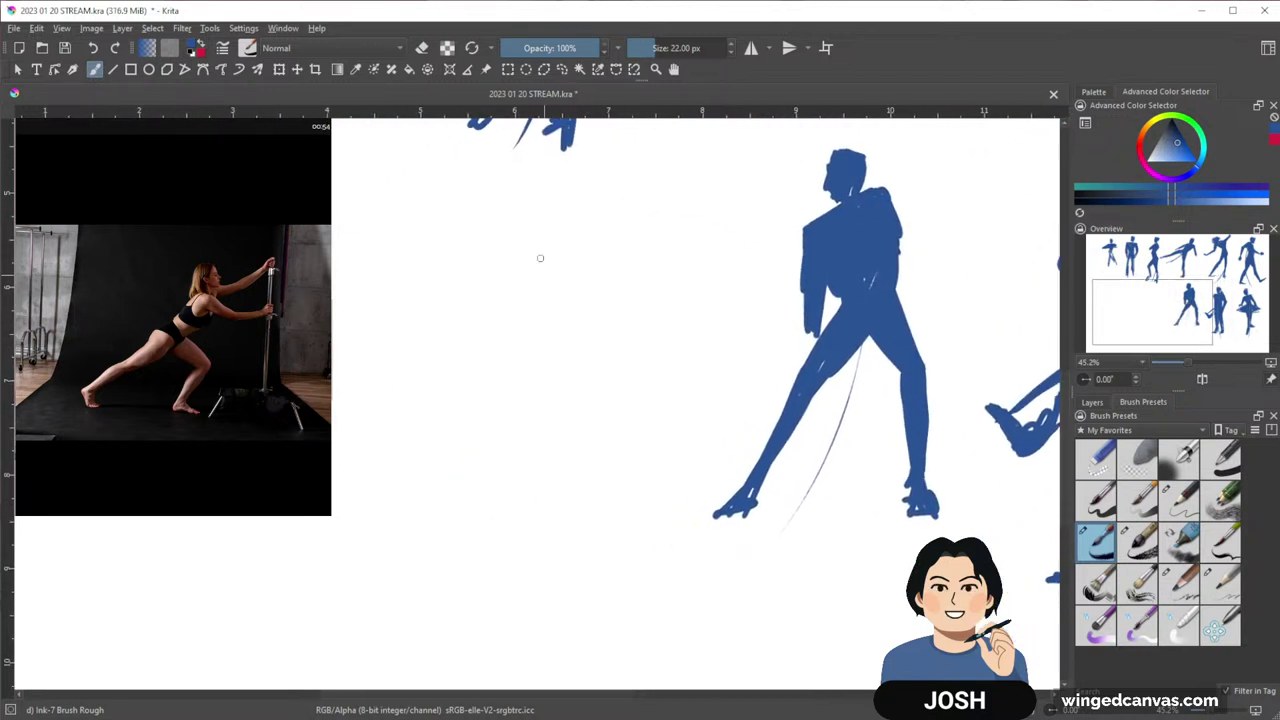
mouse_move(586, 213)
mouse_down()
mouse_move(542, 308)
mouse_move(263, 549)
mouse_up()
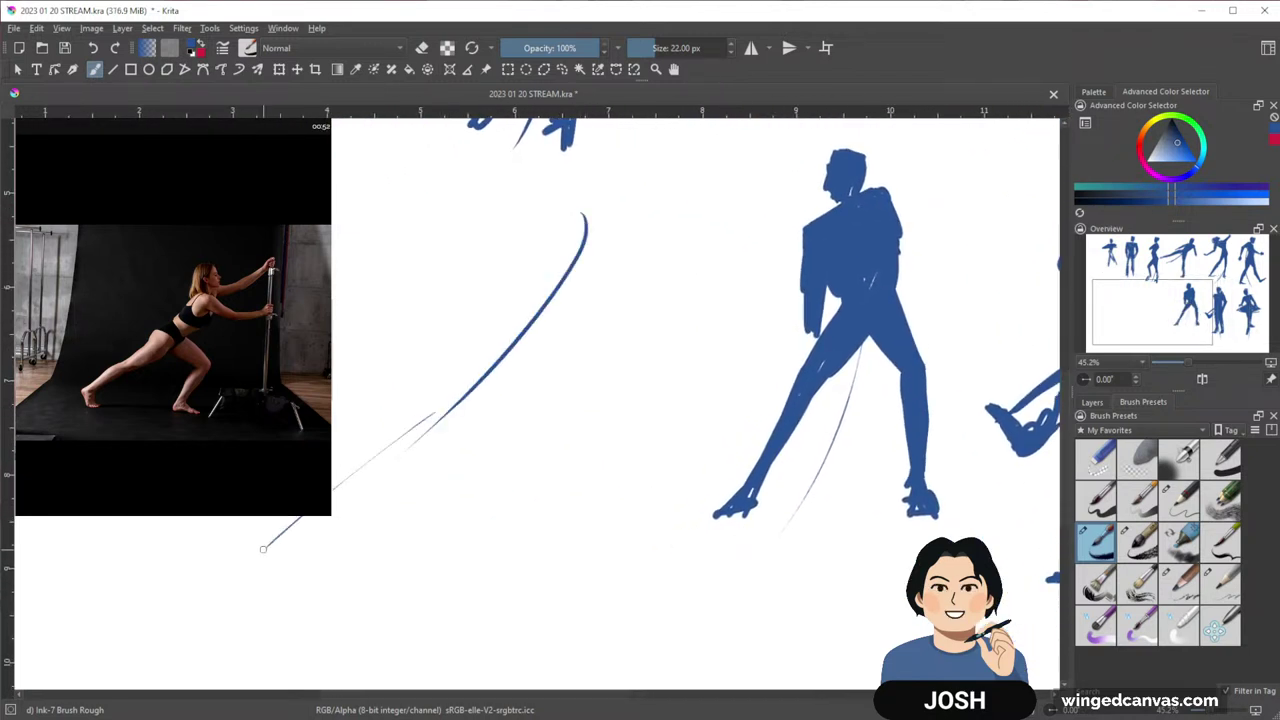
mouse_move(586, 220)
mouse_down()
mouse_move(569, 218)
mouse_move(598, 188)
mouse_move(604, 220)
mouse_move(588, 196)
mouse_move(565, 205)
mouse_up()
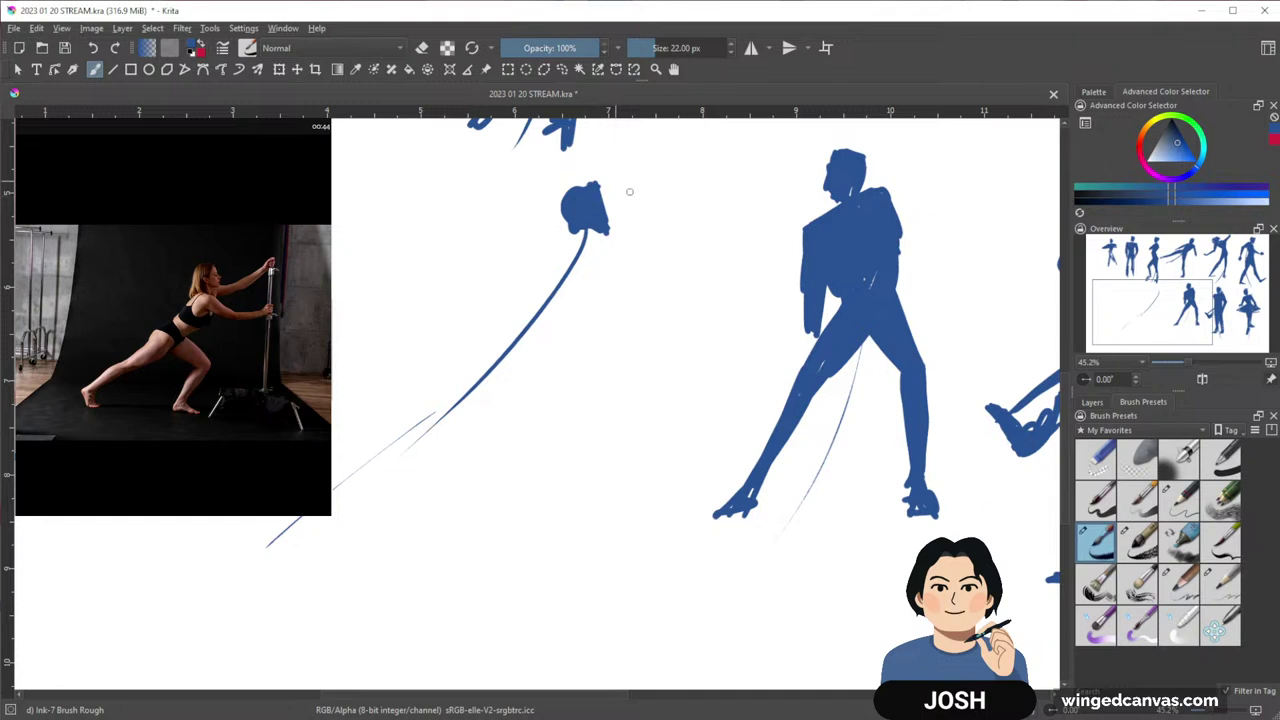
drag(713, 309, 720, 303)
mouse_move(588, 236)
mouse_down()
mouse_move(521, 294)
mouse_move(588, 250)
mouse_move(540, 295)
mouse_move(575, 255)
mouse_move(561, 267)
mouse_move(626, 254)
mouse_move(652, 264)
mouse_move(588, 259)
mouse_move(630, 253)
mouse_up()
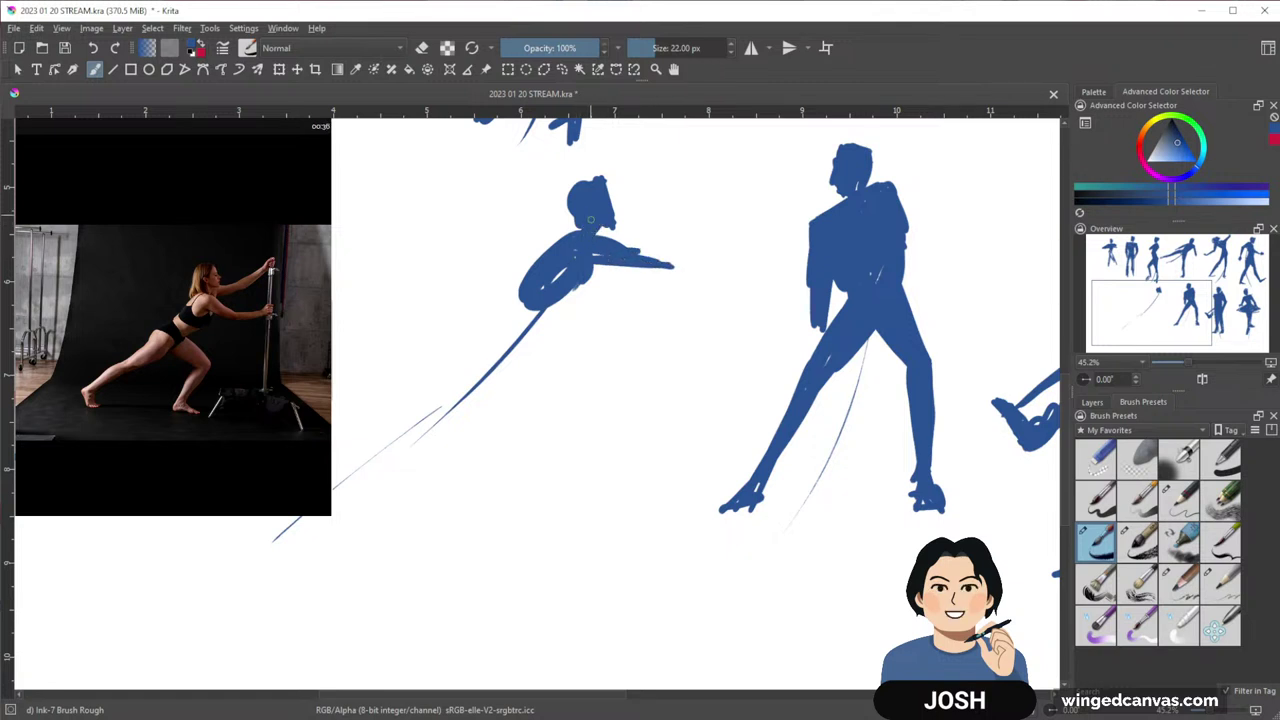
Refine the woman's face and lower hand, extend her torso to the hips and paint the raised arm reaching forward
drag(610, 184, 607, 200)
drag(605, 262, 700, 264)
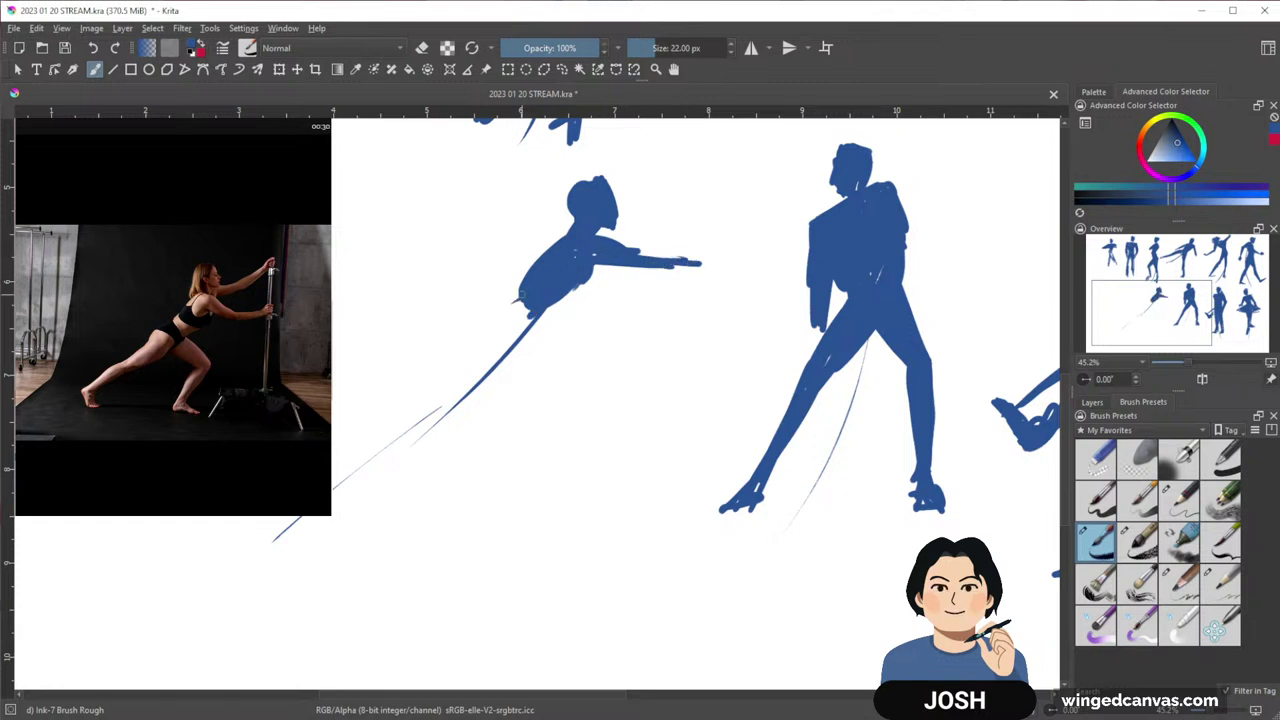
mouse_move(515, 298)
mouse_down()
mouse_move(494, 322)
mouse_move(478, 318)
mouse_move(574, 272)
mouse_move(580, 287)
mouse_up()
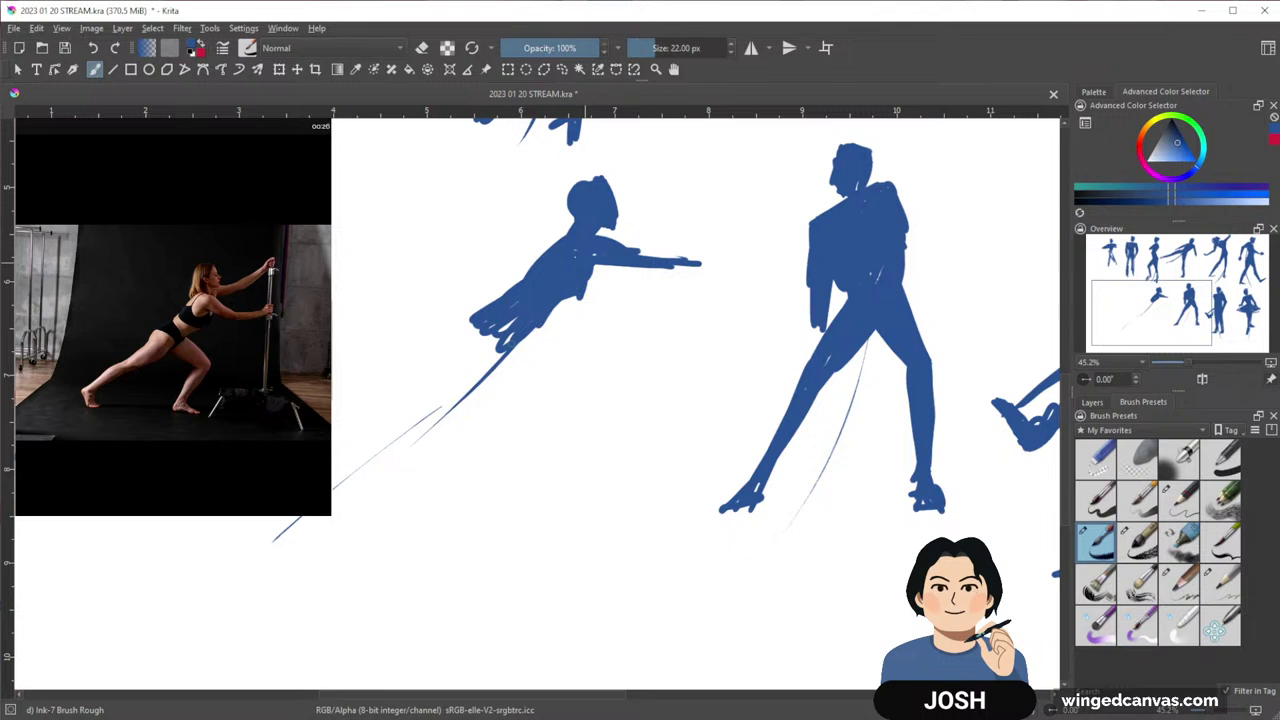
mouse_move(612, 222)
mouse_down()
mouse_move(686, 201)
mouse_move(650, 257)
mouse_move(698, 256)
mouse_move(697, 197)
mouse_move(626, 234)
mouse_move(766, 148)
mouse_up()
mouse_move(704, 190)
mouse_down()
mouse_move(765, 146)
mouse_move(774, 153)
mouse_up()
Paint the lunging woman's back leg extended along the line of action and add its foot
mouse_move(500, 332)
mouse_down()
mouse_move(472, 365)
mouse_move(477, 337)
mouse_move(500, 355)
mouse_move(485, 375)
mouse_move(445, 400)
mouse_move(480, 327)
mouse_move(415, 430)
mouse_move(336, 470)
mouse_move(450, 390)
mouse_move(424, 413)
mouse_move(384, 418)
mouse_up()
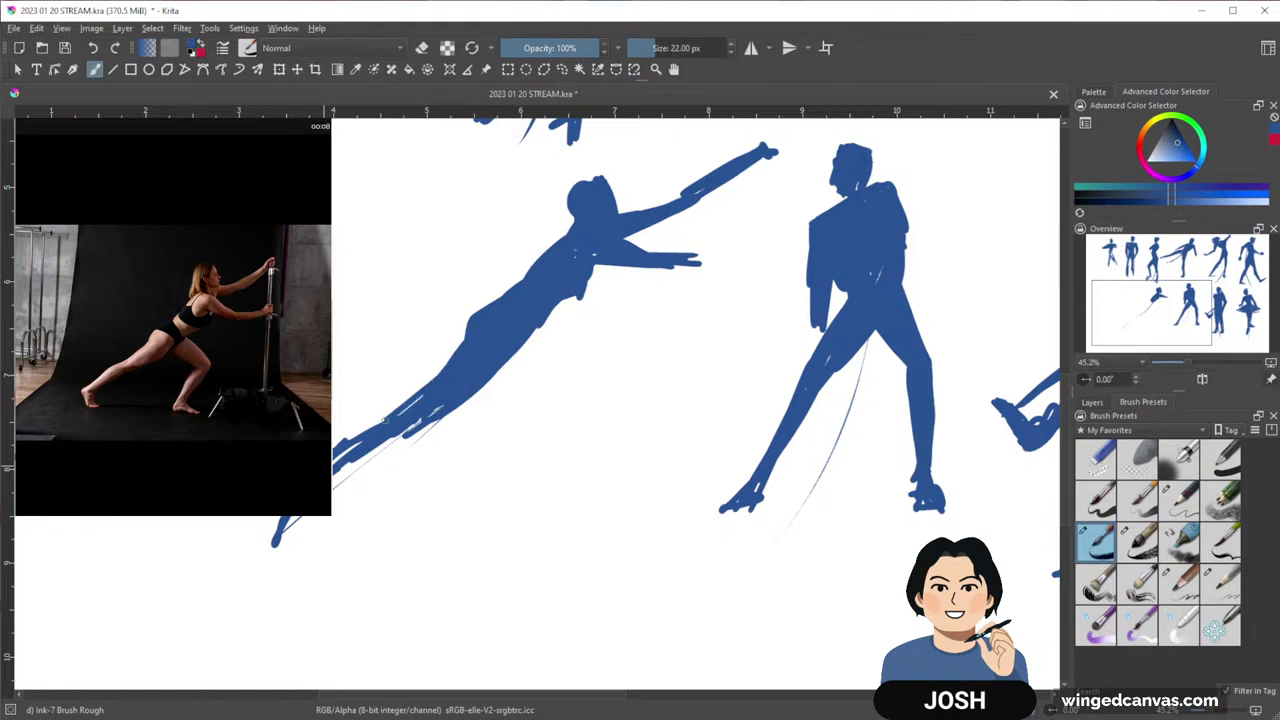
drag(282, 524, 297, 550)
mouse_move(289, 498)
mouse_down()
mouse_move(303, 547)
mouse_move(329, 552)
mouse_up()
drag(308, 547, 332, 540)
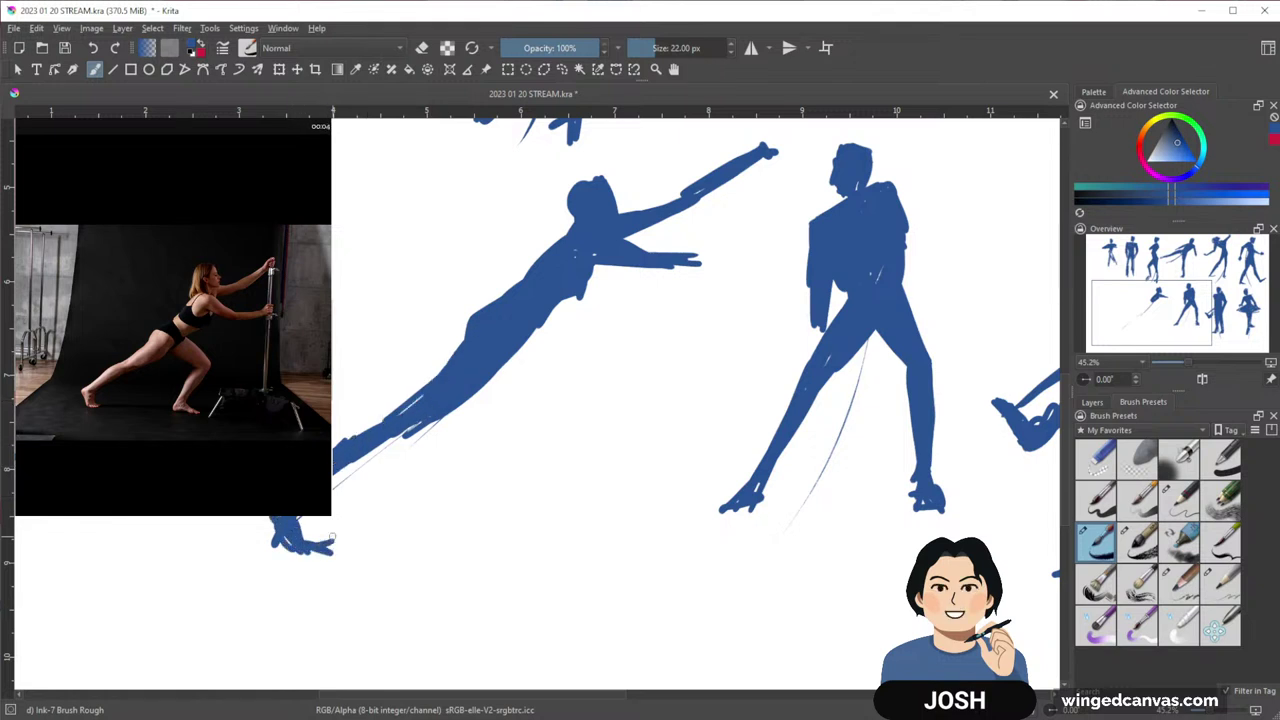
Paint the lunging woman's front leg bent at the knee, filling the thigh and shin and adding the planted foot
drag(653, 390, 593, 393)
mouse_move(438, 366)
mouse_down()
mouse_move(490, 418)
mouse_move(502, 414)
mouse_up()
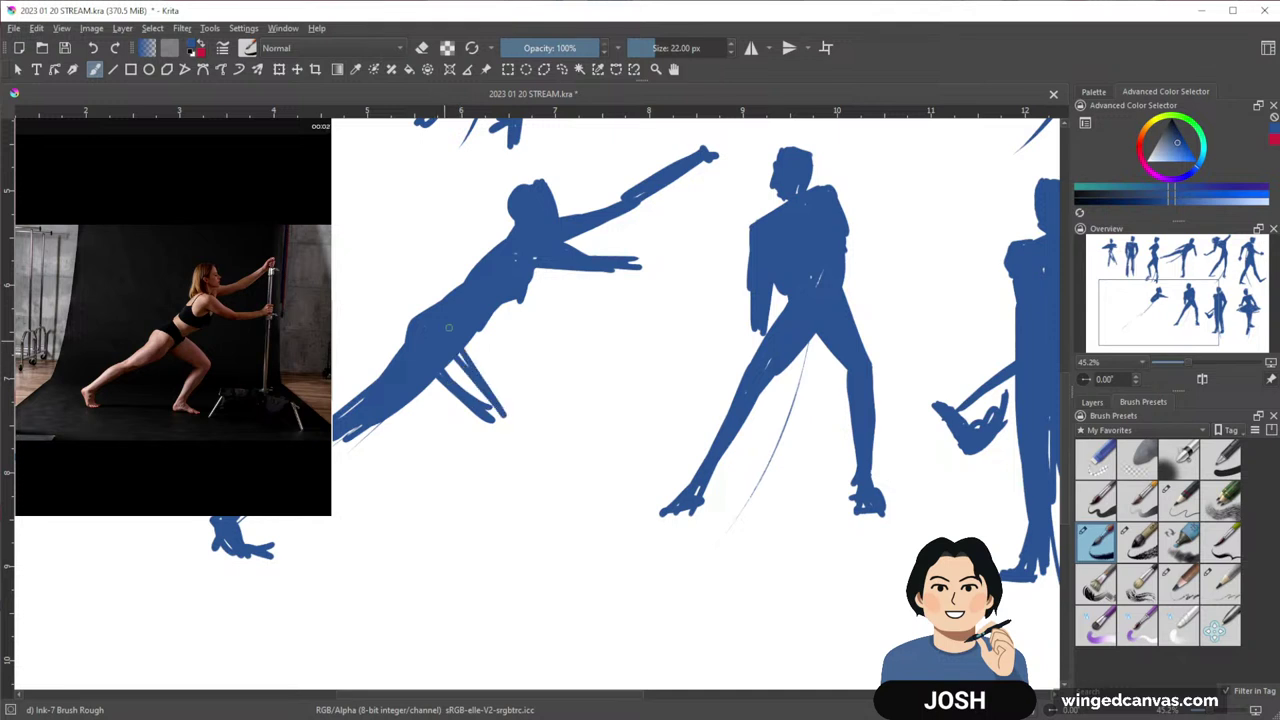
drag(468, 338, 508, 404)
drag(450, 362, 496, 420)
mouse_move(452, 360)
mouse_down()
mouse_move(490, 412)
mouse_move(462, 494)
mouse_up()
mouse_move(504, 416)
mouse_down()
mouse_move(444, 522)
mouse_move(446, 504)
mouse_up()
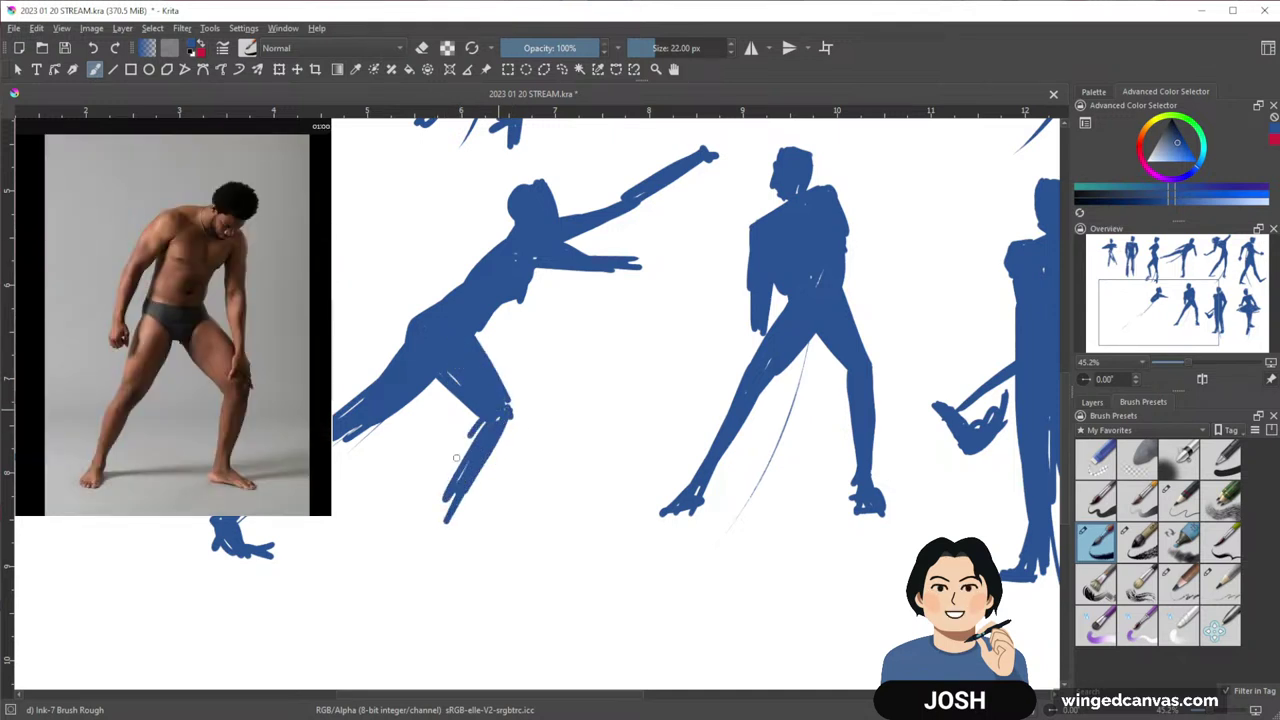
drag(456, 458, 438, 522)
drag(434, 520, 488, 415)
mouse_move(466, 462)
mouse_down()
mouse_move(430, 532)
mouse_move(460, 530)
mouse_move(484, 548)
mouse_move(447, 528)
mouse_up()
In the blank space beside the lunging woman, draw the leaning man's curved line of action and block in his lowered head
drag(525, 502, 610, 466)
drag(469, 393, 722, 513)
drag(701, 399, 865, 393)
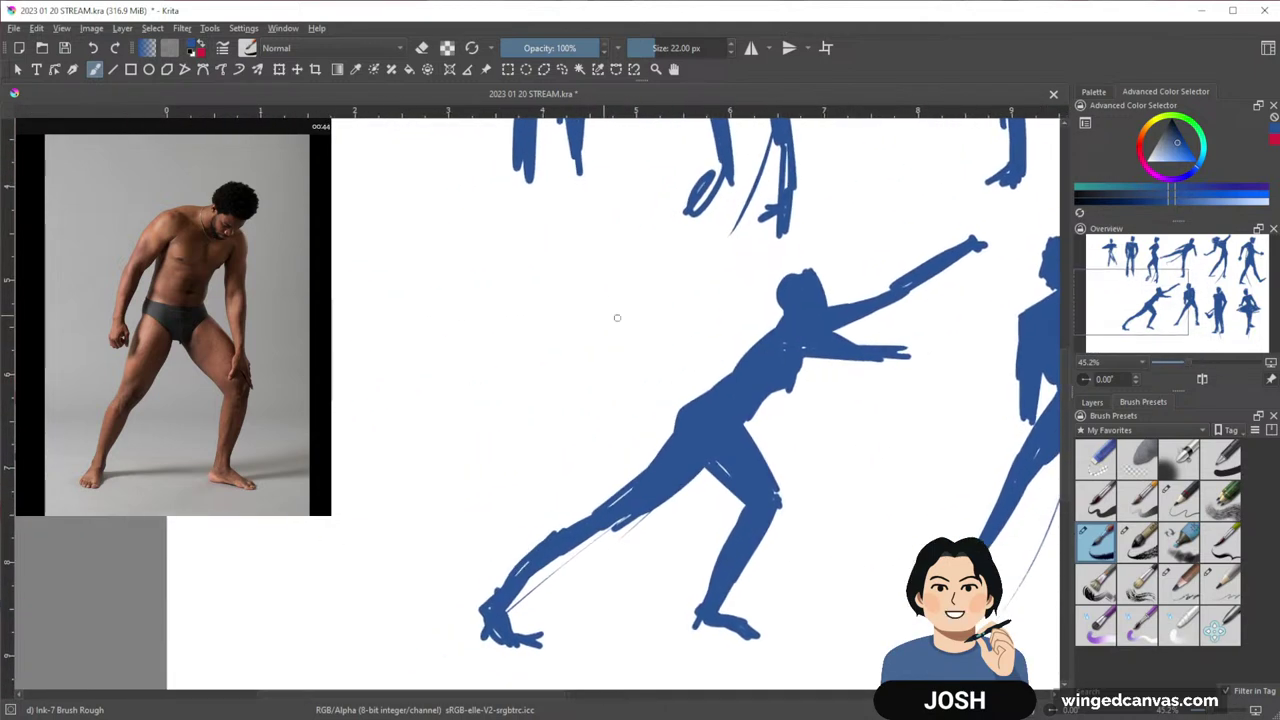
drag(467, 165, 324, 574)
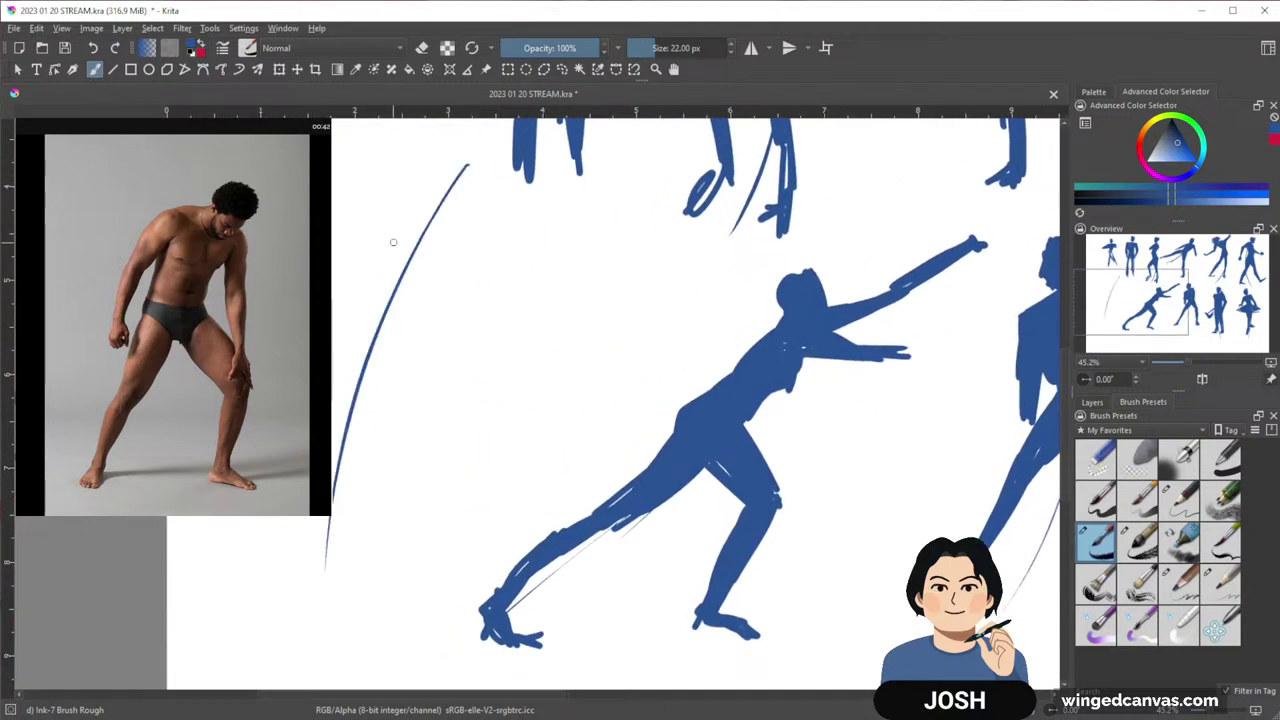
drag(397, 242, 407, 242)
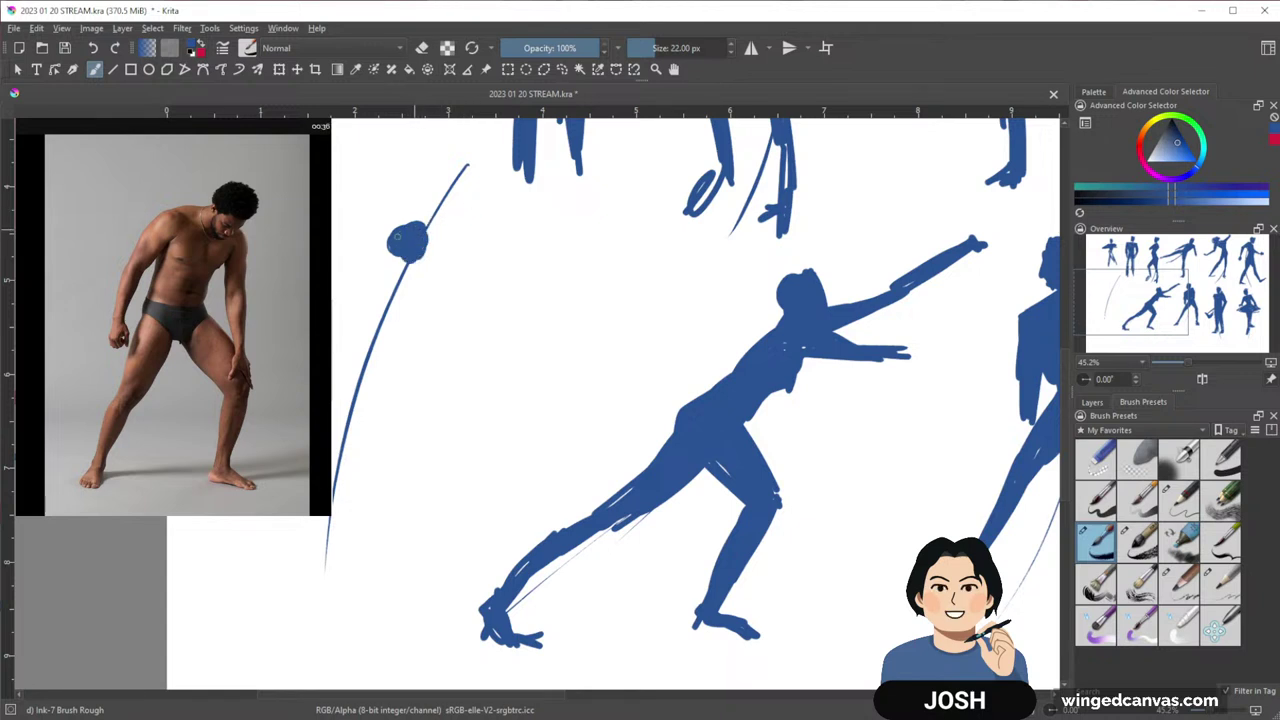
Paint the leaning man's shoulder and tapering torso, and add the arm hanging down towards his knee
drag(395, 245, 334, 268)
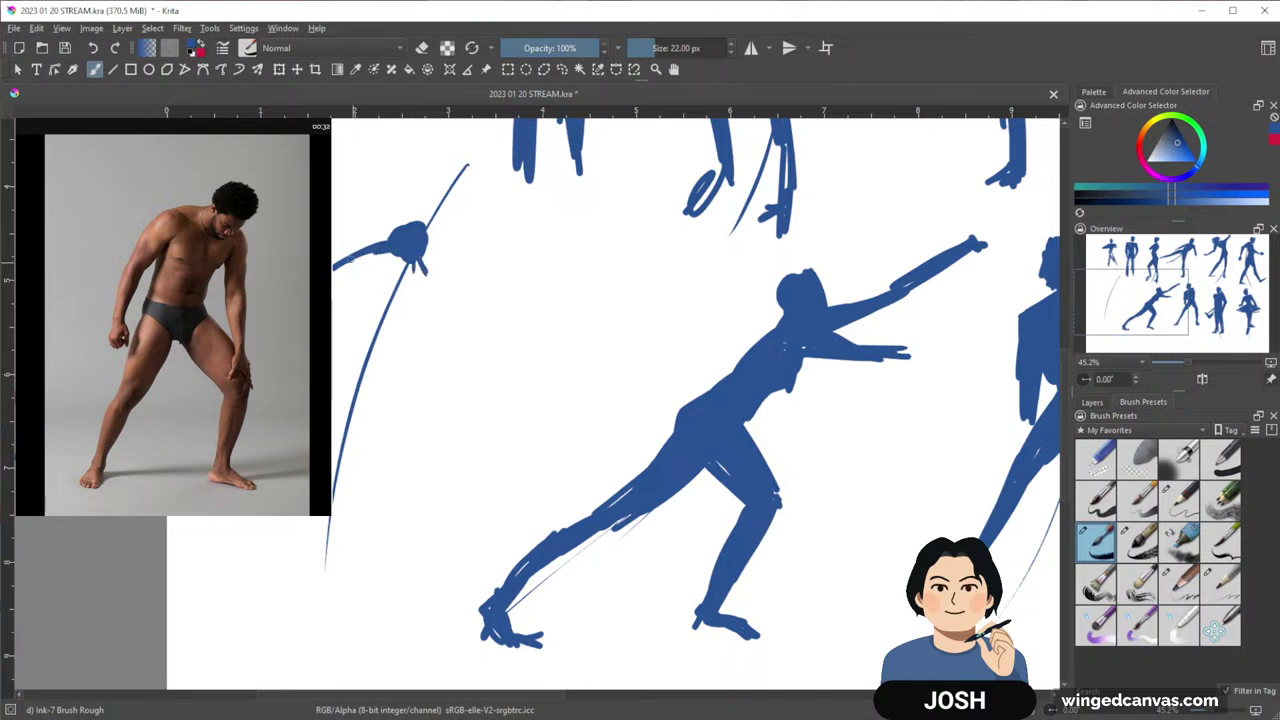
mouse_move(382, 247)
mouse_down()
mouse_move(334, 285)
mouse_move(362, 343)
mouse_up()
mouse_move(423, 266)
mouse_down()
mouse_move(368, 342)
mouse_move(397, 266)
mouse_move(382, 261)
mouse_move(359, 318)
mouse_up()
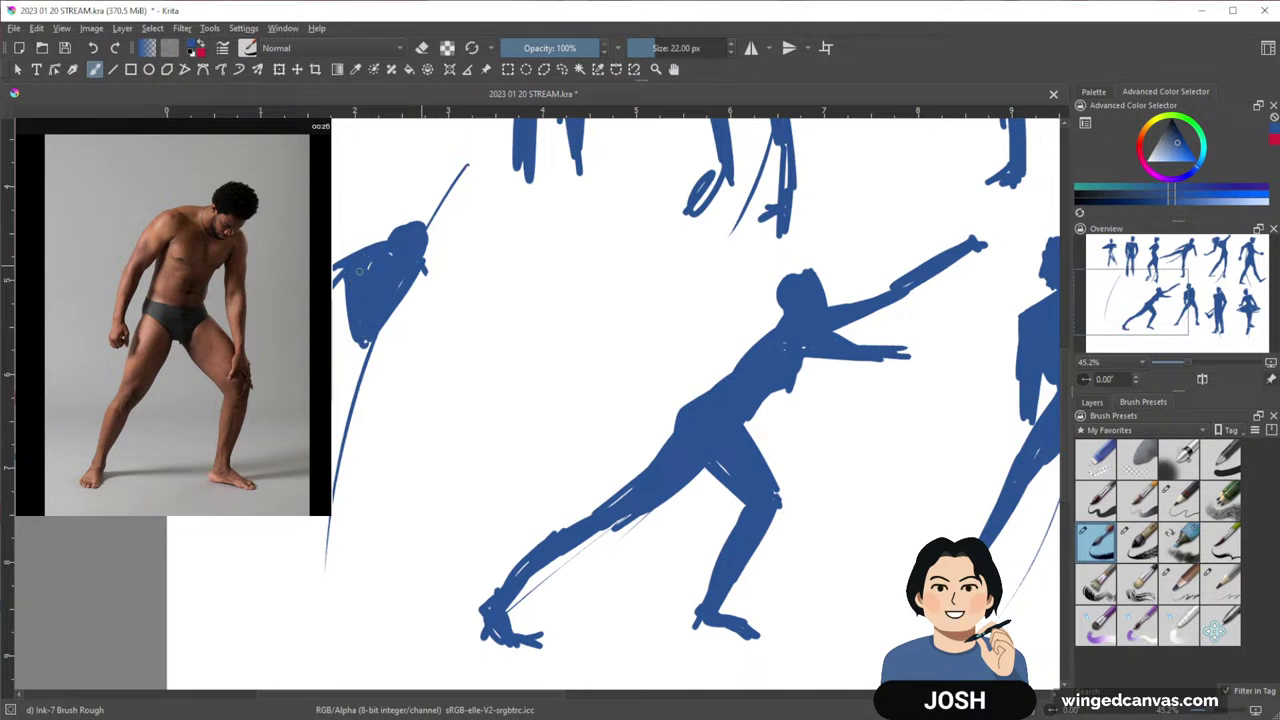
mouse_move(356, 284)
mouse_down()
mouse_move(315, 313)
mouse_move(336, 264)
mouse_up()
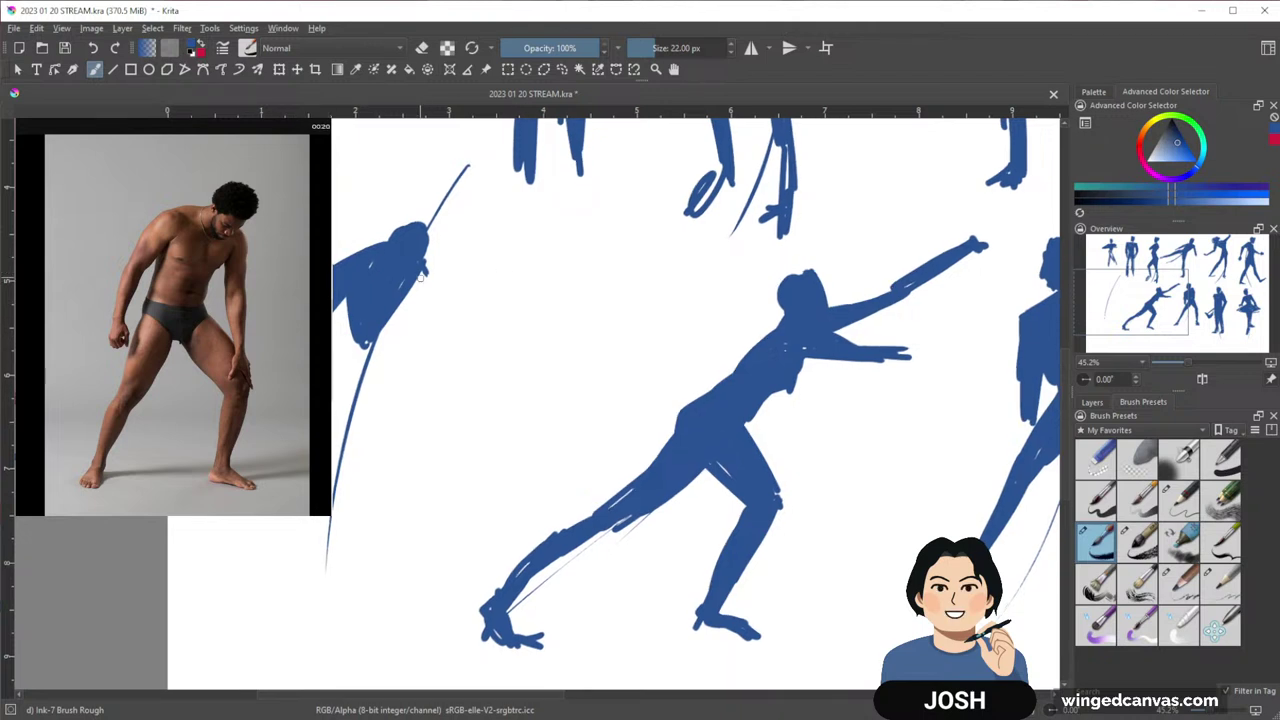
mouse_move(422, 258)
mouse_down()
mouse_move(440, 280)
mouse_move(424, 374)
mouse_up()
drag(418, 280, 424, 382)
drag(421, 276, 425, 395)
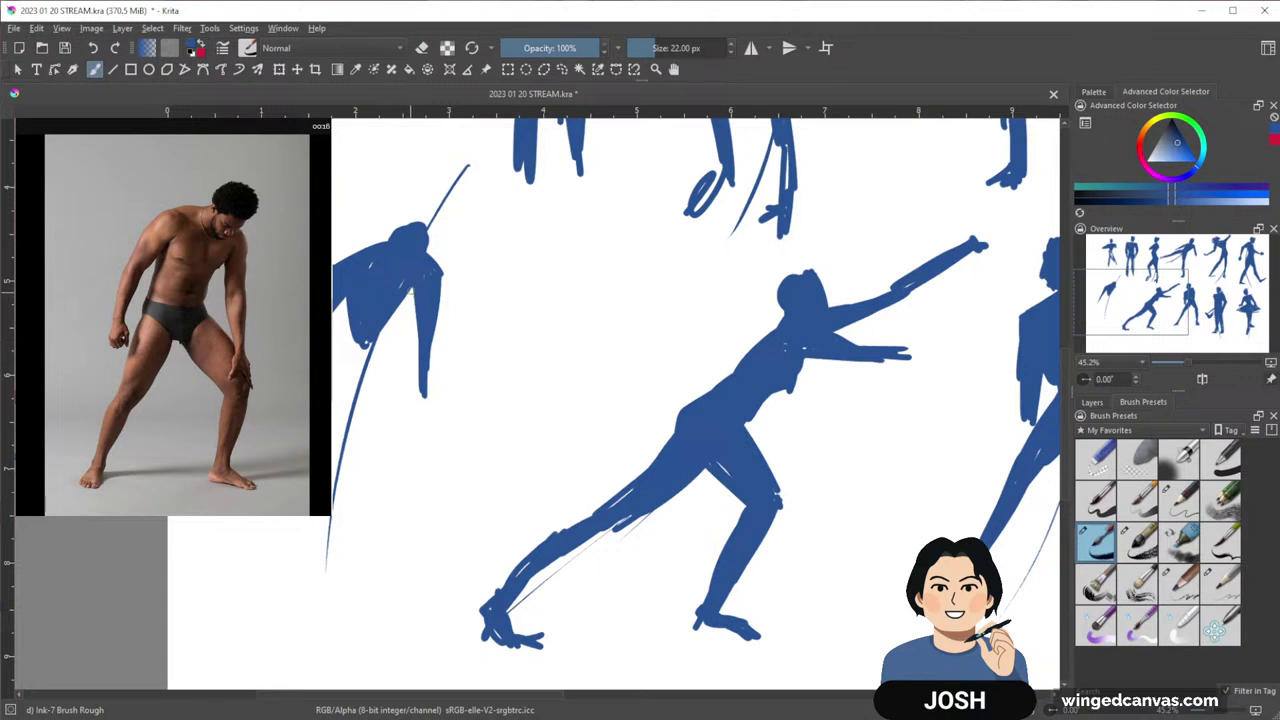
Paint the leaning man's hips and his straighter leg stretched diagonally down to the ankle
drag(361, 347, 351, 358)
mouse_move(348, 290)
mouse_down()
mouse_move(347, 326)
mouse_move(372, 322)
mouse_move(353, 355)
mouse_move(358, 312)
mouse_move(337, 331)
mouse_move(363, 291)
mouse_move(336, 402)
mouse_up()
drag(262, 493, 240, 542)
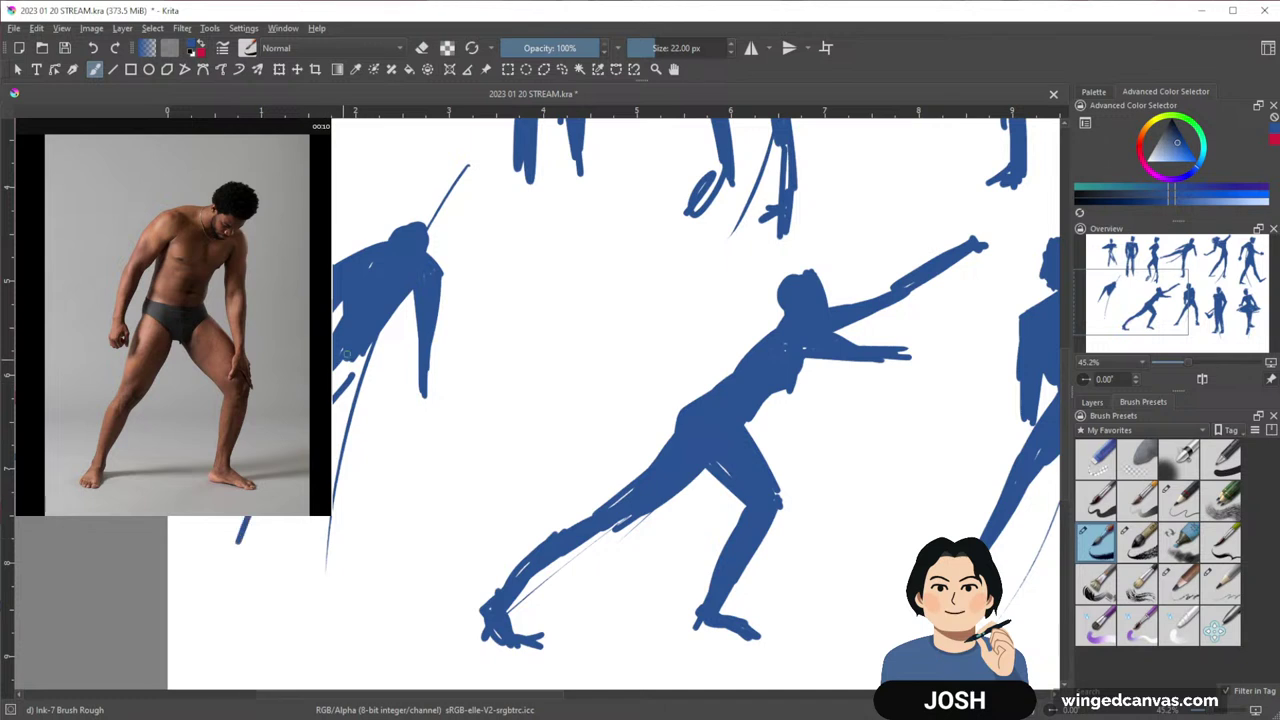
drag(349, 365, 250, 542)
Paint the leaning man's other leg bent at the knee, filling out the thigh and calf
mouse_move(366, 350)
mouse_down()
mouse_move(352, 374)
mouse_move(416, 402)
mouse_up()
drag(358, 372, 418, 424)
mouse_move(368, 346)
mouse_down()
mouse_move(420, 420)
mouse_move(404, 382)
mouse_move(419, 402)
mouse_move(424, 428)
mouse_move(368, 550)
mouse_up()
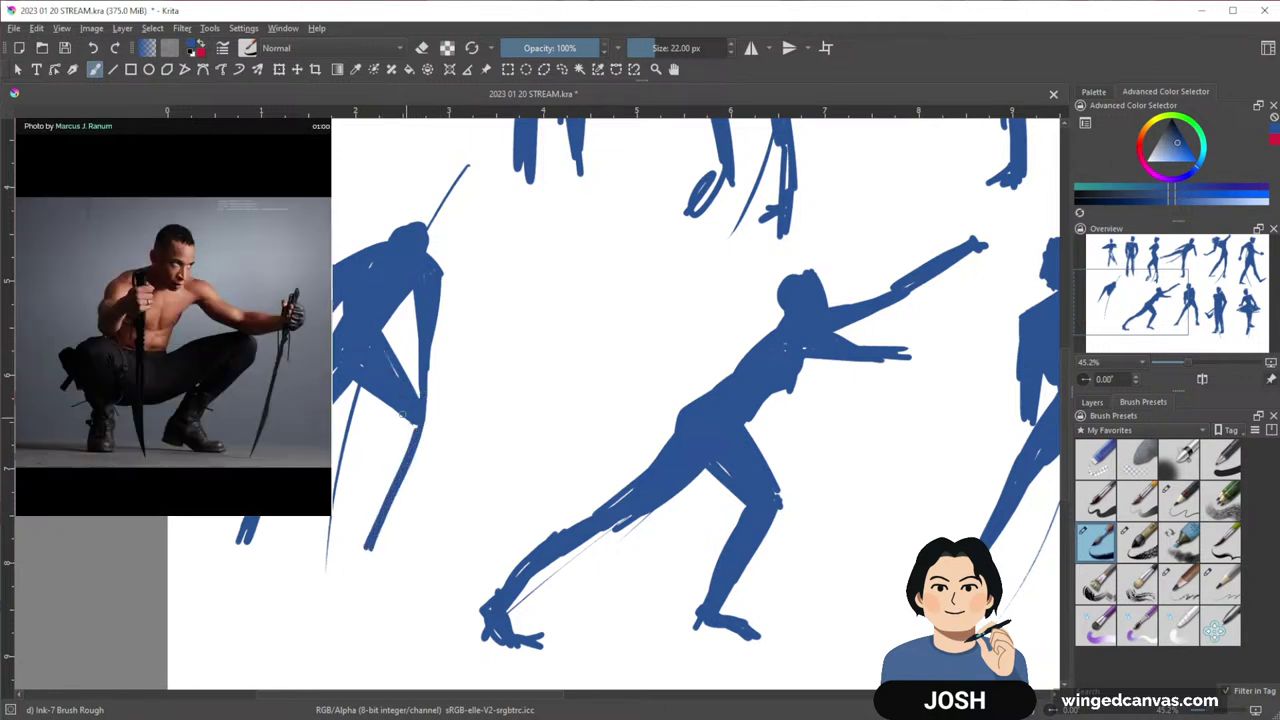
mouse_move(404, 414)
mouse_down()
mouse_move(384, 528)
mouse_move(411, 429)
mouse_up()
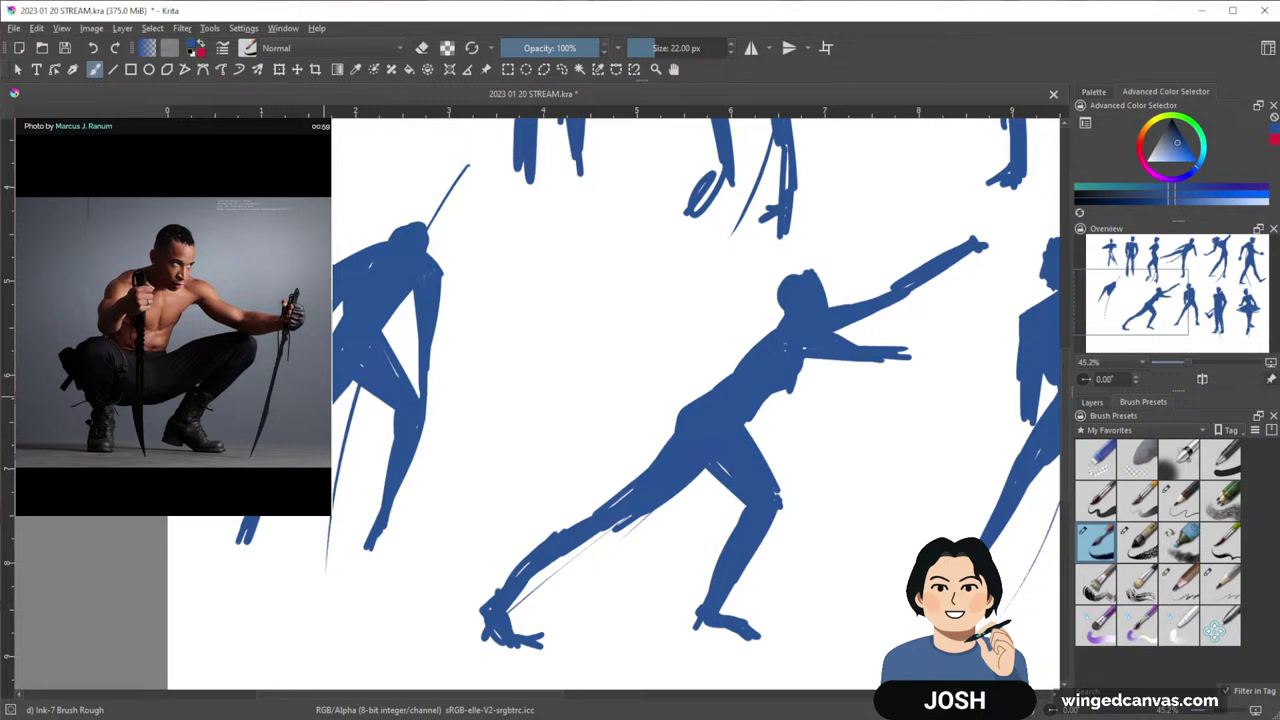
Add a new paint layer for the next set of gestures and hide Paint Layer 6
drag(730, 465, 520, 468)
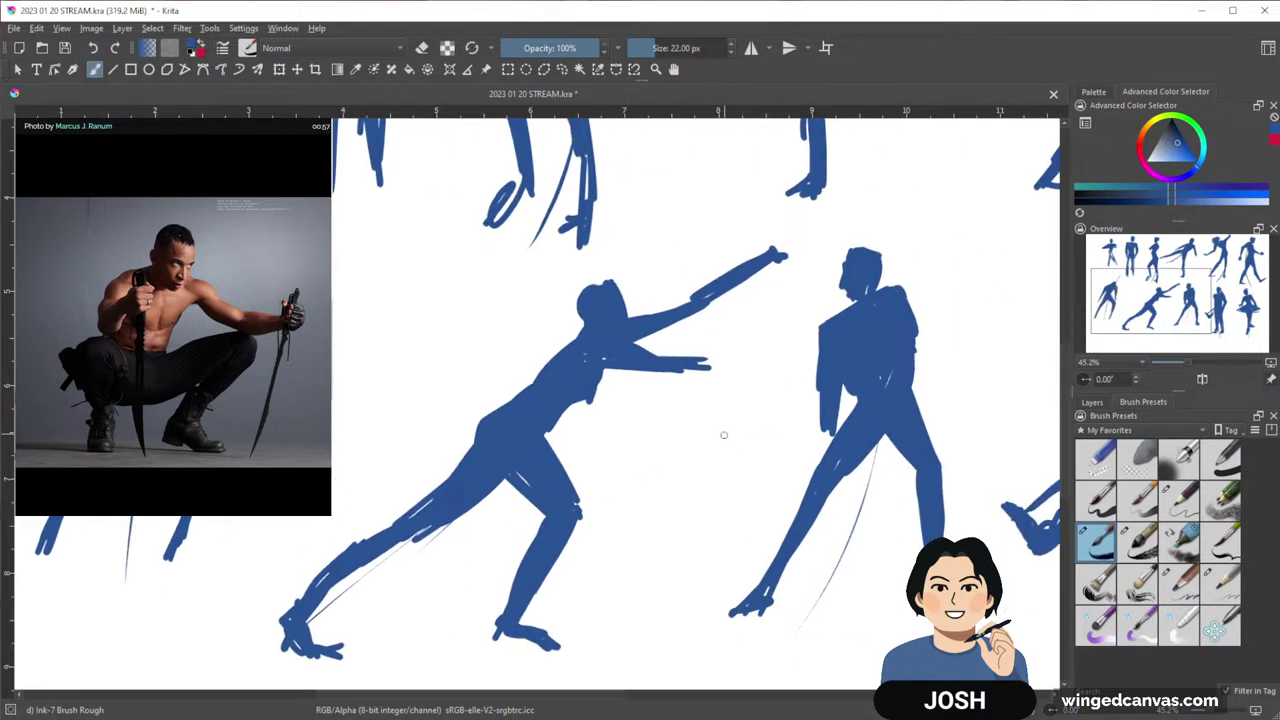
scroll(724, 435, down, 5)
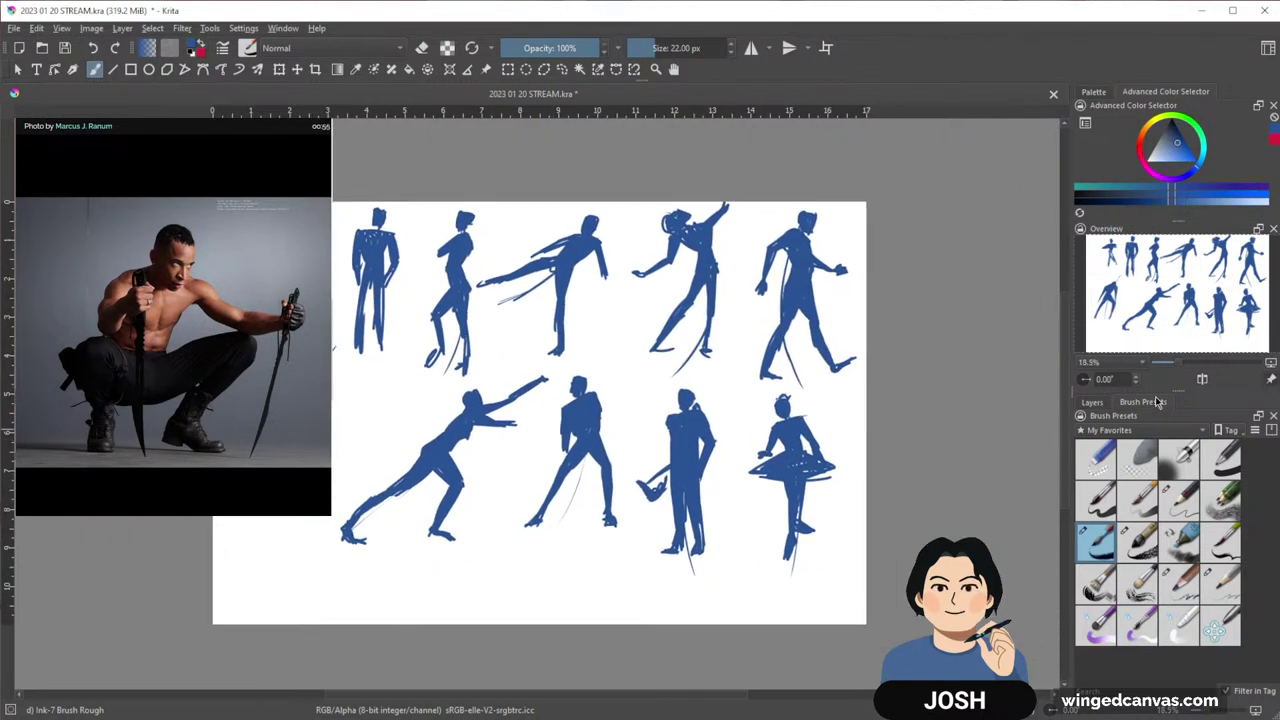
click(1093, 402)
click(1089, 691)
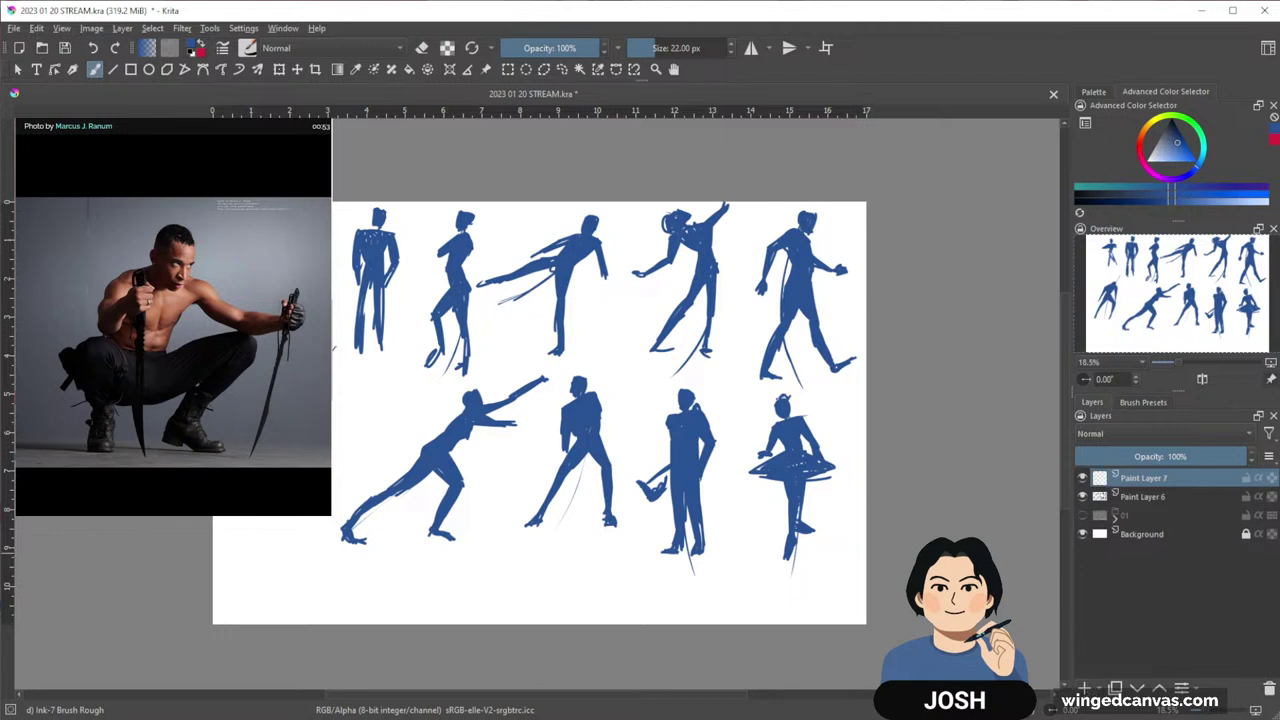
click(1083, 497)
Near the blank page's upper-left corner, paint the crouching man's head, torso and outstretched arm ending in a fist
drag(423, 337, 392, 215)
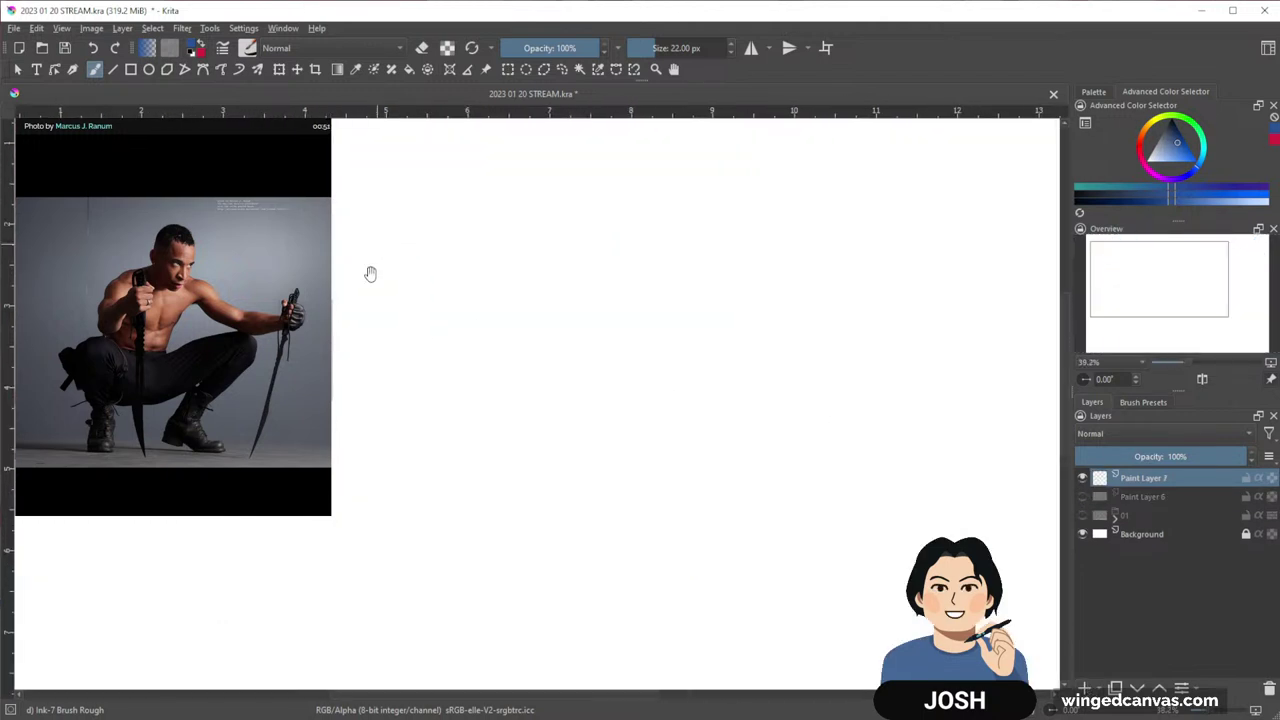
drag(370, 273, 592, 439)
scroll(506, 343, up, 4)
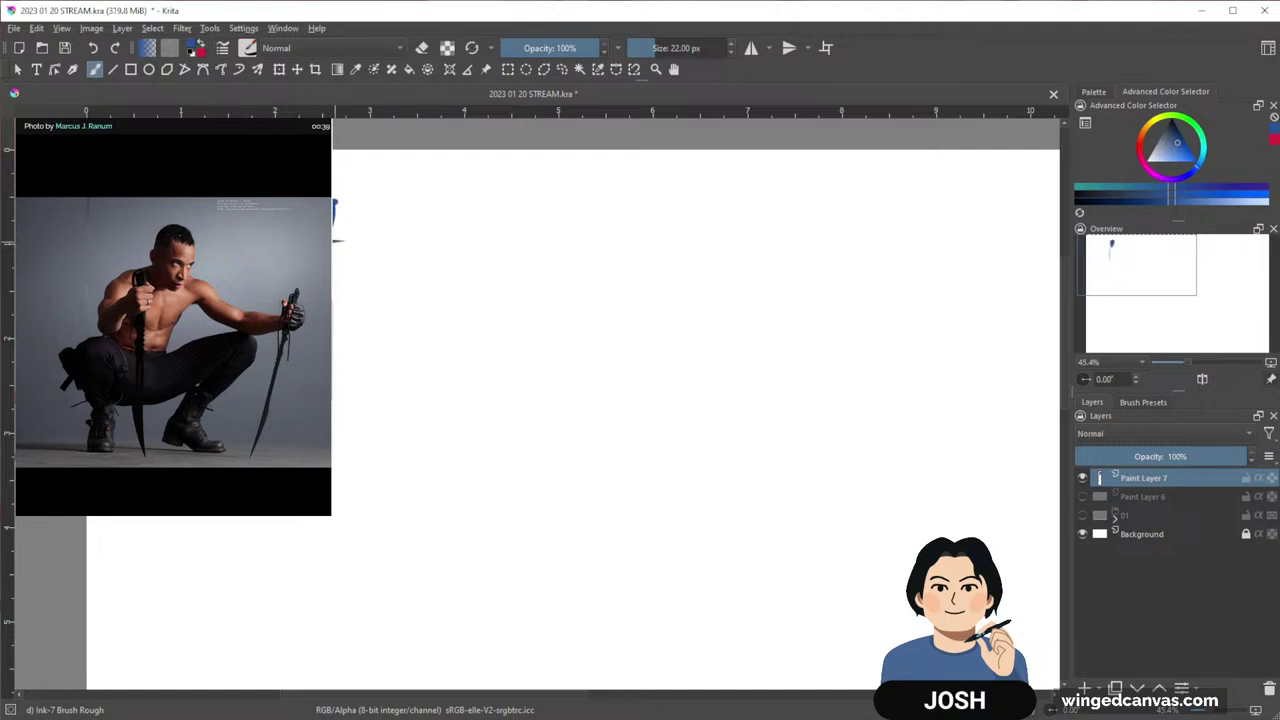
drag(334, 241, 374, 242)
drag(336, 261, 337, 270)
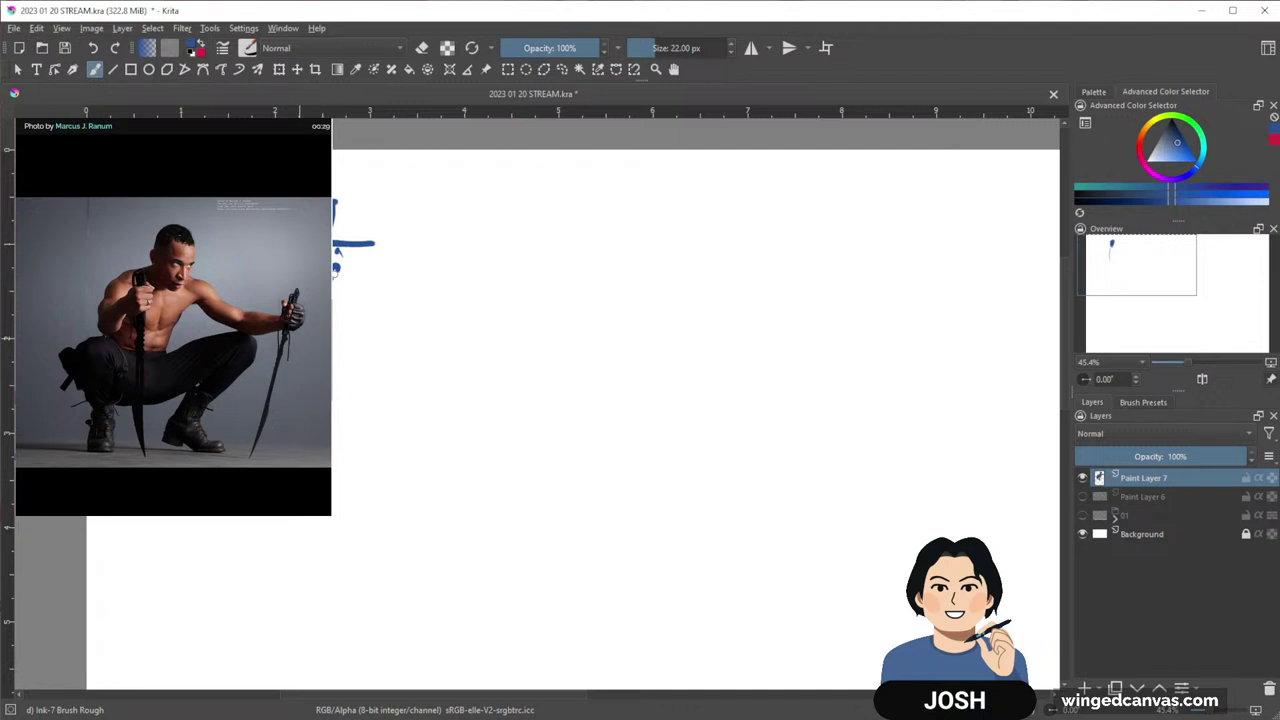
mouse_move(334, 280)
mouse_down()
mouse_move(368, 250)
mouse_move(384, 300)
mouse_move(467, 279)
mouse_move(454, 290)
mouse_move(480, 270)
mouse_move(418, 294)
mouse_move(429, 298)
mouse_move(338, 278)
mouse_up()
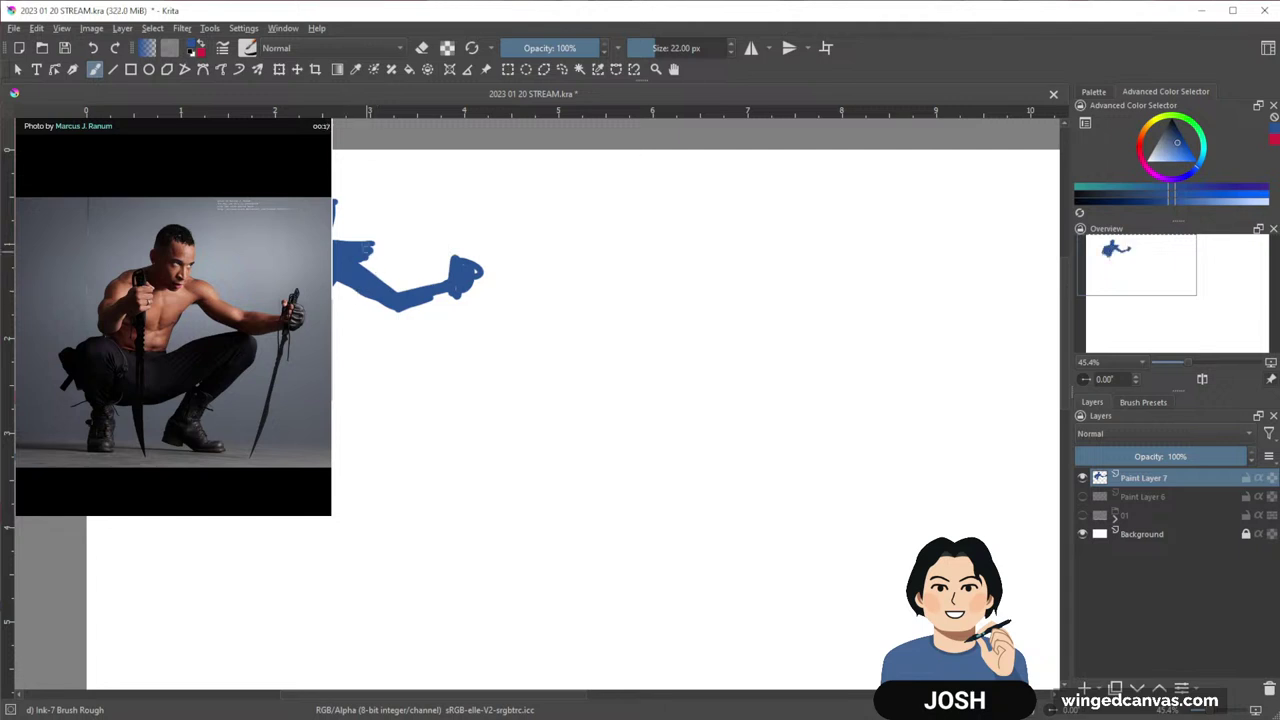
Erase the stray arm shape above the crouching man's outstretched arm and return to painting
key(e)
drag(370, 252, 345, 240)
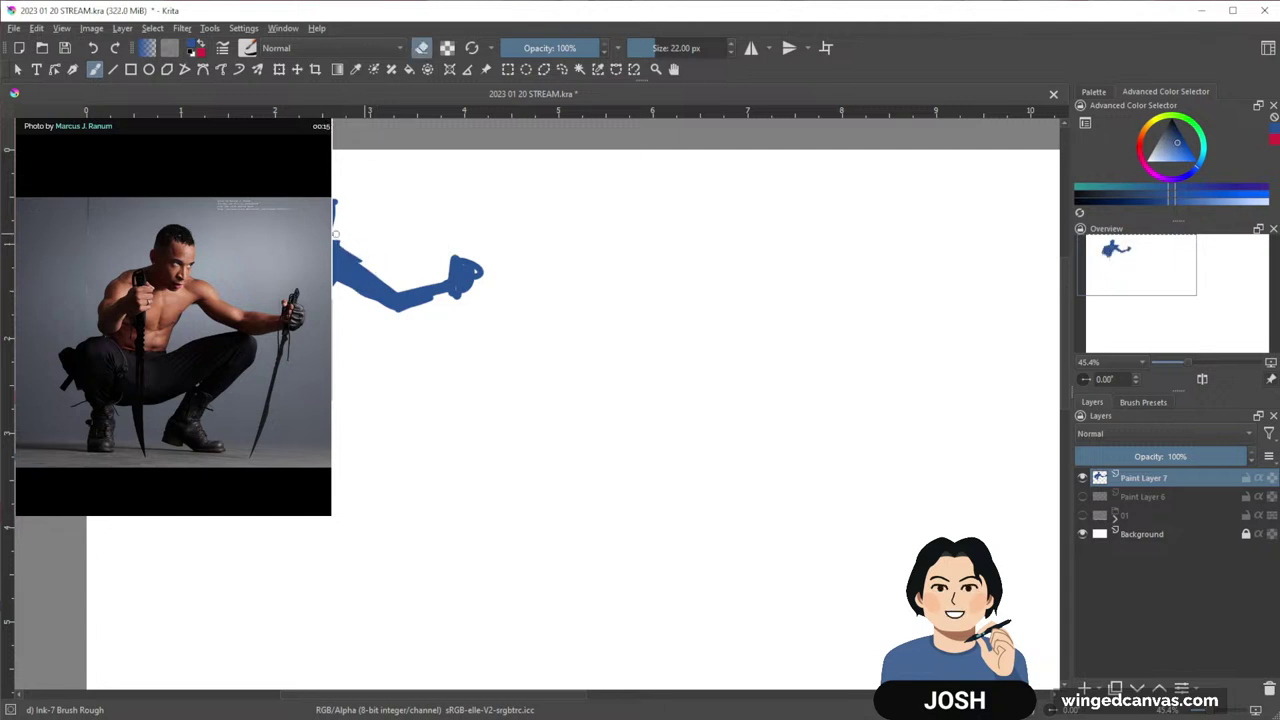
key(e)
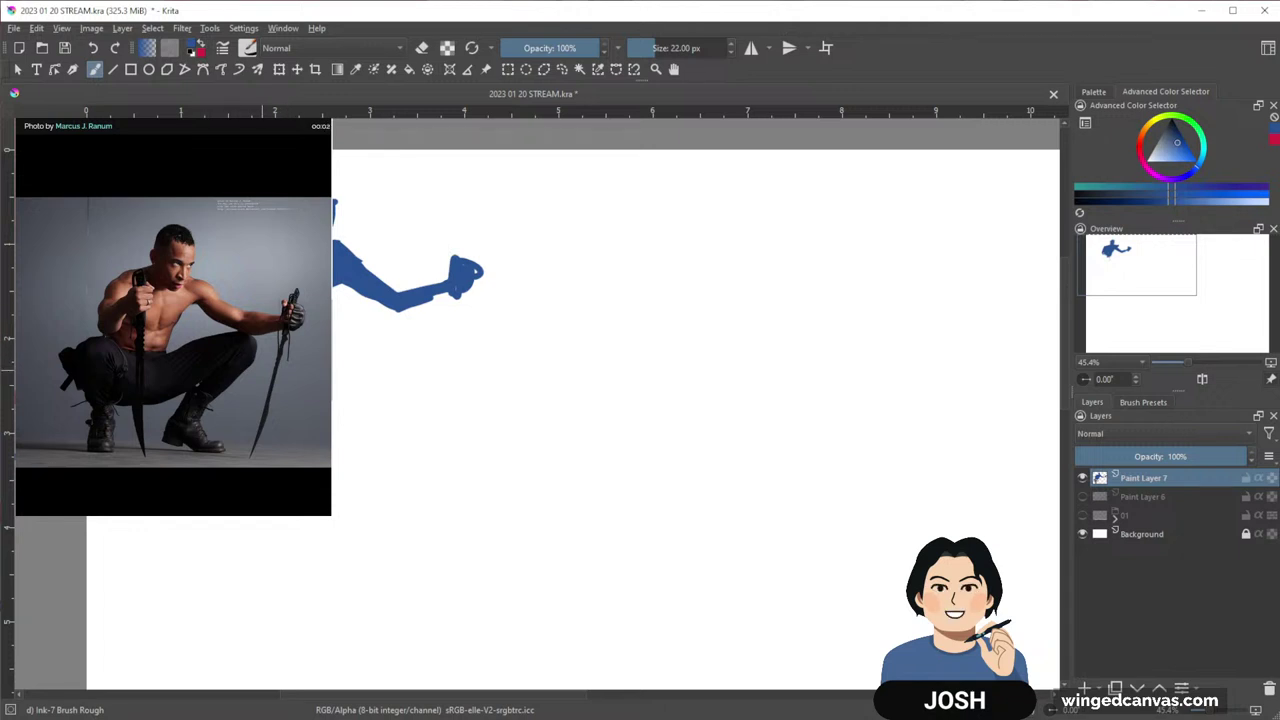
Paint the crouching man's front leg with a raised thigh, folded knee and shin running down to the foot
mouse_move(333, 343)
mouse_down()
mouse_move(410, 319)
mouse_move(398, 372)
mouse_up()
drag(405, 322, 399, 380)
mouse_move(336, 383)
mouse_down()
mouse_move(398, 376)
mouse_move(396, 342)
mouse_up()
mouse_move(334, 366)
mouse_down()
mouse_move(398, 332)
mouse_move(385, 404)
mouse_move(336, 442)
mouse_up()
mouse_move(380, 366)
mouse_down()
mouse_move(334, 440)
mouse_move(334, 418)
mouse_up()
drag(356, 372, 332, 404)
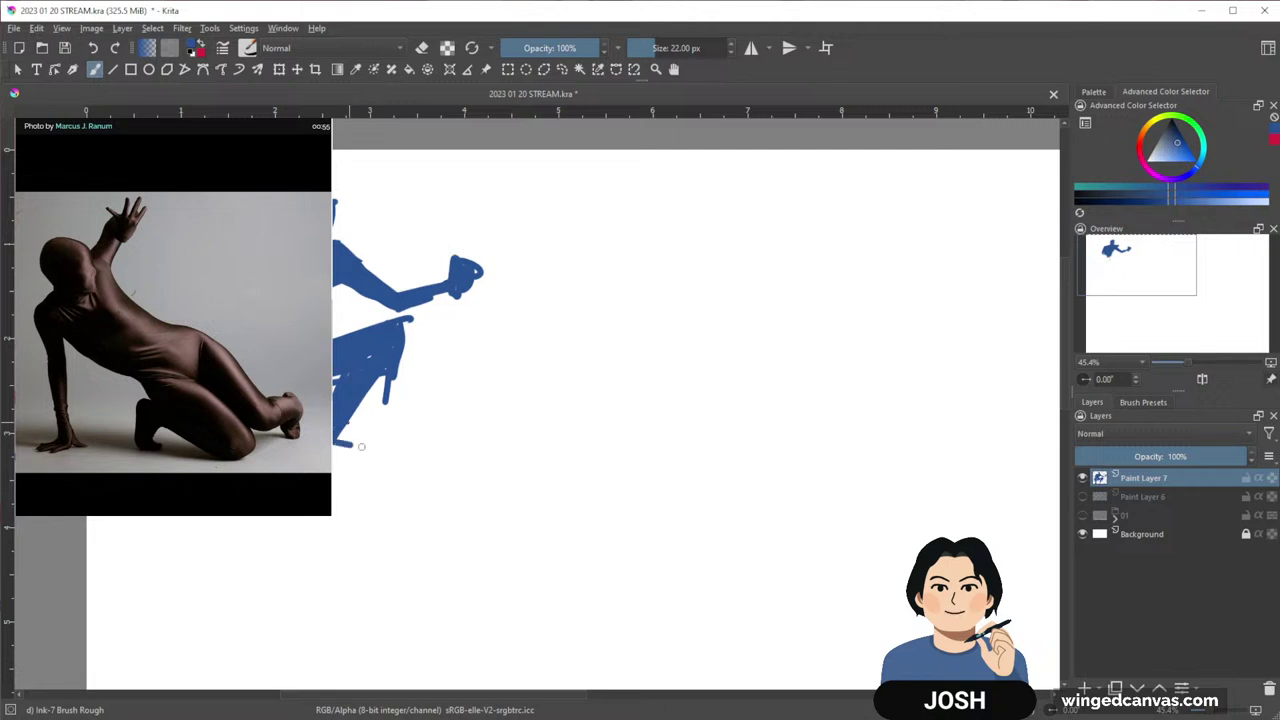
Beside the crouching man, draw the kneeling bodysuit figure's sweeping diagonal lines of action and block in the head
drag(647, 502, 511, 498)
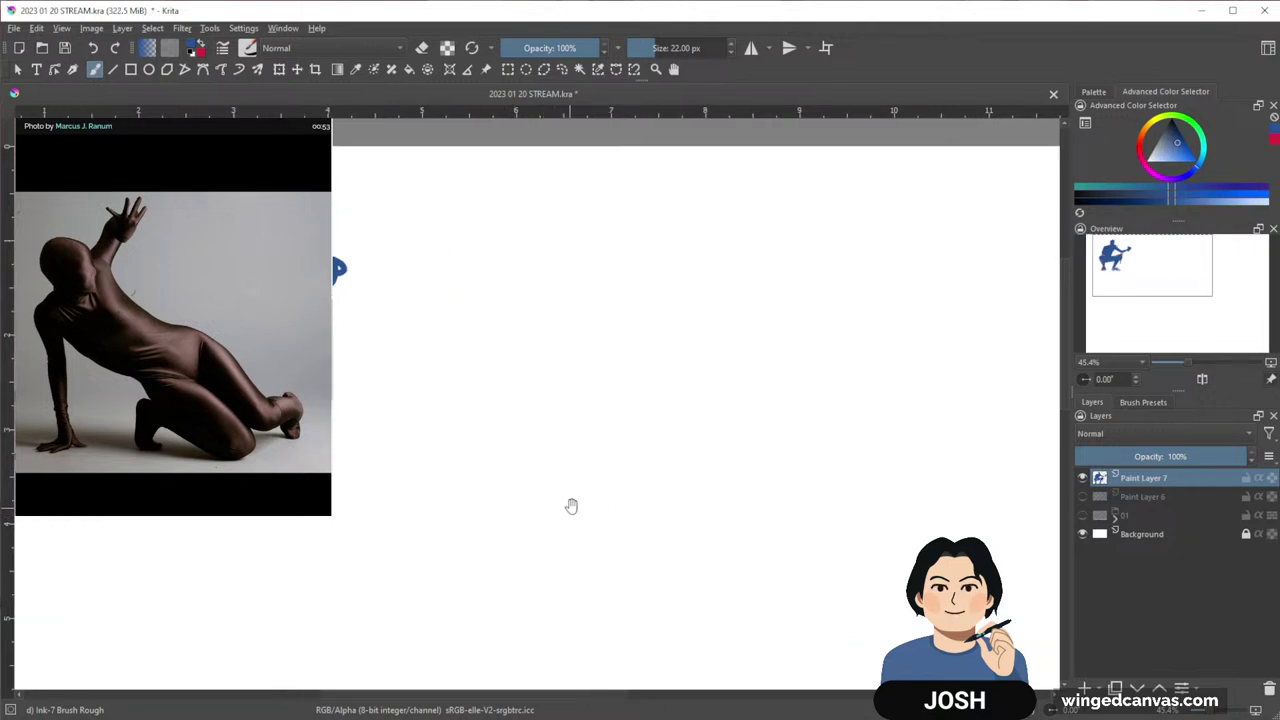
drag(649, 489, 634, 486)
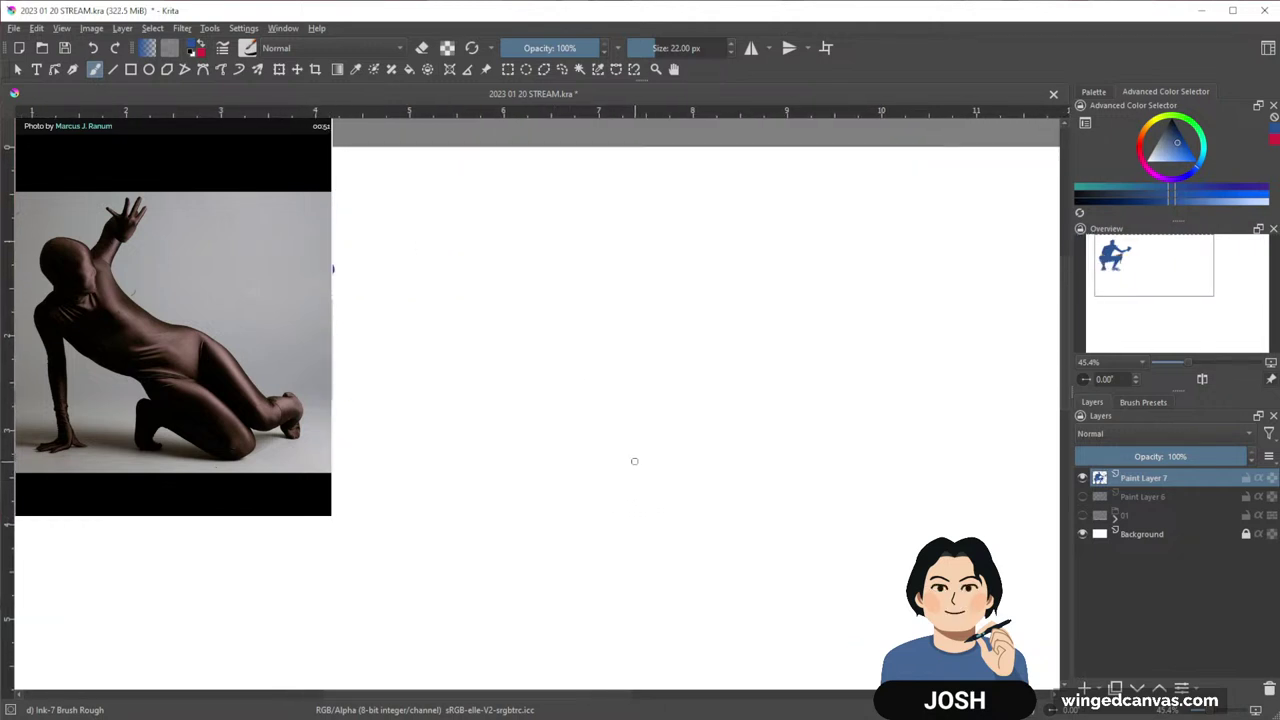
drag(543, 386, 784, 358)
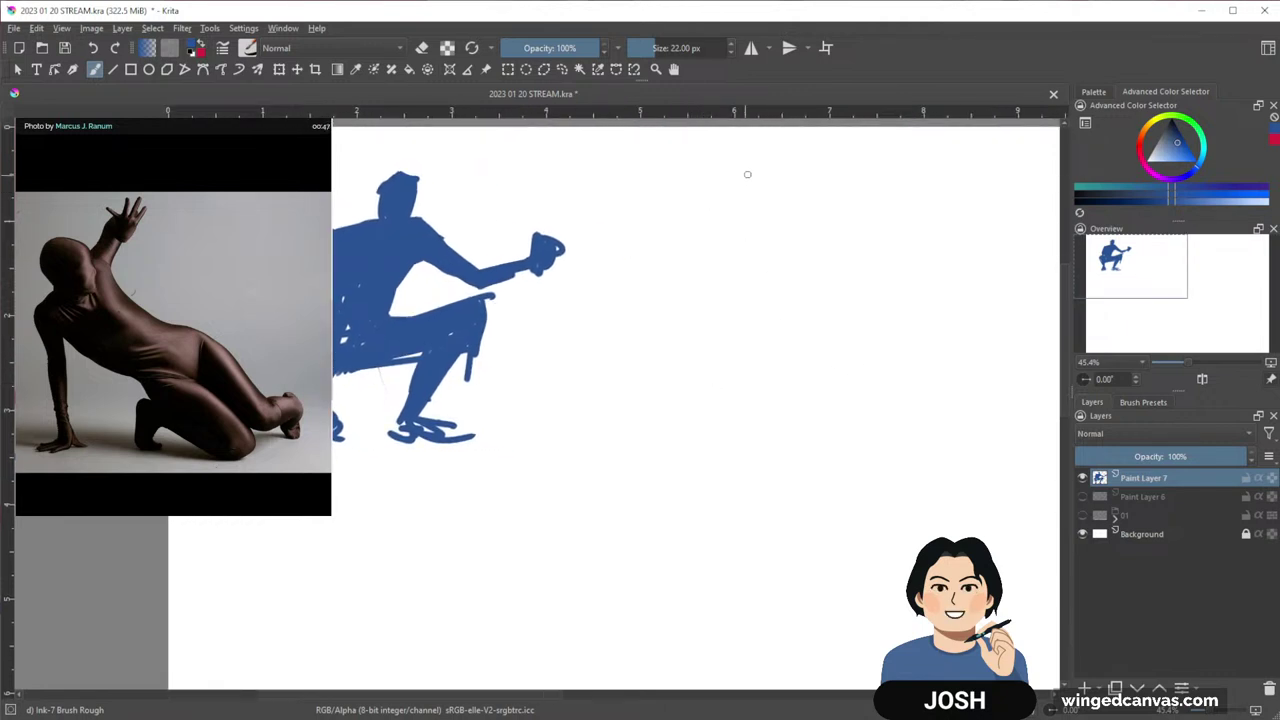
mouse_move(657, 170)
mouse_down()
mouse_move(680, 286)
mouse_move(766, 378)
mouse_up()
drag(659, 220, 938, 495)
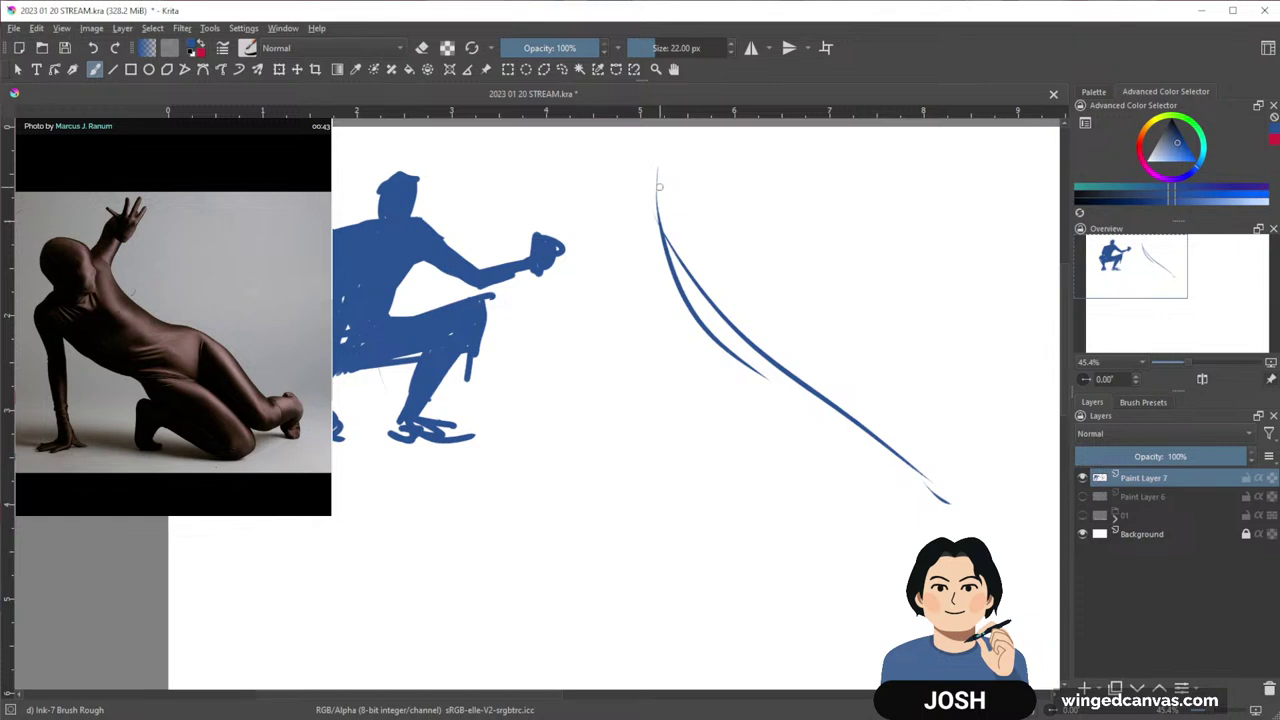
mouse_move(664, 195)
mouse_down()
mouse_move(660, 234)
mouse_move(672, 196)
mouse_move(660, 226)
mouse_move(654, 203)
mouse_up()
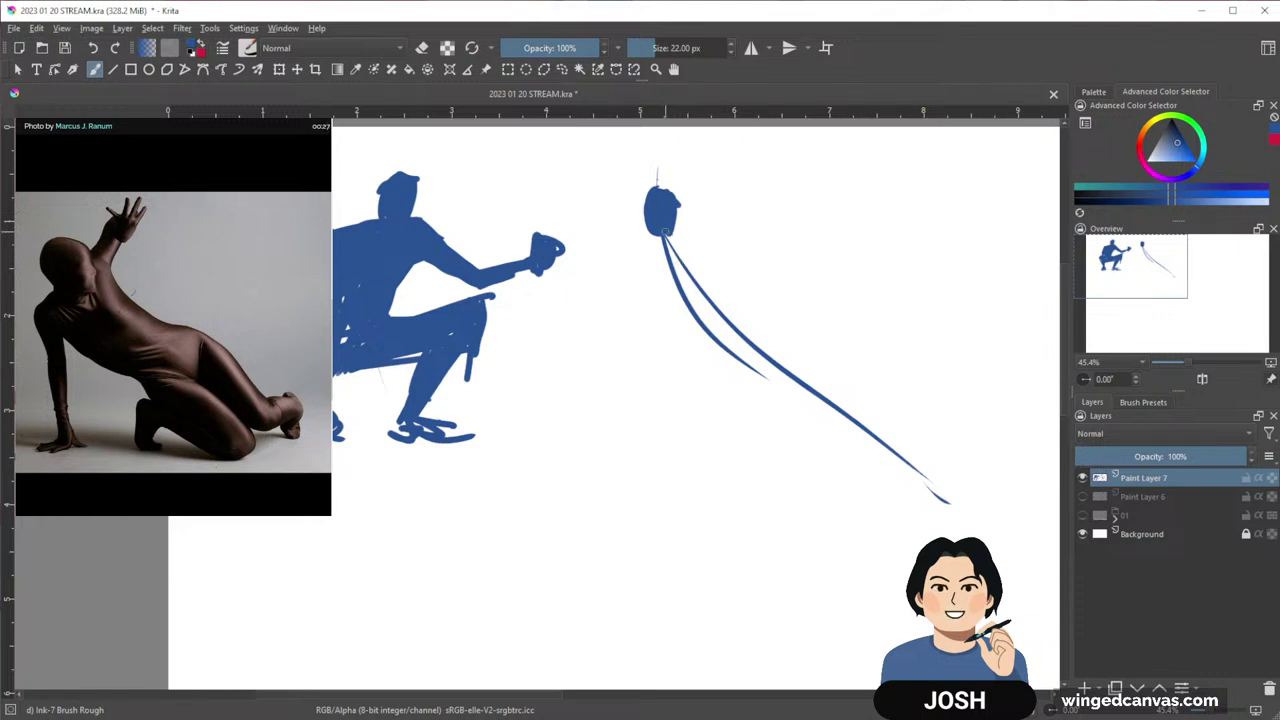
Paint the bodysuit figure's raised and supporting arms, and extend the torso along the line of action into the folded legs
mouse_move(660, 236)
mouse_down()
mouse_move(639, 265)
mouse_move(621, 253)
mouse_move(656, 269)
mouse_move(667, 244)
mouse_move(627, 403)
mouse_move(636, 328)
mouse_move(634, 370)
mouse_move(730, 187)
mouse_up()
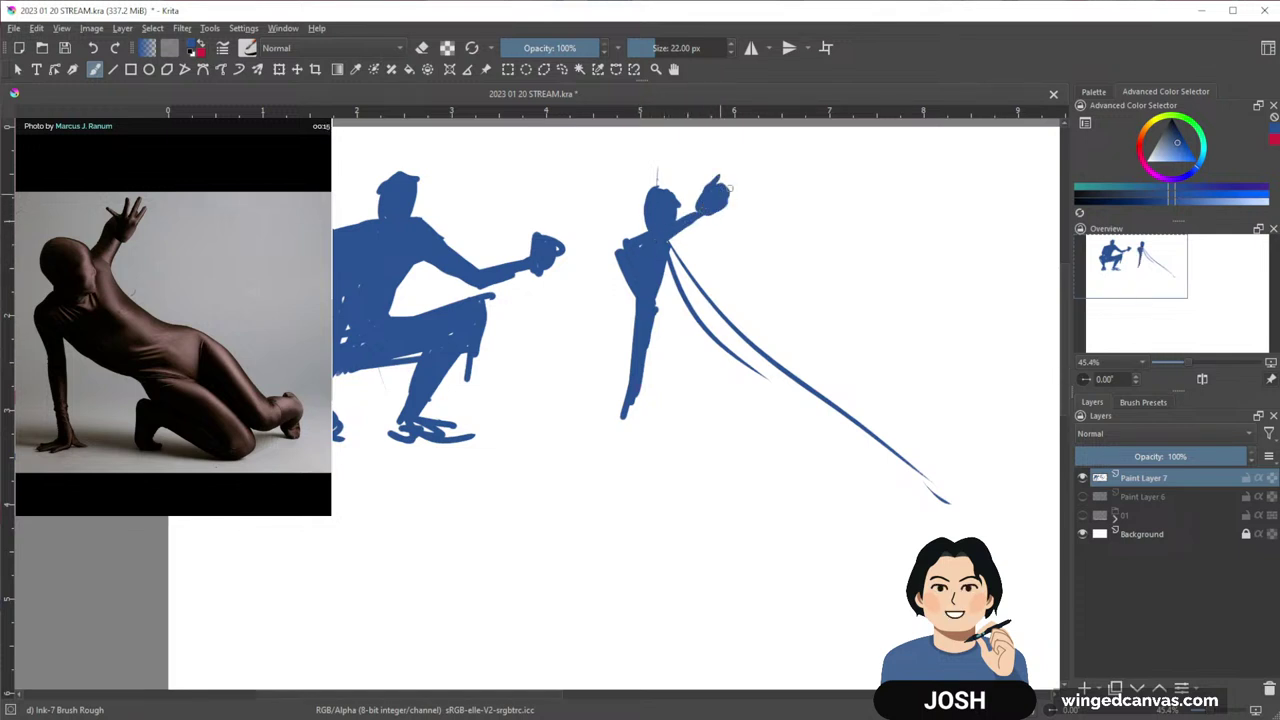
mouse_move(788, 332)
mouse_down()
mouse_move(749, 334)
mouse_move(768, 308)
mouse_up()
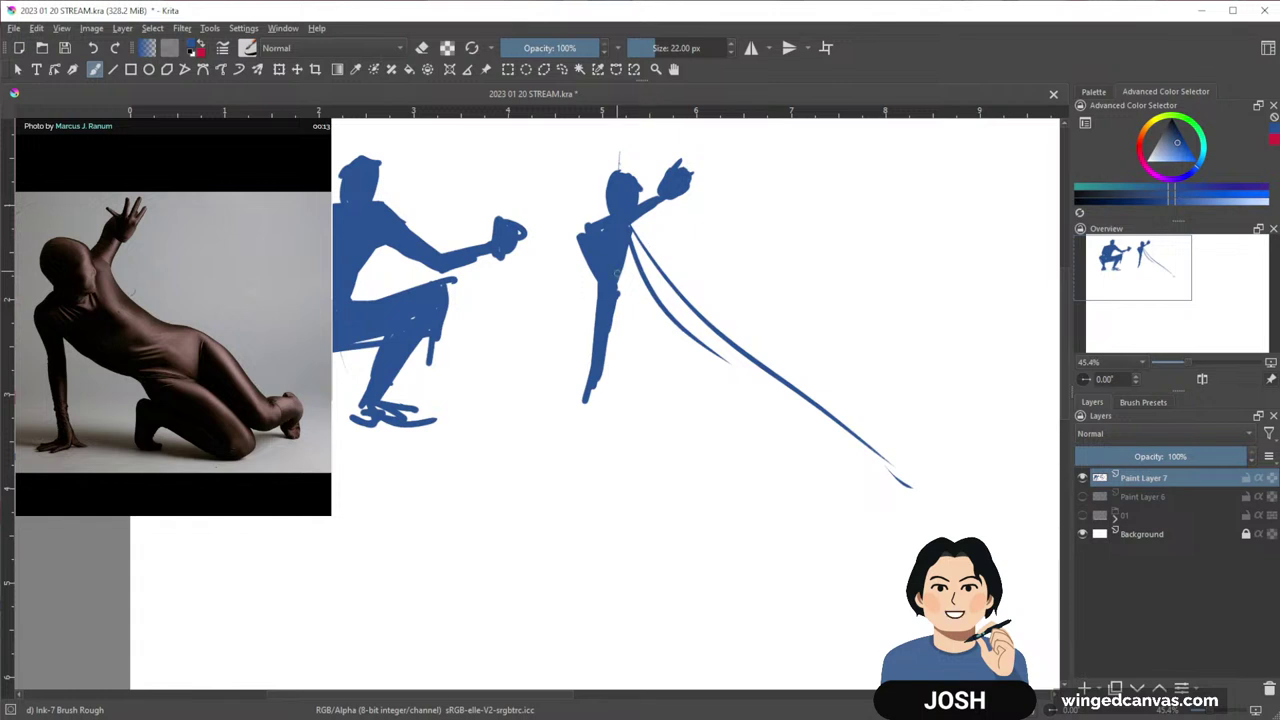
mouse_move(618, 273)
mouse_down()
mouse_move(686, 322)
mouse_move(640, 272)
mouse_move(695, 308)
mouse_move(687, 262)
mouse_move(650, 218)
mouse_move(662, 210)
mouse_move(716, 302)
mouse_move(828, 368)
mouse_move(702, 310)
mouse_move(700, 342)
mouse_move(788, 394)
mouse_move(745, 330)
mouse_move(805, 345)
mouse_move(717, 317)
mouse_move(726, 343)
mouse_move(688, 398)
mouse_move(698, 358)
mouse_move(773, 393)
mouse_up()
mouse_move(773, 393)
mouse_down()
mouse_move(708, 375)
mouse_move(702, 356)
mouse_move(707, 370)
mouse_move(824, 381)
mouse_up()
Beside the bodysuit figure, draw the seated man's C-shaped line of action and paint his bowed head and upper back
drag(846, 497, 657, 506)
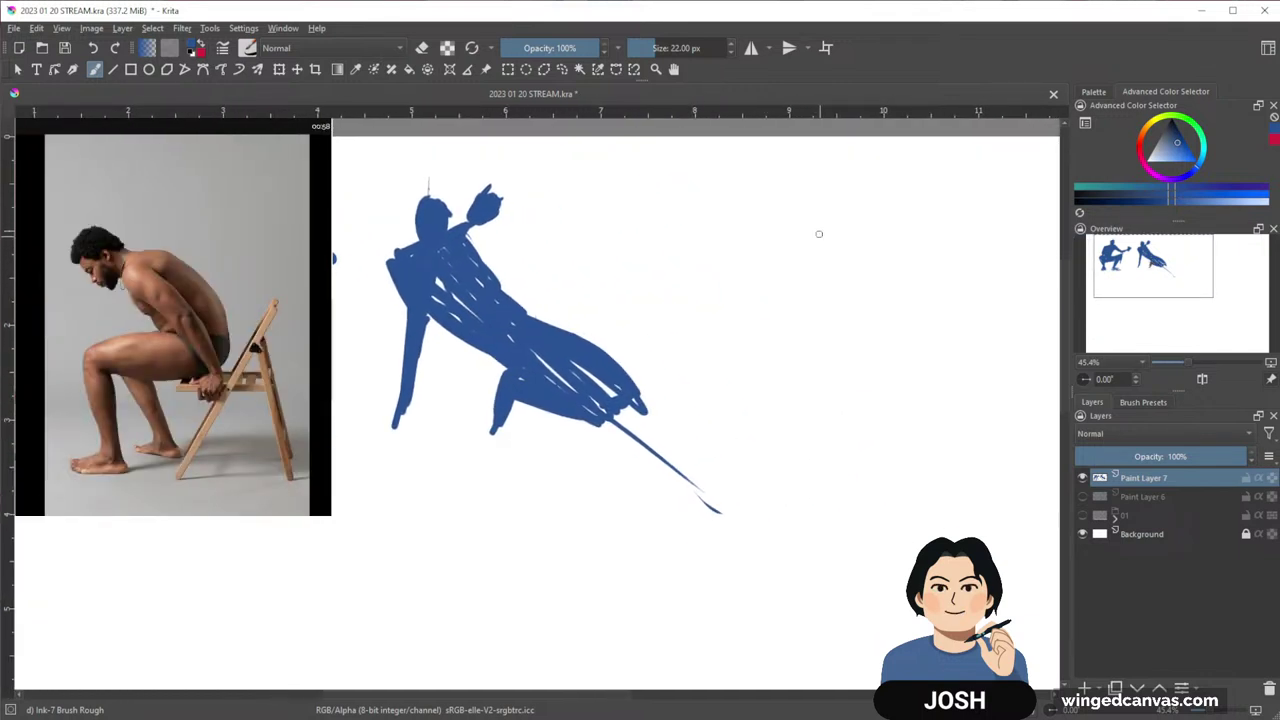
mouse_move(790, 184)
mouse_down()
mouse_move(834, 186)
mouse_move(930, 295)
mouse_up()
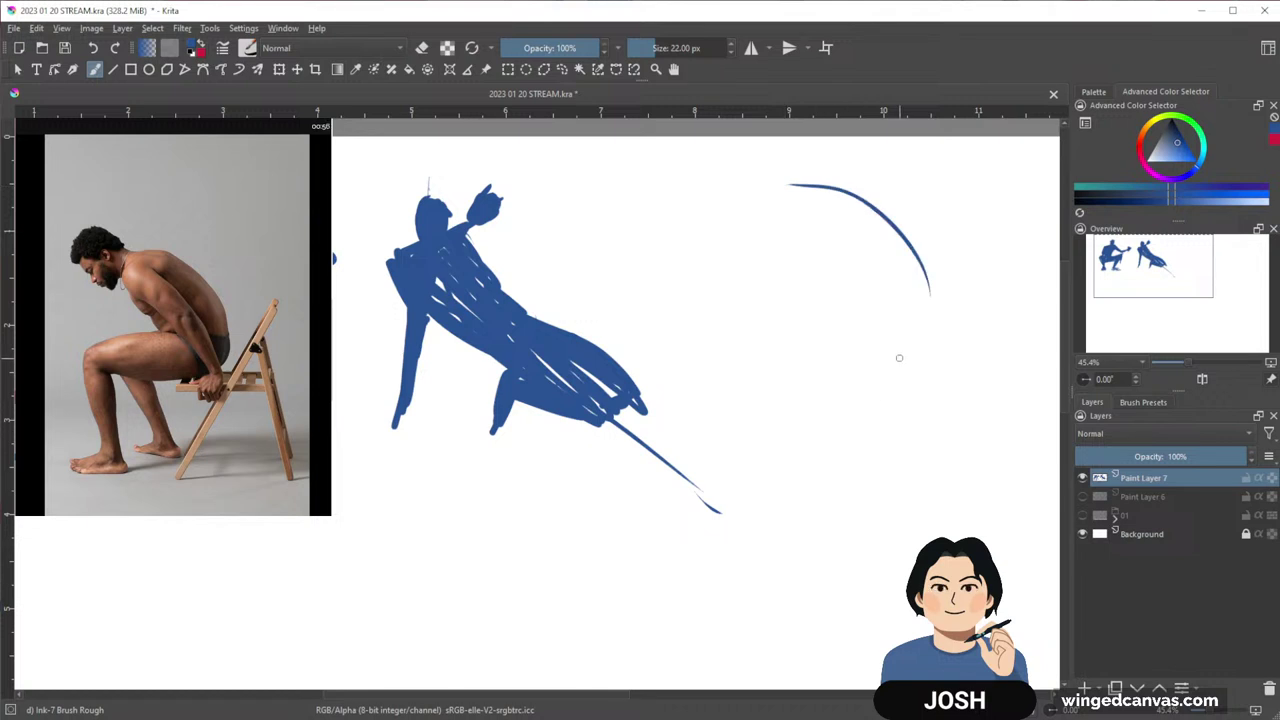
drag(776, 184, 832, 386)
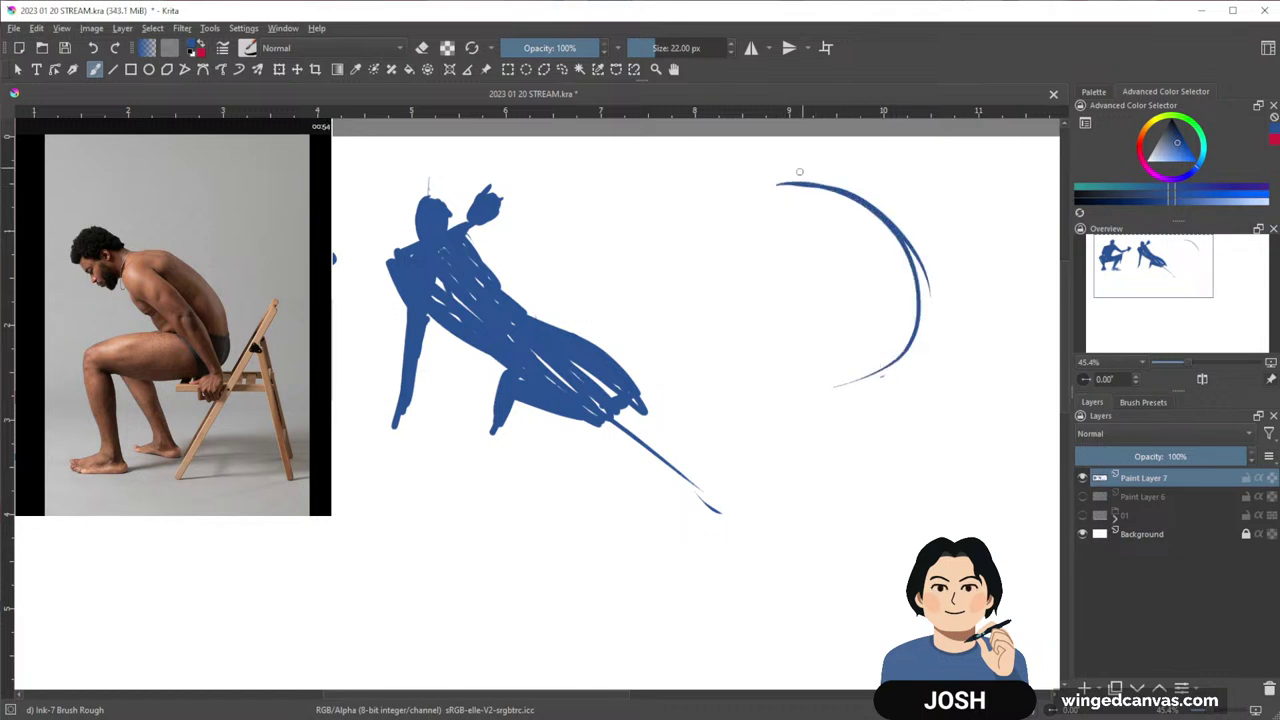
mouse_move(780, 172)
mouse_down()
mouse_move(758, 210)
mouse_move(775, 222)
mouse_move(800, 196)
mouse_move(786, 168)
mouse_move(762, 205)
mouse_move(778, 178)
mouse_move(746, 186)
mouse_move(836, 188)
mouse_move(820, 239)
mouse_move(811, 232)
mouse_move(846, 240)
mouse_move(840, 200)
mouse_move(890, 238)
mouse_move(810, 200)
mouse_up()
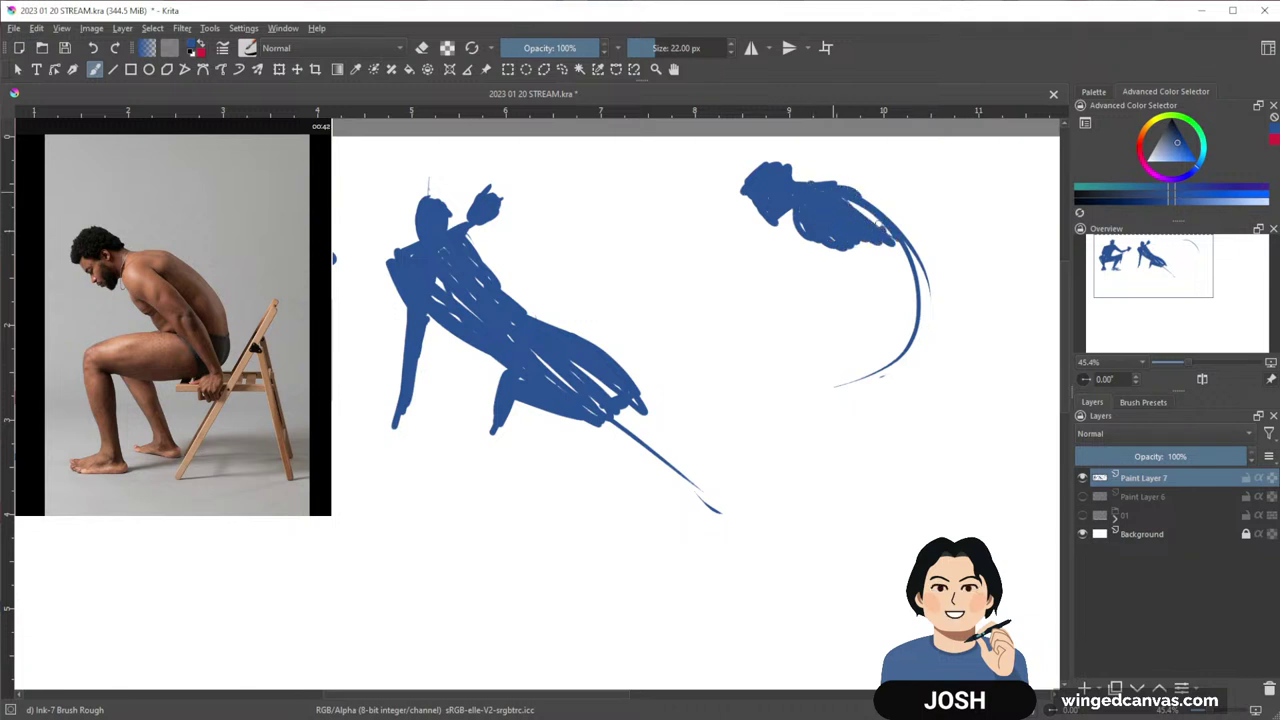
Fill the seated man's rounded torso down to the hips and paint his horizontal thigh and lower leg
mouse_move(878, 226)
mouse_down()
mouse_move(898, 322)
mouse_move(870, 266)
mouse_move(828, 250)
mouse_move(898, 293)
mouse_move(914, 288)
mouse_move(869, 253)
mouse_move(910, 262)
mouse_move(887, 238)
mouse_up()
mouse_move(866, 290)
mouse_down()
mouse_move(772, 300)
mouse_move(770, 322)
mouse_move(912, 318)
mouse_move(782, 326)
mouse_move(762, 302)
mouse_move(882, 322)
mouse_move(910, 296)
mouse_move(887, 288)
mouse_up()
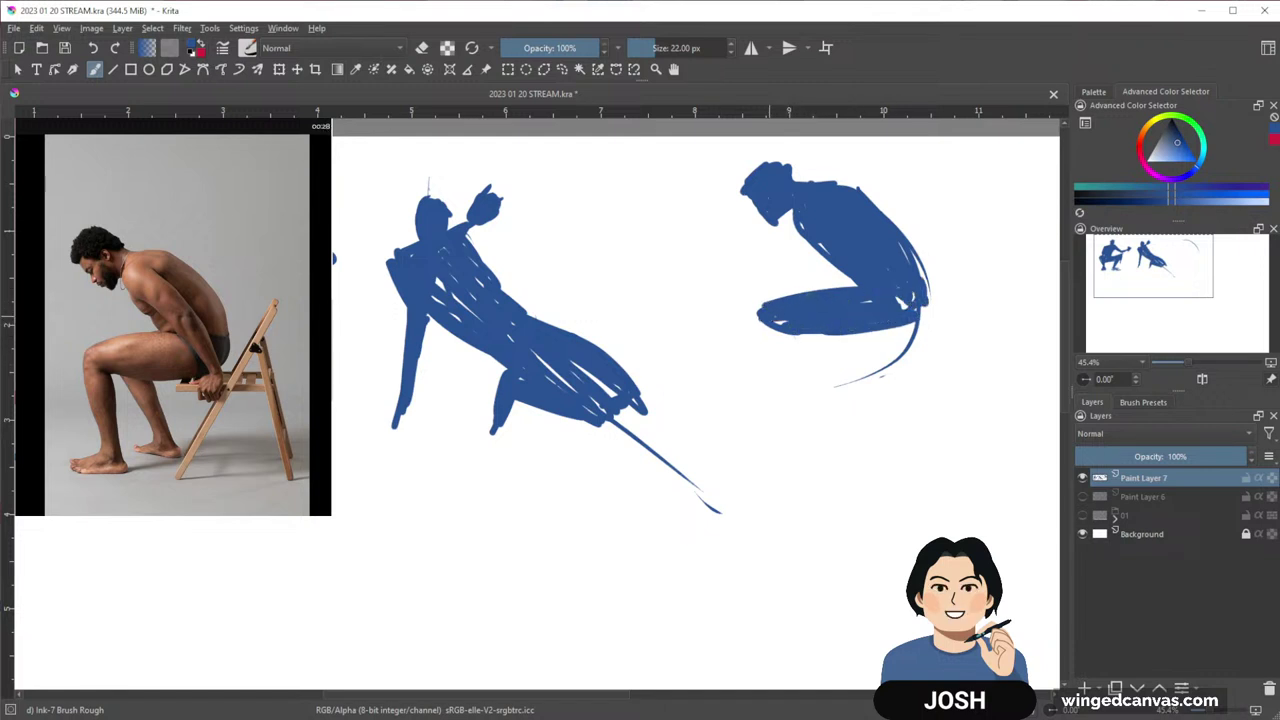
drag(776, 322, 790, 354)
mouse_move(760, 314)
mouse_down()
mouse_move(800, 440)
mouse_move(790, 340)
mouse_move(795, 356)
mouse_move(796, 380)
mouse_move(776, 328)
mouse_up()
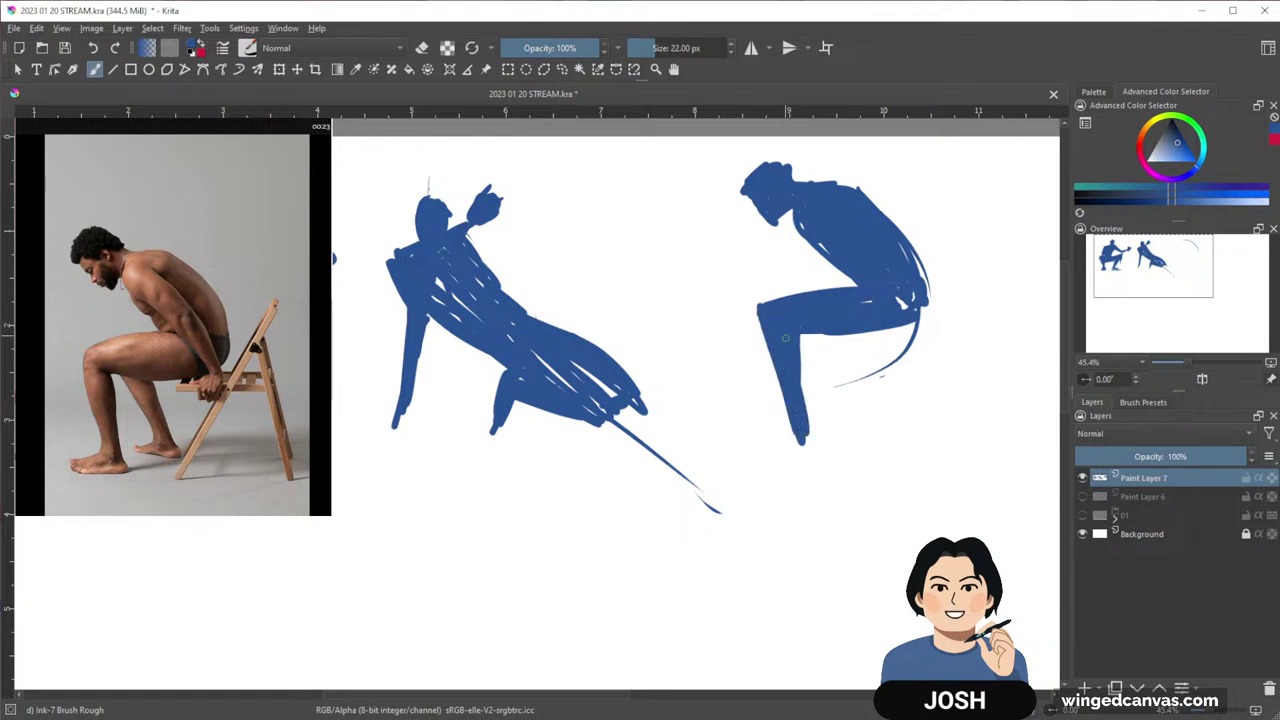
Paint the seated man's front foot, far lower leg with its foot, and the hand gripping beneath his hips
mouse_move(801, 446)
mouse_down()
mouse_move(752, 462)
mouse_move(795, 453)
mouse_up()
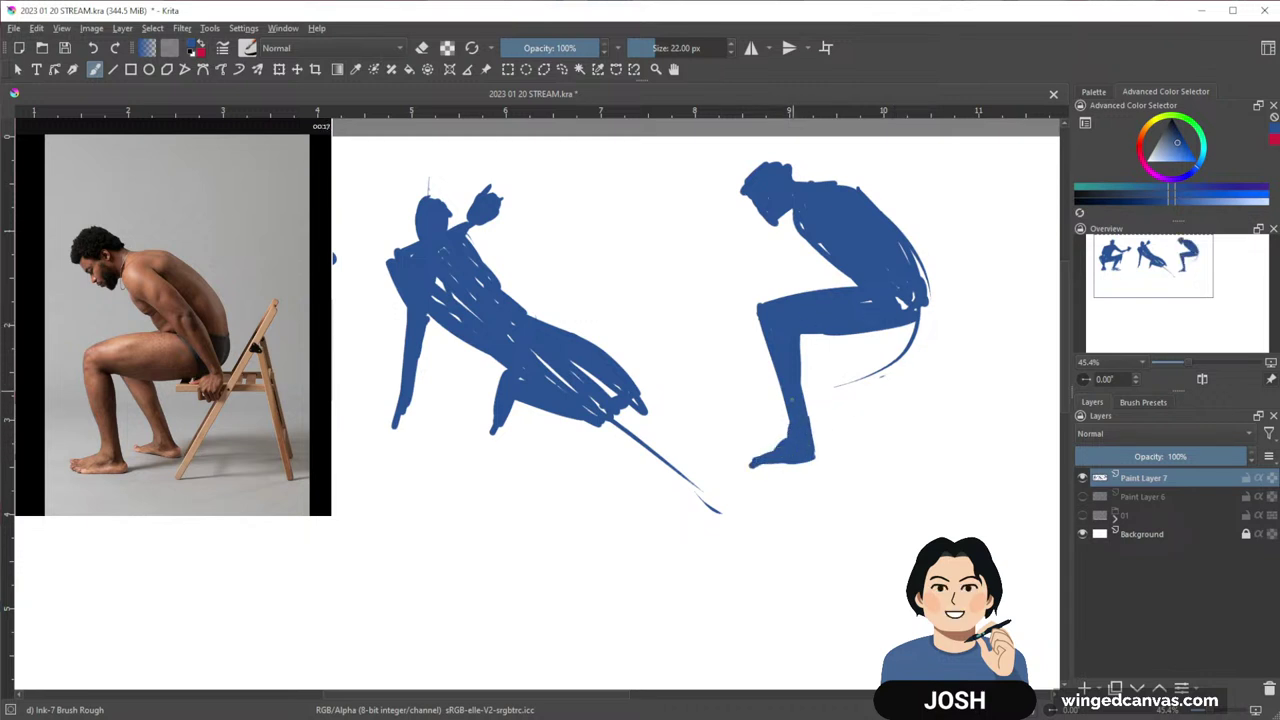
mouse_move(810, 336)
mouse_down()
mouse_move(826, 368)
mouse_move(832, 340)
mouse_move(838, 352)
mouse_move(808, 330)
mouse_move(828, 361)
mouse_up()
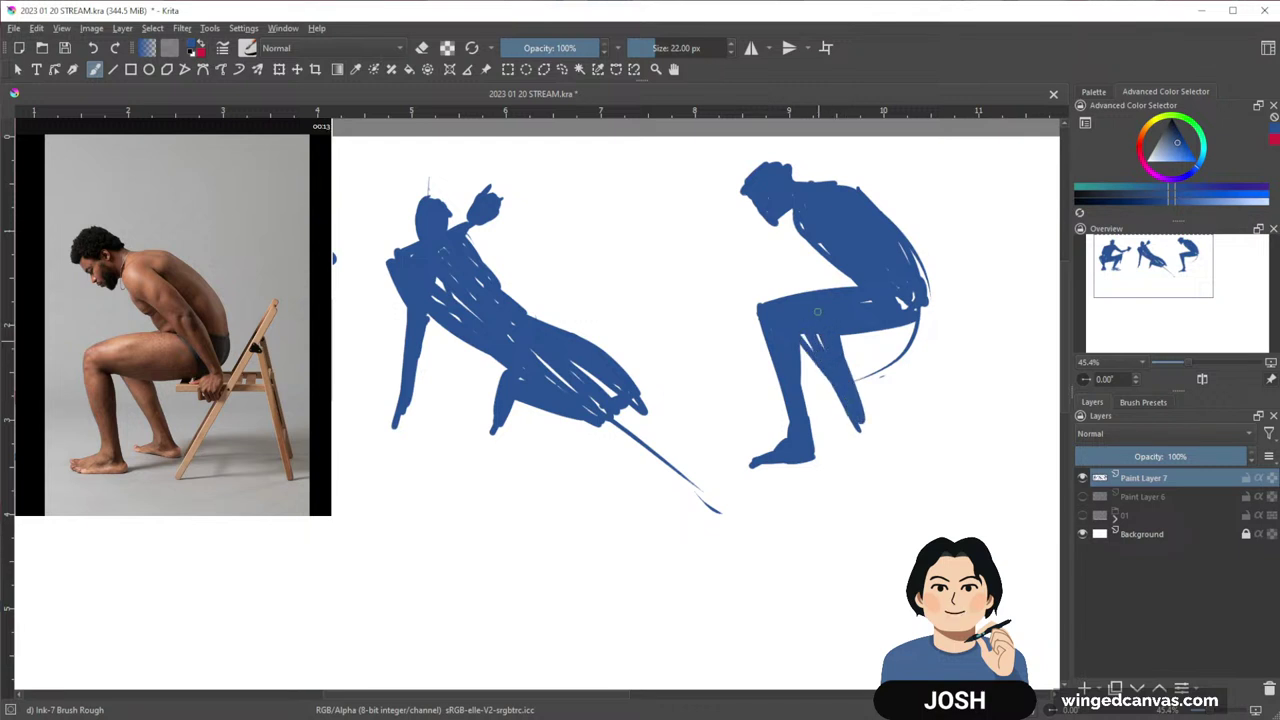
drag(860, 428, 840, 421)
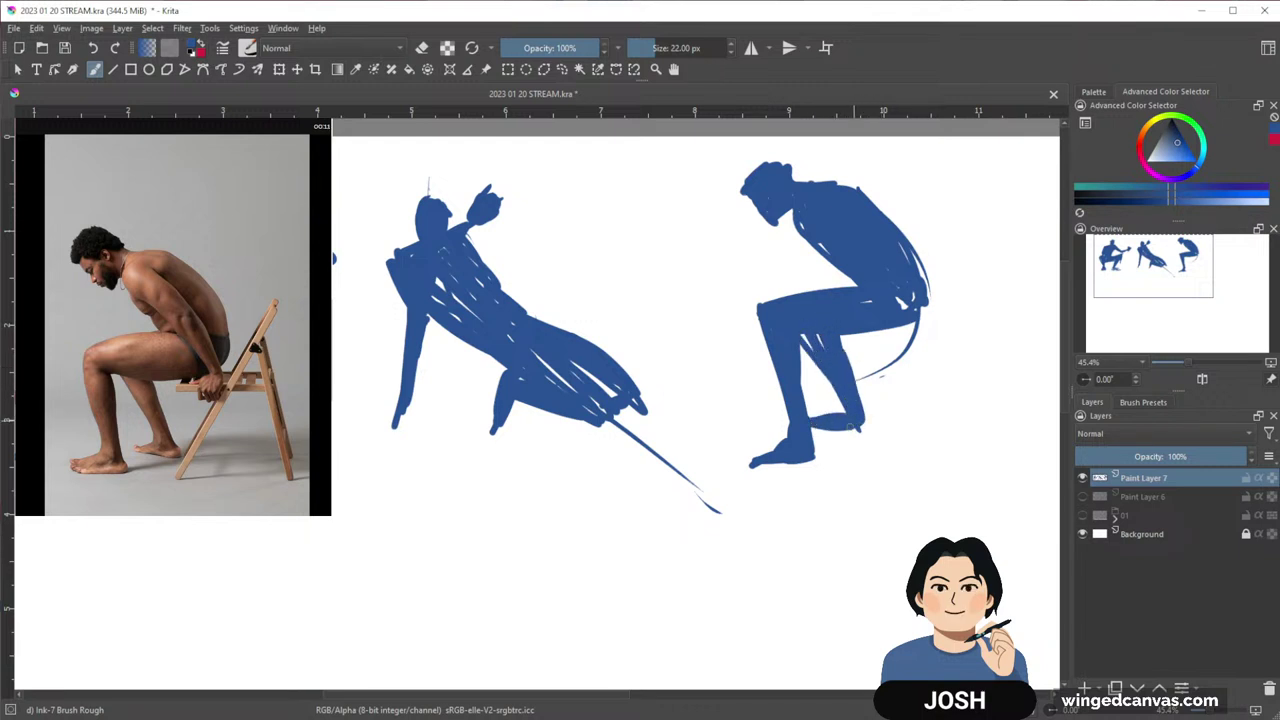
drag(909, 397, 911, 396)
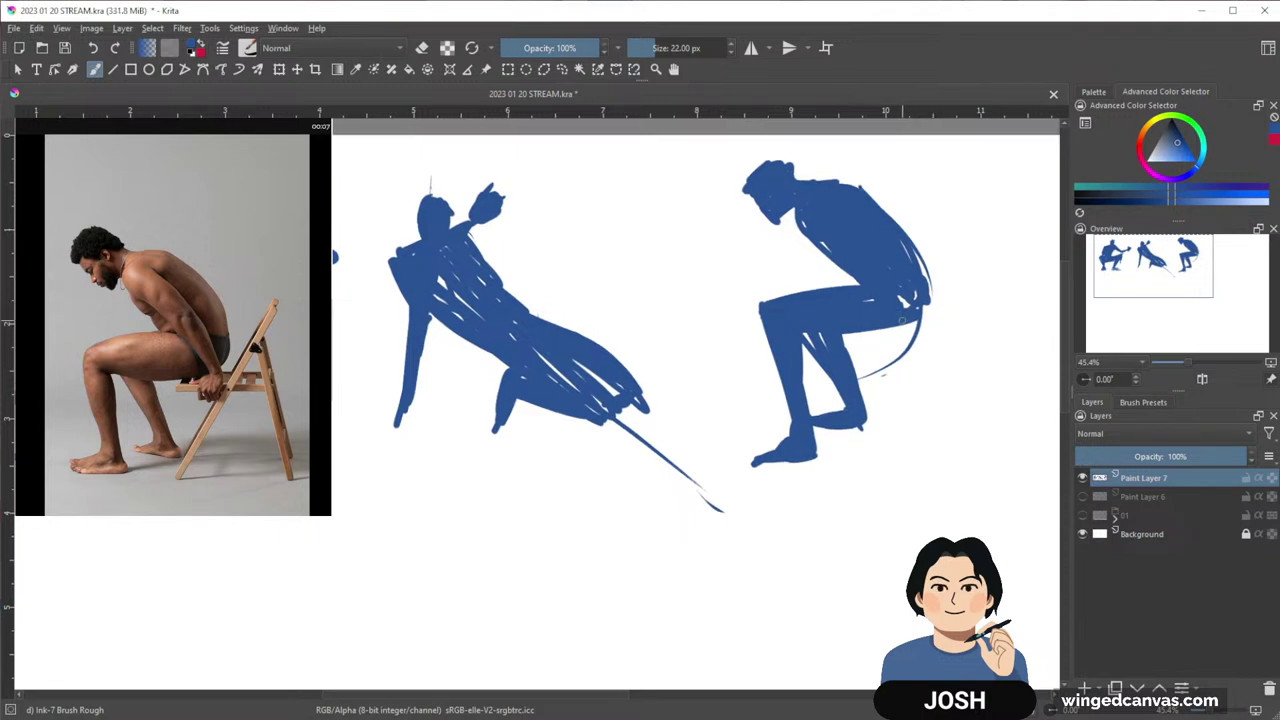
drag(846, 389, 832, 336)
mouse_move(903, 318)
mouse_down()
mouse_move(890, 338)
mouse_move(900, 322)
mouse_up()
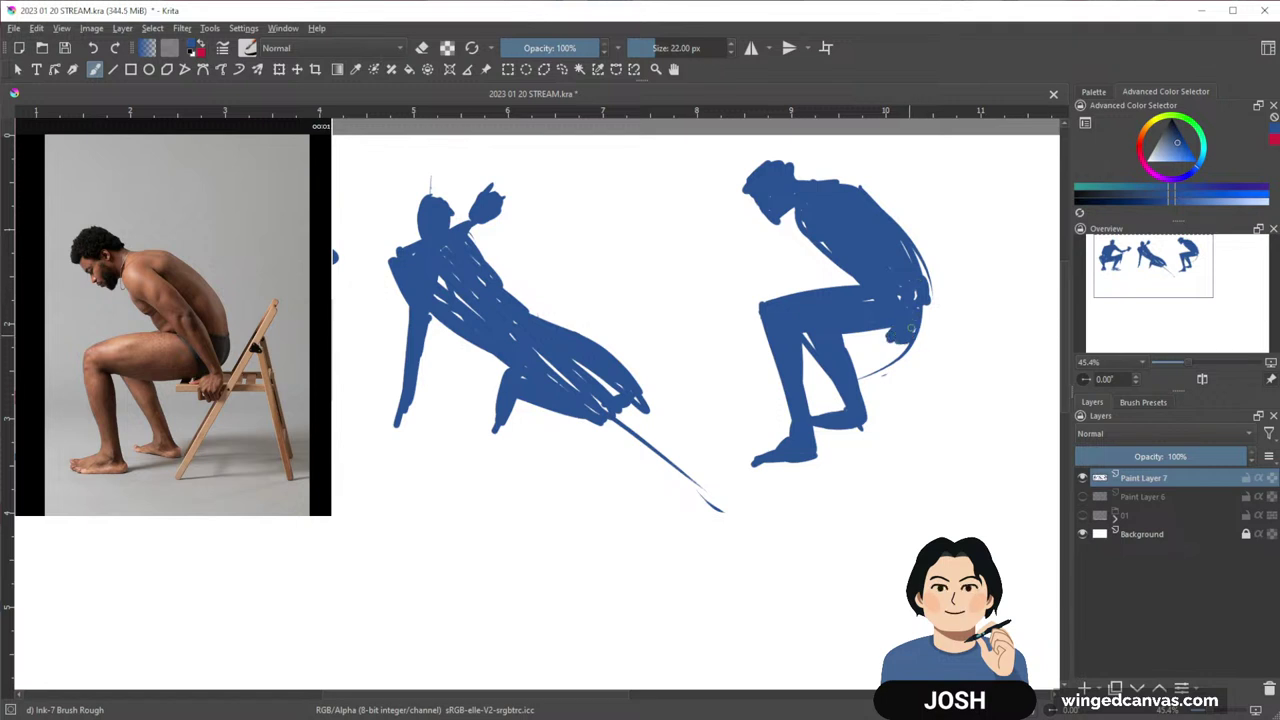
Beside the seated man, draw the standing man's long curved line of action and block in his head and chest
drag(877, 503, 663, 539)
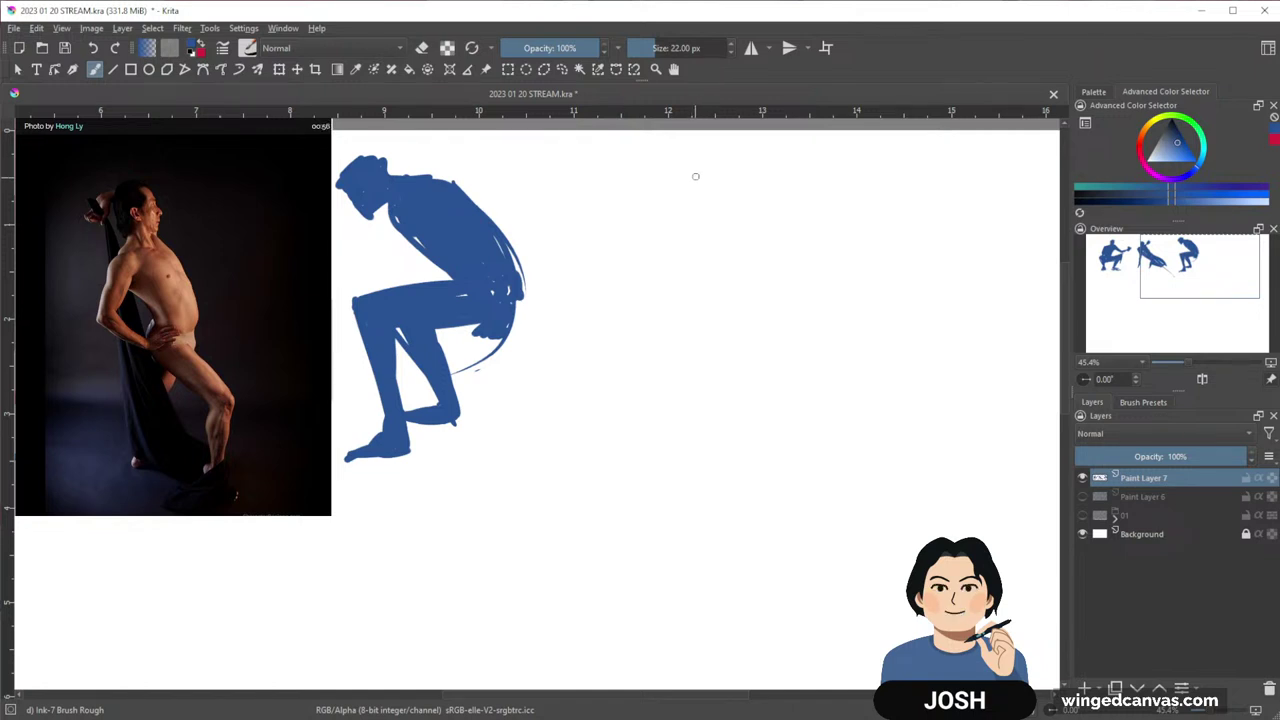
drag(672, 160, 608, 528)
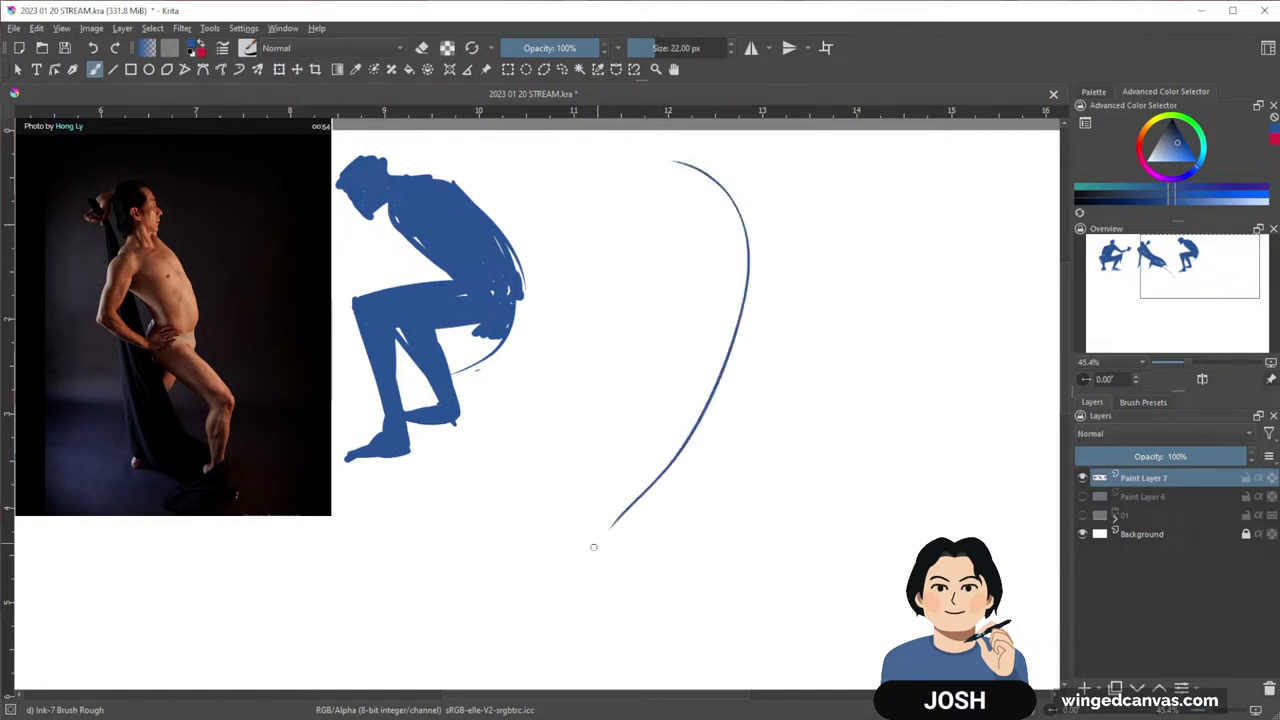
mouse_move(701, 165)
mouse_down()
mouse_move(690, 160)
mouse_move(712, 176)
mouse_move(696, 153)
mouse_move(708, 157)
mouse_up()
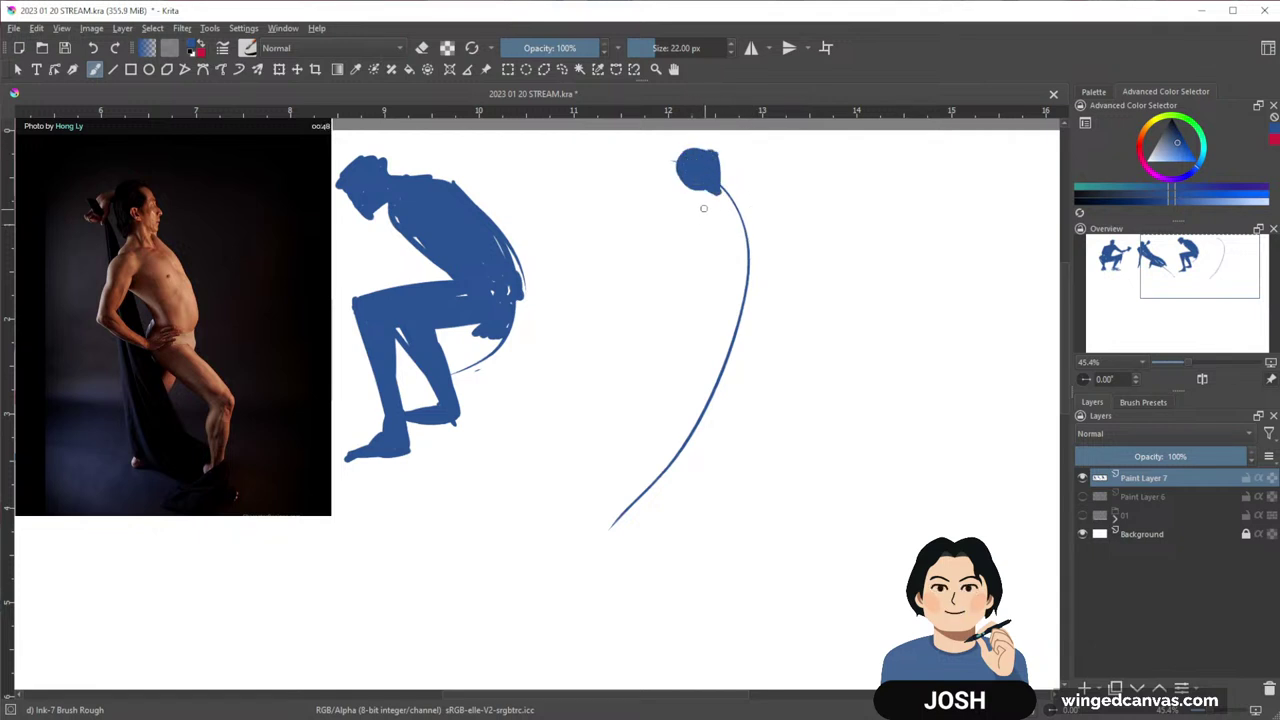
mouse_move(716, 210)
mouse_down()
mouse_move(668, 247)
mouse_move(768, 254)
mouse_up()
mouse_move(695, 238)
mouse_down()
mouse_move(744, 268)
mouse_move(705, 243)
mouse_move(752, 263)
mouse_move(738, 233)
mouse_move(749, 217)
mouse_move(761, 241)
mouse_move(742, 273)
mouse_move(742, 251)
mouse_move(728, 265)
mouse_move(734, 305)
mouse_move(762, 263)
mouse_up()
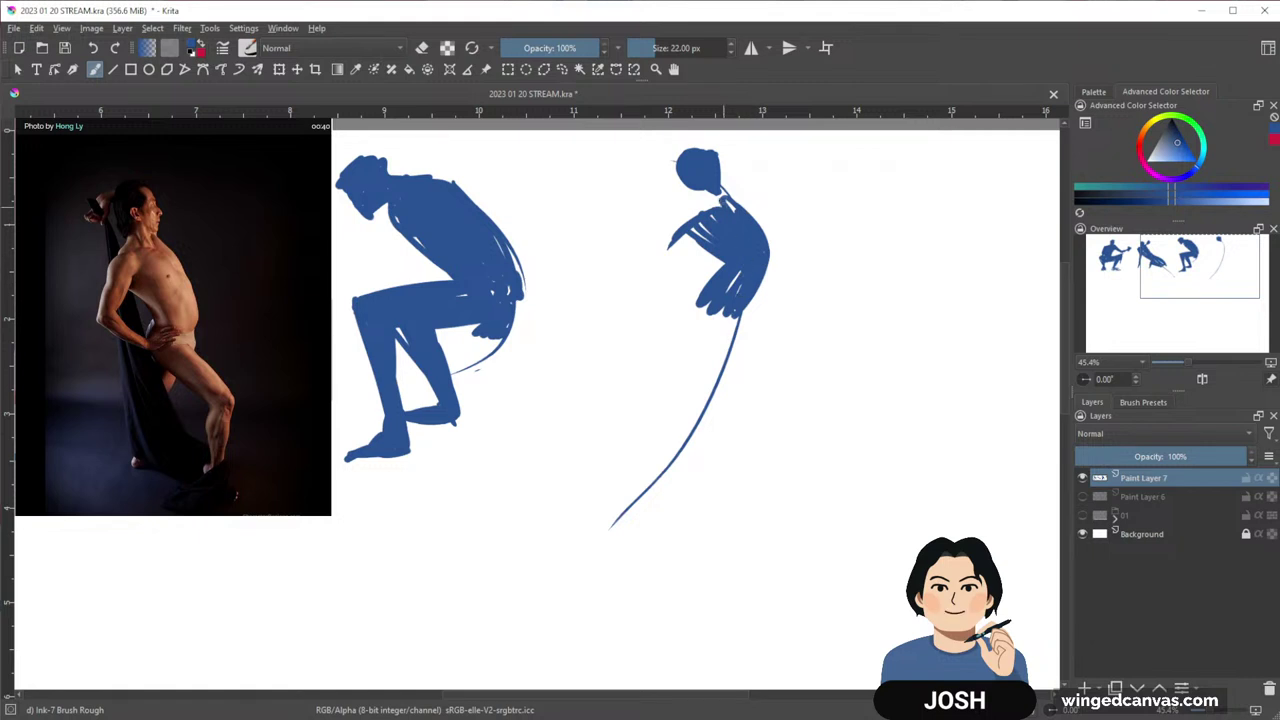
Paint the standing man's neck and hand-on-hip arm, and extend the hips into the bent front leg
mouse_move(711, 212)
mouse_down()
mouse_move(671, 232)
mouse_move(668, 242)
mouse_move(687, 233)
mouse_move(643, 292)
mouse_up()
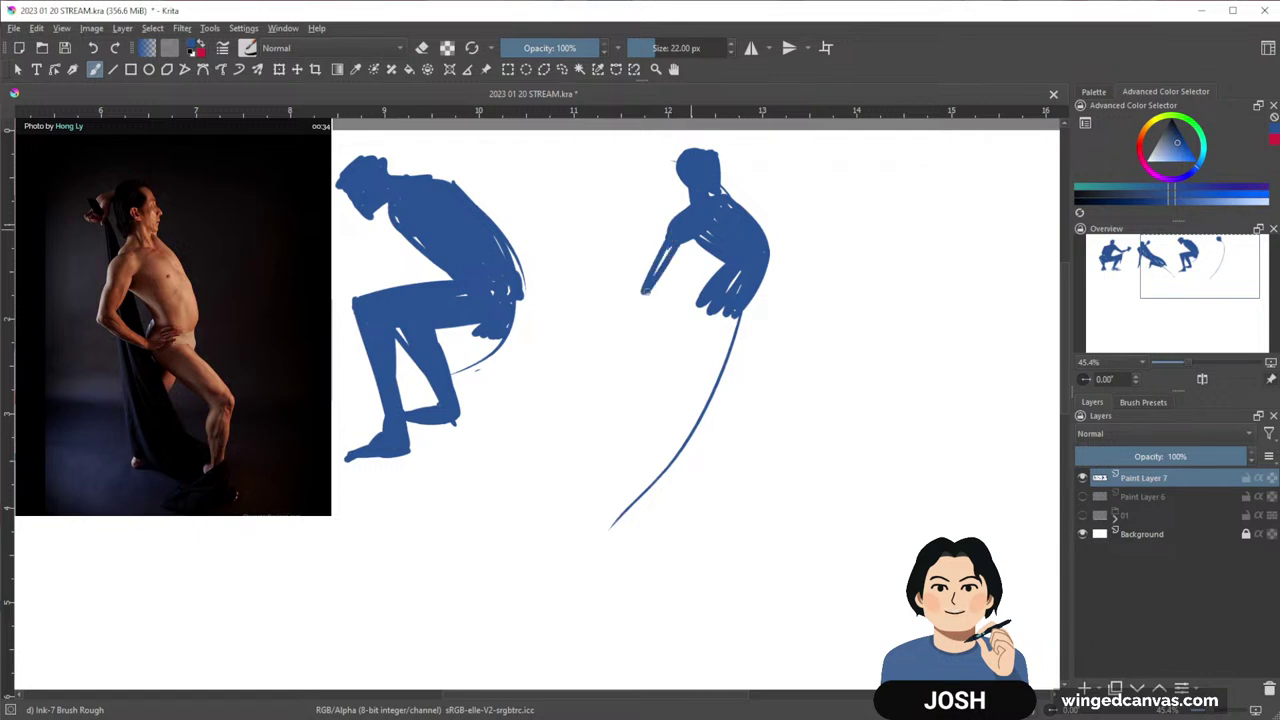
mouse_move(694, 240)
mouse_down()
mouse_move(648, 280)
mouse_move(706, 334)
mouse_up()
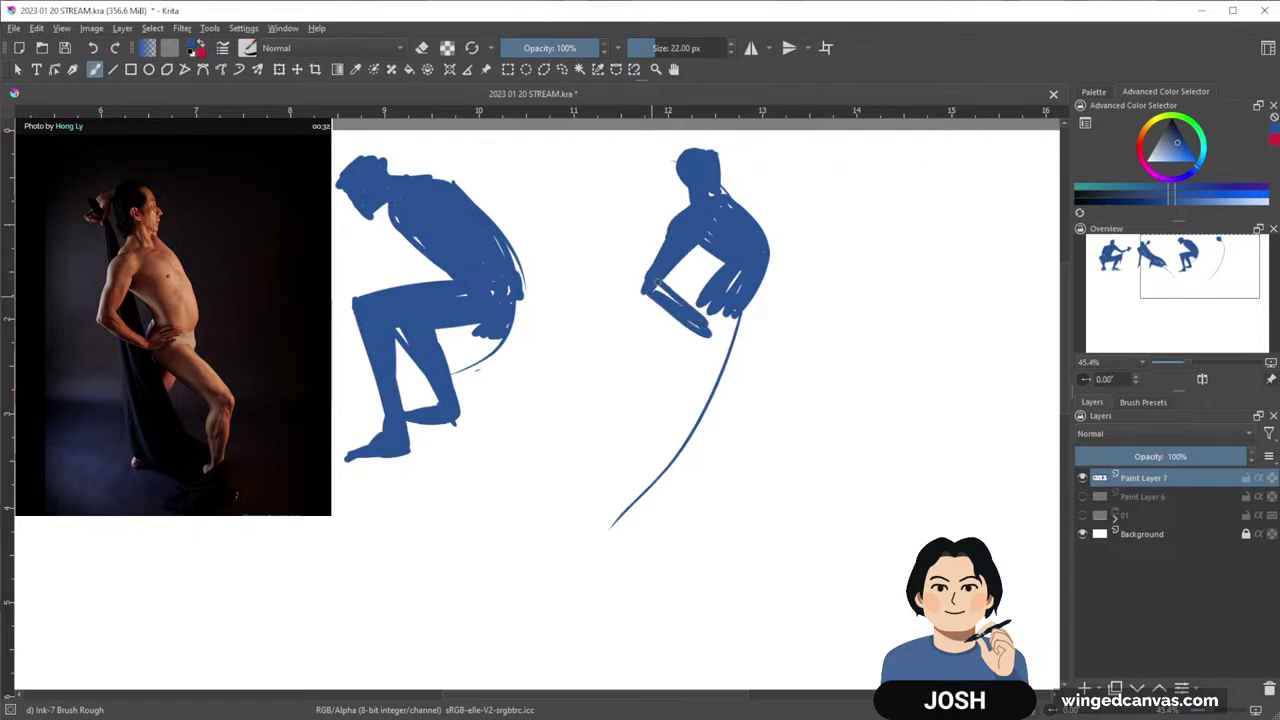
mouse_move(656, 280)
mouse_down()
mouse_move(700, 326)
mouse_move(682, 292)
mouse_move(732, 334)
mouse_move(755, 388)
mouse_move(715, 345)
mouse_move(768, 380)
mouse_move(726, 472)
mouse_up()
mouse_move(760, 392)
mouse_down()
mouse_move(716, 508)
mouse_move(754, 394)
mouse_up()
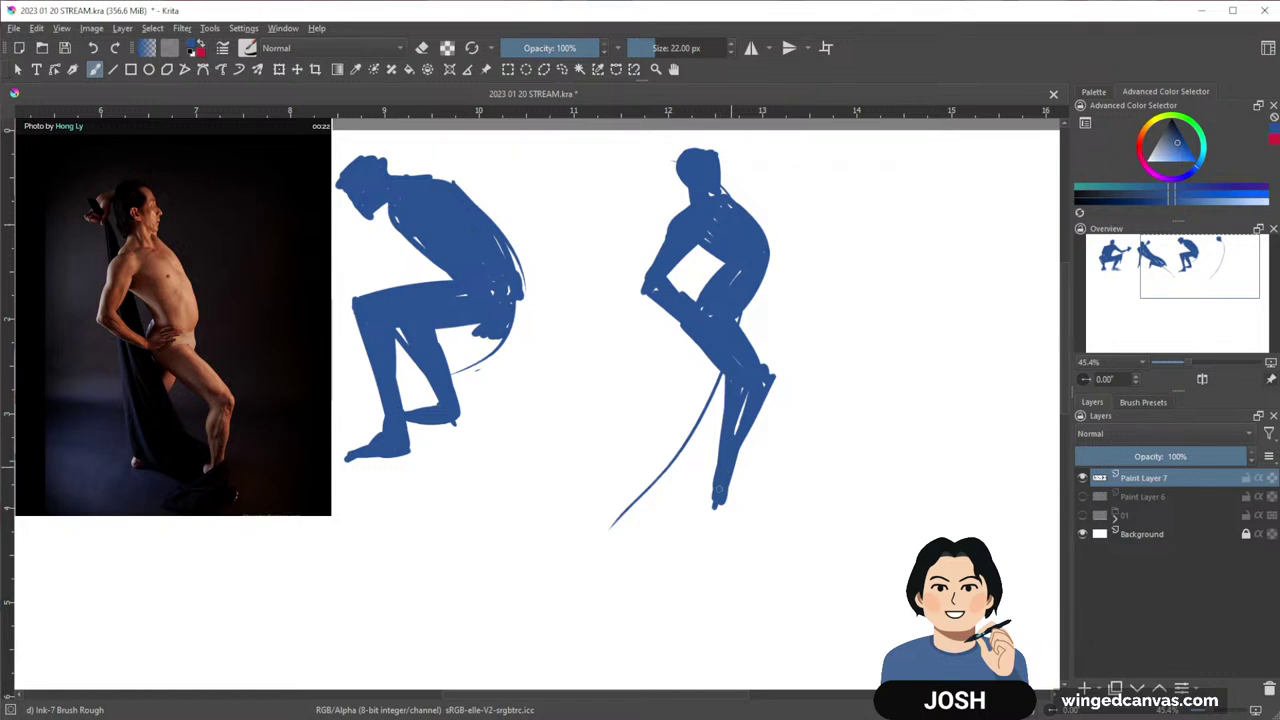
Add the standing man's front foot, refine his waist and head, and paint the extended back leg with its foot
drag(706, 505, 742, 522)
drag(748, 316, 755, 275)
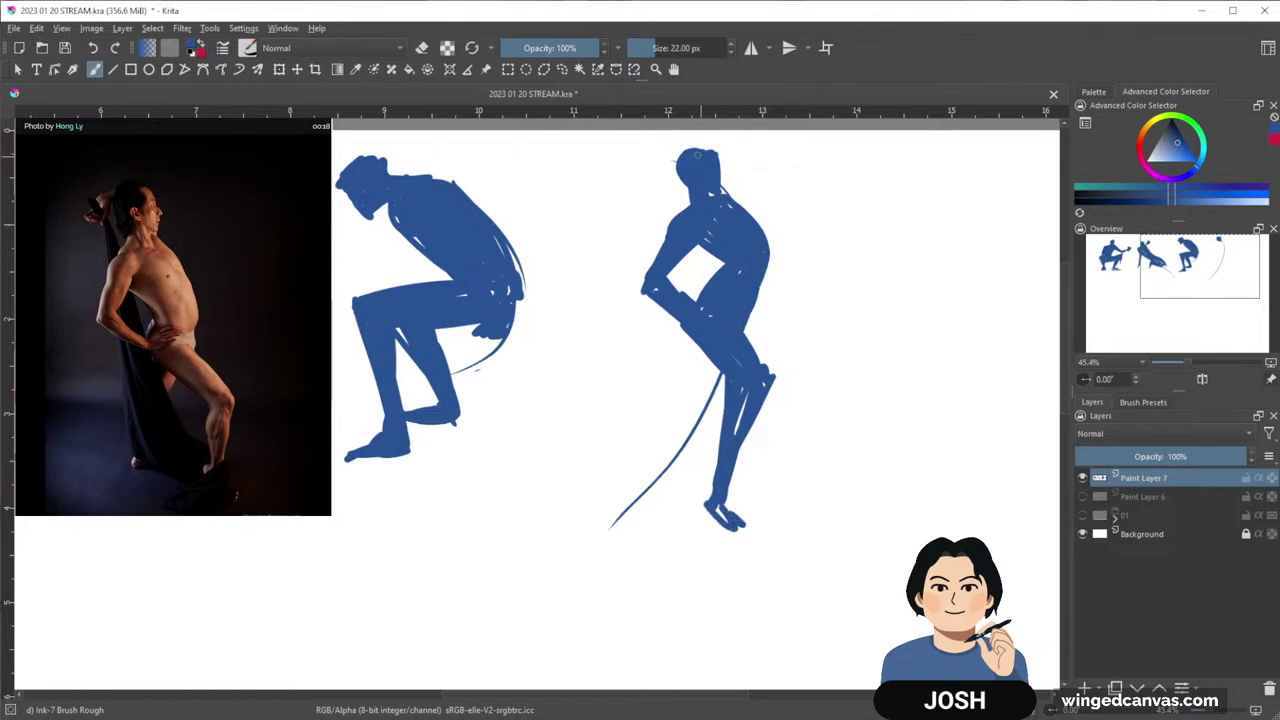
drag(697, 155, 689, 177)
mouse_move(700, 335)
mouse_down()
mouse_move(668, 407)
mouse_move(694, 324)
mouse_move(704, 357)
mouse_move(651, 408)
mouse_move(617, 475)
mouse_move(661, 415)
mouse_move(597, 500)
mouse_move(648, 506)
mouse_move(599, 520)
mouse_move(642, 500)
mouse_up()
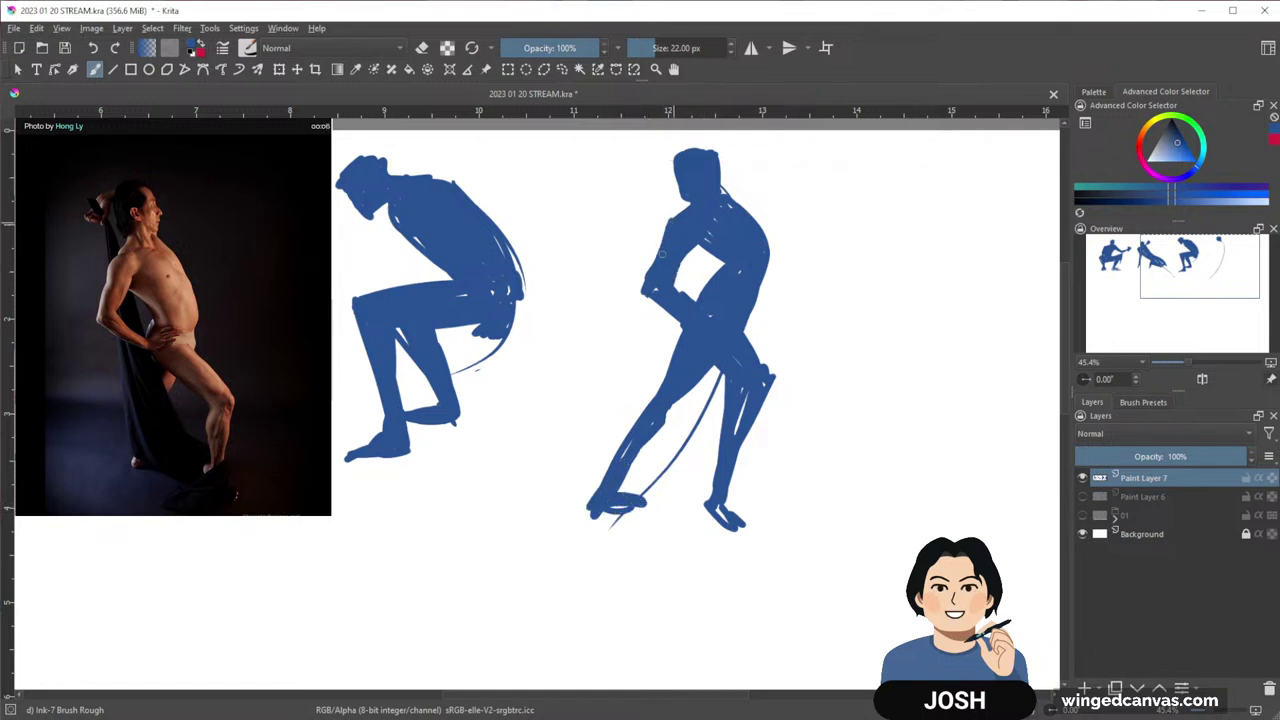
In the space beside the standing man, draw the rabbit-costumed fighter's S-shaped line of action and a diagonal line for the staff
drag(914, 280, 841, 289)
drag(830, 519, 768, 509)
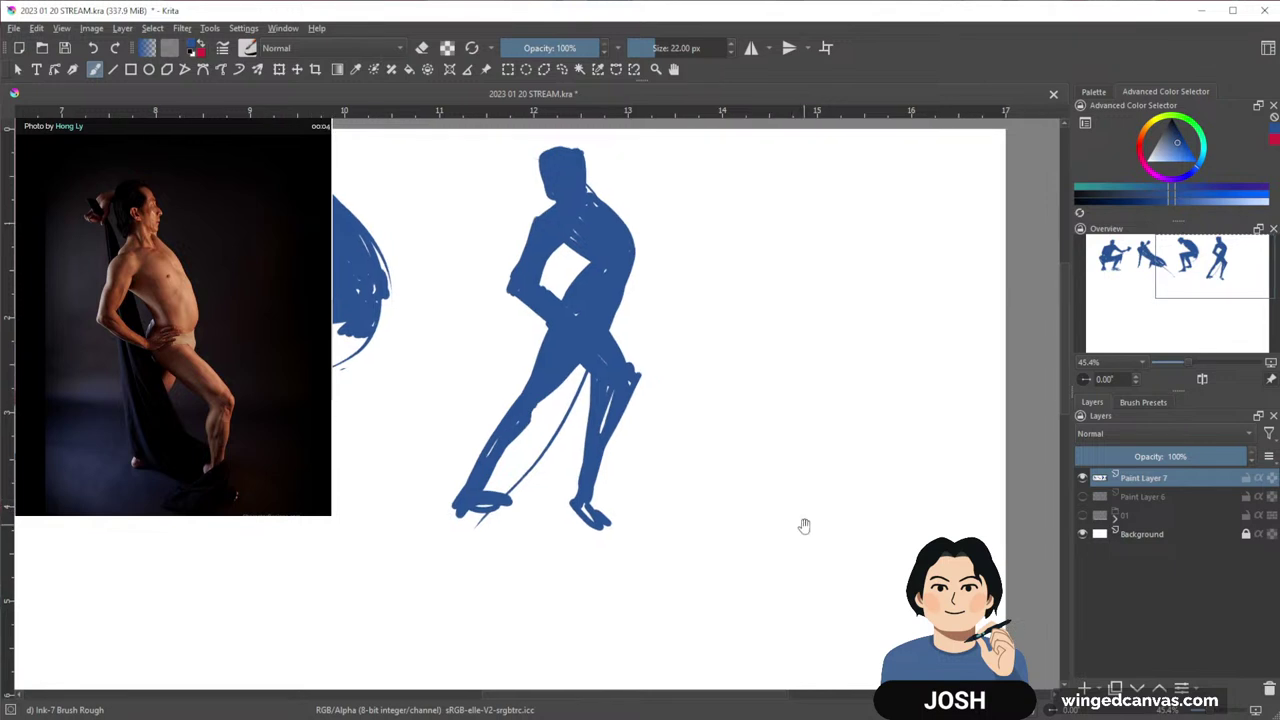
mouse_move(847, 495)
mouse_down()
mouse_move(895, 509)
mouse_move(814, 503)
mouse_move(797, 537)
mouse_move(856, 529)
mouse_move(840, 517)
mouse_up()
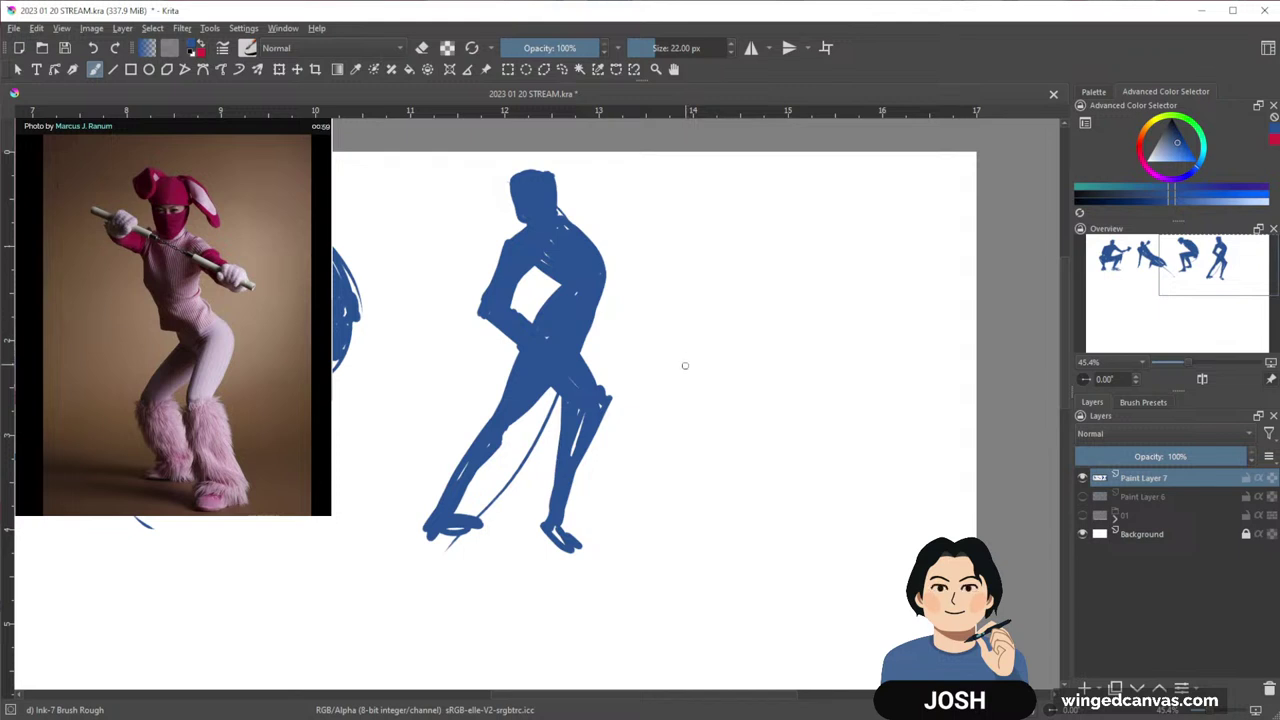
drag(769, 322, 754, 320)
drag(790, 198, 813, 270)
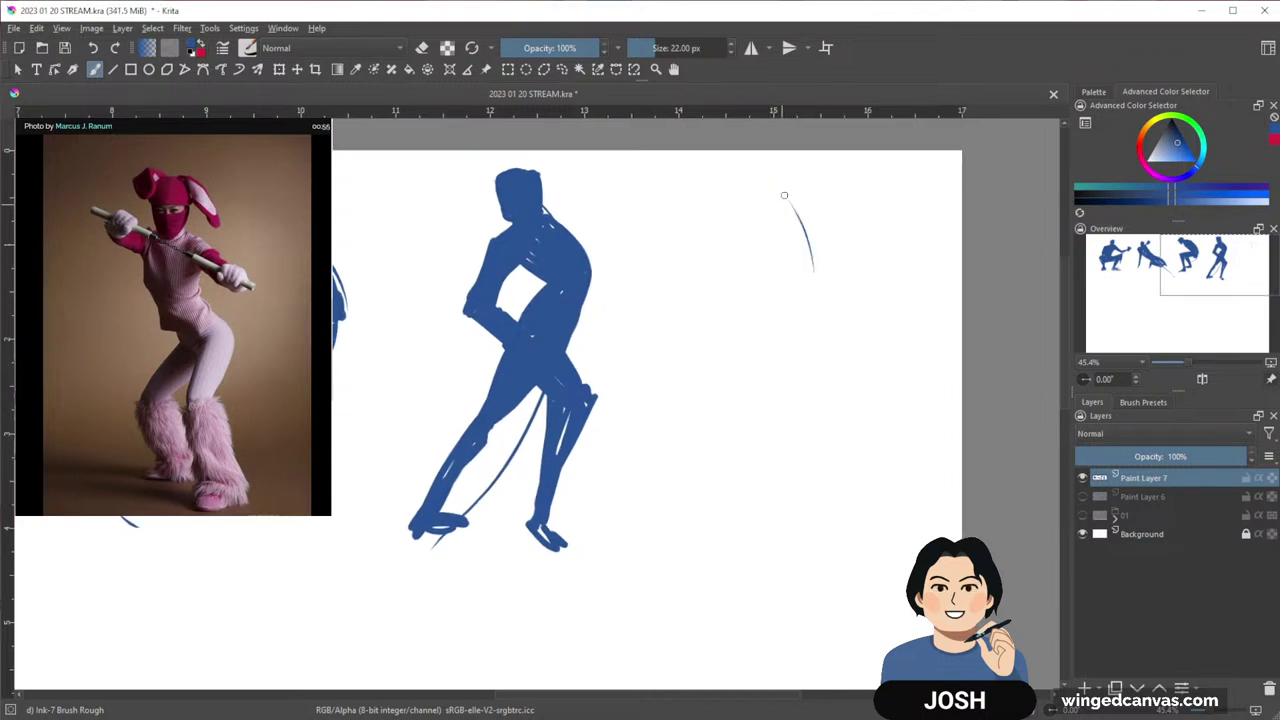
mouse_move(778, 192)
mouse_down()
mouse_move(776, 298)
mouse_move(862, 506)
mouse_up()
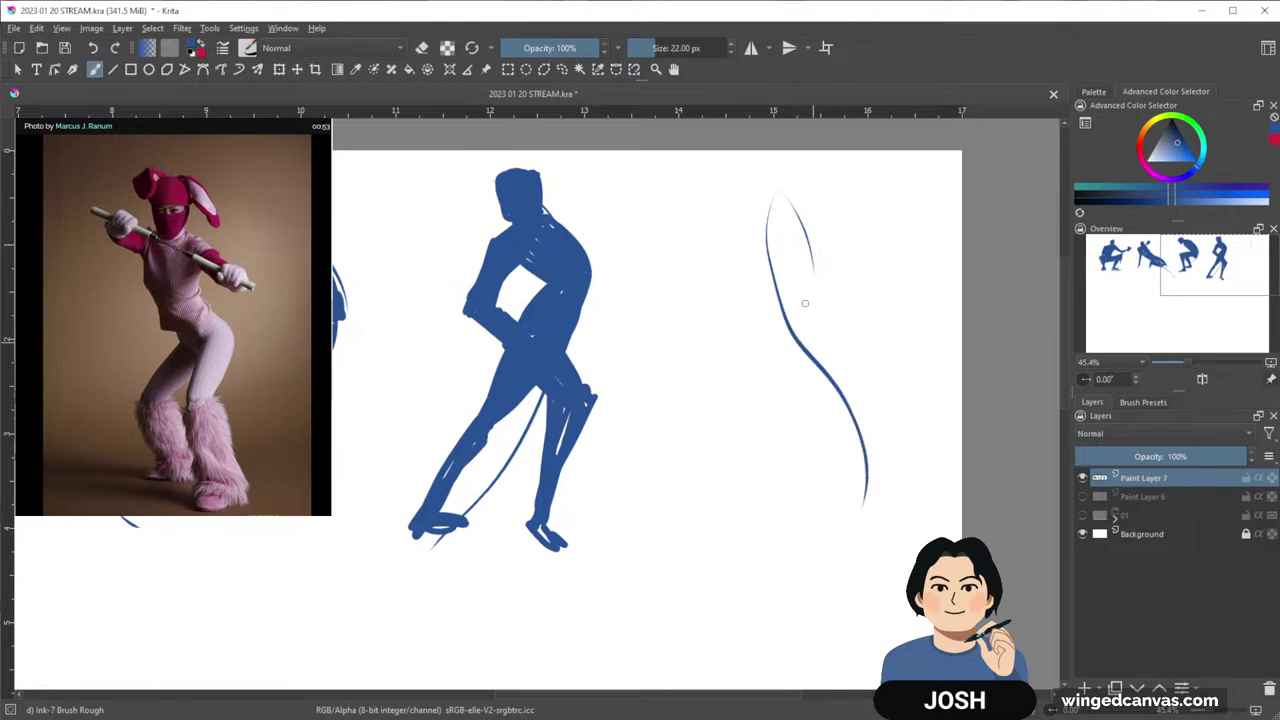
drag(706, 233, 842, 284)
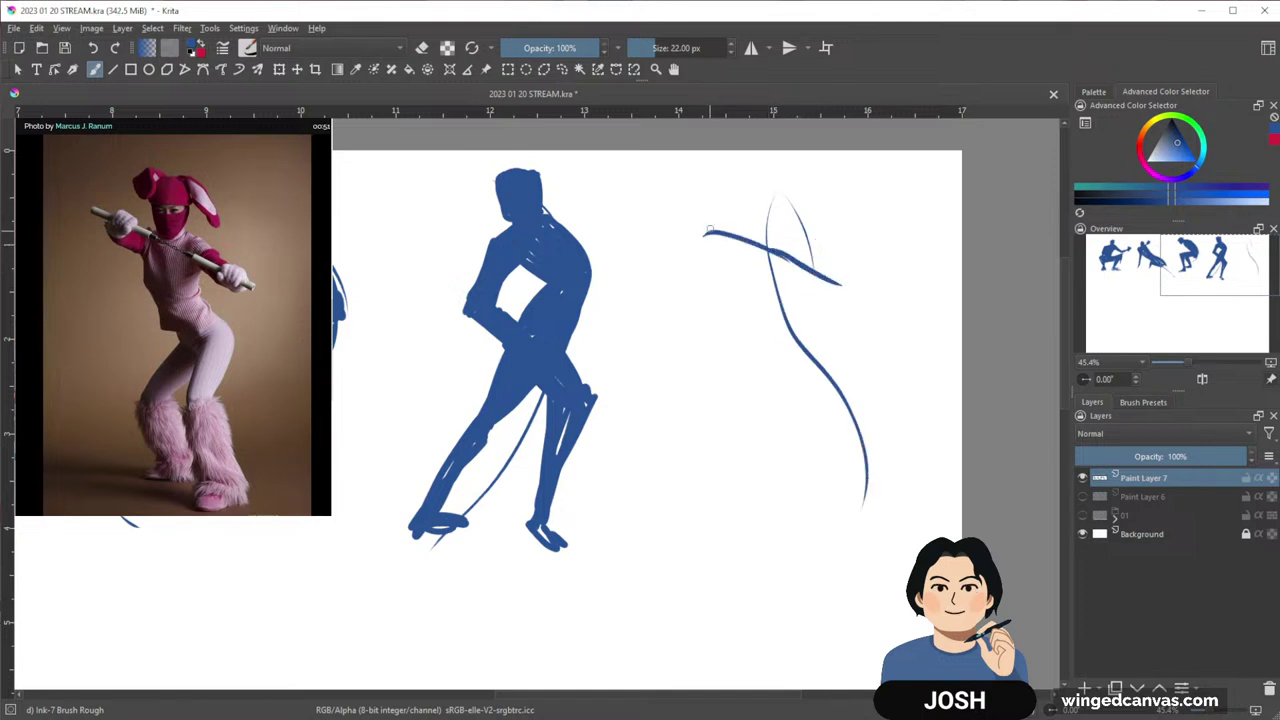
Paint the rabbit-costumed fighter's fists, arms and head, and fill the torso down to the waist
mouse_move(716, 222)
mouse_down()
mouse_move(730, 236)
mouse_move(708, 243)
mouse_up()
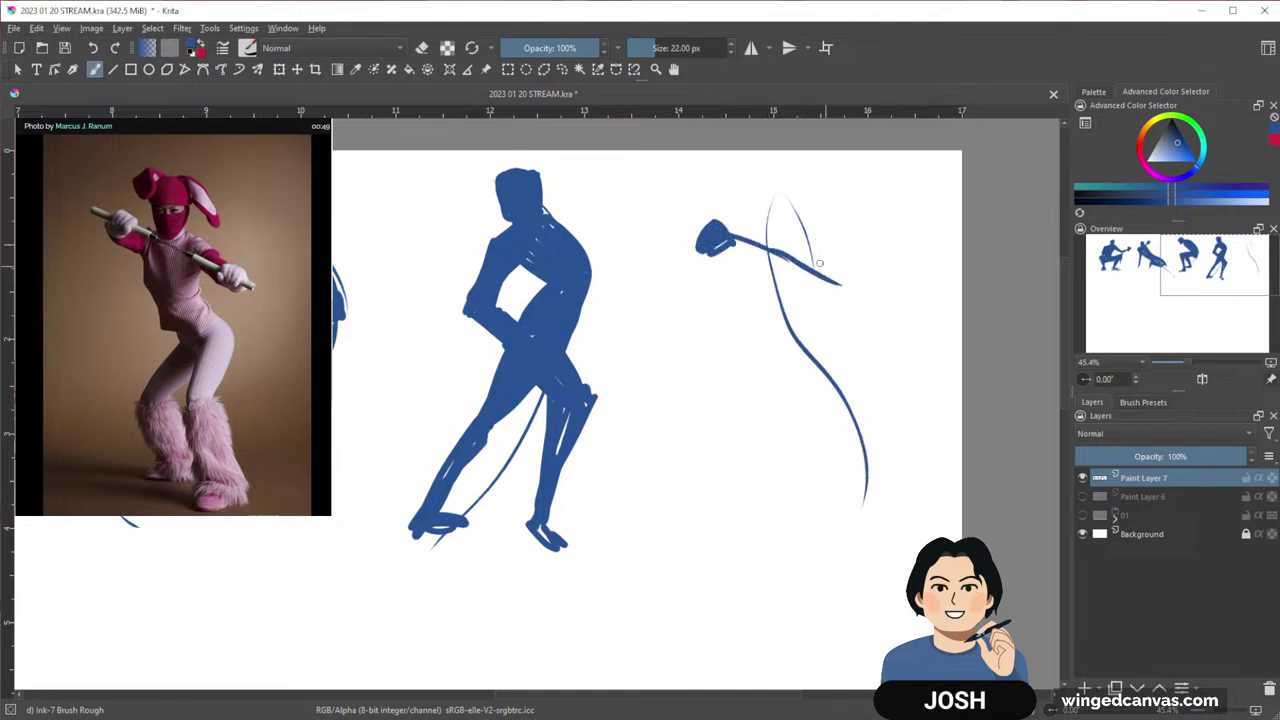
mouse_move(834, 278)
mouse_down()
mouse_move(838, 302)
mouse_move(866, 308)
mouse_move(850, 304)
mouse_up()
drag(698, 254, 758, 282)
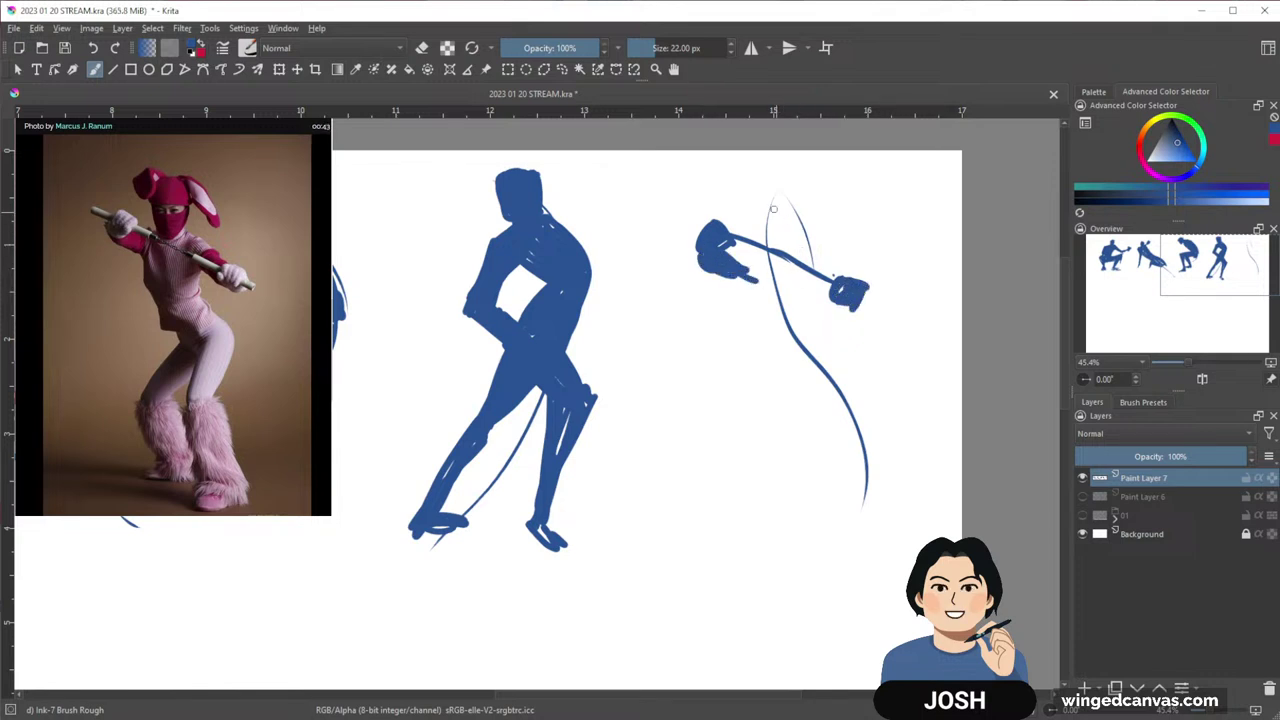
mouse_move(773, 208)
mouse_down()
mouse_move(765, 250)
mouse_move(782, 214)
mouse_move(781, 237)
mouse_up()
mouse_move(764, 258)
mouse_down()
mouse_move(756, 278)
mouse_move(790, 296)
mouse_move(764, 290)
mouse_move(808, 282)
mouse_move(840, 294)
mouse_move(824, 294)
mouse_up()
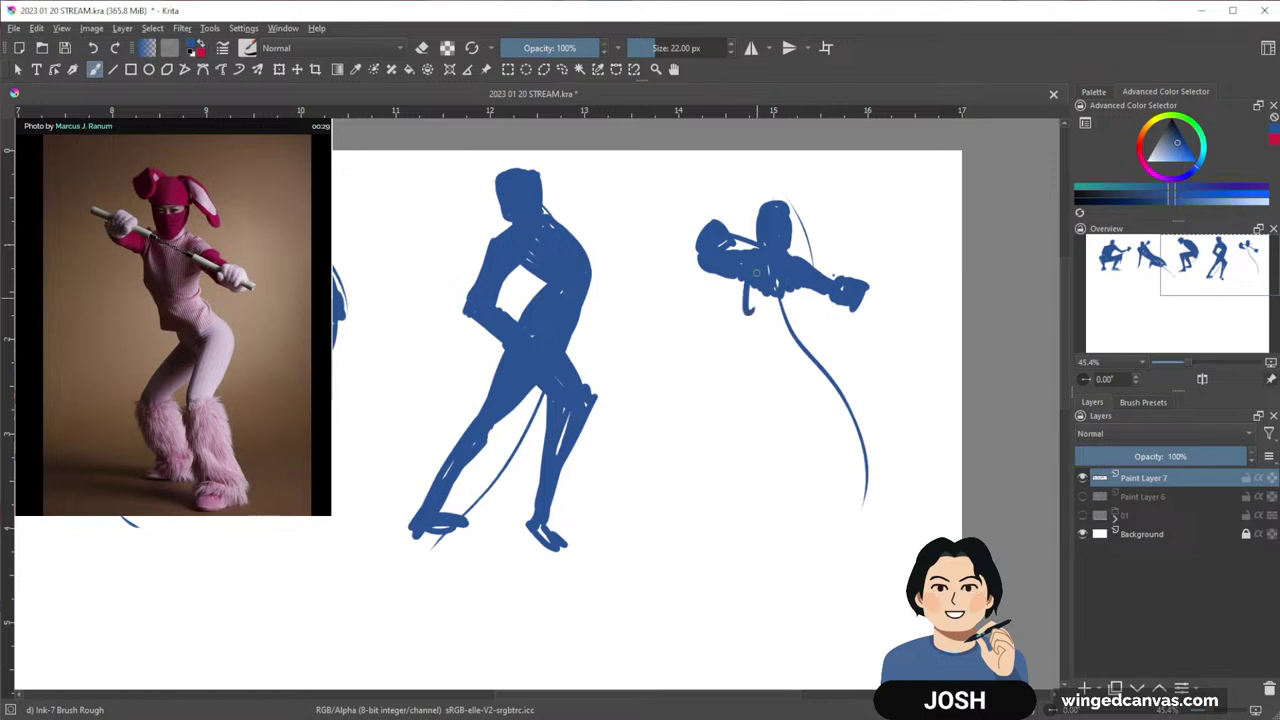
mouse_move(748, 284)
mouse_down()
mouse_move(788, 311)
mouse_move(767, 290)
mouse_move(795, 277)
mouse_move(788, 297)
mouse_move(753, 309)
mouse_move(773, 302)
mouse_move(805, 350)
mouse_move(804, 297)
mouse_up()
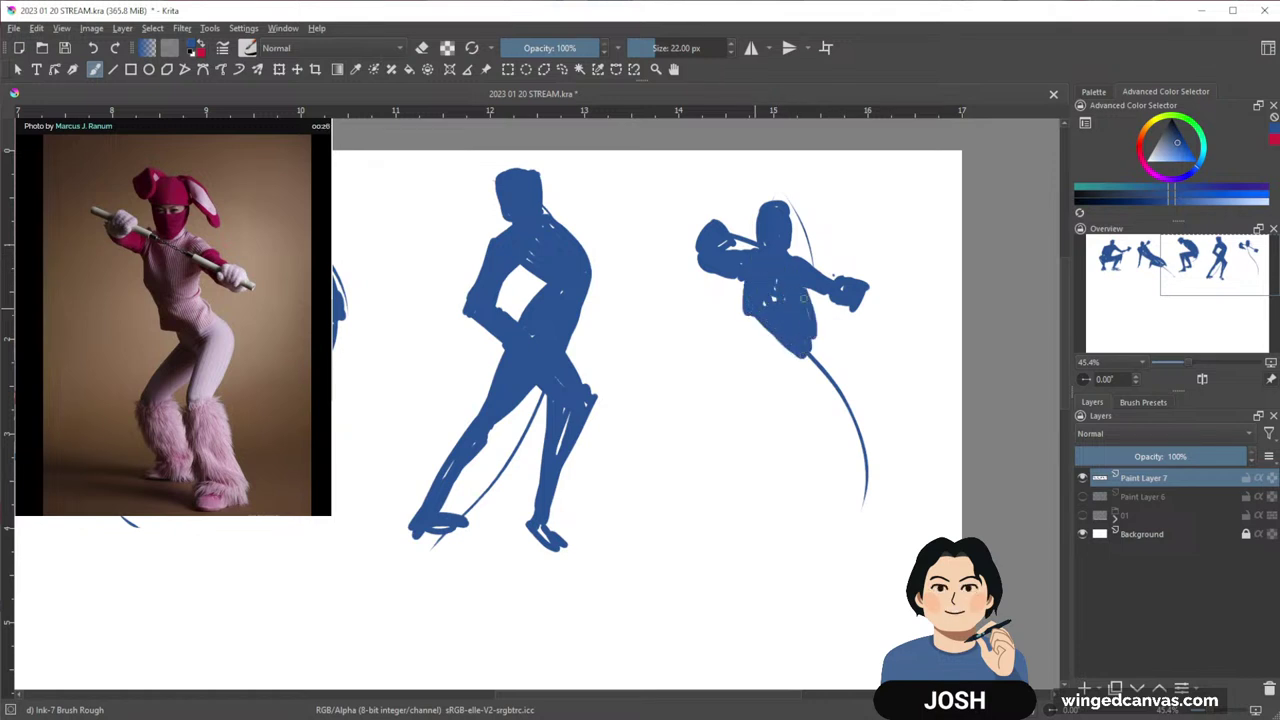
Paint the rabbit-costumed fighter's hips and both thighs, and extend the front leg down to the ankle
mouse_move(810, 348)
mouse_down()
mouse_move(838, 360)
mouse_move(788, 365)
mouse_move(822, 344)
mouse_move(832, 362)
mouse_move(732, 422)
mouse_up()
drag(792, 374, 728, 440)
drag(818, 374, 736, 434)
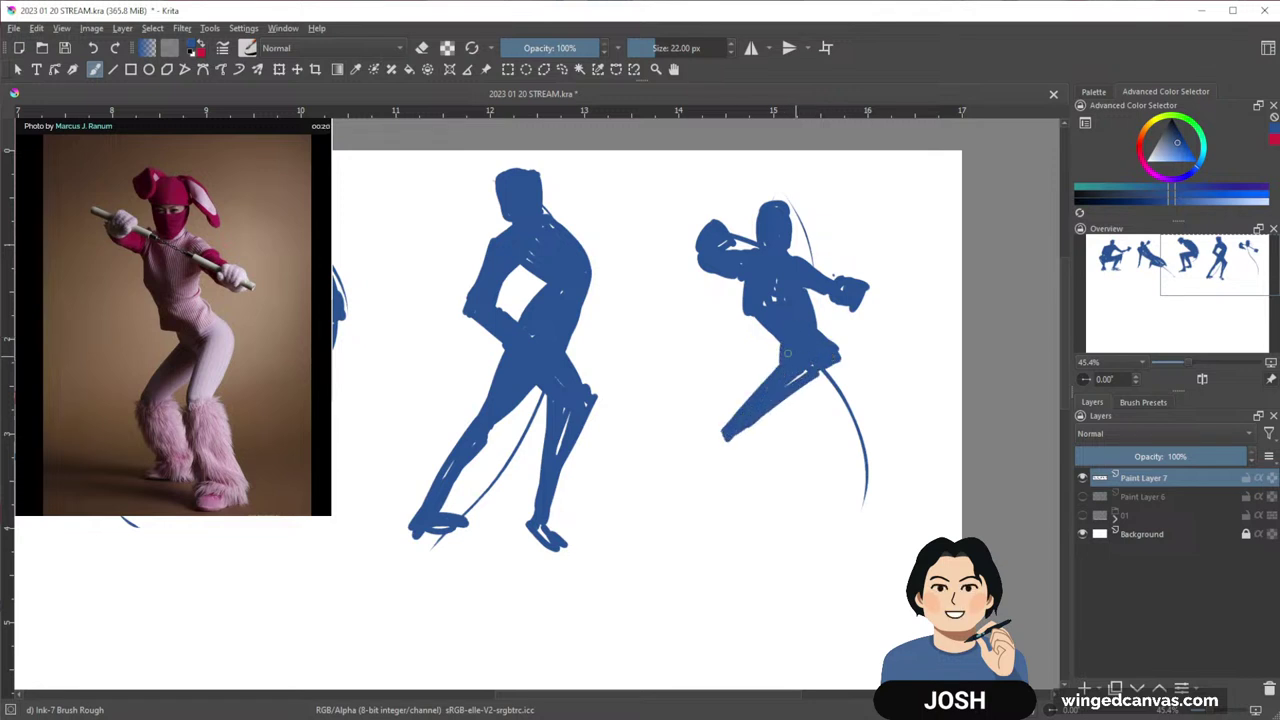
drag(780, 356, 746, 402)
drag(836, 364, 810, 435)
drag(820, 376, 788, 446)
drag(790, 448, 801, 420)
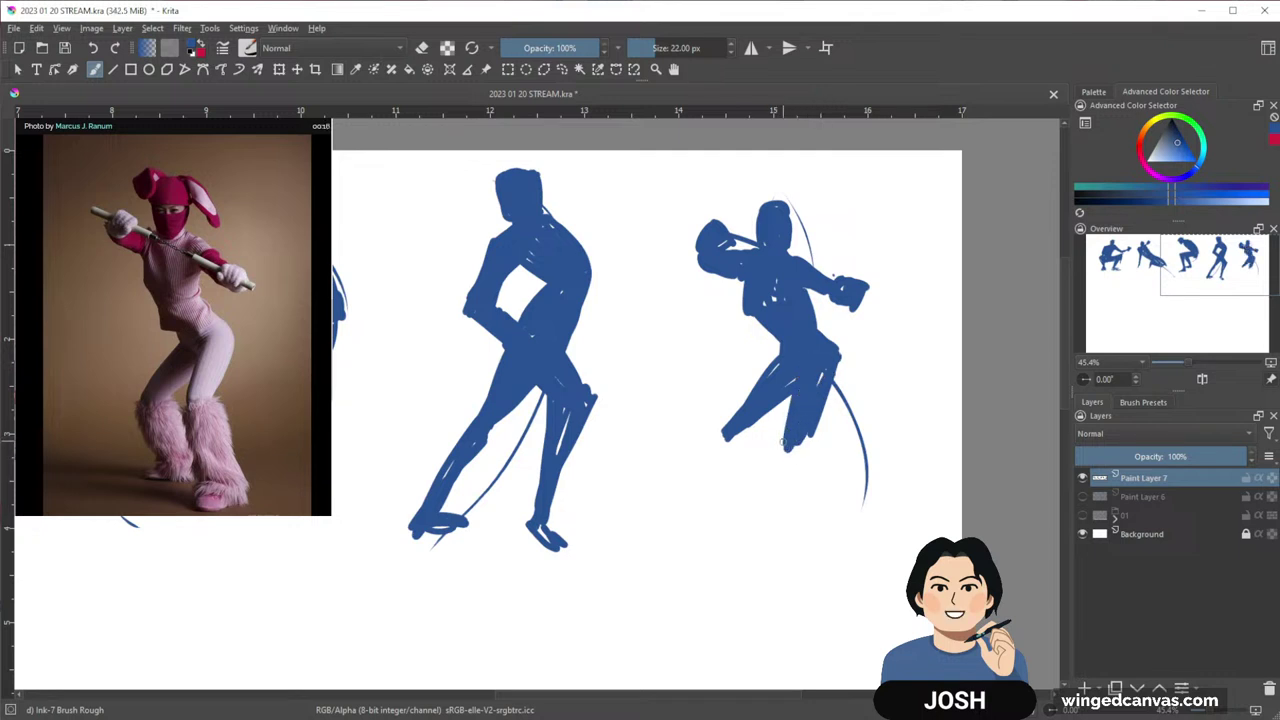
mouse_move(795, 445)
mouse_down()
mouse_move(835, 540)
mouse_move(808, 468)
mouse_up()
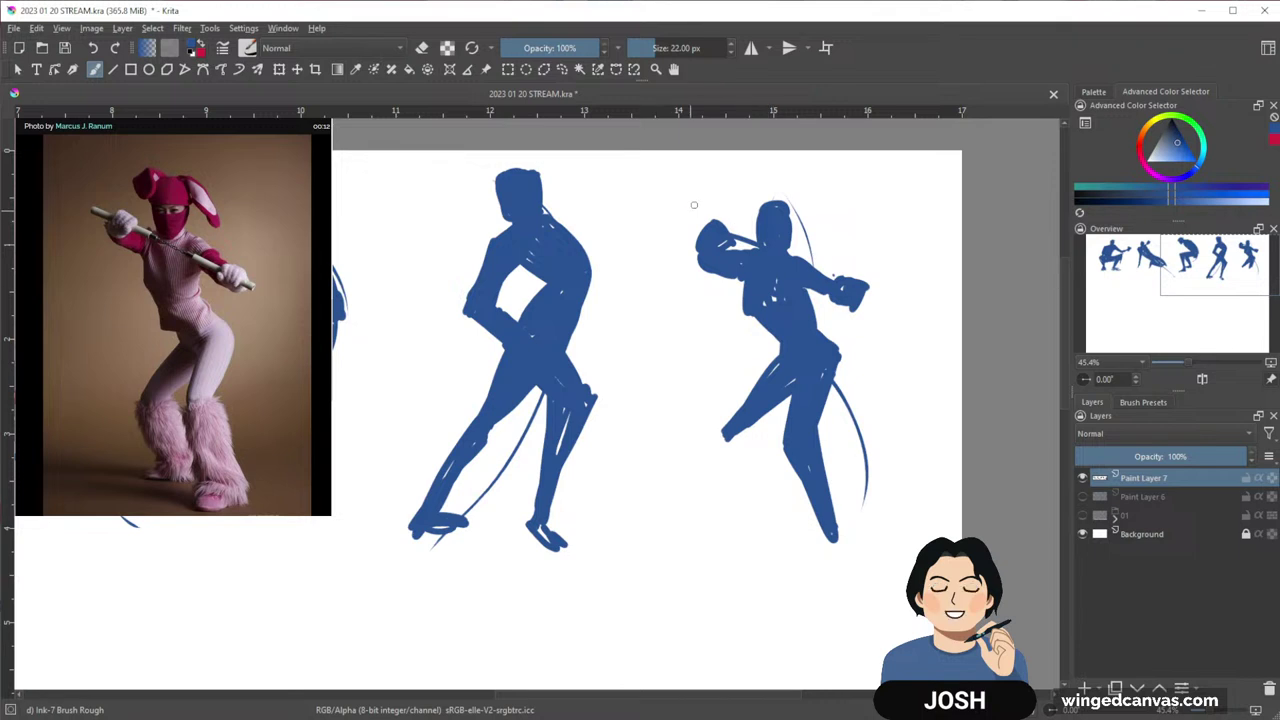
Extend the fighter's staff, add the rabbit ears, and paint the bulky lower legs and feet
drag(662, 202, 896, 315)
mouse_move(734, 184)
mouse_down()
mouse_move(760, 210)
mouse_move(755, 228)
mouse_move(810, 221)
mouse_up()
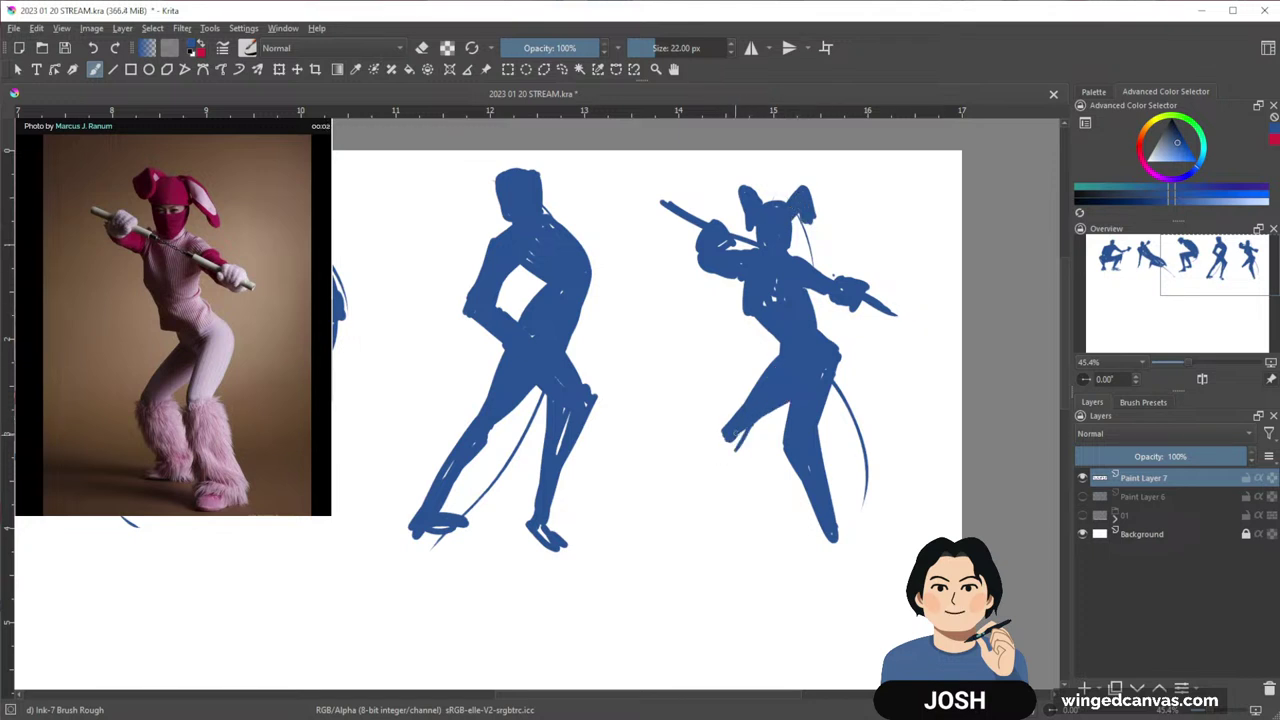
mouse_move(738, 440)
mouse_down()
mouse_move(772, 508)
mouse_move(752, 446)
mouse_move(782, 490)
mouse_move(732, 513)
mouse_move(782, 514)
mouse_move(764, 525)
mouse_move(740, 478)
mouse_move(822, 540)
mouse_up()
mouse_move(826, 462)
mouse_down()
mouse_move(835, 524)
mouse_move(802, 541)
mouse_up()
drag(810, 538, 844, 541)
Below the rabbit-costumed fighter, draw the white bodysuit figure's C-shaped line of action and paint the head with its beak-like point
mouse_move(800, 616)
mouse_down()
mouse_move(838, 523)
mouse_move(803, 526)
mouse_move(834, 494)
mouse_move(831, 534)
mouse_move(846, 425)
mouse_move(863, 409)
mouse_up()
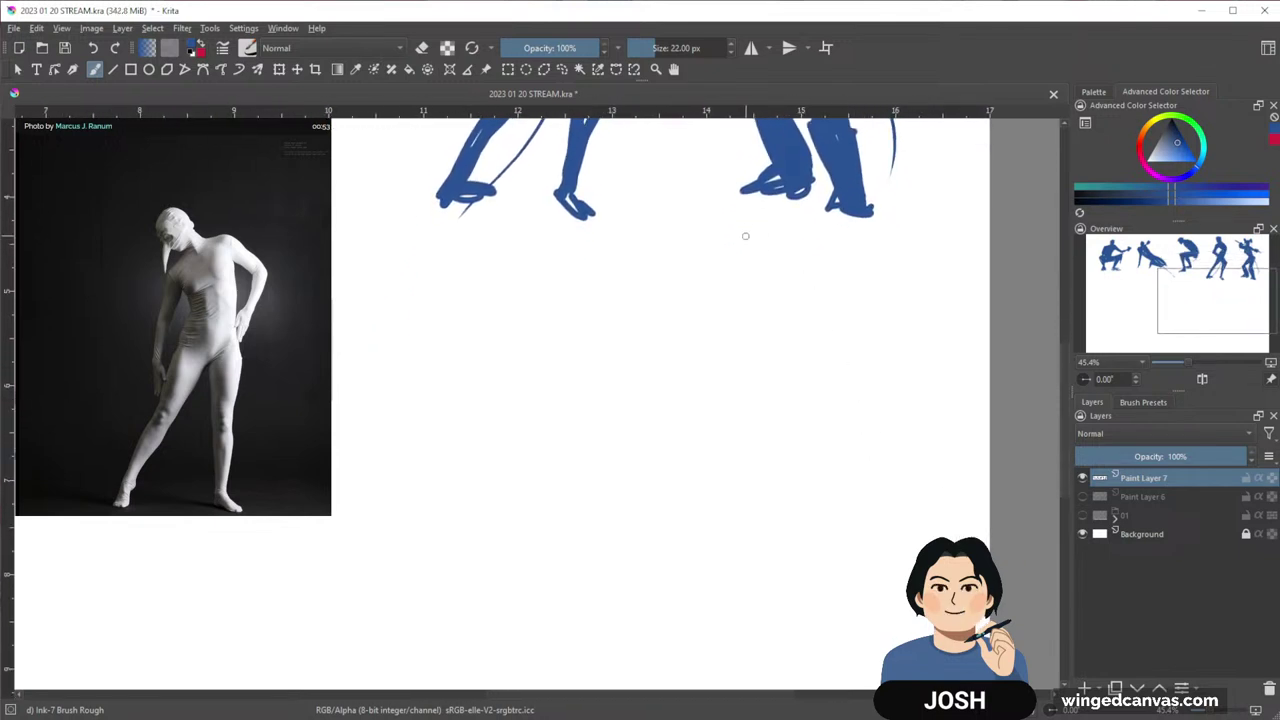
drag(750, 235, 695, 658)
drag(775, 240, 765, 242)
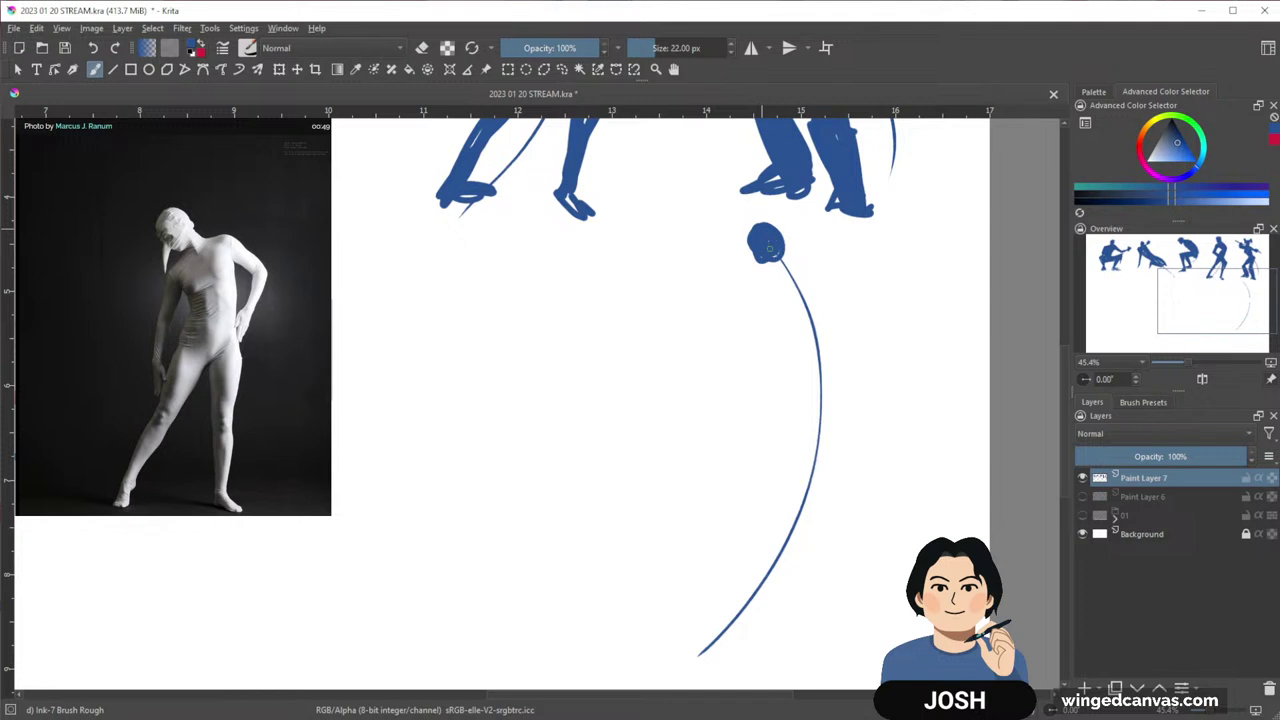
drag(750, 238, 745, 280)
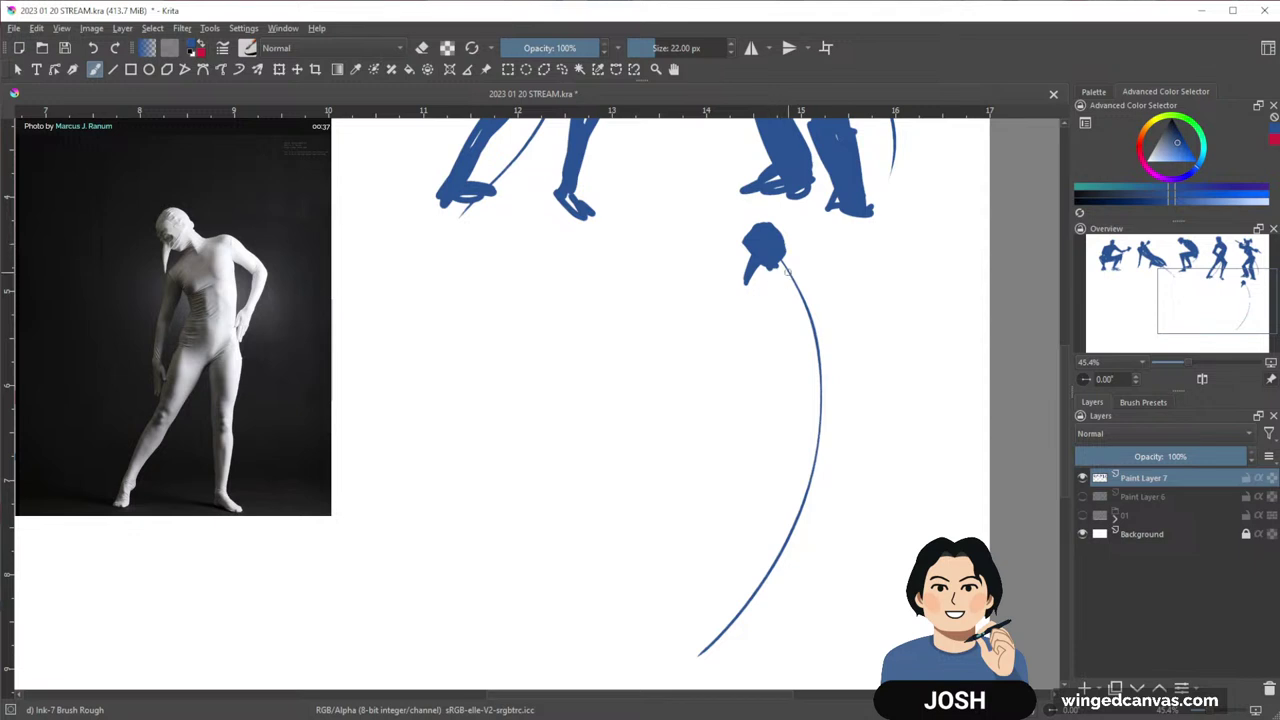
Outline the white bodysuit figure's tilted shoulders, torso sides and waist, and fill in the upper body
mouse_move(738, 308)
mouse_down()
mouse_move(806, 252)
mouse_move(790, 316)
mouse_move(810, 334)
mouse_up()
drag(814, 254, 840, 352)
drag(776, 324, 790, 340)
drag(794, 308, 778, 356)
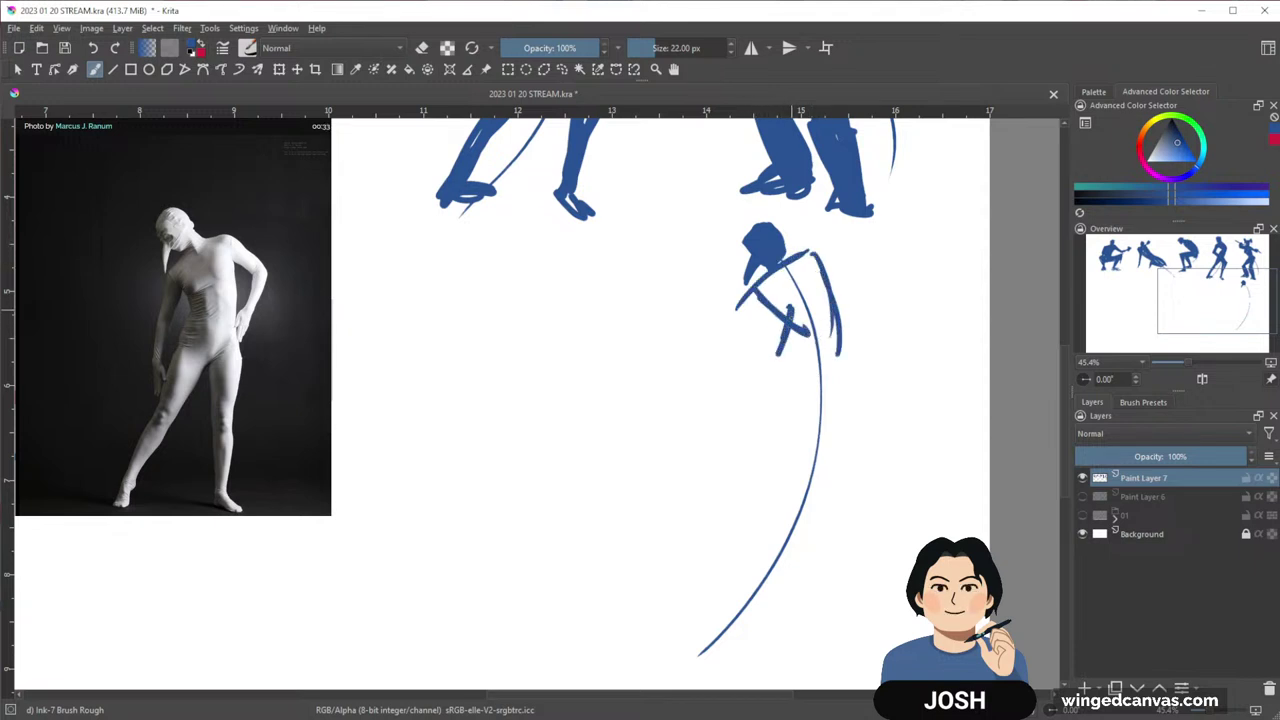
drag(791, 312, 771, 366)
mouse_move(771, 366)
mouse_down()
mouse_move(804, 311)
mouse_move(790, 360)
mouse_move(840, 354)
mouse_up()
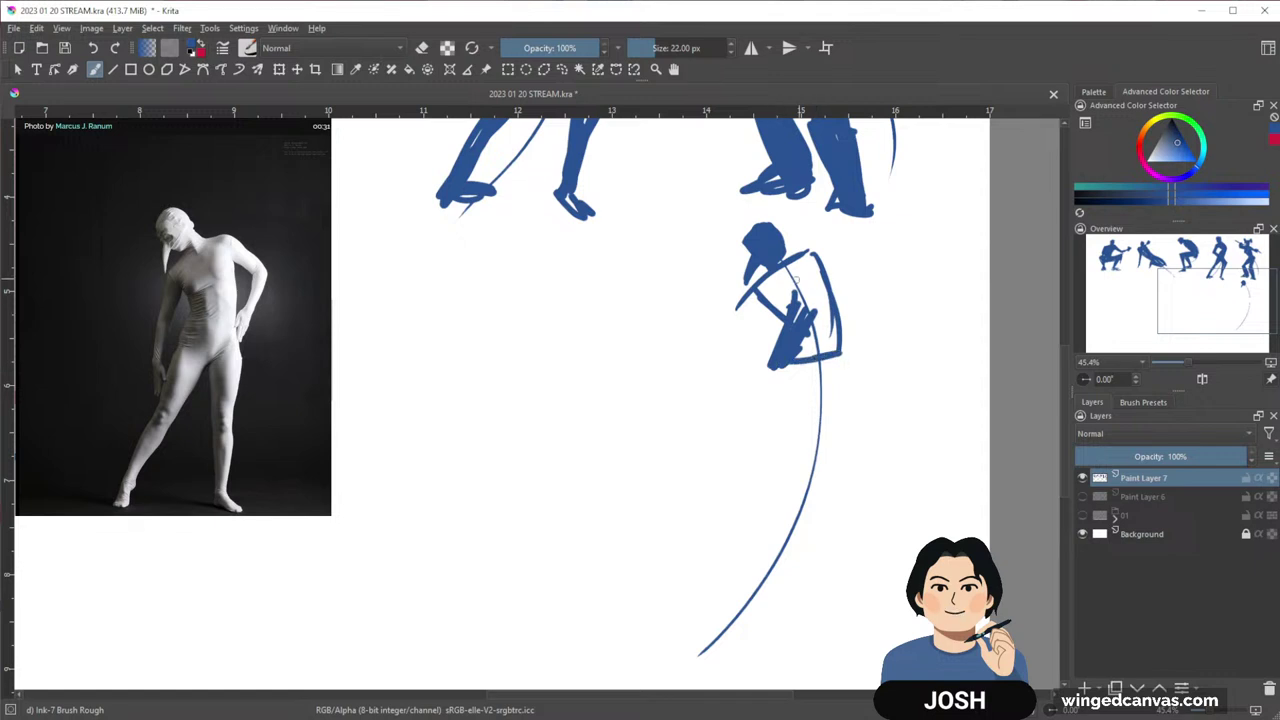
drag(756, 287, 790, 304)
mouse_move(790, 256)
mouse_down()
mouse_move(828, 338)
mouse_move(804, 300)
mouse_move(808, 278)
mouse_up()
Paint the white bodysuit figure's long hanging arm and the bent arm with its hand resting on the hip
mouse_move(770, 270)
mouse_down()
mouse_move(794, 302)
mouse_move(730, 380)
mouse_up()
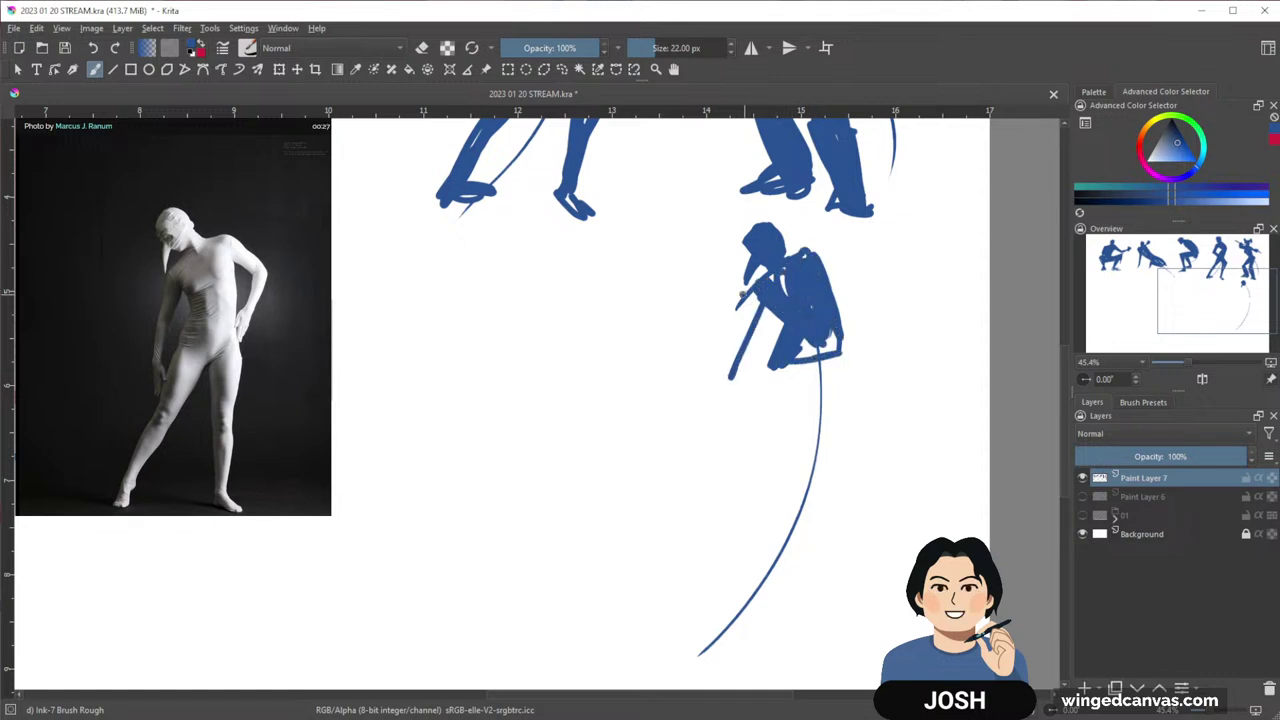
drag(746, 300, 722, 414)
drag(756, 296, 716, 432)
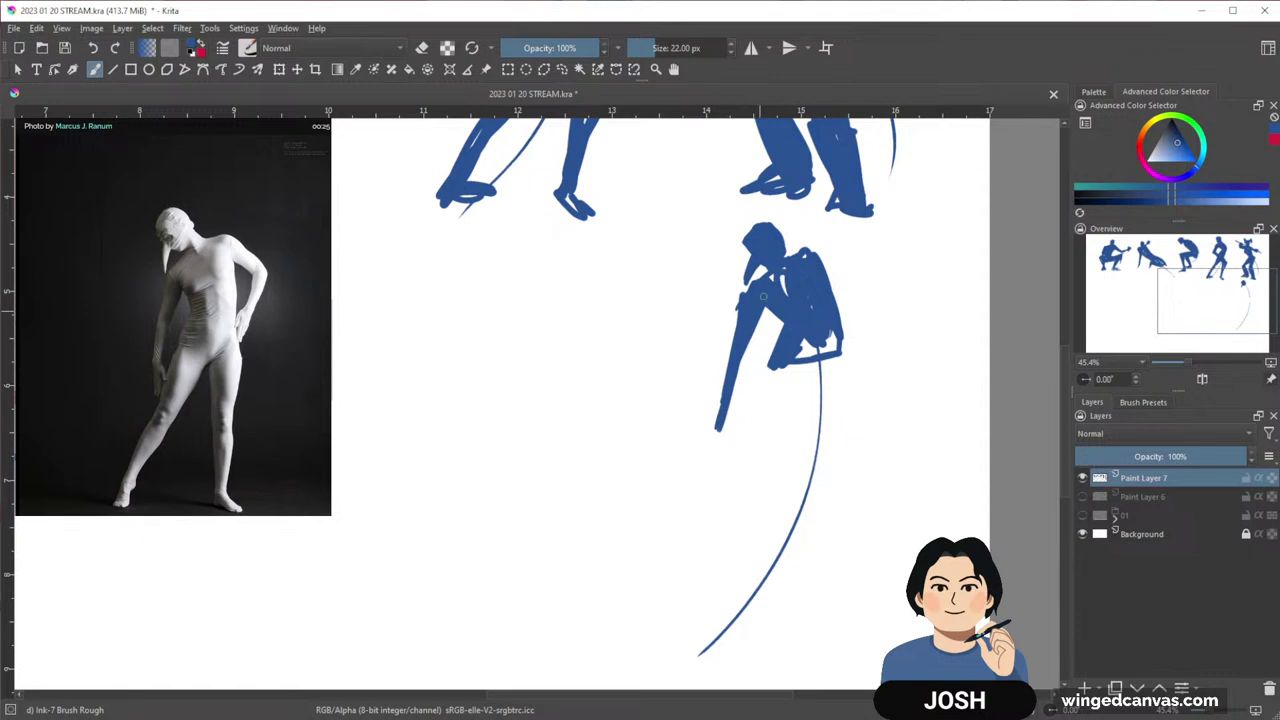
mouse_move(820, 262)
mouse_down()
mouse_move(882, 300)
mouse_move(838, 358)
mouse_move(872, 295)
mouse_up()
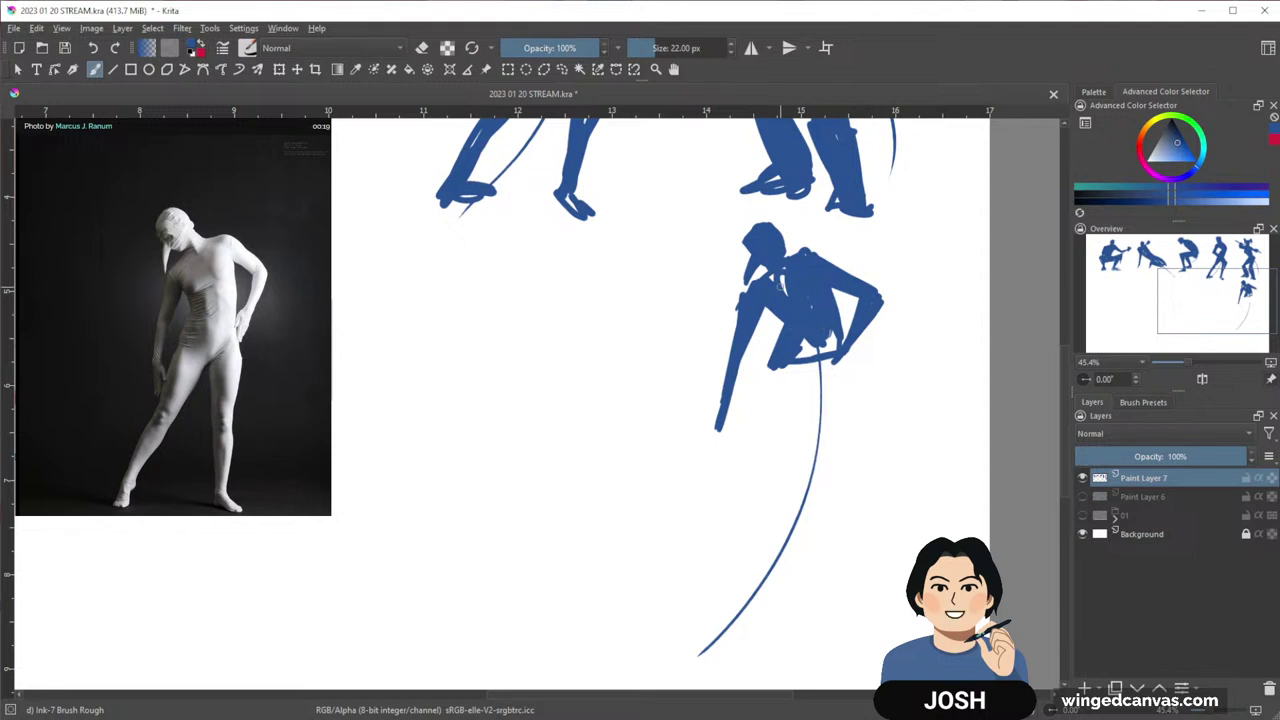
Fill the white bodysuit figure's torso and overlay two opposing red triangles marking the tilted shoulders and hips, switching back to blue
mouse_move(781, 286)
mouse_down()
mouse_move(764, 278)
mouse_move(813, 334)
mouse_up()
key(x)
mouse_move(749, 284)
mouse_down()
mouse_move(809, 254)
mouse_move(818, 344)
mouse_up()
drag(814, 253, 774, 368)
drag(759, 293, 849, 348)
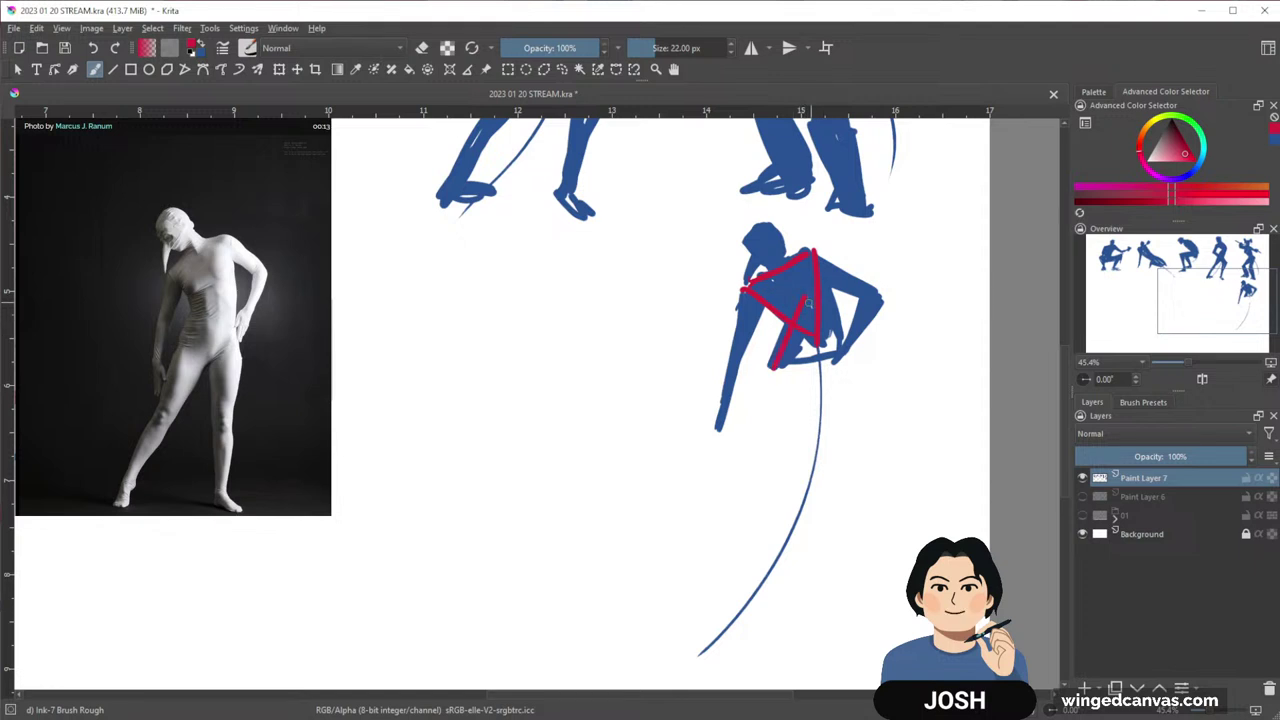
key(x)
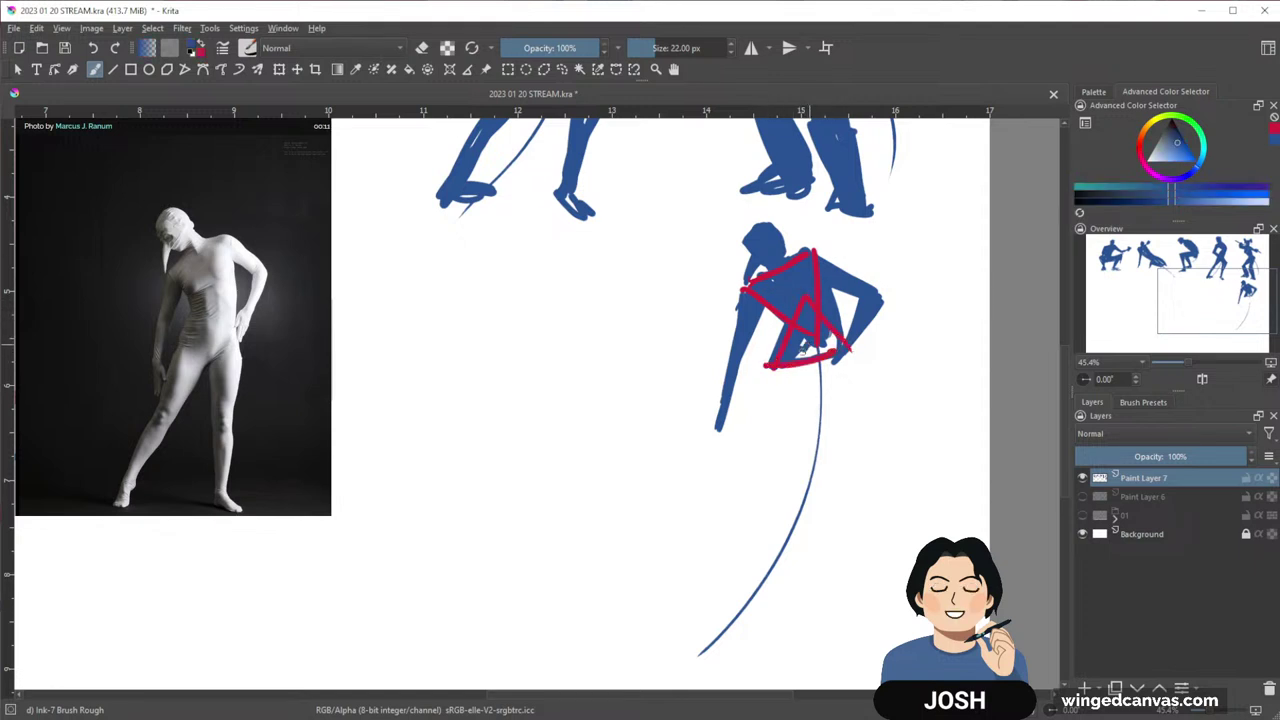
Outline the white bodysuit figure's outstretched leg with its pointed foot and the straighter standing leg below the hips
drag(904, 316, 921, 281)
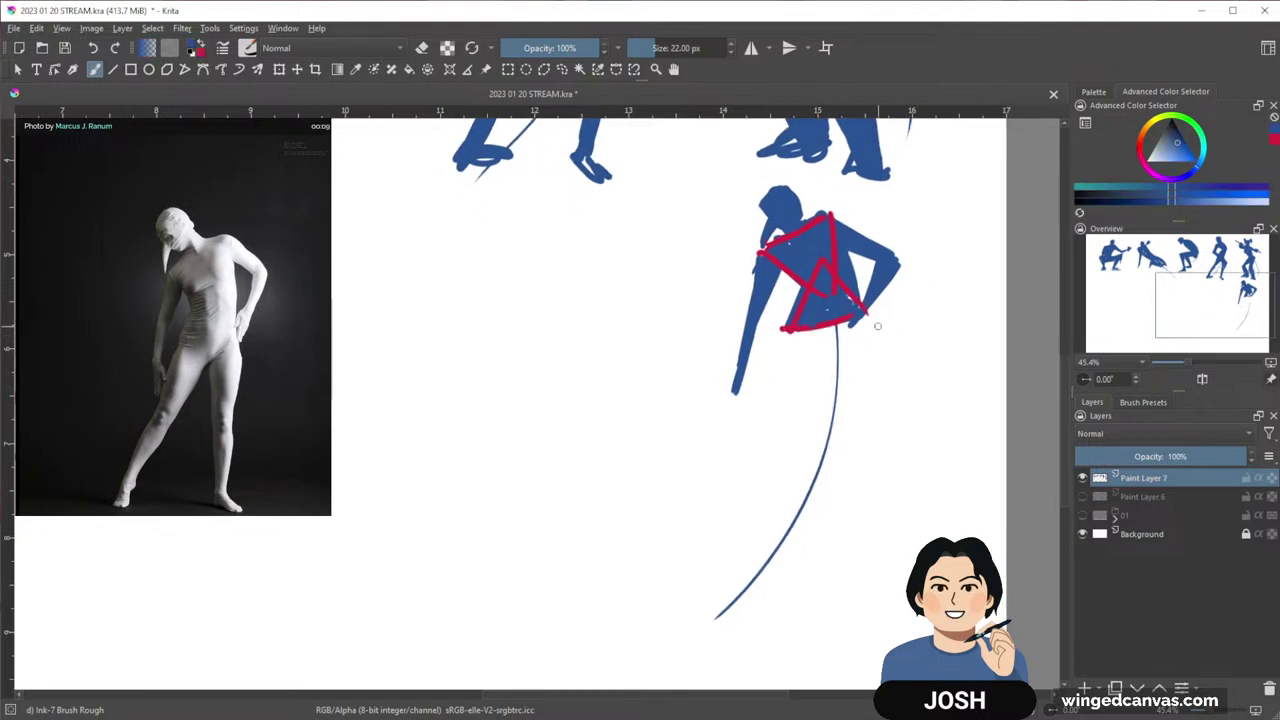
drag(785, 326, 749, 490)
drag(768, 420, 704, 560)
drag(744, 494, 712, 554)
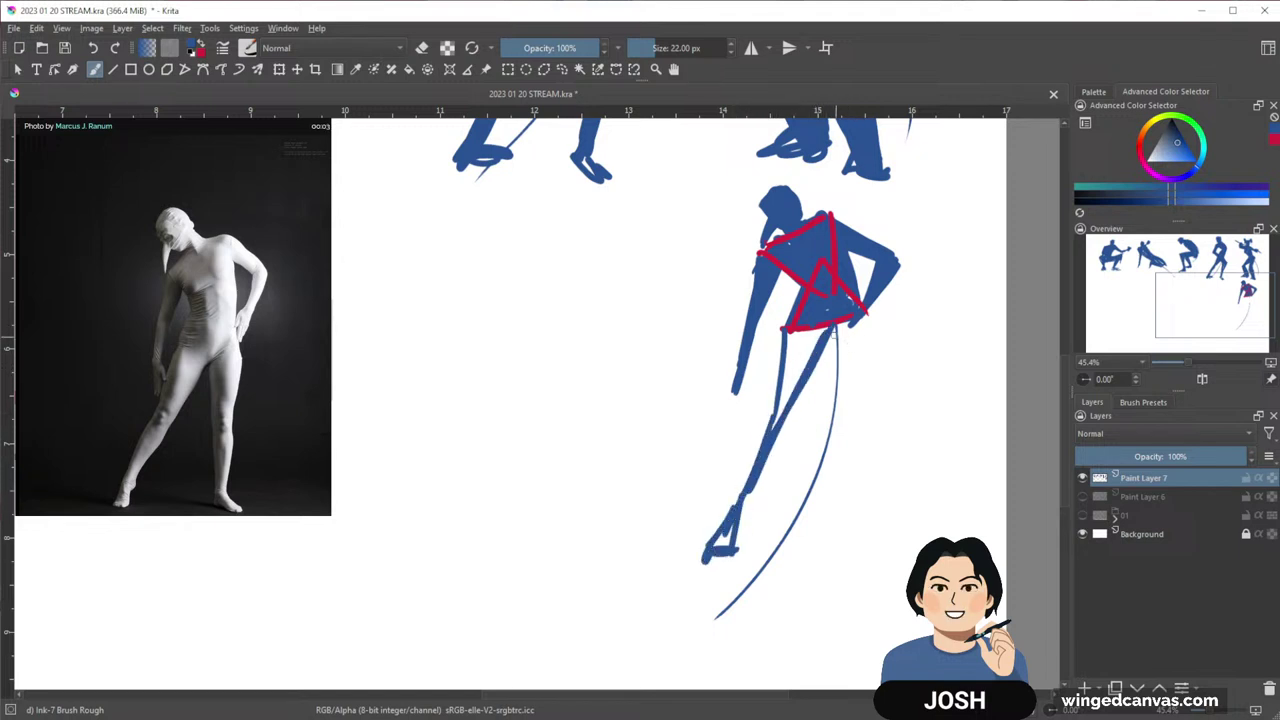
drag(830, 328, 854, 428)
drag(866, 310, 849, 520)
mouse_move(841, 411)
mouse_down()
mouse_move(847, 547)
mouse_move(833, 559)
mouse_up()
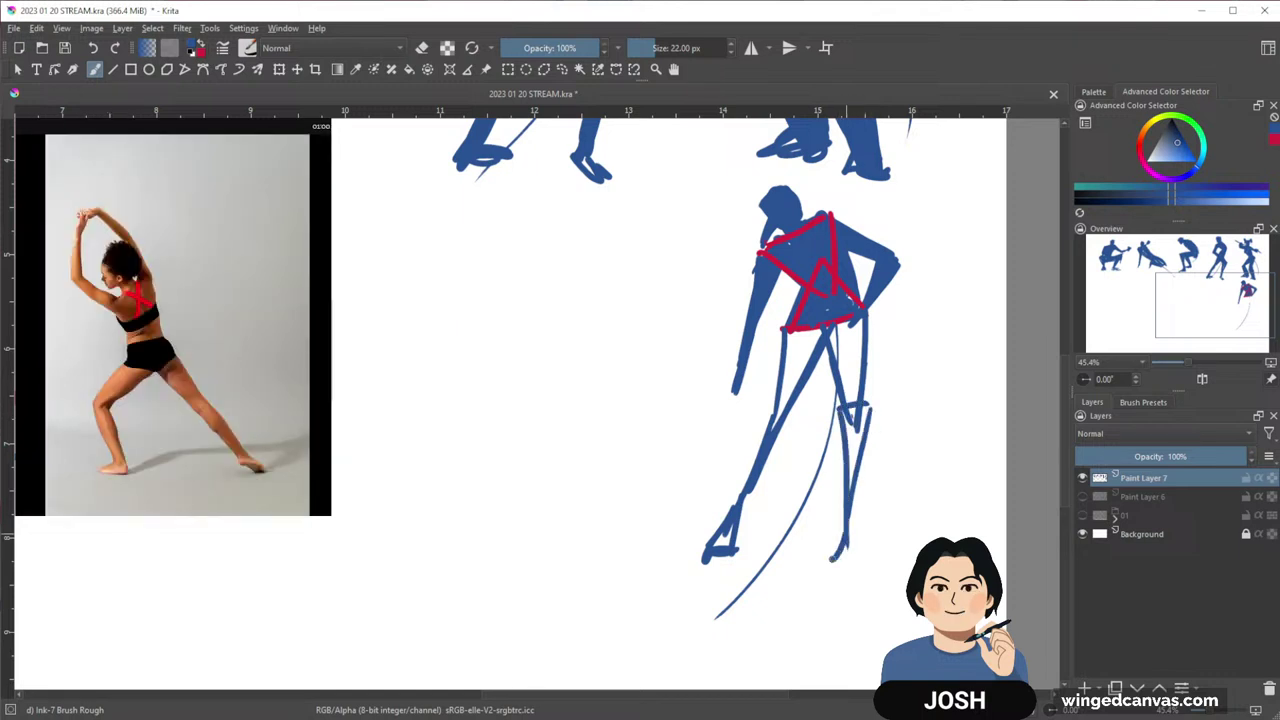
Beside the bodysuit figure, draw the lunging dancer's long S-shaped line of action and paint the head with curly hair
mouse_move(660, 560)
mouse_down()
mouse_move(790, 590)
mouse_move(709, 594)
mouse_move(780, 583)
mouse_up()
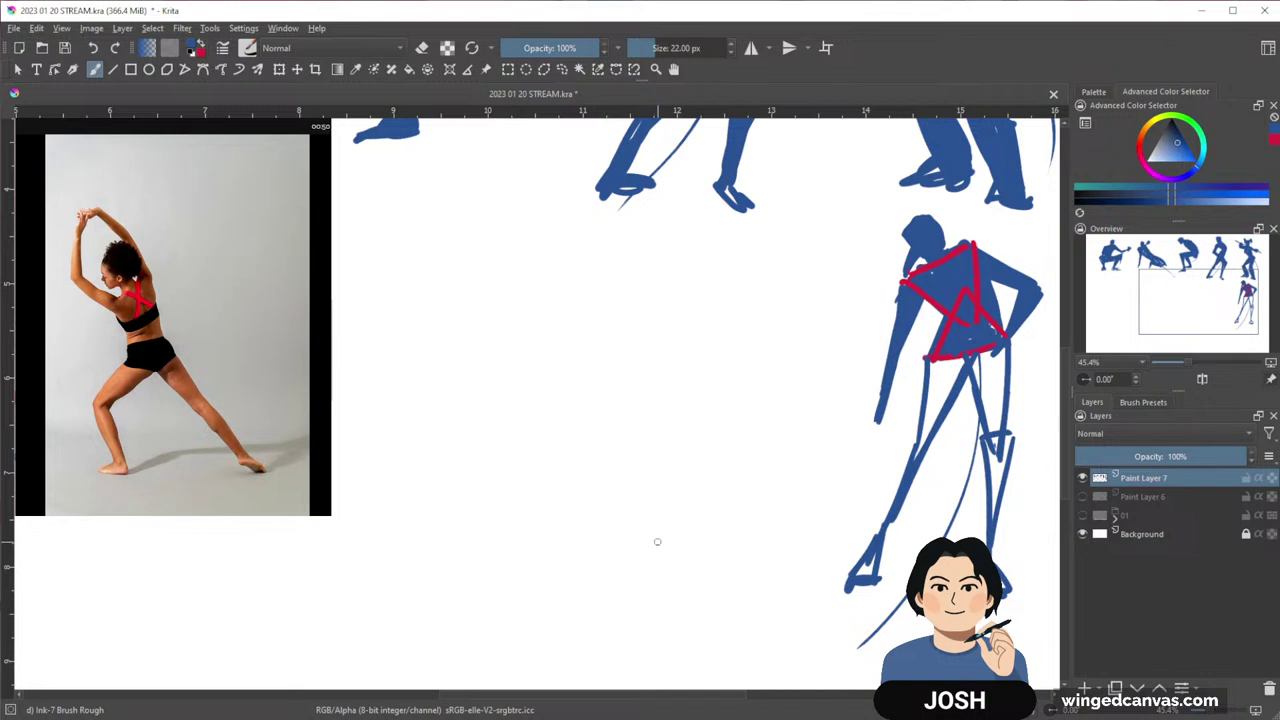
drag(655, 337, 637, 309)
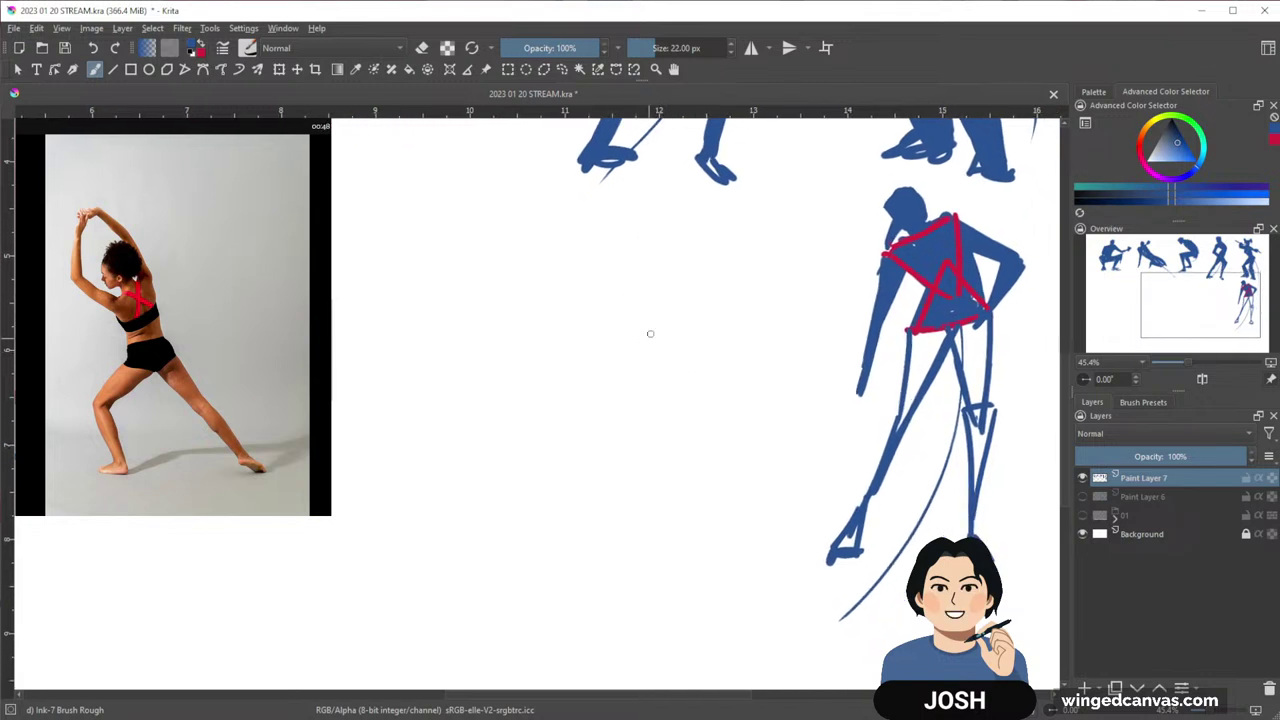
drag(492, 187, 722, 602)
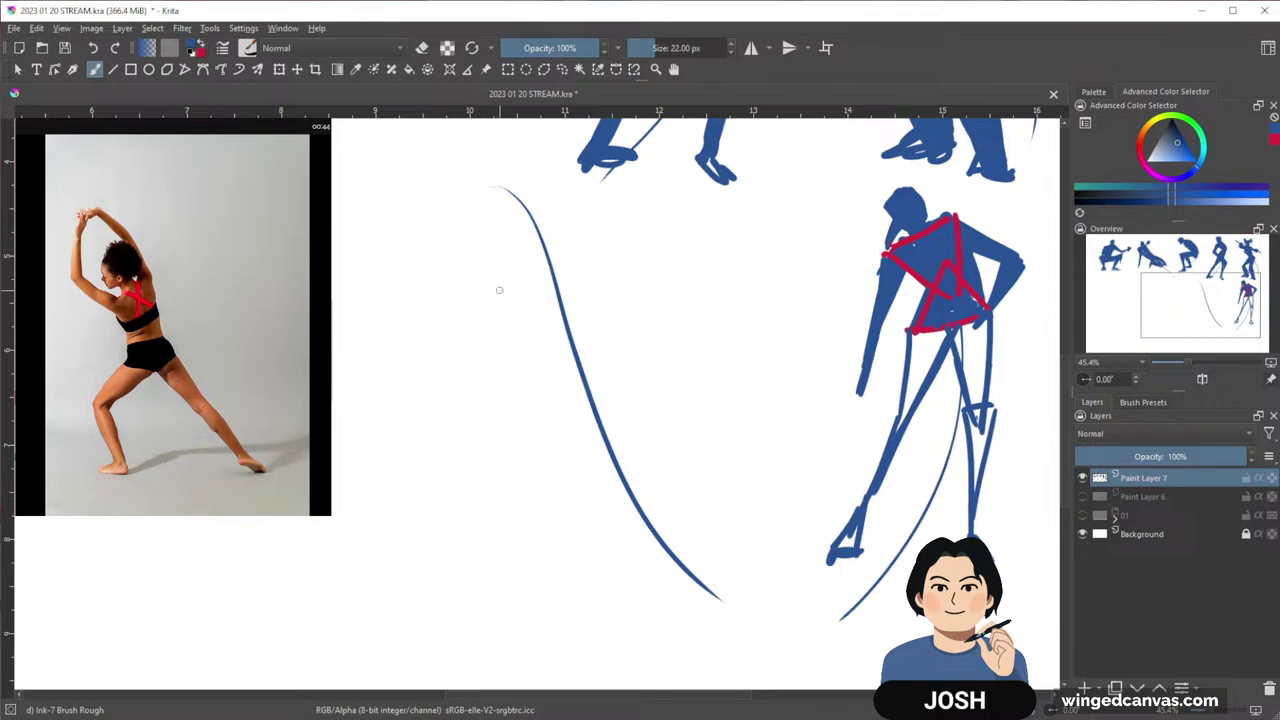
mouse_move(501, 296)
mouse_down()
mouse_move(505, 266)
mouse_move(515, 289)
mouse_move(530, 262)
mouse_move(535, 271)
mouse_move(520, 268)
mouse_move(548, 273)
mouse_move(512, 298)
mouse_up()
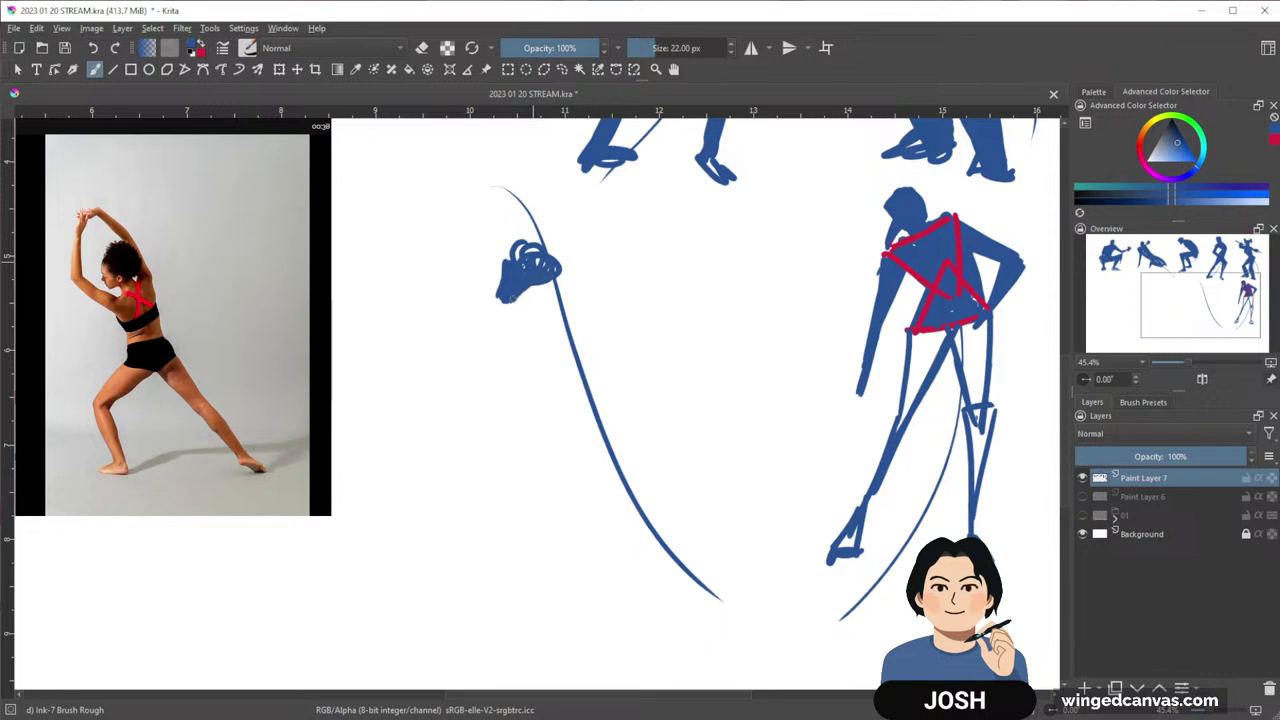
Draw the lunging dancer's two bent arms raised and meeting above the head
mouse_move(713, 331)
mouse_down()
mouse_move(771, 331)
mouse_move(757, 303)
mouse_up()
mouse_move(528, 207)
mouse_down()
mouse_move(528, 260)
mouse_move(558, 292)
mouse_up()
mouse_move(553, 168)
mouse_down()
mouse_move(614, 265)
mouse_move(564, 281)
mouse_up()
mouse_move(534, 200)
mouse_down()
mouse_move(522, 245)
mouse_move(520, 230)
mouse_move(558, 295)
mouse_move(575, 300)
mouse_move(549, 277)
mouse_up()
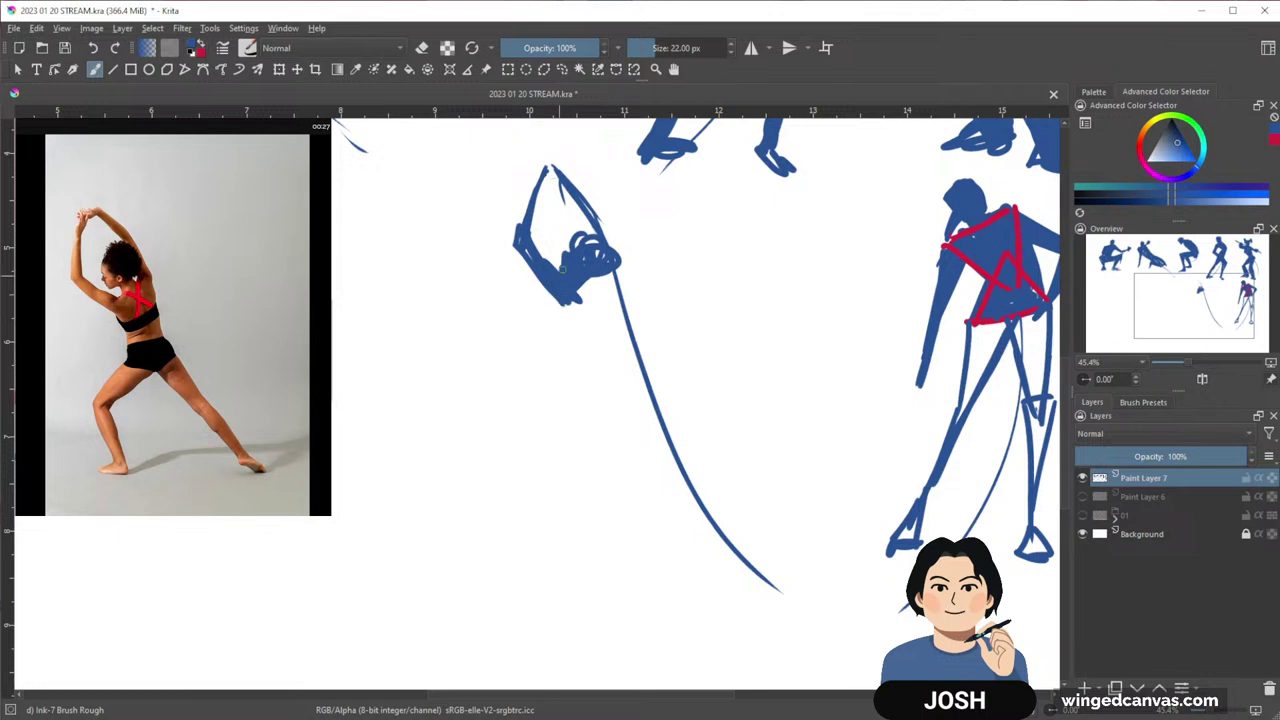
Paint the lunging dancer's shoulders and leaning torso down to the waist along the line of action
mouse_move(567, 300)
mouse_down()
mouse_move(622, 354)
mouse_move(610, 282)
mouse_up()
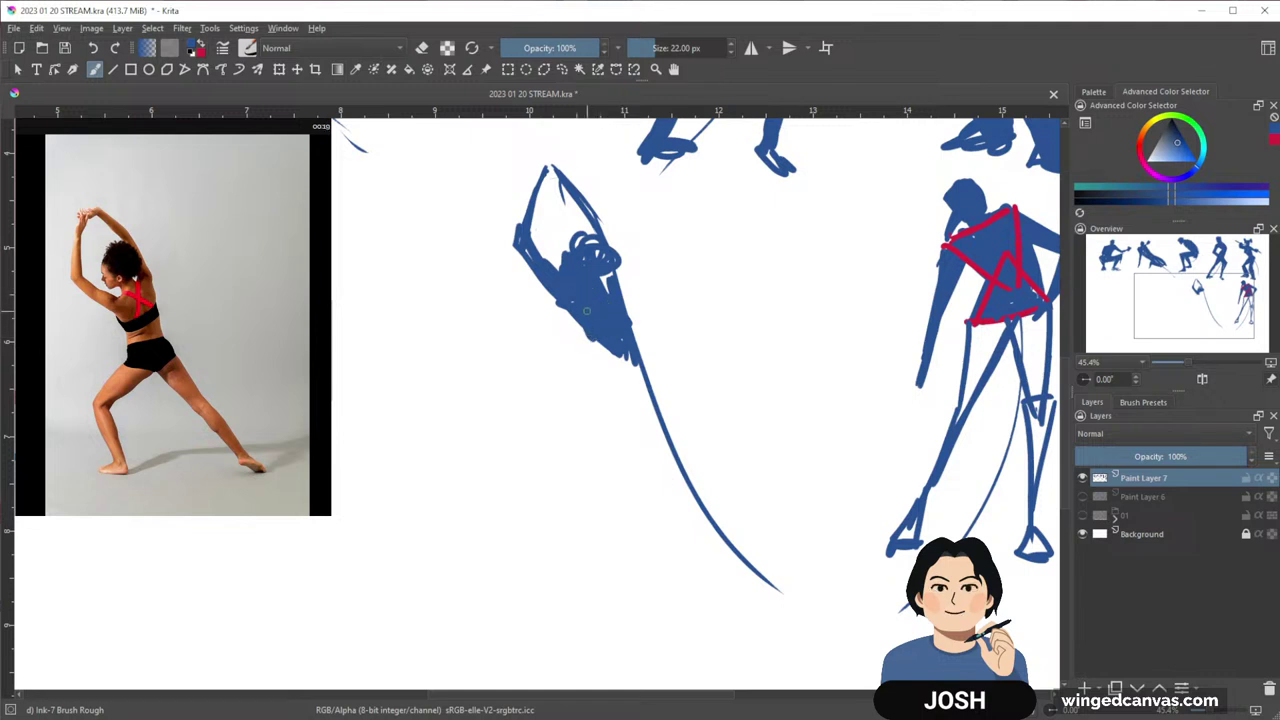
mouse_move(586, 335)
mouse_down()
mouse_move(600, 376)
mouse_move(625, 360)
mouse_move(614, 363)
mouse_up()
drag(606, 311, 618, 258)
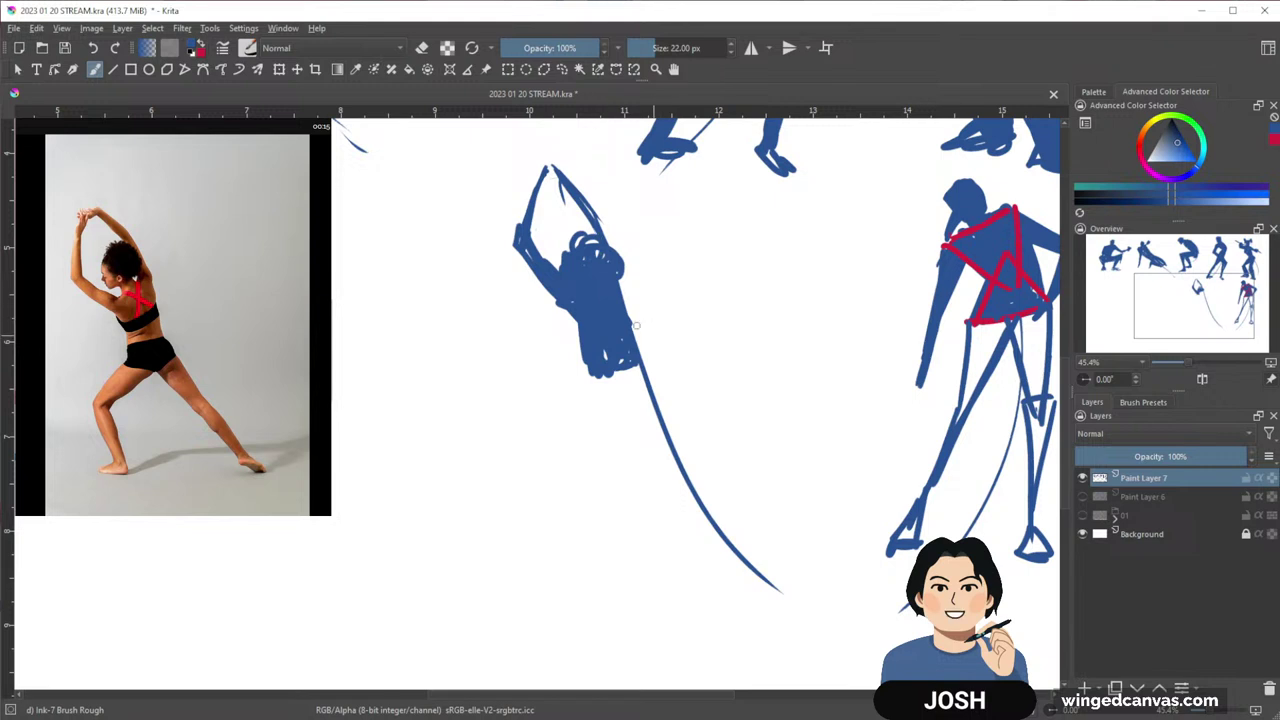
drag(668, 347, 677, 327)
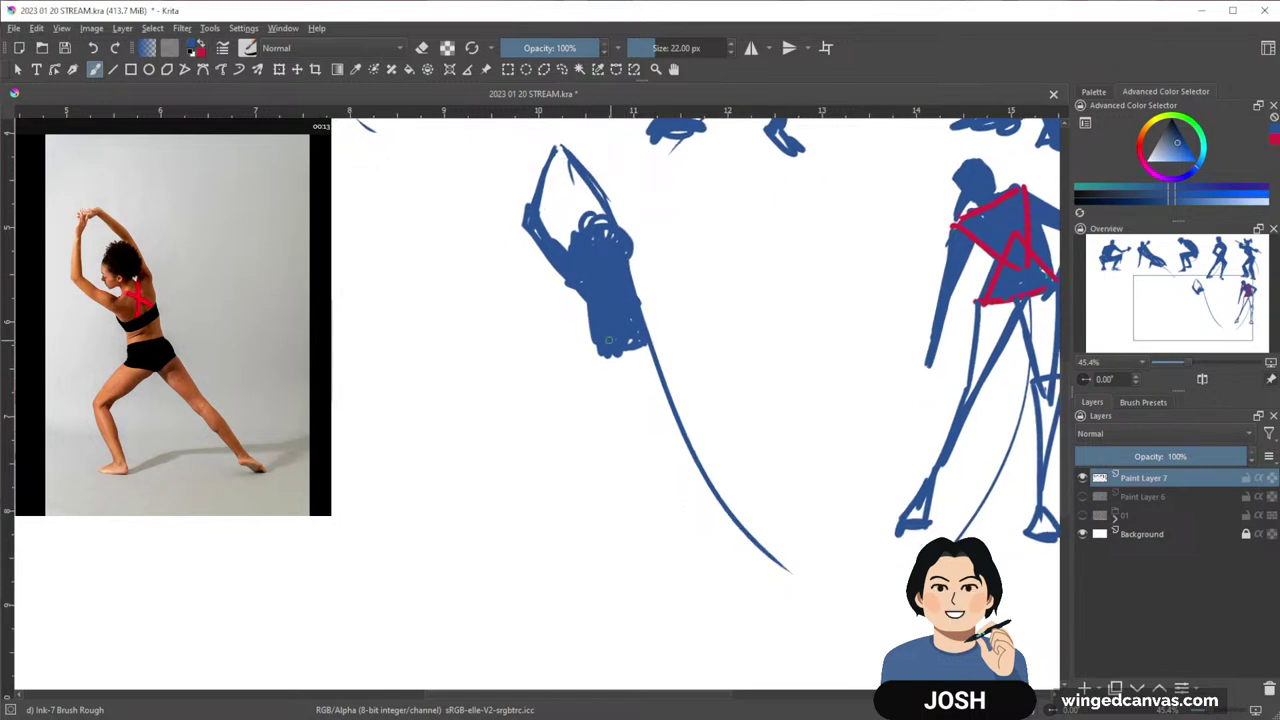
Paint the lunging dancer's hips with the bent front leg and stretched back leg including feet, and add the joined hands
mouse_move(600, 325)
mouse_down()
mouse_move(588, 375)
mouse_move(643, 360)
mouse_move(627, 342)
mouse_move(562, 416)
mouse_move(609, 341)
mouse_move(587, 359)
mouse_move(620, 352)
mouse_up()
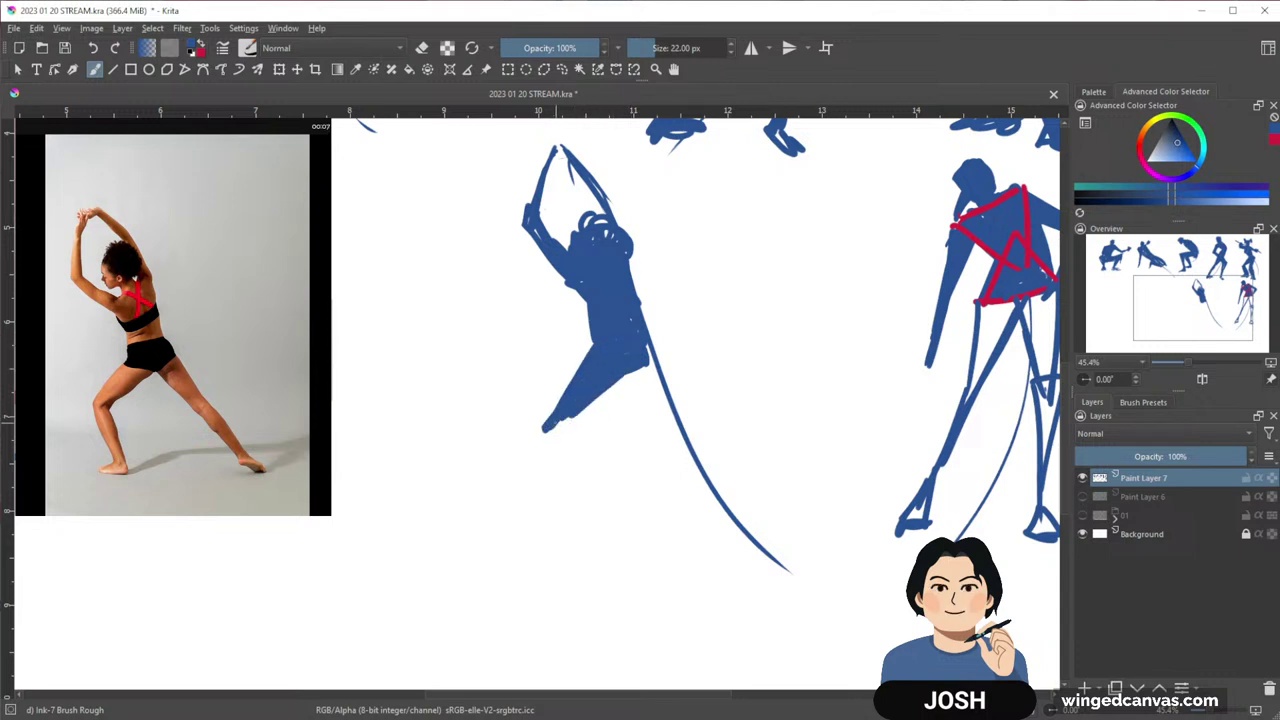
mouse_move(560, 425)
mouse_down()
mouse_move(612, 508)
mouse_move(565, 518)
mouse_up()
mouse_move(543, 136)
mouse_down()
mouse_move(556, 148)
mouse_move(527, 215)
mouse_up()
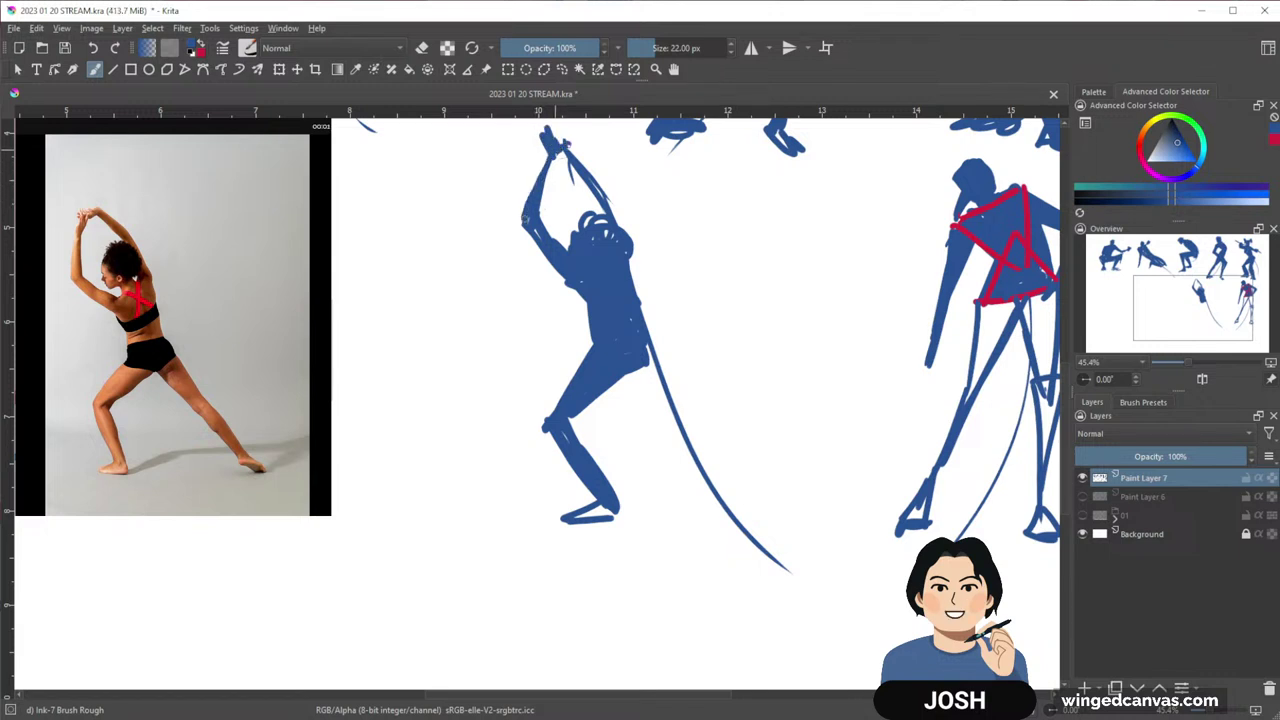
drag(641, 369, 725, 454)
mouse_move(651, 348)
mouse_down()
mouse_move(731, 456)
mouse_move(697, 424)
mouse_up()
drag(638, 373, 748, 487)
mouse_move(732, 453)
mouse_down()
mouse_move(793, 523)
mouse_move(820, 514)
mouse_up()
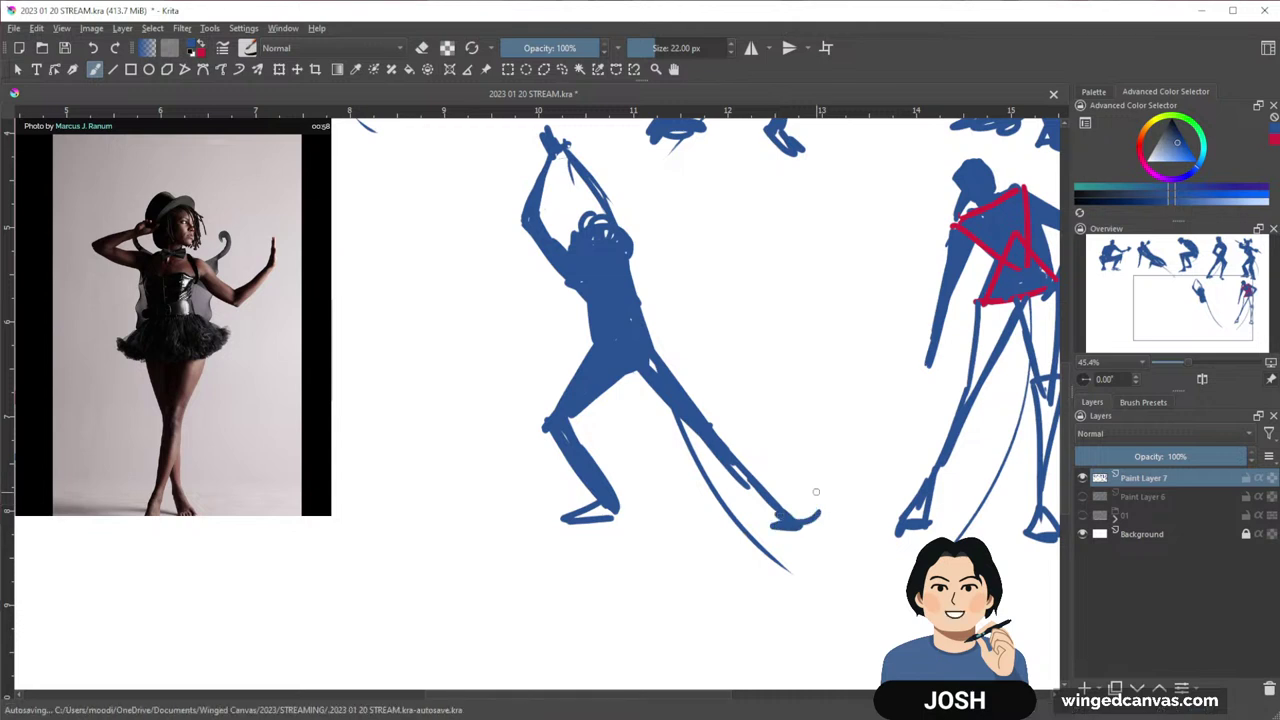
Beside the lunging dancer, draw the tutu model's curved line of action, and paint the head with the bent arm raised to it
drag(604, 516, 770, 549)
drag(668, 568, 828, 578)
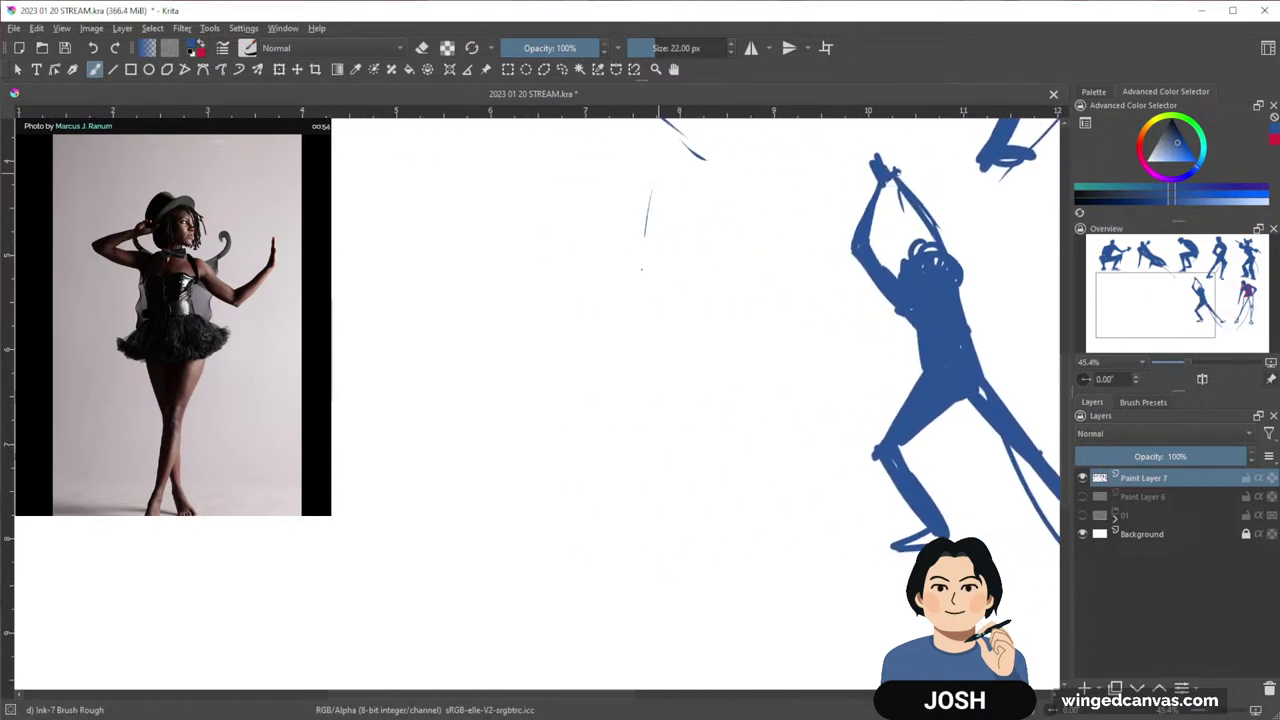
drag(641, 268, 685, 578)
mouse_move(656, 169)
mouse_down()
mouse_move(672, 200)
mouse_move(663, 181)
mouse_move(581, 201)
mouse_up()
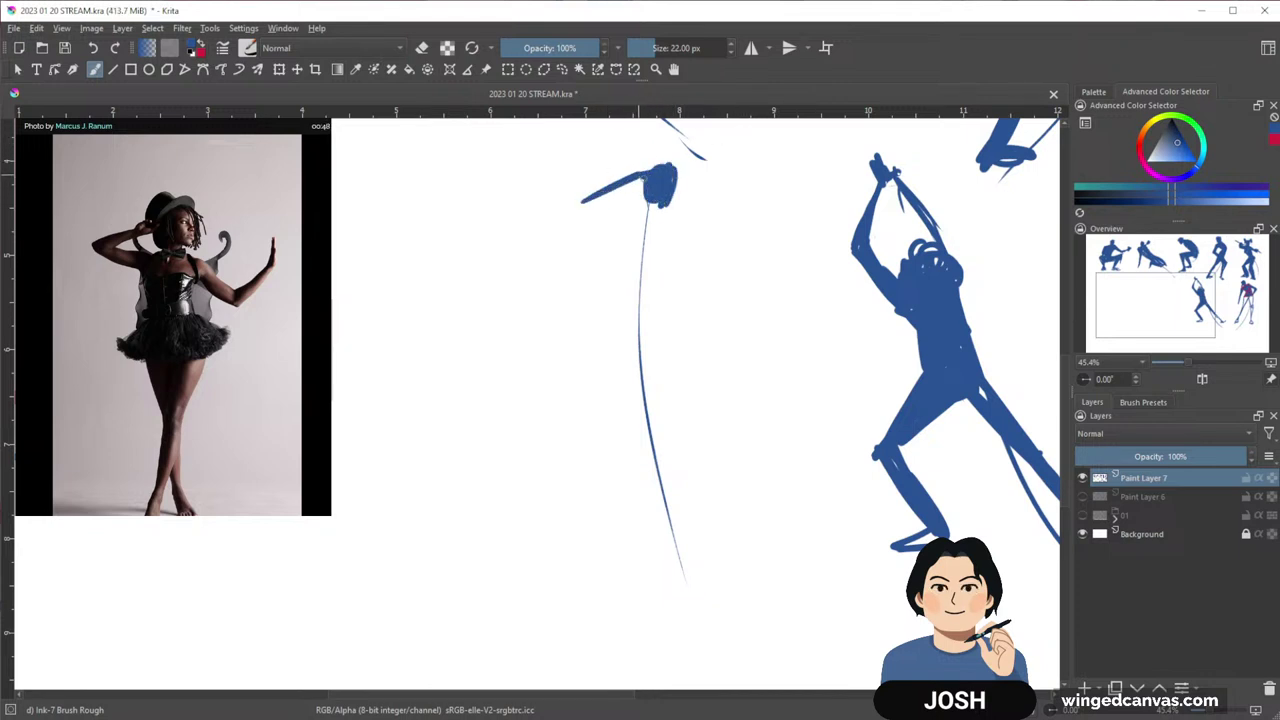
mouse_move(647, 177)
mouse_down()
mouse_move(577, 222)
mouse_move(604, 193)
mouse_move(664, 197)
mouse_move(582, 208)
mouse_move(647, 218)
mouse_up()
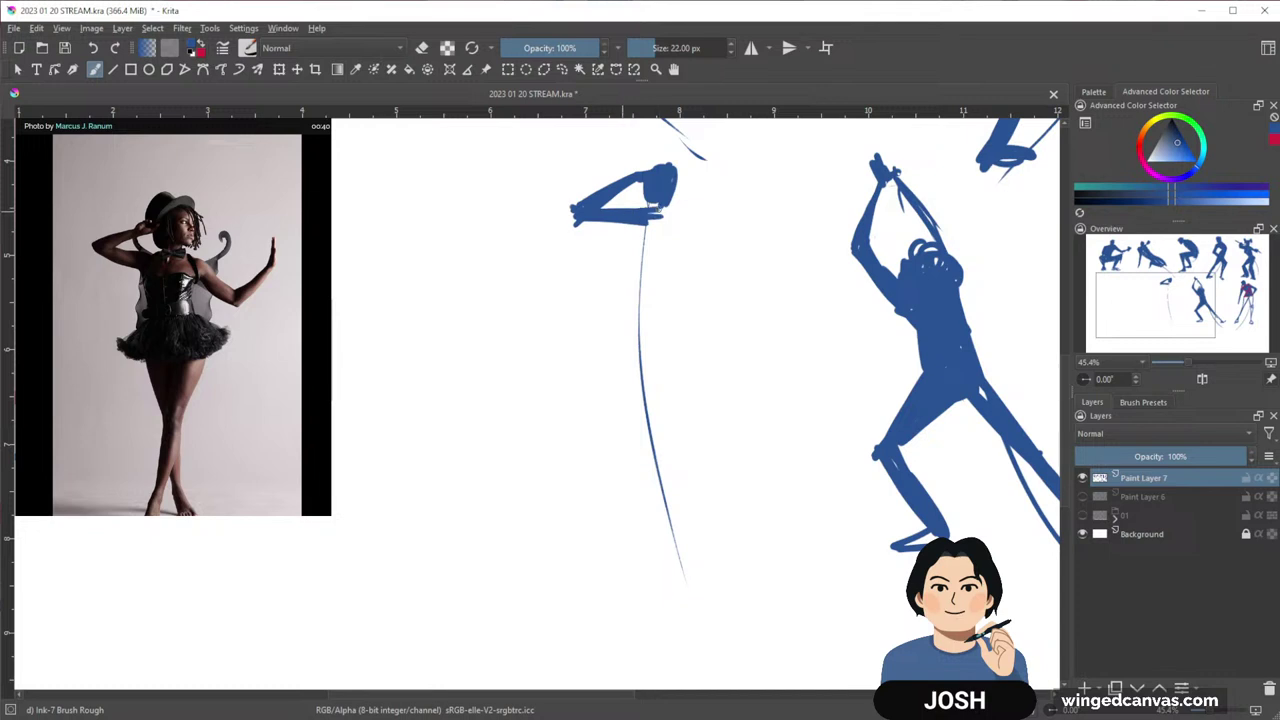
Paint the tutu model's shoulders and tapered torso, and add the other arm bent outward with its palm raised
drag(655, 213, 705, 232)
mouse_move(629, 241)
mouse_down()
mouse_move(641, 280)
mouse_move(629, 220)
mouse_move(638, 235)
mouse_move(644, 218)
mouse_move(653, 257)
mouse_move(675, 230)
mouse_move(648, 262)
mouse_move(709, 238)
mouse_move(724, 270)
mouse_up()
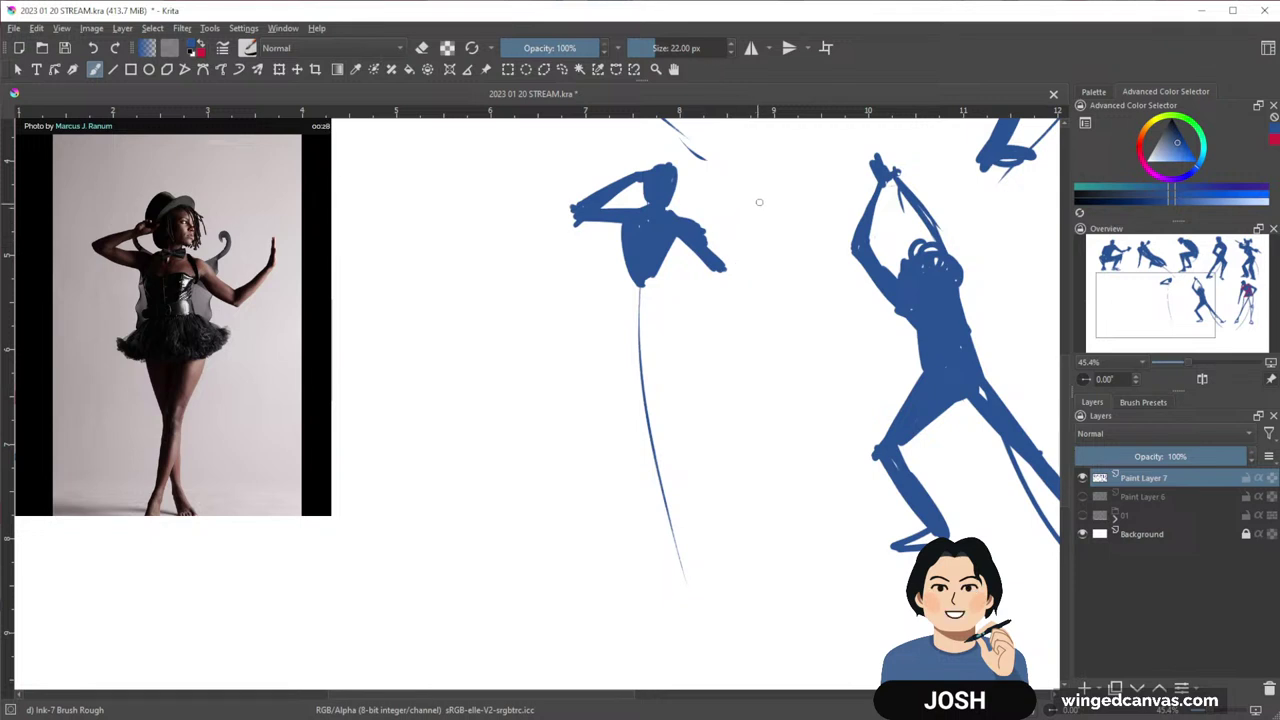
mouse_move(763, 195)
mouse_down()
mouse_move(709, 262)
mouse_move(728, 255)
mouse_move(702, 262)
mouse_move(678, 237)
mouse_move(662, 298)
mouse_move(639, 247)
mouse_move(639, 300)
mouse_move(641, 273)
mouse_move(672, 310)
mouse_up()
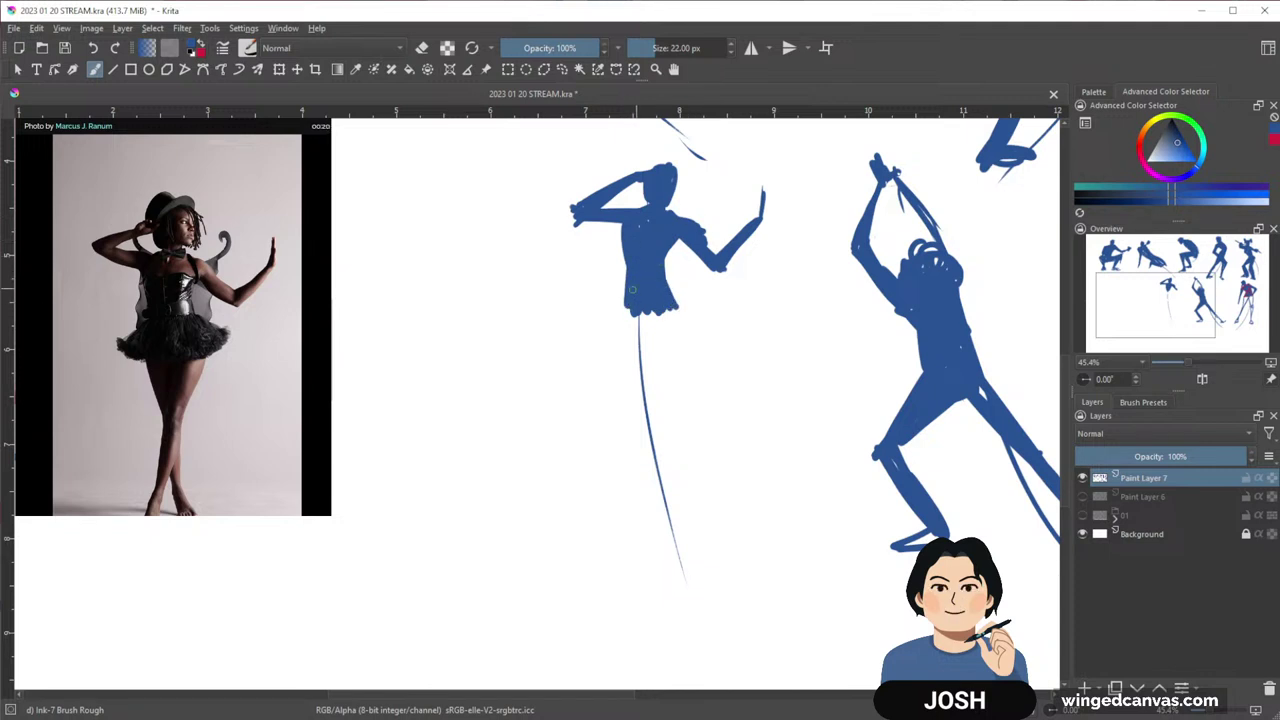
Paint the tutu model's flared skirt and the overlapping thighs beneath it
mouse_move(632, 294)
mouse_down()
mouse_move(581, 340)
mouse_move(672, 350)
mouse_up()
mouse_move(674, 298)
mouse_down()
mouse_move(721, 339)
mouse_move(608, 342)
mouse_move(640, 302)
mouse_move(665, 318)
mouse_move(643, 338)
mouse_move(658, 303)
mouse_move(688, 343)
mouse_move(707, 345)
mouse_move(705, 329)
mouse_move(709, 361)
mouse_up()
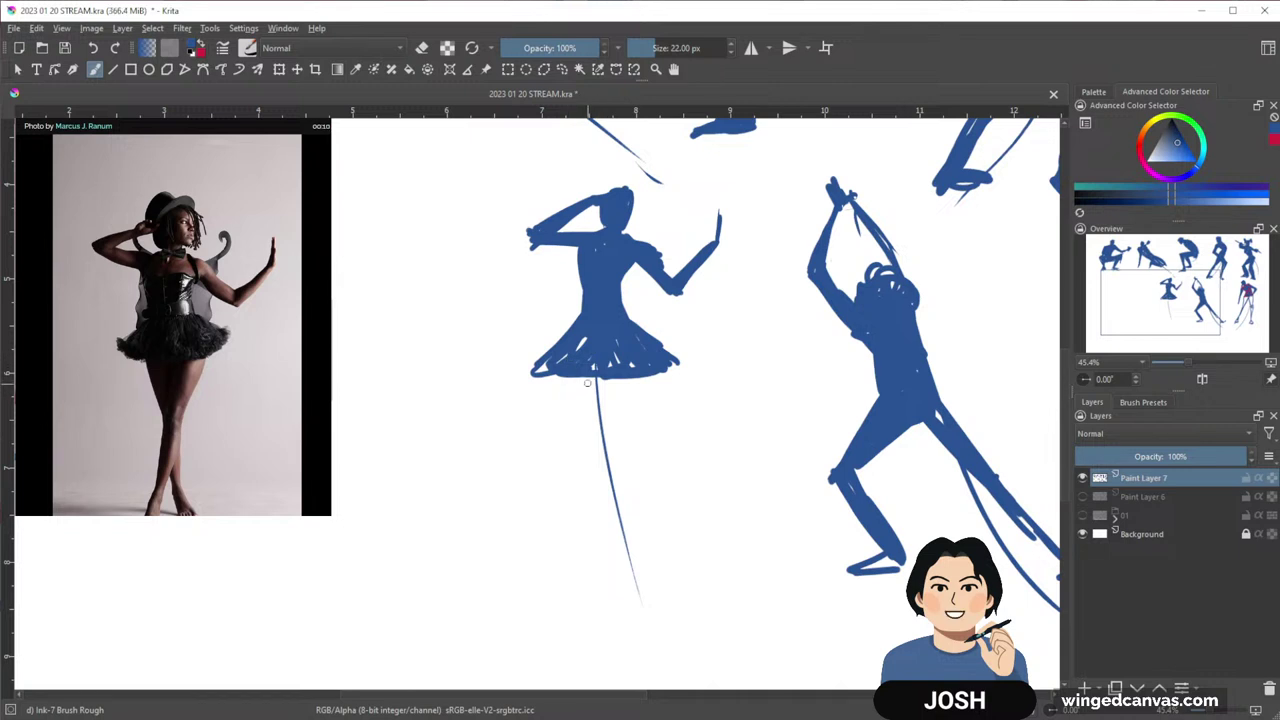
drag(586, 378, 596, 416)
mouse_move(643, 374)
mouse_down()
mouse_move(606, 478)
mouse_move(605, 361)
mouse_move(636, 355)
mouse_move(618, 422)
mouse_move(608, 358)
mouse_up()
drag(604, 482, 598, 496)
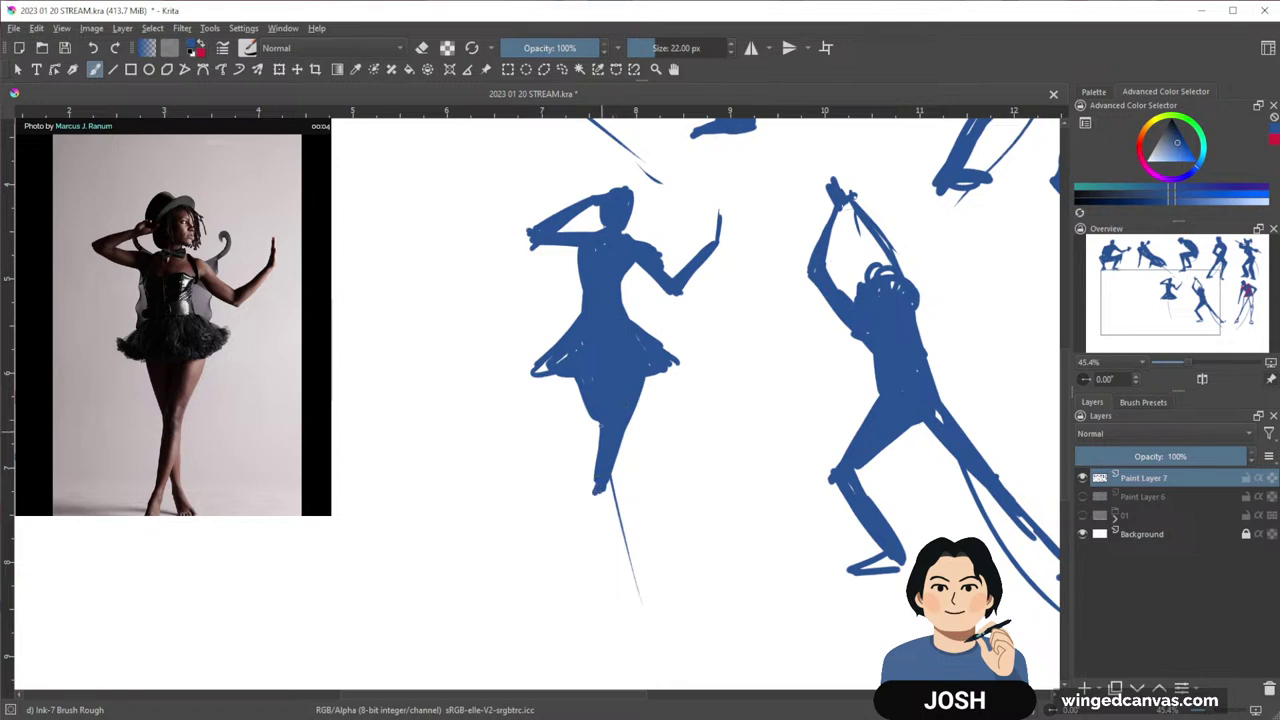
Paint the tutu model's crossed lower legs down to both feet and thicken the front leg
drag(604, 426, 588, 558)
drag(598, 494, 560, 610)
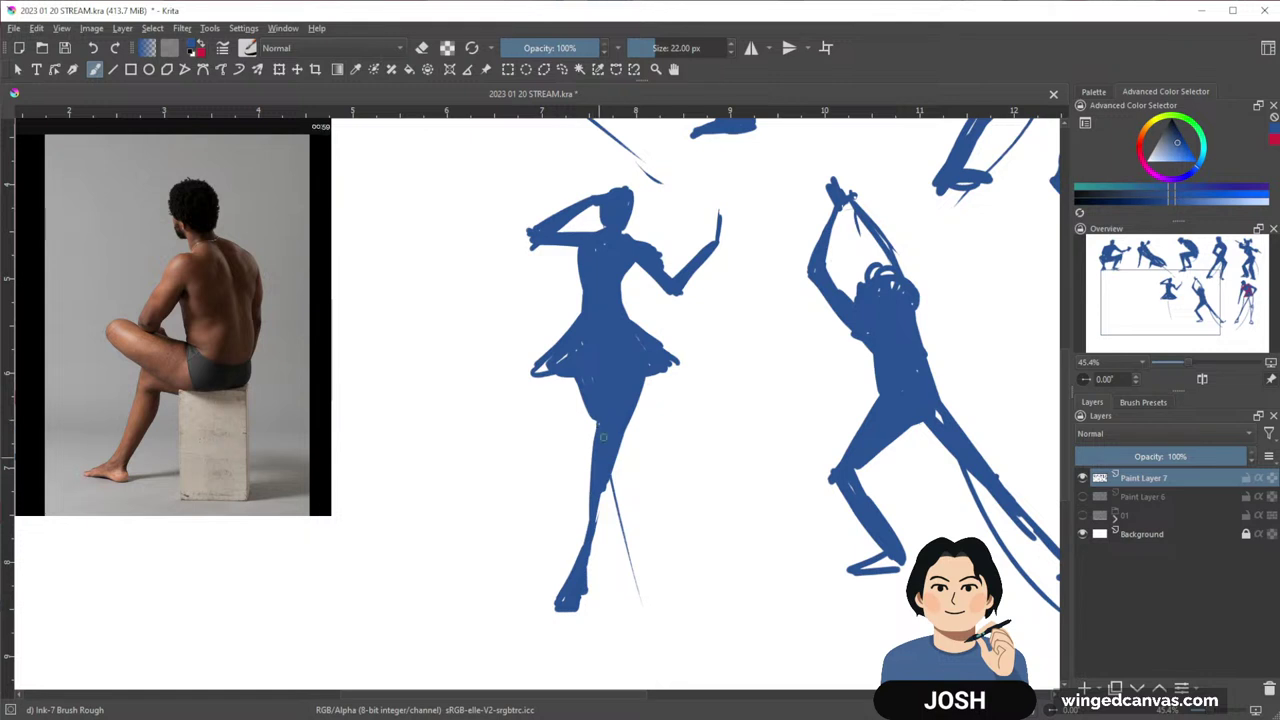
drag(600, 432, 586, 506)
drag(594, 406, 584, 542)
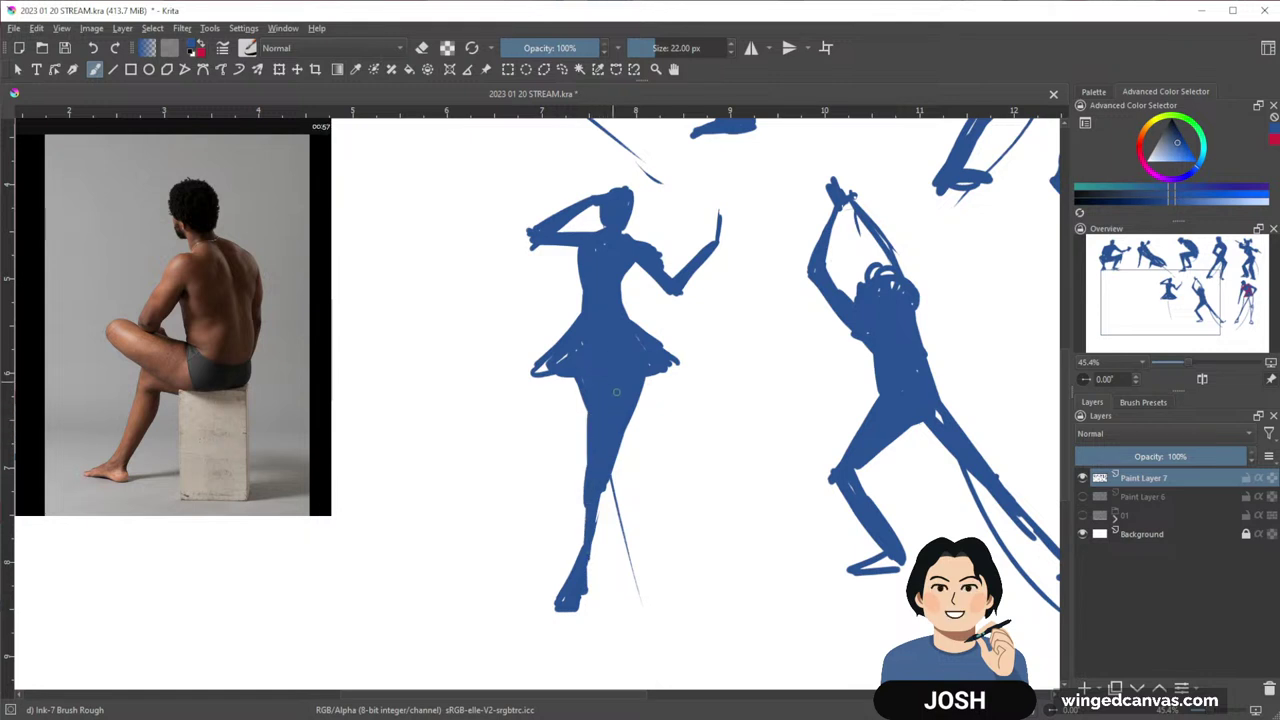
drag(621, 440, 636, 504)
drag(622, 438, 652, 540)
drag(620, 470, 662, 595)
In the empty space beside the tutu model, draw the seated man's C-shaped line of action
mouse_move(645, 545)
mouse_down()
mouse_move(658, 580)
mouse_move(803, 600)
mouse_move(748, 634)
mouse_move(786, 514)
mouse_move(770, 502)
mouse_up()
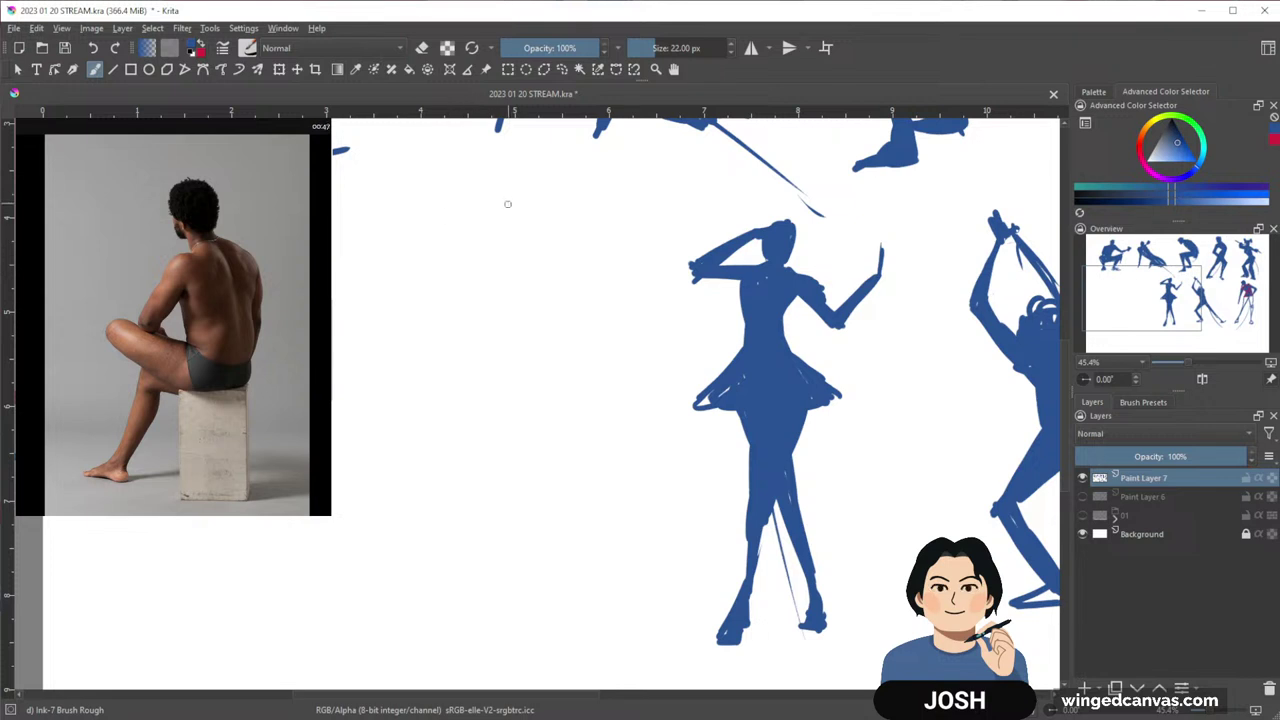
drag(518, 198, 525, 515)
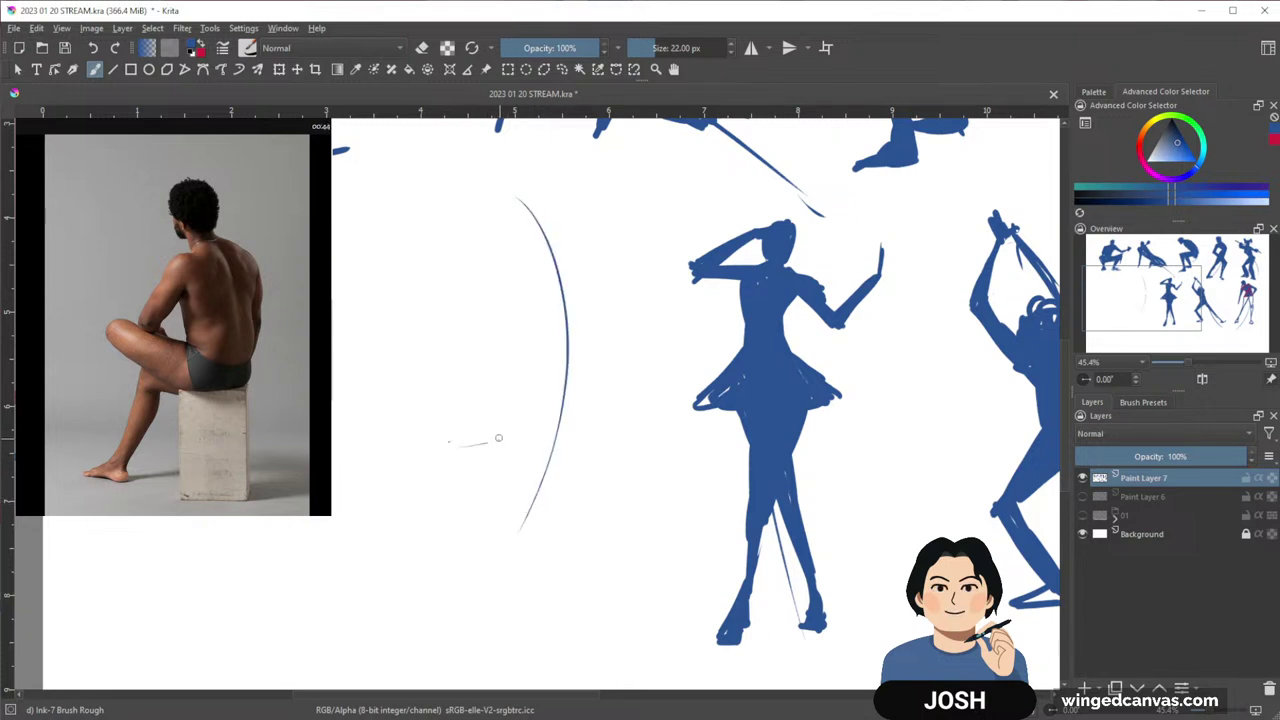
Add the brimmed hat on top of the tutu model's head
drag(594, 434, 489, 454)
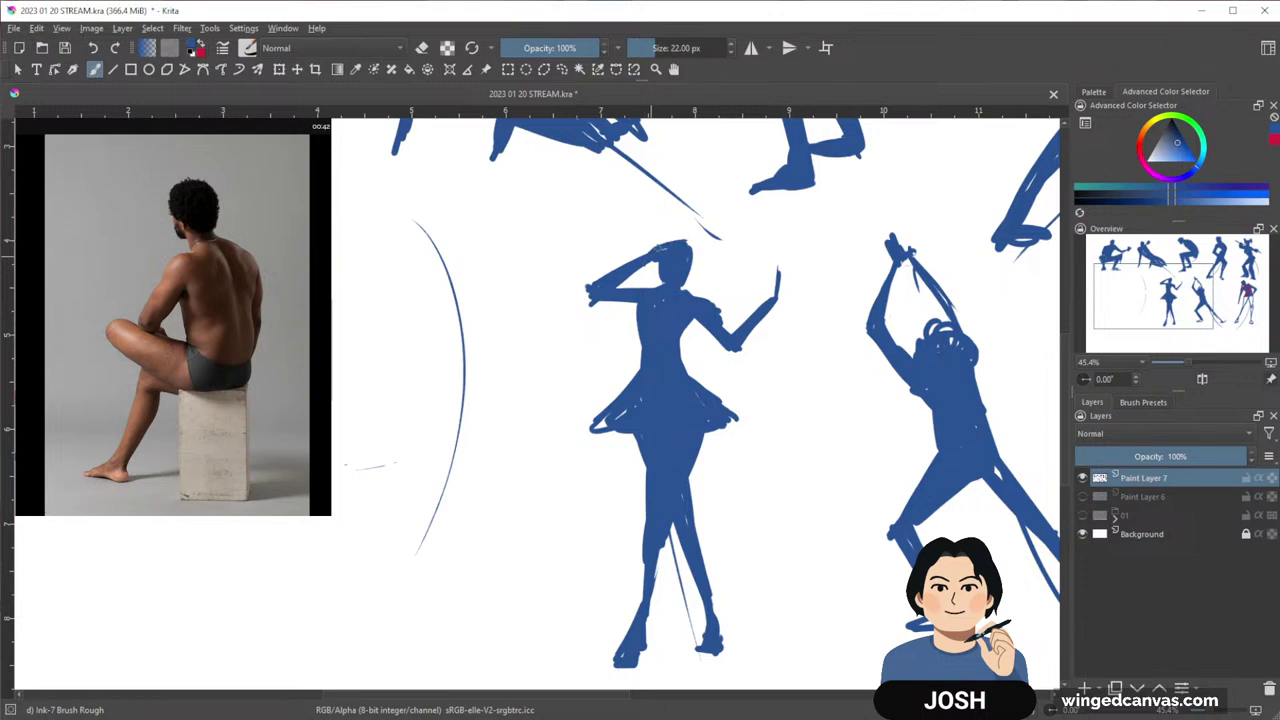
mouse_move(652, 250)
mouse_down()
mouse_move(705, 240)
mouse_move(675, 246)
mouse_up()
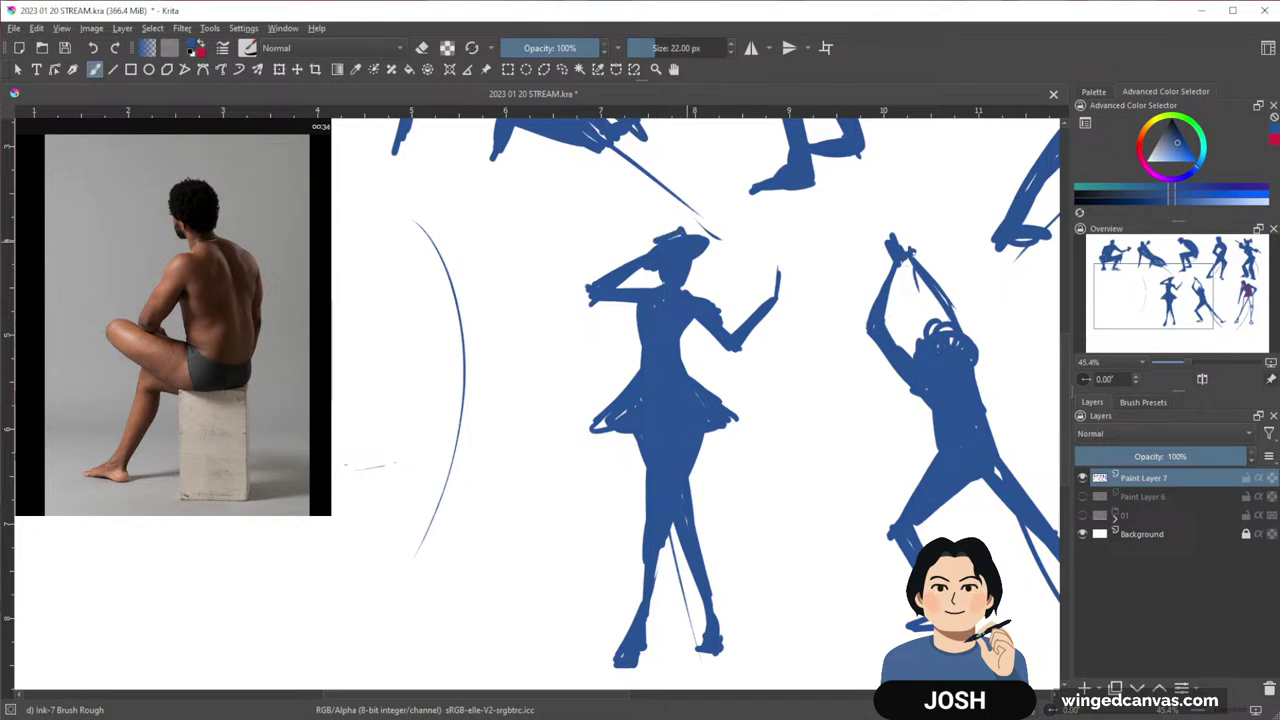
drag(667, 240, 688, 234)
Paint the seated man's round head and hair at the upper end of his line of action
drag(746, 333, 768, 309)
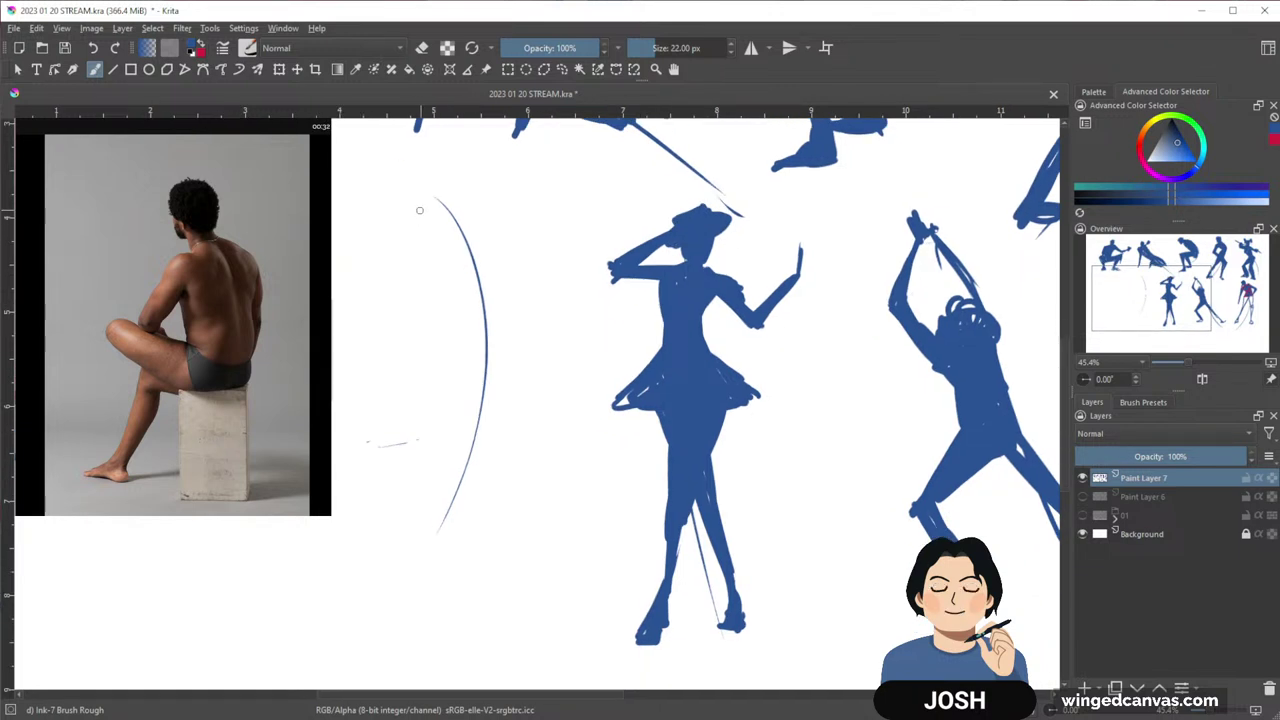
mouse_move(440, 199)
mouse_down()
mouse_move(427, 196)
mouse_move(436, 206)
mouse_up()
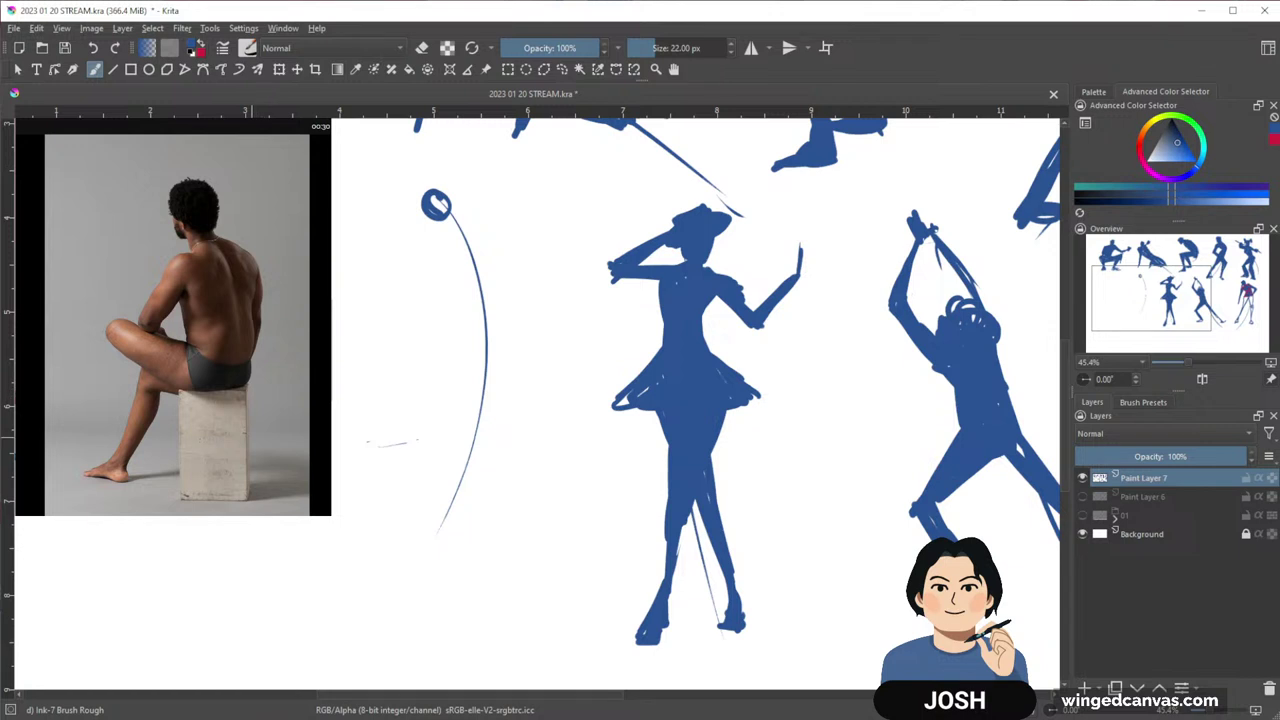
drag(620, 472, 743, 466)
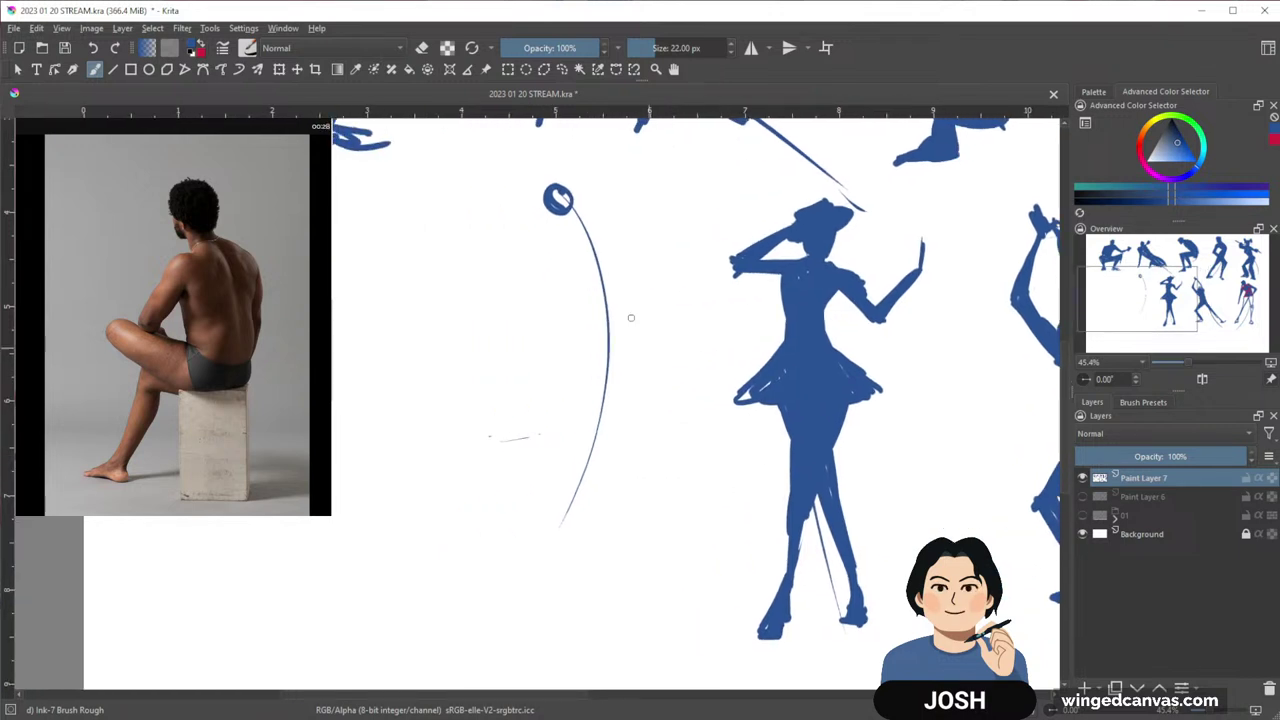
mouse_move(570, 196)
mouse_down()
mouse_move(556, 178)
mouse_move(566, 184)
mouse_up()
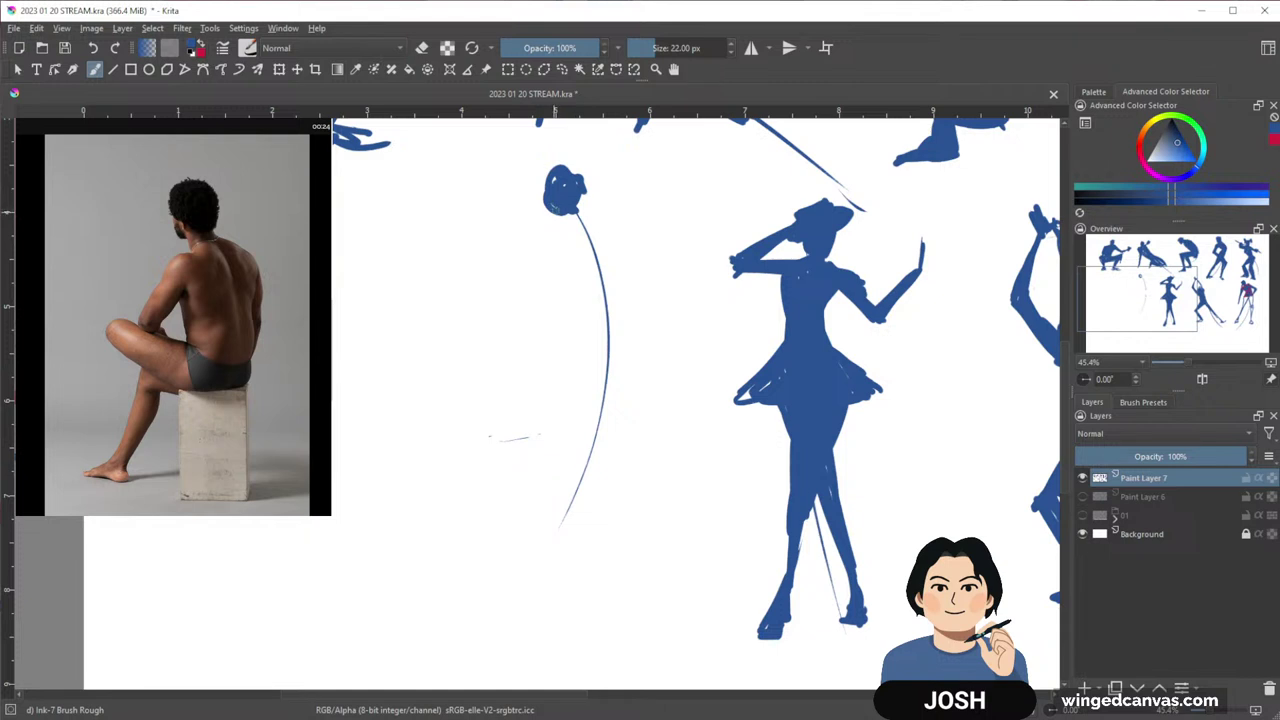
Paint the seated man's neck, back and arms, and fill in the raised thigh and hips
mouse_move(549, 190)
mouse_down()
mouse_move(548, 216)
mouse_move(595, 233)
mouse_move(568, 218)
mouse_move(492, 292)
mouse_move(540, 236)
mouse_move(490, 302)
mouse_move(520, 245)
mouse_move(556, 325)
mouse_move(575, 245)
mouse_move(590, 318)
mouse_move(606, 235)
mouse_move(592, 241)
mouse_move(618, 240)
mouse_move(628, 300)
mouse_move(611, 253)
mouse_move(615, 325)
mouse_move(470, 325)
mouse_move(540, 350)
mouse_move(480, 308)
mouse_move(560, 358)
mouse_move(548, 358)
mouse_up()
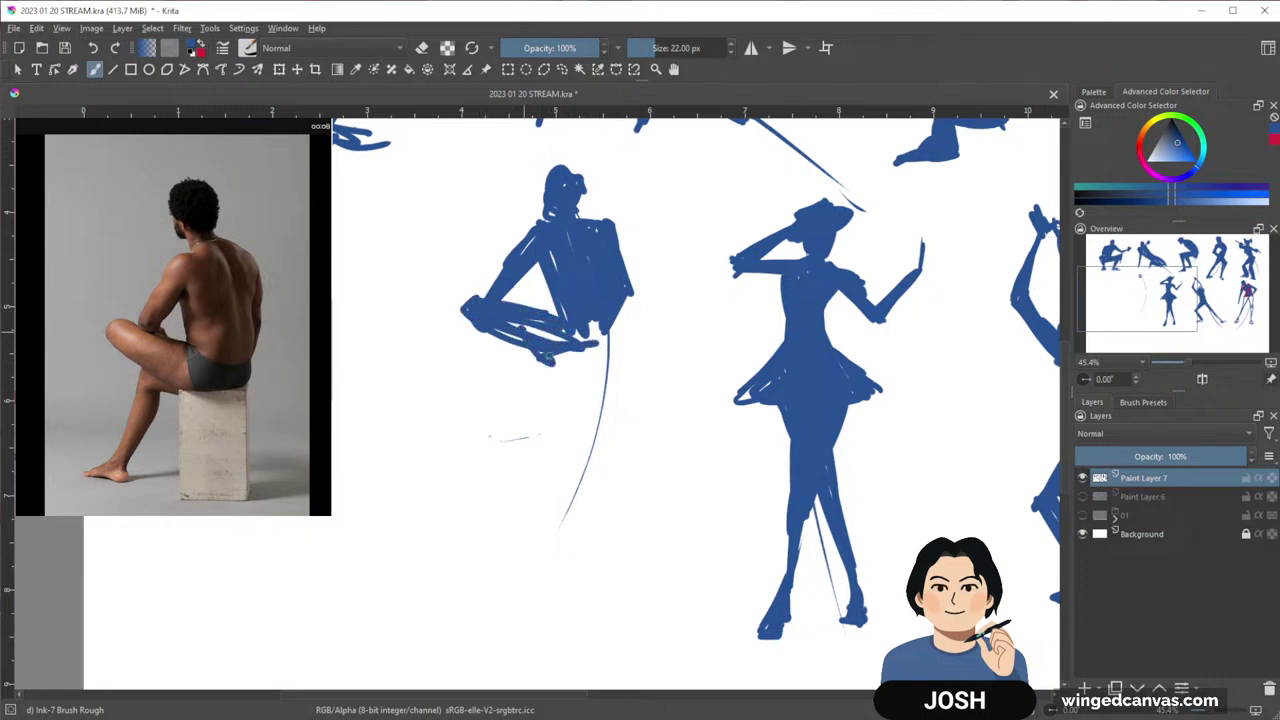
mouse_move(561, 309)
mouse_down()
mouse_move(575, 362)
mouse_move(618, 318)
mouse_up()
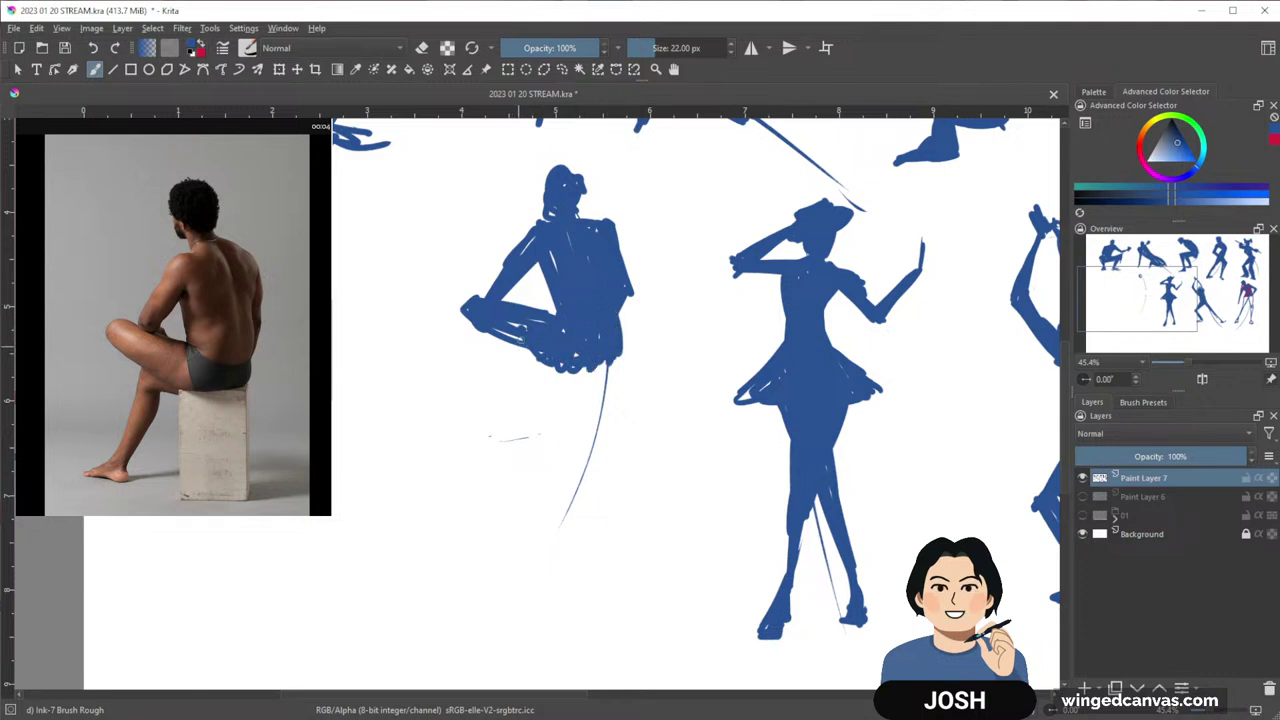
Paint the seated man's lower leg and foot hanging down from the raised knee
mouse_move(505, 340)
mouse_down()
mouse_move(456, 465)
mouse_move(430, 463)
mouse_up()
drag(631, 455, 725, 455)
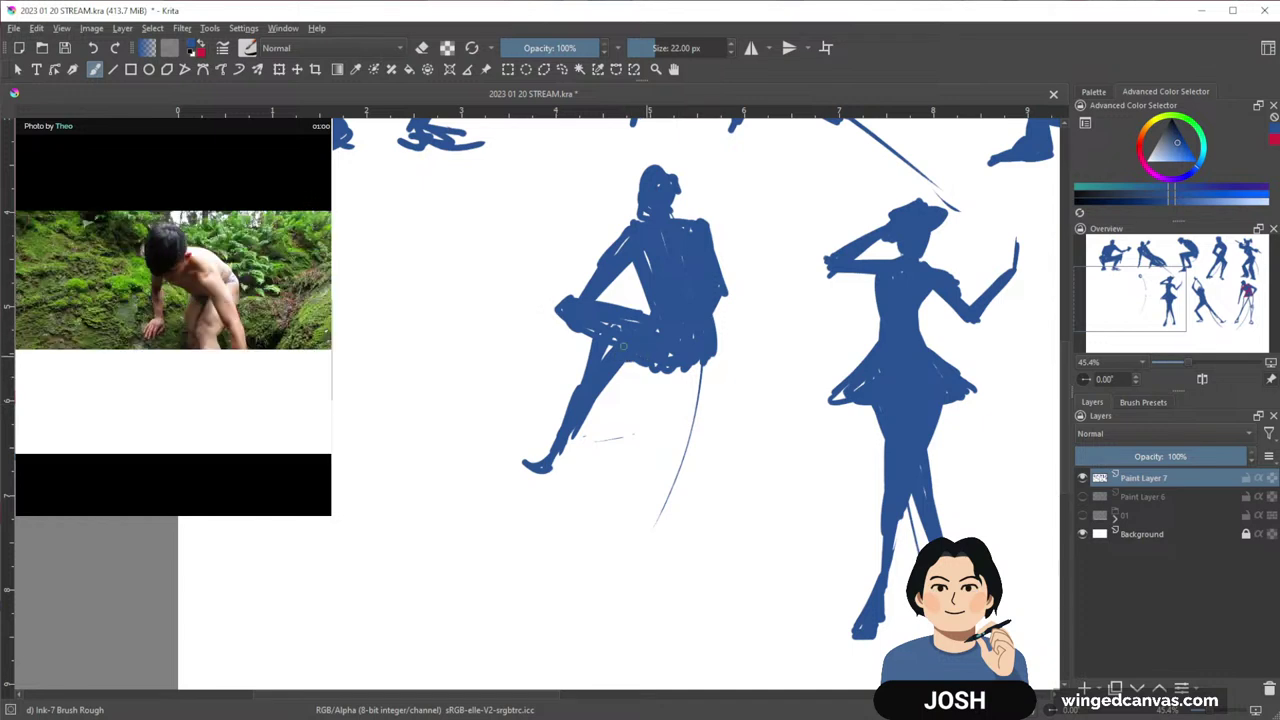
Below the seated man, draw the bending forest model's long C-shaped line of action and paint his lowered head at its upper end
drag(711, 534, 762, 333)
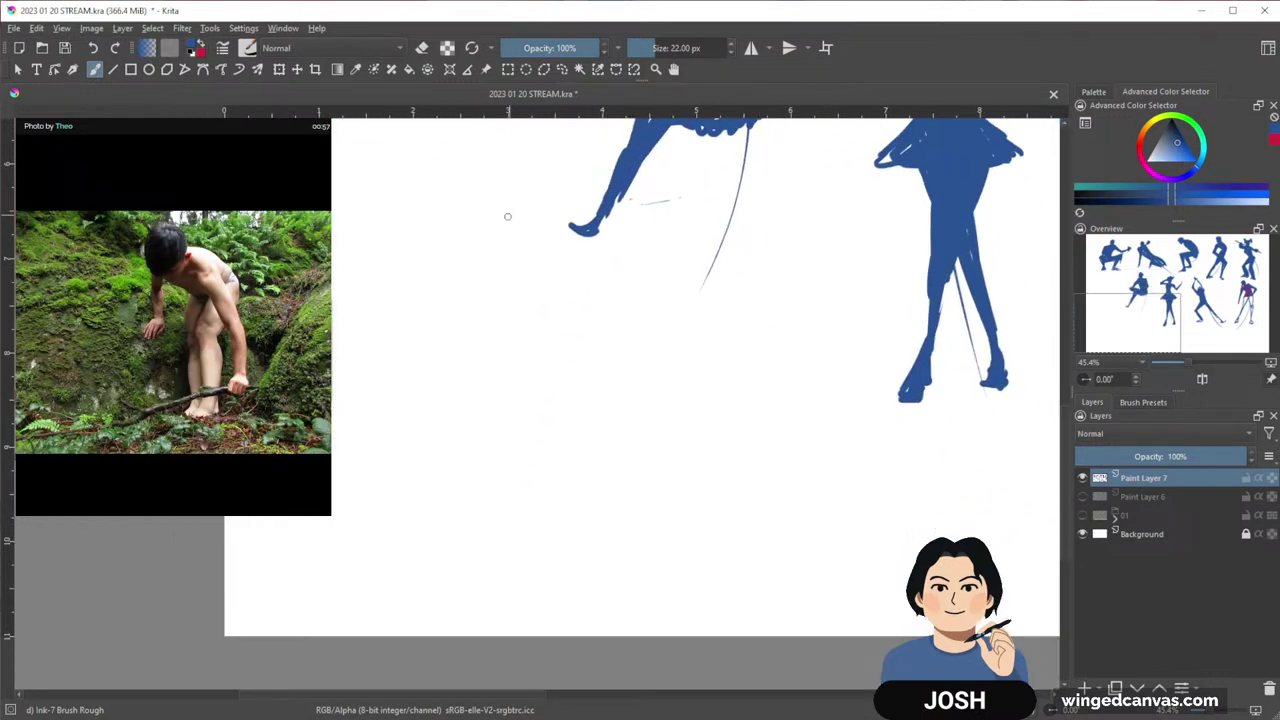
drag(518, 284, 625, 562)
mouse_move(520, 258)
mouse_down()
mouse_move(514, 298)
mouse_move(530, 312)
mouse_move(524, 272)
mouse_move(522, 300)
mouse_up()
drag(679, 356, 736, 343)
drag(587, 246, 577, 283)
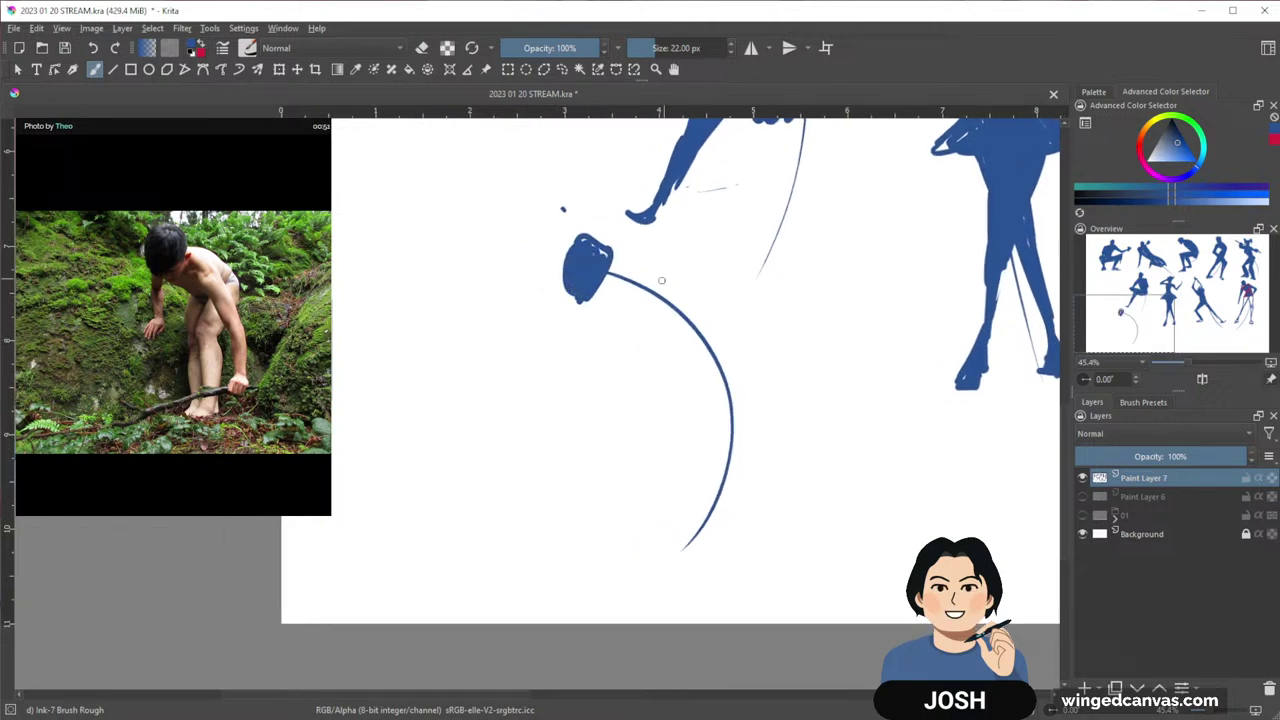
Paint the bending man's rounded shoulders, upper torso and the forward arm with its hand reaching down
drag(644, 261, 667, 308)
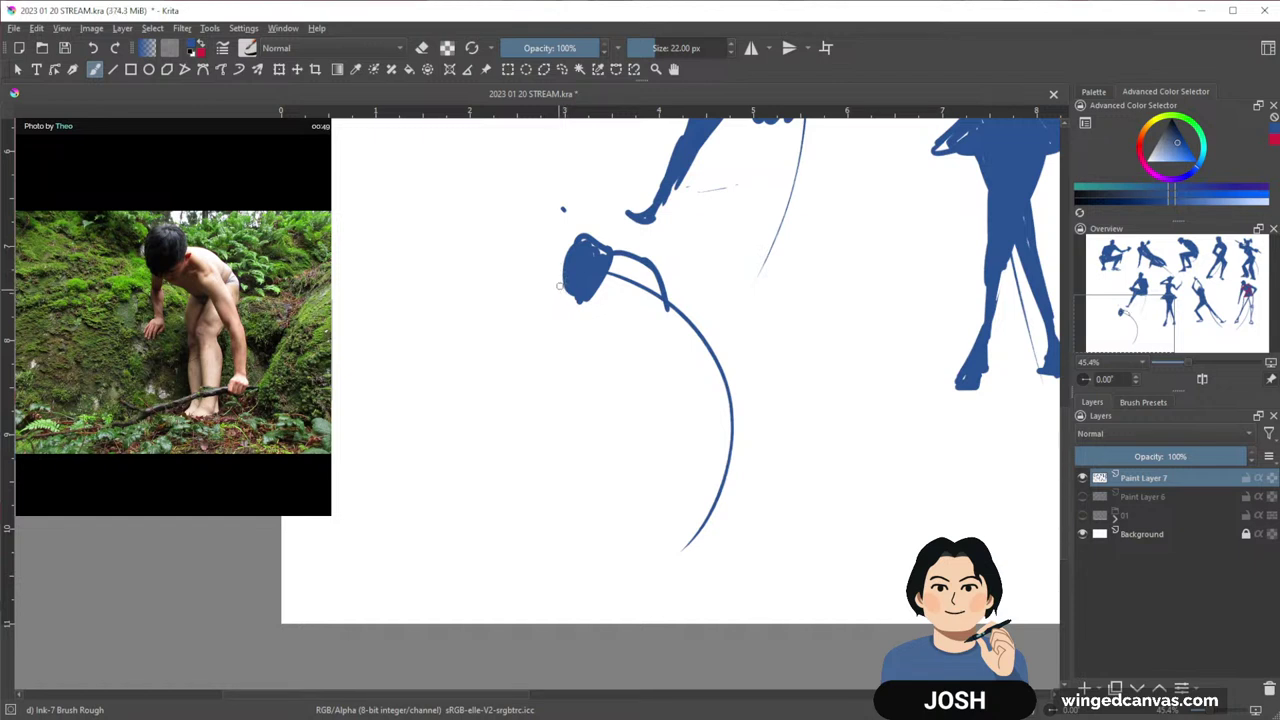
mouse_move(563, 272)
mouse_down()
mouse_move(518, 356)
mouse_move(533, 348)
mouse_up()
mouse_move(590, 299)
mouse_down()
mouse_move(612, 310)
mouse_move(602, 286)
mouse_move(643, 320)
mouse_move(598, 246)
mouse_move(634, 260)
mouse_up()
drag(620, 301, 617, 267)
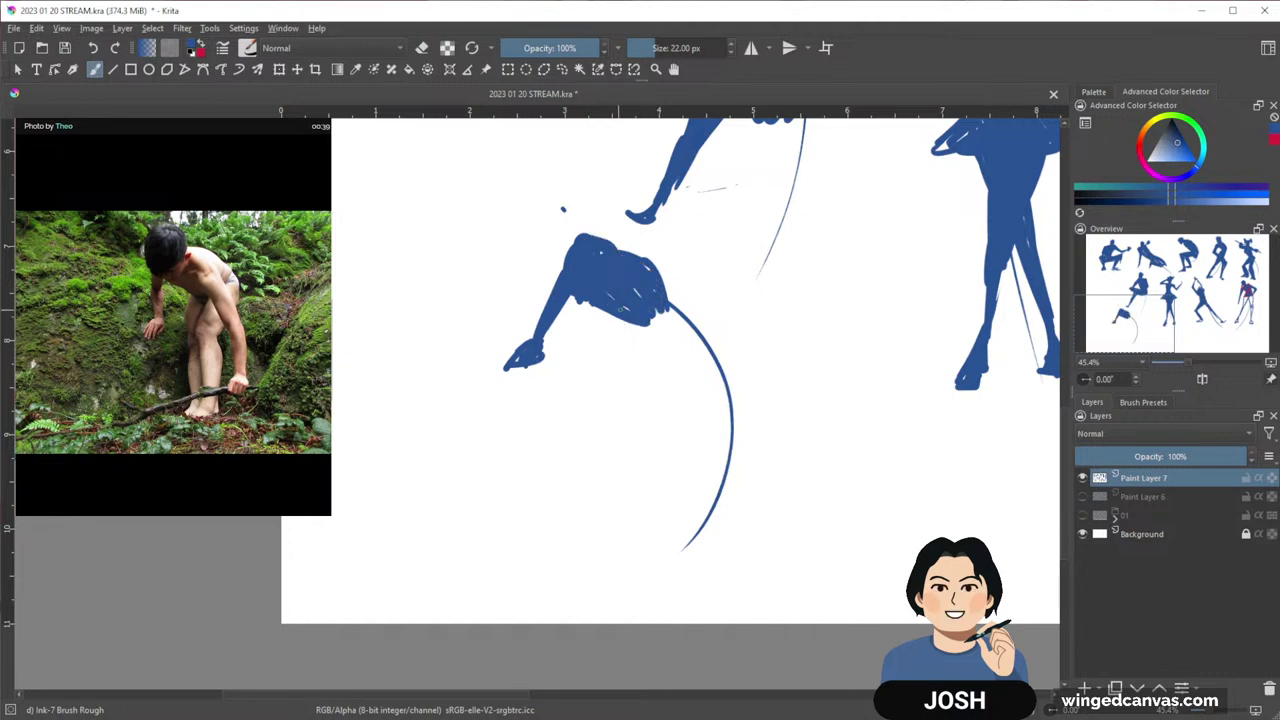
Paint the bending man's lower torso, hips and both legs, and add the rear hanging arm and the feet
mouse_move(632, 318)
mouse_down()
mouse_move(663, 304)
mouse_move(663, 318)
mouse_move(659, 277)
mouse_move(676, 327)
mouse_move(659, 310)
mouse_move(624, 372)
mouse_up()
mouse_move(688, 326)
mouse_down()
mouse_move(640, 386)
mouse_move(628, 388)
mouse_move(650, 310)
mouse_move(621, 348)
mouse_move(637, 366)
mouse_move(672, 306)
mouse_move(630, 459)
mouse_move(635, 368)
mouse_move(638, 441)
mouse_move(651, 370)
mouse_move(635, 505)
mouse_up()
drag(624, 388, 627, 470)
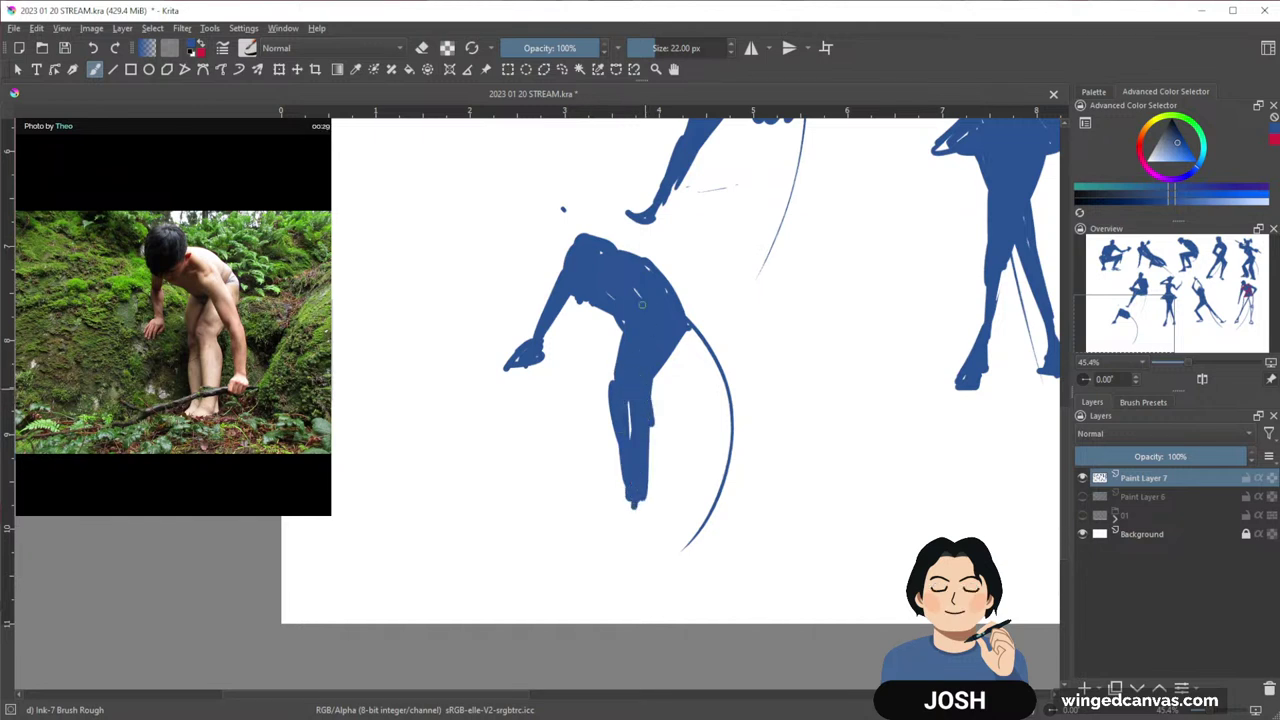
mouse_move(670, 345)
mouse_down()
mouse_move(684, 430)
mouse_move(666, 278)
mouse_move(682, 378)
mouse_up()
mouse_move(634, 492)
mouse_down()
mouse_move(597, 513)
mouse_move(632, 505)
mouse_move(607, 510)
mouse_move(637, 480)
mouse_move(646, 526)
mouse_up()
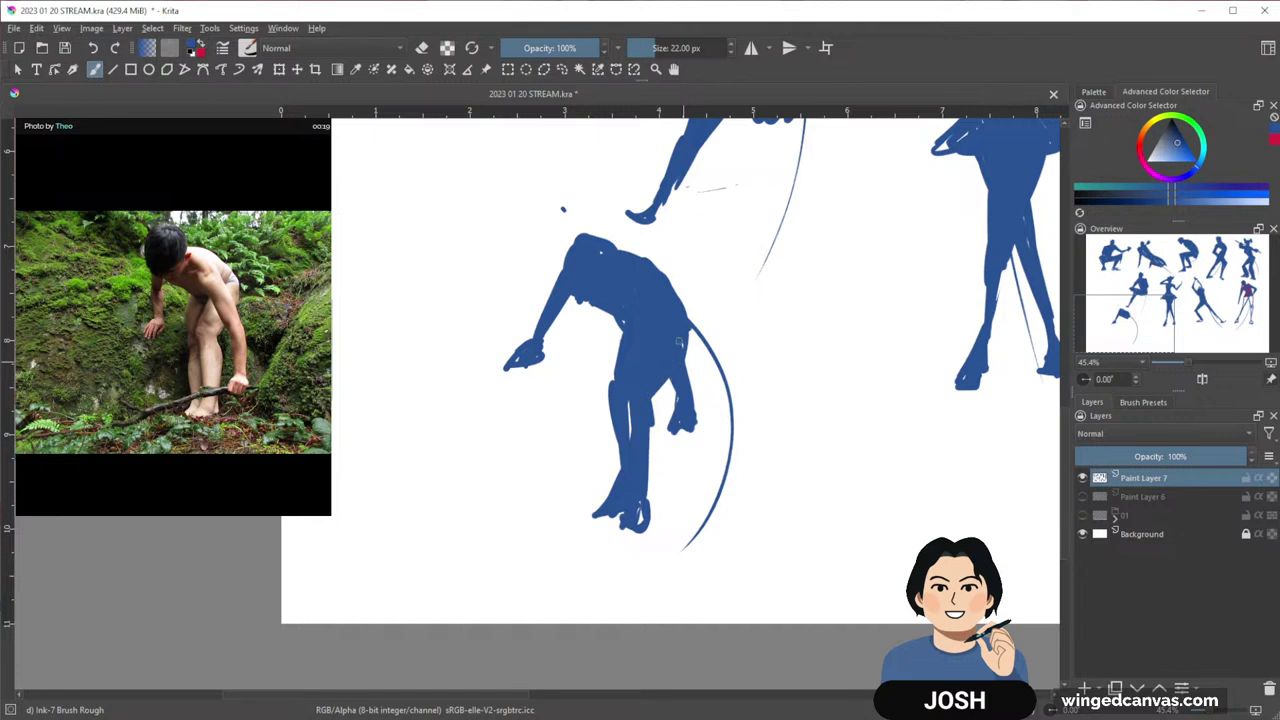
Fill the white gaps in the bending man's legs and torso, and smooth the contours of his head and back
drag(624, 388, 612, 326)
mouse_move(590, 236)
mouse_down()
mouse_move(560, 268)
mouse_move(582, 302)
mouse_move(613, 234)
mouse_move(584, 238)
mouse_move(615, 256)
mouse_up()
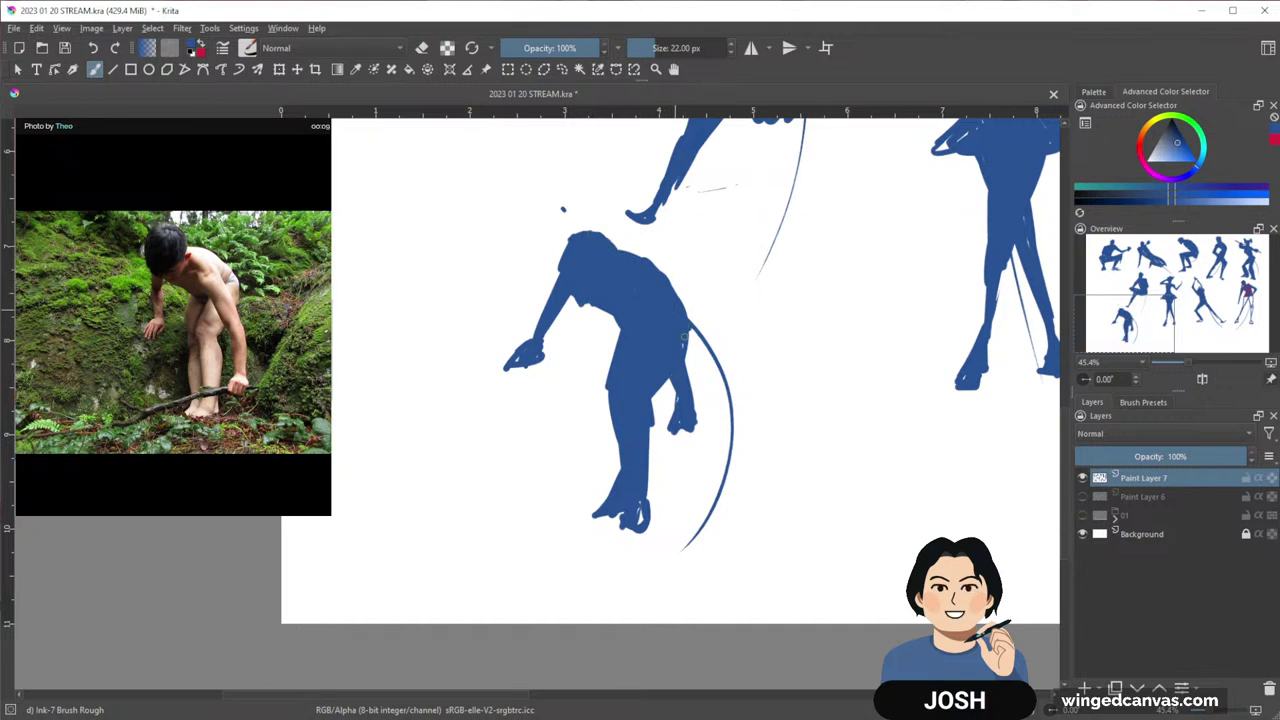
drag(677, 294, 689, 333)
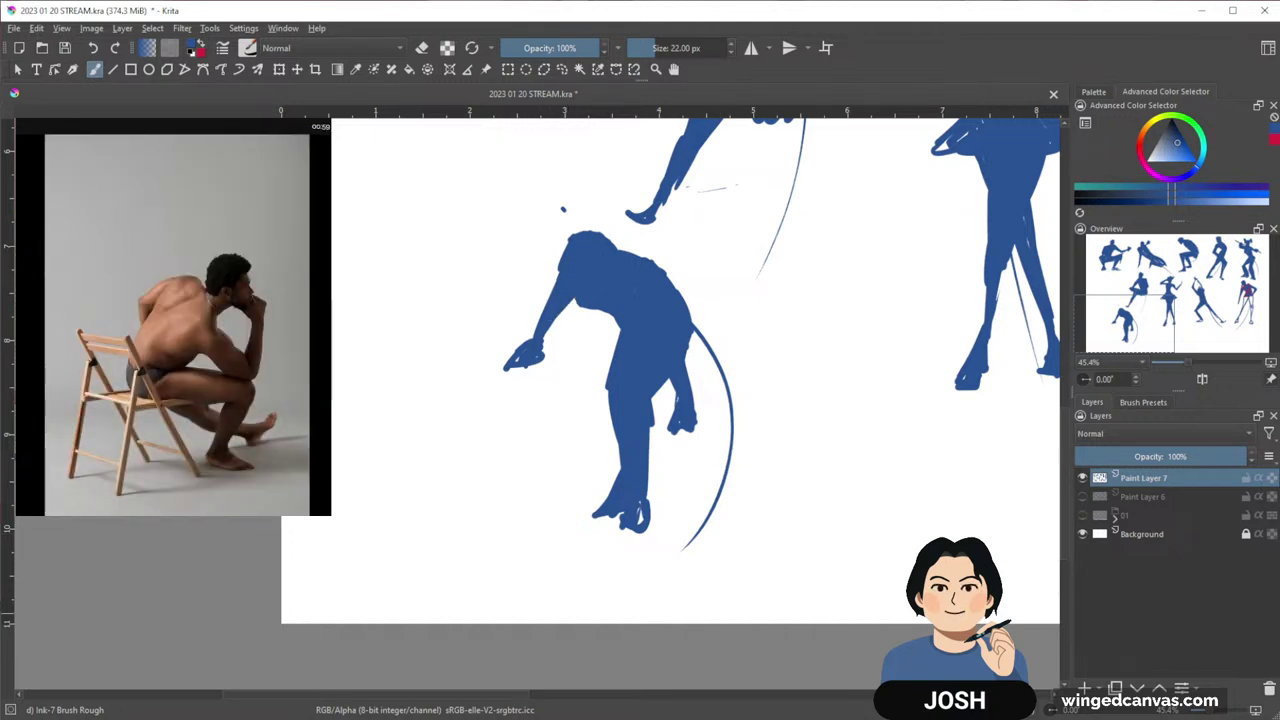
In Line of Action, end the current session, decline the account offer and set the time interval to 2 minutes
mouse_move(284, 367)
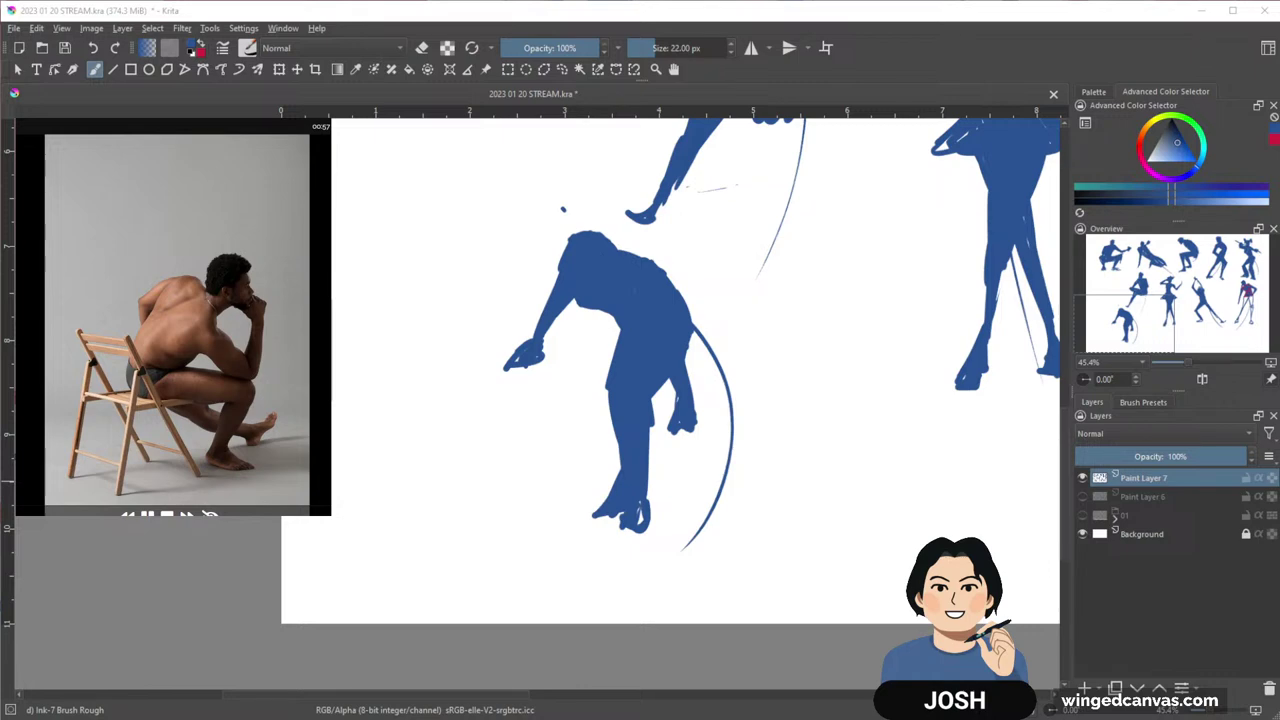
click(209, 514)
click(258, 364)
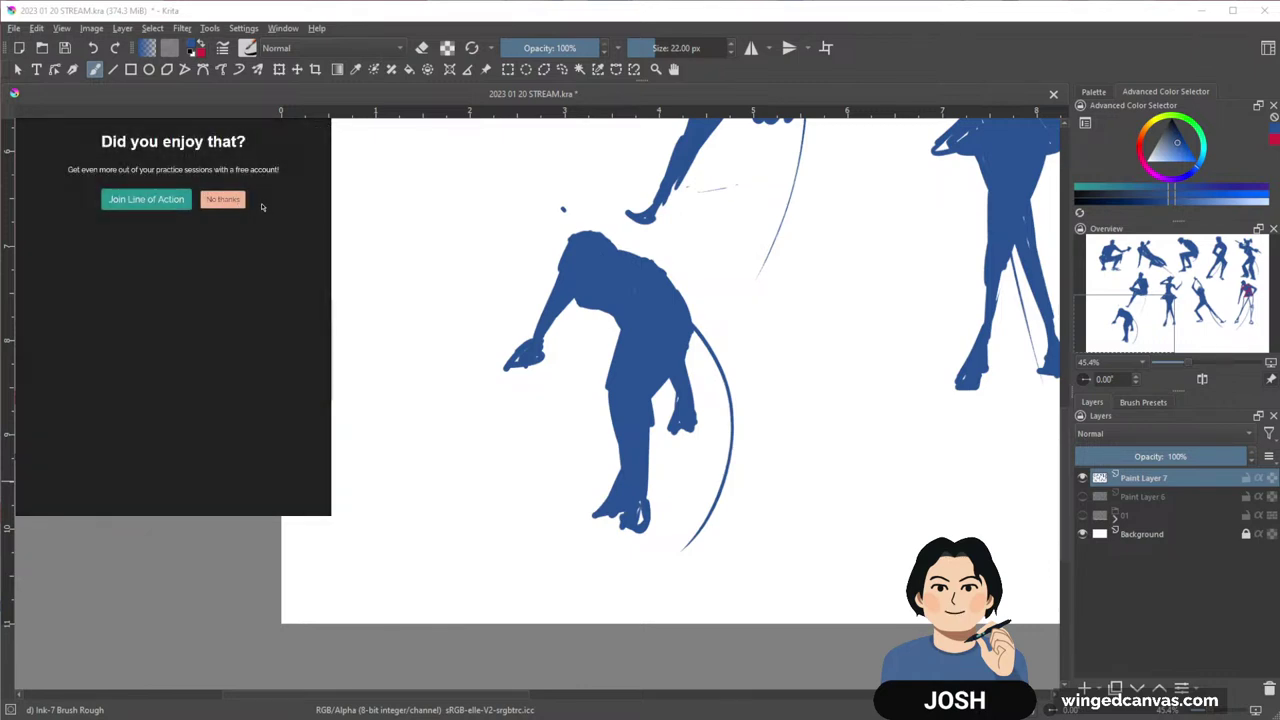
click(223, 199)
scroll(150, 330, down, 5)
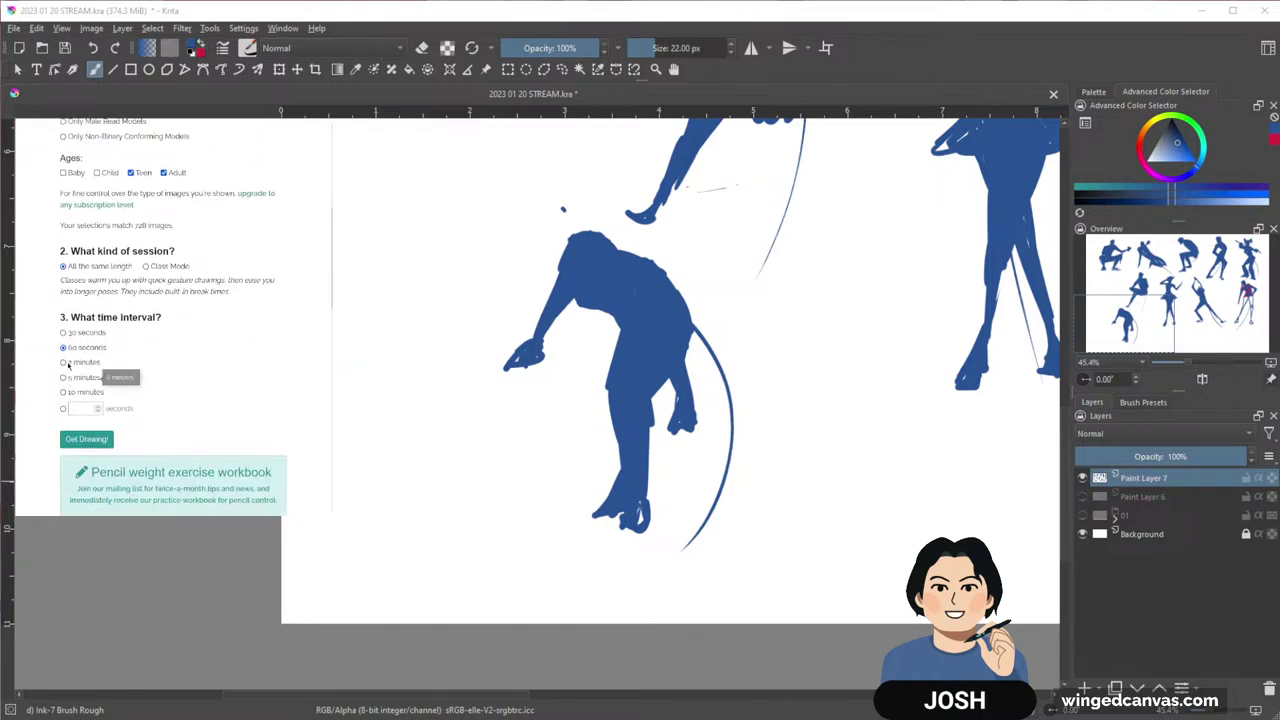
click(63, 363)
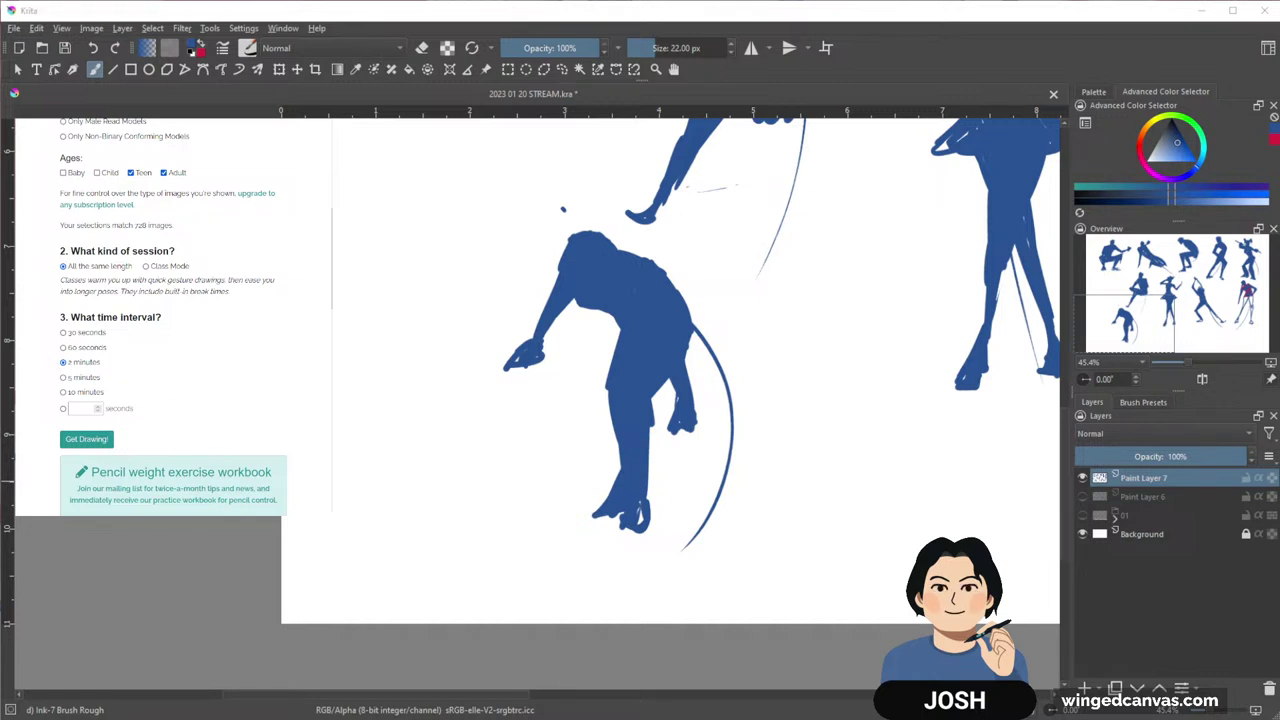
scroll(28, 460, down, 3)
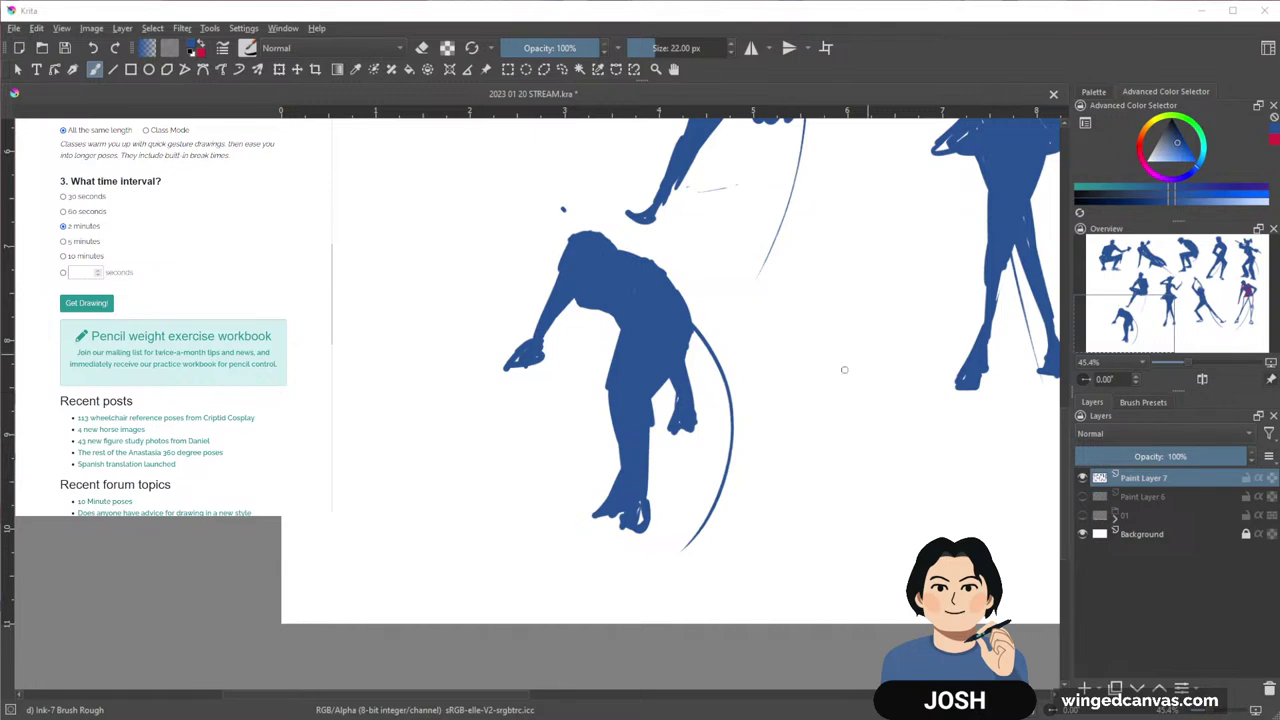
Back in Krita, write the label "1min" in the upper-left corner of the sheet of nine-plus gestures
scroll(843, 366, down, 2)
drag(850, 290, 640, 444)
scroll(662, 442, down, 2)
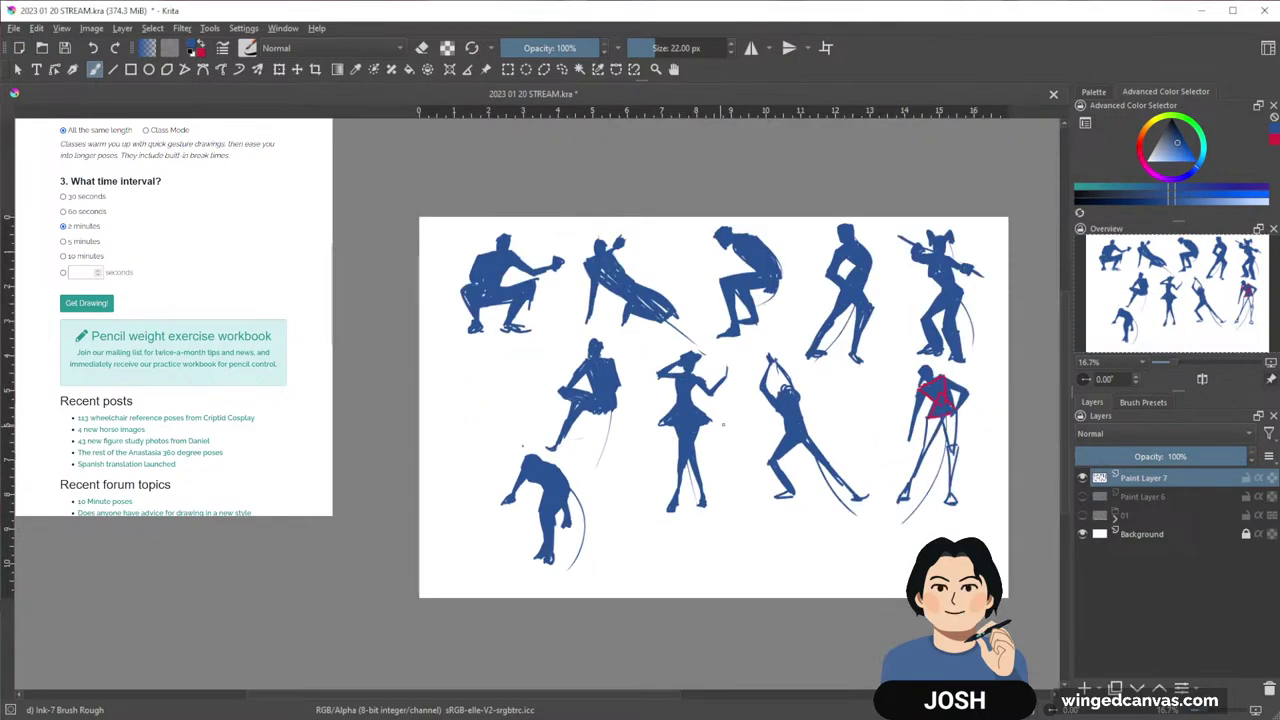
scroll(787, 401, up, 1)
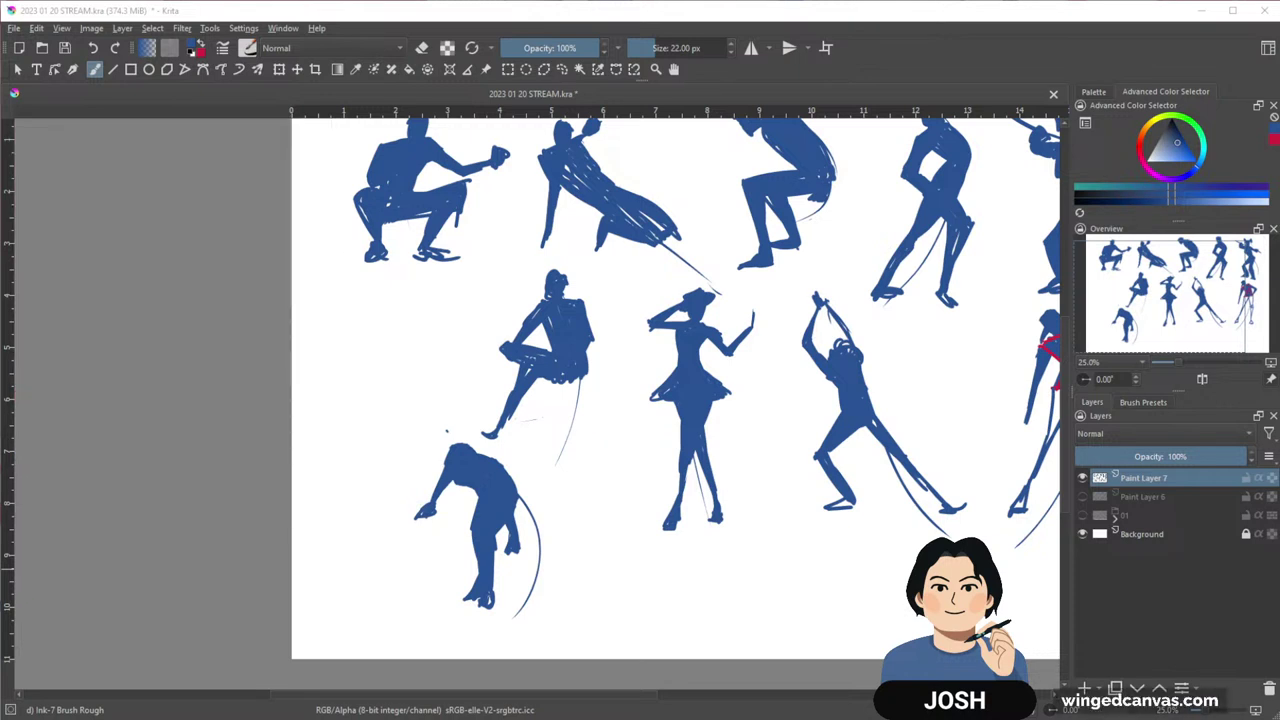
scroll(693, 477, down, 1)
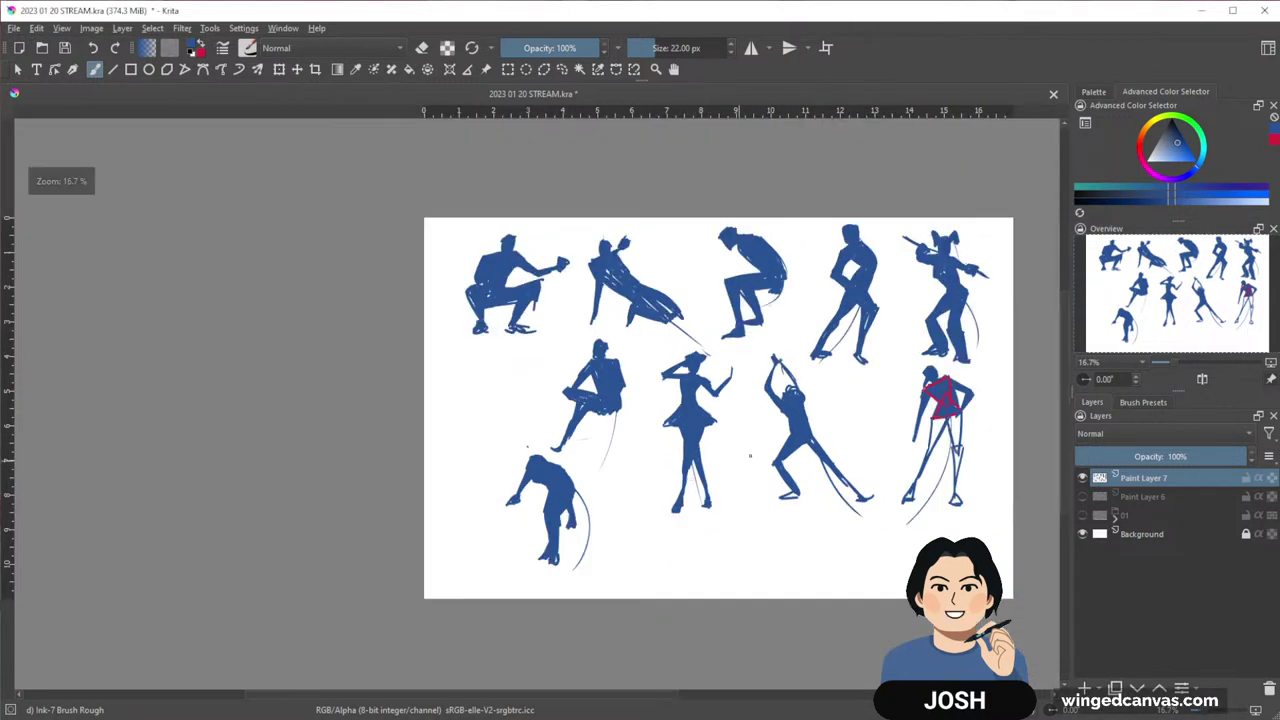
drag(827, 447, 705, 440)
scroll(835, 437, up, 2)
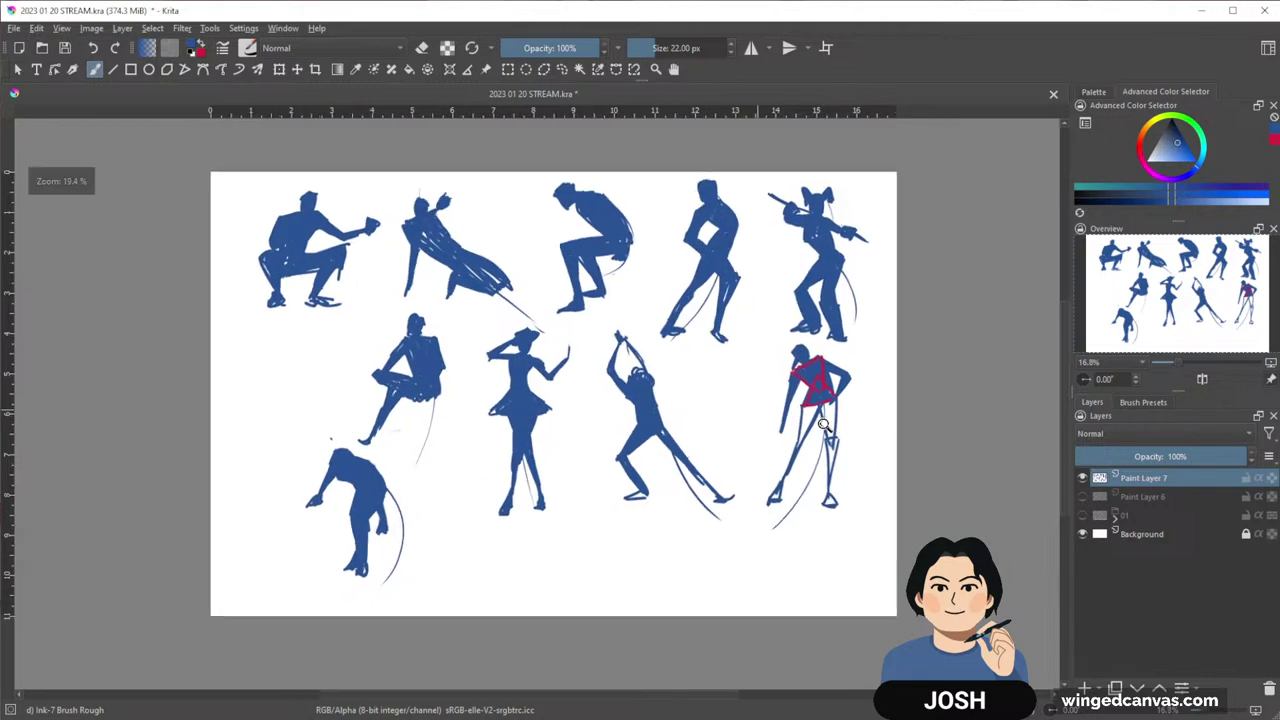
drag(820, 405, 849, 455)
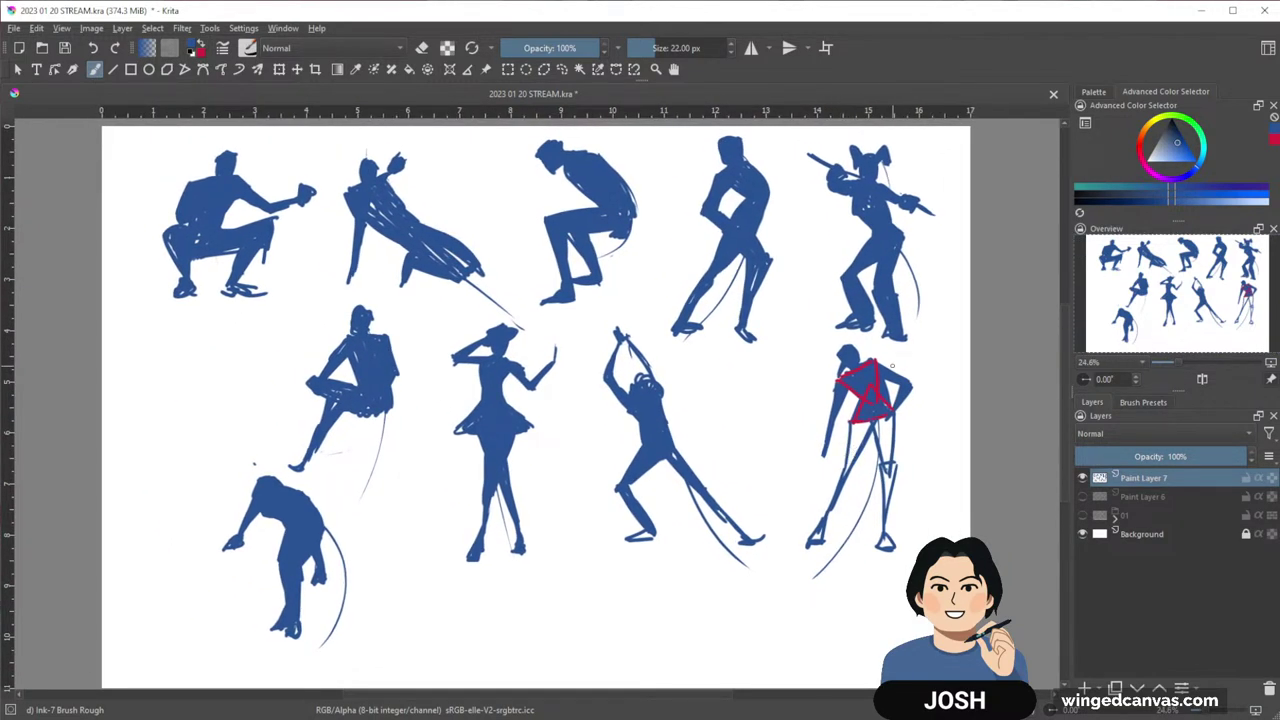
mouse_move(126, 136)
mouse_down()
mouse_move(128, 160)
mouse_move(140, 149)
mouse_move(150, 160)
mouse_up()
drag(154, 149, 178, 160)
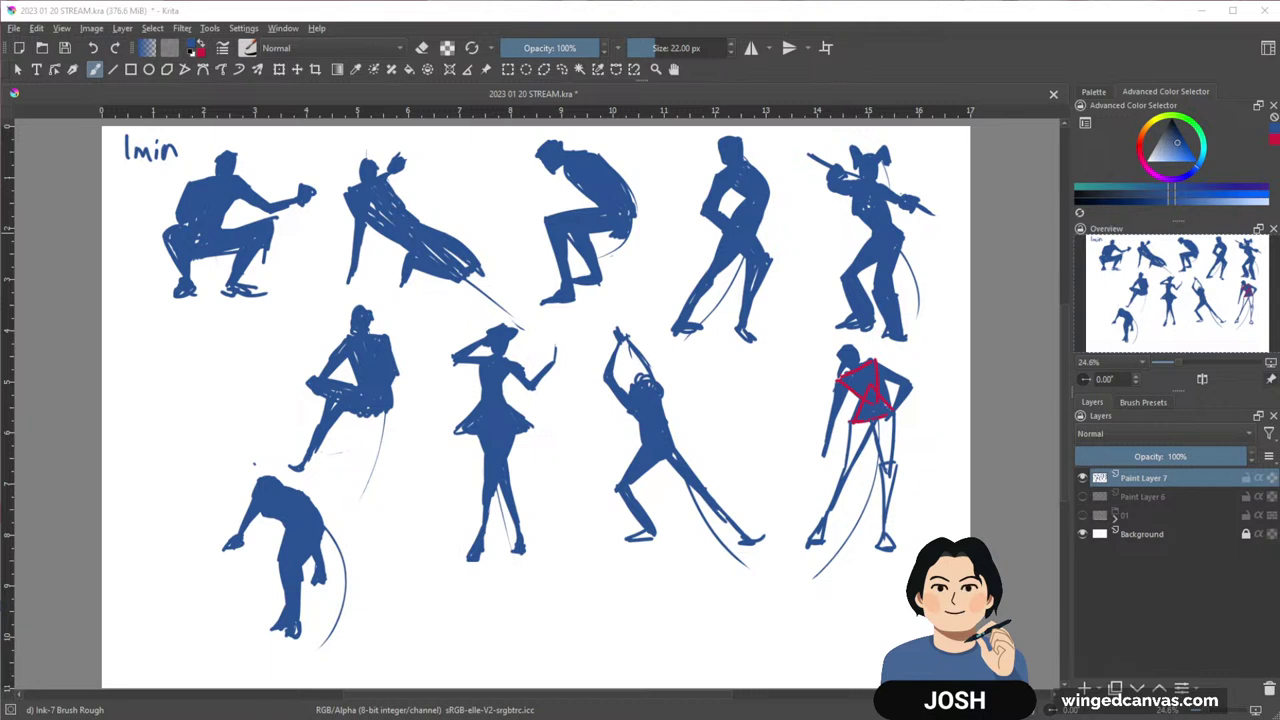
Hide Paint Layer 7, show Paint Layer 6 and make it the active layer
click(1082, 479)
click(1082, 497)
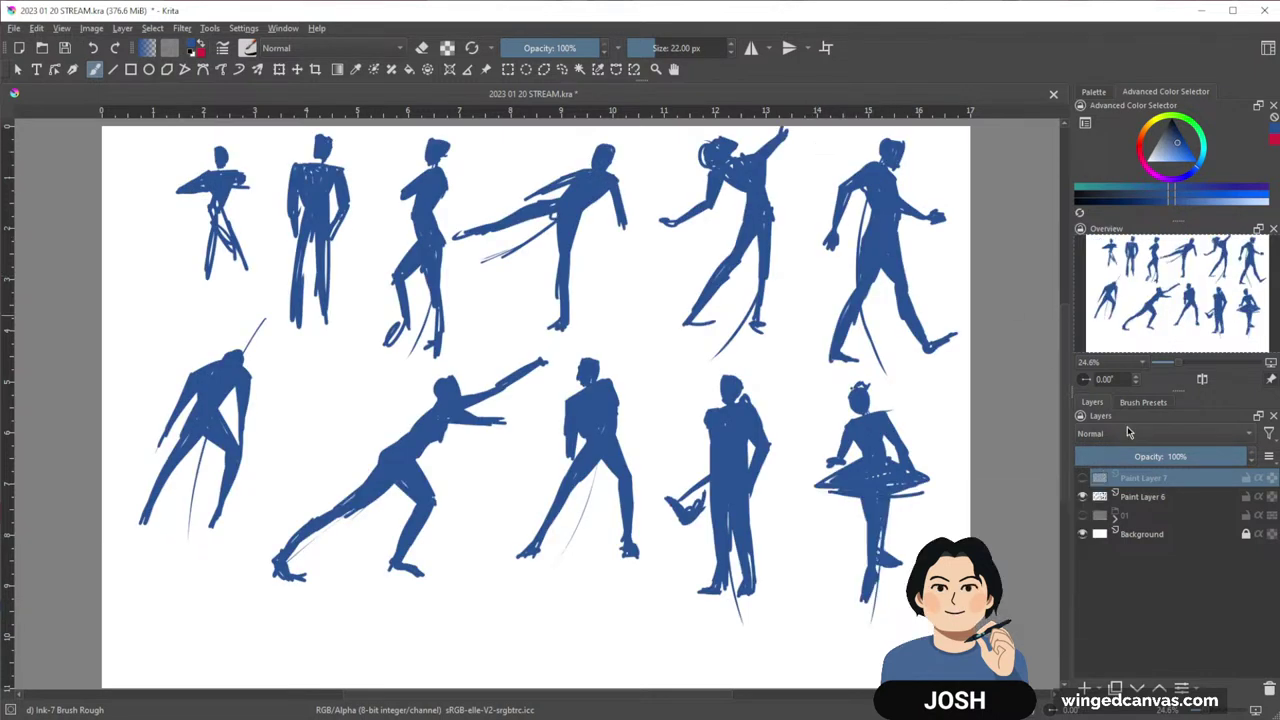
click(1150, 496)
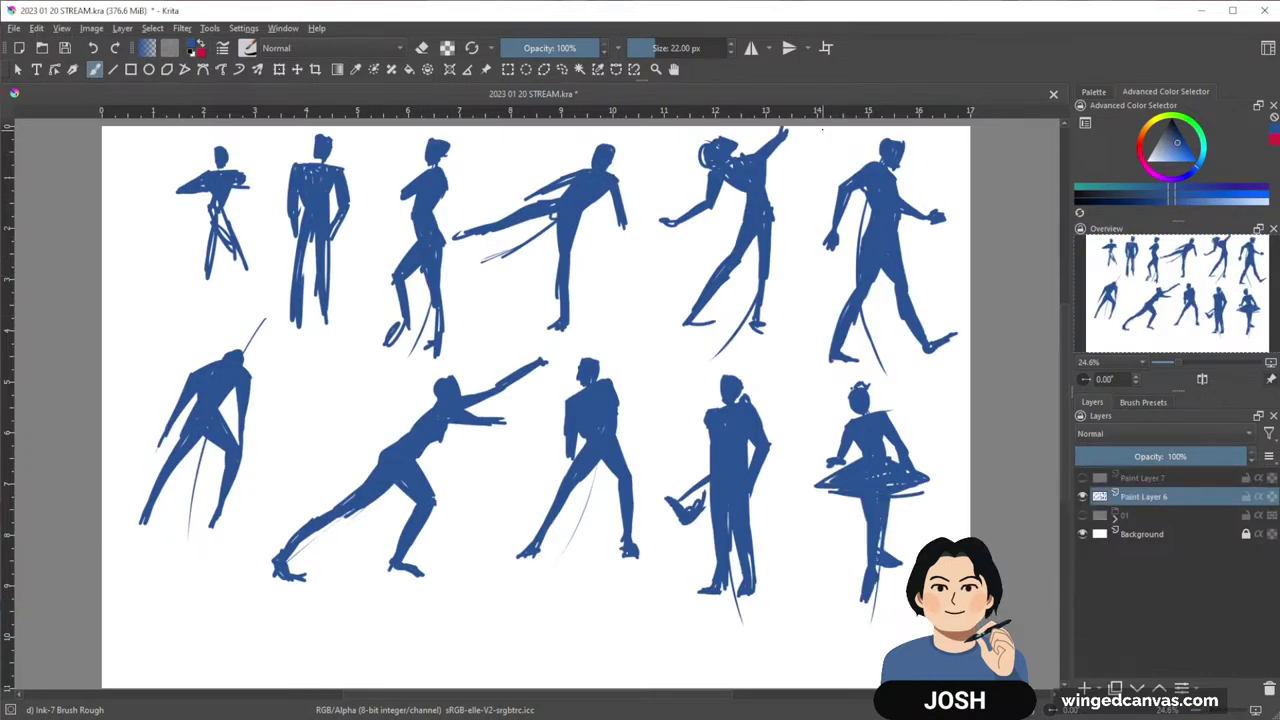
Draw a dividing line around the first five figures, label them "30sec", and write "1min" beneath the remaining figures
mouse_move(822, 130)
mouse_down()
mouse_move(793, 355)
mouse_move(762, 365)
mouse_move(591, 339)
mouse_move(324, 355)
mouse_move(106, 313)
mouse_up()
mouse_move(128, 142)
mouse_down()
mouse_move(129, 158)
mouse_move(146, 142)
mouse_move(176, 151)
mouse_up()
drag(186, 141, 184, 151)
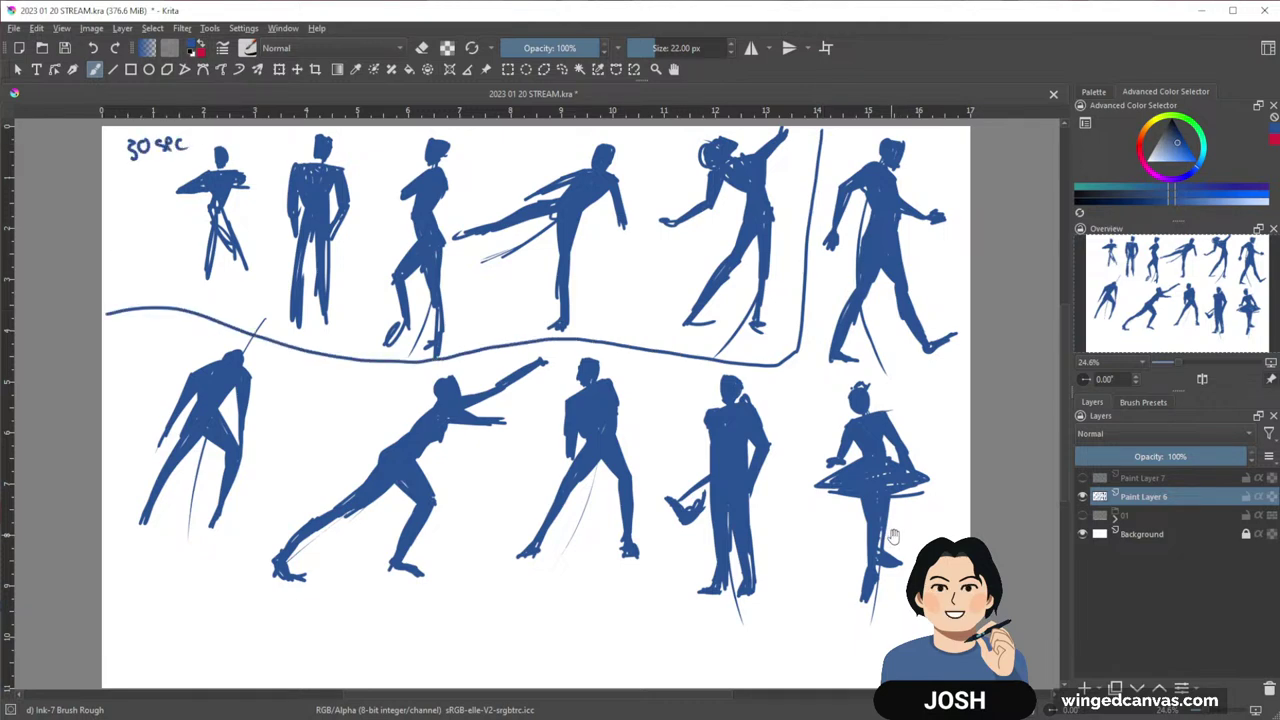
drag(893, 537, 865, 546)
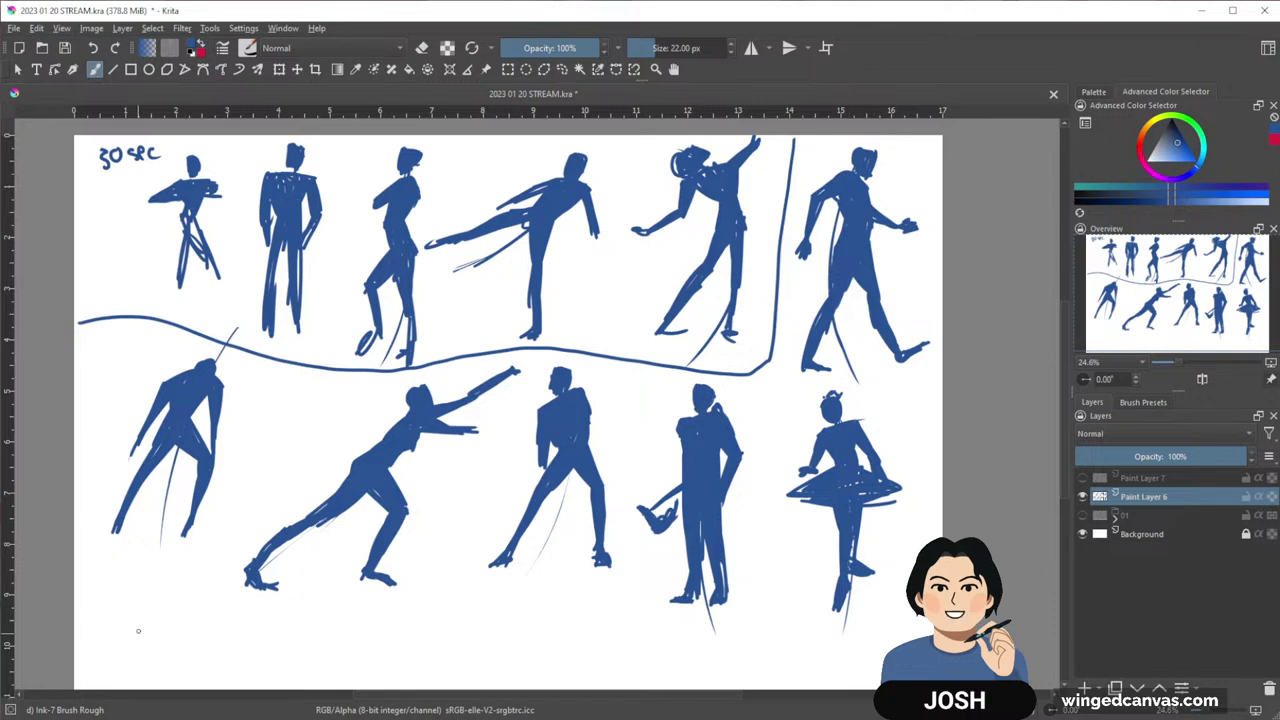
mouse_move(138, 630)
mouse_down()
mouse_move(194, 590)
mouse_move(184, 615)
mouse_move(238, 615)
mouse_up()
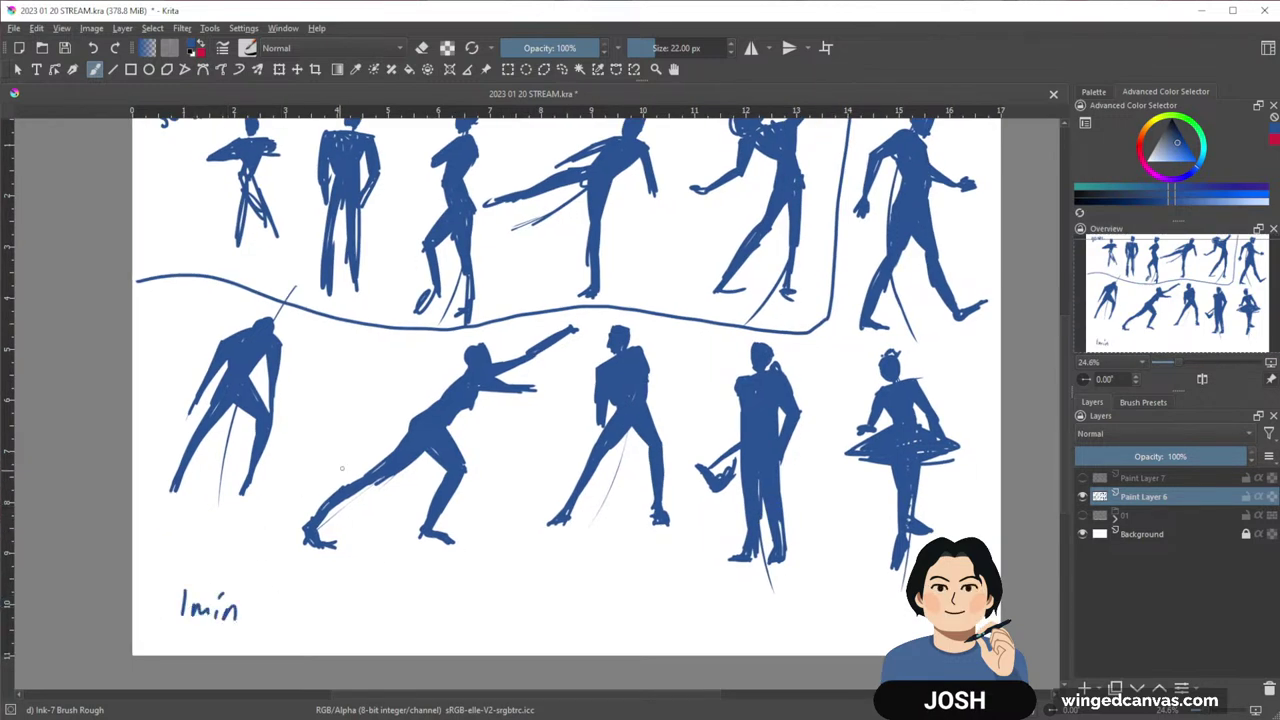
scroll(379, 448, down, 2)
scroll(489, 427, up, 2)
scroll(495, 425, down, 1)
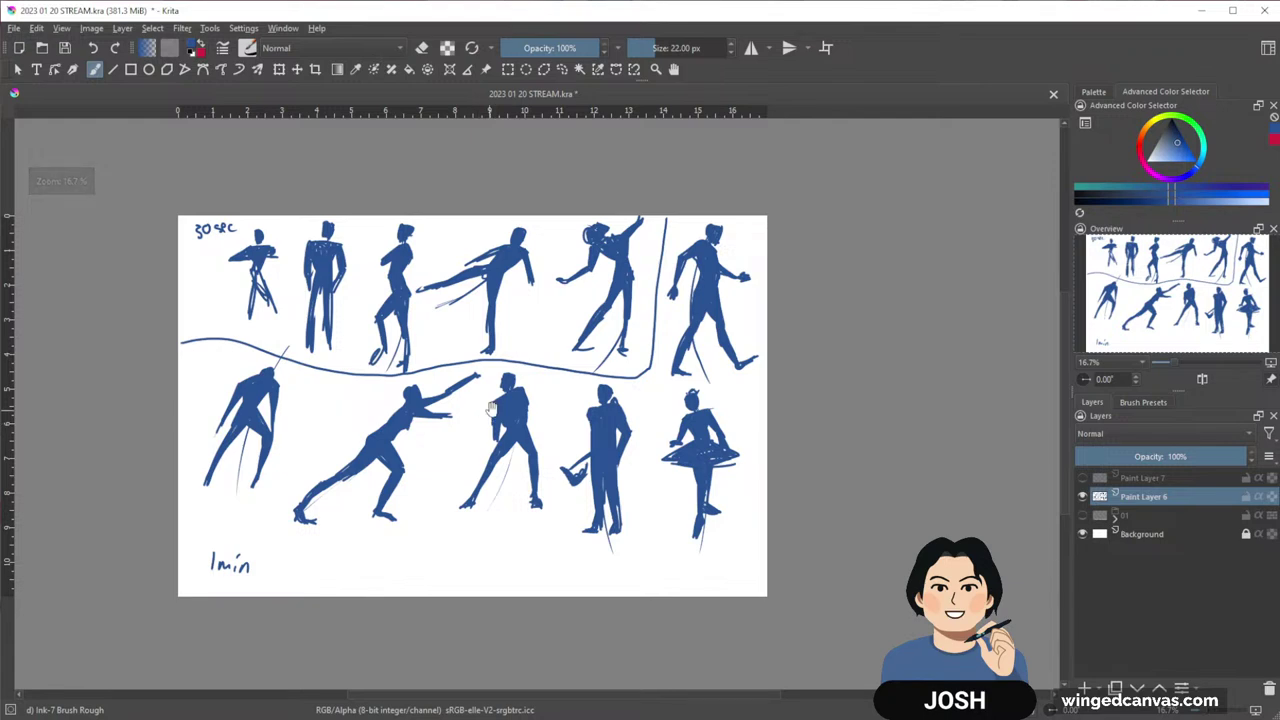
drag(491, 409, 647, 390)
scroll(648, 390, up, 2)
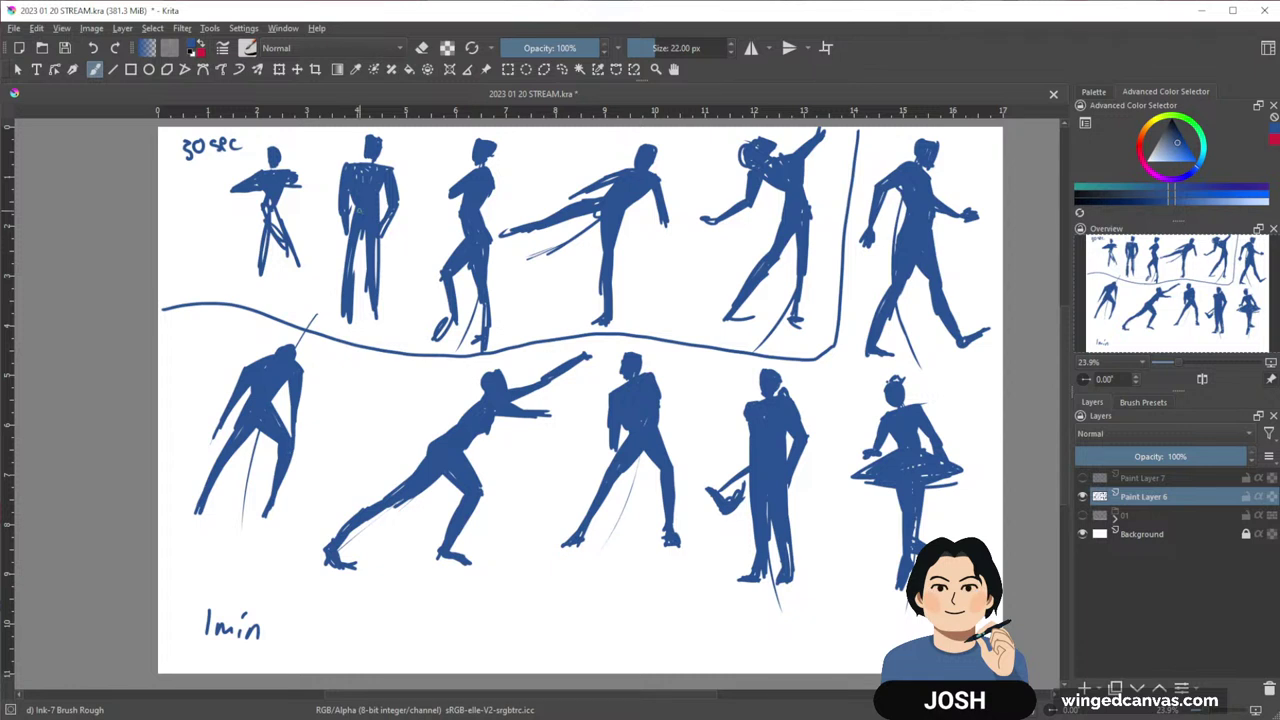
Hide Paint Layer 6 and add a new paint layer above Paint Layer 7
click(1082, 496)
click(1163, 477)
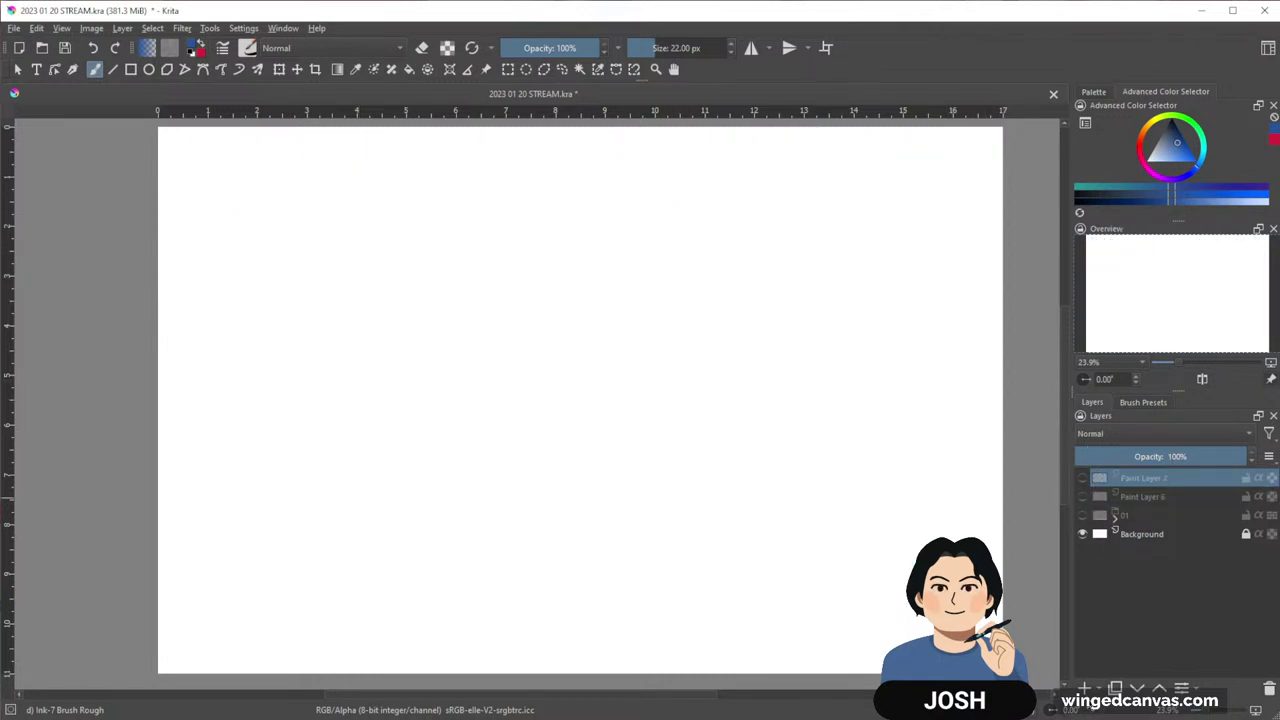
click(1083, 689)
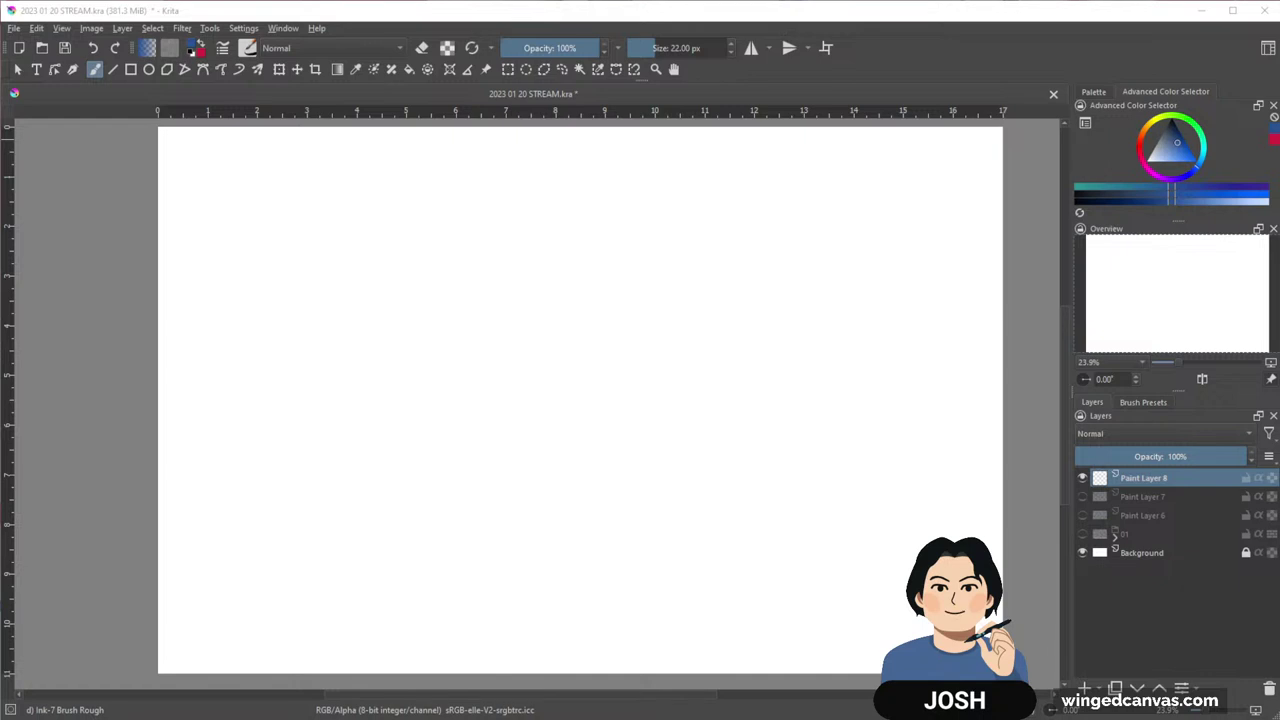
Choose the Charcoal Pencil Medium brush, test it with a zigzag scribble on the blank canvas, and set its size to 20 px
mouse_move(534, 359)
mouse_down()
mouse_move(540, 297)
mouse_move(624, 442)
mouse_up()
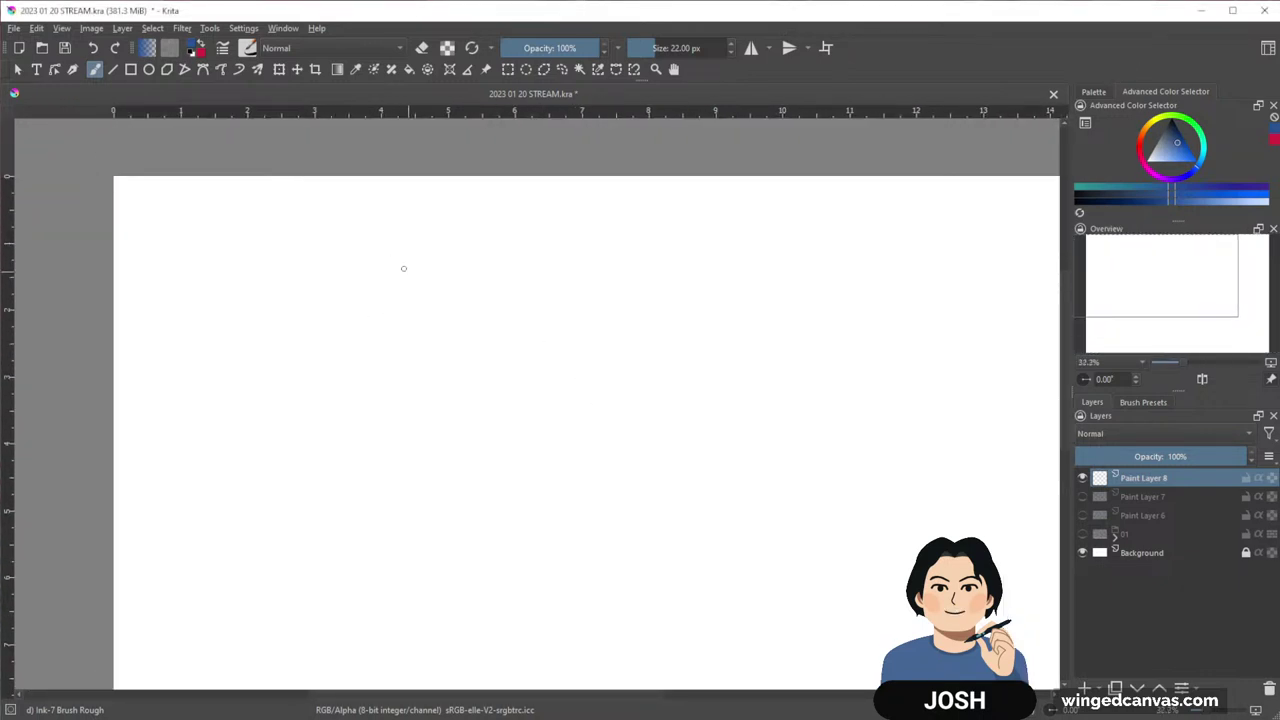
click(1140, 402)
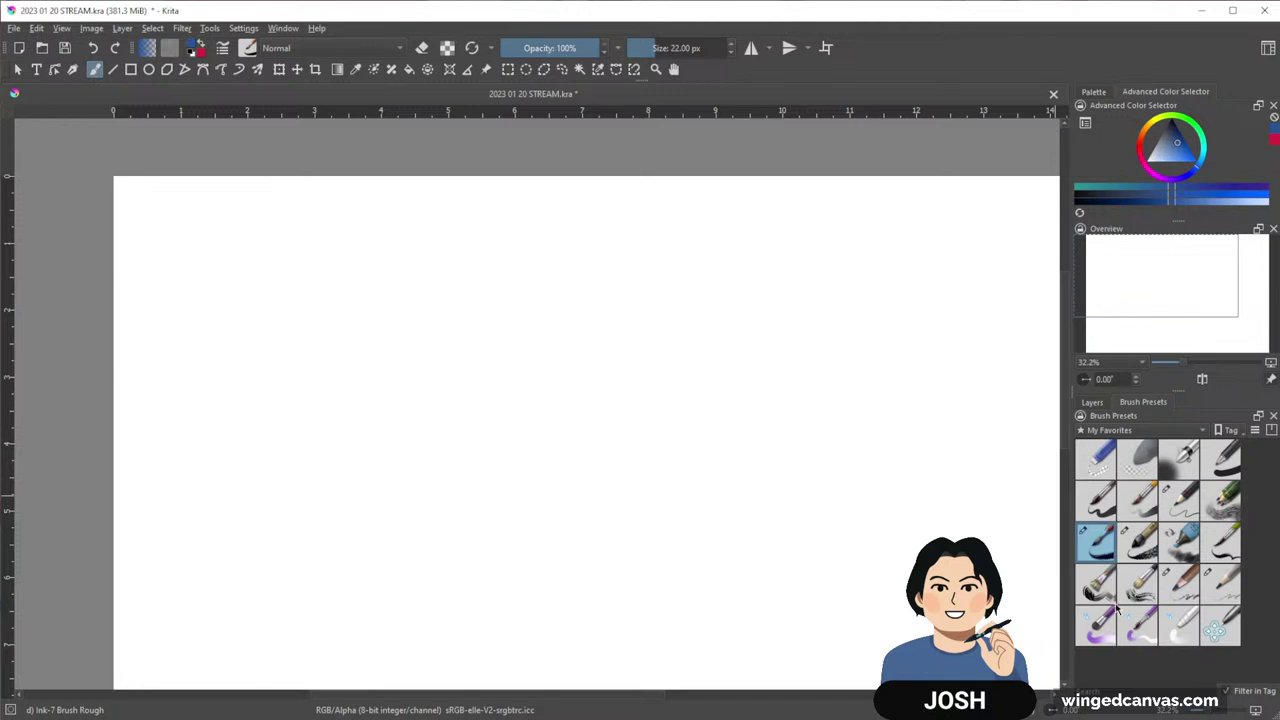
click(1180, 583)
mouse_move(641, 461)
mouse_down()
mouse_move(685, 455)
mouse_move(725, 558)
mouse_move(793, 543)
mouse_up()
key(bracketright)
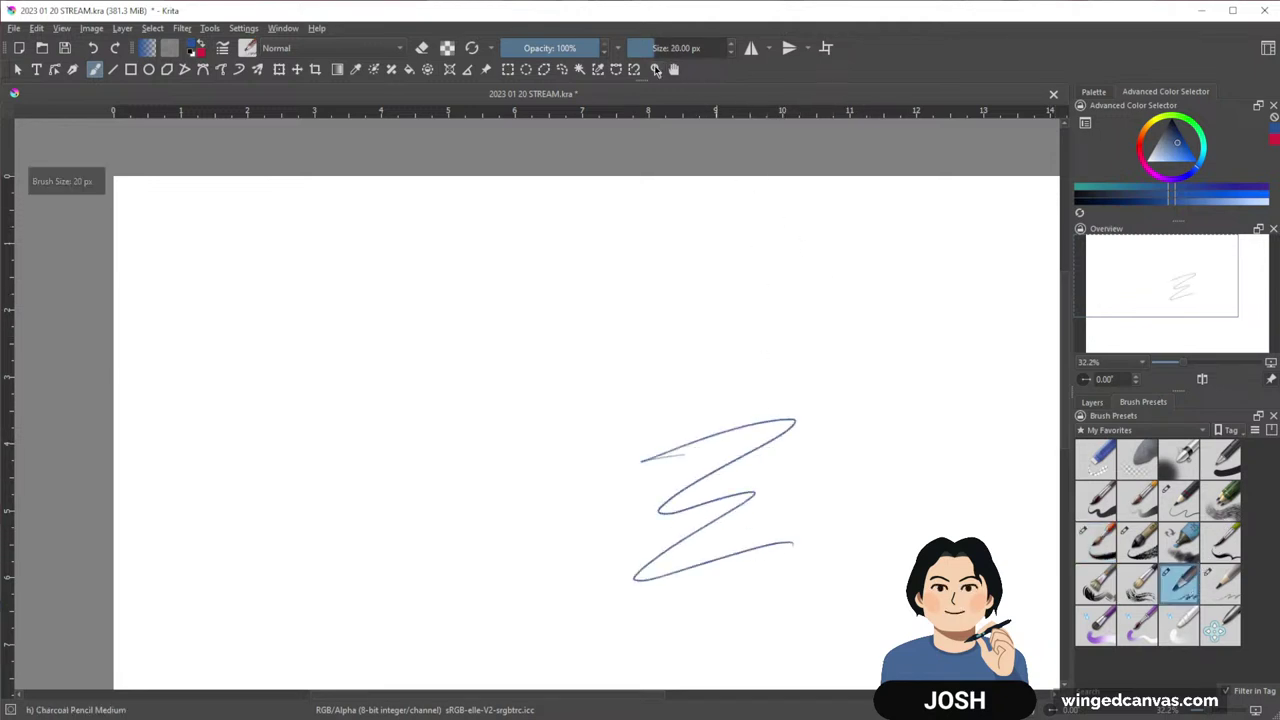
Lower the brush opacity to 76% and pick the crimson red swatch as the drawing colour
click(587, 49)
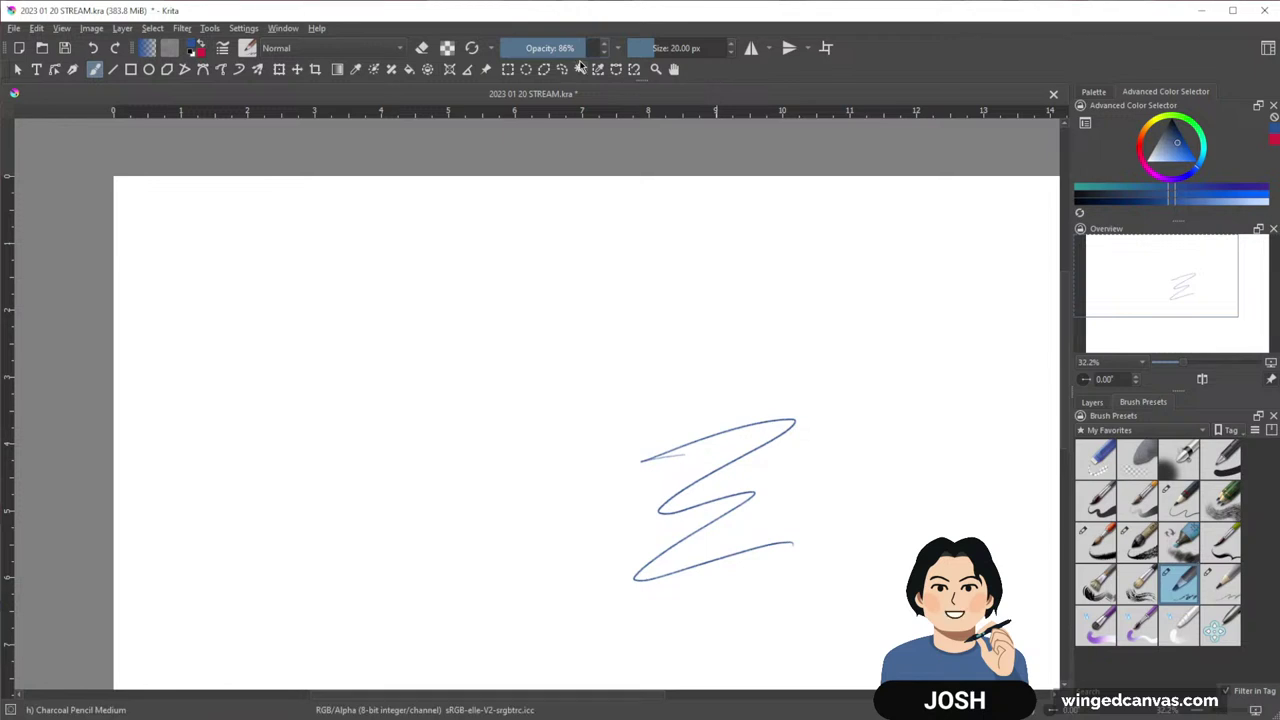
key(i)
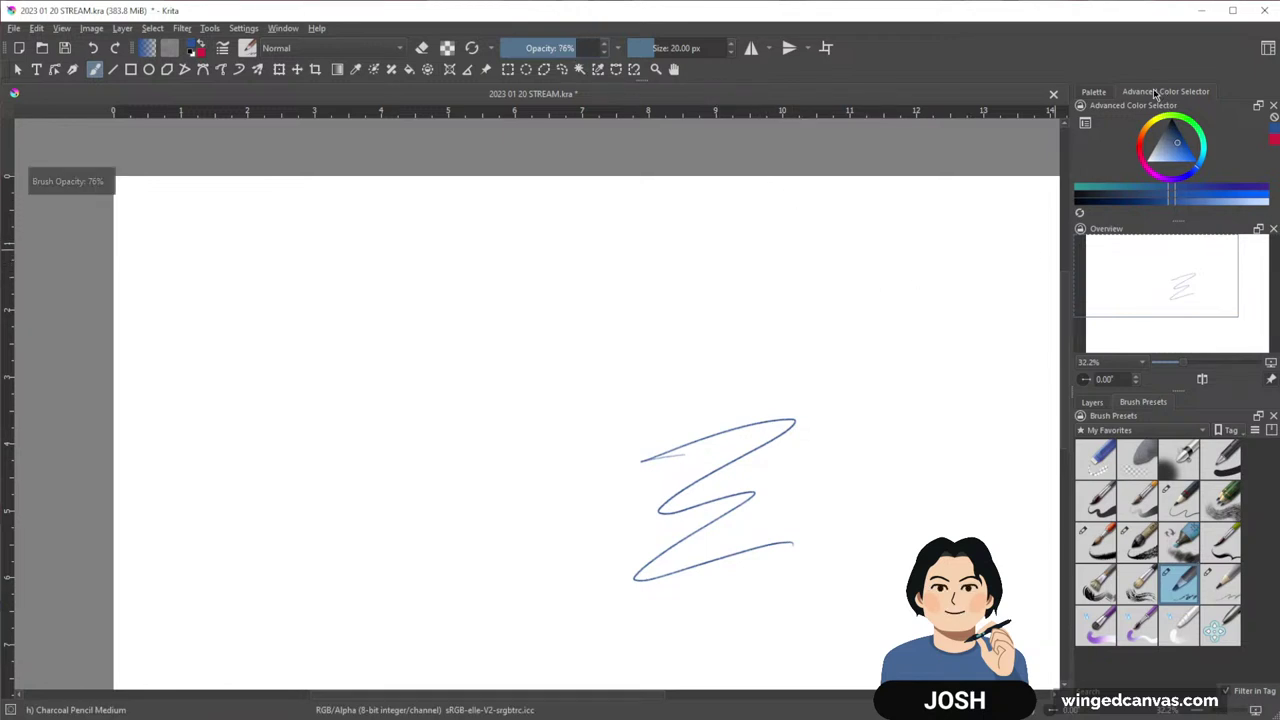
click(1093, 91)
click(1086, 171)
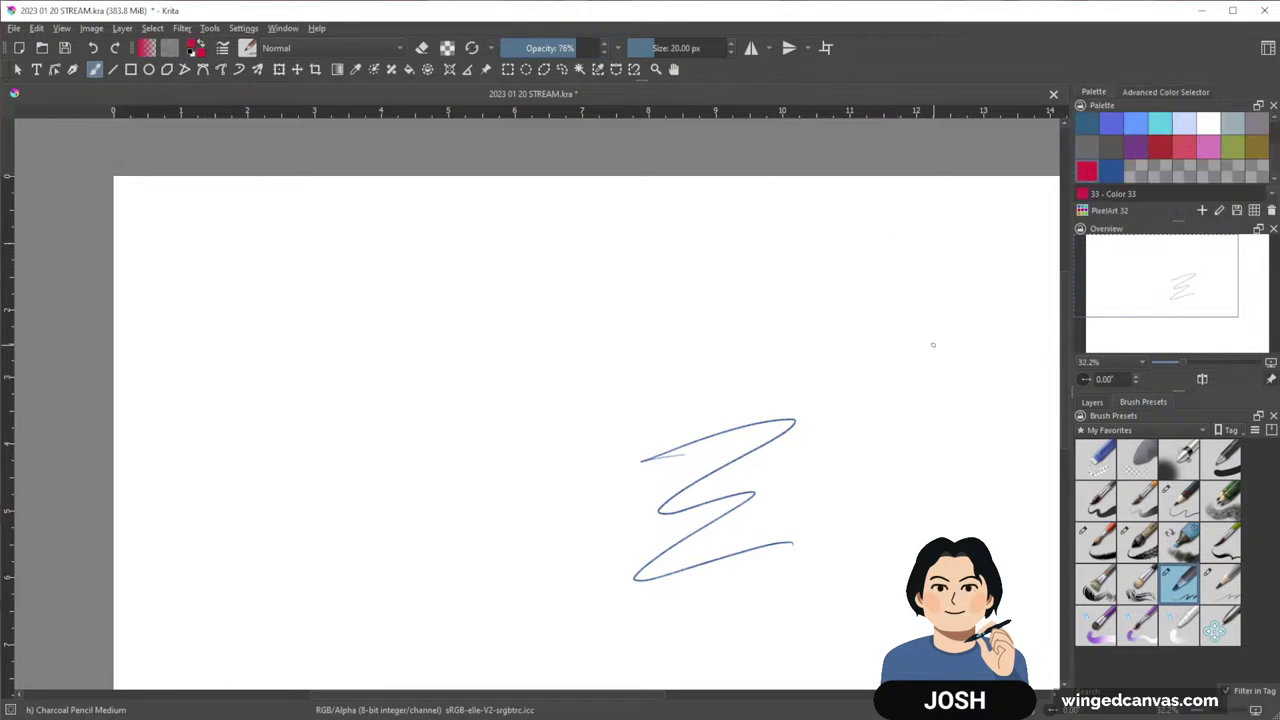
Undo the blue test scribble, raise the brush opacity to 86%, and sketch a crimson bean-shaped torso from a round chest and curved lower body
key(ctrl+z)
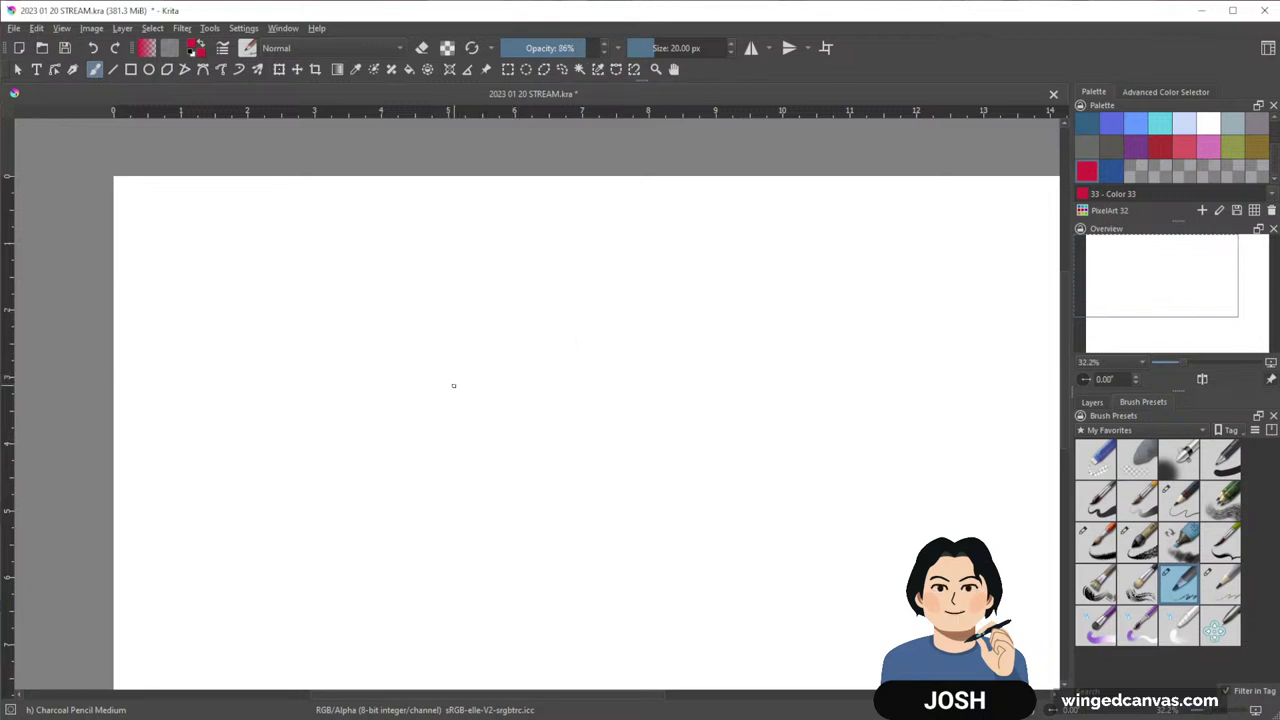
key(o)
mouse_move(314, 277)
mouse_down()
mouse_move(347, 375)
mouse_move(285, 295)
mouse_up()
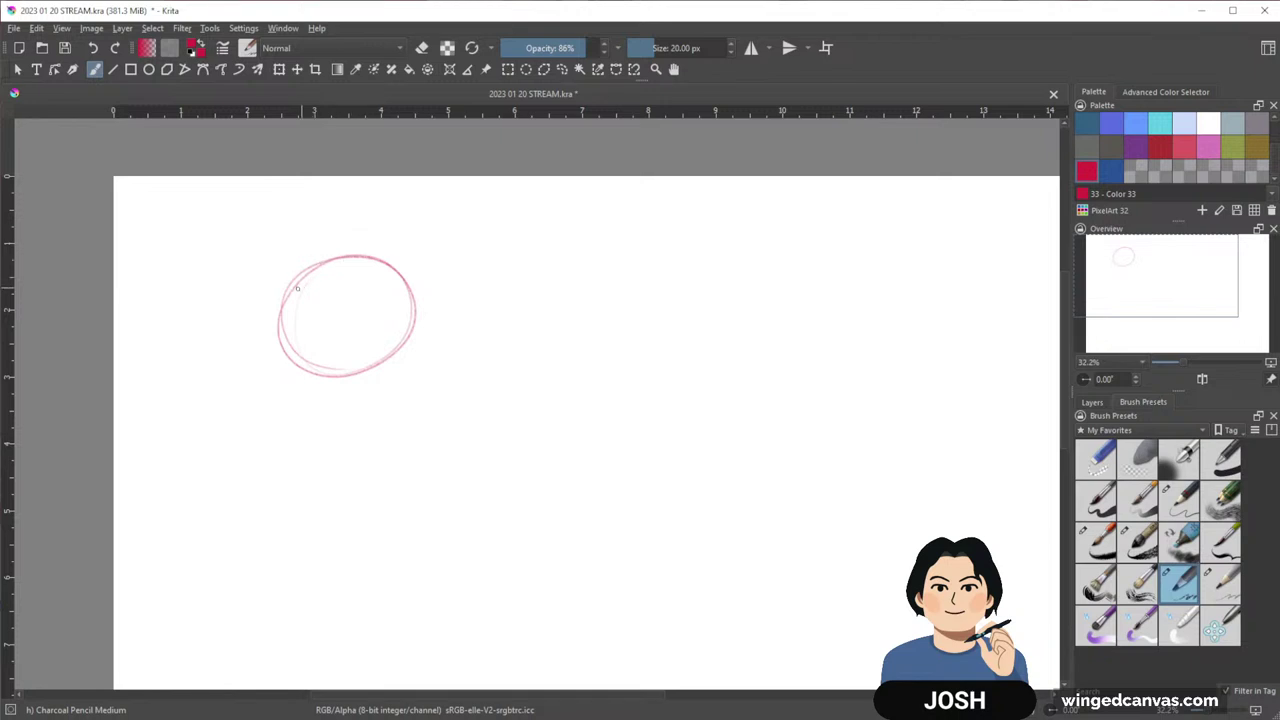
drag(284, 302, 277, 378)
mouse_move(296, 280)
mouse_down()
mouse_move(286, 421)
mouse_move(270, 370)
mouse_move(308, 450)
mouse_up()
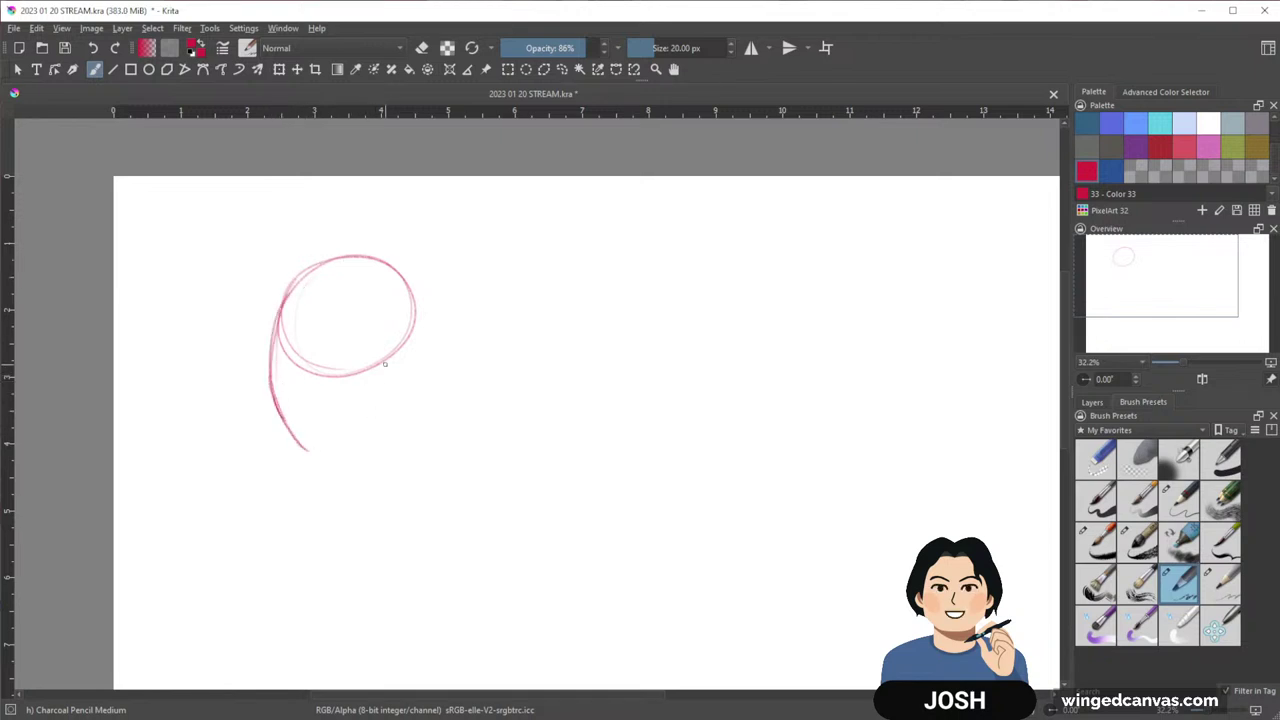
mouse_move(376, 358)
mouse_down()
mouse_move(416, 428)
mouse_move(311, 457)
mouse_move(390, 462)
mouse_move(416, 428)
mouse_up()
Set the brush size to 24 px and reinforce the bean torso's outline, adding an inner curve along its back
key(bracketright)
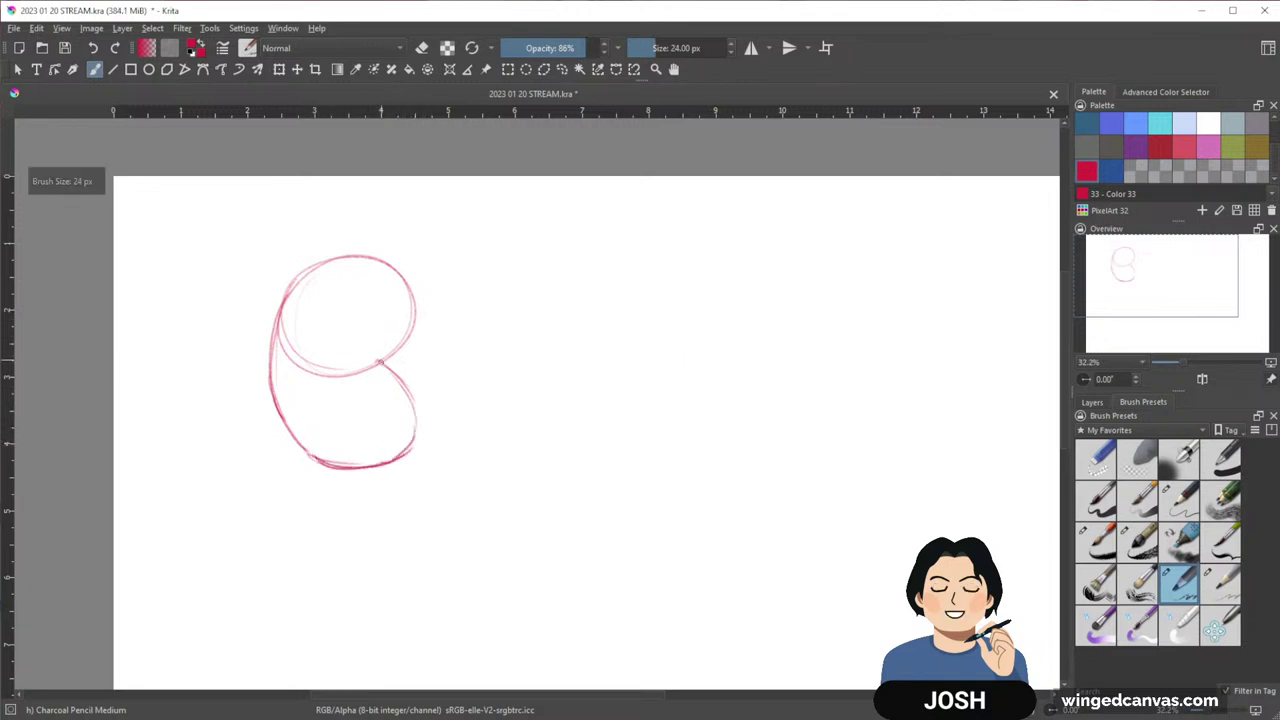
drag(380, 362, 416, 420)
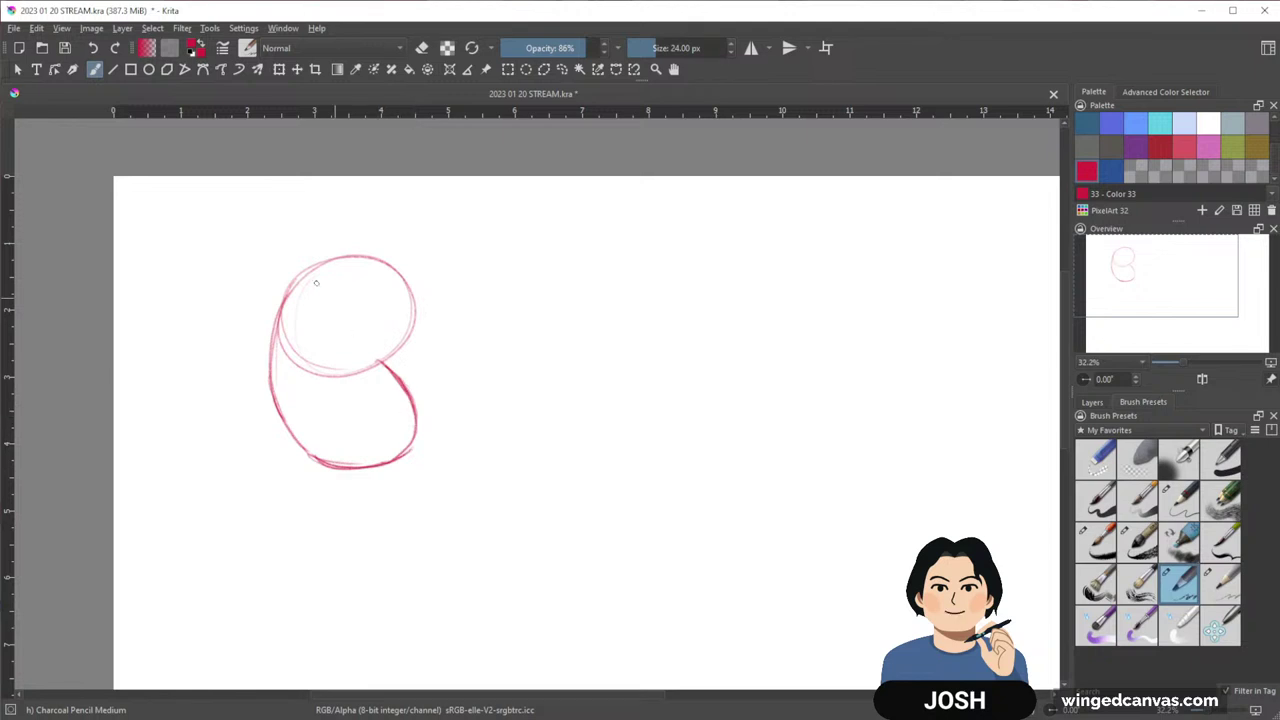
mouse_move(317, 262)
mouse_down()
mouse_move(279, 307)
mouse_move(270, 374)
mouse_move(300, 447)
mouse_move(332, 465)
mouse_up()
mouse_move(269, 380)
mouse_down()
mouse_move(280, 306)
mouse_move(324, 260)
mouse_move(380, 256)
mouse_move(414, 330)
mouse_move(370, 372)
mouse_move(413, 306)
mouse_up()
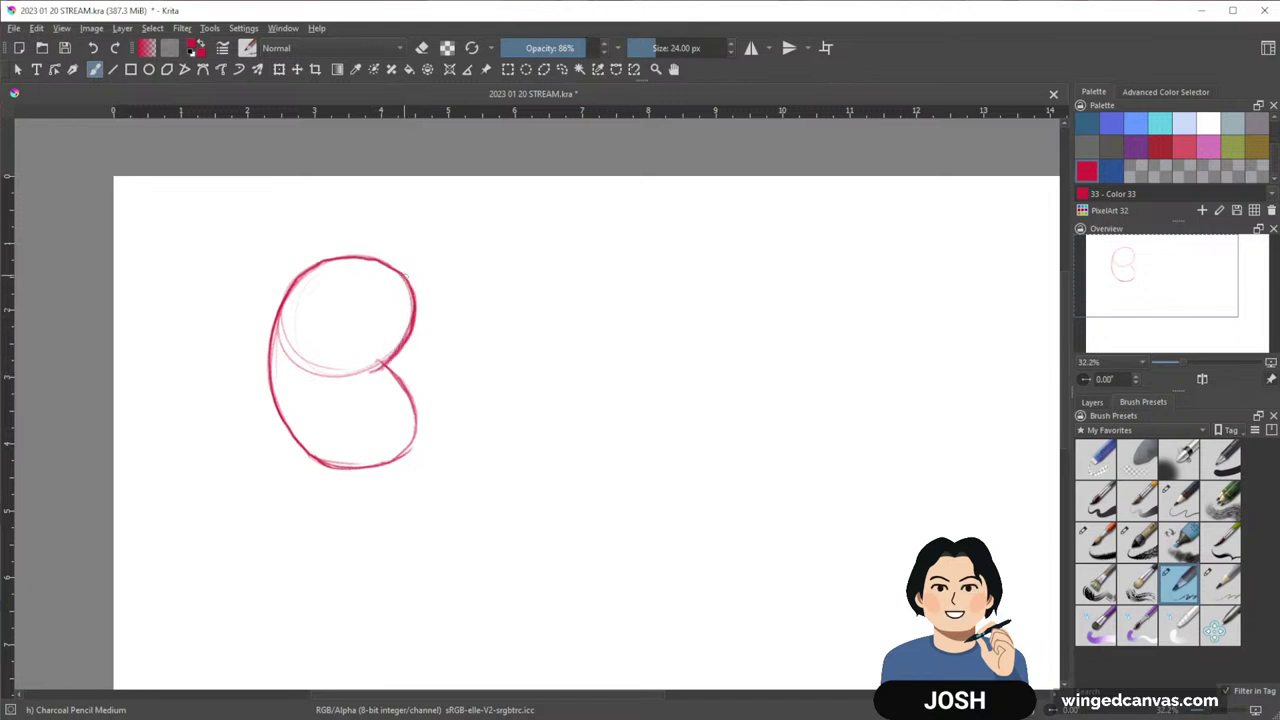
drag(403, 383, 416, 446)
mouse_move(292, 282)
mouse_down()
mouse_move(267, 360)
mouse_move(276, 412)
mouse_move(338, 468)
mouse_up()
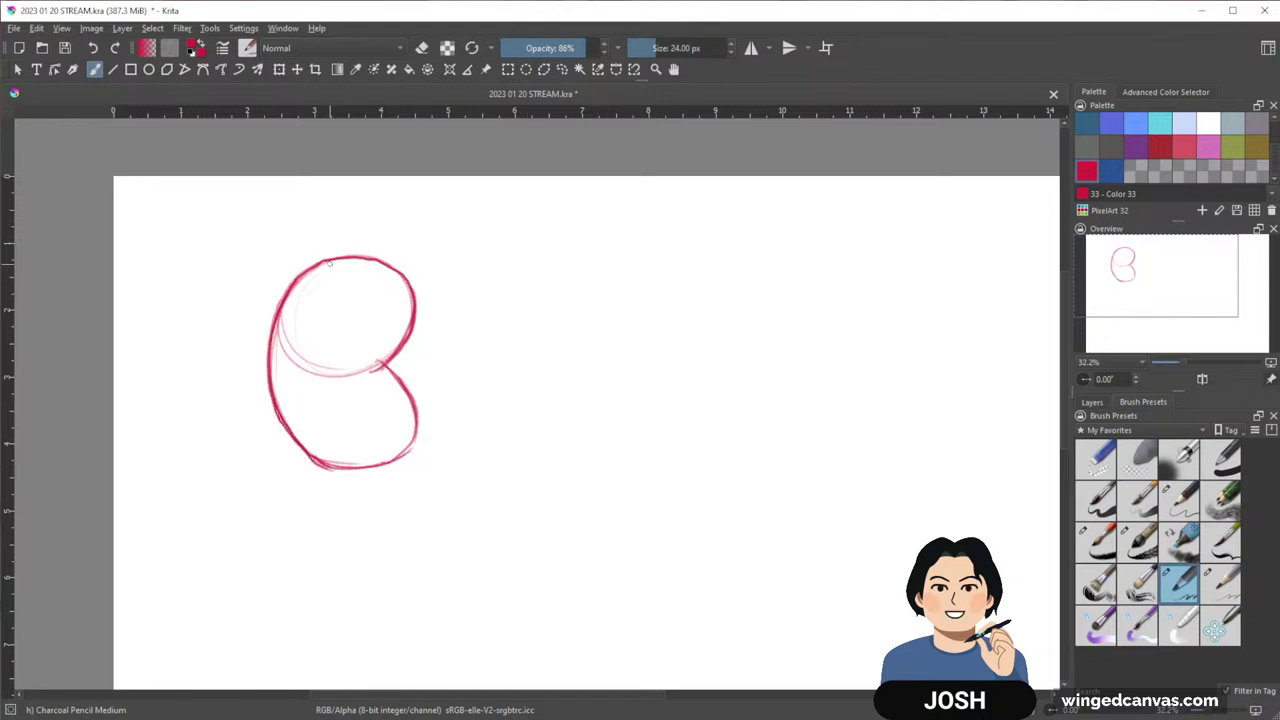
mouse_move(316, 272)
mouse_down()
mouse_move(288, 336)
mouse_move(292, 312)
mouse_move(286, 377)
mouse_move(306, 278)
mouse_move(346, 254)
mouse_up()
mouse_move(288, 360)
mouse_down()
mouse_move(283, 413)
mouse_move(286, 379)
mouse_move(290, 434)
mouse_up()
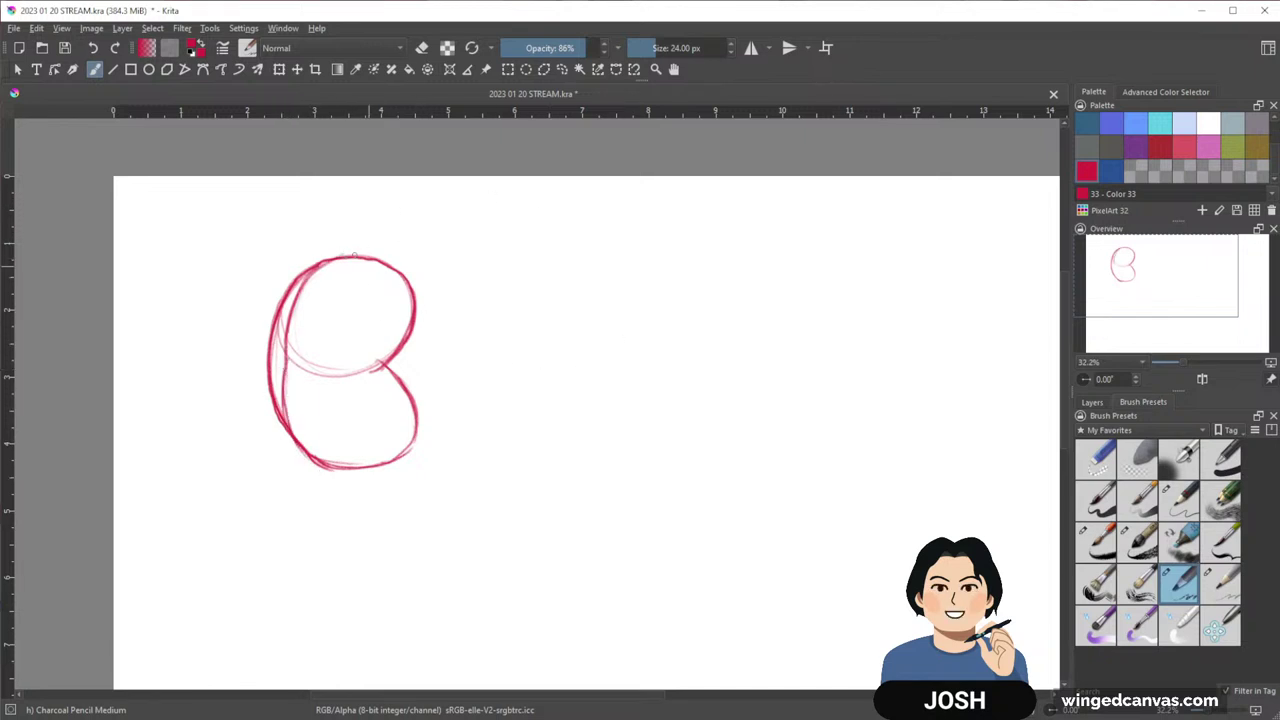
Draw one arm raised above the torso with a simple hand, and a second arm bent at a circled elbow with its hand at the waist
drag(320, 184, 296, 276)
drag(321, 182, 376, 214)
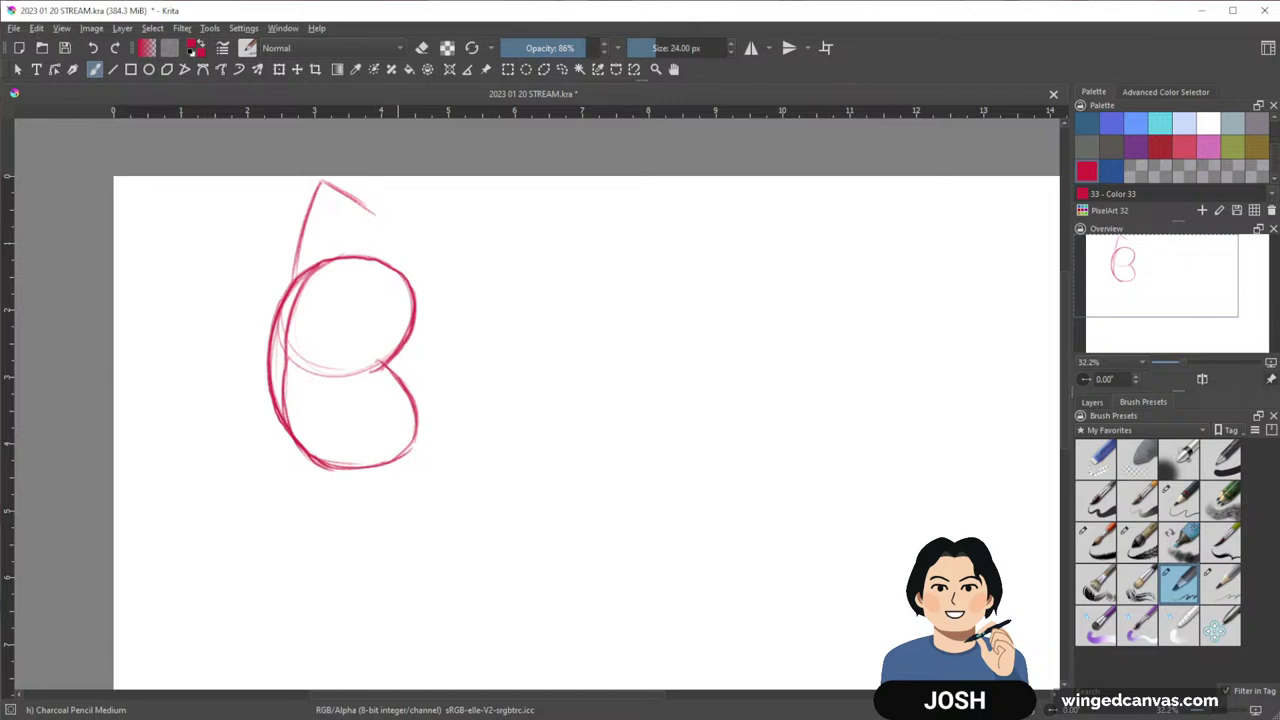
mouse_move(378, 209)
mouse_down()
mouse_move(368, 217)
mouse_move(408, 238)
mouse_move(386, 246)
mouse_move(414, 224)
mouse_move(391, 249)
mouse_up()
drag(487, 315, 496, 275)
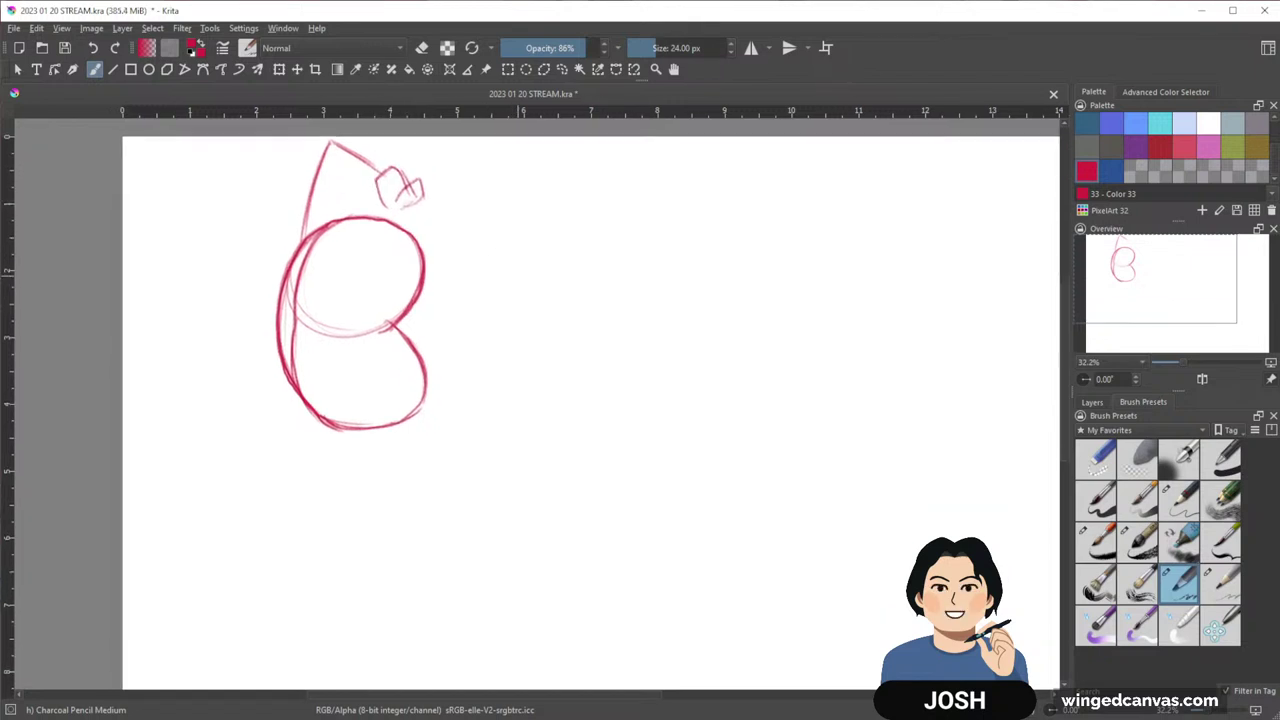
mouse_move(396, 256)
mouse_down()
mouse_move(476, 308)
mouse_move(376, 367)
mouse_move(362, 346)
mouse_move(338, 364)
mouse_move(364, 336)
mouse_move(375, 371)
mouse_up()
Draw the forward bent leg from a small hip circle through a circled knee to a raised-heel foot
mouse_move(637, 395)
mouse_down()
mouse_move(648, 320)
mouse_move(632, 362)
mouse_up()
drag(390, 370, 312, 442)
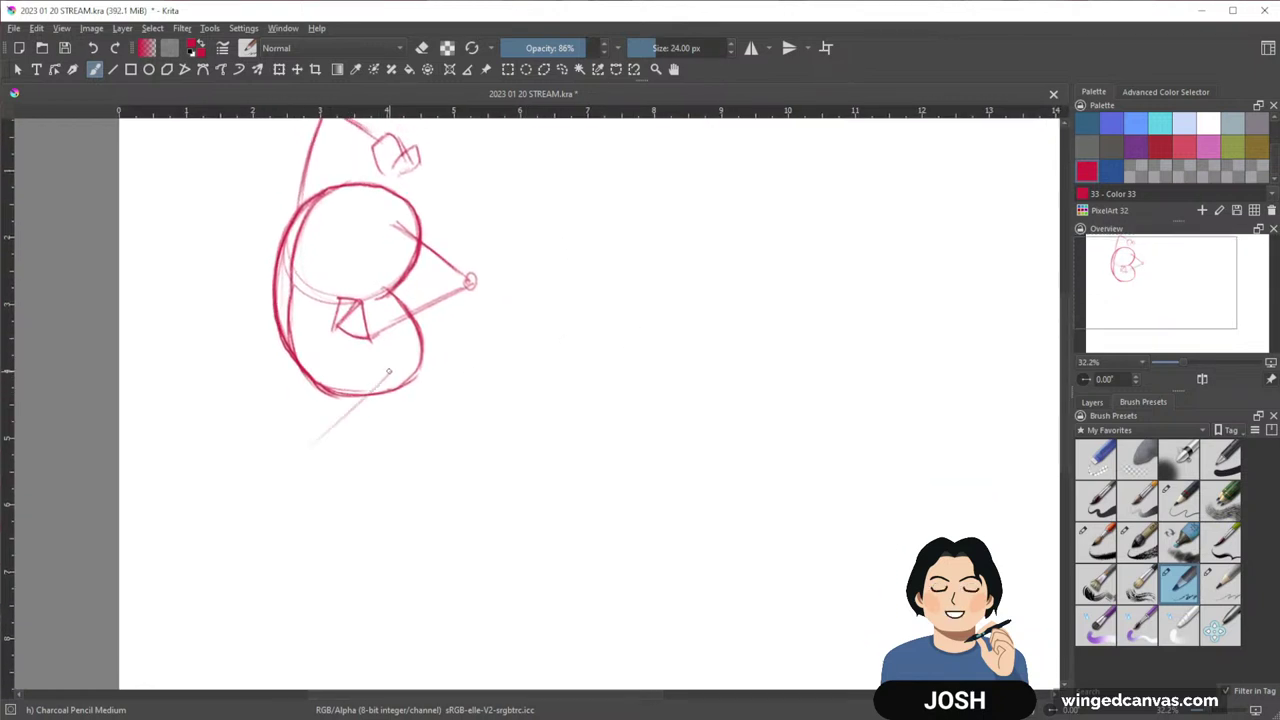
mouse_move(393, 367)
mouse_down()
mouse_move(283, 467)
mouse_move(380, 376)
mouse_move(280, 460)
mouse_up()
drag(494, 434, 454, 385)
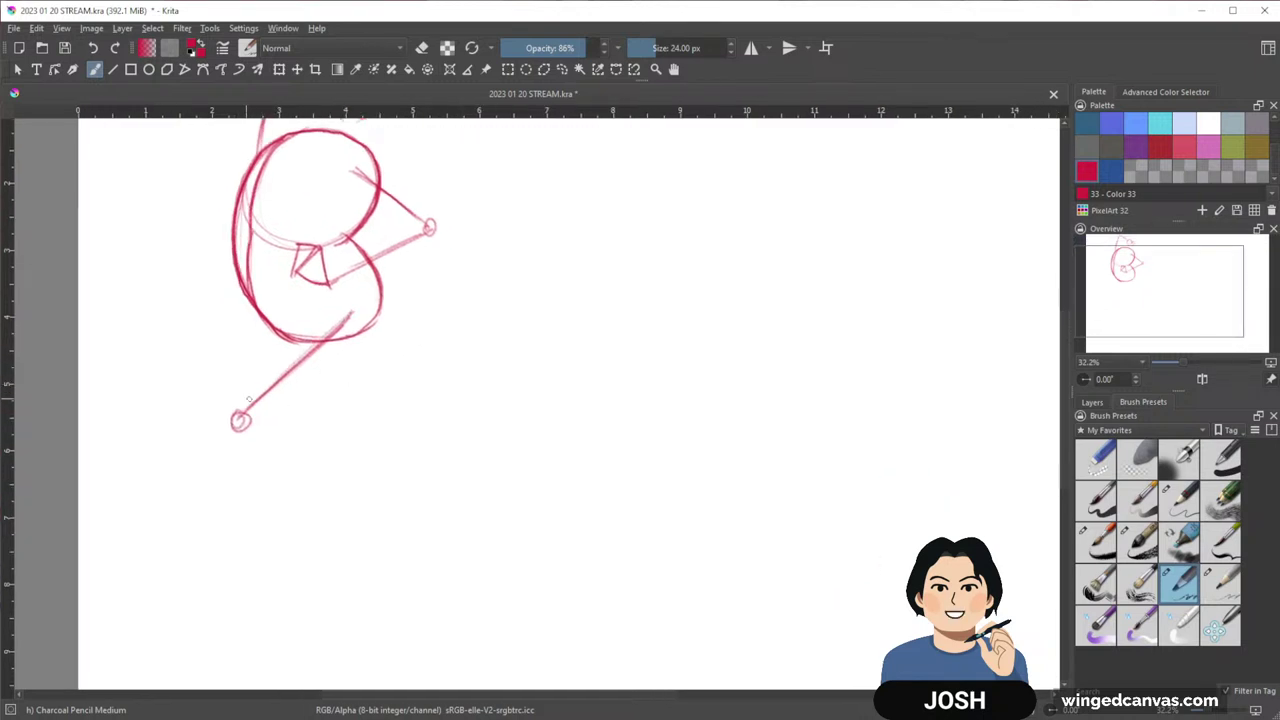
mouse_move(242, 426)
mouse_down()
mouse_move(302, 530)
mouse_move(286, 584)
mouse_up()
mouse_move(292, 514)
mouse_down()
mouse_move(321, 556)
mouse_move(272, 590)
mouse_up()
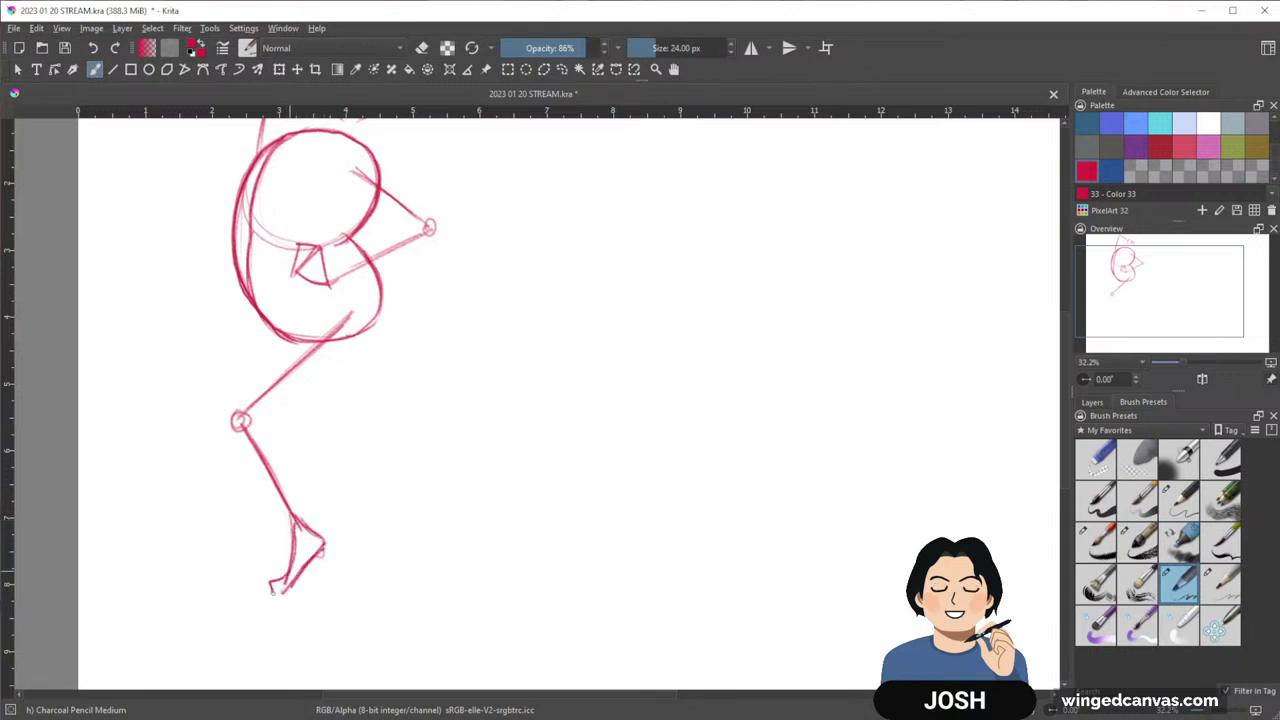
drag(549, 494, 534, 529)
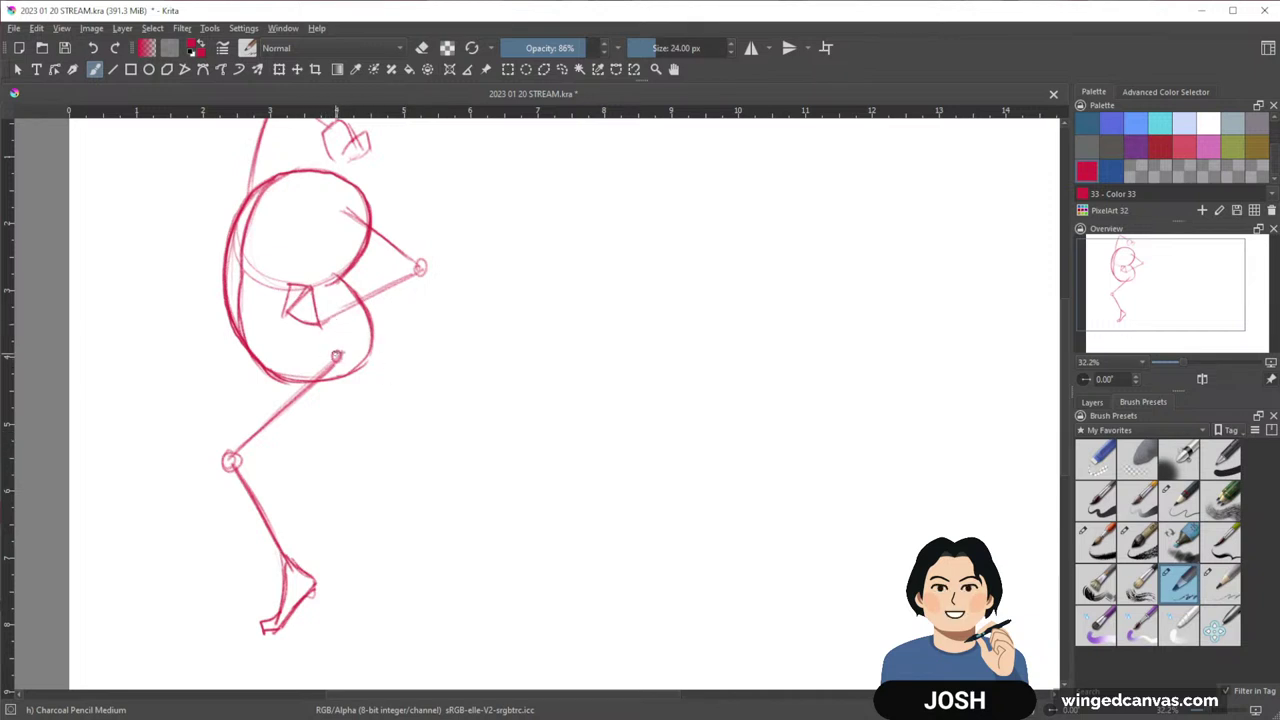
Draw the standing leg below the torso with a straight thigh, circled knee, slightly curved shin and flat pointed foot
mouse_move(322, 383)
mouse_down()
mouse_move(370, 490)
mouse_move(356, 463)
mouse_up()
drag(499, 390, 578, 478)
drag(560, 427, 522, 366)
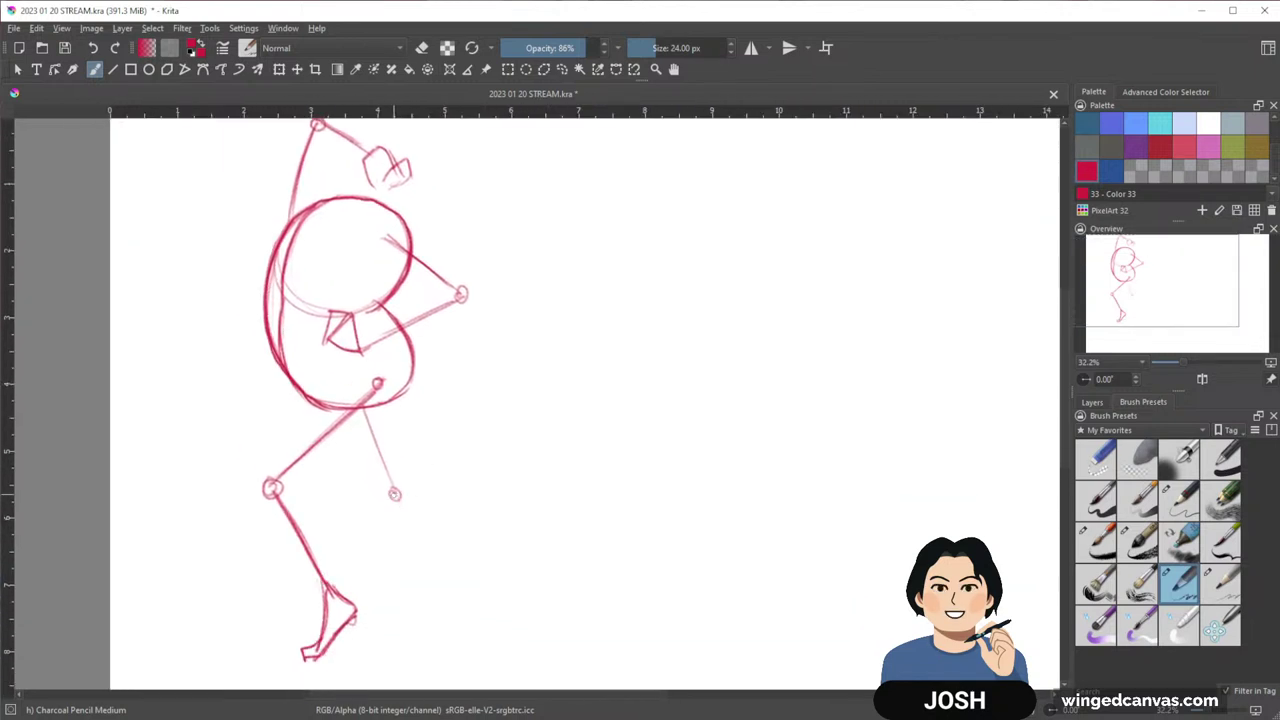
drag(397, 510, 420, 606)
drag(366, 406, 415, 578)
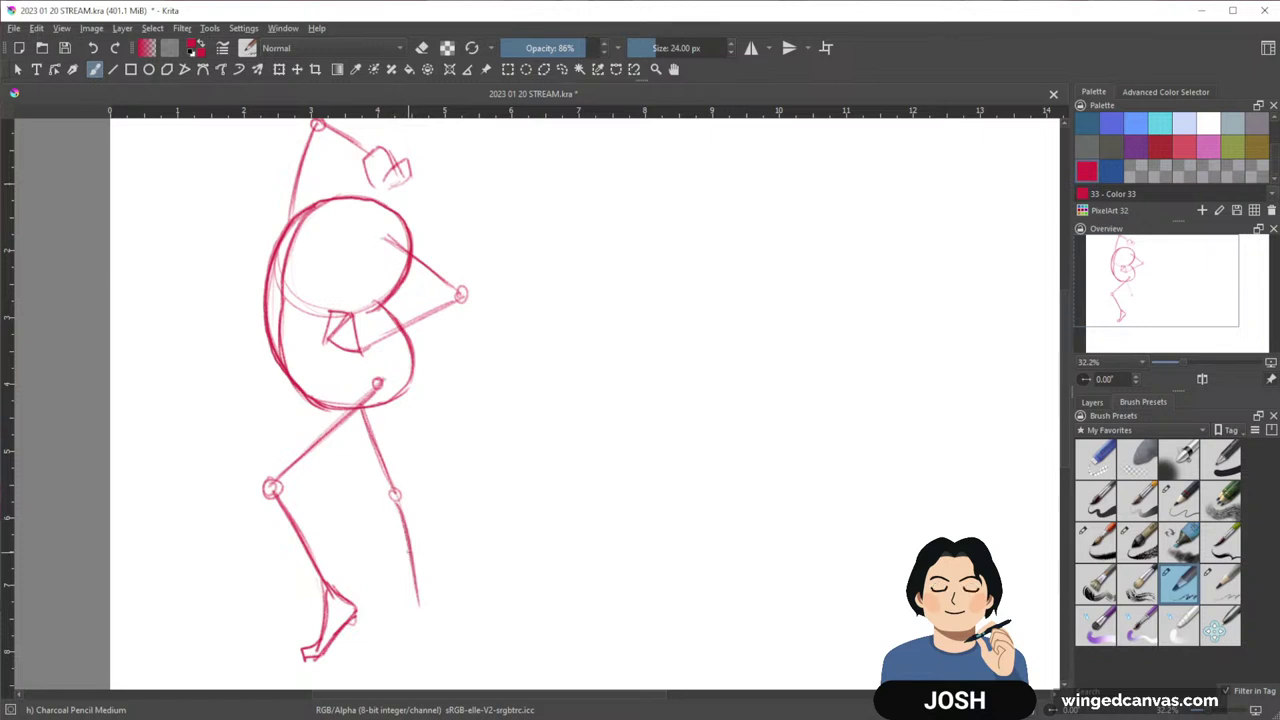
drag(553, 489, 578, 469)
mouse_move(437, 583)
mouse_down()
mouse_move(445, 604)
mouse_move(445, 592)
mouse_move(401, 601)
mouse_move(453, 608)
mouse_move(434, 590)
mouse_move(387, 598)
mouse_move(425, 608)
mouse_up()
drag(566, 517, 568, 549)
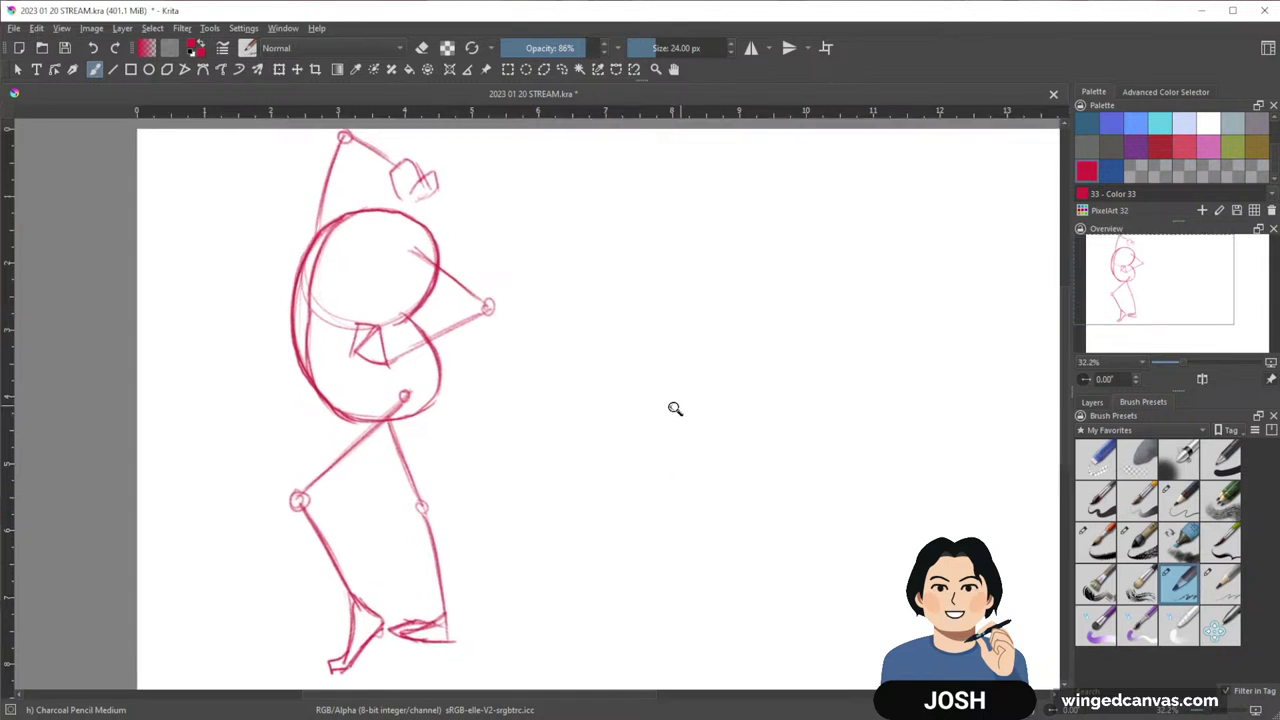
Bring up the reference photo beside the canvas and sketch its pose as an oval chest and long curved back, right of the first figure
drag(675, 409, 632, 346)
drag(753, 432, 693, 471)
drag(830, 450, 894, 437)
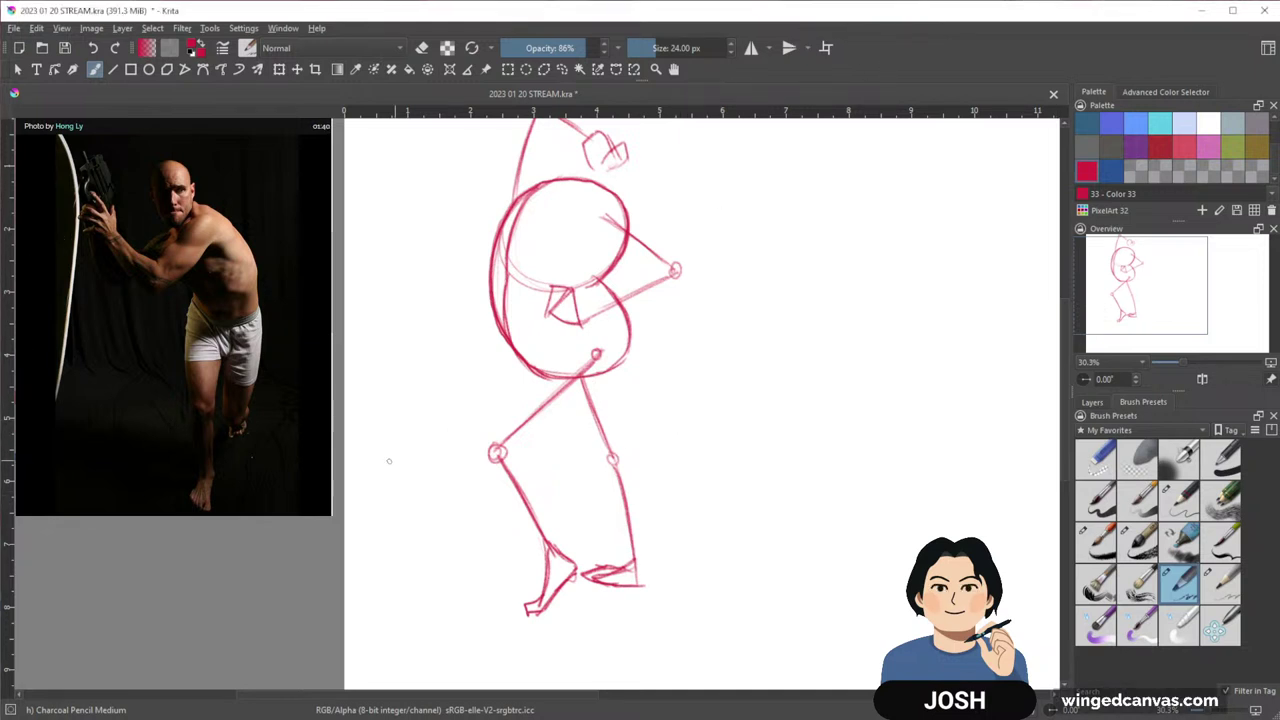
drag(663, 316, 713, 362)
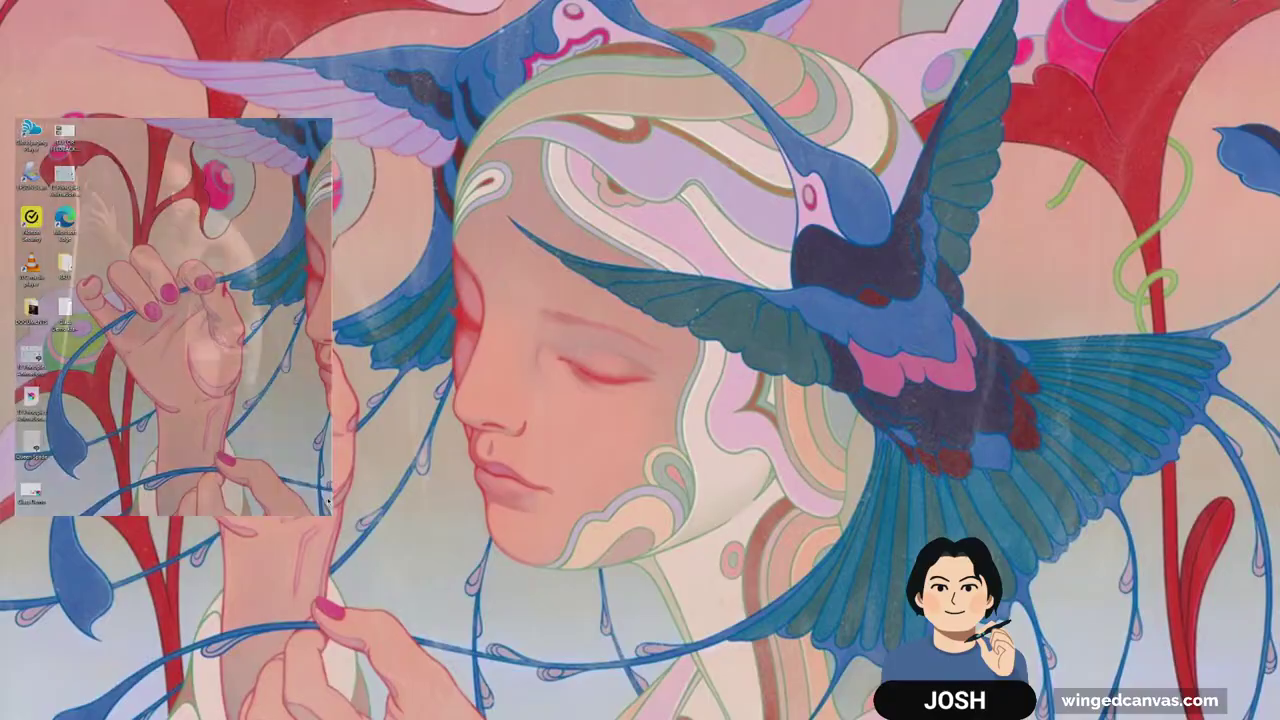
click(282, 503)
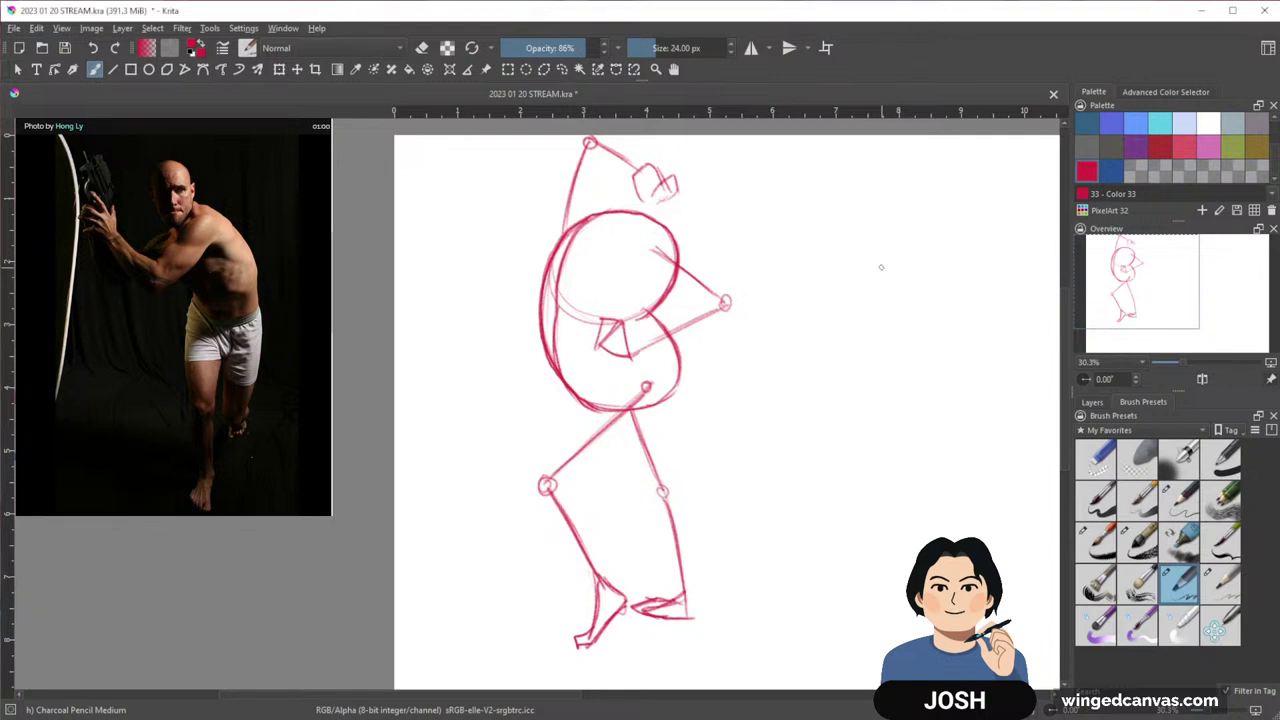
drag(895, 244, 830, 329)
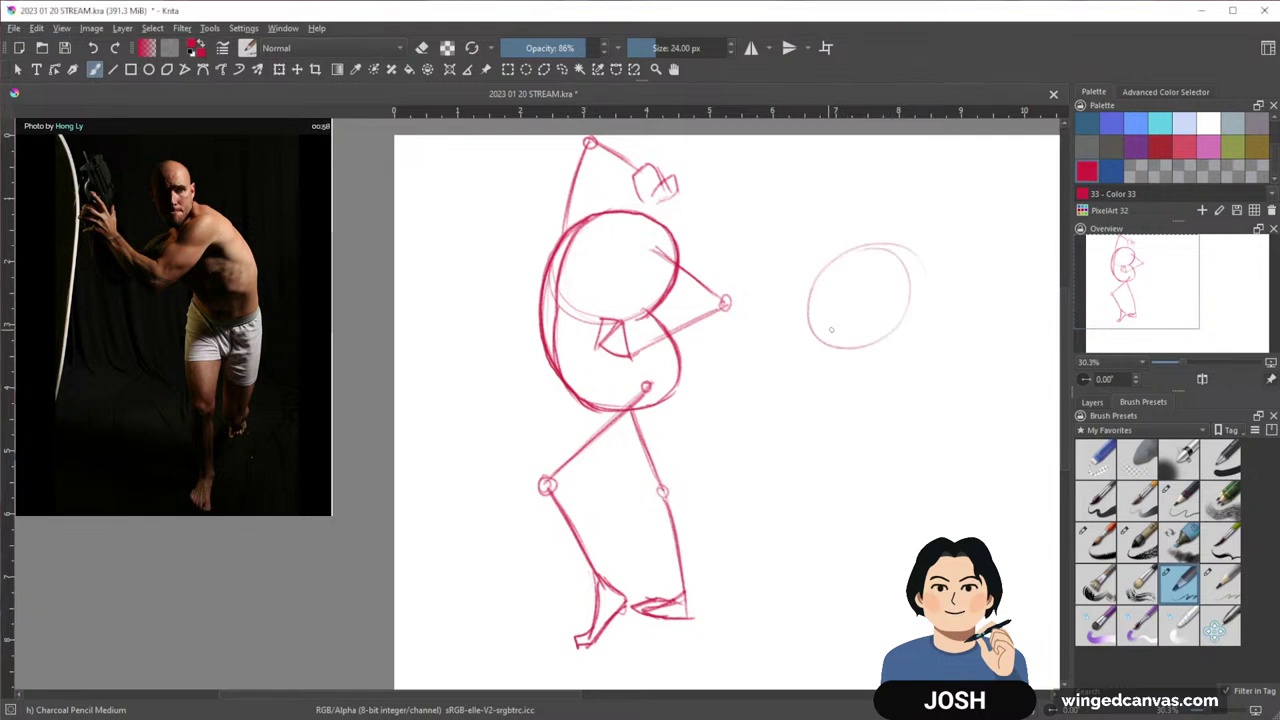
mouse_move(872, 248)
mouse_down()
mouse_move(948, 300)
mouse_move(962, 400)
mouse_move(947, 431)
mouse_up()
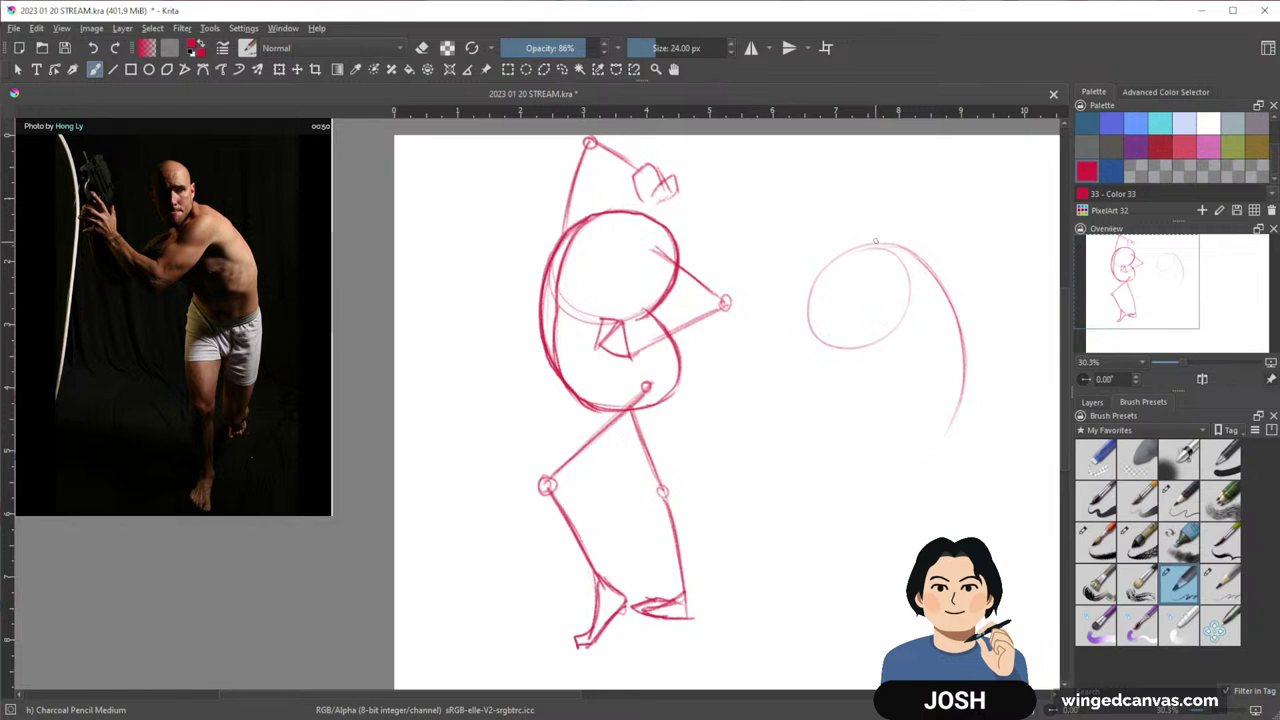
Sketch the rib cage curve and the long arched back line of the leaning surfer beside the first figure
mouse_move(866, 246)
mouse_down()
mouse_move(829, 267)
mouse_move(812, 301)
mouse_move(822, 346)
mouse_up()
drag(818, 276, 845, 363)
mouse_move(813, 298)
mouse_down()
mouse_move(858, 368)
mouse_move(816, 288)
mouse_move(866, 240)
mouse_move(918, 249)
mouse_move(968, 346)
mouse_up()
mouse_move(930, 256)
mouse_down()
mouse_move(965, 355)
mouse_move(962, 390)
mouse_up()
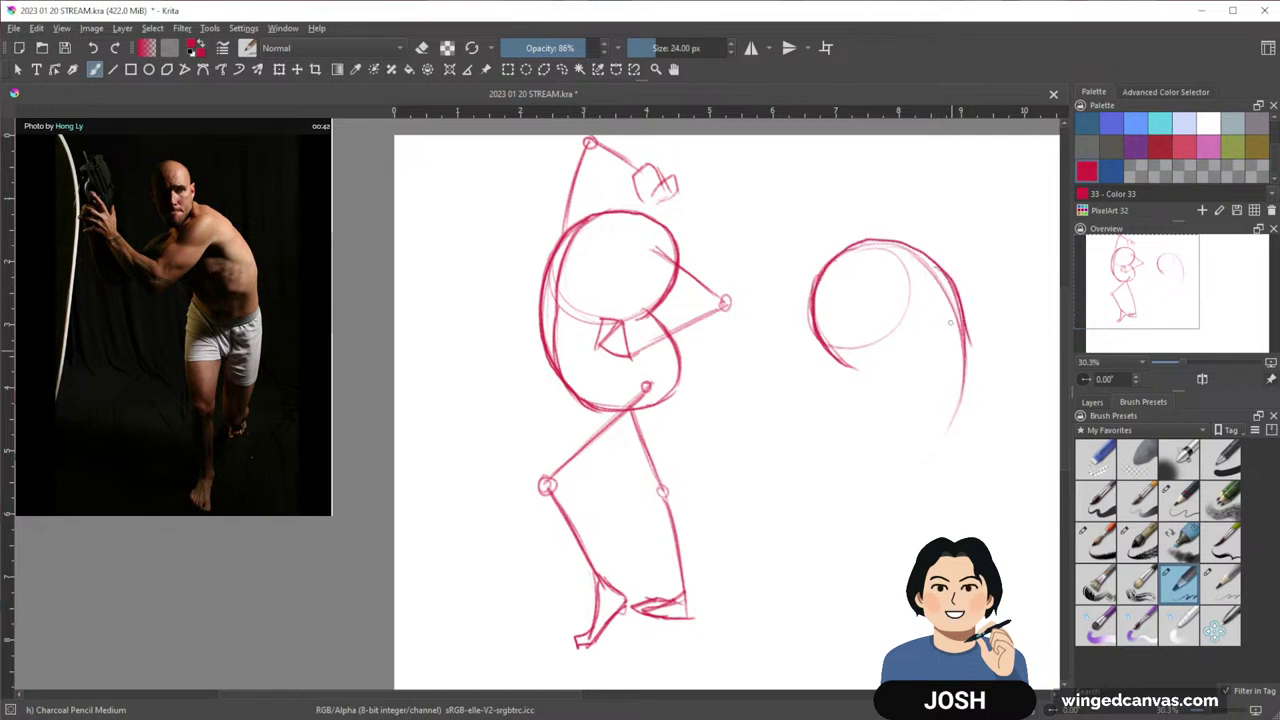
drag(946, 284, 958, 420)
drag(968, 314, 950, 434)
drag(966, 358, 940, 442)
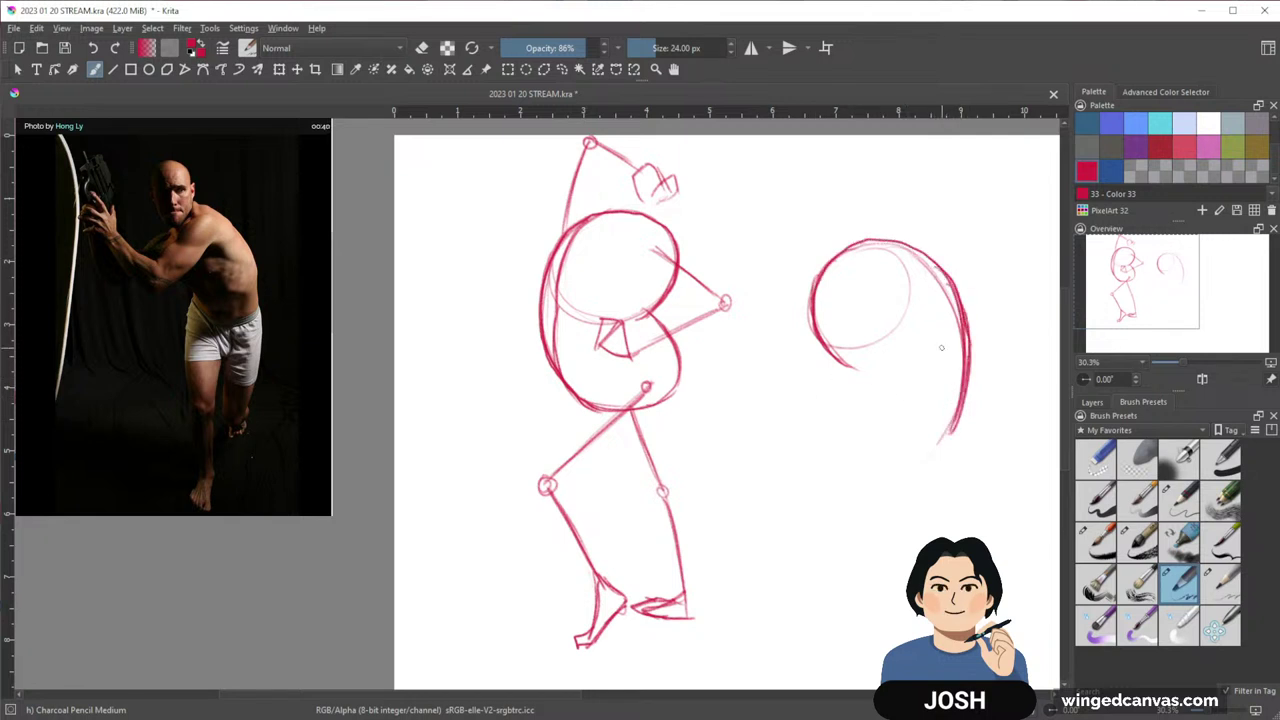
Close the surfer's bean-shaped torso with the waist crease, belly curve and rounded pelvis
mouse_move(850, 368)
mouse_down()
mouse_move(906, 383)
mouse_move(844, 404)
mouse_move(840, 440)
mouse_move(872, 456)
mouse_up()
drag(970, 372, 968, 426)
mouse_move(972, 350)
mouse_down()
mouse_move(966, 438)
mouse_move(952, 448)
mouse_up()
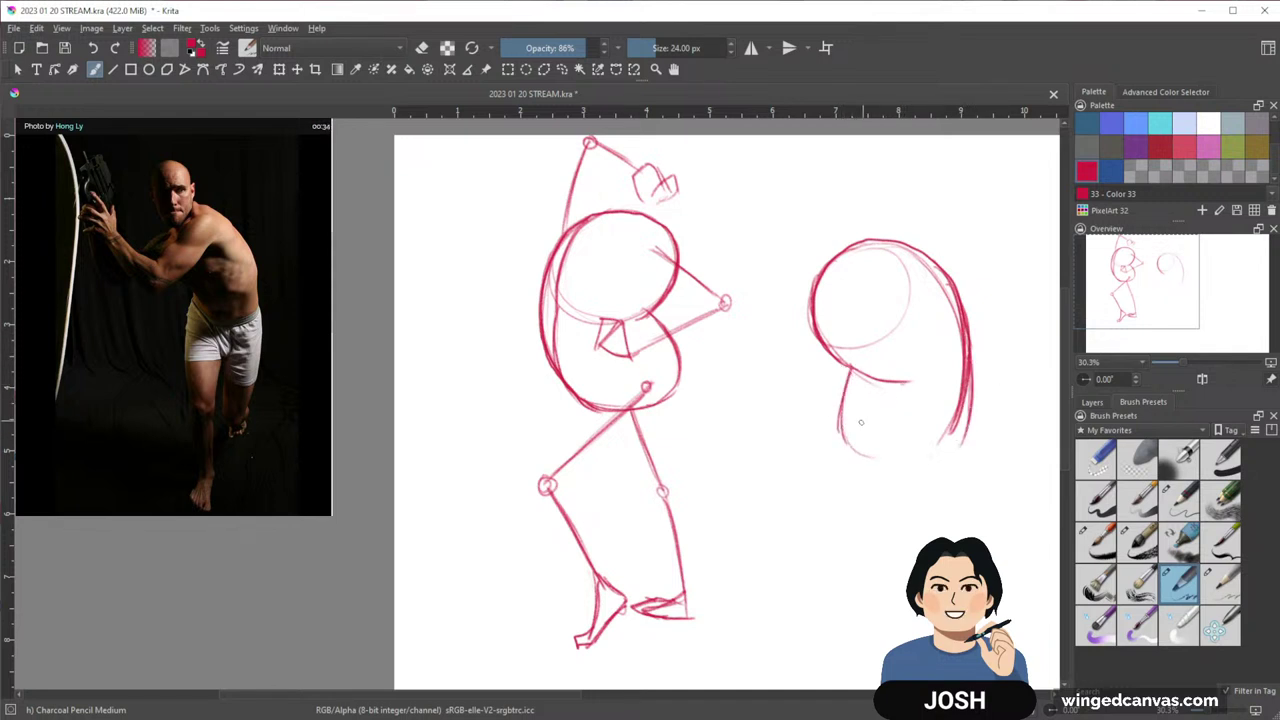
mouse_move(842, 412)
mouse_down()
mouse_move(852, 445)
mouse_move(852, 420)
mouse_move(872, 456)
mouse_move(969, 434)
mouse_move(886, 464)
mouse_up()
Add the surfer's raised arm with elbow joint and blocky hand, and a curved line for the standing leg
drag(892, 304, 776, 370)
drag(760, 210, 770, 355)
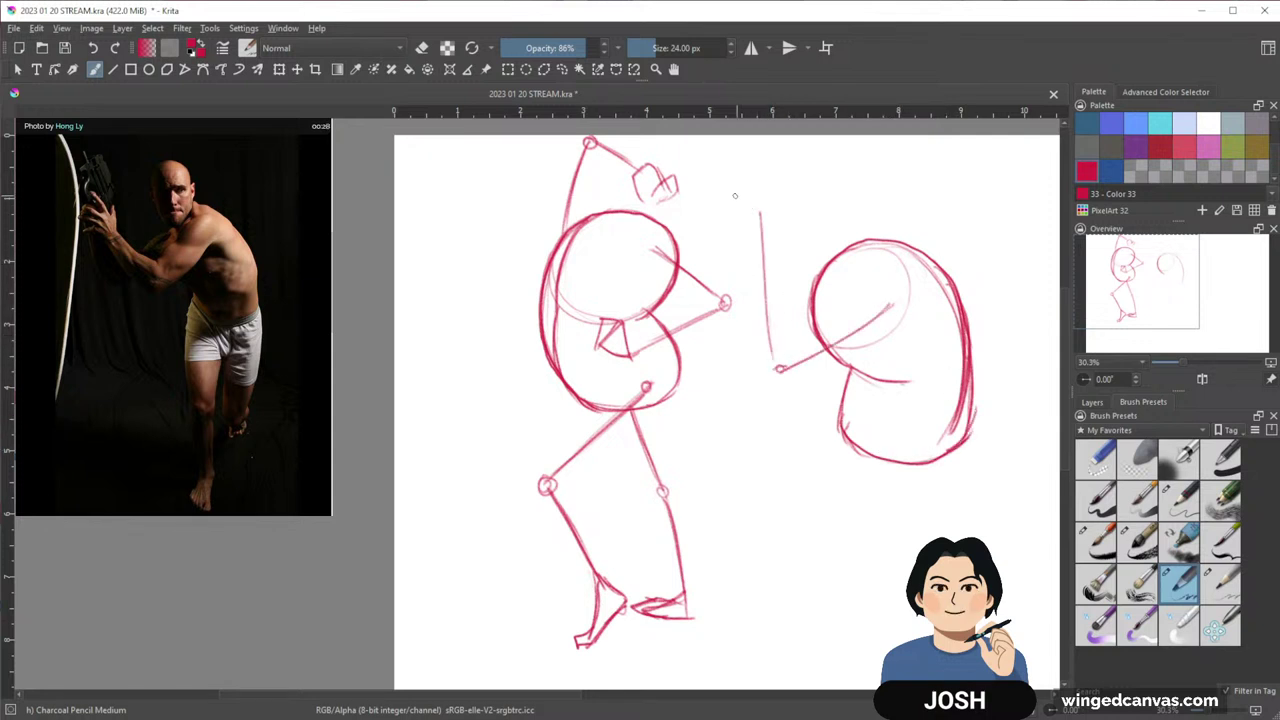
mouse_move(734, 196)
mouse_down()
mouse_move(773, 215)
mouse_move(731, 186)
mouse_move(730, 234)
mouse_move(770, 212)
mouse_up()
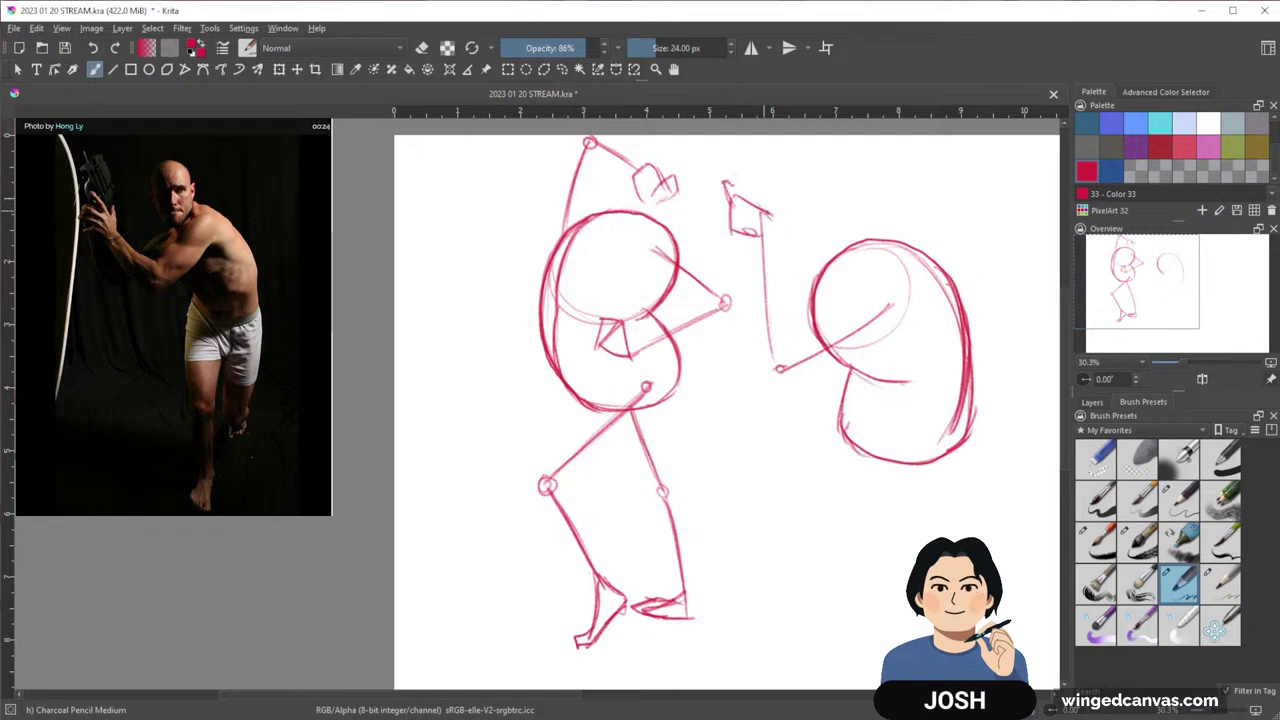
drag(843, 435, 872, 528)
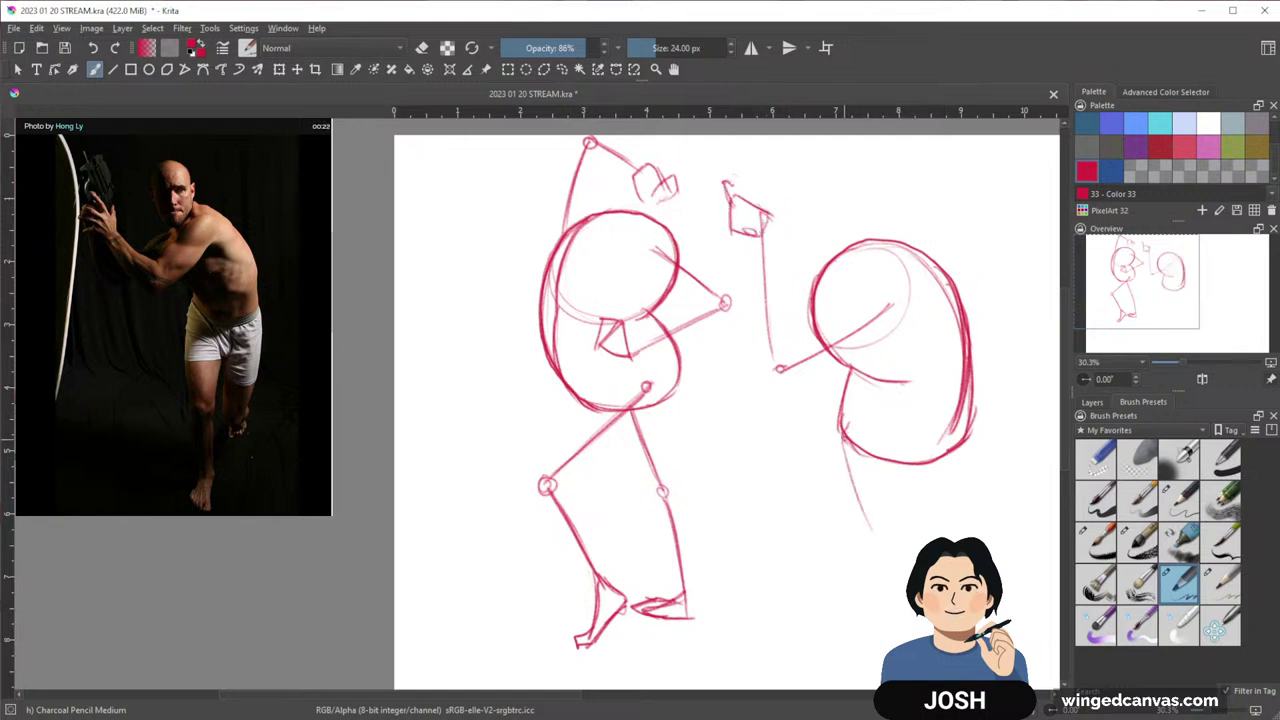
drag(842, 440, 912, 572)
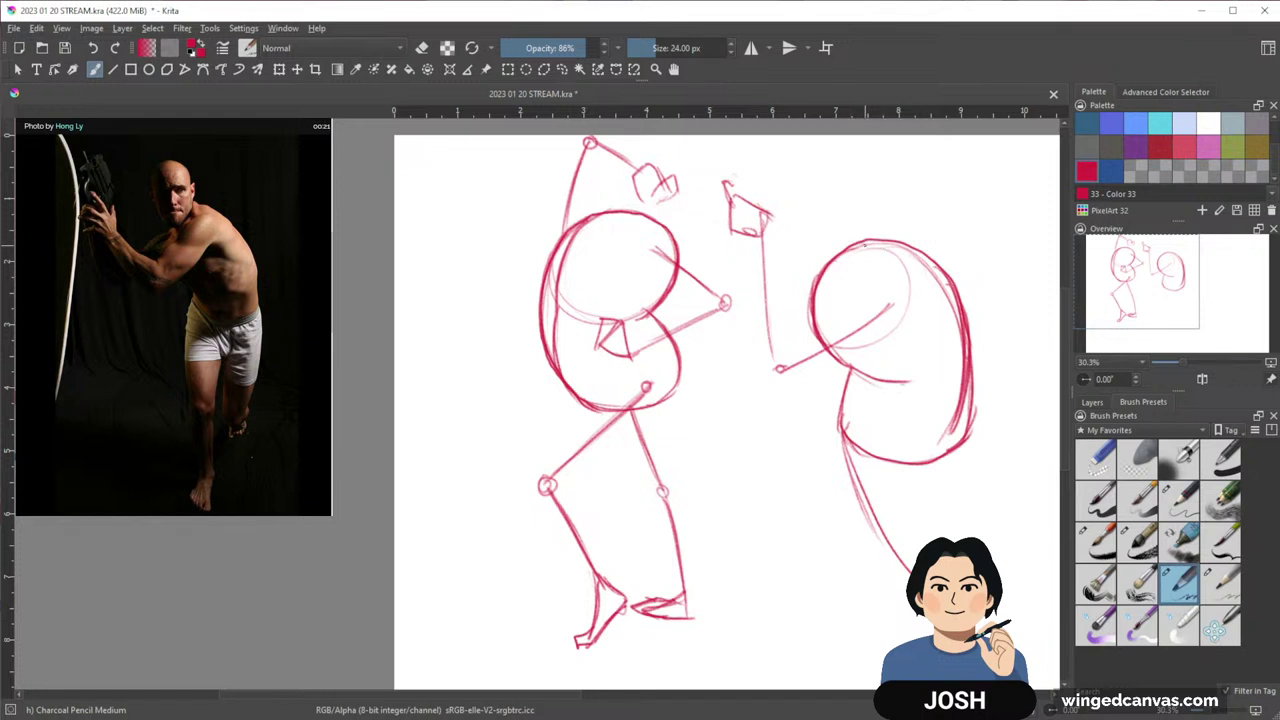
Draw the curved centre line through the surfer's chest and pelvis and reinforce the front contour of the torso
mouse_move(846, 254)
mouse_down()
mouse_move(830, 305)
mouse_move(880, 448)
mouse_up()
drag(890, 392, 876, 474)
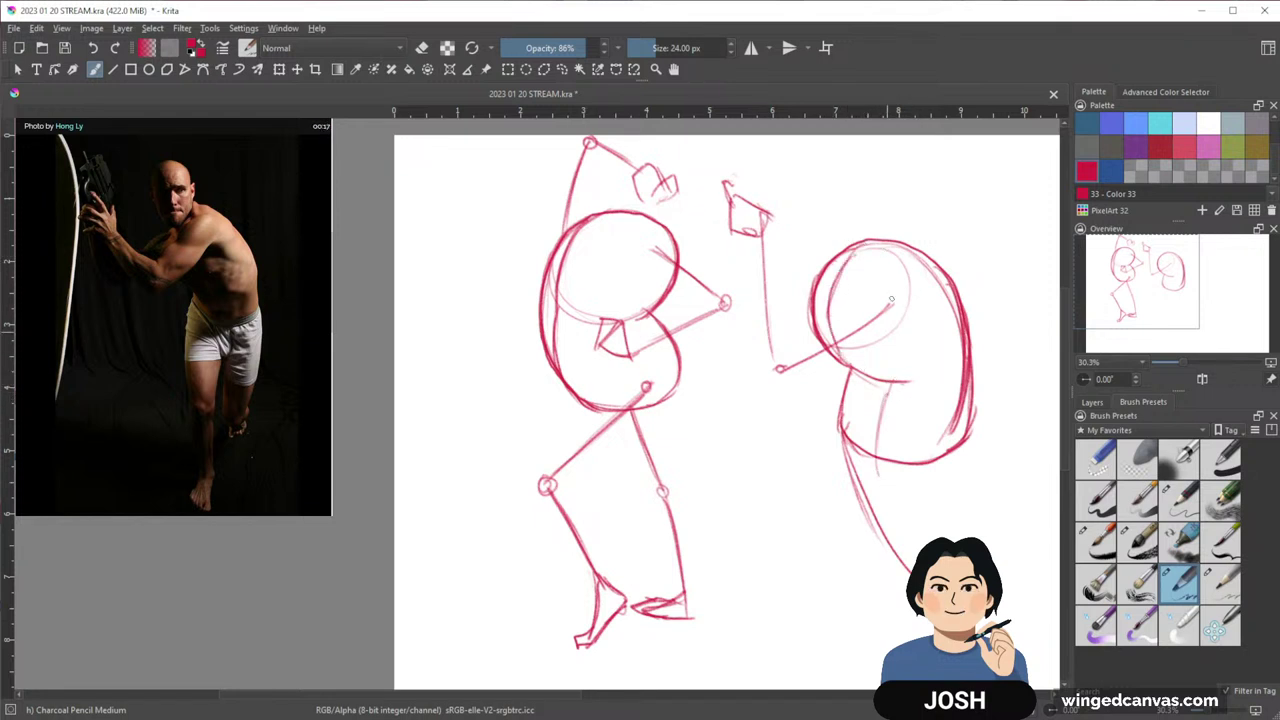
mouse_move(848, 256)
mouse_down()
mouse_move(876, 234)
mouse_move(812, 300)
mouse_move(813, 324)
mouse_up()
drag(852, 368, 850, 456)
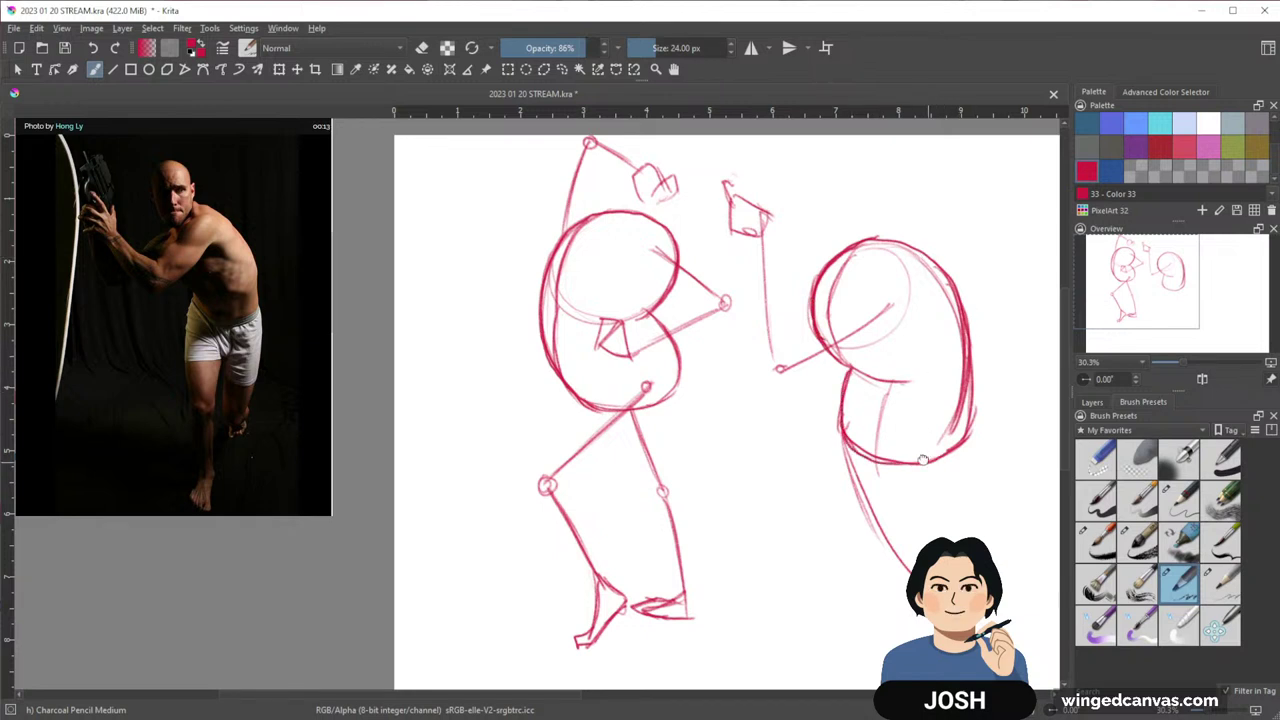
Strengthen the surfer's standing leg down to its foot, and sketch the bent rear leg with its foot
drag(901, 418, 866, 358)
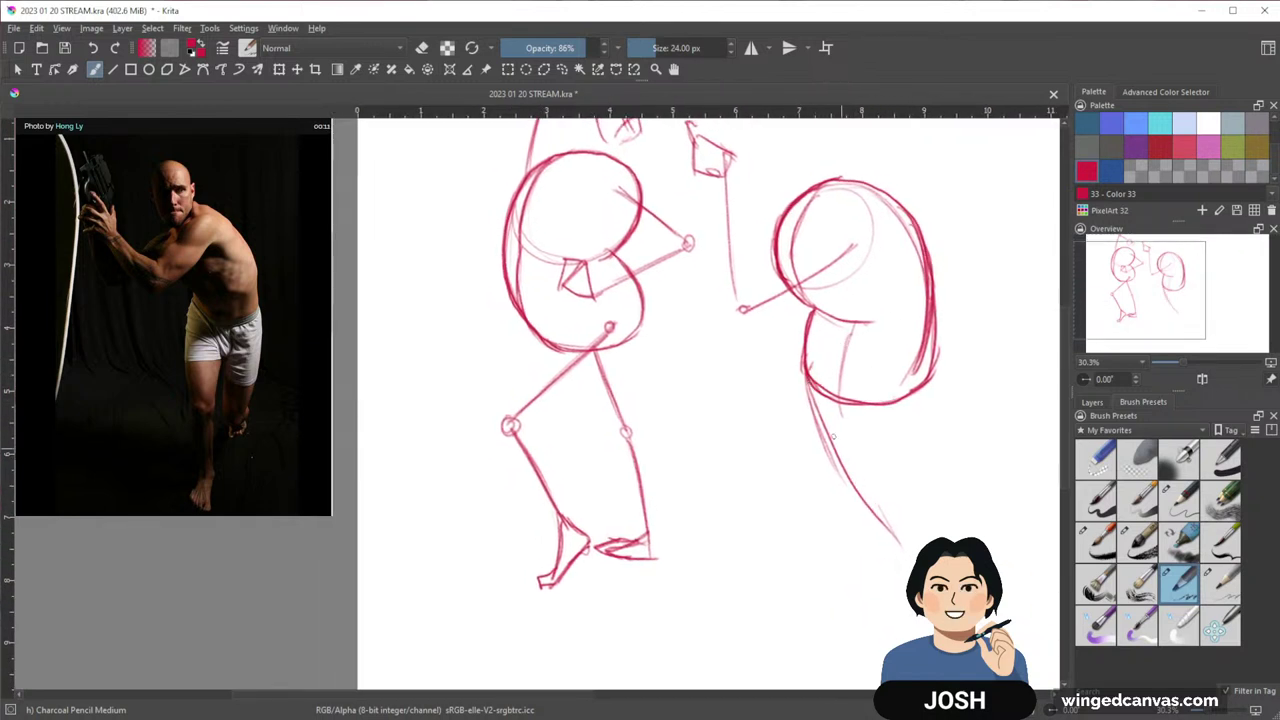
drag(808, 390, 866, 496)
drag(806, 338, 857, 488)
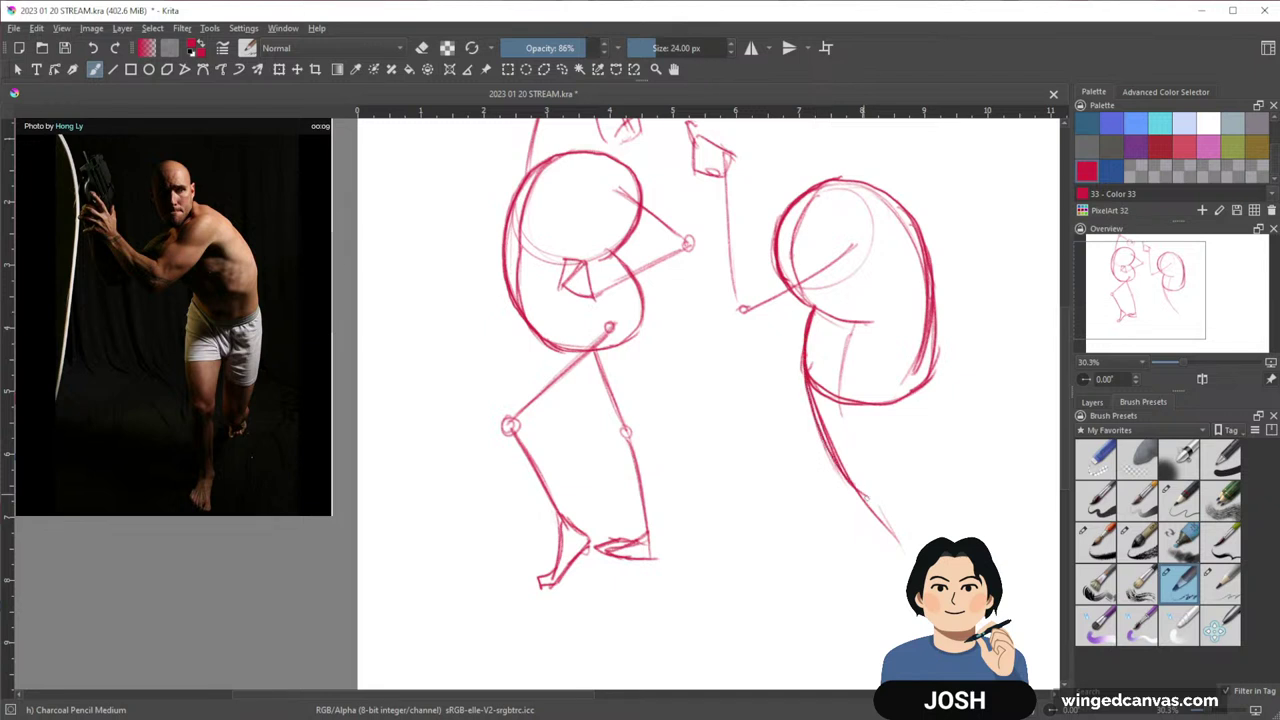
drag(808, 386, 903, 543)
mouse_move(848, 463)
mouse_down()
mouse_move(906, 549)
mouse_move(887, 614)
mouse_move(930, 626)
mouse_up()
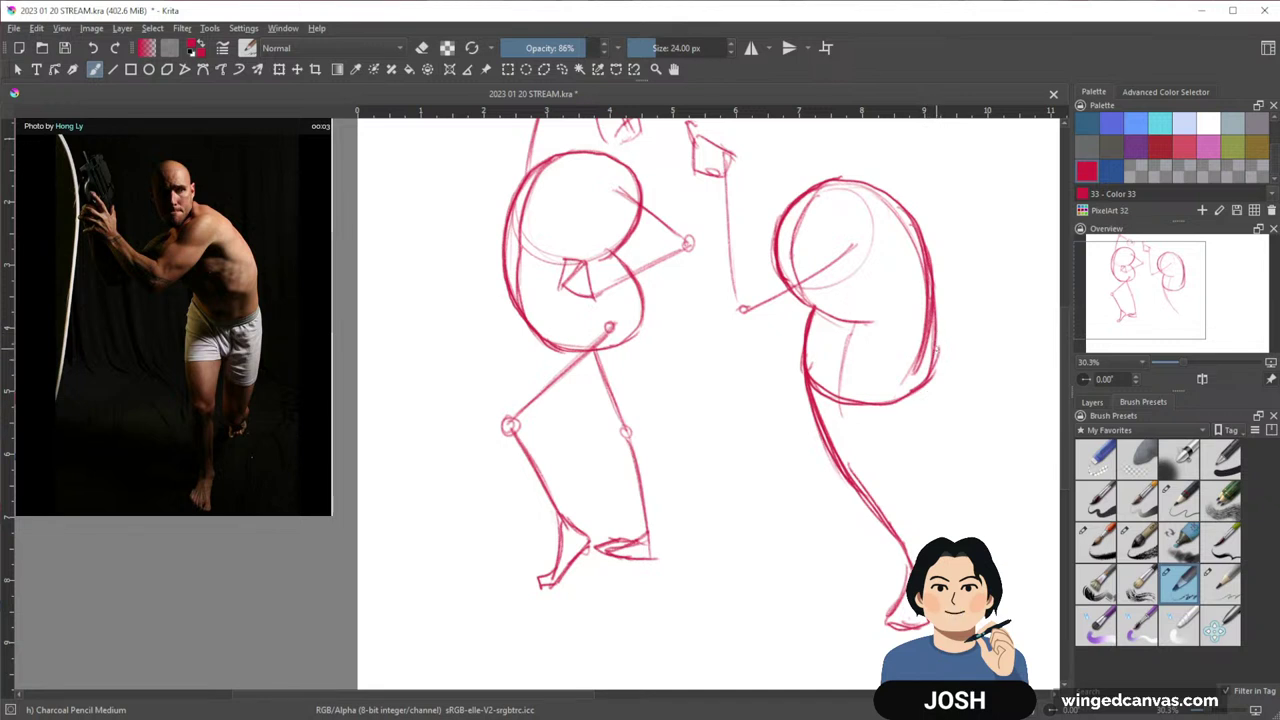
drag(939, 349, 893, 453)
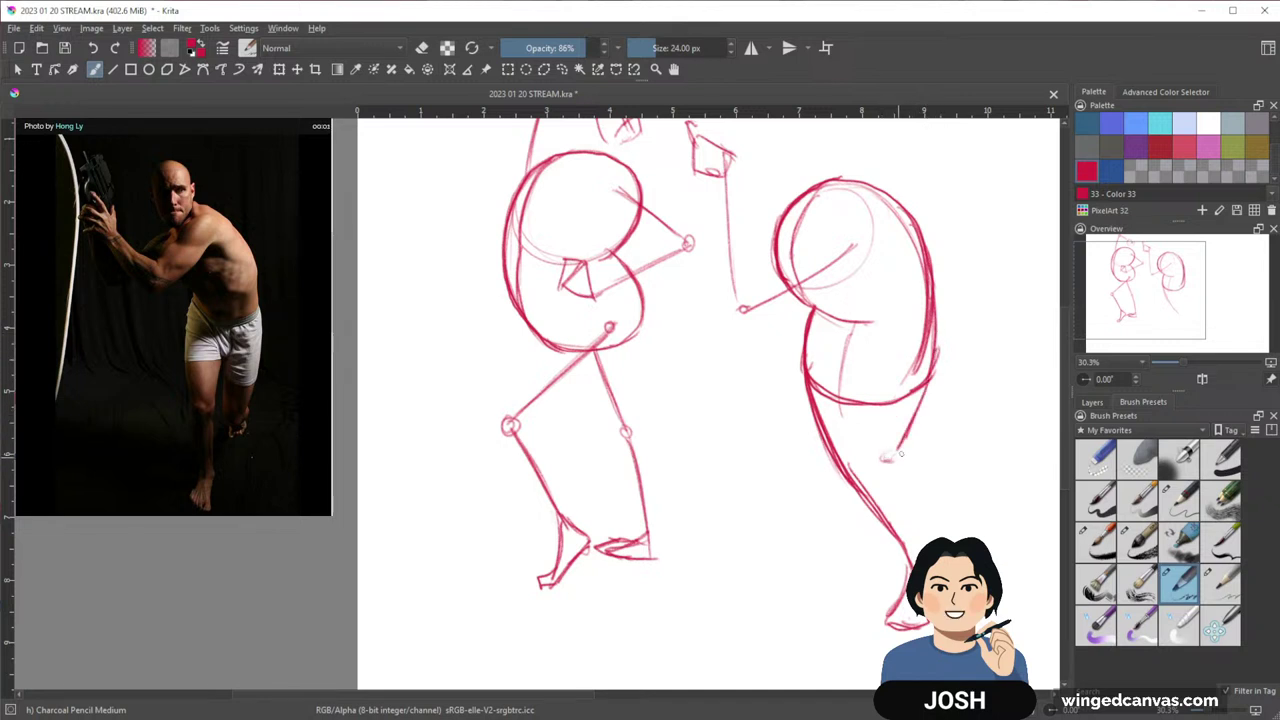
drag(882, 460, 878, 494)
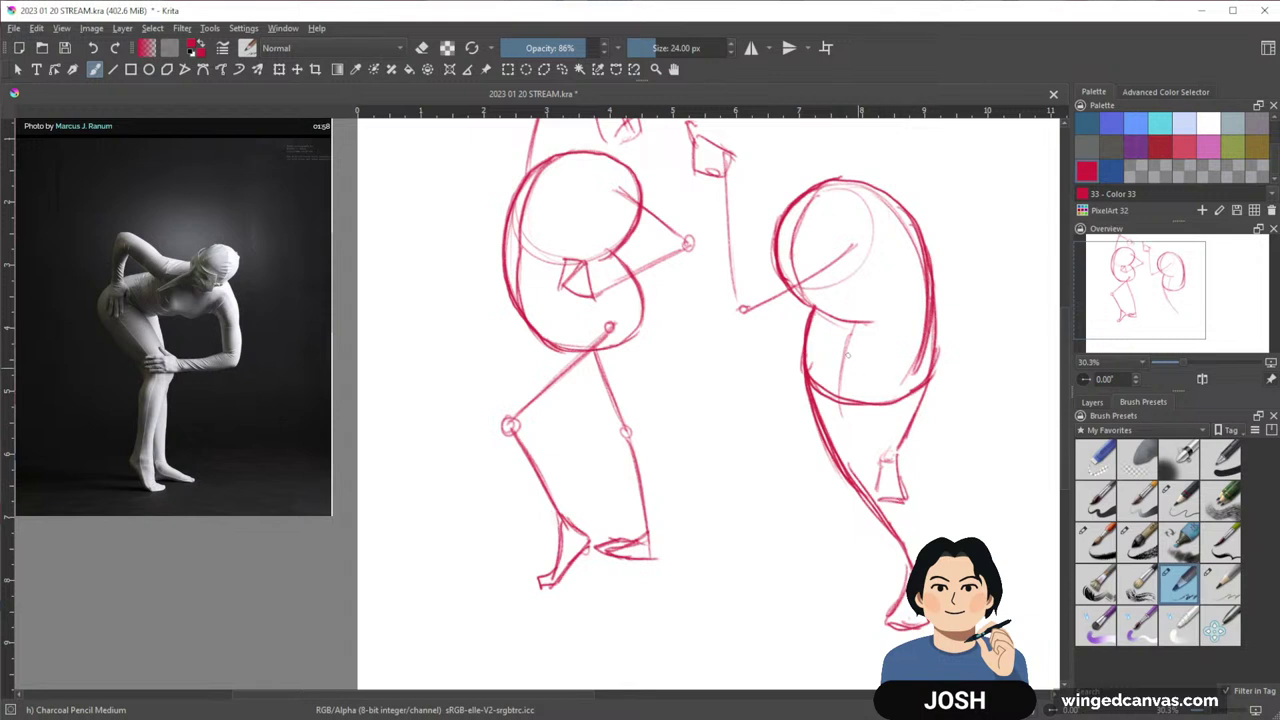
Try to sketch a bean-shaped torso for the bending pose in the blank space beside the surfer figure
mouse_move(1010, 495)
mouse_down()
mouse_move(889, 491)
mouse_move(794, 527)
mouse_move(780, 516)
mouse_up()
mouse_move(871, 485)
mouse_down()
mouse_move(863, 526)
mouse_move(889, 492)
mouse_up()
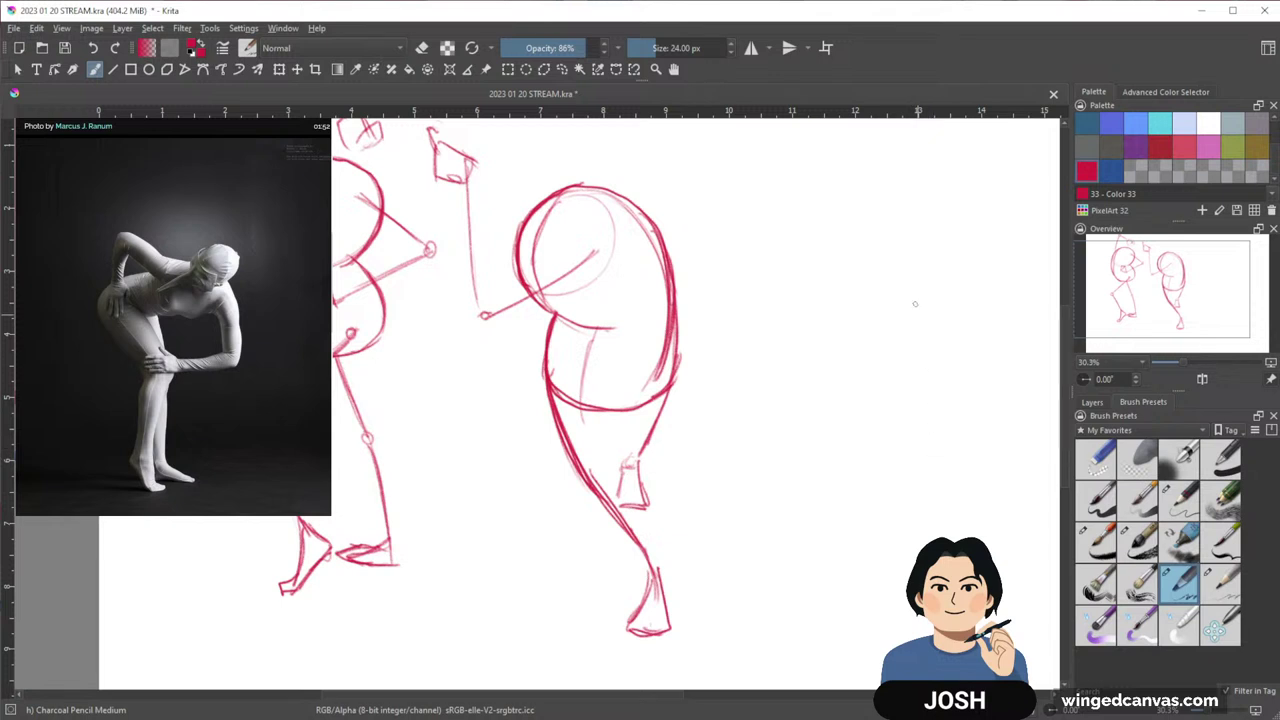
drag(890, 265, 894, 259)
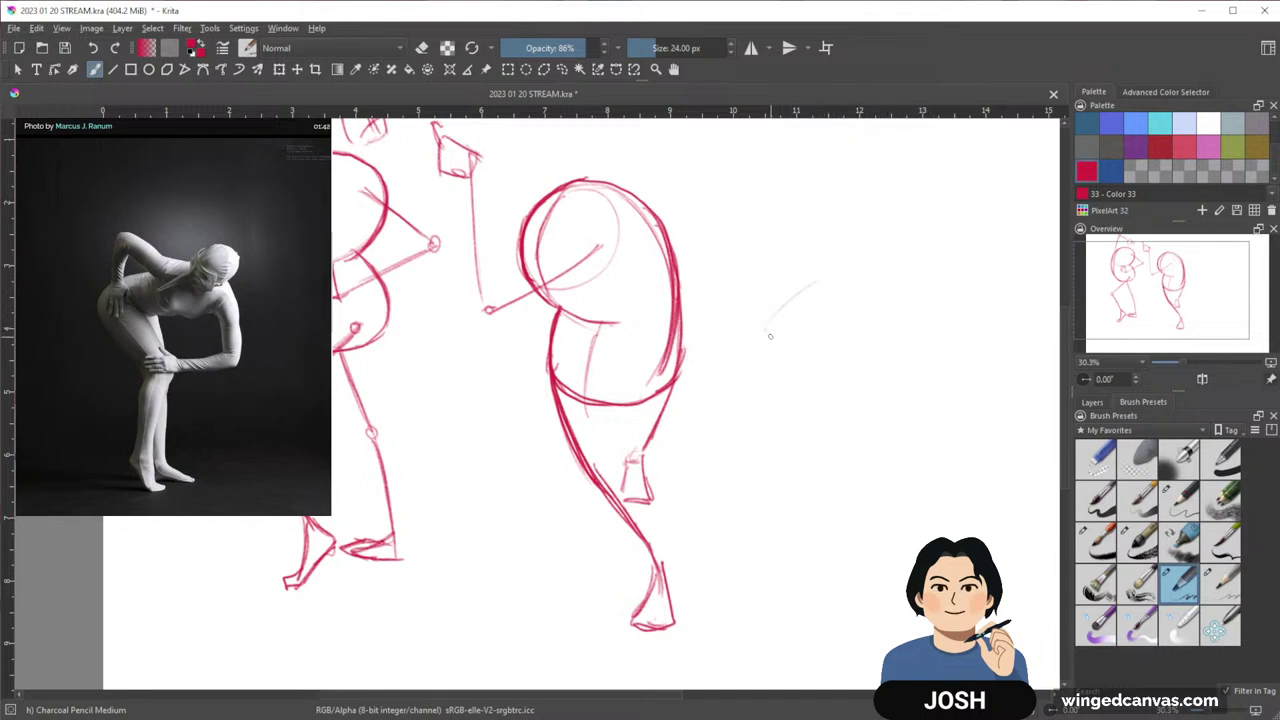
mouse_move(882, 254)
mouse_down()
mouse_move(809, 373)
mouse_move(845, 381)
mouse_up()
mouse_move(965, 322)
mouse_down()
mouse_move(796, 277)
mouse_move(772, 304)
mouse_up()
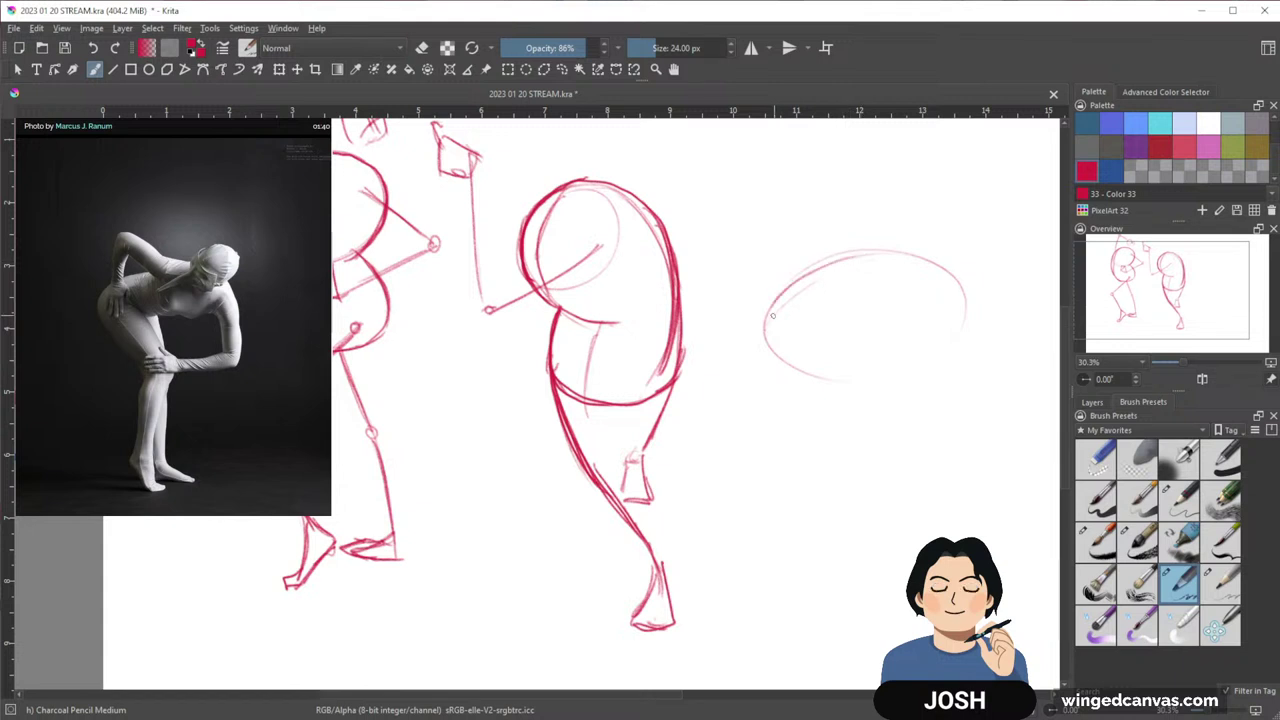
mouse_move(852, 255)
mouse_down()
mouse_move(803, 278)
mouse_move(768, 317)
mouse_move(766, 354)
mouse_move(812, 390)
mouse_up()
drag(768, 302, 786, 380)
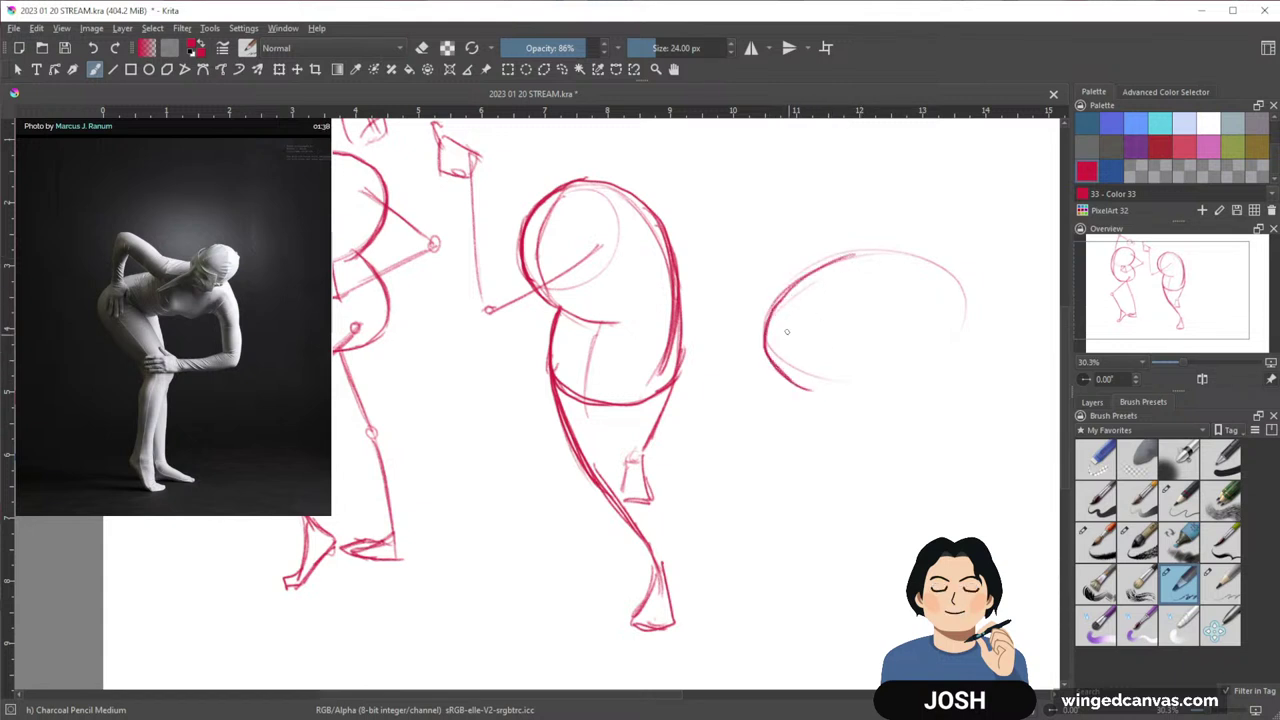
mouse_move(766, 338)
mouse_down()
mouse_move(826, 392)
mouse_move(876, 372)
mouse_move(926, 378)
mouse_up()
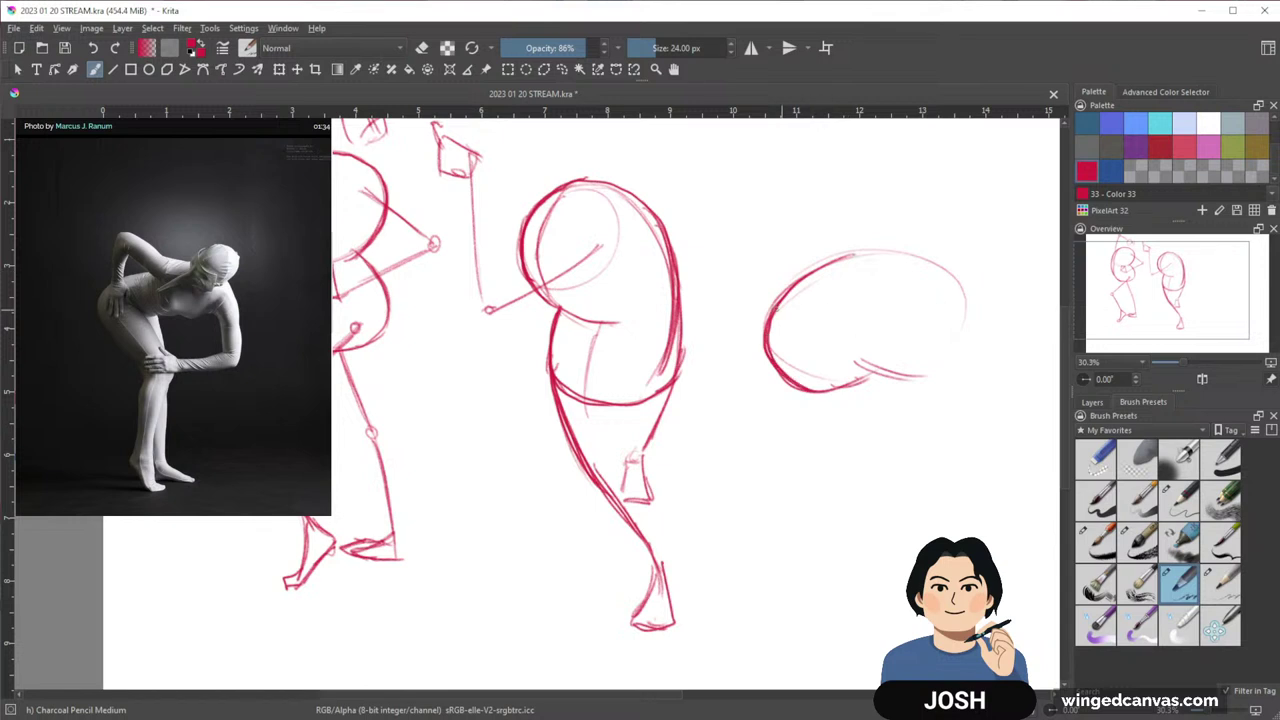
mouse_move(810, 274)
mouse_down()
mouse_move(878, 252)
mouse_move(960, 290)
mouse_up()
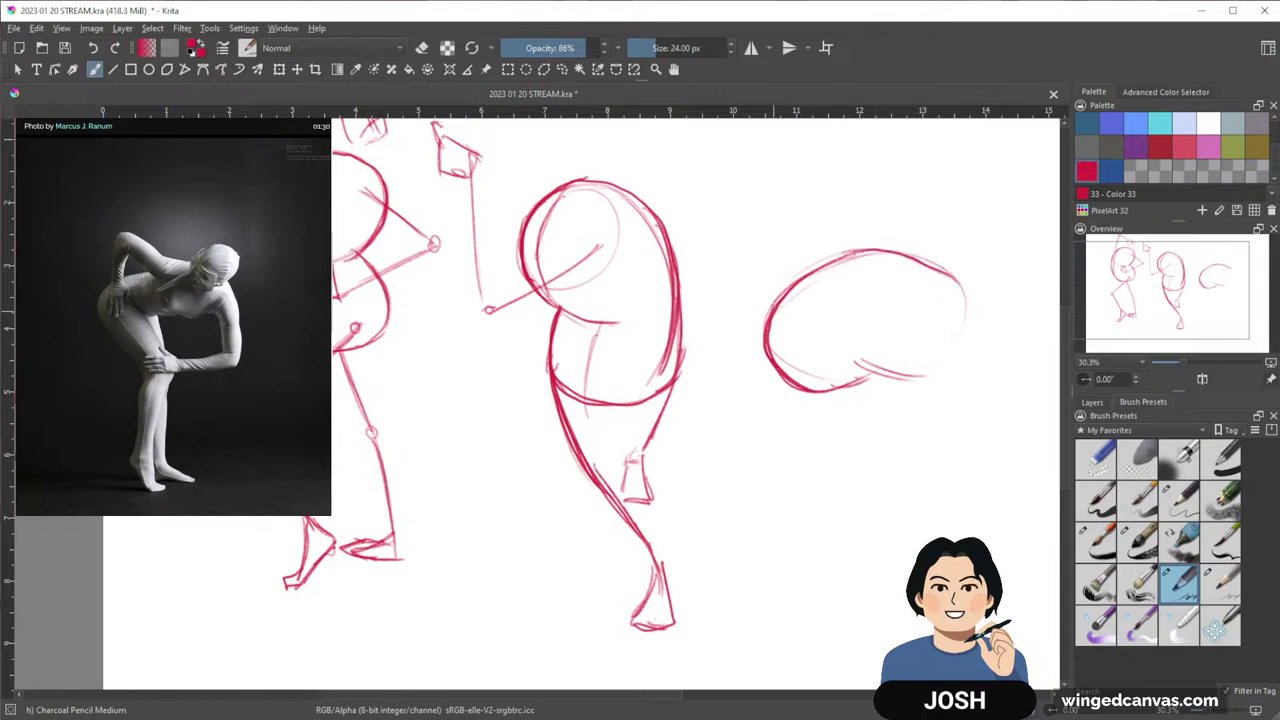
Delete the bending figure's rough torso with a freehand selection, deselect, and return to the brush
key(ctrl)
key(l)
mouse_move(998, 330)
mouse_down()
mouse_move(749, 443)
mouse_move(979, 385)
mouse_up()
key(Delete)
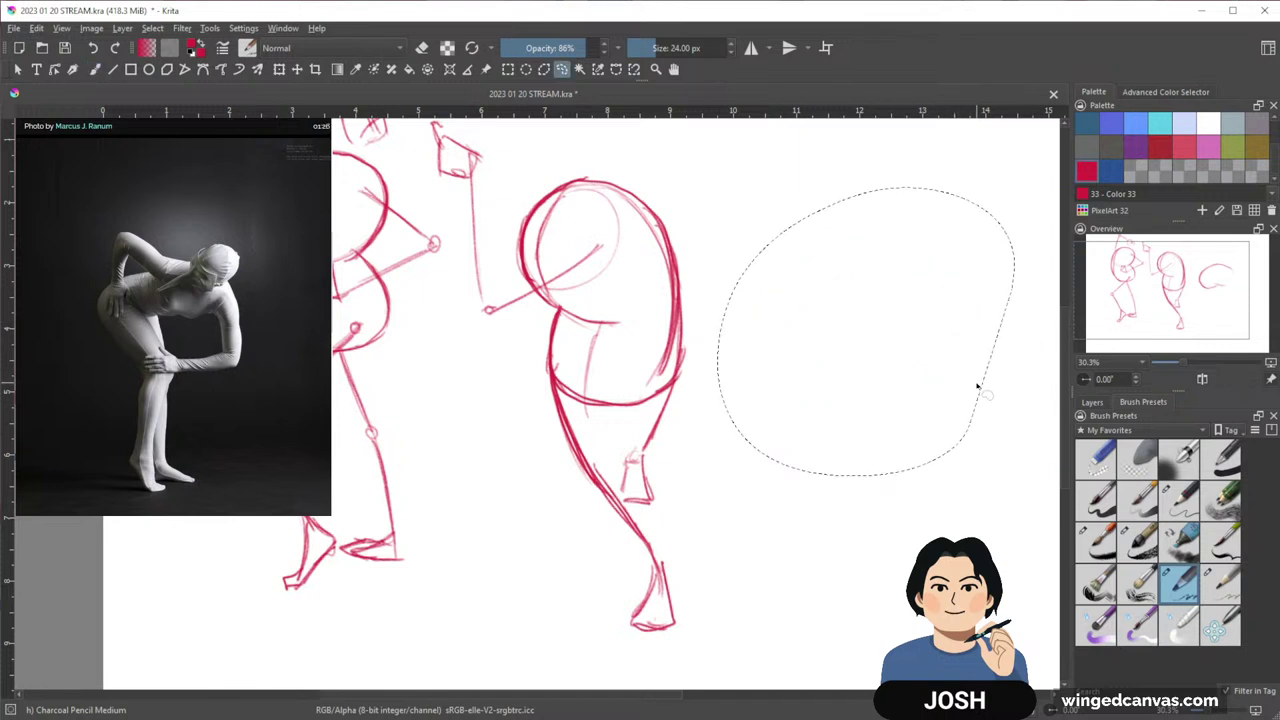
key(b)
key(ctrl+shift+a)
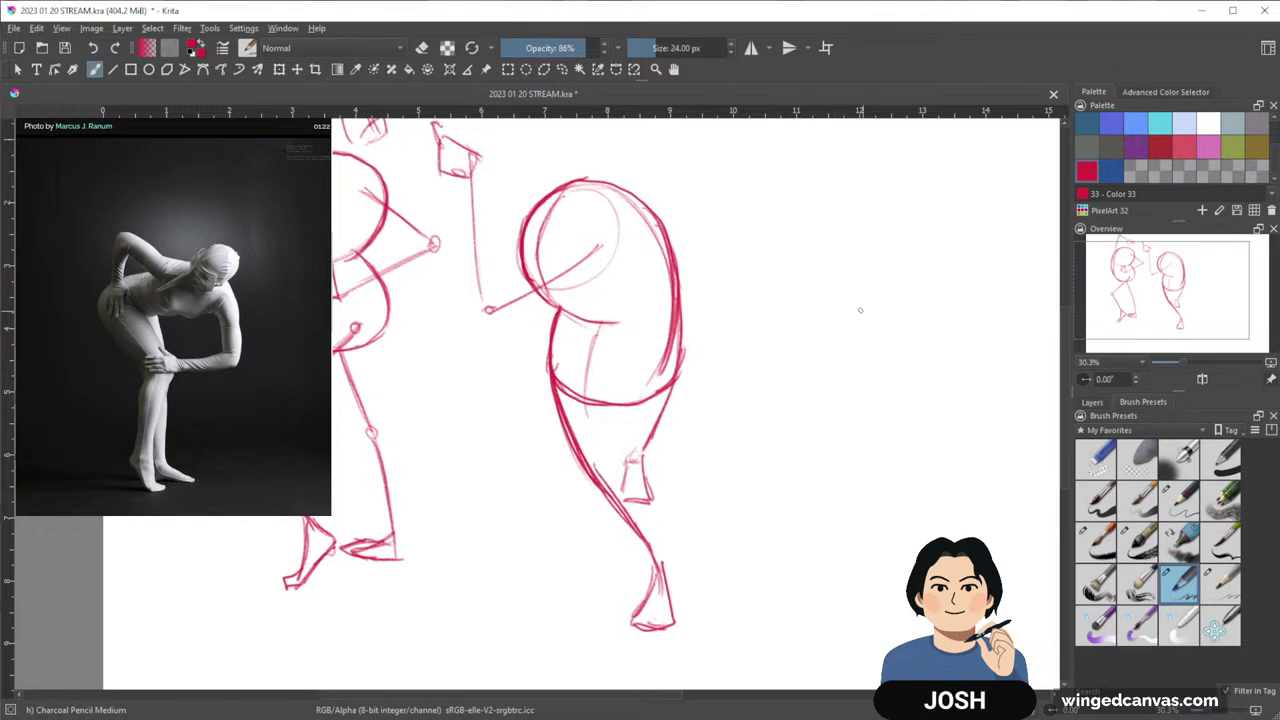
Sketch the bending figure's torso as a nearly horizontal bean with a notch at the waist, and darken its outline
mouse_move(846, 296)
mouse_down()
mouse_move(776, 356)
mouse_move(782, 396)
mouse_up()
mouse_move(774, 338)
mouse_down()
mouse_move(818, 410)
mouse_move(785, 398)
mouse_move(908, 400)
mouse_up()
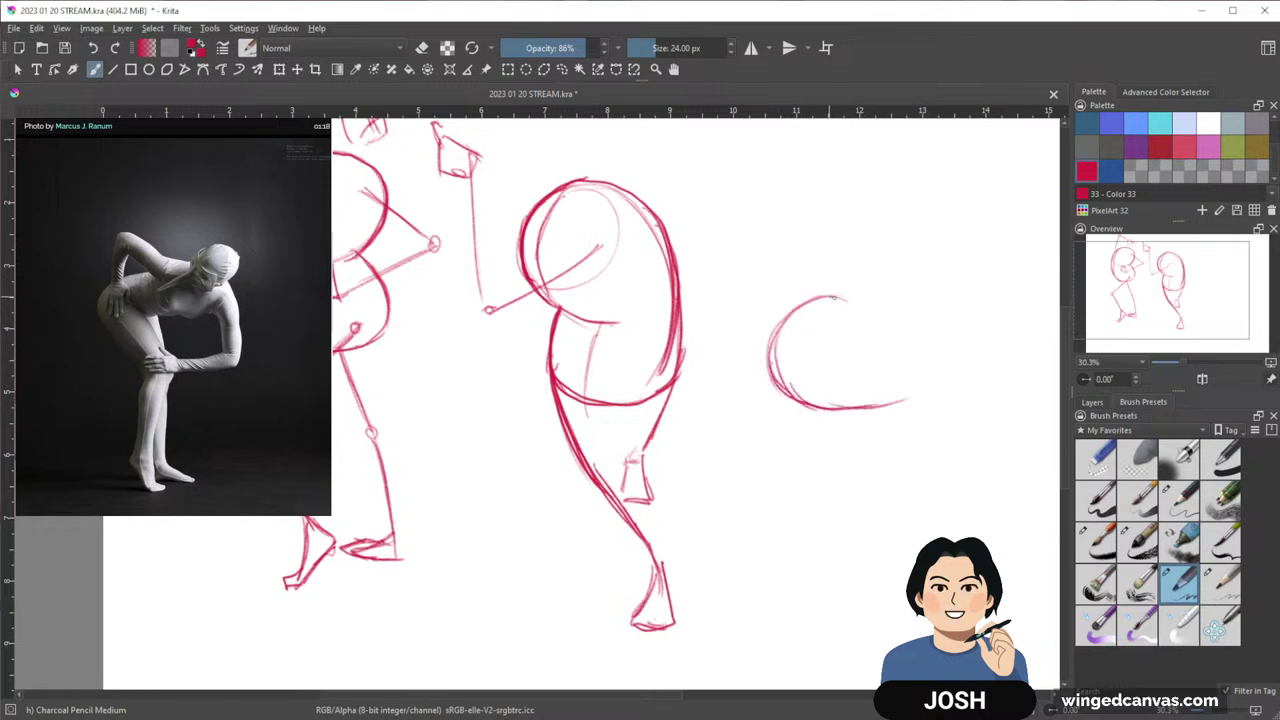
mouse_move(872, 309)
mouse_down()
mouse_move(822, 296)
mouse_move(778, 334)
mouse_move(792, 394)
mouse_move(882, 408)
mouse_move(926, 392)
mouse_move(888, 300)
mouse_move(950, 286)
mouse_move(932, 394)
mouse_up()
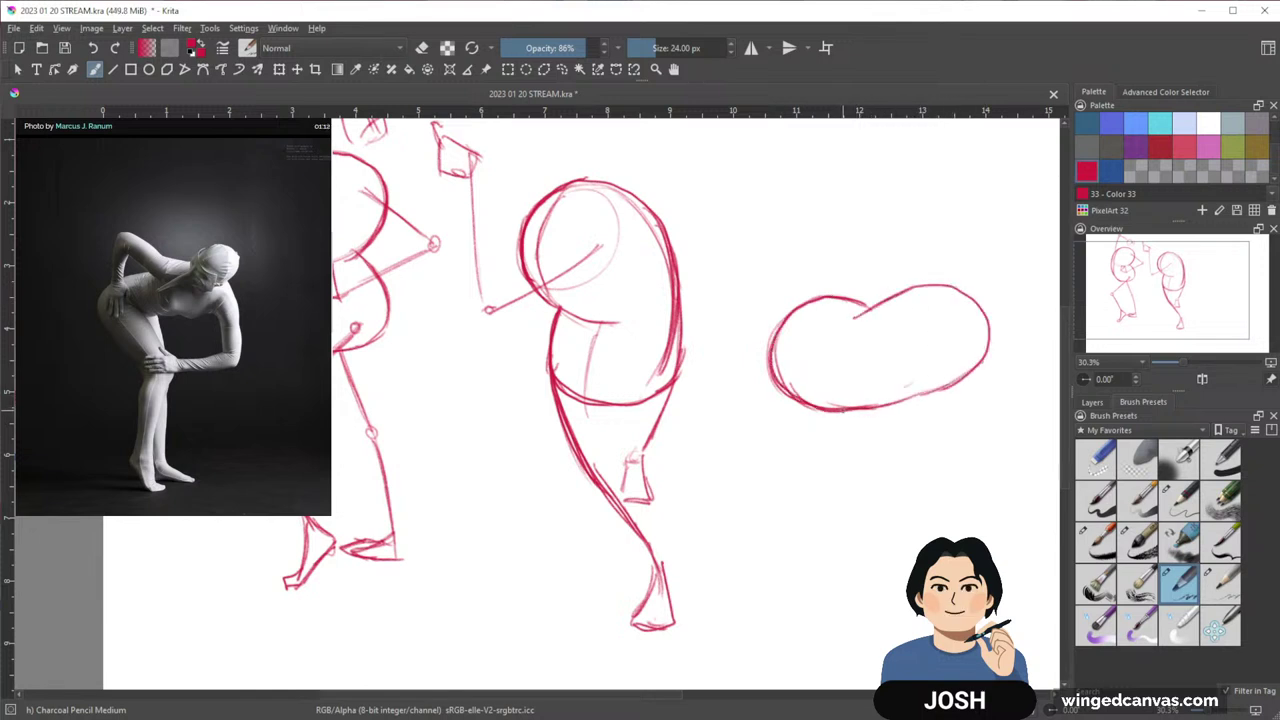
mouse_move(840, 412)
mouse_down()
mouse_move(929, 396)
mouse_move(987, 342)
mouse_move(976, 301)
mouse_move(930, 286)
mouse_move(866, 314)
mouse_up()
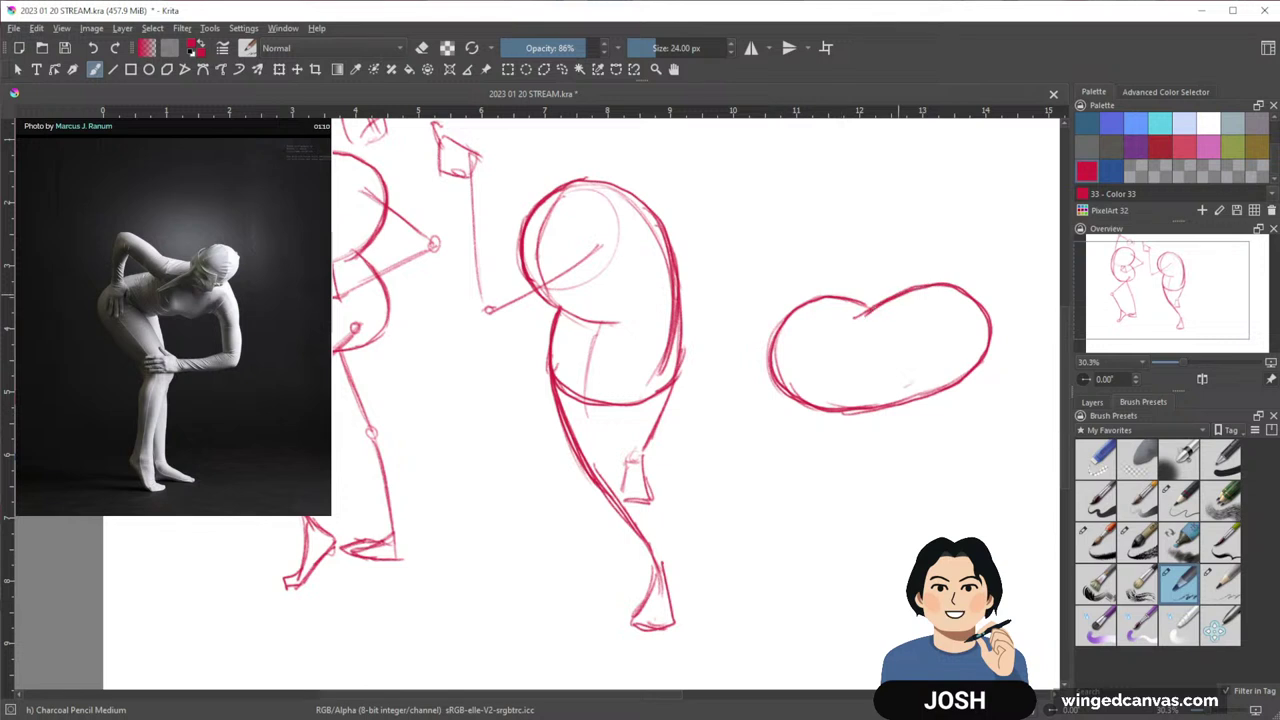
click(243, 28)
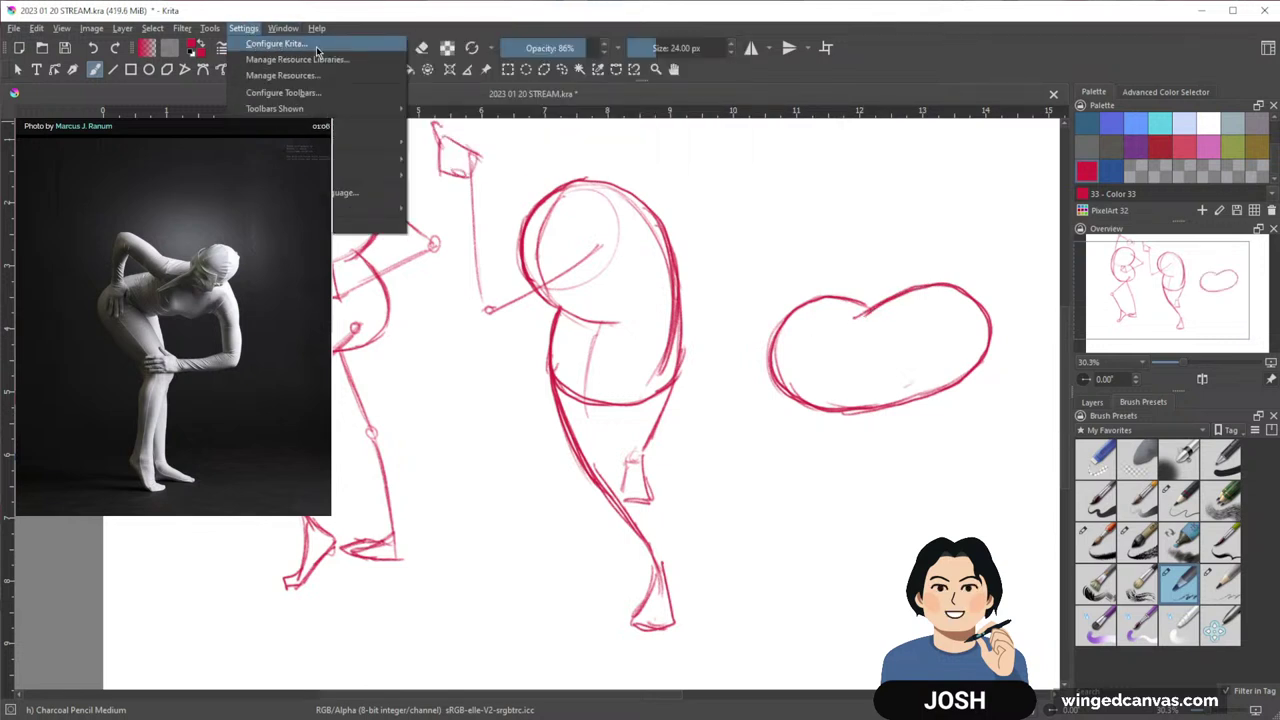
click(910, 92)
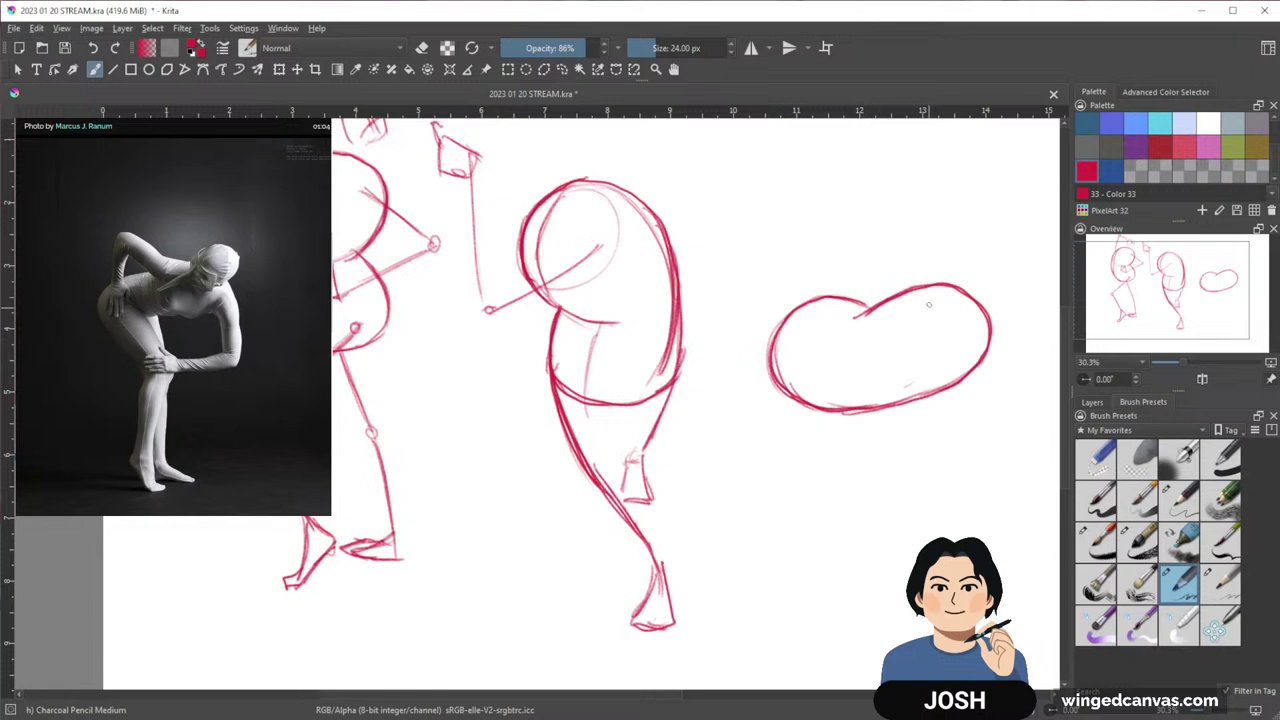
Draw the bending figure's arm angled back with the hand on the hip, plus the hanging upper arm and chest curve
drag(860, 237, 925, 312)
mouse_move(862, 236)
mouse_down()
mouse_move(816, 337)
mouse_move(840, 316)
mouse_up()
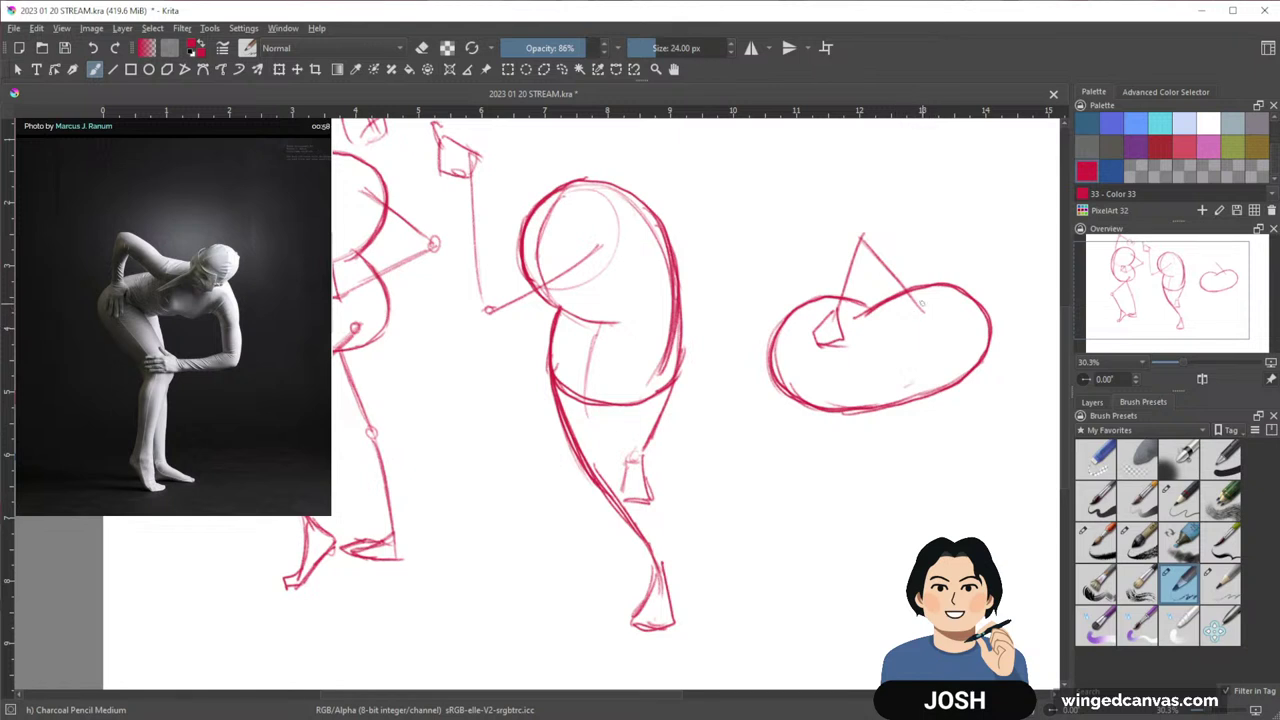
drag(986, 362, 955, 437)
mouse_move(974, 308)
mouse_down()
mouse_move(944, 372)
mouse_move(886, 408)
mouse_move(975, 306)
mouse_up()
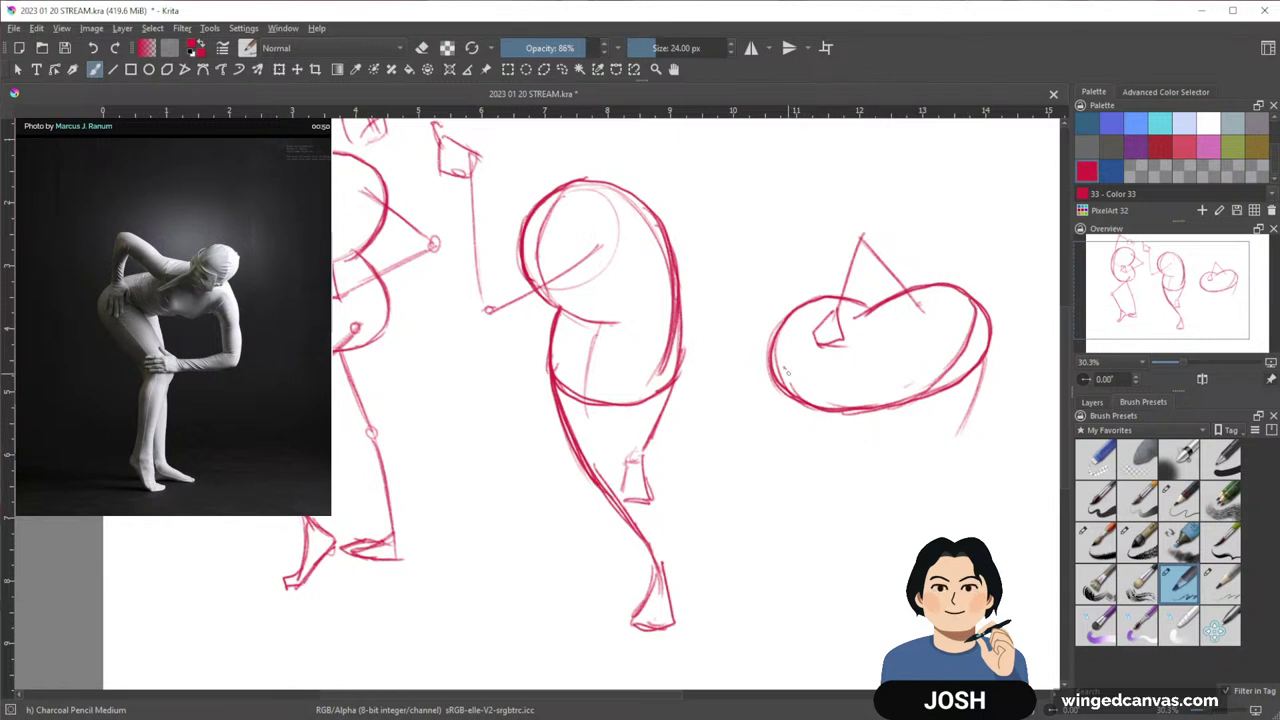
Draw the bending figure's near leg with thigh, circled knee, shin and foot
drag(784, 370, 880, 486)
drag(782, 362, 864, 474)
mouse_move(818, 410)
mouse_down()
mouse_move(868, 480)
mouse_move(838, 602)
mouse_up()
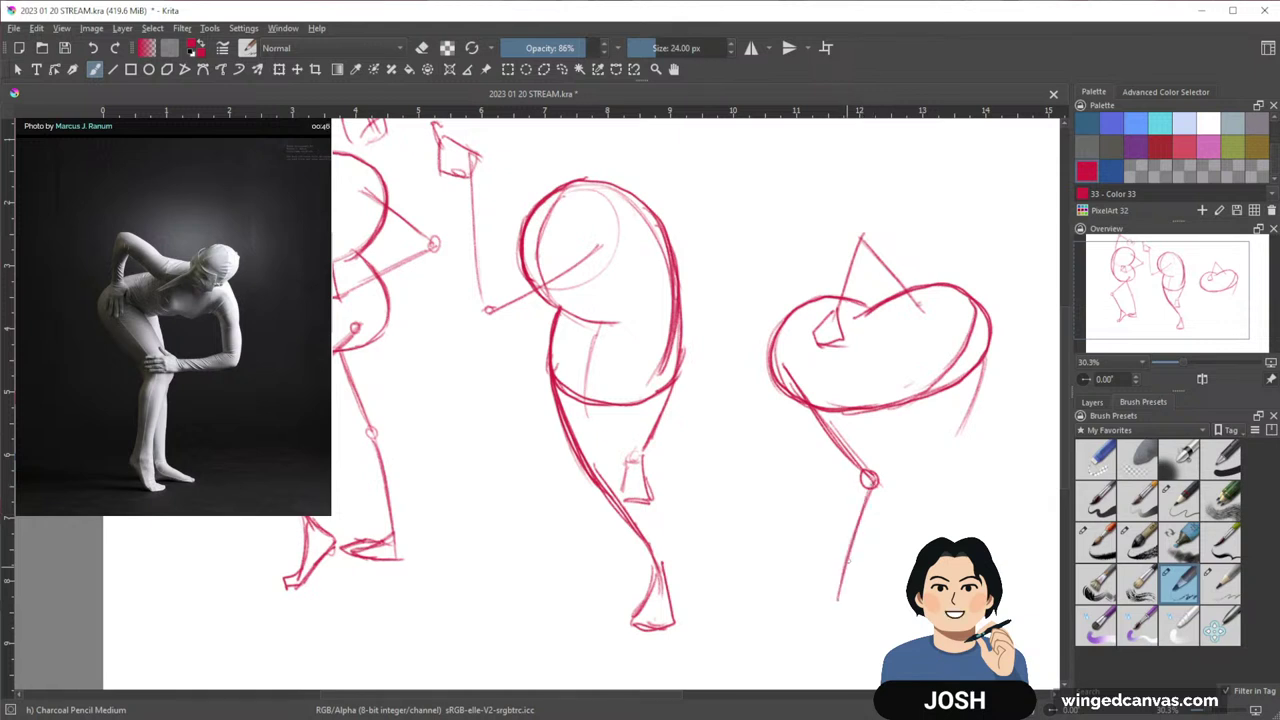
mouse_move(852, 556)
mouse_down()
mouse_move(836, 604)
mouse_move(820, 600)
mouse_move(884, 632)
mouse_up()
Sketch the bending figure's second leg from the pelvis through the crossed shin to its foot
mouse_move(860, 404)
mouse_down()
mouse_move(862, 458)
mouse_move(817, 548)
mouse_up()
drag(842, 412, 786, 514)
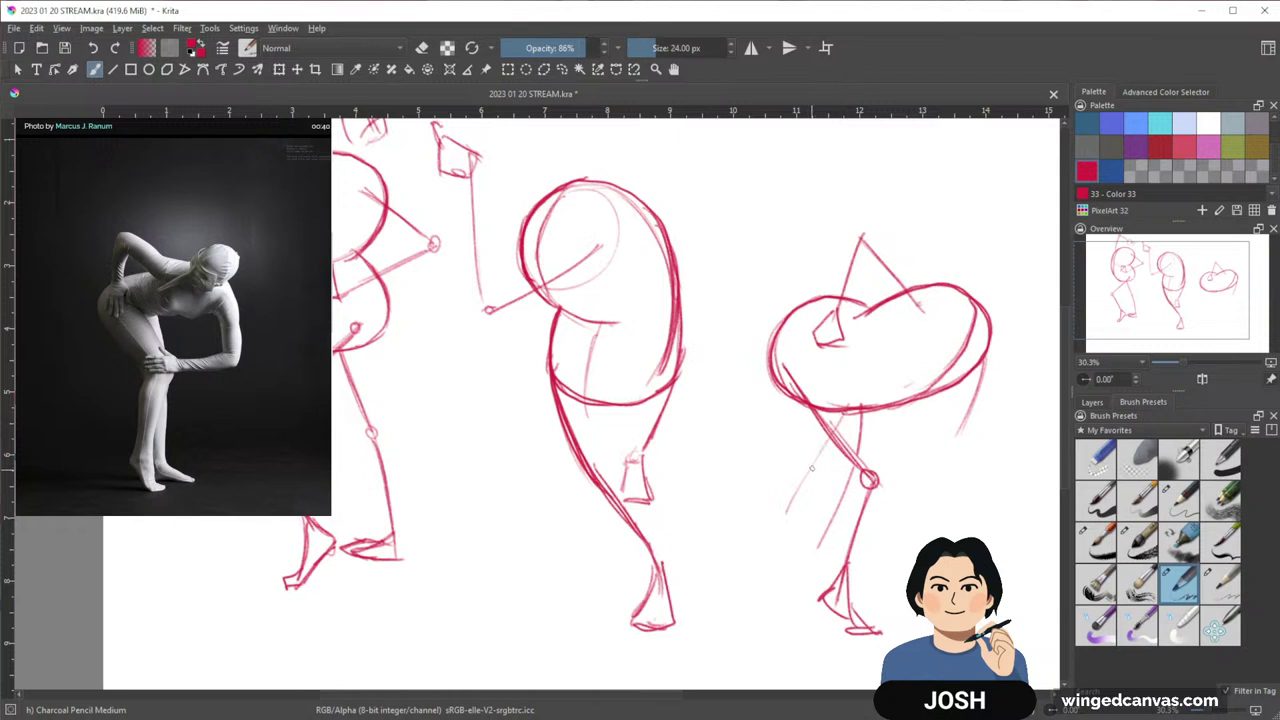
mouse_move(848, 418)
mouse_down()
mouse_move(853, 472)
mouse_move(814, 510)
mouse_up()
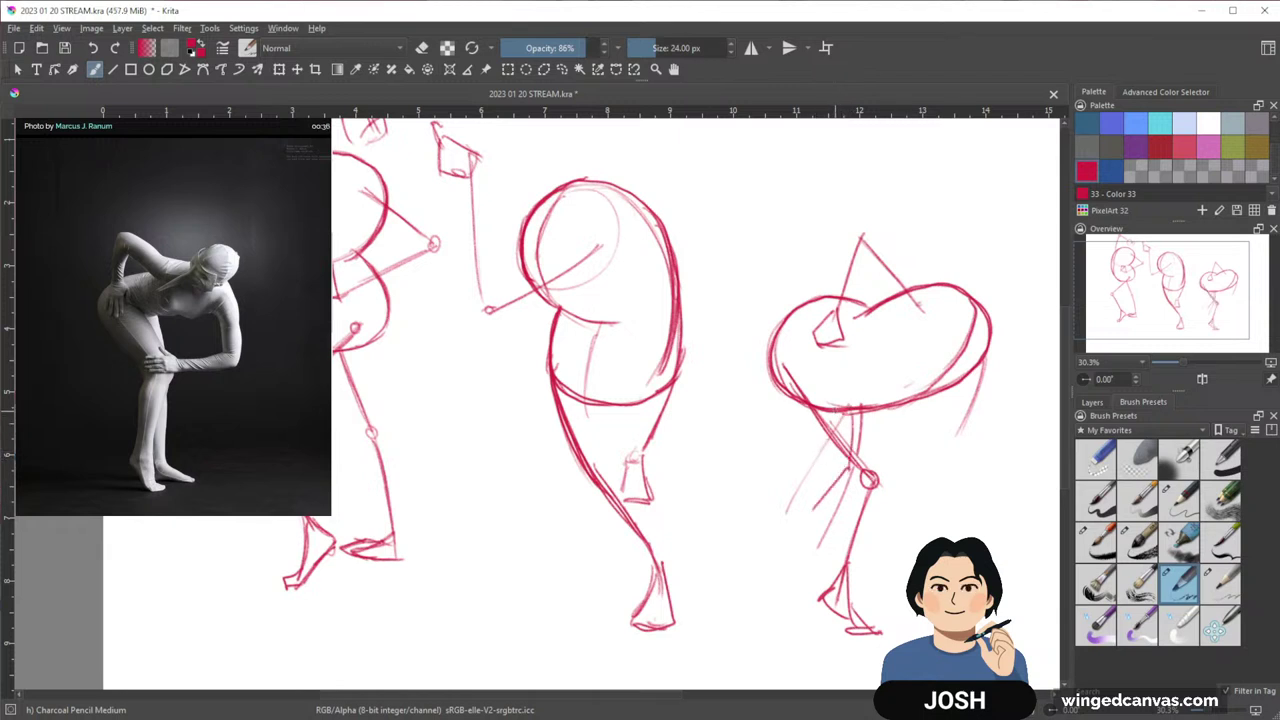
mouse_move(848, 478)
mouse_down()
mouse_move(885, 590)
mouse_move(912, 610)
mouse_up()
drag(881, 570, 872, 607)
drag(872, 607, 911, 610)
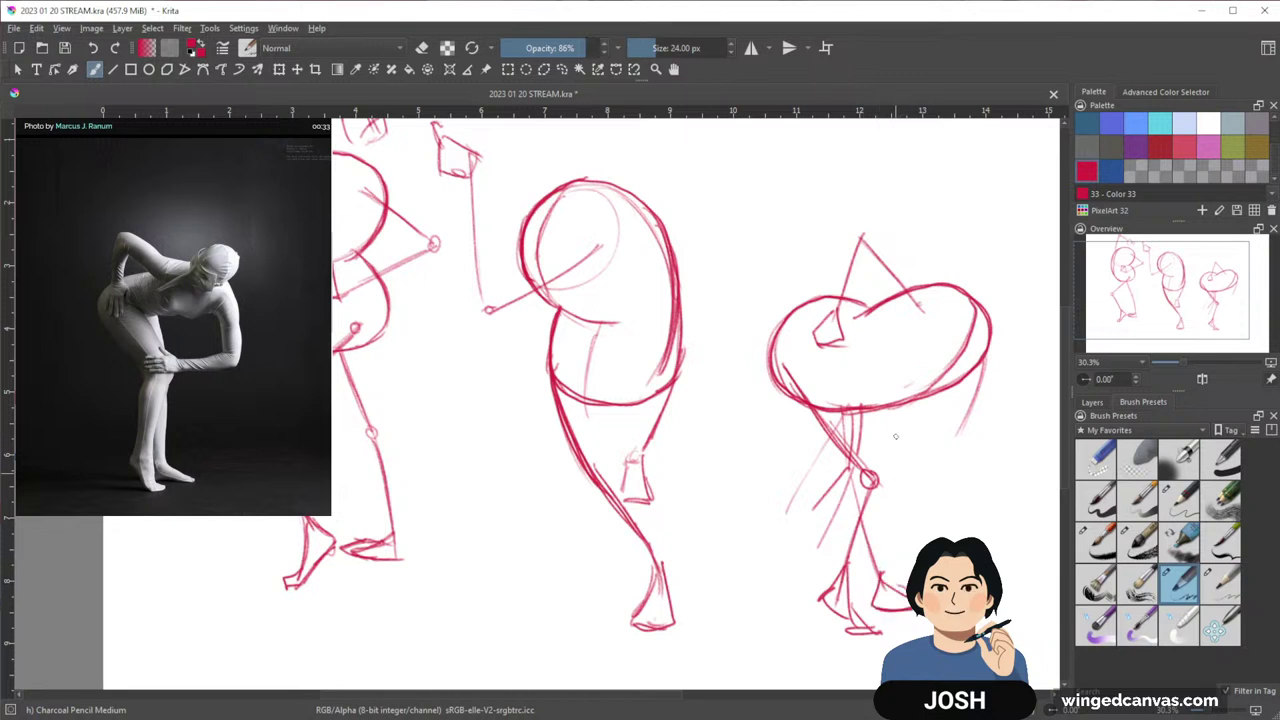
Erase the stray construction lines beside the thighs with the Eraser Soft brush and switch back to Charcoal Pencil Medium
click(1132, 469)
mouse_move(834, 489)
mouse_down()
mouse_move(809, 435)
mouse_move(822, 540)
mouse_move(786, 471)
mouse_move(835, 517)
mouse_move(821, 445)
mouse_move(846, 417)
mouse_move(851, 438)
mouse_move(838, 425)
mouse_up()
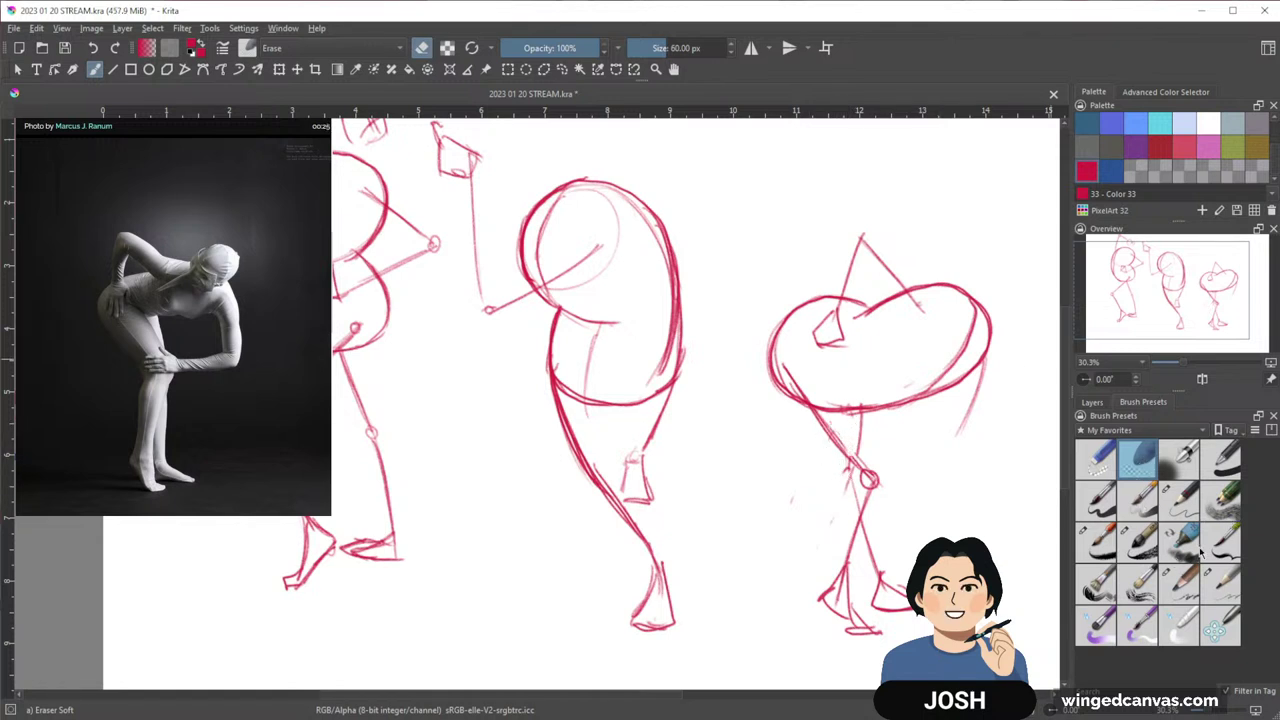
click(1178, 578)
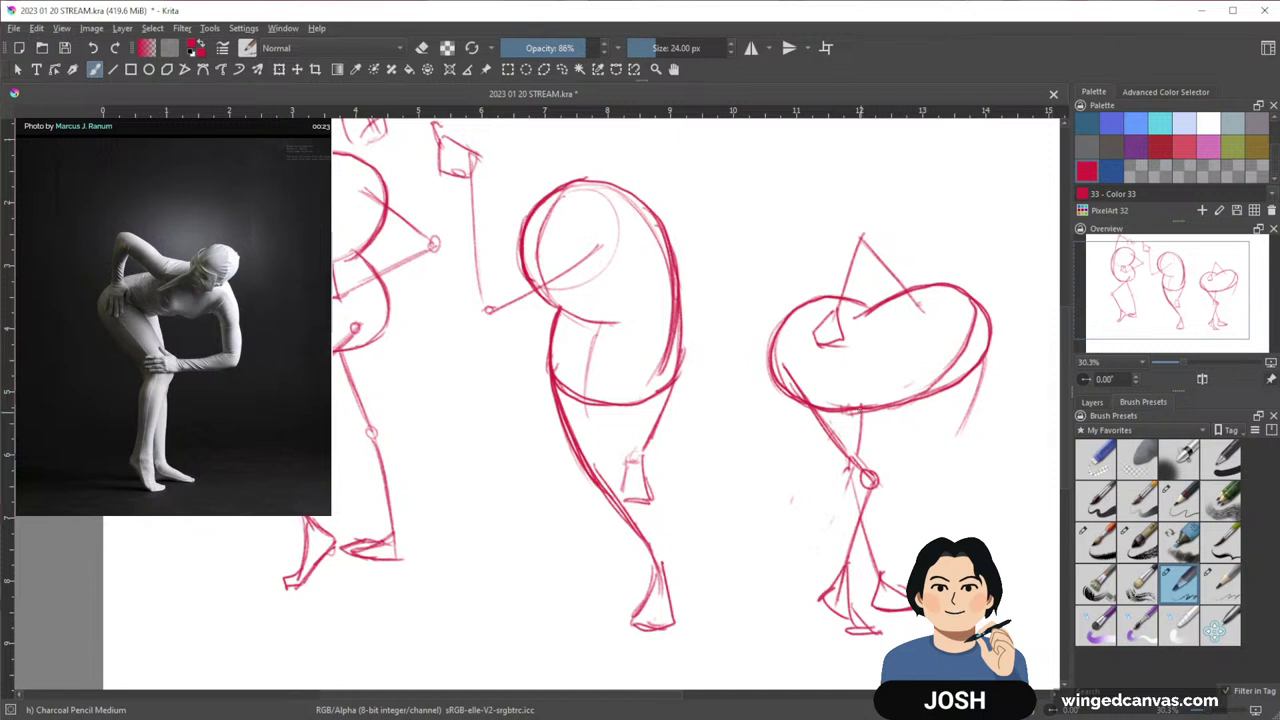
Darken the bending figure's second thigh line and draw the bent arm from the shoulder through the elbow to the knee
drag(861, 408, 855, 458)
mouse_move(861, 409)
mouse_down()
mouse_move(855, 490)
mouse_move(870, 486)
mouse_move(880, 573)
mouse_up()
mouse_move(972, 368)
mouse_down()
mouse_move(946, 438)
mouse_move(880, 478)
mouse_up()
mouse_move(940, 440)
mouse_down()
mouse_move(853, 474)
mouse_move(884, 484)
mouse_move(848, 480)
mouse_move(966, 433)
mouse_up()
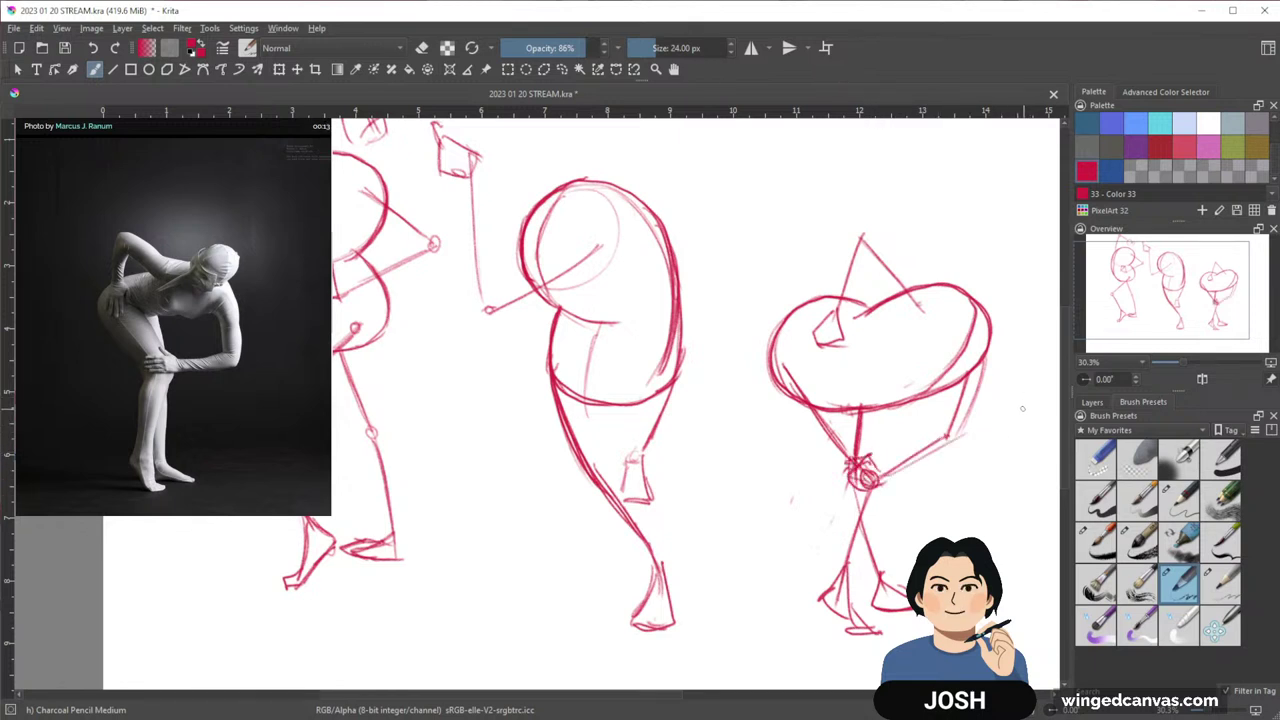
Erase the stray outer line beside the bending figure's upper arm
scroll(1022, 408, down, 1)
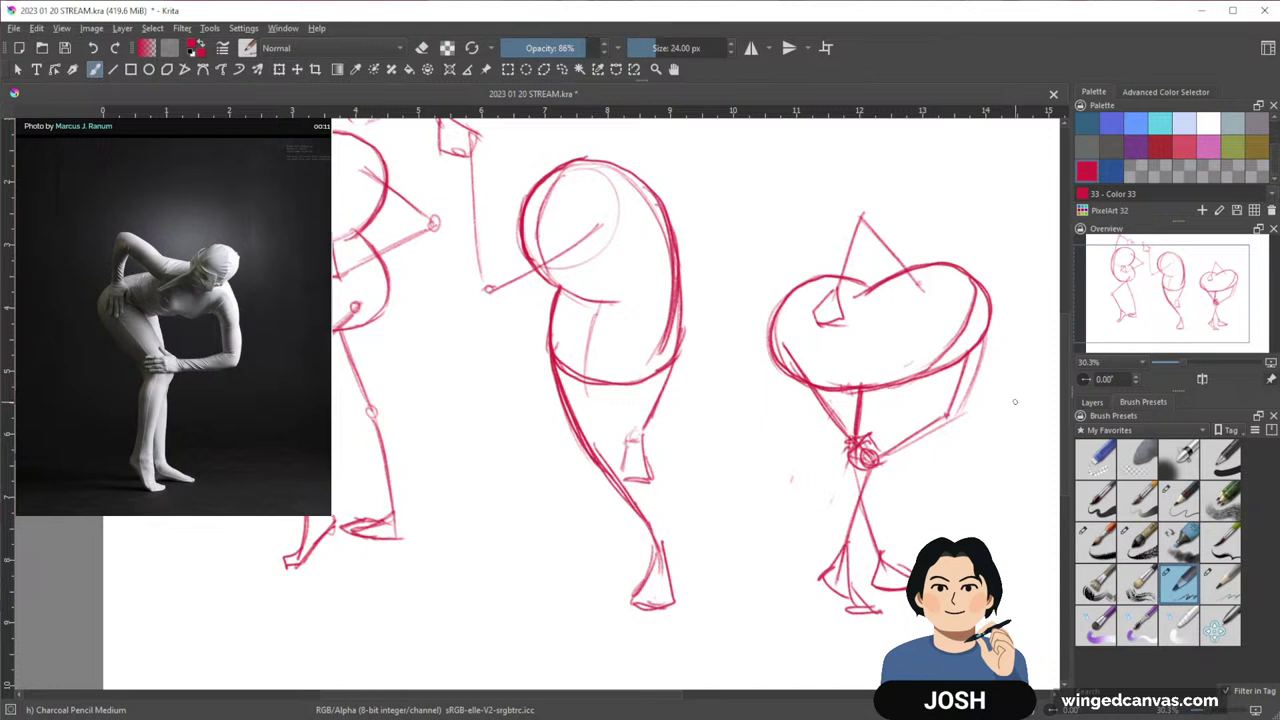
key(e)
drag(962, 408, 971, 375)
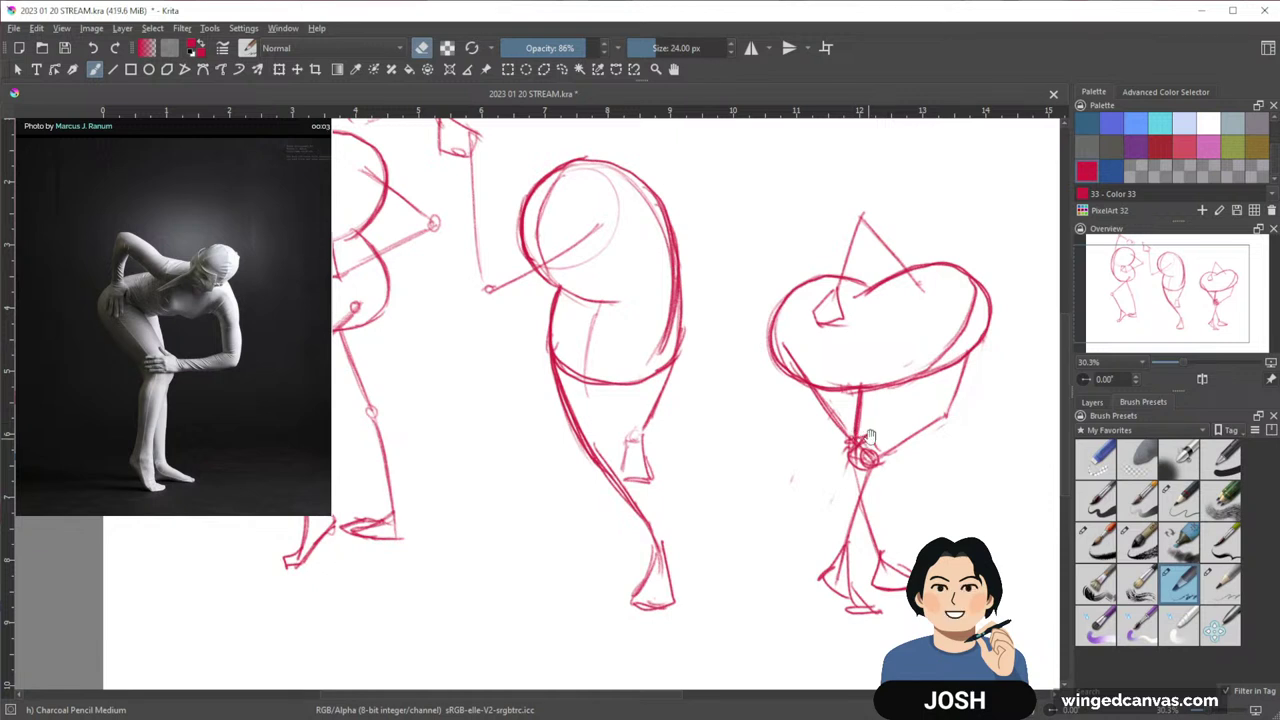
Hide Paint Layer 8 with the three finished figures and keep the empty Paint Layer 9 active for new sketches
mouse_move(956, 482)
mouse_down()
mouse_move(843, 451)
mouse_move(819, 491)
mouse_move(926, 517)
mouse_move(889, 431)
mouse_move(933, 500)
mouse_up()
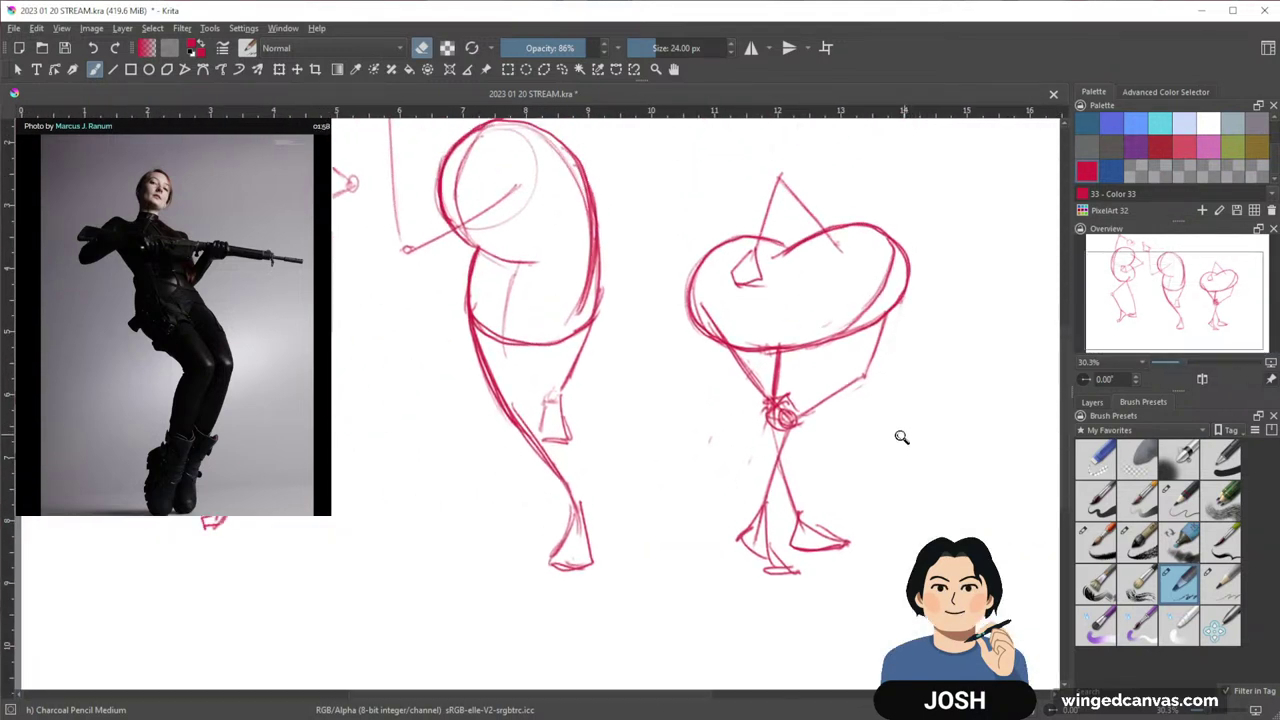
mouse_move(903, 437)
mouse_down()
mouse_move(894, 466)
mouse_move(911, 454)
mouse_move(951, 508)
mouse_move(929, 494)
mouse_move(922, 508)
mouse_move(939, 486)
mouse_up()
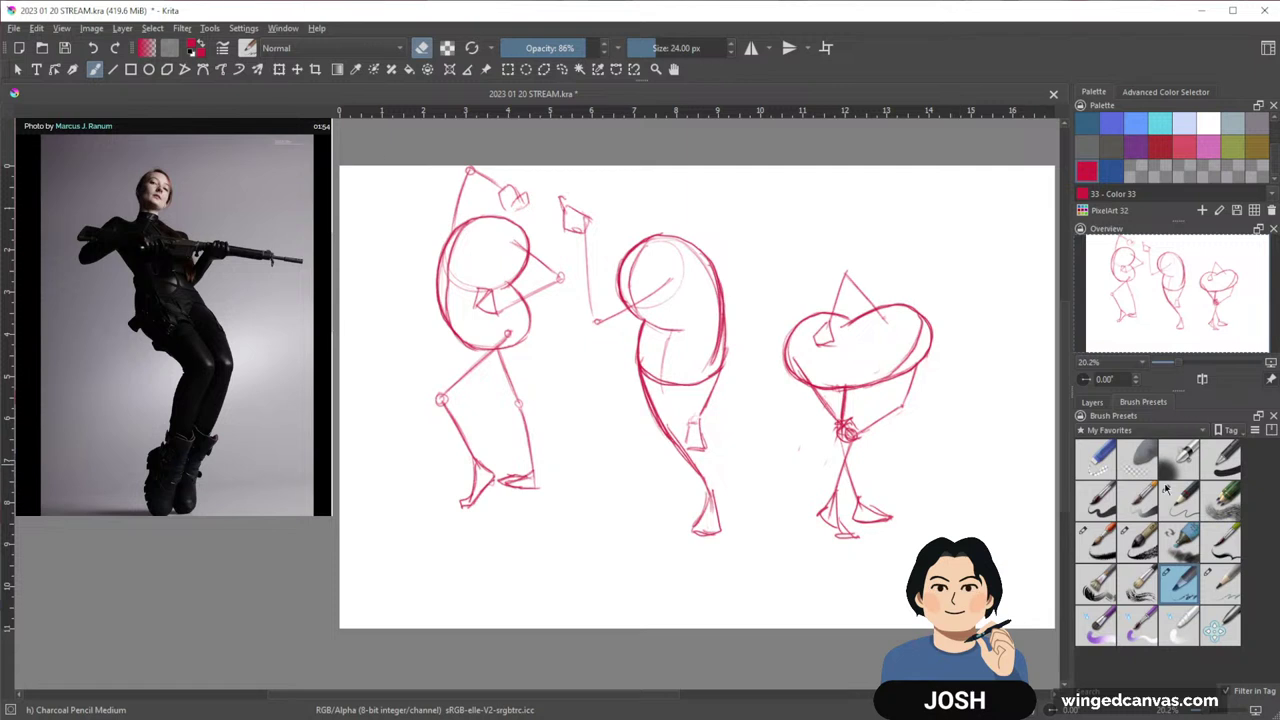
click(1092, 402)
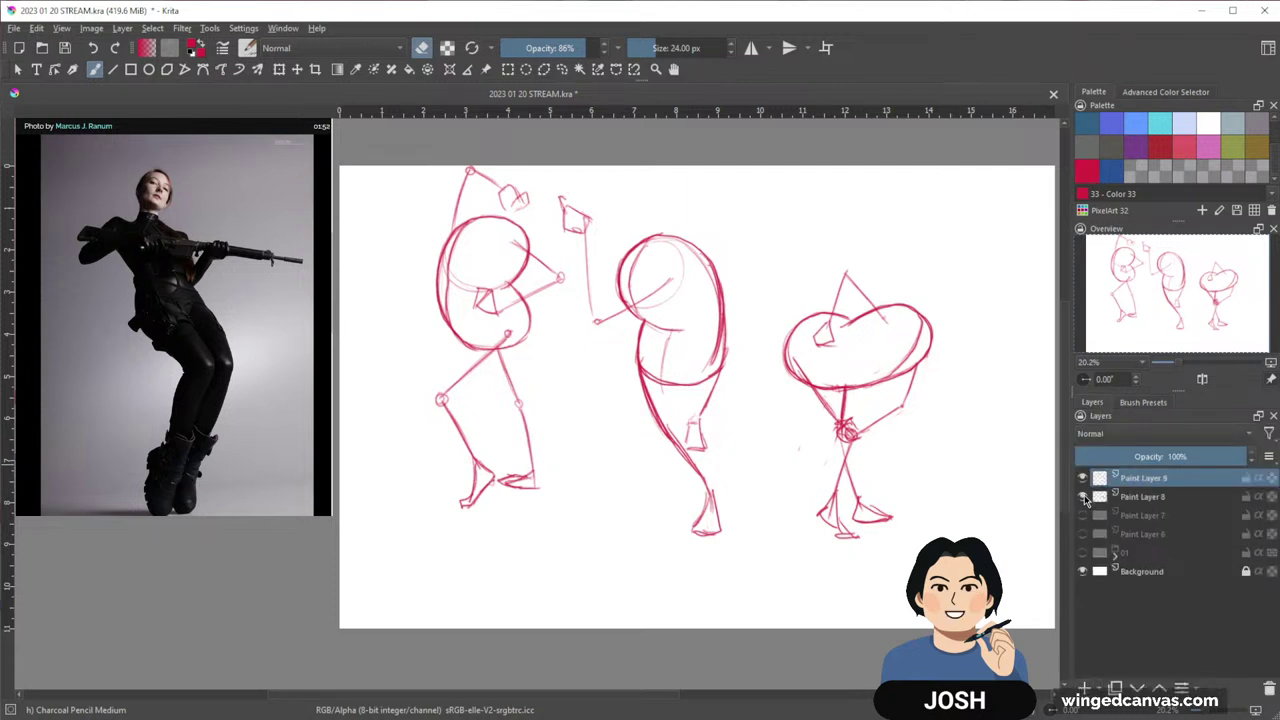
click(1084, 498)
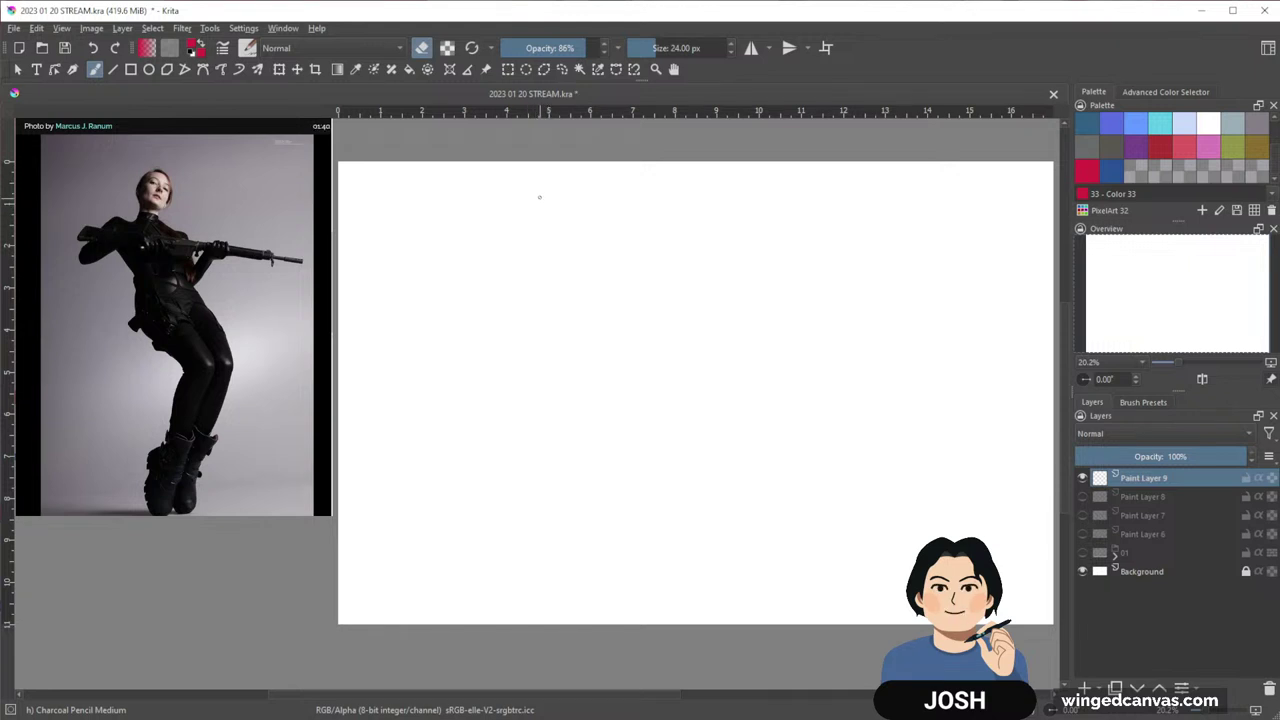
Sketch the rifle-holding figure's leaning spine line and the first curves of the ribcage in the canvas's upper left
drag(537, 200, 520, 280)
drag(537, 196, 508, 307)
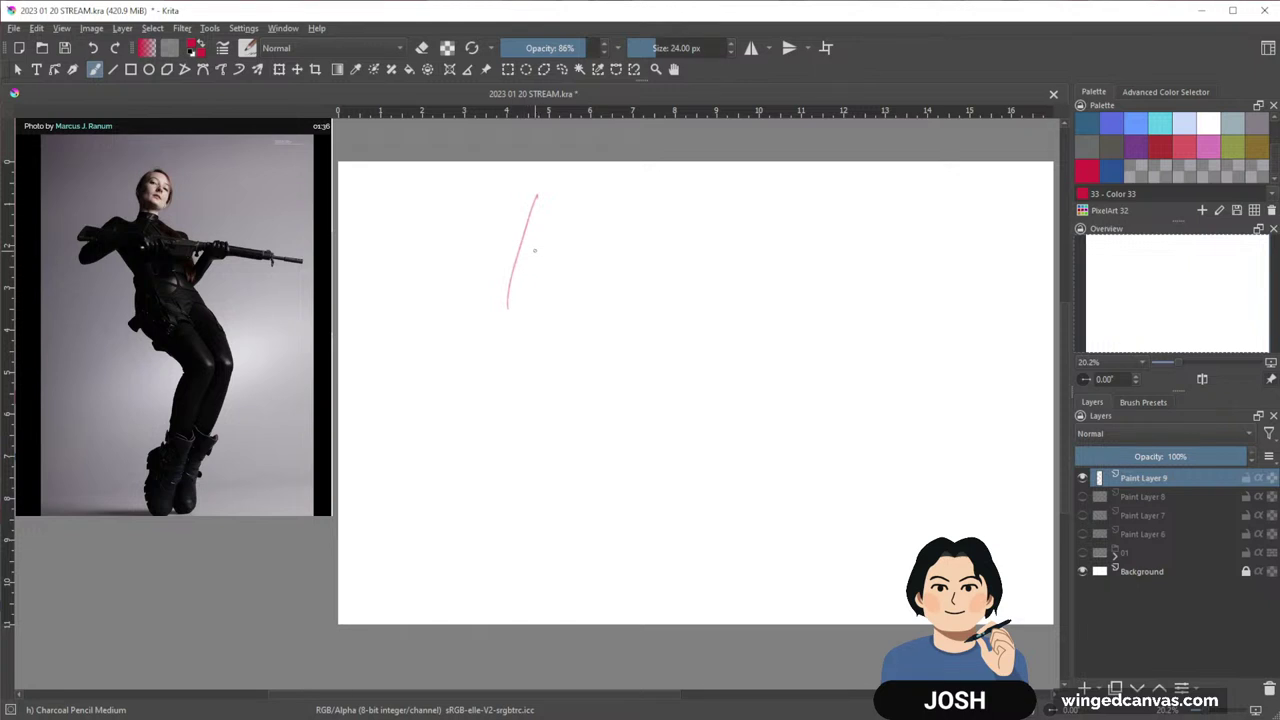
click(1083, 499)
click(1083, 499)
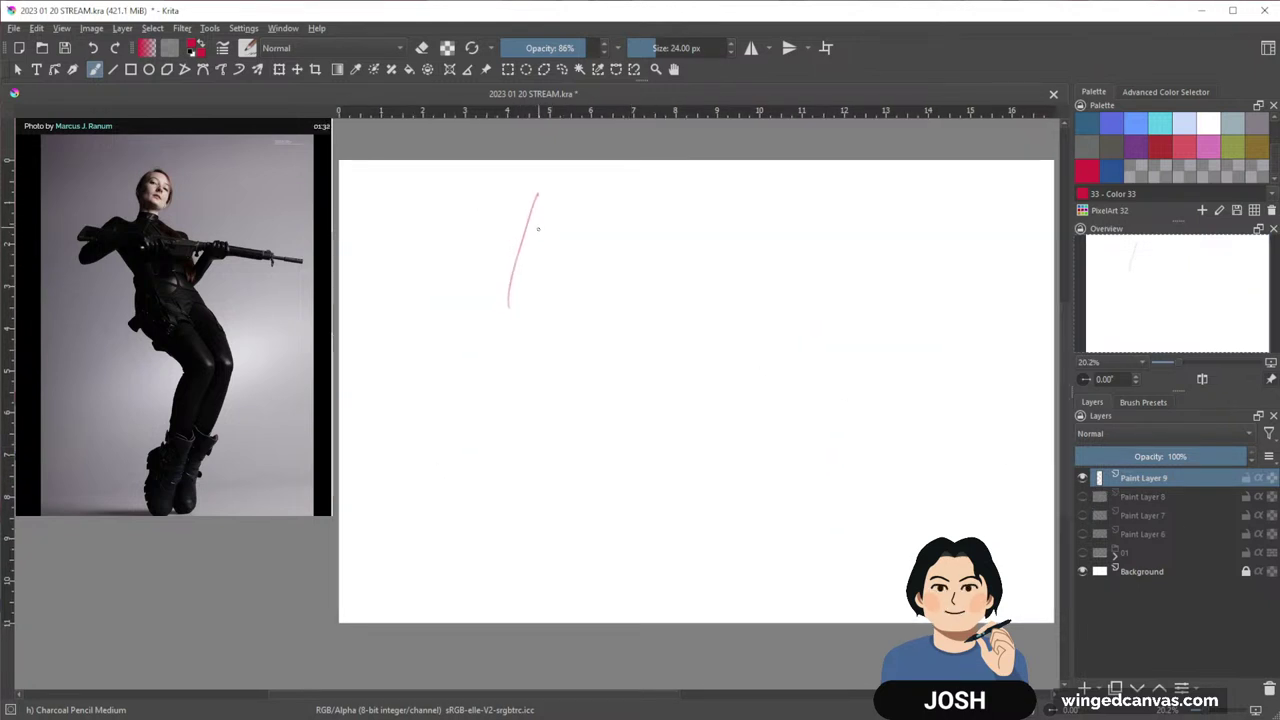
drag(530, 205, 490, 300)
mouse_move(528, 208)
mouse_down()
mouse_move(486, 298)
mouse_move(505, 304)
mouse_move(489, 242)
mouse_move(532, 225)
mouse_move(568, 250)
mouse_move(571, 291)
mouse_move(500, 224)
mouse_move(487, 277)
mouse_up()
Enlarge the brush to 32 px, outline the rifle-holding figure's closed bean torso with firm strokes and save the drawing
key(bracketright)
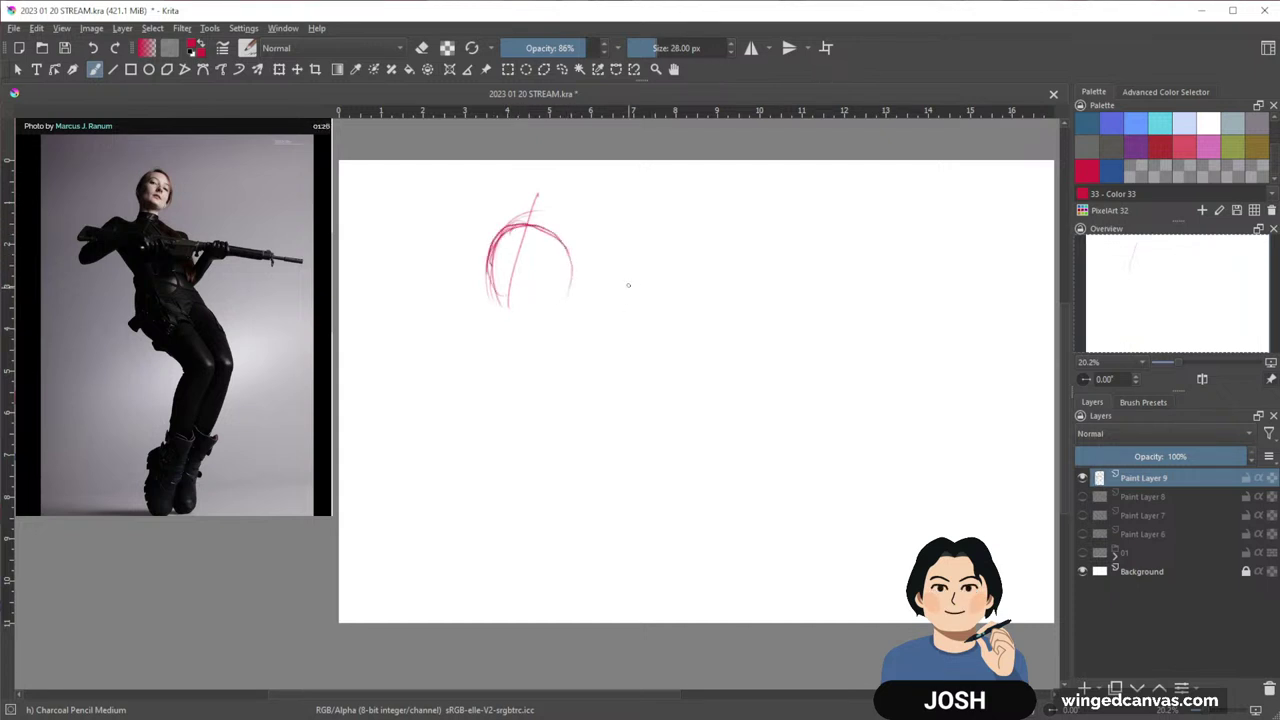
mouse_move(570, 292)
mouse_down()
mouse_move(548, 228)
mouse_move(490, 258)
mouse_move(498, 306)
mouse_up()
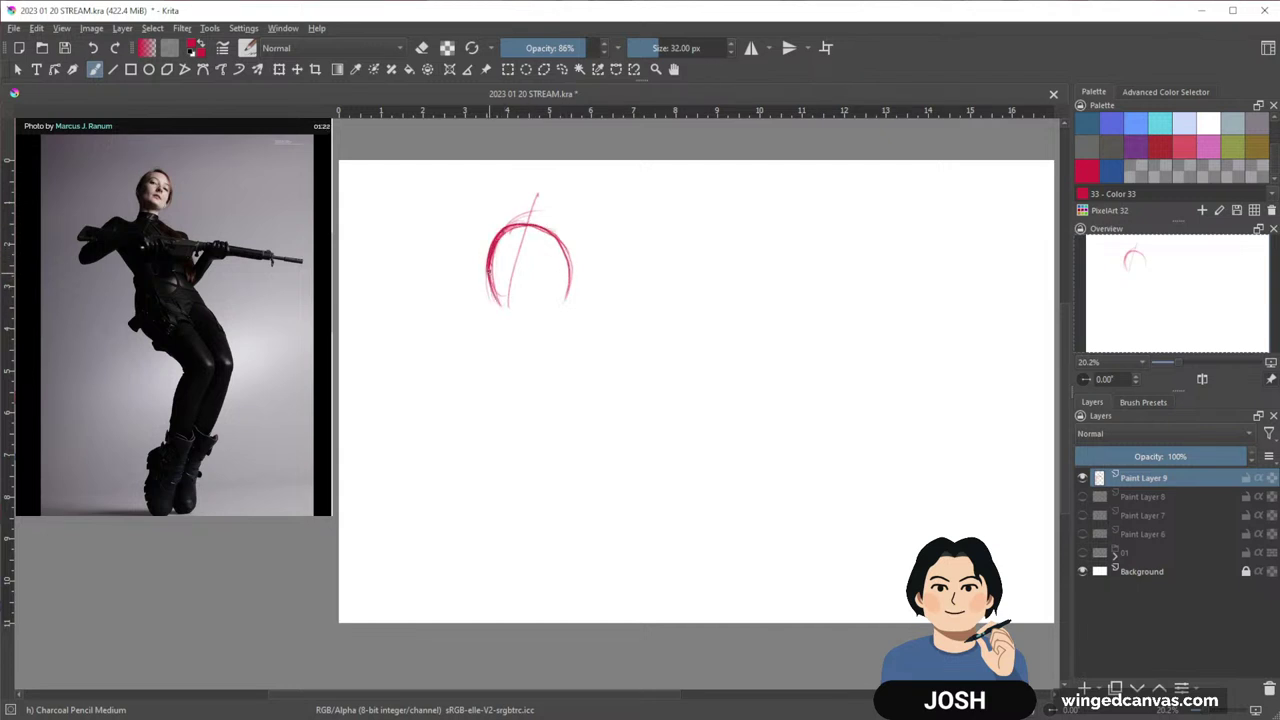
drag(553, 238, 576, 335)
mouse_move(499, 300)
mouse_down()
mouse_move(492, 350)
mouse_move(550, 357)
mouse_move(572, 335)
mouse_move(546, 356)
mouse_move(503, 309)
mouse_move(493, 327)
mouse_up()
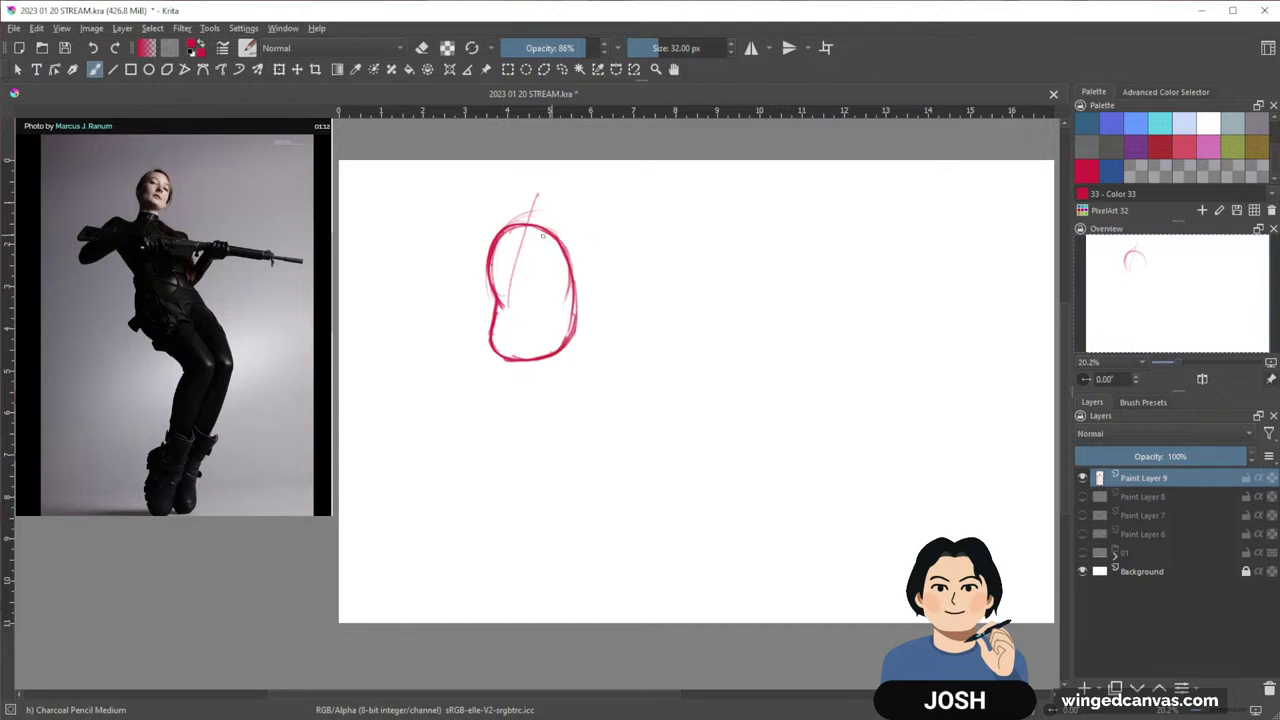
drag(574, 270, 568, 338)
key(ctrl+s)
Draw a curved centre line down the rifle-holding figure's torso and erase the first straight spine guide
drag(530, 229, 549, 322)
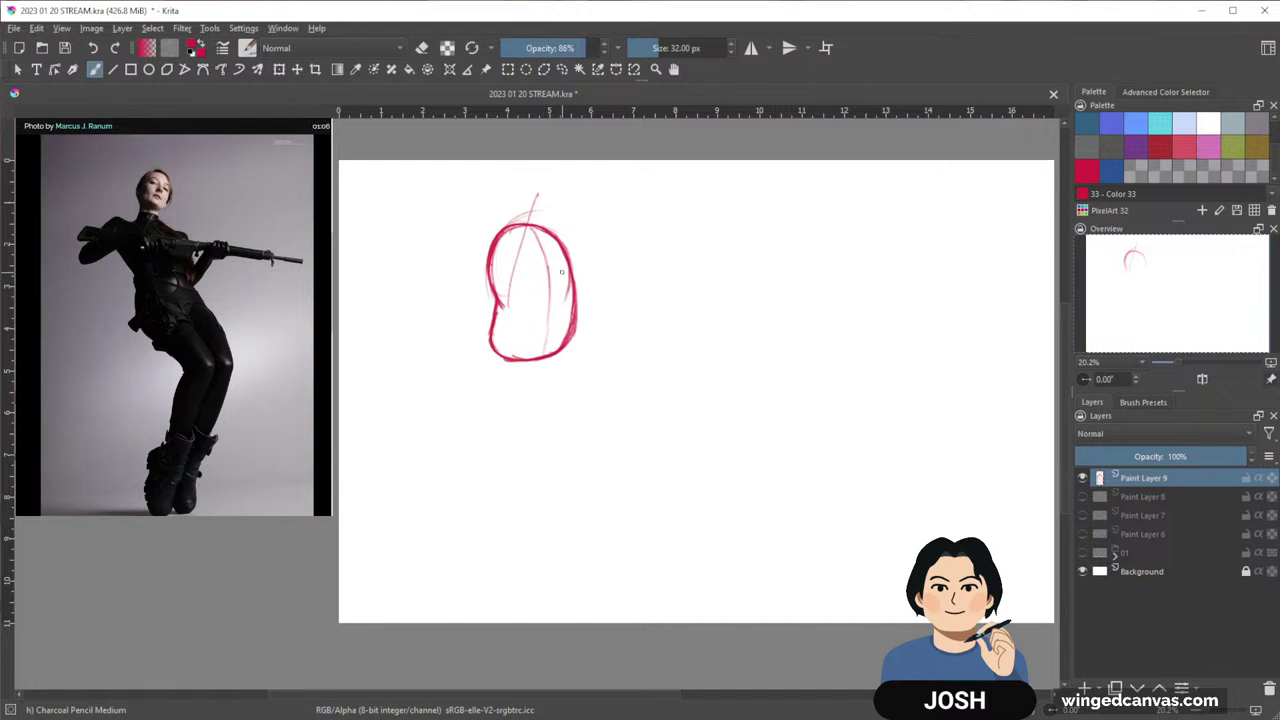
key(e)
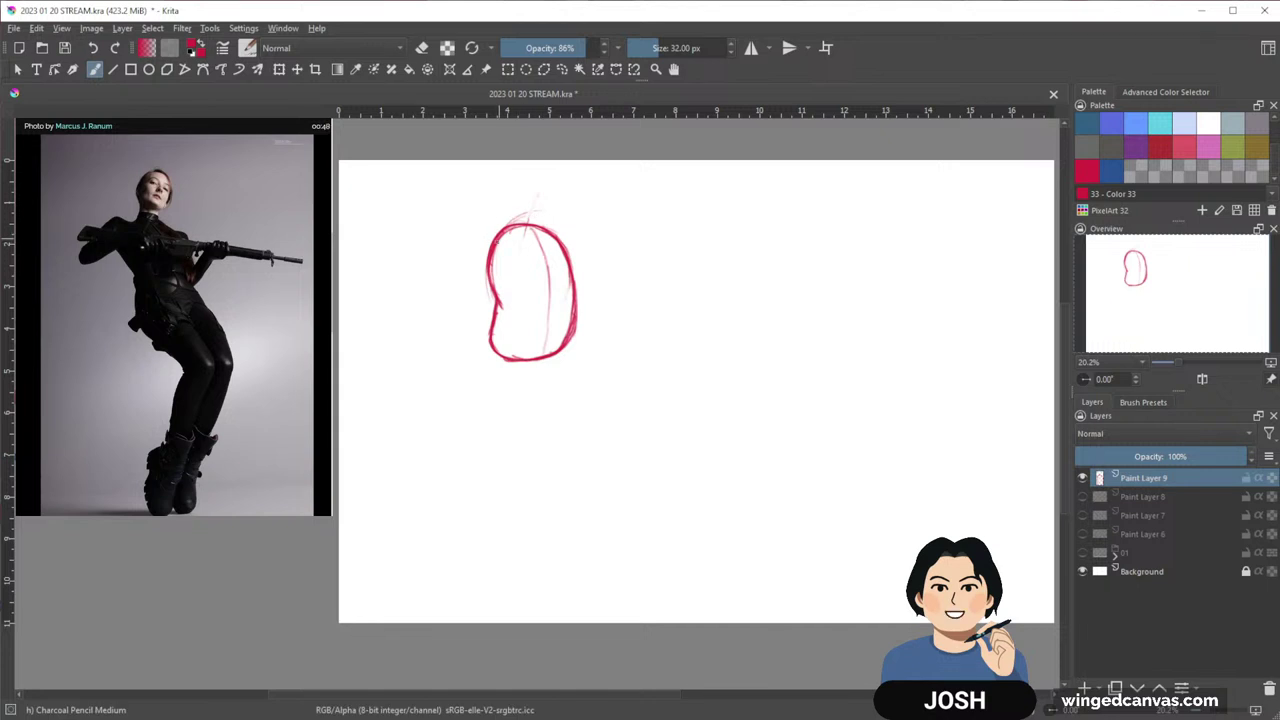
Draw the rifle-holding figure's two arms, one bent back to a hand at the chest and one raised forward with a boxy hand
mouse_move(503, 238)
mouse_down()
mouse_move(444, 281)
mouse_move(512, 248)
mouse_move(537, 263)
mouse_move(518, 272)
mouse_move(628, 252)
mouse_move(614, 270)
mouse_move(620, 250)
mouse_up()
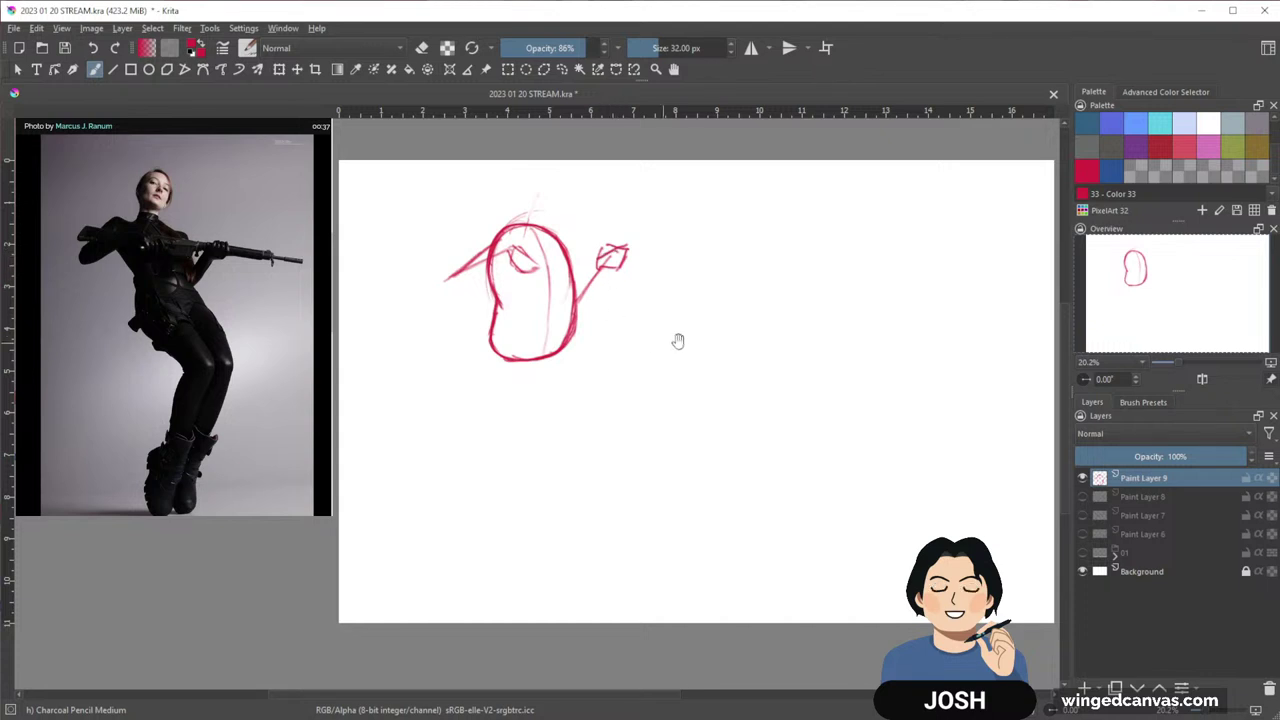
Draw the rifle-holding figure's two thighs, circled knees and shins angling back below the torso
drag(678, 341, 688, 307)
drag(512, 312, 580, 382)
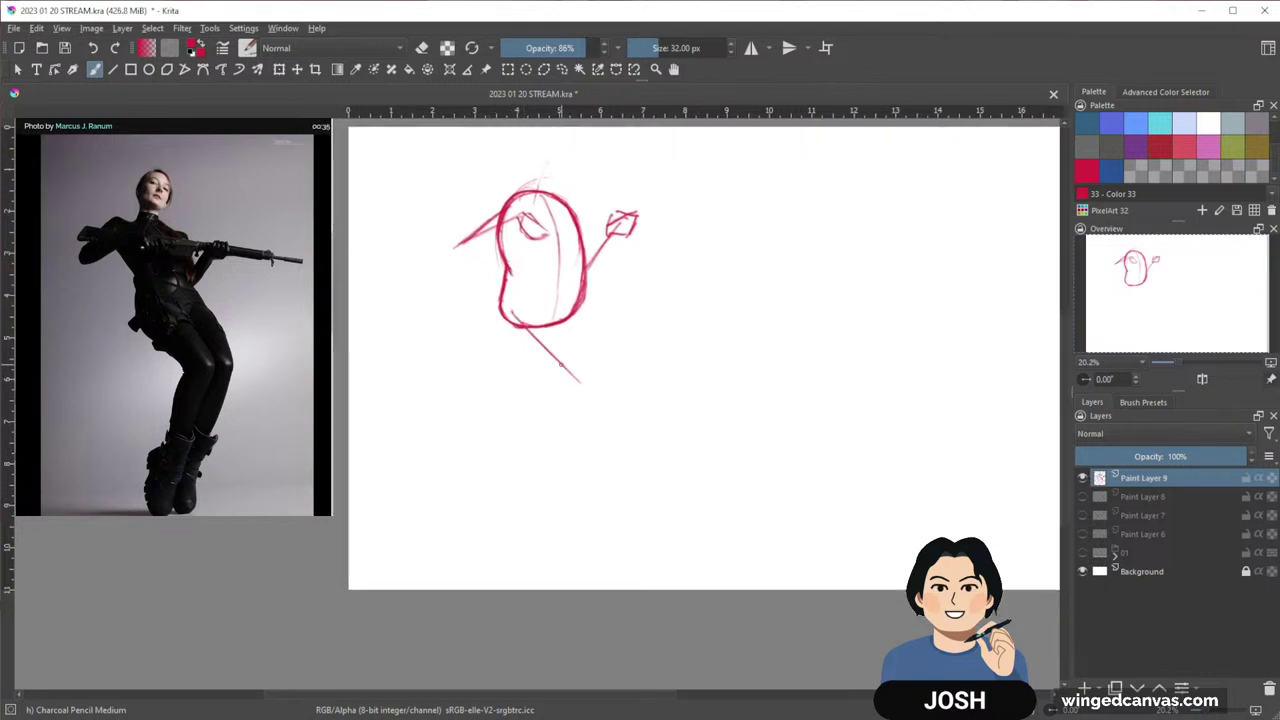
mouse_move(578, 312)
mouse_down()
mouse_move(599, 364)
mouse_move(578, 374)
mouse_move(596, 373)
mouse_move(551, 450)
mouse_up()
drag(596, 372, 529, 481)
drag(578, 380, 530, 476)
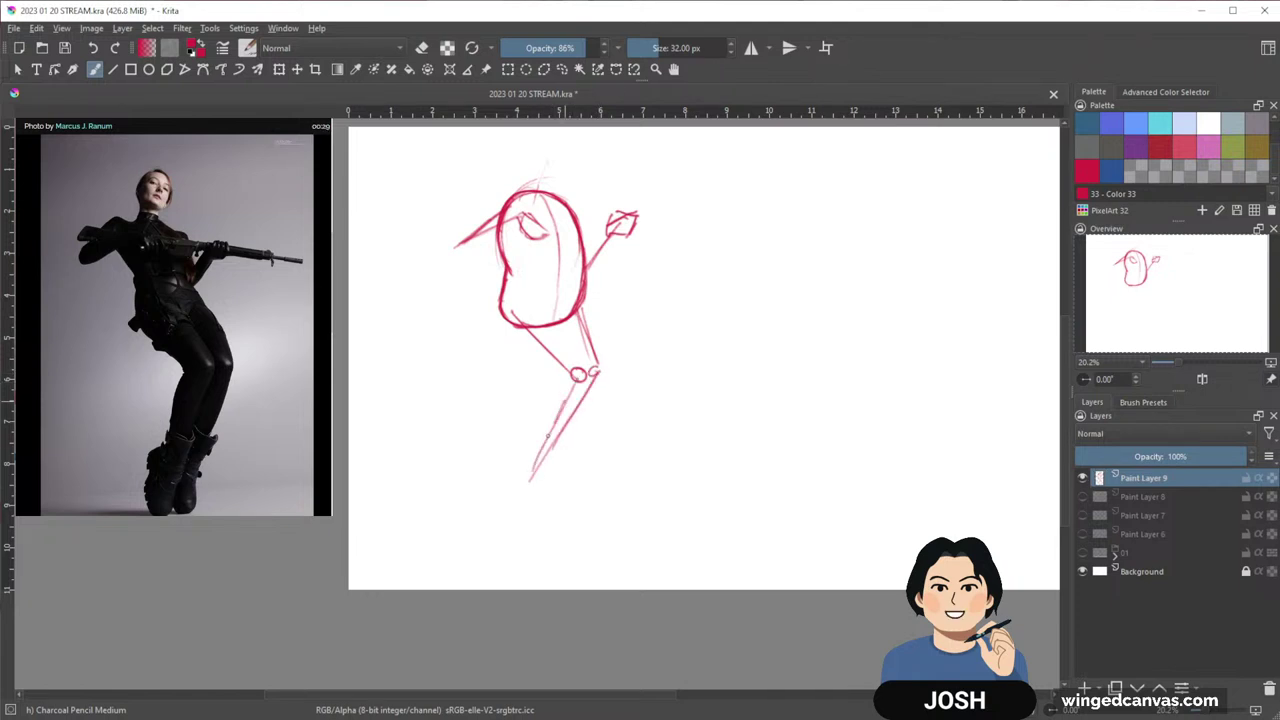
Draw the rifle-holding figure's two tiptoe feet as narrow wedges below the shins and save the drawing
mouse_move(556, 420)
mouse_down()
mouse_move(529, 471)
mouse_move(508, 475)
mouse_move(514, 512)
mouse_up()
drag(540, 465, 530, 530)
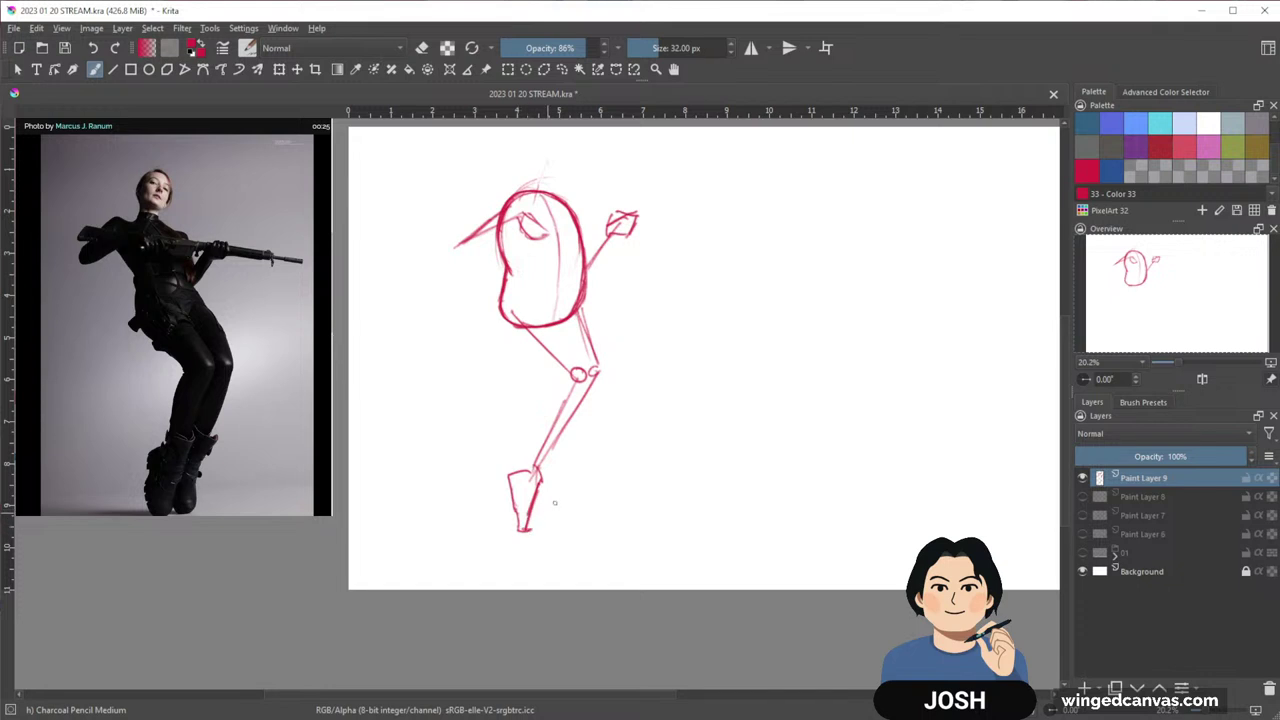
key(ctrl+s)
mouse_move(562, 470)
mouse_down()
mouse_move(530, 534)
mouse_move(517, 531)
mouse_up()
Sketch light gesture lines for the kneeling backbend figure's arched torso and raised leg on the right half of the canvas
mouse_move(739, 477)
mouse_down()
mouse_move(699, 498)
mouse_move(728, 494)
mouse_up()
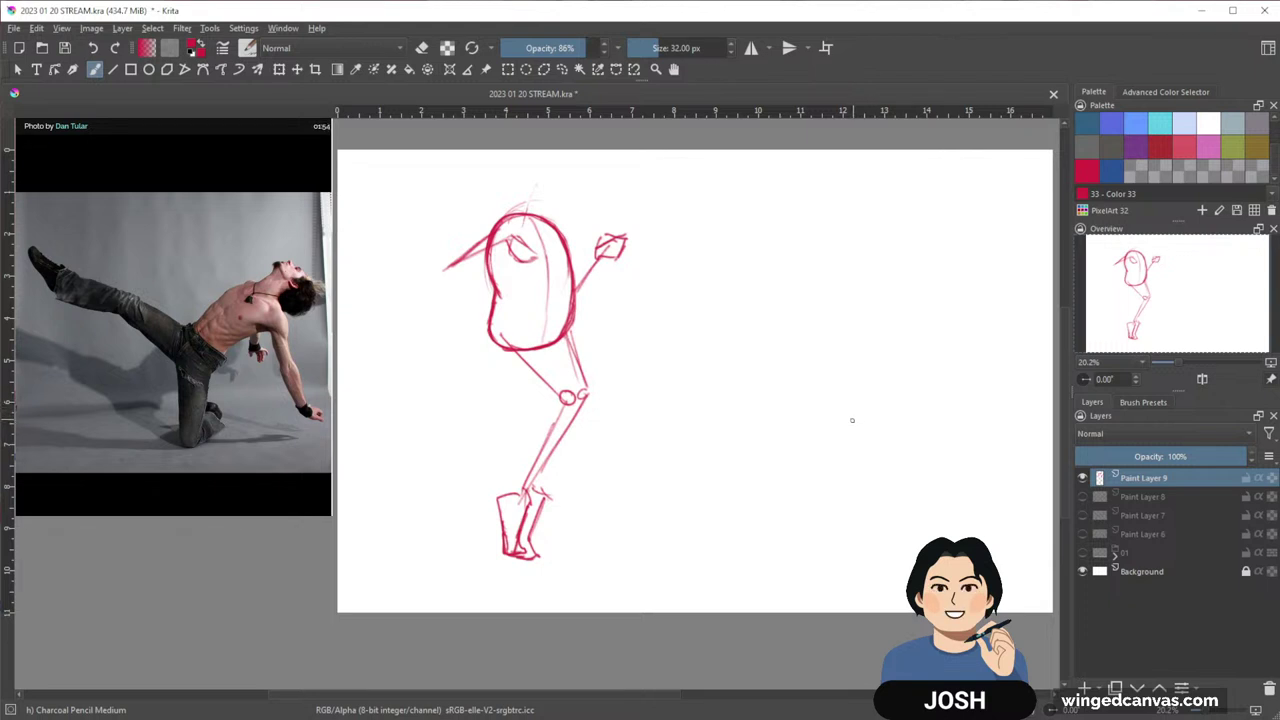
drag(813, 457, 780, 451)
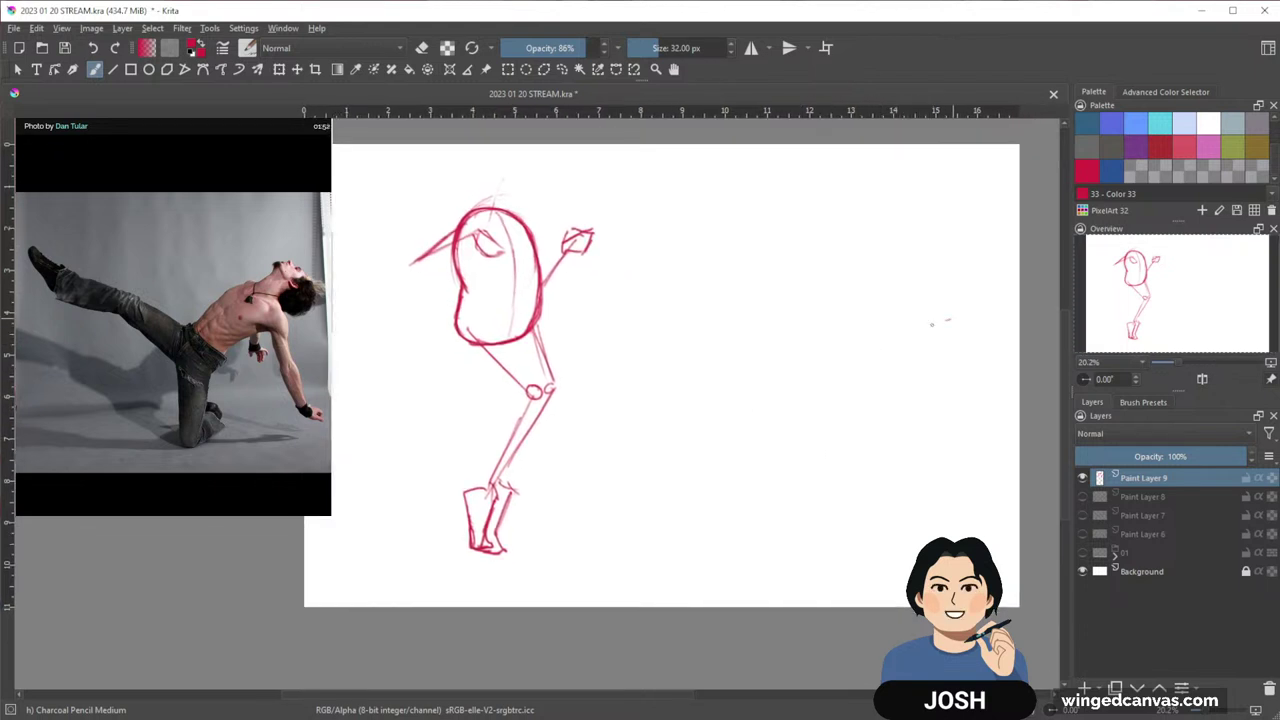
mouse_move(945, 321)
mouse_down()
mouse_move(798, 403)
mouse_move(775, 439)
mouse_up()
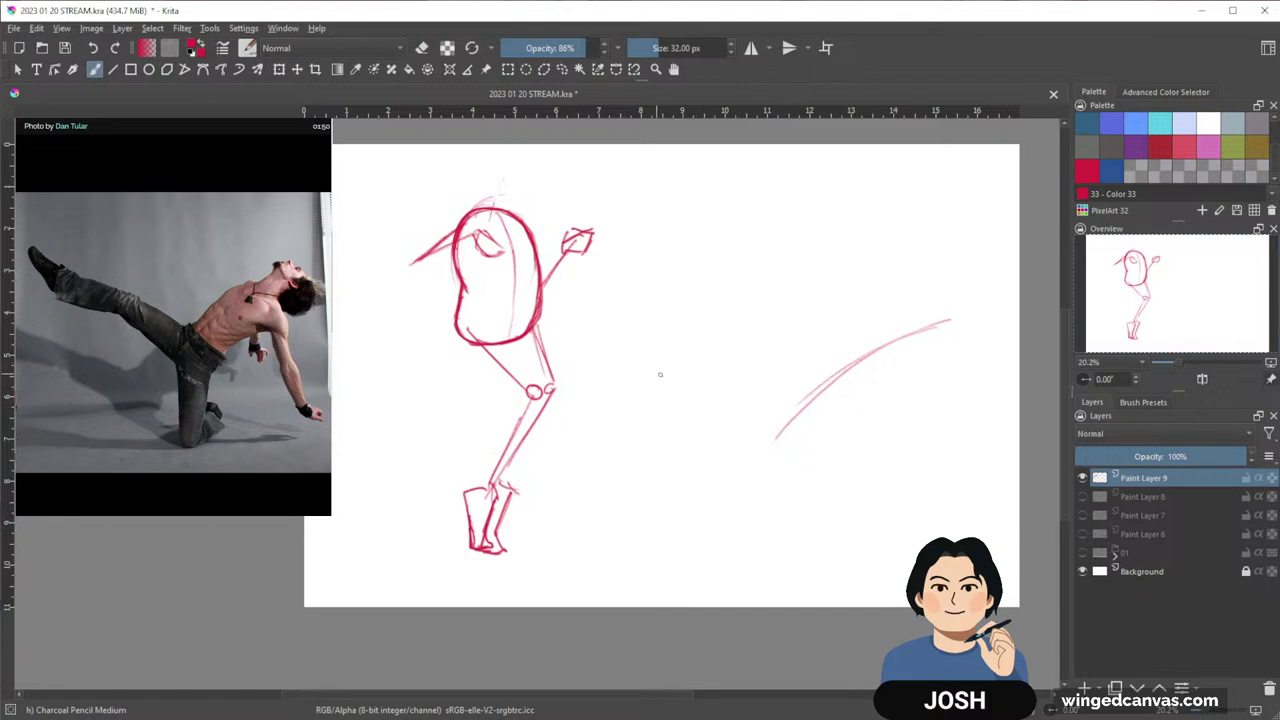
drag(652, 380, 774, 409)
drag(644, 373, 754, 404)
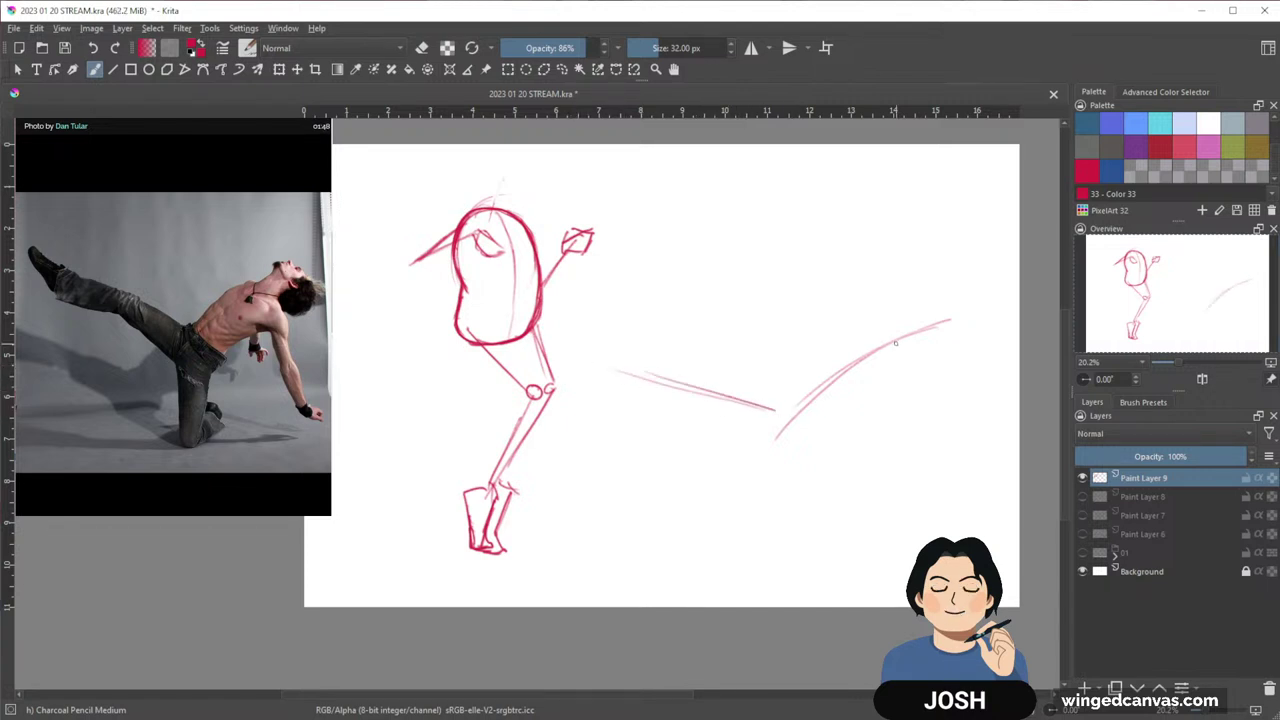
Outline the backbend figure's arched bean torso around the gesture line, with a notch on its underside
mouse_move(928, 336)
mouse_down()
mouse_move(808, 363)
mouse_move(801, 381)
mouse_up()
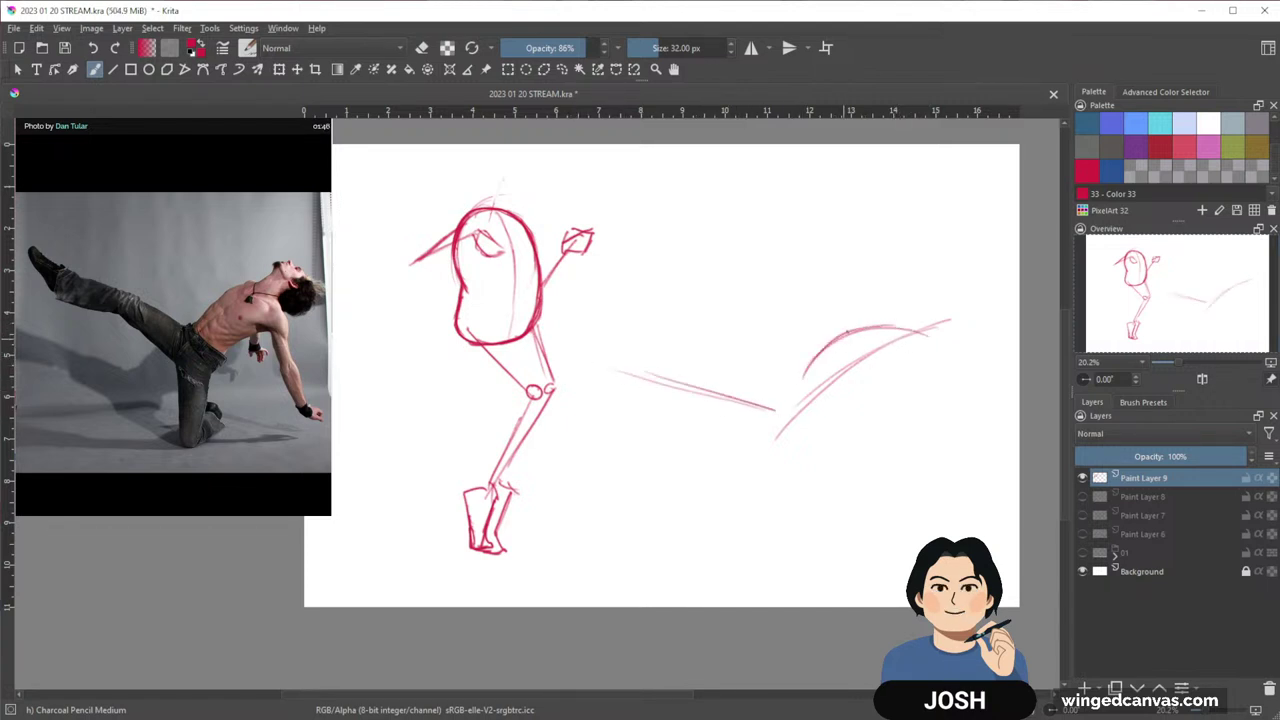
mouse_move(844, 333)
mouse_down()
mouse_move(791, 400)
mouse_move(800, 380)
mouse_move(912, 328)
mouse_move(938, 356)
mouse_move(930, 391)
mouse_move(872, 401)
mouse_move(866, 433)
mouse_up()
drag(808, 365, 787, 416)
drag(827, 341, 788, 415)
drag(825, 342, 793, 391)
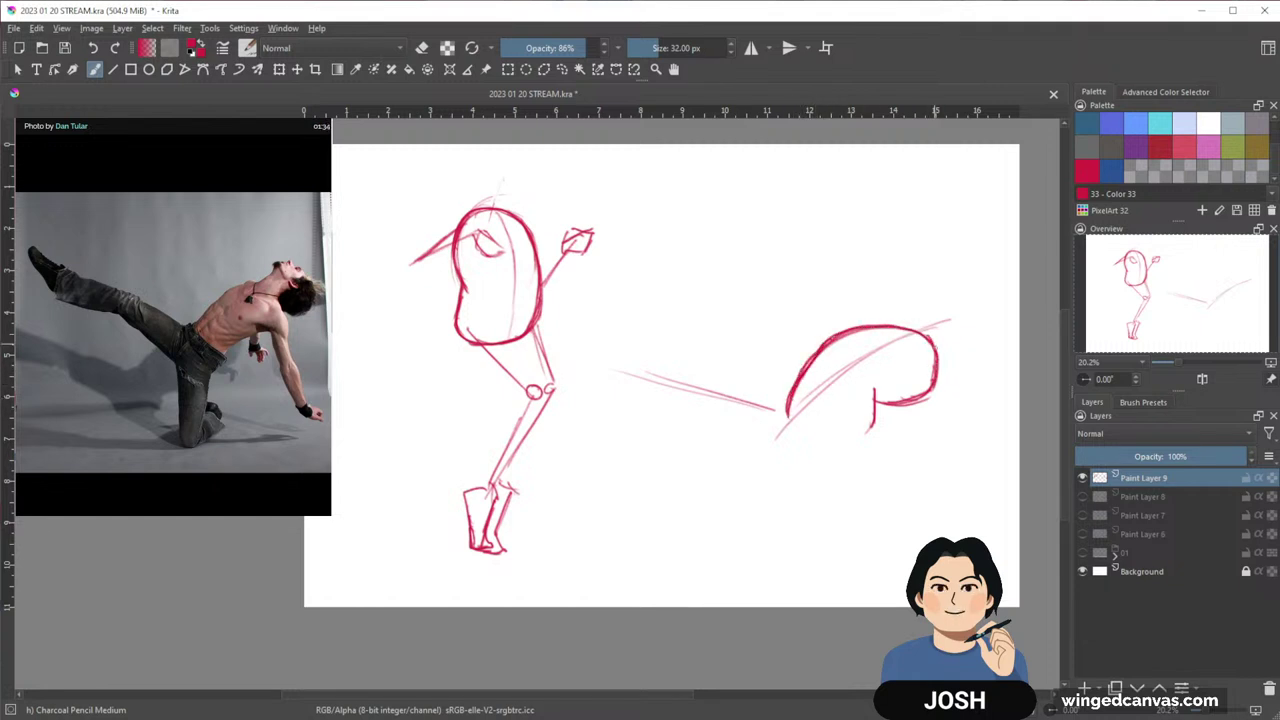
mouse_move(937, 356)
mouse_down()
mouse_move(930, 392)
mouse_move(884, 405)
mouse_move(914, 401)
mouse_up()
mouse_move(884, 328)
mouse_down()
mouse_move(852, 330)
mouse_move(802, 372)
mouse_move(812, 356)
mouse_up()
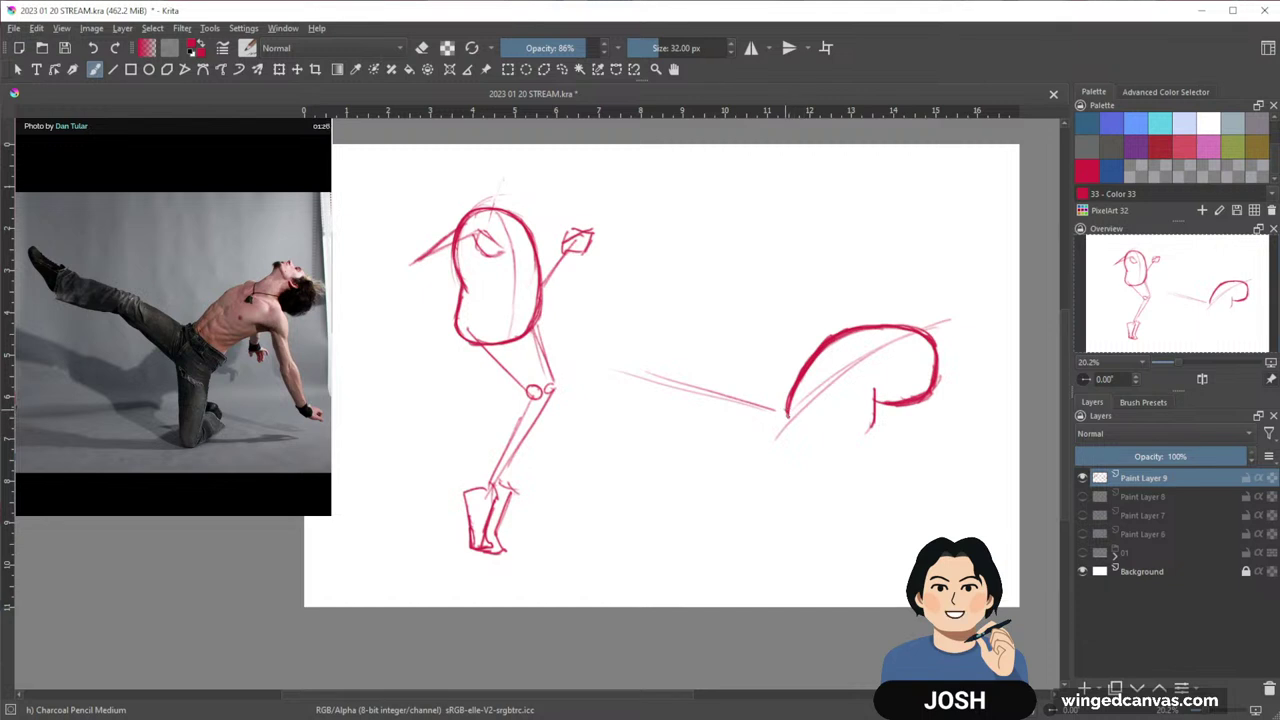
mouse_move(787, 414)
mouse_down()
mouse_move(826, 440)
mouse_move(855, 439)
mouse_move(874, 404)
mouse_up()
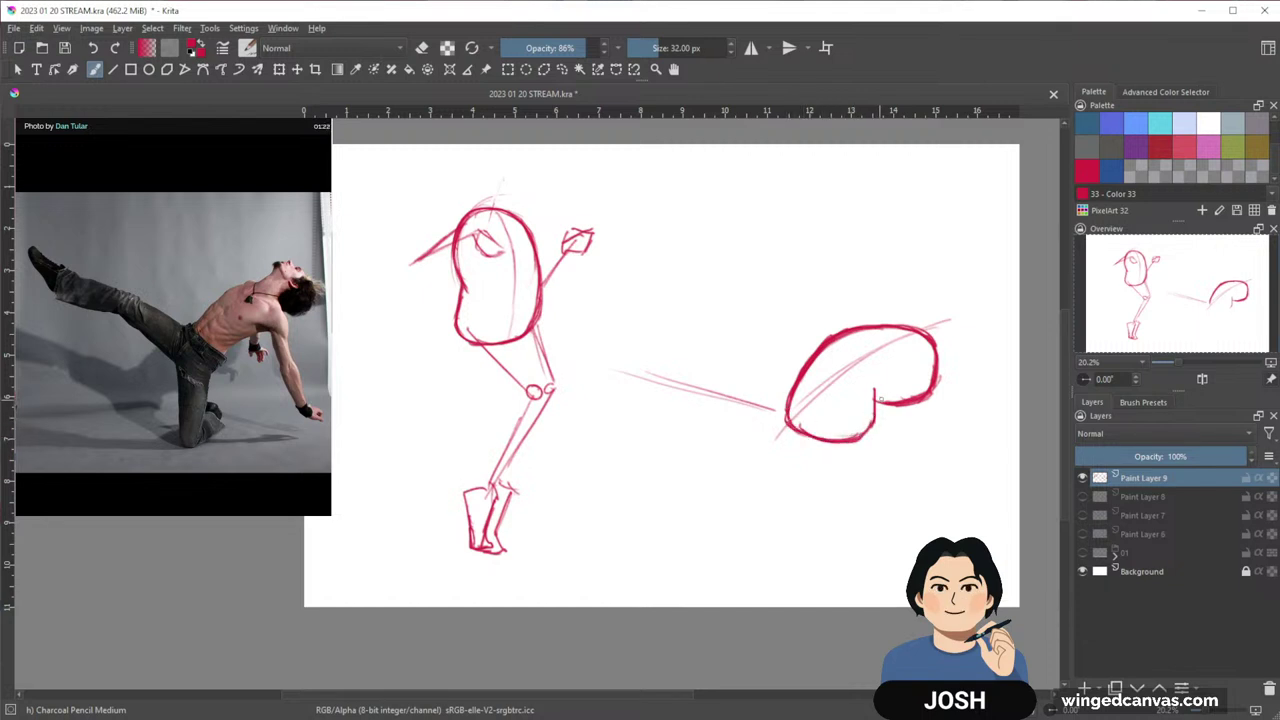
Add the backbend figure's torso contour curve and the arm reaching to the ground with circled elbow and boxy hand
drag(922, 451, 955, 453)
drag(969, 405, 949, 382)
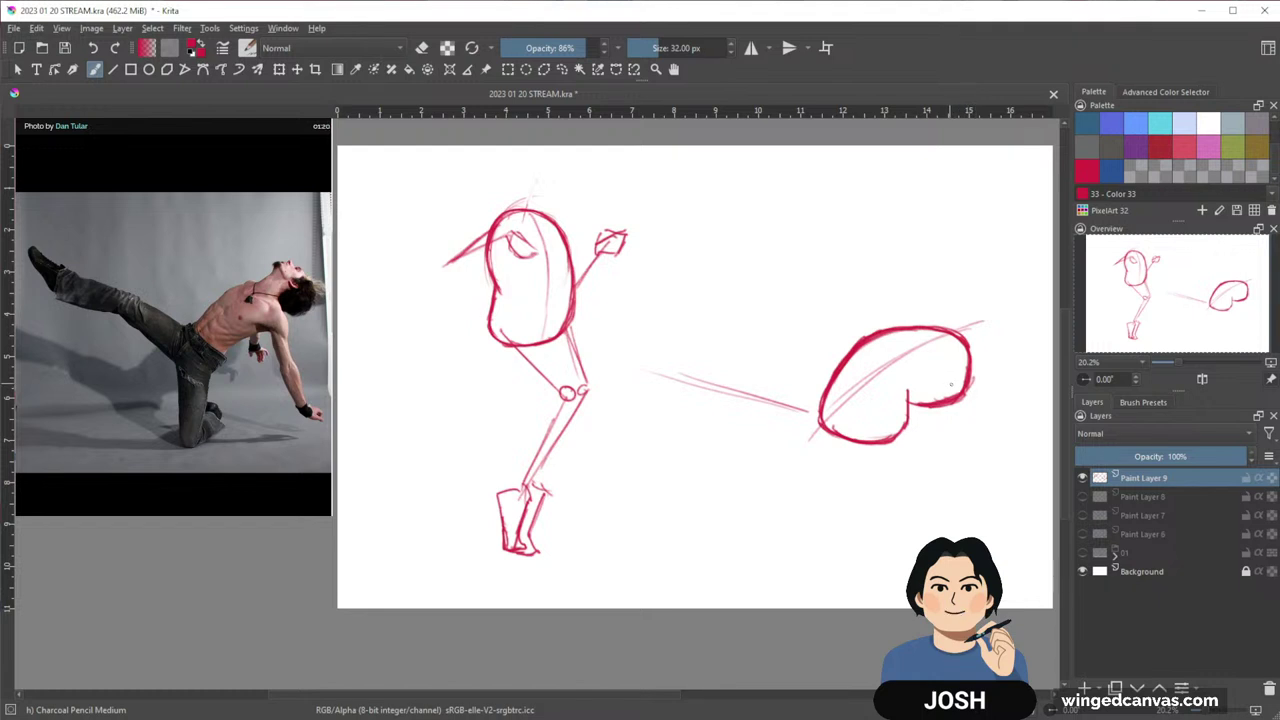
mouse_move(833, 432)
mouse_down()
mouse_move(877, 336)
mouse_move(915, 331)
mouse_up()
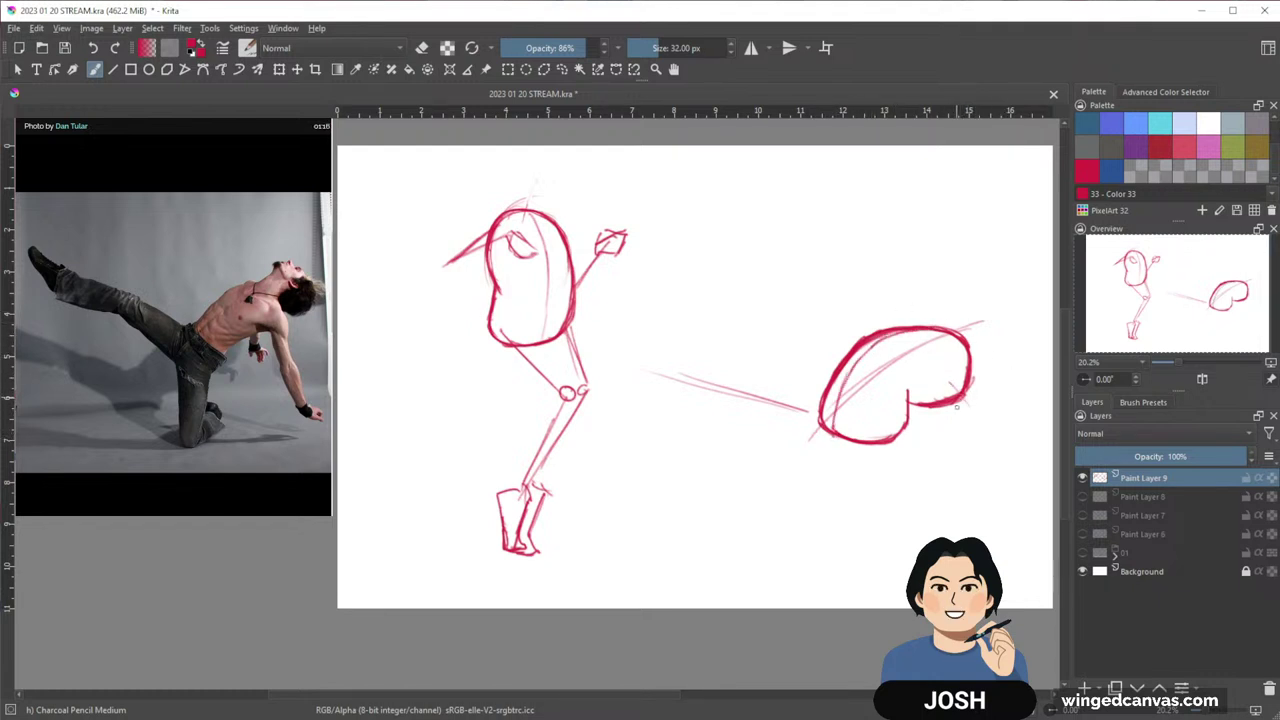
mouse_move(962, 390)
mouse_down()
mouse_move(1016, 518)
mouse_move(1036, 500)
mouse_up()
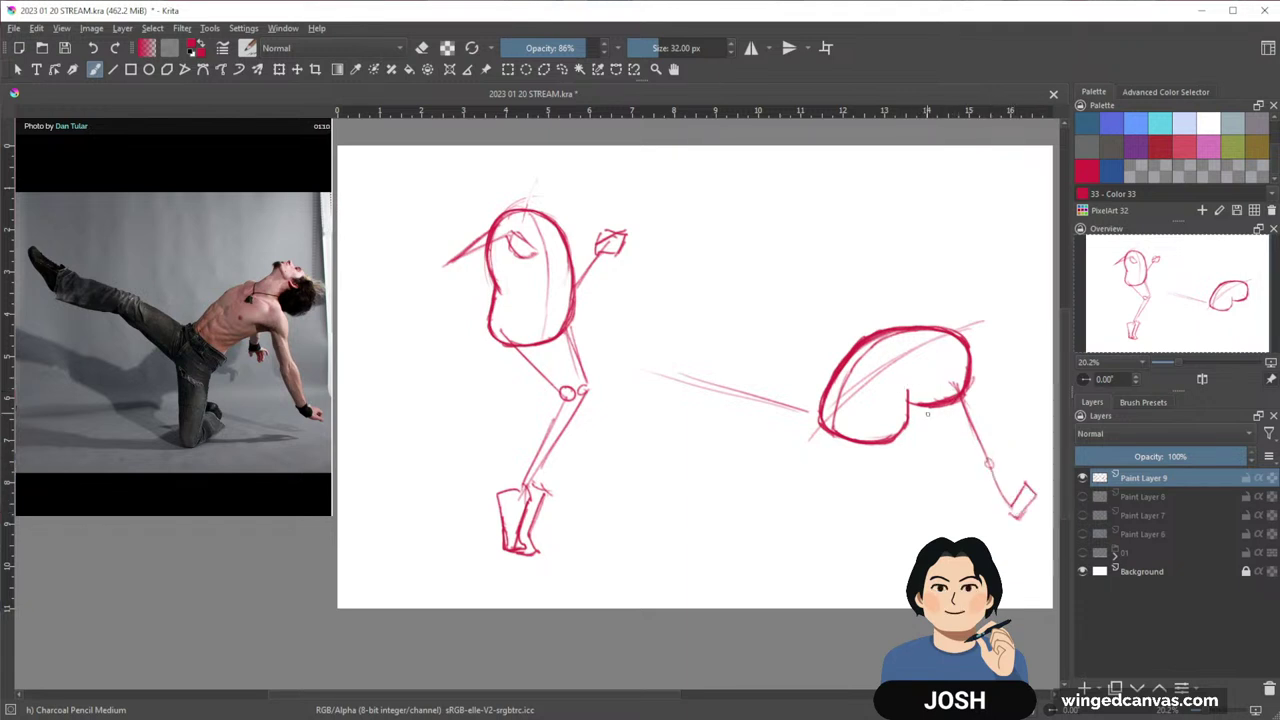
Draw the backbend figure's short far arm with its hand and the kneeling thigh down to a circled knee
mouse_move(920, 406)
mouse_down()
mouse_move(922, 440)
mouse_move(942, 437)
mouse_move(863, 503)
mouse_move(859, 547)
mouse_move(861, 530)
mouse_up()
drag(869, 442, 862, 512)
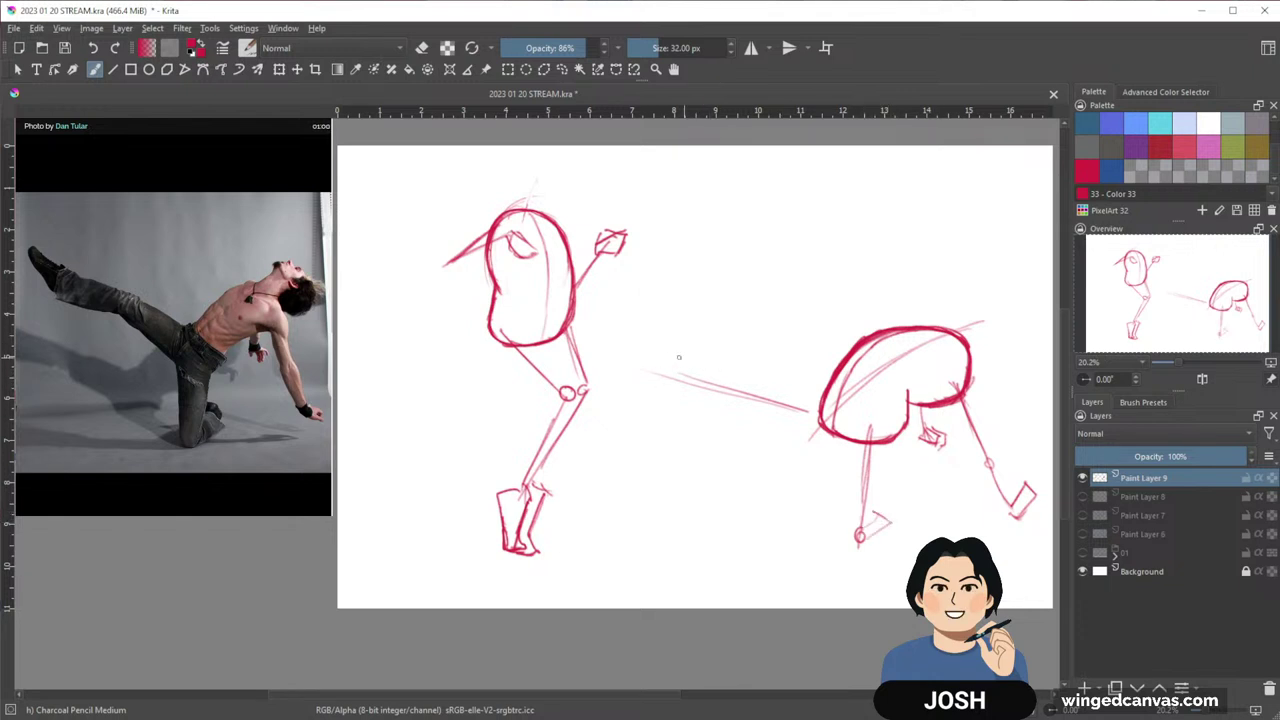
Draw the backbend figure's raised leg with circled knee and pointed foot, and define the kneeling leg's triangular foot
drag(606, 357, 820, 412)
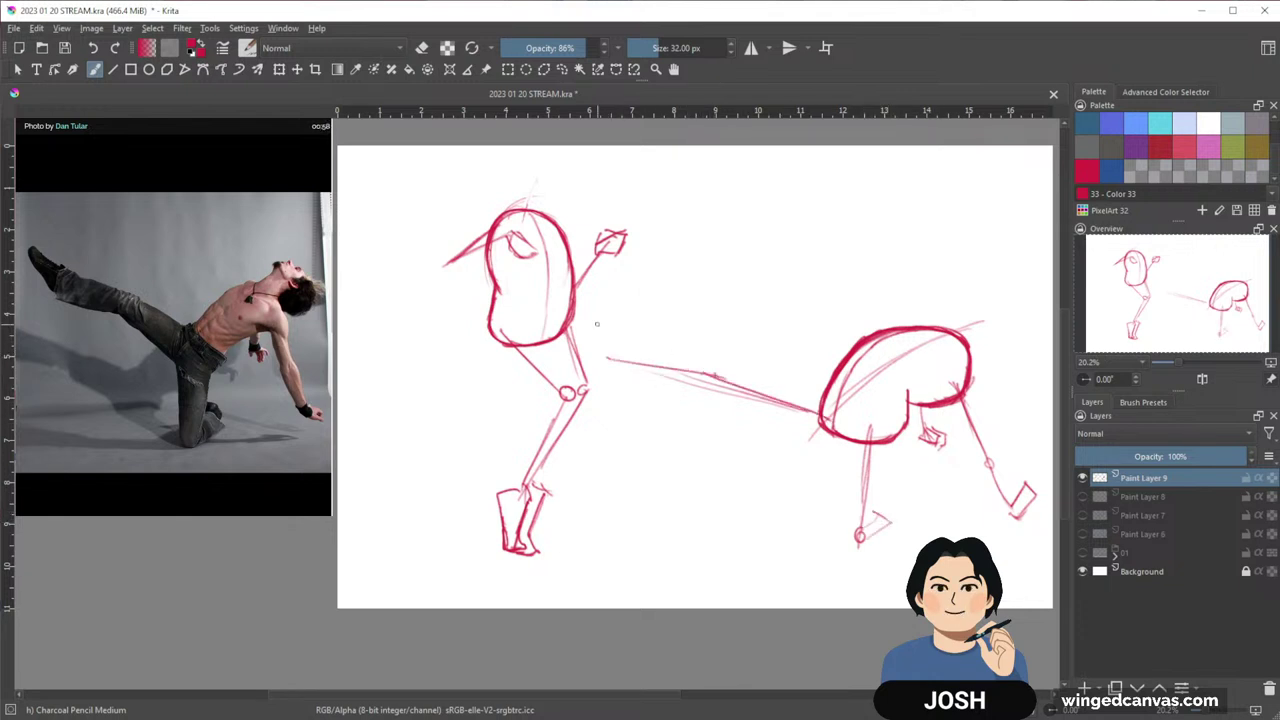
mouse_move(590, 338)
mouse_down()
mouse_move(600, 357)
mouse_move(660, 366)
mouse_up()
drag(906, 548, 899, 546)
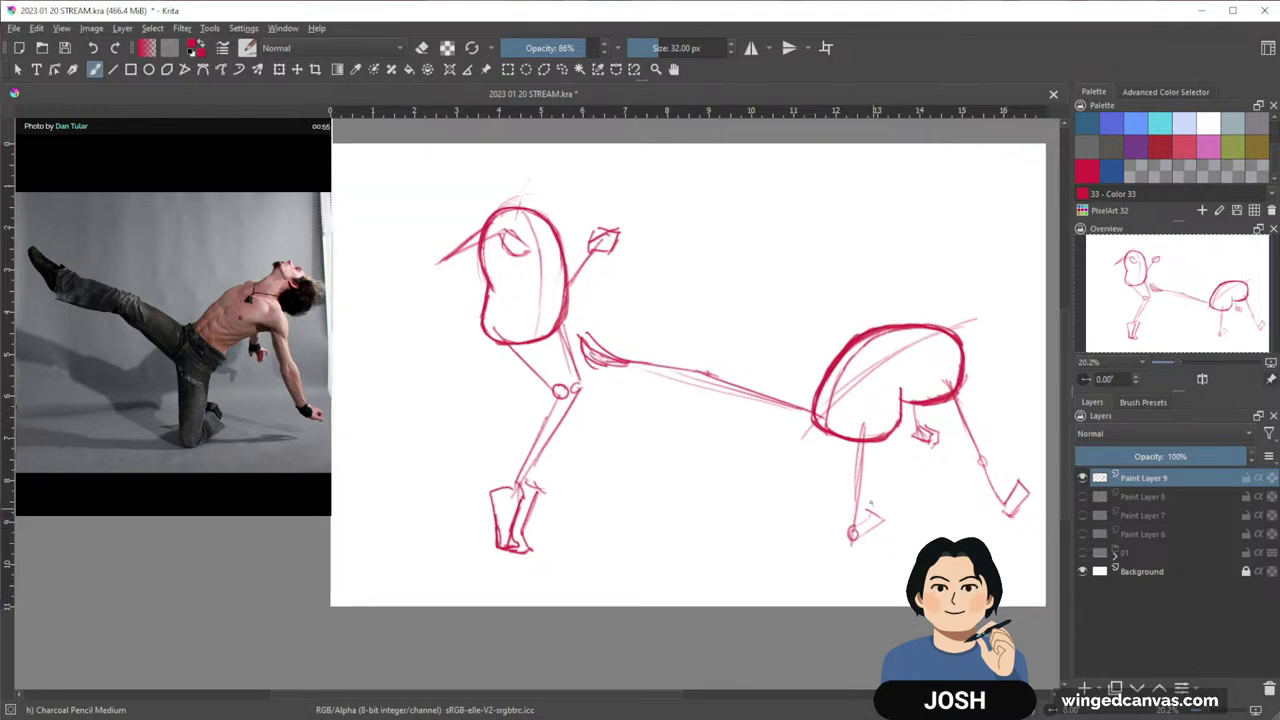
drag(874, 499, 849, 546)
drag(616, 362, 707, 367)
drag(716, 373, 832, 422)
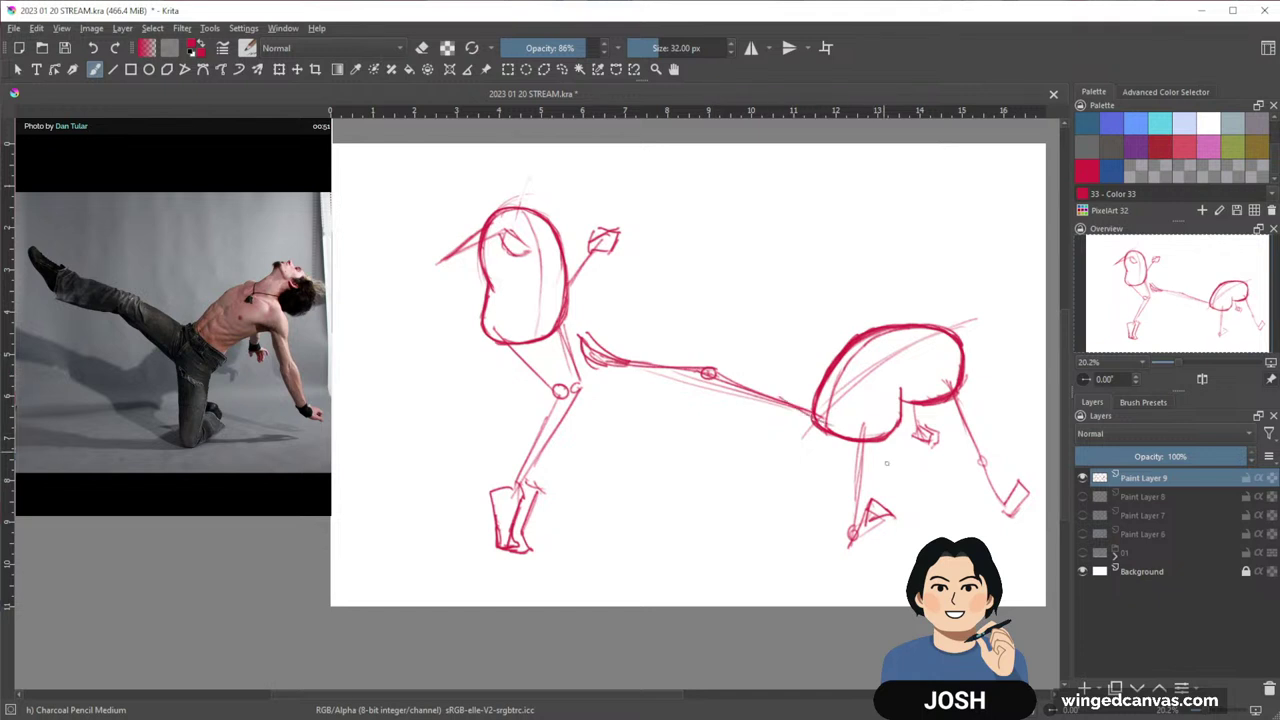
drag(789, 538, 715, 529)
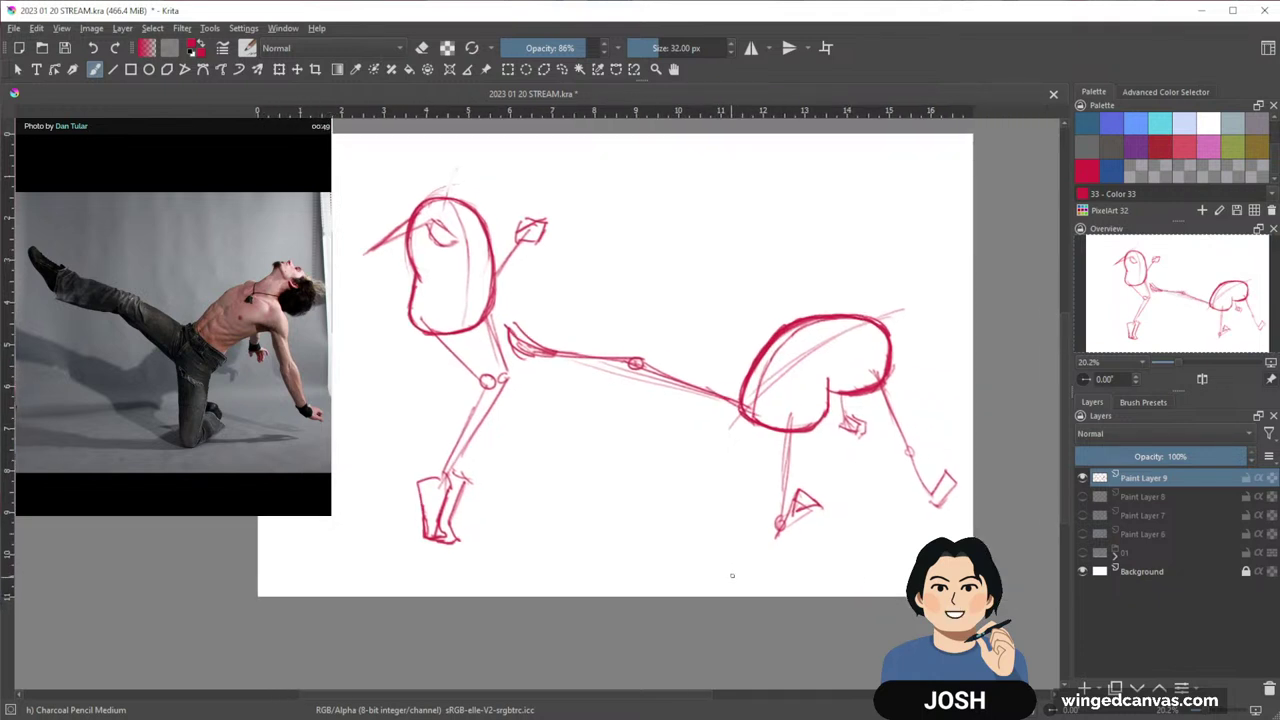
mouse_move(645, 507)
mouse_down()
mouse_move(589, 519)
mouse_move(714, 523)
mouse_move(751, 491)
mouse_up()
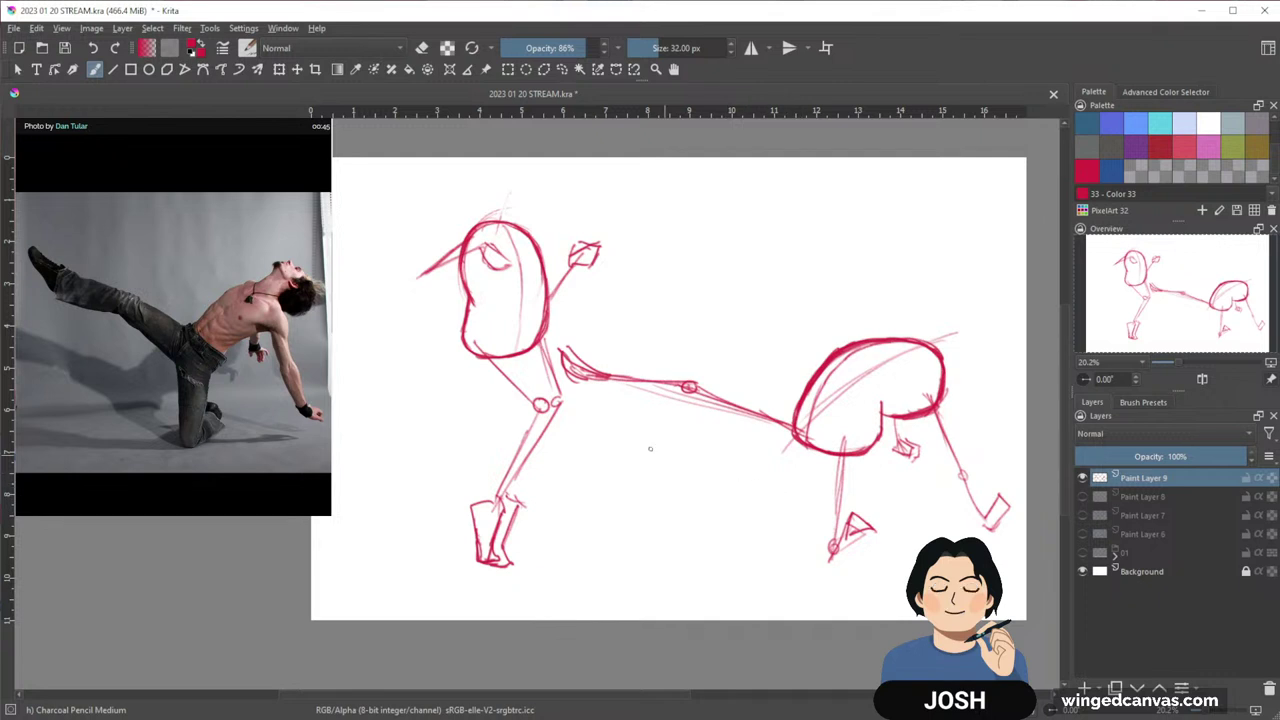
Select the standing figure with a freehand selection, move it left away from the backbend figure's foot, and deselect
key(l)
mouse_move(512, 605)
mouse_down()
mouse_move(553, 564)
mouse_move(579, 417)
mouse_up()
mouse_move(560, 375)
mouse_down()
mouse_move(633, 207)
mouse_move(429, 209)
mouse_move(372, 405)
mouse_move(447, 598)
mouse_up()
key(t)
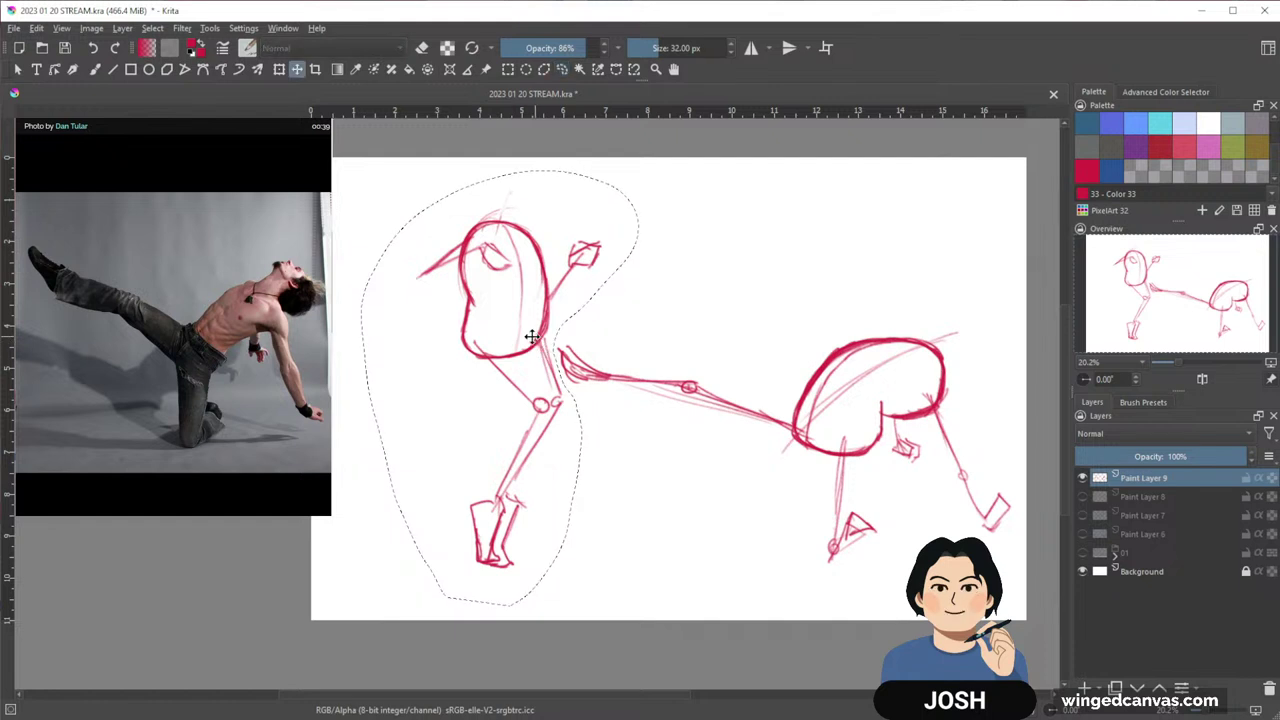
drag(535, 338, 473, 336)
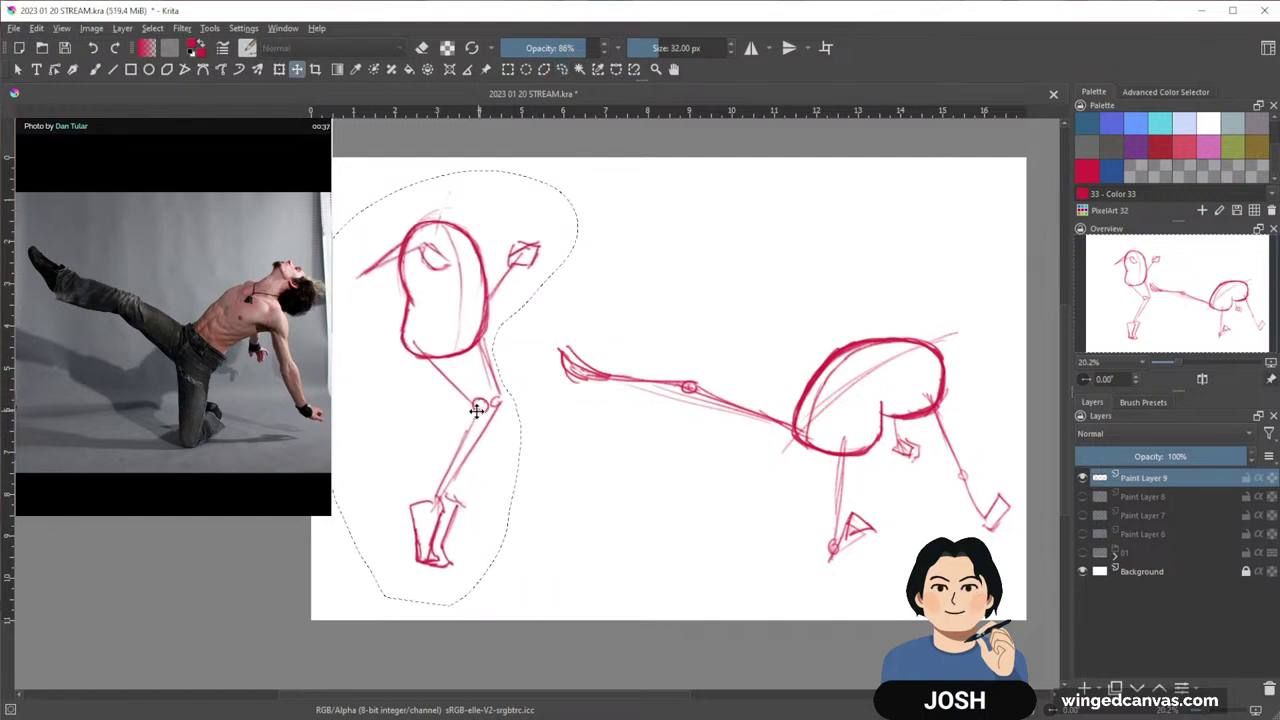
drag(478, 410, 486, 412)
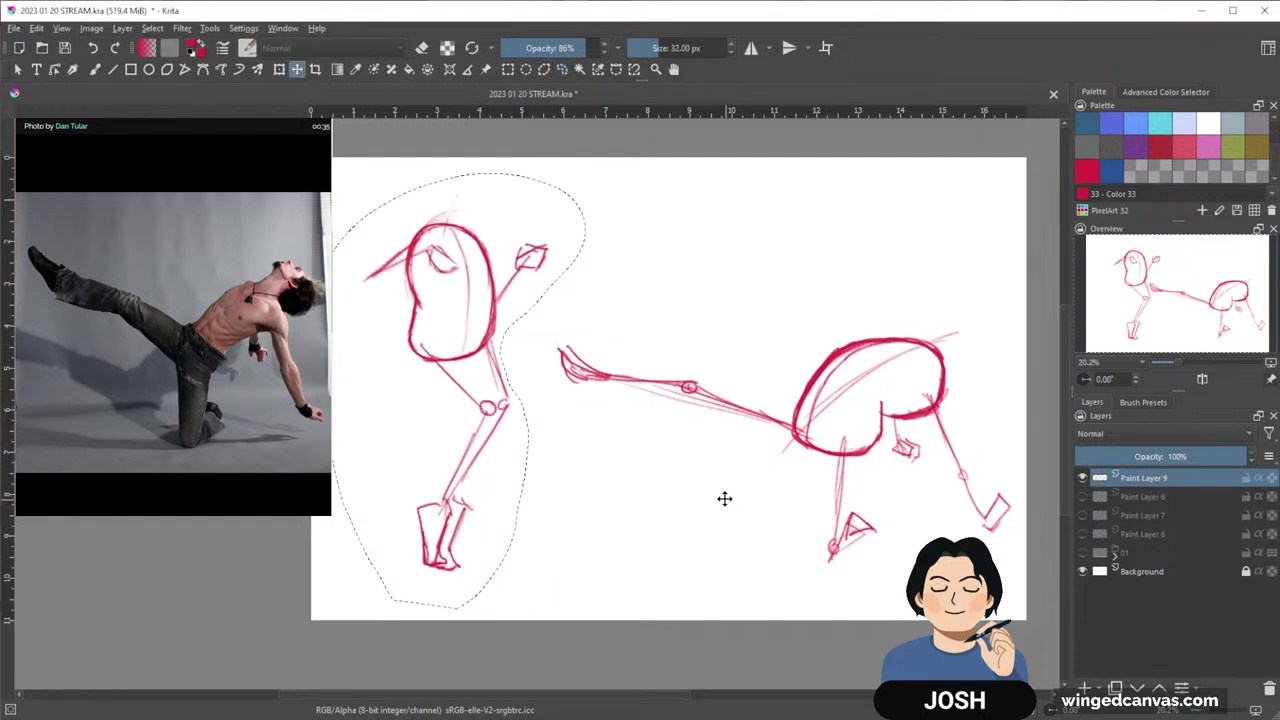
key(ctrl+shift+a)
mouse_move(673, 514)
mouse_down()
mouse_move(700, 526)
mouse_move(680, 514)
mouse_up()
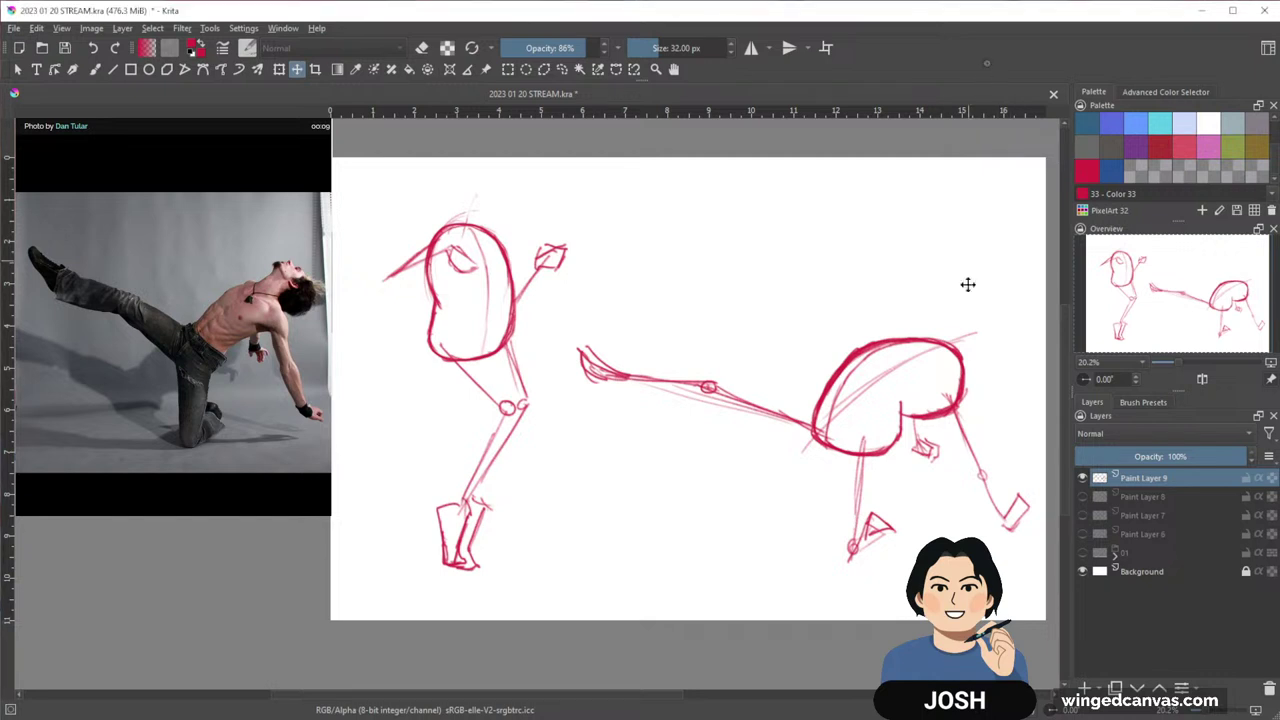
Darken the backbend figure's near upper arm, circle its far hand, and draw a long bar from the standing figure's shoulder through its hand
key(b)
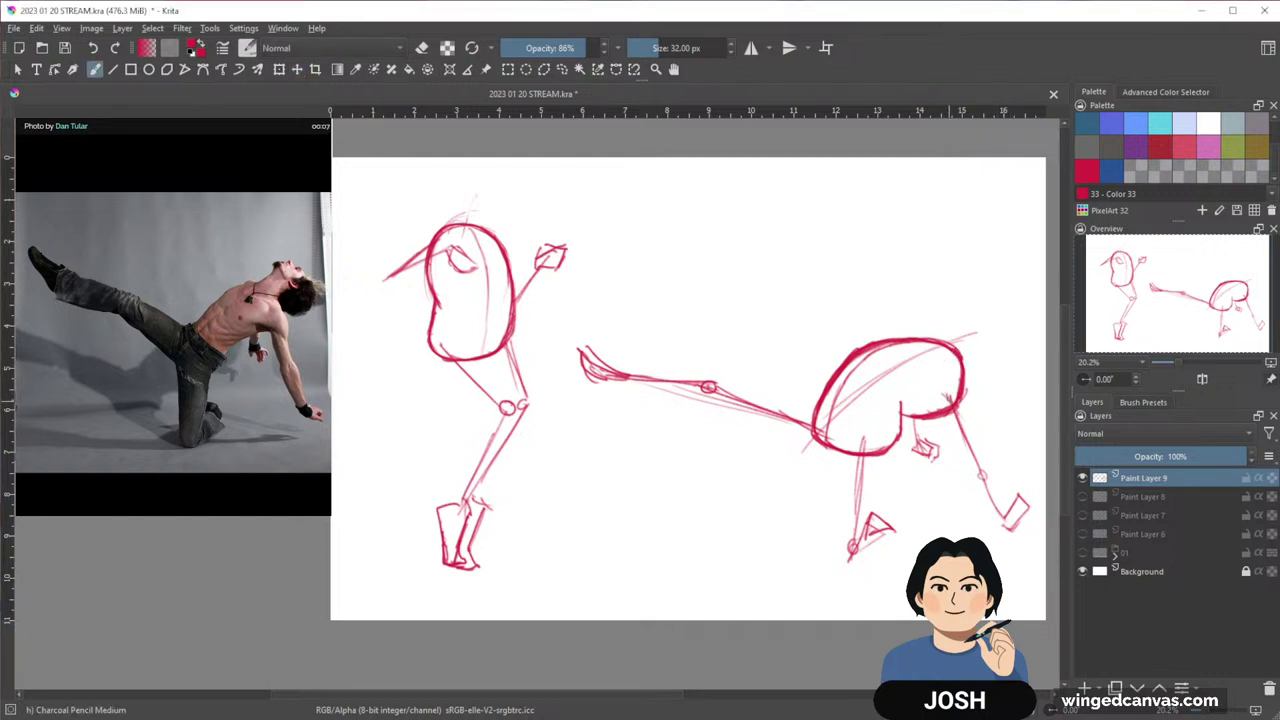
drag(947, 398, 975, 462)
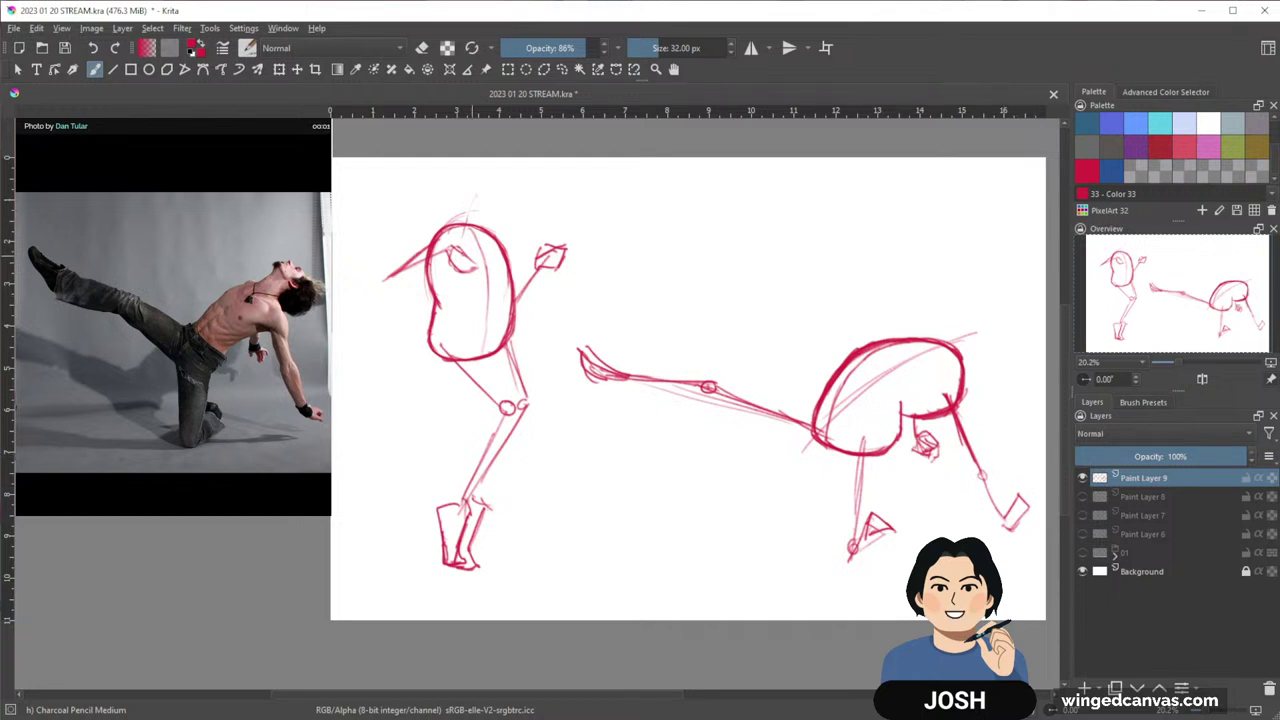
mouse_move(434, 262)
mouse_down()
mouse_move(598, 253)
mouse_move(470, 268)
mouse_up()
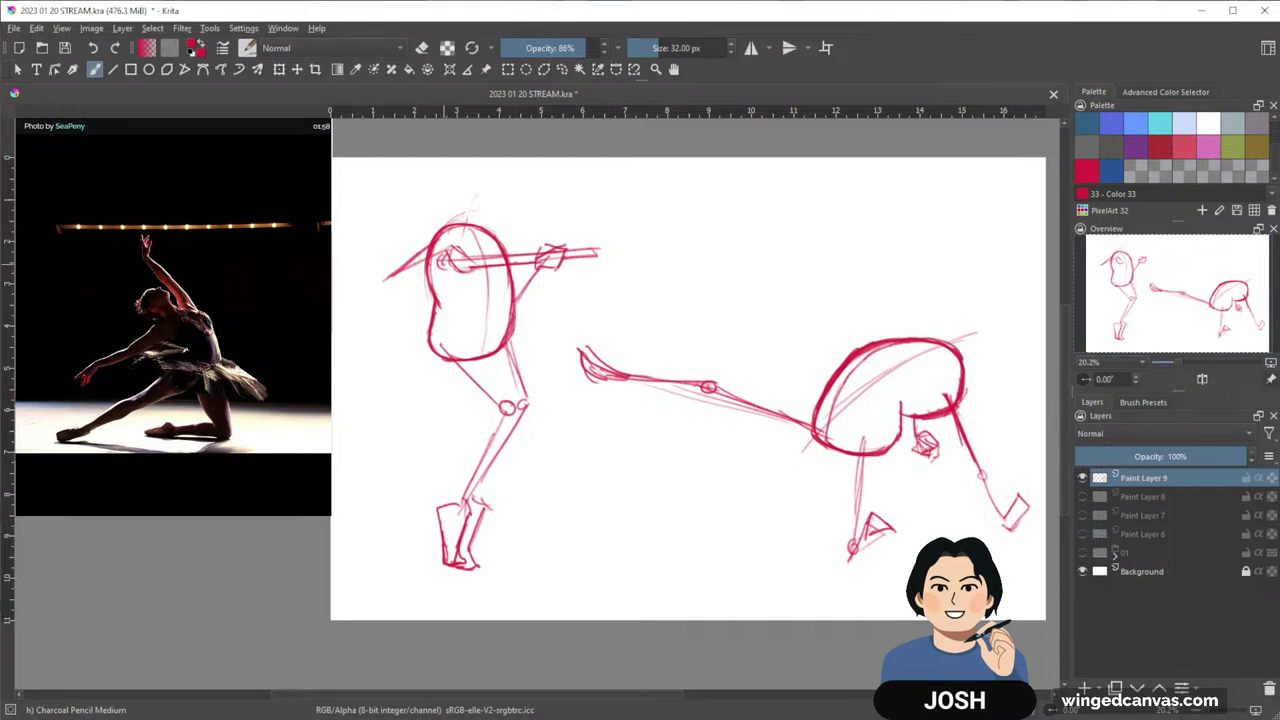
drag(572, 249, 616, 255)
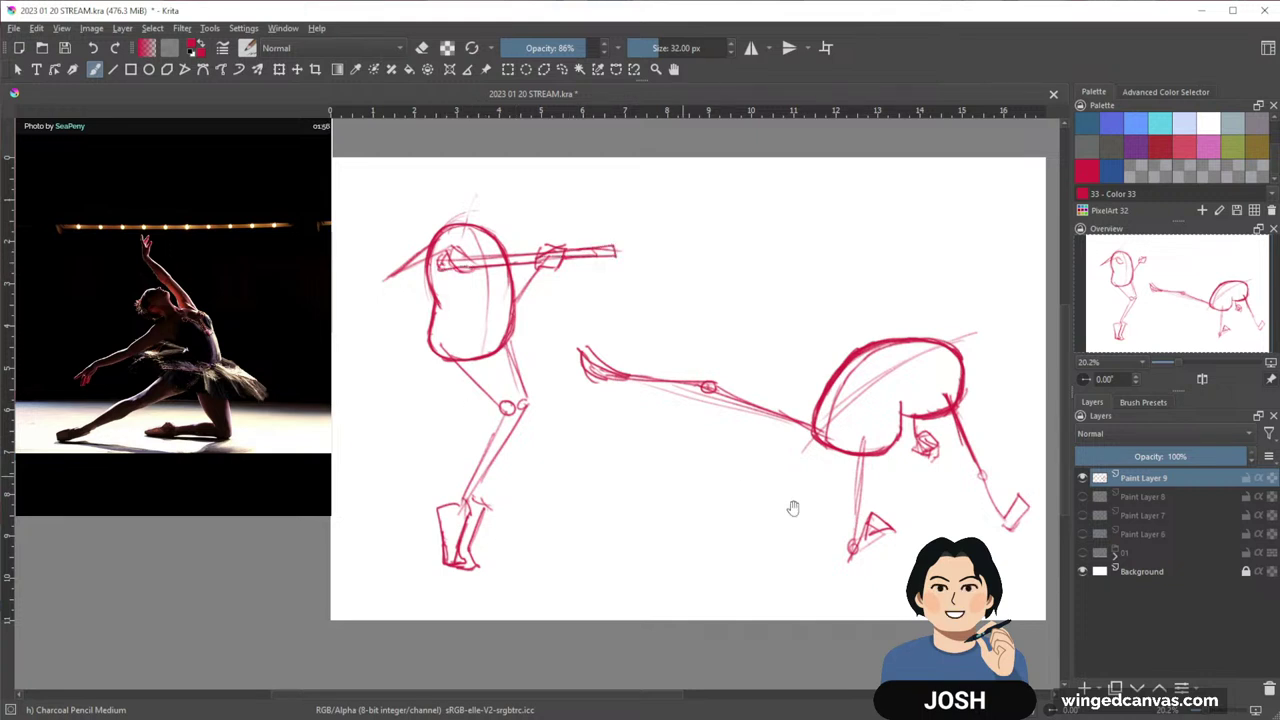
drag(794, 509, 756, 504)
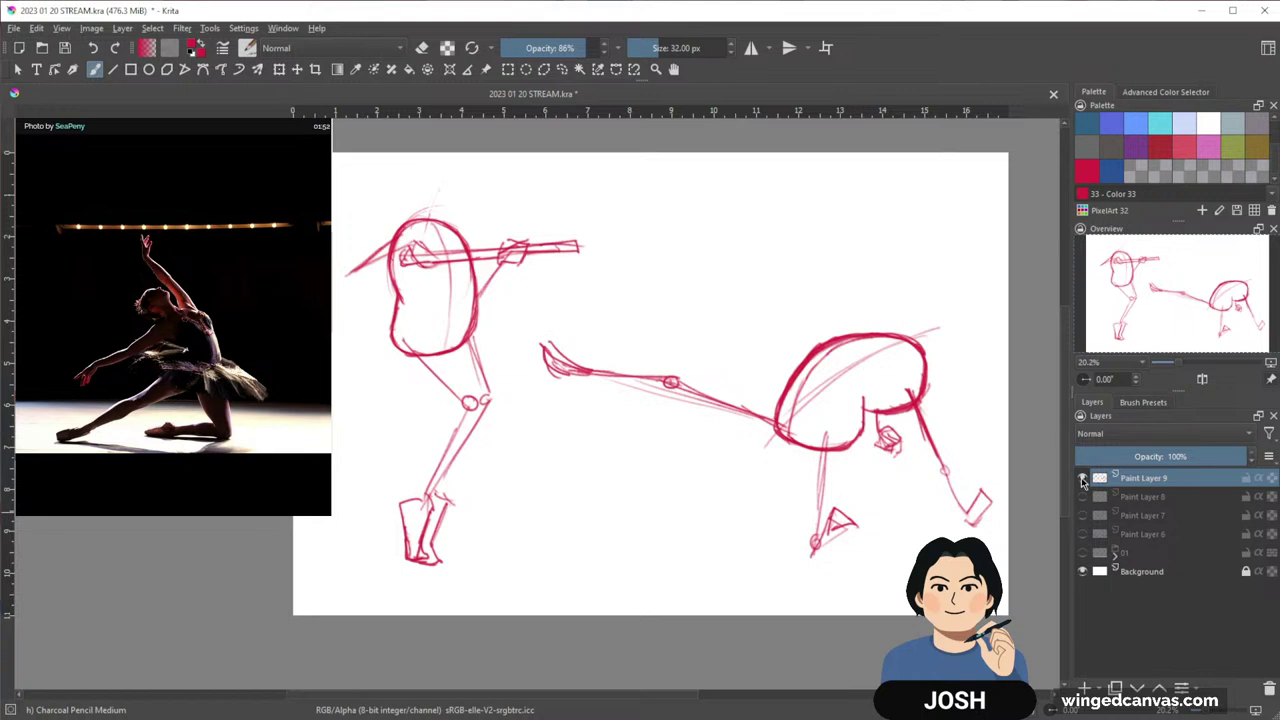
Hide the finished figures' layer and add a new empty paint layer for the kneeling ballet dancer
click(1082, 479)
key(Insert)
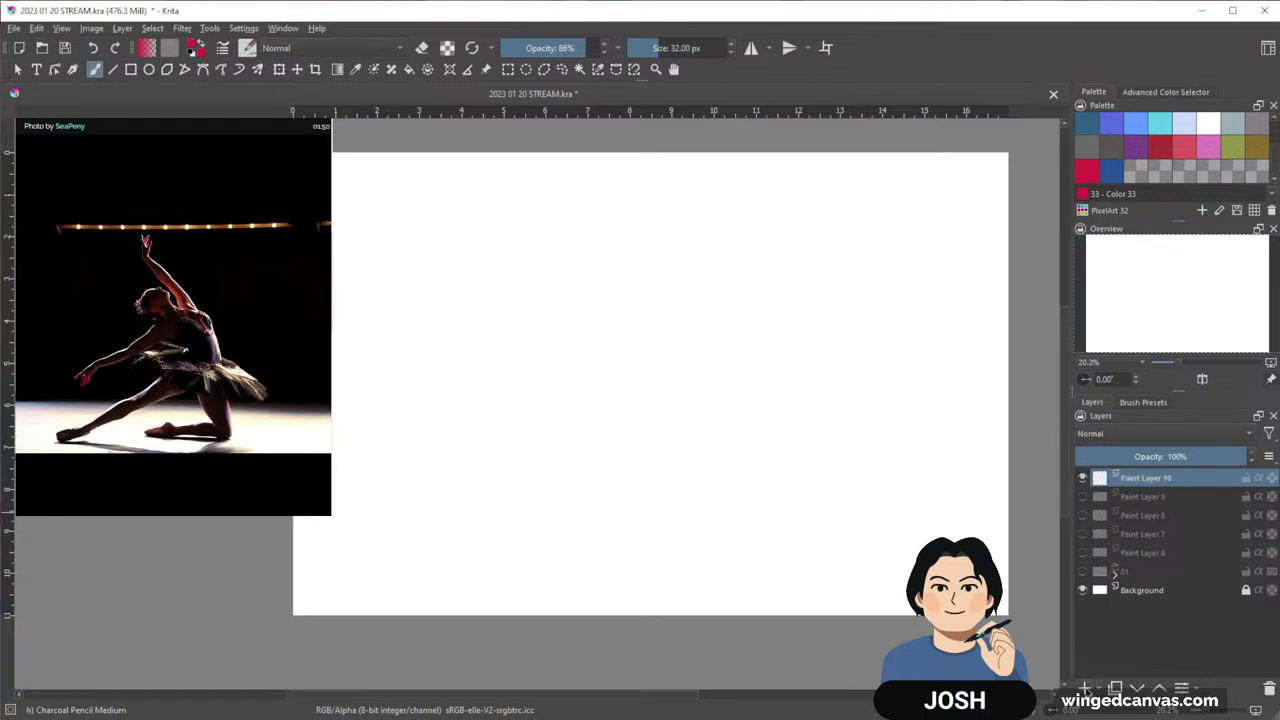
drag(613, 346, 597, 304)
mouse_move(618, 348)
mouse_down()
mouse_move(686, 469)
mouse_move(682, 498)
mouse_move(666, 431)
mouse_move(780, 491)
mouse_move(780, 446)
mouse_move(757, 489)
mouse_up()
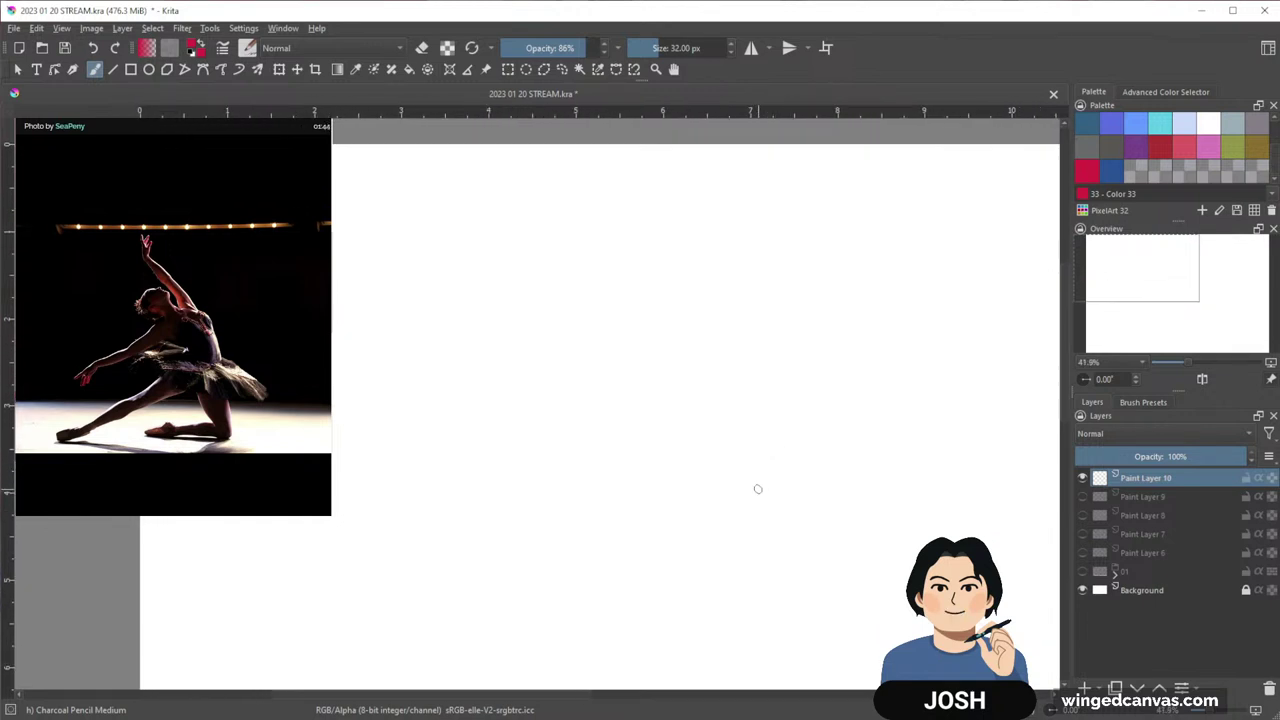
drag(629, 423, 871, 429)
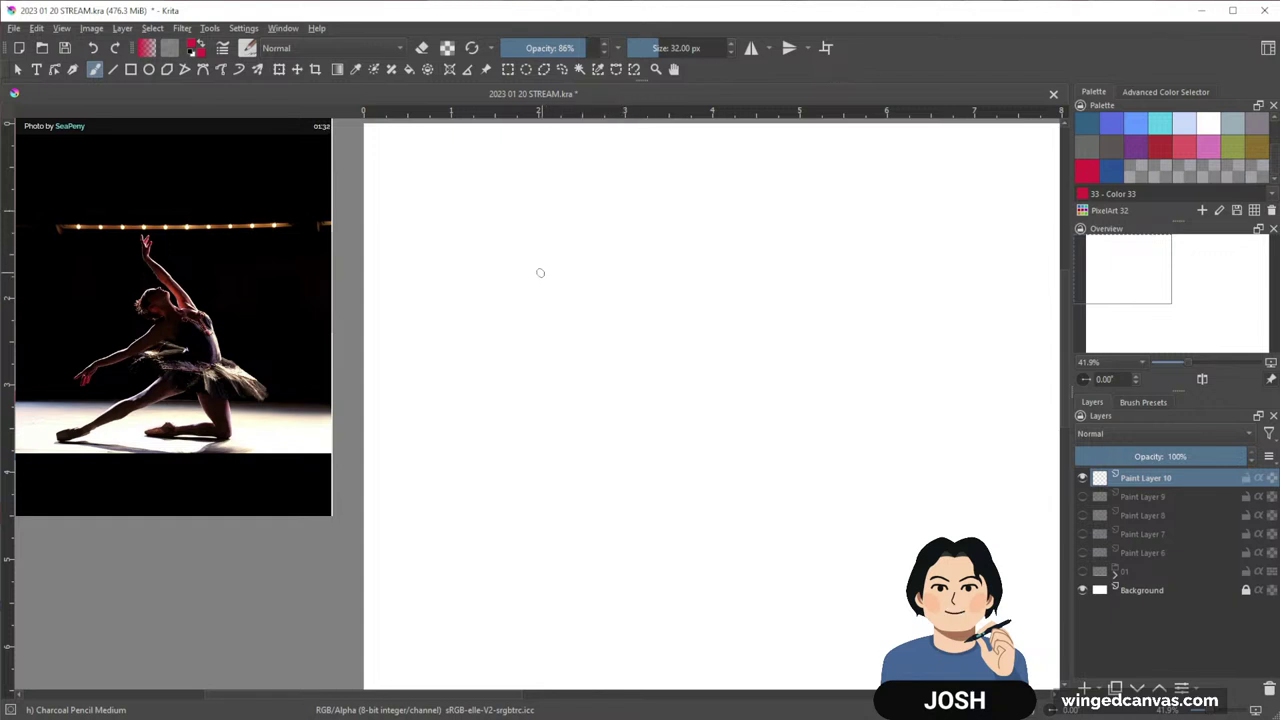
Sketch the ballet dancer's torso with an arched outer curve, a pinched waist on the inner side and a pointed shoulder stub
mouse_move(533, 277)
mouse_down()
mouse_move(623, 246)
mouse_move(613, 252)
mouse_move(690, 290)
mouse_move(666, 268)
mouse_move(706, 330)
mouse_move(710, 309)
mouse_move(690, 420)
mouse_move(524, 276)
mouse_move(599, 350)
mouse_move(658, 354)
mouse_up()
drag(643, 252, 710, 342)
drag(610, 366, 564, 410)
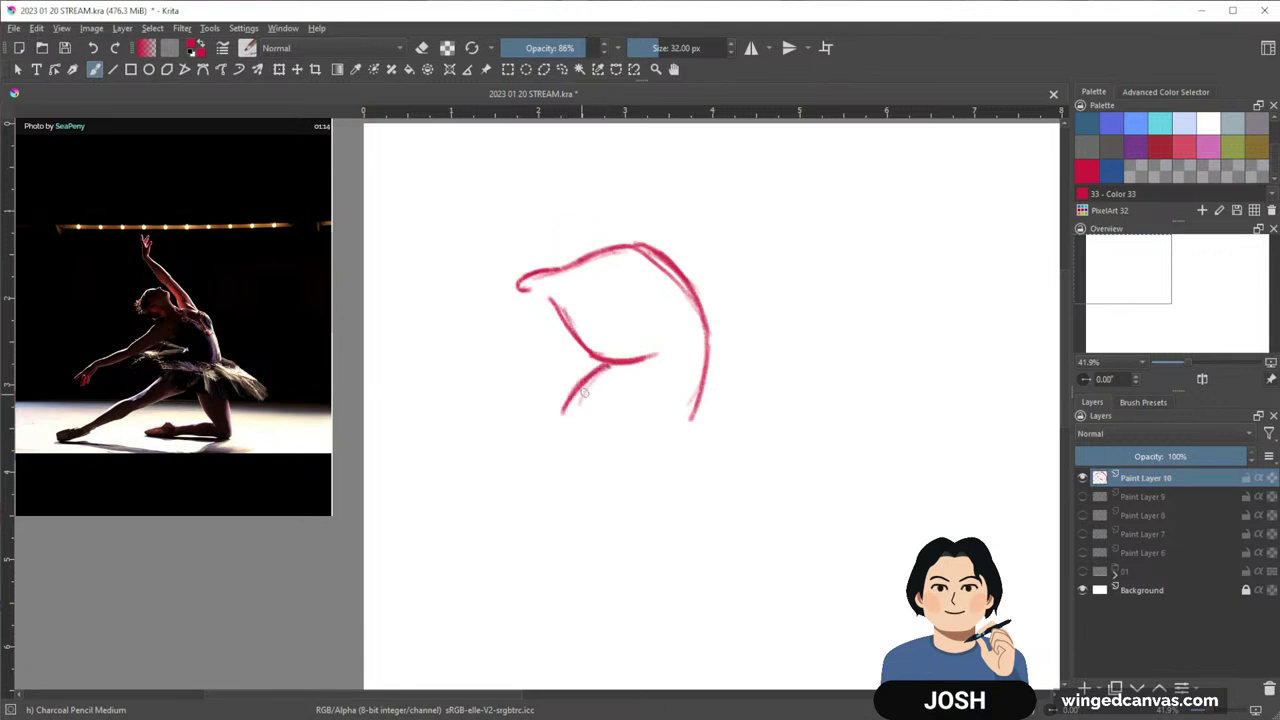
mouse_move(539, 269)
mouse_down()
mouse_move(536, 299)
mouse_move(560, 290)
mouse_move(614, 352)
mouse_up()
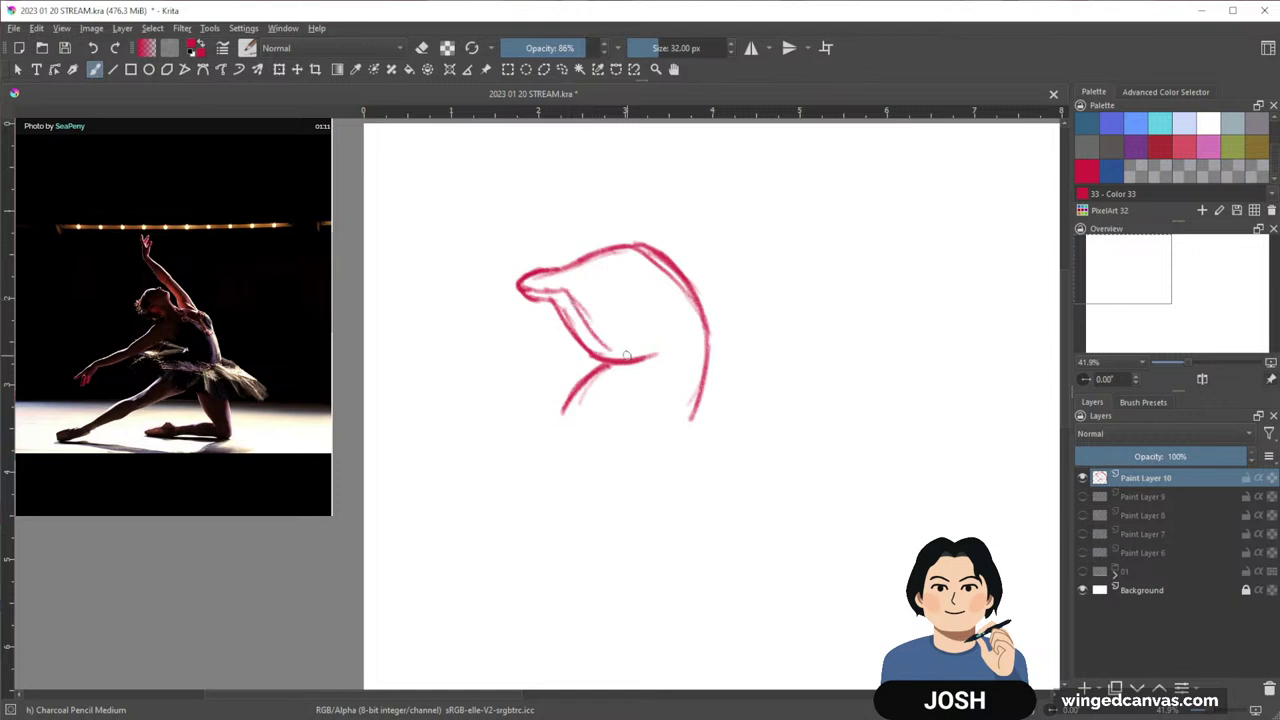
drag(572, 302, 628, 356)
Draw the dancer torso's lower lobe with its fold line, then thicken the outer curve and close it along the bottom
mouse_move(578, 286)
mouse_down()
mouse_move(544, 300)
mouse_move(547, 281)
mouse_move(621, 354)
mouse_move(590, 419)
mouse_up()
mouse_move(617, 364)
mouse_down()
mouse_move(588, 418)
mouse_move(556, 442)
mouse_move(600, 438)
mouse_up()
drag(583, 437, 688, 420)
mouse_move(663, 250)
mouse_down()
mouse_move(700, 296)
mouse_move(708, 362)
mouse_up()
drag(690, 272, 703, 366)
drag(706, 318, 700, 395)
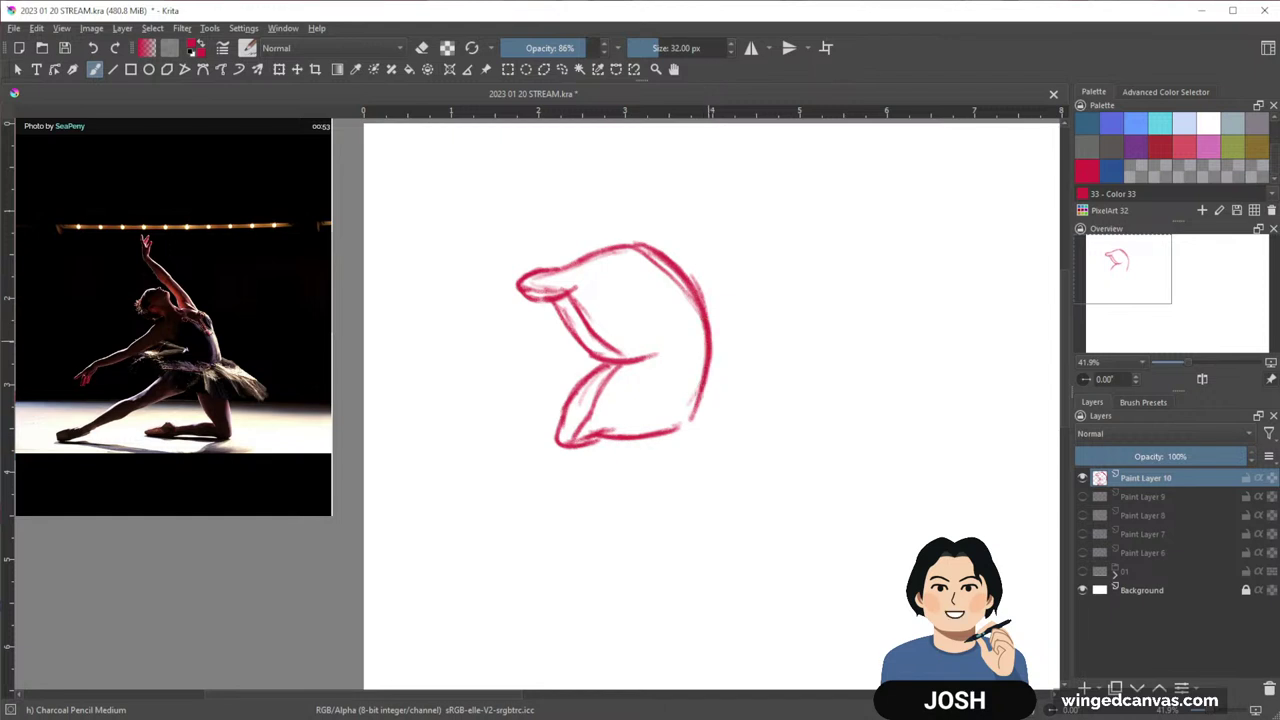
mouse_move(710, 352)
mouse_down()
mouse_move(692, 418)
mouse_move(672, 434)
mouse_move(586, 445)
mouse_up()
drag(678, 433, 636, 441)
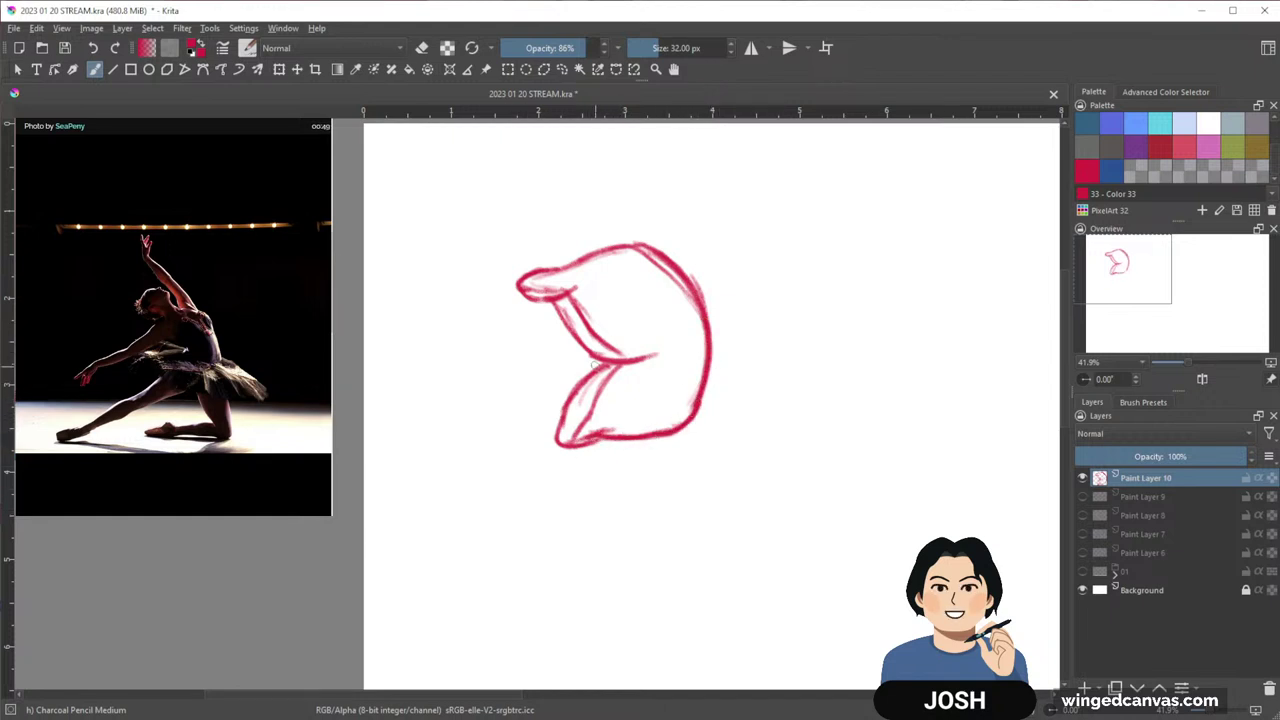
Strengthen the dancer torso's pinched waist and upper edge, and widen the lower lobe's outline
drag(555, 296, 604, 364)
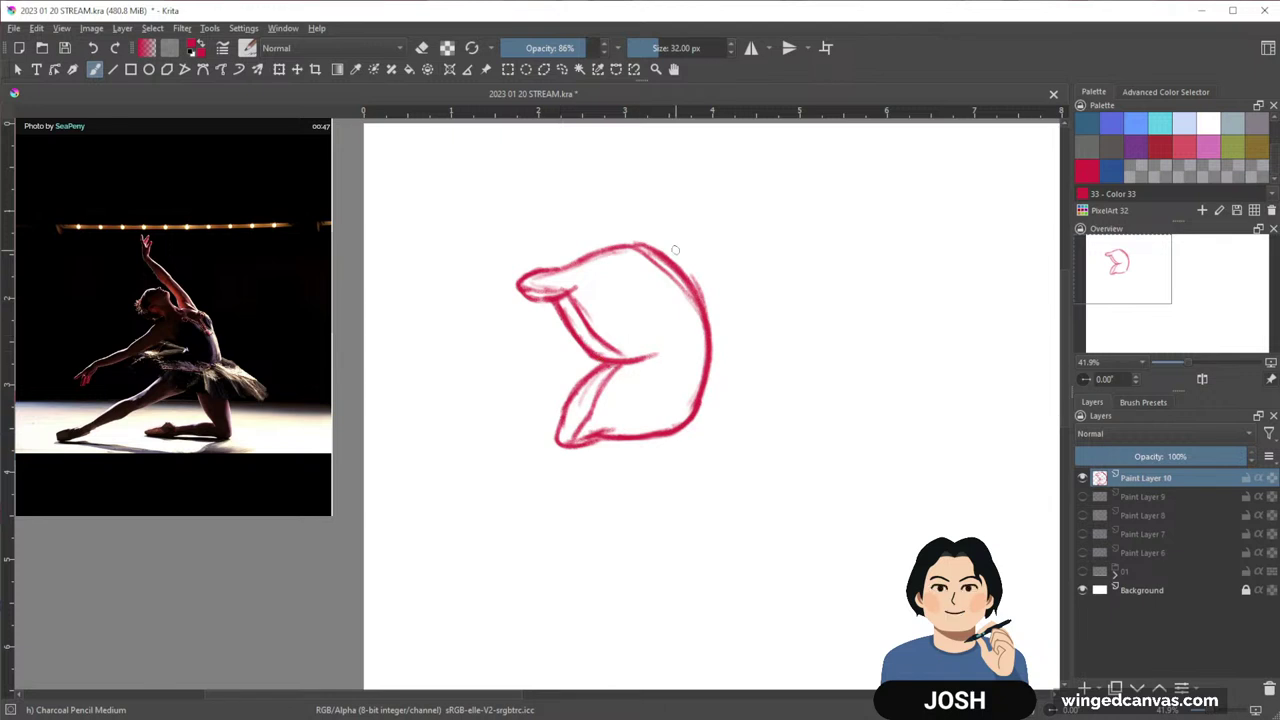
mouse_move(536, 271)
mouse_down()
mouse_move(592, 254)
mouse_move(689, 263)
mouse_up()
mouse_move(598, 358)
mouse_down()
mouse_move(562, 386)
mouse_move(538, 452)
mouse_move(584, 442)
mouse_up()
Erase the extra inner line from the dancer torso's lower lobe
drag(828, 381, 852, 435)
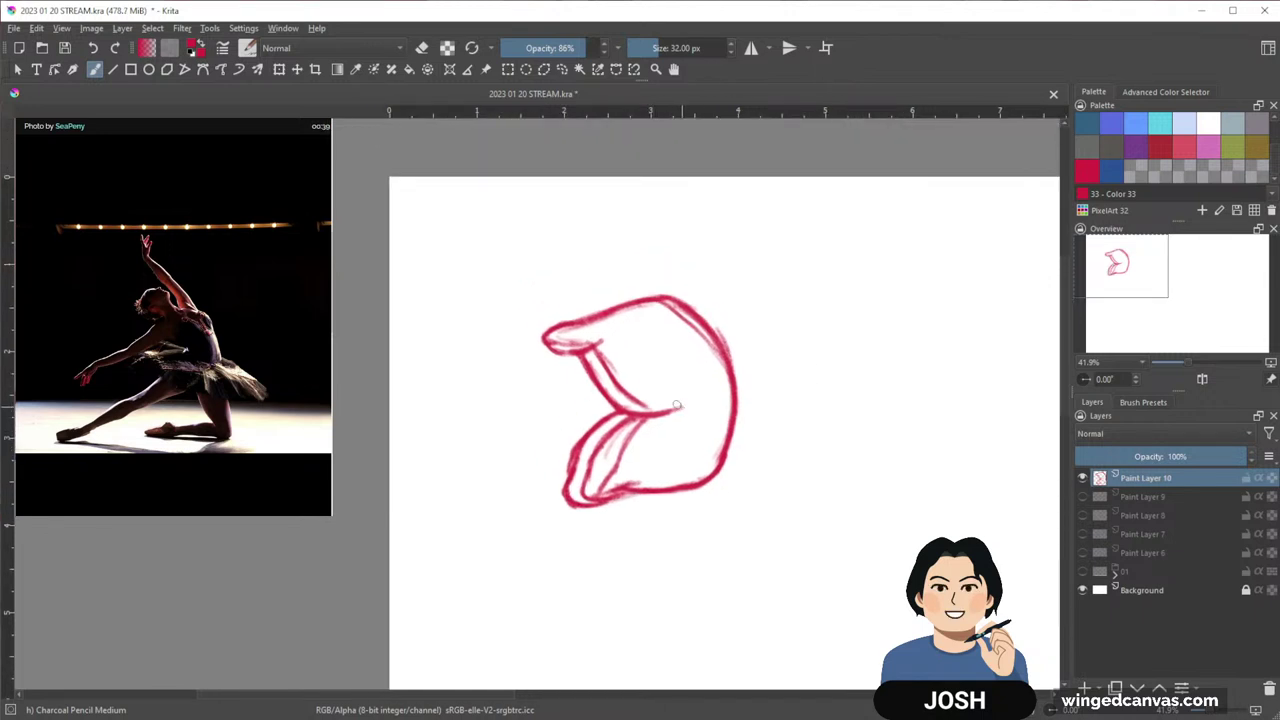
key(e)
drag(603, 438, 586, 488)
mouse_move(591, 464)
mouse_down()
mouse_move(628, 422)
mouse_move(594, 460)
mouse_move(587, 484)
mouse_move(624, 482)
mouse_move(607, 494)
mouse_up()
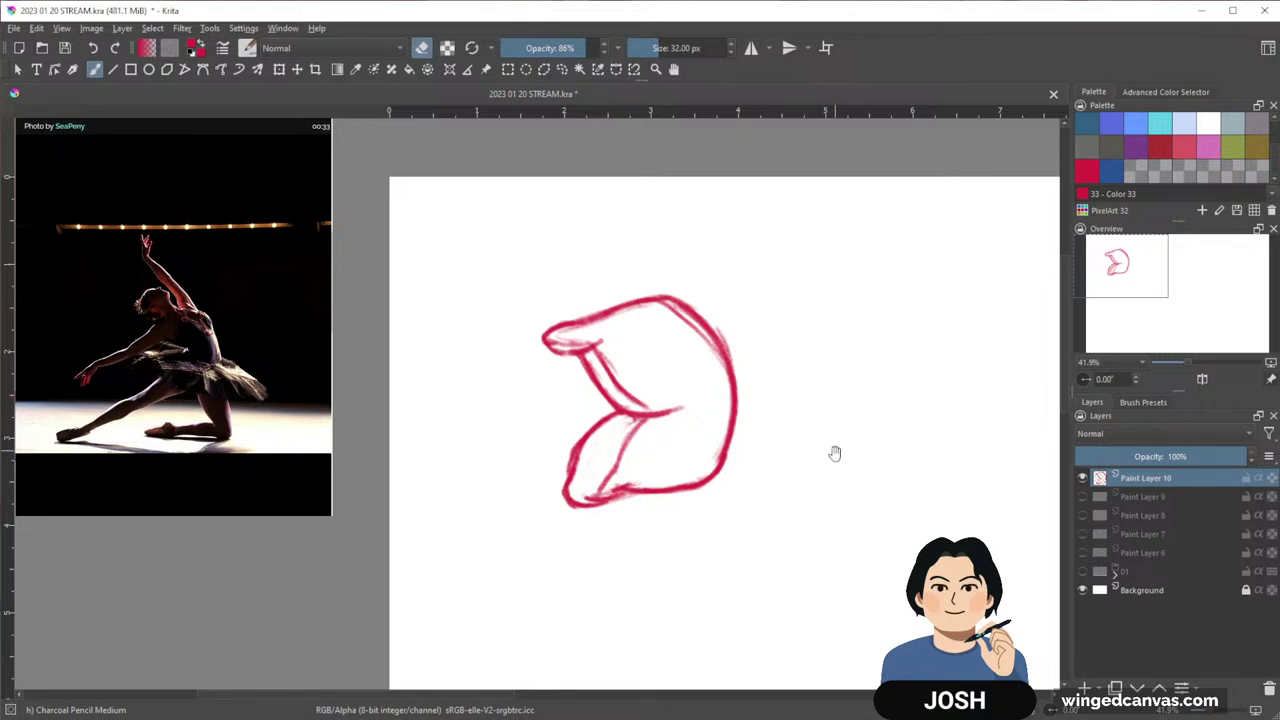
Start the balancing woman's torso beside the dancer's with a shoulder line running into a long curved outer side
drag(835, 453, 837, 454)
drag(870, 495, 843, 478)
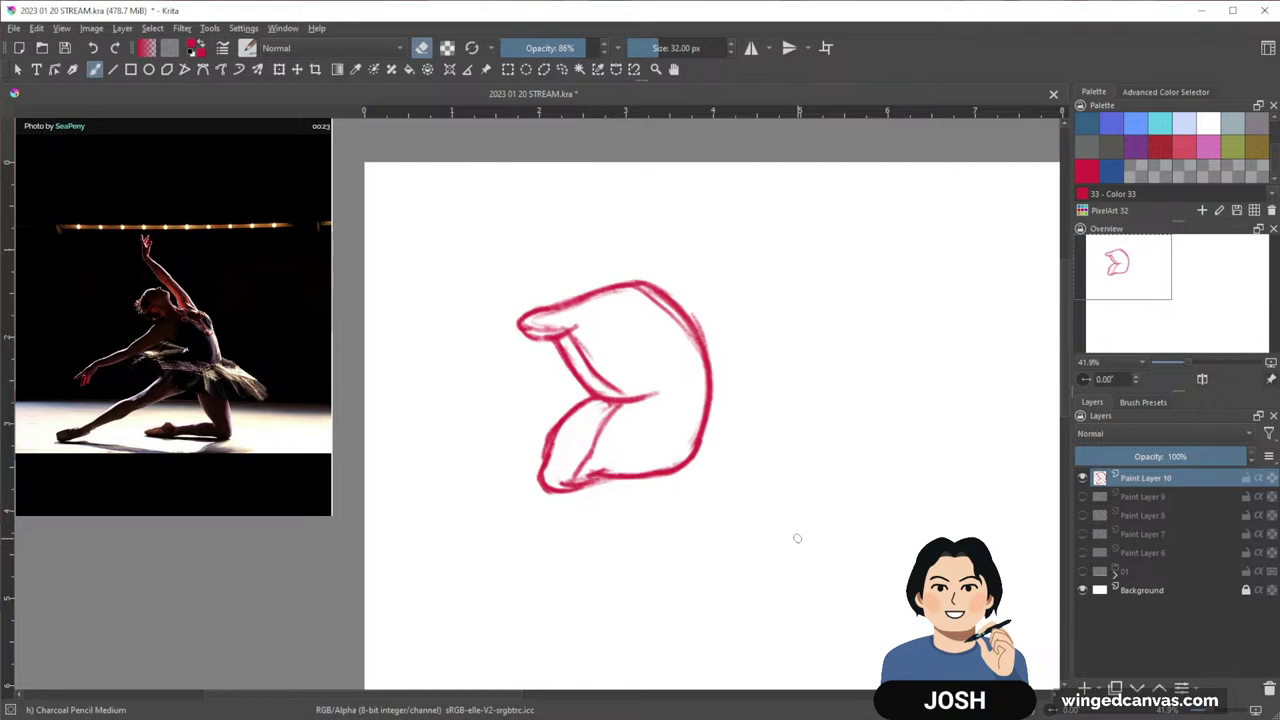
drag(886, 486, 786, 472)
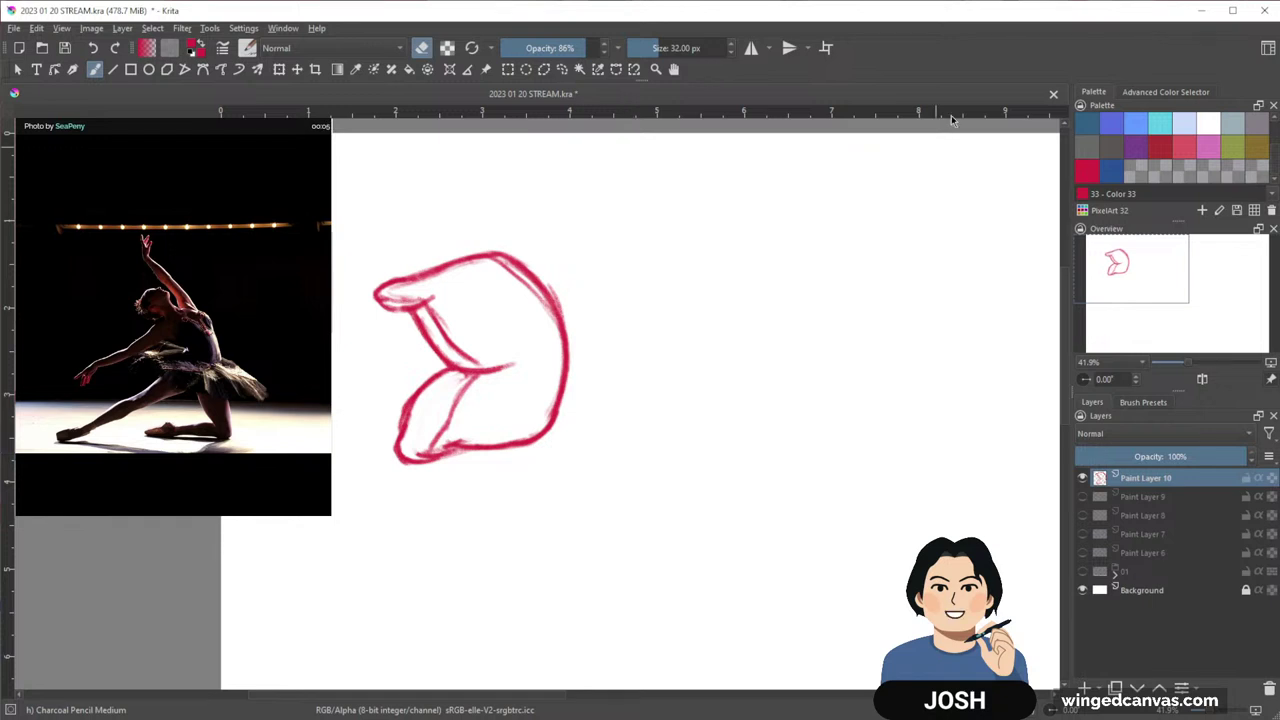
drag(821, 353, 825, 351)
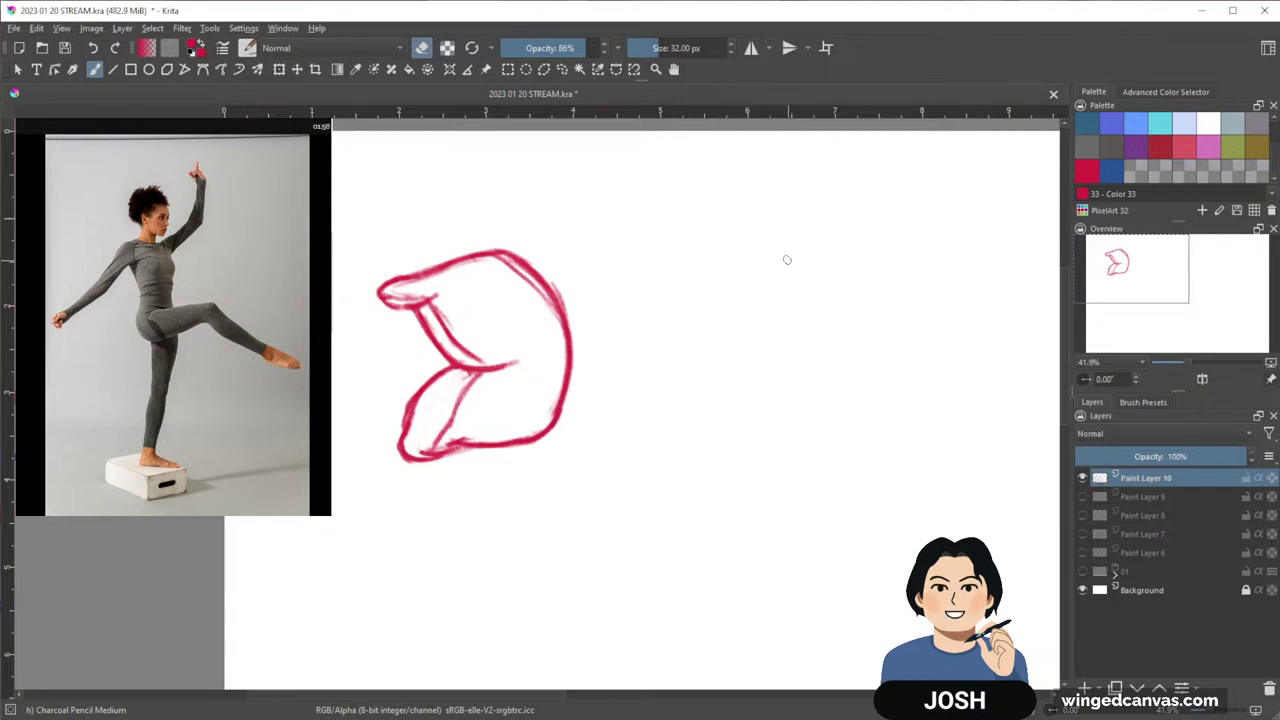
mouse_move(692, 228)
mouse_down()
mouse_move(794, 203)
mouse_move(816, 211)
mouse_move(834, 272)
mouse_up()
mouse_move(806, 205)
mouse_down()
mouse_move(834, 287)
mouse_move(822, 250)
mouse_move(832, 322)
mouse_up()
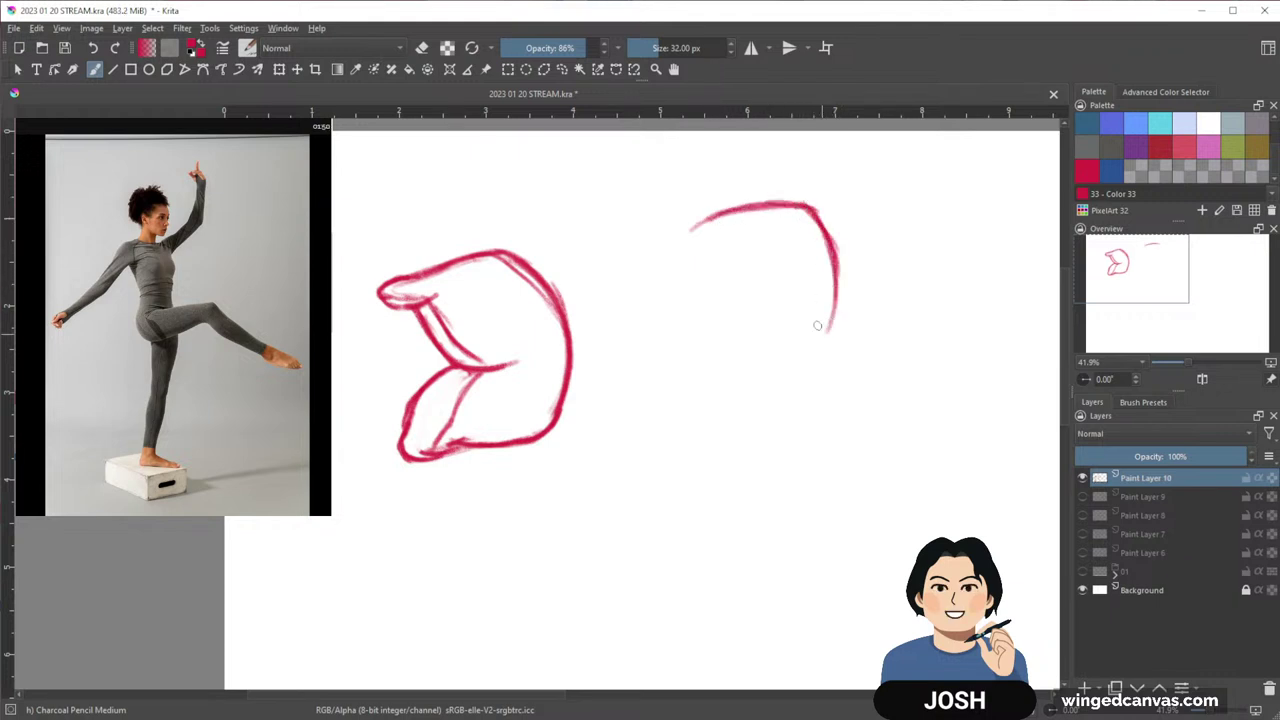
drag(835, 264, 806, 393)
drag(826, 332, 798, 398)
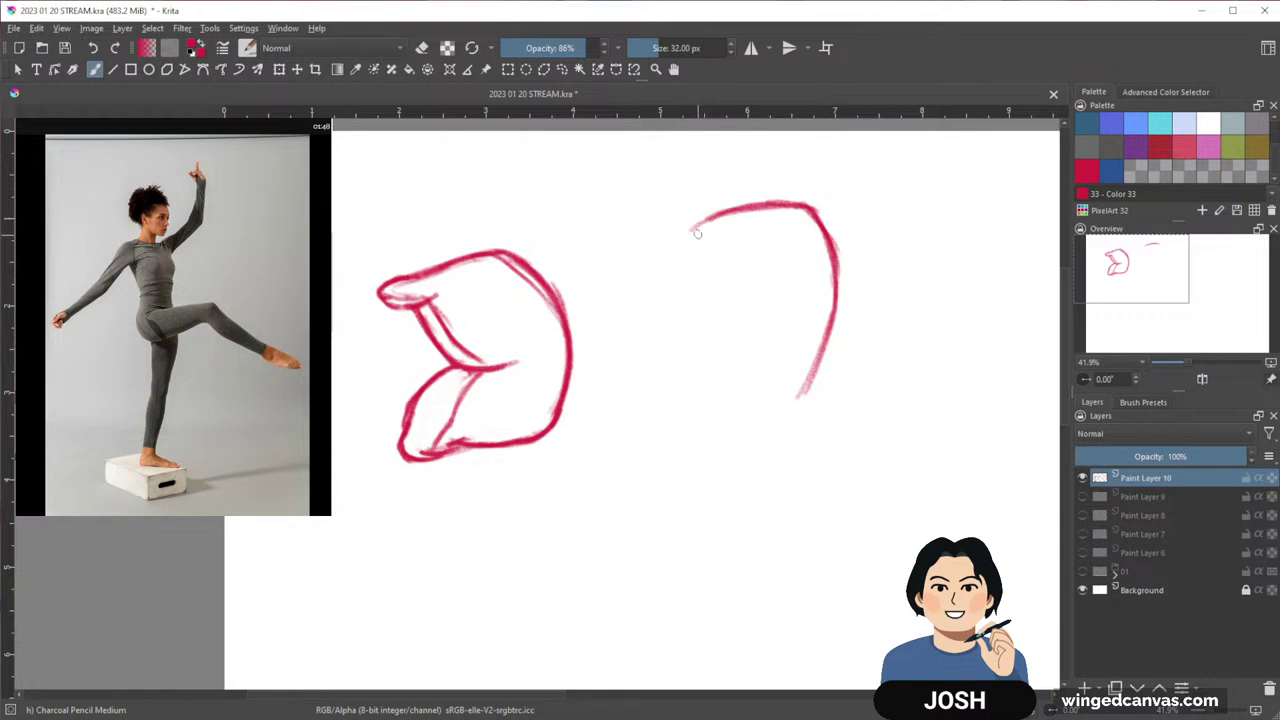
Draw the balancing torso's pinched waist as an angled crease, and add stubs for the lowered and raised arms
mouse_move(694, 214)
mouse_down()
mouse_move(828, 183)
mouse_move(828, 234)
mouse_move(836, 180)
mouse_move(666, 230)
mouse_move(656, 262)
mouse_move(698, 277)
mouse_move(717, 262)
mouse_move(728, 324)
mouse_up()
drag(700, 262, 740, 332)
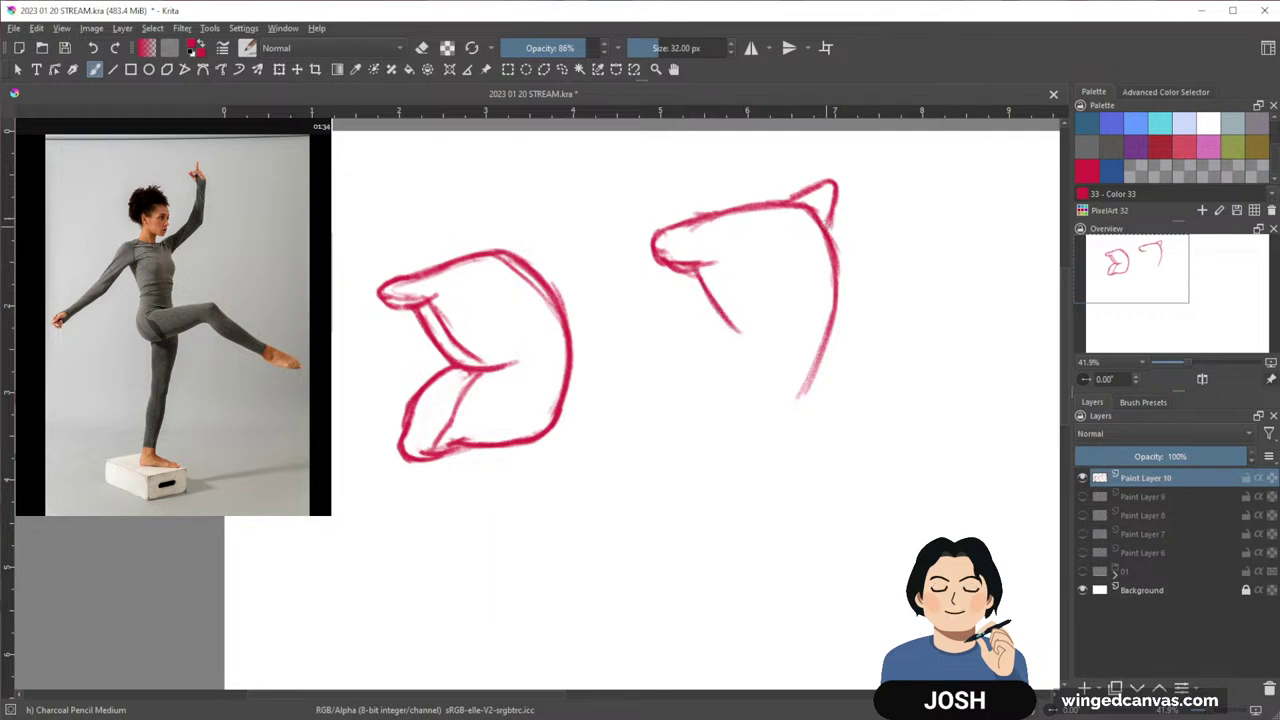
drag(812, 210, 832, 192)
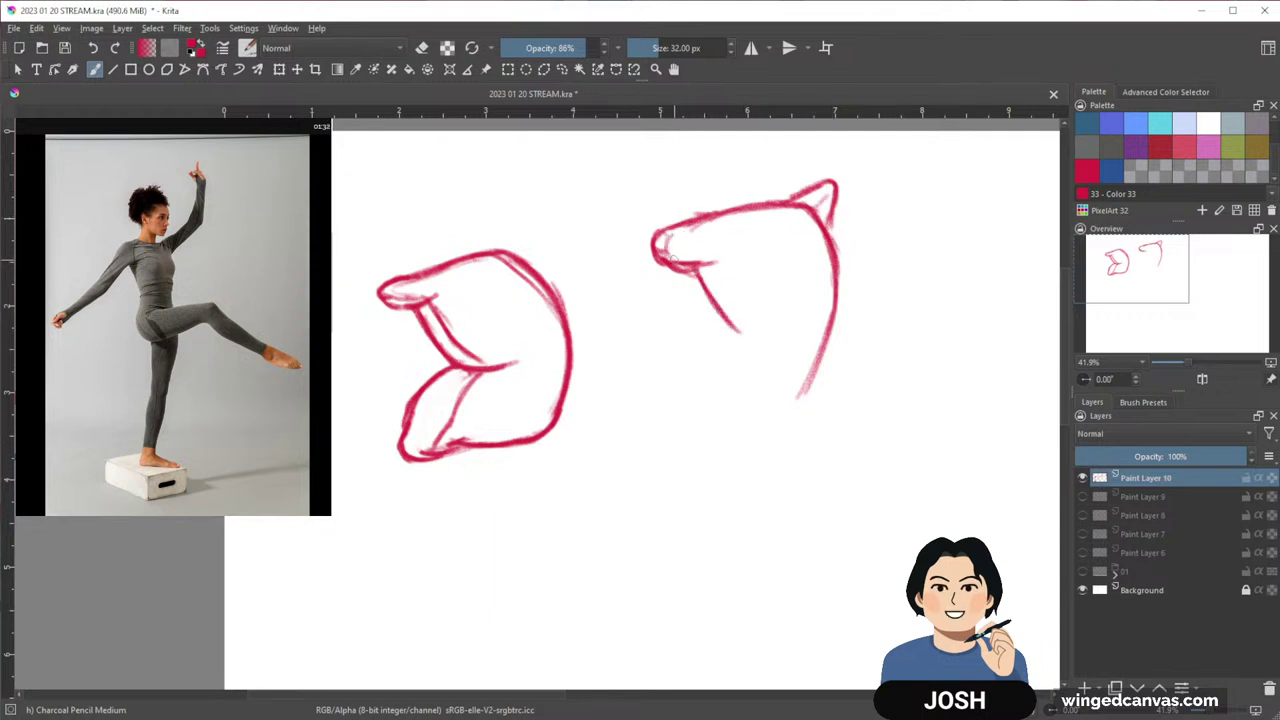
mouse_move(674, 236)
mouse_down()
mouse_move(668, 262)
mouse_move(710, 224)
mouse_move(834, 201)
mouse_up()
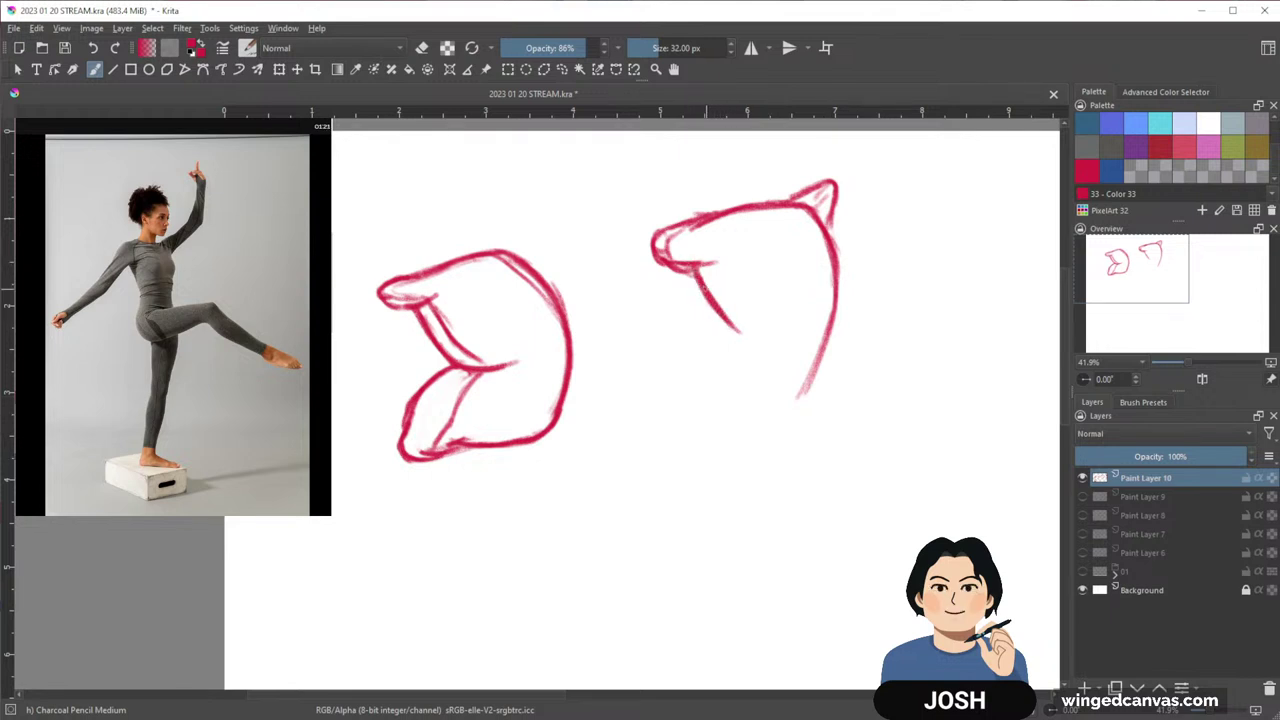
drag(732, 326, 690, 388)
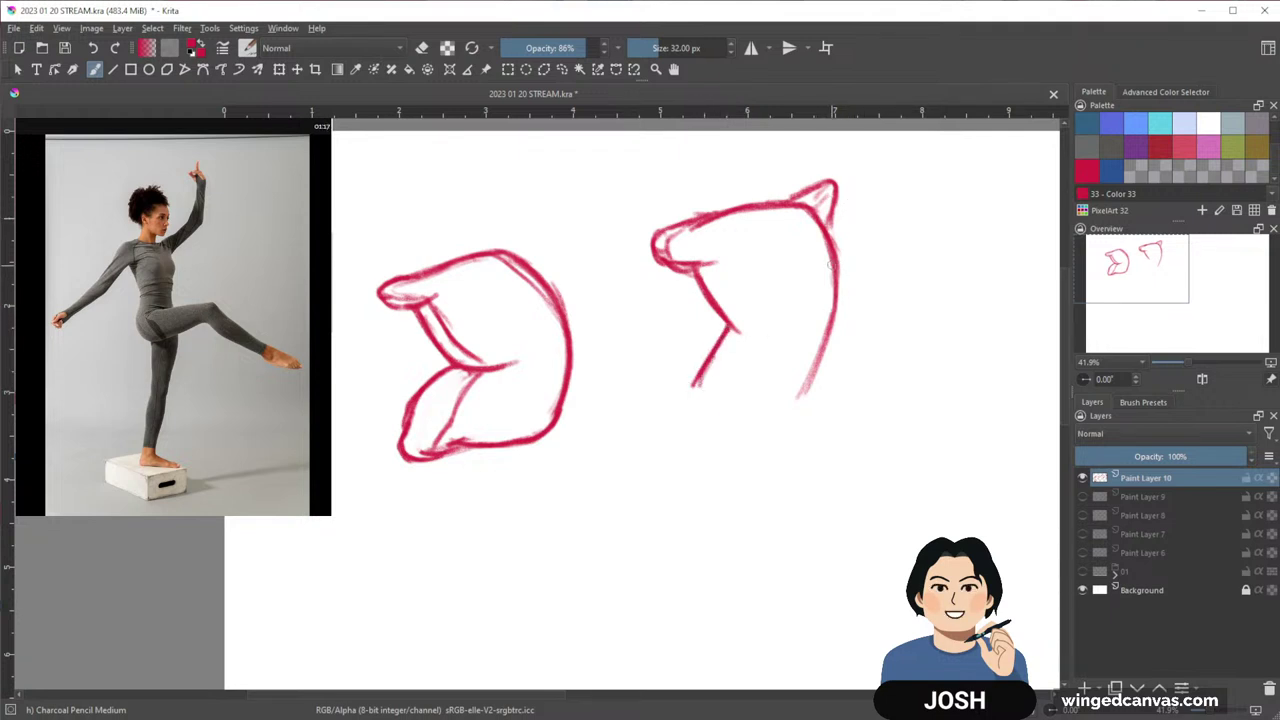
Thicken the balancing torso's outer side, add a curved contour line inside it, and draw the bottom edge with a small corner stub
drag(833, 306, 809, 399)
drag(825, 340, 806, 401)
mouse_move(783, 216)
mouse_down()
mouse_move(805, 316)
mouse_move(764, 430)
mouse_up()
drag(803, 334, 782, 418)
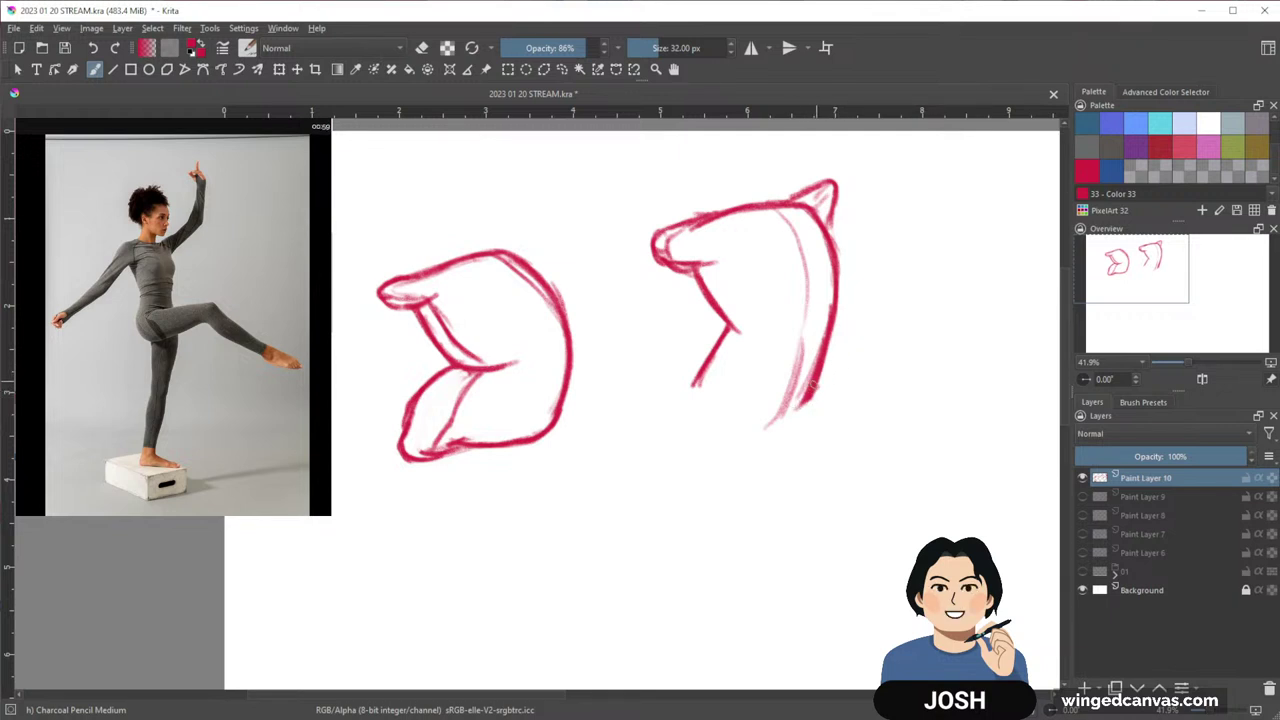
drag(815, 383, 790, 423)
drag(812, 388, 796, 422)
mouse_move(812, 389)
mouse_down()
mouse_move(797, 423)
mouse_move(826, 399)
mouse_move(825, 415)
mouse_move(756, 424)
mouse_up()
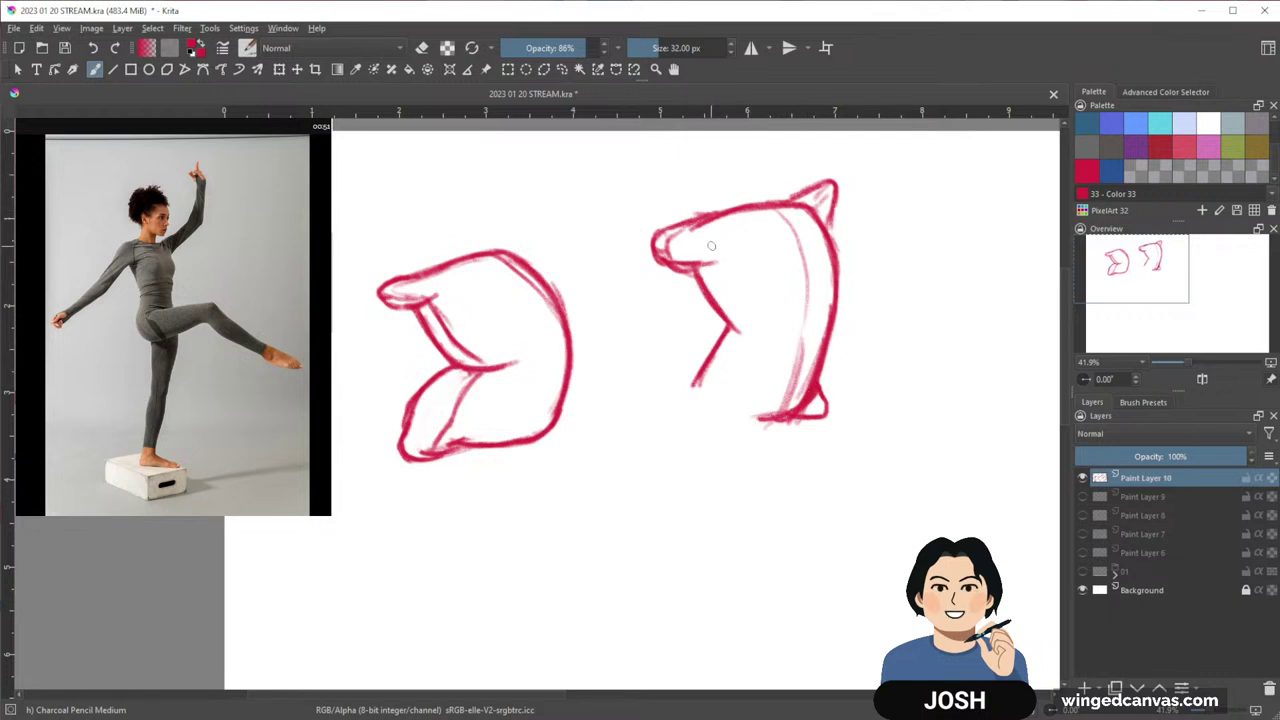
Erase the balancing torso's lowered-arm stub with the Eraser Soft brush and redraw it rounder with Charcoal Pencil Medium
click(1150, 408)
click(1138, 460)
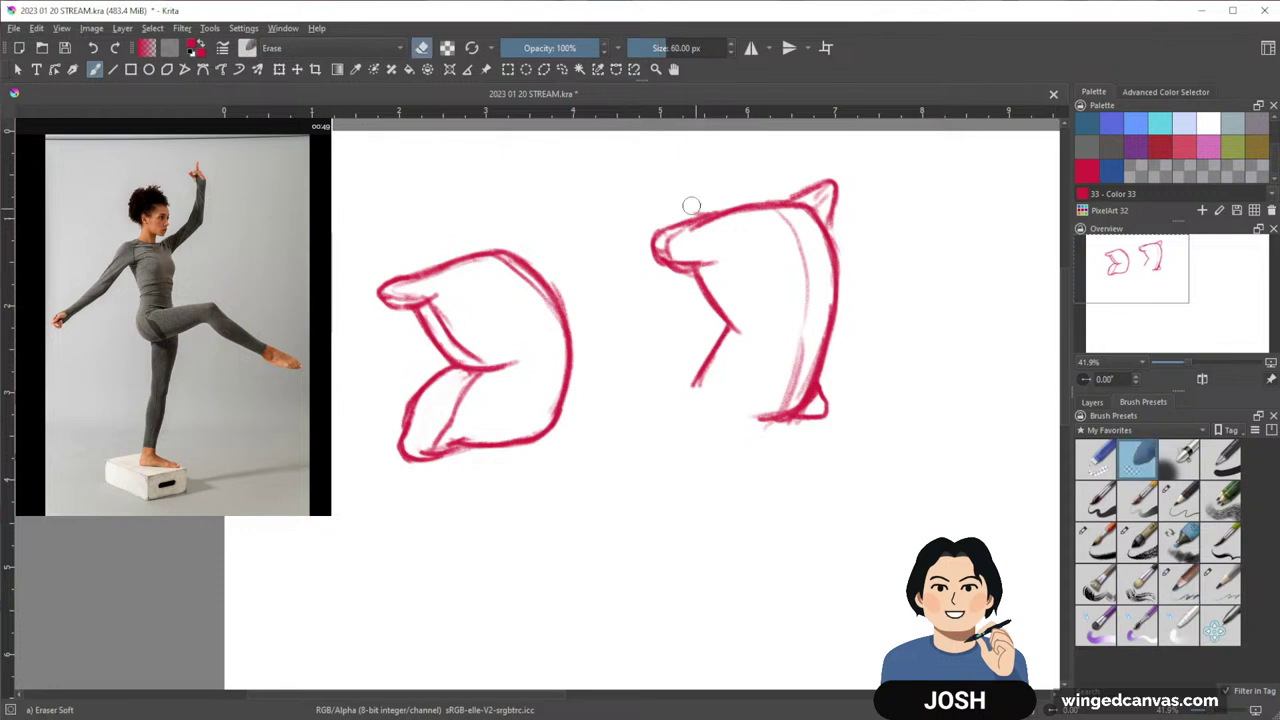
mouse_move(686, 206)
mouse_down()
mouse_move(664, 282)
mouse_move(709, 250)
mouse_move(678, 274)
mouse_up()
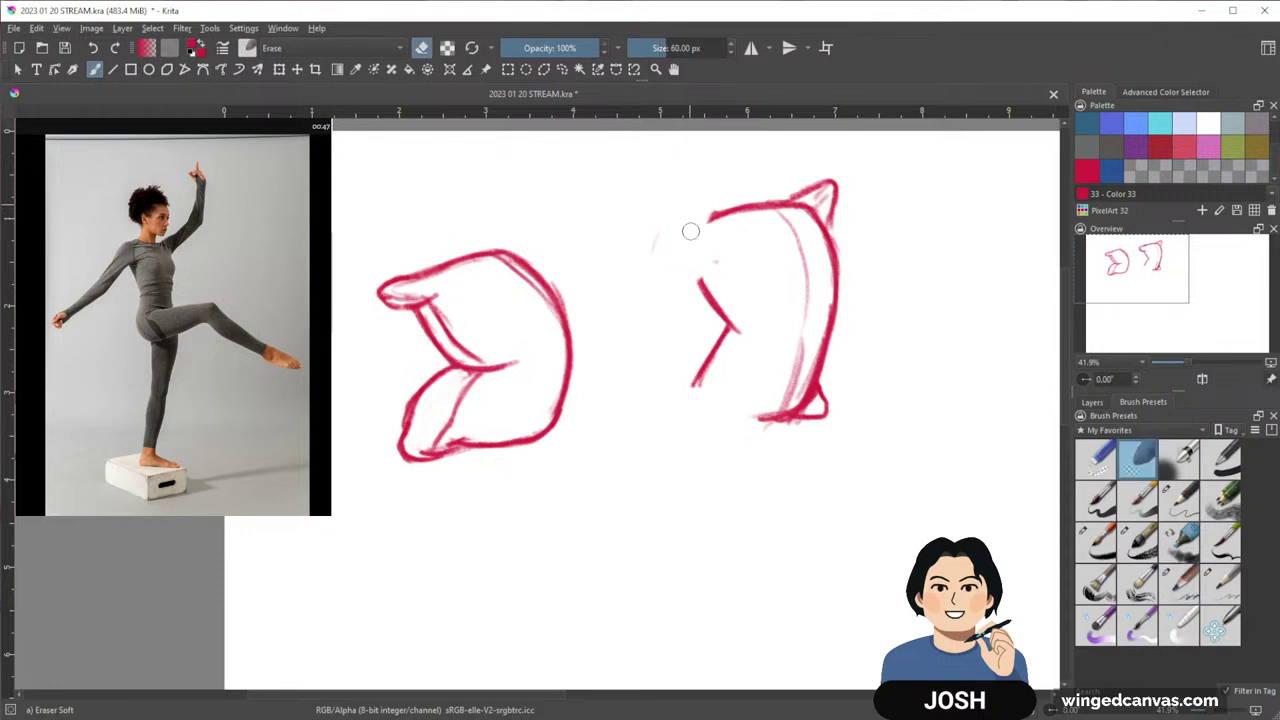
click(1179, 585)
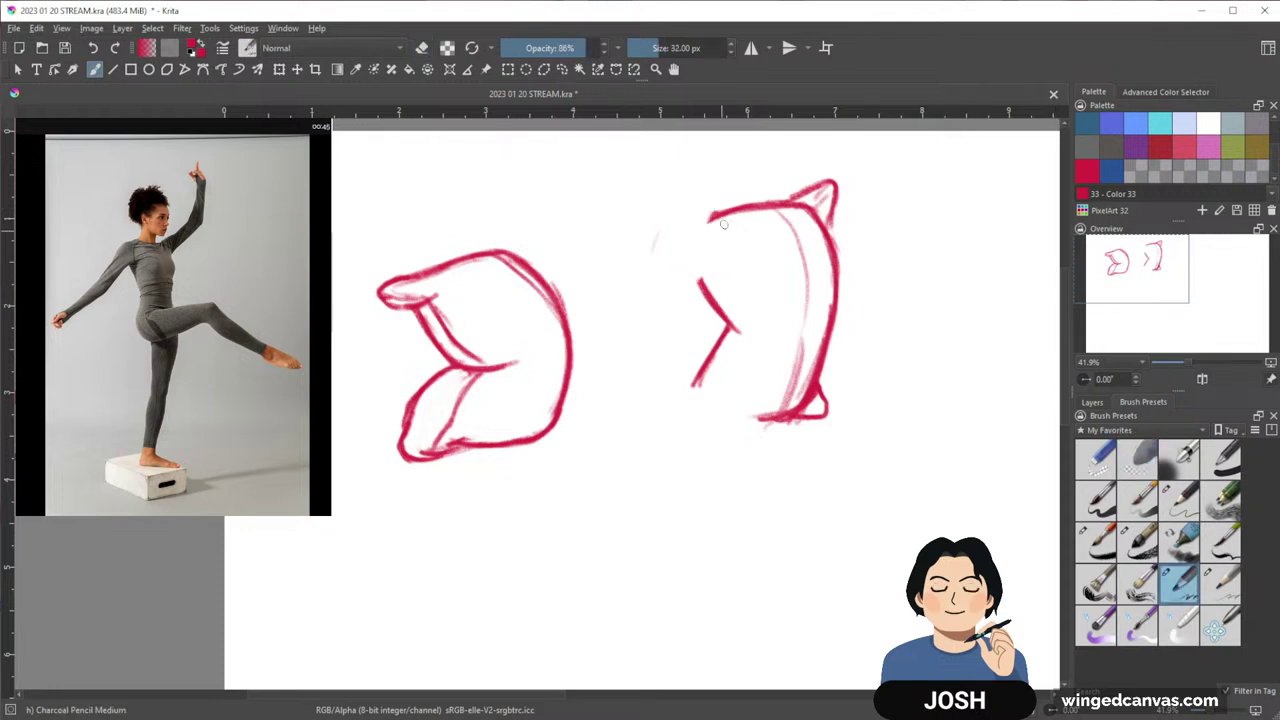
mouse_move(720, 210)
mouse_down()
mouse_move(690, 228)
mouse_move(661, 276)
mouse_up()
mouse_move(690, 230)
mouse_down()
mouse_move(664, 275)
mouse_move(685, 288)
mouse_move(721, 256)
mouse_move(698, 279)
mouse_move(690, 247)
mouse_move(682, 280)
mouse_up()
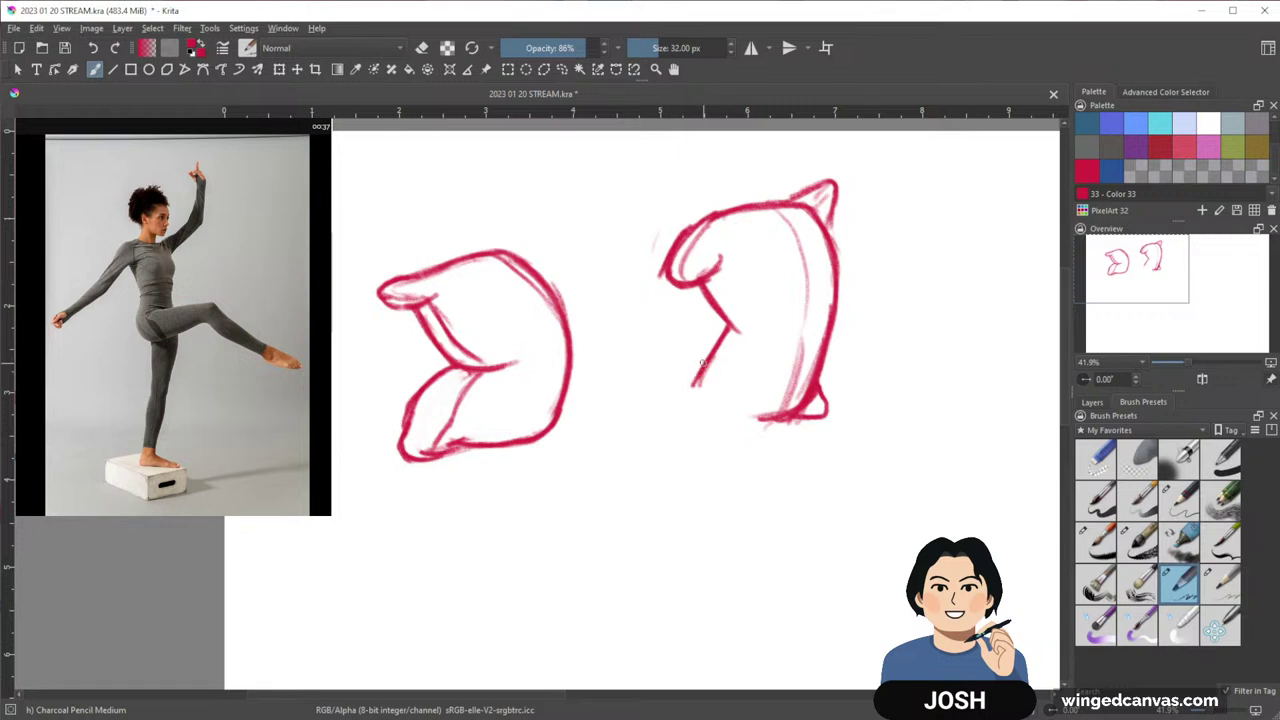
Draw the balancing torso's pointed lower lobe, close the bottom edge, and reinforce the outer side and waist crease
mouse_move(708, 361)
mouse_down()
mouse_move(667, 386)
mouse_move(697, 409)
mouse_move(688, 371)
mouse_move(660, 392)
mouse_up()
mouse_move(655, 388)
mouse_down()
mouse_move(674, 403)
mouse_move(788, 414)
mouse_move(772, 415)
mouse_up()
drag(835, 252, 836, 340)
drag(838, 296, 808, 384)
mouse_move(728, 329)
mouse_down()
mouse_move(697, 382)
mouse_move(712, 373)
mouse_up()
key(e)
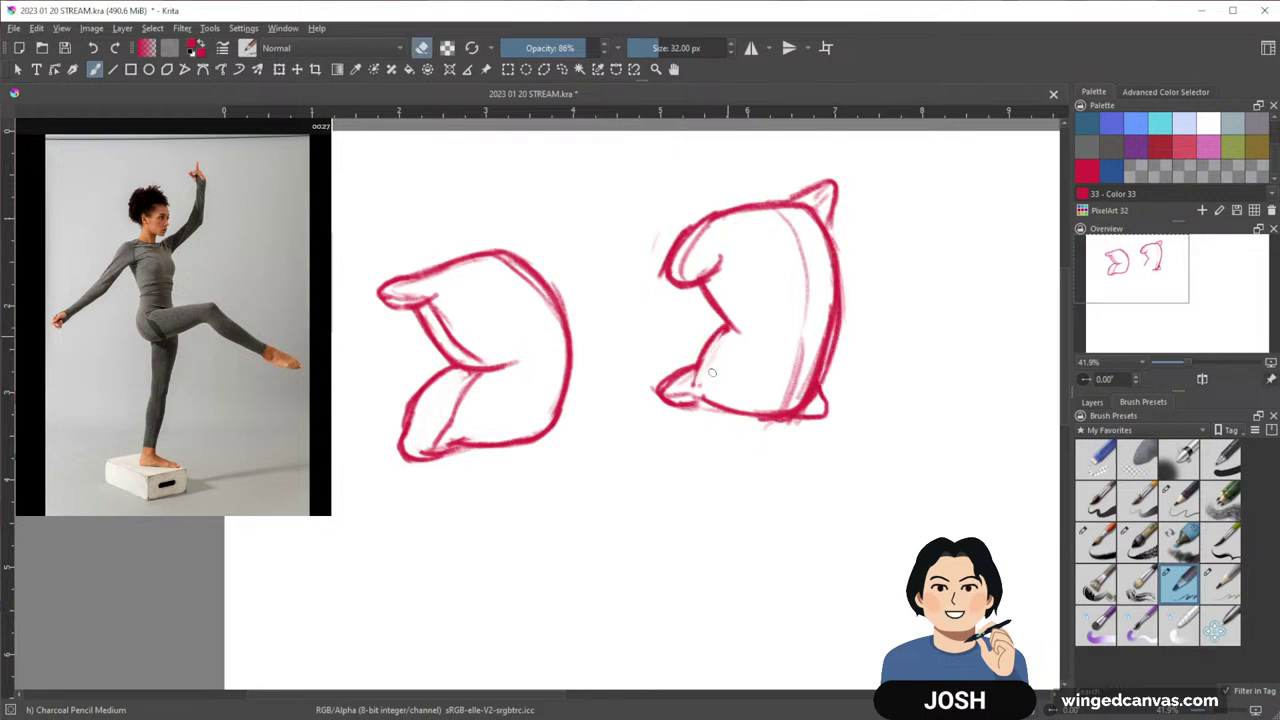
Erase the excess line along the balancing torso's lower outer side, then strengthen the upper part of its inner contour line
drag(833, 296, 792, 408)
mouse_move(821, 360)
mouse_down()
mouse_move(809, 409)
mouse_move(820, 380)
mouse_move(811, 401)
mouse_move(810, 388)
mouse_move(780, 412)
mouse_move(833, 361)
mouse_move(812, 396)
mouse_up()
key(e)
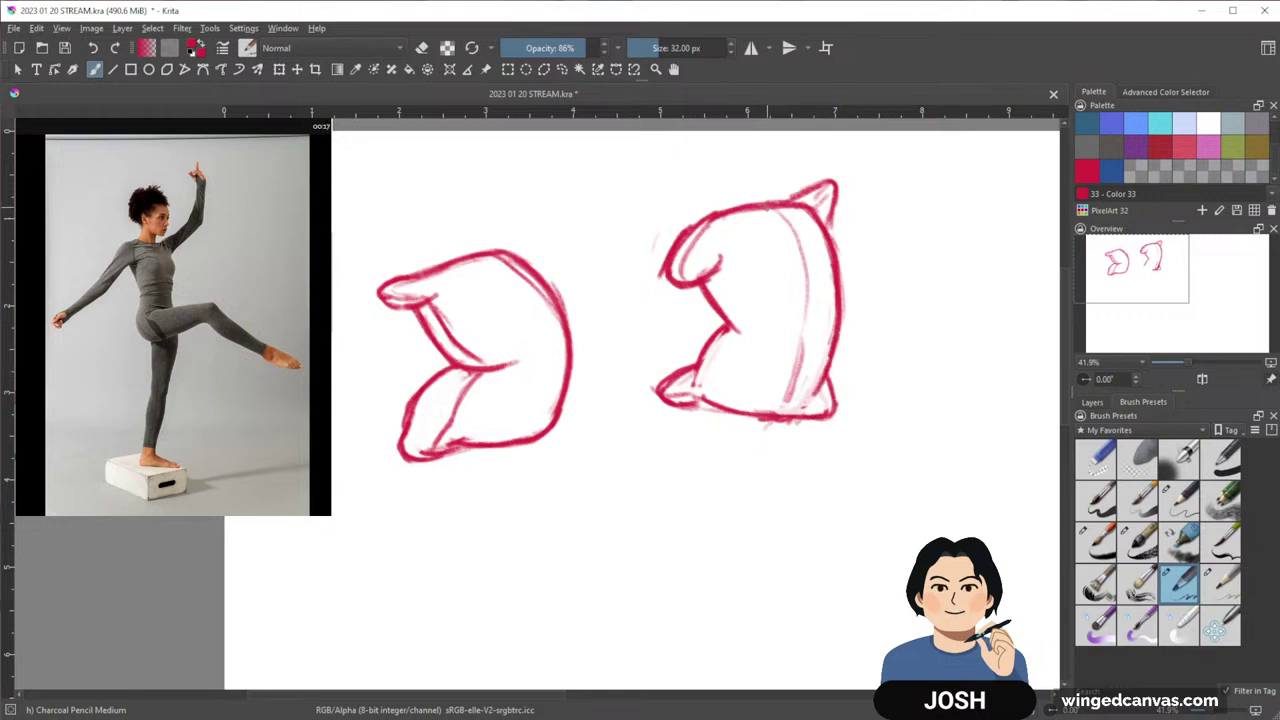
drag(776, 212, 806, 284)
drag(790, 206, 809, 332)
Redraw the balancing torso's lower outer corner as a rounded lobe flowing into the bottom edge
drag(856, 496, 829, 502)
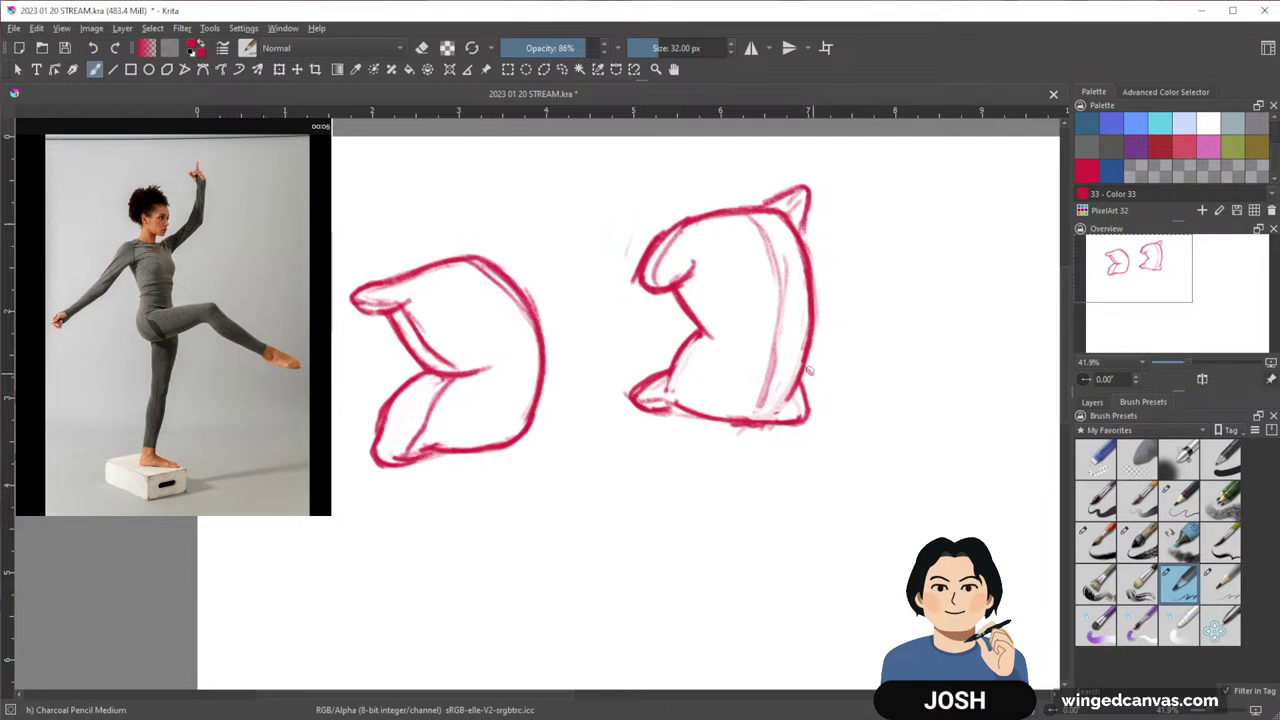
mouse_move(804, 370)
mouse_down()
mouse_move(814, 398)
mouse_move(770, 420)
mouse_move(818, 402)
mouse_move(761, 413)
mouse_move(778, 430)
mouse_move(718, 430)
mouse_up()
key(e)
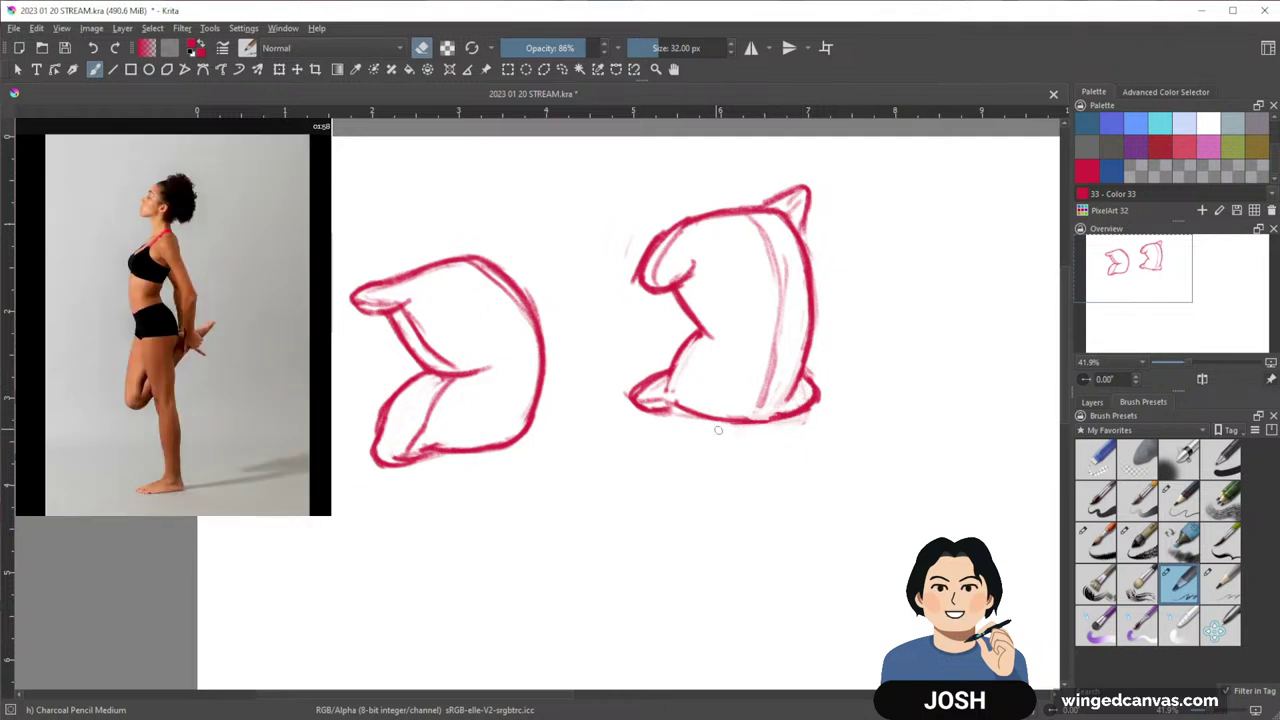
Start the standing side-view torso beside it with a light guide arc, a long back curve and a bottom edge
mouse_move(826, 406)
mouse_down()
mouse_move(626, 486)
mouse_move(714, 500)
mouse_up()
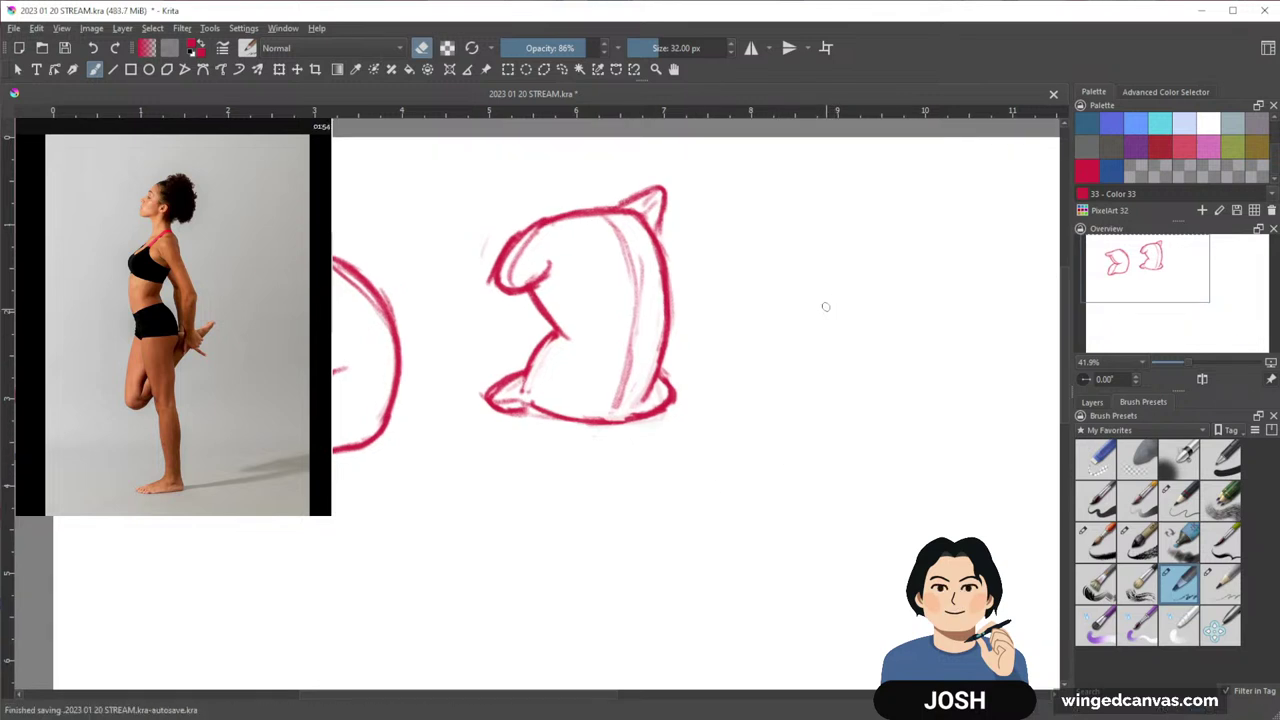
key(e)
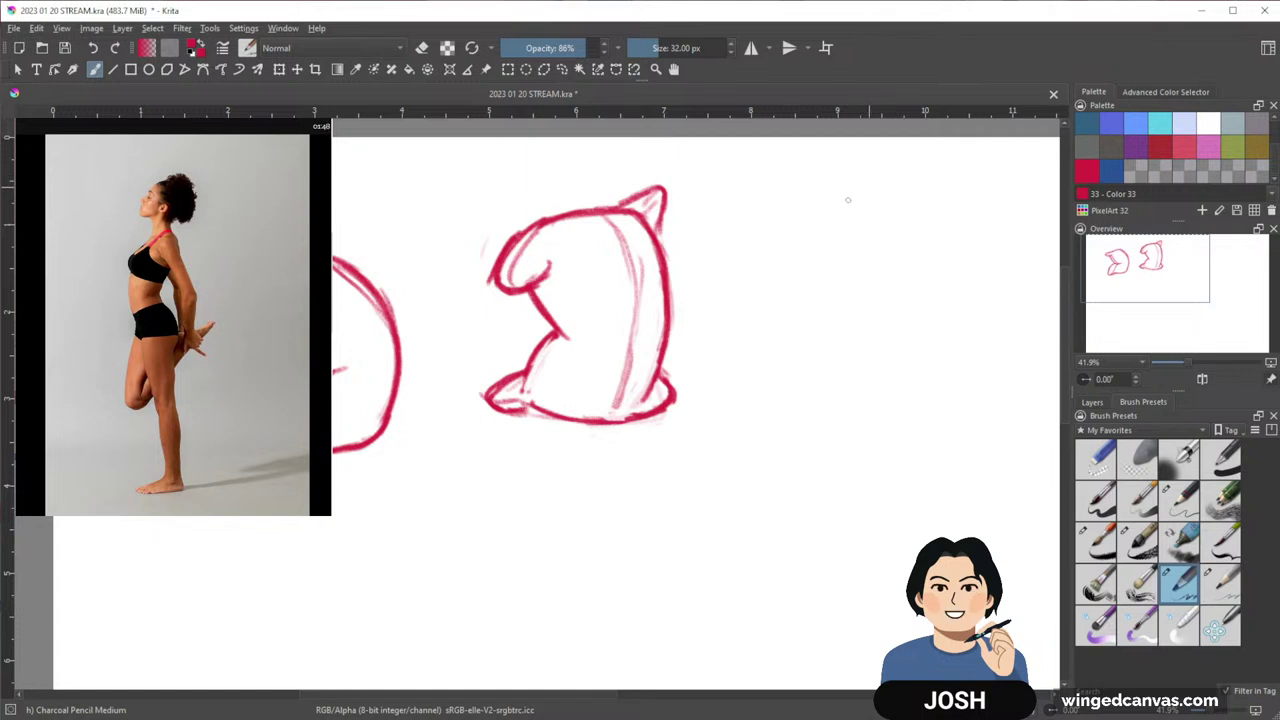
drag(877, 187, 840, 462)
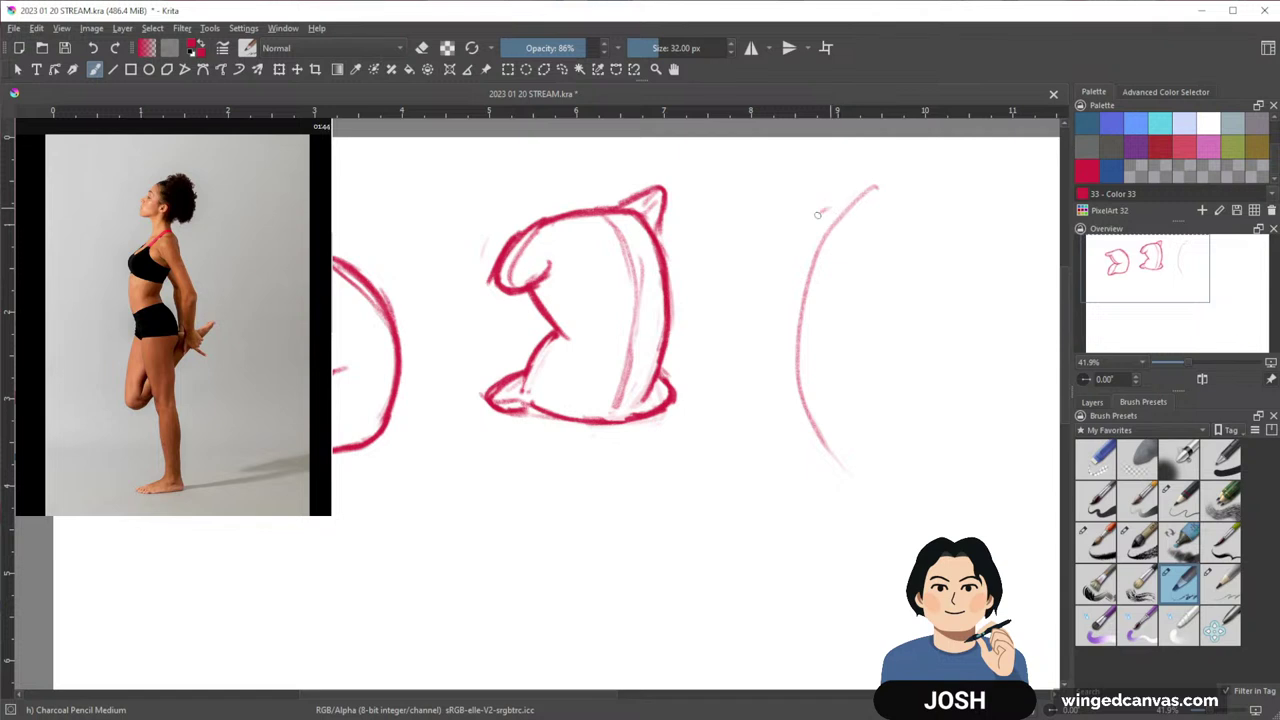
mouse_move(823, 212)
mouse_down()
mouse_move(775, 308)
mouse_move(773, 350)
mouse_up()
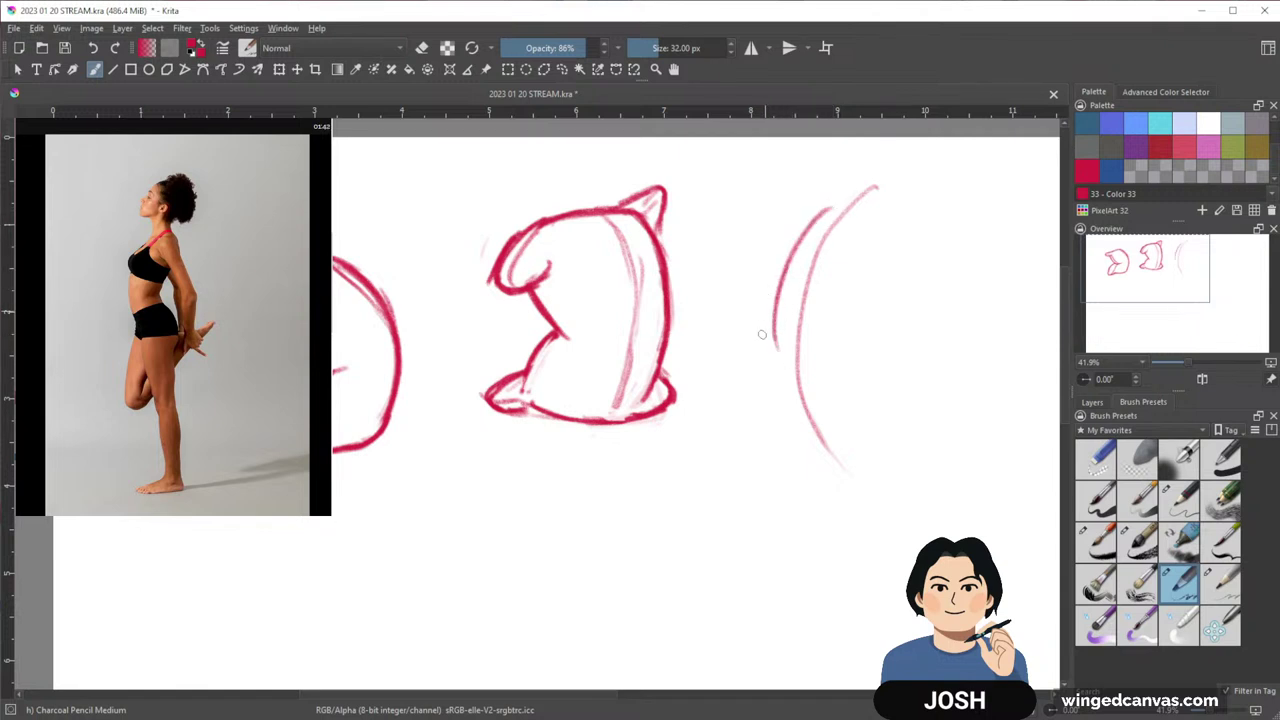
drag(775, 300, 776, 422)
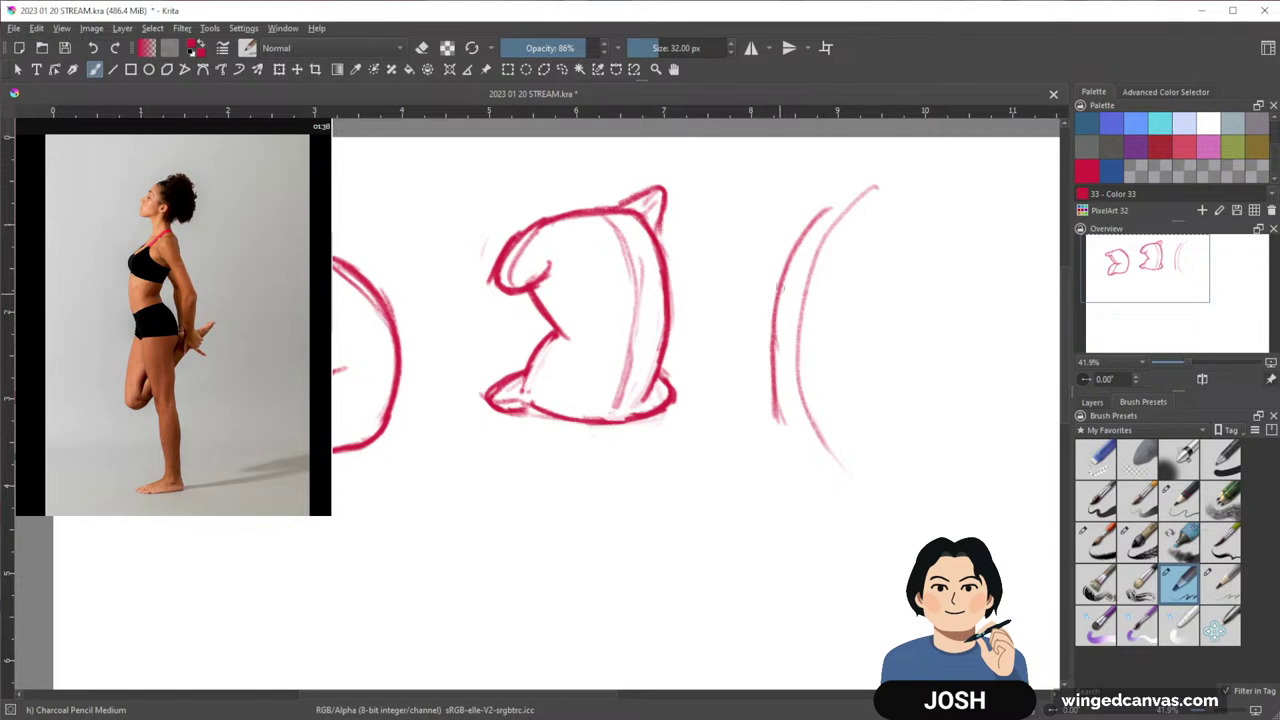
drag(780, 288, 784, 421)
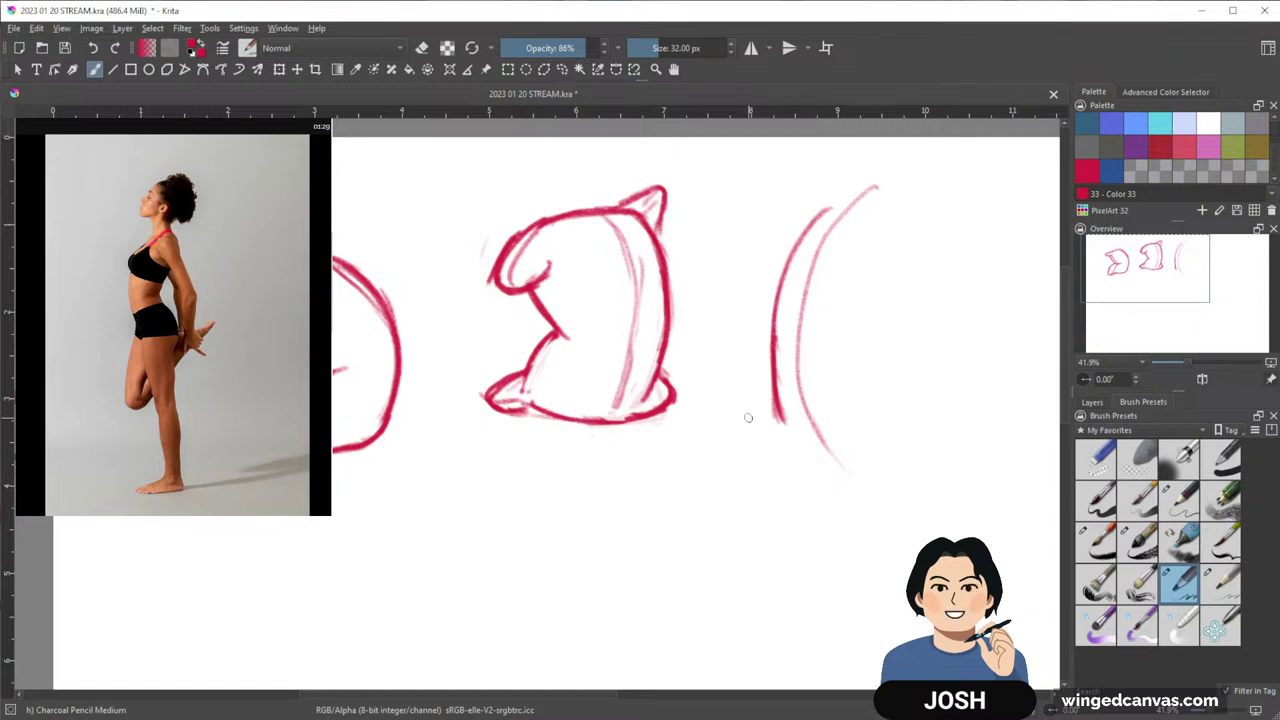
mouse_move(776, 402)
mouse_down()
mouse_move(812, 434)
mouse_move(784, 416)
mouse_move(864, 432)
mouse_up()
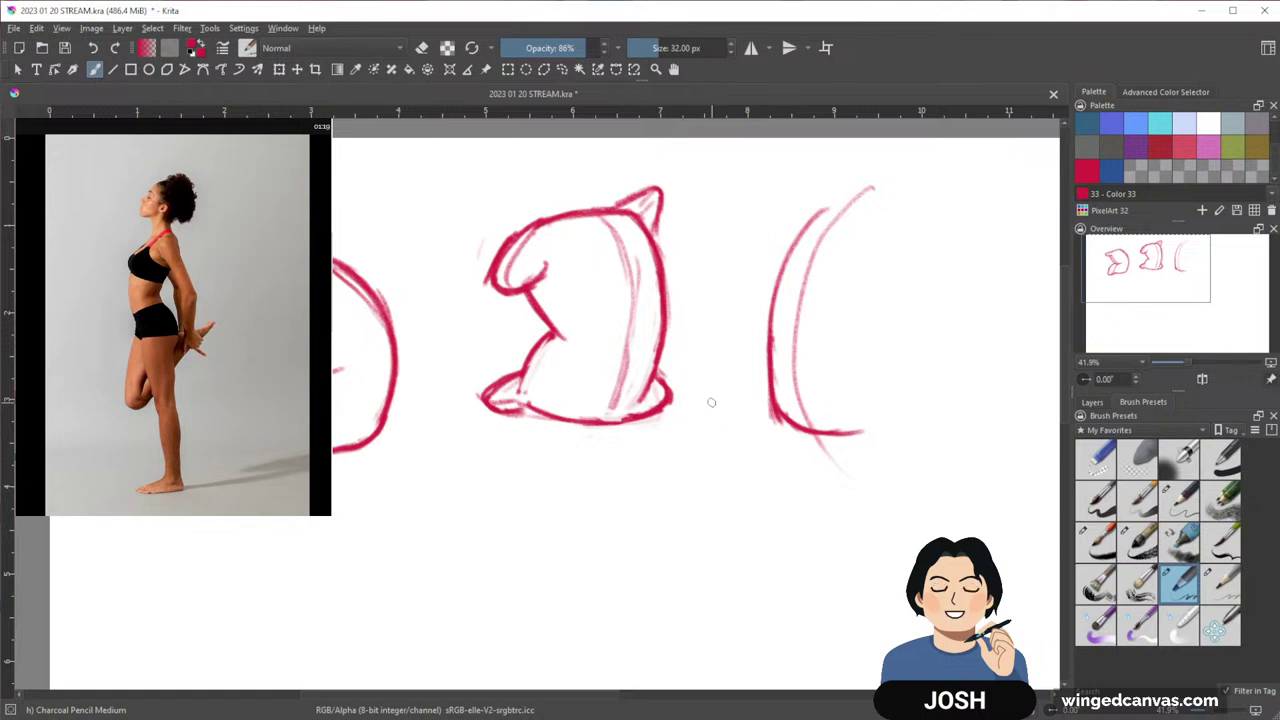
Mark the balancing torso's raised-arm stub with a small arrow, and darken the standing torso's upper back curve
mouse_move(700, 152)
mouse_down()
mouse_move(670, 182)
mouse_move(686, 177)
mouse_up()
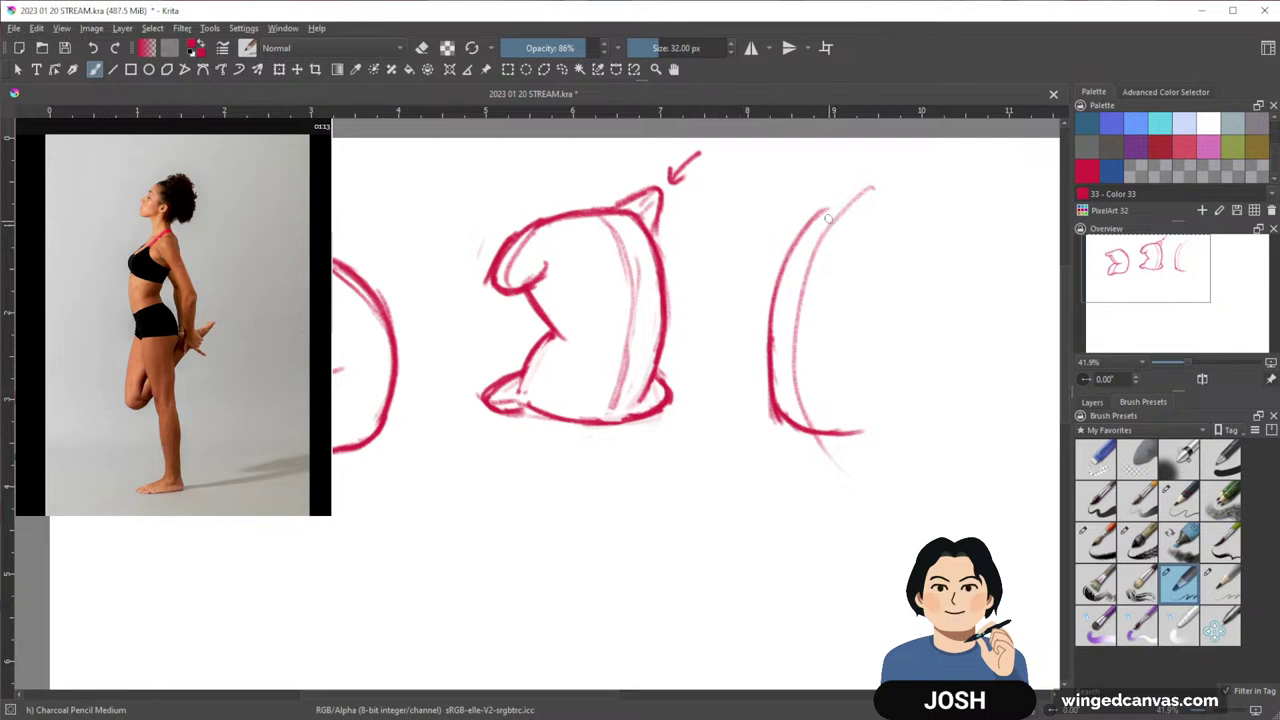
mouse_move(780, 264)
mouse_down()
mouse_move(828, 208)
mouse_move(776, 283)
mouse_up()
drag(818, 216, 775, 322)
drag(796, 250, 773, 356)
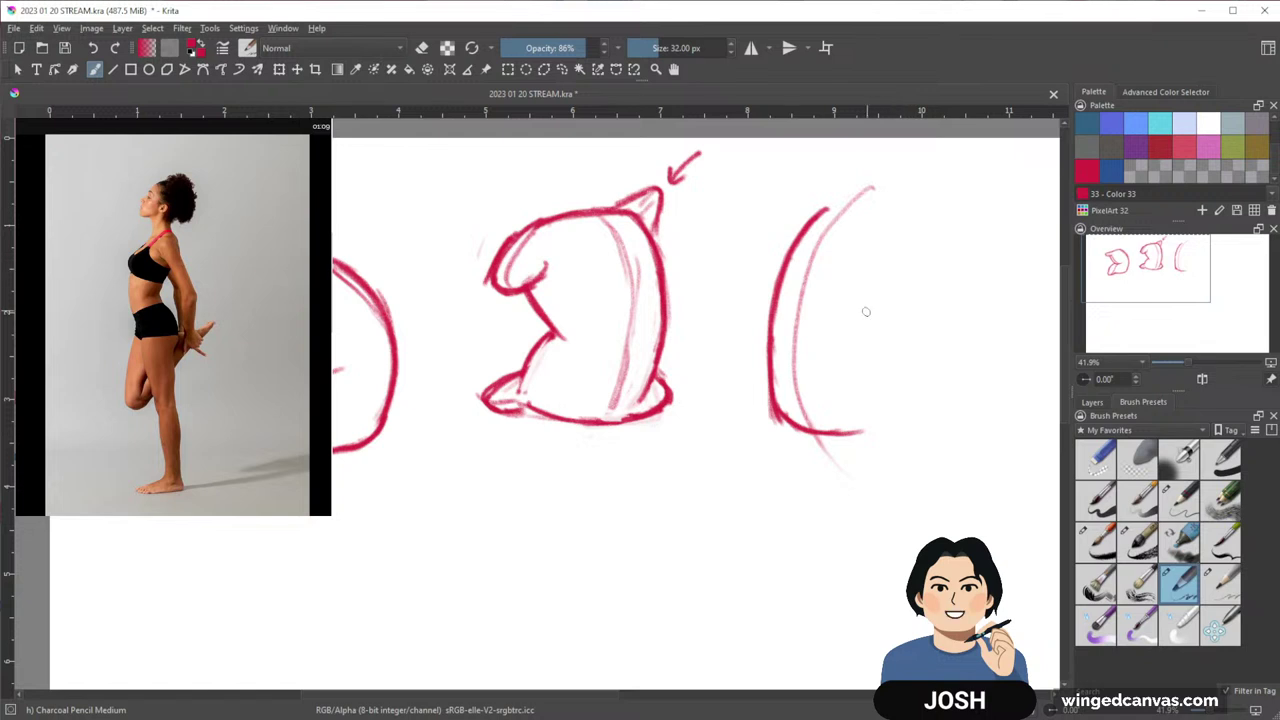
Draw the standing torso's rounded top with a drooping front lobe, then thicken the back curve and trim it with the eraser
mouse_move(822, 220)
mouse_down()
mouse_move(890, 208)
mouse_move(916, 271)
mouse_move(892, 290)
mouse_move(914, 264)
mouse_move(906, 222)
mouse_move(905, 288)
mouse_up()
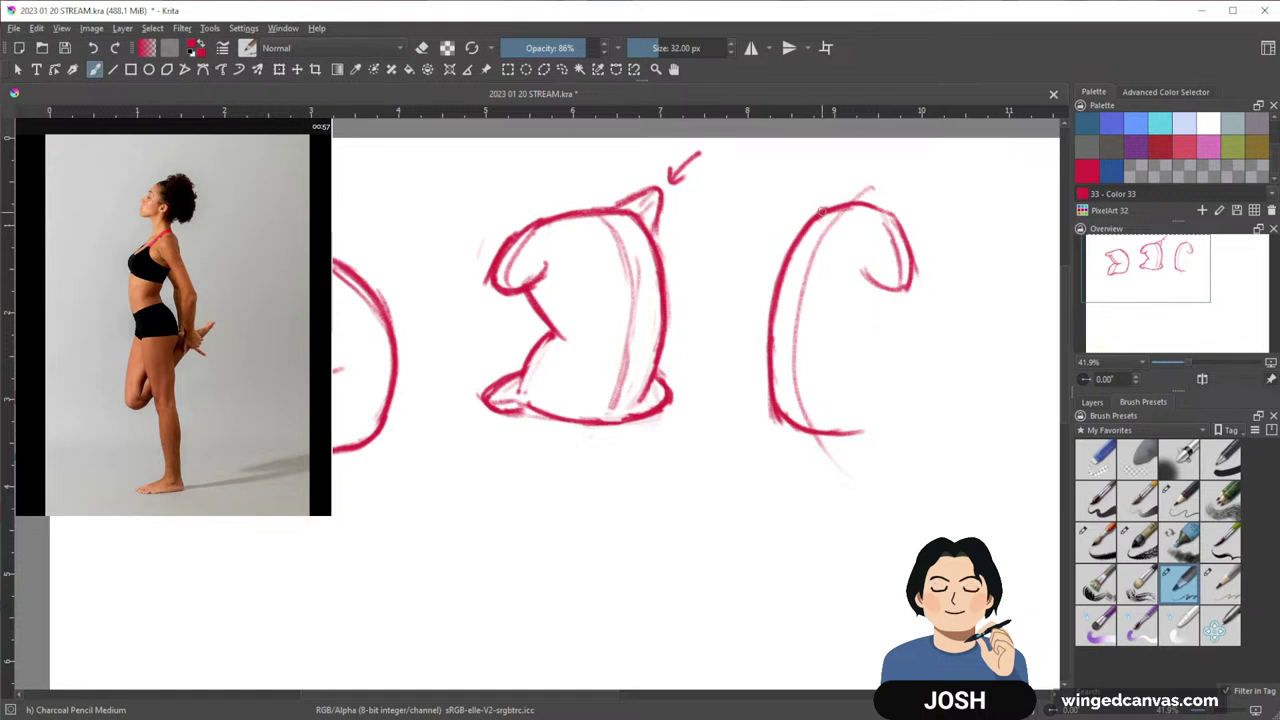
mouse_move(766, 316)
mouse_down()
mouse_move(810, 220)
mouse_move(767, 365)
mouse_up()
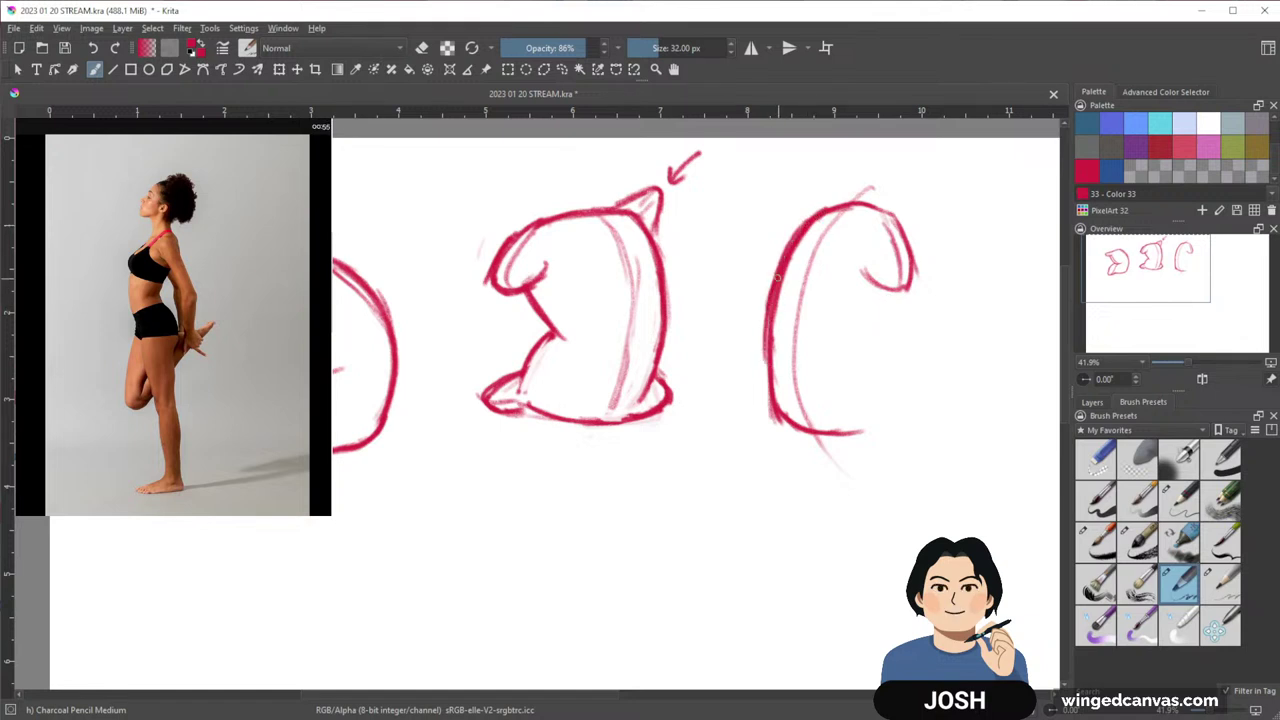
drag(779, 277, 785, 400)
mouse_move(766, 344)
mouse_down()
mouse_move(848, 203)
mouse_move(779, 300)
mouse_move(779, 374)
mouse_up()
key(e)
mouse_move(814, 223)
mouse_down()
mouse_move(786, 389)
mouse_move(774, 312)
mouse_move(771, 339)
mouse_up()
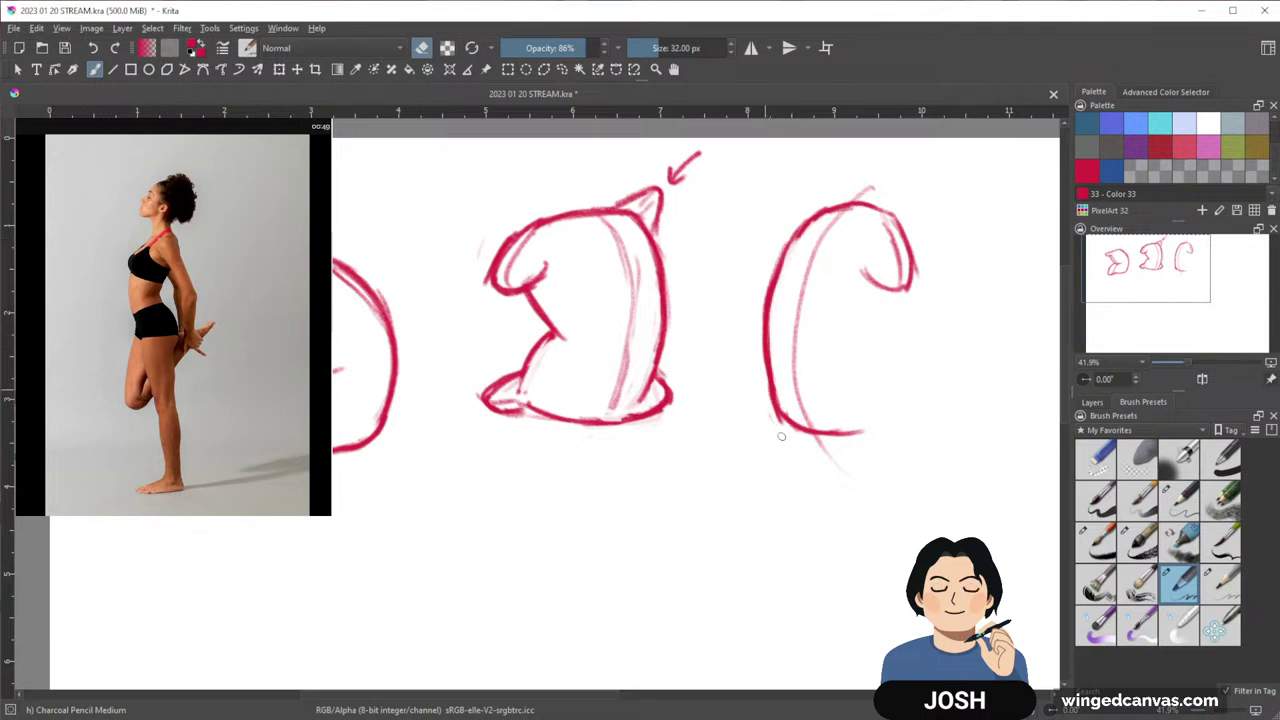
Draw the standing torso's pinched waist crease and lower front curve, closing it with a small pointed corner at the bottom
key(e)
mouse_move(885, 301)
mouse_down()
mouse_move(862, 324)
mouse_move(871, 317)
mouse_move(826, 326)
mouse_up()
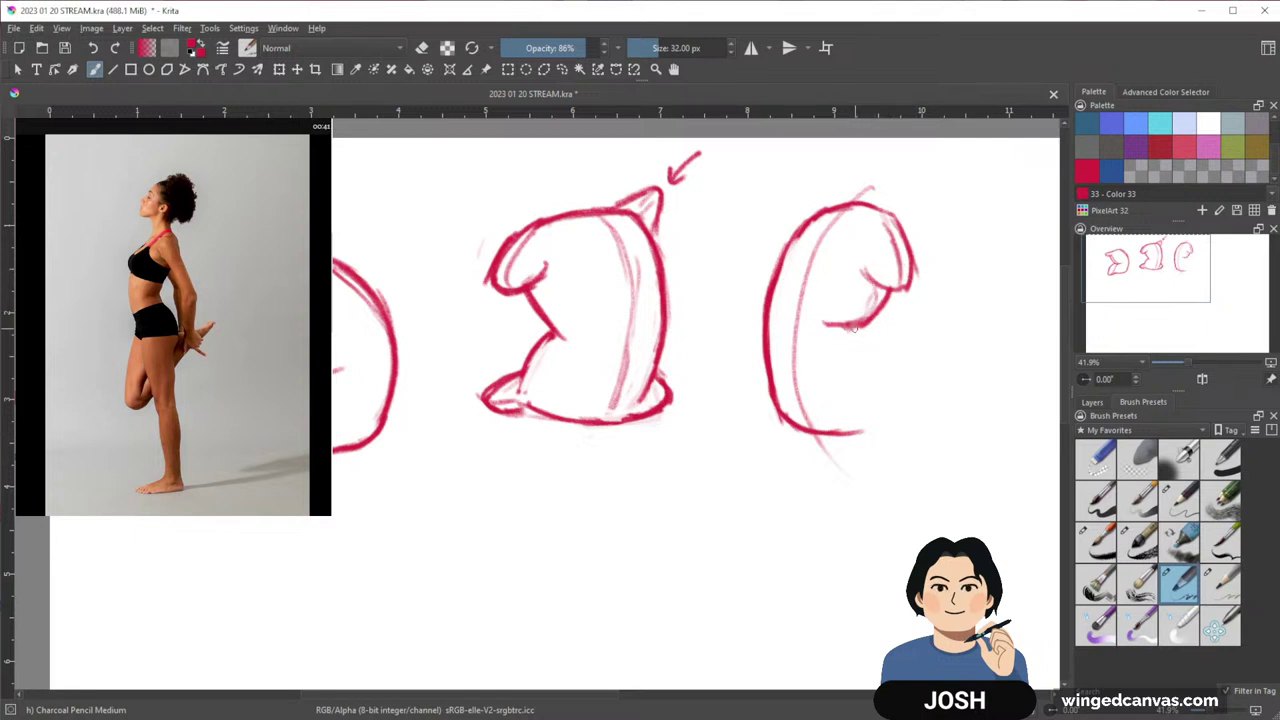
mouse_move(866, 322)
mouse_down()
mouse_move(895, 404)
mouse_move(872, 322)
mouse_move(882, 302)
mouse_up()
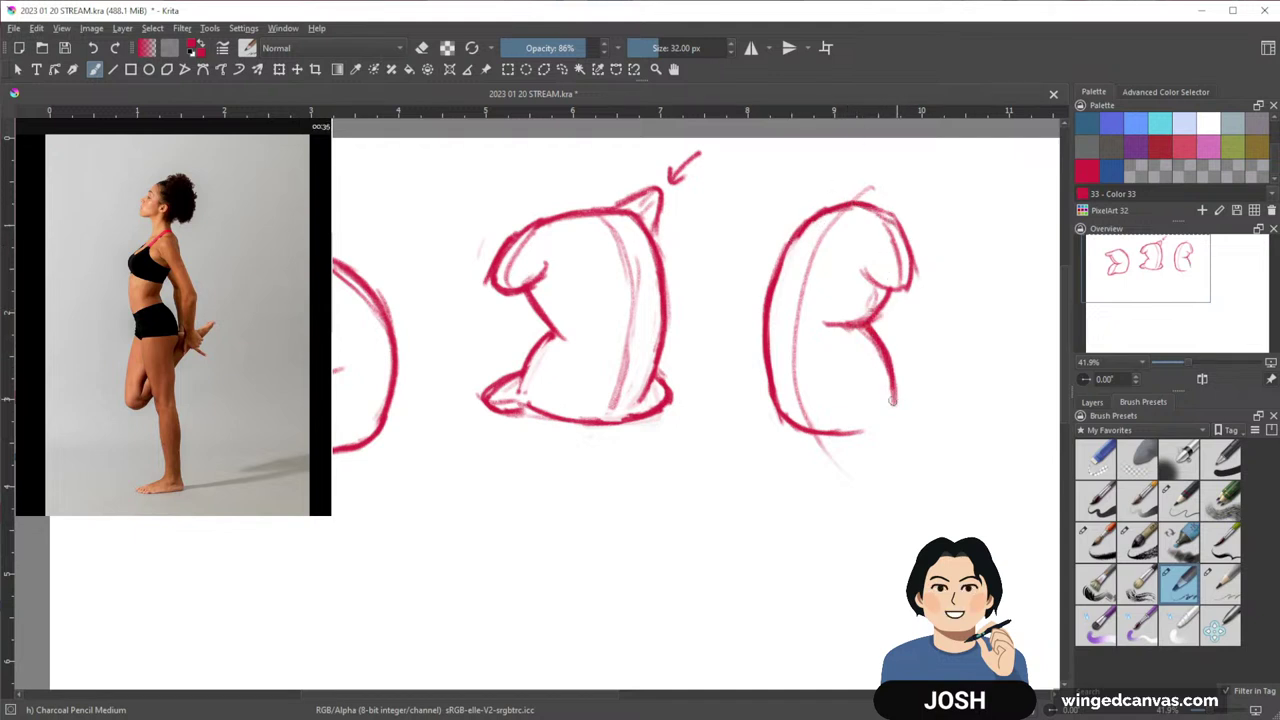
mouse_move(890, 396)
mouse_down()
mouse_move(910, 421)
mouse_move(860, 434)
mouse_move(908, 417)
mouse_move(862, 430)
mouse_up()
mouse_move(870, 326)
mouse_down()
mouse_move(867, 372)
mouse_move(893, 421)
mouse_up()
mouse_move(855, 324)
mouse_down()
mouse_move(875, 292)
mouse_move(859, 324)
mouse_up()
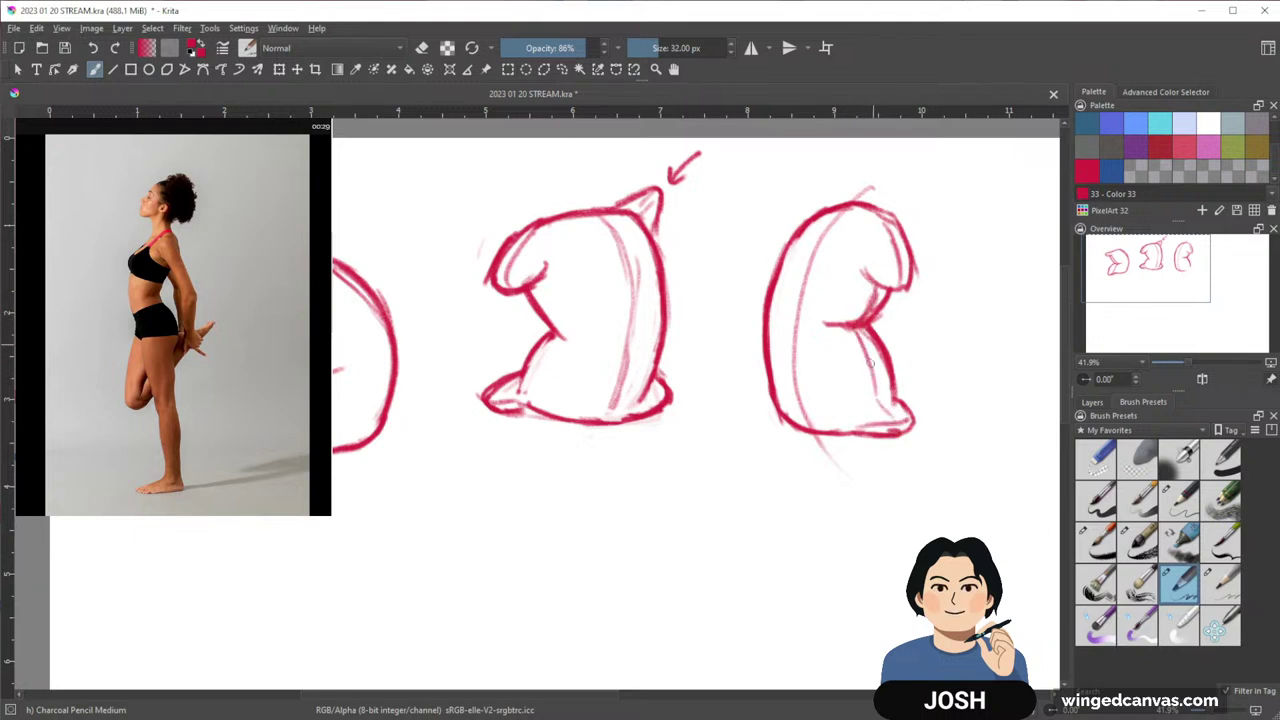
Erase the light guide arc inside the standing torso in eraser mode
key(e)
mouse_move(843, 217)
mouse_down()
mouse_move(790, 353)
mouse_move(804, 420)
mouse_up()
drag(790, 348, 806, 426)
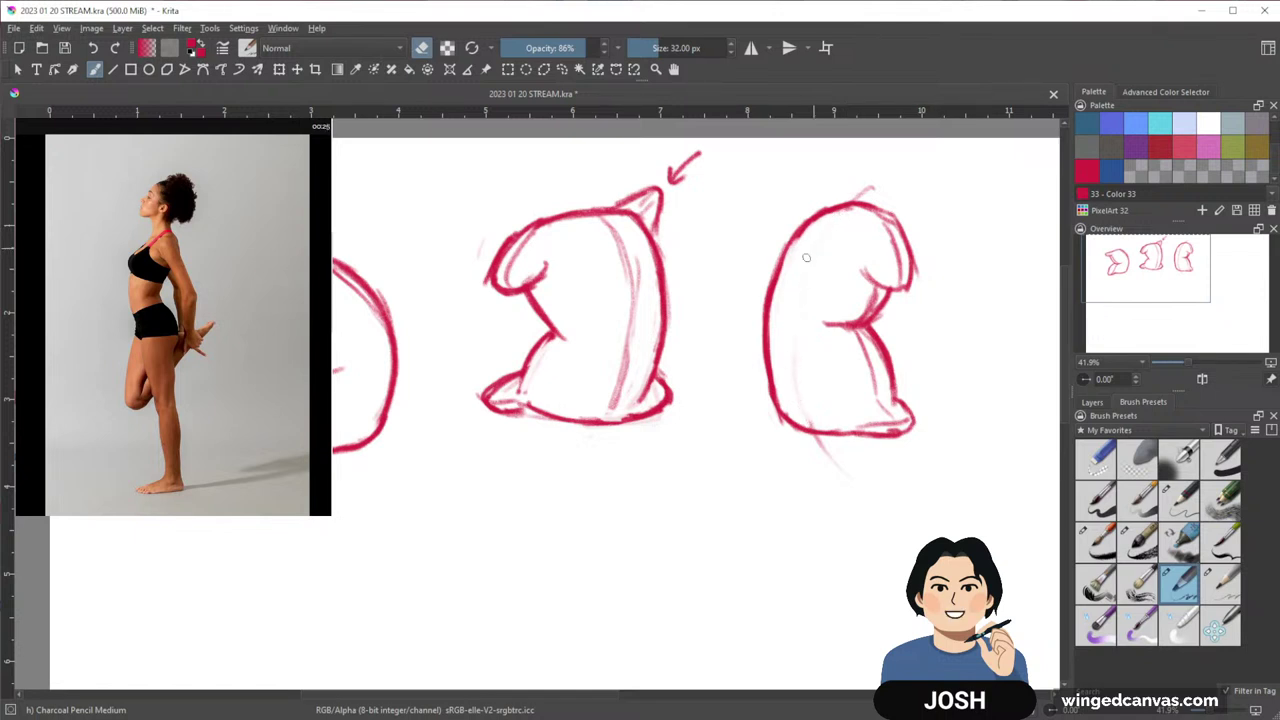
key(e)
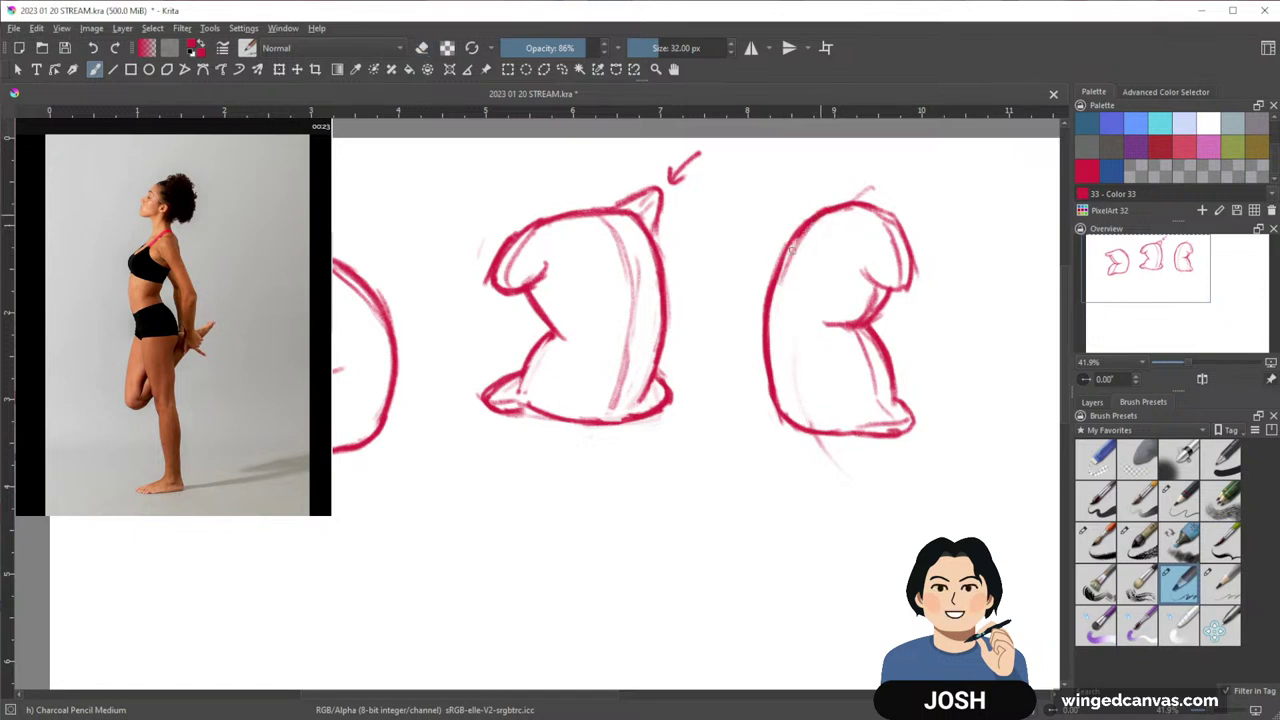
Reinforce the standing torso's back curve and bottom edge
drag(799, 241, 775, 336)
drag(814, 520, 774, 529)
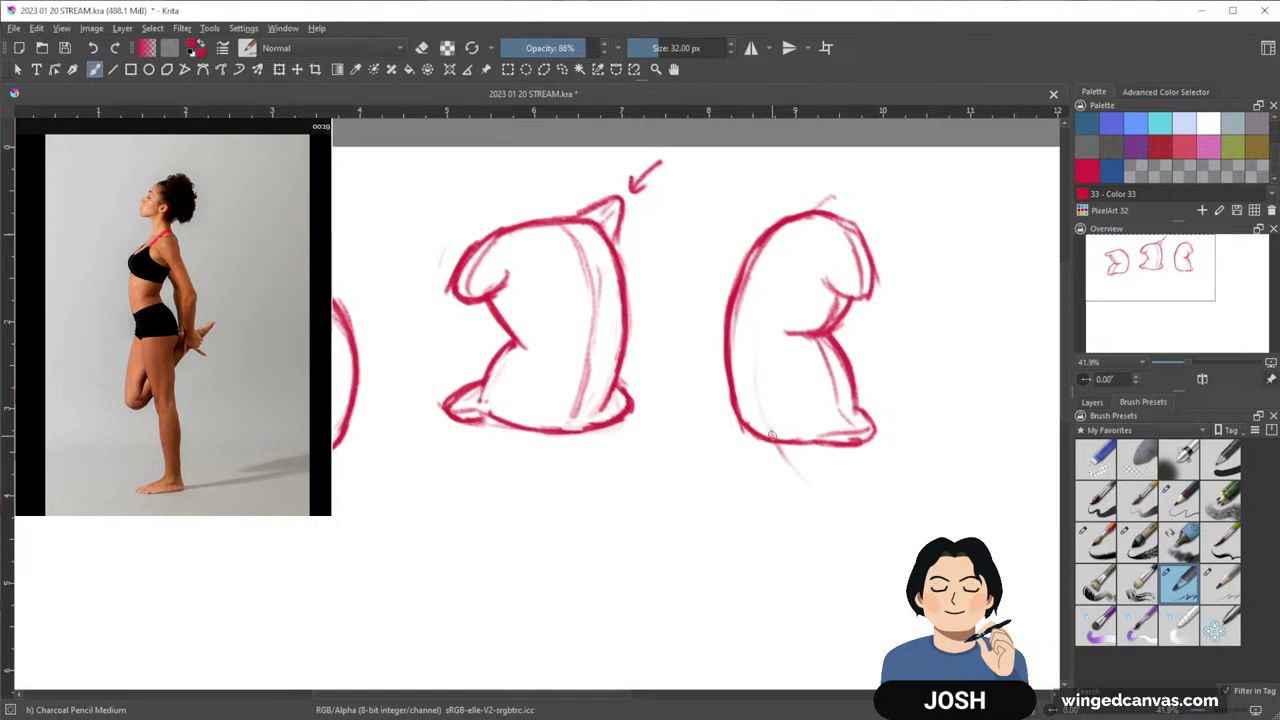
drag(745, 437, 811, 438)
drag(882, 499, 898, 503)
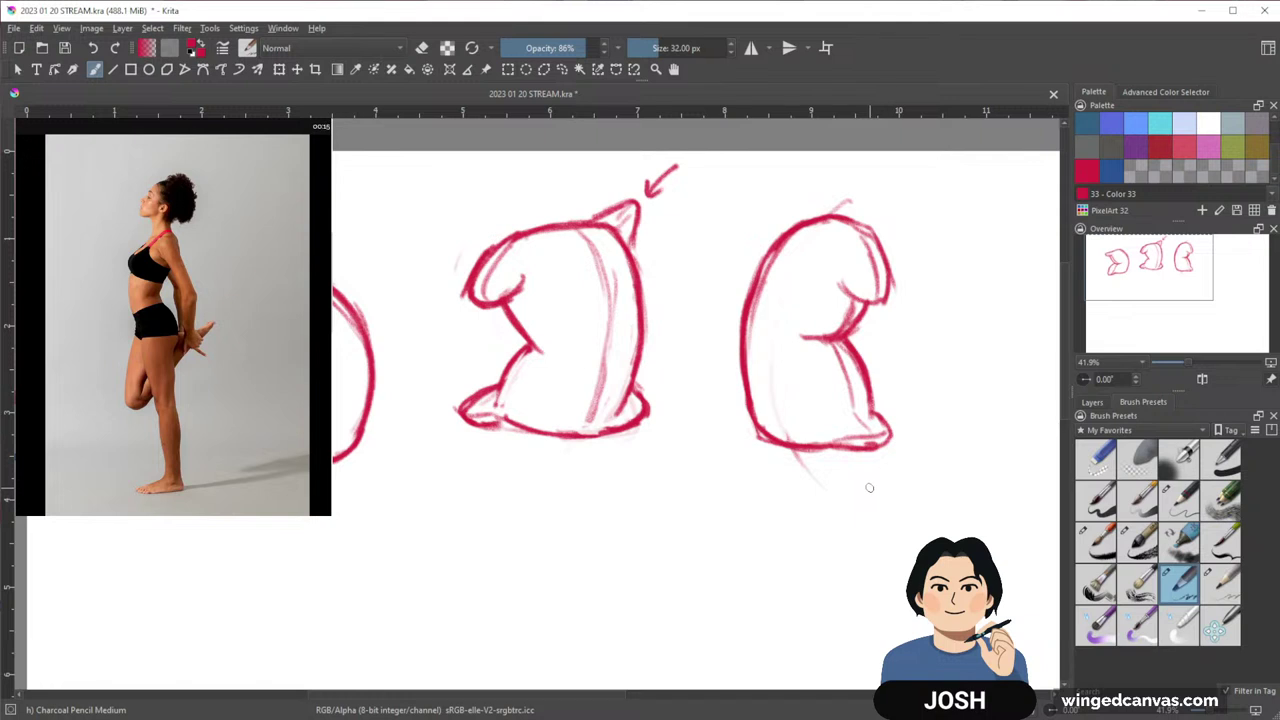
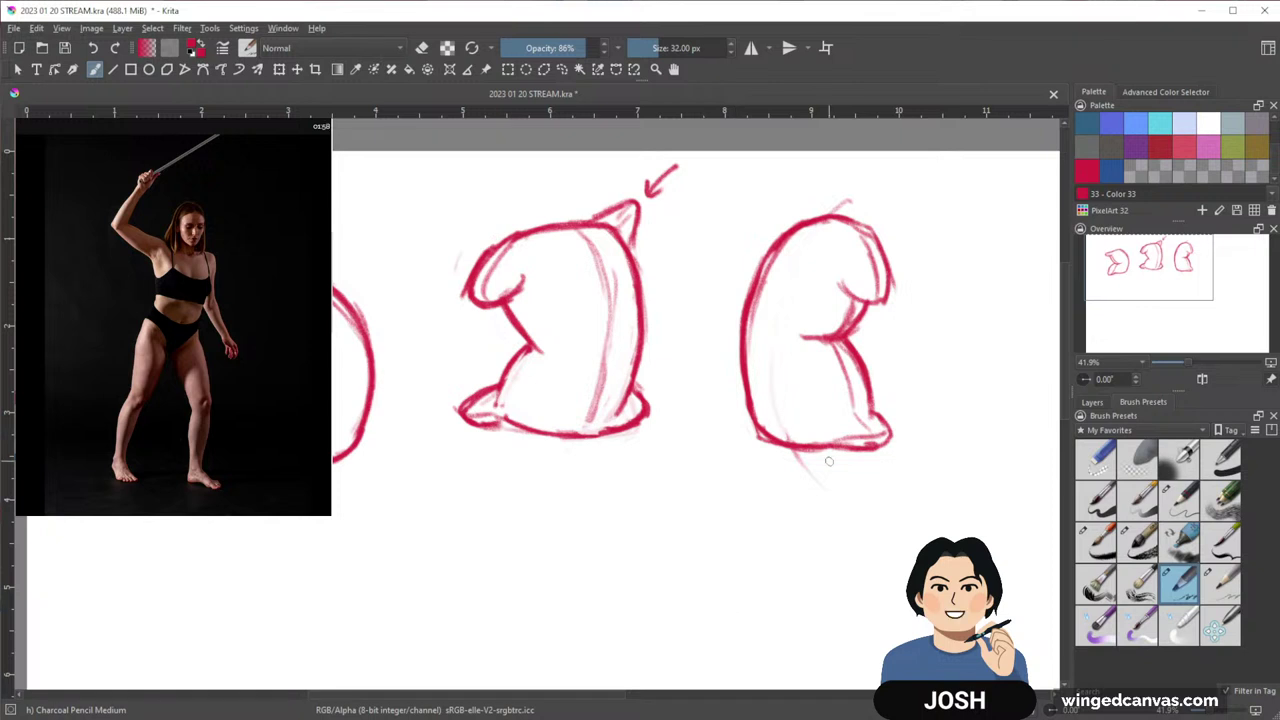
Start the sword pose's torso on blank canvas with a raised-arm stub, a sloping shoulder line and a lowered-arm lobe
drag(876, 496, 560, 545)
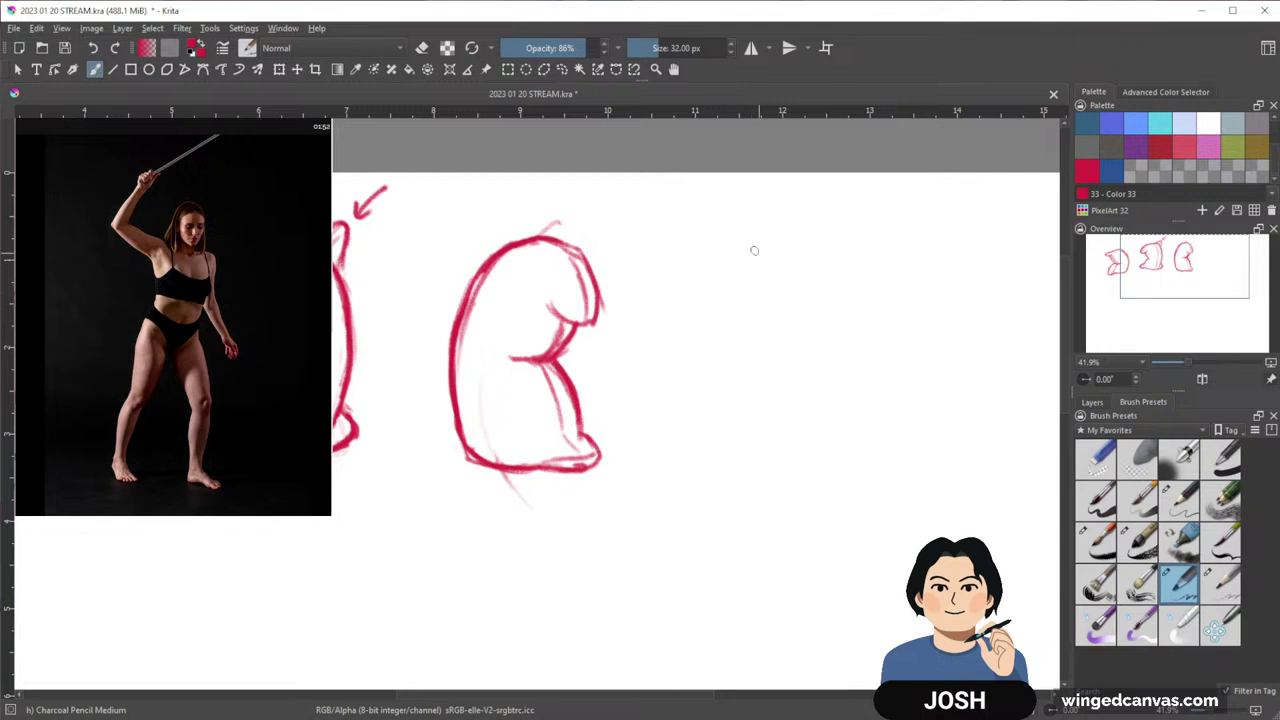
mouse_move(751, 251)
mouse_down()
mouse_move(782, 275)
mouse_move(745, 245)
mouse_move(731, 276)
mouse_up()
mouse_move(808, 274)
mouse_down()
mouse_move(873, 301)
mouse_move(884, 388)
mouse_up()
mouse_move(873, 299)
mouse_down()
mouse_move(890, 309)
mouse_move(870, 393)
mouse_up()
drag(893, 336, 863, 404)
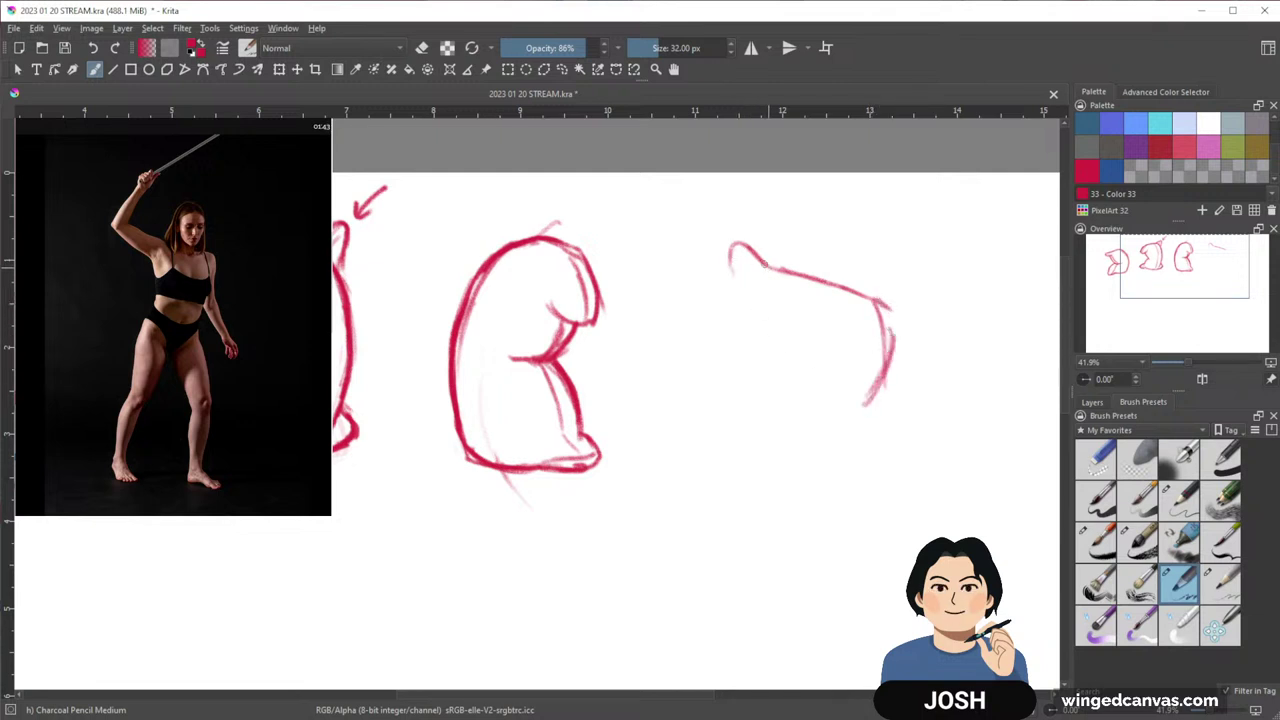
drag(730, 244, 733, 276)
mouse_move(886, 307)
mouse_down()
mouse_move(906, 347)
mouse_move(892, 316)
mouse_move(906, 362)
mouse_move(888, 366)
mouse_move(908, 358)
mouse_up()
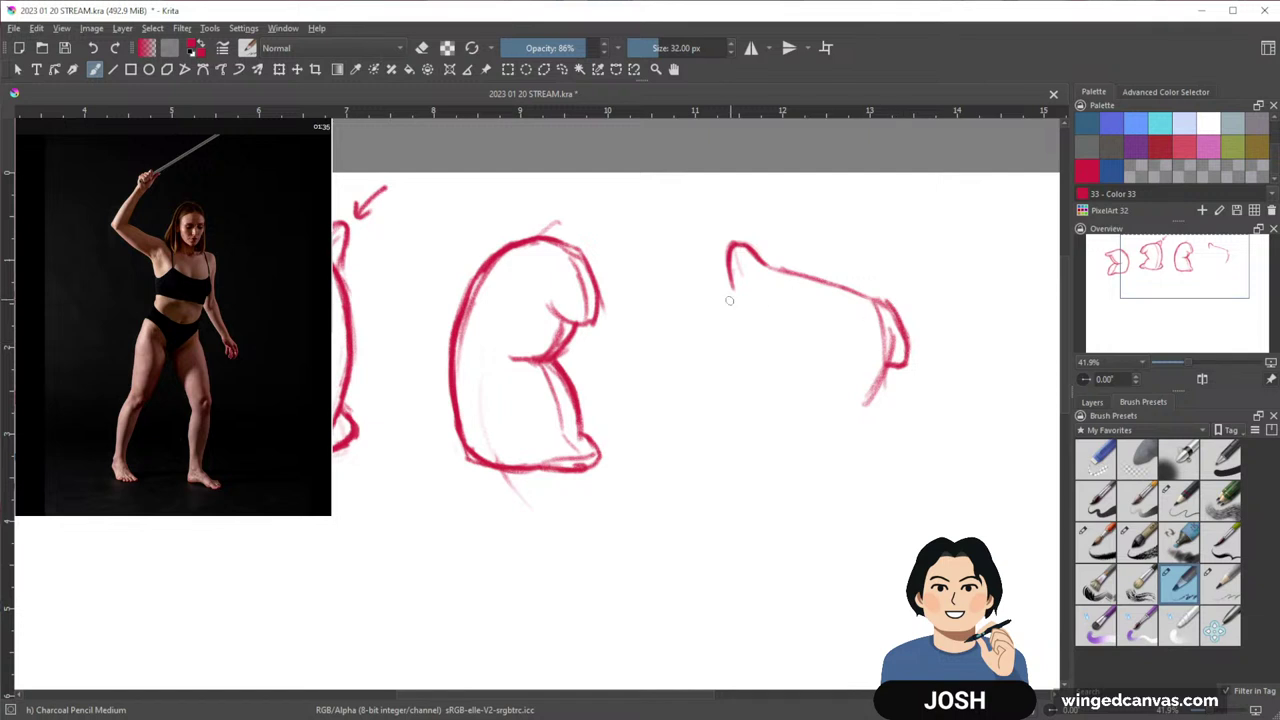
Draw the sword torso's curved side from the raised arm to the waist and the long side below the lowered arm
drag(731, 288, 757, 383)
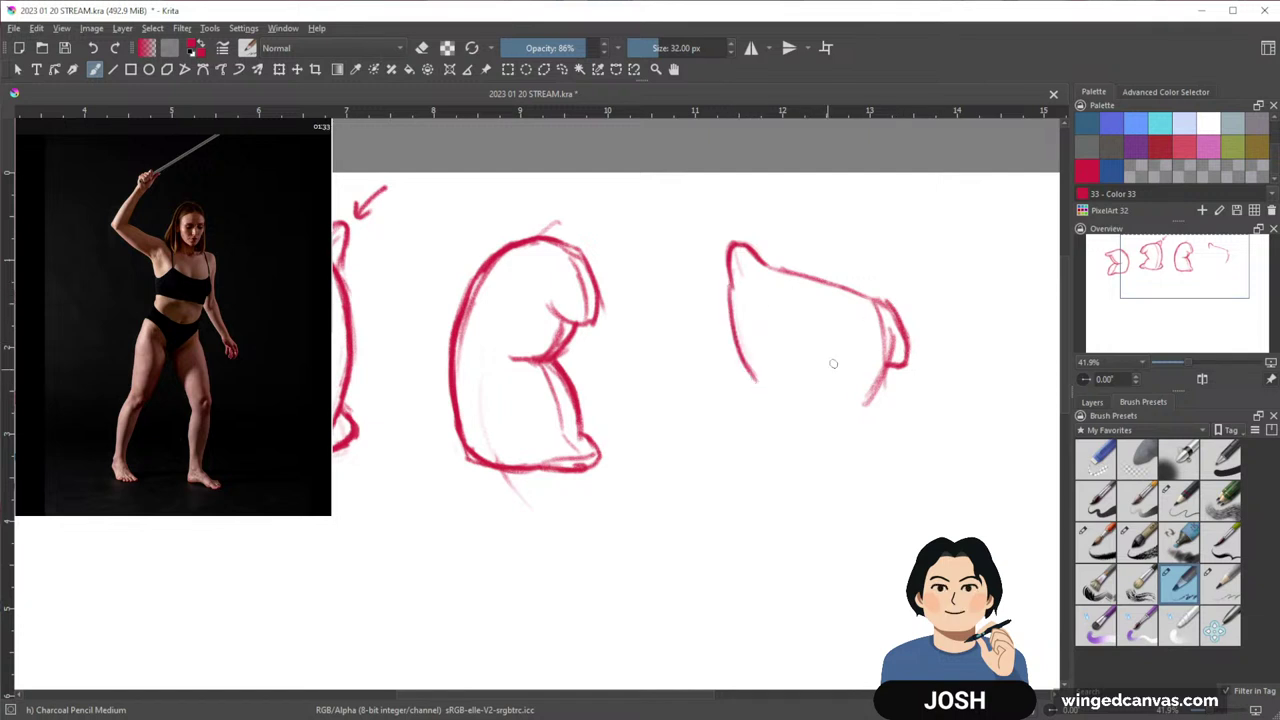
drag(887, 330, 874, 462)
drag(888, 365, 870, 468)
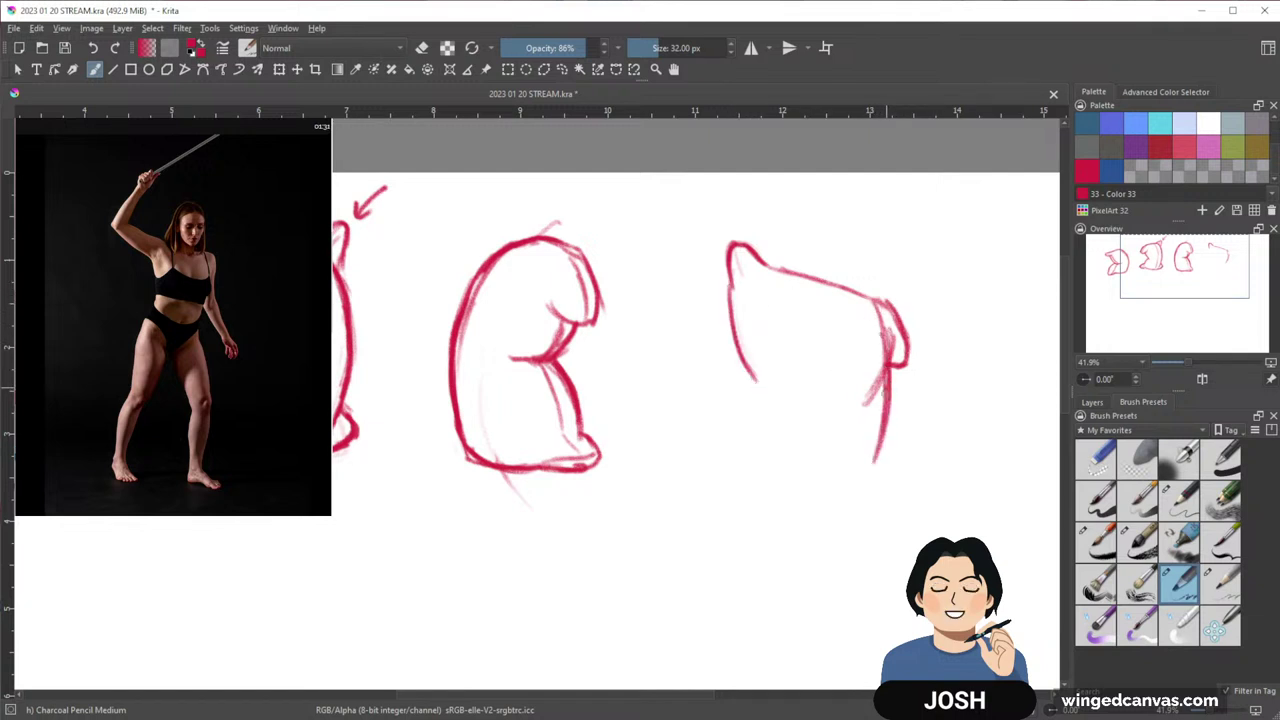
drag(886, 390, 874, 474)
Erase the stray guide strokes inside the sword torso's lowered-arm lobe and redraw the side line below it
key(e)
drag(868, 372, 872, 405)
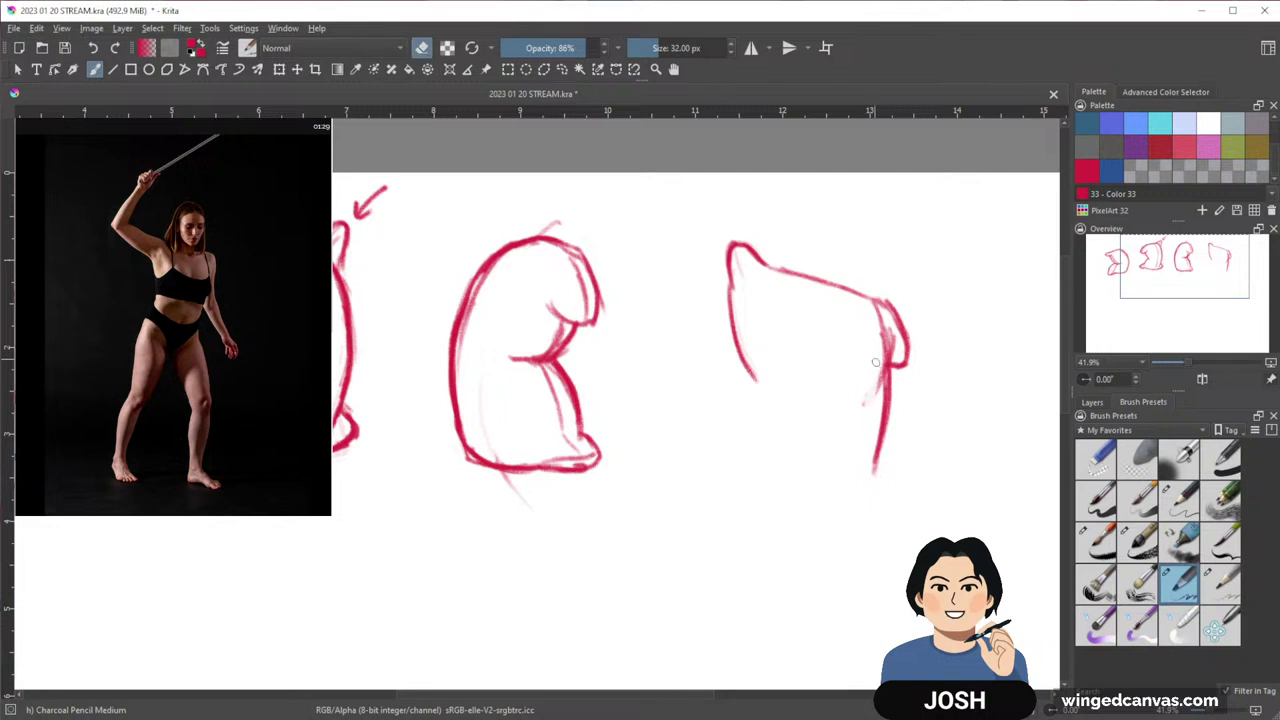
mouse_move(880, 320)
mouse_down()
mouse_move(892, 346)
mouse_move(878, 313)
mouse_up()
key(e)
drag(885, 340, 887, 400)
Draw the sword torso's hip line flaring out from the pinched waist, and clean the opposite side's inner edge with the eraser
drag(755, 379, 722, 453)
drag(752, 370, 767, 391)
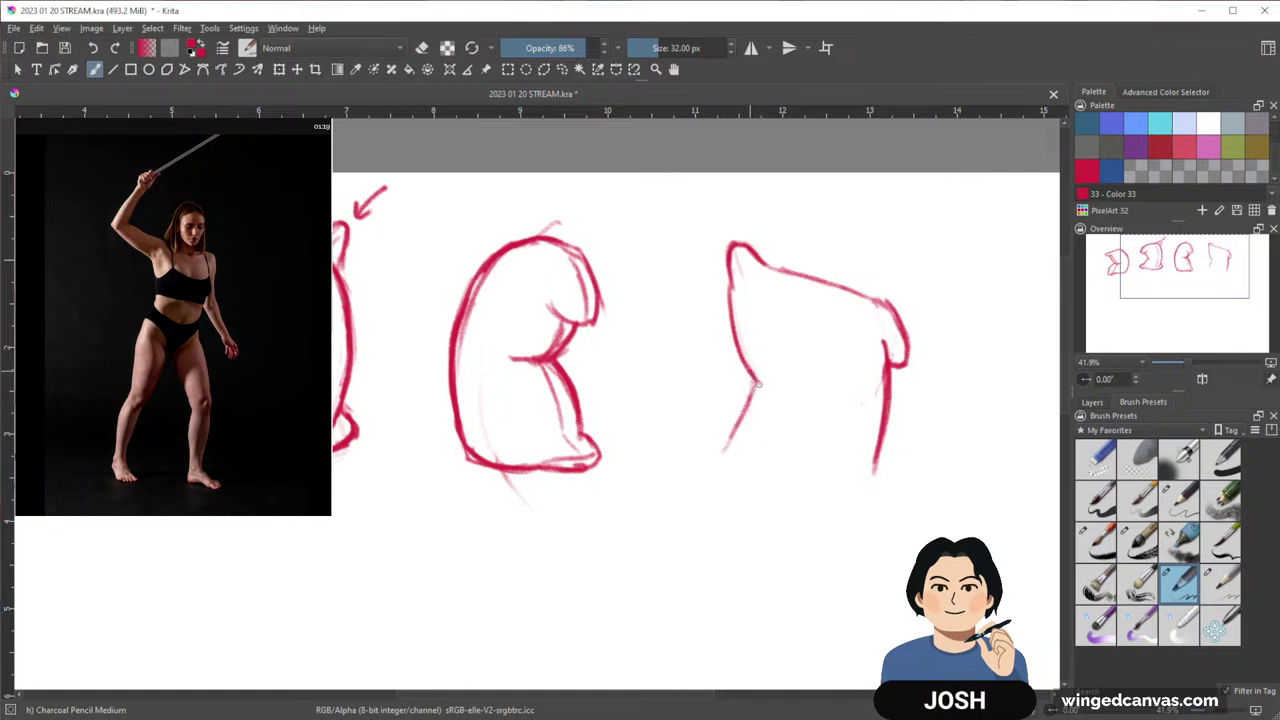
key(e)
drag(883, 362, 871, 437)
key(e)
Thicken the sword torso's long side and hip line, and add a small rounded corner stub below the long side
drag(887, 352, 867, 490)
drag(762, 386, 717, 466)
mouse_move(880, 450)
mouse_down()
mouse_move(872, 482)
mouse_move(878, 505)
mouse_move(889, 500)
mouse_move(871, 510)
mouse_move(869, 468)
mouse_move(886, 482)
mouse_up()
key(e)
key(e)
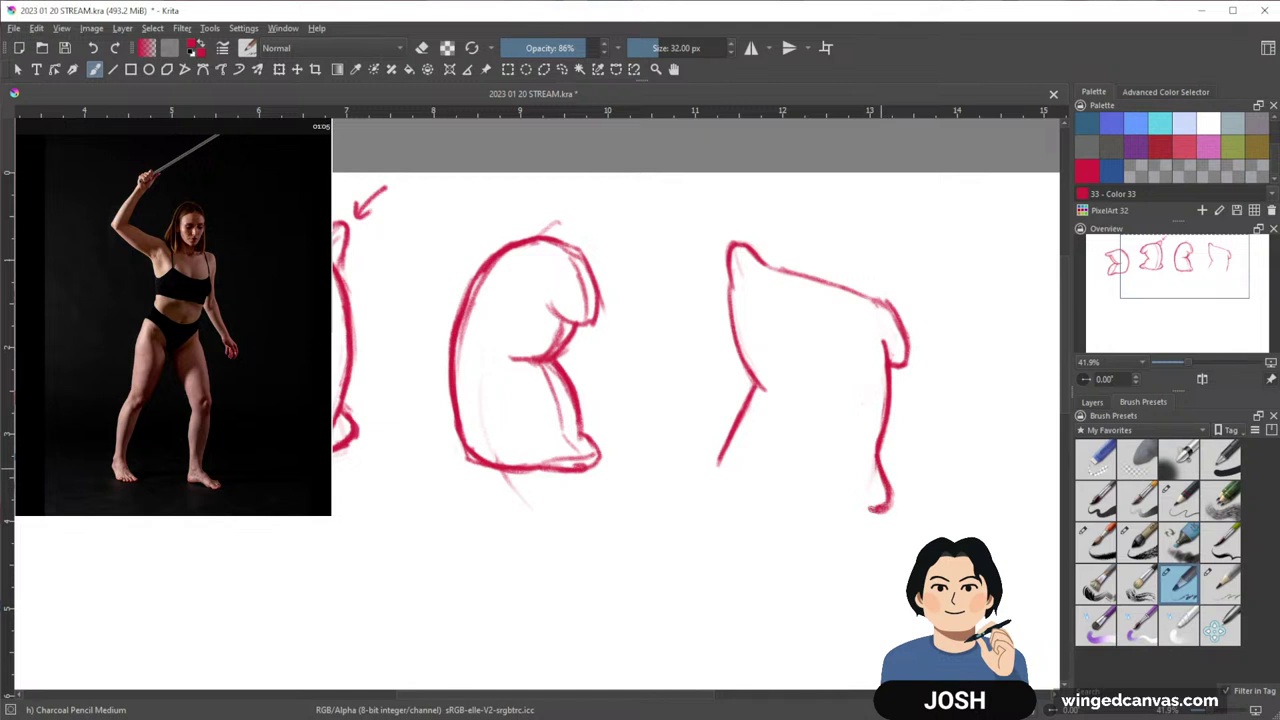
Close the sword torso with a bottom edge and pointed hip corner, and add inner plane lines along its pinched side
drag(733, 506, 858, 502)
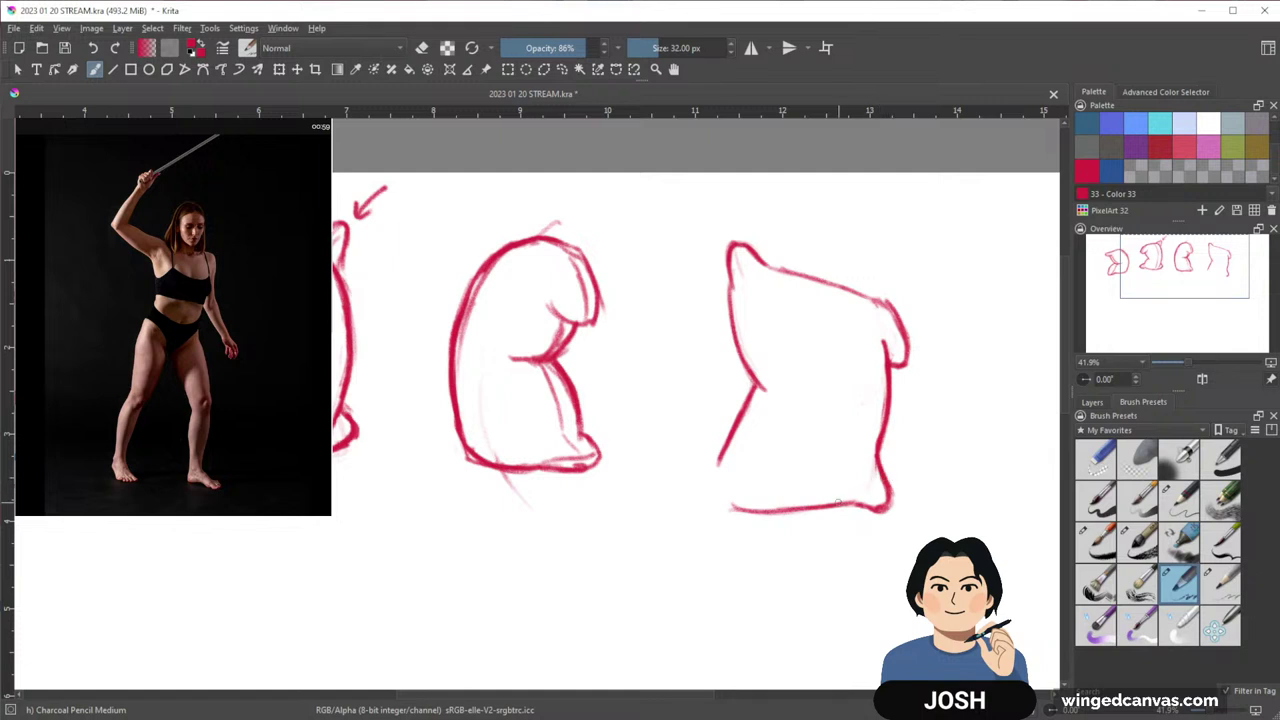
drag(838, 506, 869, 492)
mouse_move(717, 458)
mouse_down()
mouse_move(686, 503)
mouse_move(806, 511)
mouse_up()
mouse_move(740, 252)
mouse_down()
mouse_move(778, 384)
mouse_move(778, 328)
mouse_move(782, 391)
mouse_move(765, 357)
mouse_move(774, 389)
mouse_up()
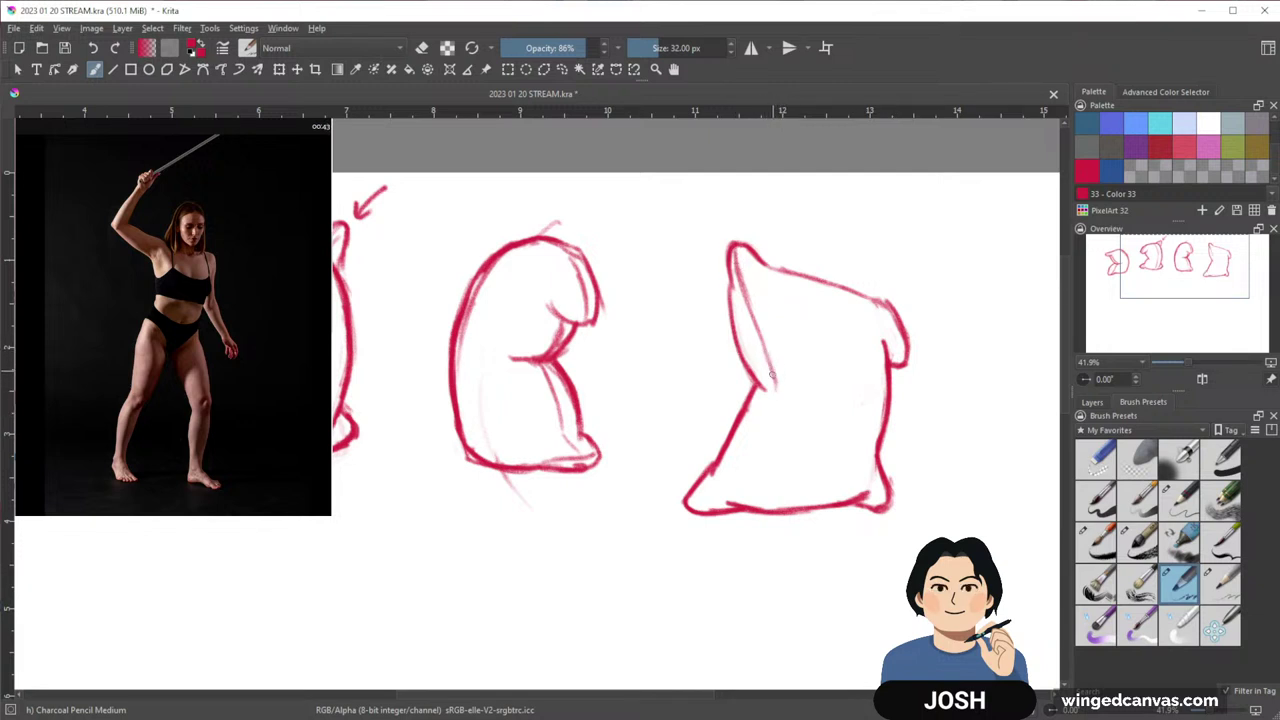
mouse_move(771, 376)
mouse_down()
mouse_move(778, 394)
mouse_move(687, 511)
mouse_up()
Draw a curved contour line down the sword torso's front from the shoulder line to the bottom edge
mouse_move(842, 295)
mouse_down()
mouse_move(852, 396)
mouse_move(838, 453)
mouse_up()
drag(850, 292, 843, 462)
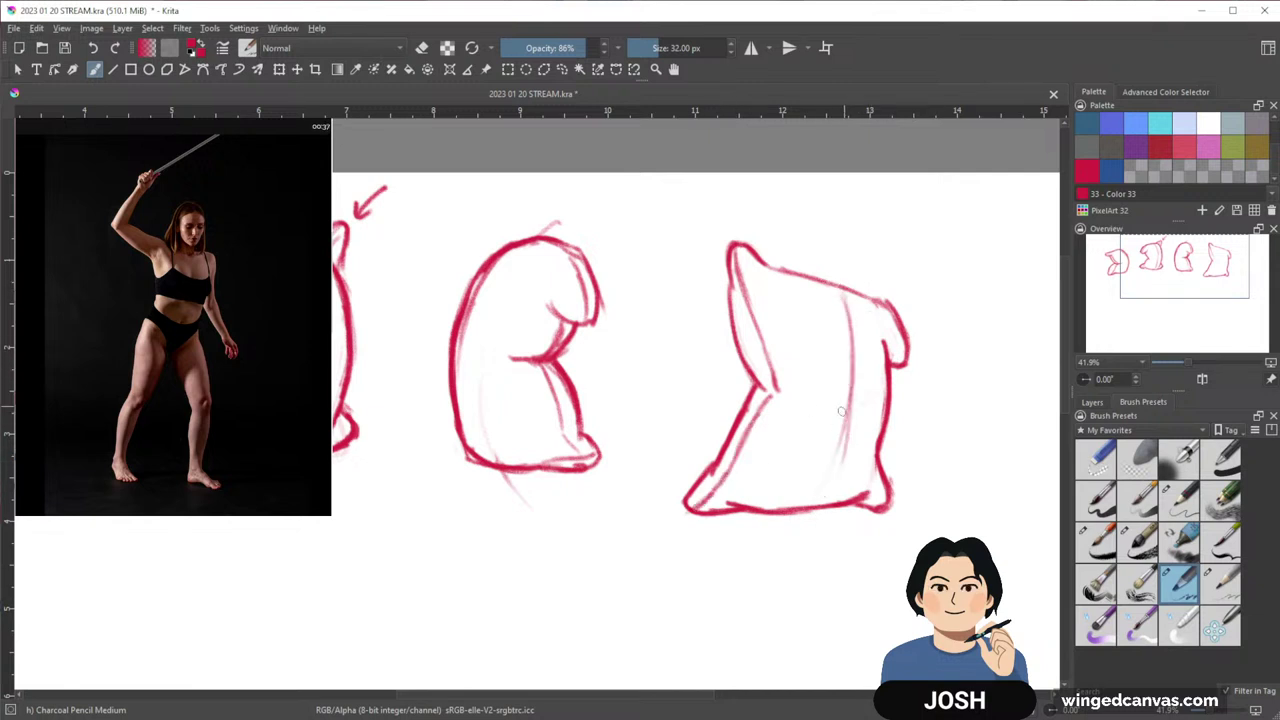
drag(846, 392, 814, 506)
mouse_move(852, 324)
mouse_down()
mouse_move(840, 282)
mouse_move(835, 441)
mouse_move(851, 361)
mouse_move(832, 458)
mouse_up()
key(e)
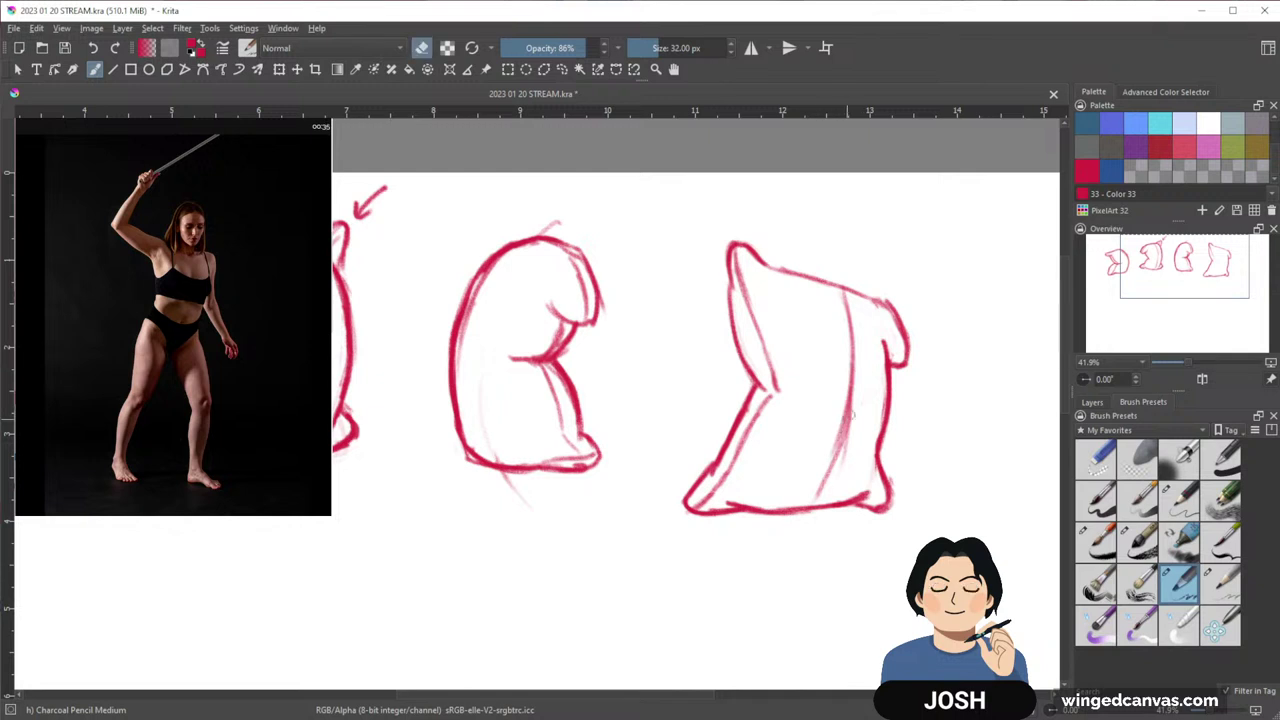
Clean the sword torso's front contour line with the eraser and redraw its shoulder line as a thicker curve down to the arm stub
drag(845, 414, 832, 456)
key(e)
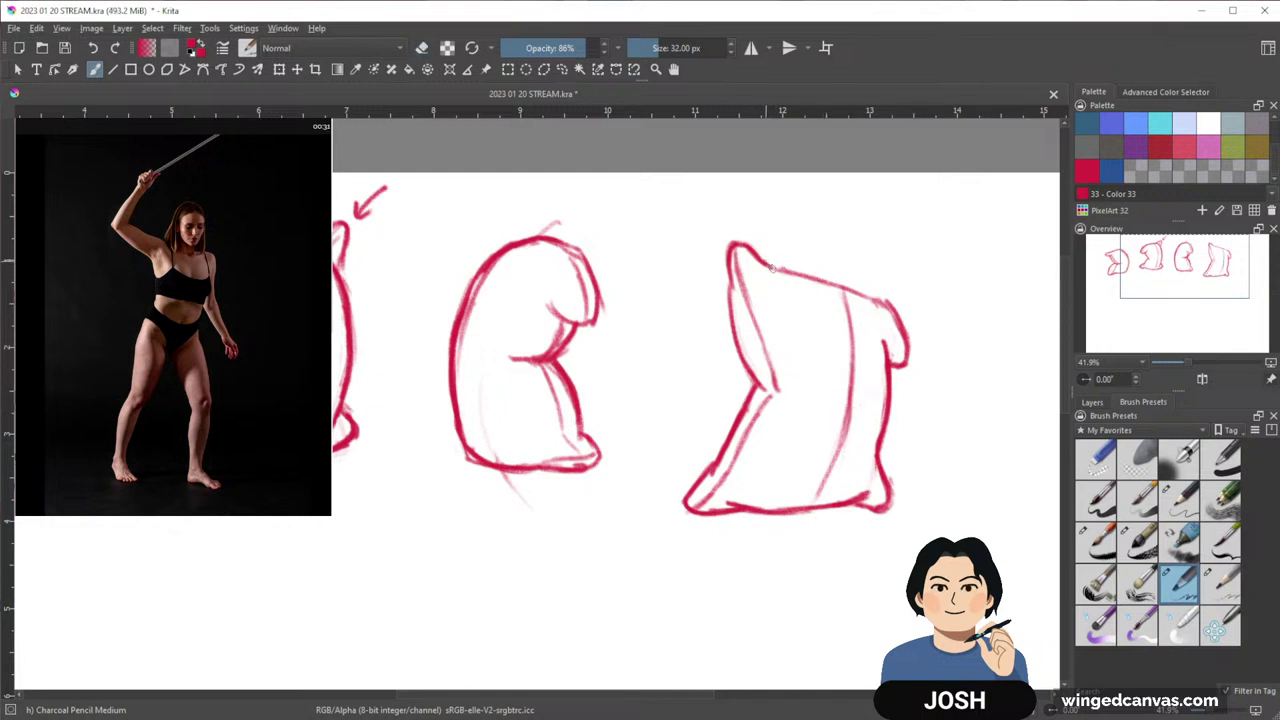
mouse_move(760, 256)
mouse_down()
mouse_move(790, 283)
mouse_move(895, 305)
mouse_move(904, 330)
mouse_up()
drag(885, 443, 914, 448)
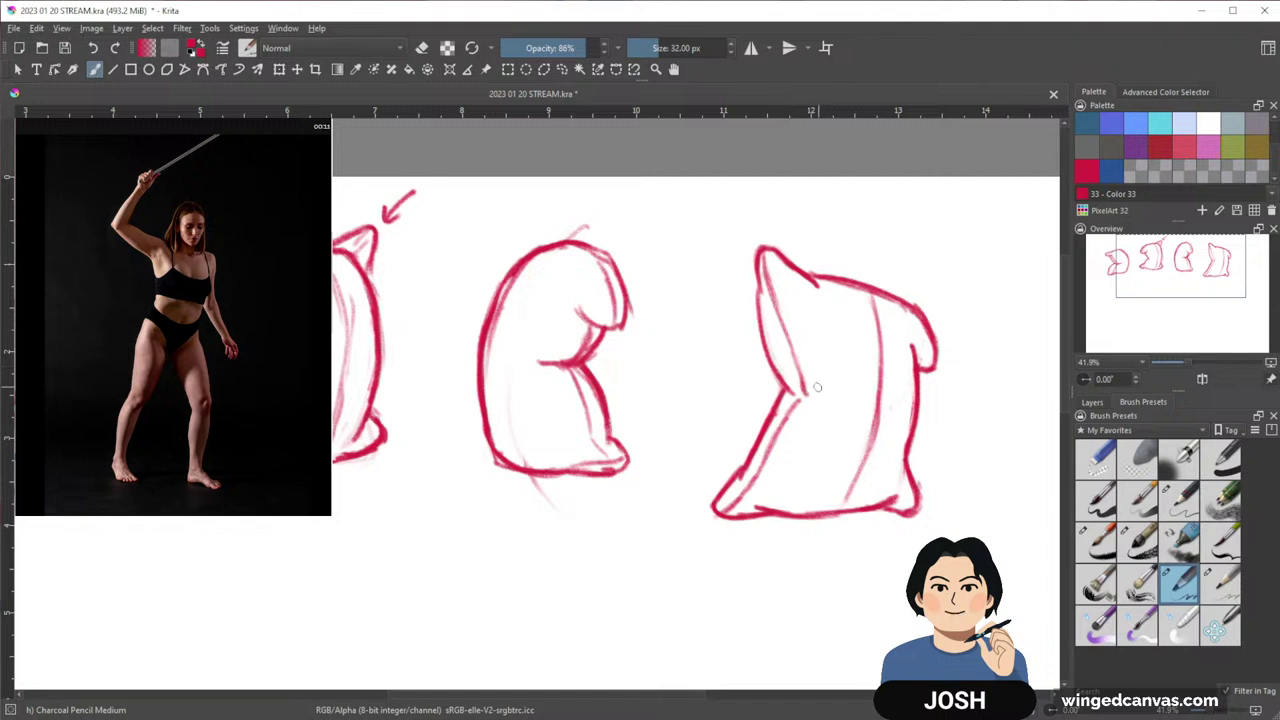
ctrl+click(912, 378)
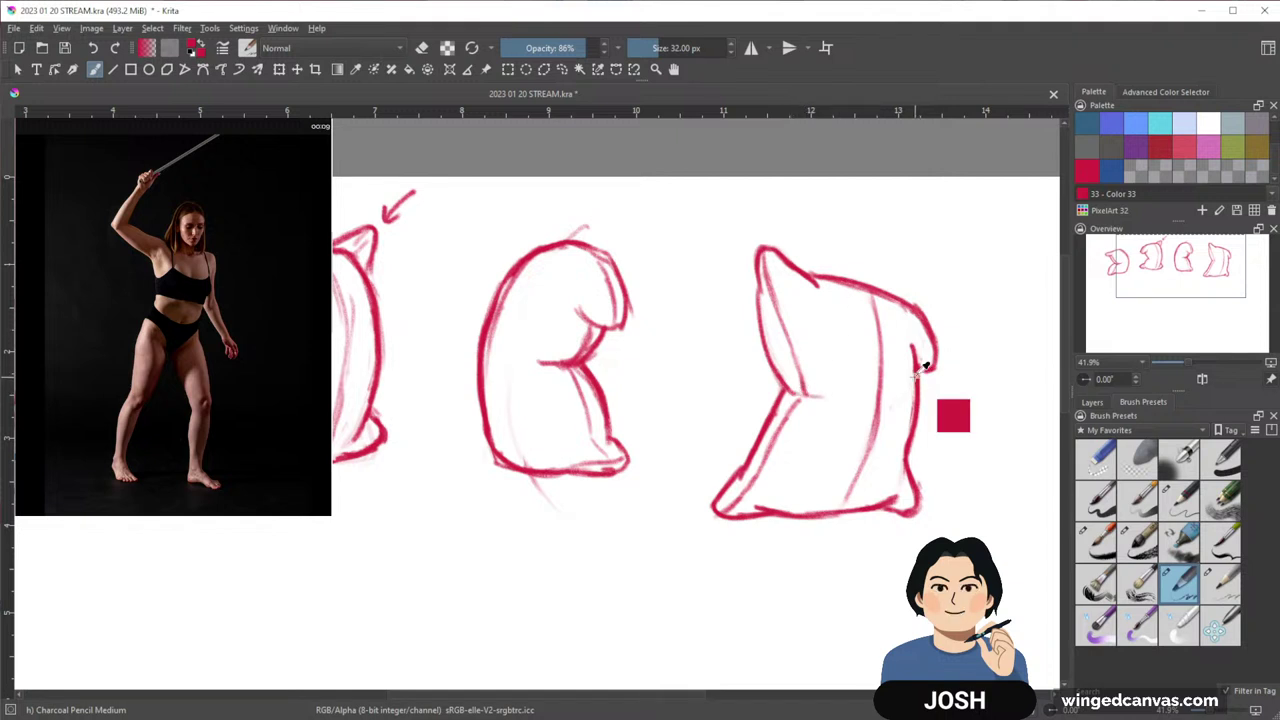
key(e)
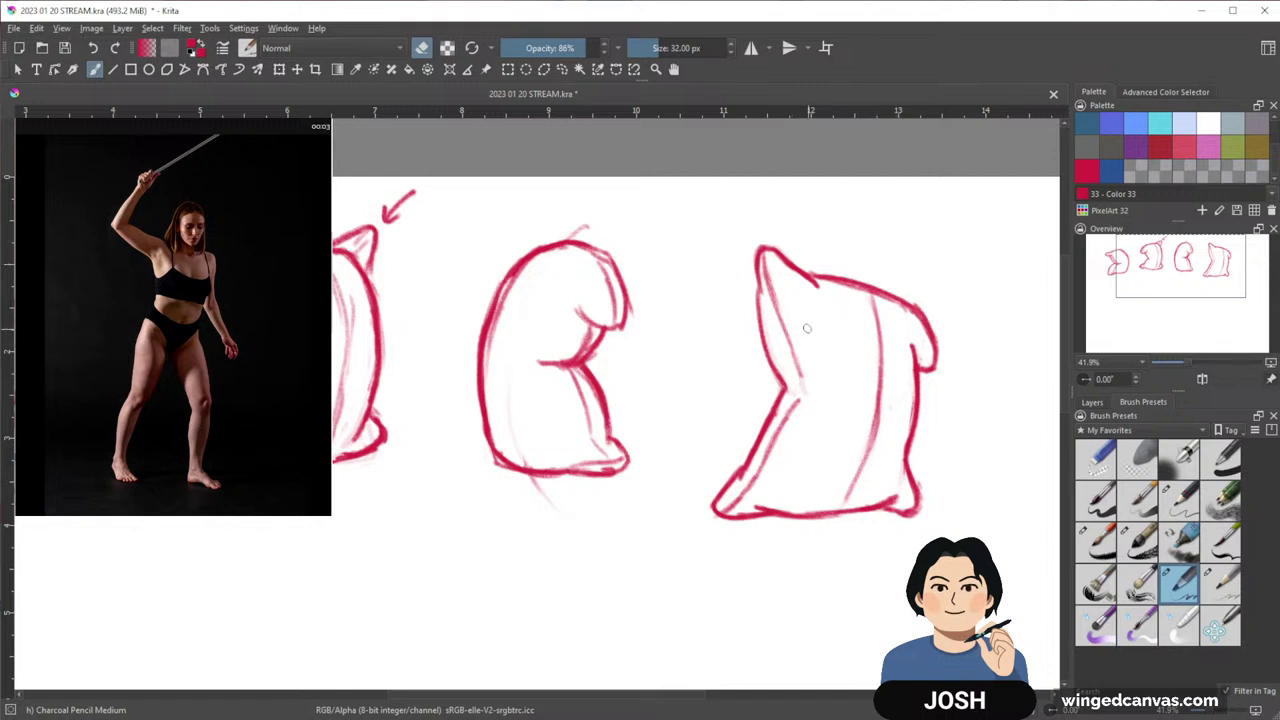
key(e)
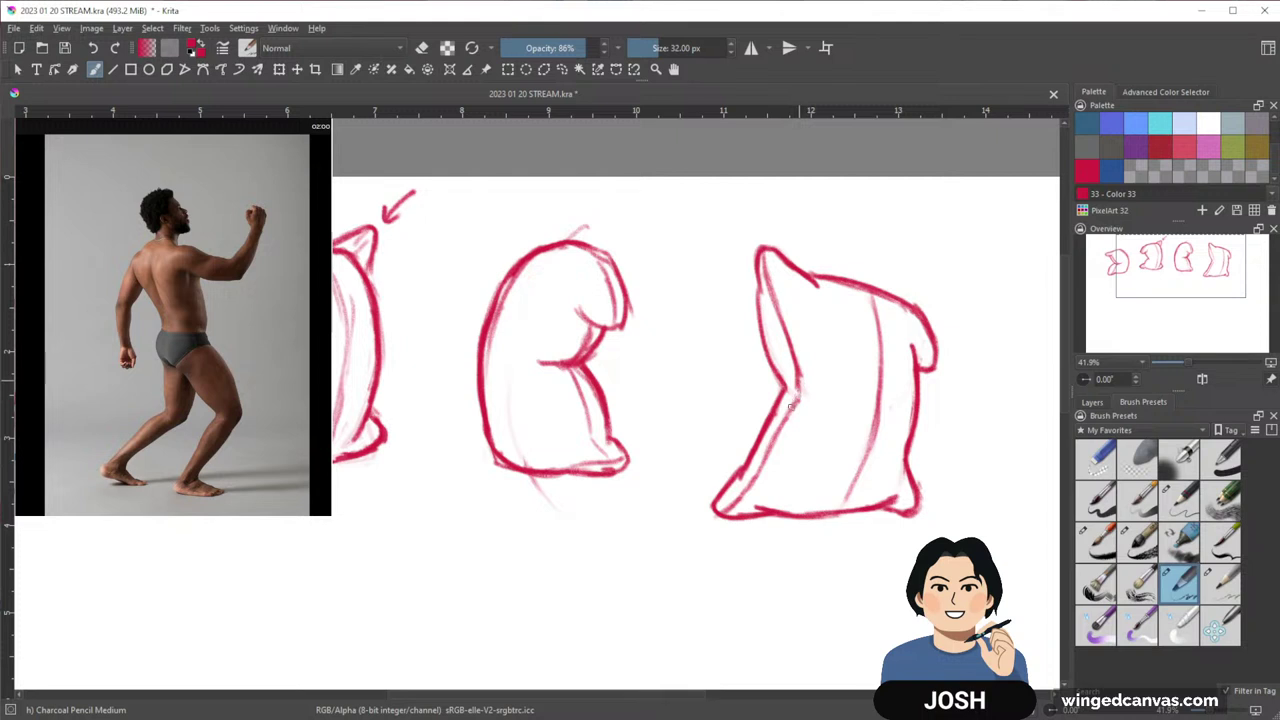
Sketch a fifth bean torso beside the sword torso, with an arched top, a long side, a pinched opposite side and a base line
mouse_move(790, 565)
mouse_down()
mouse_move(977, 520)
mouse_move(843, 540)
mouse_up()
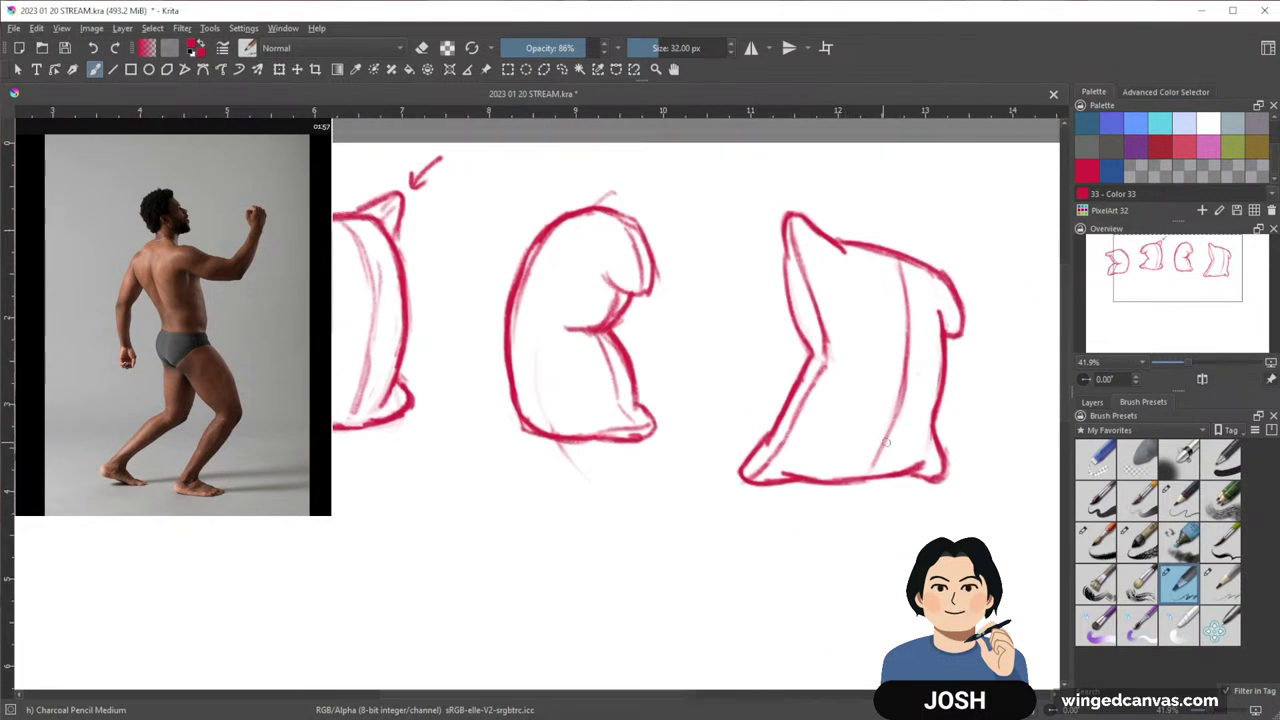
mouse_move(885, 479)
mouse_down()
mouse_move(646, 549)
mouse_move(689, 540)
mouse_up()
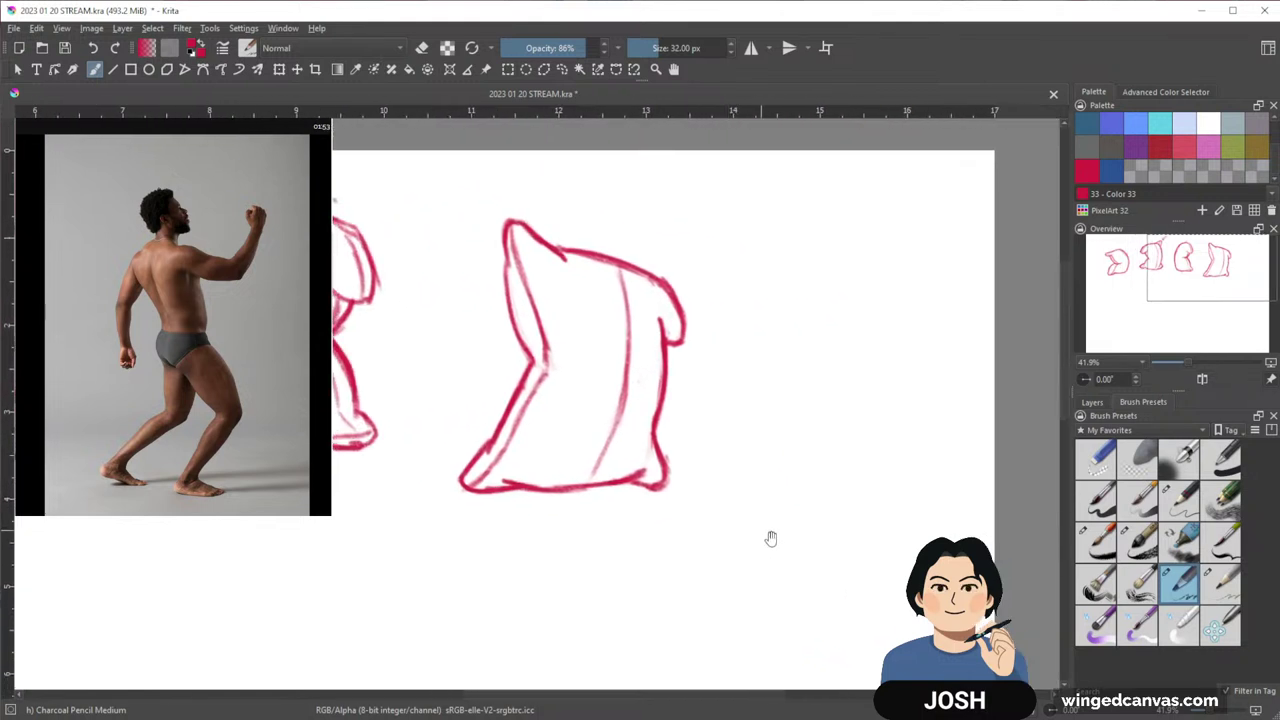
drag(771, 539, 761, 540)
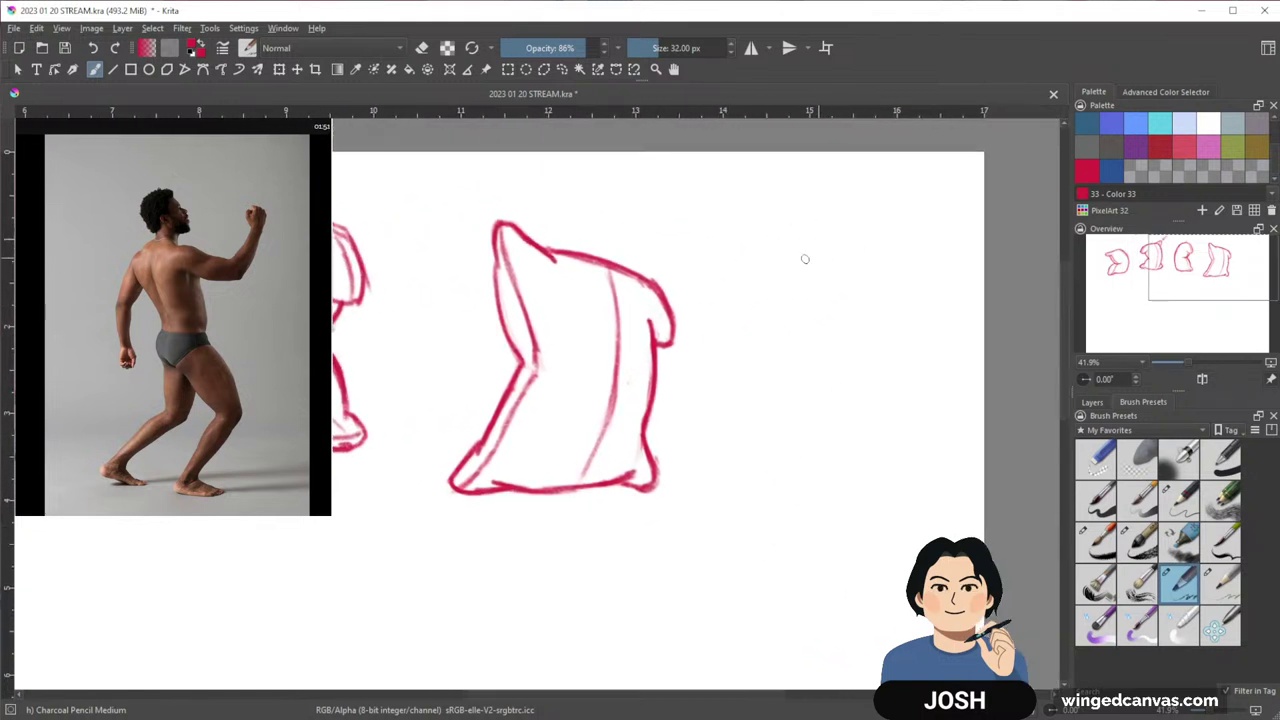
mouse_move(735, 305)
mouse_down()
mouse_move(830, 230)
mouse_move(935, 308)
mouse_up()
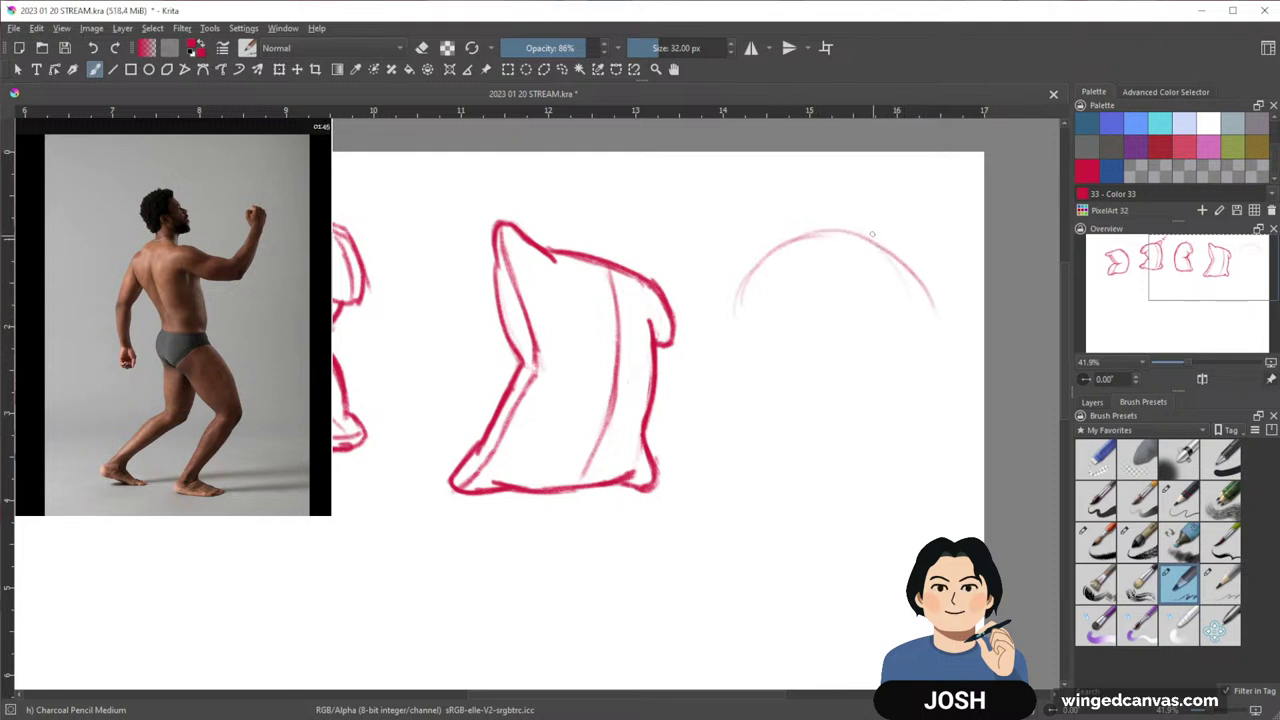
mouse_move(870, 232)
mouse_down()
mouse_move(916, 384)
mouse_move(918, 470)
mouse_up()
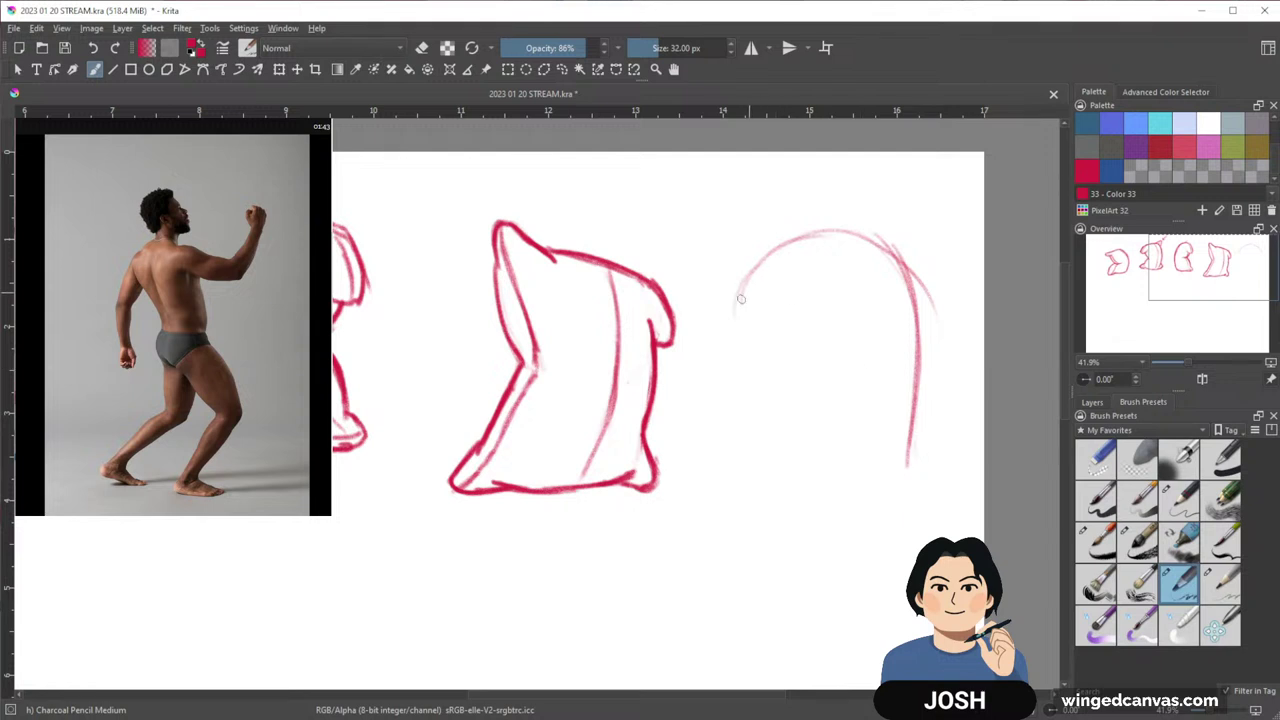
mouse_move(740, 295)
mouse_down()
mouse_move(740, 350)
mouse_move(792, 390)
mouse_move(748, 444)
mouse_up()
mouse_move(788, 388)
mouse_down()
mouse_move(740, 456)
mouse_move(749, 480)
mouse_move(900, 497)
mouse_up()
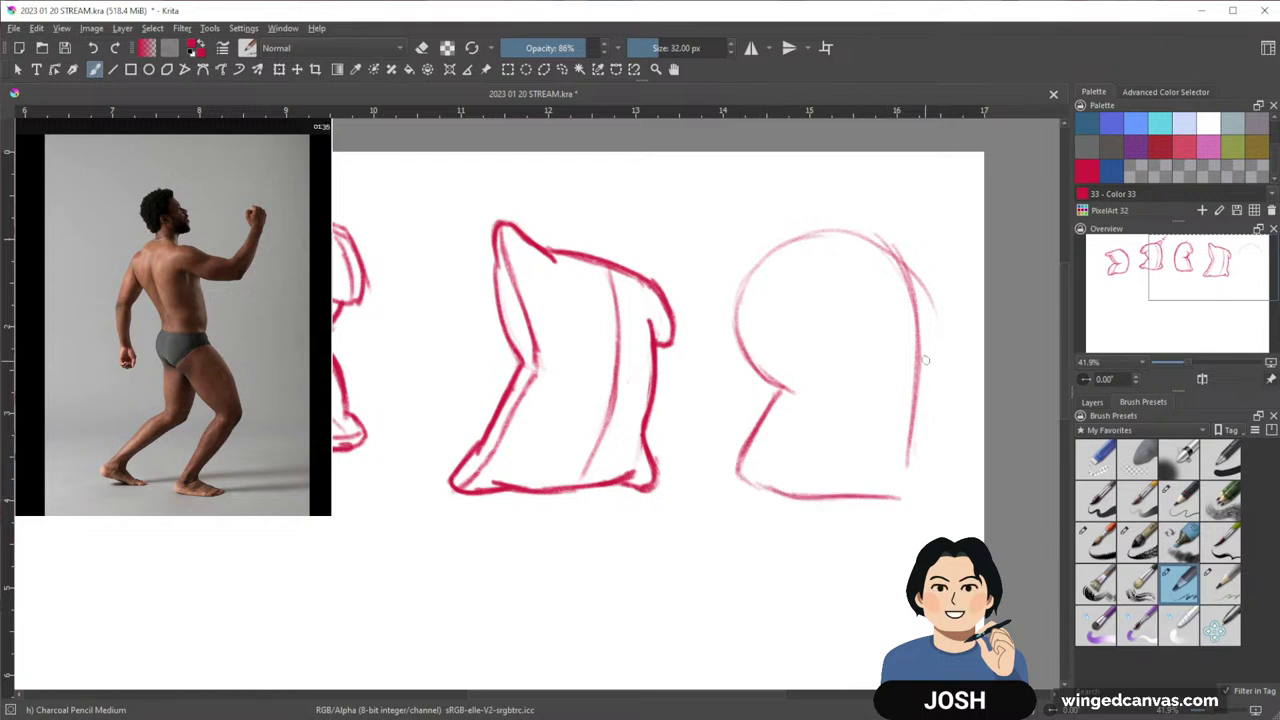
Add flared hip corners at both ends of the fifth torso's base and thicken its bottom edge
drag(925, 360, 933, 488)
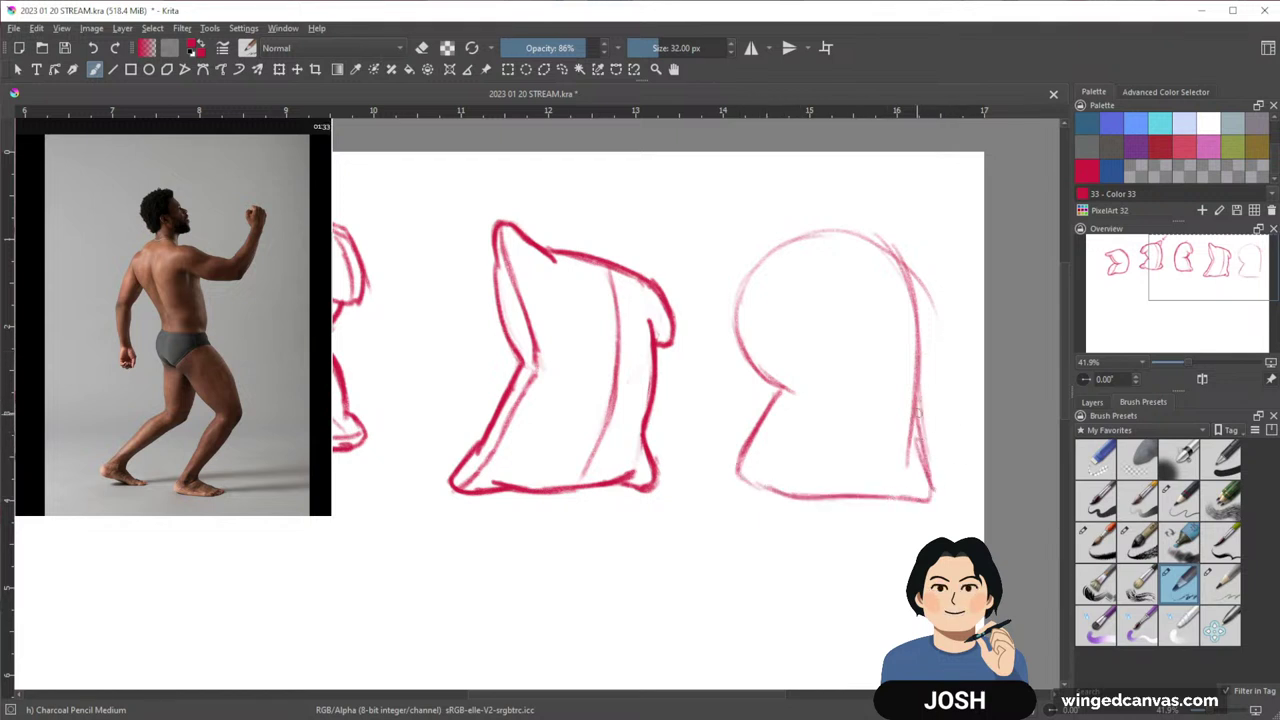
mouse_move(917, 406)
mouse_down()
mouse_move(931, 488)
mouse_move(916, 499)
mouse_up()
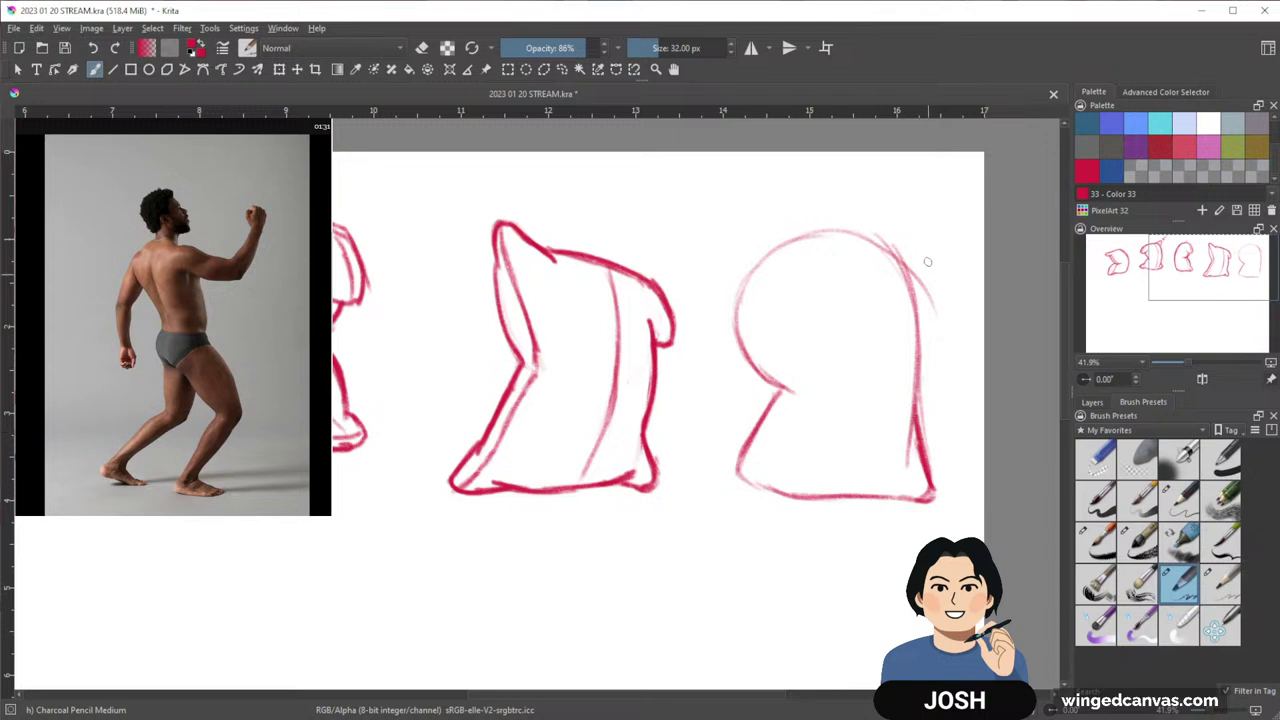
drag(879, 436, 900, 438)
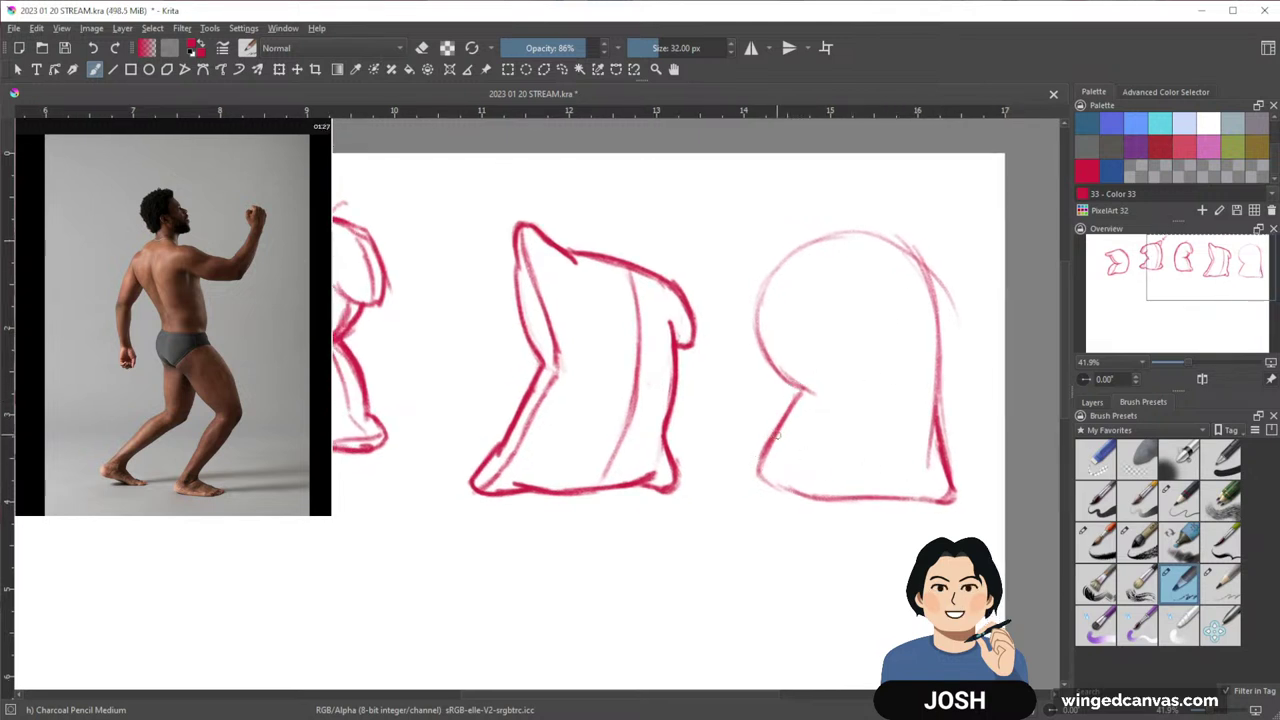
mouse_move(767, 440)
mouse_down()
mouse_move(745, 474)
mouse_move(756, 493)
mouse_move(910, 494)
mouse_up()
drag(832, 496, 918, 496)
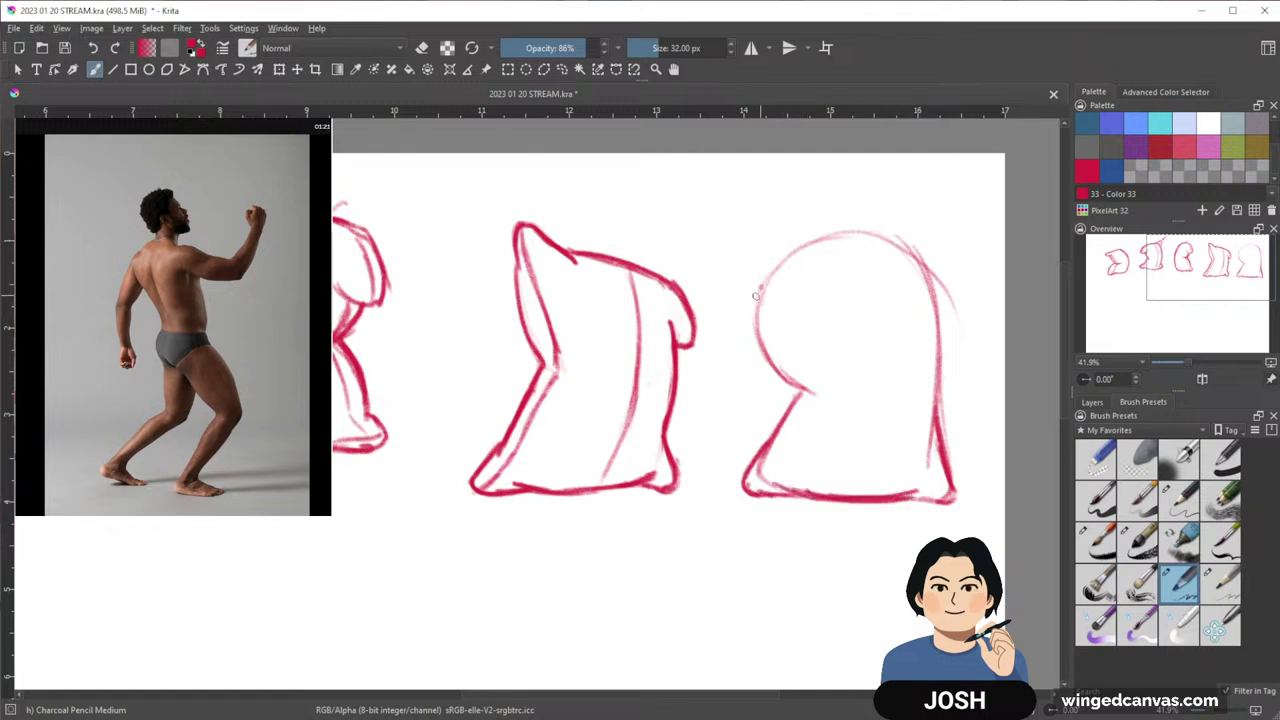
Draw the fifth torso's lowered arm stub, a heavy shoulder line out to a raised arm stub, and a thicker long side
mouse_move(761, 290)
mouse_down()
mouse_move(737, 362)
mouse_move(768, 364)
mouse_move(741, 351)
mouse_move(768, 282)
mouse_up()
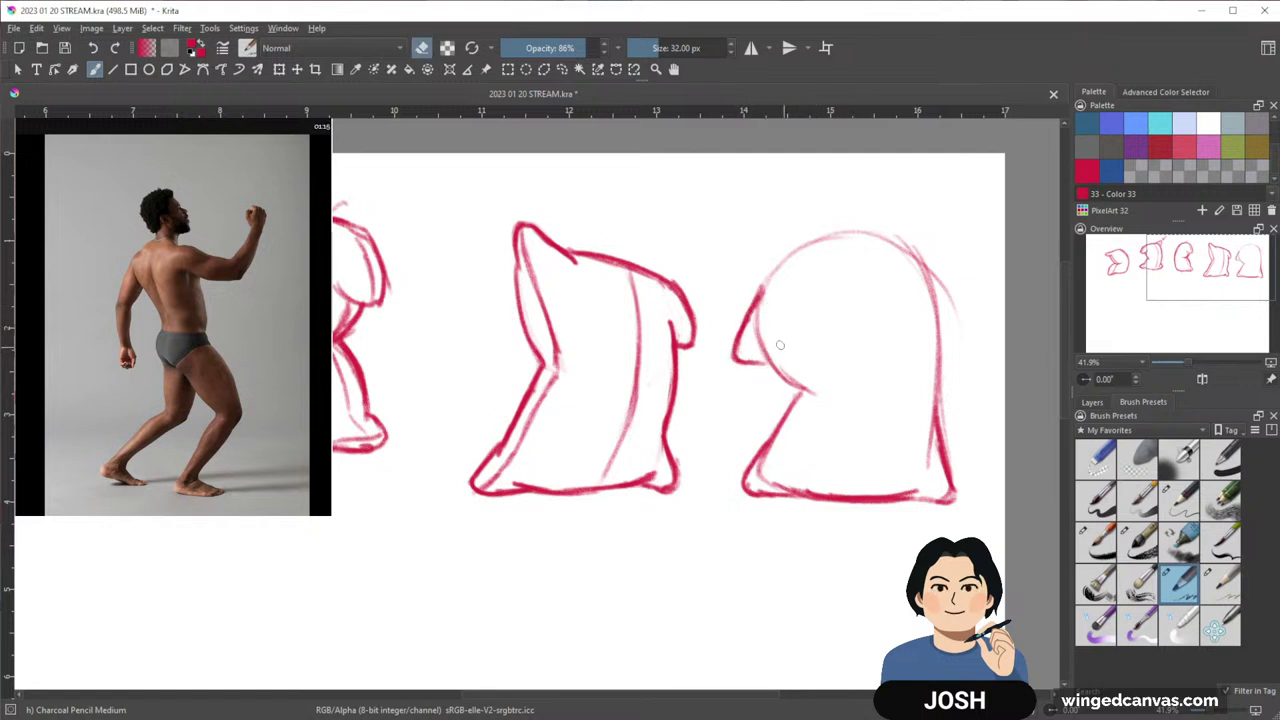
key(e)
key(e)
mouse_move(766, 287)
mouse_down()
mouse_move(845, 234)
mouse_move(913, 225)
mouse_move(903, 229)
mouse_move(955, 240)
mouse_move(896, 232)
mouse_move(975, 246)
mouse_move(962, 243)
mouse_move(931, 293)
mouse_move(928, 268)
mouse_move(946, 288)
mouse_move(926, 272)
mouse_move(940, 290)
mouse_move(944, 274)
mouse_move(940, 350)
mouse_up()
drag(946, 286, 936, 404)
Erase the leftover construction lines inside the fifth torso's raised shoulder and along its long side
key(e)
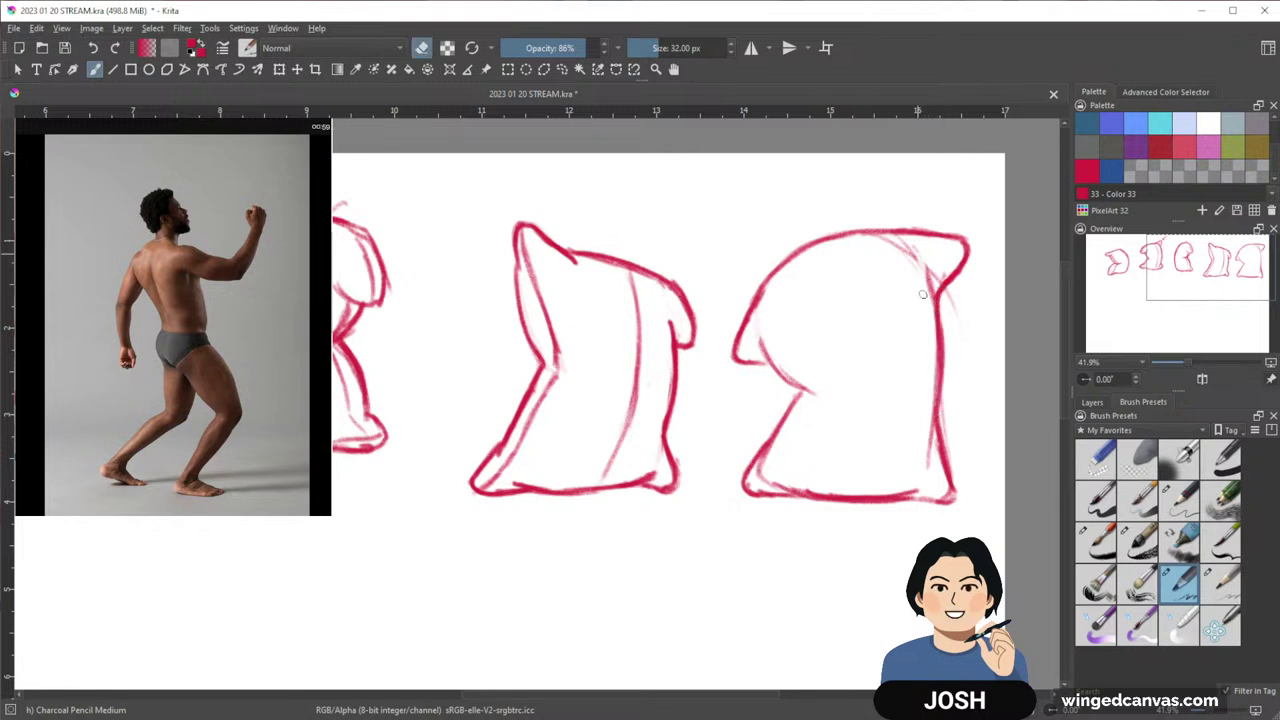
mouse_move(922, 296)
mouse_down()
mouse_move(936, 262)
mouse_move(922, 301)
mouse_move(920, 266)
mouse_move(878, 243)
mouse_up()
mouse_move(926, 410)
mouse_down()
mouse_move(926, 468)
mouse_move(931, 446)
mouse_up()
key(e)
Deepen the fifth torso's pinch line, and add a contour line bending with the pinch and an inner line above the bottom edge
mouse_move(762, 341)
mouse_down()
mouse_move(800, 386)
mouse_move(834, 396)
mouse_up()
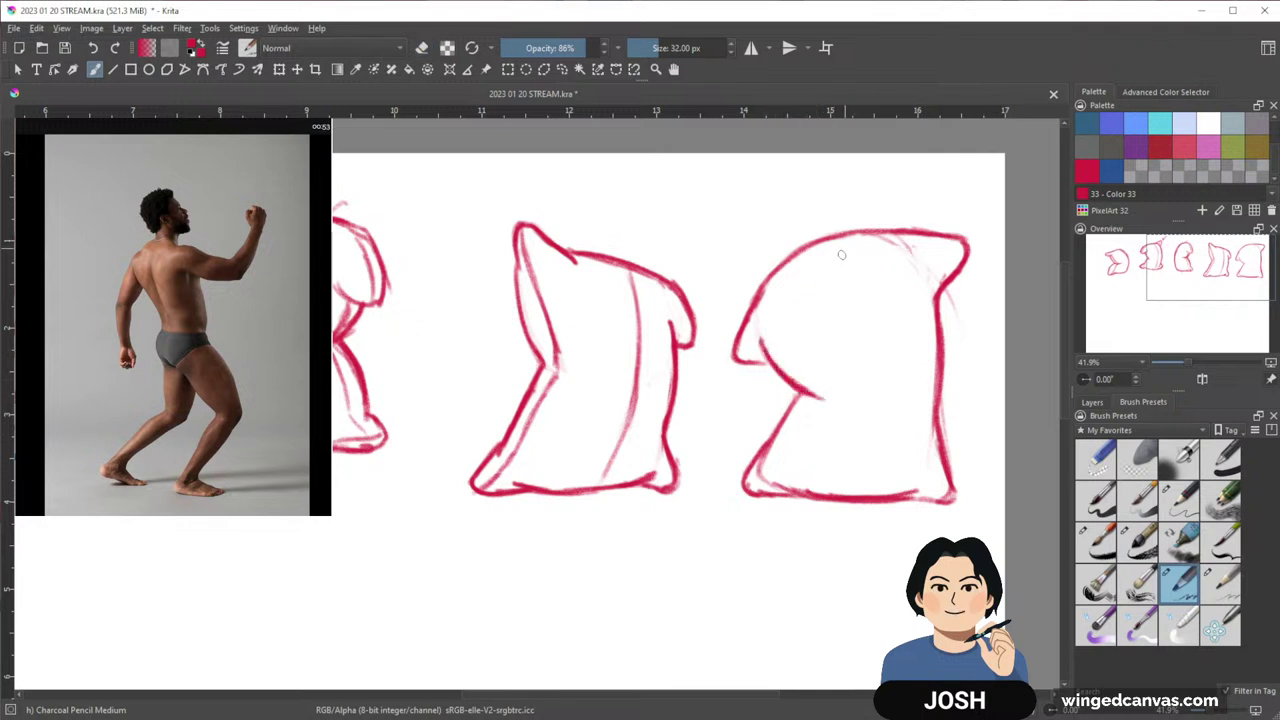
drag(812, 258, 838, 368)
mouse_move(812, 290)
mouse_down()
mouse_move(848, 386)
mouse_move(838, 423)
mouse_move(817, 457)
mouse_move(827, 450)
mouse_move(753, 485)
mouse_move(783, 477)
mouse_move(764, 473)
mouse_move(912, 489)
mouse_up()
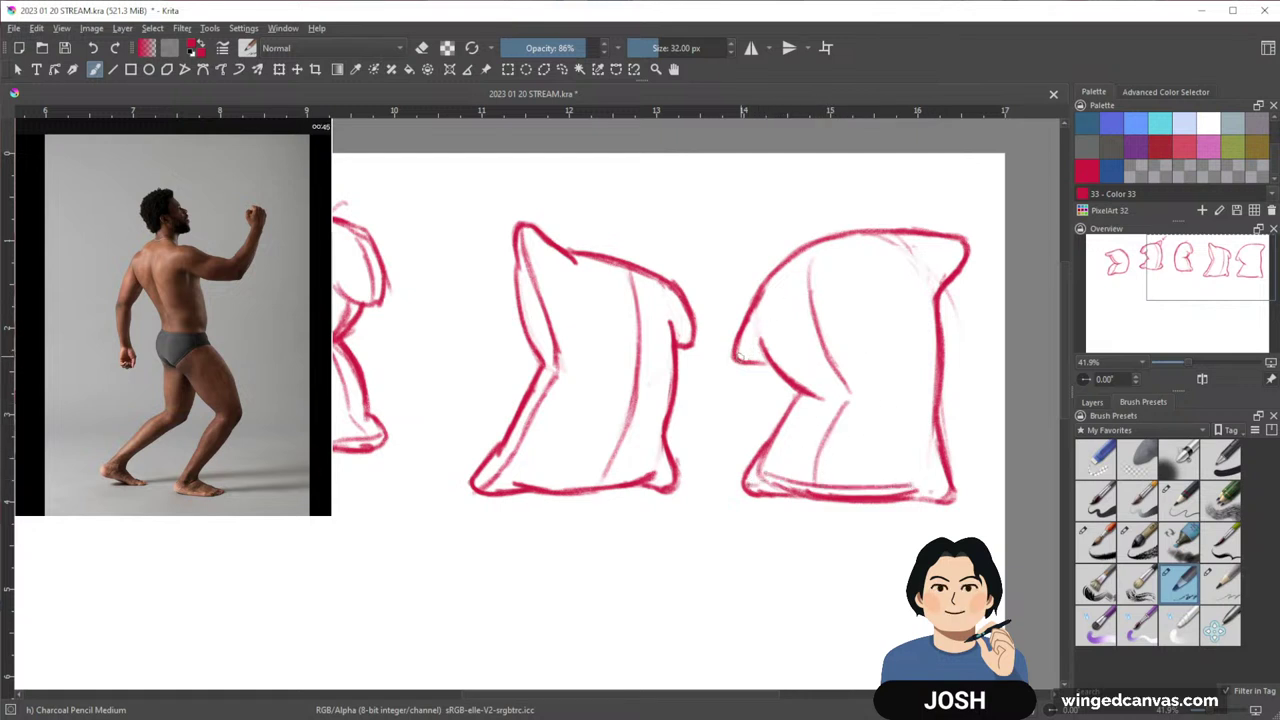
Clean and reinforce the underside of the fifth torso's lowered arm stub and the crease beneath its raised arm stub
drag(736, 356, 760, 361)
key(e)
key(e)
mouse_move(942, 282)
mouse_down()
mouse_move(931, 284)
mouse_move(962, 258)
mouse_move(938, 292)
mouse_move(921, 282)
mouse_up()
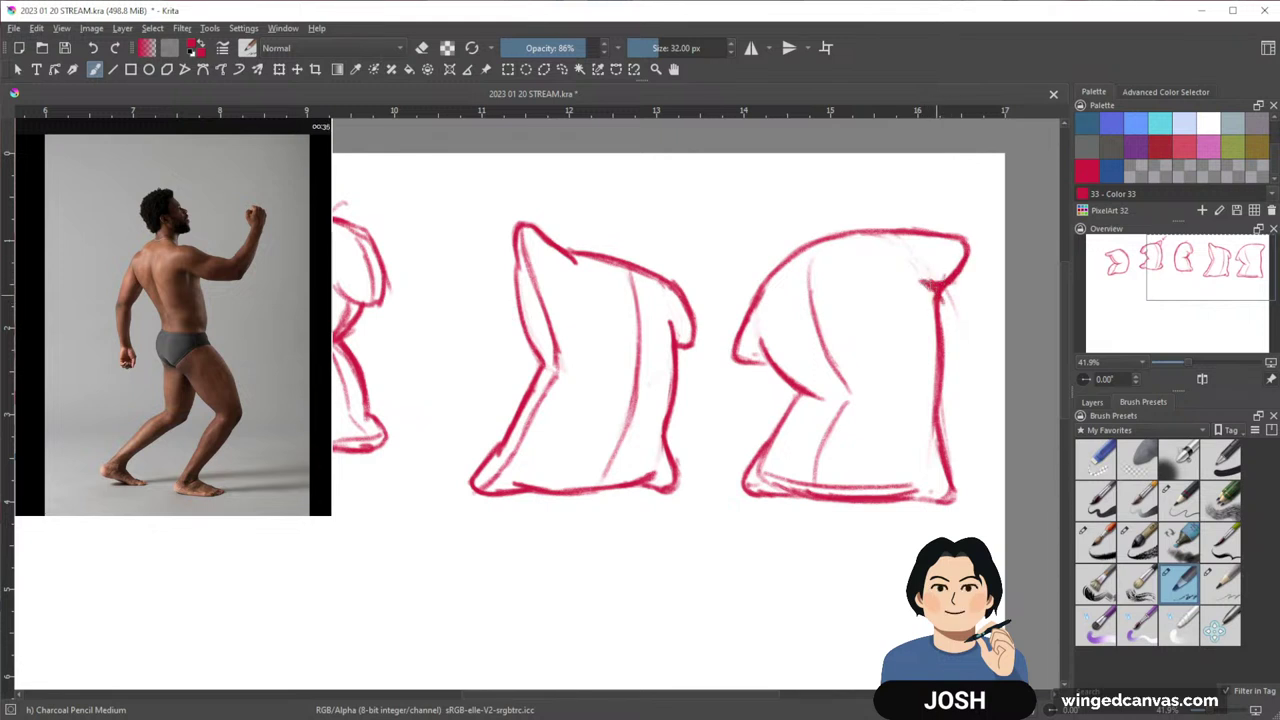
drag(934, 366, 931, 366)
drag(735, 356, 767, 364)
drag(966, 304, 945, 288)
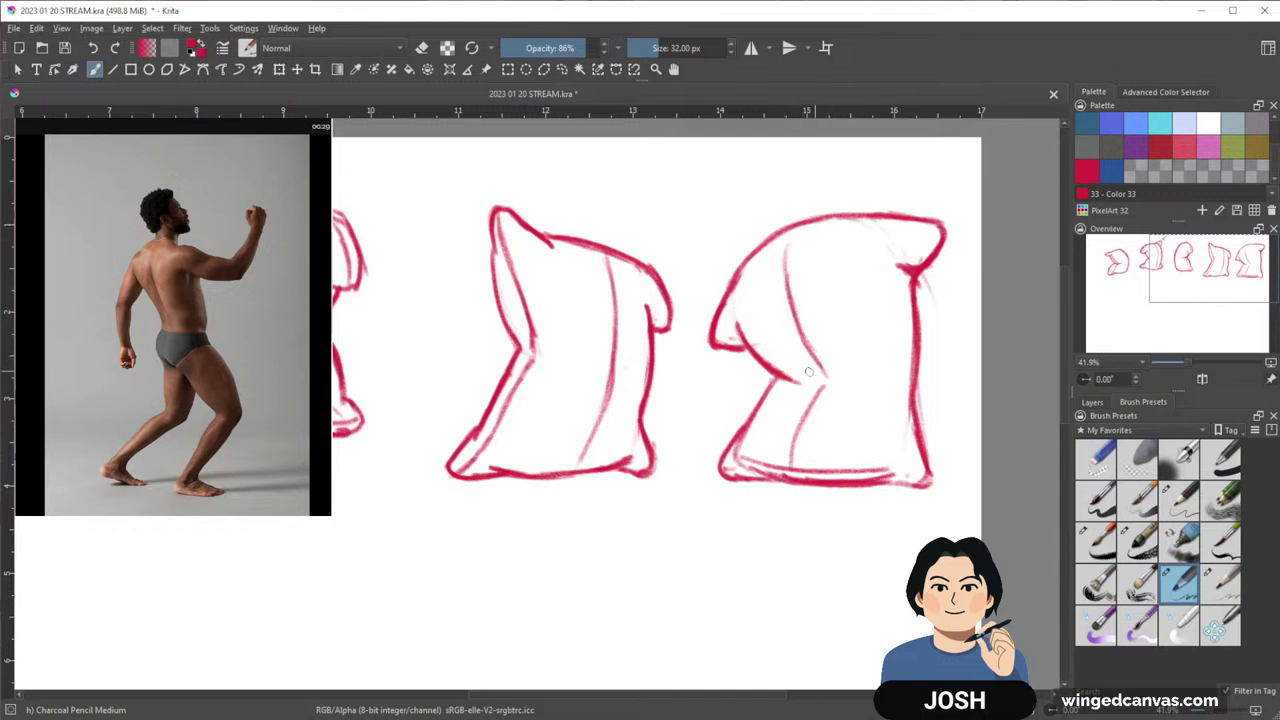
Extend the fifth torso's waist pinch, thicken its long side, and clean that side's inner edge with the eraser
key(e)
key(e)
drag(796, 371, 768, 382)
drag(916, 288, 920, 436)
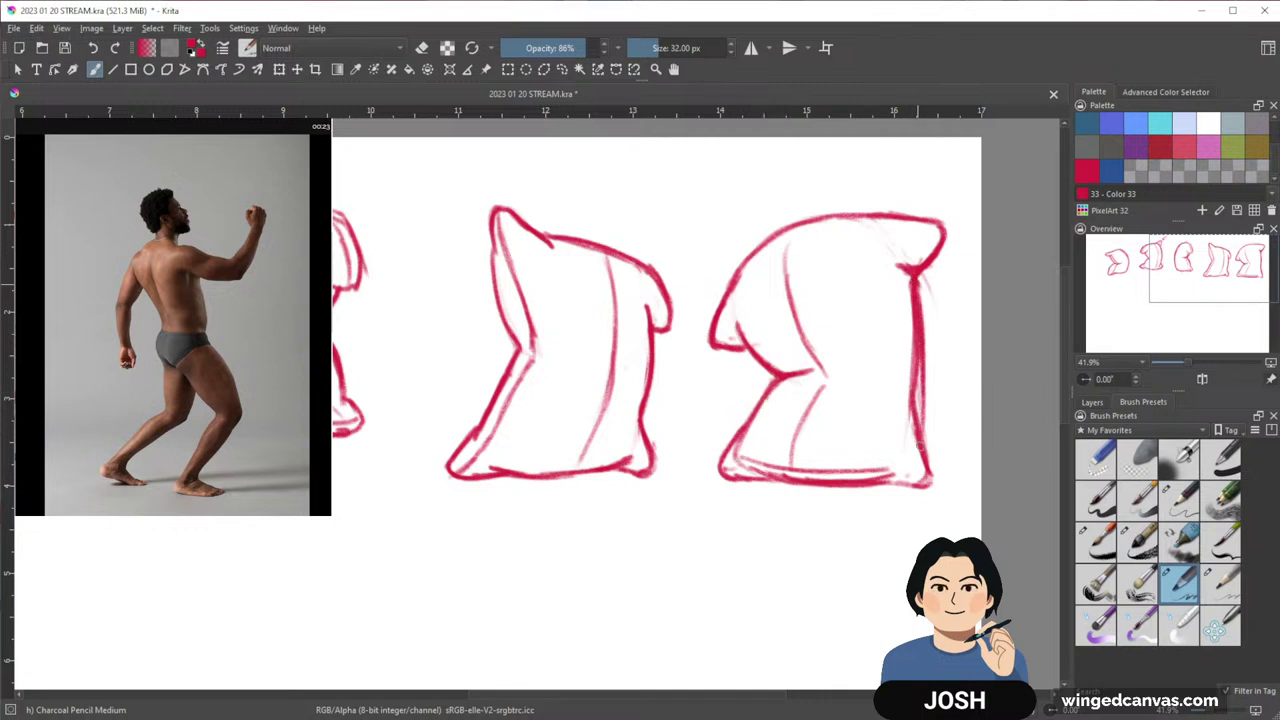
drag(920, 340, 918, 399)
key(e)
drag(910, 300, 911, 426)
mouse_move(910, 340)
mouse_down()
mouse_move(910, 439)
mouse_move(905, 281)
mouse_move(907, 420)
mouse_up()
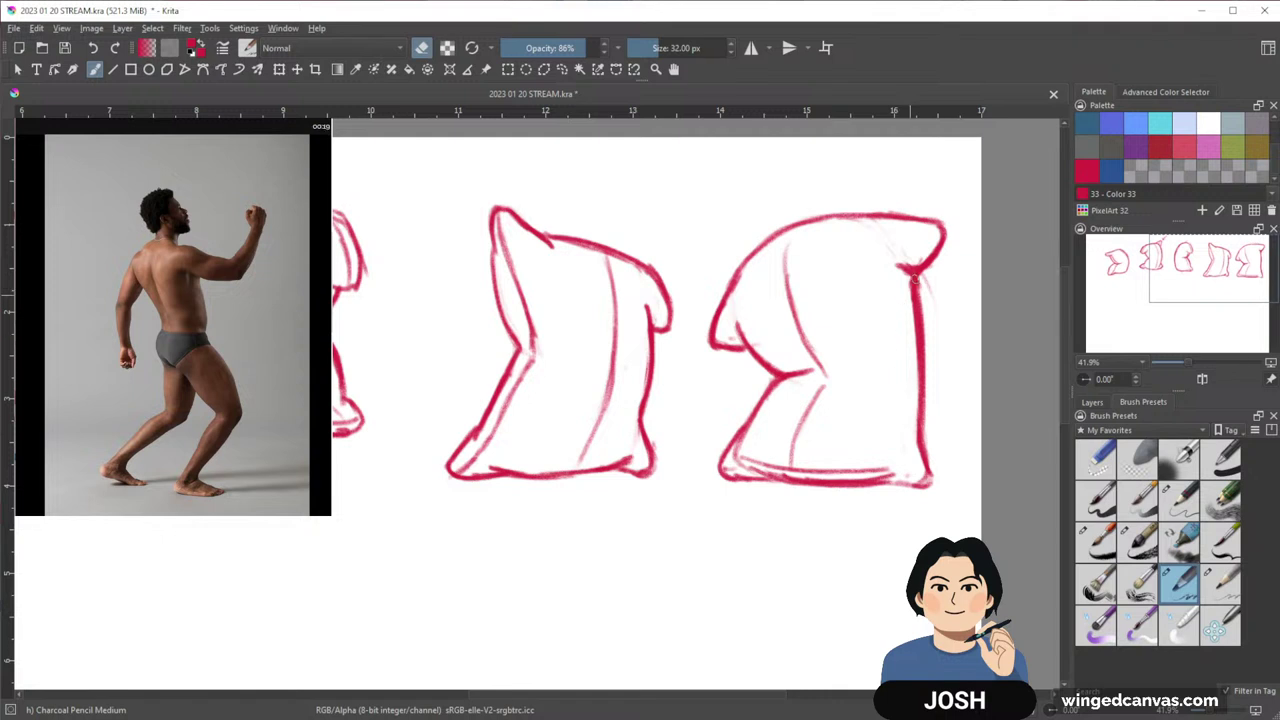
Scale down the two figures on Paint Layer 9 and place them below the last torsos in the row
mouse_move(714, 497)
mouse_down()
mouse_move(843, 491)
mouse_move(837, 523)
mouse_move(814, 494)
mouse_move(816, 524)
mouse_move(791, 517)
mouse_move(789, 487)
mouse_up()
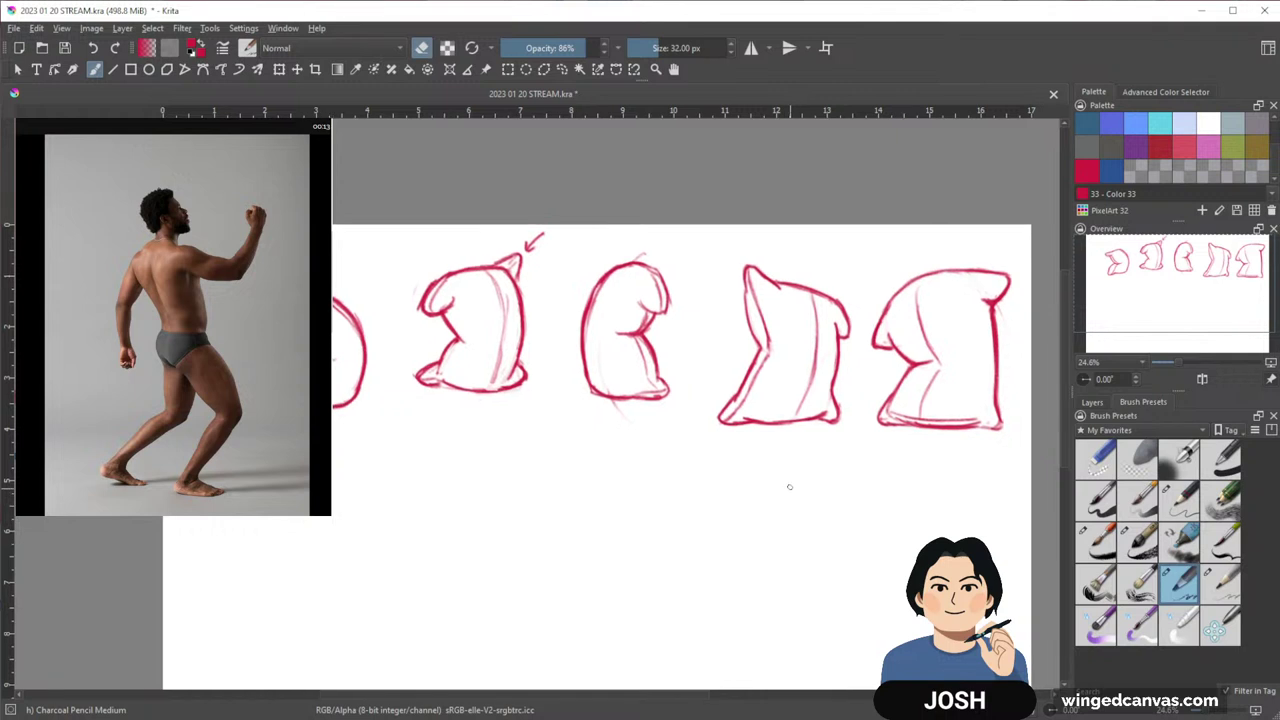
drag(721, 549, 785, 551)
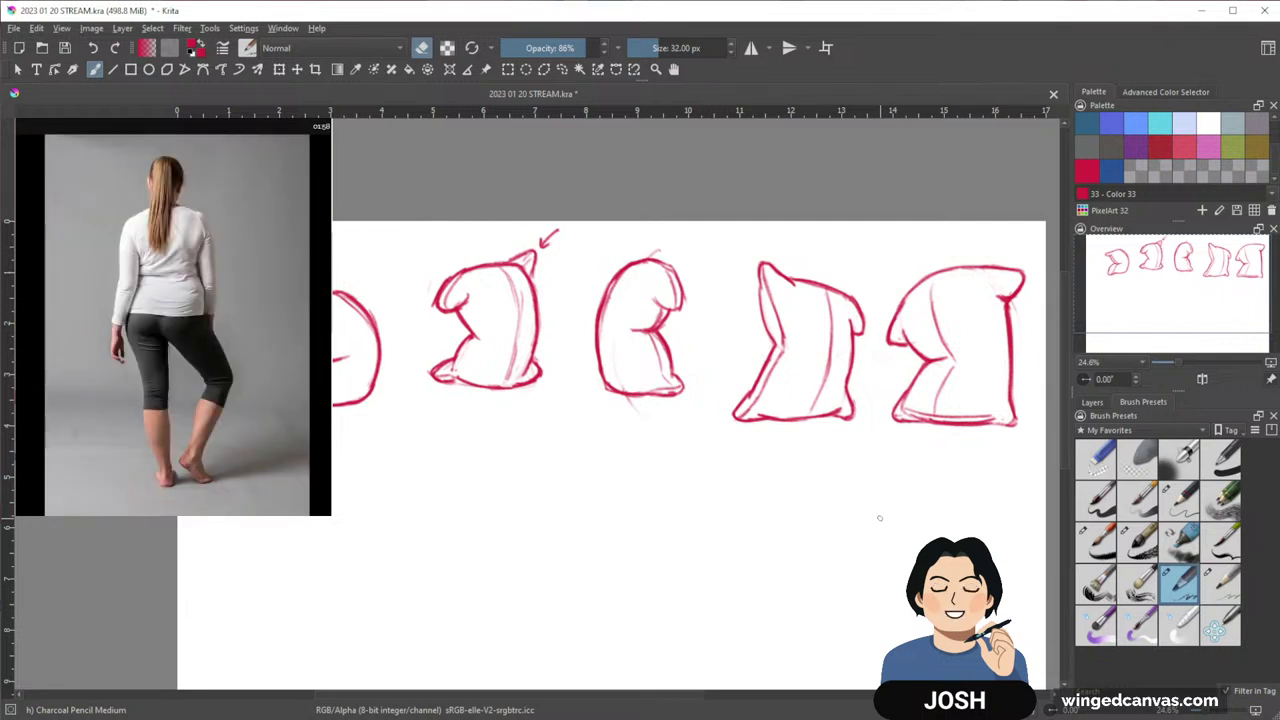
key(minus)
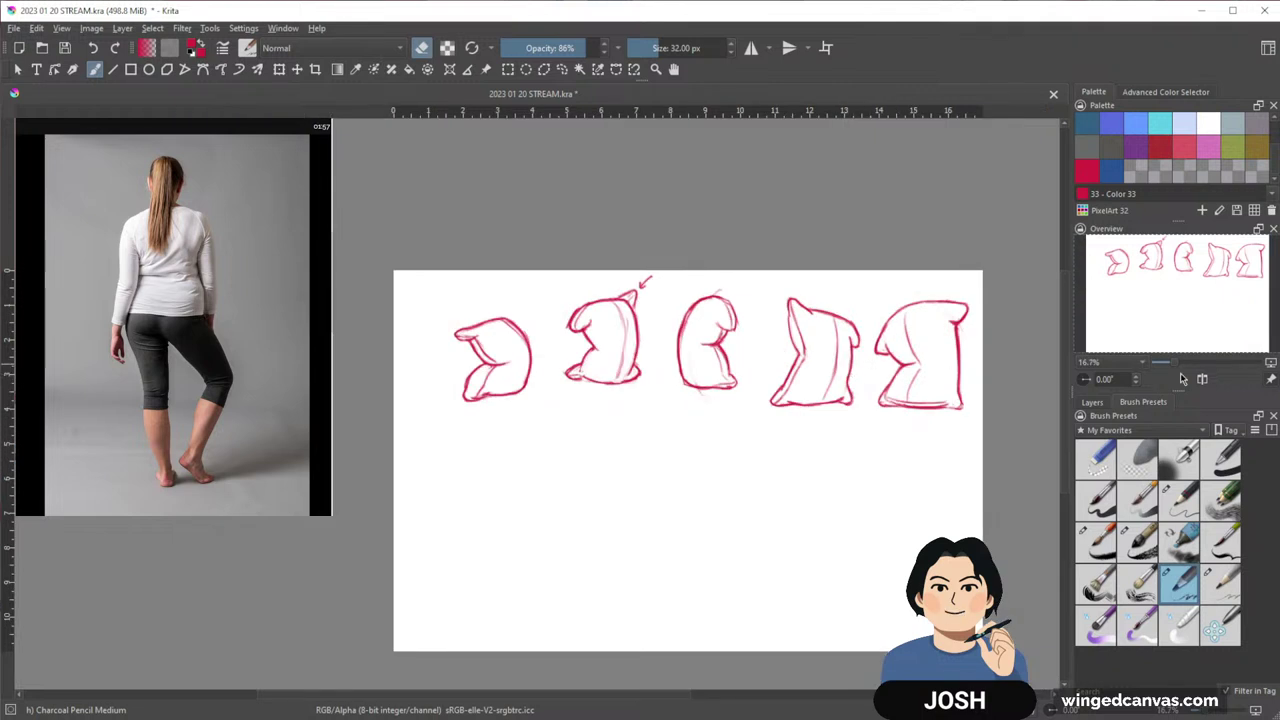
click(1099, 404)
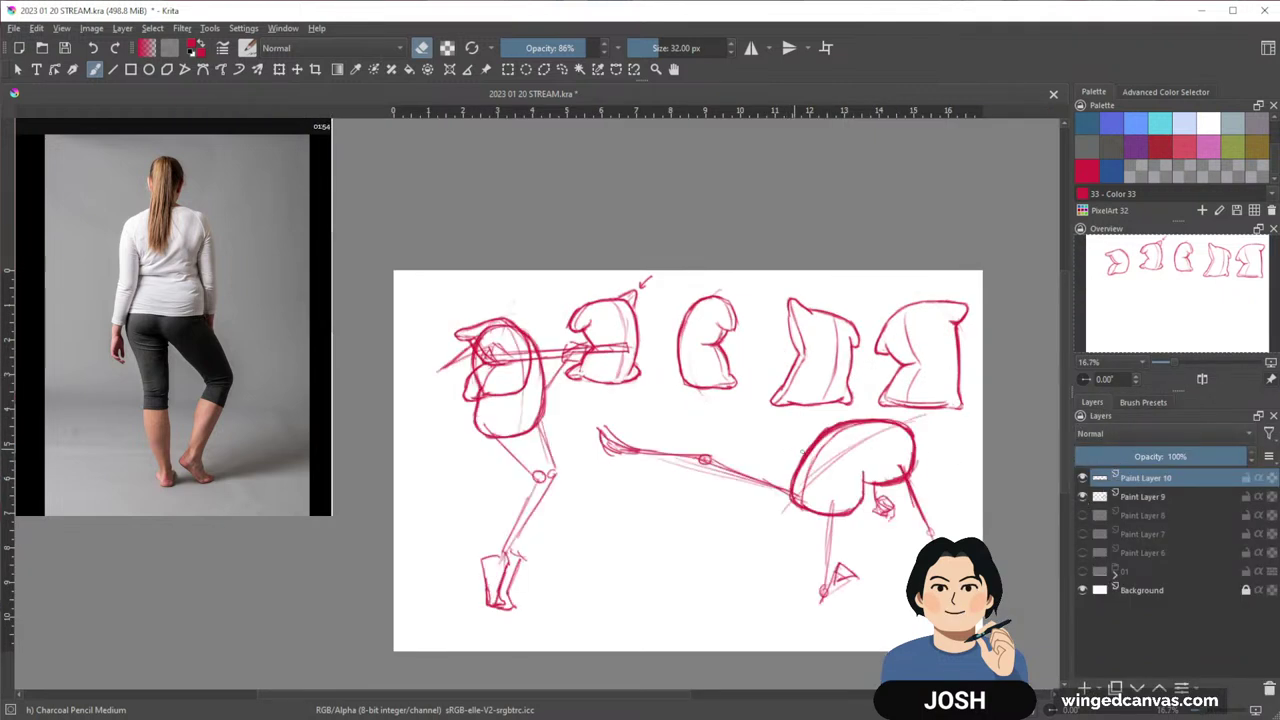
click(1188, 497)
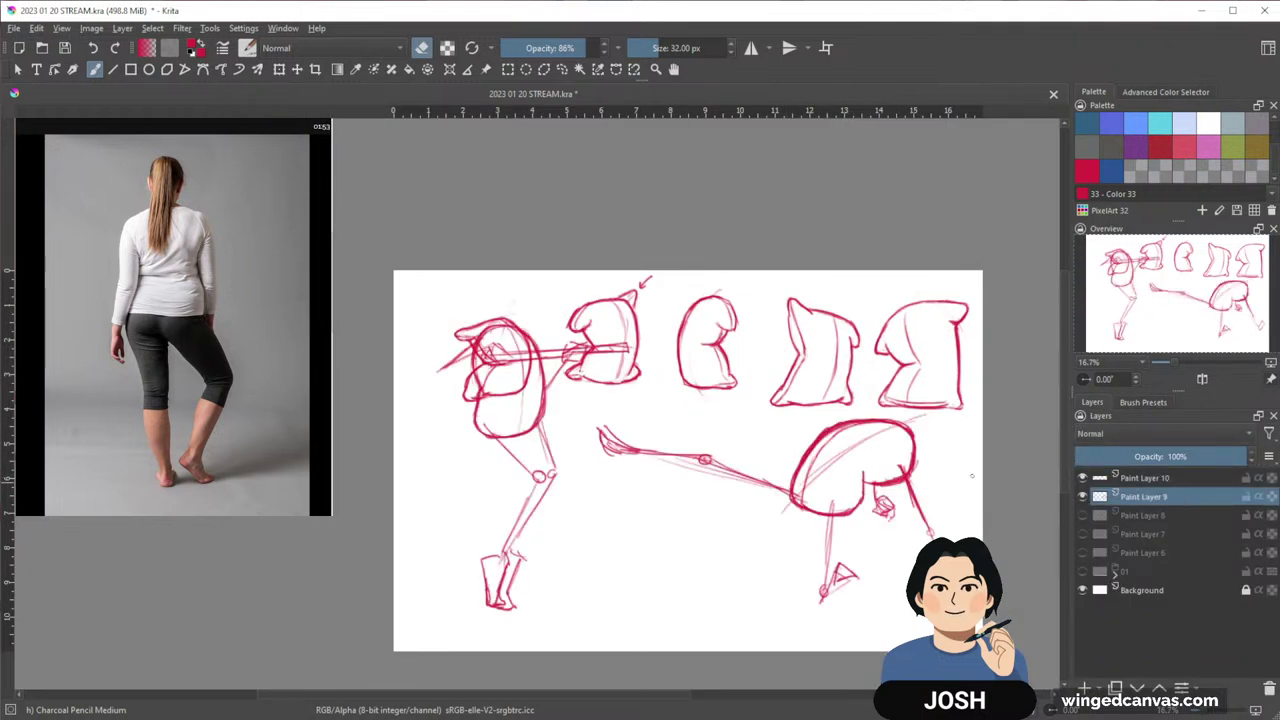
key(ctrl+t)
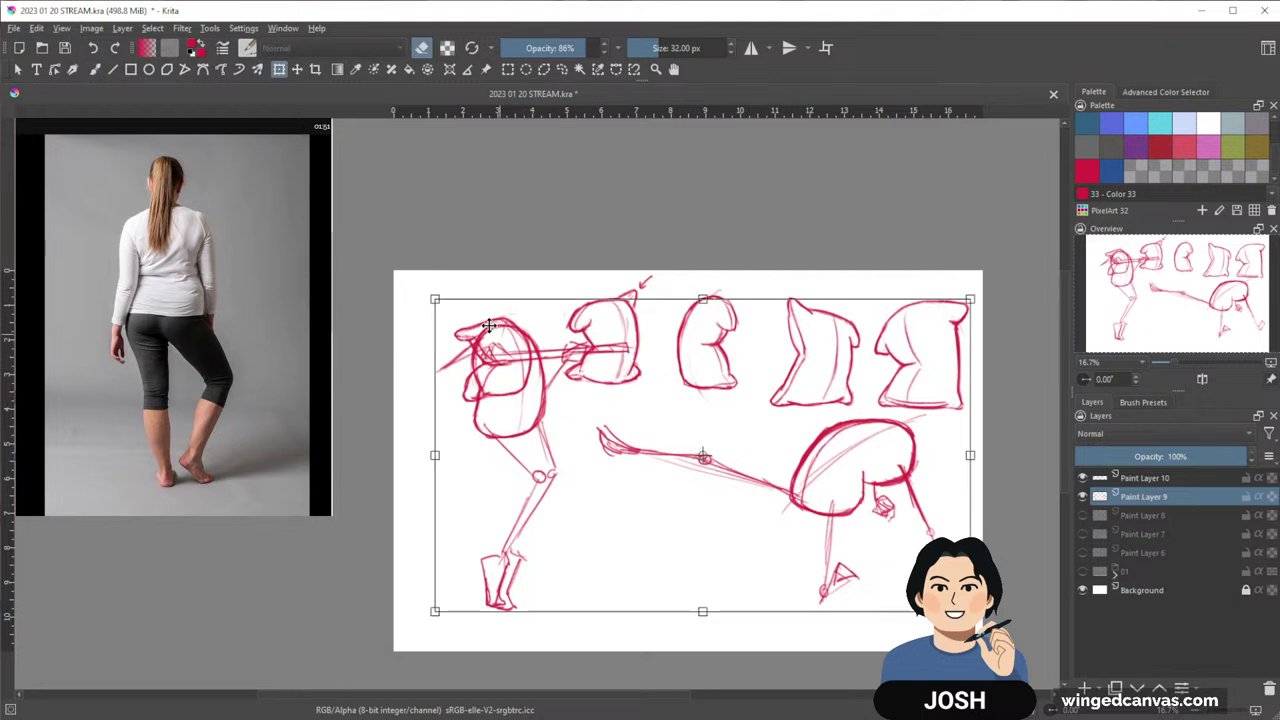
drag(872, 503, 887, 515)
drag(484, 353, 700, 534)
drag(889, 549, 895, 518)
key(Return)
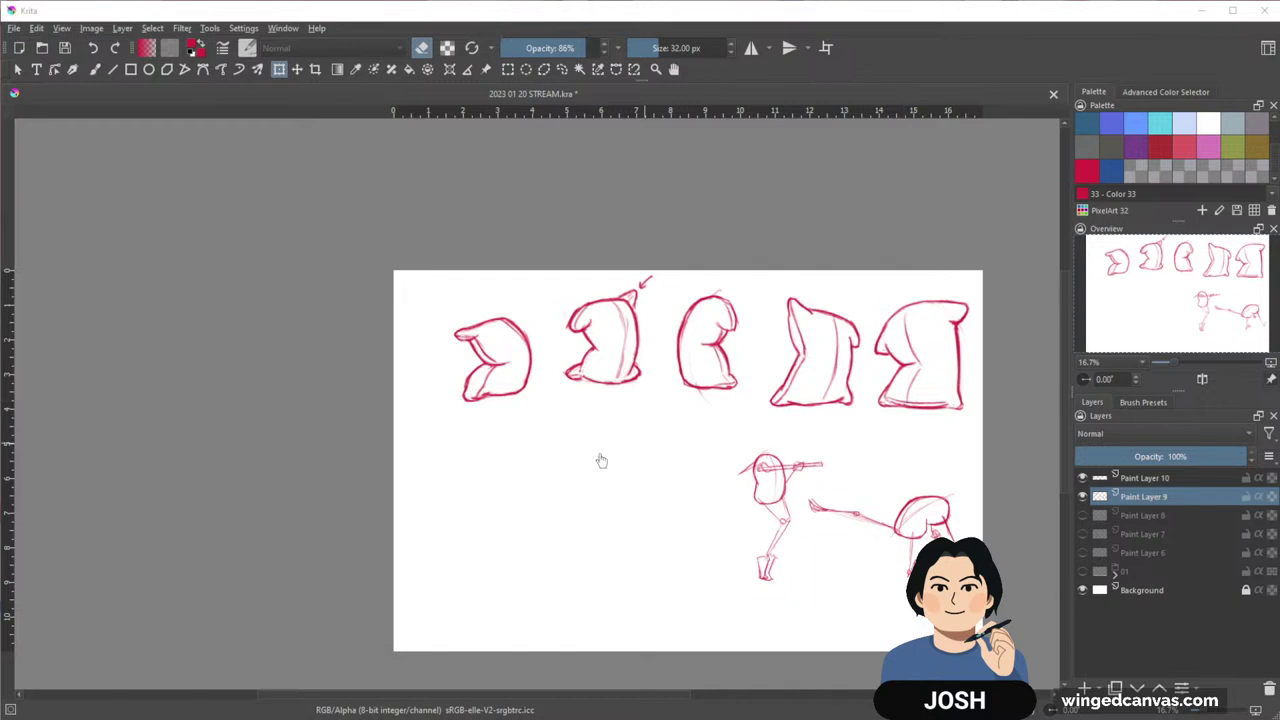
Show Paint Layer 8, scale down its three figures and place them under the torso row beside the other small figures
click(1082, 514)
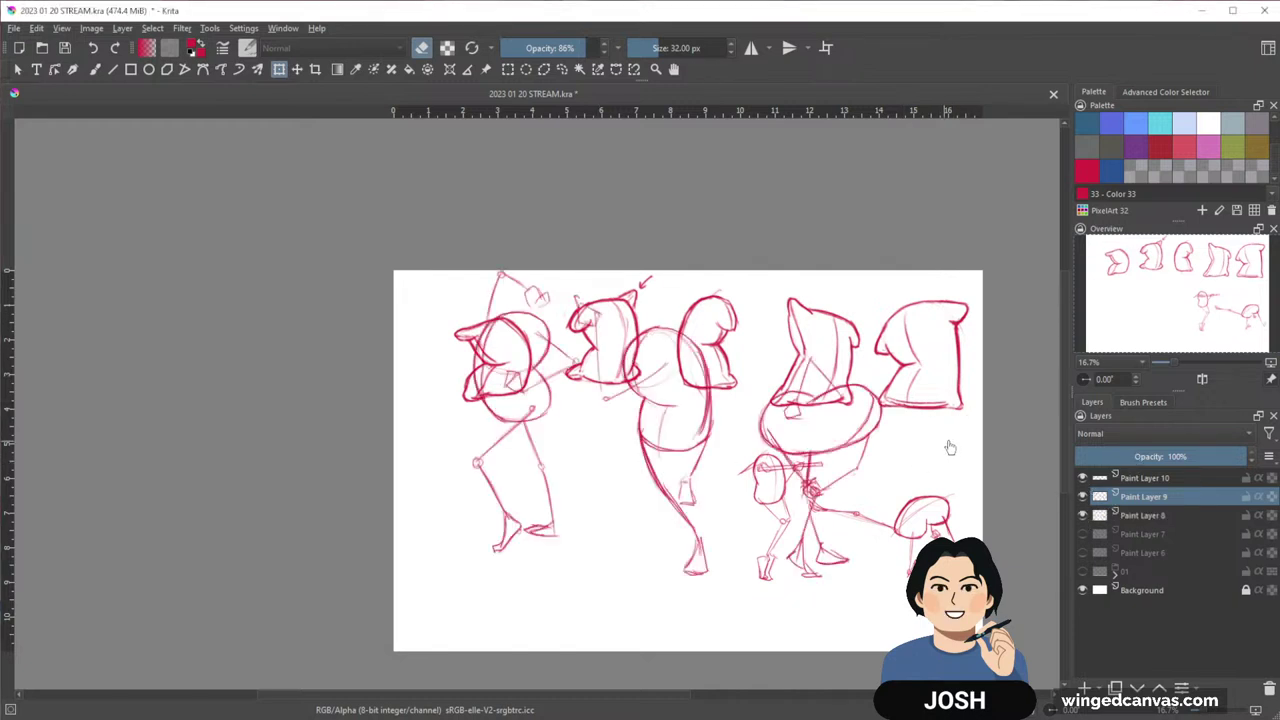
click(1222, 514)
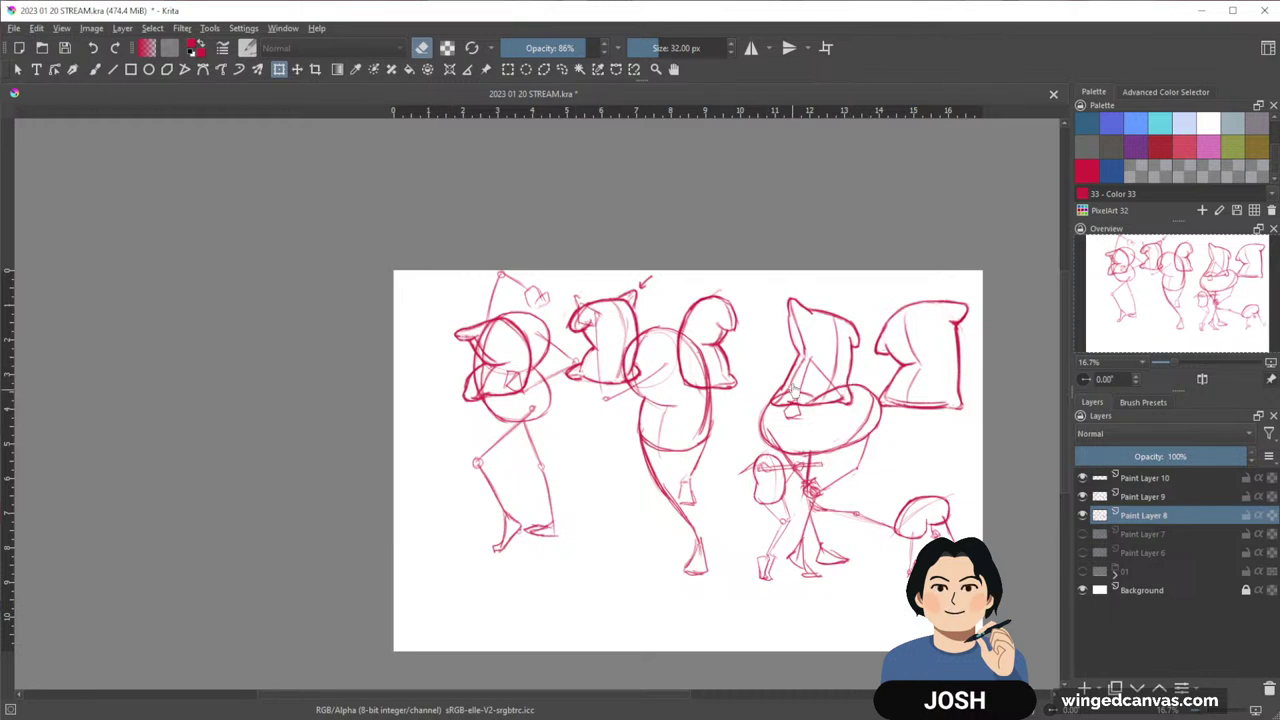
click(684, 454)
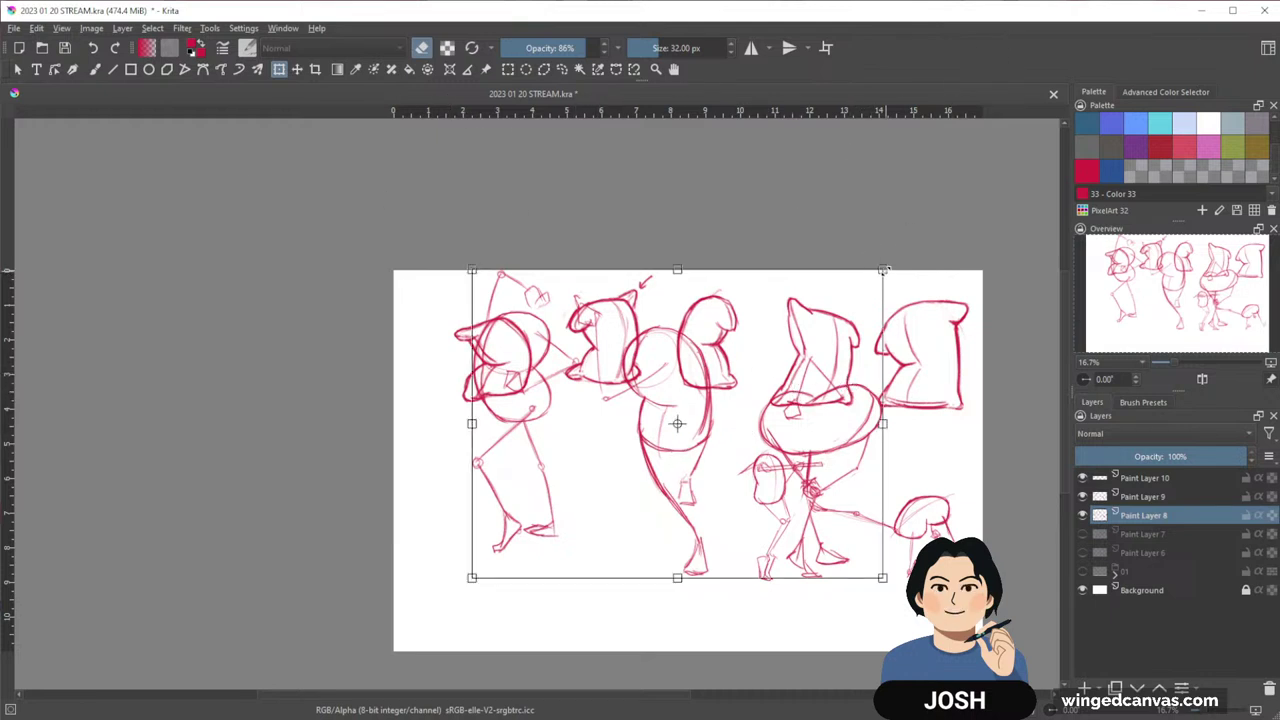
mouse_move(882, 269)
mouse_down()
mouse_move(711, 404)
mouse_move(729, 390)
mouse_up()
mouse_move(701, 461)
mouse_down()
mouse_move(701, 482)
mouse_move(686, 484)
mouse_up()
key(Return)
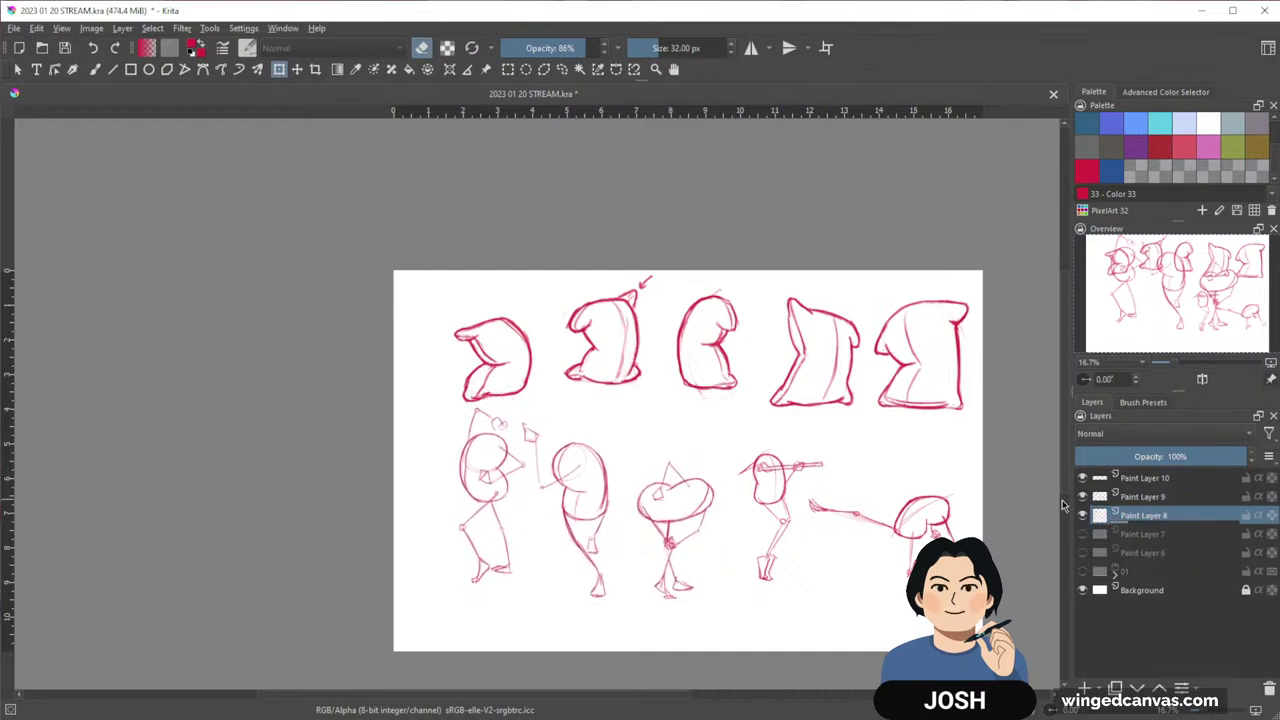
Slightly enlarge the two figures on Paint Layer 9 within the lower row, then save the document
click(1150, 497)
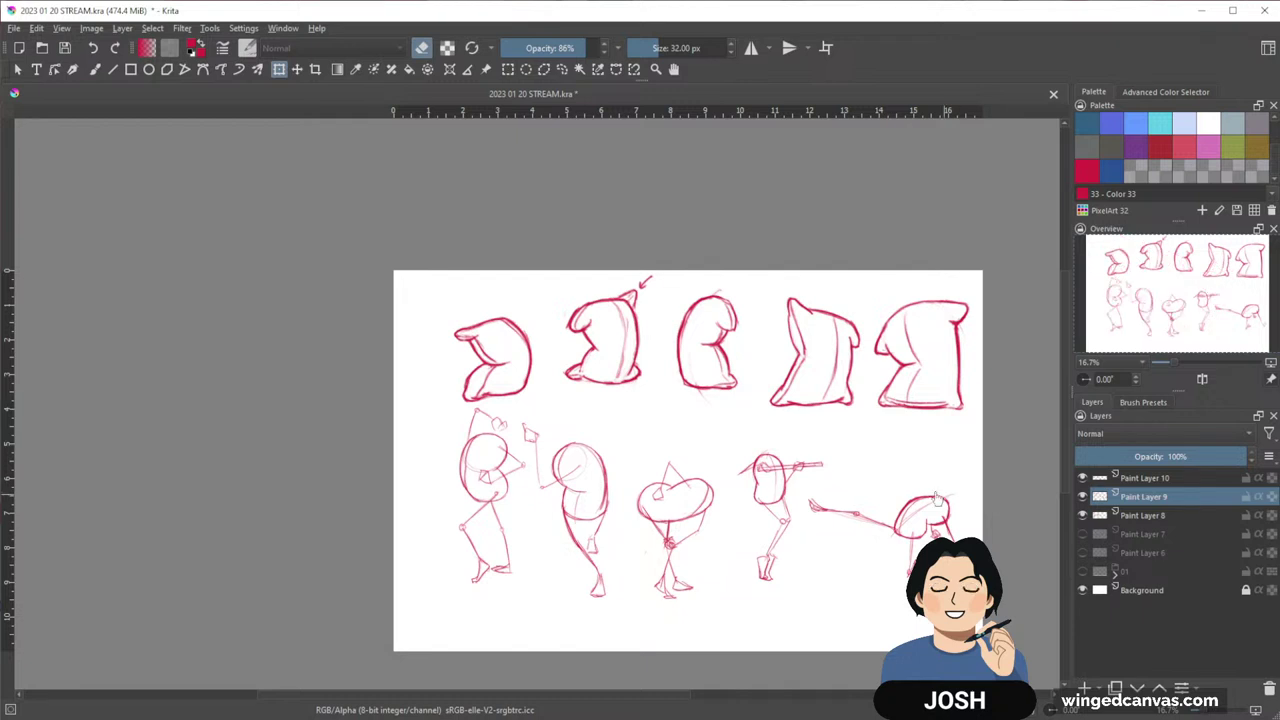
click(778, 498)
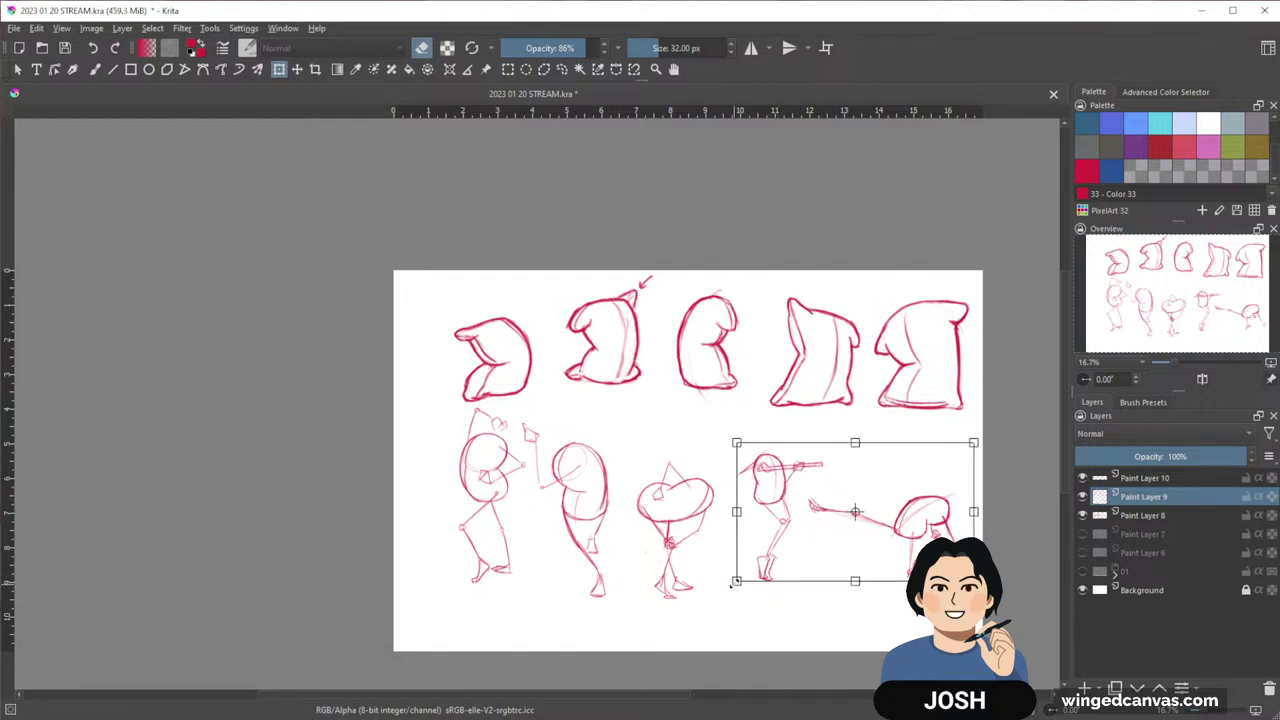
drag(738, 582, 725, 598)
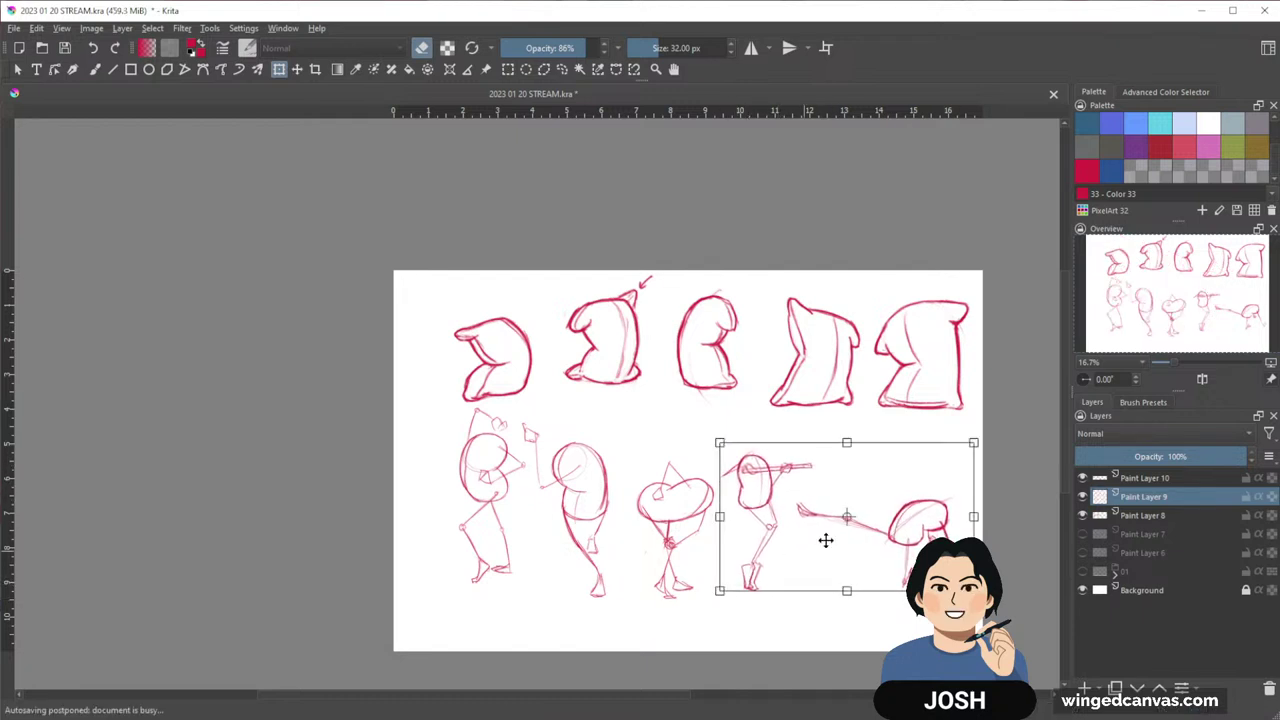
key(Return)
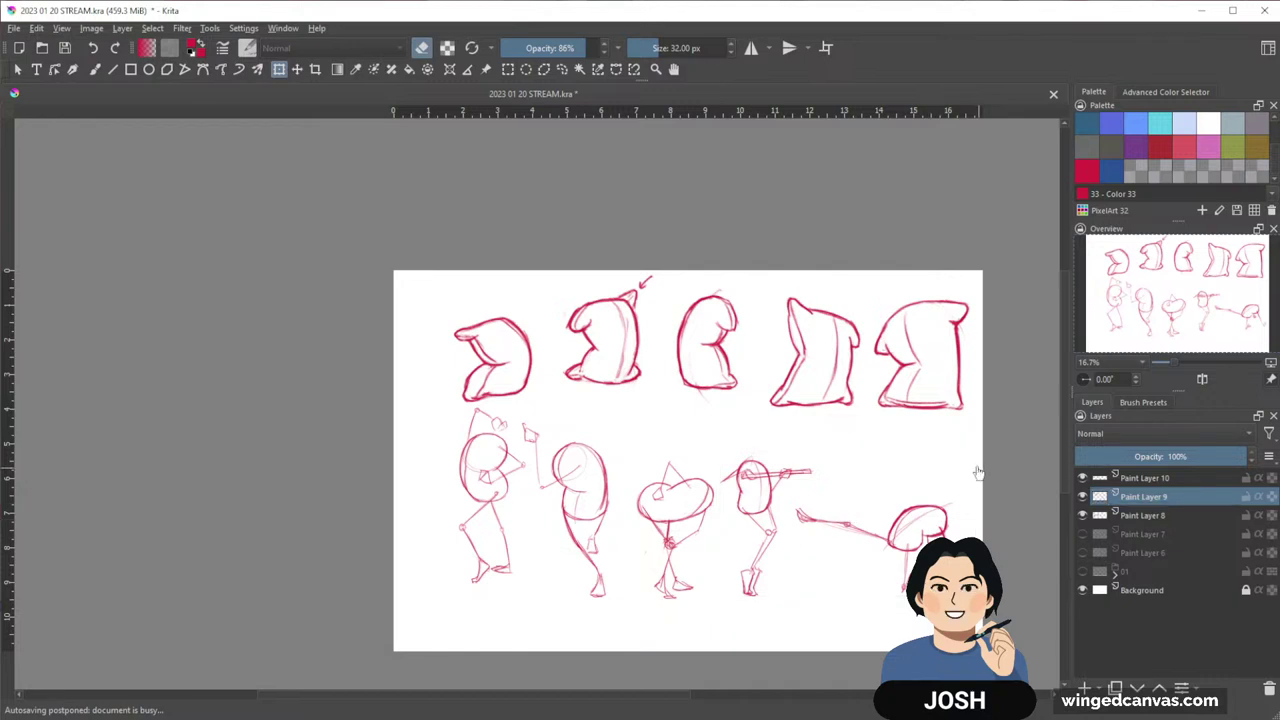
key(b)
scroll(792, 487, up, 1)
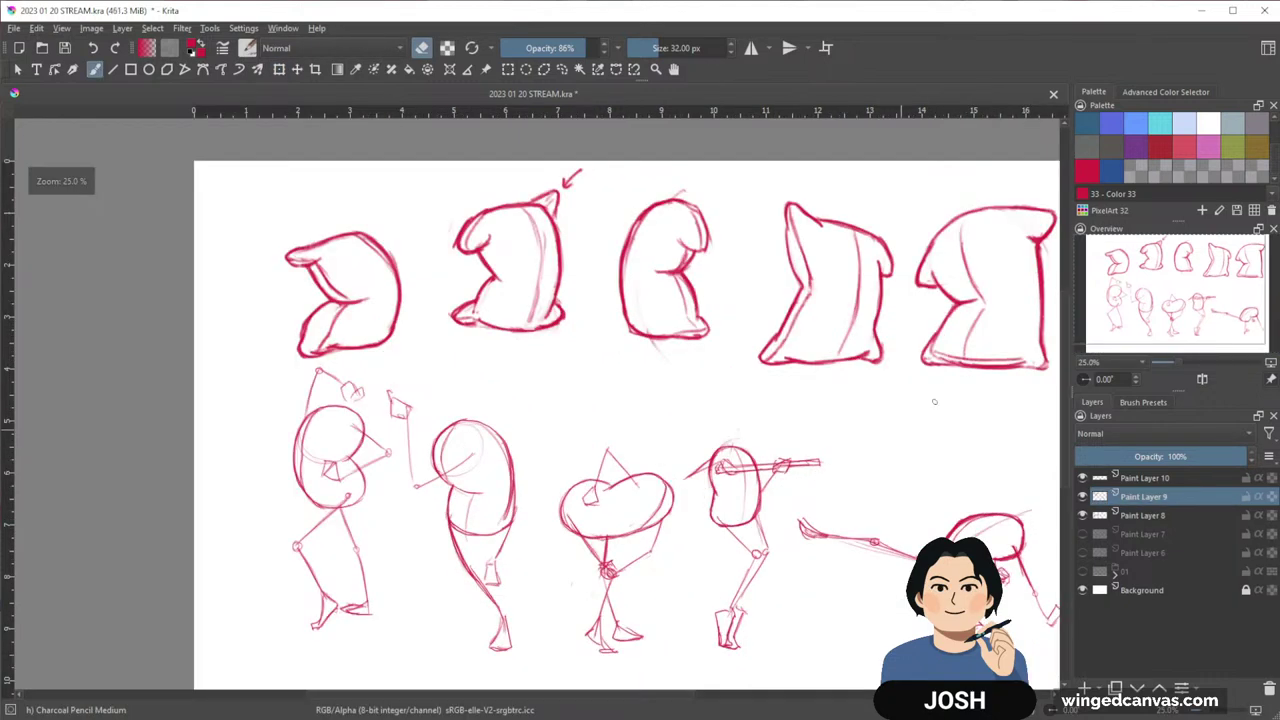
drag(874, 423, 734, 400)
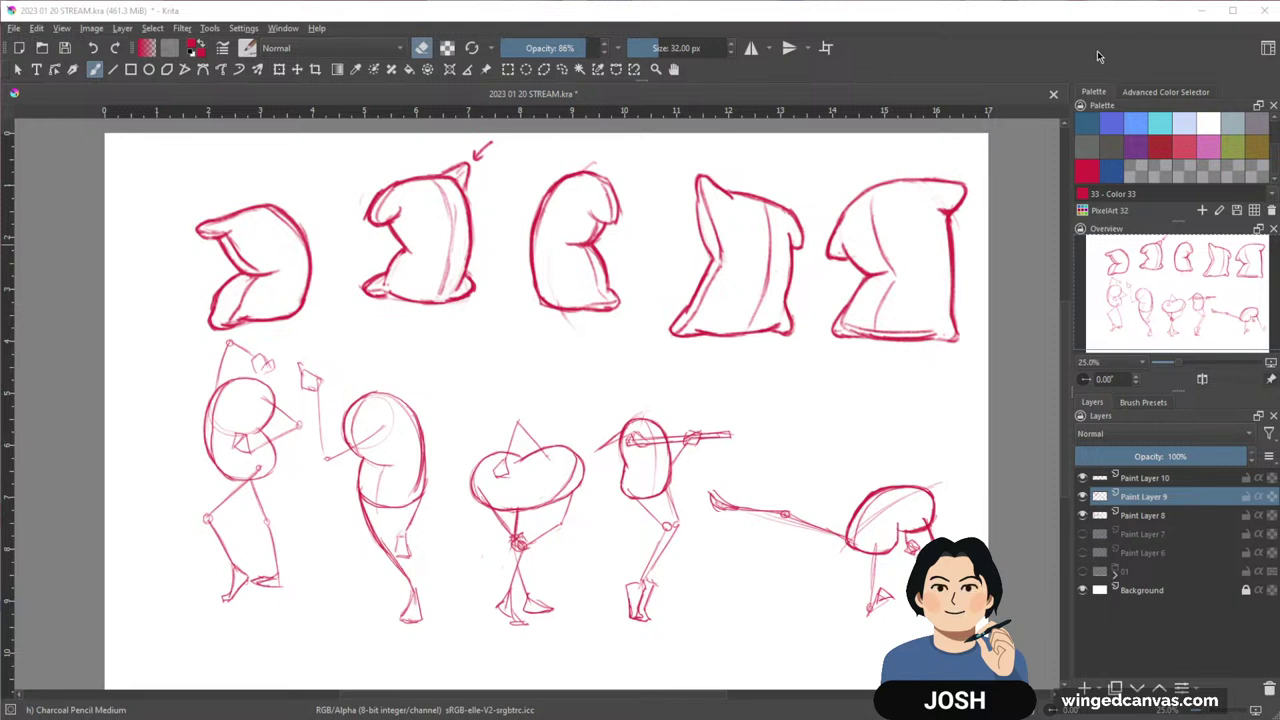
key(ctrl+s)
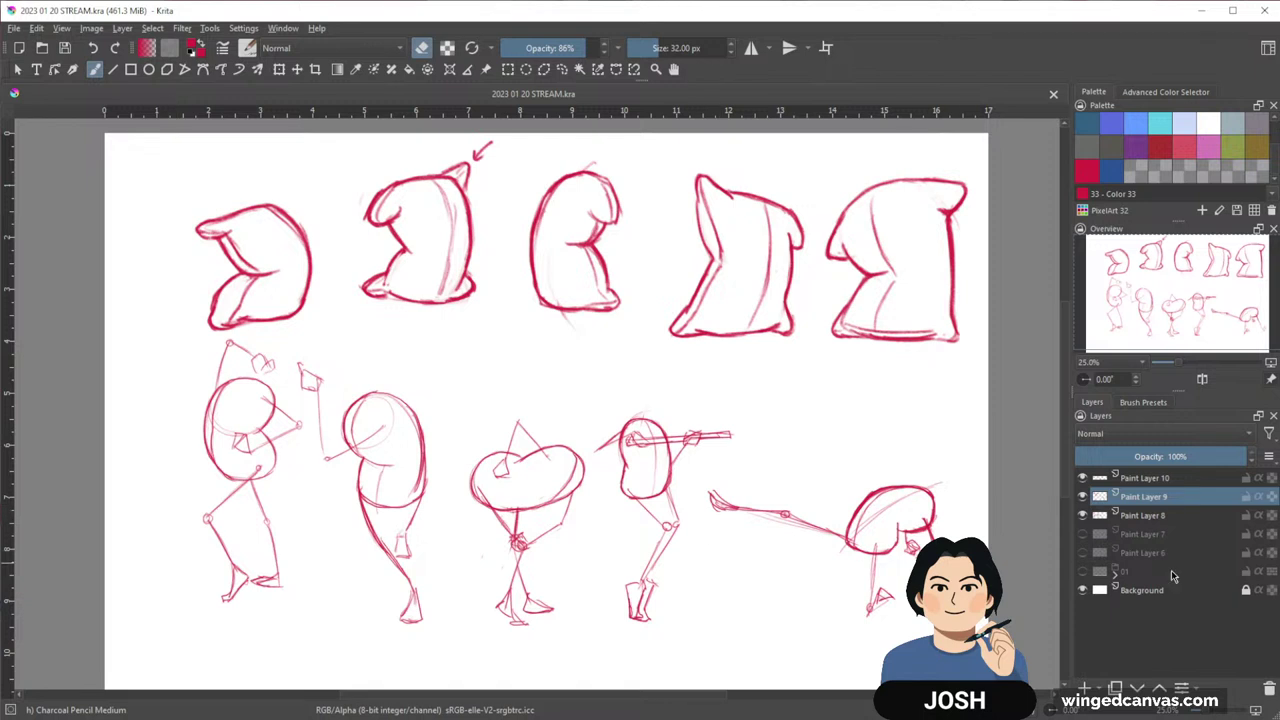
Hide Paint Layers 8, 9 and 10 and add a new paint layer above them
drag(1082, 478, 1085, 515)
click(1083, 515)
click(1082, 497)
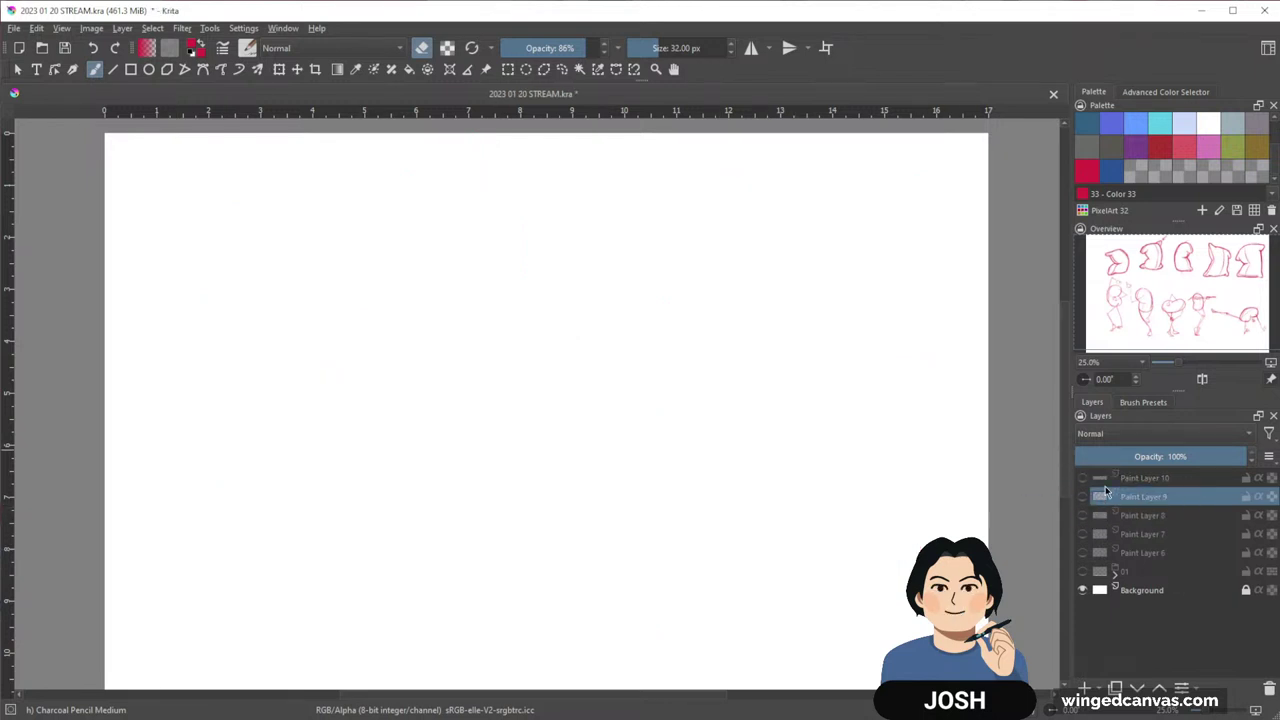
click(1084, 688)
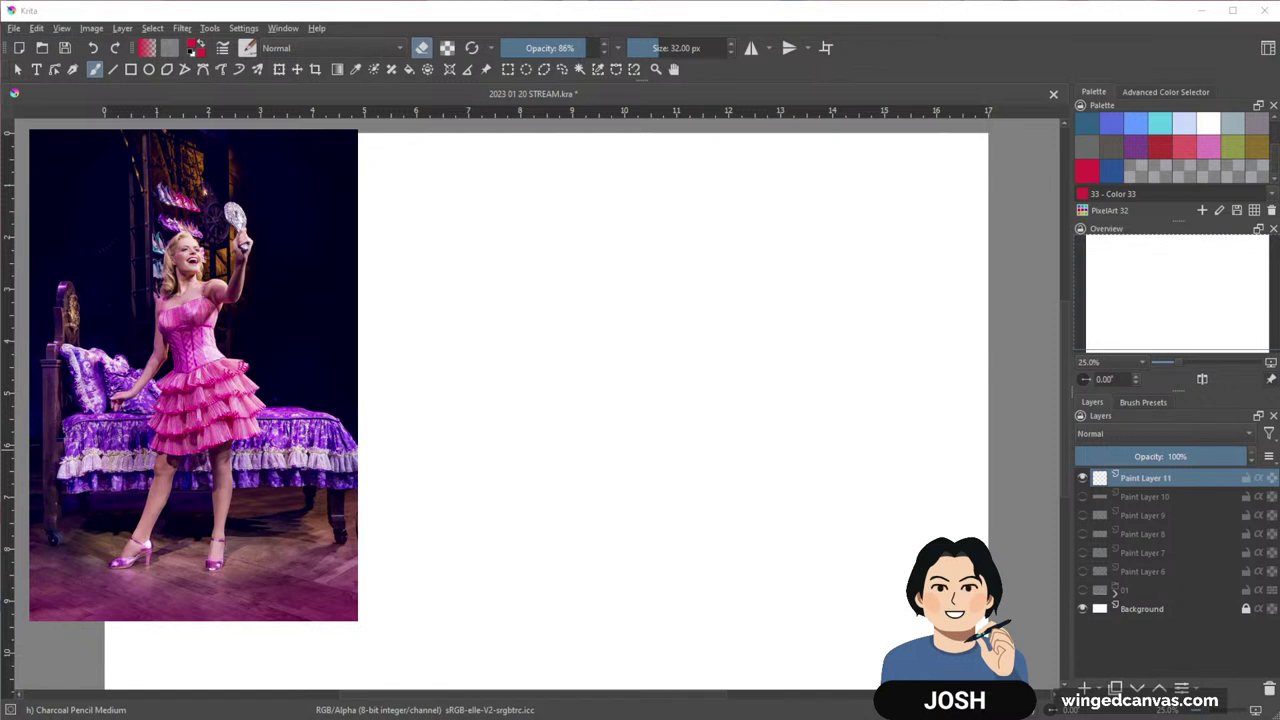
Turn off eraser mode and sketch a long S-shaped line of action for the standing woman in the reference photo
click(948, 48)
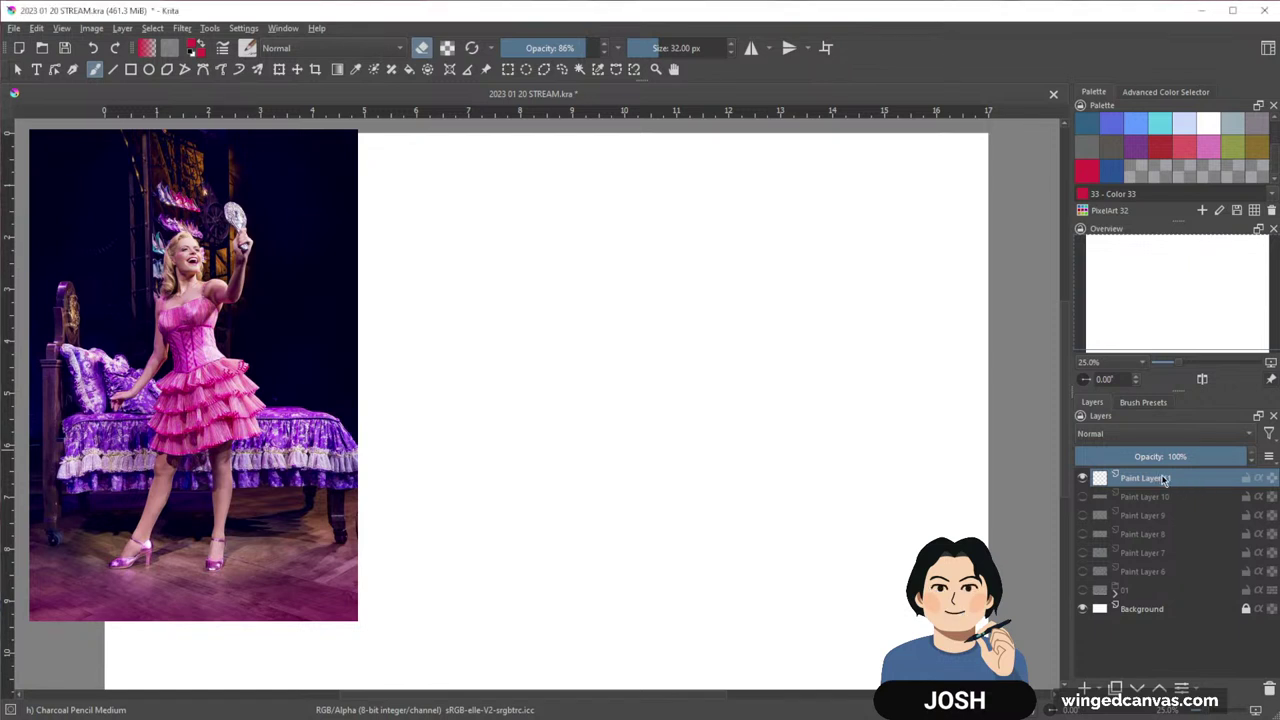
key(e)
mouse_move(795, 443)
mouse_down()
mouse_move(749, 459)
mouse_move(768, 619)
mouse_move(770, 499)
mouse_up()
key(ctrl+z)
mouse_move(620, 457)
mouse_down()
mouse_move(638, 427)
mouse_move(669, 466)
mouse_up()
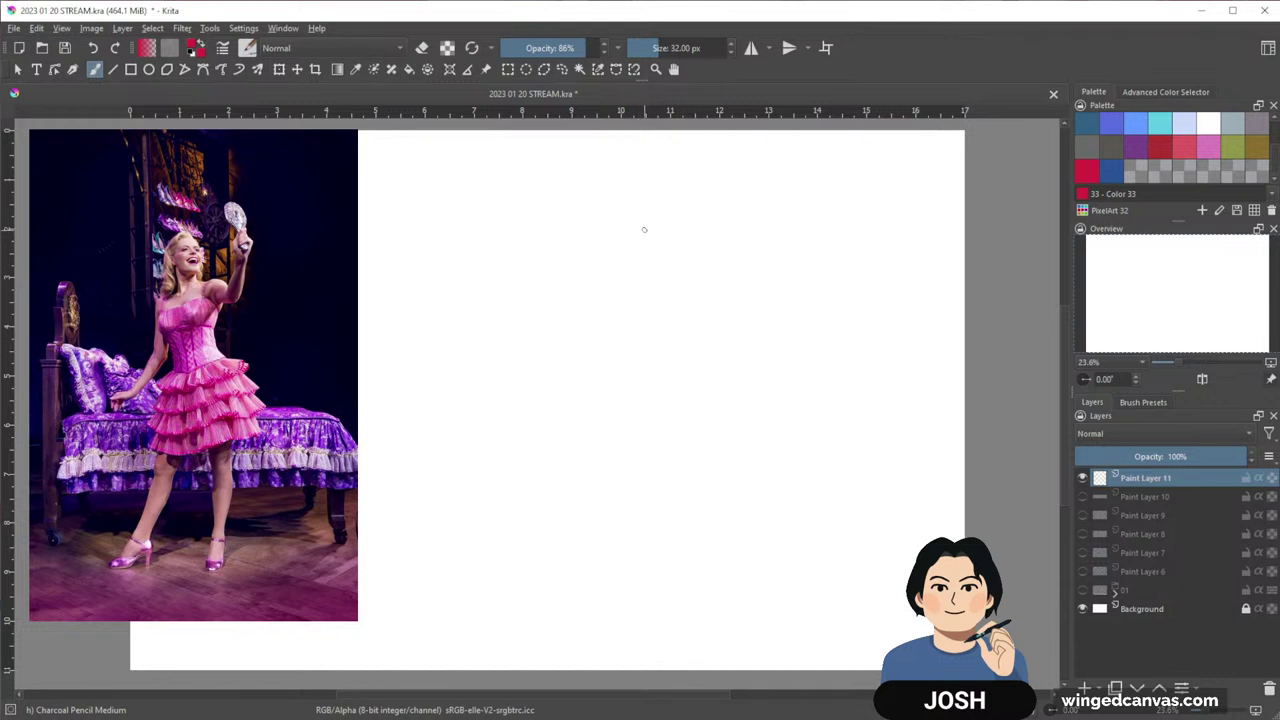
mouse_move(645, 207)
mouse_down()
mouse_move(634, 286)
mouse_move(666, 408)
mouse_up()
drag(652, 335, 636, 556)
mouse_move(660, 466)
mouse_down()
mouse_move(652, 508)
mouse_move(632, 590)
mouse_up()
drag(652, 524, 630, 602)
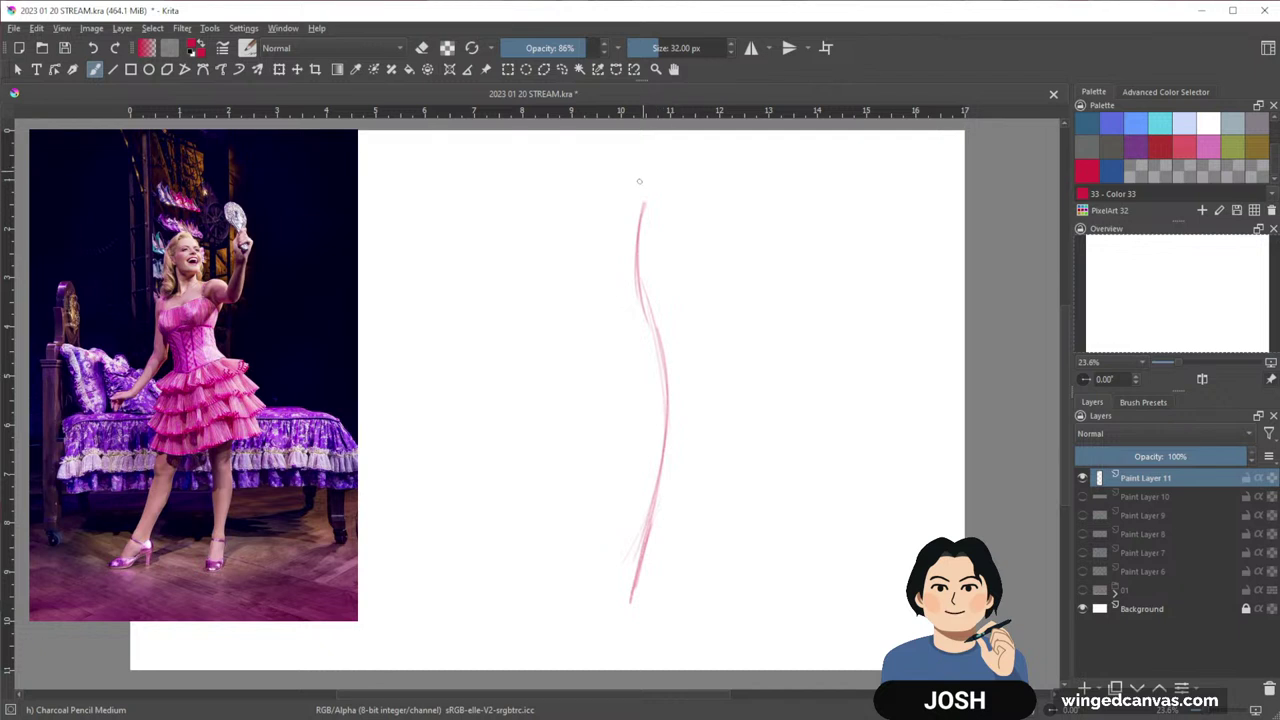
Sketch a round head with a vertical face line around the upper end of the line of action
mouse_move(652, 212)
mouse_down()
mouse_move(620, 215)
mouse_move(668, 211)
mouse_move(656, 230)
mouse_up()
drag(650, 180, 659, 240)
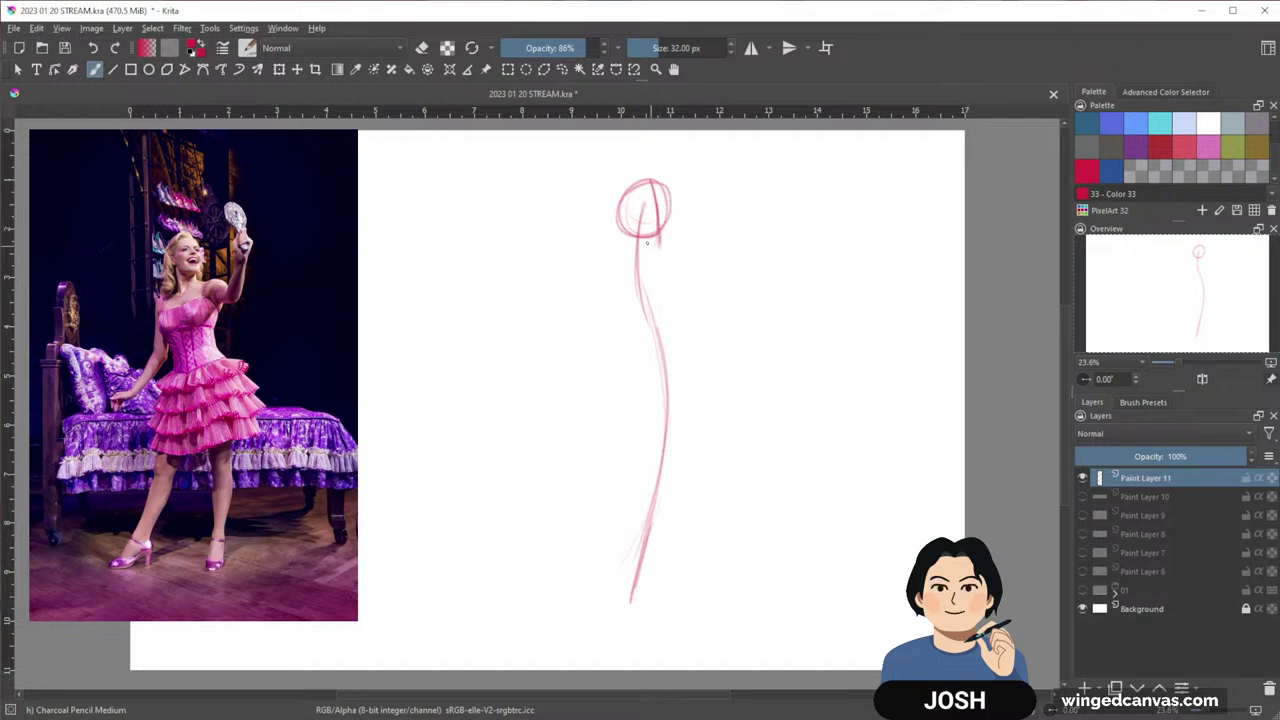
mouse_move(655, 176)
mouse_down()
mouse_move(640, 252)
mouse_move(687, 189)
mouse_move(661, 220)
mouse_move(666, 261)
mouse_move(683, 220)
mouse_move(673, 243)
mouse_up()
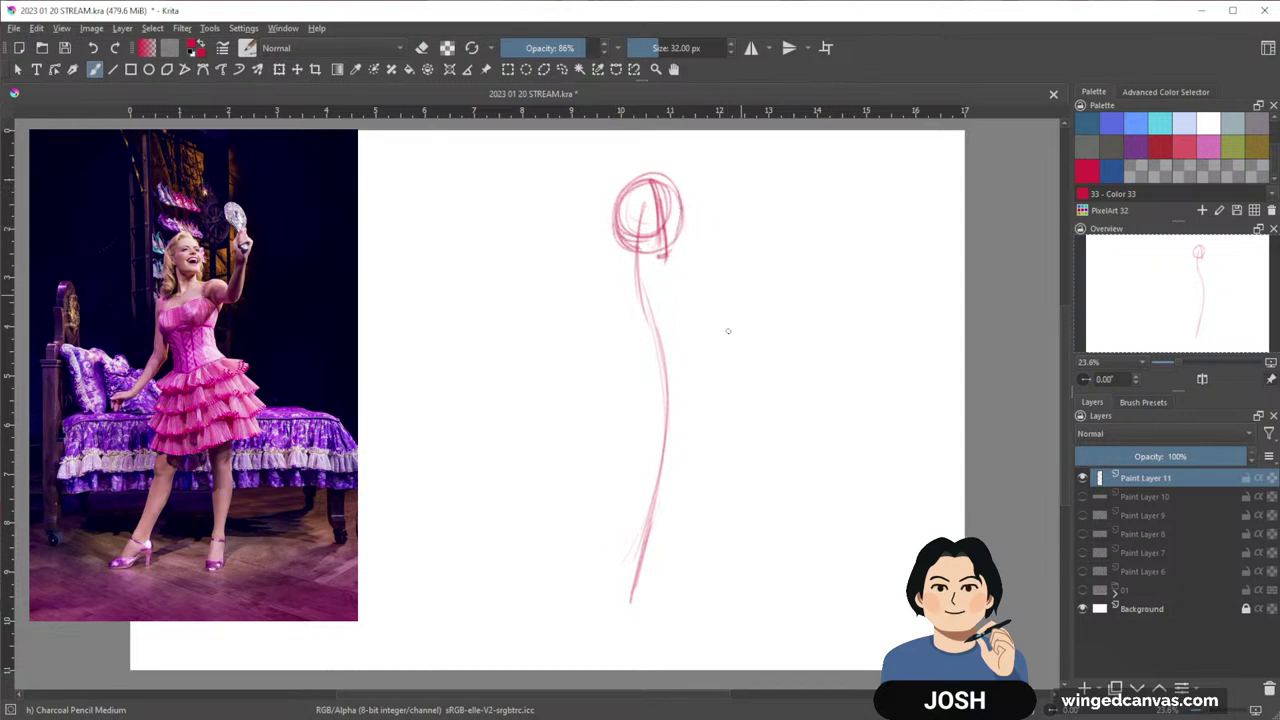
Block in the slanted shoulder line, the tapering ribcage sides and a rounded shoulder on the raised-arm side
drag(745, 408, 753, 406)
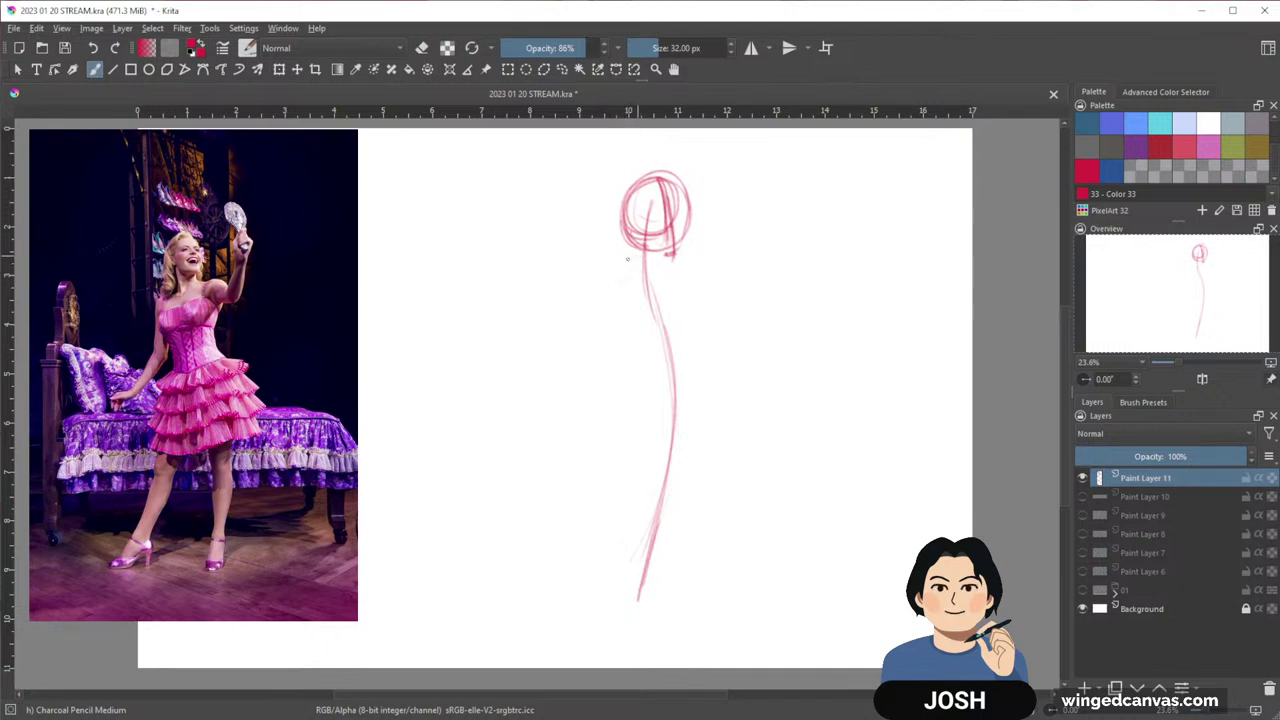
mouse_move(680, 244)
mouse_down()
mouse_move(606, 277)
mouse_move(692, 250)
mouse_up()
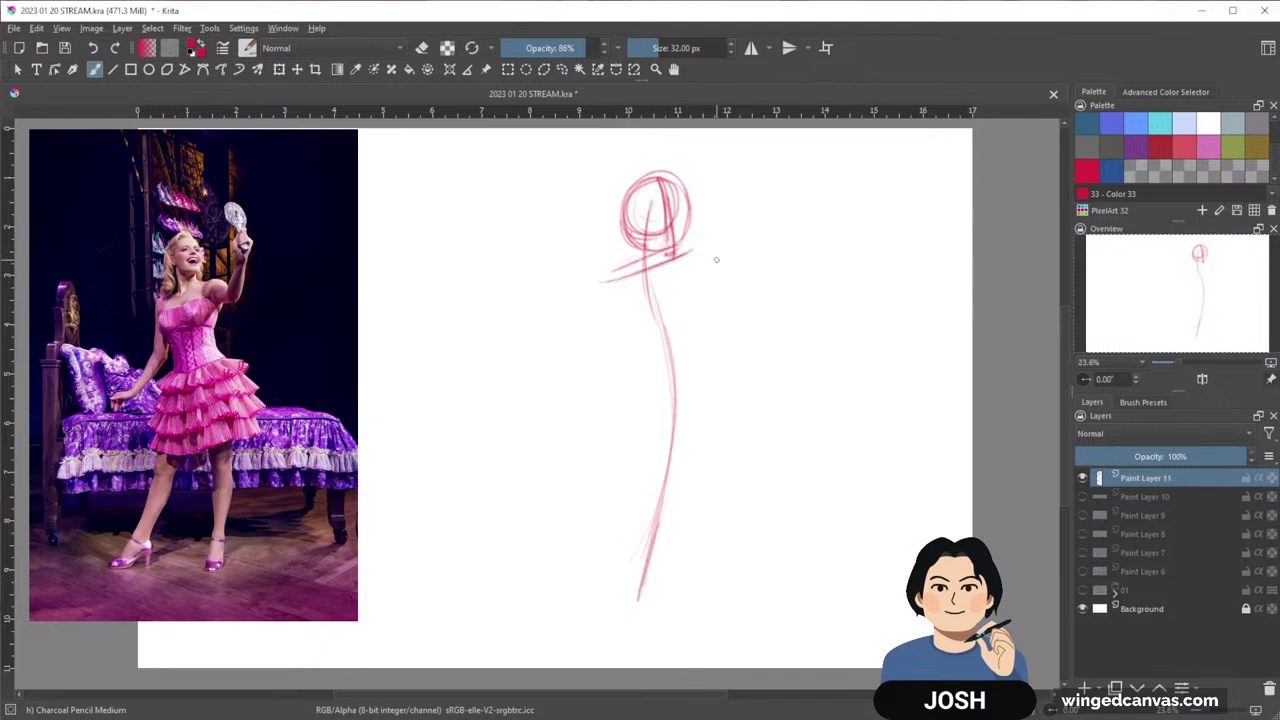
mouse_move(616, 292)
mouse_down()
mouse_move(660, 368)
mouse_move(643, 300)
mouse_up()
drag(704, 263, 668, 352)
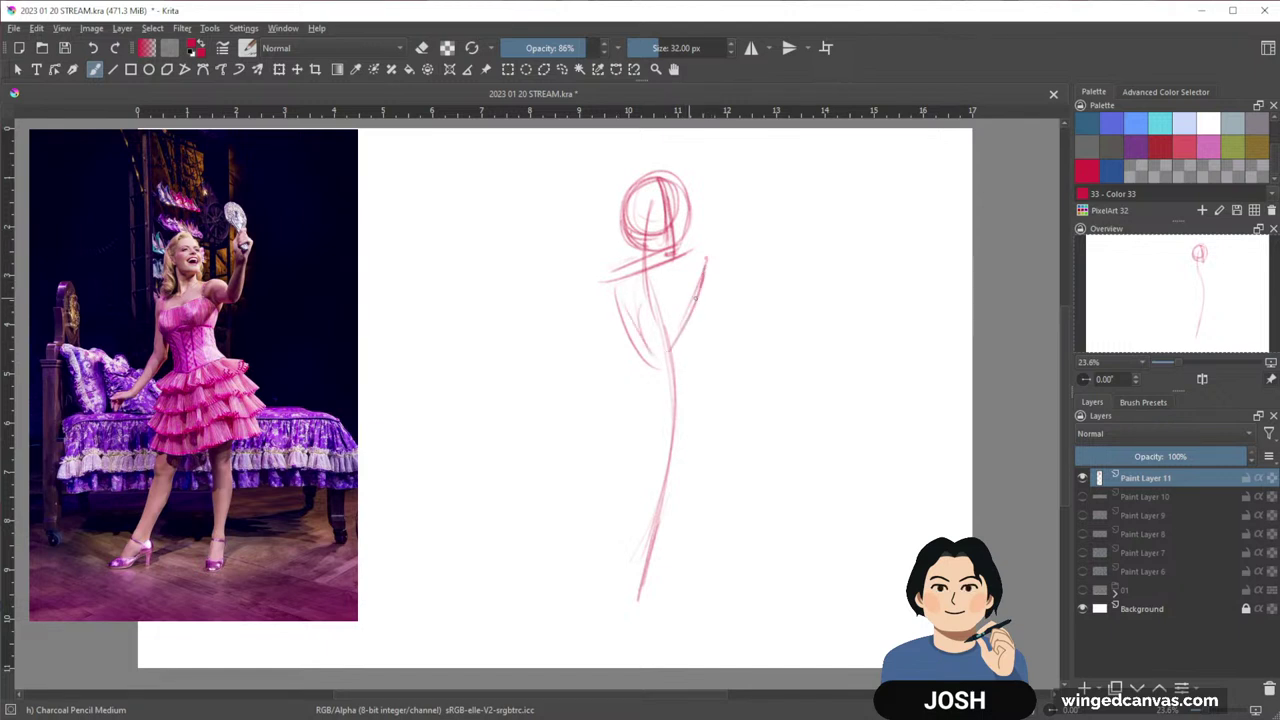
drag(702, 288, 662, 344)
mouse_move(694, 256)
mouse_down()
mouse_move(724, 232)
mouse_move(700, 260)
mouse_up()
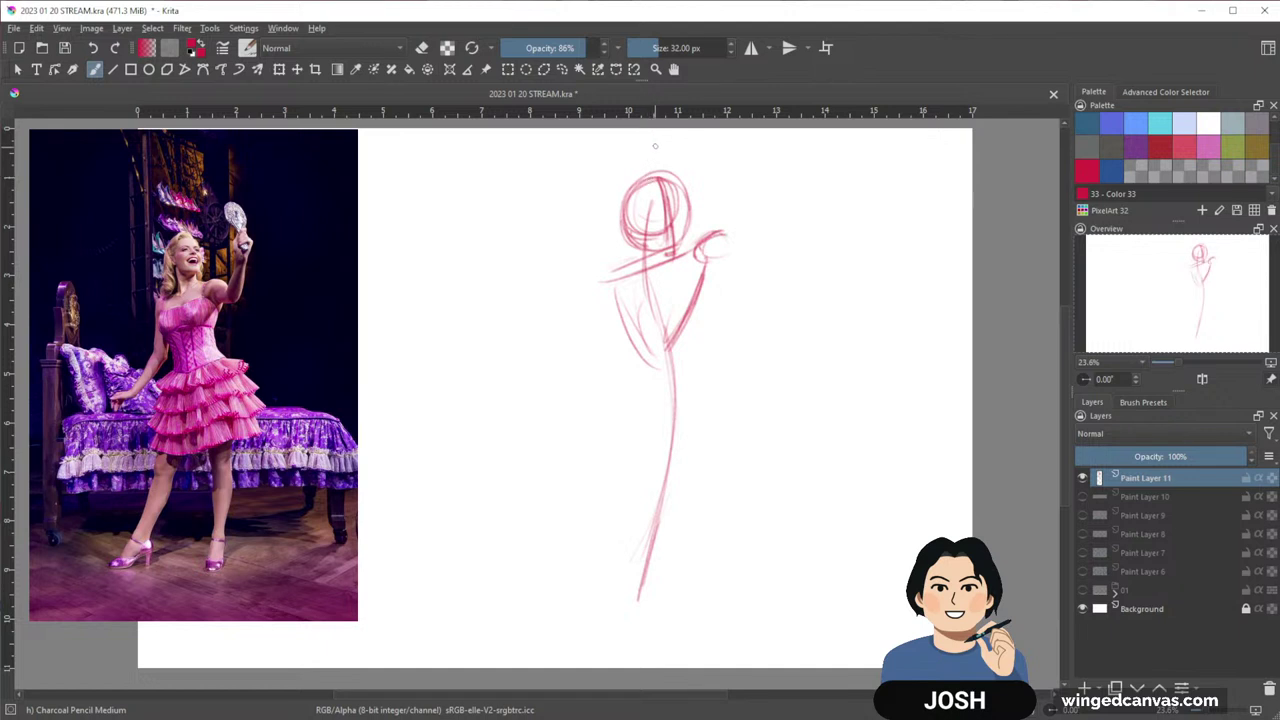
Darken the head circle and draw the bent raised arm from the shoulder to a triangular hand
mouse_move(650, 176)
mouse_down()
mouse_move(622, 208)
mouse_move(641, 194)
mouse_move(664, 224)
mouse_move(638, 177)
mouse_move(679, 190)
mouse_move(684, 233)
mouse_move(671, 250)
mouse_move(661, 170)
mouse_move(635, 203)
mouse_move(646, 225)
mouse_move(624, 230)
mouse_move(668, 243)
mouse_move(689, 221)
mouse_move(641, 229)
mouse_move(690, 186)
mouse_up()
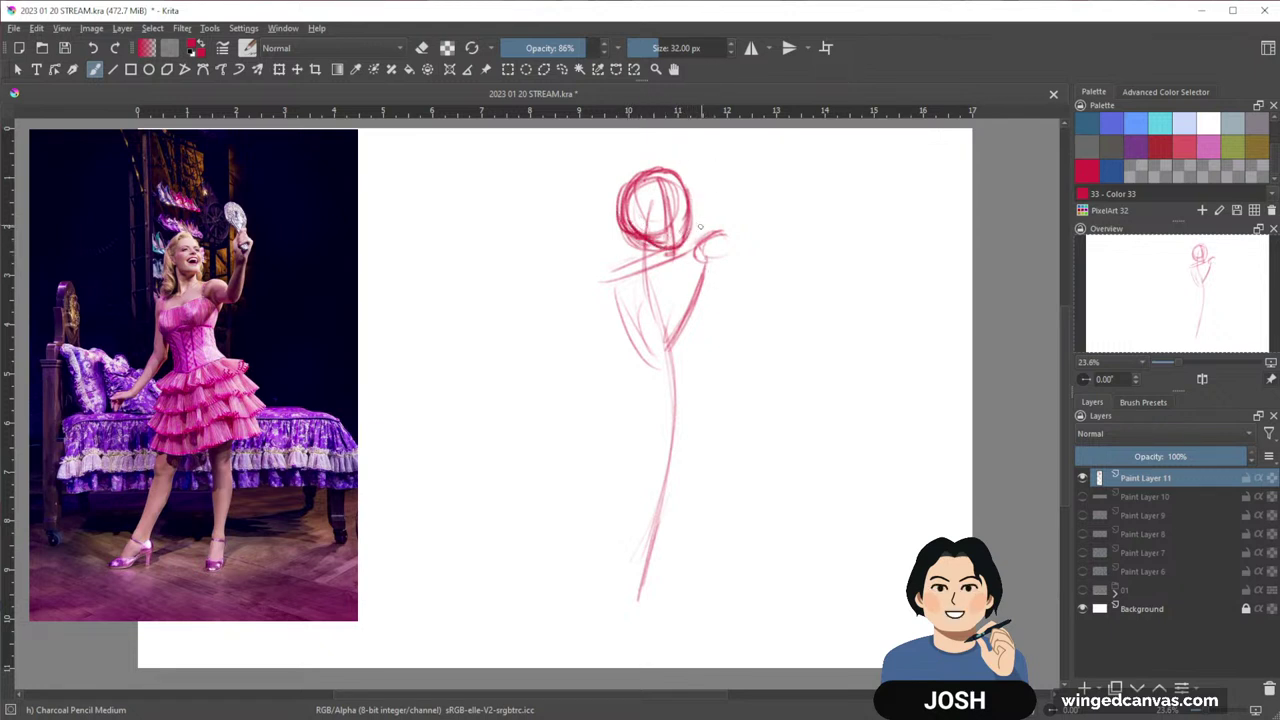
mouse_move(709, 241)
mouse_down()
mouse_move(678, 266)
mouse_move(710, 248)
mouse_move(711, 273)
mouse_move(687, 253)
mouse_move(707, 248)
mouse_move(713, 271)
mouse_up()
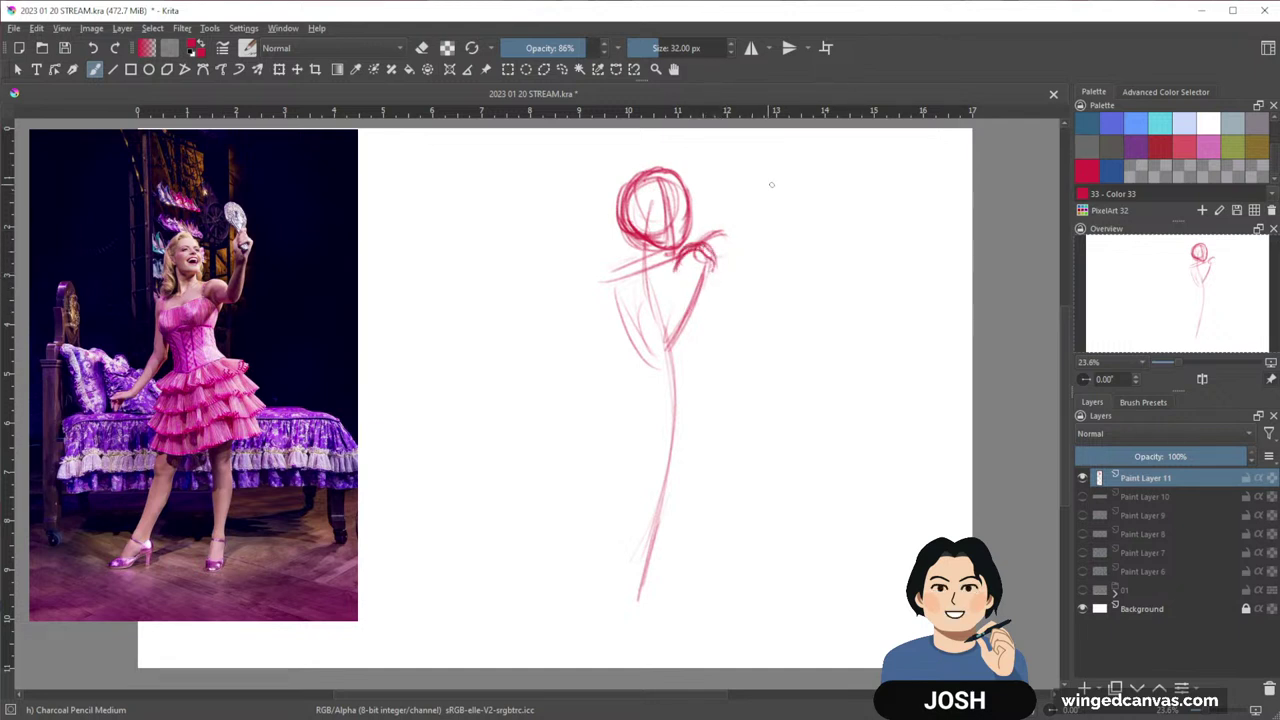
mouse_move(757, 203)
mouse_down()
mouse_move(781, 177)
mouse_move(799, 204)
mouse_move(786, 178)
mouse_move(774, 181)
mouse_move(794, 188)
mouse_move(796, 207)
mouse_move(748, 250)
mouse_move(754, 235)
mouse_move(741, 263)
mouse_move(768, 285)
mouse_up()
drag(771, 233, 770, 290)
drag(698, 258, 742, 268)
mouse_move(762, 210)
mouse_down()
mouse_move(735, 278)
mouse_move(767, 299)
mouse_up()
mouse_move(770, 216)
mouse_down()
mouse_move(760, 308)
mouse_move(740, 306)
mouse_move(758, 302)
mouse_up()
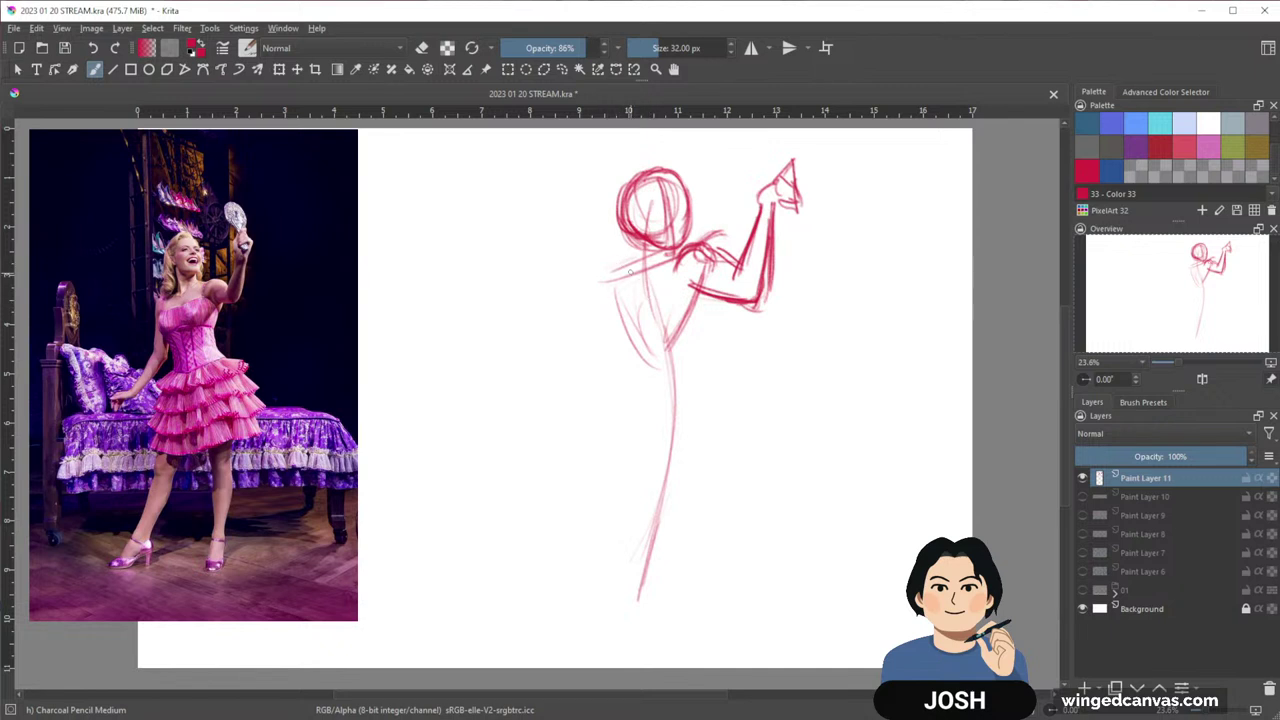
Sketch both outer sides of the torso from the shoulder and armpit down toward the waist
mouse_move(605, 279)
mouse_down()
mouse_move(618, 339)
mouse_move(605, 283)
mouse_move(620, 275)
mouse_move(605, 330)
mouse_move(623, 267)
mouse_move(612, 341)
mouse_move(650, 376)
mouse_up()
mouse_move(702, 290)
mouse_down()
mouse_move(674, 341)
mouse_move(684, 331)
mouse_move(700, 402)
mouse_up()
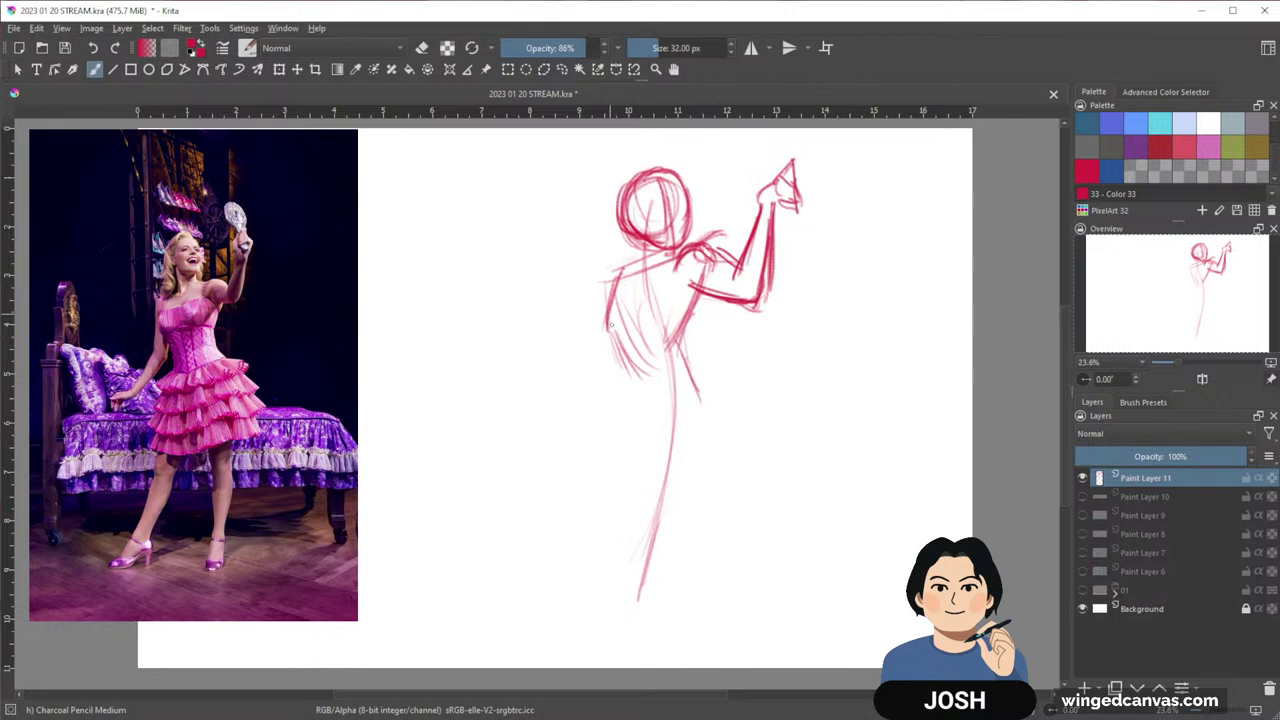
drag(612, 324, 632, 404)
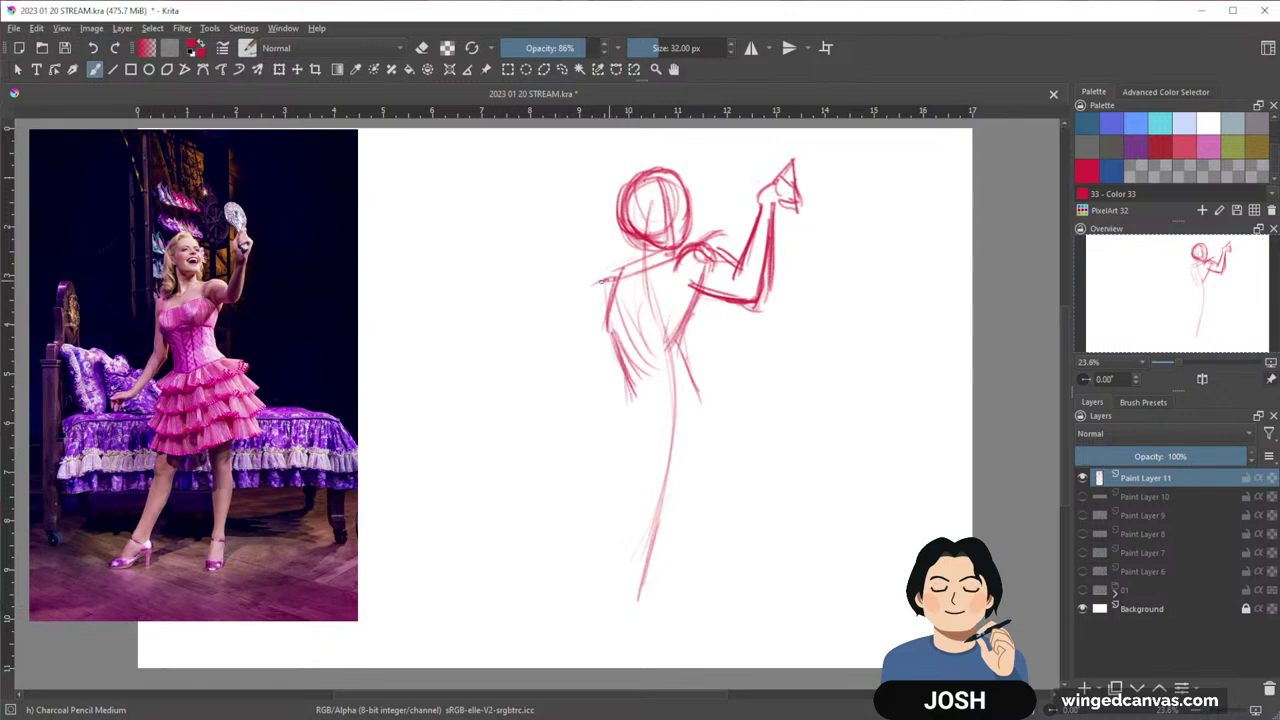
Draw the lowered arm from the shoulder through the elbow to an oval hand held away from the body
mouse_move(612, 274)
mouse_down()
mouse_move(531, 440)
mouse_move(490, 442)
mouse_move(520, 457)
mouse_move(580, 400)
mouse_up()
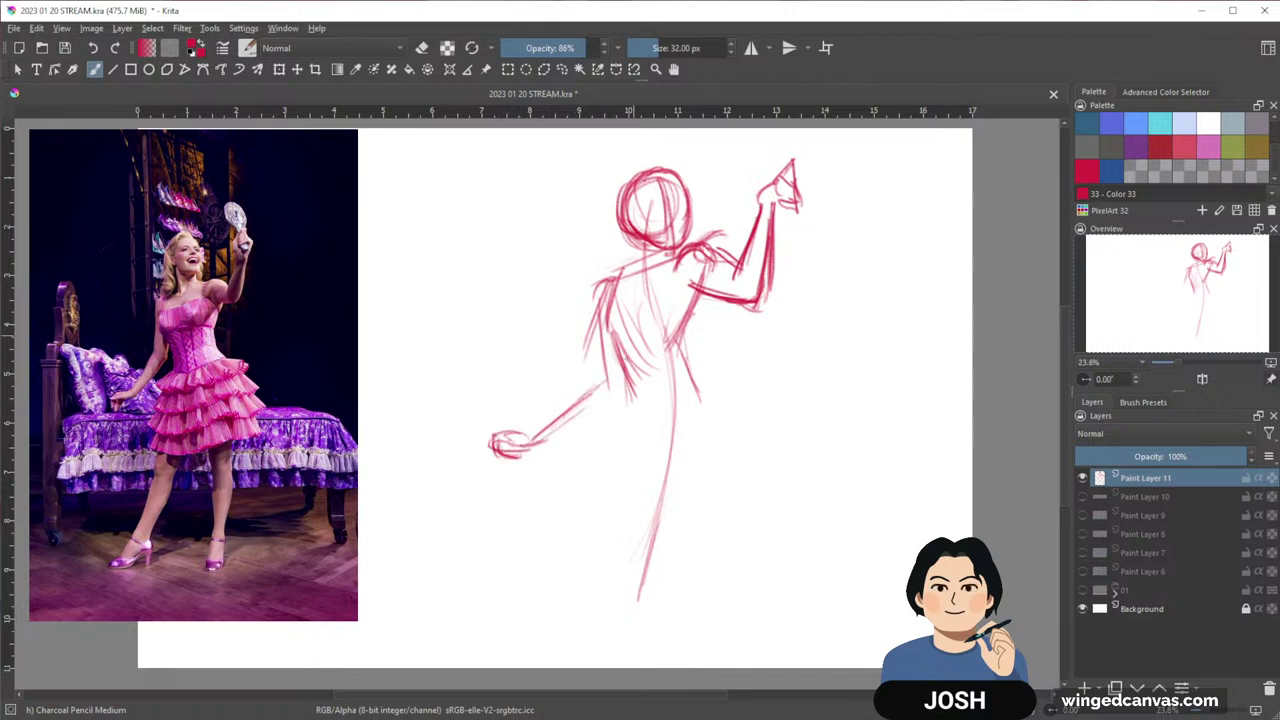
drag(612, 282, 602, 386)
drag(552, 438, 597, 399)
Sketch the extended leg's outer contour with long diagonal strokes from the hip toward the ground
drag(727, 445, 706, 422)
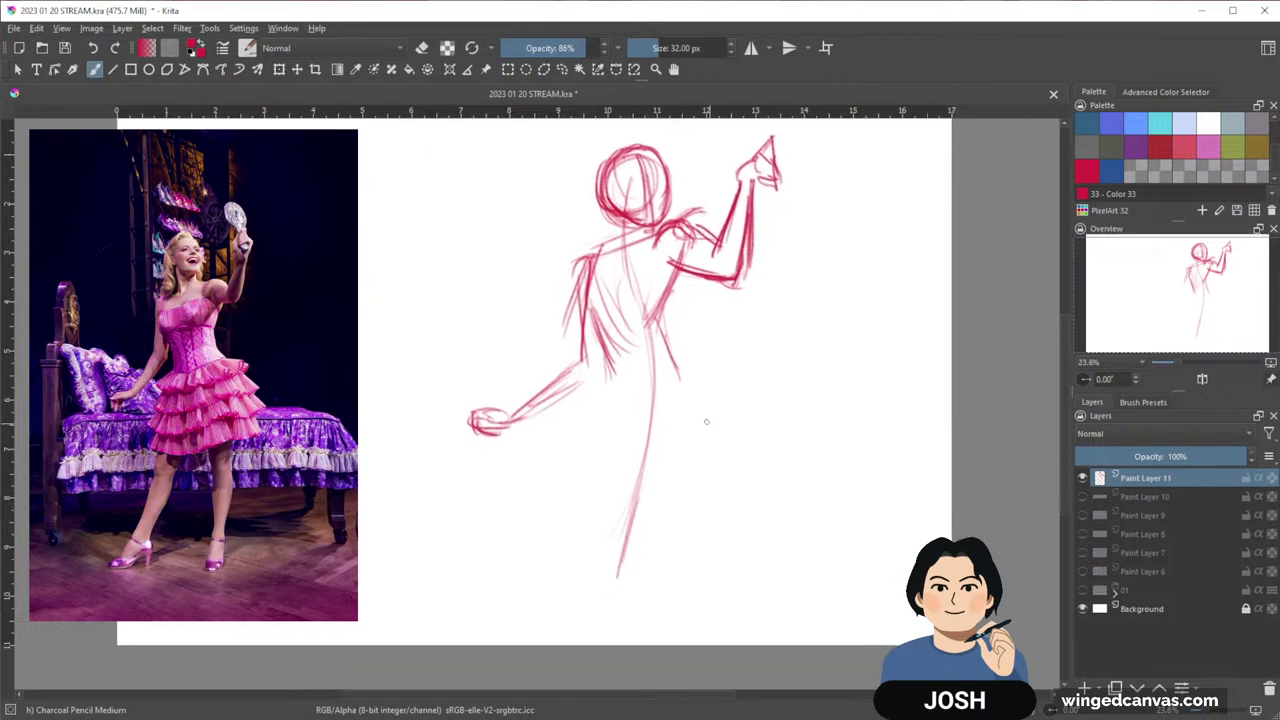
drag(607, 383, 528, 556)
drag(570, 462, 512, 578)
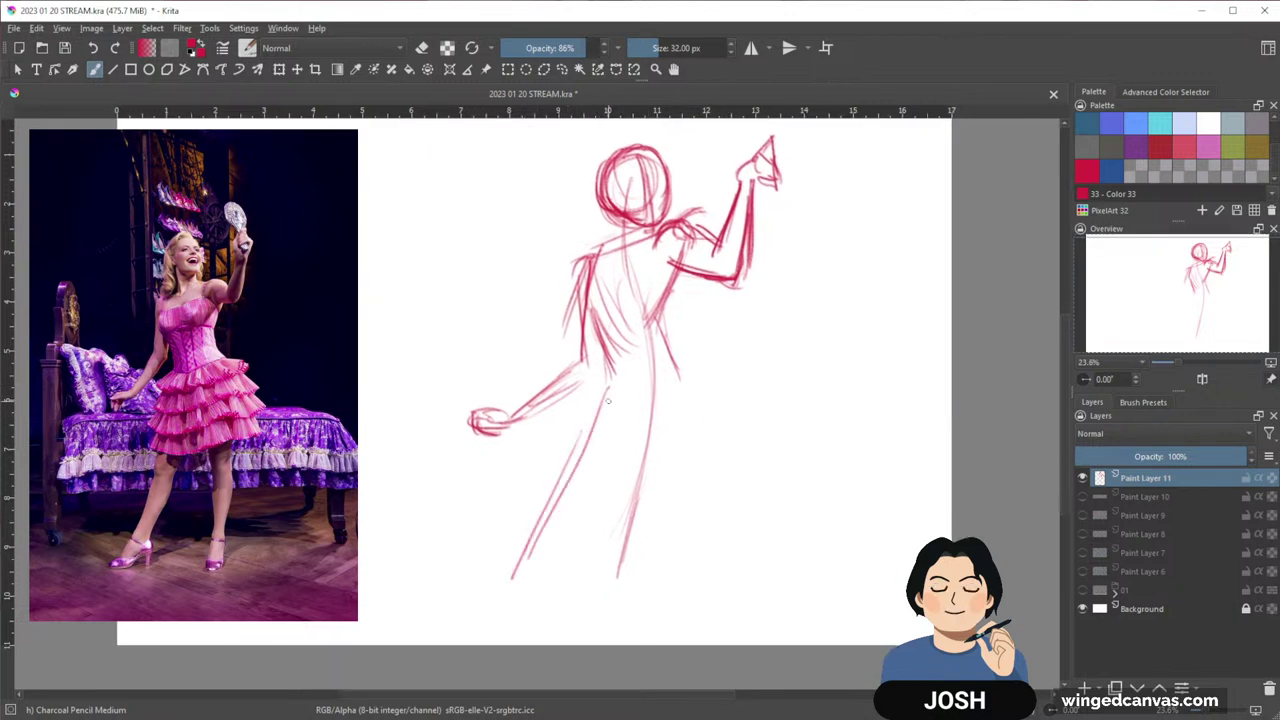
drag(610, 378, 521, 600)
Reinforce the torso's side contours and close the torso with a curved line across its lower edge
drag(664, 298, 695, 390)
drag(670, 320, 696, 392)
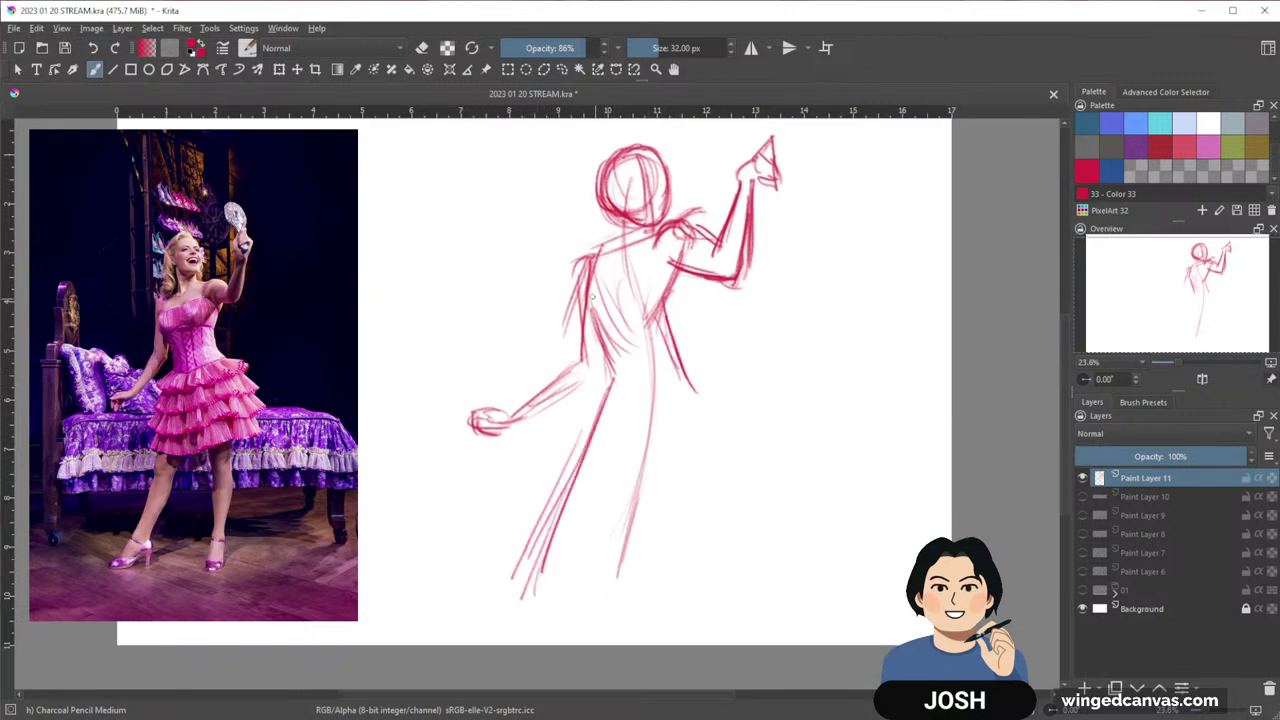
mouse_move(592, 262)
mouse_down()
mouse_move(588, 342)
mouse_move(580, 312)
mouse_move(586, 328)
mouse_up()
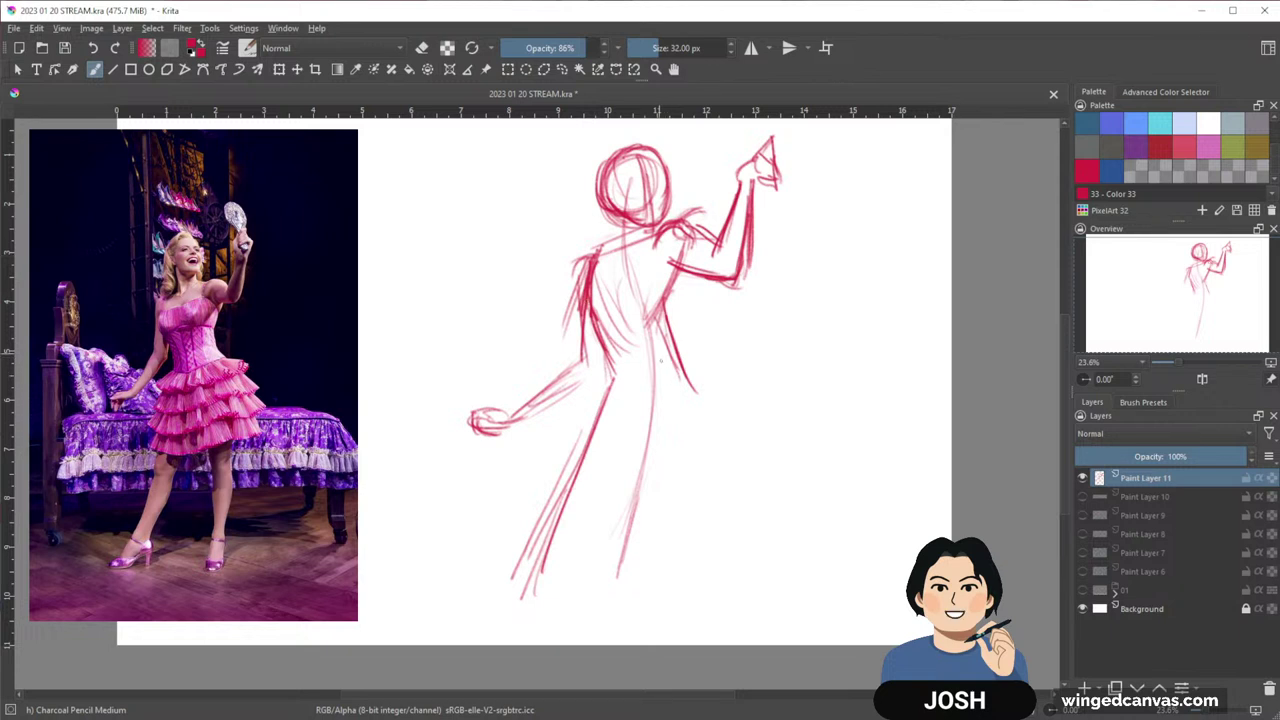
mouse_move(608, 382)
mouse_down()
mouse_move(684, 360)
mouse_move(698, 381)
mouse_move(692, 361)
mouse_move(696, 428)
mouse_up()
Draw both sides of the straight supporting leg and finish it with a wedge-shaped foot
drag(688, 360, 692, 568)
drag(638, 396, 687, 576)
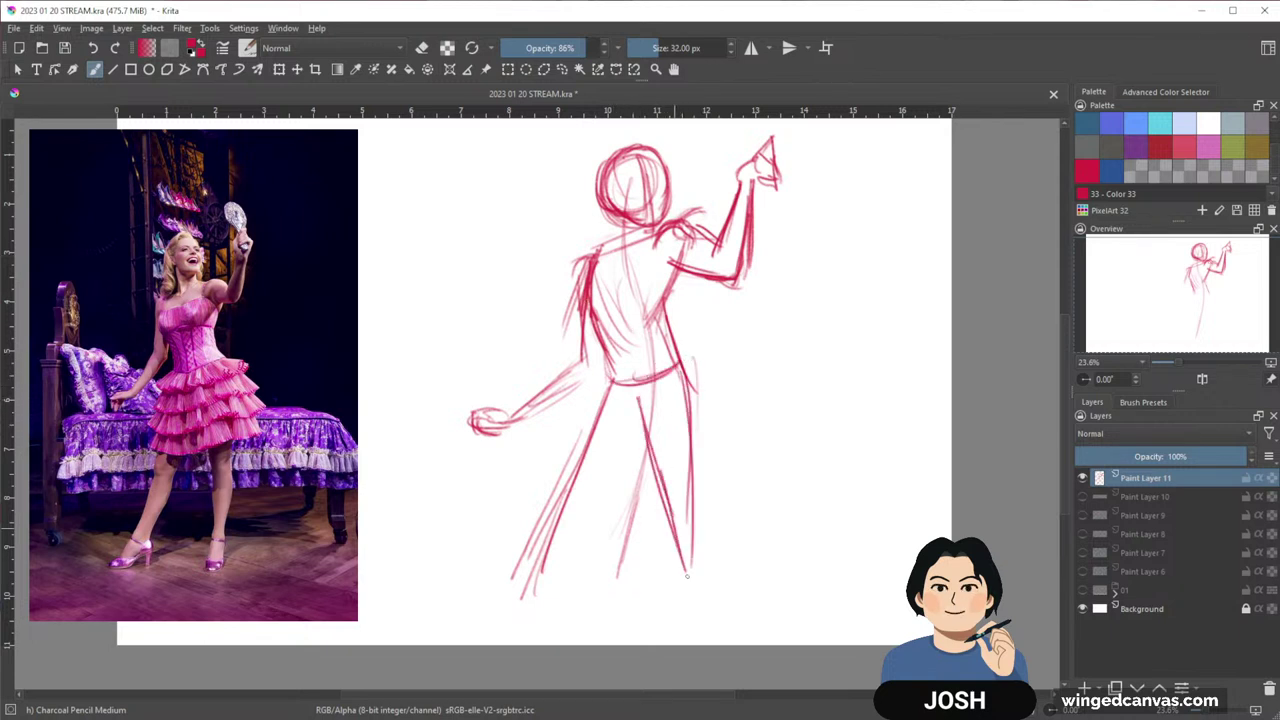
drag(674, 528, 688, 577)
mouse_move(793, 468)
mouse_down()
mouse_move(791, 481)
mouse_move(812, 470)
mouse_up()
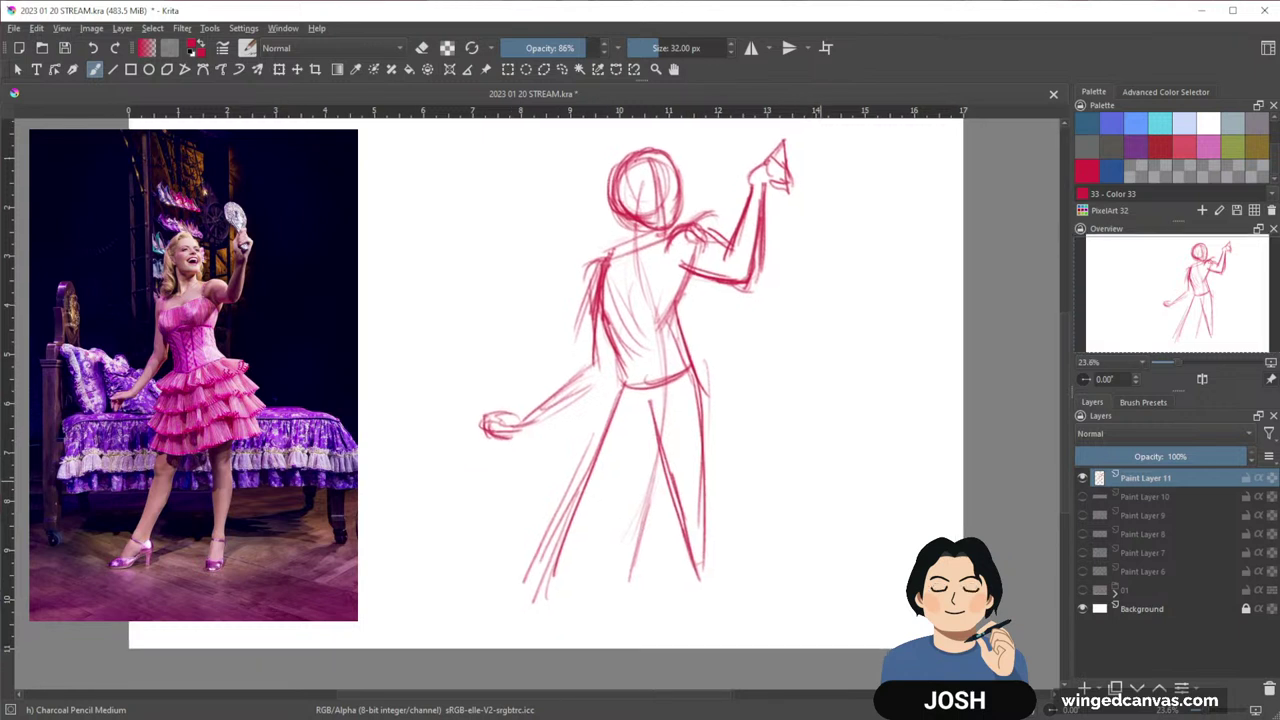
mouse_move(686, 555)
mouse_down()
mouse_move(697, 582)
mouse_move(677, 614)
mouse_up()
drag(678, 602, 702, 619)
mouse_move(704, 548)
mouse_down()
mouse_move(714, 612)
mouse_move(680, 616)
mouse_up()
Draw the extended leg's inner contour from the crotch to the ankle and strengthen its outer contour
mouse_move(652, 422)
mouse_down()
mouse_move(592, 502)
mouse_move(576, 558)
mouse_up()
drag(606, 488, 548, 590)
drag(582, 538, 542, 590)
drag(612, 424, 540, 578)
drag(554, 554, 532, 588)
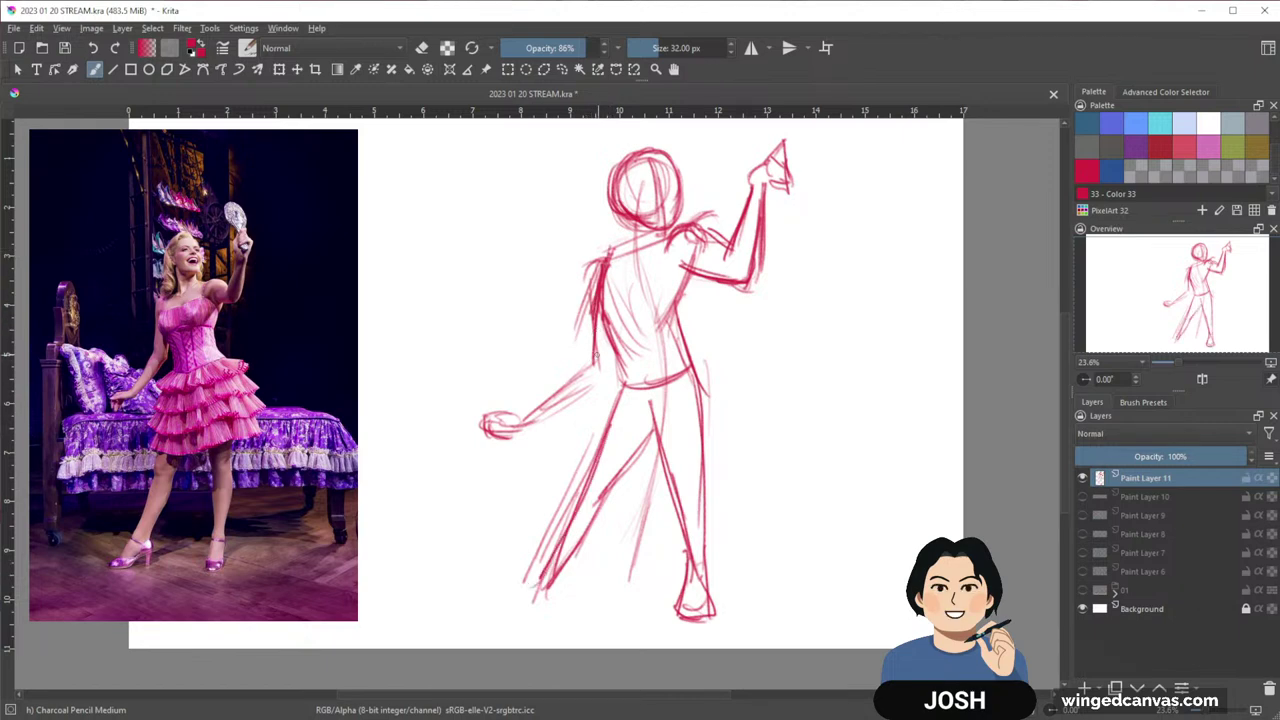
Erase the lowered arm's forearm and hand with the Eraser Soft brush
click(1143, 402)
click(1138, 458)
mouse_move(588, 380)
mouse_down()
mouse_move(505, 432)
mouse_move(485, 425)
mouse_move(583, 375)
mouse_move(523, 421)
mouse_up()
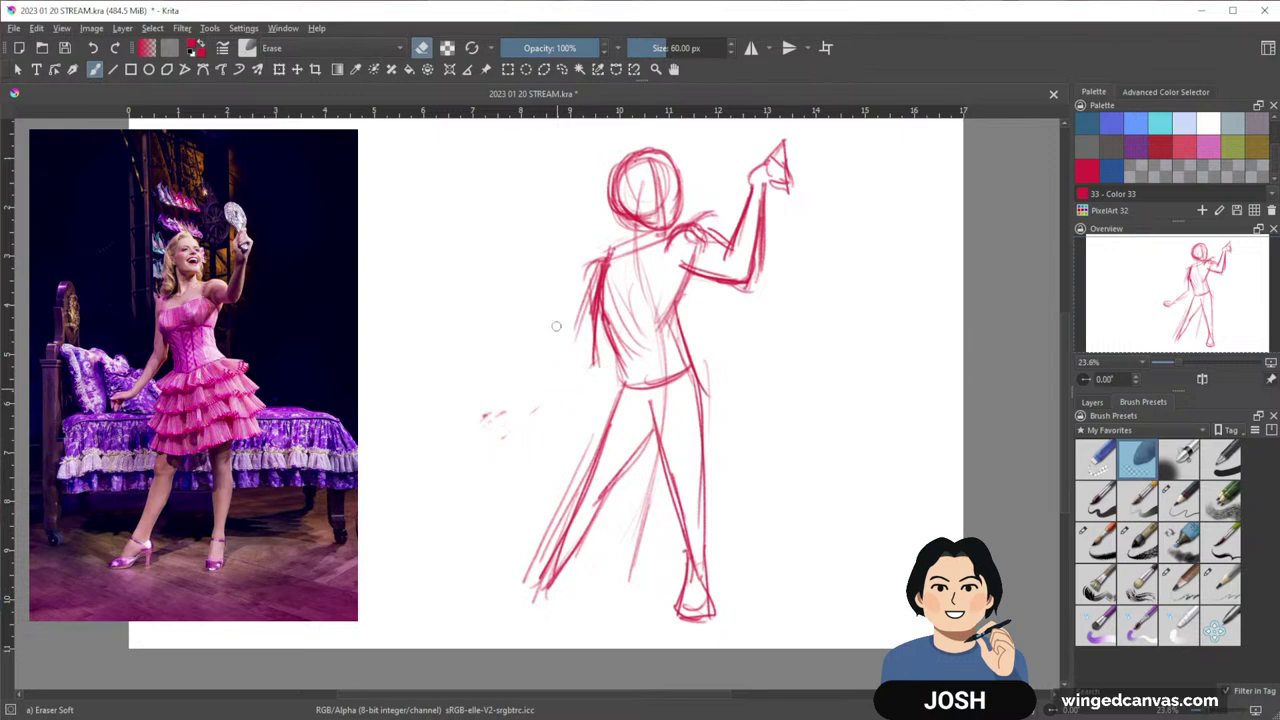
Reinforce the extended leg's lower half and draw its foot with the Charcoal Pencil Medium brush
click(1178, 583)
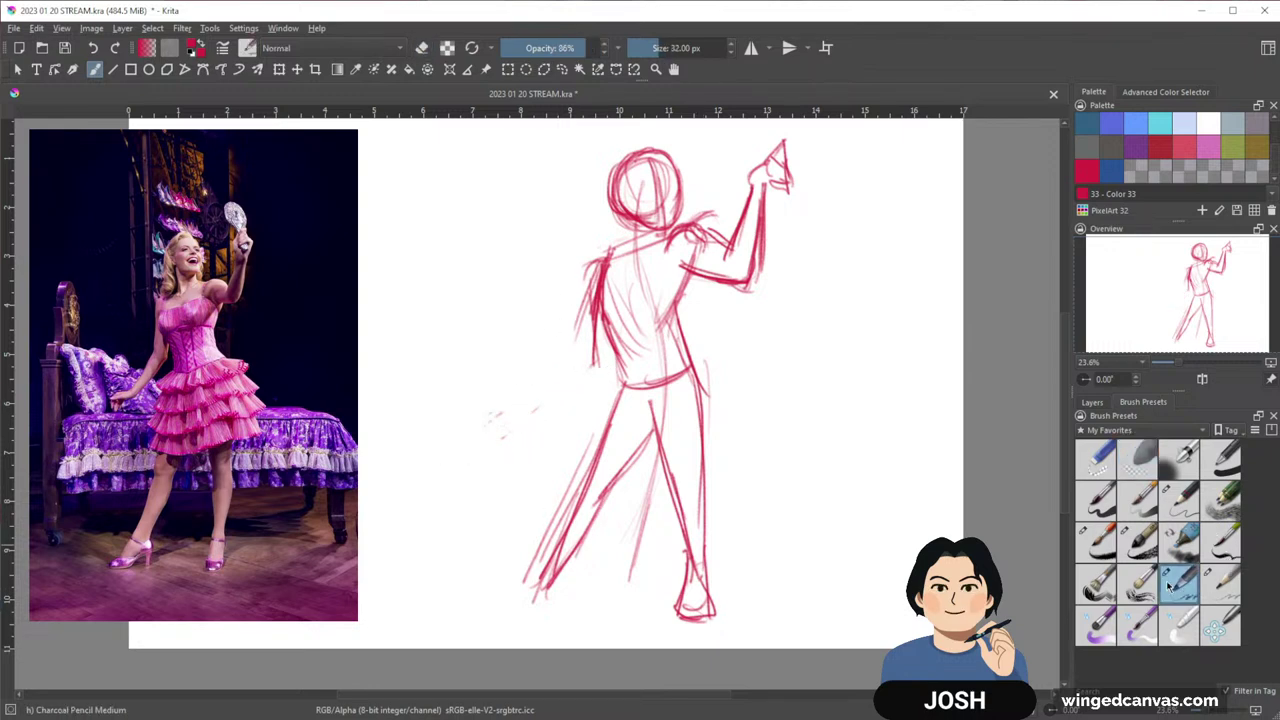
drag(585, 494, 563, 559)
drag(581, 503, 548, 595)
drag(570, 534, 520, 617)
drag(605, 486, 554, 594)
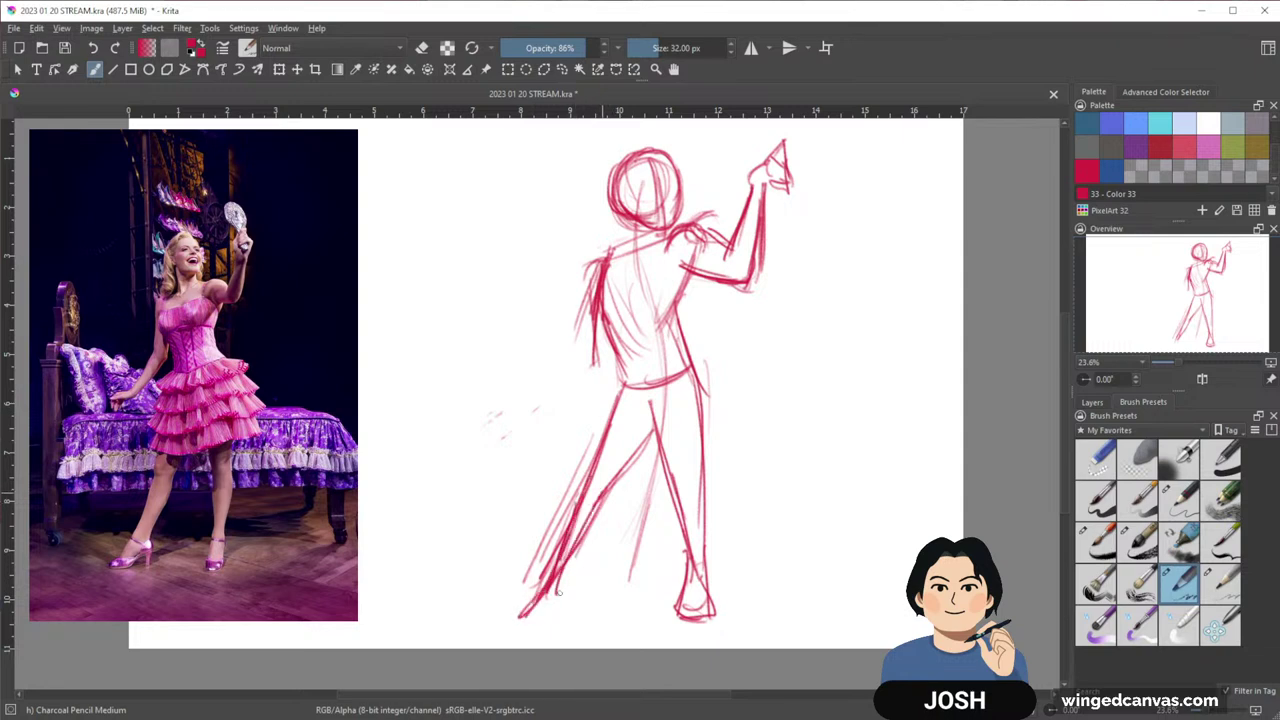
drag(573, 550, 562, 606)
mouse_move(570, 576)
mouse_down()
mouse_move(576, 605)
mouse_move(508, 612)
mouse_up()
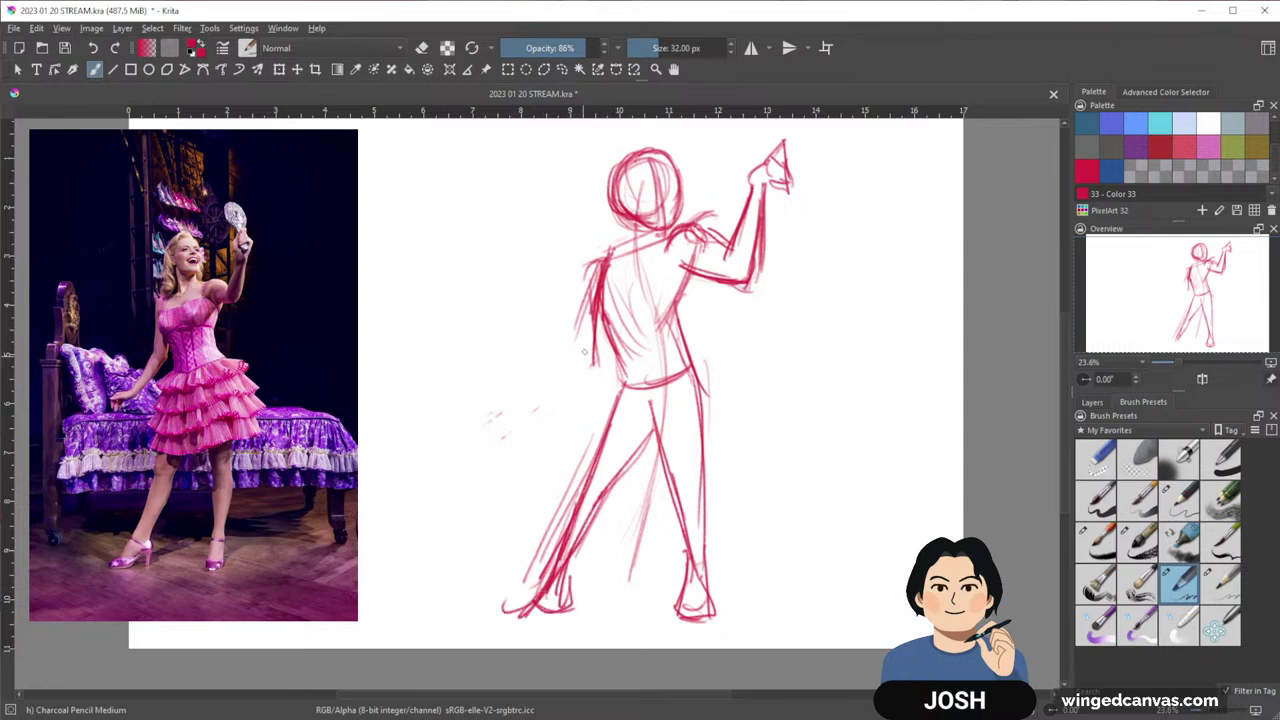
Draw the lowered arm's forearm reaching away from the body and end it with a closed hand
drag(594, 332, 515, 401)
drag(674, 445, 670, 478)
scroll(670, 478, down, 1)
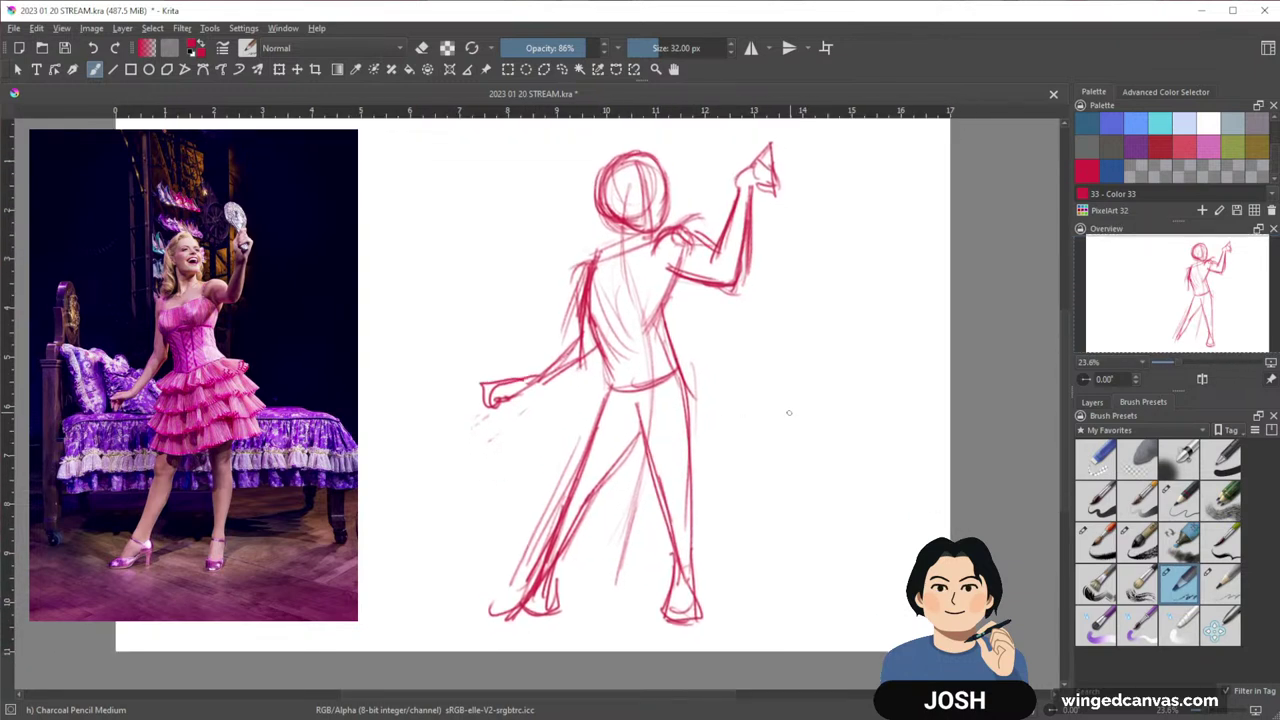
Scale the whole figure sketch down with the Transform tool and add a new paint layer above it
key(ctrl+t)
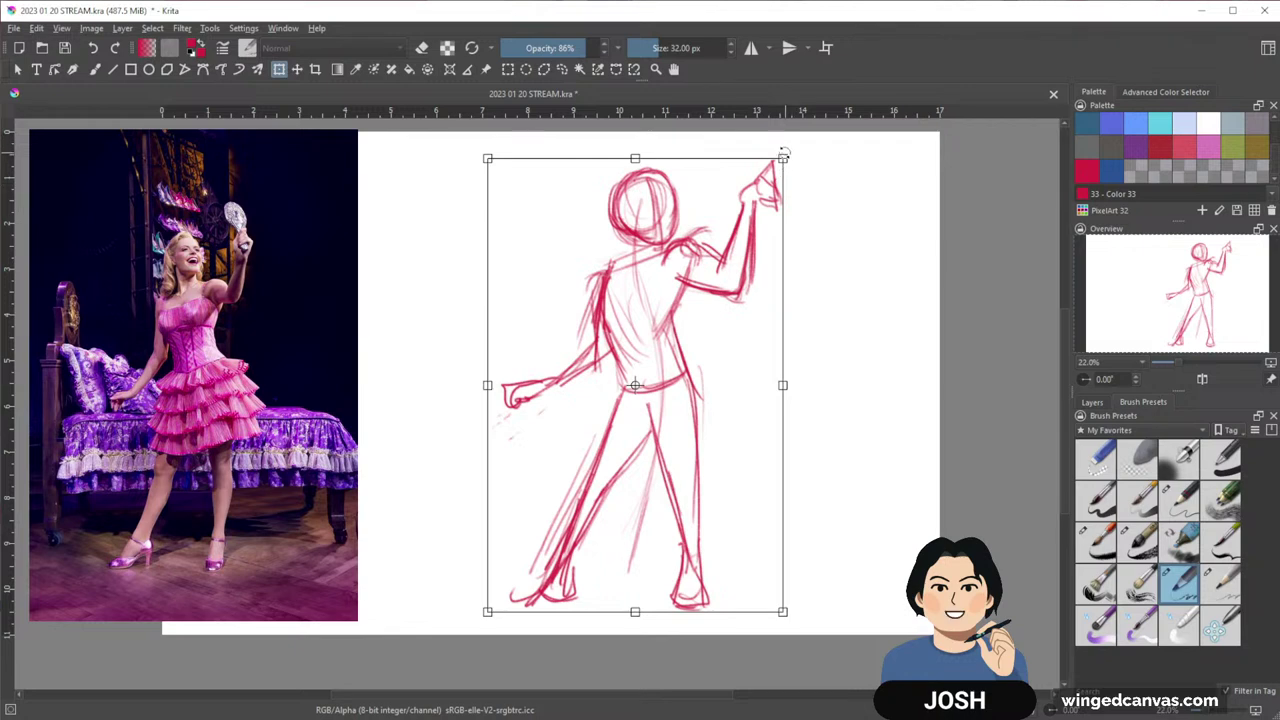
mouse_move(782, 170)
mouse_down()
mouse_move(721, 232)
mouse_move(723, 249)
mouse_up()
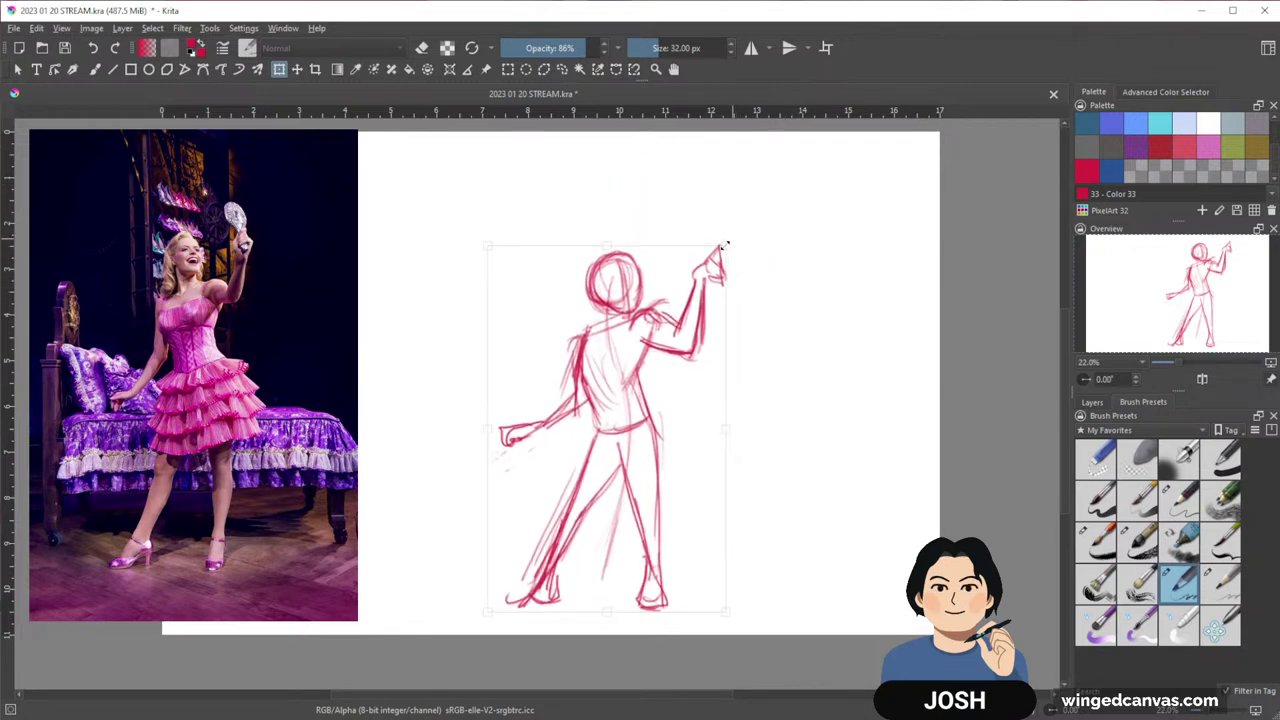
key(Return)
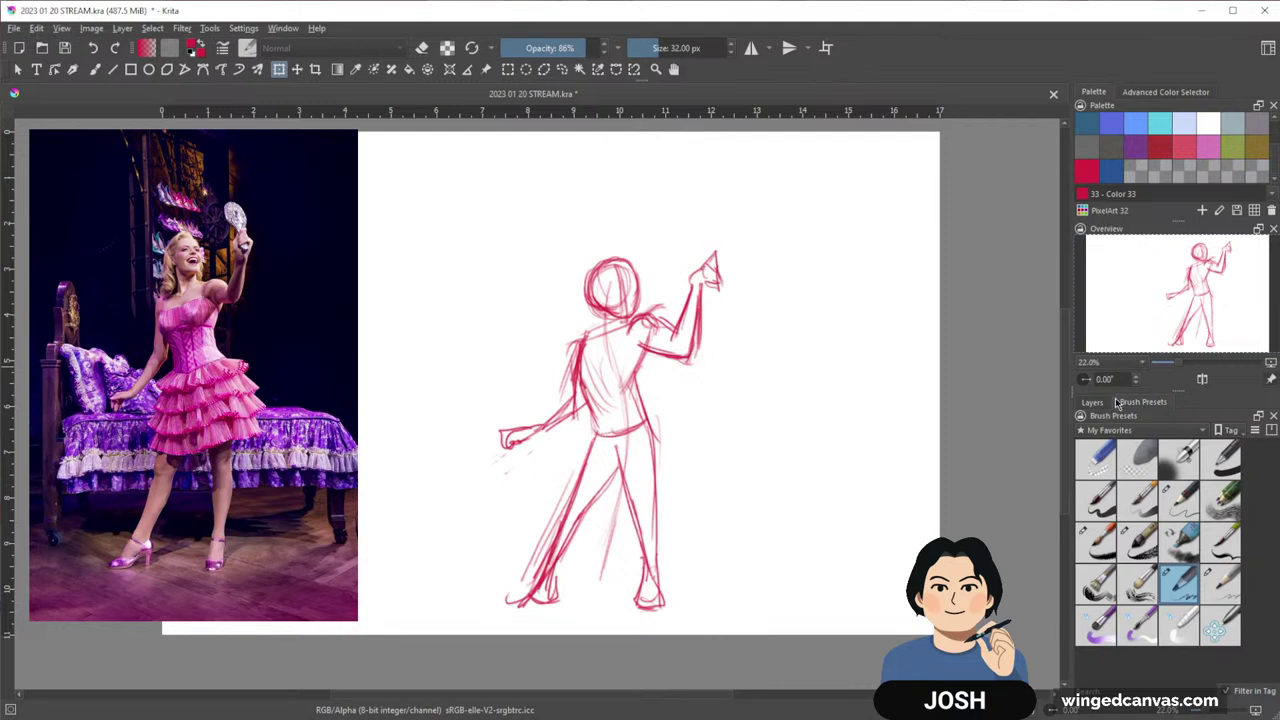
click(1094, 402)
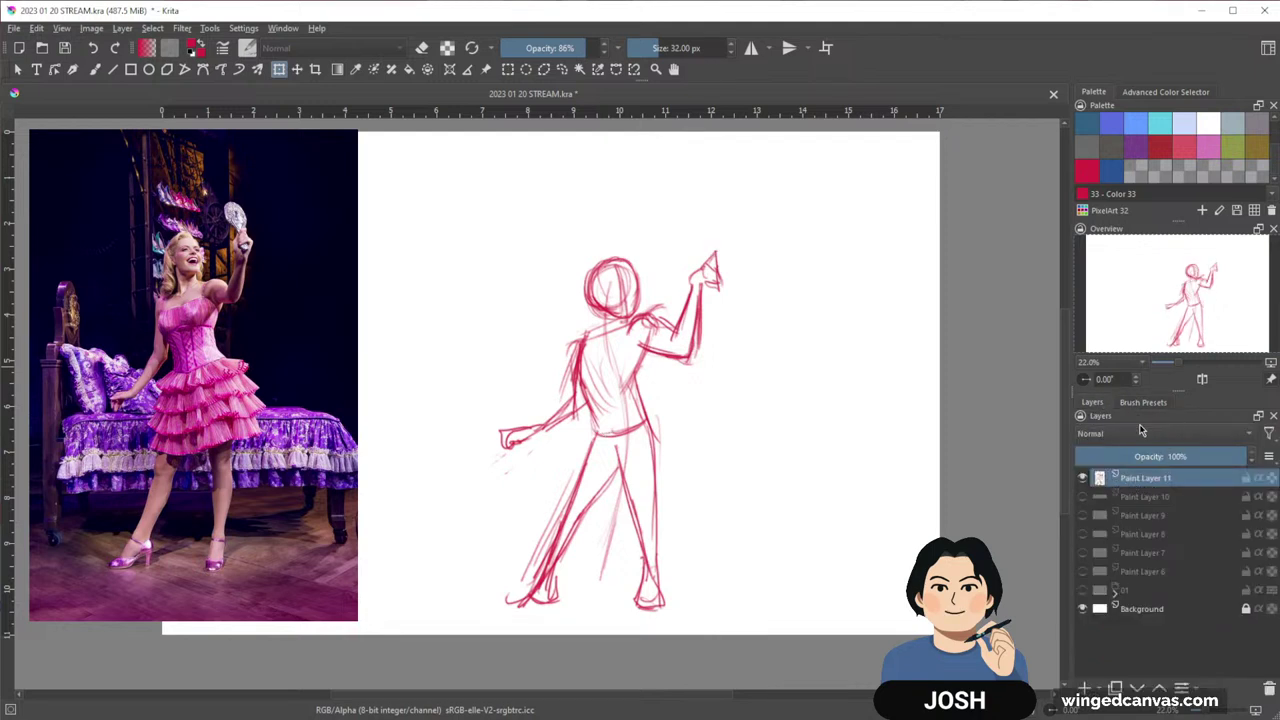
click(1084, 688)
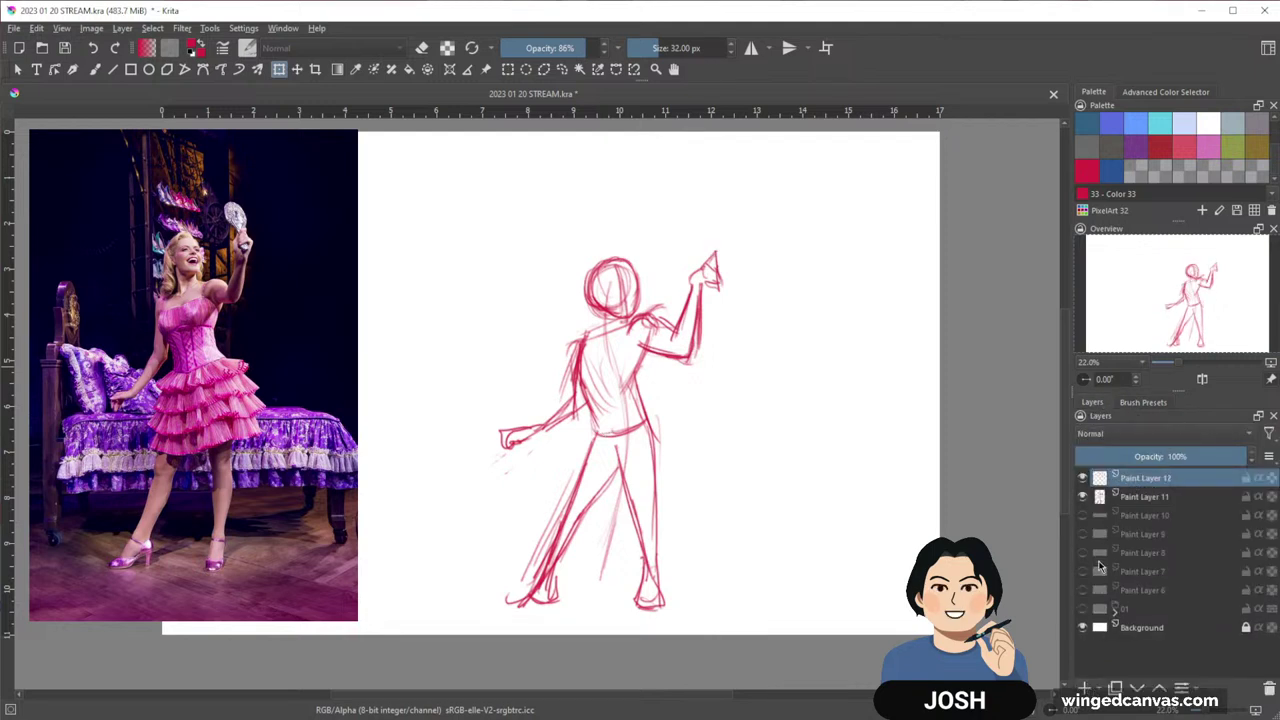
click(1153, 496)
shift+click(1157, 591)
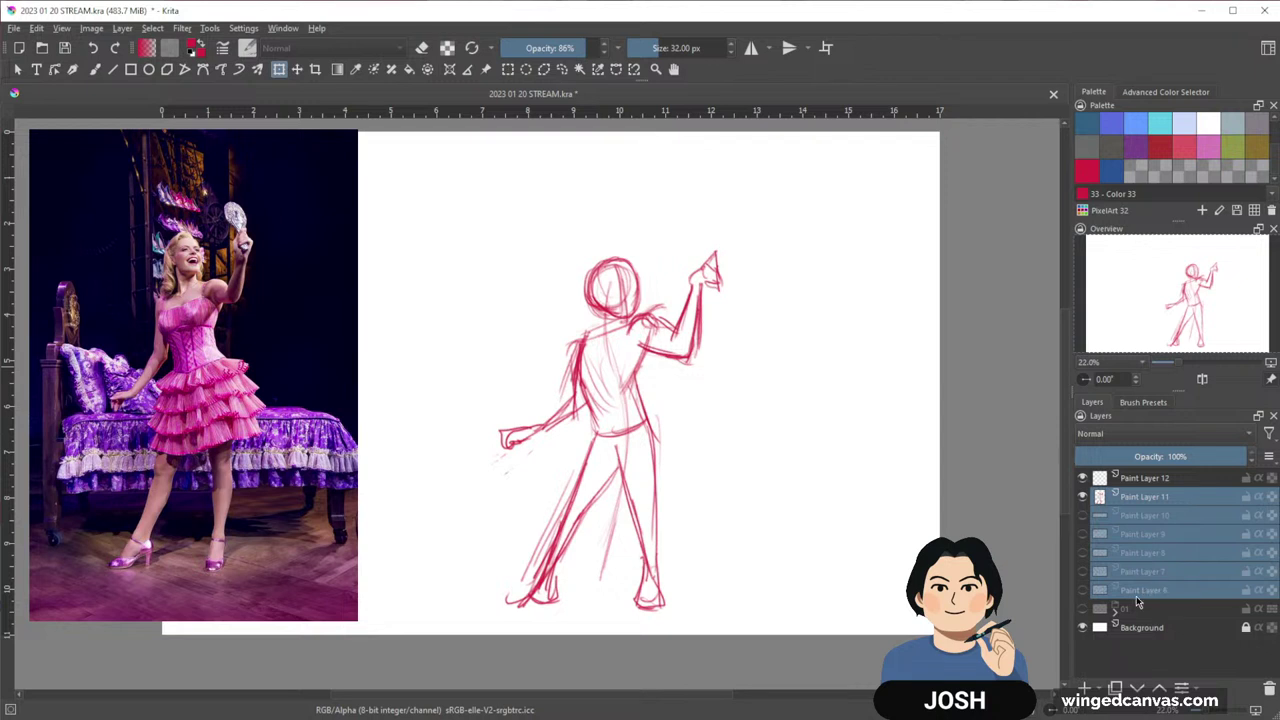
key(ctrl+g)
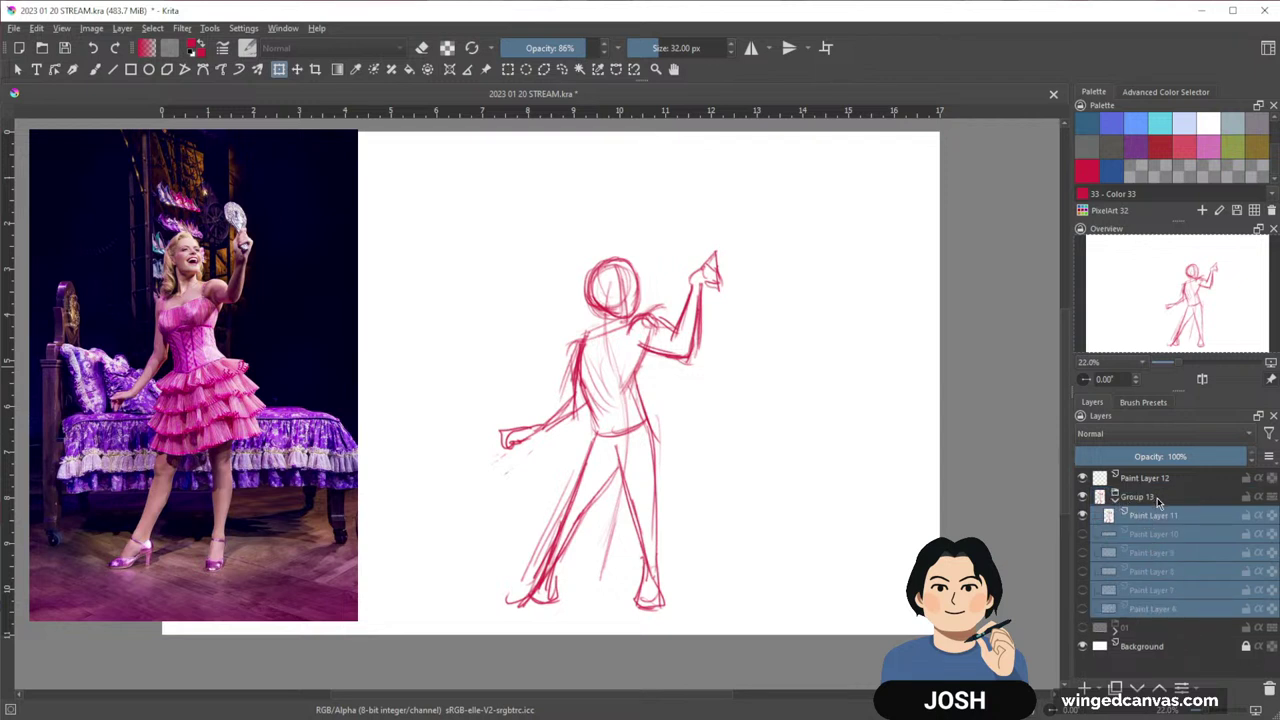
key(ctrl+z)
Group the hidden layers Paint Layer 6 to Paint Layer 10 and hide the group
click(1168, 516)
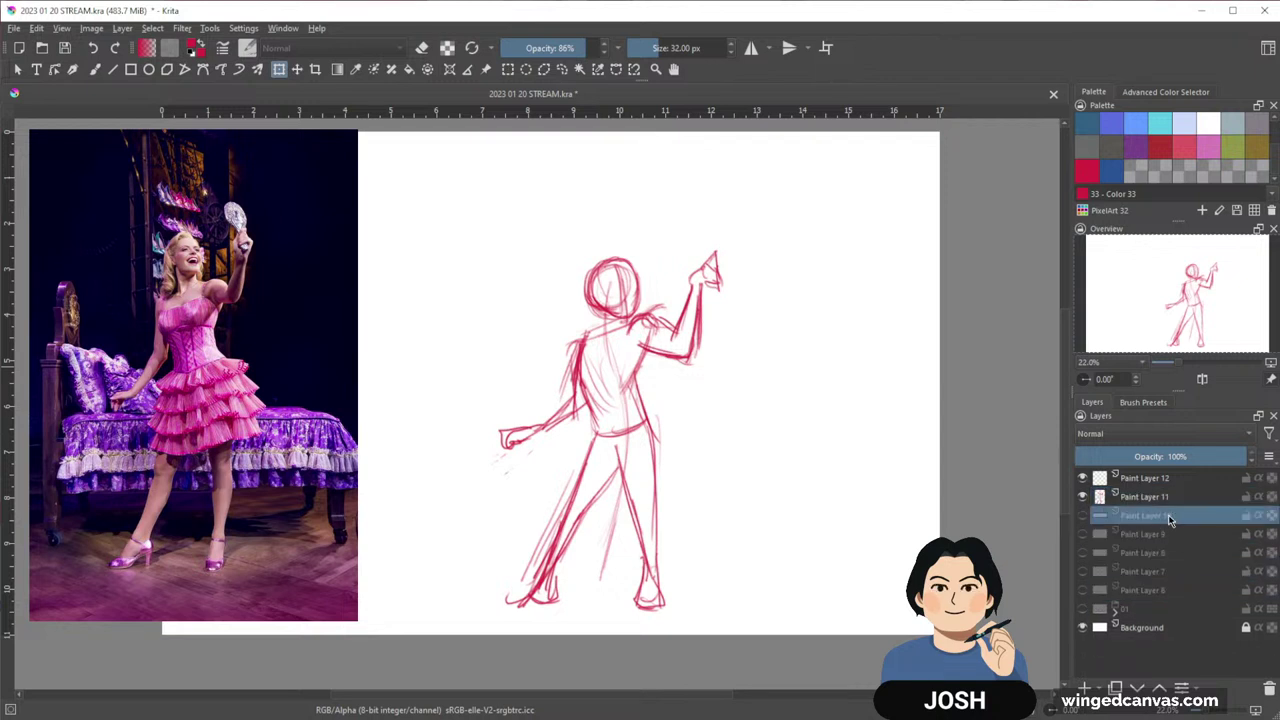
shift+click(1170, 591)
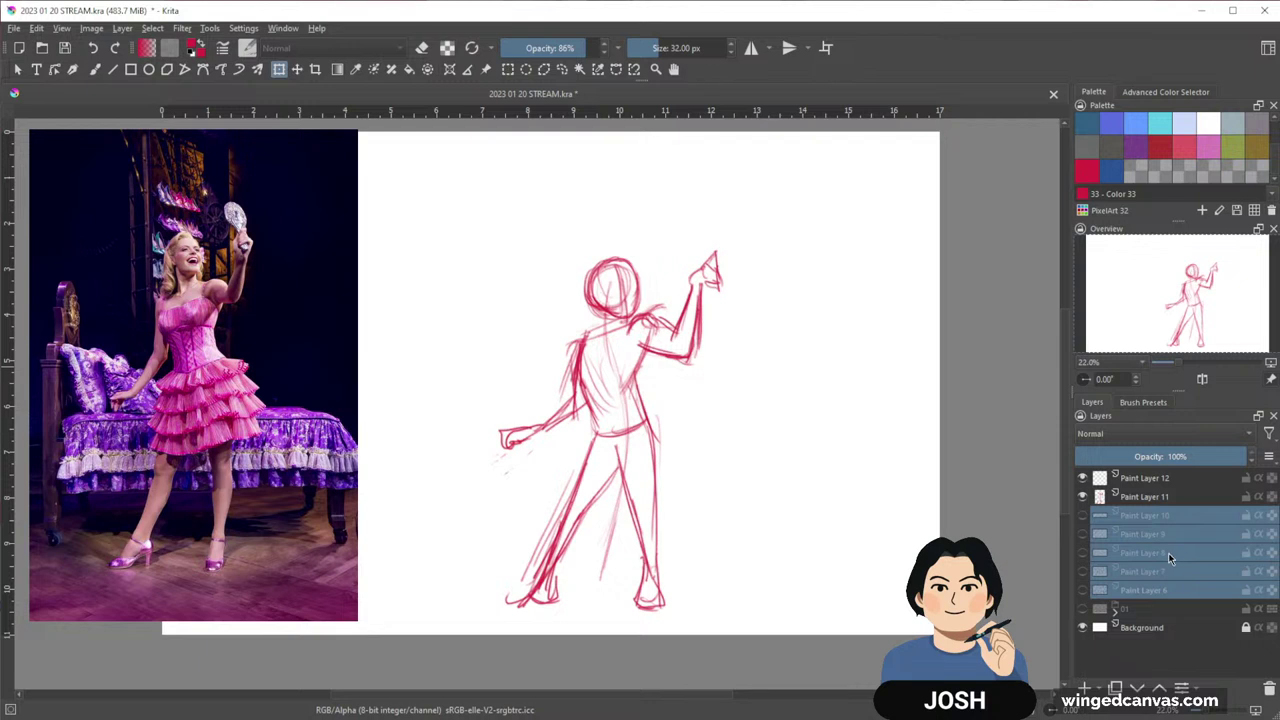
key(ctrl+g)
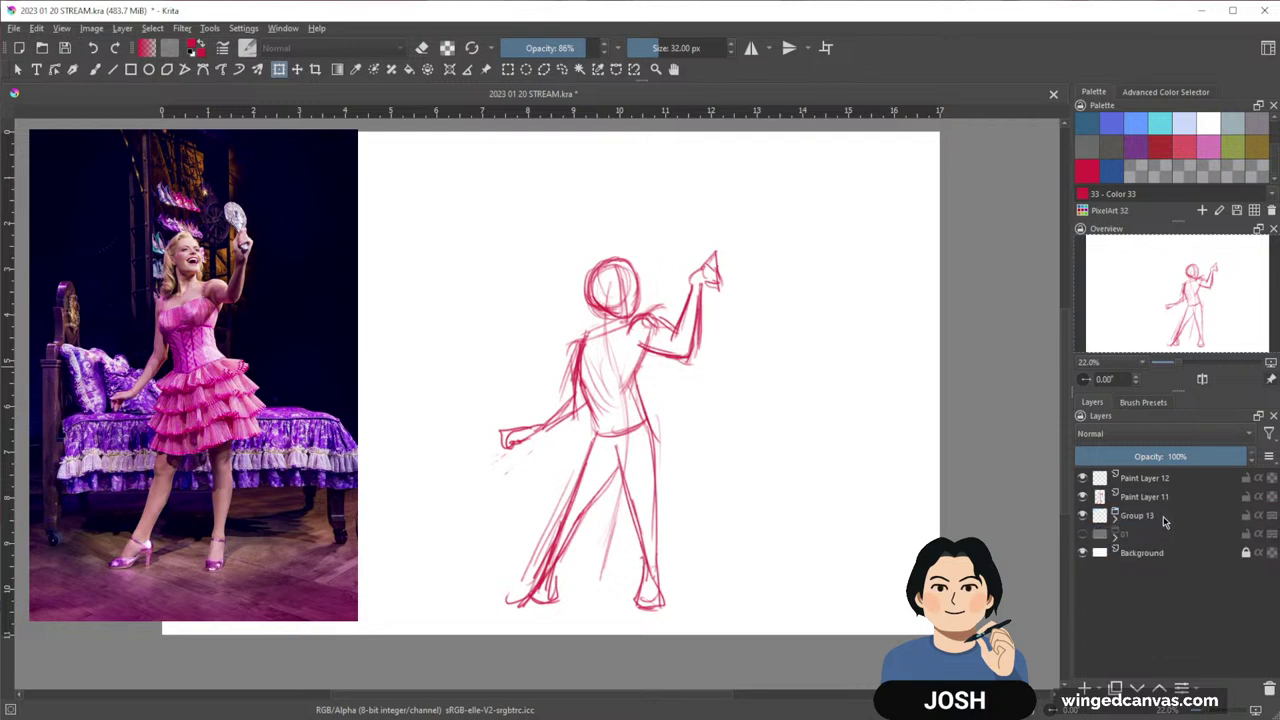
click(1083, 516)
Lower the opacity of Paint Layer 11 to fade the gesture sketch and make Paint Layer 12 active
click(1156, 497)
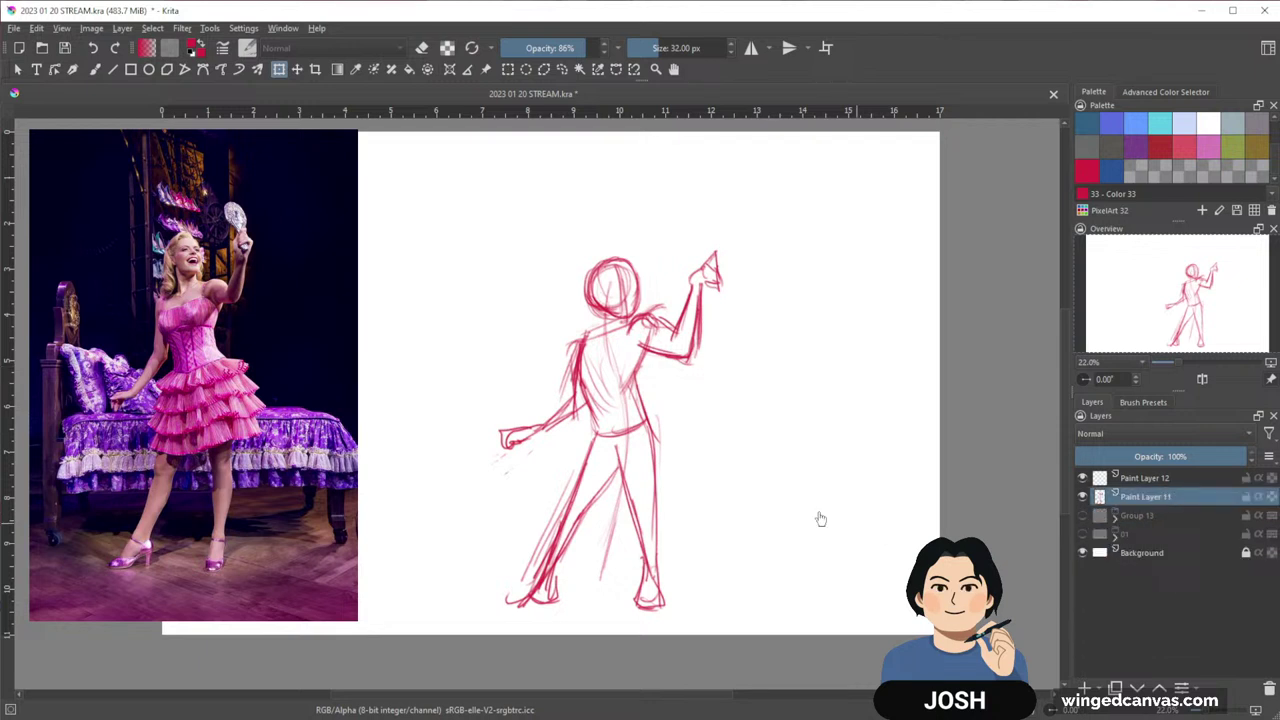
click(1148, 460)
click(1175, 478)
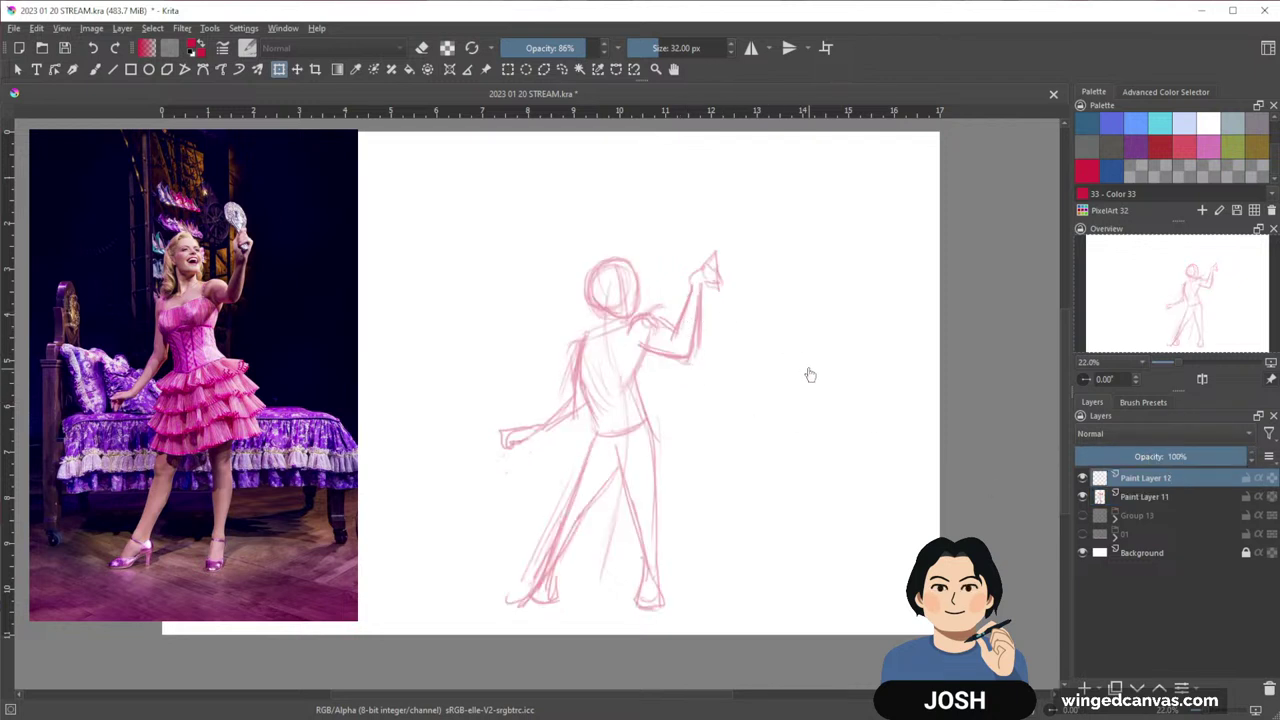
Sketch a curved hat brim over the head in blue Color 34 with the Charcoal Pencil Medium brush
mouse_move(729, 391)
mouse_down()
mouse_move(726, 379)
mouse_move(777, 391)
mouse_move(758, 372)
mouse_move(757, 414)
mouse_move(736, 406)
mouse_up()
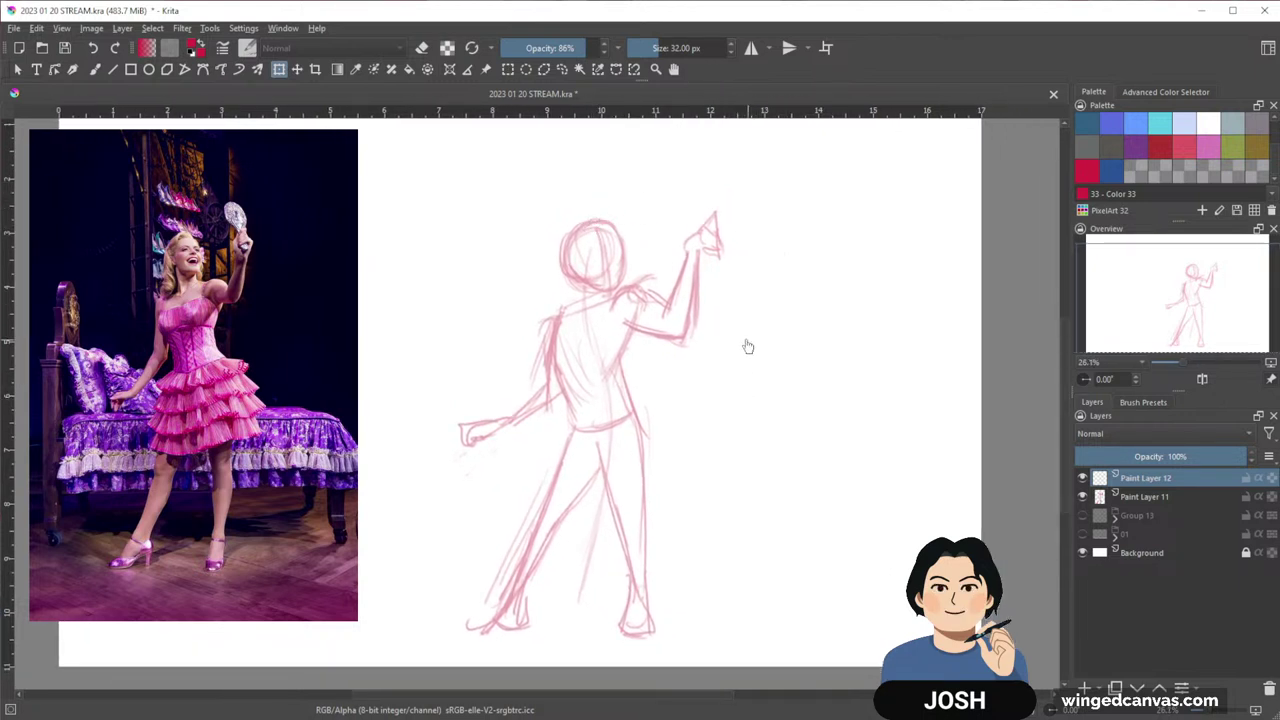
key(b)
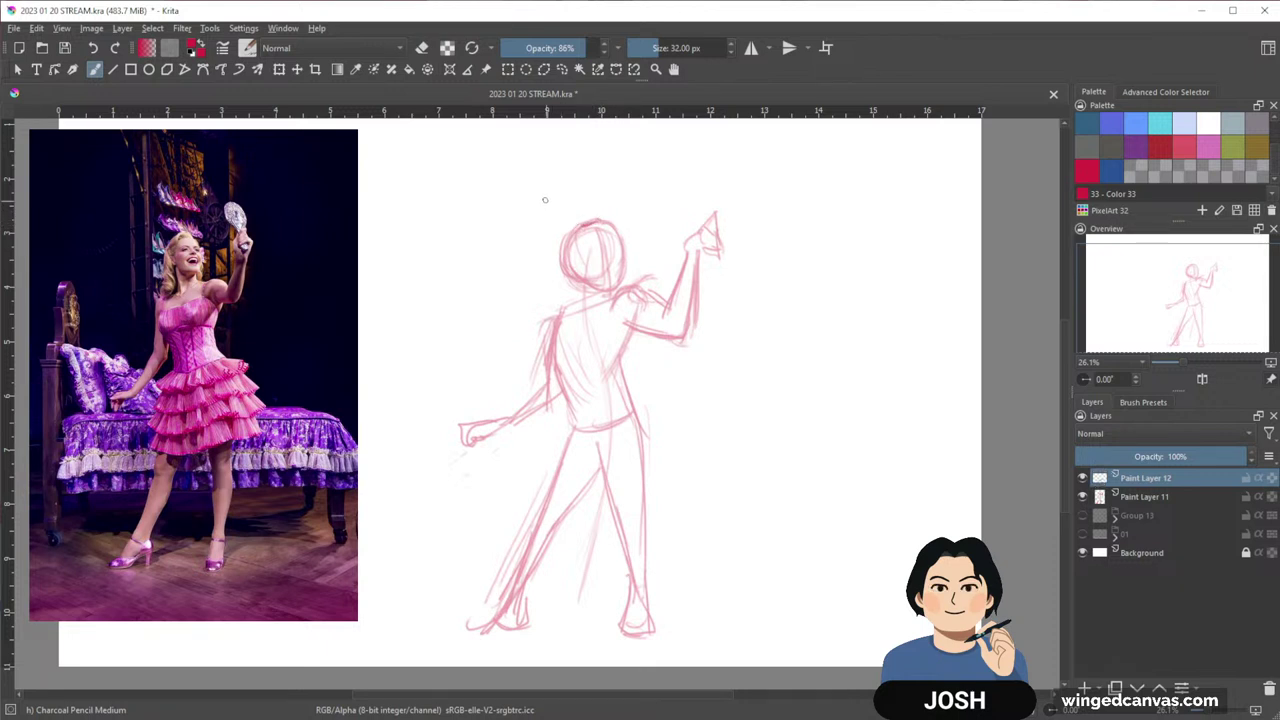
mouse_move(590, 221)
mouse_down()
mouse_move(600, 218)
mouse_move(571, 230)
mouse_up()
drag(633, 218, 551, 256)
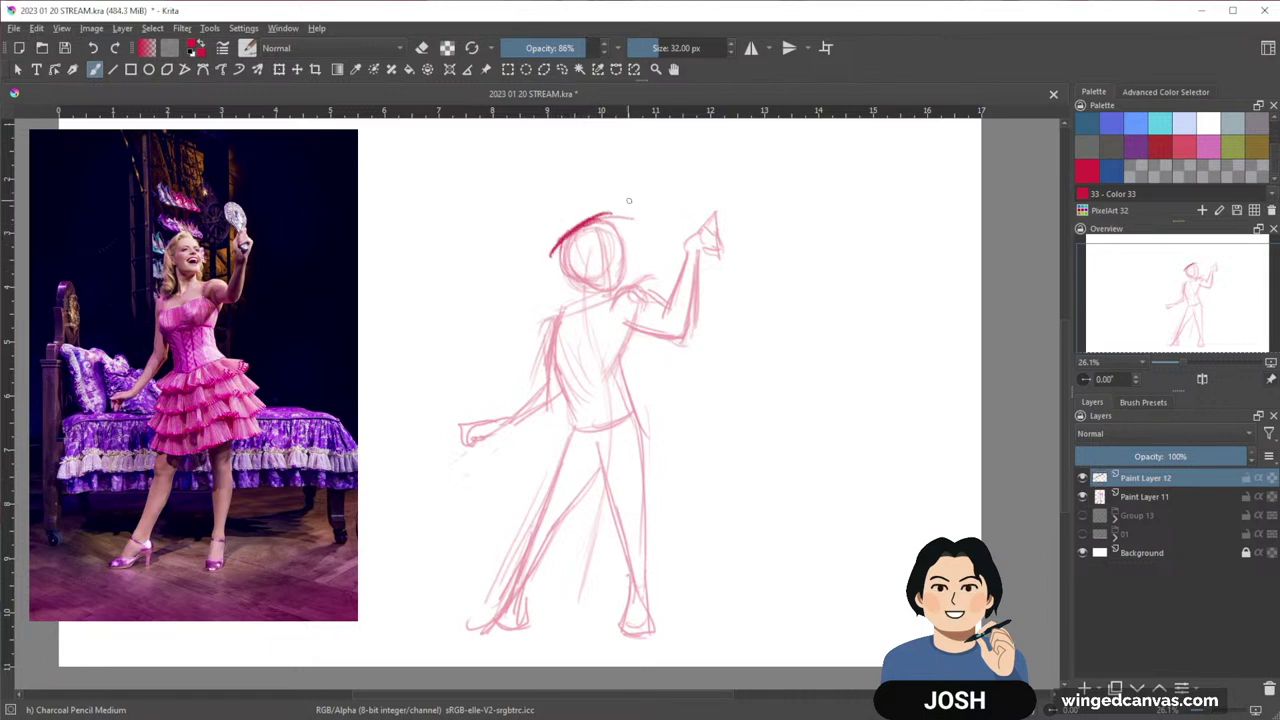
click(1110, 170)
mouse_move(606, 212)
mouse_down()
mouse_move(555, 243)
mouse_move(566, 243)
mouse_move(557, 263)
mouse_move(632, 216)
mouse_move(632, 244)
mouse_move(618, 210)
mouse_up()
mouse_move(604, 212)
mouse_down()
mouse_move(574, 217)
mouse_move(599, 213)
mouse_move(569, 225)
mouse_move(549, 272)
mouse_move(620, 230)
mouse_up()
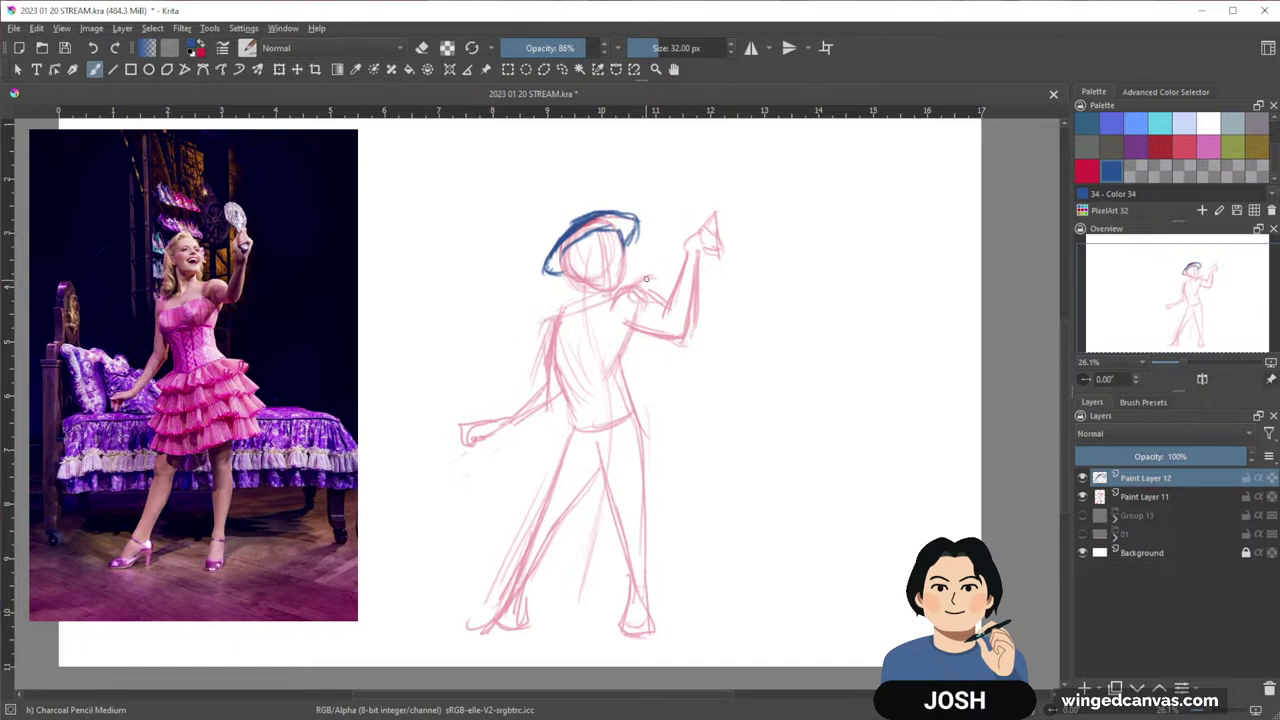
Draw the hair beside the face, the facial marks, the jawline and the neck under the hat
drag(623, 238, 623, 268)
drag(576, 258, 587, 272)
drag(635, 238, 617, 266)
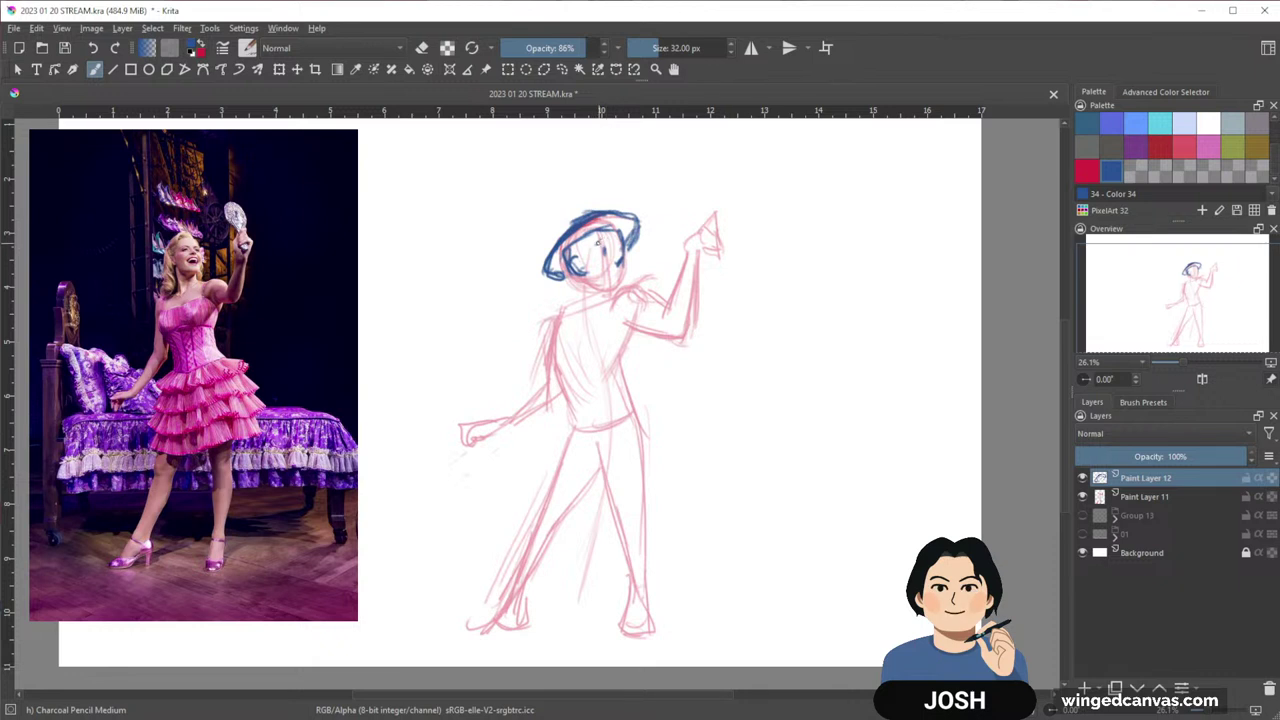
drag(624, 250, 618, 287)
drag(587, 277, 584, 303)
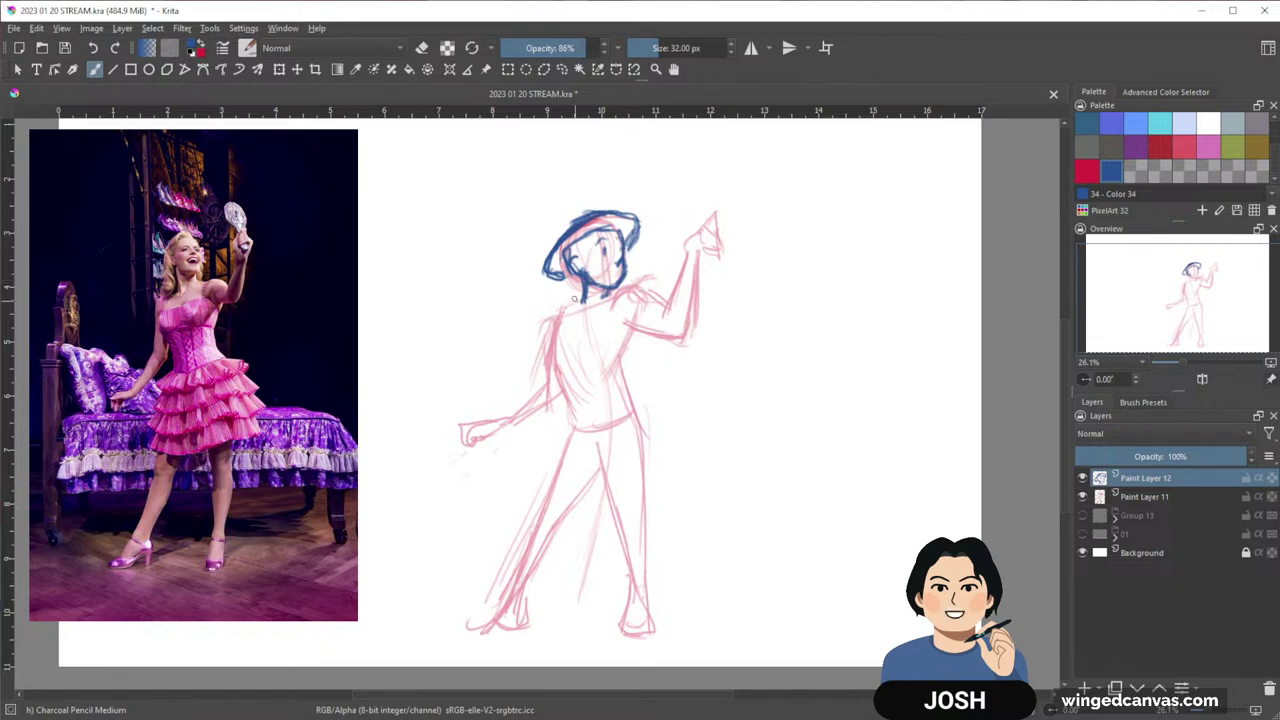
Draw an open-collared shirt over the torso with front opening, side contours and hem, plus the lowered arm's upper sleeve
mouse_move(583, 290)
mouse_down()
mouse_move(582, 334)
mouse_move(580, 306)
mouse_move(555, 316)
mouse_move(554, 362)
mouse_up()
drag(558, 316, 554, 370)
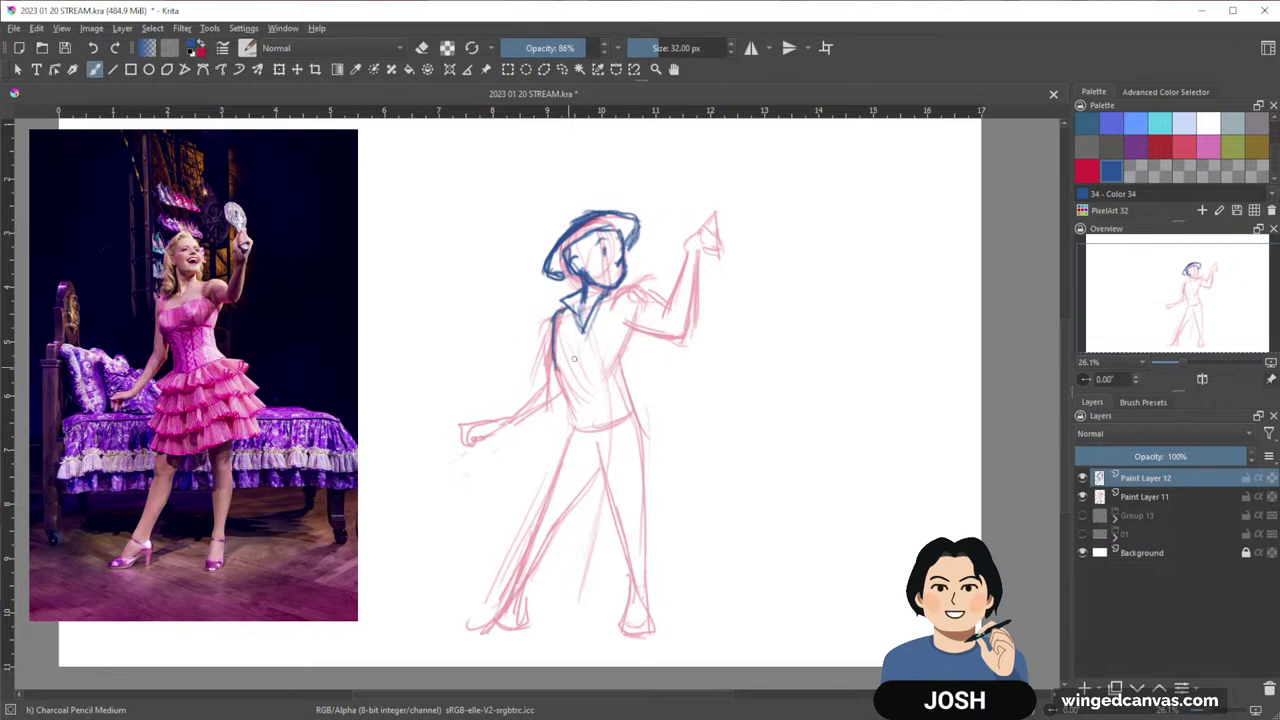
mouse_move(602, 292)
mouse_down()
mouse_move(617, 291)
mouse_move(606, 311)
mouse_move(621, 347)
mouse_move(580, 339)
mouse_move(572, 312)
mouse_move(572, 396)
mouse_up()
drag(574, 340, 576, 418)
mouse_move(554, 316)
mouse_down()
mouse_move(548, 390)
mouse_move(564, 419)
mouse_move(638, 417)
mouse_up()
drag(634, 337, 622, 356)
drag(624, 357, 644, 420)
mouse_move(746, 312)
mouse_down()
mouse_move(786, 303)
mouse_move(763, 320)
mouse_move(774, 303)
mouse_up()
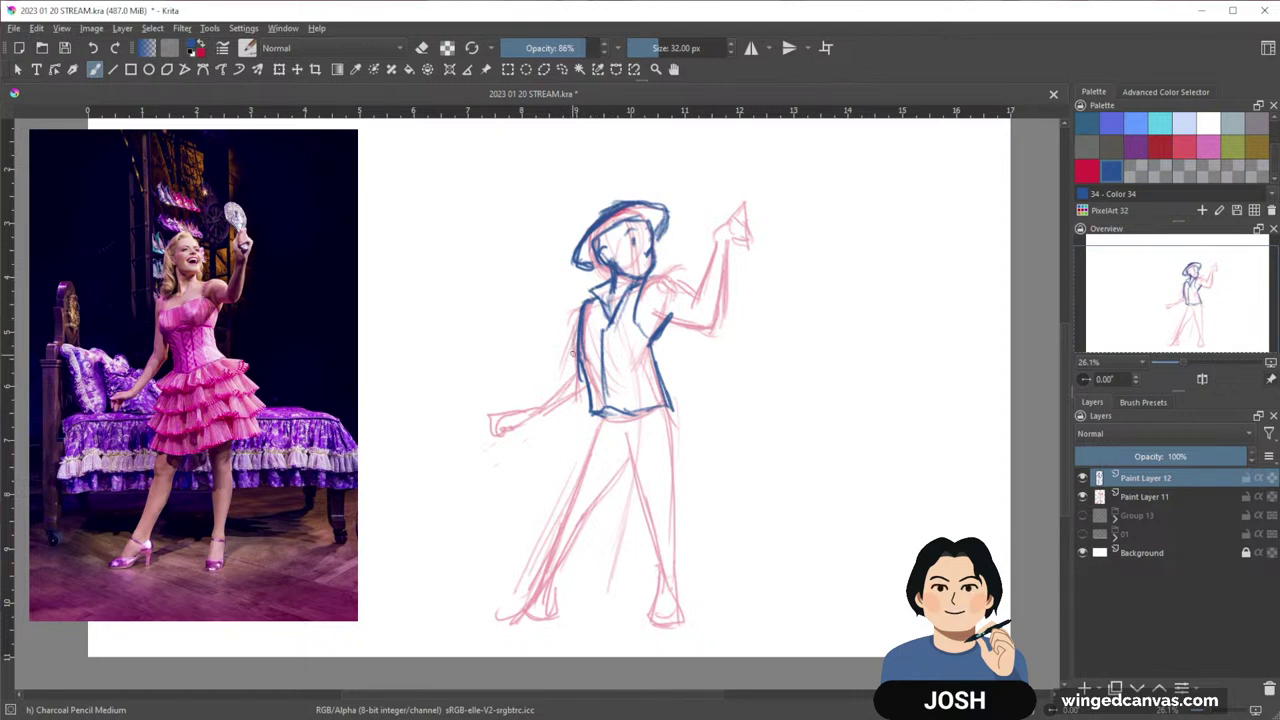
mouse_move(580, 314)
mouse_down()
mouse_move(564, 374)
mouse_move(534, 408)
mouse_up()
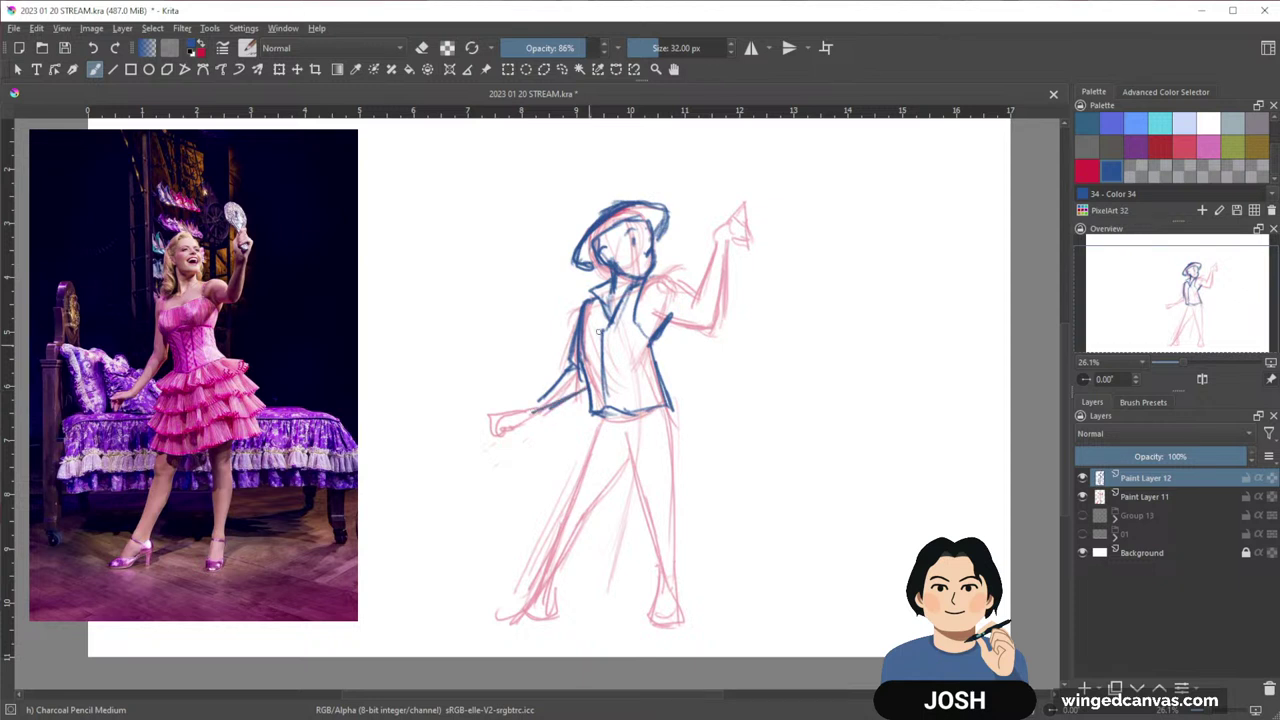
Build up the hat's crown and brim and fill in the dark hair beside the face
drag(634, 201, 591, 219)
mouse_move(634, 196)
mouse_down()
mouse_move(588, 220)
mouse_move(588, 274)
mouse_move(627, 261)
mouse_move(590, 277)
mouse_up()
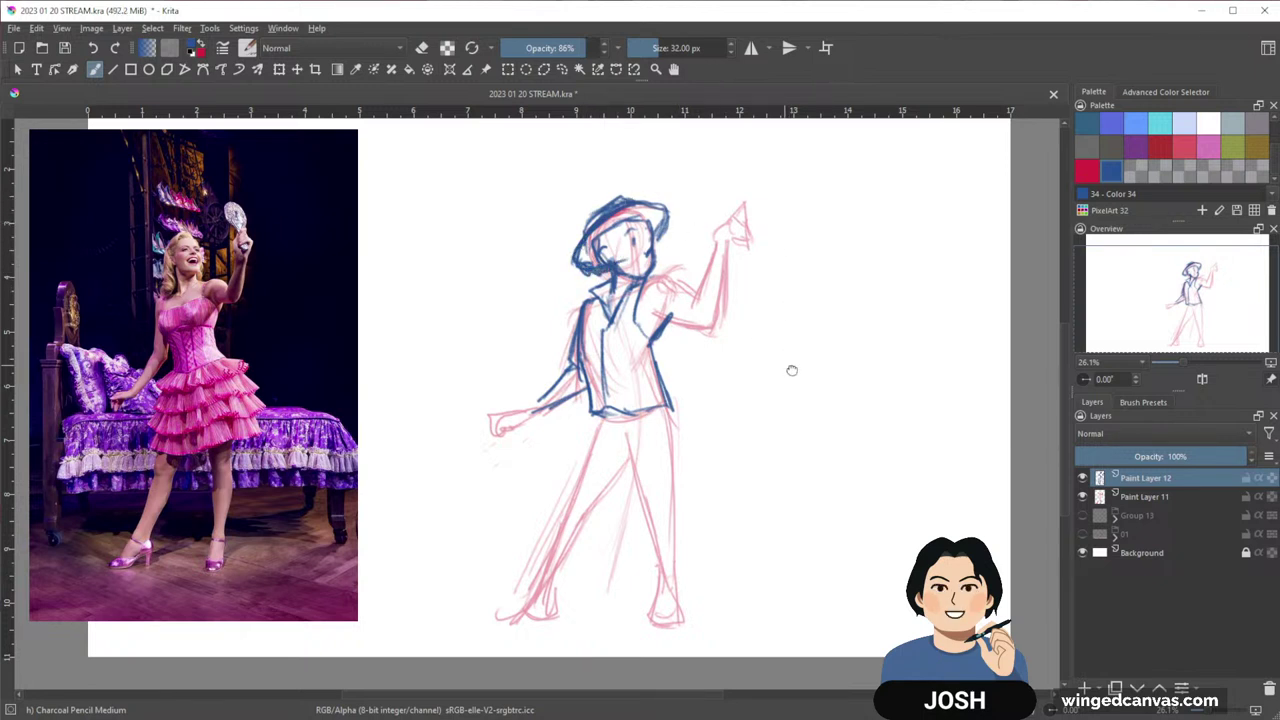
drag(792, 371, 794, 359)
mouse_move(614, 220)
mouse_down()
mouse_move(608, 244)
mouse_move(617, 216)
mouse_up()
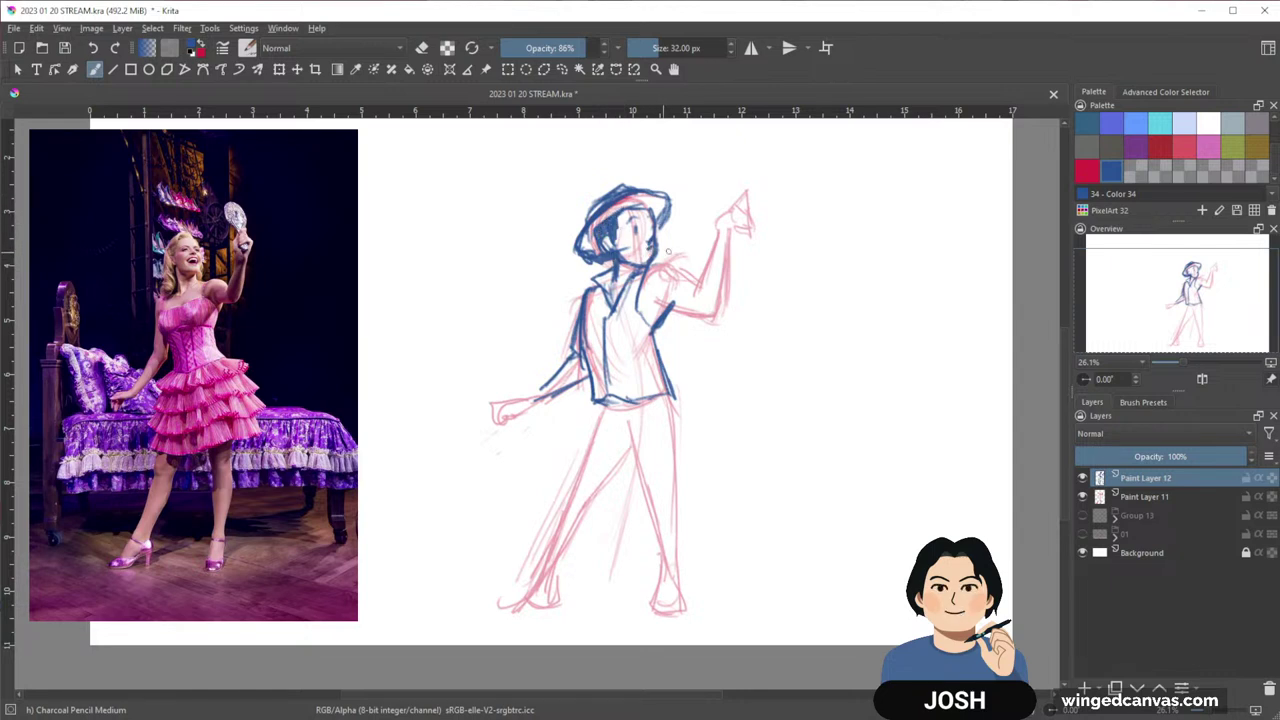
Draw the raised arm's rolled-up sleeve and the lowered arm's cuff, forearm and hand
drag(806, 333, 800, 318)
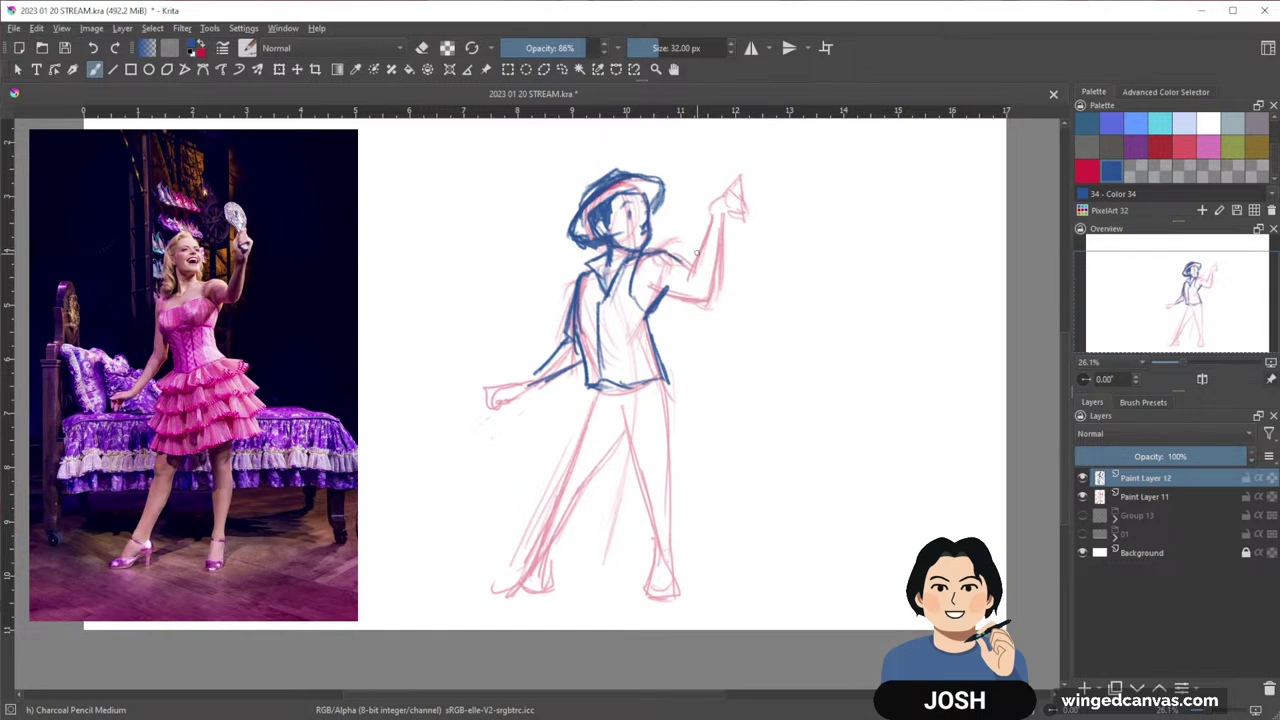
mouse_move(695, 249)
mouse_down()
mouse_move(719, 277)
mouse_move(721, 250)
mouse_move(731, 264)
mouse_move(690, 272)
mouse_up()
mouse_move(692, 265)
mouse_down()
mouse_move(715, 287)
mouse_move(733, 265)
mouse_move(711, 311)
mouse_up()
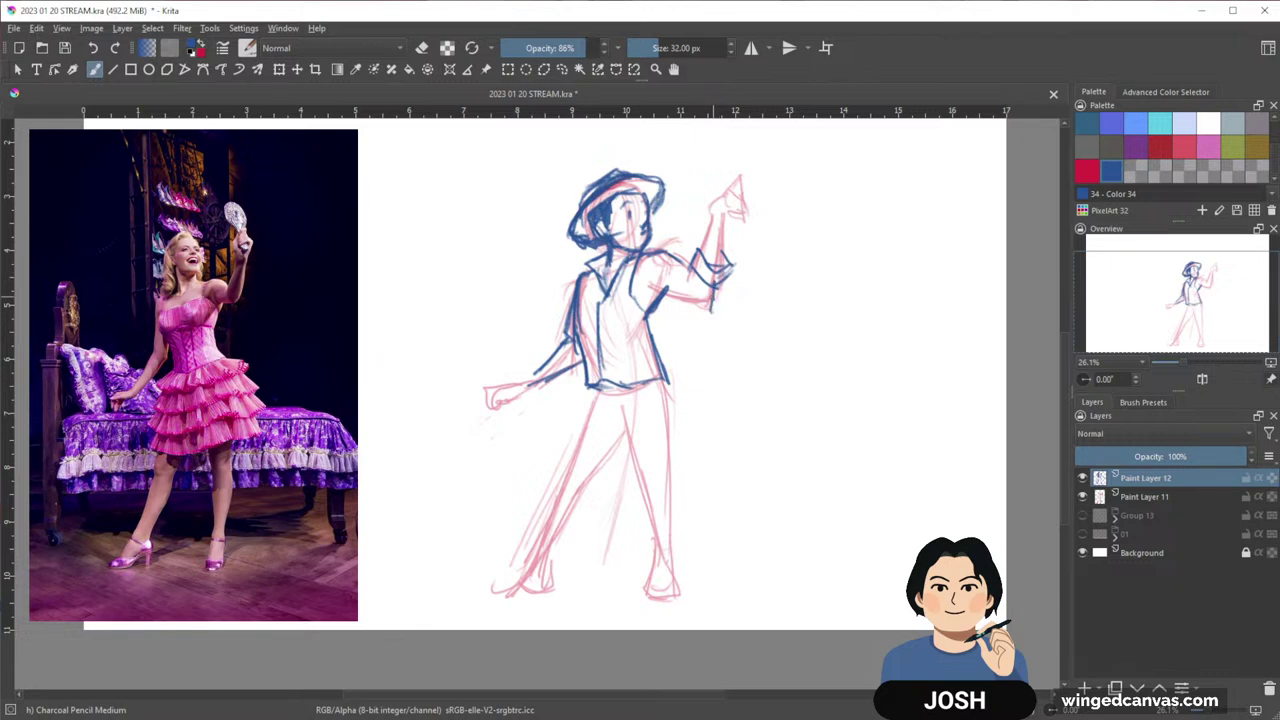
mouse_move(659, 262)
mouse_down()
mouse_move(674, 290)
mouse_move(713, 304)
mouse_up()
mouse_move(572, 372)
mouse_down()
mouse_move(541, 347)
mouse_move(527, 379)
mouse_move(488, 388)
mouse_move(532, 389)
mouse_move(480, 398)
mouse_up()
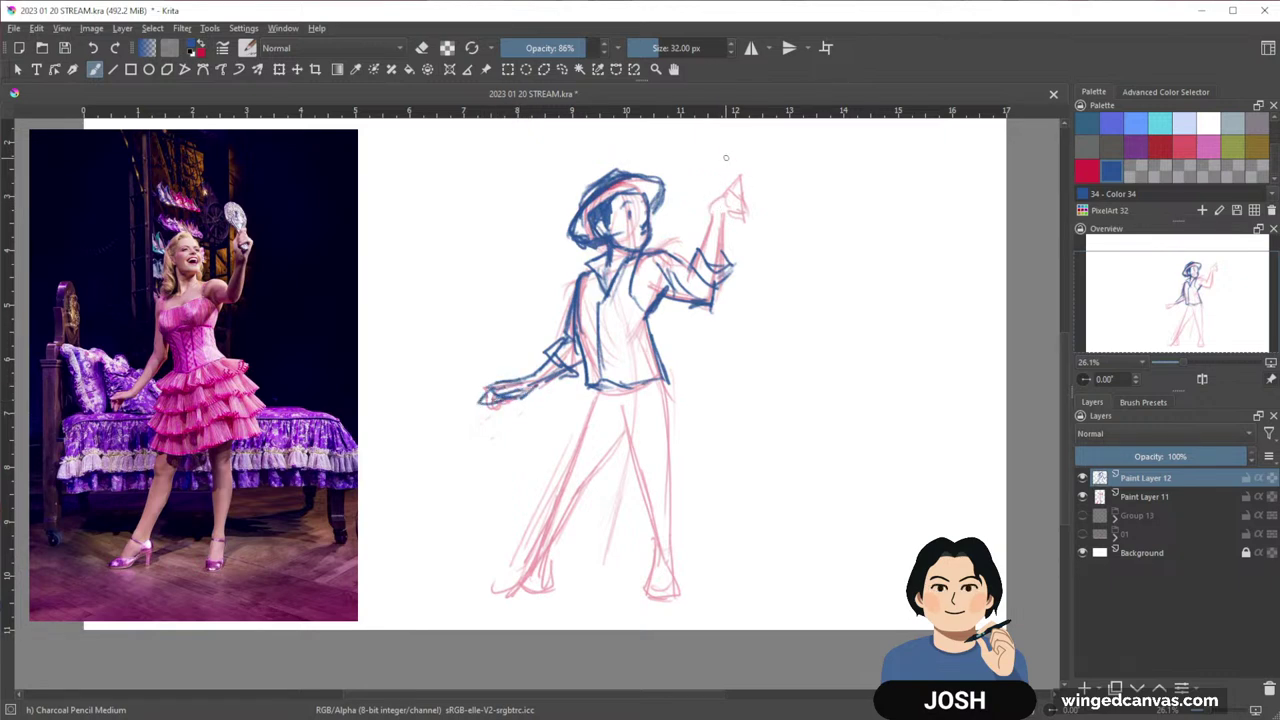
Draw the raised hand gripping a round object and outline the raised forearm down to the sleeve cuff
mouse_move(716, 176)
mouse_down()
mouse_move(700, 152)
mouse_move(730, 142)
mouse_move(752, 184)
mouse_move(721, 179)
mouse_move(704, 193)
mouse_move(732, 179)
mouse_move(746, 191)
mouse_up()
mouse_move(733, 179)
mouse_down()
mouse_move(750, 193)
mouse_move(761, 178)
mouse_up()
mouse_move(761, 178)
mouse_down()
mouse_move(750, 205)
mouse_move(706, 206)
mouse_move(701, 256)
mouse_up()
drag(728, 211, 720, 267)
Draw the waistband below the shirt and the extended leg's outer trouser contour down to the shin
drag(790, 377, 789, 340)
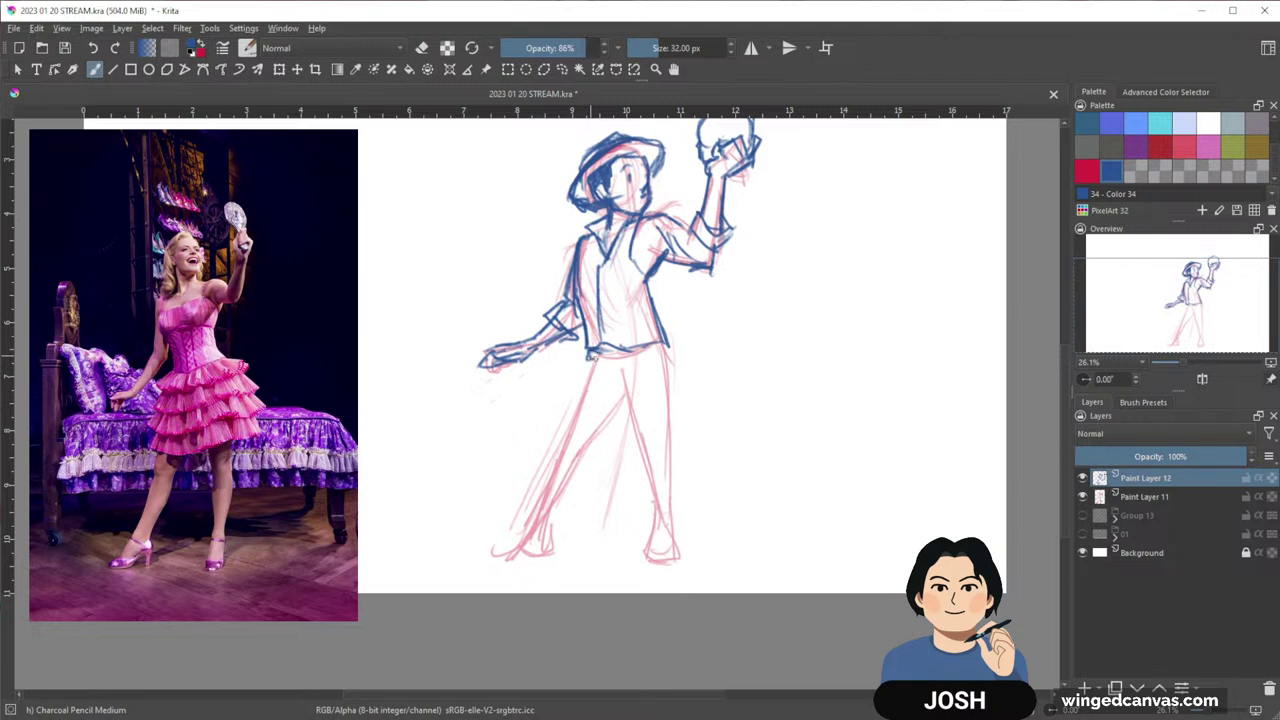
drag(593, 356, 669, 353)
drag(797, 397, 780, 433)
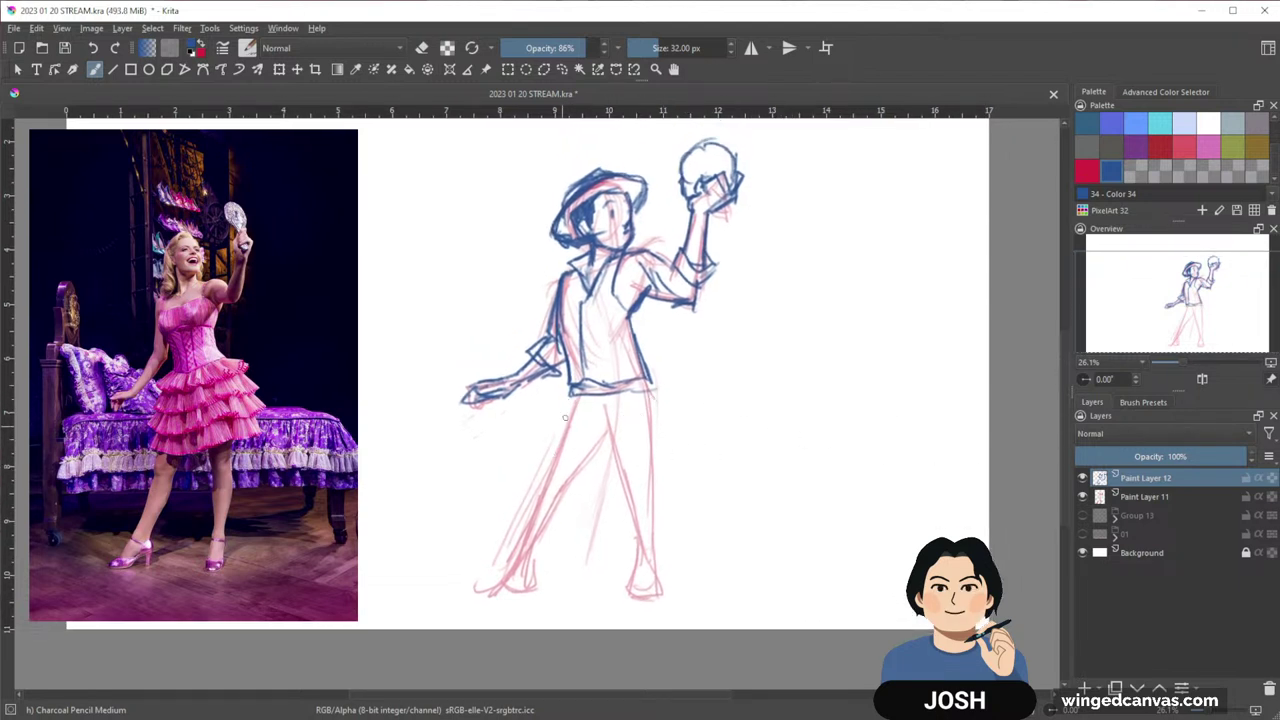
drag(574, 390, 538, 498)
drag(562, 416, 532, 514)
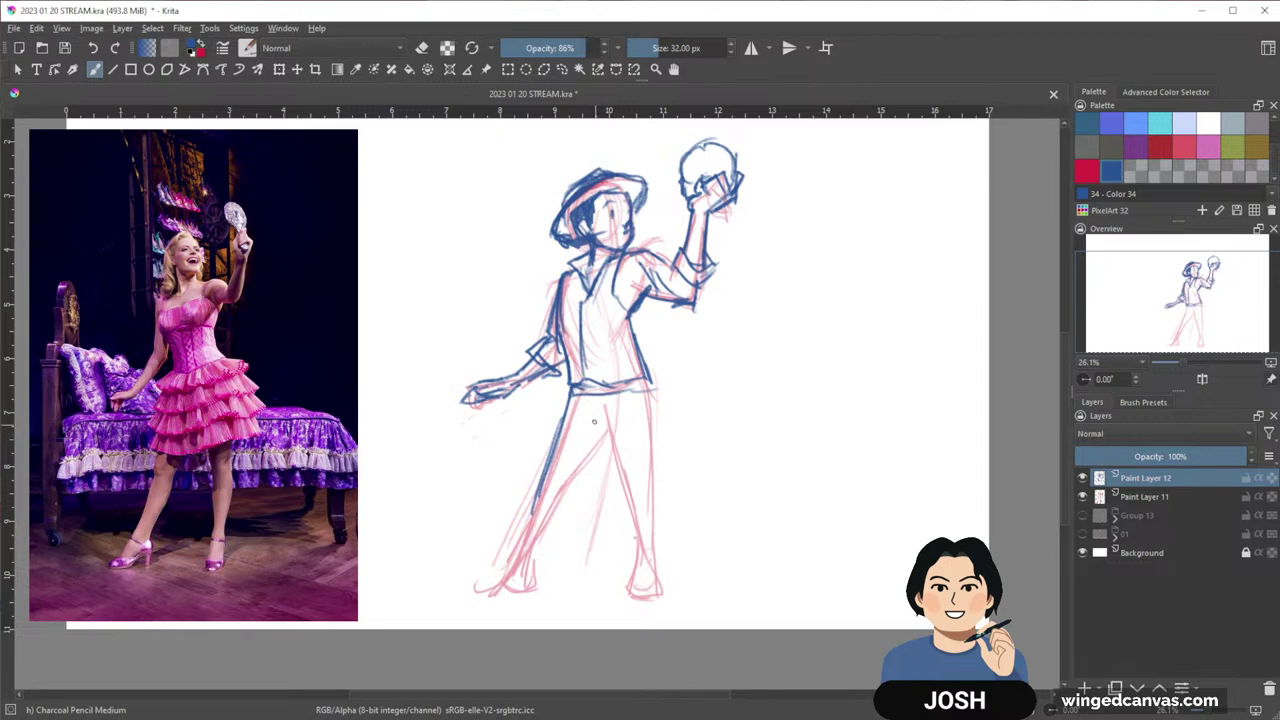
Outline the supporting leg's trousers and finish them with a rolled cuff above the ankle
drag(596, 400, 637, 553)
drag(648, 388, 650, 446)
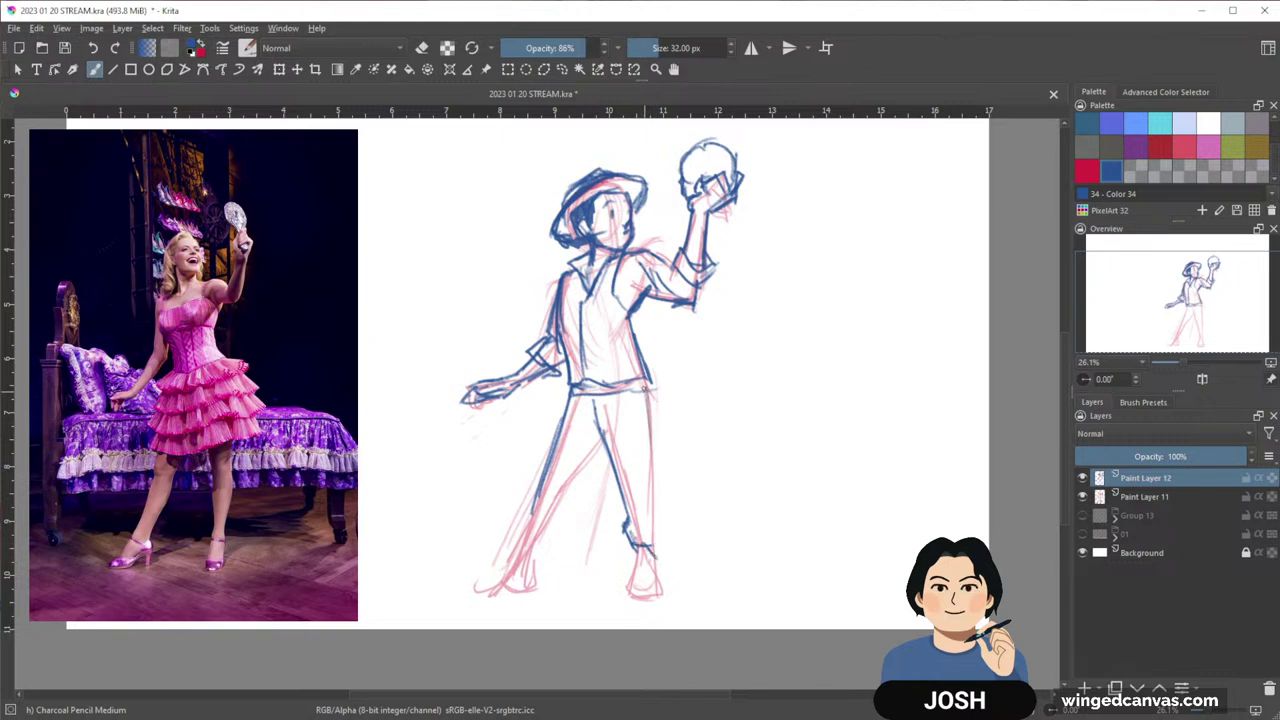
mouse_move(643, 390)
mouse_down()
mouse_move(654, 512)
mouse_move(670, 538)
mouse_move(625, 530)
mouse_up()
Draw the extended leg's inner trouser contour from the crotch and add a rolled cuff above the ankle
mouse_move(702, 404)
mouse_down()
mouse_move(727, 411)
mouse_move(719, 349)
mouse_up()
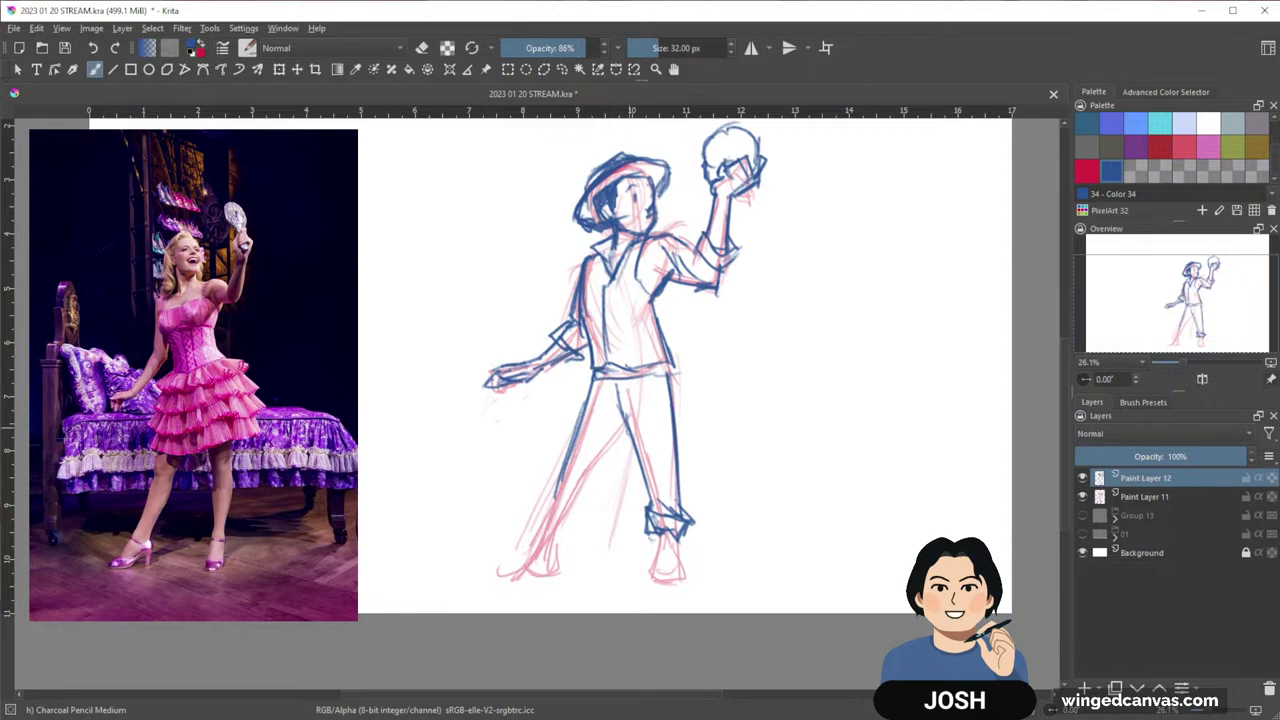
mouse_move(627, 423)
mouse_down()
mouse_move(591, 467)
mouse_move(578, 522)
mouse_up()
mouse_move(590, 474)
mouse_down()
mouse_move(562, 532)
mouse_move(580, 512)
mouse_up()
mouse_move(564, 533)
mouse_down()
mouse_move(580, 512)
mouse_move(551, 503)
mouse_move(567, 520)
mouse_up()
scroll(700, 490, down, 1)
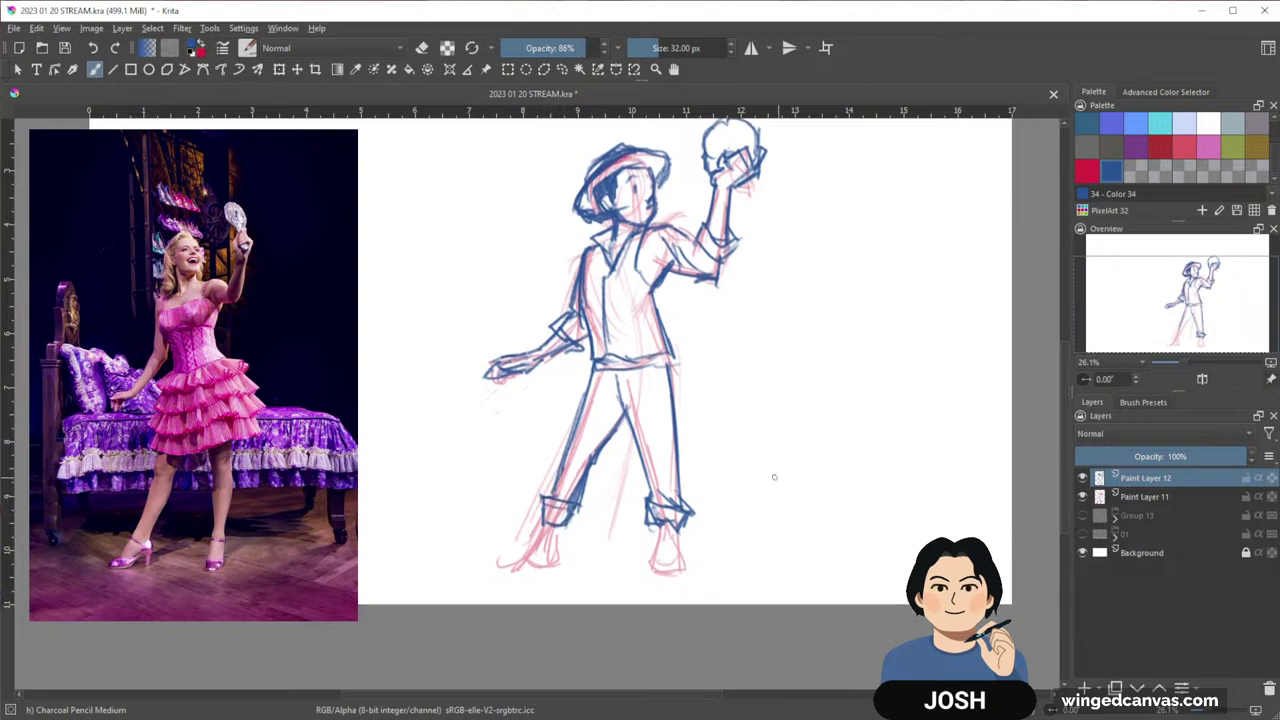
Draw a front-facing shoe with a flat sole below the supporting leg's cuff
mouse_move(658, 525)
mouse_down()
mouse_move(649, 570)
mouse_move(672, 556)
mouse_move(686, 562)
mouse_move(654, 572)
mouse_move(686, 574)
mouse_up()
drag(652, 574, 688, 570)
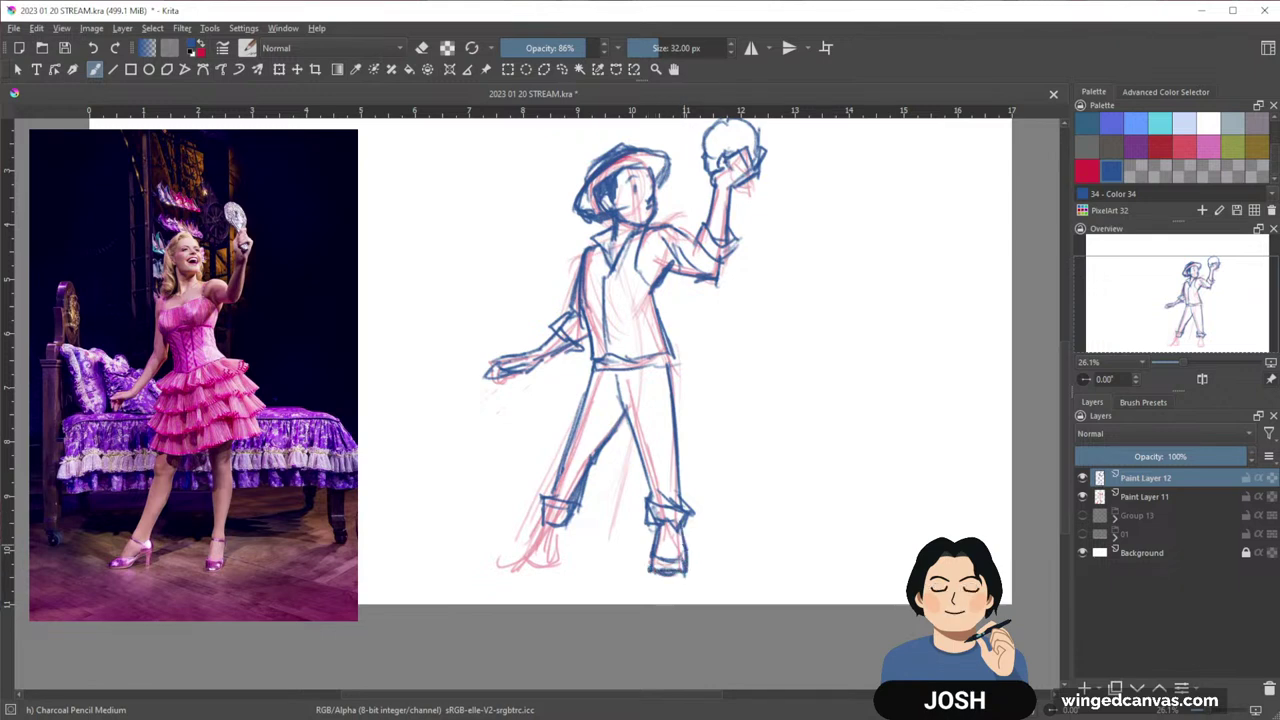
drag(666, 520, 676, 530)
Thicken the extended leg's inner contour and draw a chunky, thick-soled shoe below its cuff
drag(604, 456, 578, 502)
drag(604, 450, 588, 478)
mouse_move(566, 526)
mouse_down()
mouse_move(559, 560)
mouse_move(534, 535)
mouse_move(499, 556)
mouse_move(566, 563)
mouse_move(566, 546)
mouse_move(561, 556)
mouse_up()
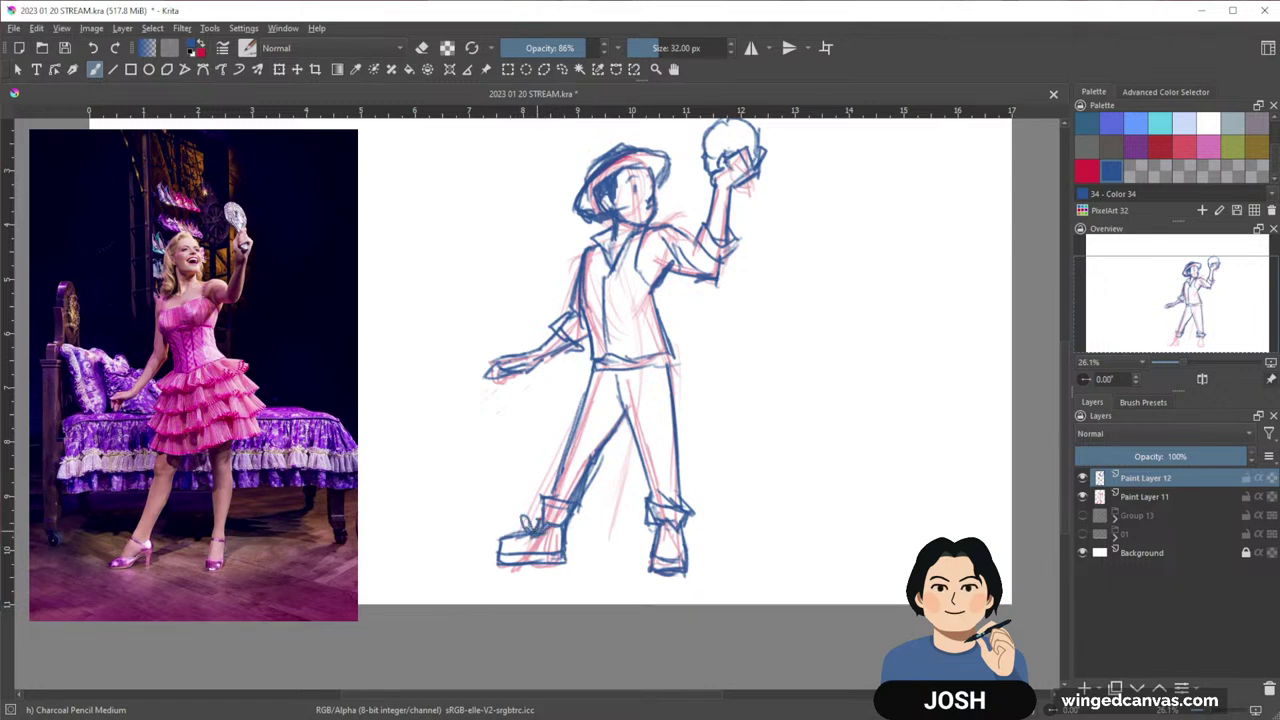
Erase the toe of the extended leg's shoe, redraw it longer, and touch up the other shoe and cuff
mouse_move(665, 532)
mouse_down()
mouse_move(692, 525)
mouse_move(674, 531)
mouse_up()
drag(823, 486, 808, 501)
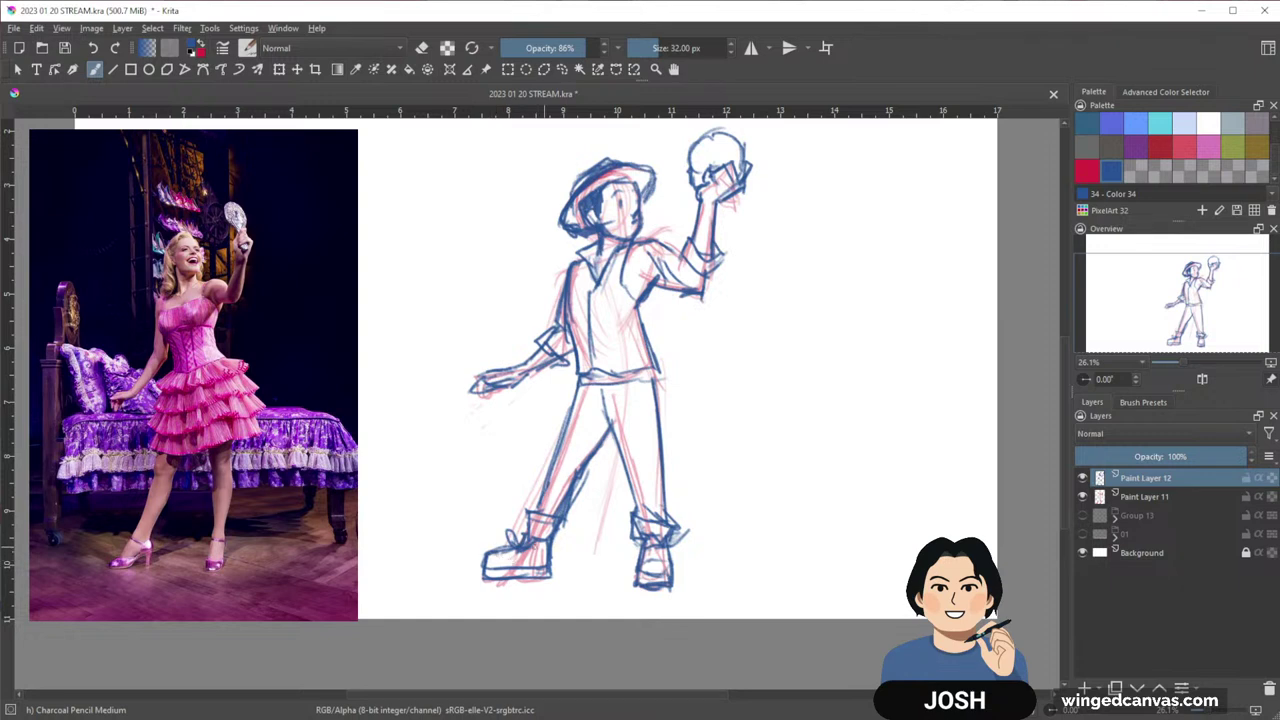
drag(846, 531, 868, 525)
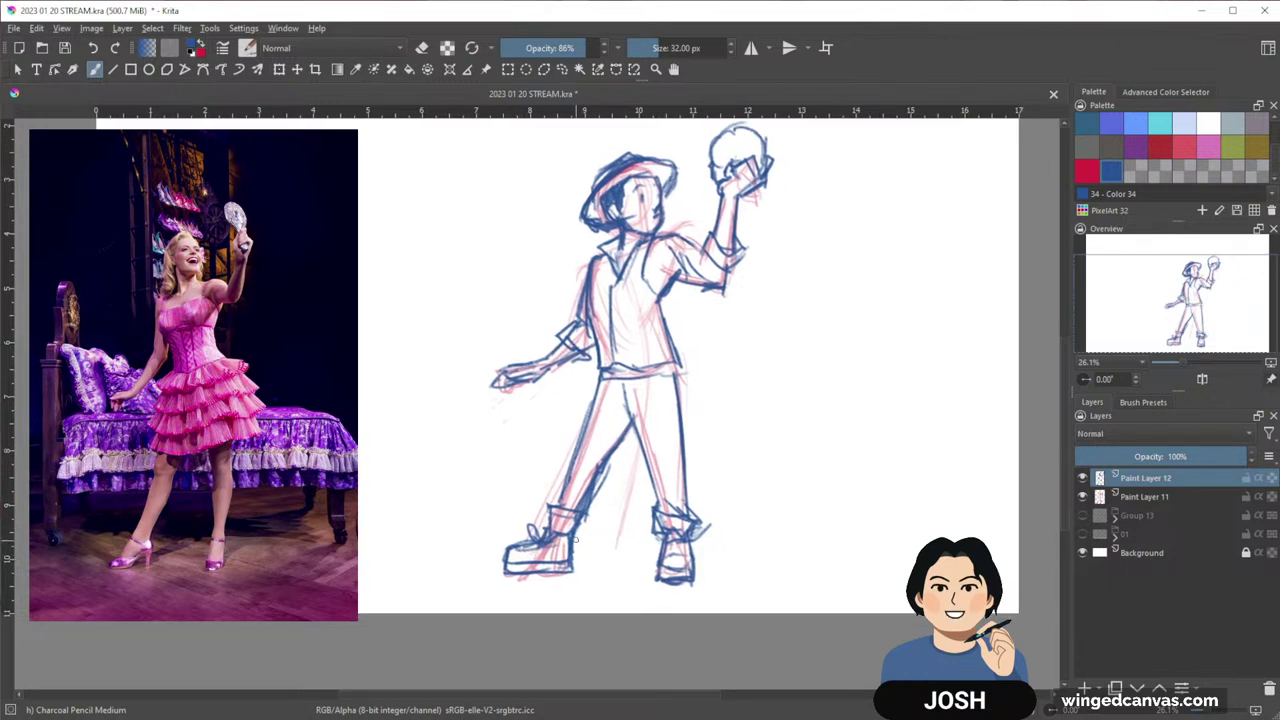
key(e)
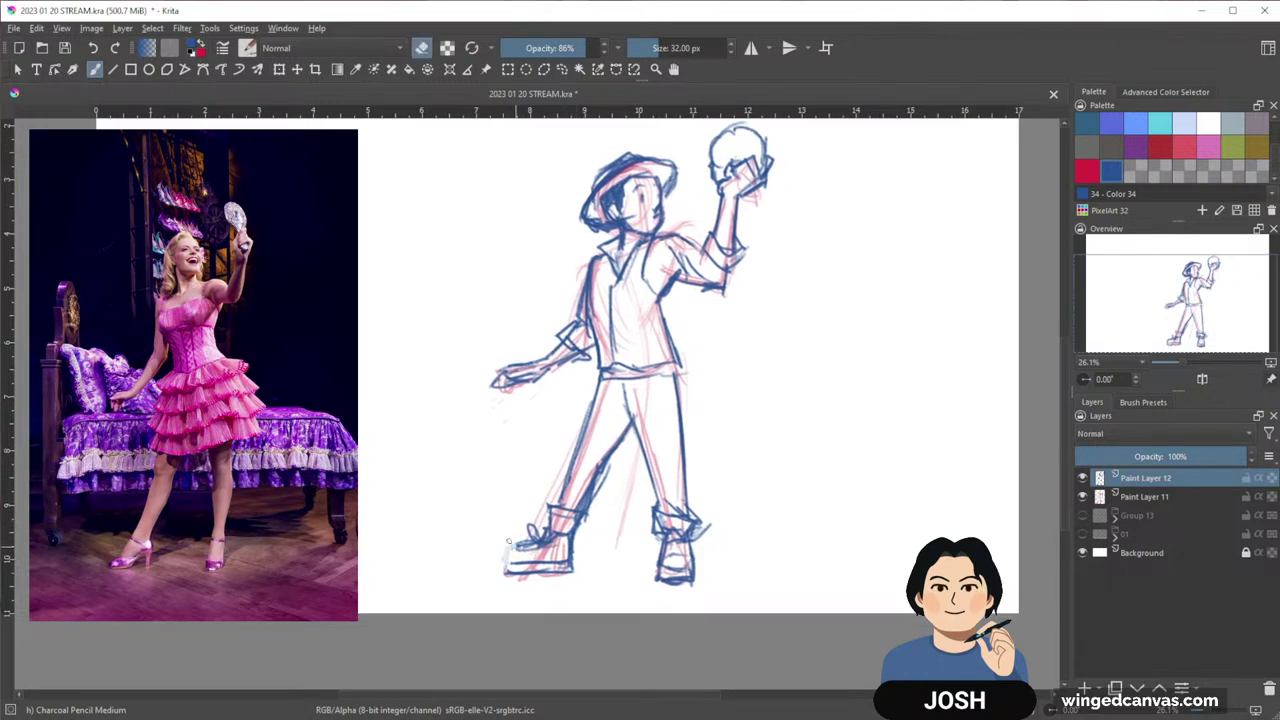
key(e)
mouse_move(502, 550)
mouse_down()
mouse_move(512, 541)
mouse_move(495, 567)
mouse_move(550, 575)
mouse_up()
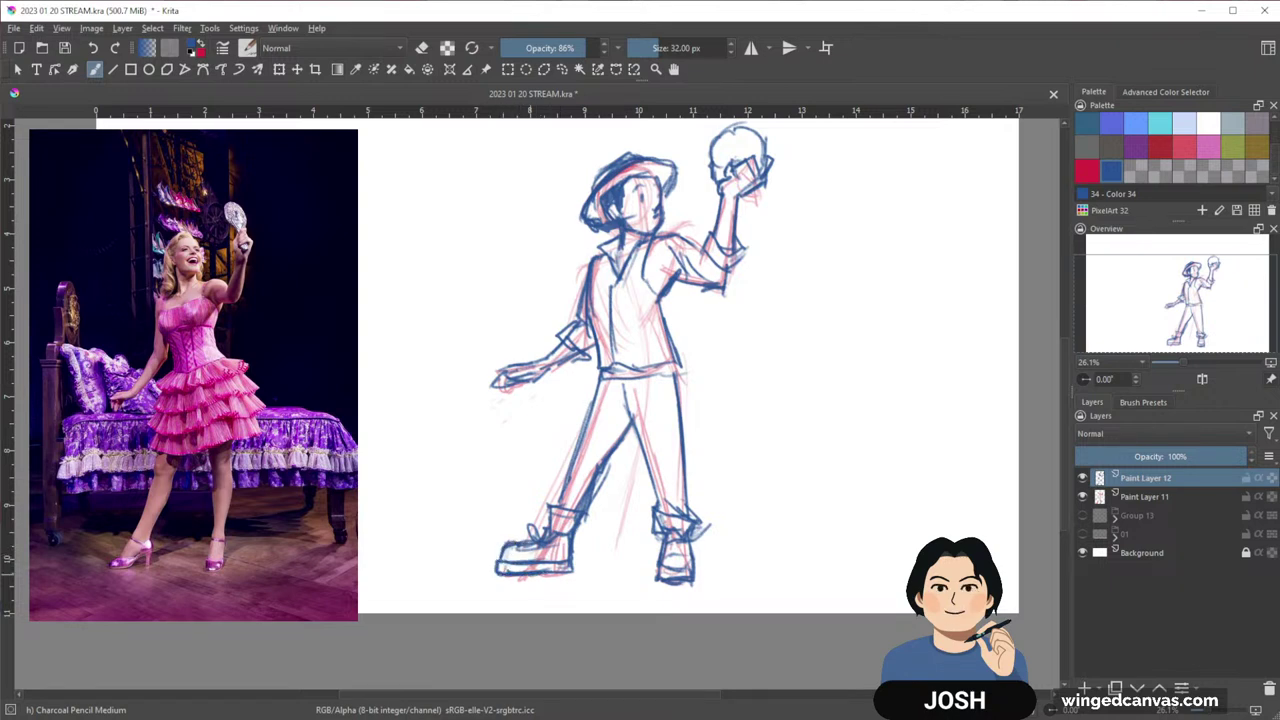
mouse_move(660, 569)
mouse_down()
mouse_move(690, 568)
mouse_move(659, 581)
mouse_move(693, 582)
mouse_up()
Hide the gesture layer Paint Layer 11 and erase the stray shading on the hat's crown and band
drag(814, 513, 778, 540)
click(1083, 497)
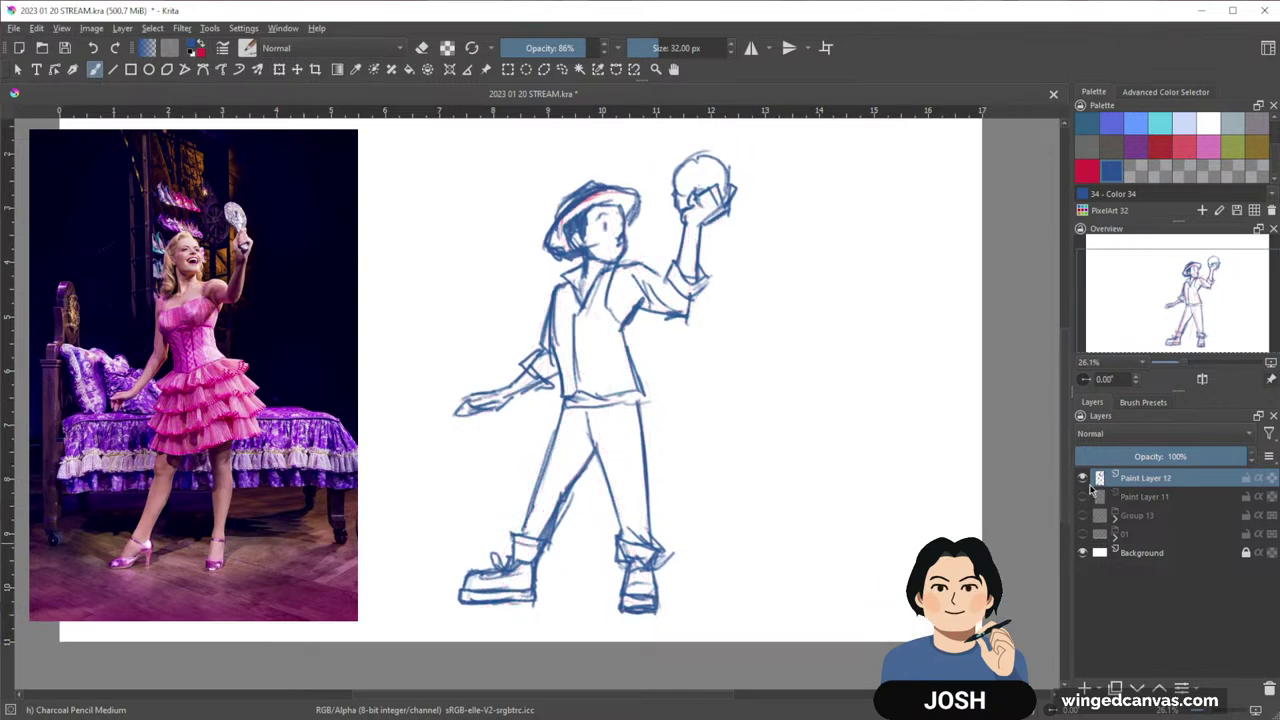
mouse_move(829, 500)
mouse_down()
mouse_move(874, 517)
mouse_move(870, 551)
mouse_up()
scroll(865, 510, up, 2)
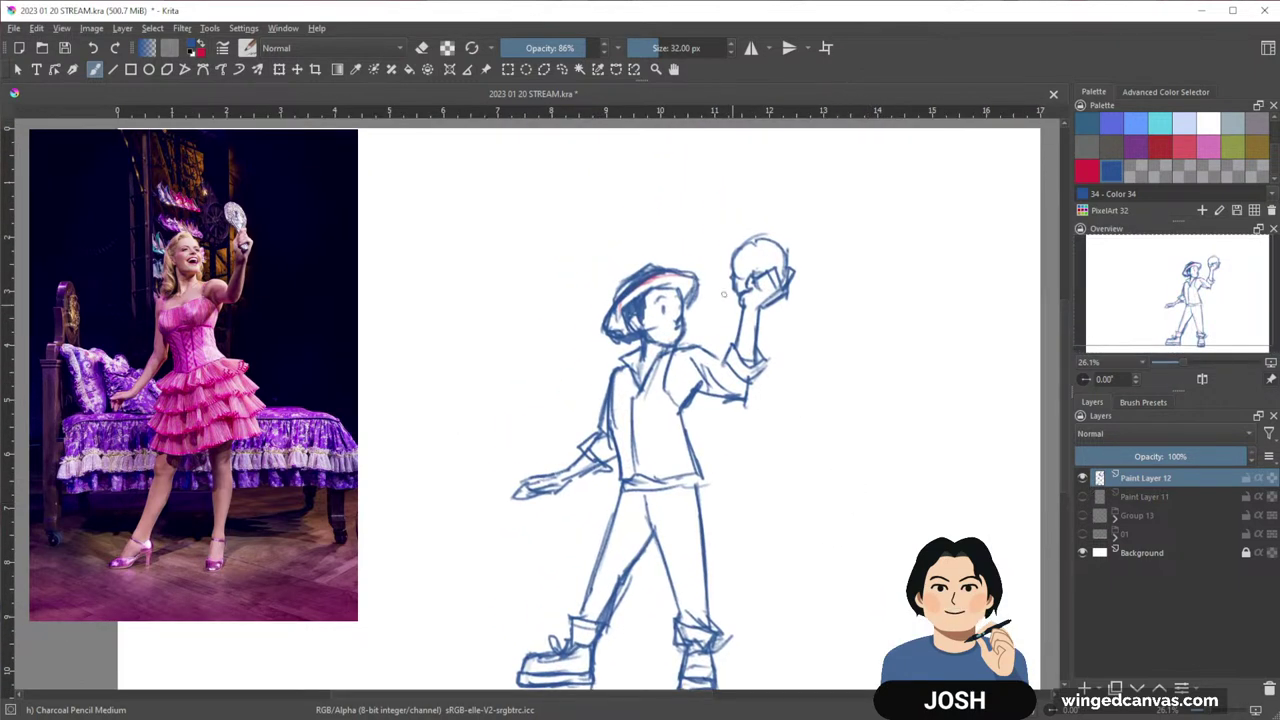
key(e)
mouse_move(672, 275)
mouse_down()
mouse_move(620, 294)
mouse_move(662, 264)
mouse_move(641, 271)
mouse_move(669, 268)
mouse_move(636, 272)
mouse_up()
key(e)
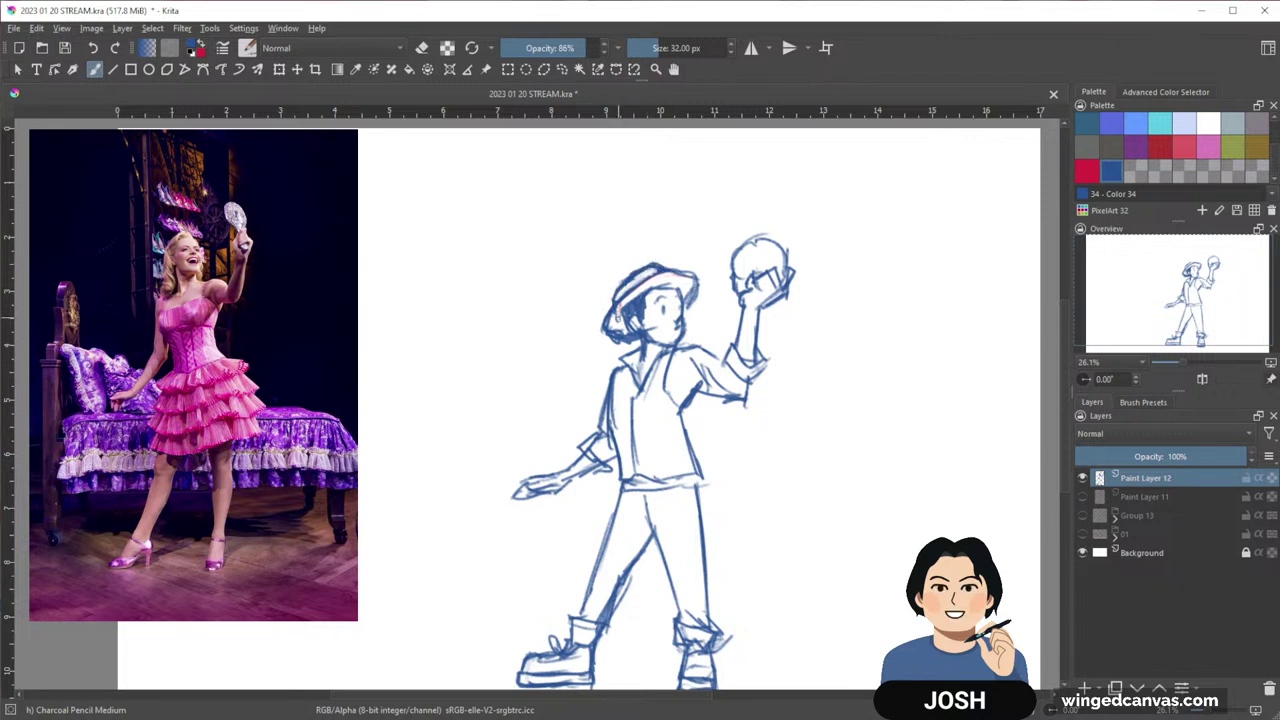
Erase the rough marks inside the hat's brim and refine the edge between the brim and the face
key(e)
mouse_move(604, 336)
mouse_down()
mouse_move(639, 289)
mouse_move(617, 317)
mouse_move(662, 280)
mouse_move(615, 318)
mouse_move(665, 283)
mouse_move(631, 343)
mouse_up()
drag(690, 288, 684, 292)
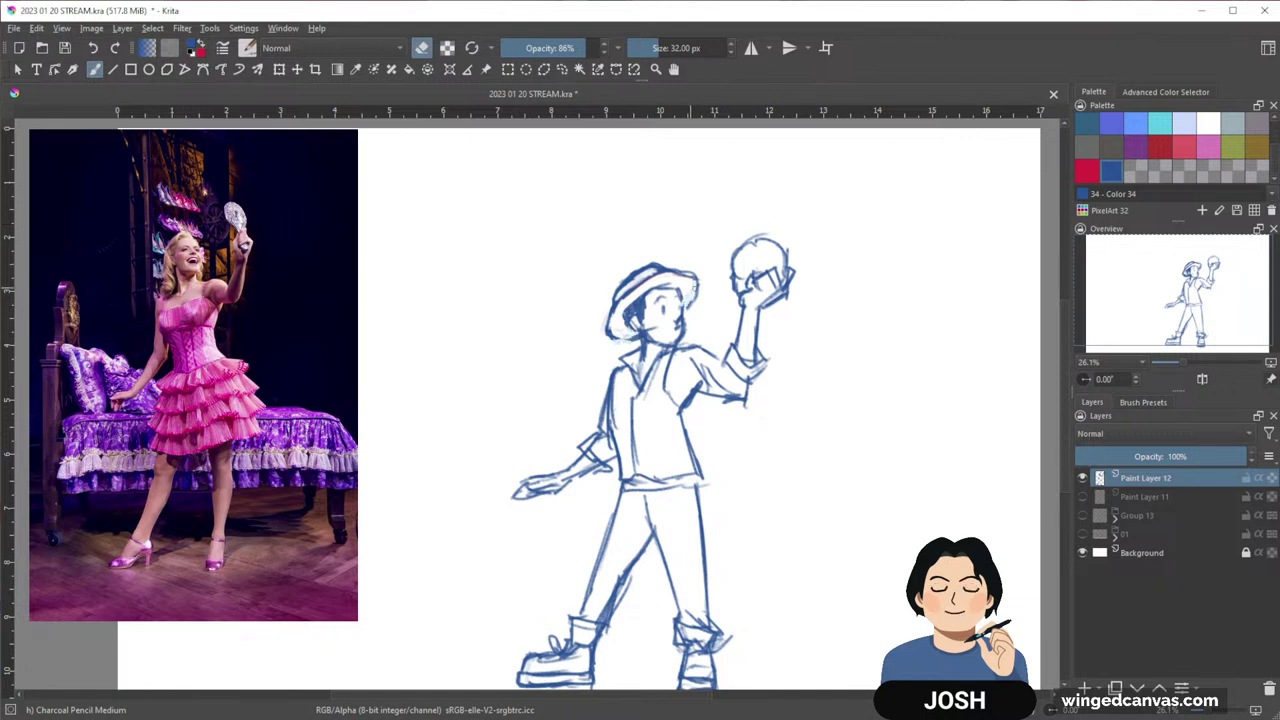
key(e)
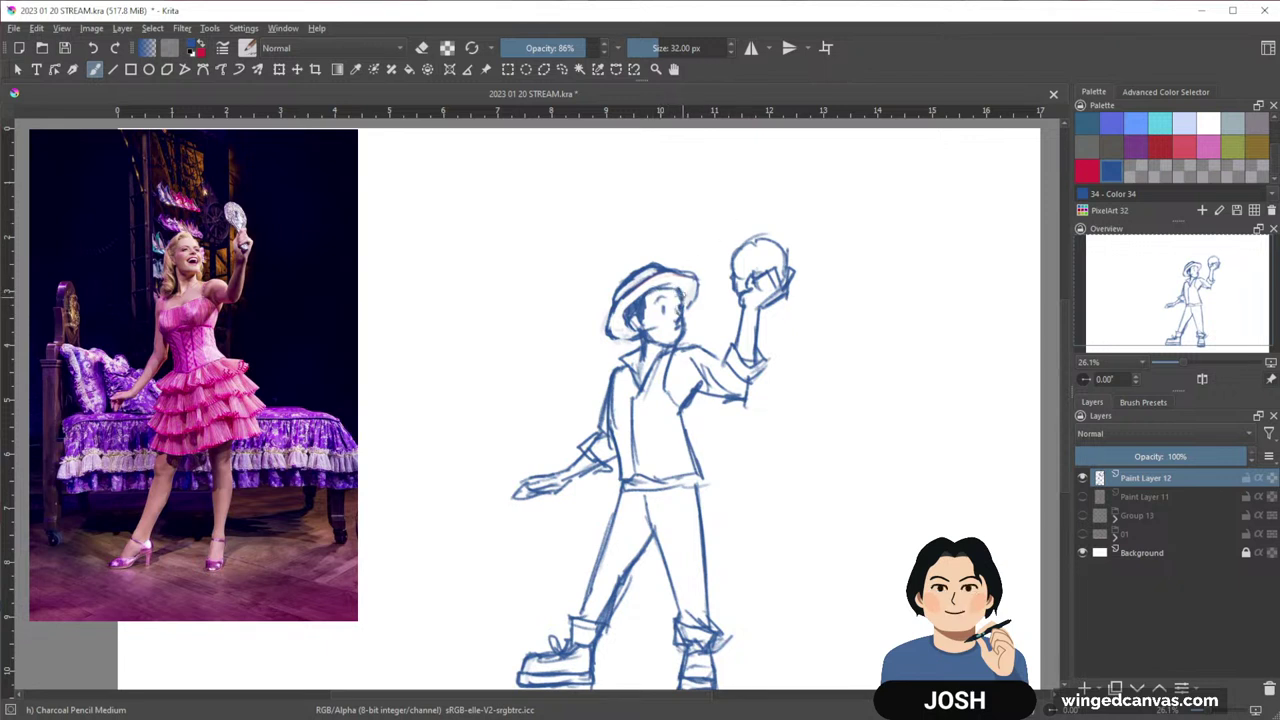
drag(690, 305, 700, 282)
key(e)
key(e)
Fill the character's vest with dense vertical blue hatching from the shoulders down to the hem
drag(813, 411, 800, 375)
drag(604, 334, 610, 424)
drag(617, 374, 613, 430)
drag(616, 338, 616, 432)
drag(612, 382, 608, 440)
drag(604, 356, 602, 410)
mouse_move(610, 334)
mouse_down()
mouse_move(607, 396)
mouse_move(611, 358)
mouse_move(621, 414)
mouse_up()
drag(630, 354, 624, 440)
mouse_move(642, 334)
mouse_down()
mouse_move(628, 438)
mouse_move(634, 408)
mouse_up()
drag(656, 318, 642, 394)
drag(640, 404, 634, 438)
drag(654, 318, 632, 436)
mouse_move(654, 354)
mouse_down()
mouse_move(636, 440)
mouse_move(650, 440)
mouse_move(676, 358)
mouse_move(684, 424)
mouse_move(660, 432)
mouse_up()
drag(658, 370, 650, 435)
mouse_move(645, 409)
mouse_down()
mouse_move(634, 446)
mouse_move(644, 440)
mouse_up()
mouse_move(662, 362)
mouse_down()
mouse_move(652, 430)
mouse_move(670, 392)
mouse_move(663, 437)
mouse_move(681, 439)
mouse_move(656, 441)
mouse_move(676, 442)
mouse_move(658, 440)
mouse_move(642, 398)
mouse_up()
drag(654, 324, 634, 416)
drag(645, 326, 624, 424)
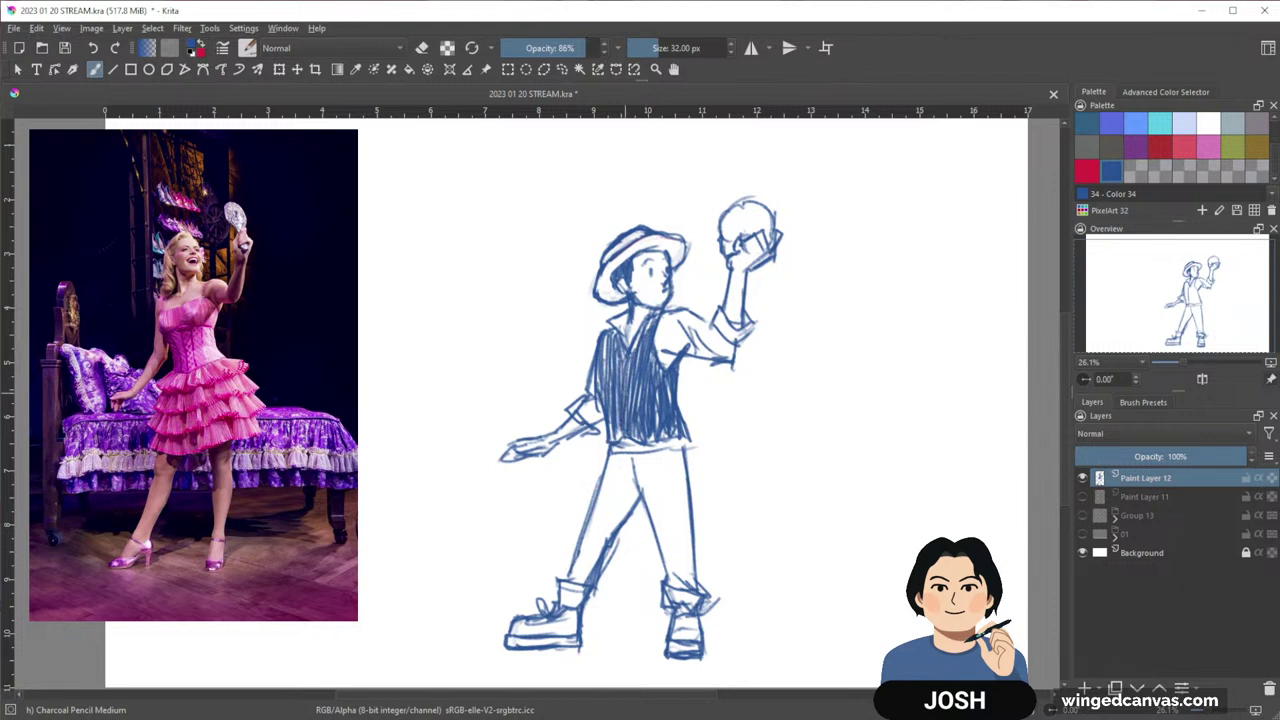
drag(622, 358, 606, 434)
drag(610, 346, 611, 446)
drag(637, 380, 625, 434)
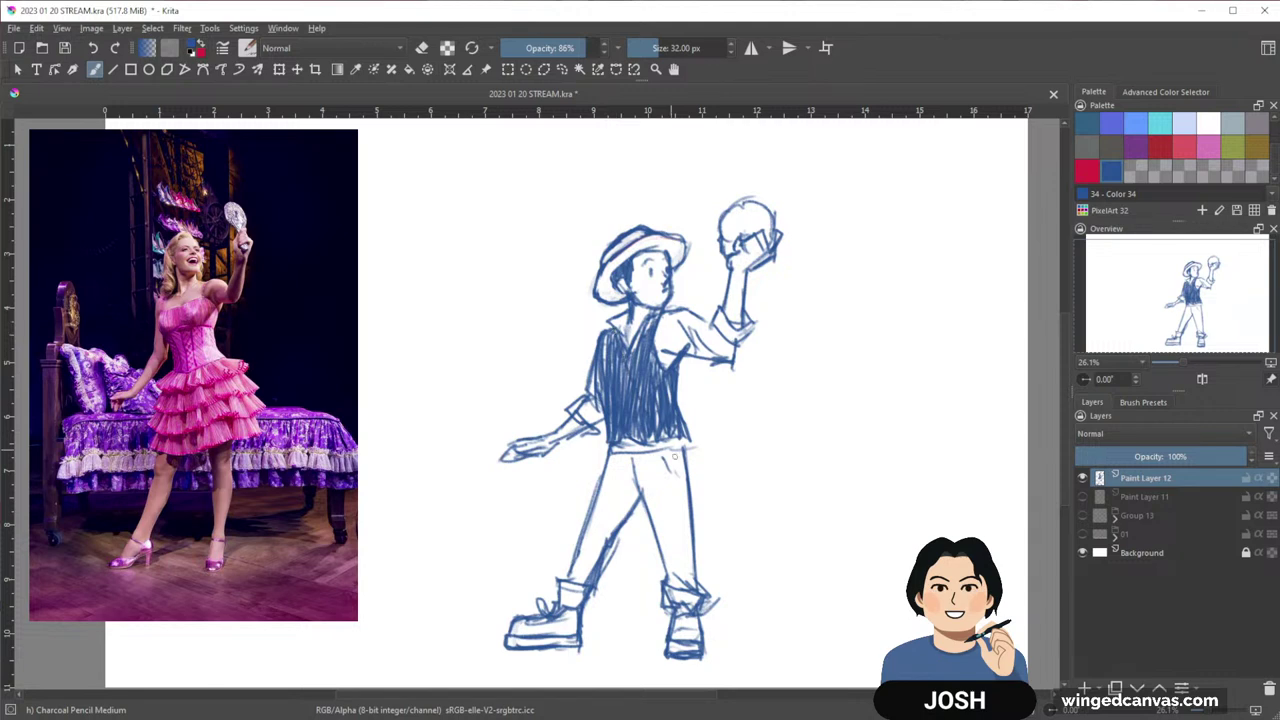
Draw a rectangular satchel hanging at the hip below the vest's hem, with short straps above it
drag(642, 395, 699, 474)
mouse_move(634, 422)
mouse_down()
mouse_move(680, 472)
mouse_move(722, 462)
mouse_move(706, 524)
mouse_up()
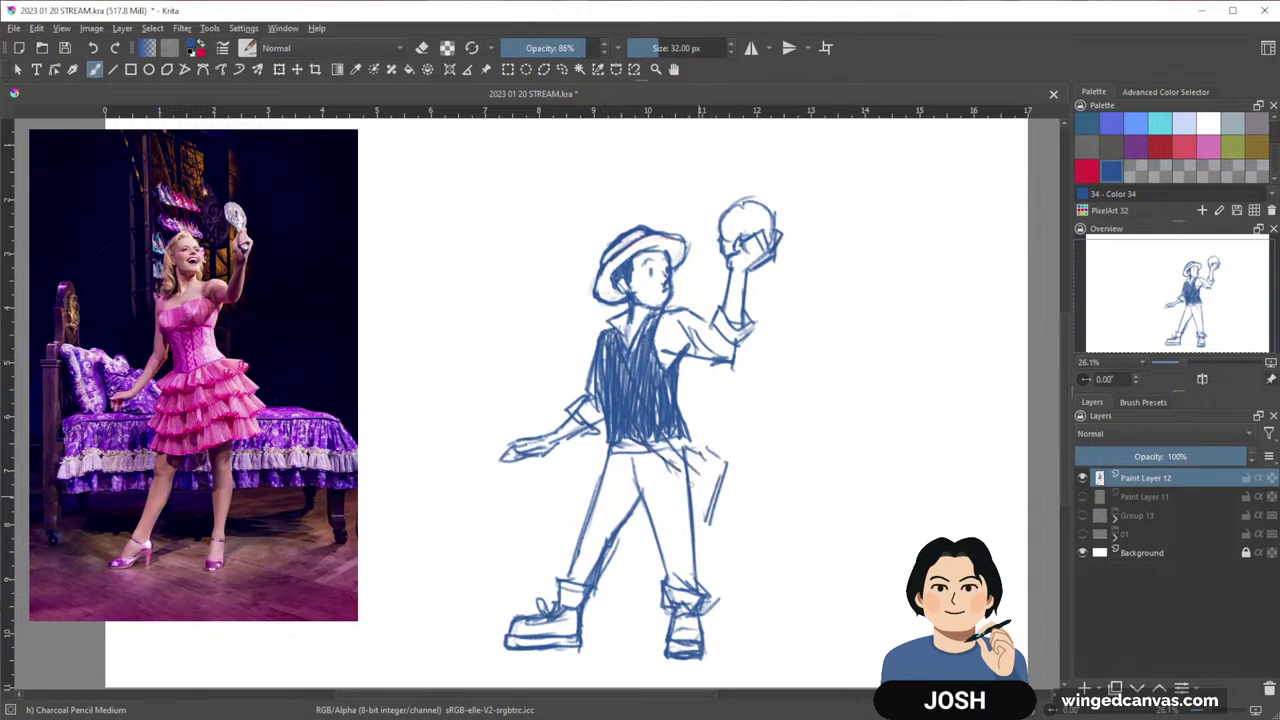
mouse_move(678, 460)
mouse_down()
mouse_move(672, 486)
mouse_move(708, 520)
mouse_move(714, 466)
mouse_up()
drag(686, 458, 714, 464)
Erase a diagonal shoulder strap through the vest's hatching down to the satchel and add the bag's side edge
key(e)
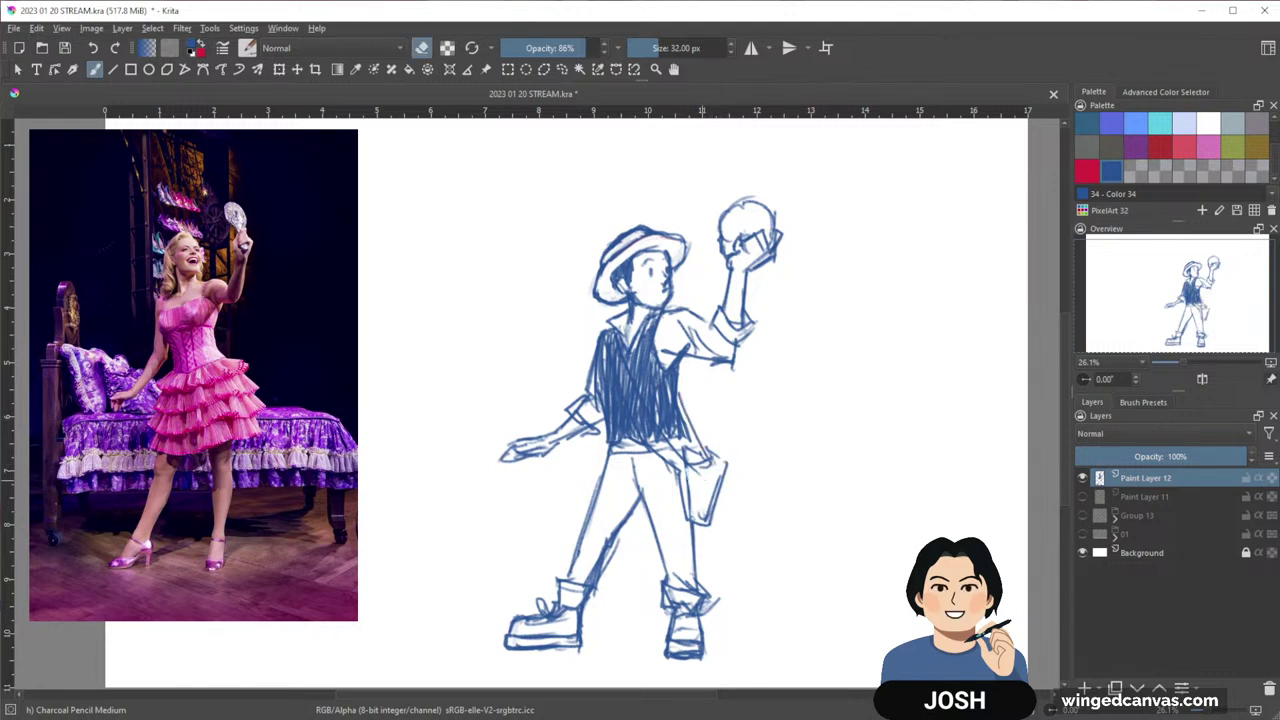
drag(614, 358, 656, 448)
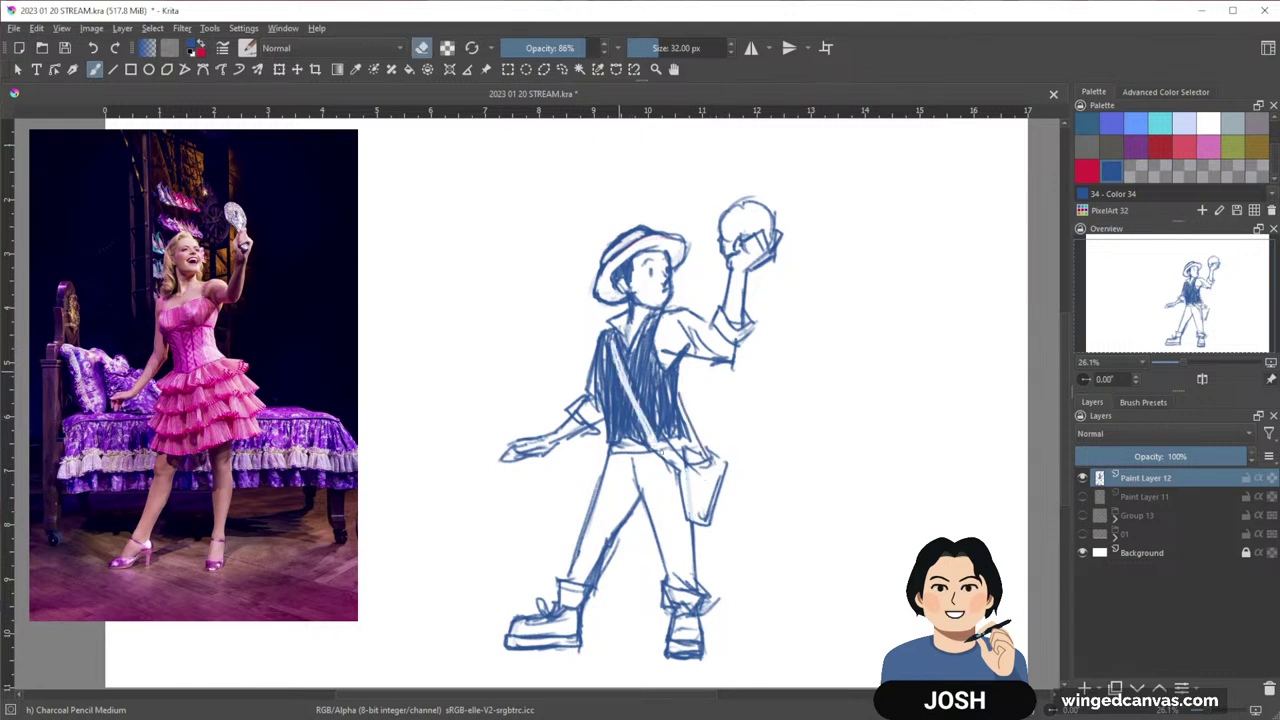
drag(622, 380, 662, 446)
drag(608, 334, 648, 430)
drag(618, 378, 658, 450)
mouse_move(640, 402)
mouse_down()
mouse_move(706, 512)
mouse_move(728, 504)
mouse_up()
key(e)
mouse_move(728, 458)
mouse_down()
mouse_move(726, 502)
mouse_move(716, 477)
mouse_up()
key(e)
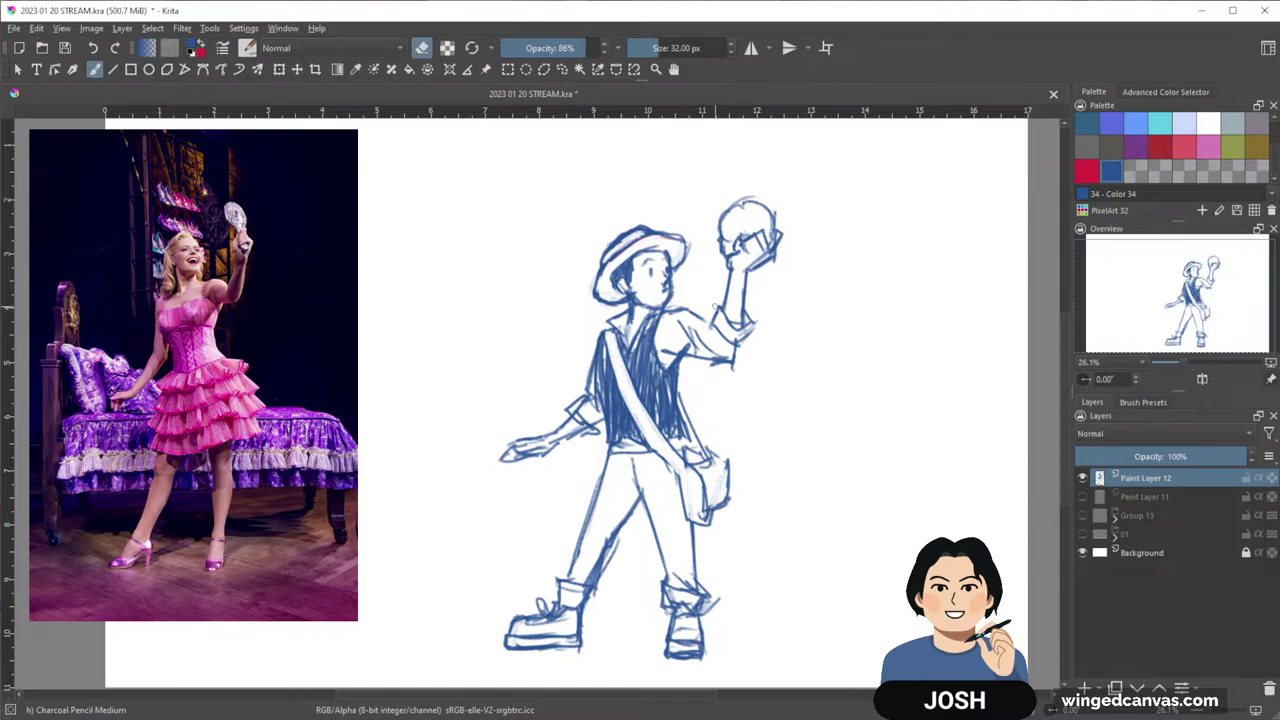
scroll(714, 305, down, 3)
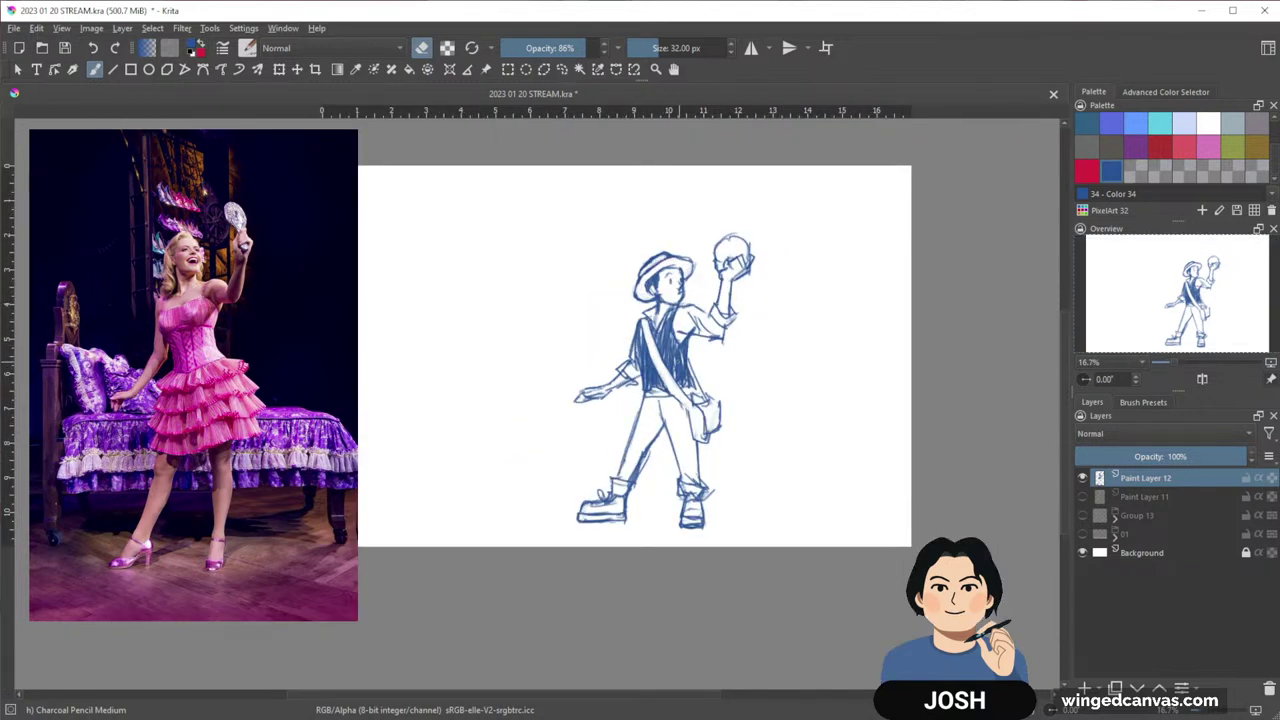
Move the clothed character on Paint Layer 12 to the left part of the canvas
key(e)
ctrl+click(668, 349)
ctrl+click(622, 344)
ctrl+click(665, 347)
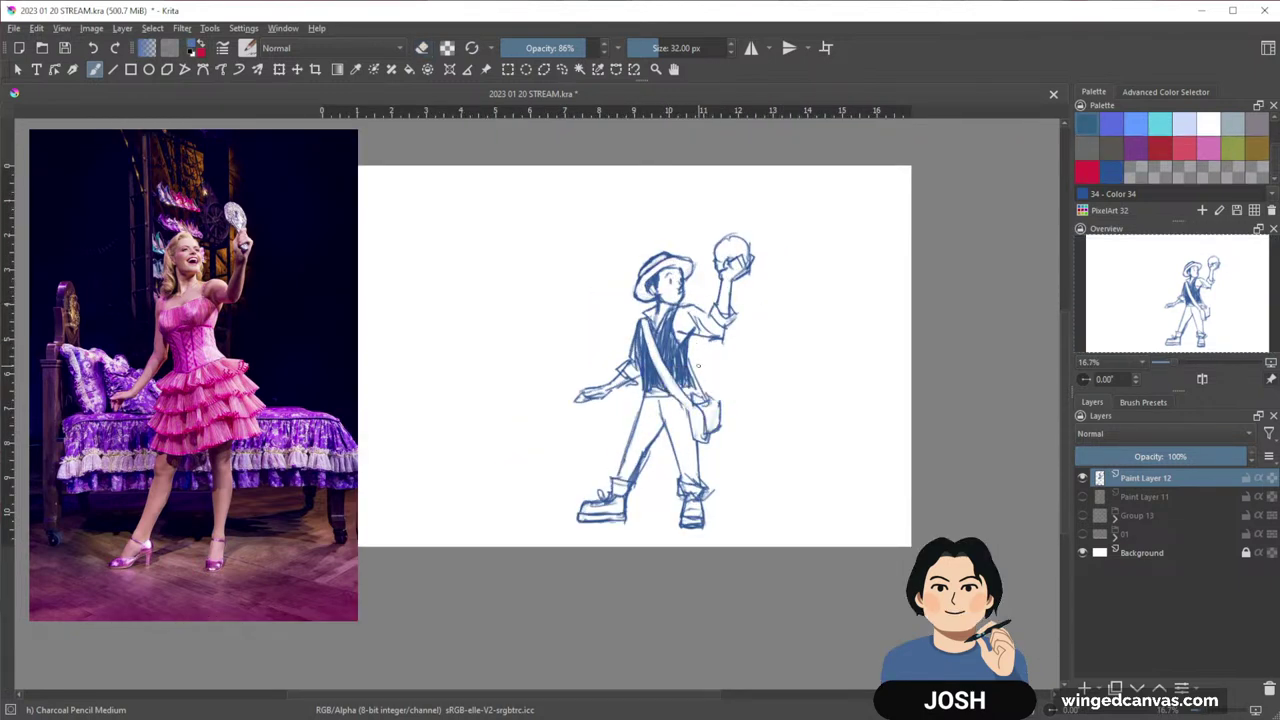
key(t)
mouse_move(658, 361)
mouse_down()
mouse_move(428, 300)
mouse_move(420, 327)
mouse_up()
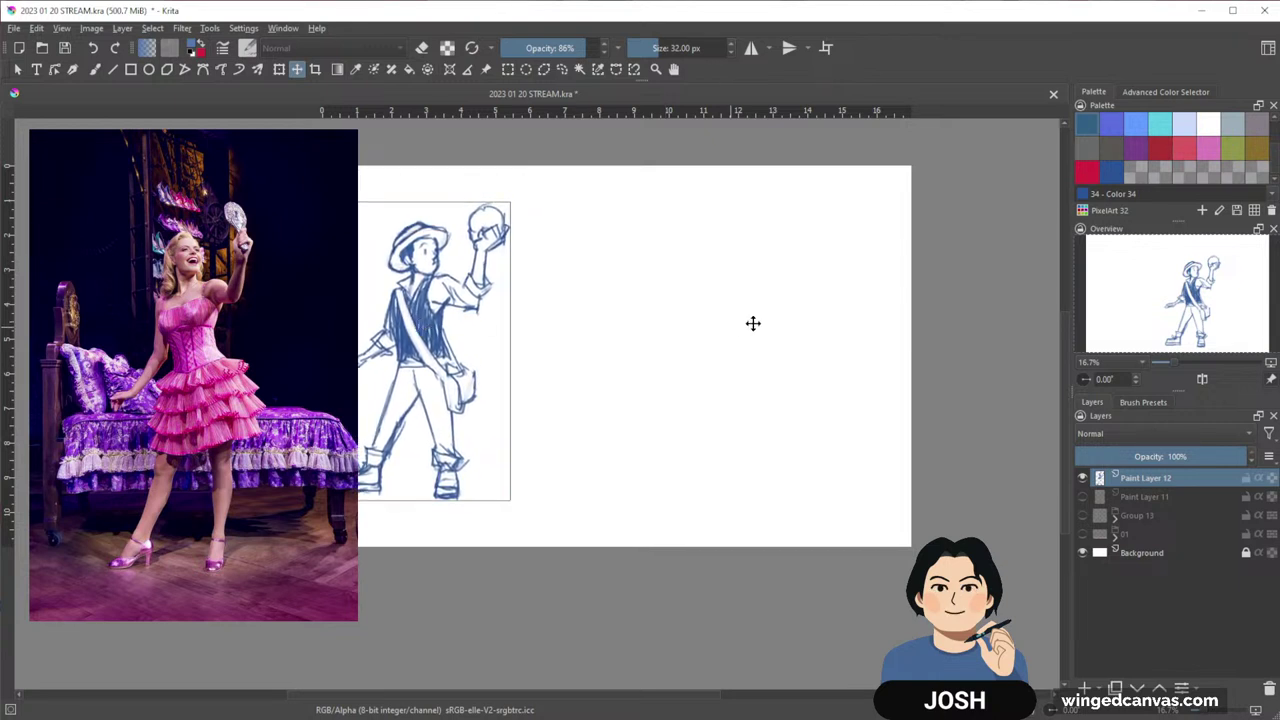
key(b)
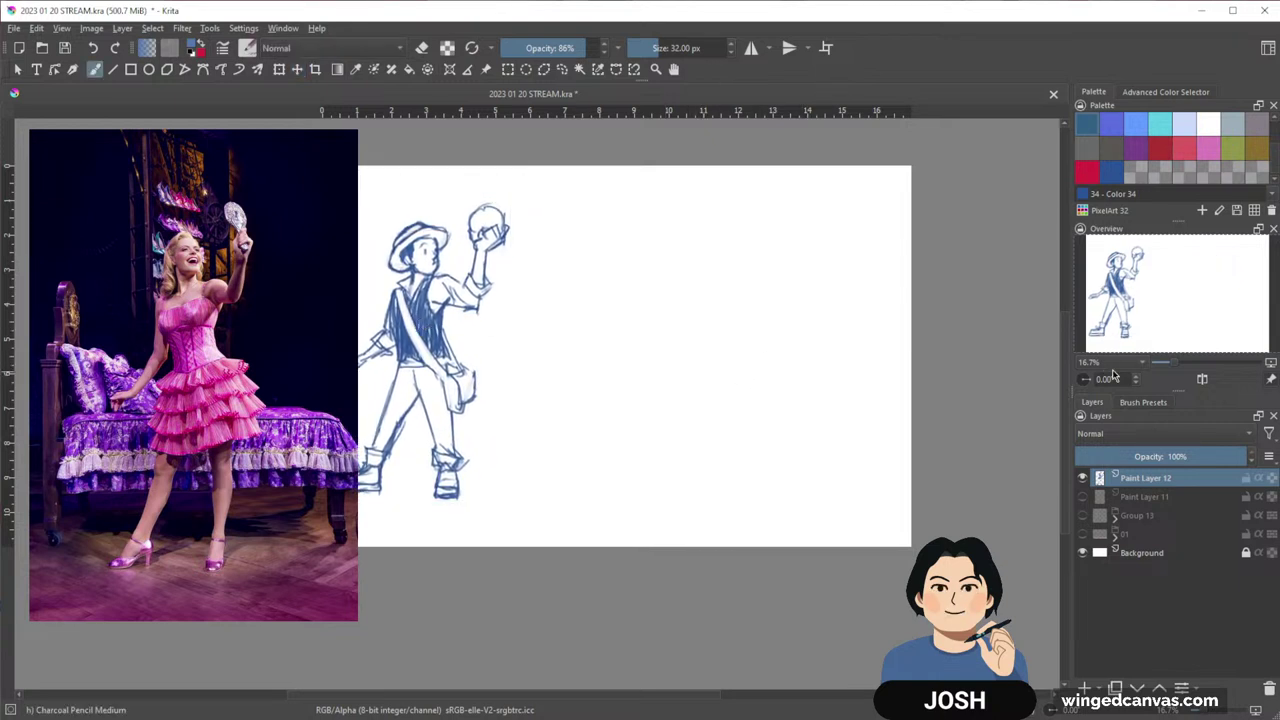
Show Paint Layer 11, move its gesture sketch beneath the relocated character, and save the document
click(1141, 497)
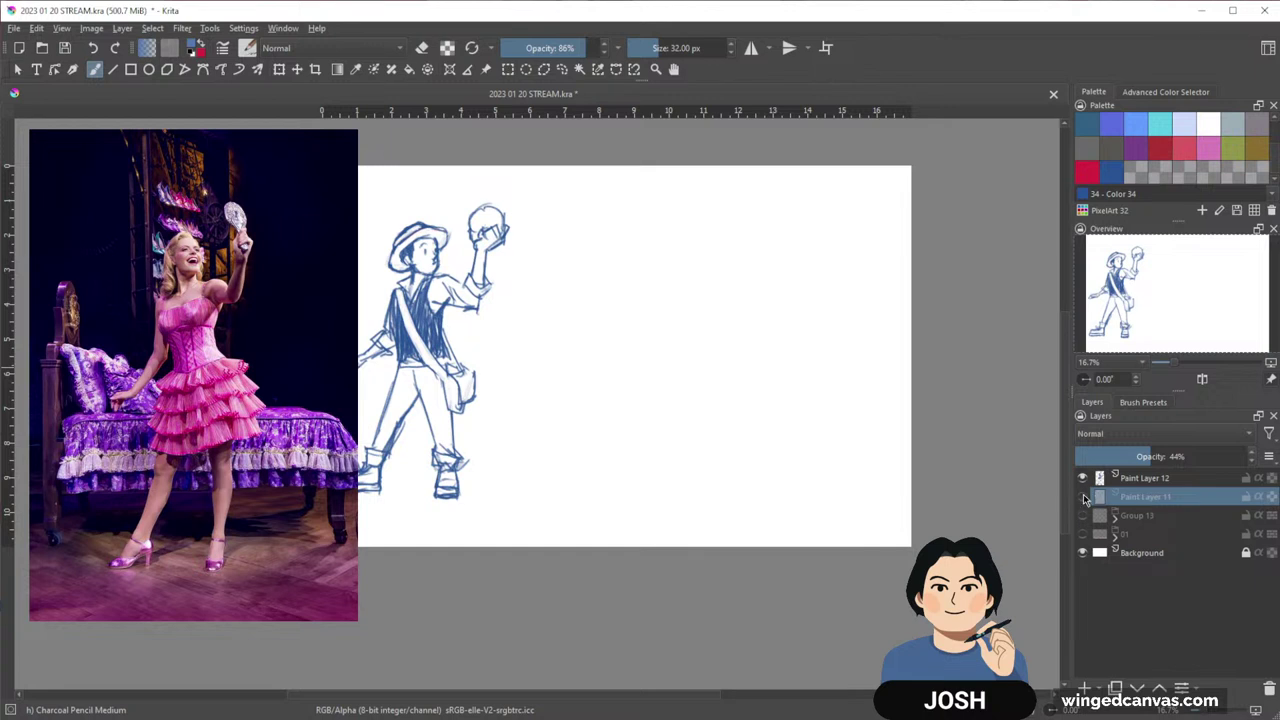
click(1083, 497)
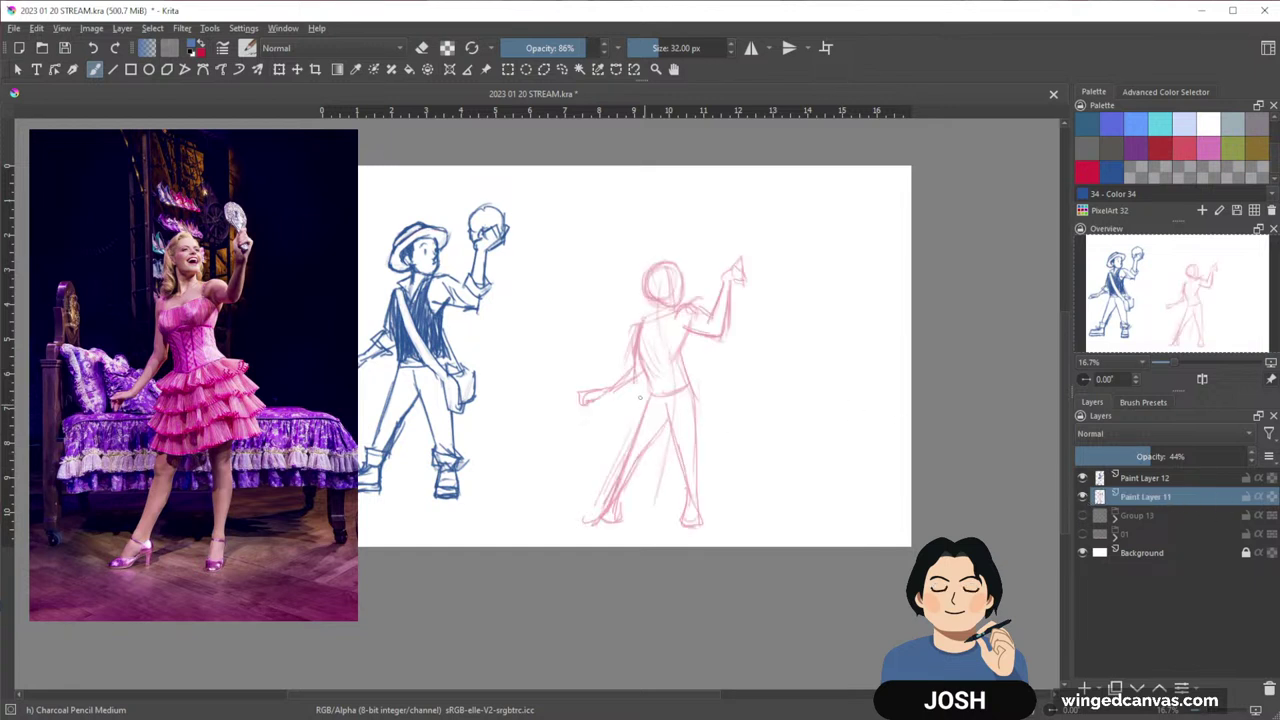
key(t)
drag(670, 350, 443, 326)
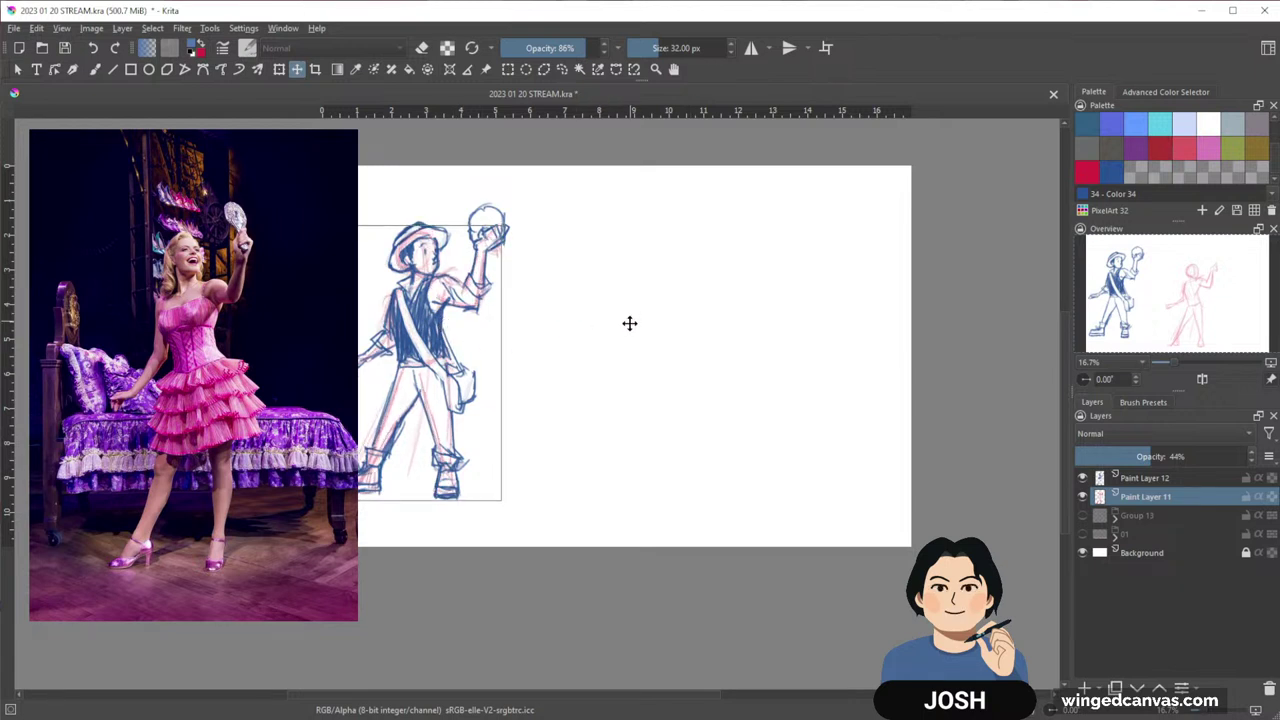
key(ctrl+s)
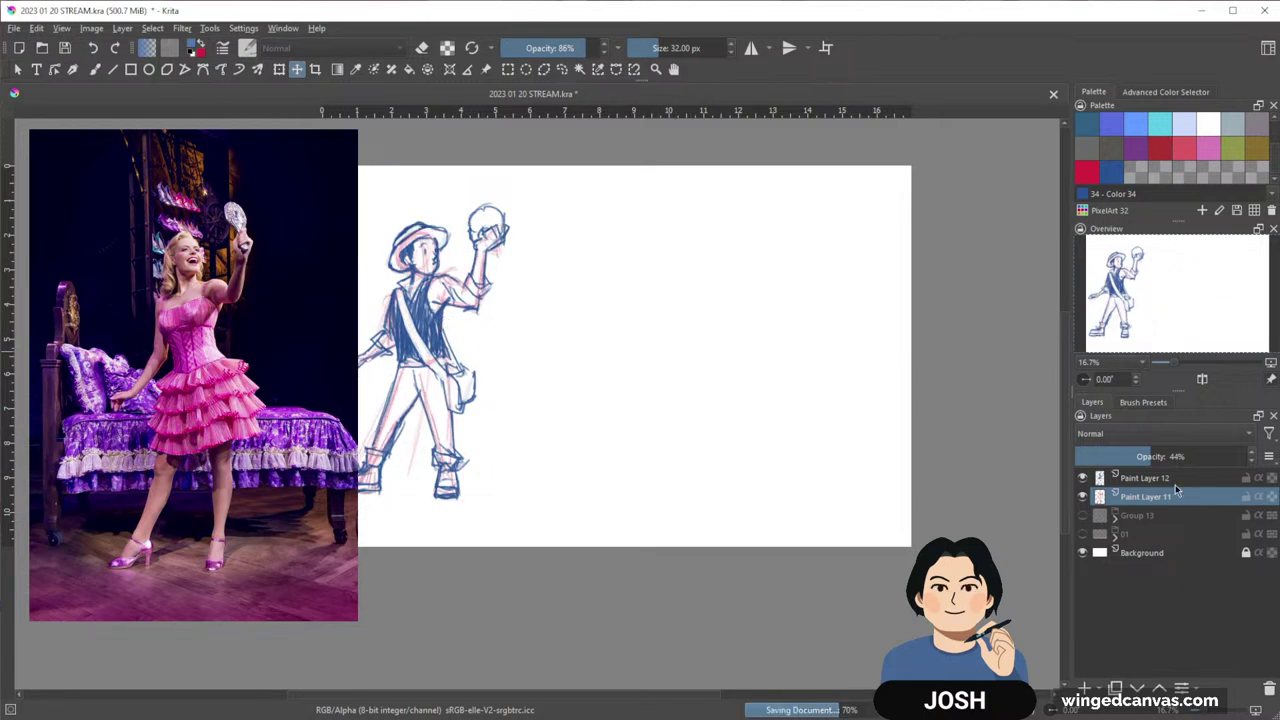
Add a new paint layer above Paint Layer 12 and get the brush ready with the red palette colour
click(1143, 484)
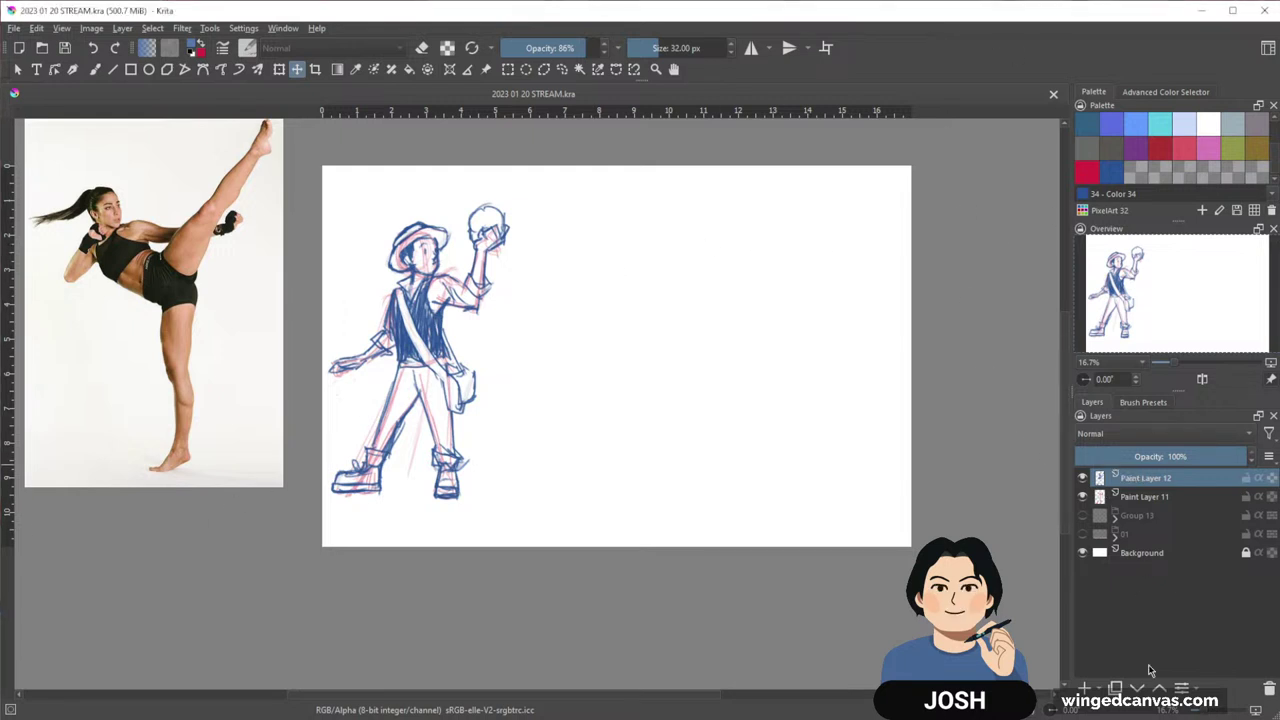
click(1083, 688)
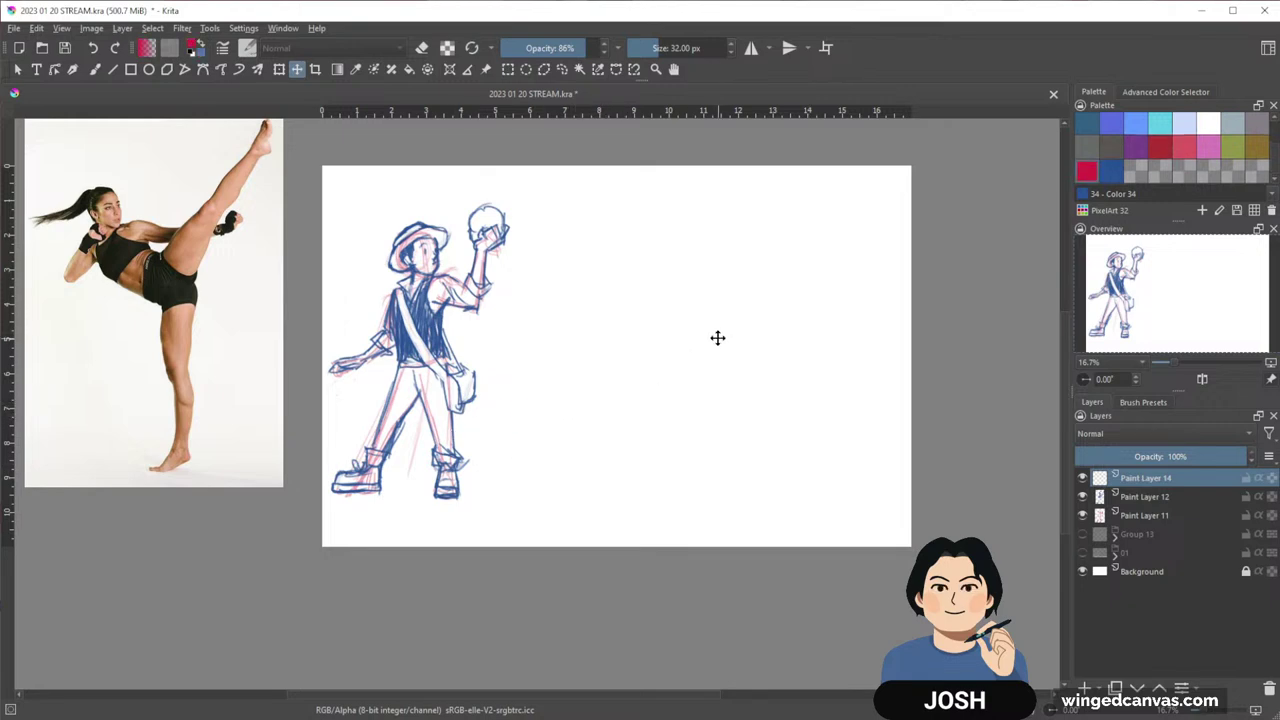
scroll(718, 338, up, 2)
scroll(714, 346, down, 2)
key(b)
scroll(701, 359, up, 1)
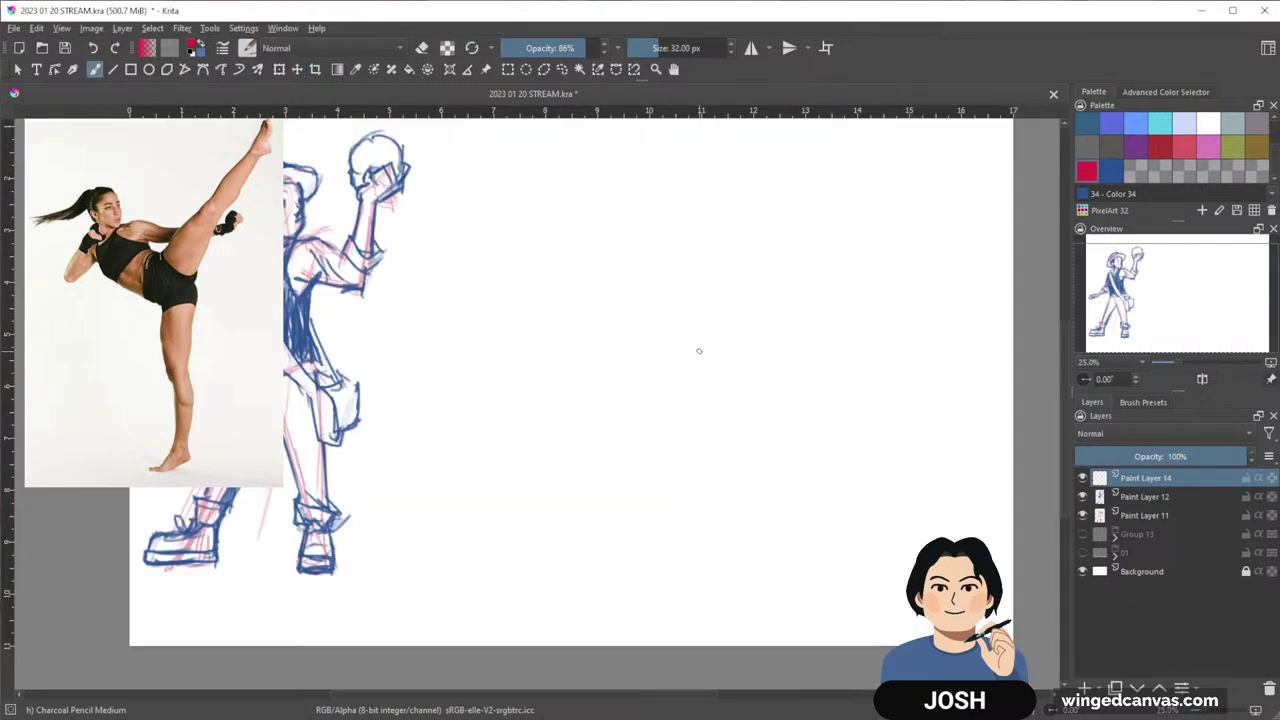
Sketch the kicking pose's long line of action from raised foot to standing foot, plus the leaning torso's curve
drag(699, 350, 778, 388)
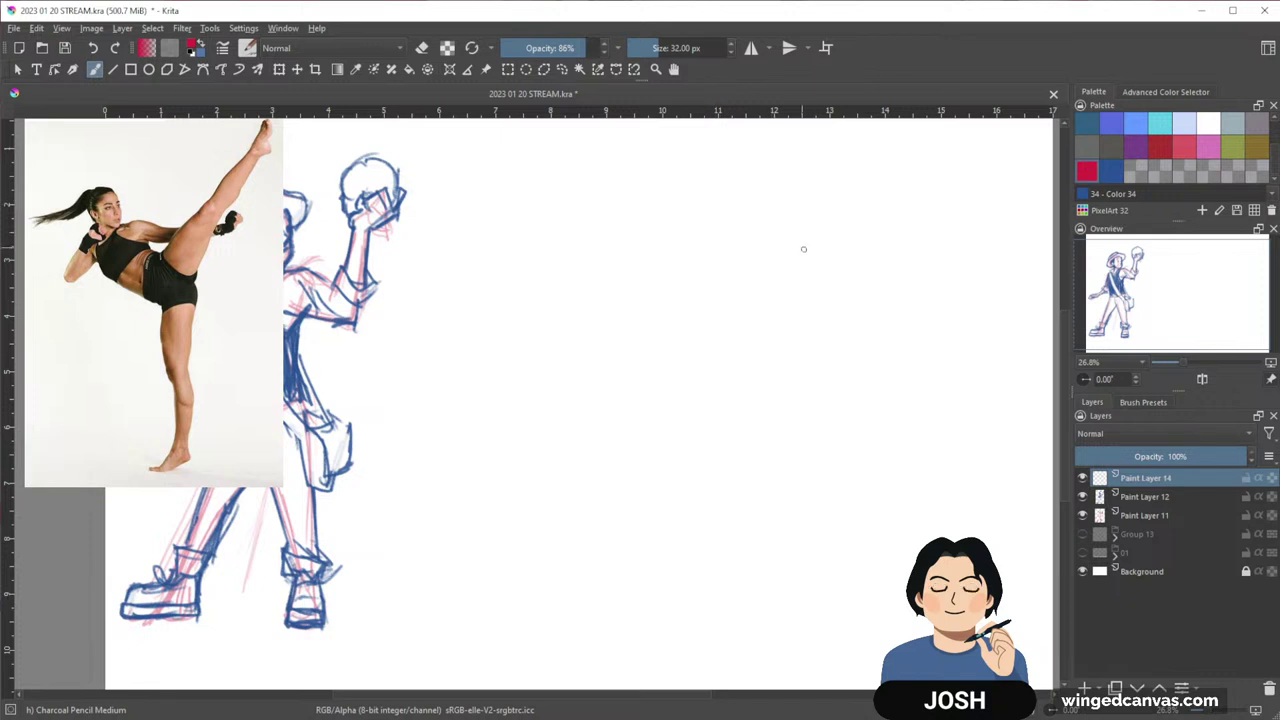
drag(718, 500, 688, 514)
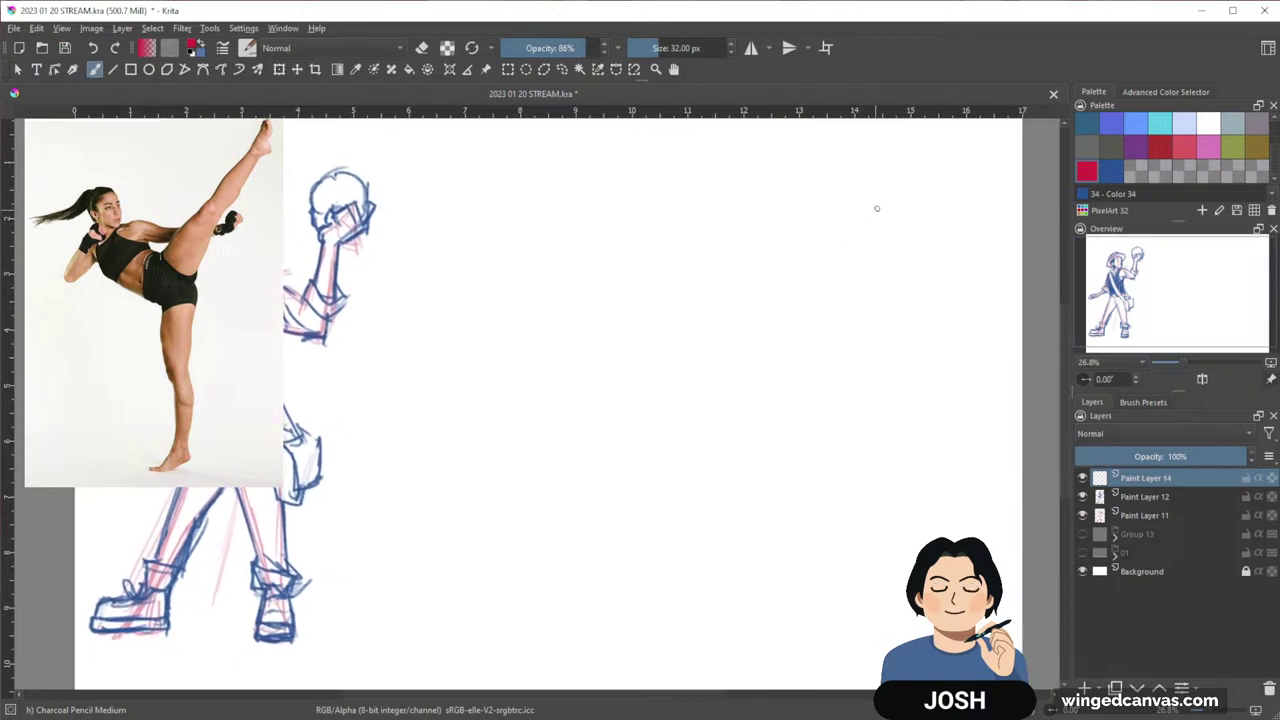
mouse_move(888, 197)
mouse_down()
mouse_move(699, 458)
mouse_move(697, 520)
mouse_up()
drag(792, 305, 673, 549)
drag(688, 502, 641, 617)
drag(754, 352, 681, 602)
drag(724, 414, 670, 620)
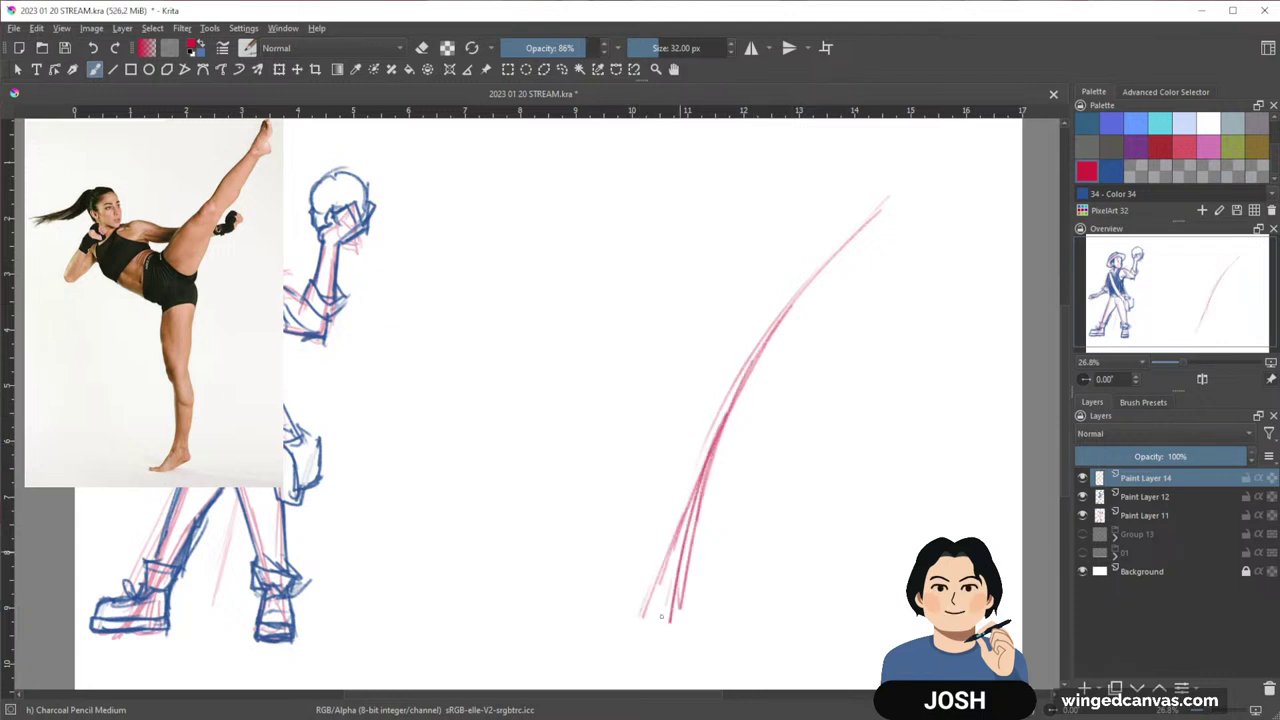
mouse_move(570, 267)
mouse_down()
mouse_move(658, 392)
mouse_move(692, 389)
mouse_move(680, 598)
mouse_up()
drag(710, 450, 671, 646)
drag(733, 527, 751, 486)
drag(722, 418, 677, 616)
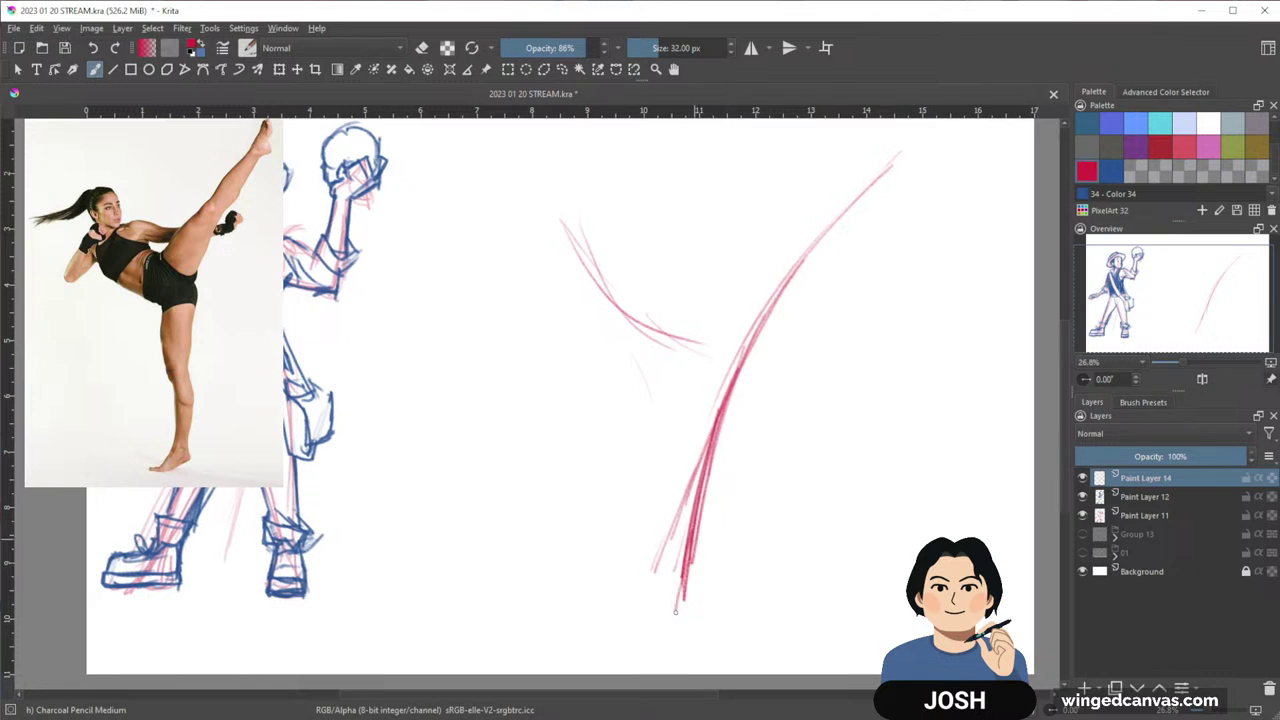
Draw the raised leg's upper contour and add a wedge-shaped foot at its end
drag(780, 466, 751, 536)
drag(671, 373, 848, 258)
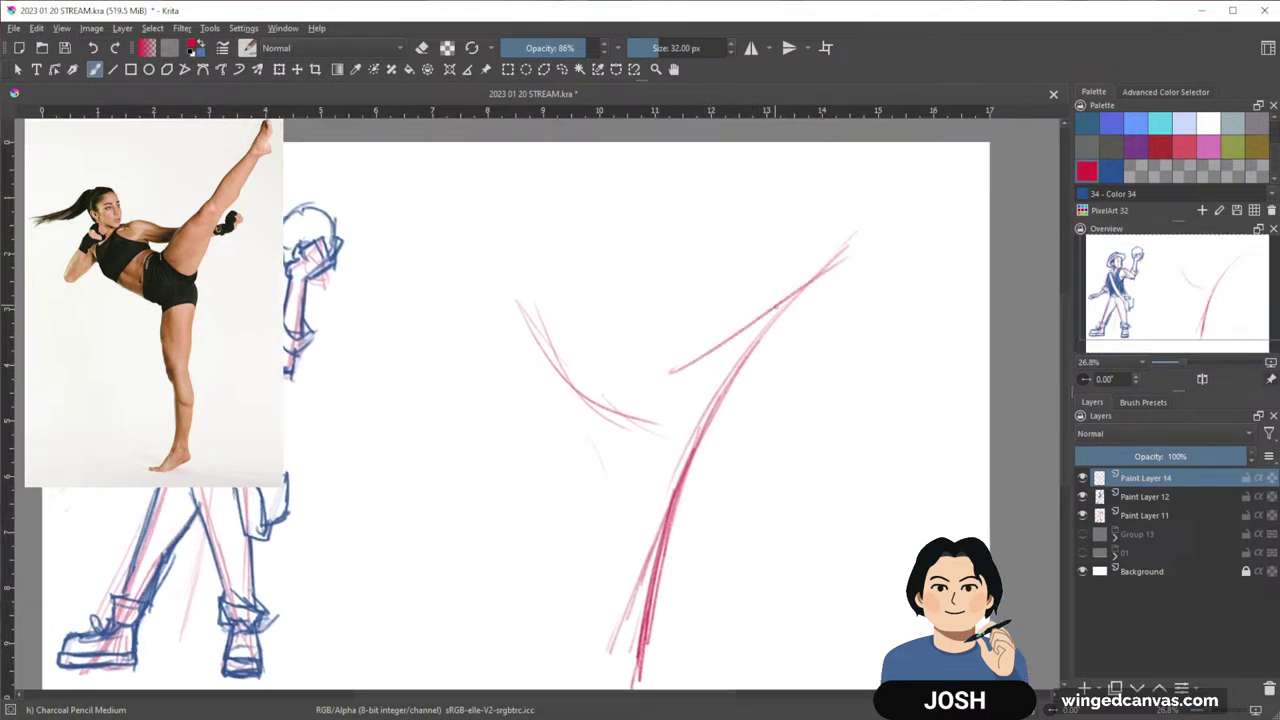
mouse_move(790, 297)
mouse_down()
mouse_move(855, 247)
mouse_move(868, 199)
mouse_up()
mouse_move(863, 221)
mouse_down()
mouse_move(847, 252)
mouse_move(881, 177)
mouse_move(872, 243)
mouse_up()
drag(873, 244, 842, 258)
drag(882, 182, 871, 249)
mouse_move(873, 240)
mouse_down()
mouse_move(878, 193)
mouse_move(874, 243)
mouse_up()
drag(903, 306, 914, 295)
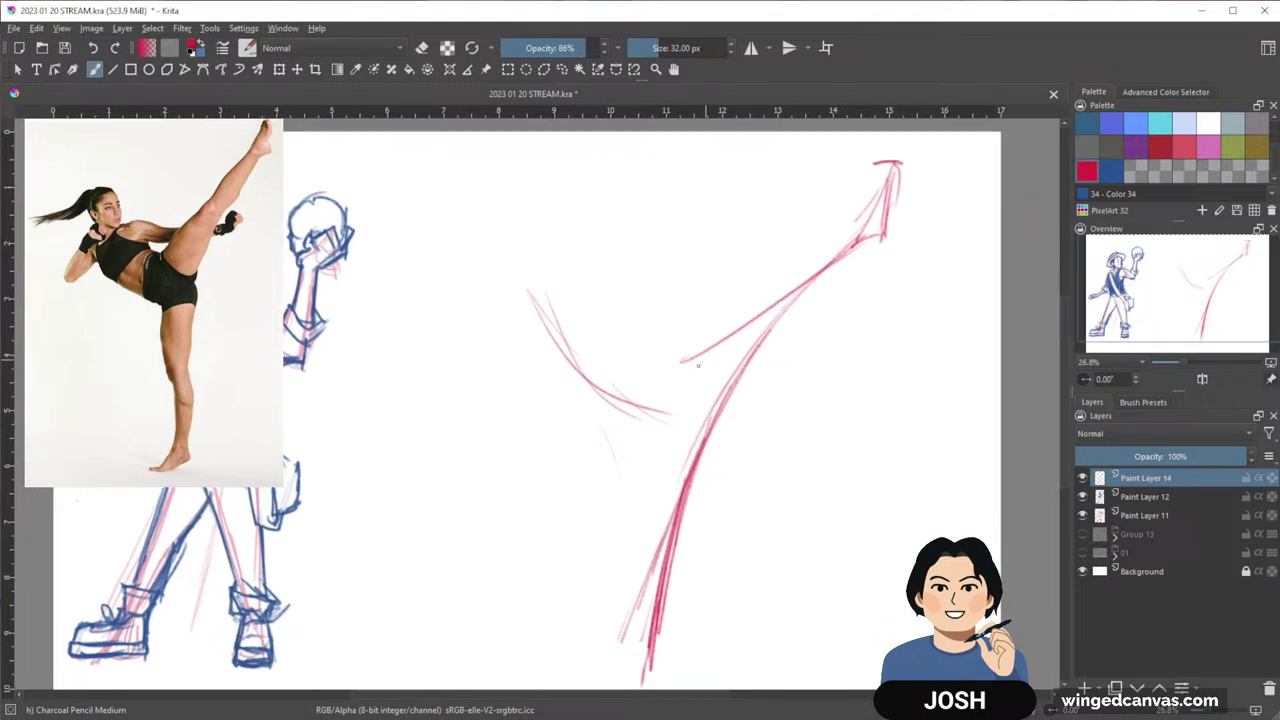
Curve the hip in where the torso meets the raised leg and define the leg's thigh, knee and calf contours
drag(688, 355, 651, 430)
mouse_move(682, 357)
mouse_down()
mouse_move(641, 432)
mouse_move(645, 418)
mouse_up()
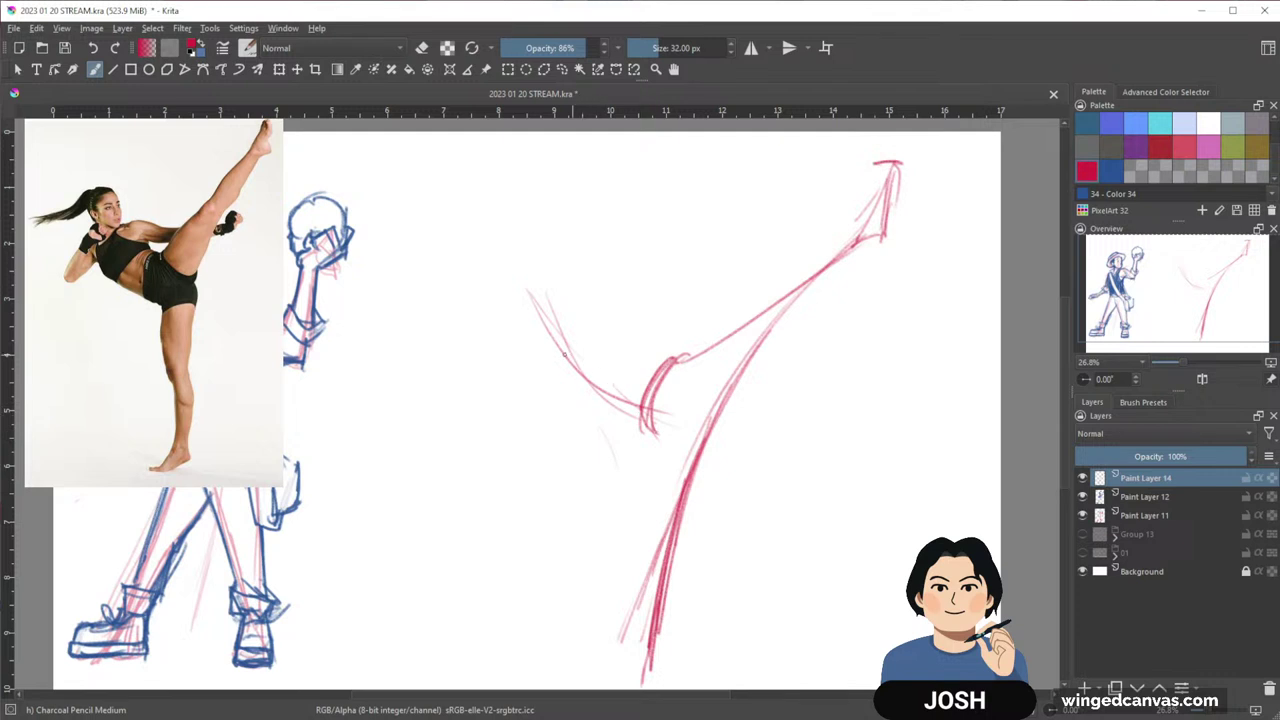
drag(564, 355, 650, 412)
mouse_move(688, 356)
mouse_down()
mouse_move(788, 274)
mouse_move(776, 302)
mouse_move(845, 221)
mouse_move(818, 288)
mouse_up()
mouse_move(846, 246)
mouse_down()
mouse_move(790, 304)
mouse_move(738, 398)
mouse_up()
mouse_move(786, 310)
mouse_down()
mouse_move(738, 382)
mouse_move(811, 359)
mouse_move(655, 422)
mouse_move(683, 588)
mouse_up()
Draw both thigh contours of the standing leg from the hip down to the knee
scroll(794, 380, down, 1)
drag(718, 395, 698, 488)
drag(719, 395, 692, 506)
drag(656, 416, 671, 501)
drag(738, 448, 746, 400)
drag(678, 472, 683, 500)
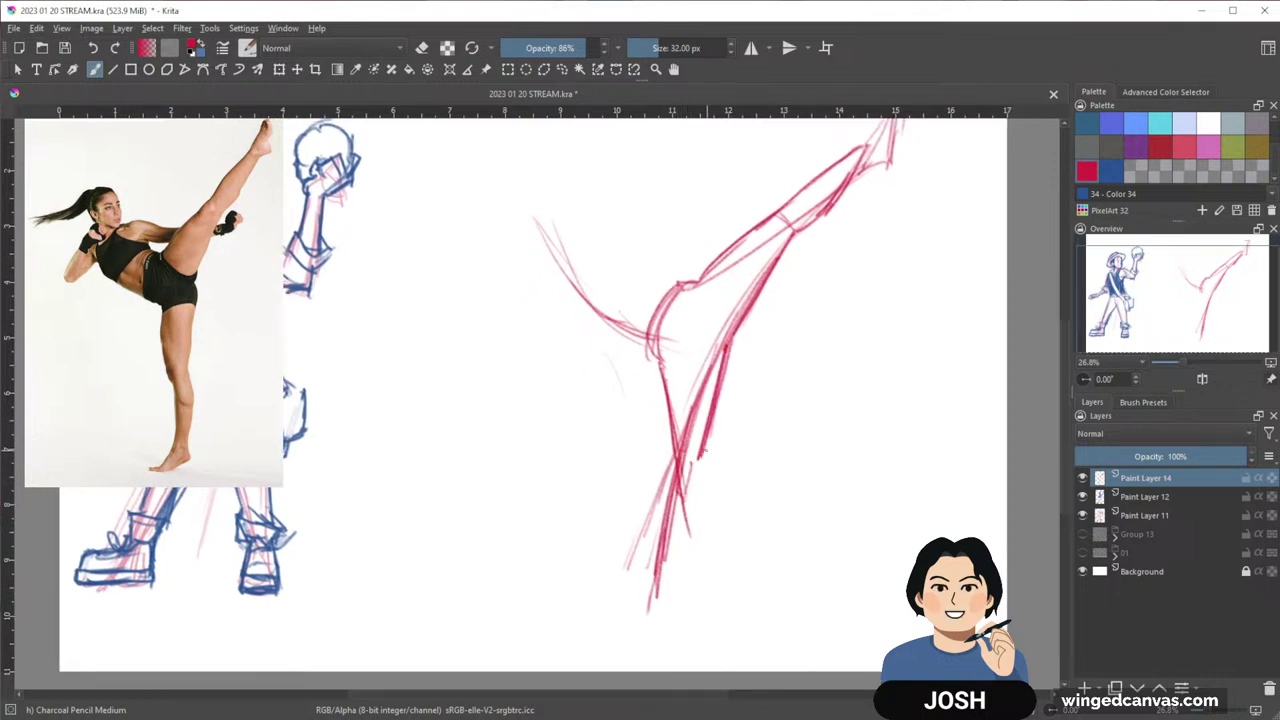
Draw the standing leg's calf contours down to the ankle and add a flat, wedge-shaped foot on the ground
drag(704, 449, 699, 569)
drag(712, 488, 699, 608)
drag(678, 474, 689, 598)
mouse_move(683, 516)
mouse_down()
mouse_move(692, 616)
mouse_move(692, 596)
mouse_move(666, 616)
mouse_up()
drag(668, 616, 704, 618)
drag(688, 574, 638, 624)
mouse_move(640, 624)
mouse_down()
mouse_move(704, 622)
mouse_move(680, 628)
mouse_up()
mouse_move(710, 576)
mouse_down()
mouse_move(700, 606)
mouse_move(697, 592)
mouse_move(650, 616)
mouse_up()
drag(839, 469, 826, 512)
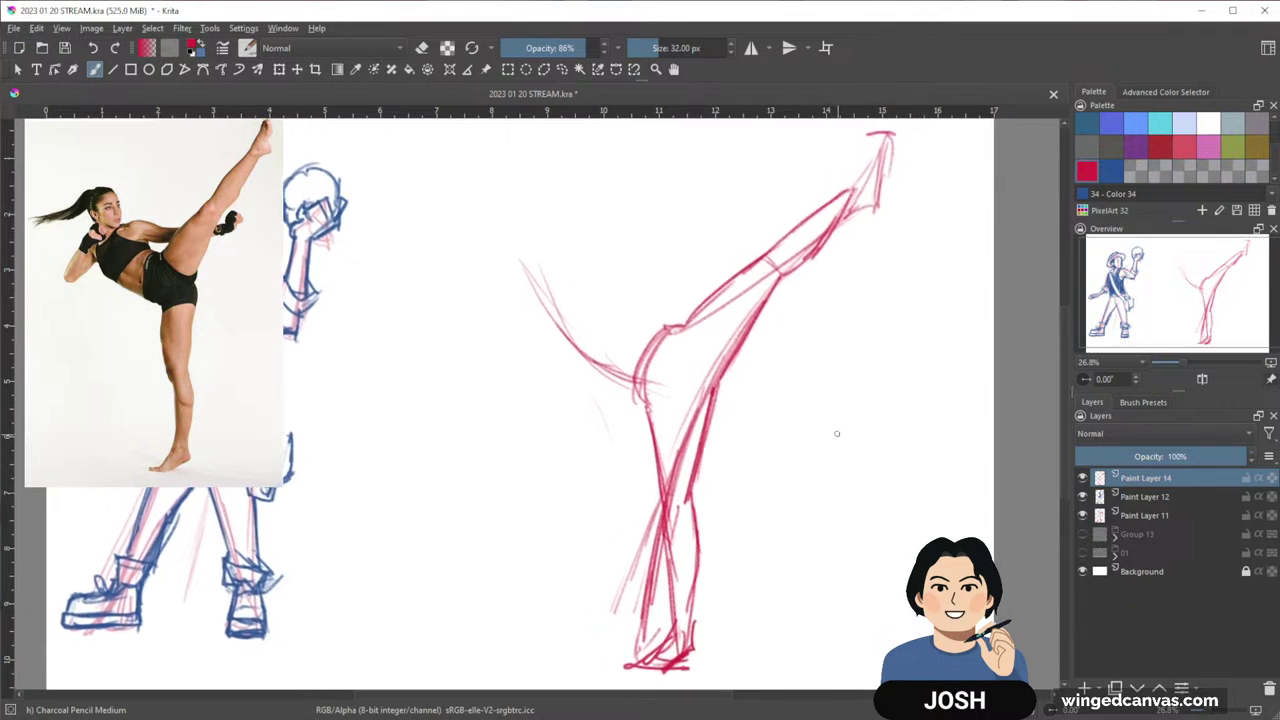
Scale down the red kicking-legs sketch and shift it slightly right on the page
mouse_move(843, 429)
mouse_down()
mouse_move(838, 464)
mouse_move(868, 442)
mouse_up()
key(ctrl+t)
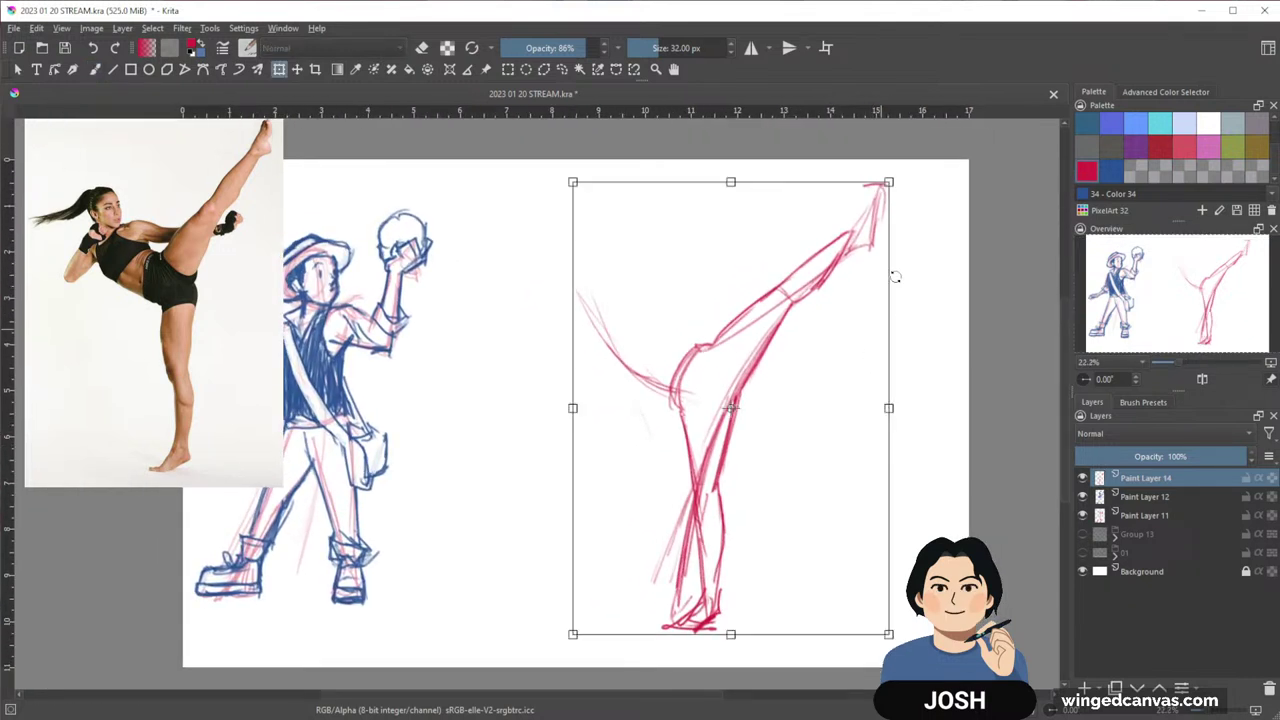
drag(889, 182, 834, 254)
drag(762, 355, 820, 357)
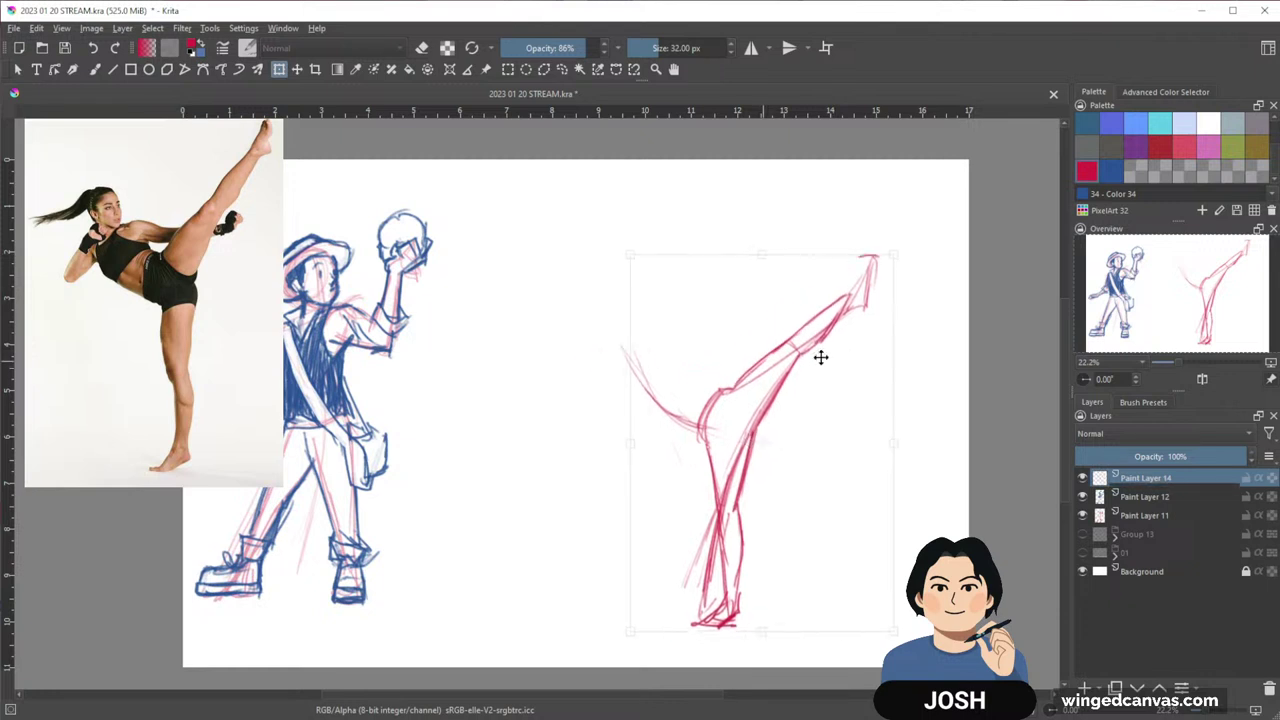
key(Return)
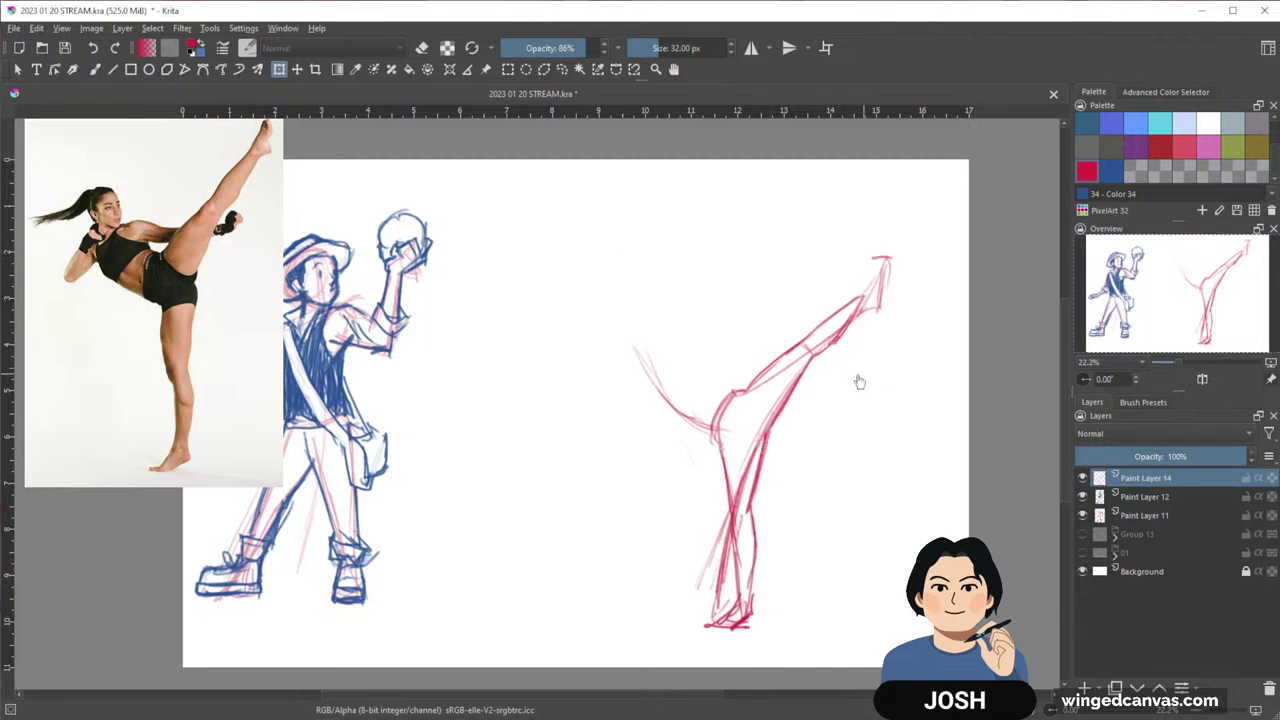
drag(836, 412, 831, 394)
drag(843, 438, 826, 418)
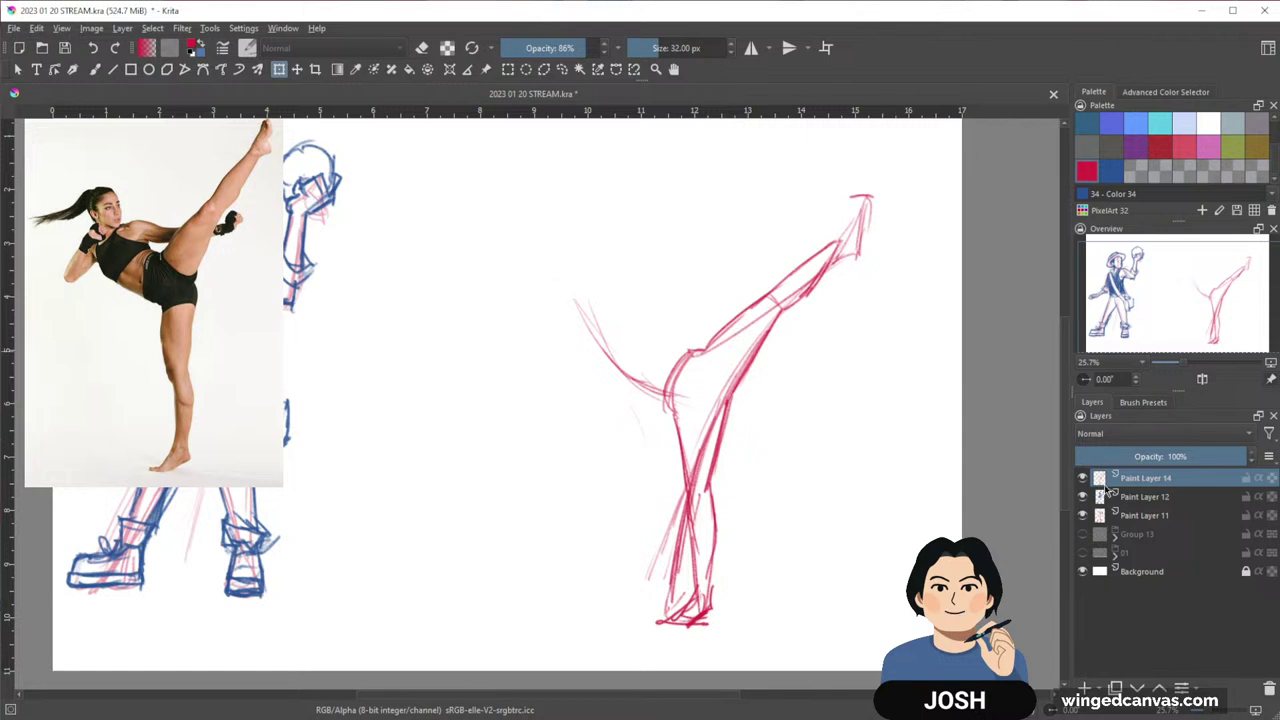
Rough in the rounded upper torso and shoulder mass at the upper end of the leaning spine curve
key(b)
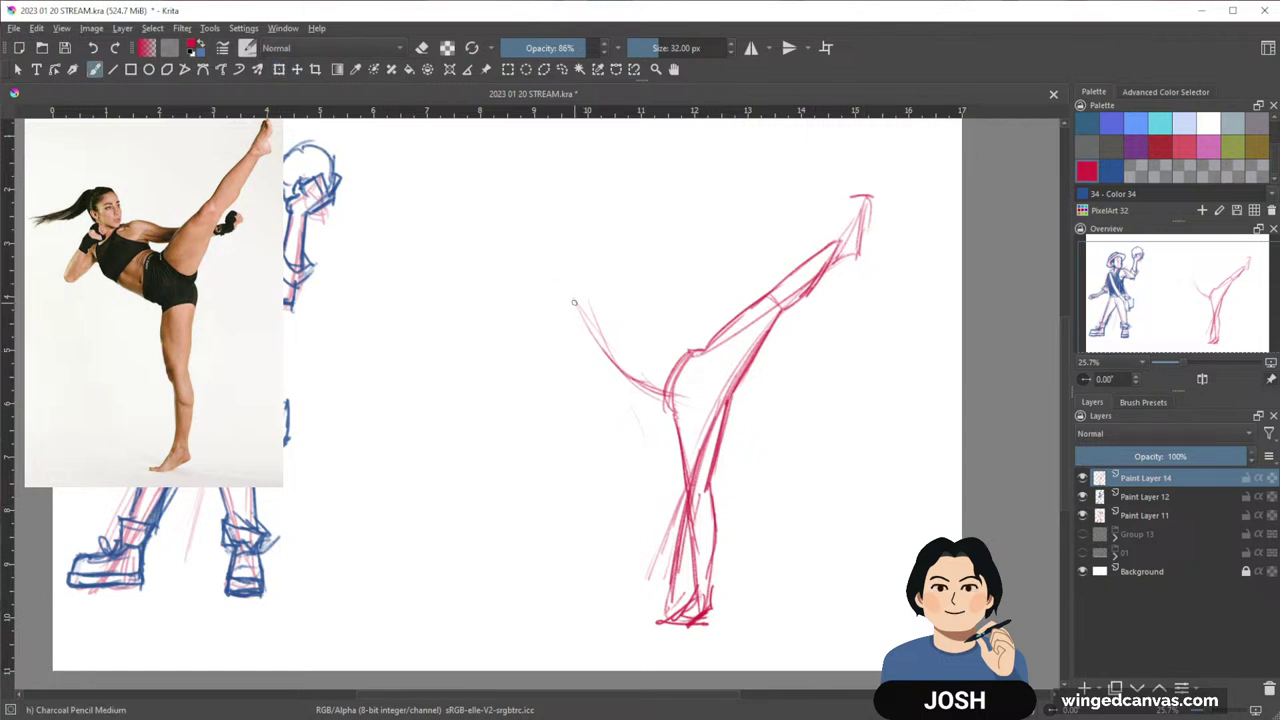
mouse_move(565, 304)
mouse_down()
mouse_move(605, 365)
mouse_move(563, 300)
mouse_move(670, 390)
mouse_up()
mouse_move(572, 304)
mouse_down()
mouse_move(614, 289)
mouse_move(546, 352)
mouse_up()
drag(628, 301, 558, 368)
mouse_move(608, 298)
mouse_down()
mouse_move(570, 352)
mouse_move(602, 291)
mouse_move(560, 320)
mouse_move(596, 377)
mouse_up()
Draw the back and front torso contours down to the hips and mark the shorts' hems across both thighs
mouse_move(559, 333)
mouse_down()
mouse_move(608, 381)
mouse_move(668, 402)
mouse_up()
drag(594, 374, 650, 400)
mouse_move(603, 300)
mouse_down()
mouse_move(640, 306)
mouse_move(646, 344)
mouse_move(664, 348)
mouse_up()
drag(646, 306, 666, 350)
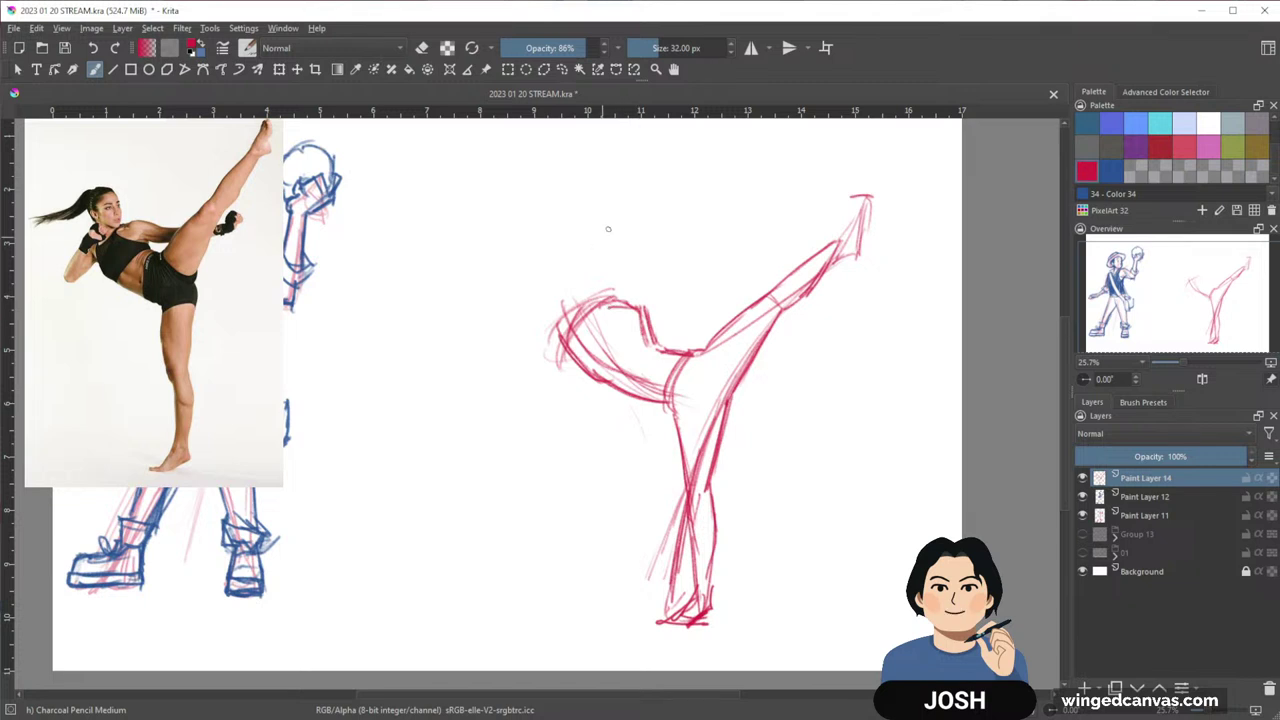
mouse_move(620, 298)
mouse_down()
mouse_move(574, 356)
mouse_move(606, 384)
mouse_move(728, 425)
mouse_up()
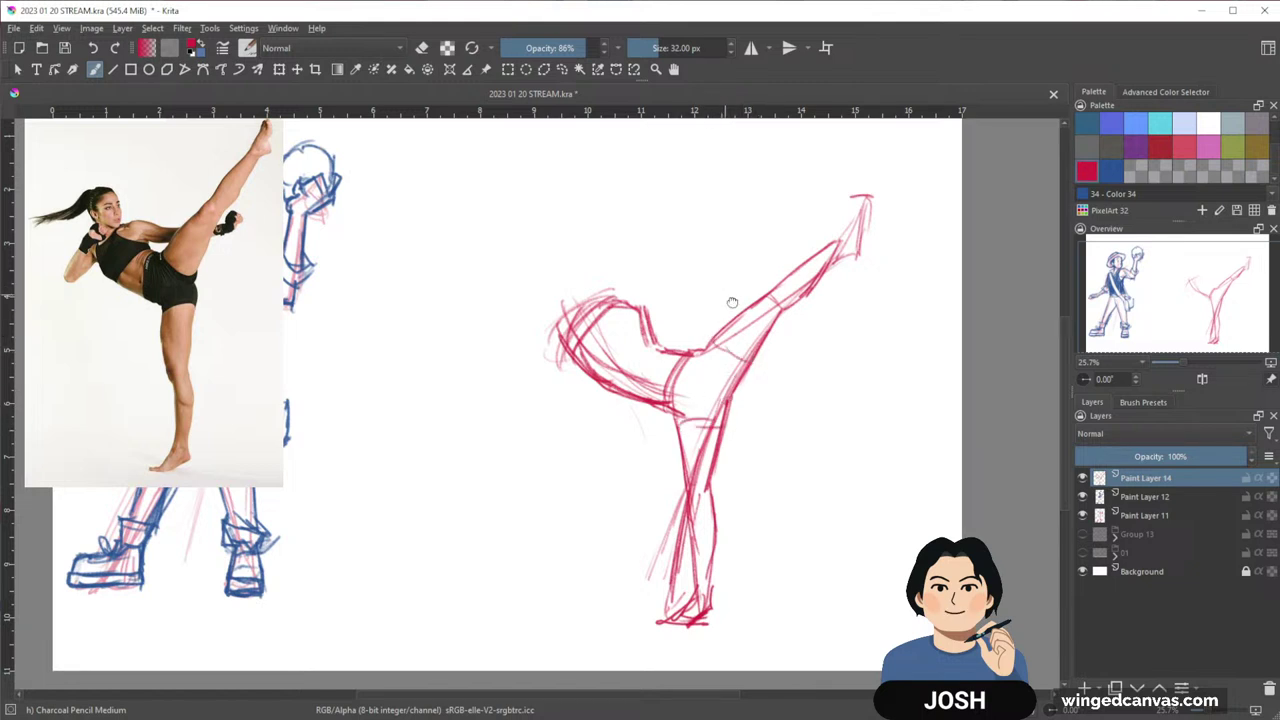
Draw the bent arm from a shoulder circle out to the elbow and back along the forearm, and erase stray lines around the elbow
drag(732, 302, 742, 302)
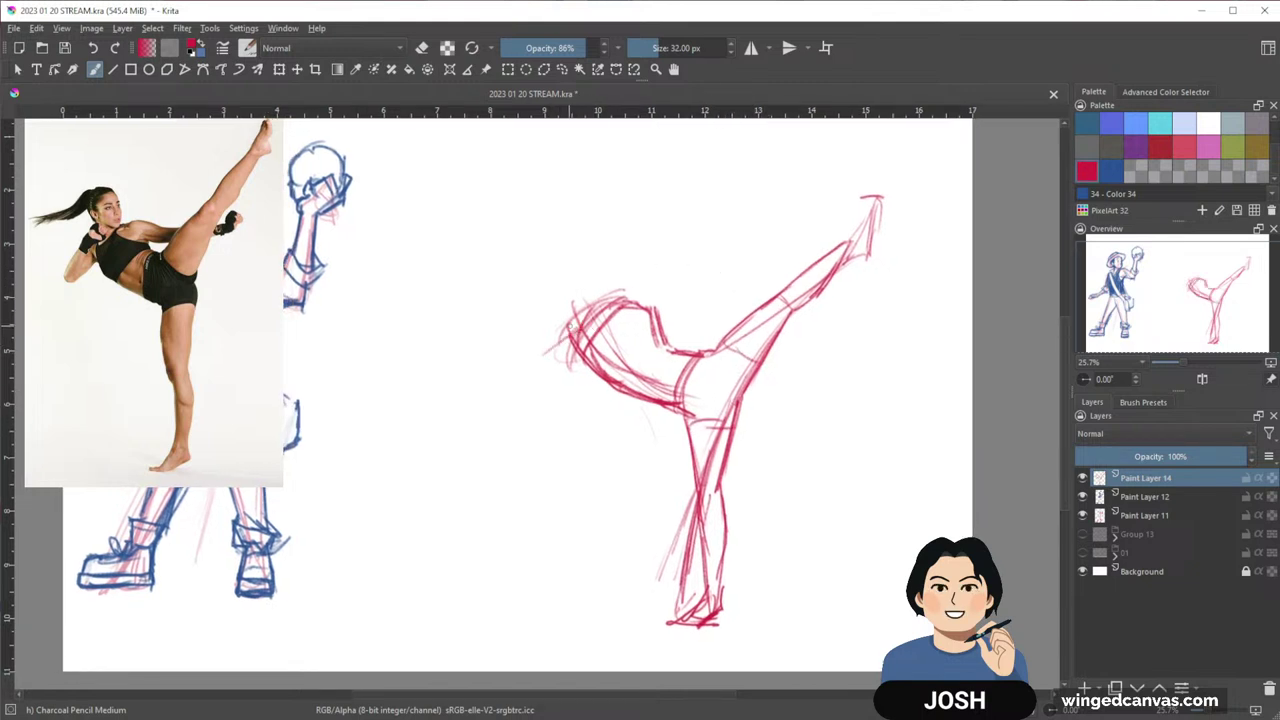
drag(560, 344, 518, 382)
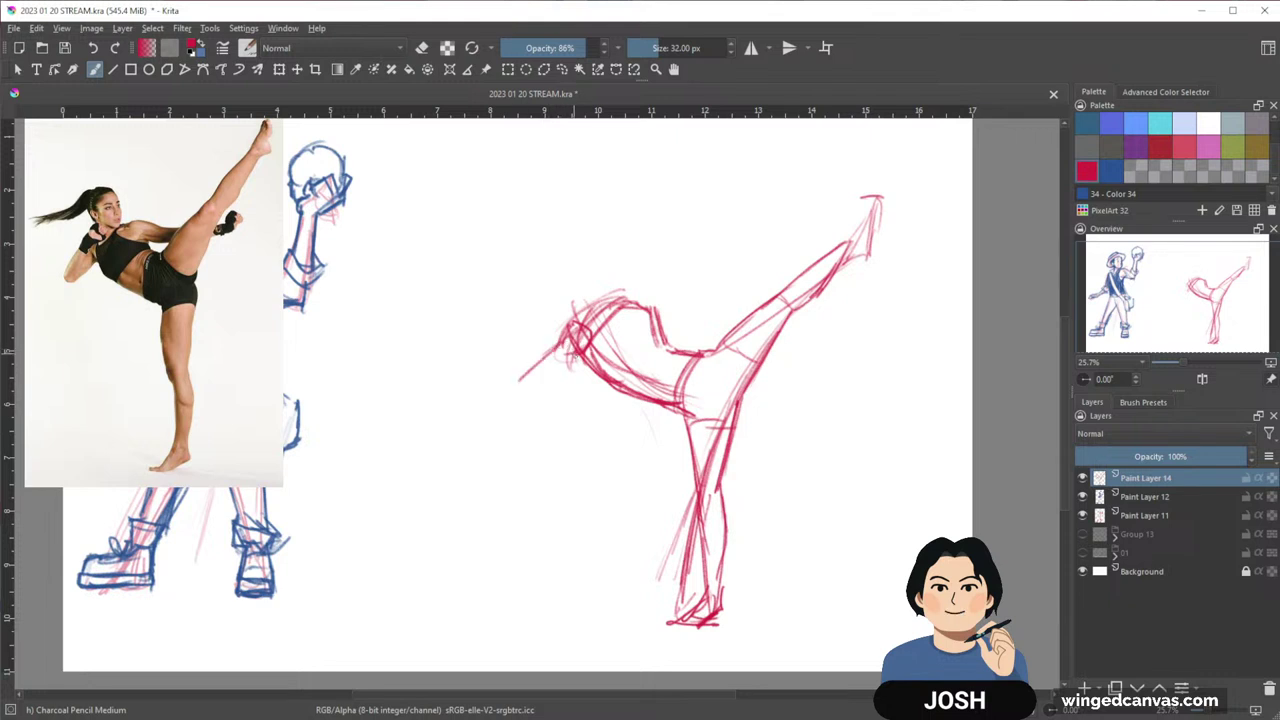
mouse_move(576, 350)
mouse_down()
mouse_move(520, 392)
mouse_move(510, 381)
mouse_move(520, 406)
mouse_move(592, 372)
mouse_up()
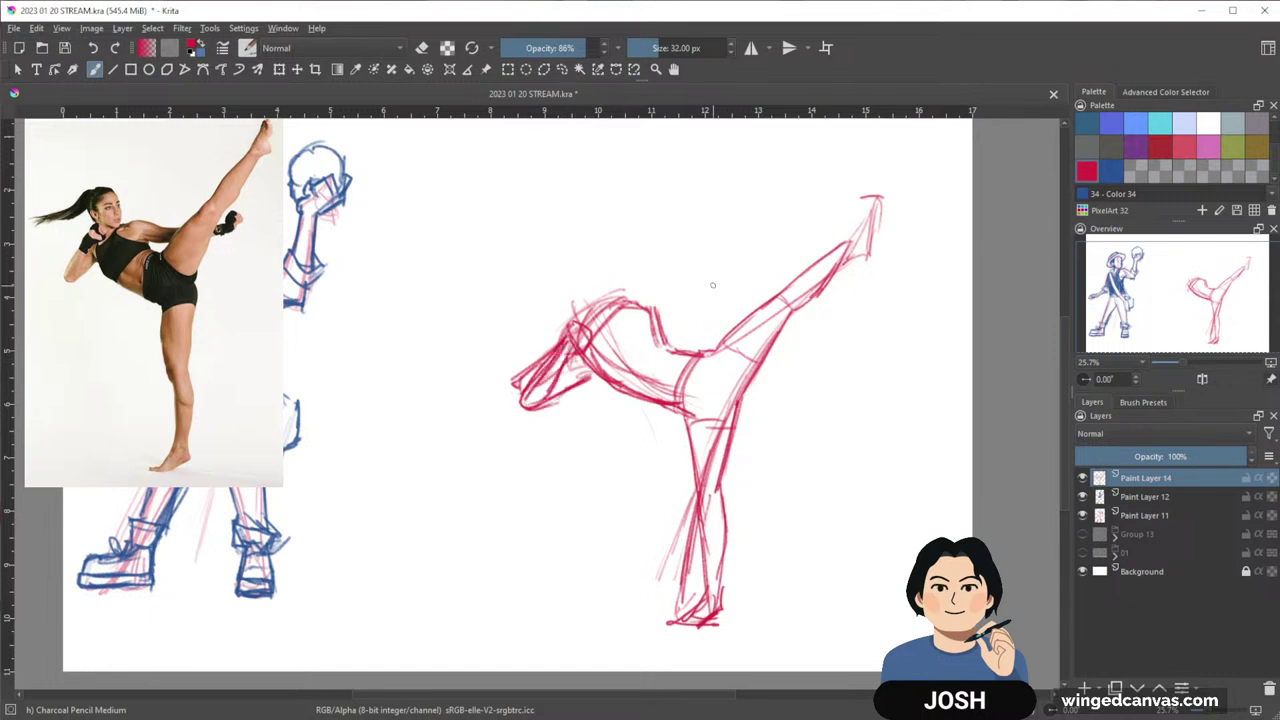
drag(702, 380, 703, 401)
key(e)
drag(538, 382, 517, 406)
mouse_move(526, 389)
mouse_down()
mouse_move(513, 400)
mouse_move(534, 390)
mouse_up()
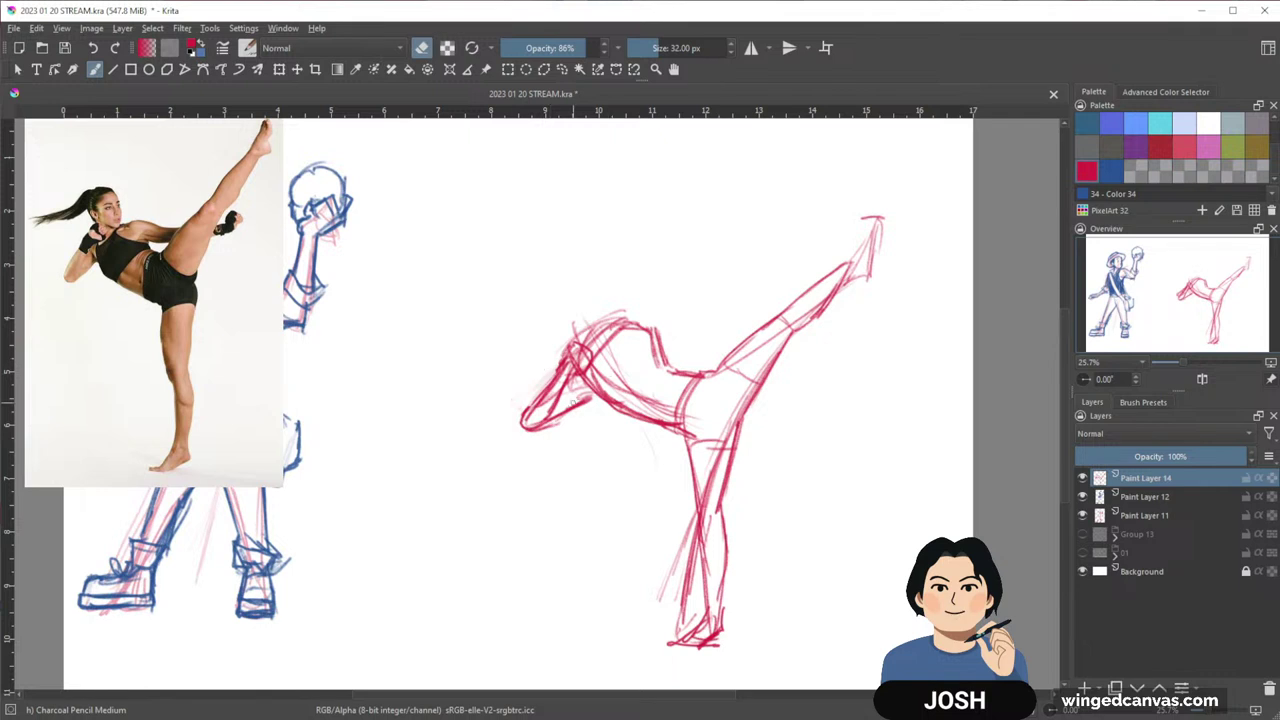
drag(714, 429, 690, 439)
key(e)
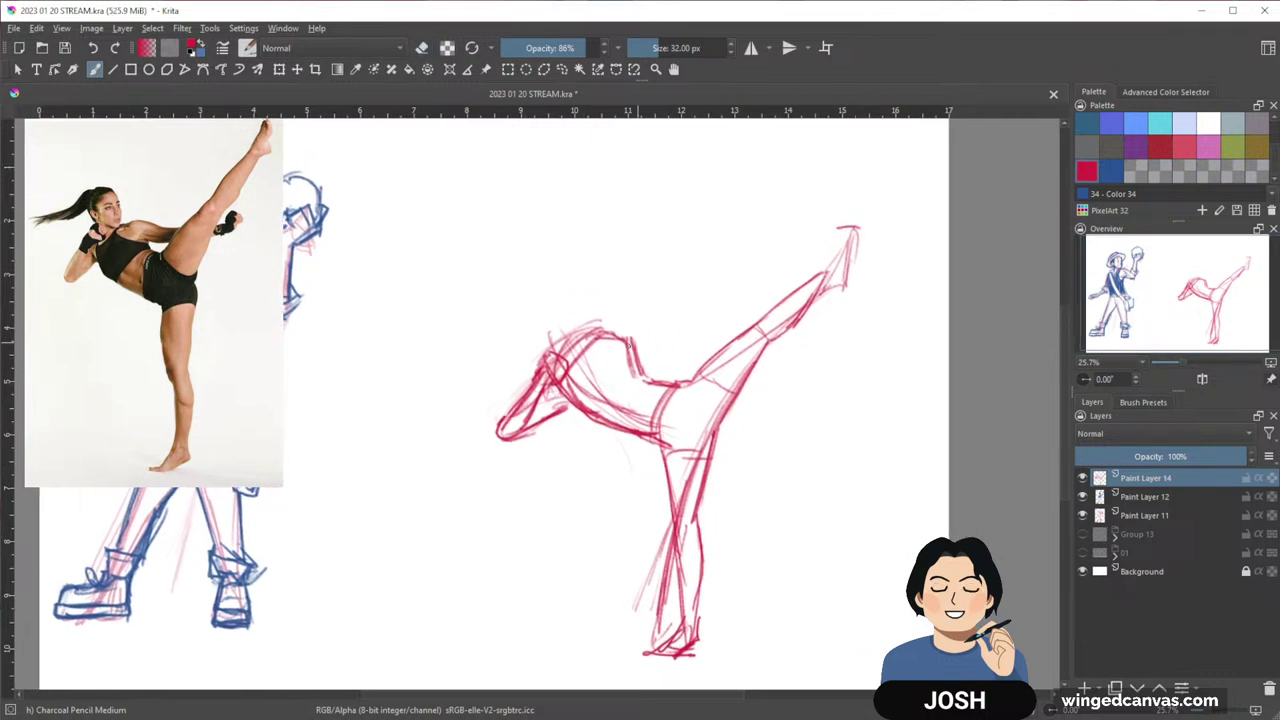
Draw the other arm stretched from the shoulder behind the raised thigh, ending in a small blocky fist beyond the leg
mouse_move(616, 334)
mouse_down()
mouse_move(664, 346)
mouse_move(634, 328)
mouse_move(576, 368)
mouse_move(638, 330)
mouse_up()
drag(632, 332, 640, 352)
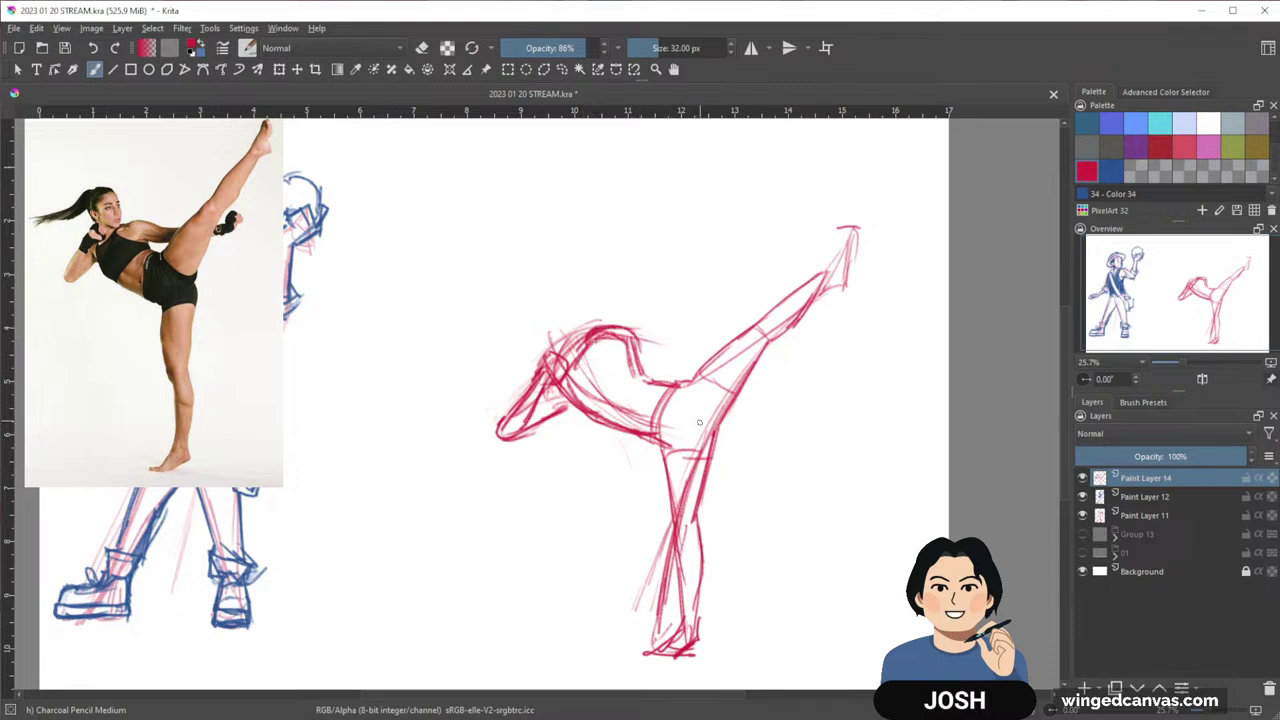
drag(625, 328, 709, 354)
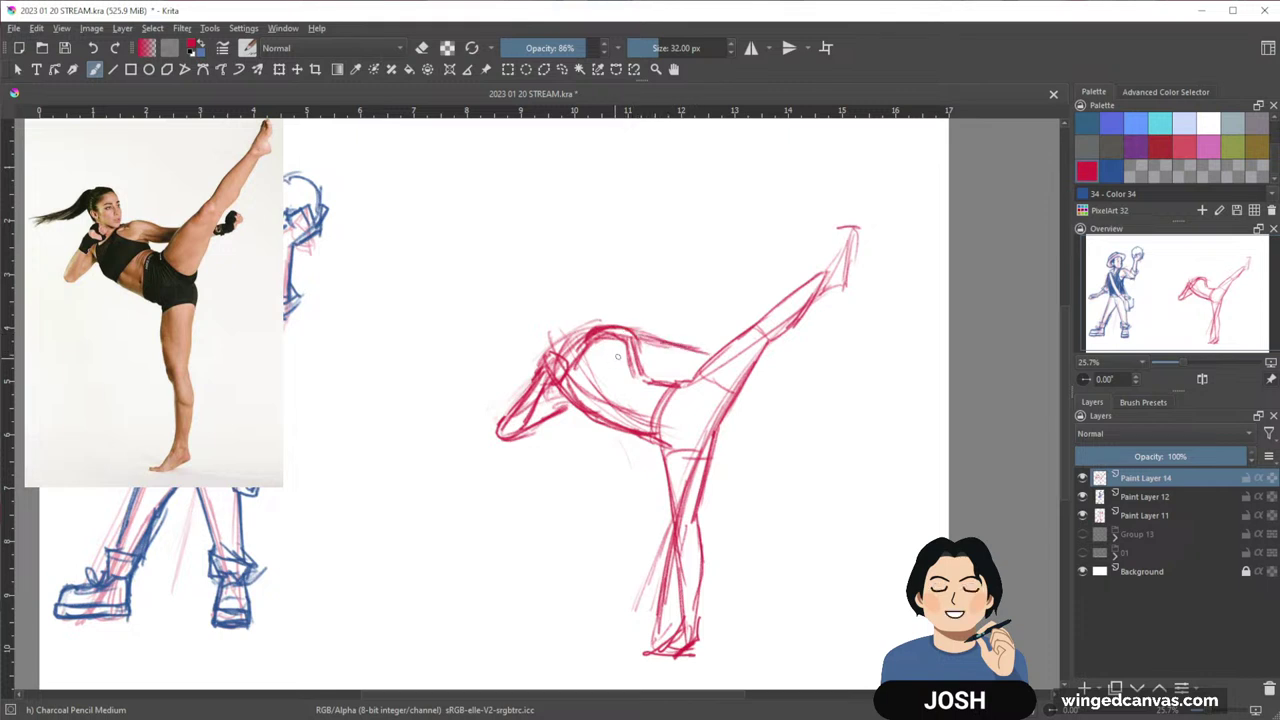
drag(613, 356, 698, 367)
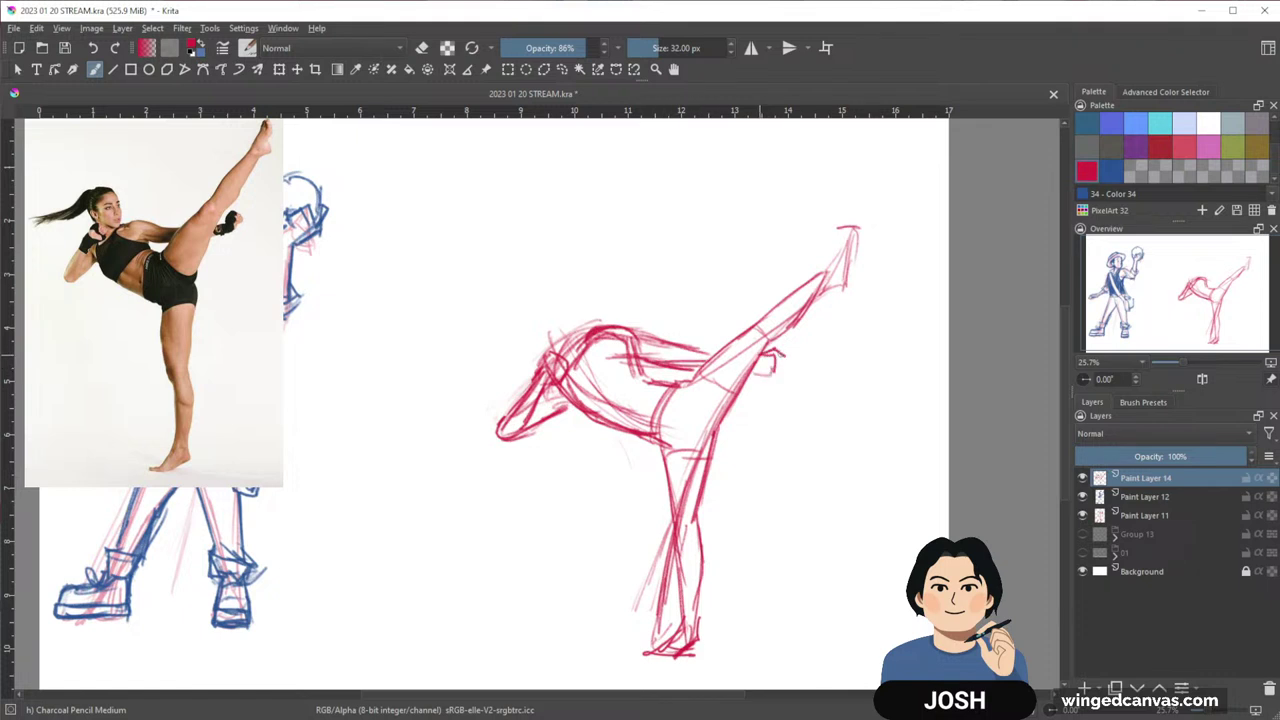
drag(810, 394, 804, 436)
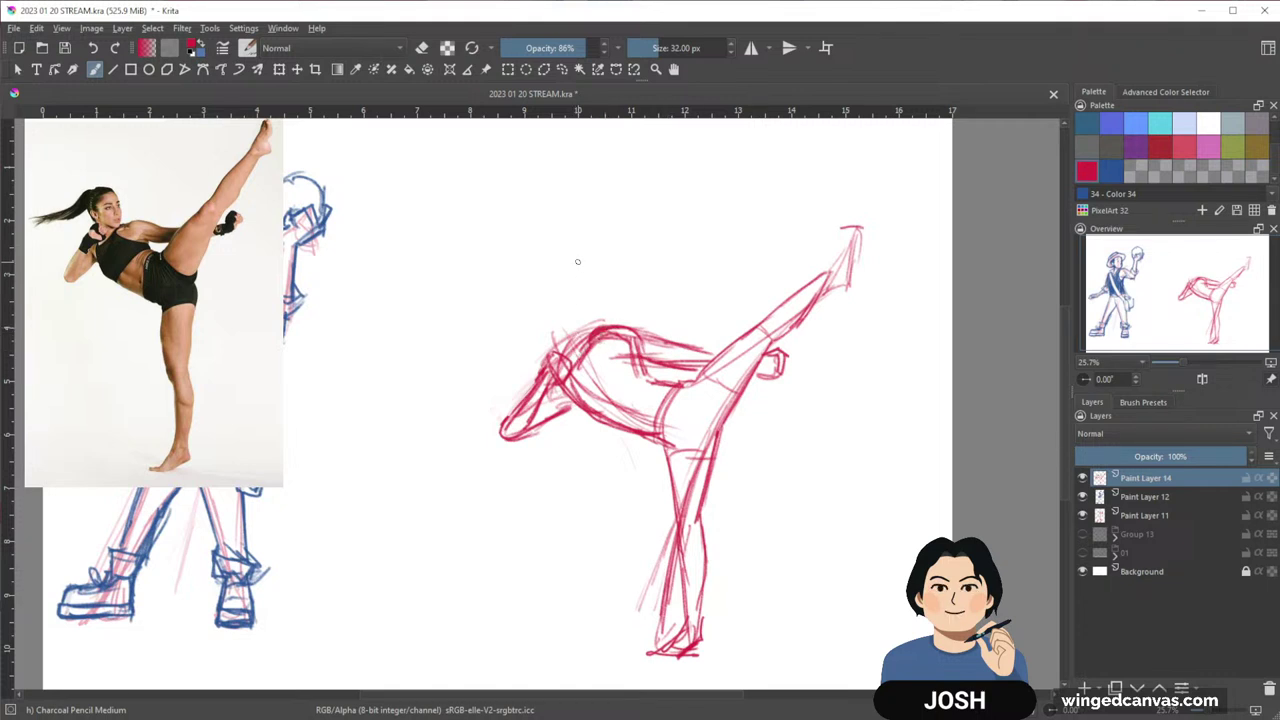
Draw a round head above the shoulders and outline the hair around its crown and back
drag(573, 294, 548, 322)
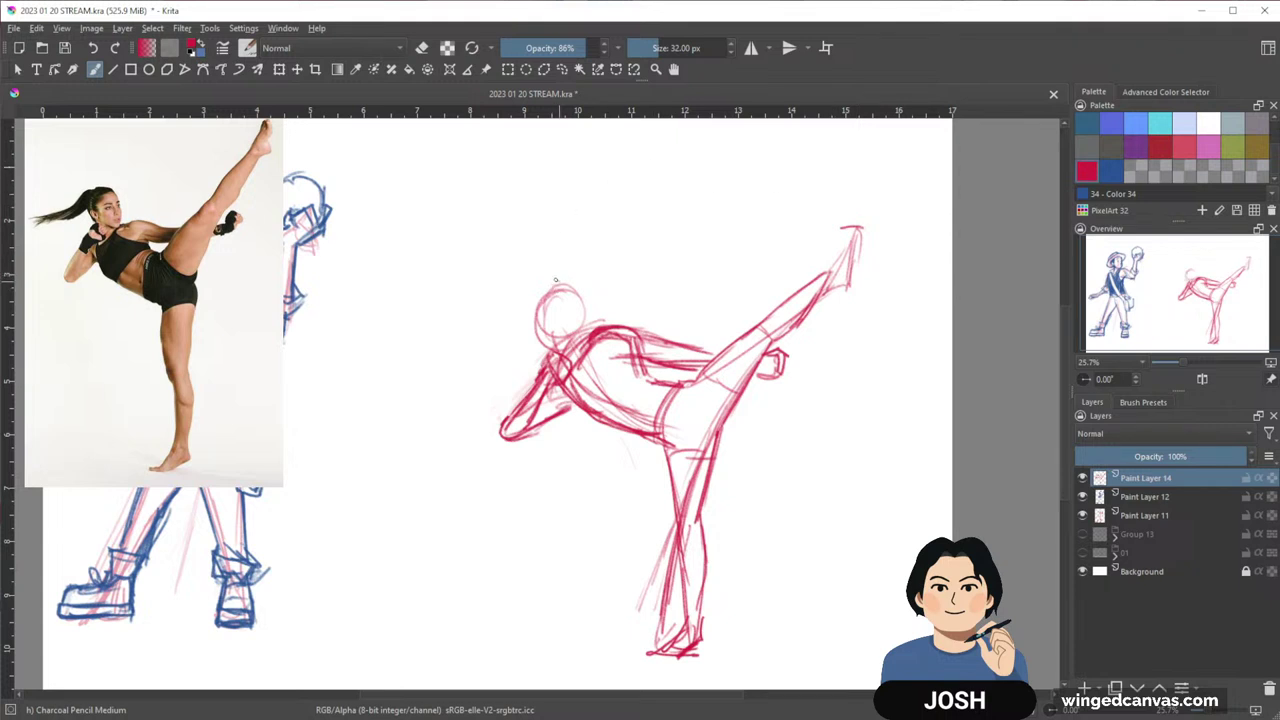
drag(556, 281, 565, 275)
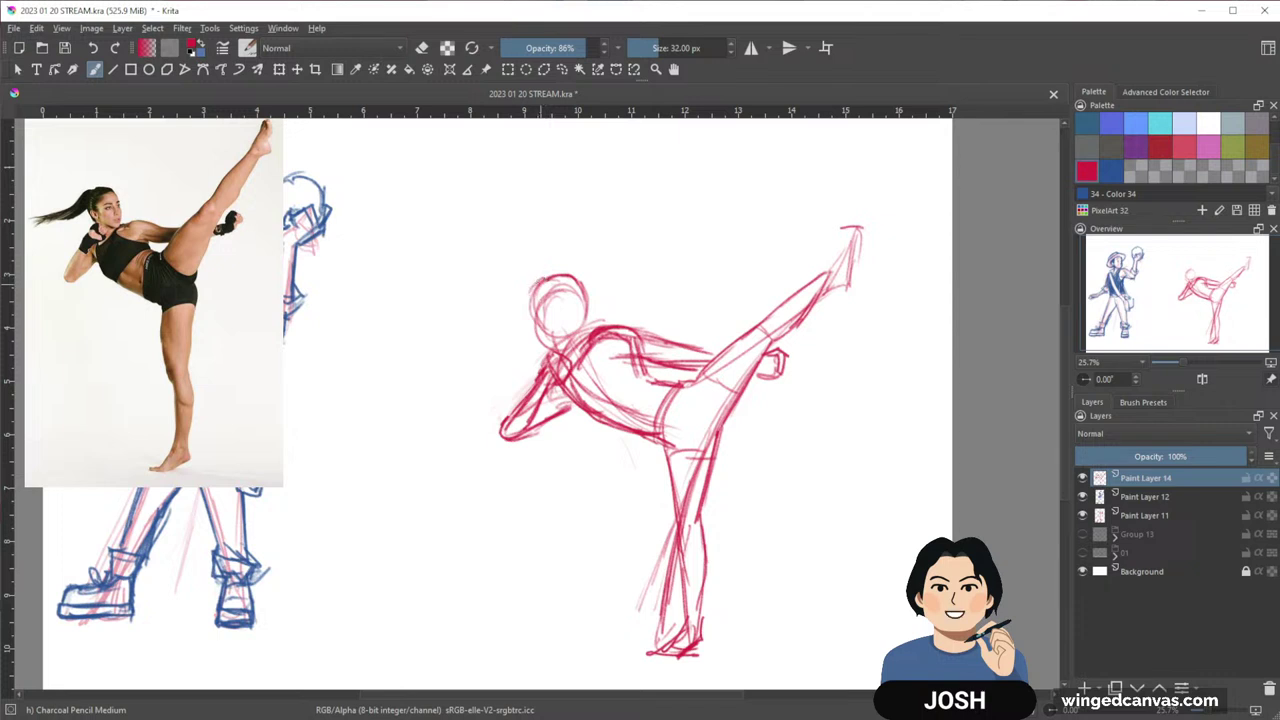
drag(532, 322, 526, 298)
drag(749, 404, 717, 386)
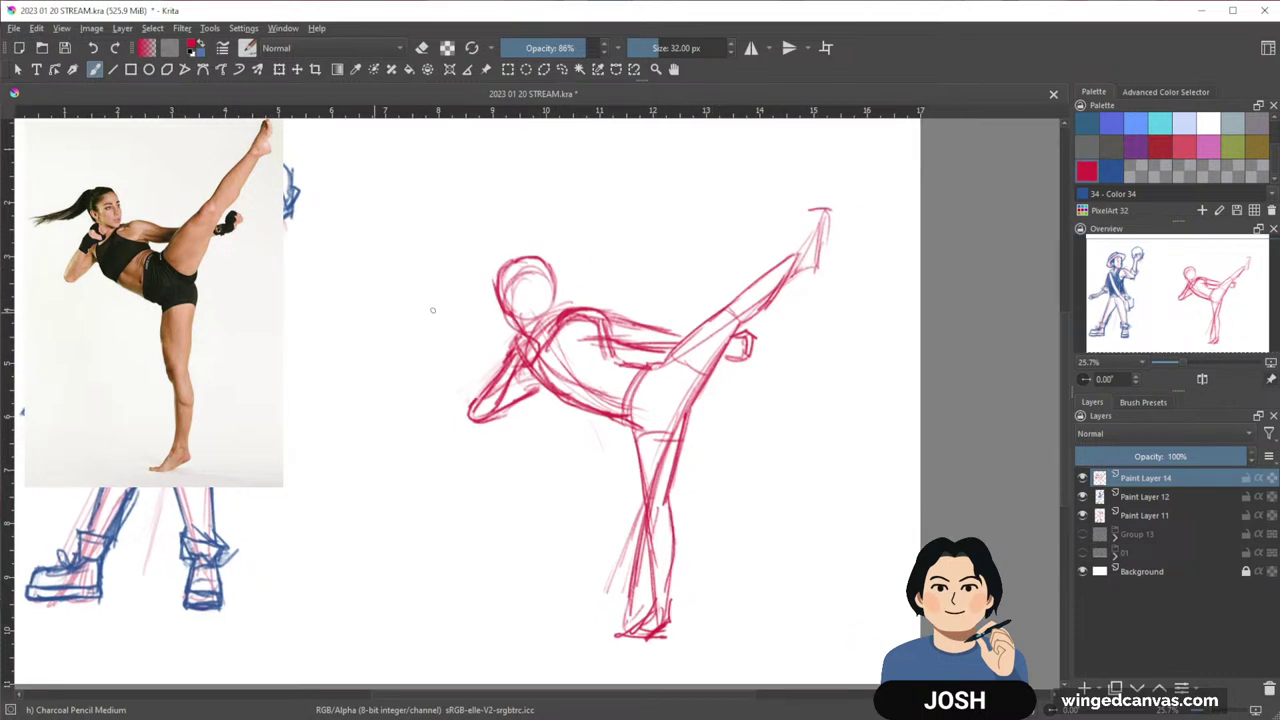
Refine the raised leg of the red sketch, outlining the foot and shin and strengthening the underside of the thigh
drag(432, 310, 429, 325)
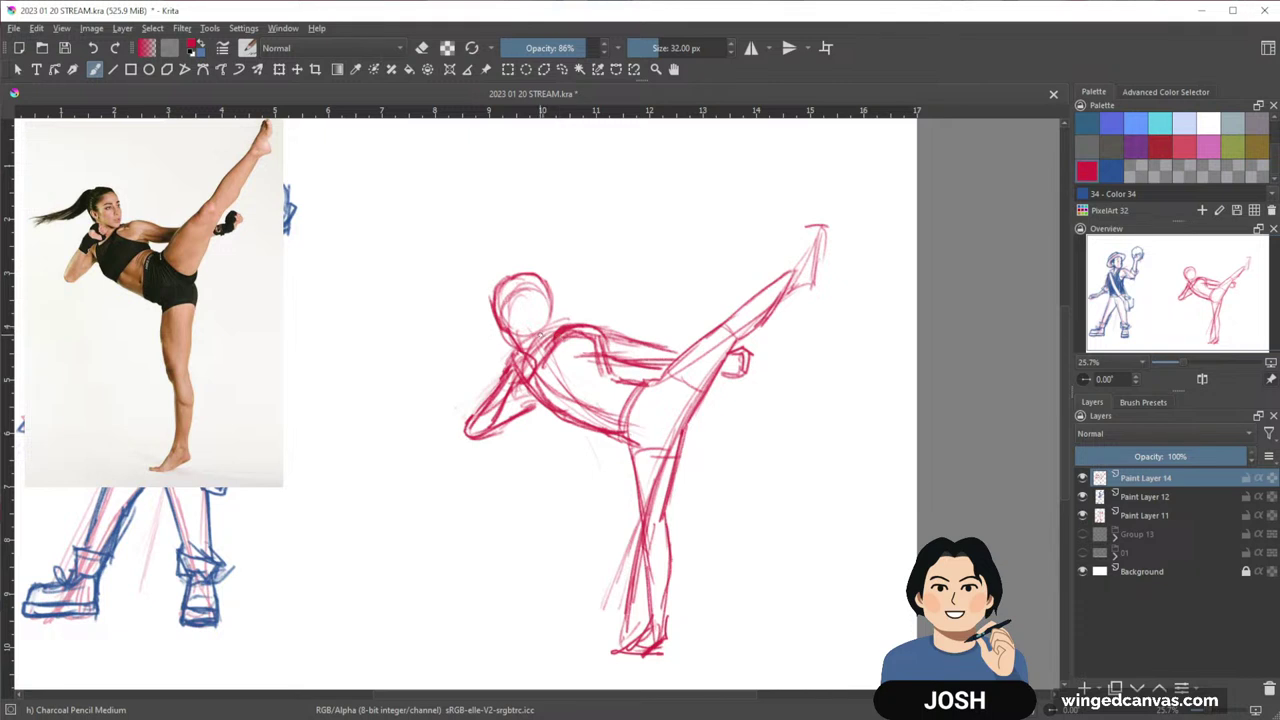
mouse_move(552, 289)
mouse_down()
mouse_move(553, 332)
mouse_move(528, 342)
mouse_up()
drag(806, 477, 786, 477)
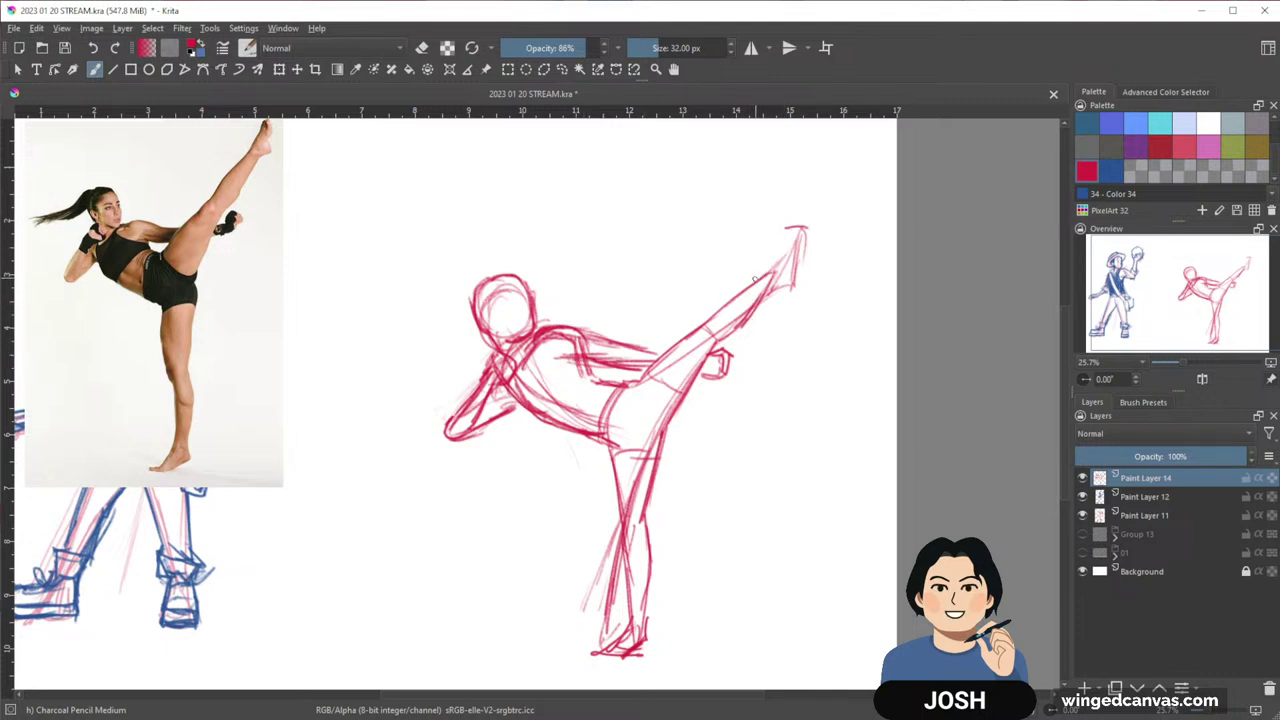
mouse_move(755, 281)
mouse_down()
mouse_move(788, 224)
mouse_move(806, 222)
mouse_move(796, 284)
mouse_move(697, 367)
mouse_up()
drag(758, 303, 662, 417)
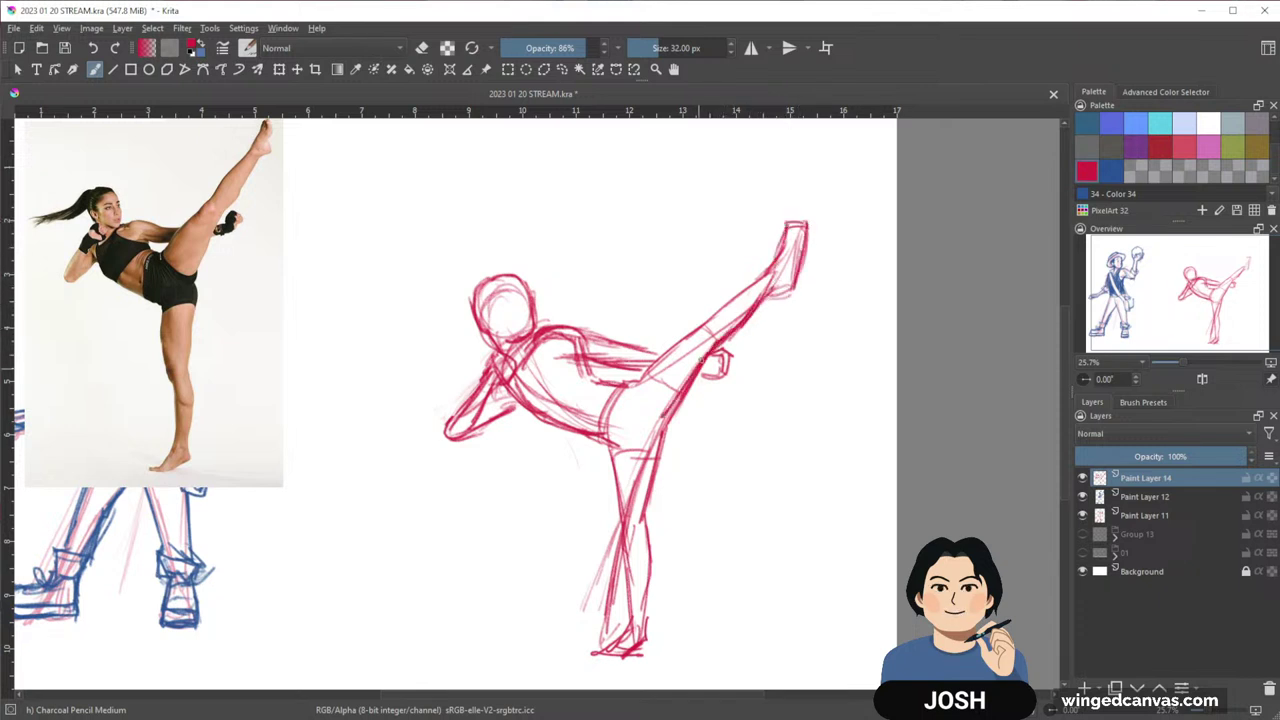
drag(701, 361, 668, 408)
mouse_move(675, 345)
mouse_down()
mouse_move(628, 387)
mouse_move(681, 342)
mouse_up()
drag(773, 398, 758, 376)
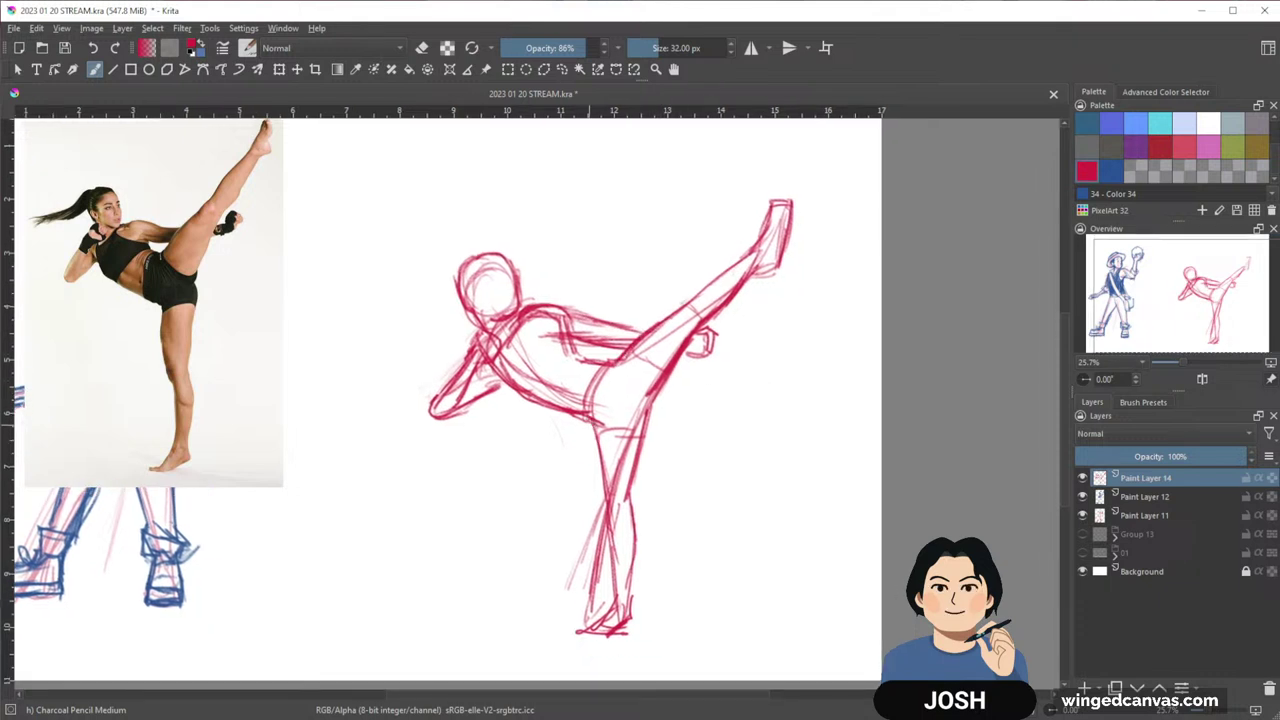
Widen the standing leg's thigh with new contour lines and erase the leftover construction lines inside it
drag(601, 424, 594, 496)
drag(598, 424, 609, 526)
drag(651, 404, 634, 478)
key(e)
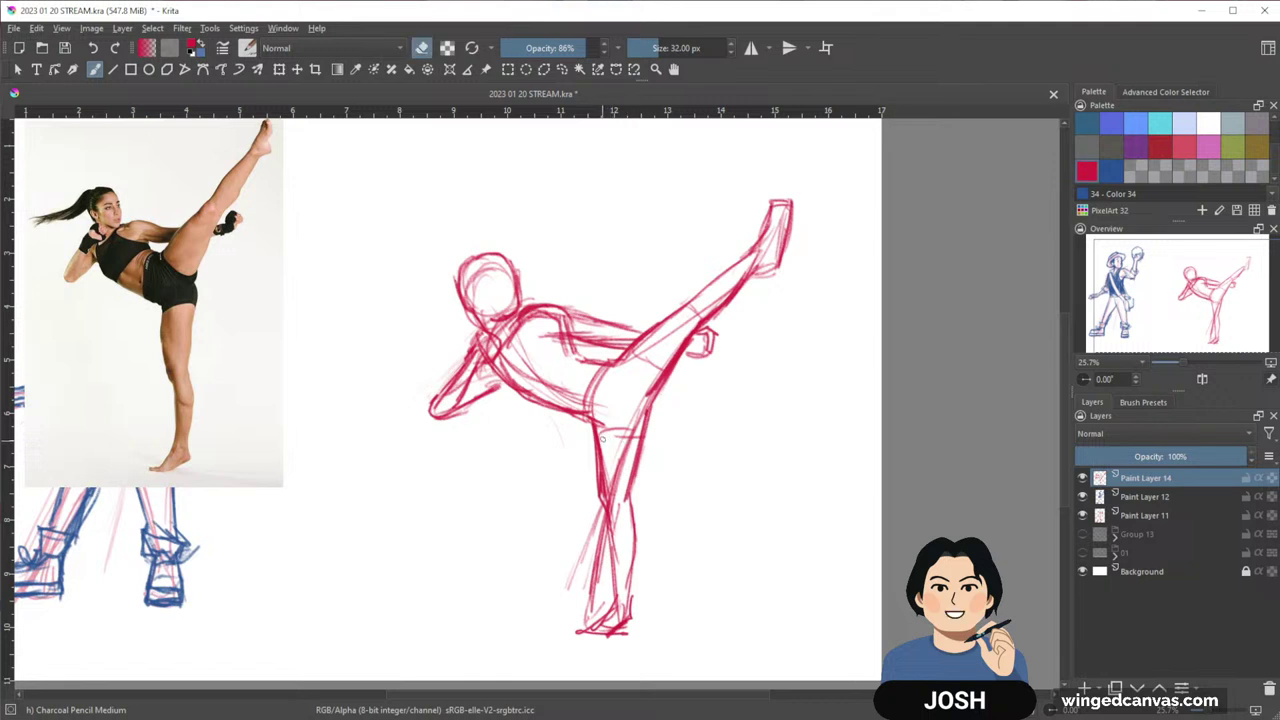
mouse_move(602, 435)
mouse_down()
mouse_move(611, 526)
mouse_move(619, 444)
mouse_move(614, 481)
mouse_up()
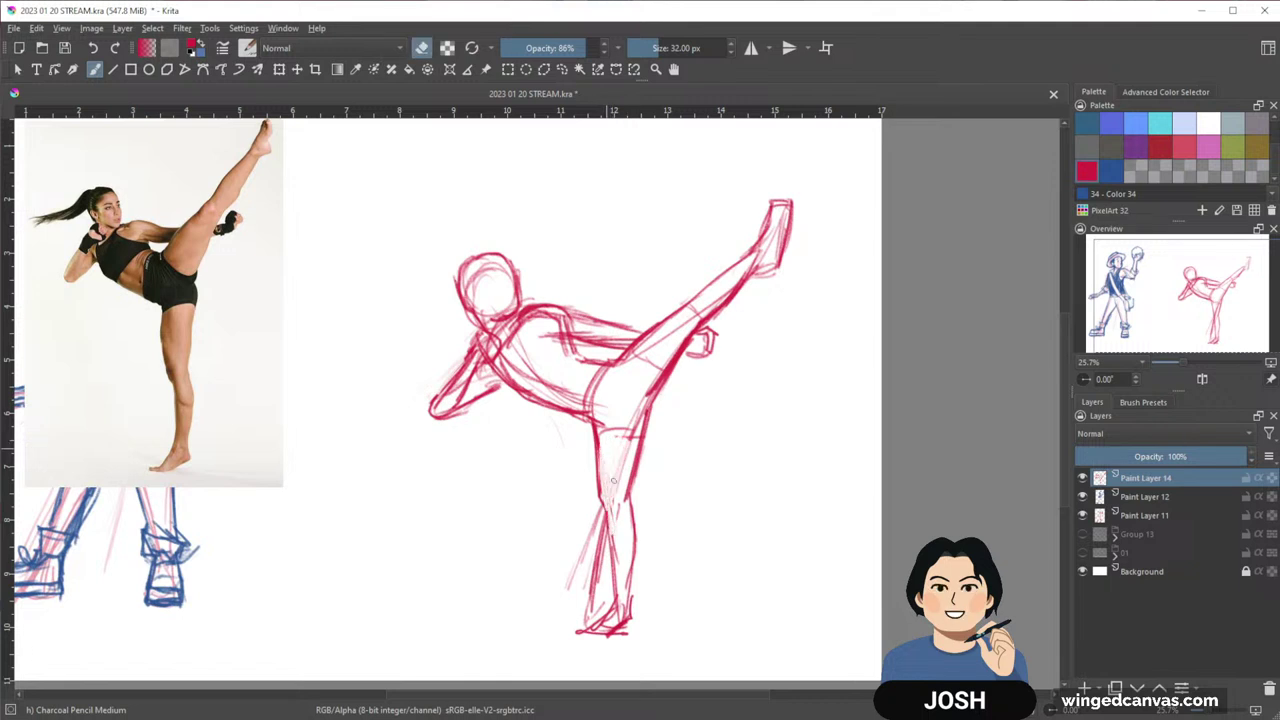
key(e)
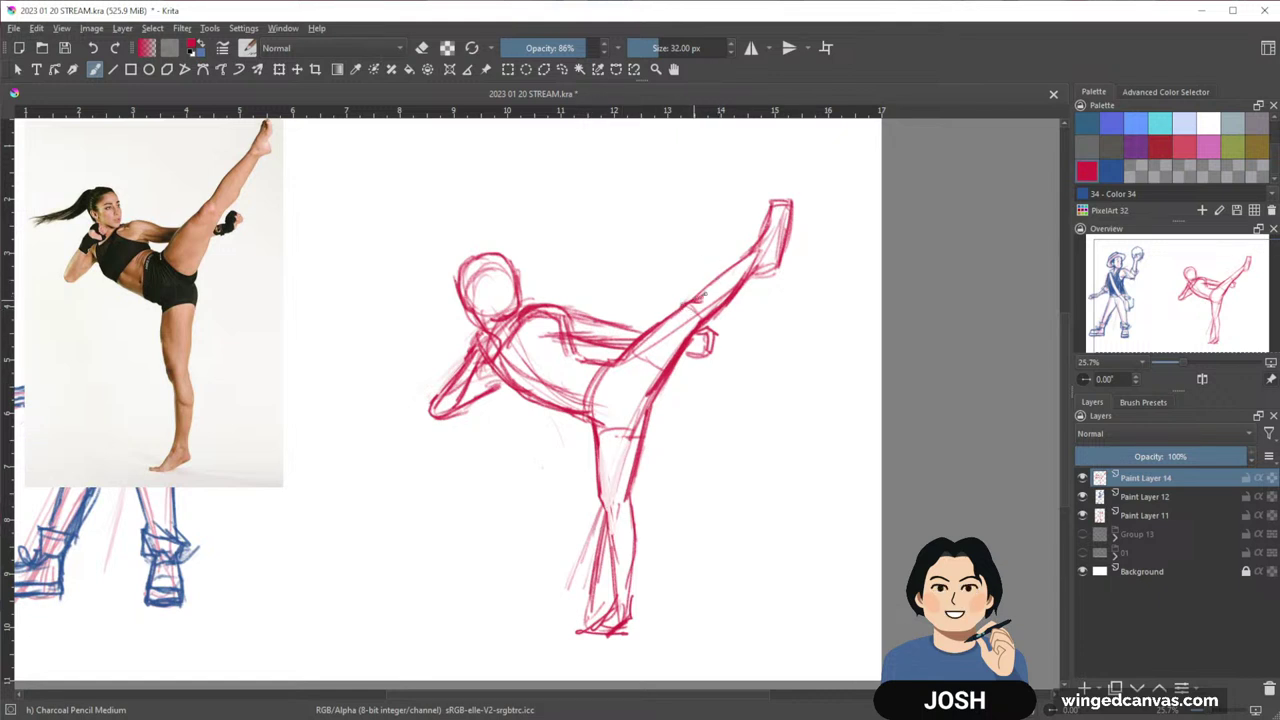
Mark the raised leg's knee and redraw the contours of the bent arm, cleaning up stray lines around it
drag(685, 303, 706, 290)
drag(488, 352, 436, 398)
key(e)
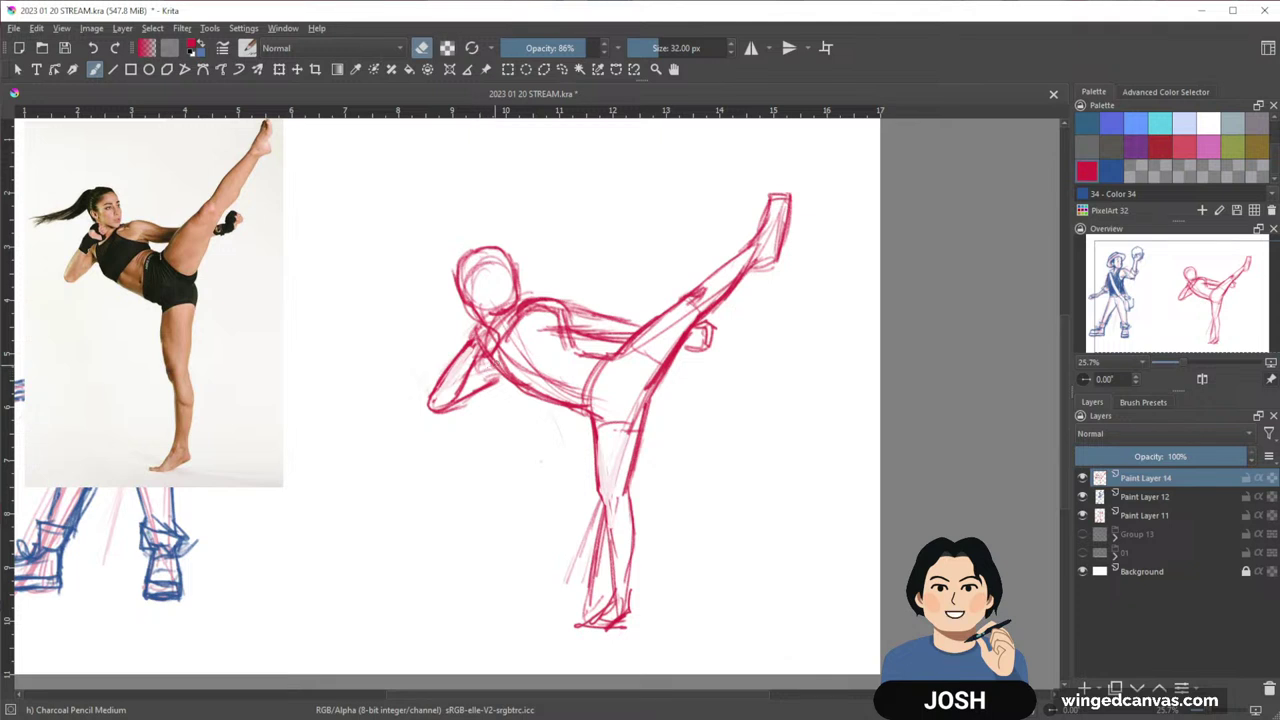
key(e)
drag(492, 372, 434, 404)
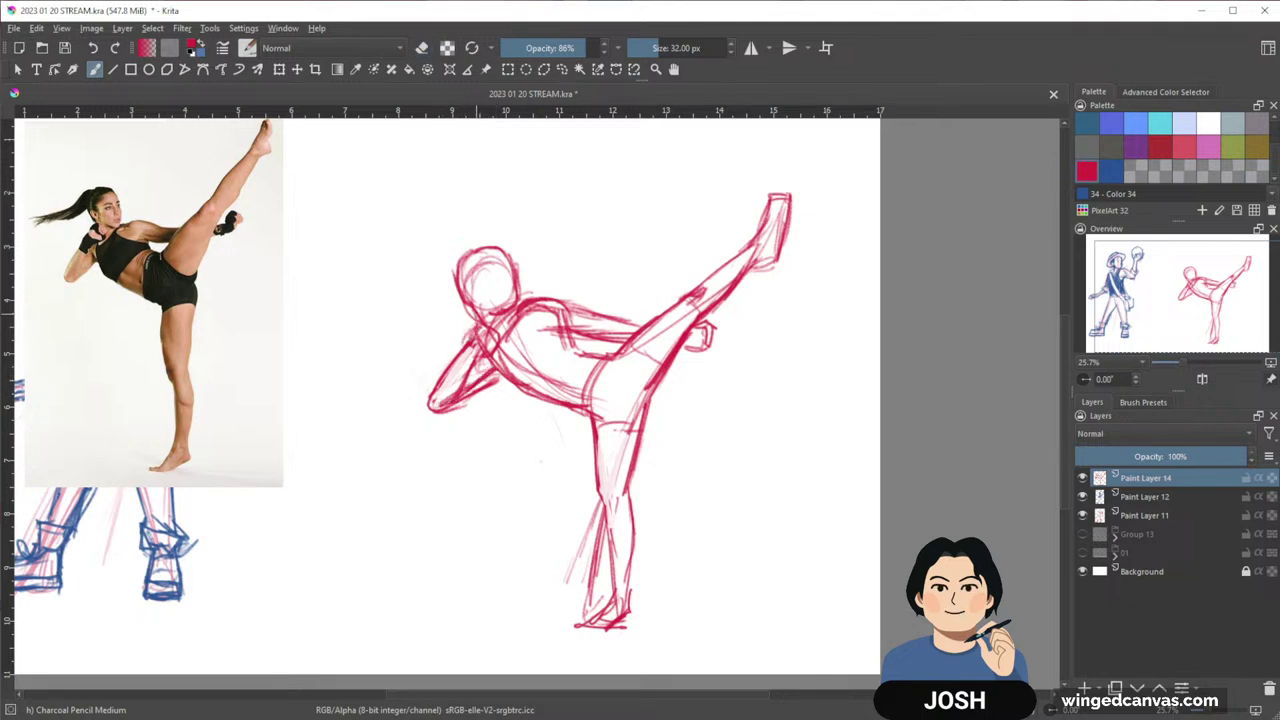
Rework the bent arm below the chin, erasing overlapping shoulder lines and redrawing the wrist, forearm edge and elbow
drag(478, 334, 494, 346)
mouse_move(498, 316)
mouse_down()
mouse_move(488, 356)
mouse_move(516, 320)
mouse_move(477, 370)
mouse_up()
key(e)
drag(483, 328, 459, 368)
key(e)
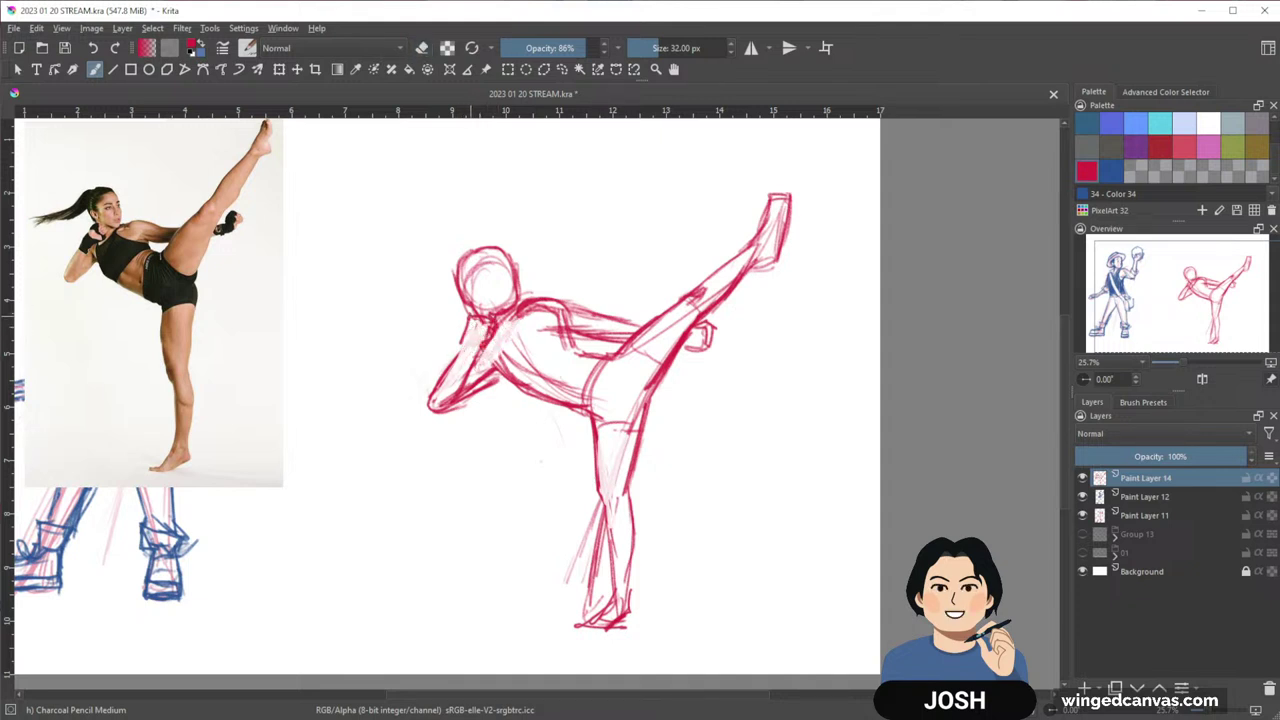
mouse_move(470, 312)
mouse_down()
mouse_move(435, 422)
mouse_move(499, 372)
mouse_move(468, 378)
mouse_up()
key(e)
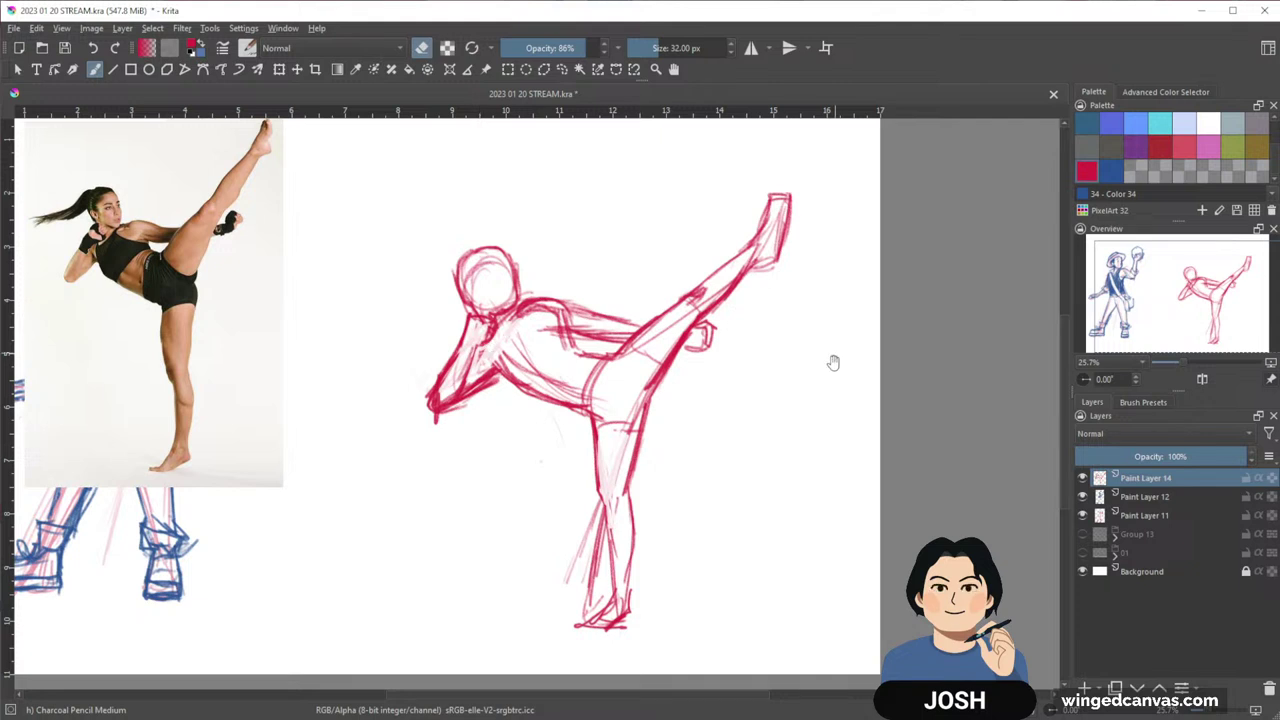
Clean up and restate the lines where the bent arm meets the chest
drag(834, 363, 784, 339)
key(e)
mouse_move(440, 359)
mouse_down()
mouse_move(396, 393)
mouse_move(418, 373)
mouse_move(590, 379)
mouse_up()
key(e)
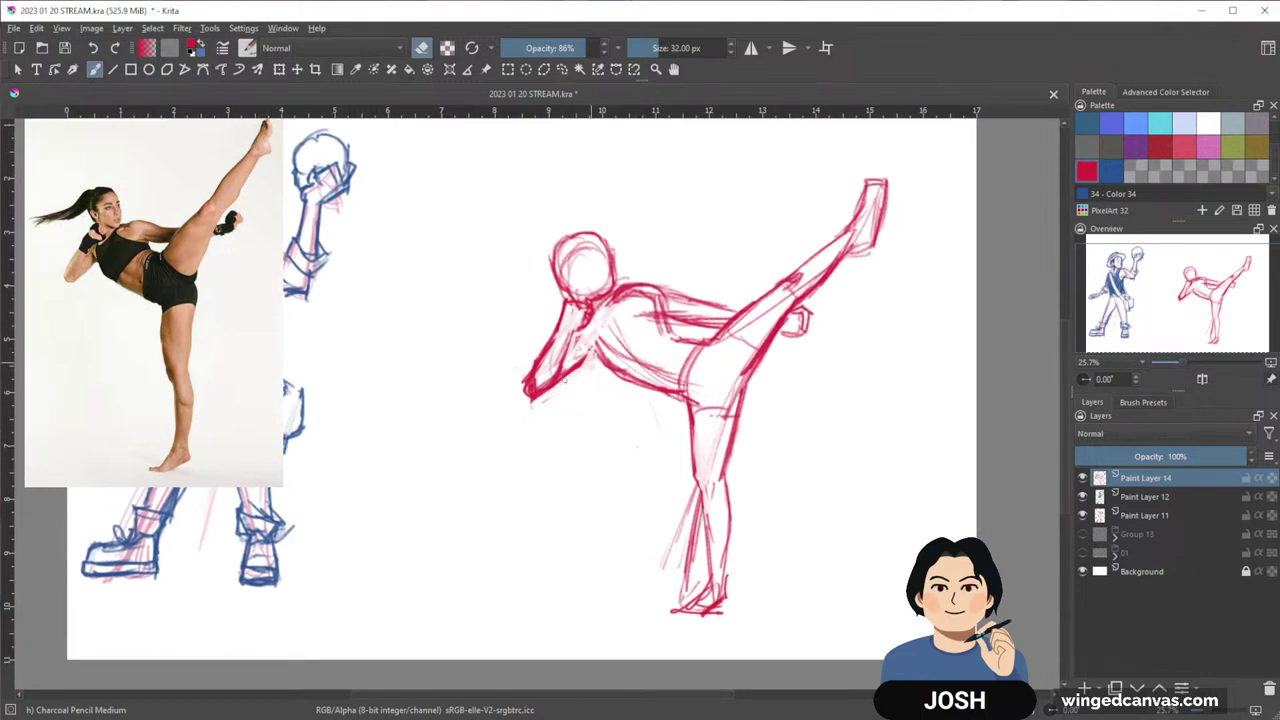
key(e)
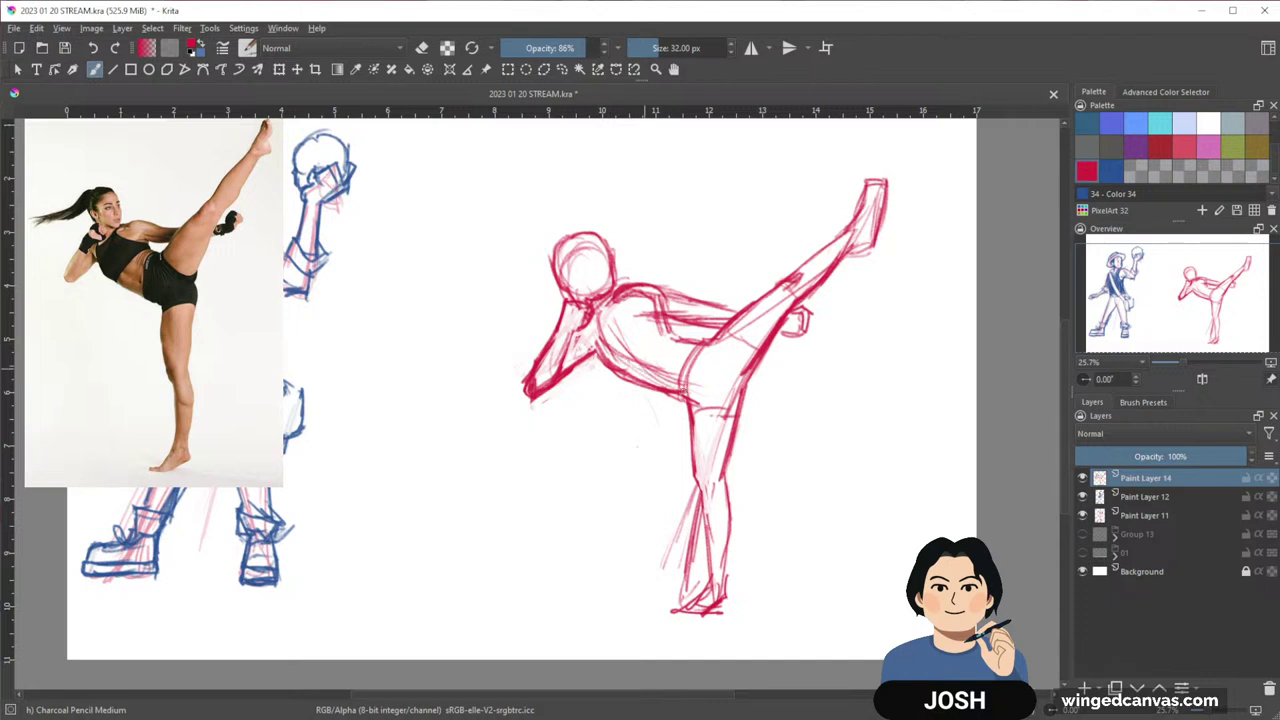
drag(803, 532, 747, 549)
drag(504, 266, 494, 312)
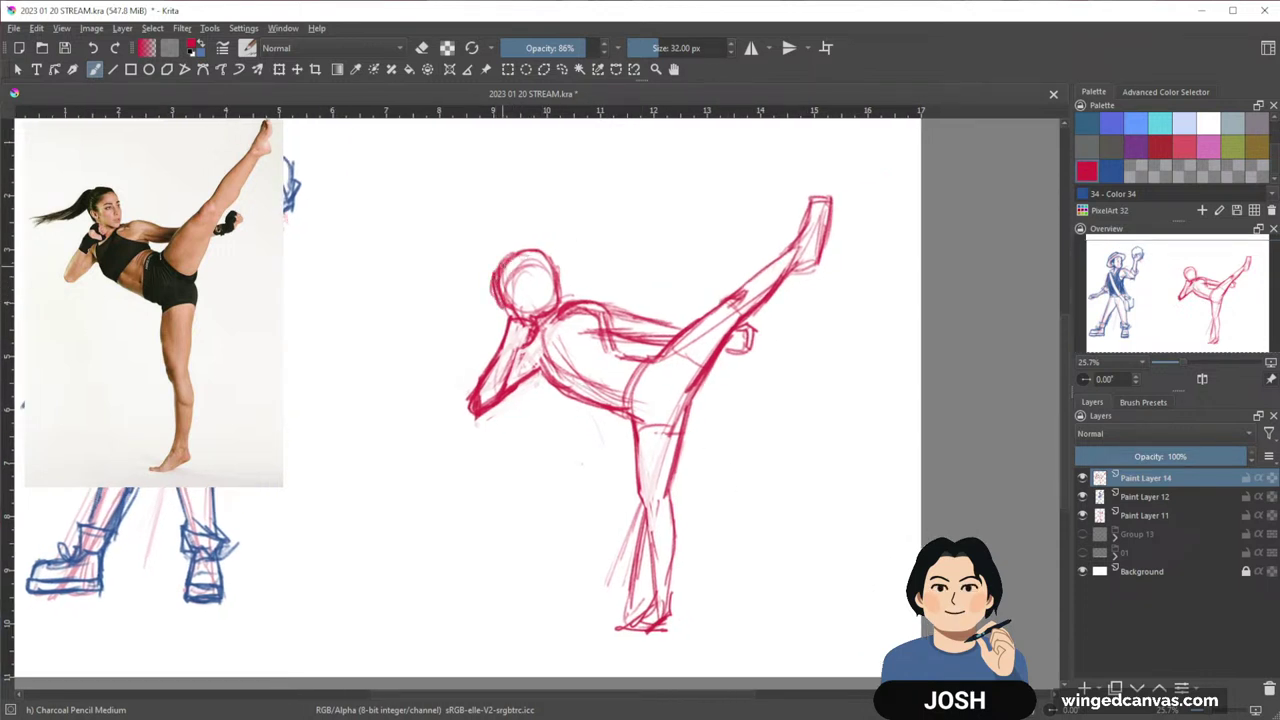
Erase the overlapping construction lines on the shoulder and upper part of the extended arm
mouse_move(813, 450)
mouse_down()
mouse_move(783, 456)
mouse_move(815, 466)
mouse_up()
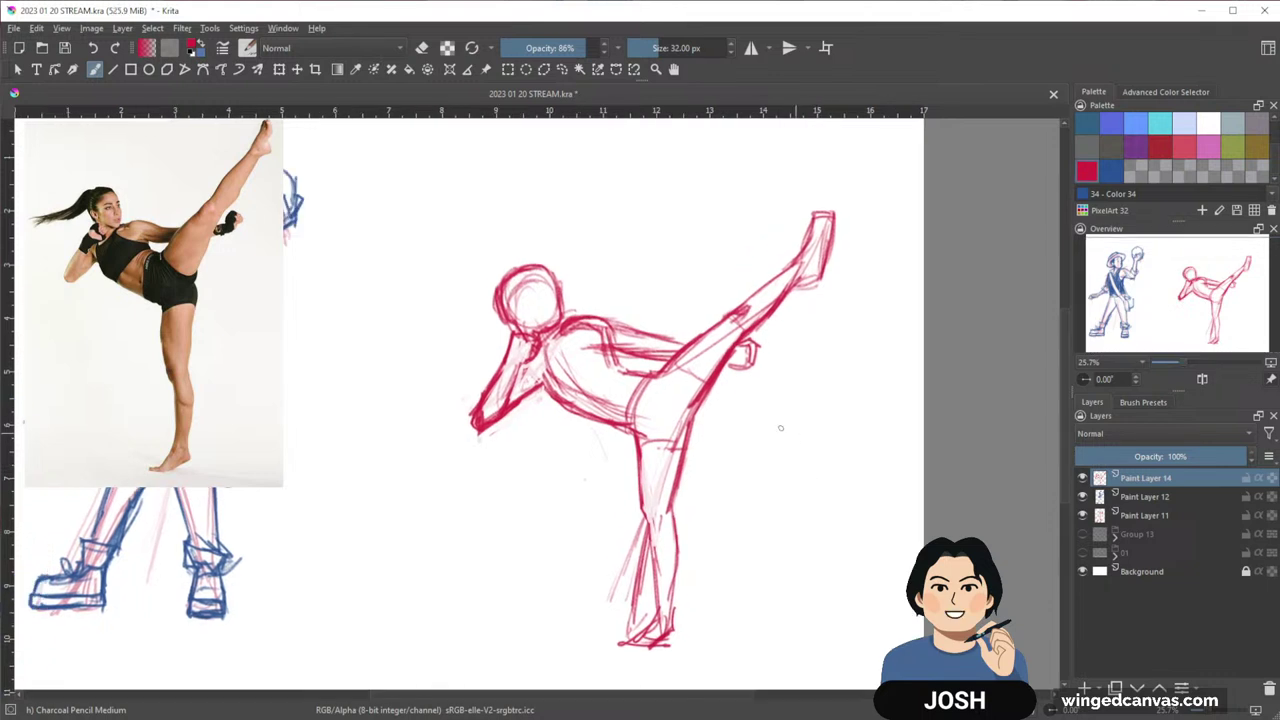
key(e)
mouse_move(645, 340)
mouse_down()
mouse_move(569, 331)
mouse_move(576, 309)
mouse_move(589, 334)
mouse_move(596, 324)
mouse_move(664, 348)
mouse_move(642, 352)
mouse_move(677, 351)
mouse_up()
mouse_move(821, 452)
mouse_down()
mouse_move(824, 420)
mouse_move(804, 431)
mouse_up()
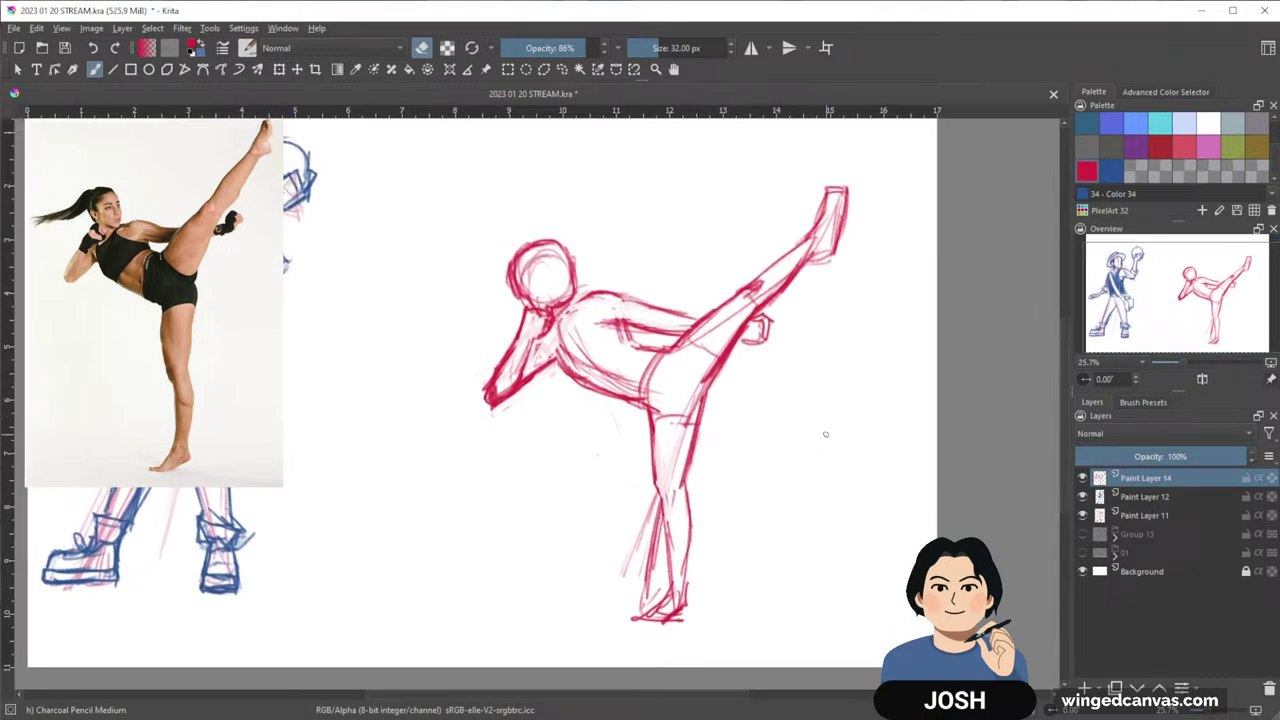
Fade the red sketch layer by lowering its opacity, add a new paint layer above it and switch to blue
click(1123, 462)
click(1084, 688)
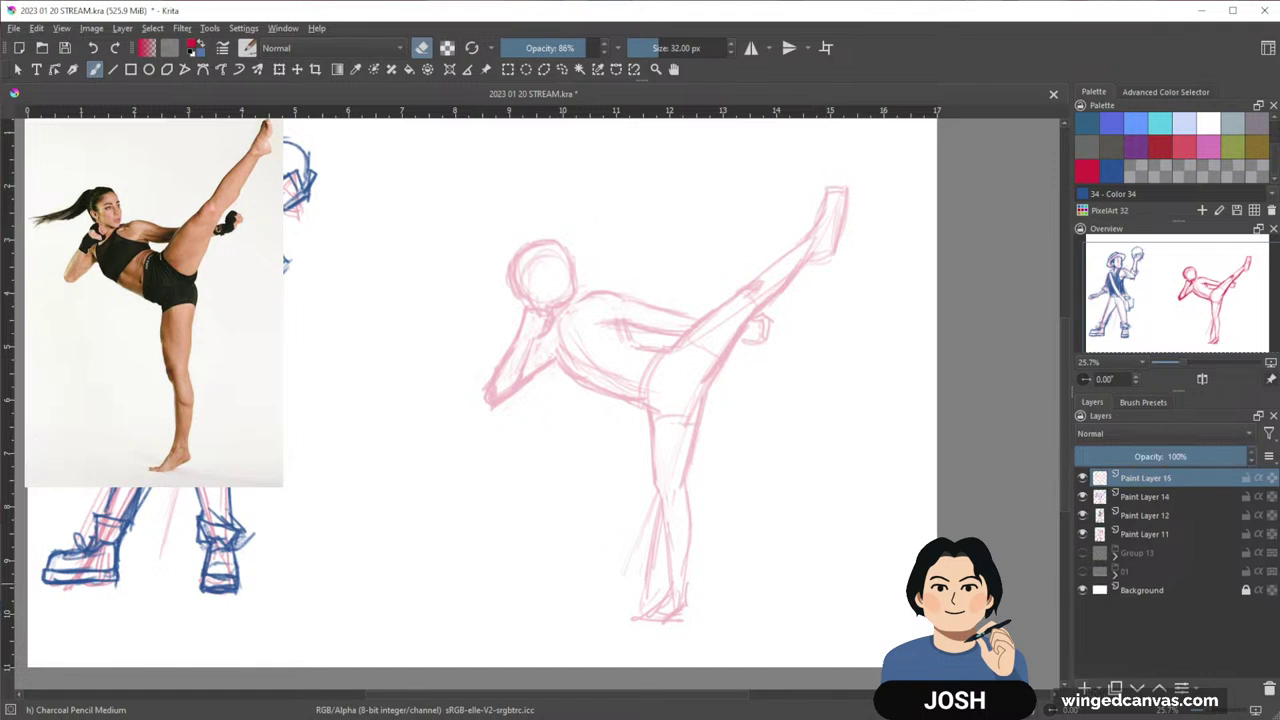
drag(721, 486, 732, 506)
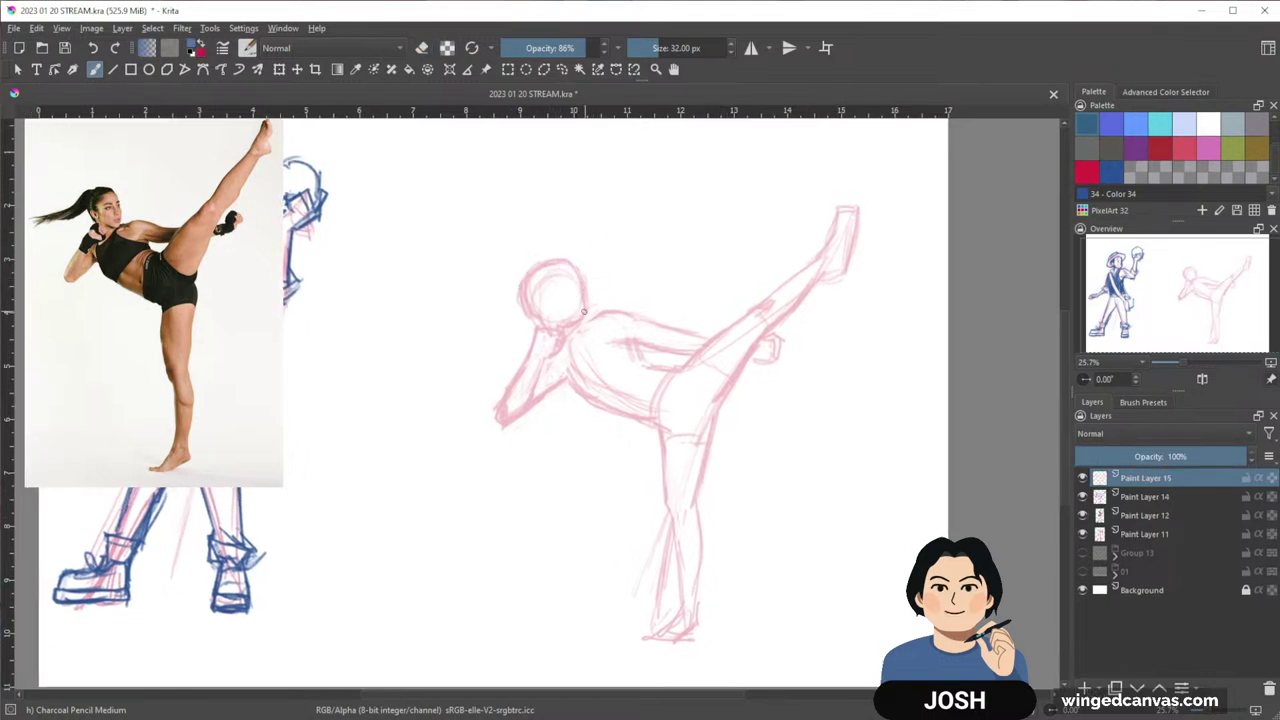
drag(606, 334, 617, 333)
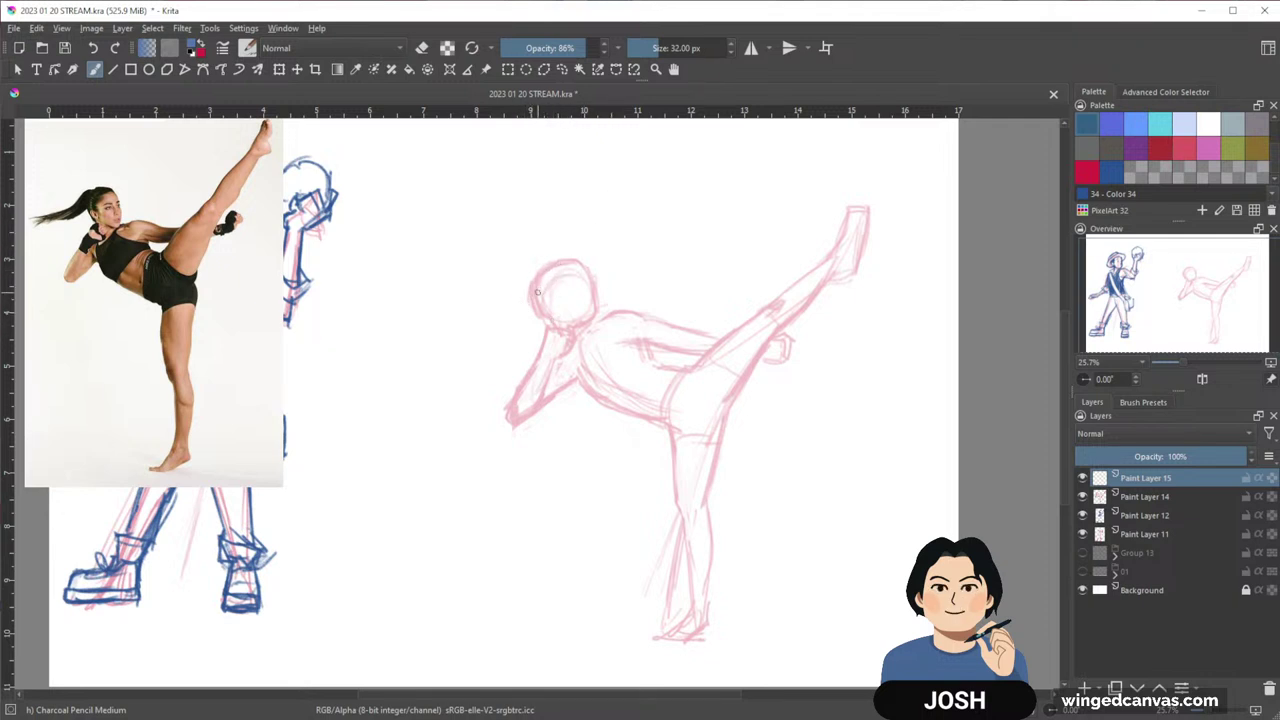
Draw the head in blue over the sketch, with the face, facial features, dark hair and a brimmed hat
mouse_move(529, 300)
mouse_down()
mouse_move(576, 274)
mouse_move(592, 294)
mouse_up()
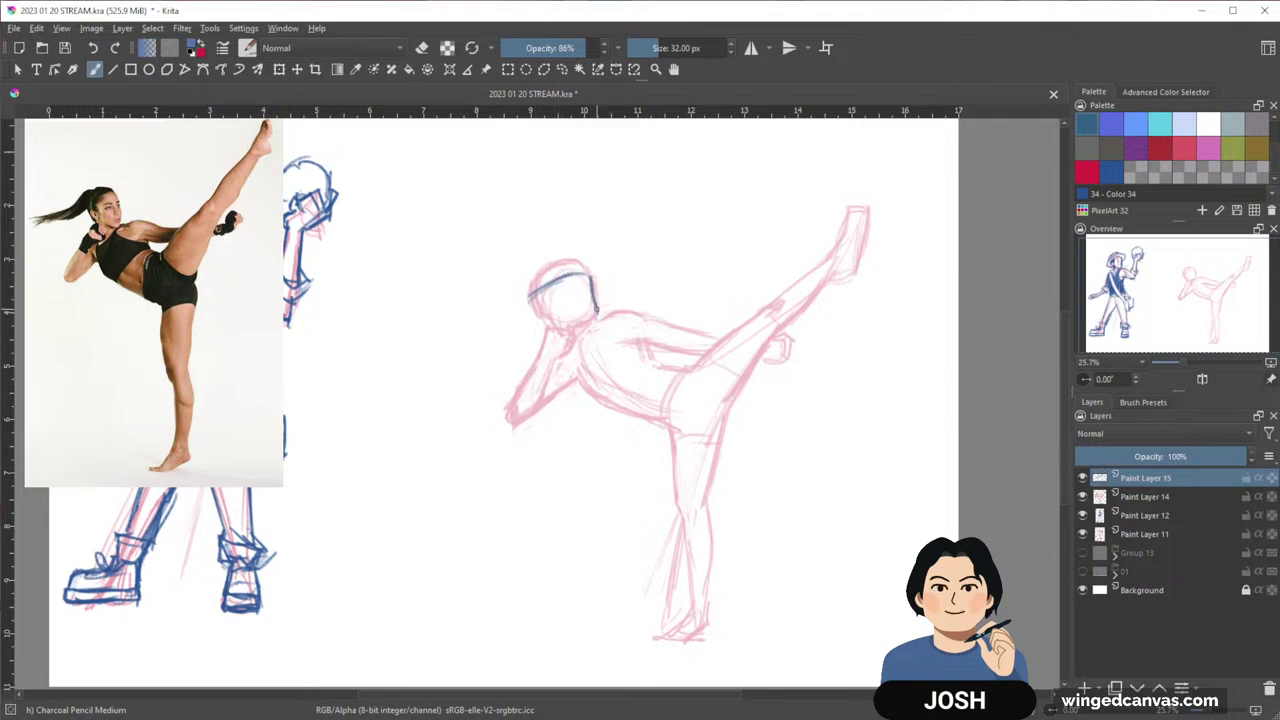
drag(597, 310, 588, 326)
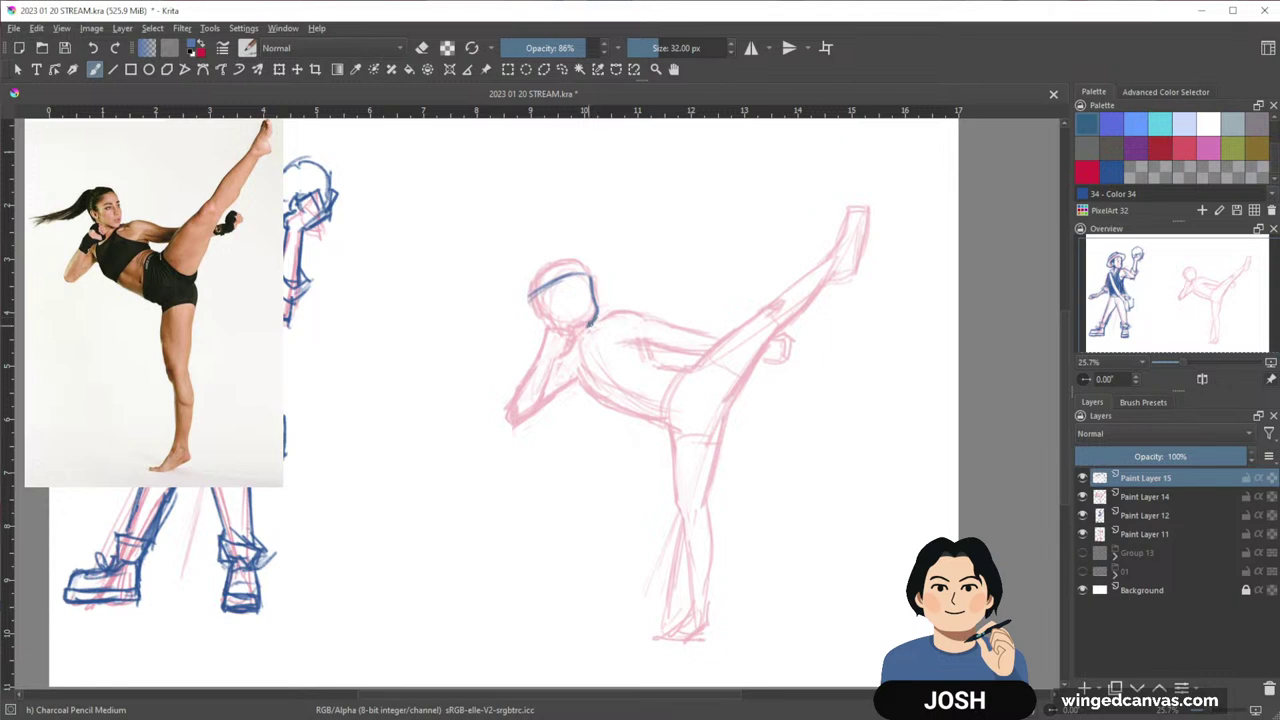
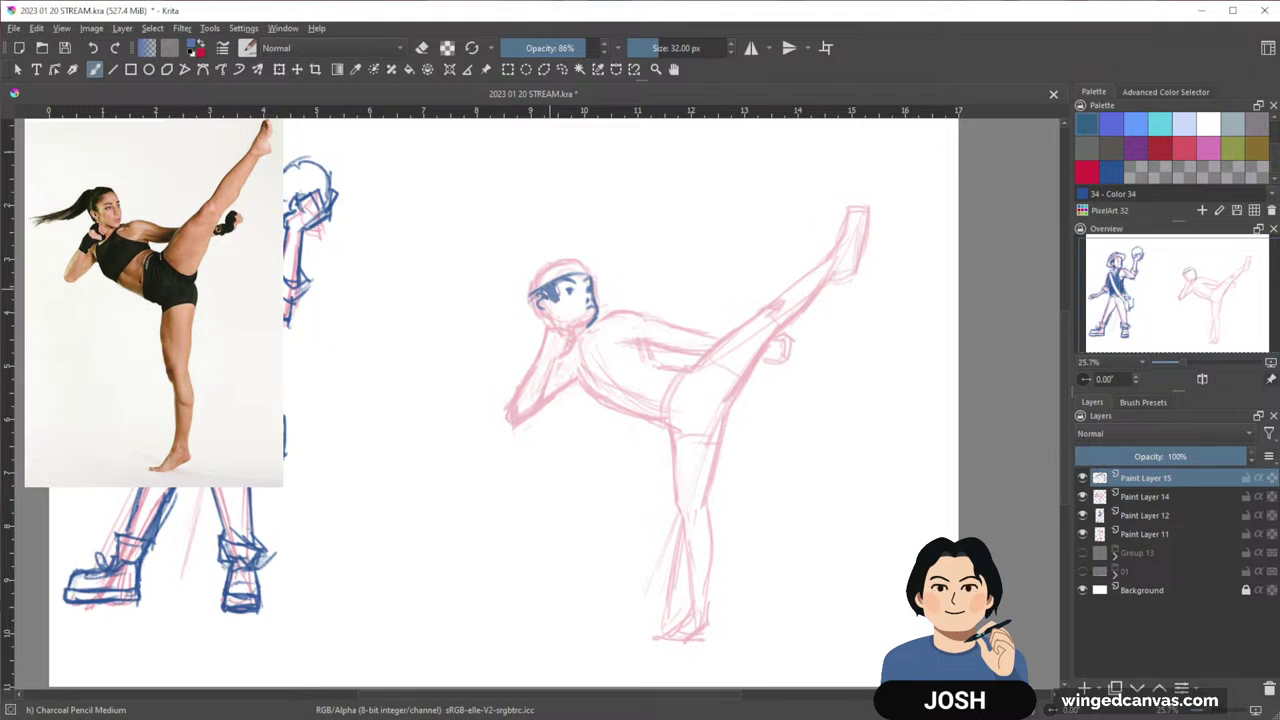
mouse_move(546, 287)
mouse_down()
mouse_move(536, 300)
mouse_move(576, 274)
mouse_move(560, 276)
mouse_move(562, 262)
mouse_move(603, 264)
mouse_move(600, 298)
mouse_move(590, 266)
mouse_move(514, 291)
mouse_move(538, 309)
mouse_move(508, 316)
mouse_move(534, 326)
mouse_up()
mouse_move(521, 282)
mouse_down()
mouse_move(508, 300)
mouse_move(520, 322)
mouse_move(524, 271)
mouse_move(564, 252)
mouse_up()
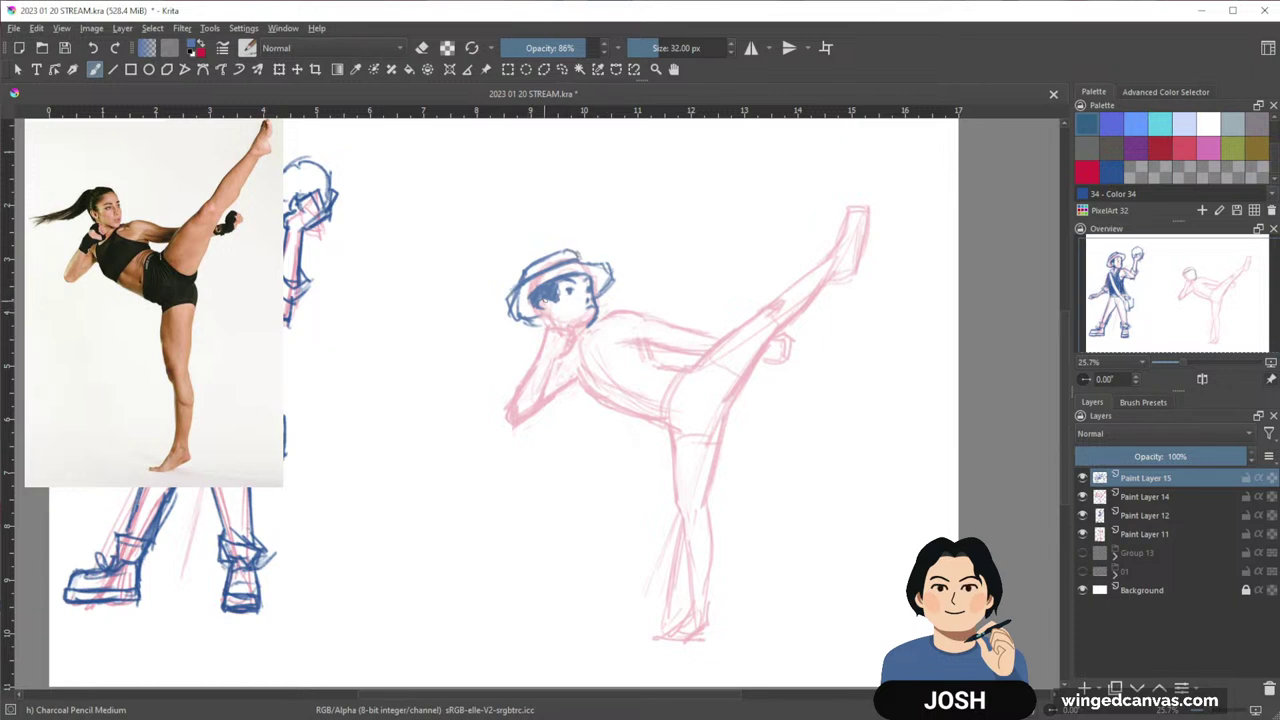
Outline the bent arm with its elbow cuff in blue, and sketch the neck and the vest's armhole edges
mouse_move(548, 300)
mouse_down()
mouse_move(538, 318)
mouse_move(550, 328)
mouse_move(594, 318)
mouse_move(556, 354)
mouse_move(538, 330)
mouse_move(508, 404)
mouse_up()
mouse_move(536, 358)
mouse_down()
mouse_move(503, 399)
mouse_move(521, 409)
mouse_move(550, 396)
mouse_up()
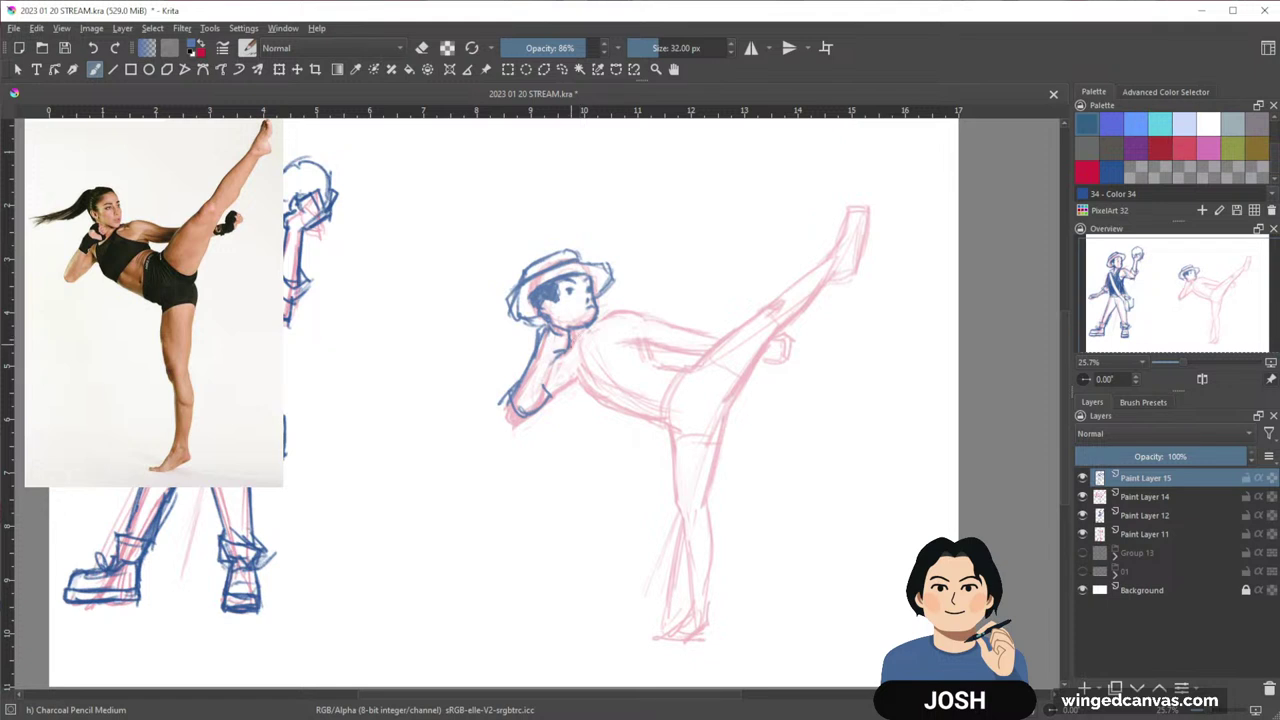
mouse_move(568, 356)
mouse_down()
mouse_move(590, 376)
mouse_move(584, 366)
mouse_up()
mouse_move(612, 310)
mouse_down()
mouse_move(596, 346)
mouse_move(610, 358)
mouse_up()
drag(604, 356, 648, 346)
drag(562, 362, 588, 398)
mouse_move(556, 358)
mouse_down()
mouse_move(578, 390)
mouse_move(520, 406)
mouse_move(502, 426)
mouse_move(540, 424)
mouse_up()
mouse_move(556, 352)
mouse_down()
mouse_move(540, 390)
mouse_move(556, 398)
mouse_up()
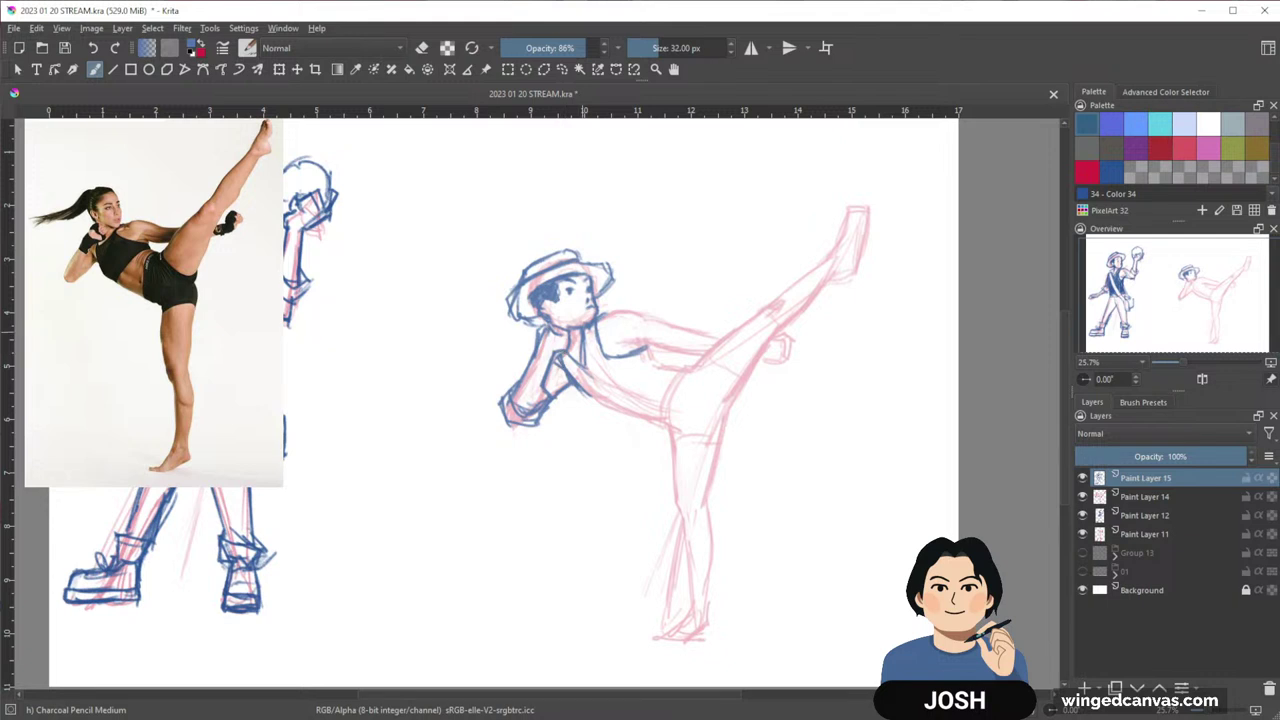
Draw the vest's front opening and lower chest edge in blue and start hatching its upper part dark
mouse_move(579, 337)
mouse_down()
mouse_move(568, 359)
mouse_move(590, 391)
mouse_up()
drag(726, 267, 706, 263)
mouse_move(595, 328)
mouse_down()
mouse_move(584, 350)
mouse_move(594, 370)
mouse_move(566, 386)
mouse_move(608, 394)
mouse_up()
drag(604, 390, 631, 404)
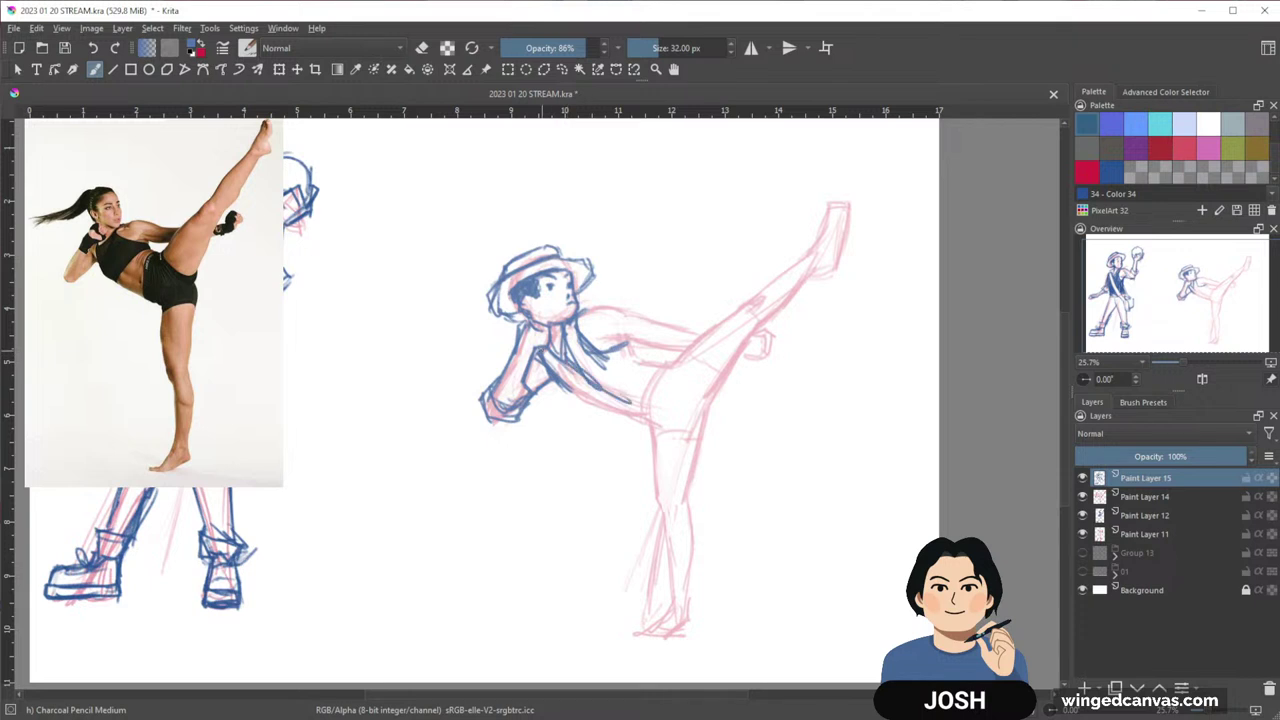
drag(544, 354, 596, 392)
drag(543, 358, 596, 398)
drag(570, 386, 622, 406)
mouse_move(574, 334)
mouse_down()
mouse_move(570, 370)
mouse_move(608, 392)
mouse_move(566, 332)
mouse_up()
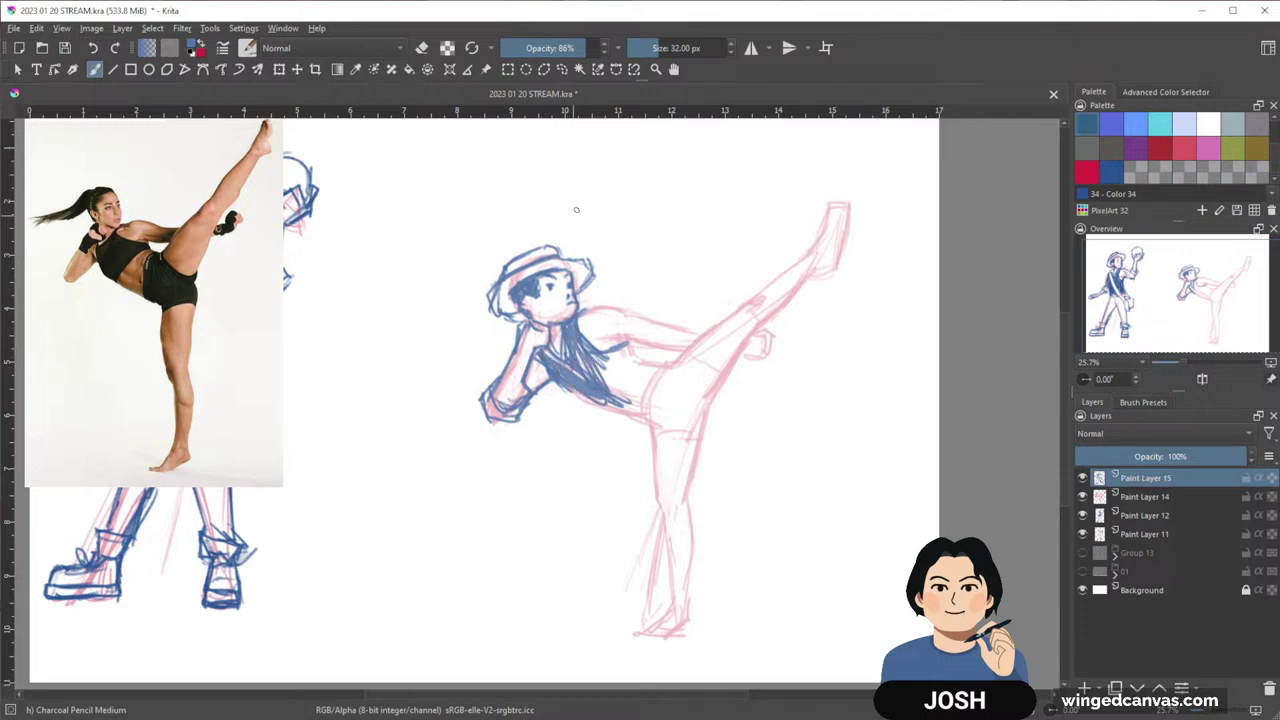
Outline the vest's side and waist hem in blue and fill the whole vest with dense hatching
drag(826, 358, 819, 356)
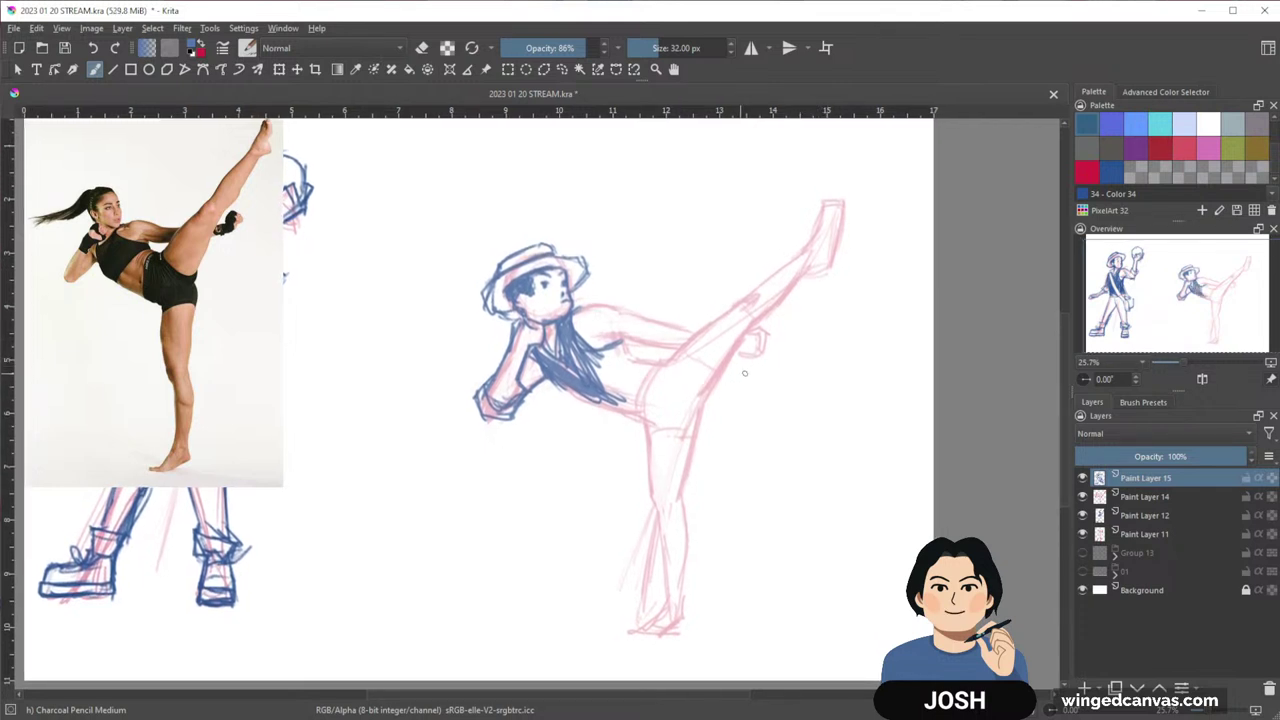
drag(744, 387, 718, 356)
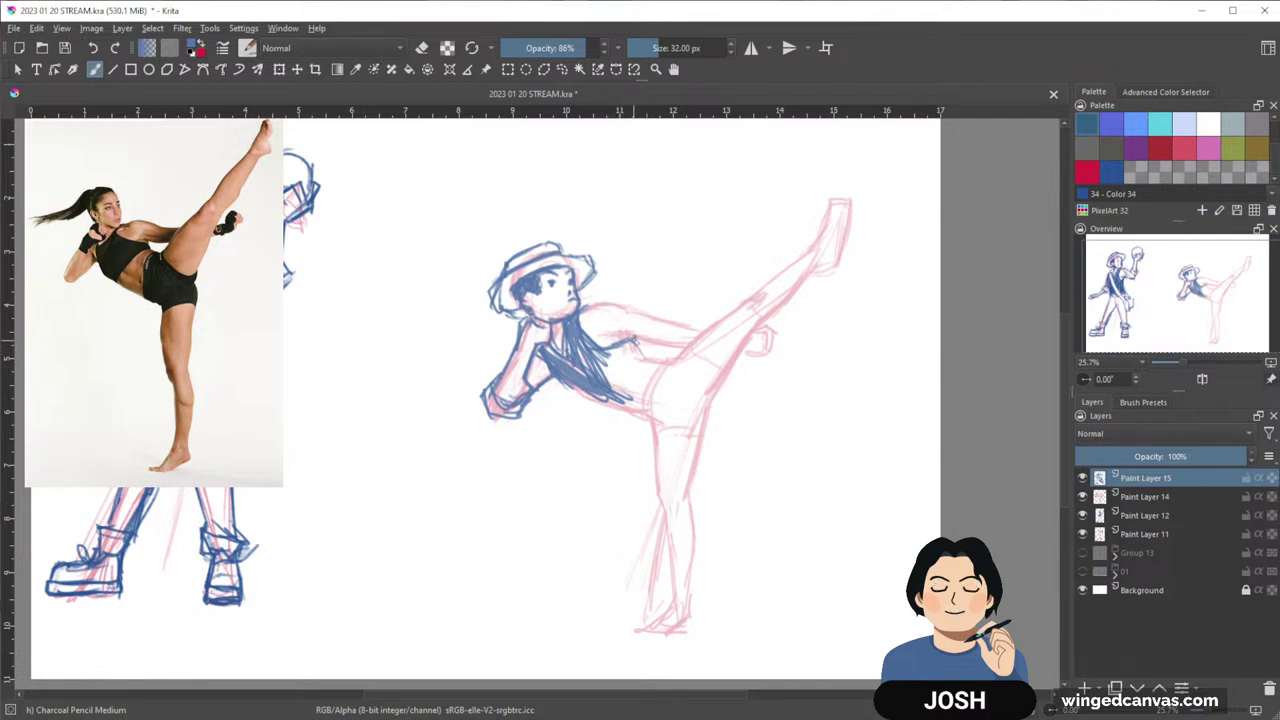
mouse_move(634, 338)
mouse_down()
mouse_move(670, 358)
mouse_move(652, 402)
mouse_up()
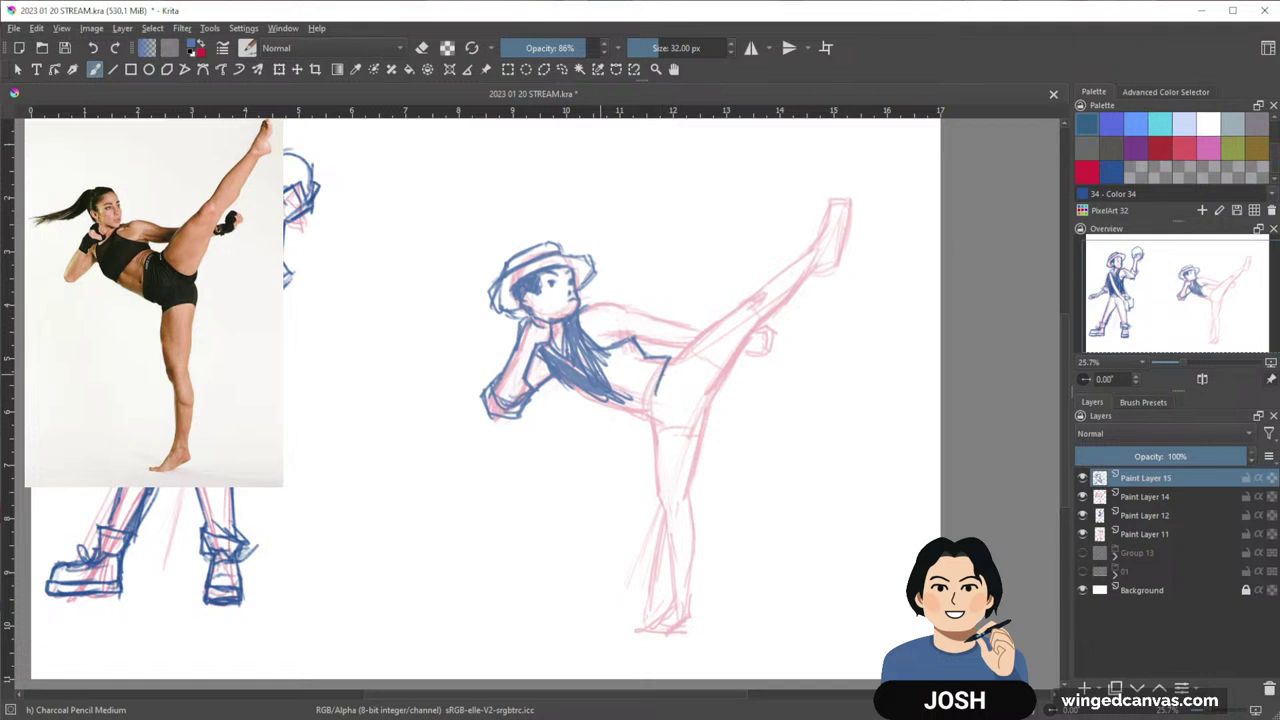
mouse_move(574, 336)
mouse_down()
mouse_move(594, 372)
mouse_move(574, 385)
mouse_up()
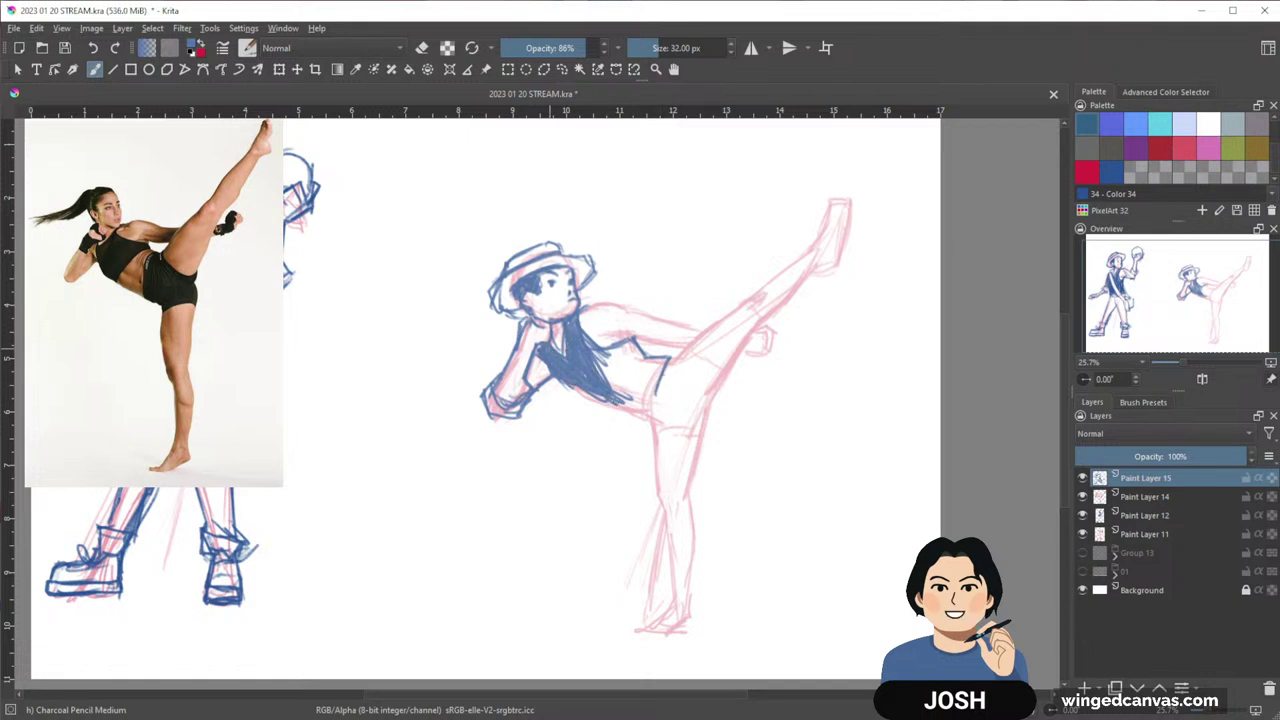
mouse_move(584, 334)
mouse_down()
mouse_move(612, 388)
mouse_move(638, 354)
mouse_move(628, 372)
mouse_move(652, 402)
mouse_up()
mouse_move(636, 362)
mouse_down()
mouse_move(632, 400)
mouse_move(612, 402)
mouse_move(624, 364)
mouse_move(667, 361)
mouse_up()
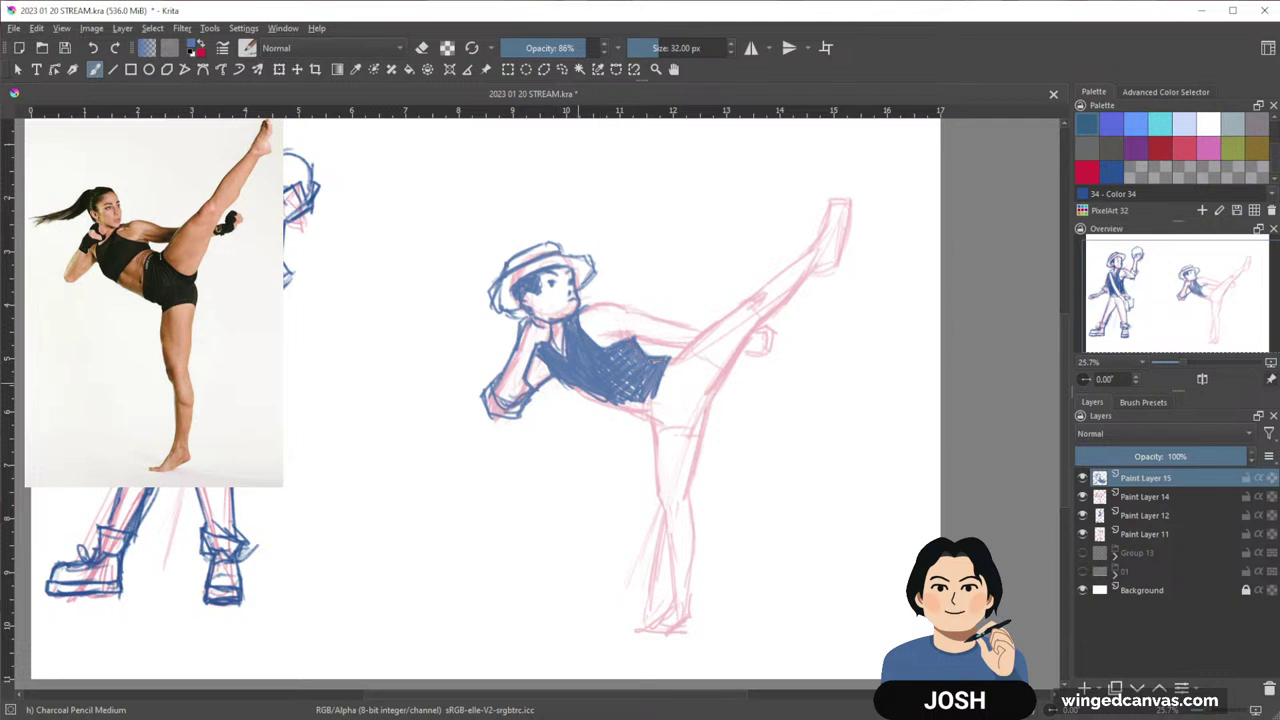
Try the Charcoal Pencil Thin brush, return to Charcoal Pencil Medium at 88% opacity and show the layers again
click(587, 50)
click(1143, 402)
click(1220, 583)
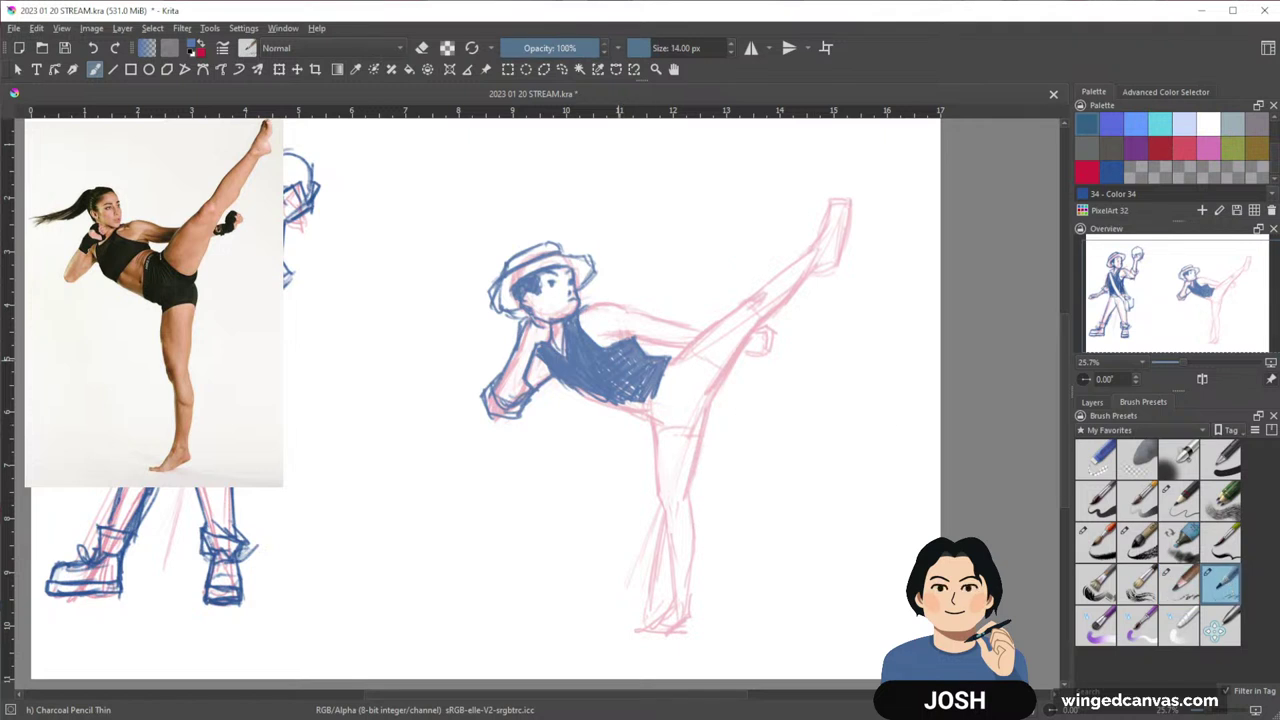
click(1183, 585)
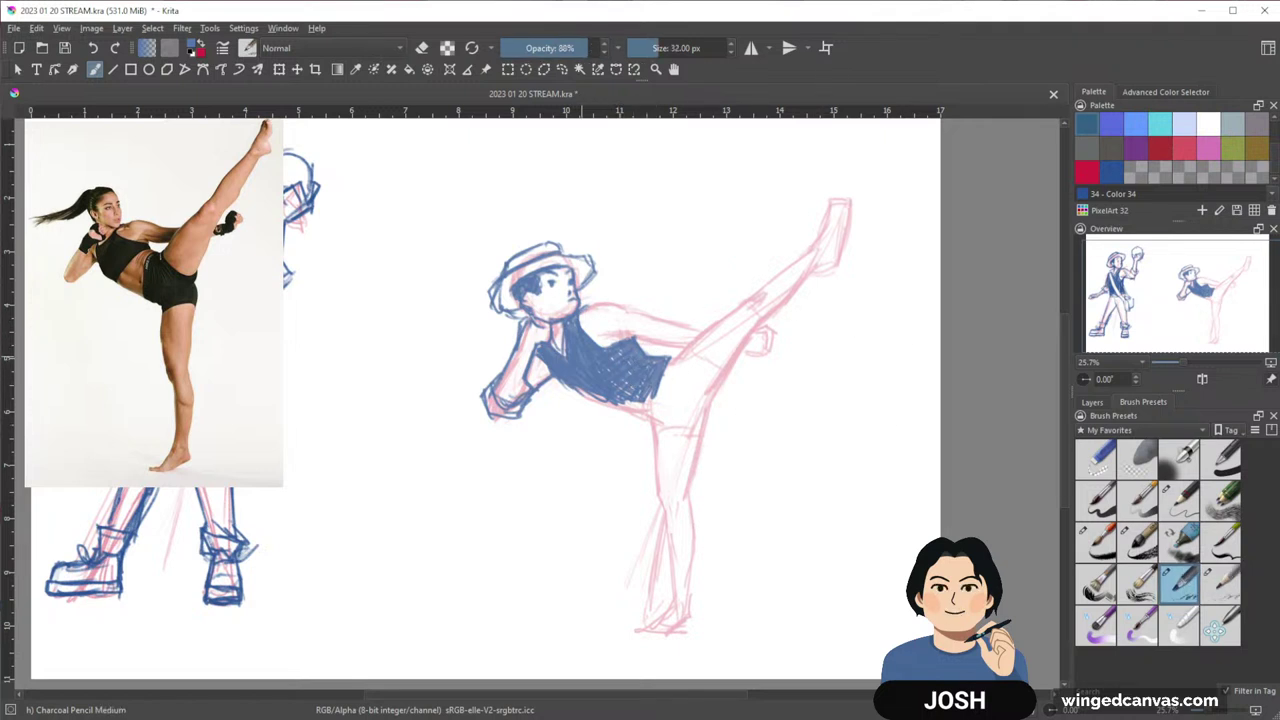
click(1096, 404)
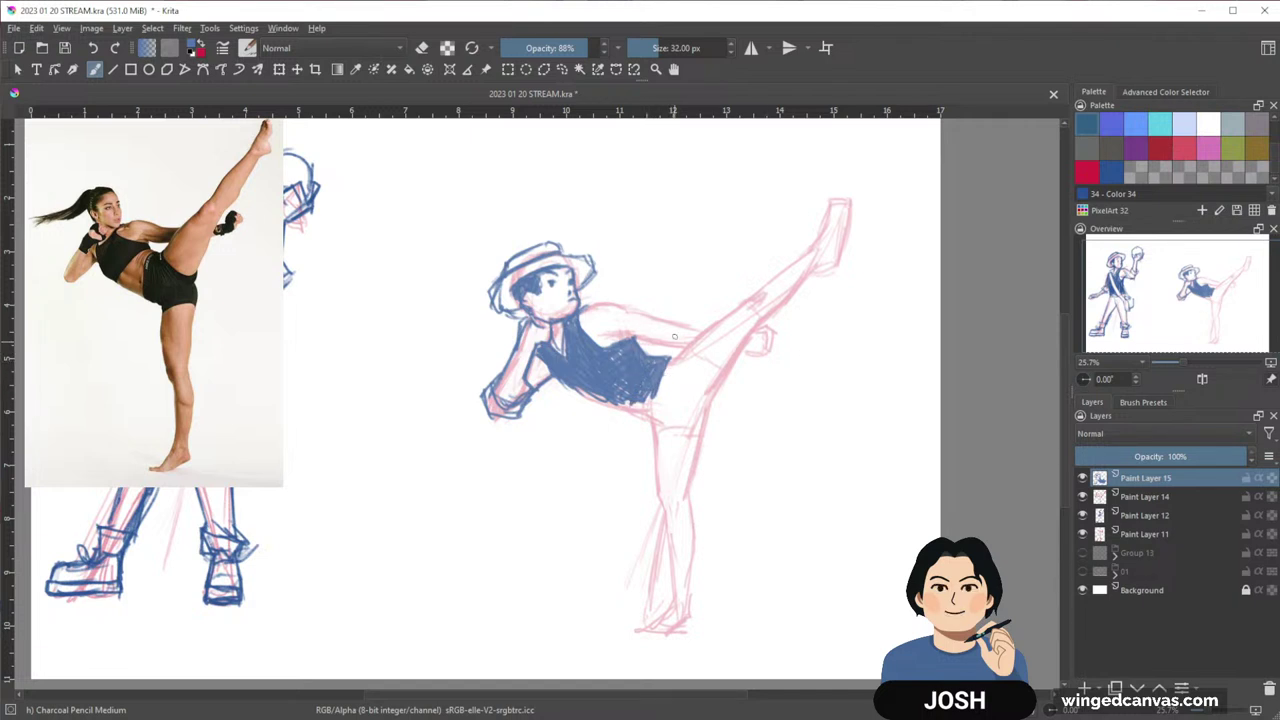
Pick blue Color 34 and darken the vest's lower edge and chest with dense strokes
drag(654, 396, 646, 410)
click(1114, 174)
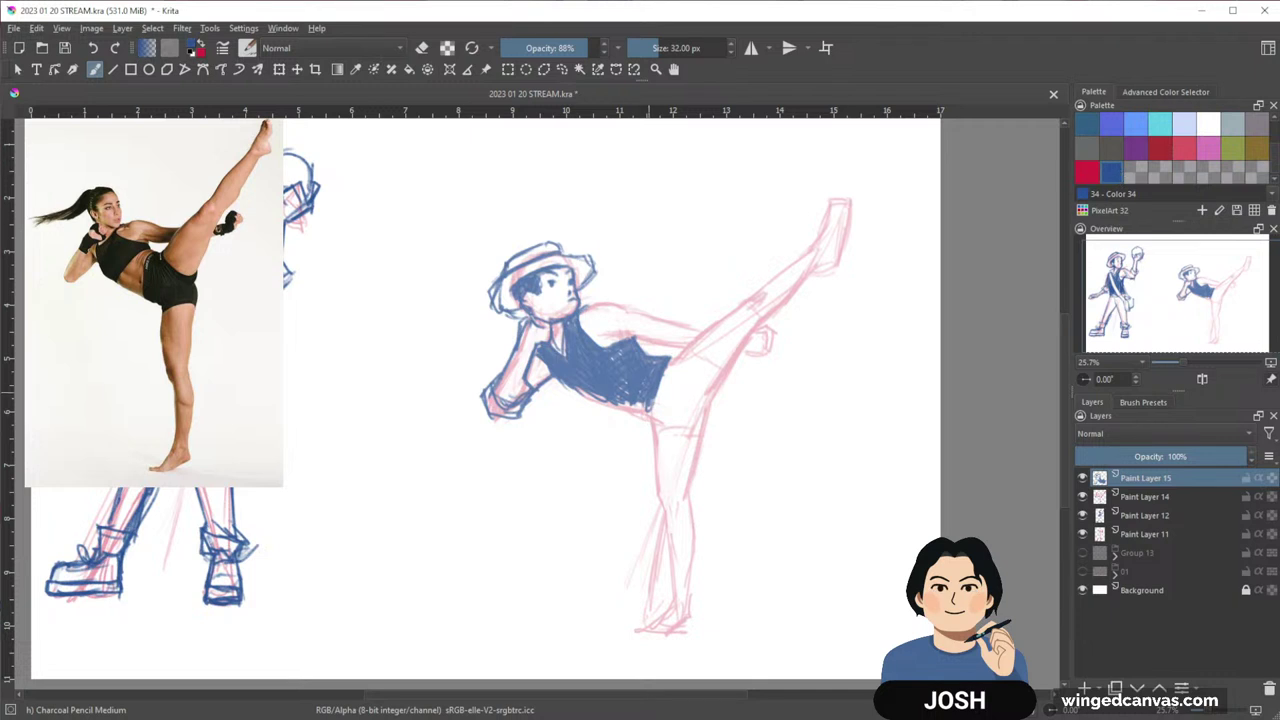
mouse_move(582, 356)
mouse_down()
mouse_move(636, 407)
mouse_move(565, 361)
mouse_move(586, 393)
mouse_move(543, 354)
mouse_move(567, 387)
mouse_move(543, 353)
mouse_move(577, 396)
mouse_move(568, 408)
mouse_up()
drag(646, 394, 574, 414)
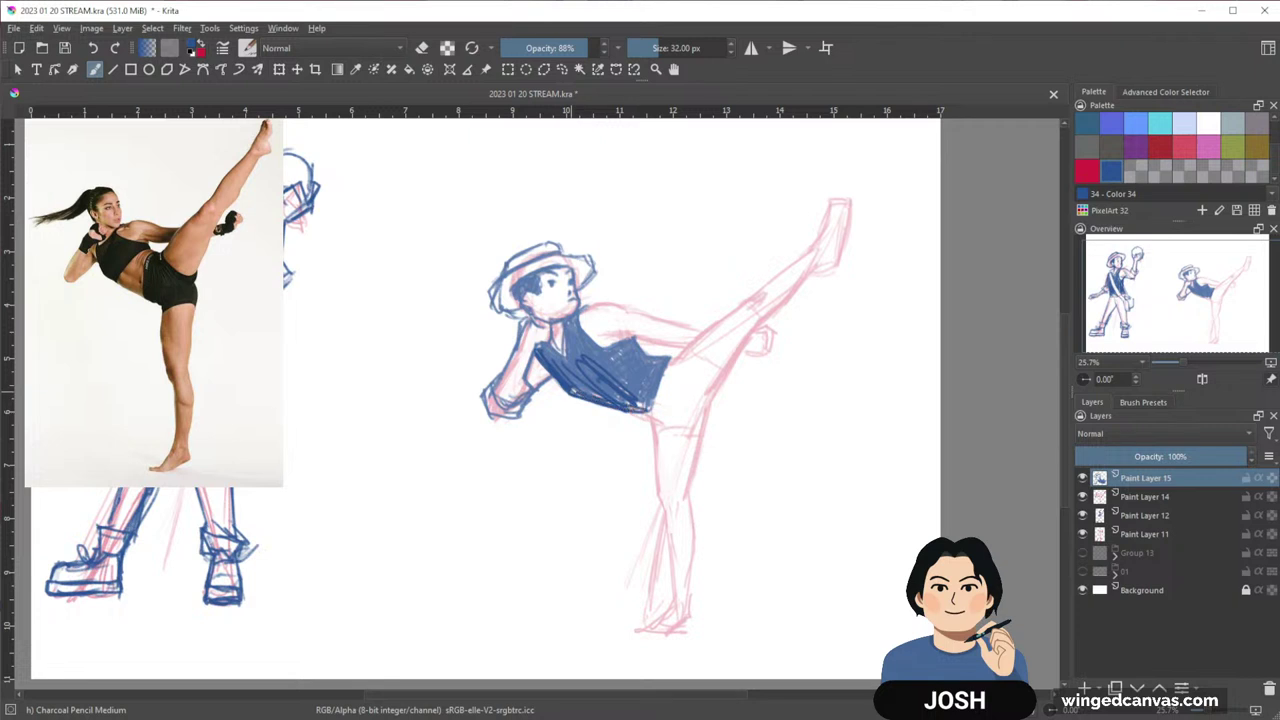
mouse_move(602, 358)
mouse_down()
mouse_move(546, 396)
mouse_move(591, 366)
mouse_move(588, 342)
mouse_move(579, 330)
mouse_move(570, 358)
mouse_move(541, 364)
mouse_up()
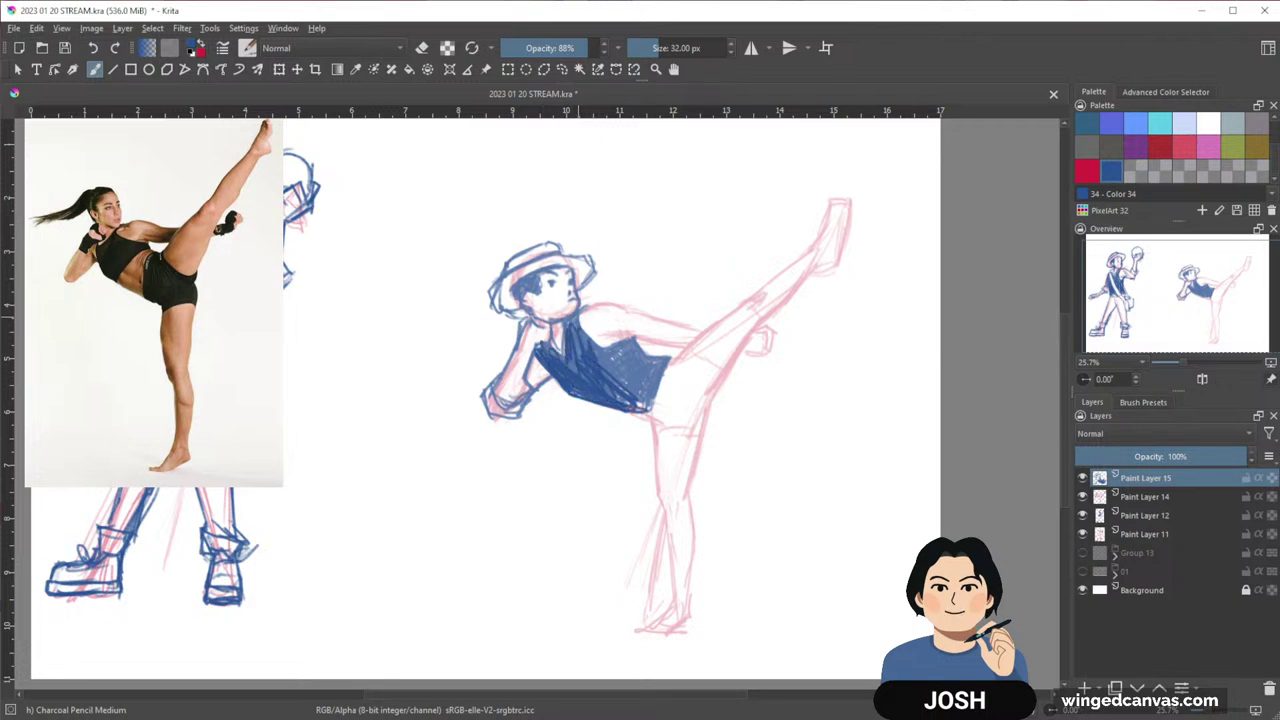
drag(614, 330, 578, 350)
drag(620, 338, 590, 354)
Outline the arm extended toward the raised leg with its rolled cuff in blue, and touch up the bent arm
mouse_move(592, 299)
mouse_down()
mouse_move(640, 305)
mouse_move(687, 347)
mouse_move(699, 342)
mouse_move(691, 349)
mouse_up()
drag(636, 304, 675, 327)
mouse_move(665, 326)
mouse_down()
mouse_move(606, 337)
mouse_move(628, 334)
mouse_up()
mouse_move(672, 328)
mouse_down()
mouse_move(640, 337)
mouse_move(688, 340)
mouse_up()
drag(674, 328, 688, 322)
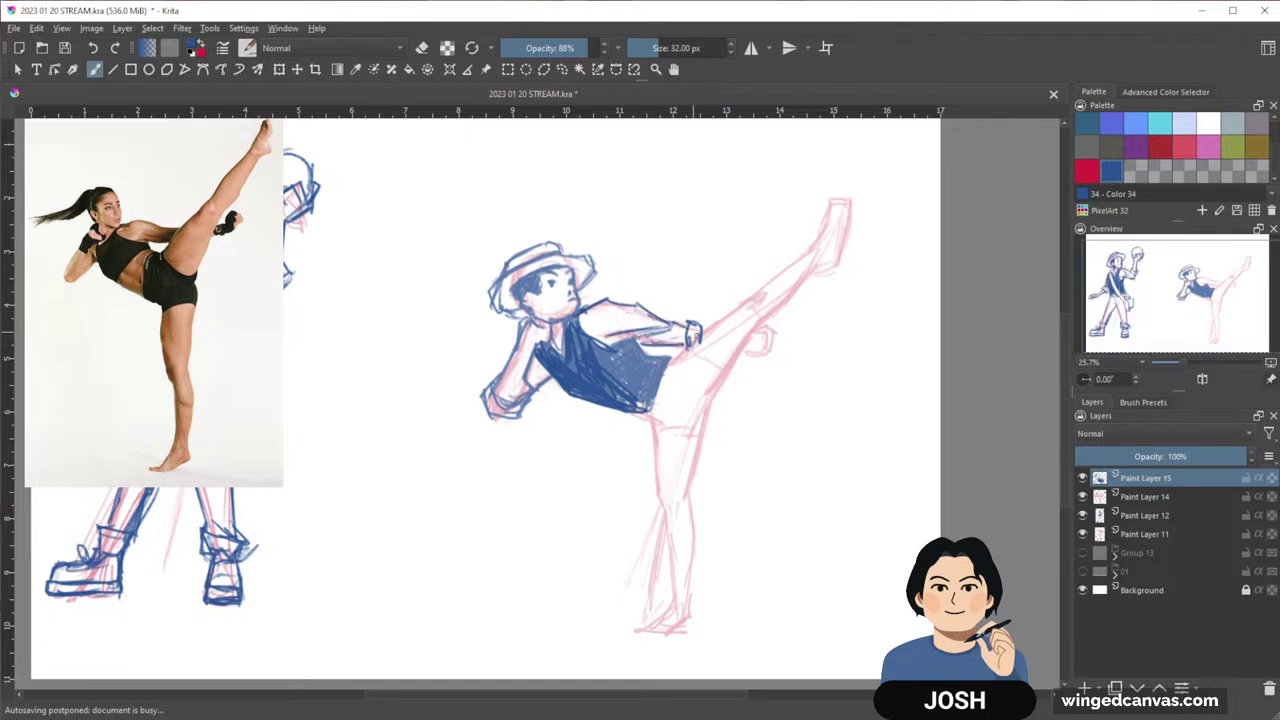
drag(516, 413, 530, 359)
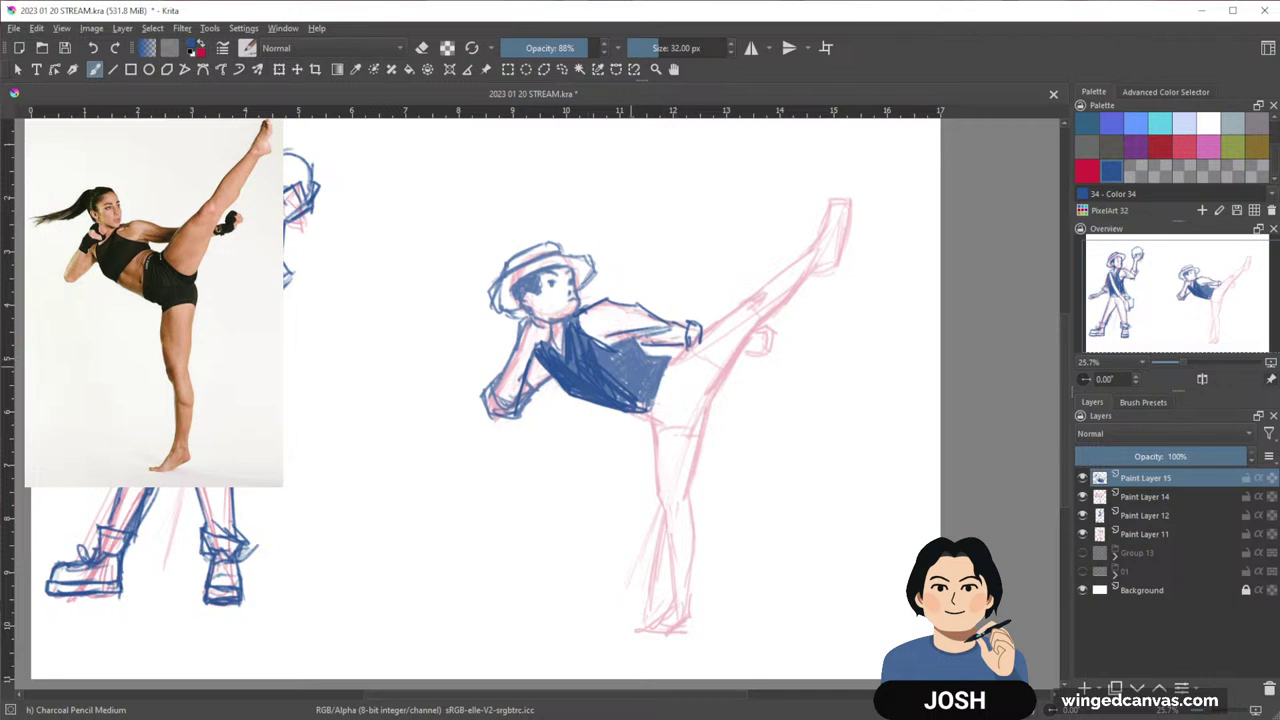
Fill the rest of the vest solid blue and firm up its neckline and waist point
mouse_move(584, 343)
mouse_down()
mouse_move(628, 388)
mouse_move(633, 338)
mouse_move(634, 392)
mouse_move(628, 372)
mouse_move(644, 398)
mouse_up()
drag(628, 338, 646, 398)
drag(636, 336, 648, 396)
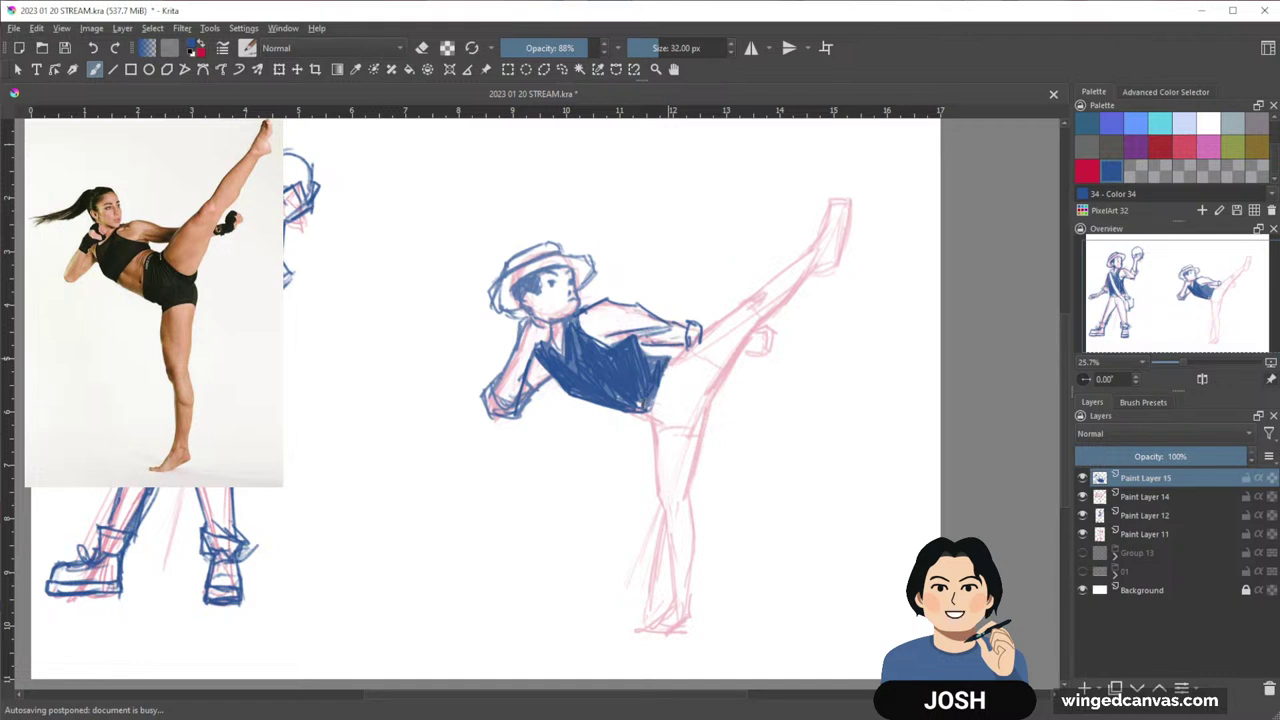
drag(578, 318, 574, 348)
drag(574, 350, 572, 372)
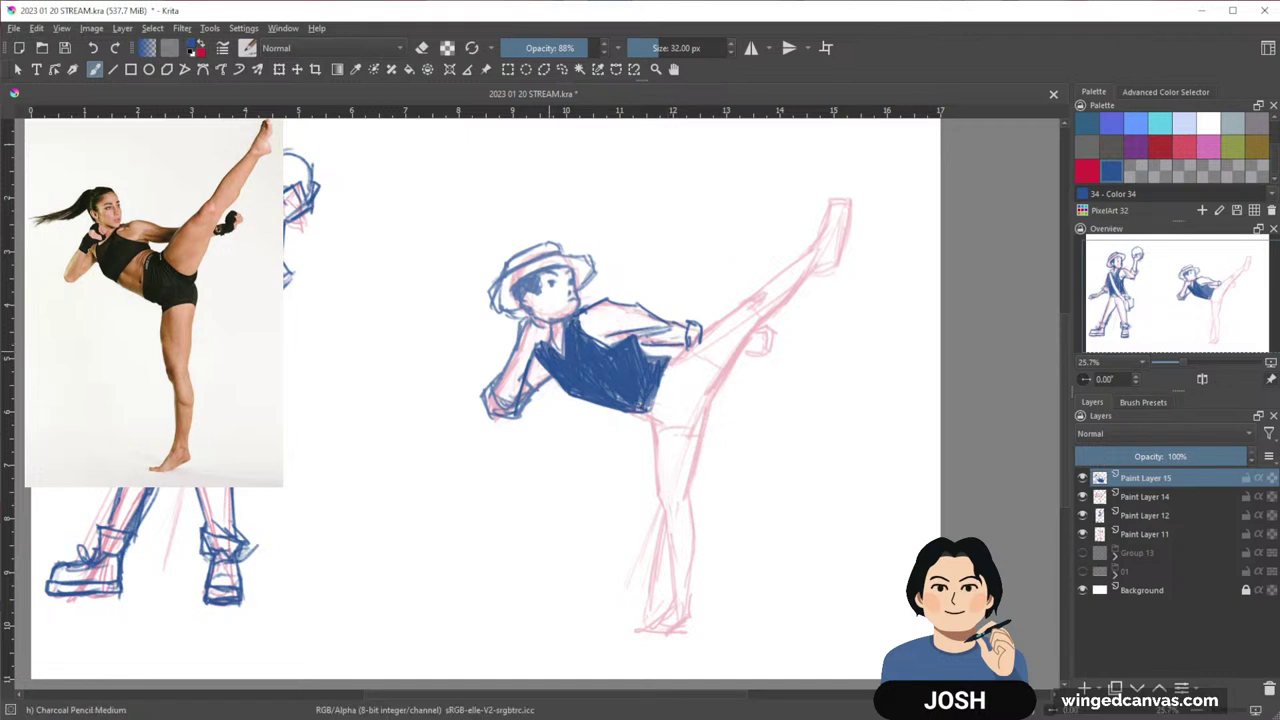
drag(622, 410, 646, 425)
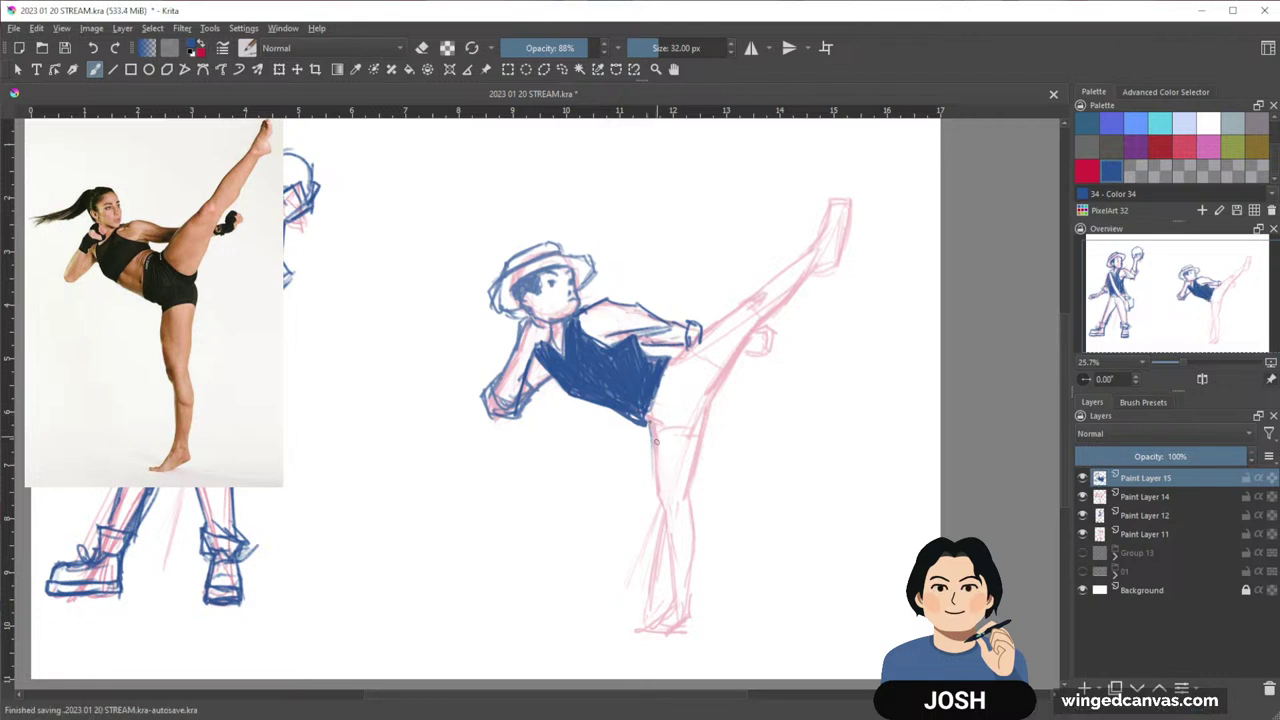
Outline both sides of the standing trouser leg in blue, with a folded cuff at the ankle
mouse_move(651, 424)
mouse_down()
mouse_move(666, 578)
mouse_move(692, 608)
mouse_up()
drag(666, 570, 702, 586)
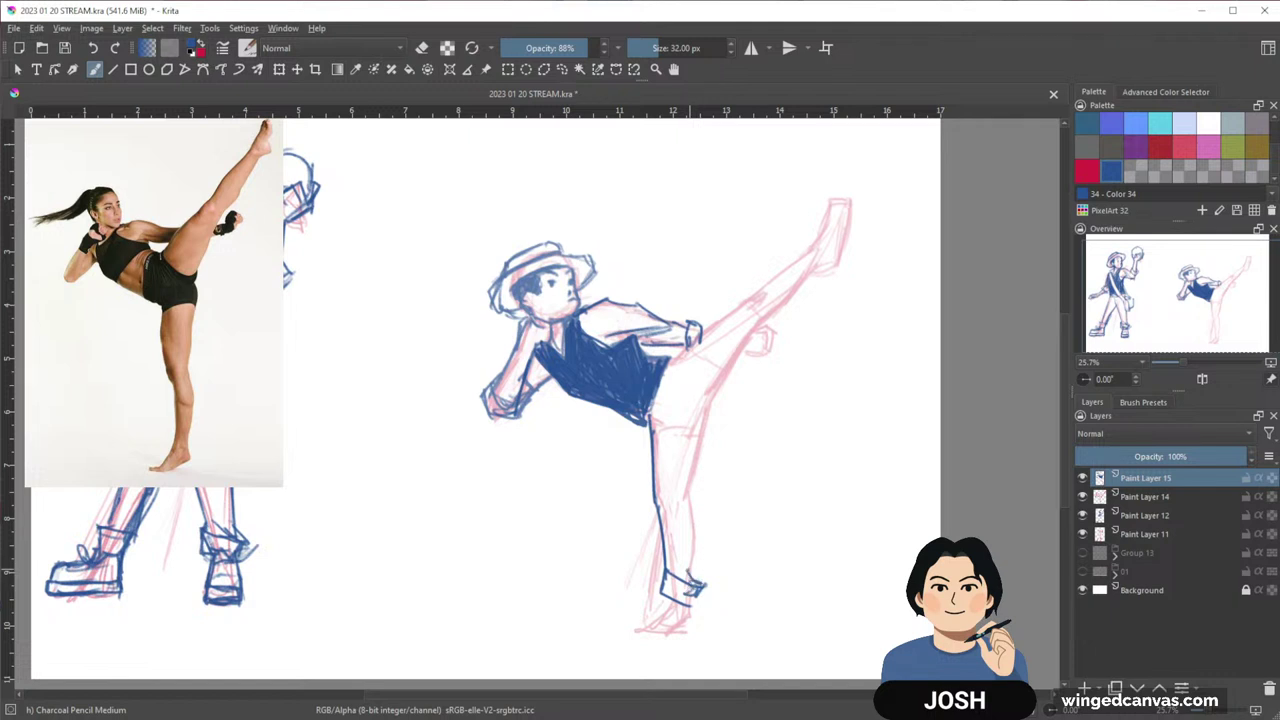
mouse_move(715, 406)
mouse_down()
mouse_move(690, 498)
mouse_move(694, 562)
mouse_up()
drag(700, 502, 688, 576)
Outline the raised kicking leg and its ankle cuff in blue, and erase the stray strokes at the hip
mouse_move(770, 318)
mouse_down()
mouse_move(706, 430)
mouse_move(730, 378)
mouse_up()
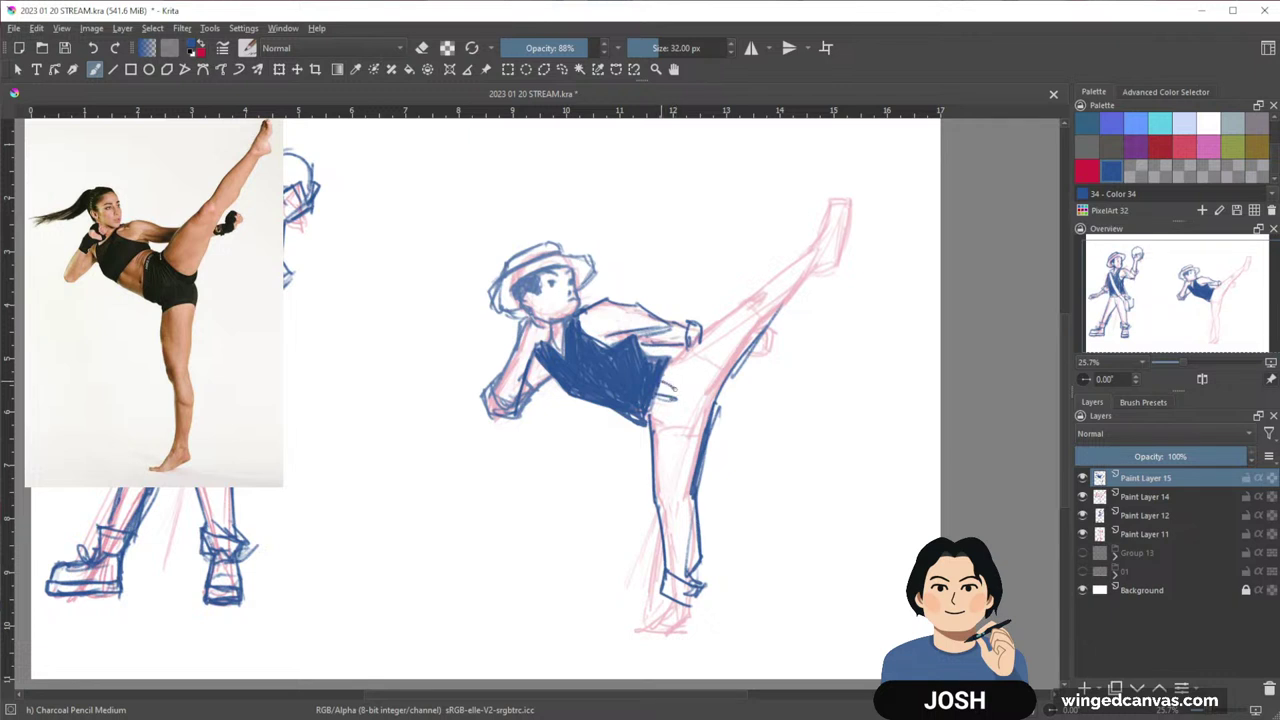
drag(732, 304, 684, 342)
key(e)
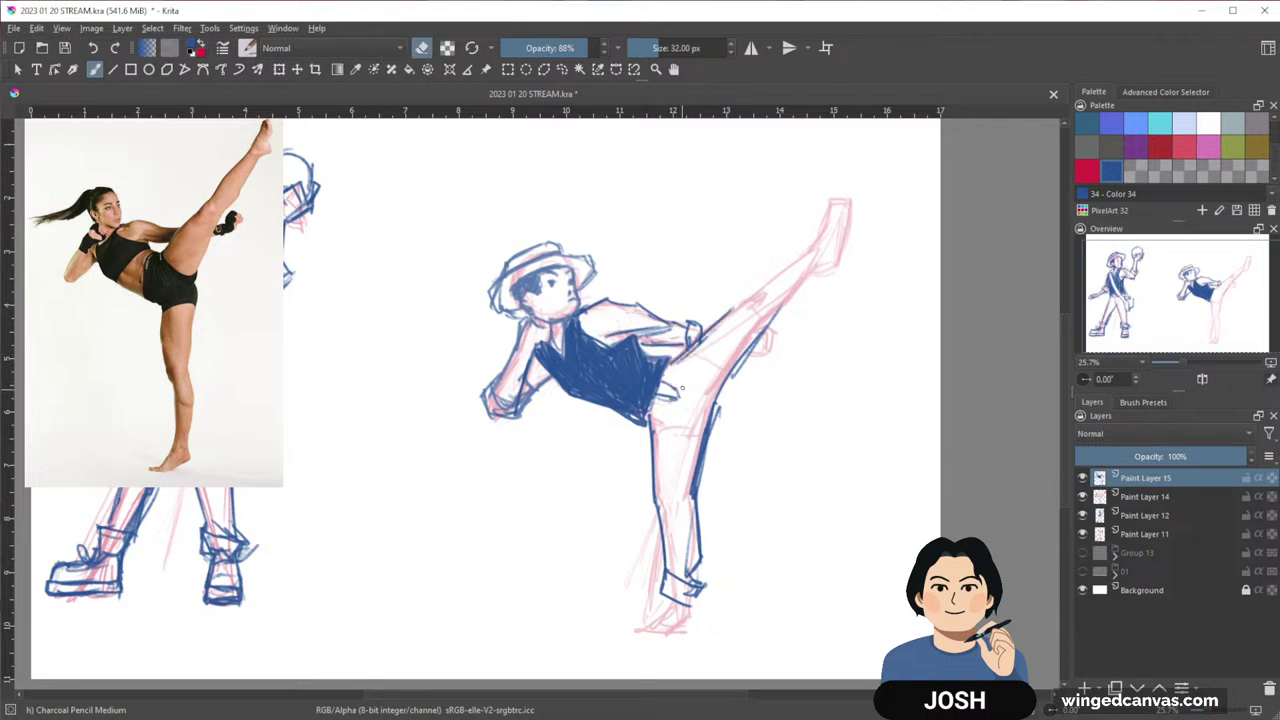
mouse_move(668, 390)
mouse_down()
mouse_move(660, 398)
mouse_move(795, 242)
mouse_move(822, 262)
mouse_move(804, 290)
mouse_move(822, 266)
mouse_move(783, 270)
mouse_move(815, 276)
mouse_move(729, 379)
mouse_up()
key(e)
drag(766, 338, 708, 428)
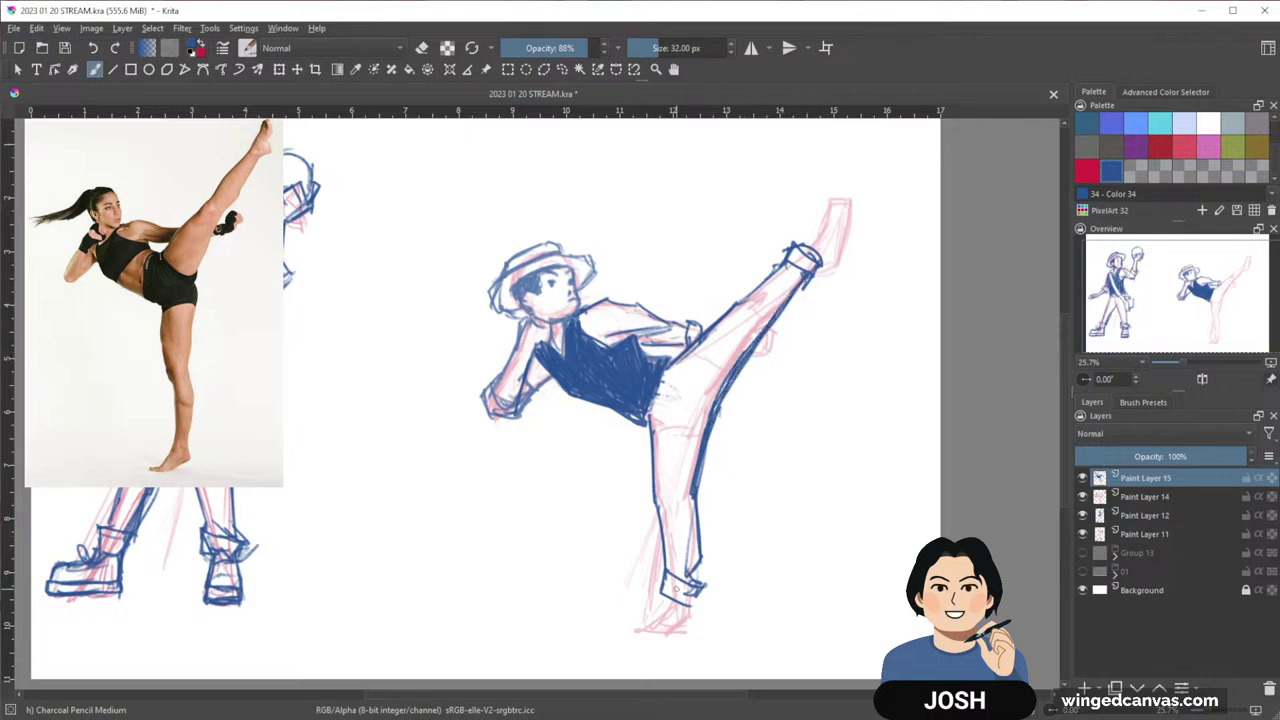
Add the loose fold to the standing leg's cuff and strengthen the trouser edges above the ankle
mouse_move(690, 598)
mouse_down()
mouse_move(692, 620)
mouse_move(712, 606)
mouse_up()
drag(704, 562, 700, 598)
drag(661, 529, 672, 572)
Draw the shoe on the raised foot in blue, with laces and a thick upright sole
drag(843, 446, 819, 490)
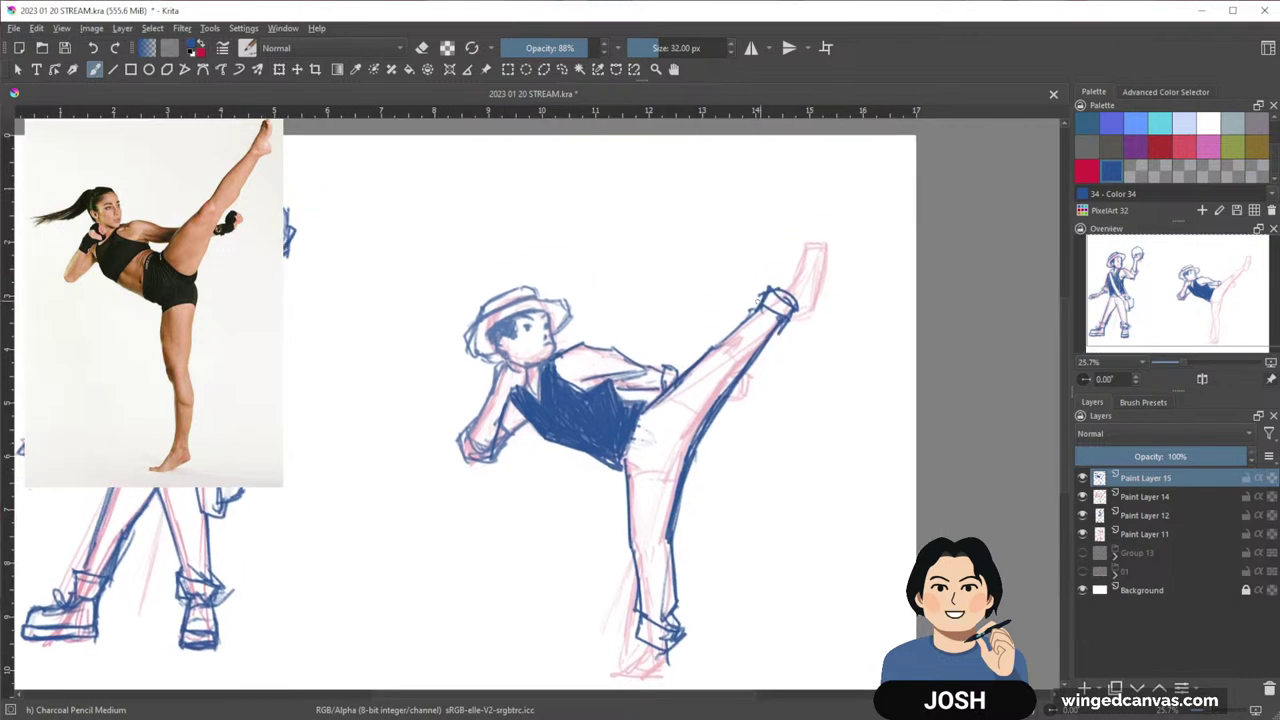
mouse_move(744, 312)
mouse_down()
mouse_move(762, 308)
mouse_move(742, 332)
mouse_up()
drag(777, 472, 777, 461)
drag(777, 278, 799, 230)
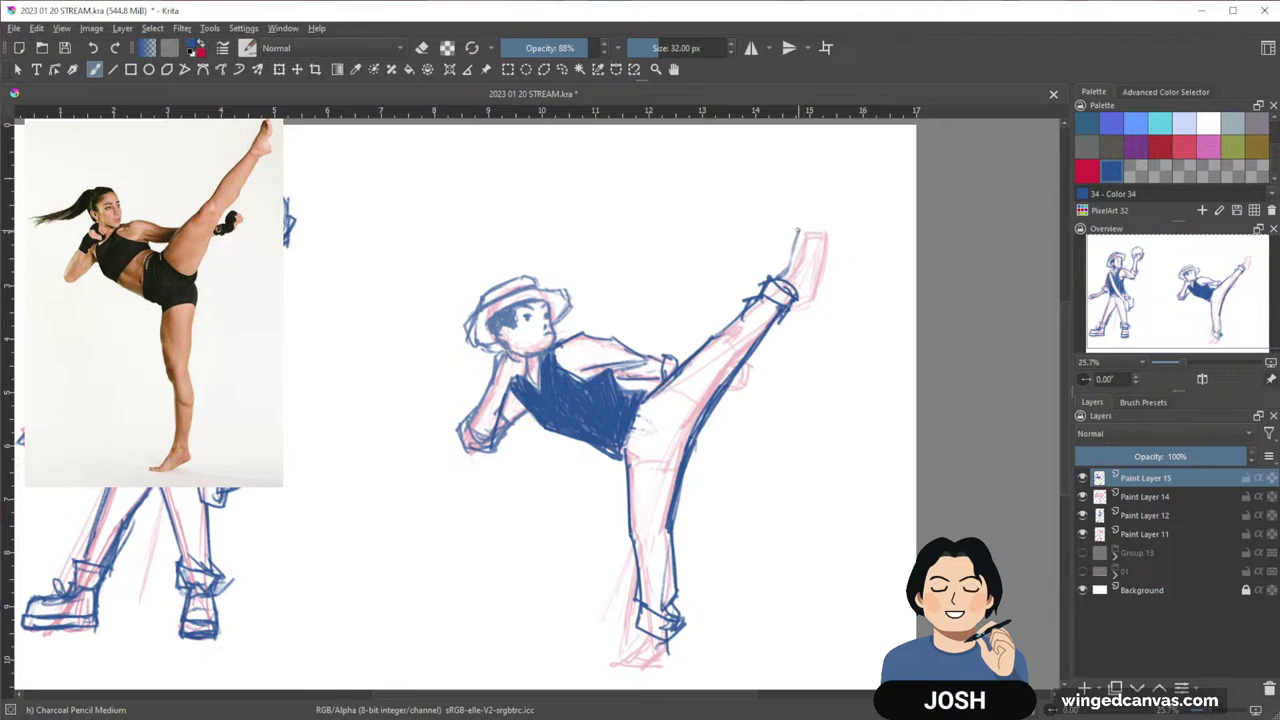
mouse_move(800, 230)
mouse_down()
mouse_move(820, 224)
mouse_move(826, 258)
mouse_move(796, 301)
mouse_up()
mouse_move(808, 230)
mouse_down()
mouse_move(781, 260)
mouse_move(813, 279)
mouse_move(833, 226)
mouse_move(825, 297)
mouse_up()
drag(826, 294, 799, 298)
drag(798, 403, 795, 348)
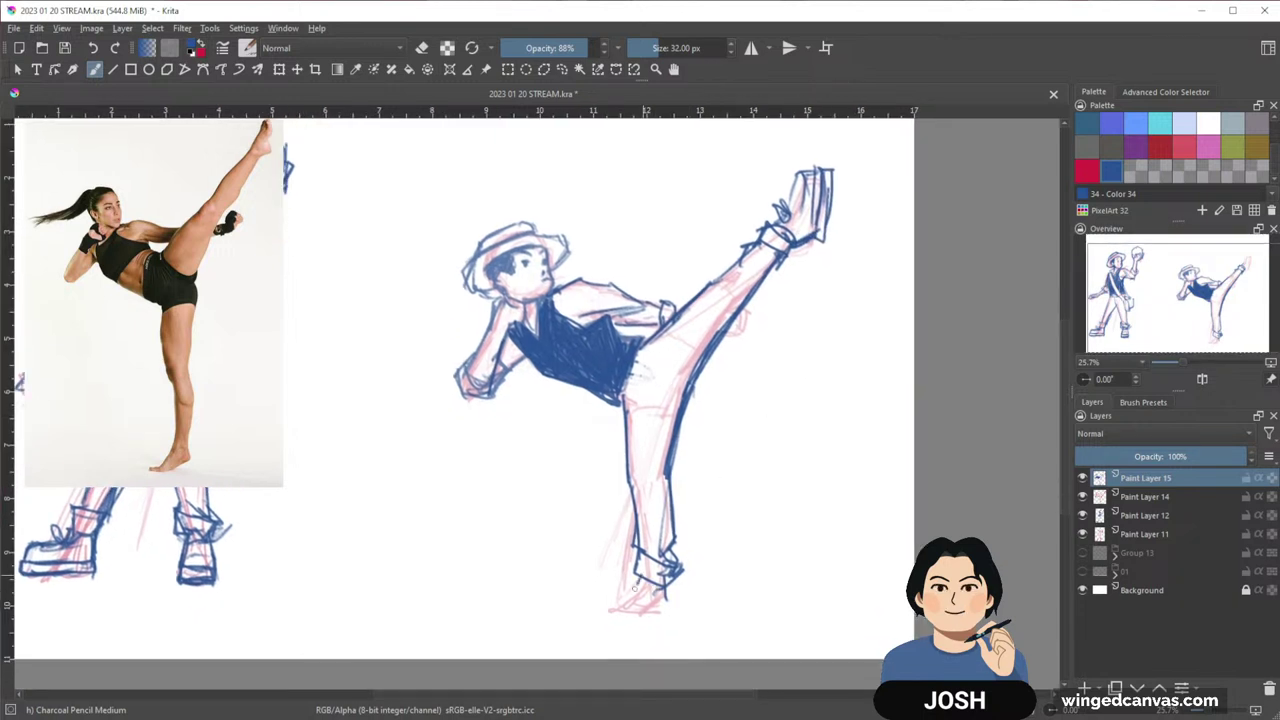
Draw the shoe on the standing foot in blue, with its toe, heel and sole line
drag(642, 580, 606, 600)
mouse_move(608, 596)
mouse_down()
mouse_move(610, 618)
mouse_move(636, 606)
mouse_up()
drag(676, 582, 670, 610)
mouse_move(672, 600)
mouse_down()
mouse_move(640, 614)
mouse_move(658, 616)
mouse_up()
mouse_move(670, 582)
mouse_down()
mouse_move(668, 608)
mouse_move(642, 614)
mouse_up()
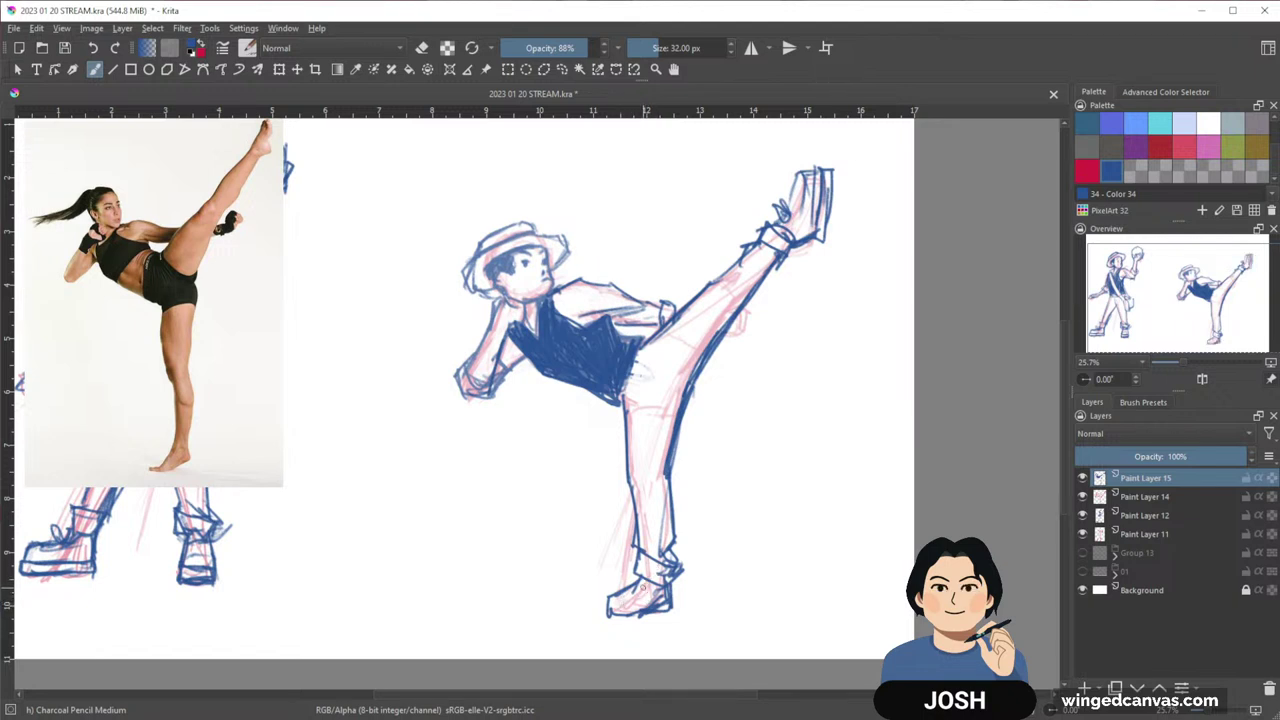
mouse_move(612, 590)
mouse_down()
mouse_move(621, 615)
mouse_move(662, 608)
mouse_up()
Rework the kicking figure's eyes and eyebrows into a stern expression
drag(718, 561, 810, 582)
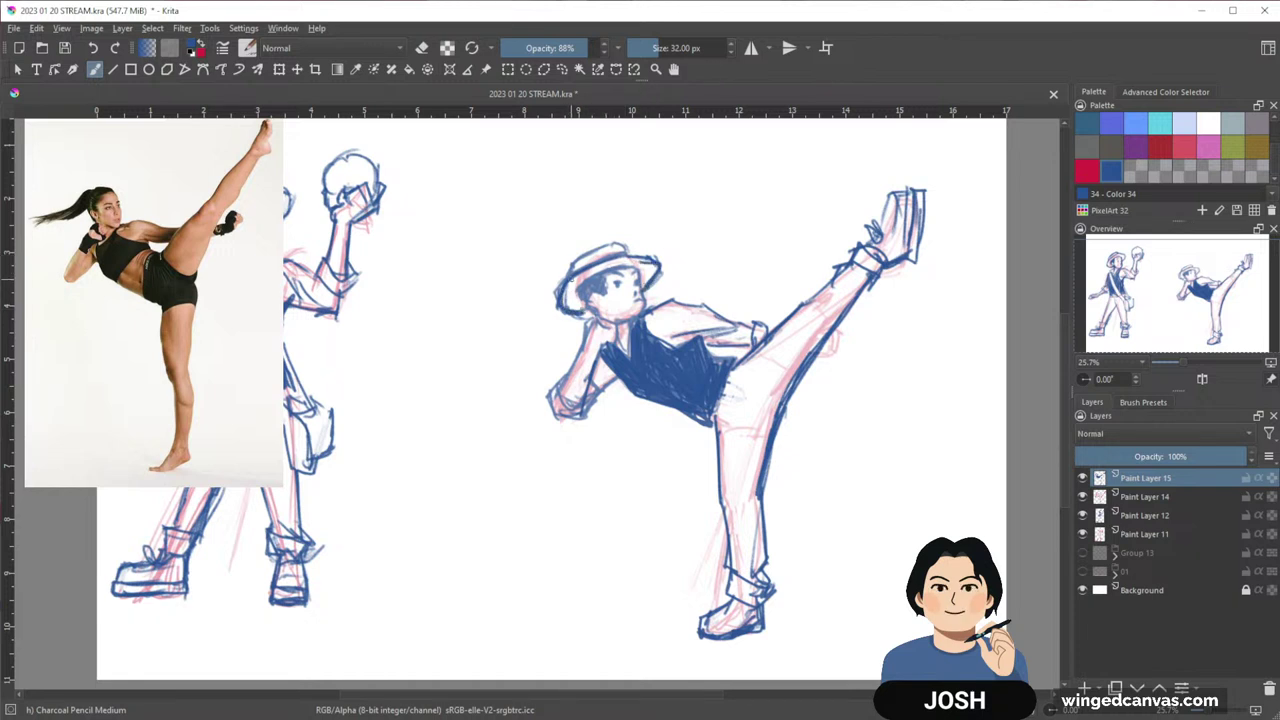
drag(837, 455, 849, 433)
drag(891, 494, 892, 508)
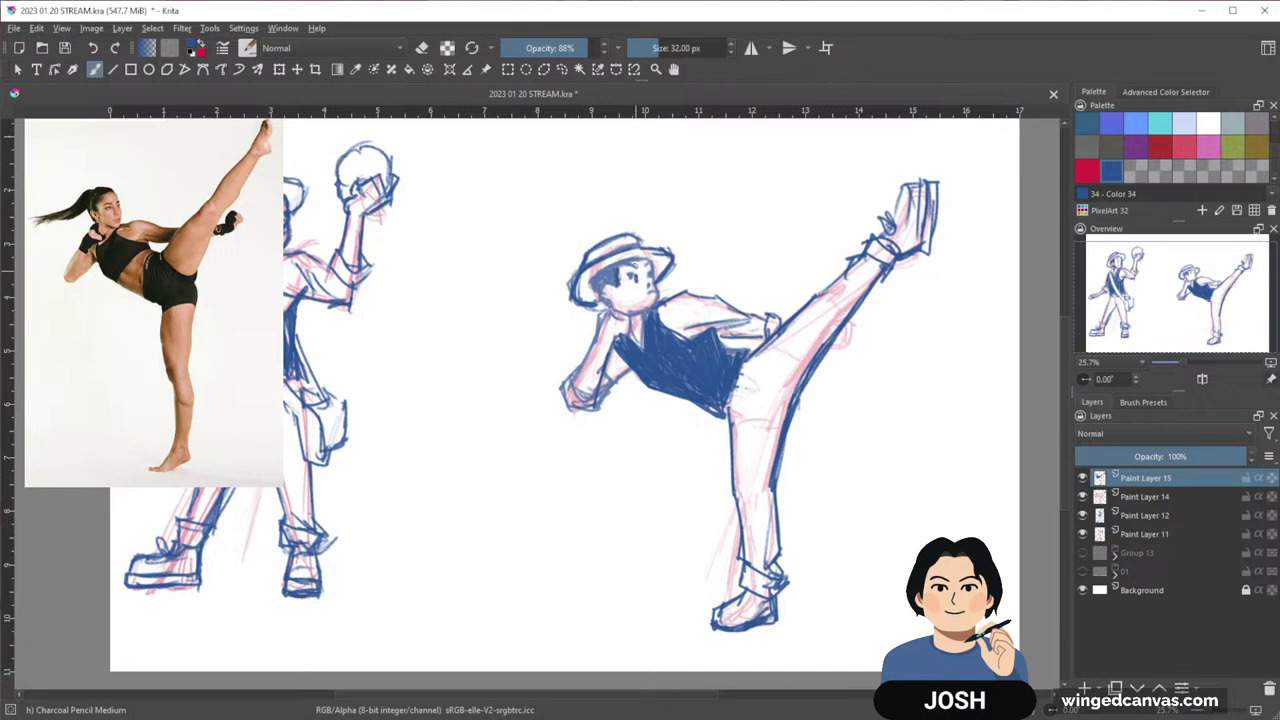
key(e)
key(e)
drag(837, 234, 838, 227)
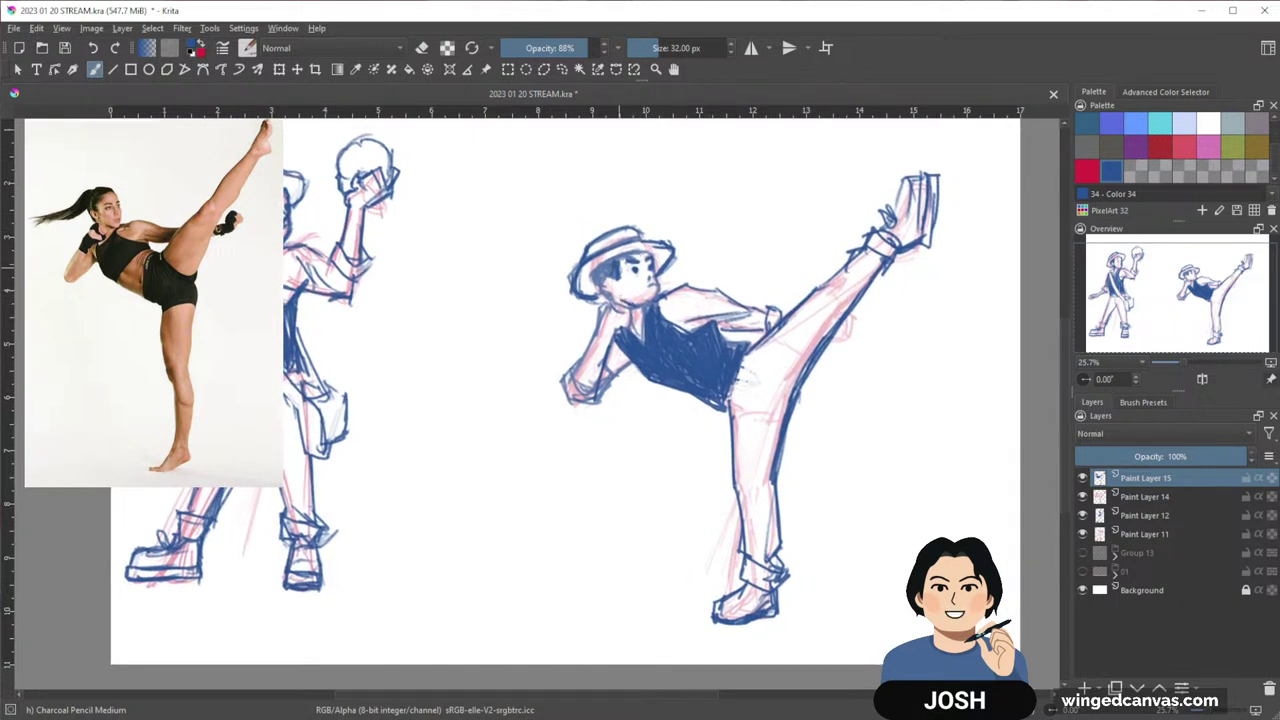
Touch up the kicking figure's hair under the hat brim and refine the frowning face
drag(619, 268, 601, 274)
mouse_move(882, 475)
mouse_down()
mouse_move(866, 491)
mouse_move(818, 495)
mouse_up()
drag(820, 446, 829, 439)
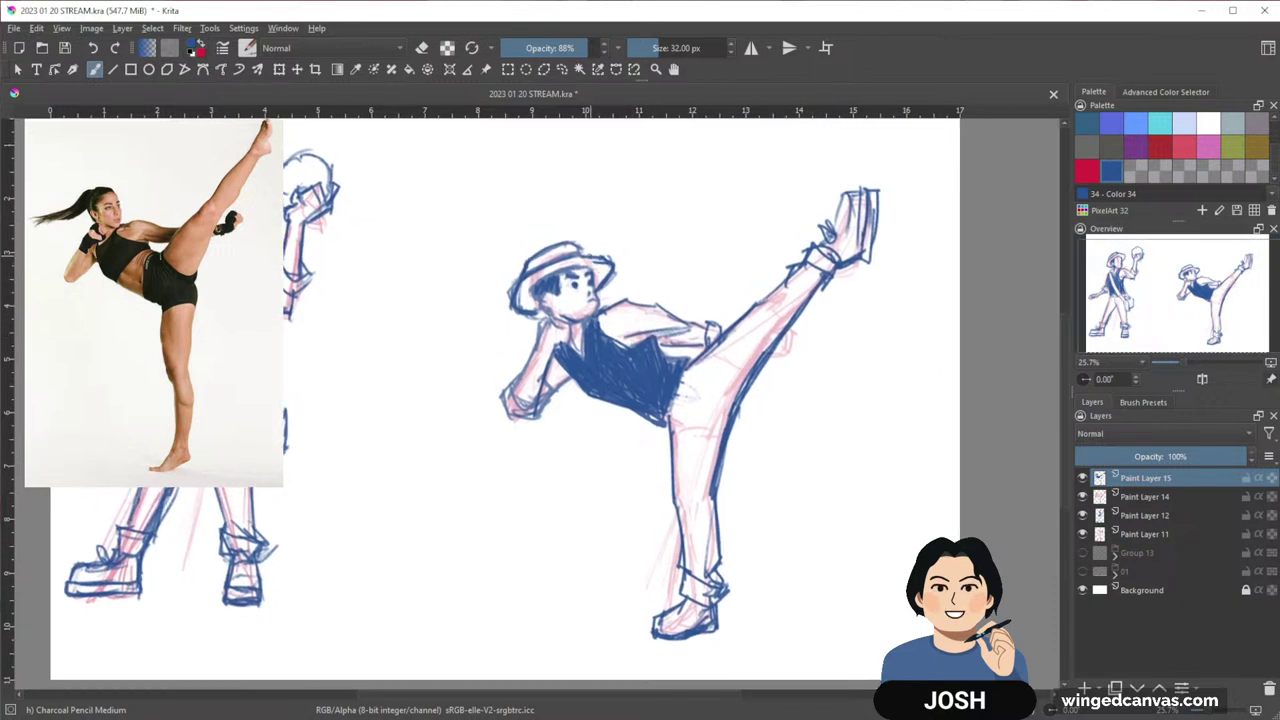
drag(633, 234, 683, 256)
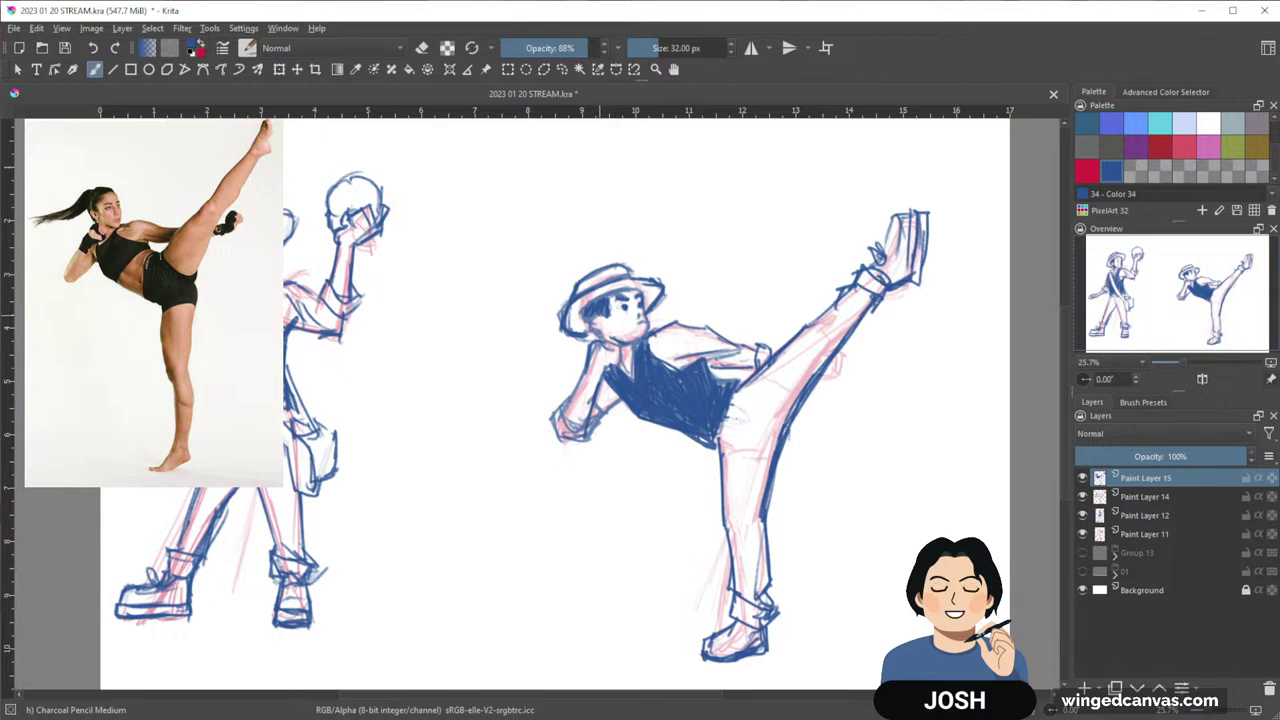
drag(590, 318, 587, 329)
drag(853, 422, 839, 419)
mouse_move(814, 473)
mouse_down()
mouse_move(777, 466)
mouse_move(773, 451)
mouse_move(780, 534)
mouse_move(881, 505)
mouse_up()
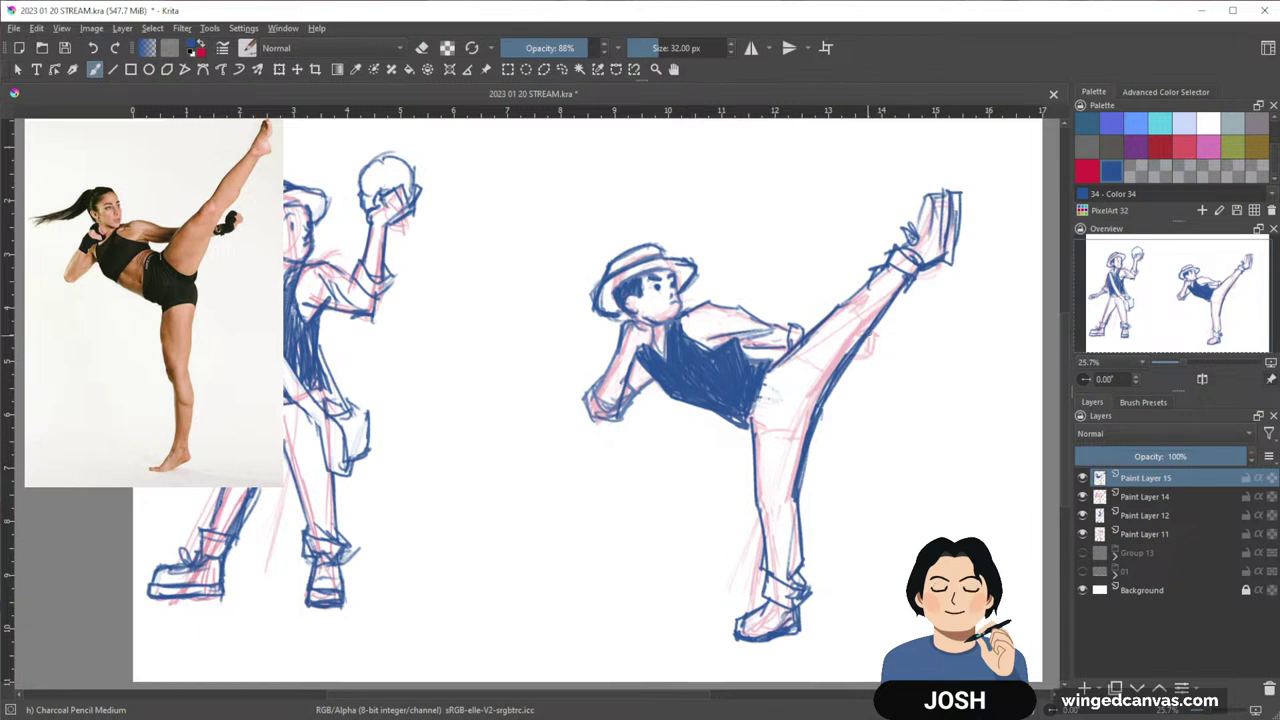
Draw the far fist showing behind the raised thigh in blue
mouse_move(876, 332)
mouse_down()
mouse_move(876, 358)
mouse_move(857, 359)
mouse_up()
scroll(806, 358, down, 2)
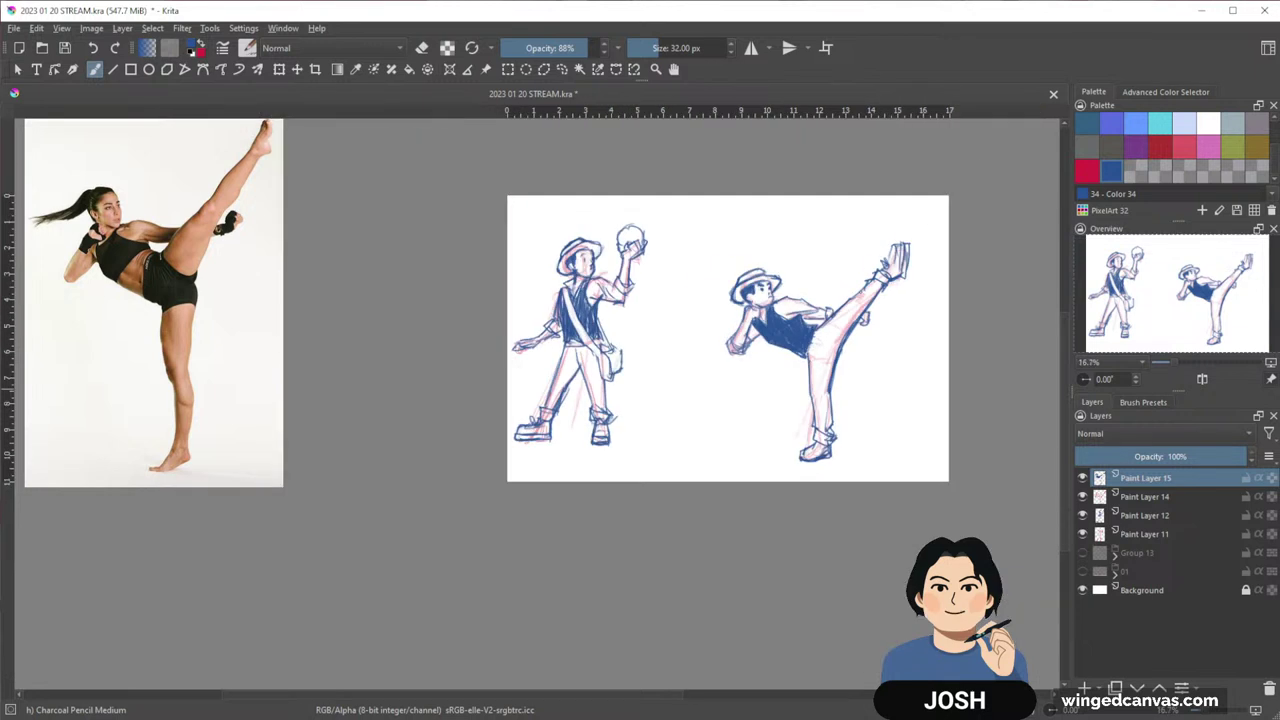
scroll(859, 295, up, 1)
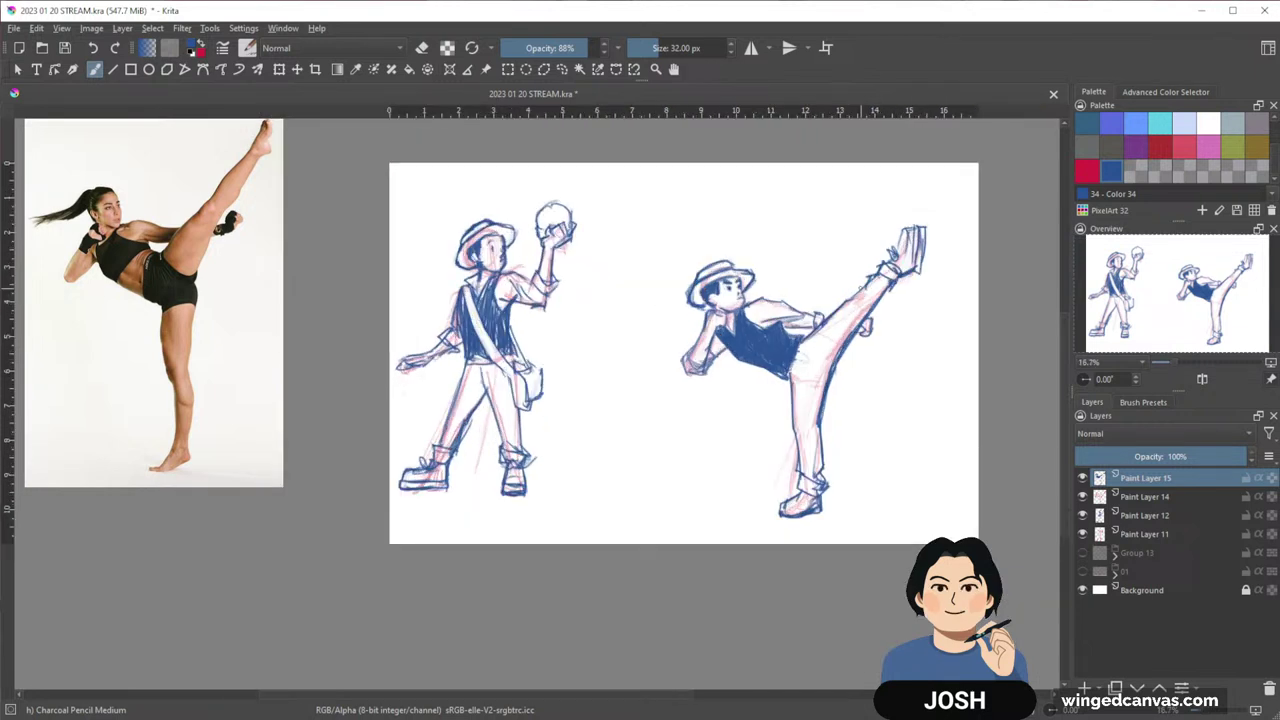
Select Paint Layers 12 and 11 and move the standing figure closer to the kicking figure
click(1178, 516)
ctrl+click(1170, 537)
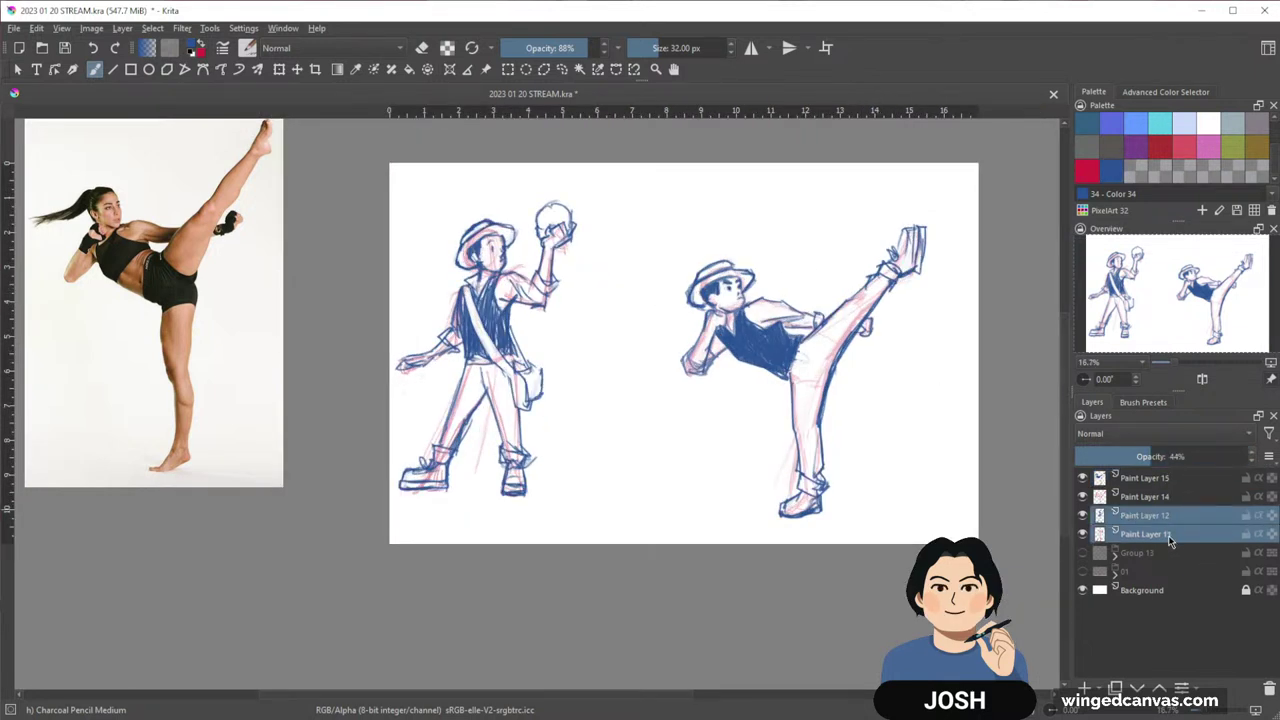
key(t)
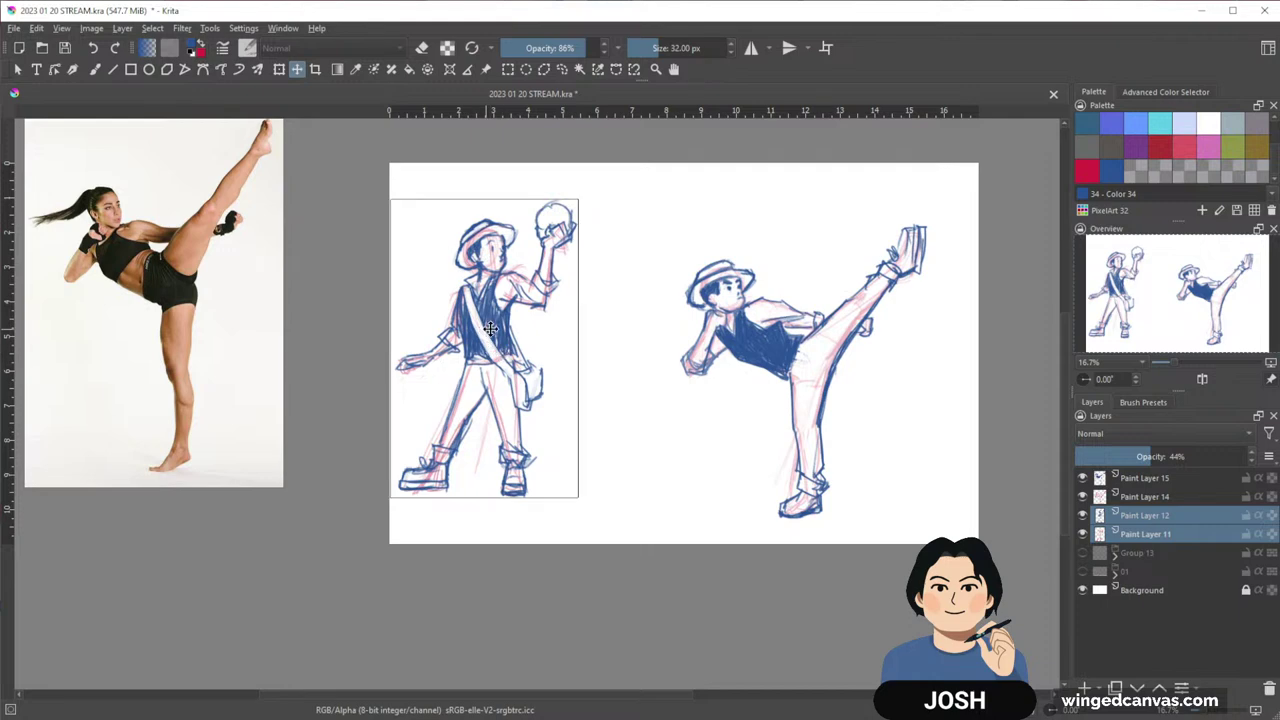
drag(487, 328, 572, 337)
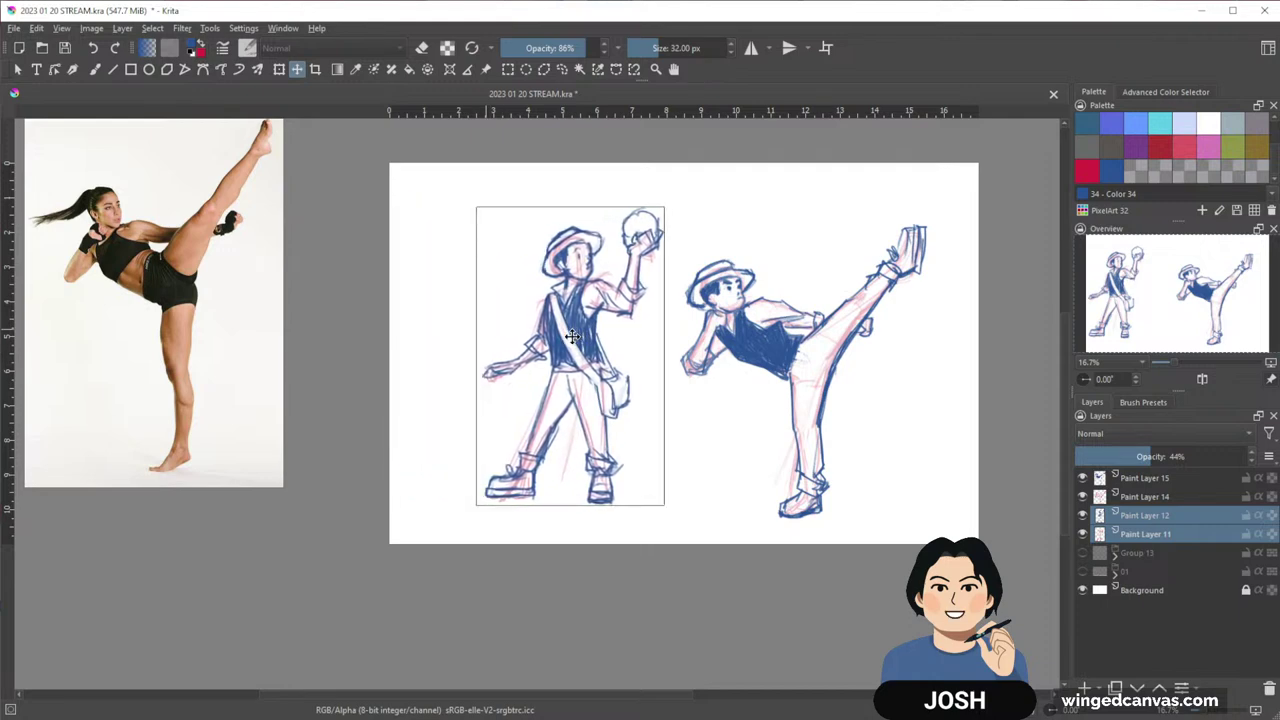
scroll(760, 372, up, 3)
scroll(770, 376, down, 1)
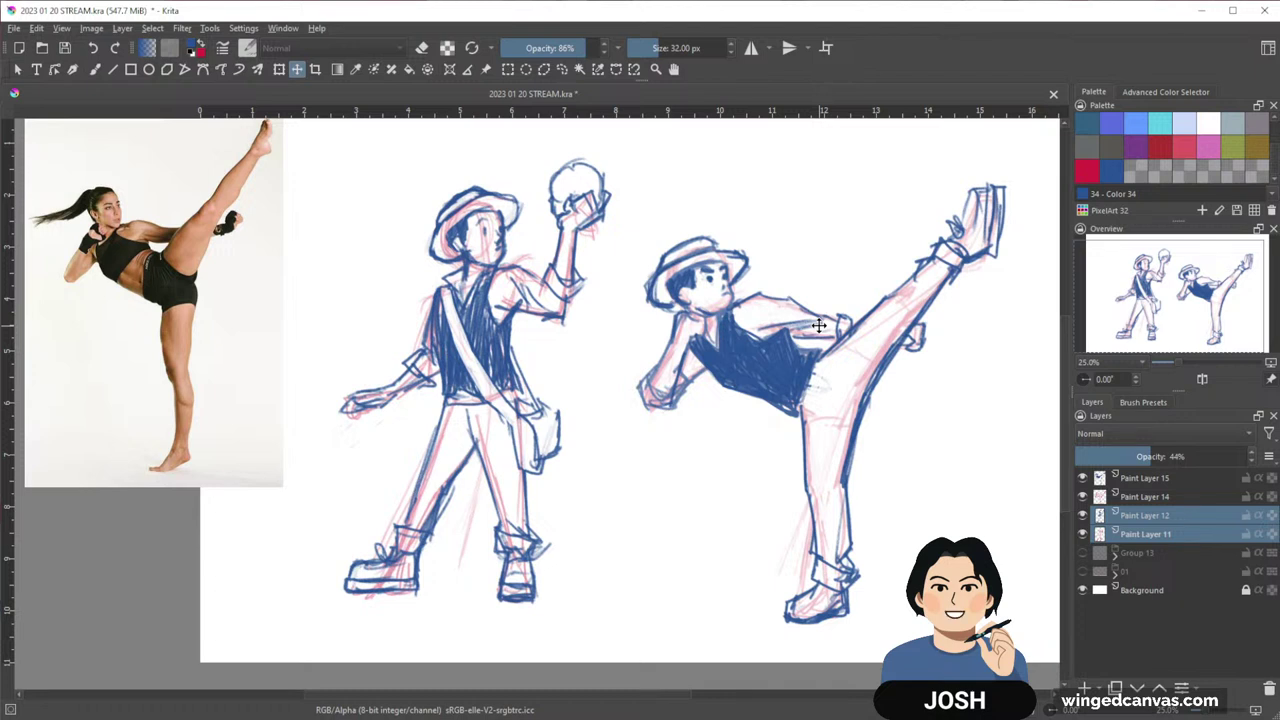
Save the document and clear the kicking figure's red pose sketch from Paint Layer 14
click(1148, 497)
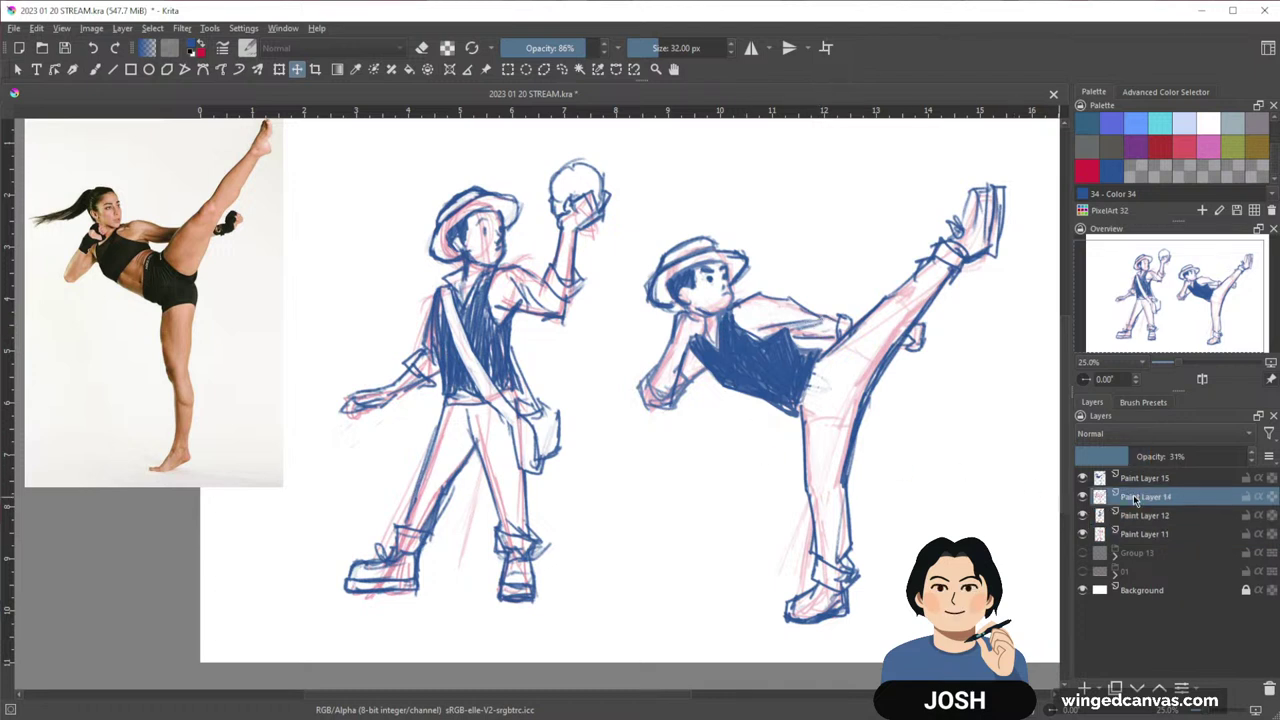
key(ctrl+s)
key(Delete)
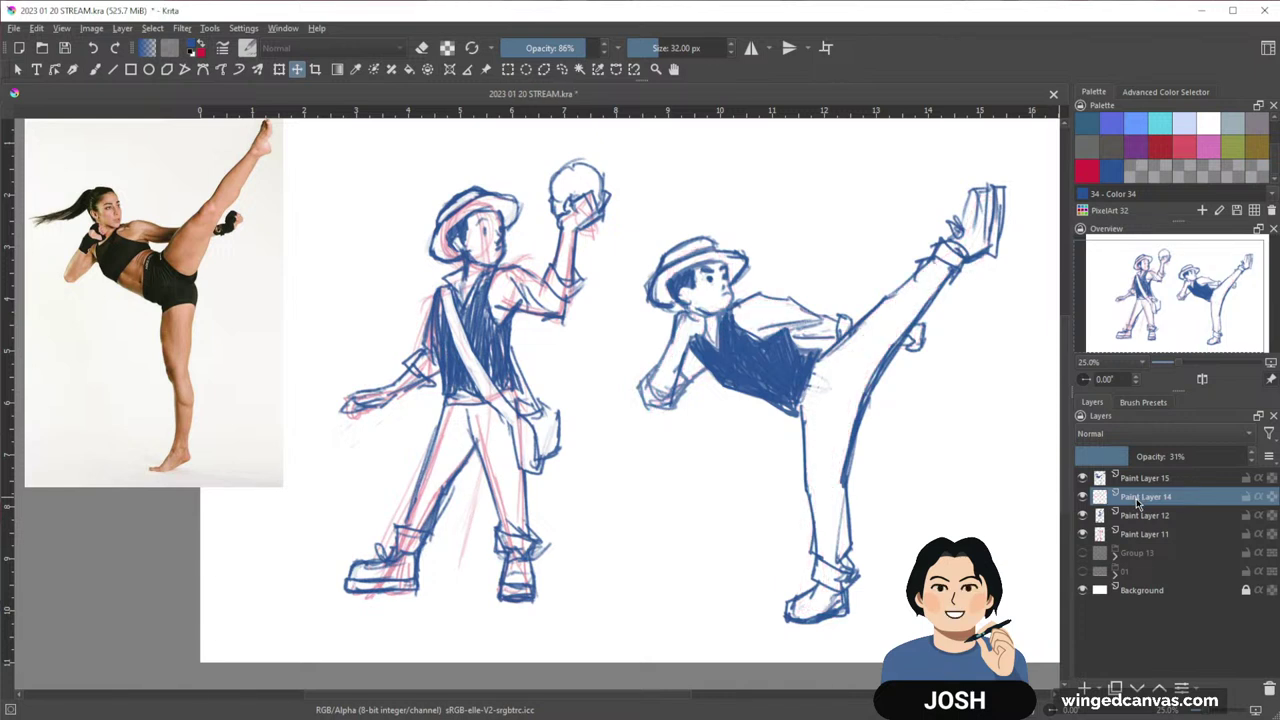
Hide Paint Layer 11 and view both blue figures together on the whole canvas
click(1082, 534)
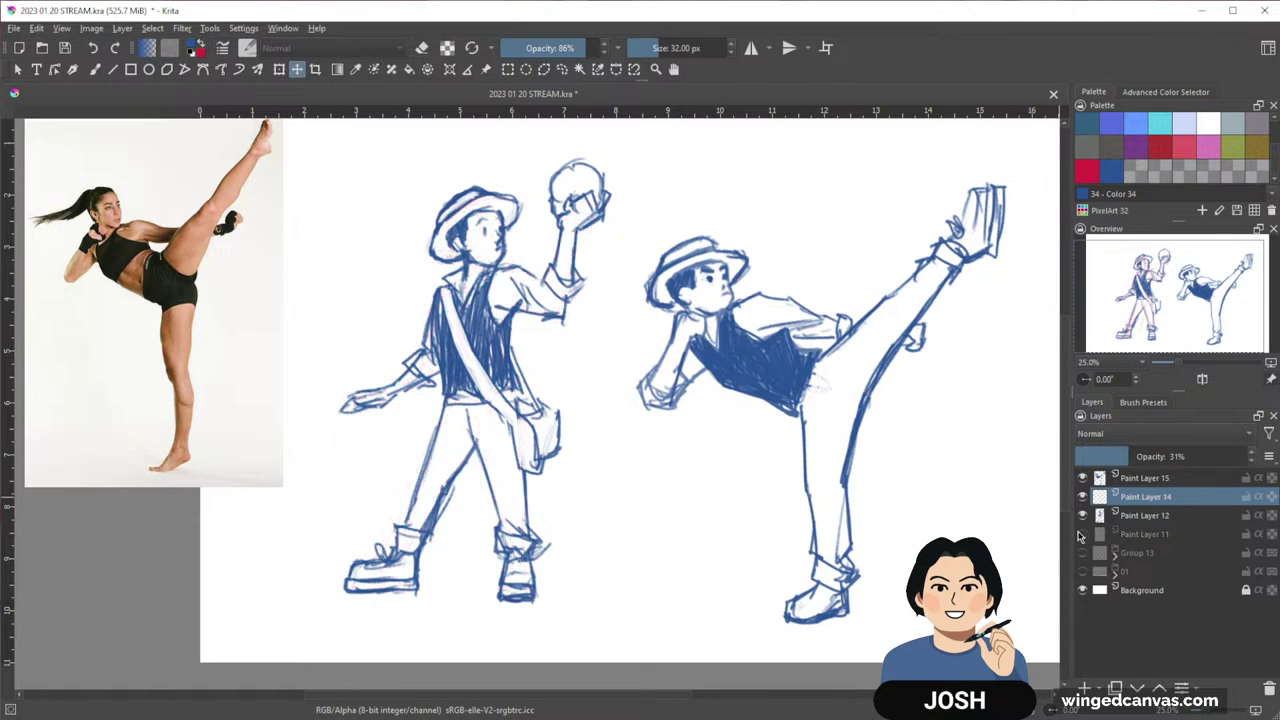
scroll(685, 301, down, 2)
scroll(684, 312, up, 1)
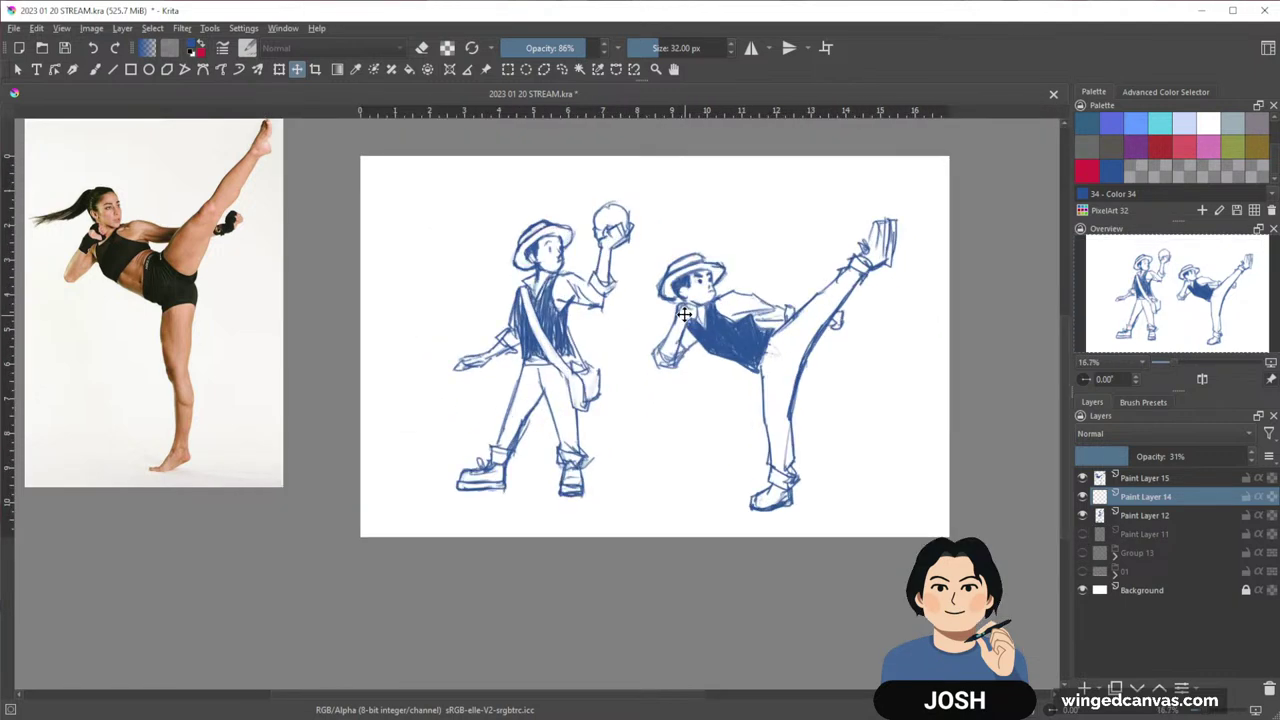
drag(700, 298, 755, 323)
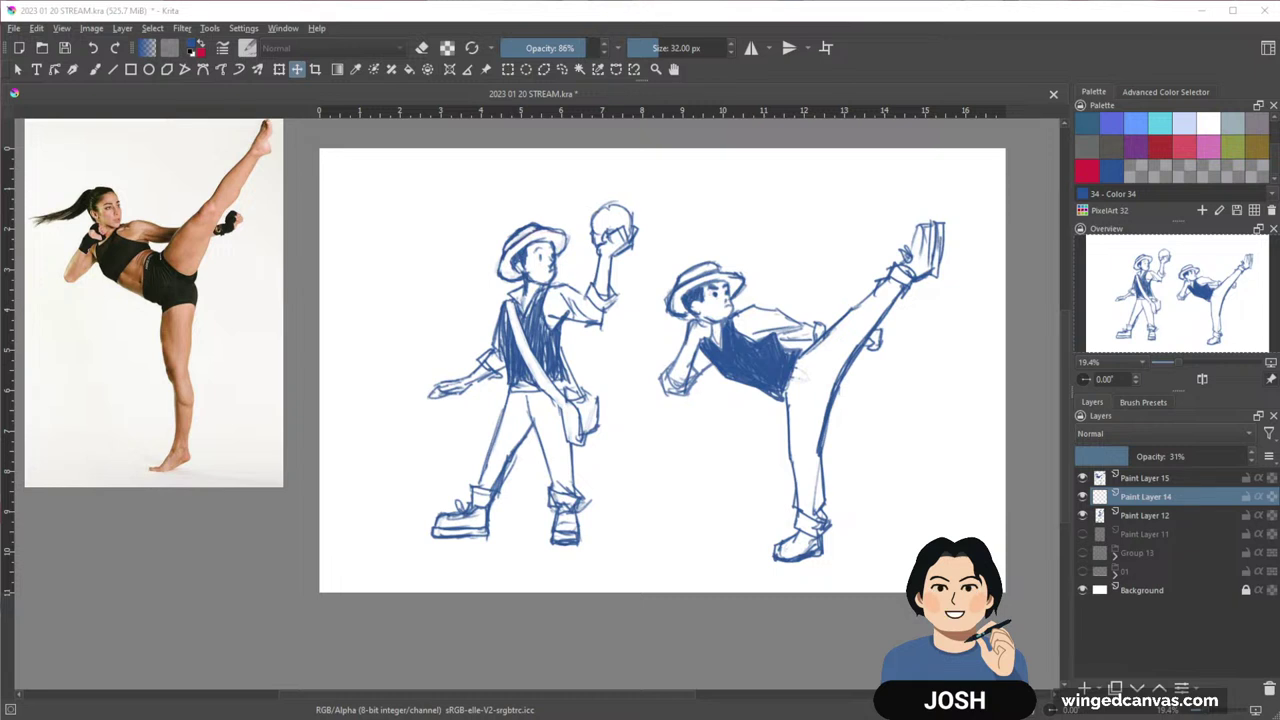
Hide Paint Layers 15 and 12 briefly and show all the figure layers again, including Paint Layer 11
click(1082, 478)
click(1082, 515)
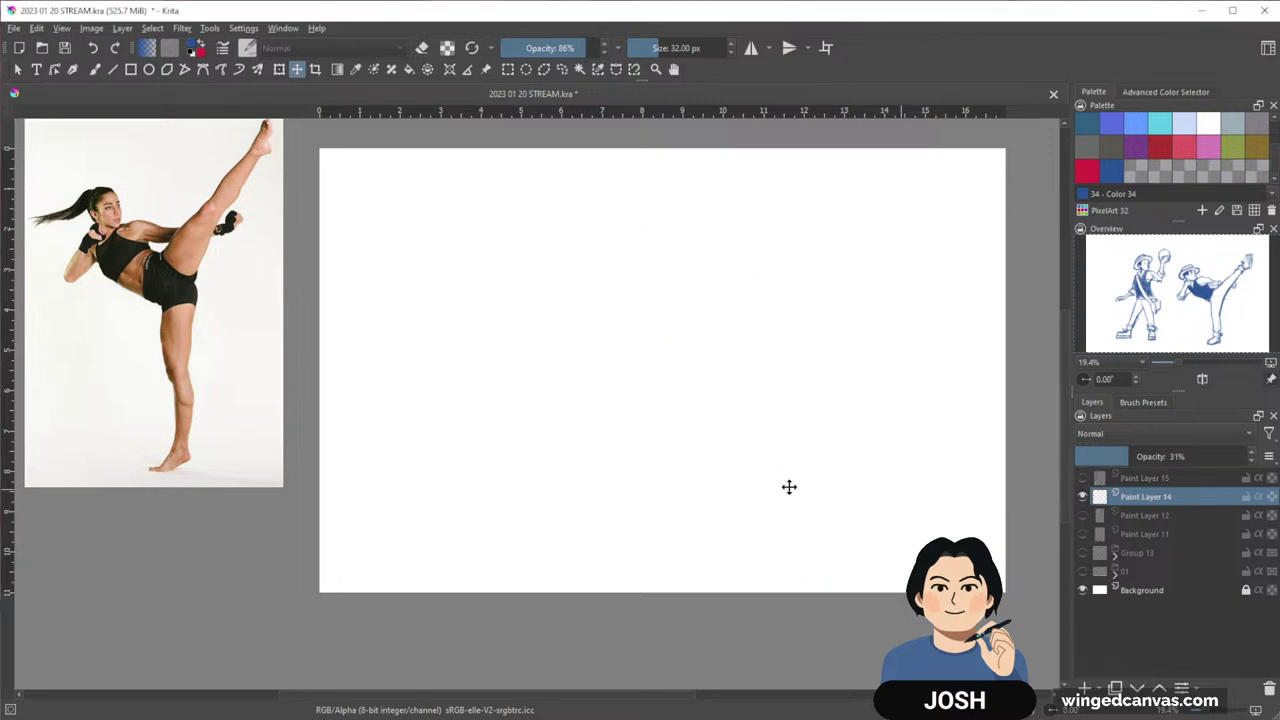
click(1082, 497)
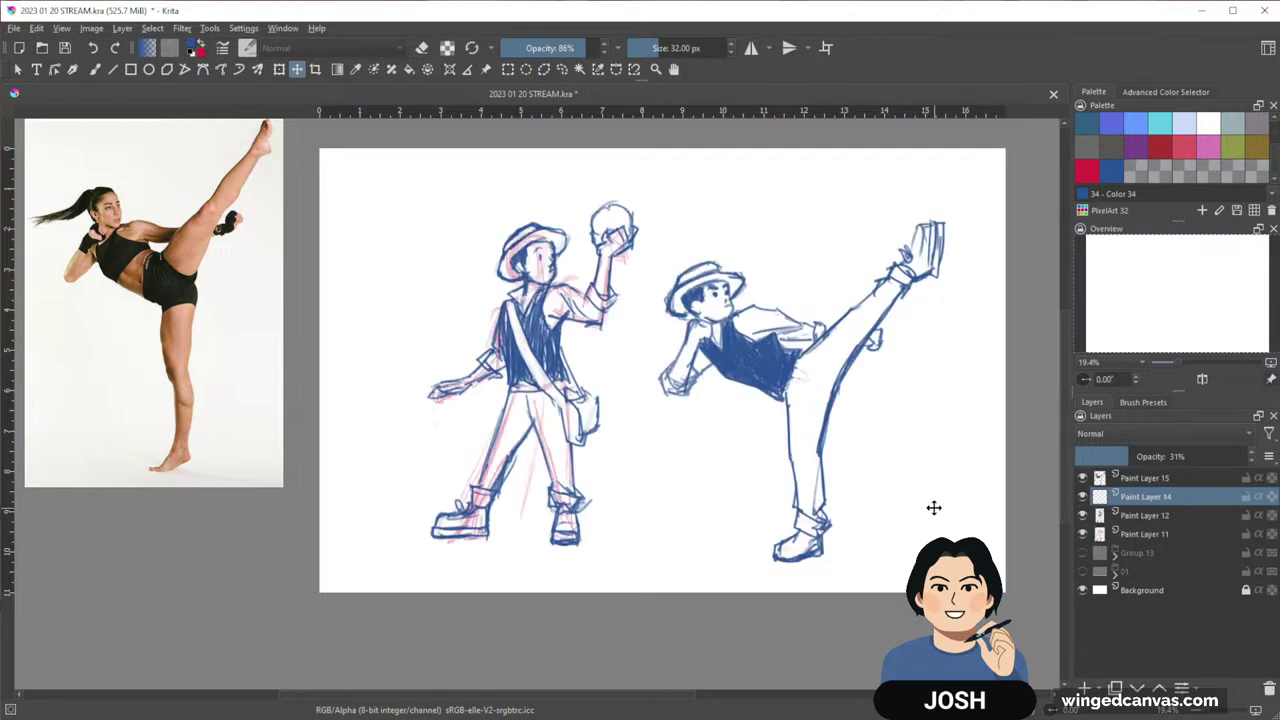
Hide Paint Layers 15, 14, 12 and 11 so that the canvas is blank
click(1082, 497)
click(1082, 515)
click(1082, 534)
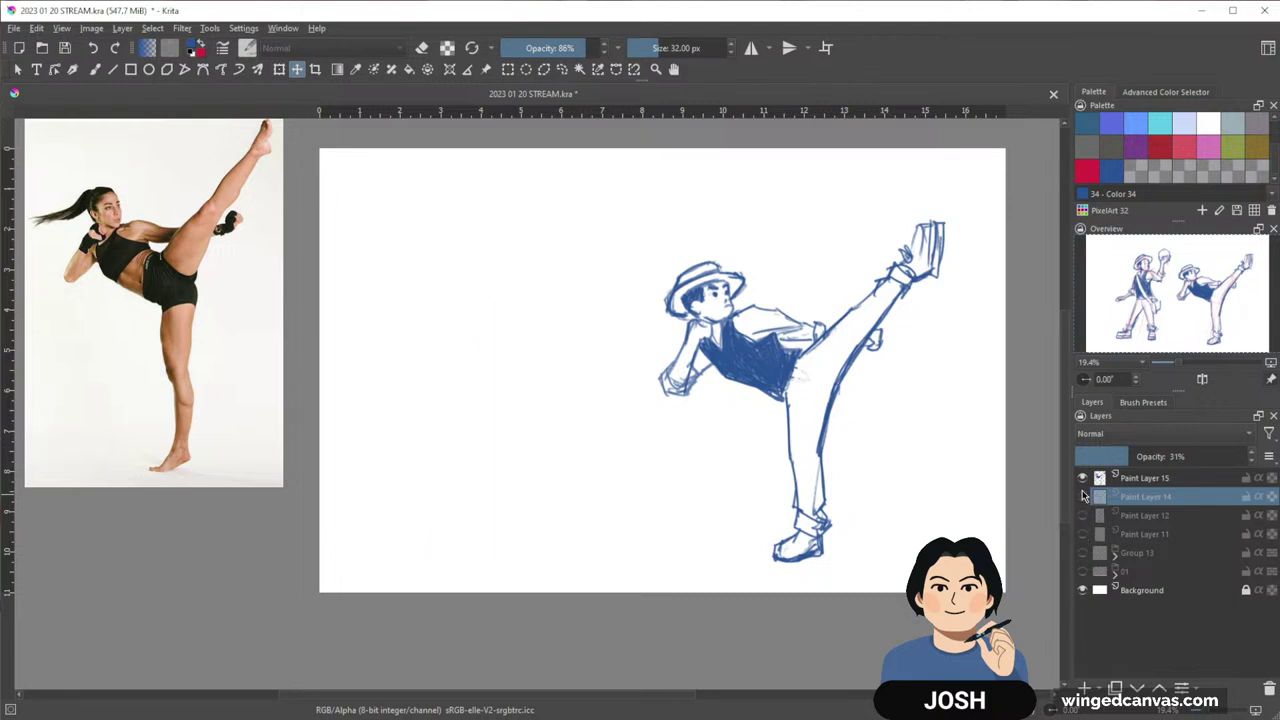
click(1082, 478)
Group Paint Layers 15, 14, 12 and 11, collapse the new group and hide it
click(1179, 479)
shift+click(1178, 533)
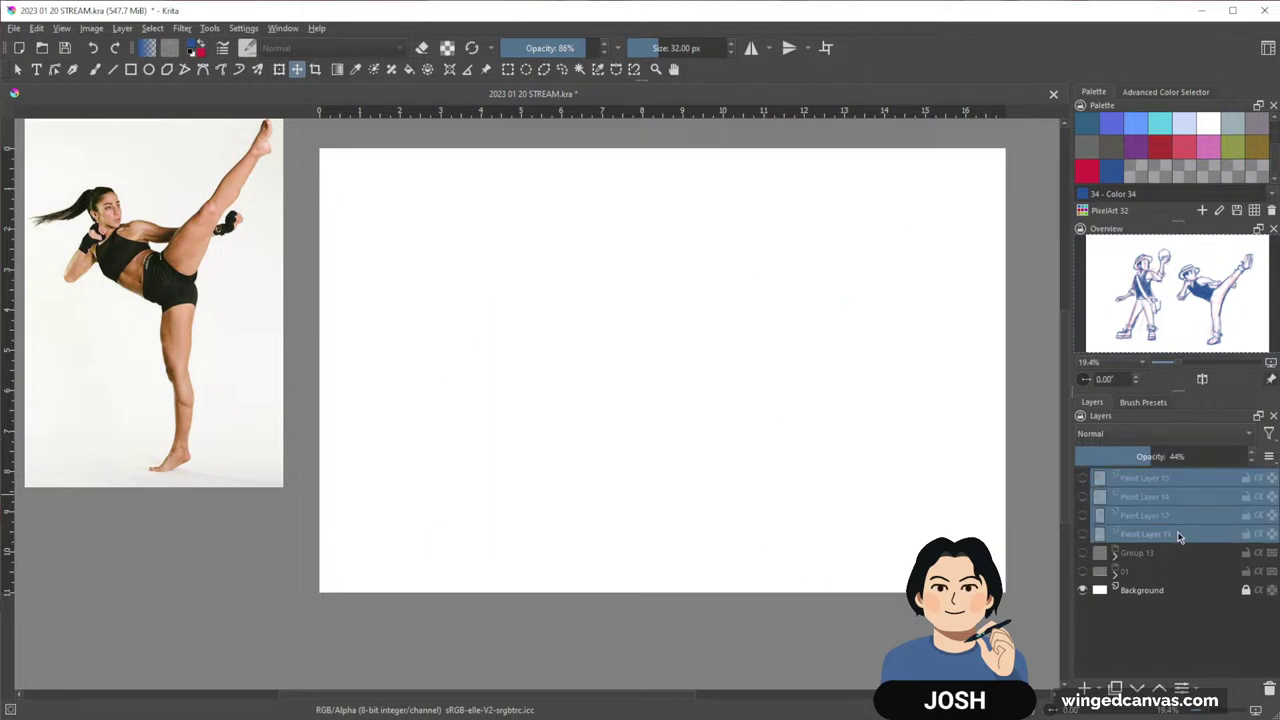
key(ctrl+g)
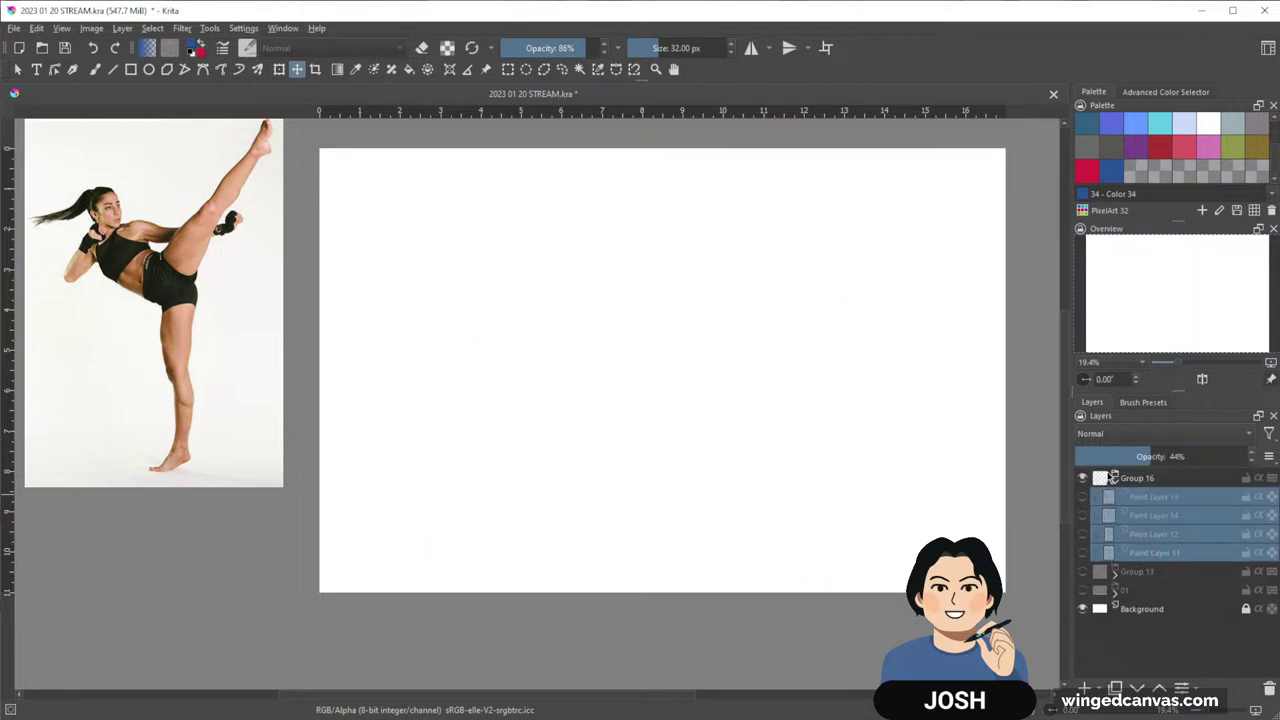
click(1113, 478)
click(1084, 478)
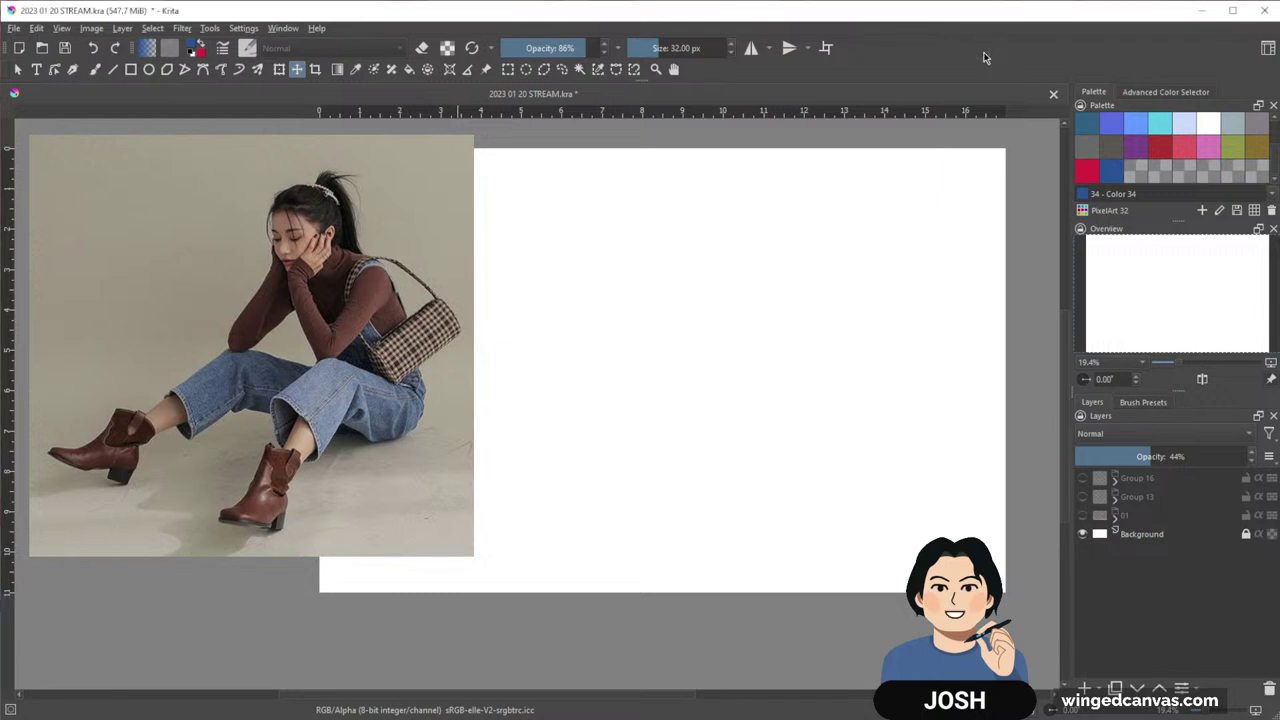
Add a paint layer above the groups and ready the Charcoal Pencil Medium brush in red at 47 px, undoing the test strokes
click(1083, 688)
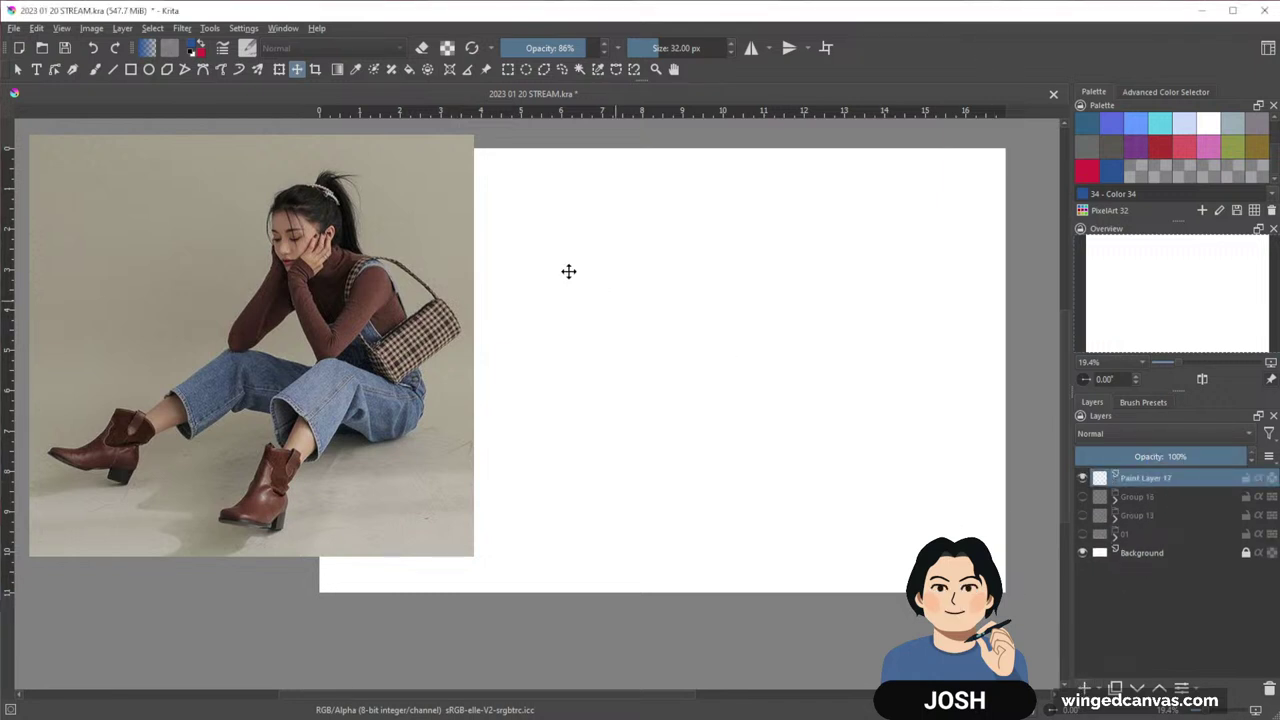
key(b)
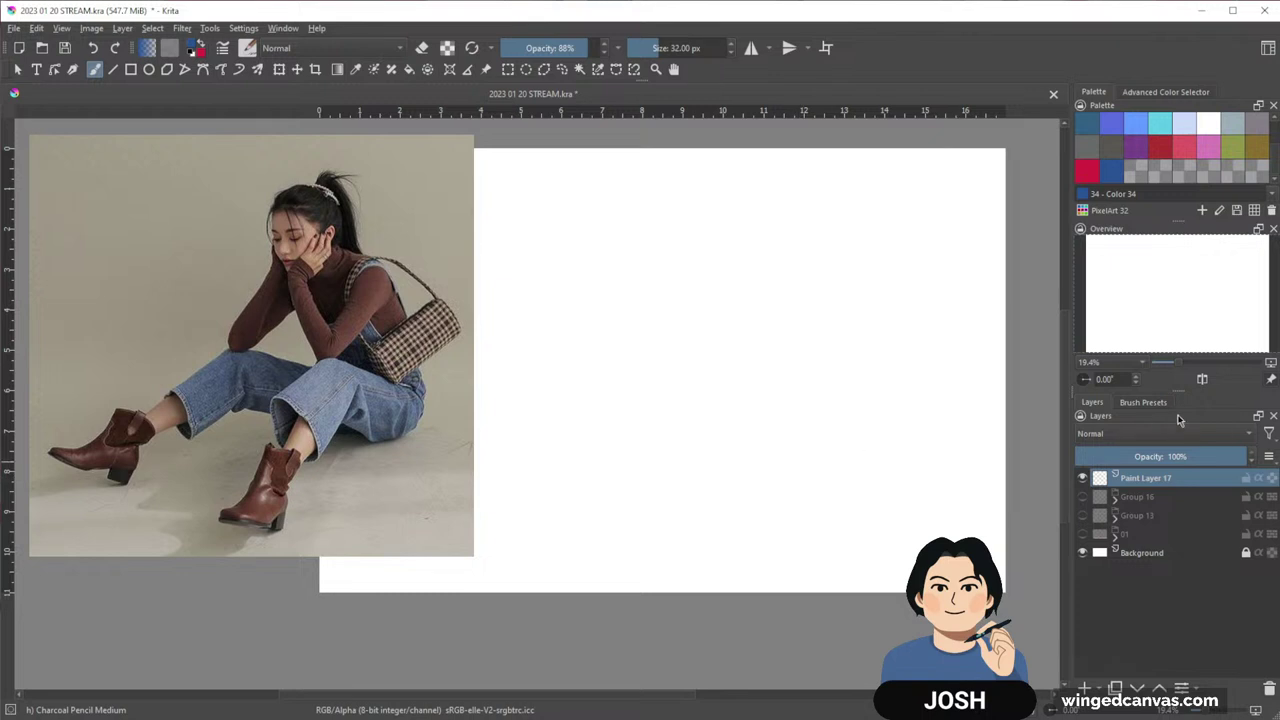
click(1146, 403)
mouse_move(751, 363)
mouse_down()
mouse_move(583, 461)
mouse_move(808, 523)
mouse_move(777, 556)
mouse_up()
key(ctrl+z)
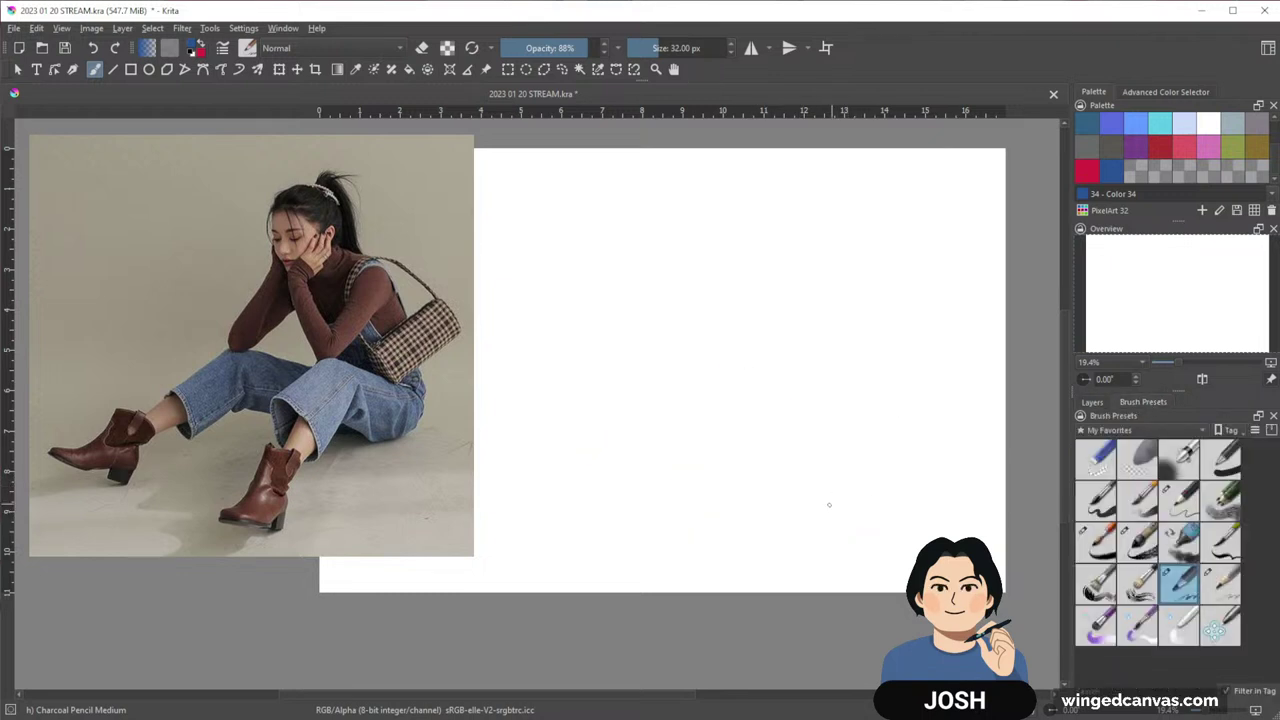
key(bracketright)
mouse_move(555, 530)
mouse_down()
mouse_move(864, 379)
mouse_move(837, 479)
mouse_move(723, 578)
mouse_up()
key(x)
key(ctrl+z)
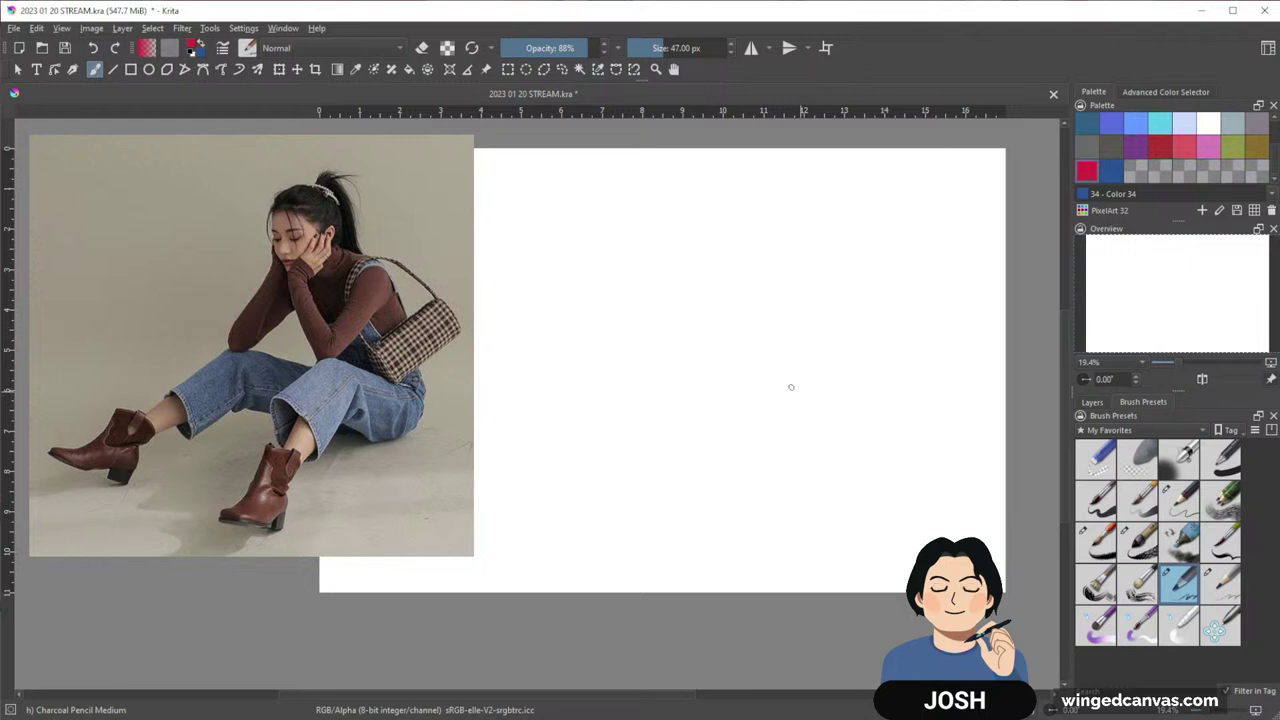
Sketch the seated pose's curved back line and the slanting line of the supporting arm in red
drag(732, 418, 667, 426)
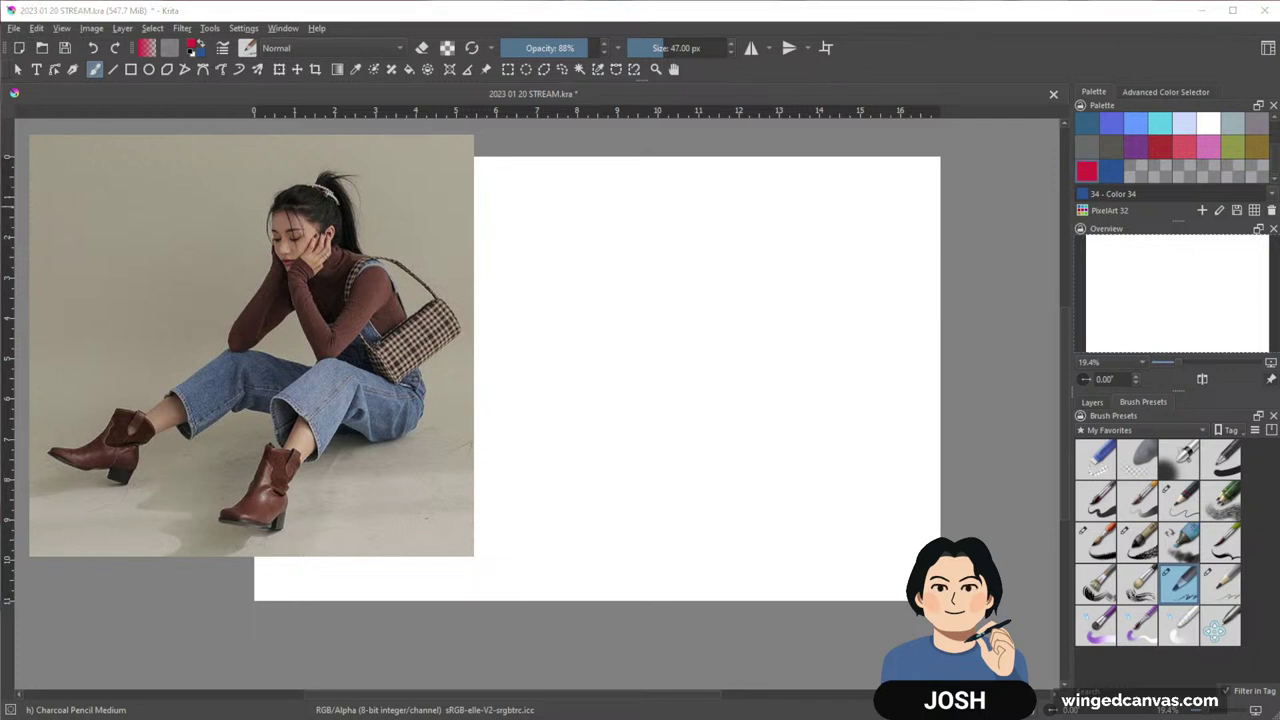
drag(618, 306, 700, 326)
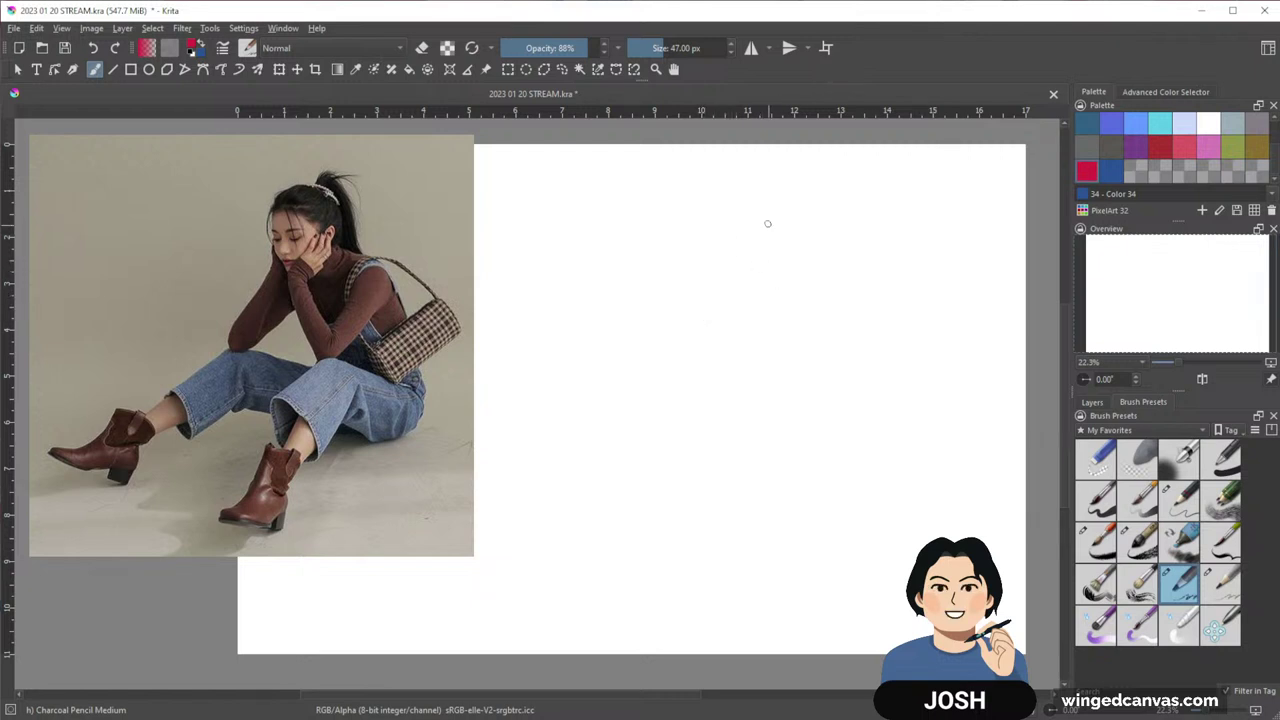
mouse_move(757, 232)
mouse_down()
mouse_move(734, 530)
mouse_move(755, 229)
mouse_move(788, 263)
mouse_move(723, 228)
mouse_move(733, 511)
mouse_up()
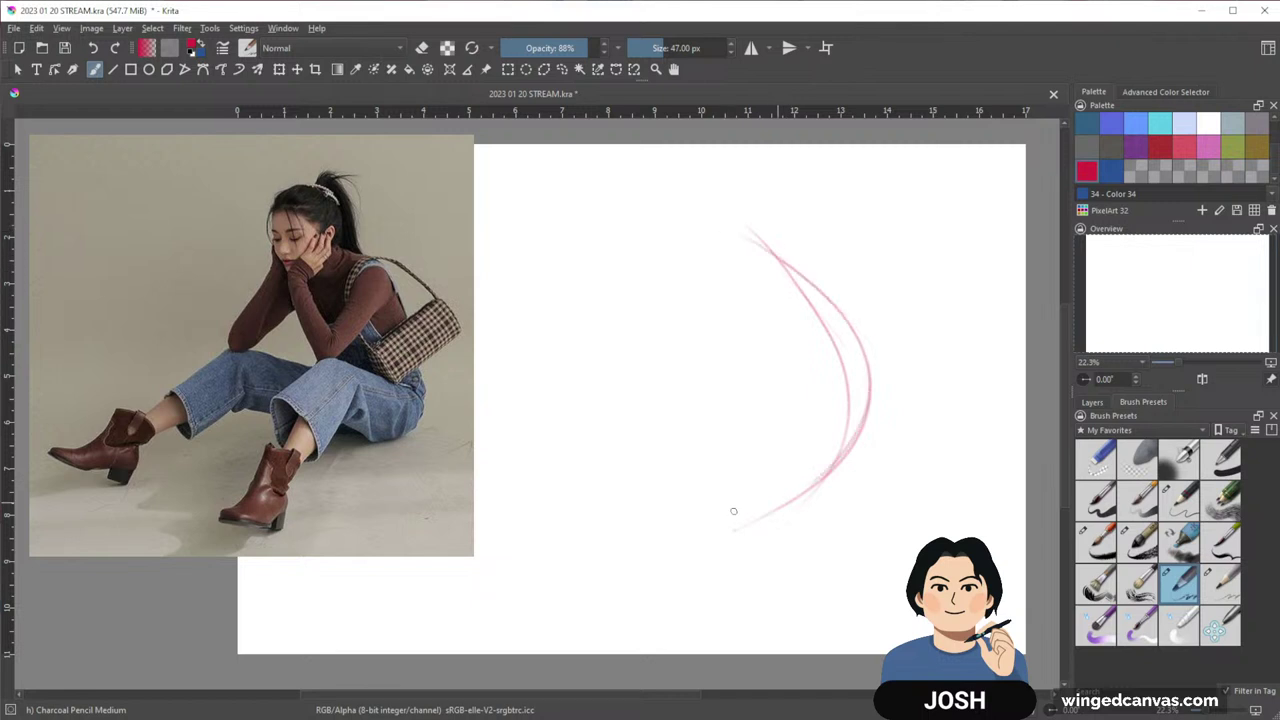
mouse_move(749, 240)
mouse_down()
mouse_move(640, 406)
mouse_move(647, 390)
mouse_up()
Sketch the head around a circle, with a flat face side and short guide ticks at the crown and neck
mouse_move(740, 214)
mouse_down()
mouse_move(748, 205)
mouse_move(731, 239)
mouse_up()
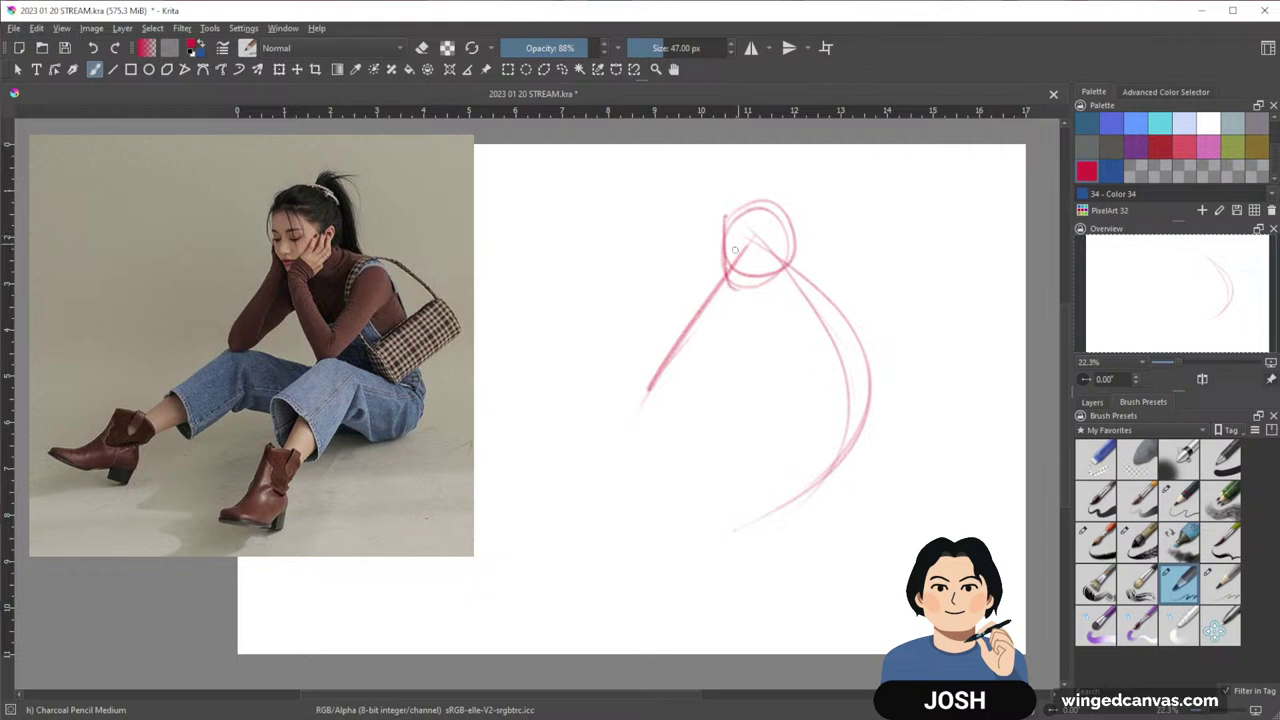
mouse_move(743, 286)
mouse_down()
mouse_move(726, 270)
mouse_move(730, 214)
mouse_move(784, 203)
mouse_move(800, 240)
mouse_move(789, 255)
mouse_up()
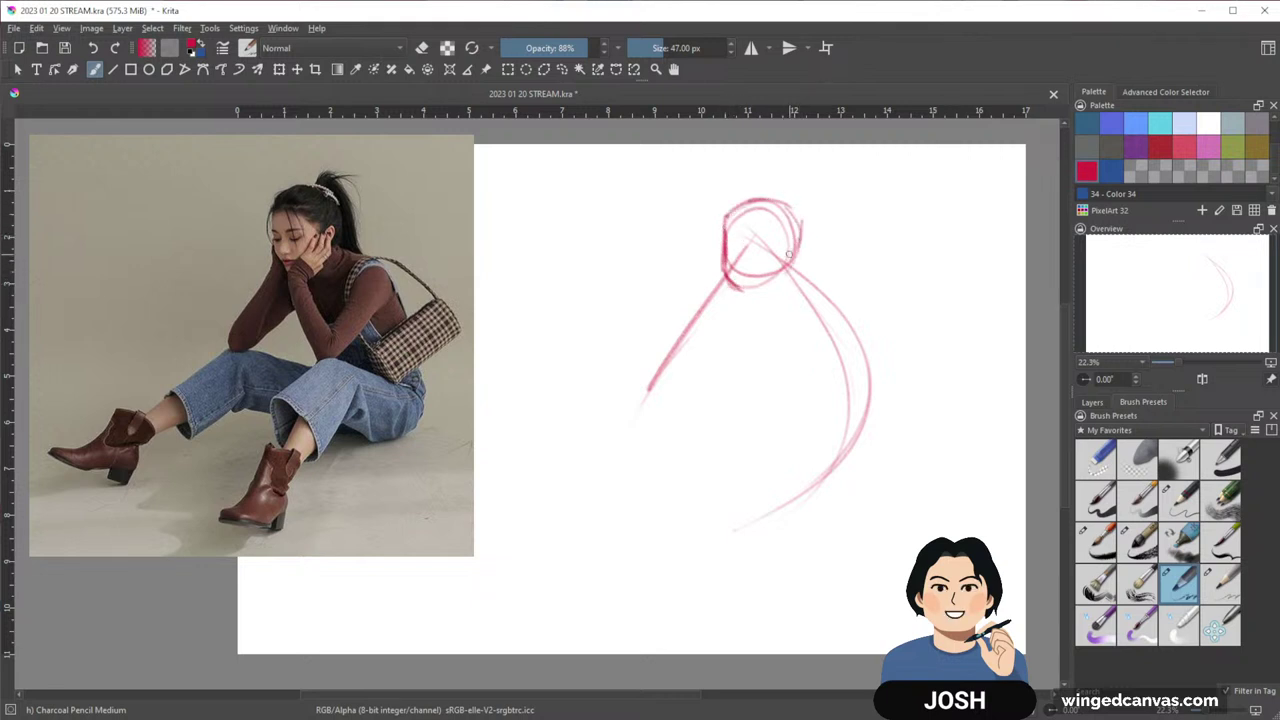
drag(771, 187, 766, 201)
drag(828, 262, 798, 252)
Sketch the supporting arm's two sides, the far shin's diagonal and the line joining both knees
mouse_move(716, 278)
mouse_down()
mouse_move(651, 372)
mouse_move(658, 406)
mouse_up()
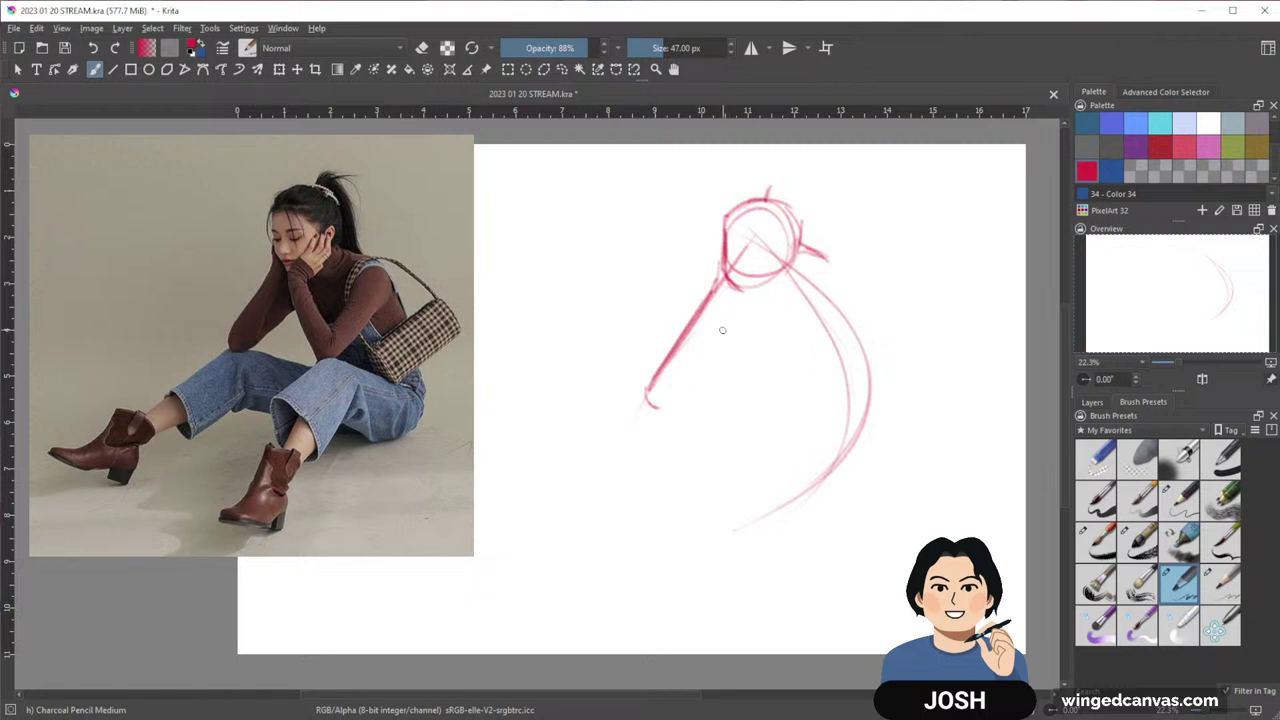
mouse_move(730, 312)
mouse_down()
mouse_move(683, 398)
mouse_move(498, 484)
mouse_up()
drag(592, 418, 490, 490)
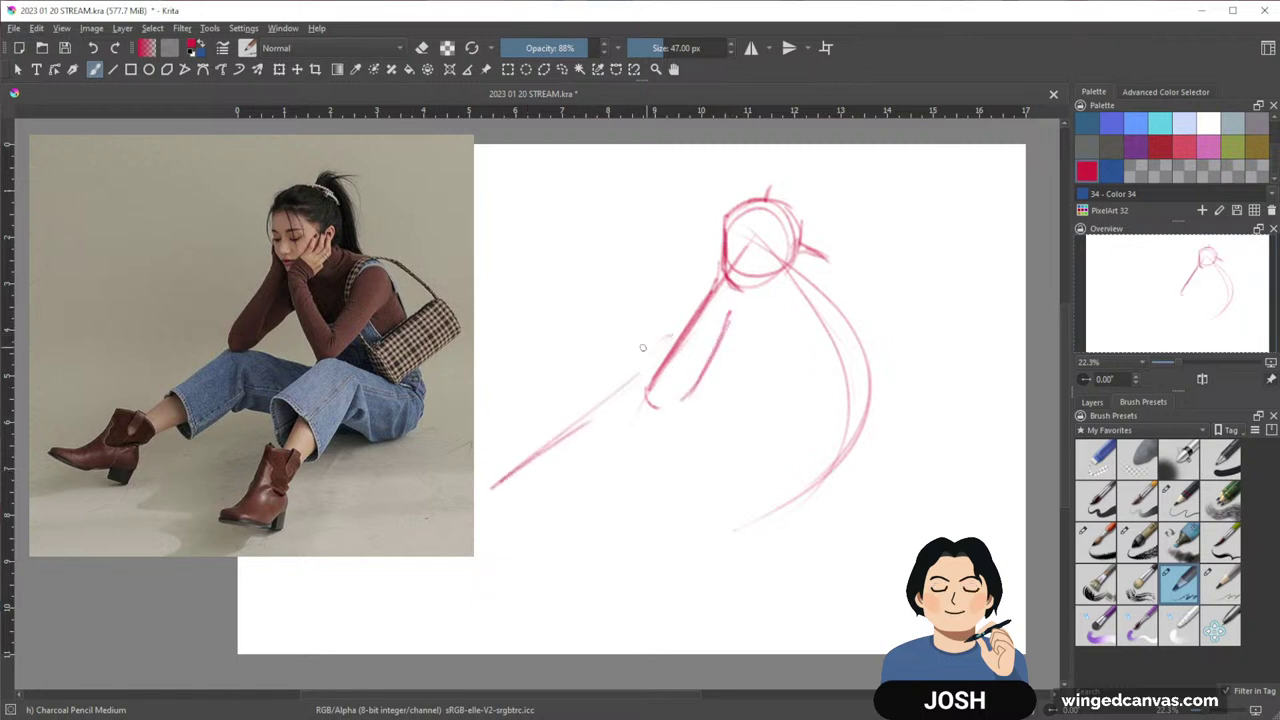
drag(638, 373, 745, 365)
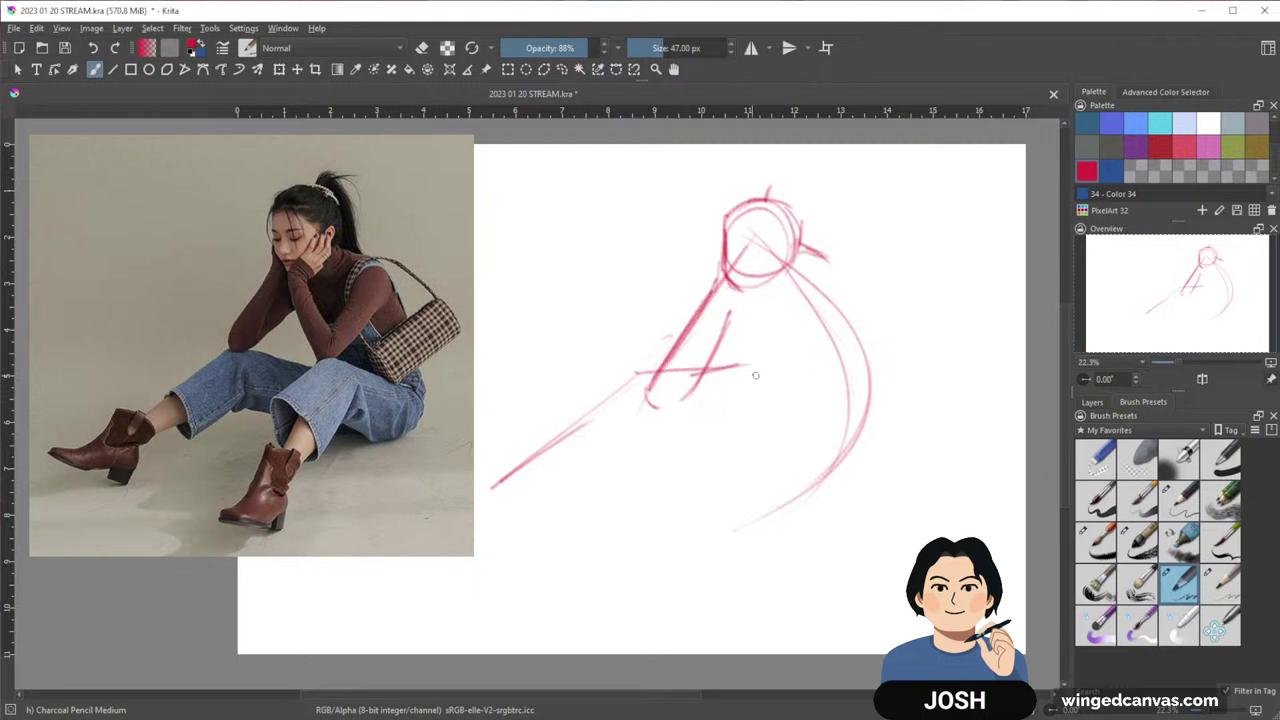
drag(637, 374, 763, 358)
Block in the bent legs as a large trapezoid with two shins and a ground line, and reinforce the knee line
drag(799, 357, 789, 349)
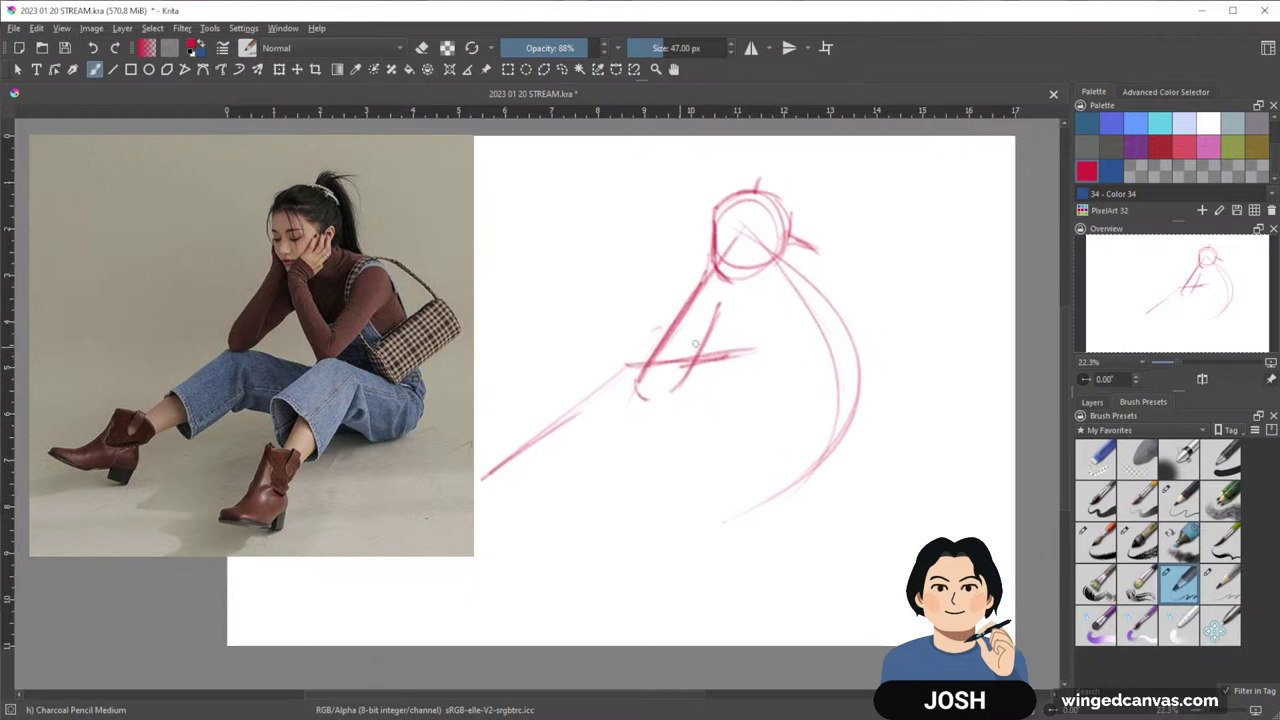
mouse_move(619, 372)
mouse_down()
mouse_move(751, 353)
mouse_move(730, 542)
mouse_up()
mouse_move(625, 366)
mouse_down()
mouse_move(474, 506)
mouse_move(720, 584)
mouse_up()
drag(566, 528, 684, 571)
drag(755, 443, 715, 563)
drag(734, 490, 711, 575)
drag(724, 530, 711, 571)
drag(618, 361, 730, 343)
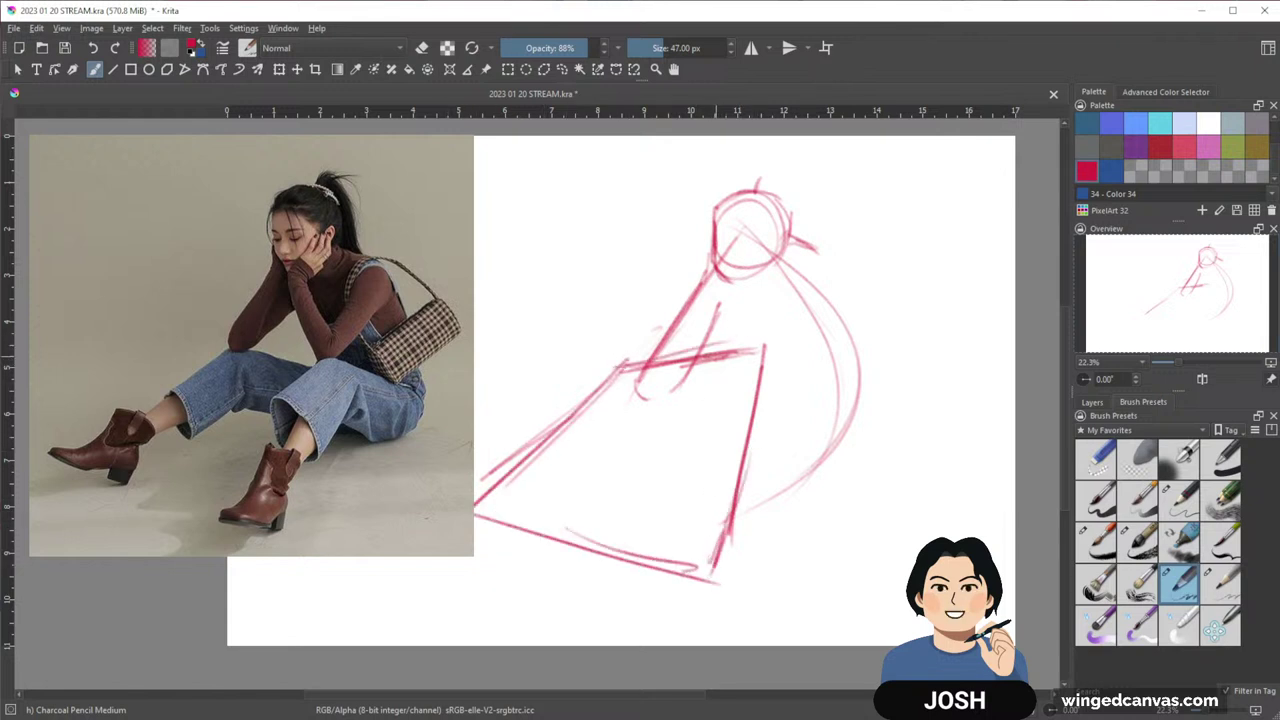
drag(616, 370, 740, 350)
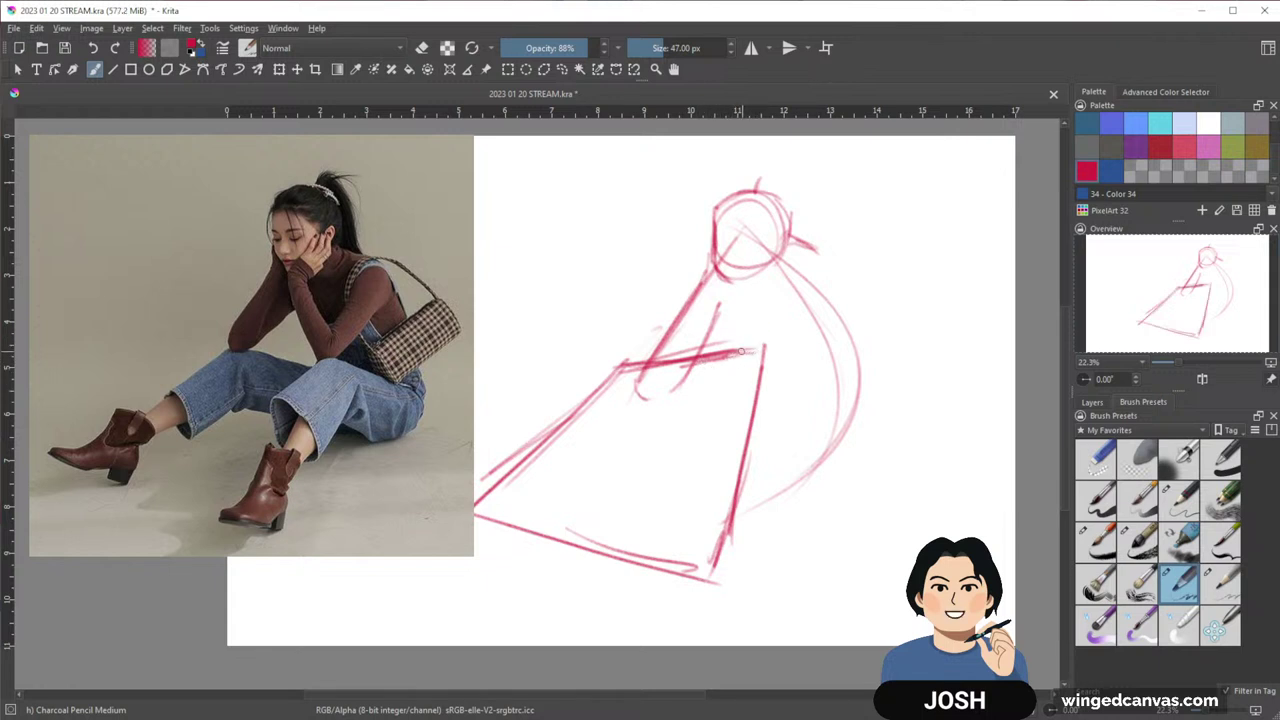
Strengthen the near shin line and rough in the near foot with a rounded toe at its lower end
mouse_move(730, 355)
mouse_down()
mouse_move(790, 350)
mouse_move(746, 496)
mouse_up()
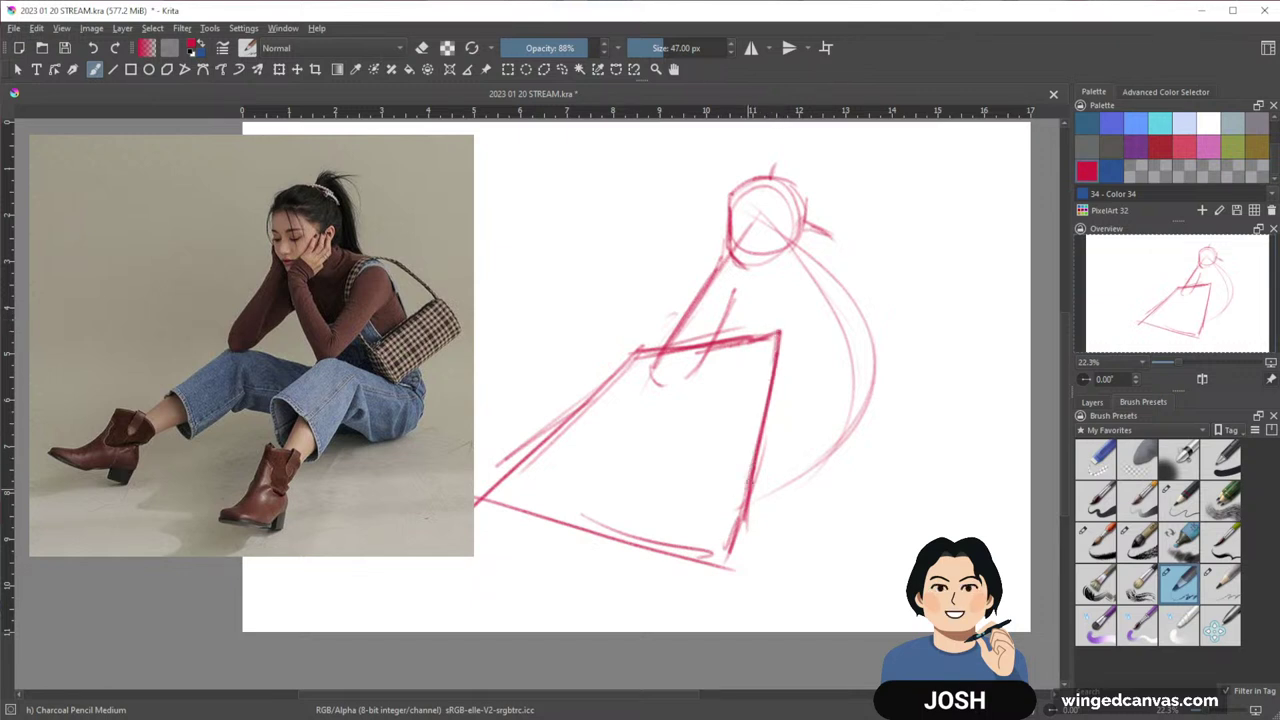
drag(782, 336, 752, 496)
mouse_move(778, 370)
mouse_down()
mouse_move(677, 550)
mouse_move(636, 570)
mouse_up()
mouse_move(663, 507)
mouse_down()
mouse_move(643, 554)
mouse_move(745, 548)
mouse_up()
drag(737, 512, 714, 558)
mouse_move(757, 473)
mouse_down()
mouse_move(747, 570)
mouse_move(664, 584)
mouse_up()
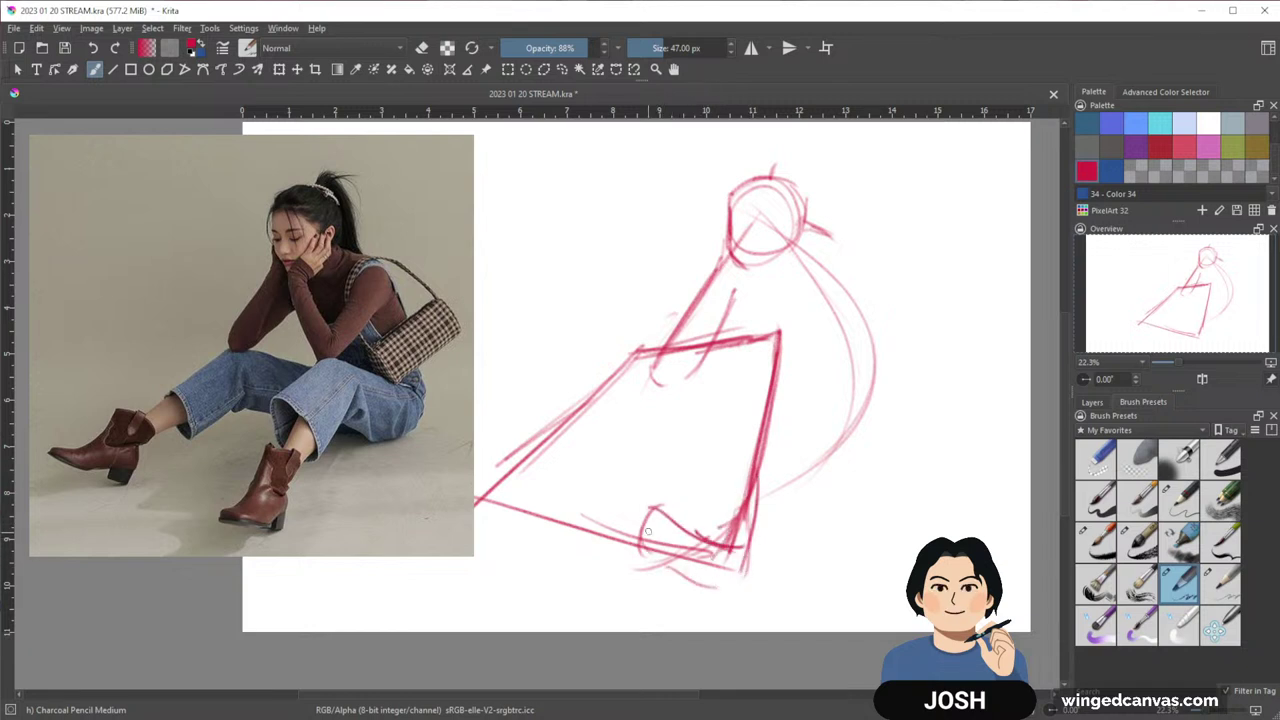
mouse_move(688, 503)
mouse_down()
mouse_move(668, 508)
mouse_move(736, 549)
mouse_move(670, 500)
mouse_move(662, 570)
mouse_move(648, 526)
mouse_move(728, 579)
mouse_move(740, 560)
mouse_up()
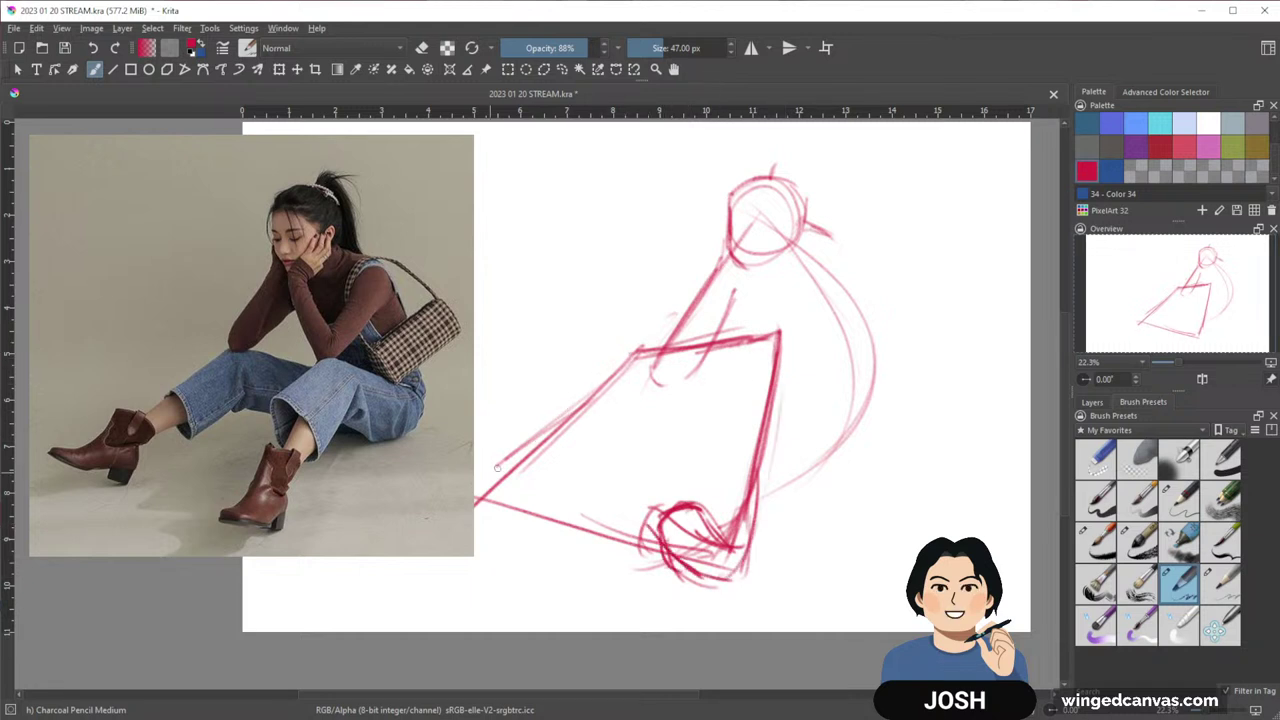
Thicken the far shin and sketch the far foot at its lower end
drag(634, 348, 476, 474)
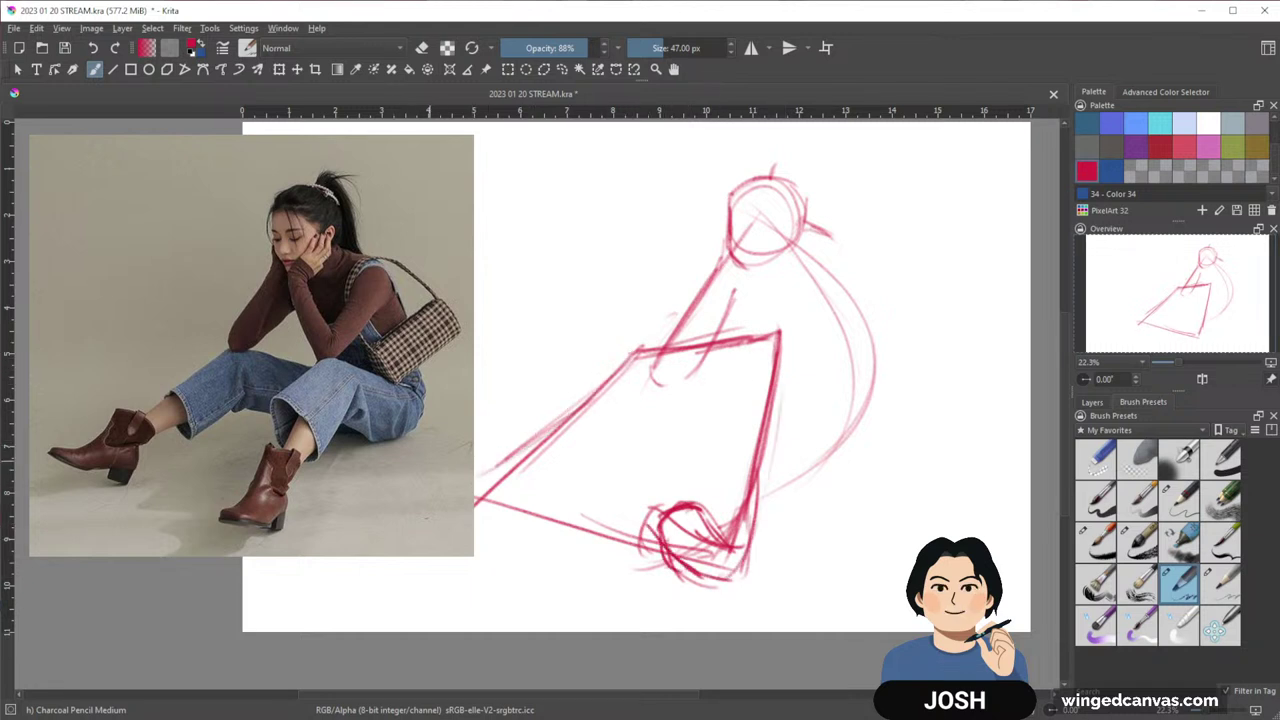
drag(497, 468, 477, 516)
drag(700, 412, 684, 404)
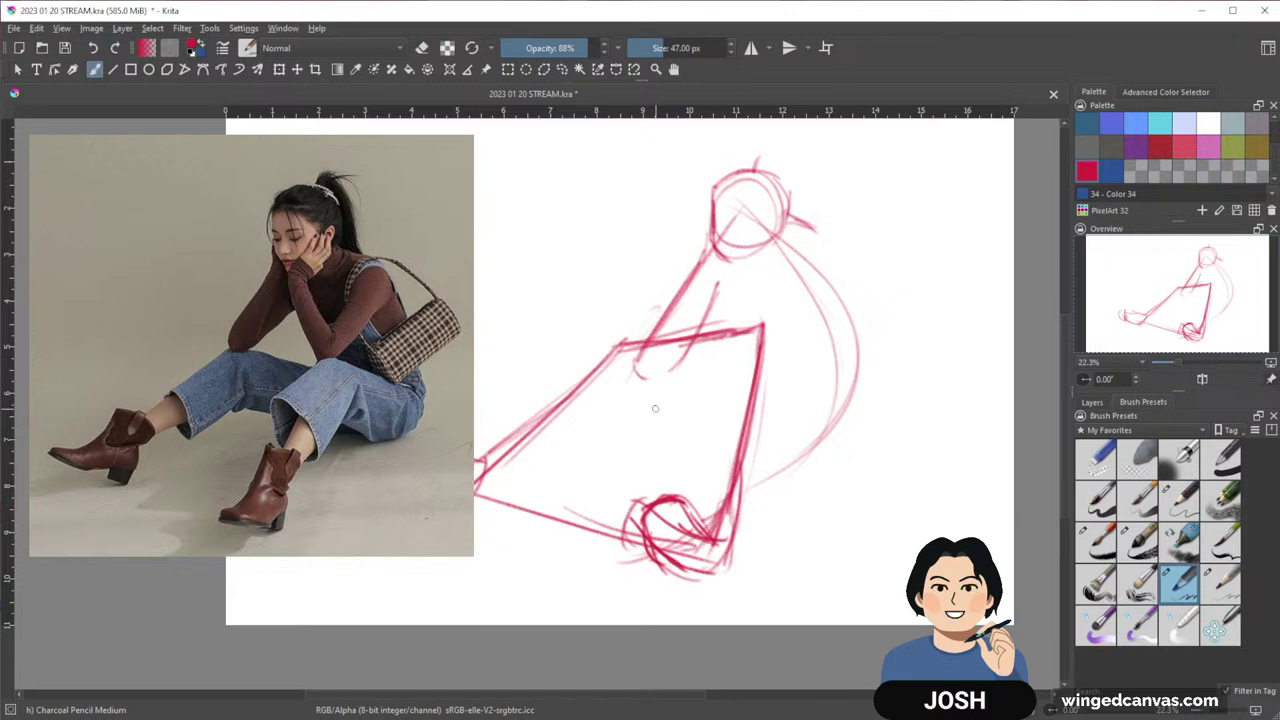
Sketch the near thigh from the knee back to the hip, with the seat and the thigh's underside
drag(721, 375, 658, 384)
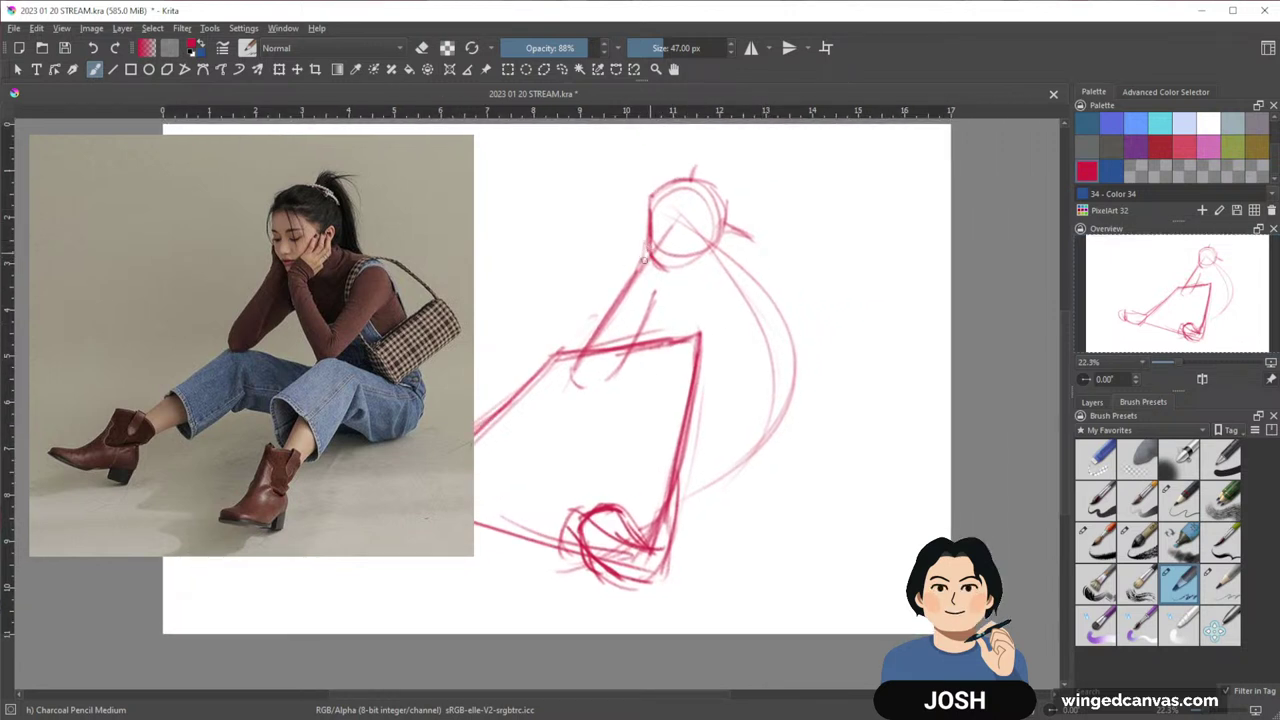
mouse_move(644, 268)
mouse_down()
mouse_move(550, 352)
mouse_move(666, 306)
mouse_move(790, 392)
mouse_up()
mouse_move(696, 338)
mouse_down()
mouse_move(800, 402)
mouse_move(802, 444)
mouse_move(744, 439)
mouse_up()
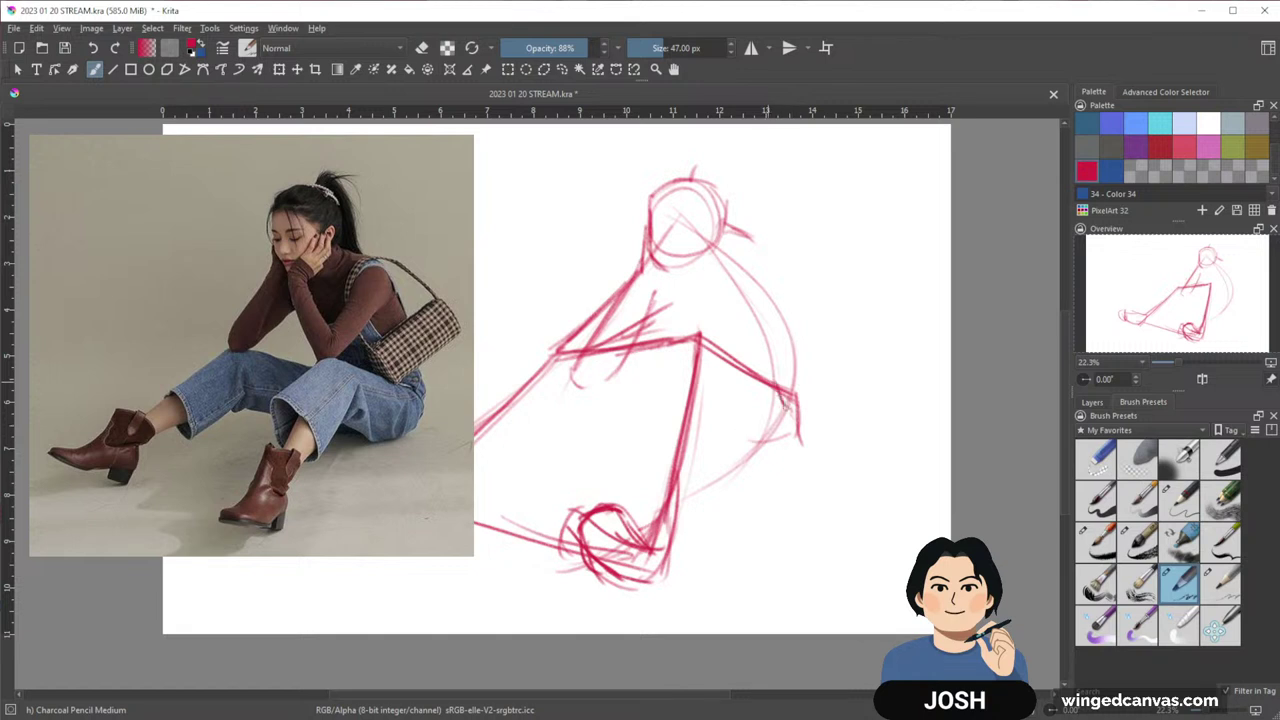
mouse_move(776, 392)
mouse_down()
mouse_move(770, 426)
mouse_move(778, 419)
mouse_move(696, 436)
mouse_up()
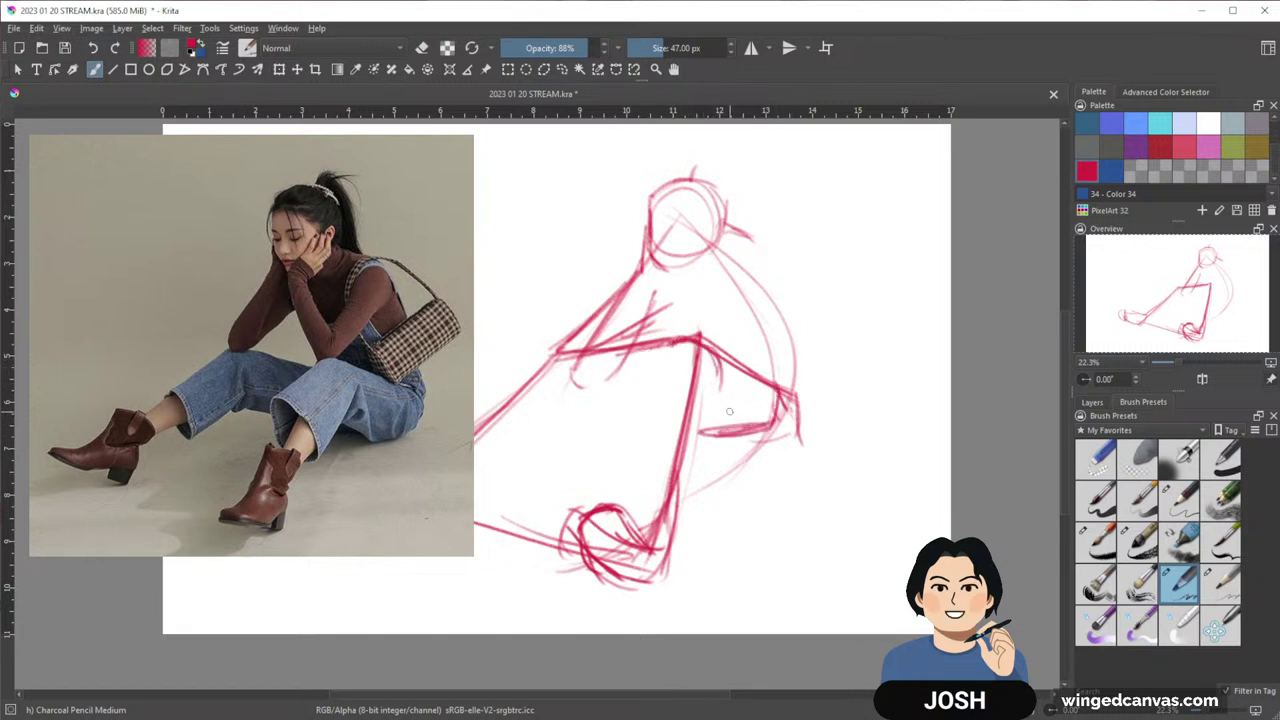
Outline both sides of the near lower leg and add the trouser hem above the foot
drag(718, 372, 710, 466)
drag(710, 397, 692, 546)
mouse_move(676, 342)
mouse_down()
mouse_move(646, 446)
mouse_move(622, 478)
mouse_up()
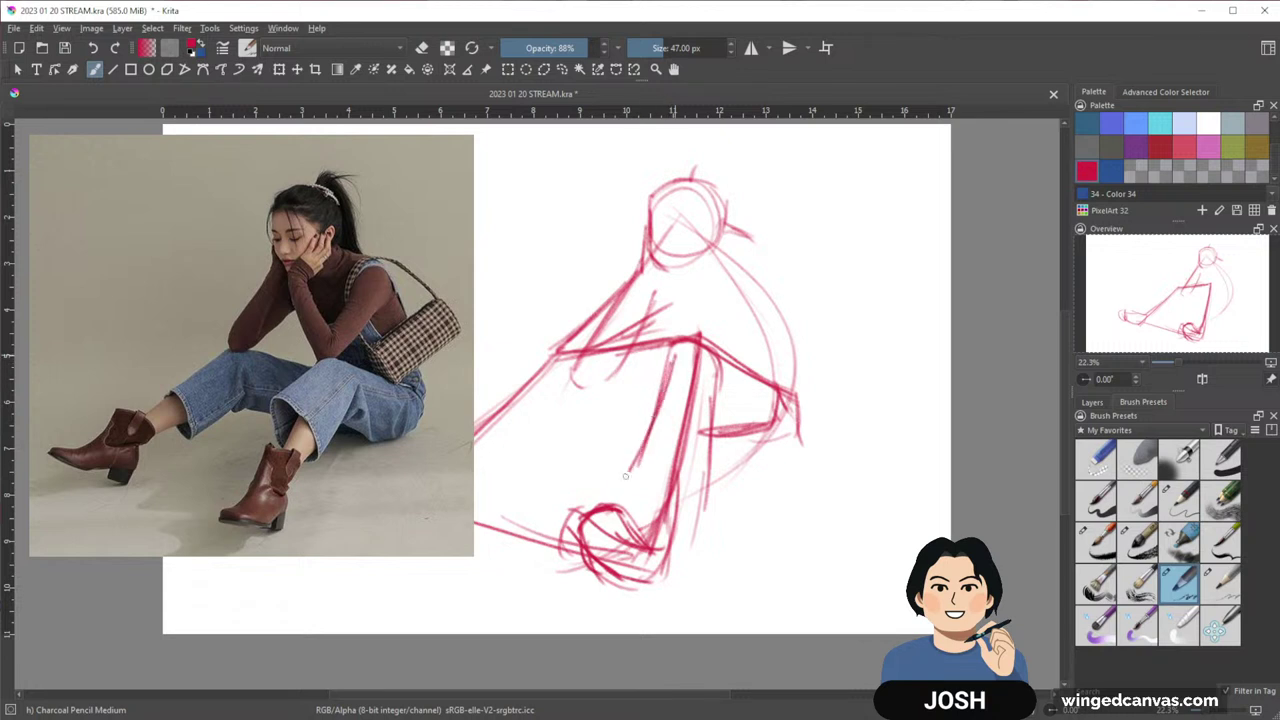
mouse_move(656, 416)
mouse_down()
mouse_move(606, 490)
mouse_move(686, 468)
mouse_move(706, 507)
mouse_up()
Sketch the near ankle and build up the boot's rounded toe and sole
mouse_move(661, 446)
mouse_down()
mouse_move(643, 488)
mouse_move(652, 477)
mouse_move(666, 490)
mouse_up()
mouse_move(664, 482)
mouse_down()
mouse_move(679, 535)
mouse_move(660, 580)
mouse_up()
mouse_move(622, 500)
mouse_down()
mouse_move(579, 488)
mouse_move(620, 476)
mouse_move(652, 538)
mouse_move(648, 558)
mouse_up()
mouse_move(562, 536)
mouse_down()
mouse_move(592, 480)
mouse_move(578, 562)
mouse_up()
drag(570, 528, 626, 574)
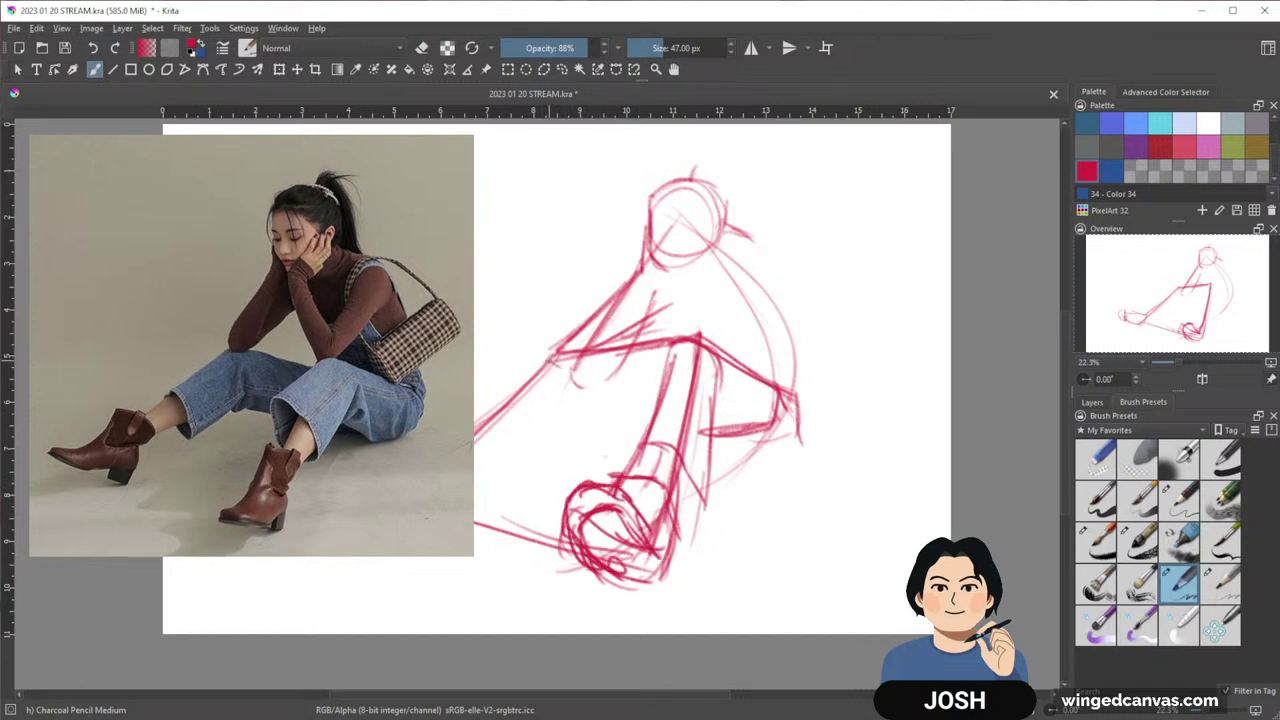
Define the far knee and near thigh, and draw the far thigh's top line up to the waist and down the lower back
drag(552, 360, 566, 390)
mouse_move(778, 388)
mouse_down()
mouse_move(748, 434)
mouse_move(712, 428)
mouse_up()
drag(710, 374, 702, 458)
mouse_move(736, 294)
mouse_down()
mouse_move(790, 384)
mouse_move(730, 294)
mouse_move(686, 298)
mouse_up()
Erase the head, supporting arm and upper back lines using Eraser Soft enlarged to 112.35 px
click(1146, 458)
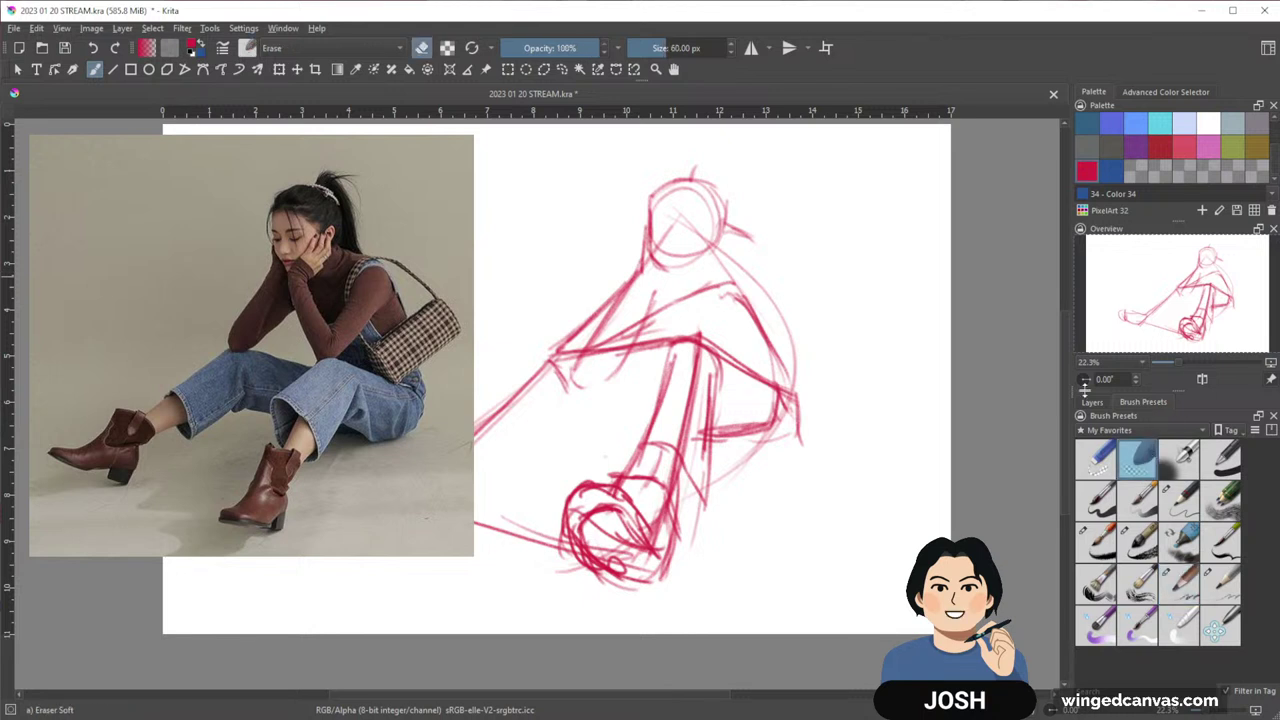
drag(680, 216, 614, 294)
mouse_move(714, 170)
mouse_down()
mouse_move(624, 221)
mouse_move(688, 178)
mouse_up()
drag(671, 48, 675, 48)
mouse_move(729, 170)
mouse_down()
mouse_move(705, 225)
mouse_move(595, 325)
mouse_move(600, 297)
mouse_move(737, 171)
mouse_move(617, 240)
mouse_up()
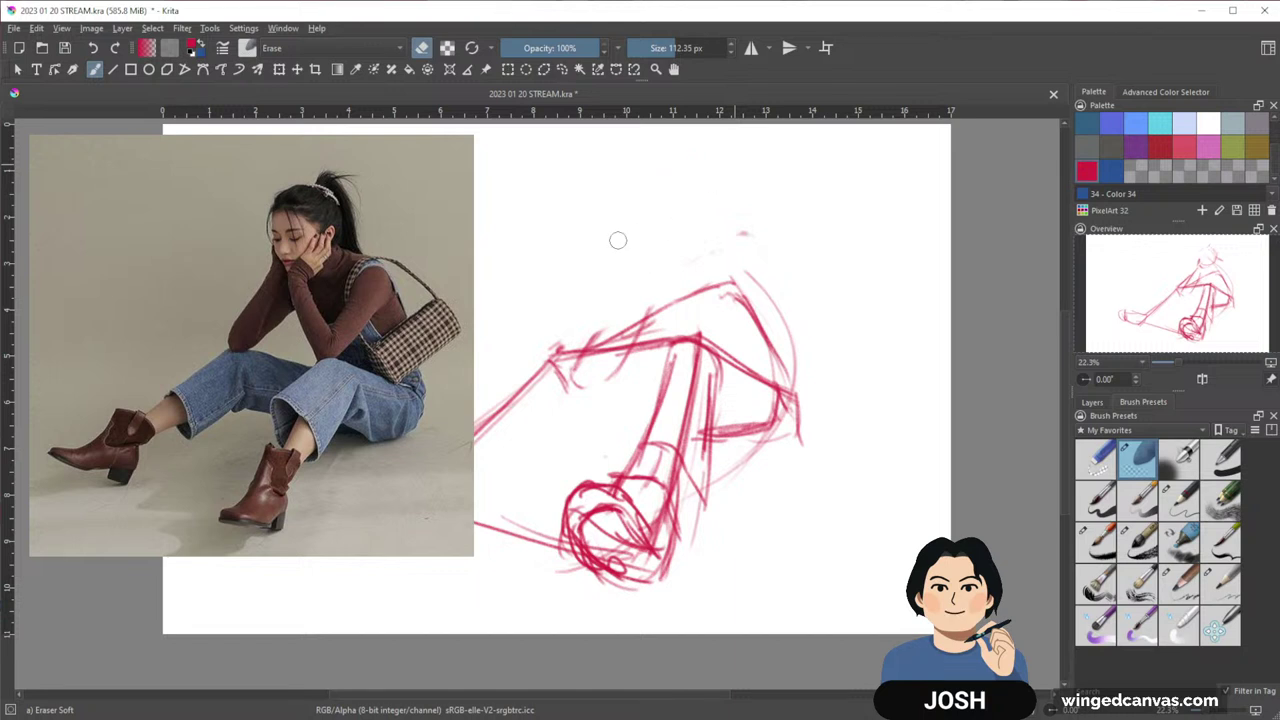
drag(766, 277, 774, 283)
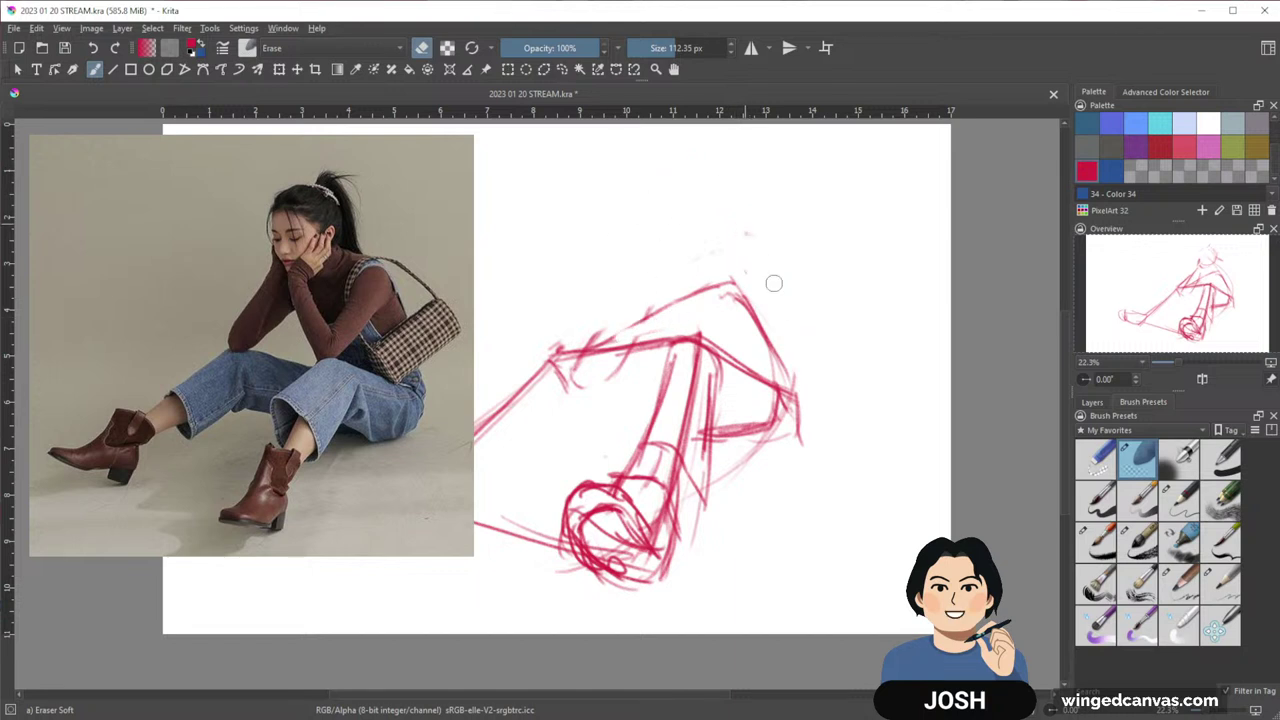
Sketch the far forearm from the far knee and the near forearm from the near knee using Charcoal Pencil Medium, meeting below the face
click(1180, 583)
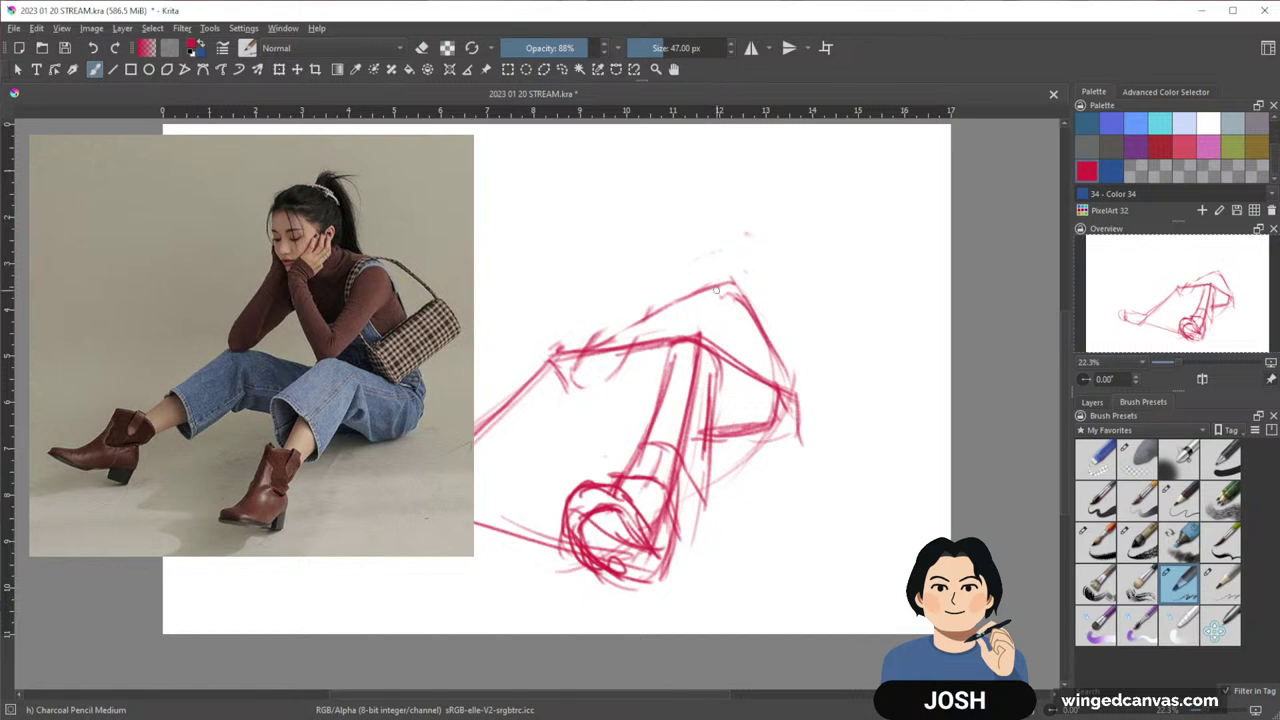
drag(716, 290, 870, 290)
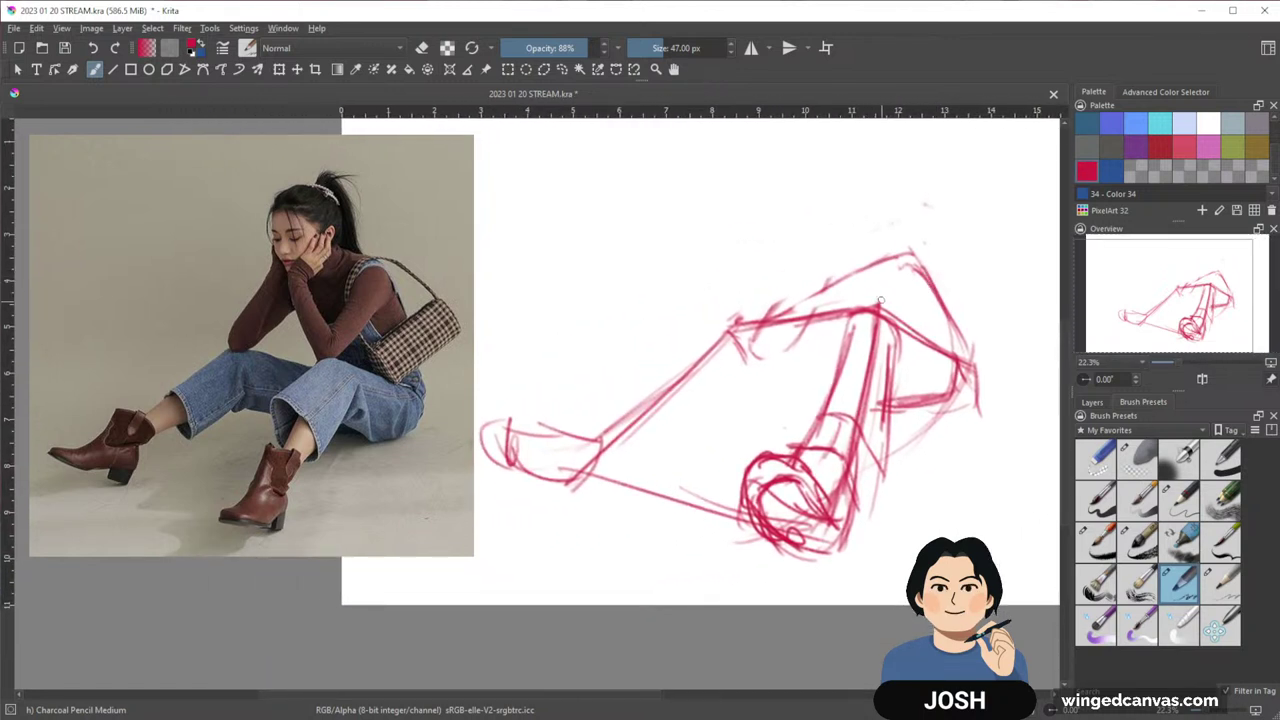
drag(871, 314, 819, 342)
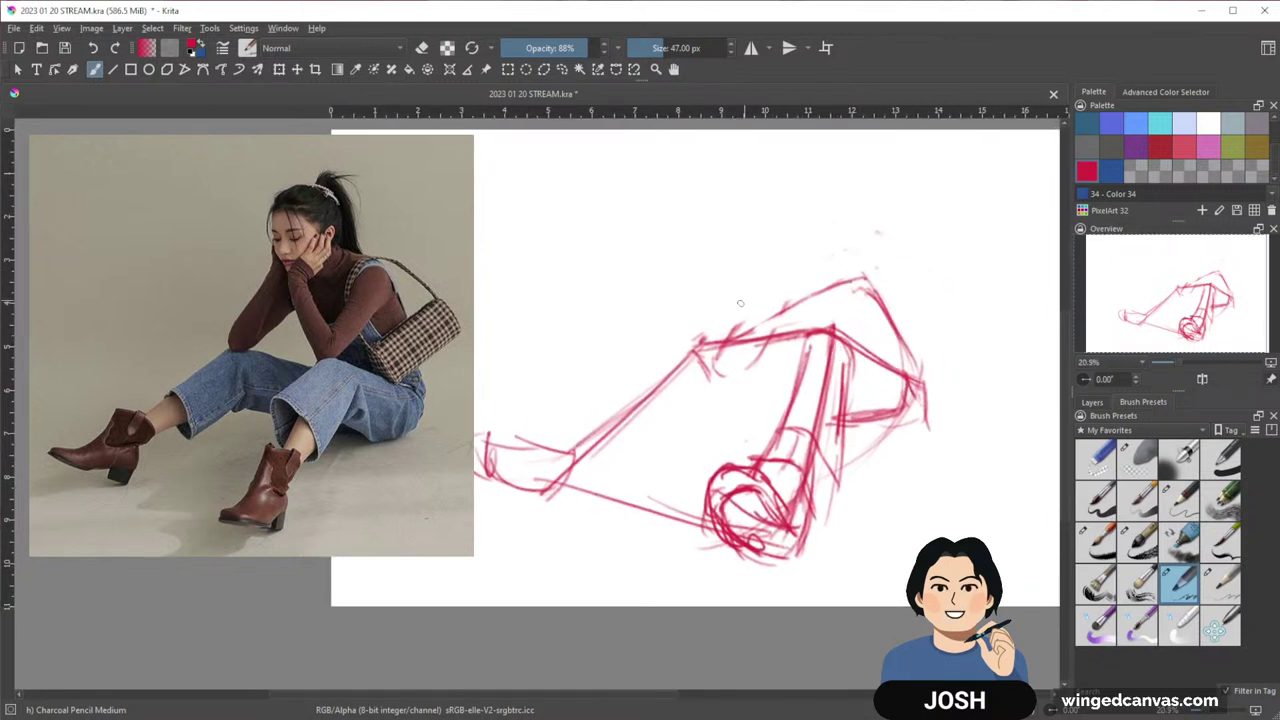
drag(724, 332, 768, 285)
drag(722, 334, 768, 284)
mouse_move(783, 274)
mouse_down()
mouse_move(822, 330)
mouse_move(788, 280)
mouse_up()
drag(766, 291, 791, 267)
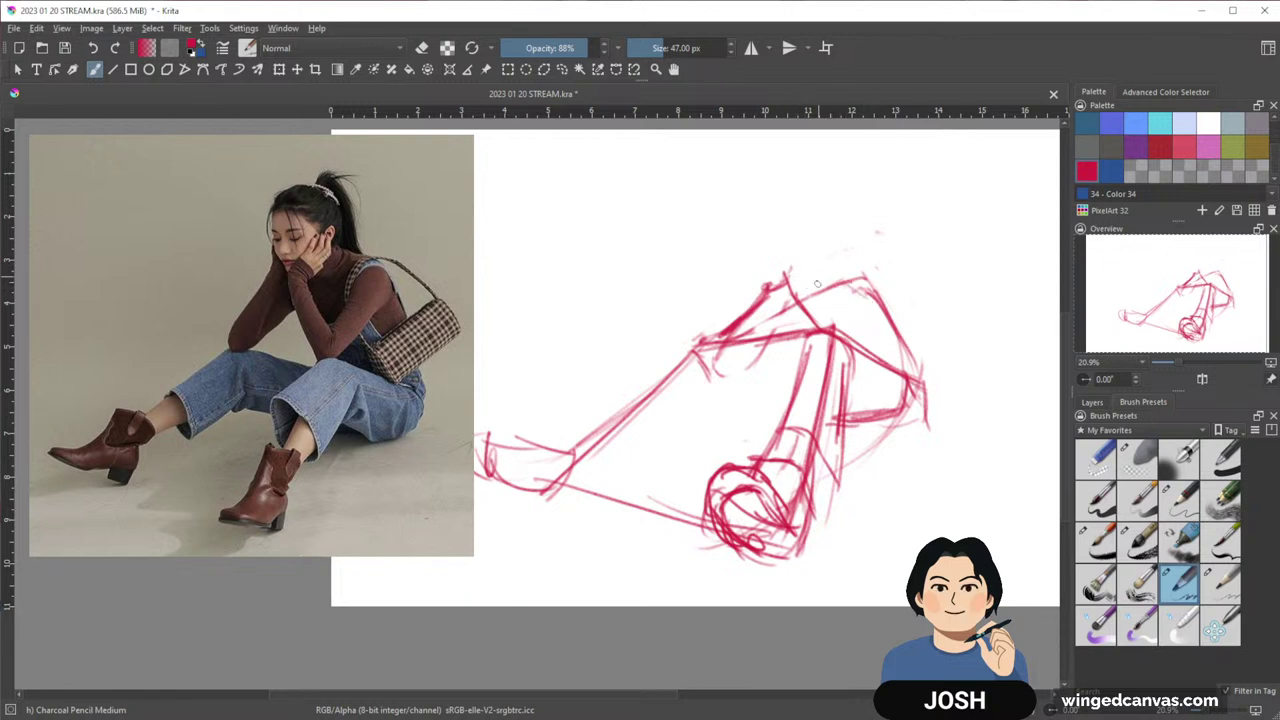
mouse_move(839, 329)
mouse_down()
mouse_move(865, 276)
mouse_move(837, 327)
mouse_up()
drag(574, 350, 898, 229)
drag(915, 220, 985, 196)
drag(543, 371, 1060, 279)
drag(480, 452, 918, 551)
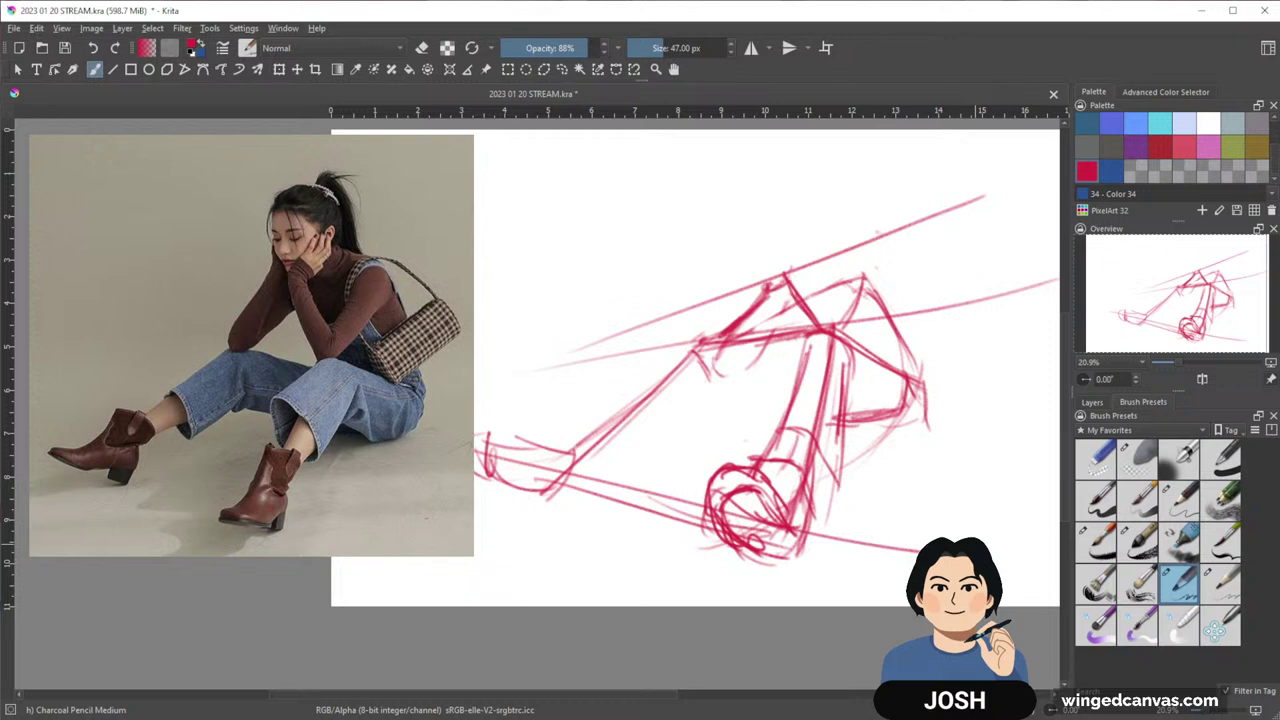
key(ctrl+z)
key(ctrl+z)
key(ctrl+z)
key(ctrl+z)
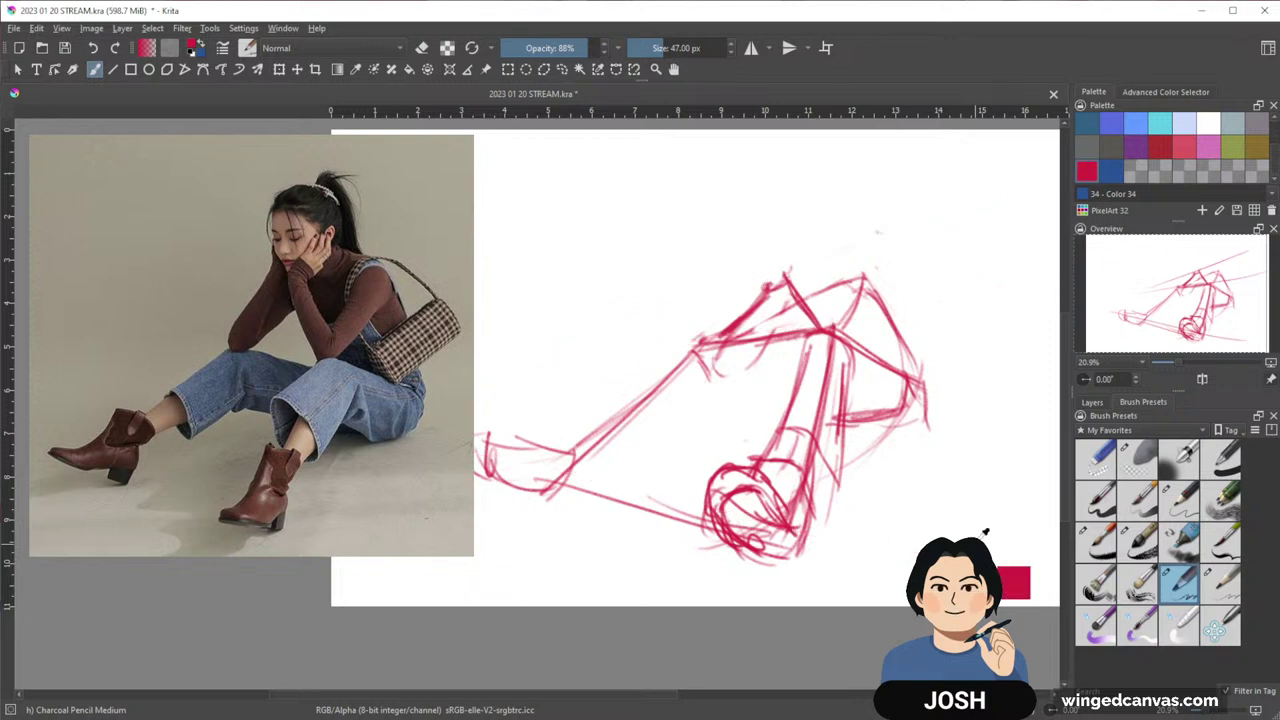
Sketch the hand where the forearms meet and round the back in one heavier curve from the shoulder to the seat
drag(874, 350, 784, 405)
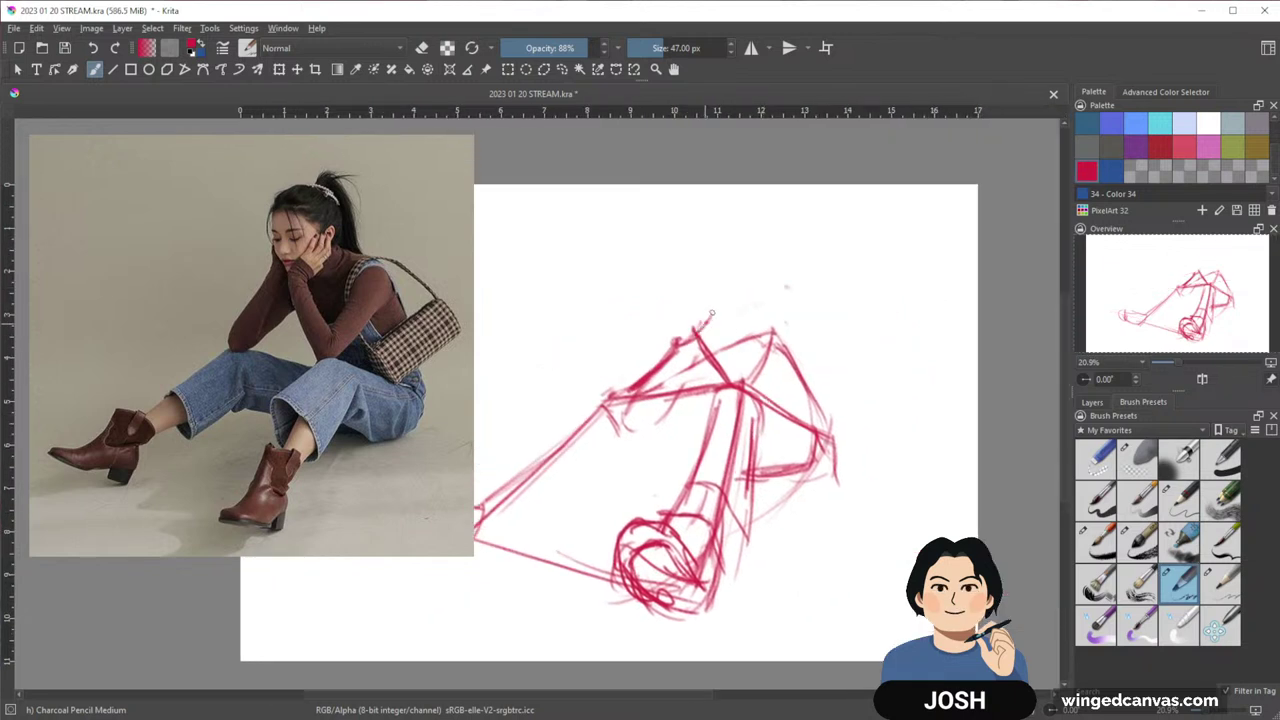
mouse_move(728, 326)
mouse_down()
mouse_move(752, 342)
mouse_move(745, 350)
mouse_move(763, 333)
mouse_move(818, 438)
mouse_up()
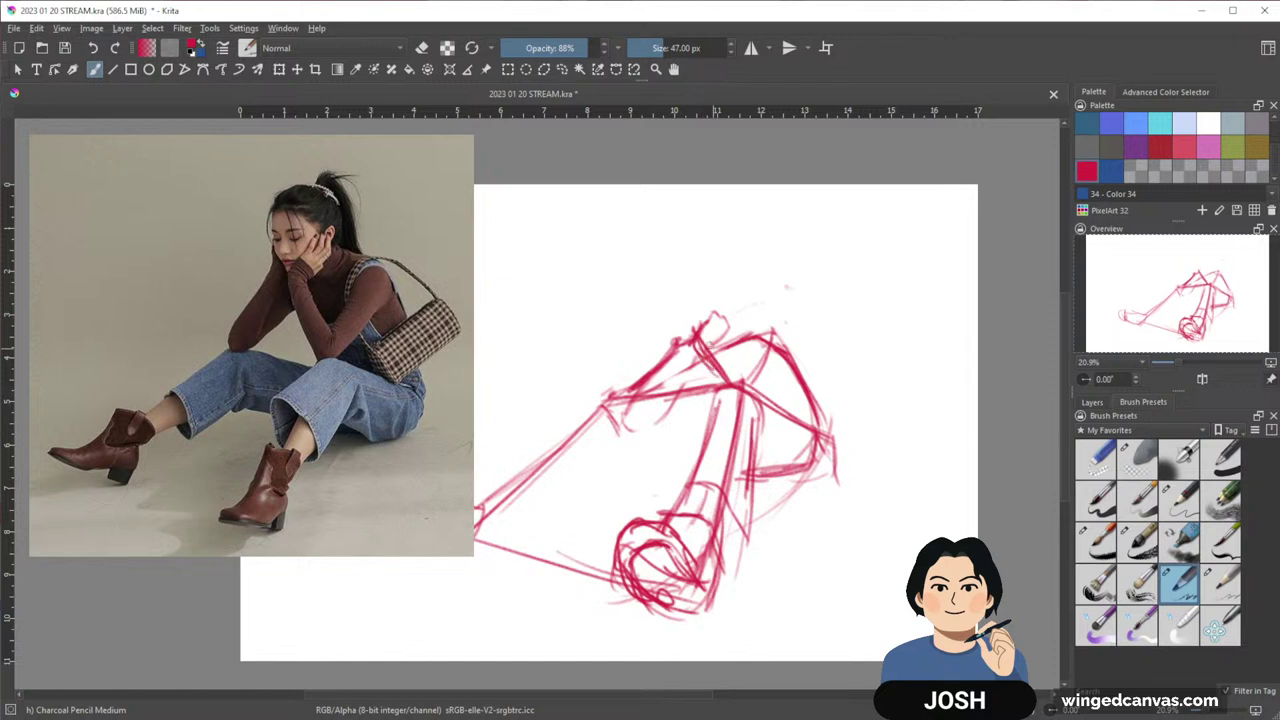
mouse_move(708, 342)
mouse_down()
mouse_move(752, 392)
mouse_move(786, 362)
mouse_move(812, 406)
mouse_move(811, 448)
mouse_move(797, 475)
mouse_move(757, 477)
mouse_move(794, 471)
mouse_up()
key(e)
key(e)
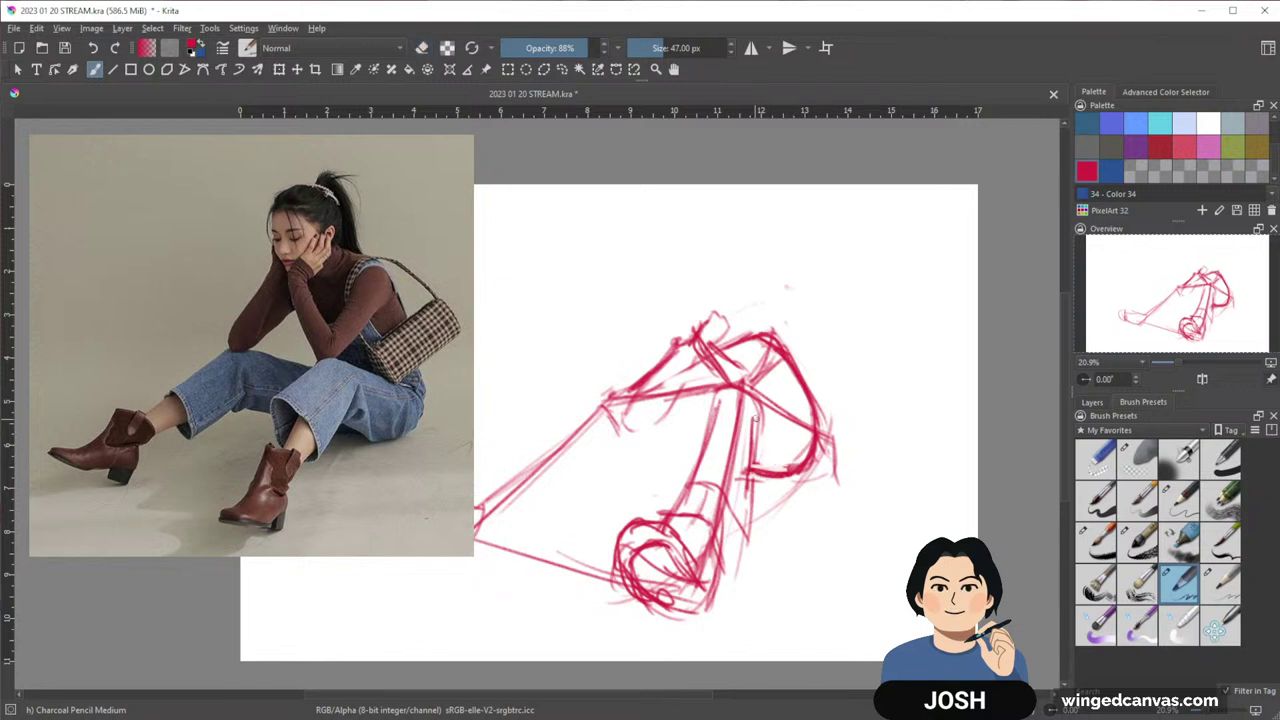
Outline both sides of the near trouser leg with a flared hem and add the ankle below it
mouse_move(760, 414)
mouse_down()
mouse_move(746, 498)
mouse_move(744, 466)
mouse_up()
drag(752, 474, 738, 536)
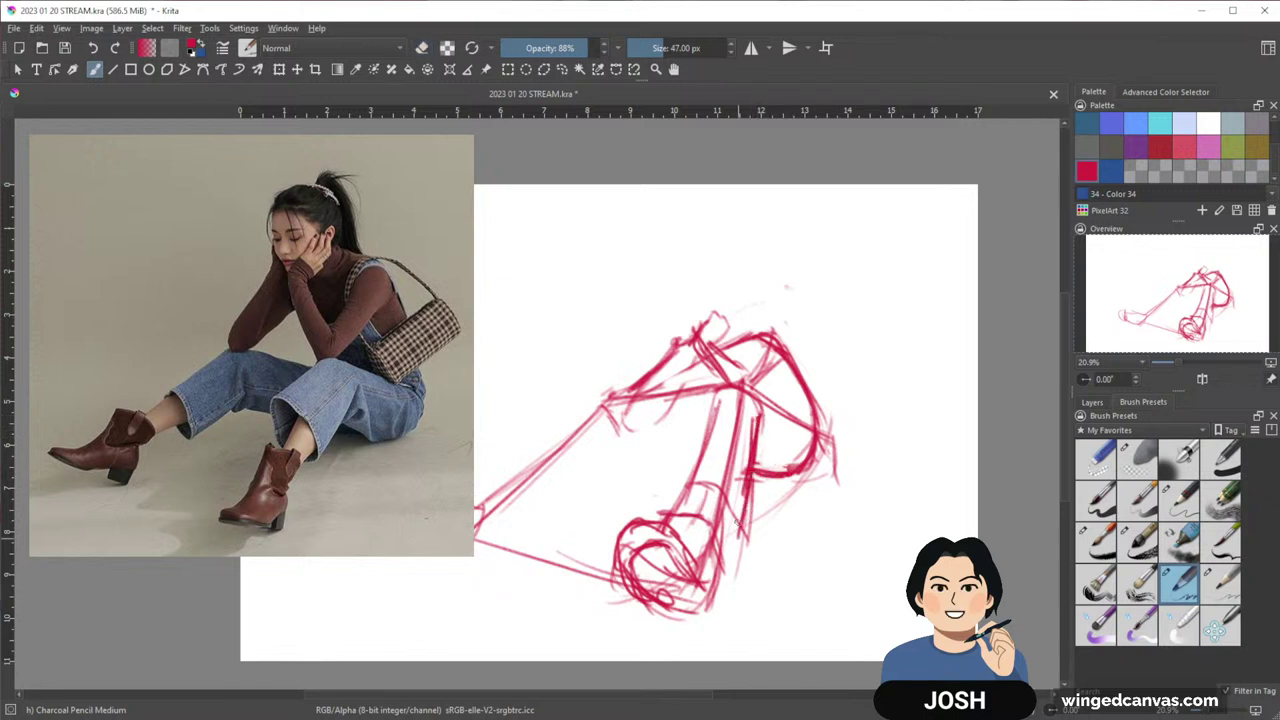
mouse_move(720, 396)
mouse_down()
mouse_move(664, 486)
mouse_move(683, 505)
mouse_up()
mouse_move(671, 476)
mouse_down()
mouse_move(696, 473)
mouse_move(740, 524)
mouse_move(714, 555)
mouse_up()
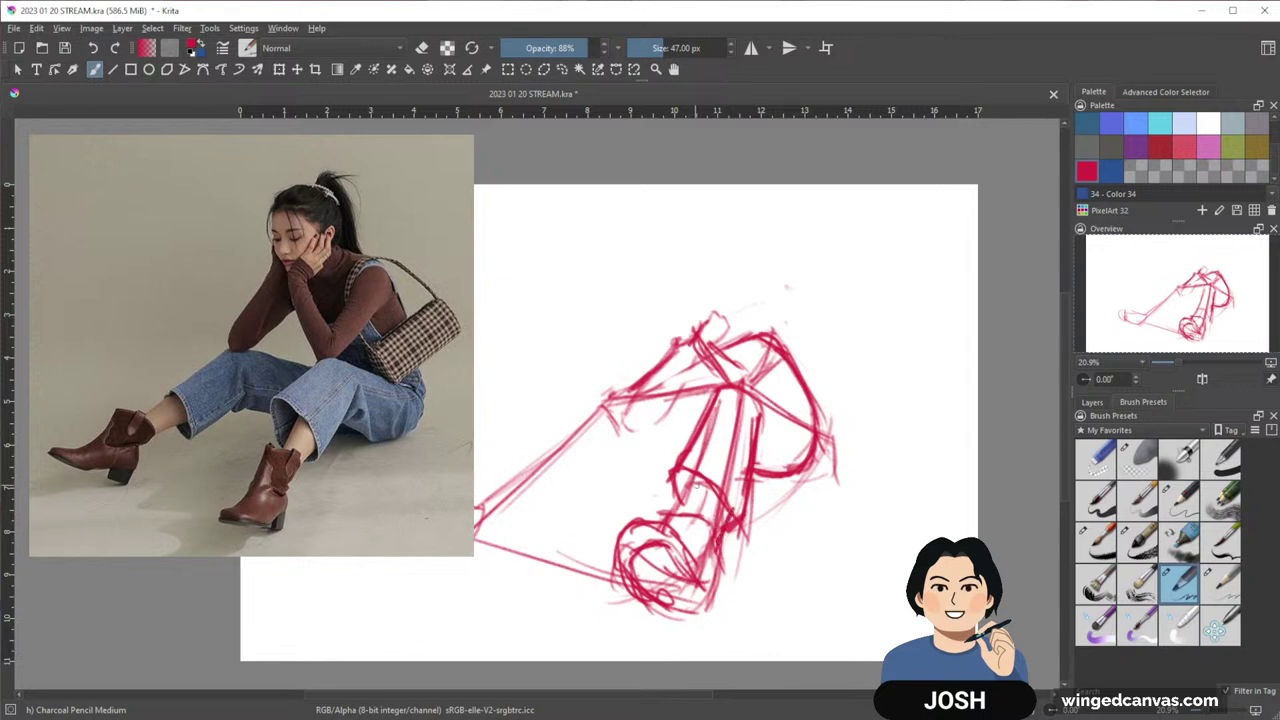
drag(696, 472, 674, 528)
drag(832, 317, 854, 308)
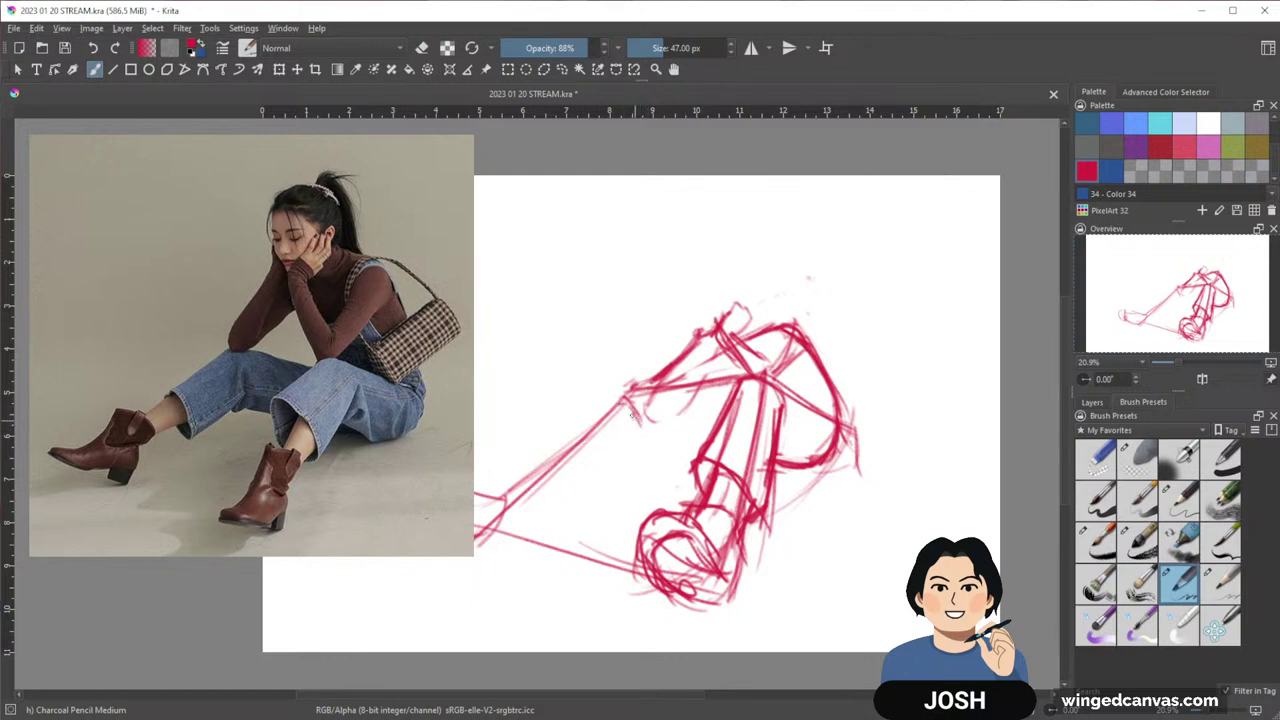
Draw the far thigh's lines from the knee across to the near trouser leg and reinforce the underside of the seat
drag(622, 412, 708, 438)
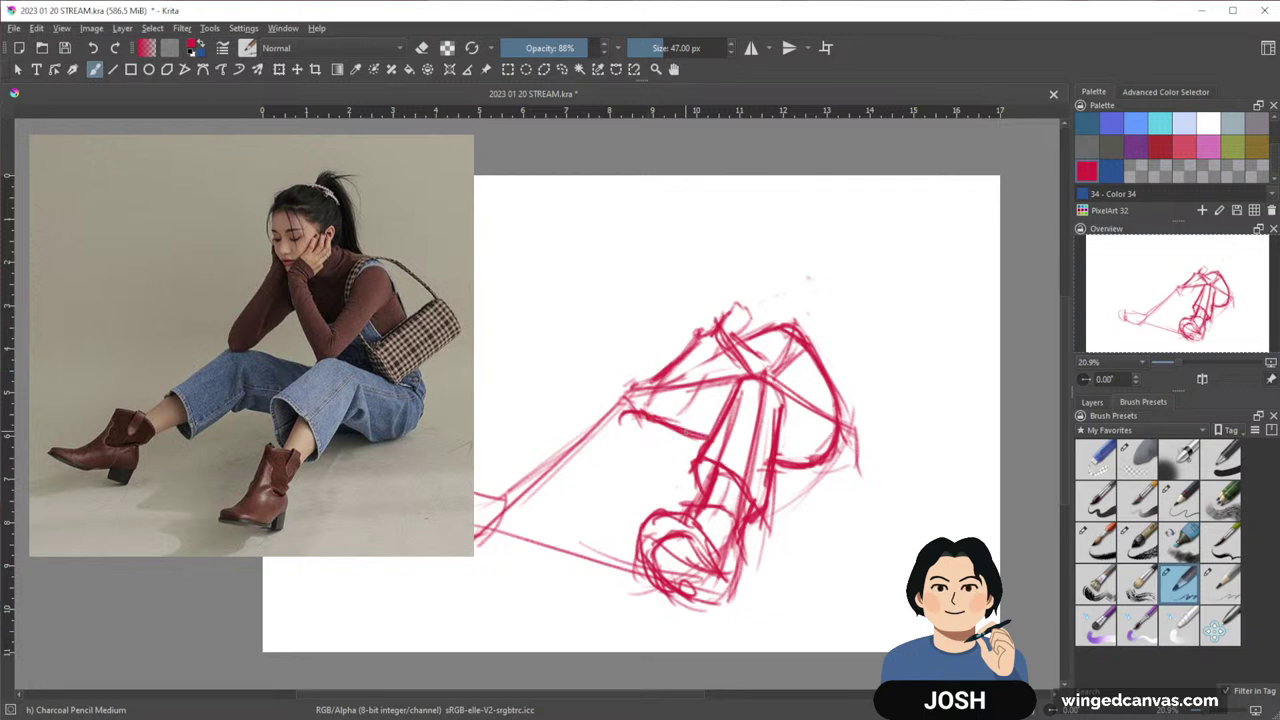
drag(628, 464, 688, 458)
drag(816, 465, 776, 478)
mouse_move(649, 410)
mouse_down()
mouse_move(718, 421)
mouse_move(706, 416)
mouse_up()
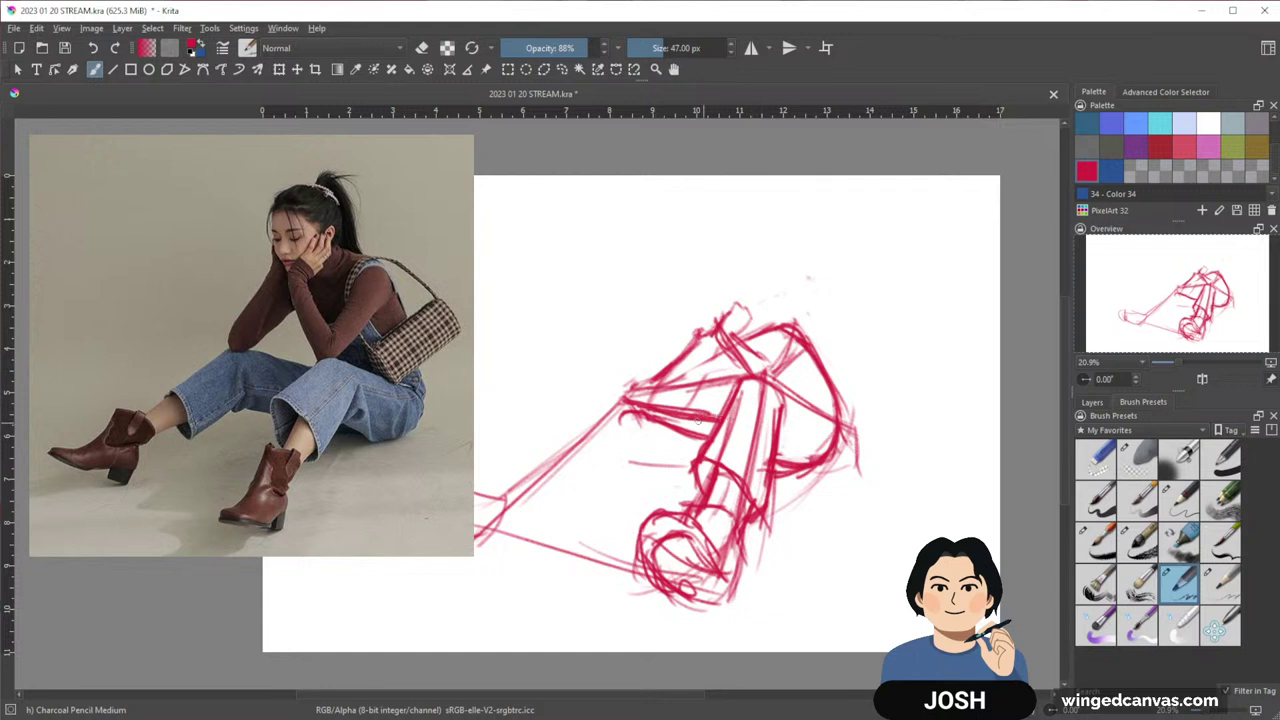
Define the far shin and trouser hem, and draw the underside of the far thigh and calf, erasing the overlap behind the knee
drag(622, 402, 518, 471)
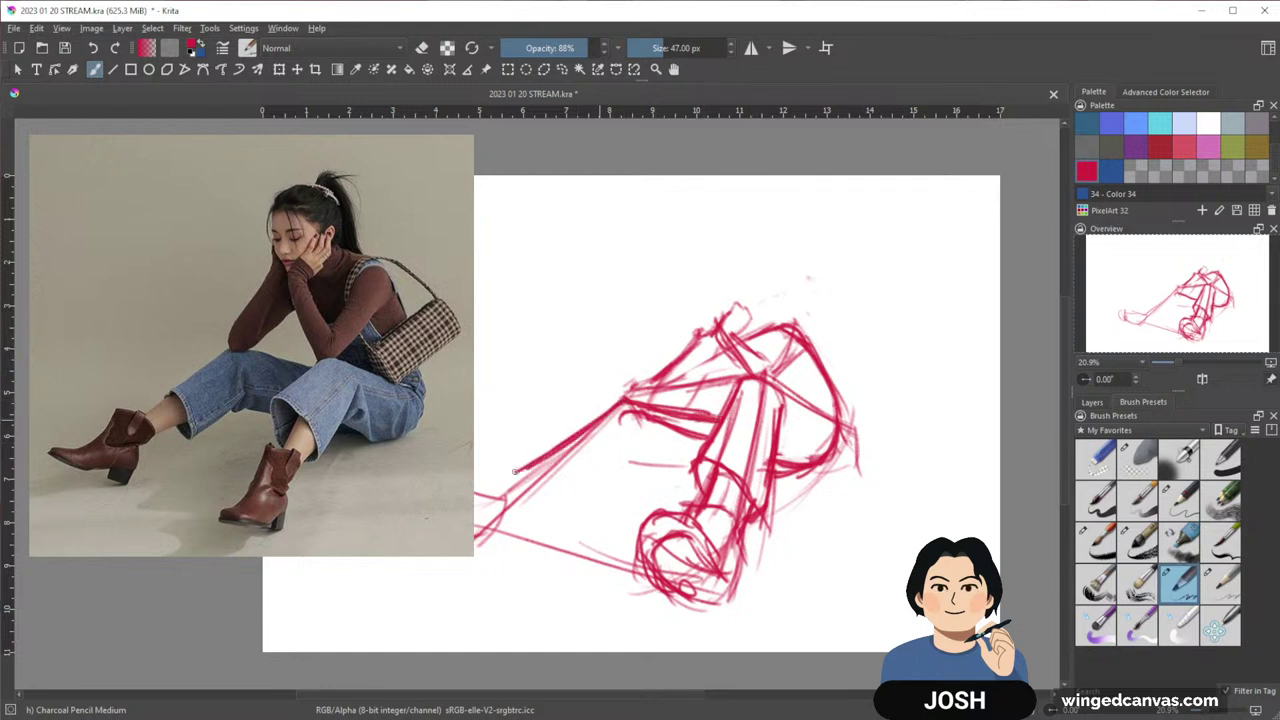
mouse_move(584, 429)
mouse_down()
mouse_move(516, 472)
mouse_move(556, 490)
mouse_up()
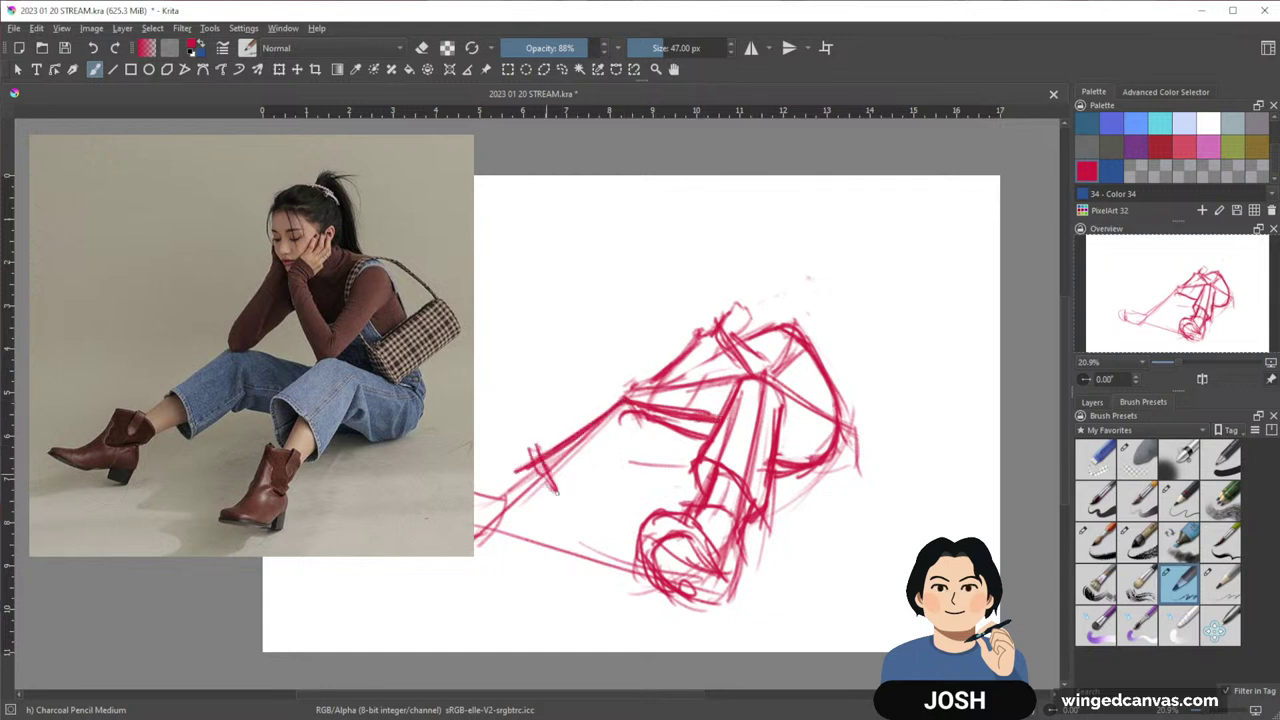
mouse_move(628, 446)
mouse_down()
mouse_move(546, 492)
mouse_move(630, 438)
mouse_up()
mouse_move(632, 420)
mouse_down()
mouse_move(633, 441)
mouse_move(694, 461)
mouse_up()
mouse_move(643, 430)
mouse_down()
mouse_move(728, 463)
mouse_move(696, 438)
mouse_move(628, 420)
mouse_move(709, 439)
mouse_move(686, 435)
mouse_up()
key(e)
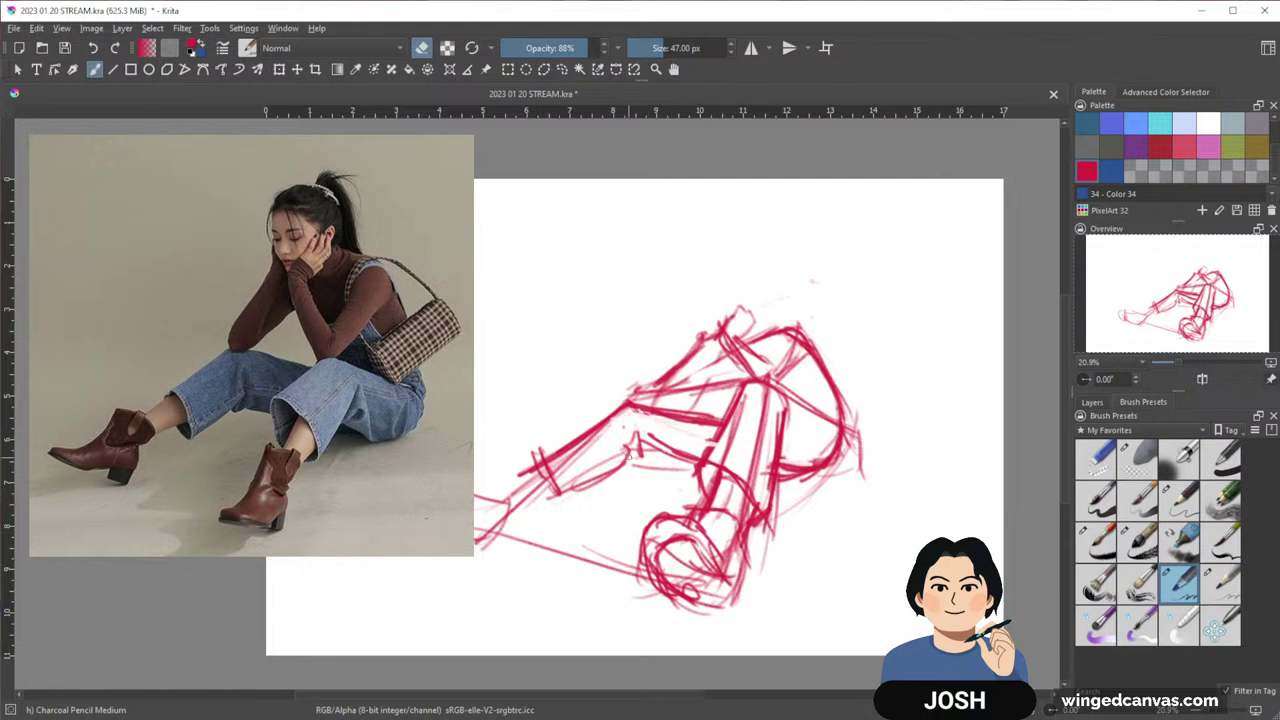
key(e)
Strengthen the far trouser leg's outline along the shin, hem and calf
mouse_move(630, 426)
mouse_down()
mouse_move(652, 446)
mouse_move(578, 491)
mouse_up()
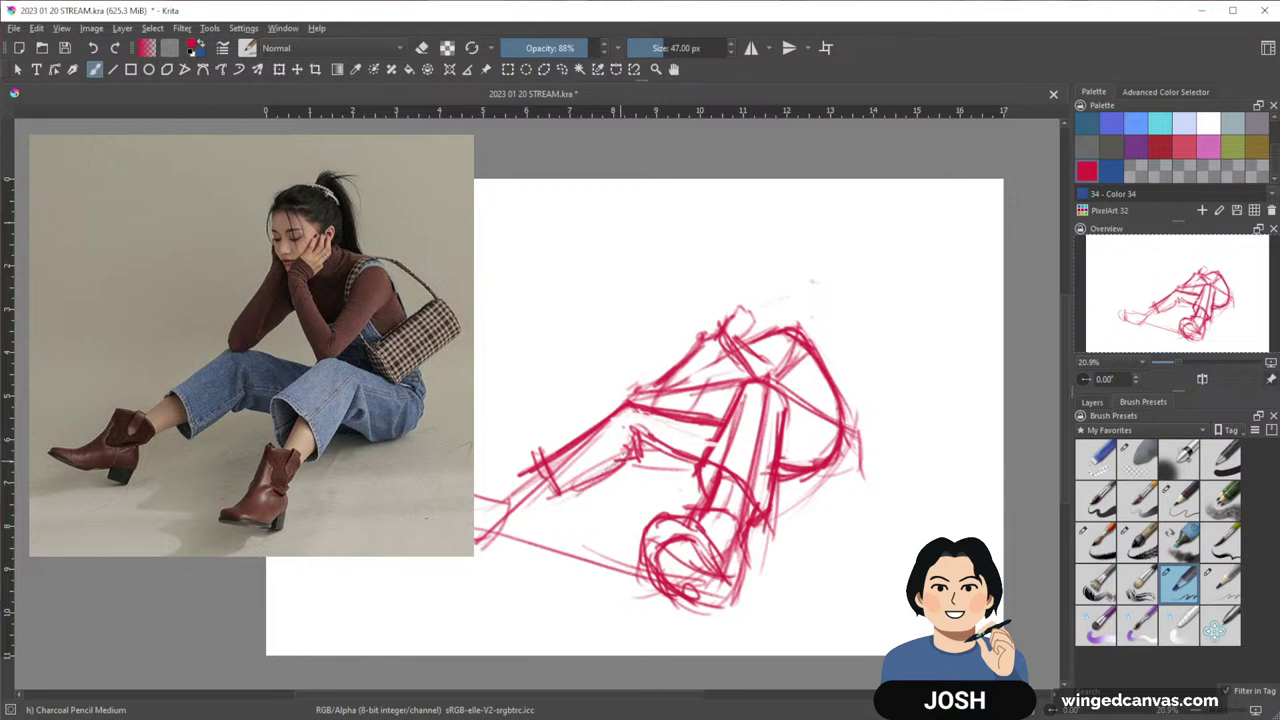
drag(628, 455, 570, 497)
mouse_move(611, 412)
mouse_down()
mouse_move(548, 438)
mouse_move(534, 463)
mouse_up()
drag(536, 459, 557, 509)
drag(556, 502, 617, 463)
drag(884, 389, 908, 388)
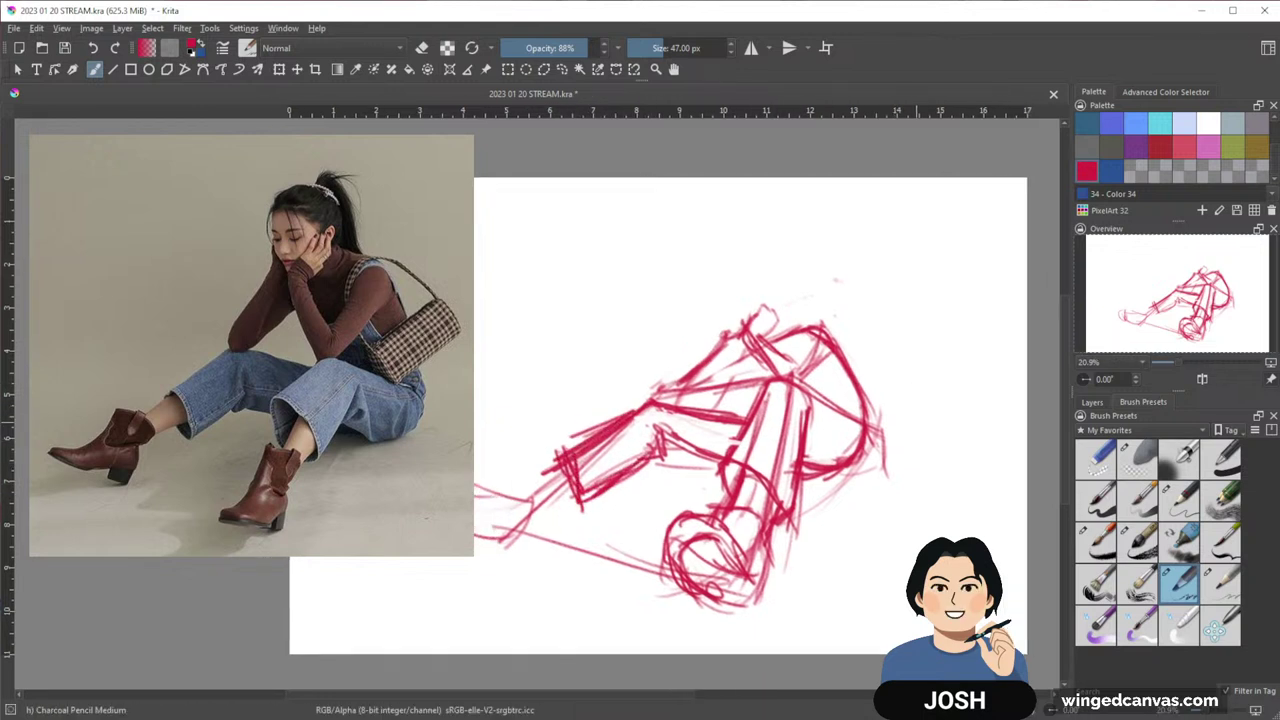
Reshape the near boot with a heavier heel, longer toe and flatter sole, and erase the old rounded toe lines
mouse_move(776, 500)
mouse_down()
mouse_move(758, 596)
mouse_move(754, 584)
mouse_up()
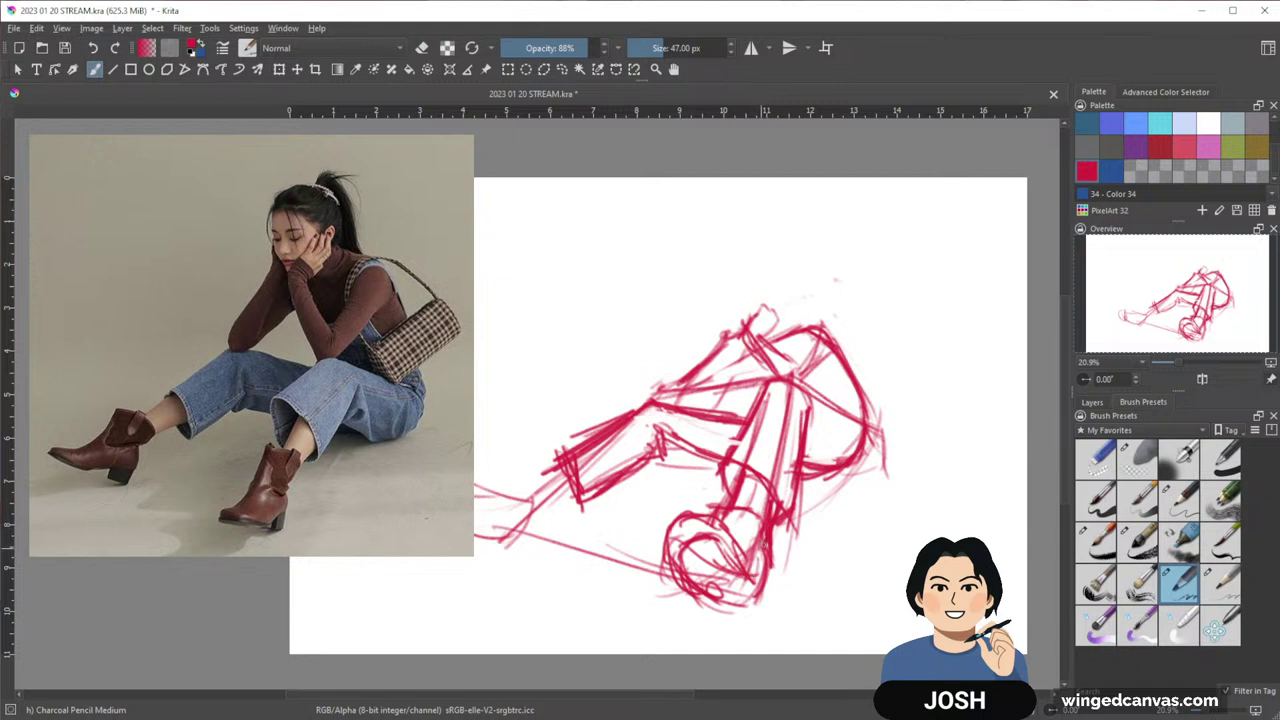
drag(767, 537, 756, 602)
mouse_move(758, 598)
mouse_down()
mouse_move(722, 606)
mouse_move(744, 613)
mouse_up()
mouse_move(704, 514)
mouse_down()
mouse_move(743, 565)
mouse_move(714, 520)
mouse_move(702, 548)
mouse_move(658, 546)
mouse_move(644, 598)
mouse_move(730, 612)
mouse_move(720, 606)
mouse_up()
drag(636, 580, 672, 594)
mouse_move(644, 548)
mouse_down()
mouse_move(654, 584)
mouse_move(750, 606)
mouse_move(700, 512)
mouse_move(670, 528)
mouse_move(702, 522)
mouse_move(672, 562)
mouse_move(716, 570)
mouse_move(710, 580)
mouse_up()
key(e)
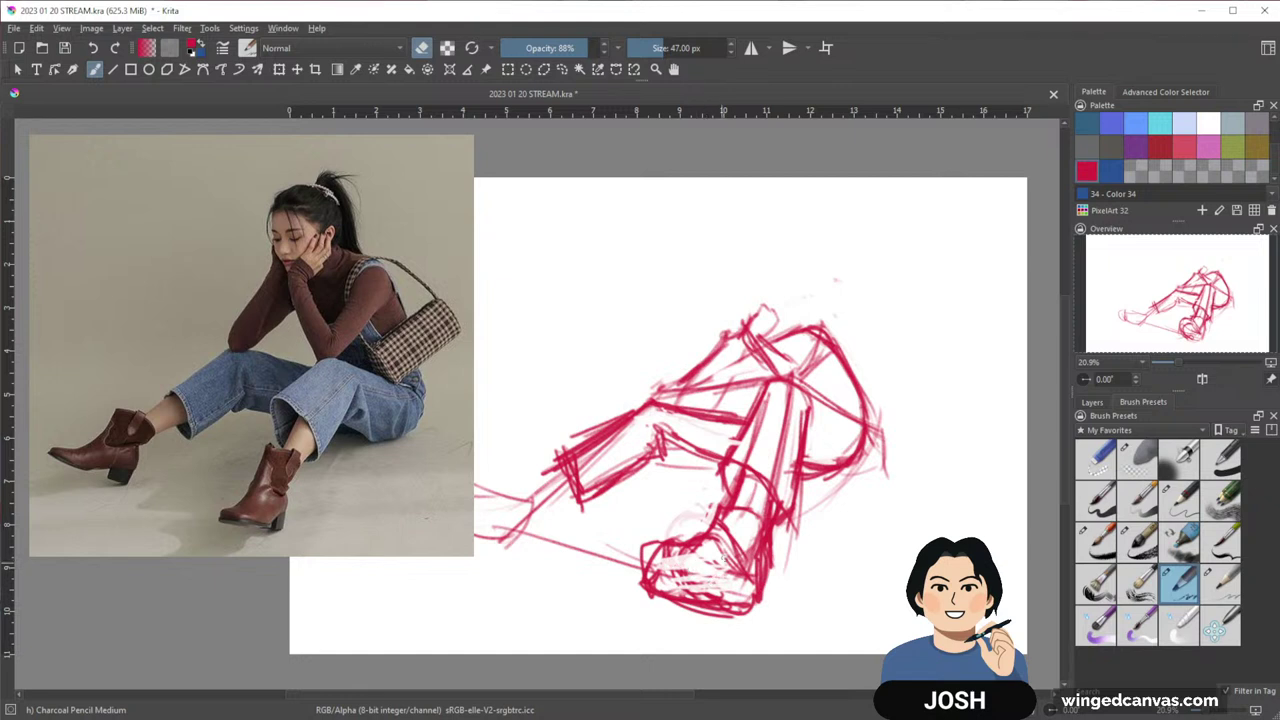
Redraw the near boot's instep and ankle folds, running down from the trouser hem to the toe
key(e)
mouse_move(642, 550)
mouse_down()
mouse_move(701, 545)
mouse_move(760, 580)
mouse_up()
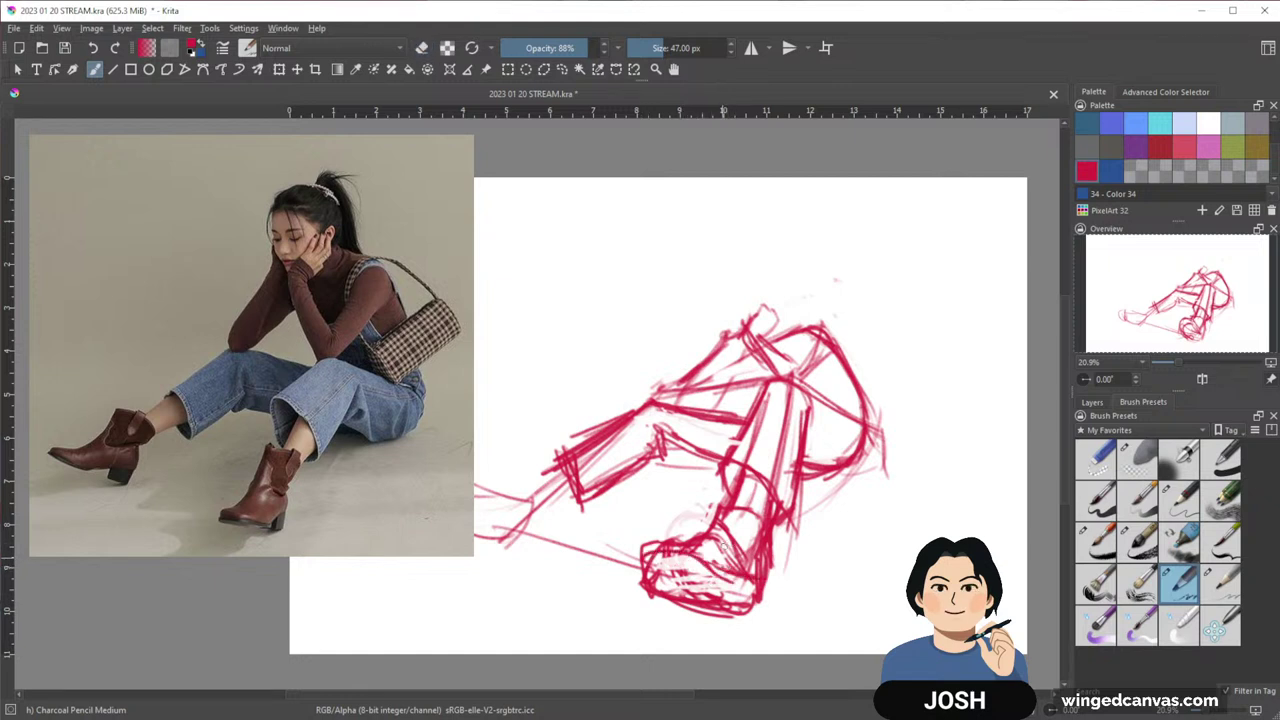
drag(716, 532, 746, 572)
mouse_move(722, 504)
mouse_down()
mouse_move(709, 528)
mouse_move(646, 543)
mouse_up()
Clean up the far ankle and redraw it between the trouser hem and the boot
key(e)
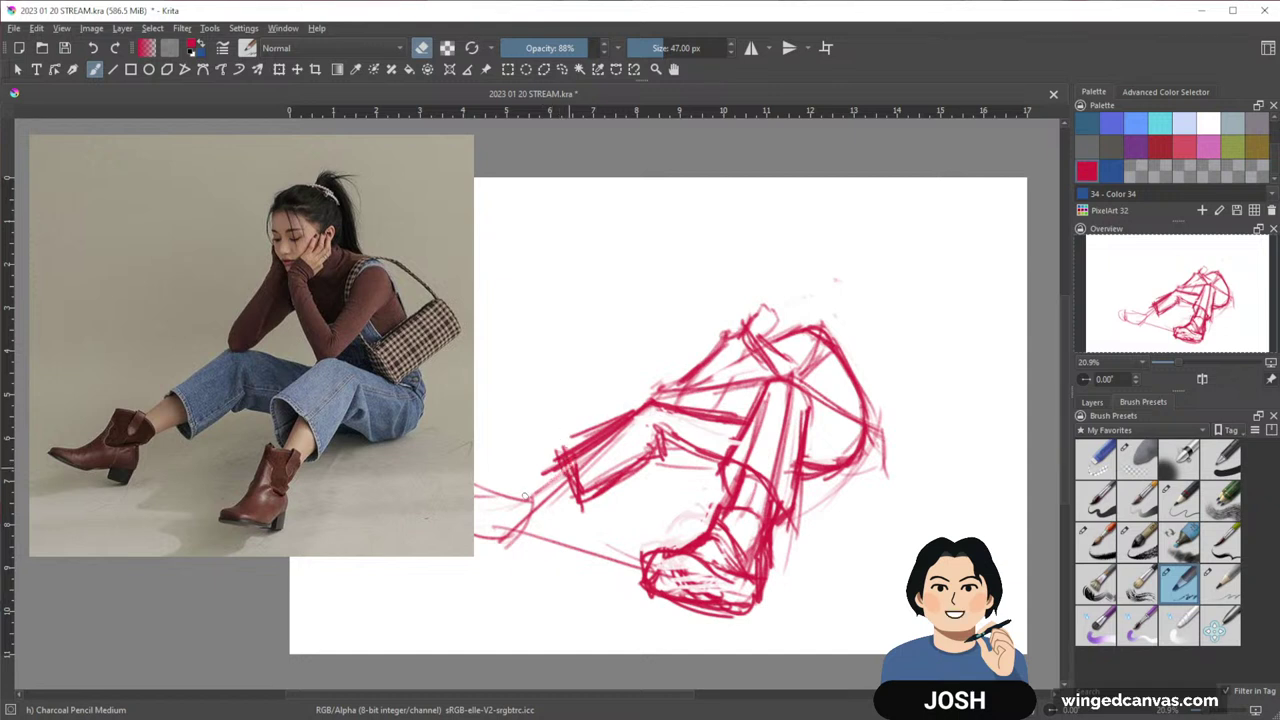
key(e)
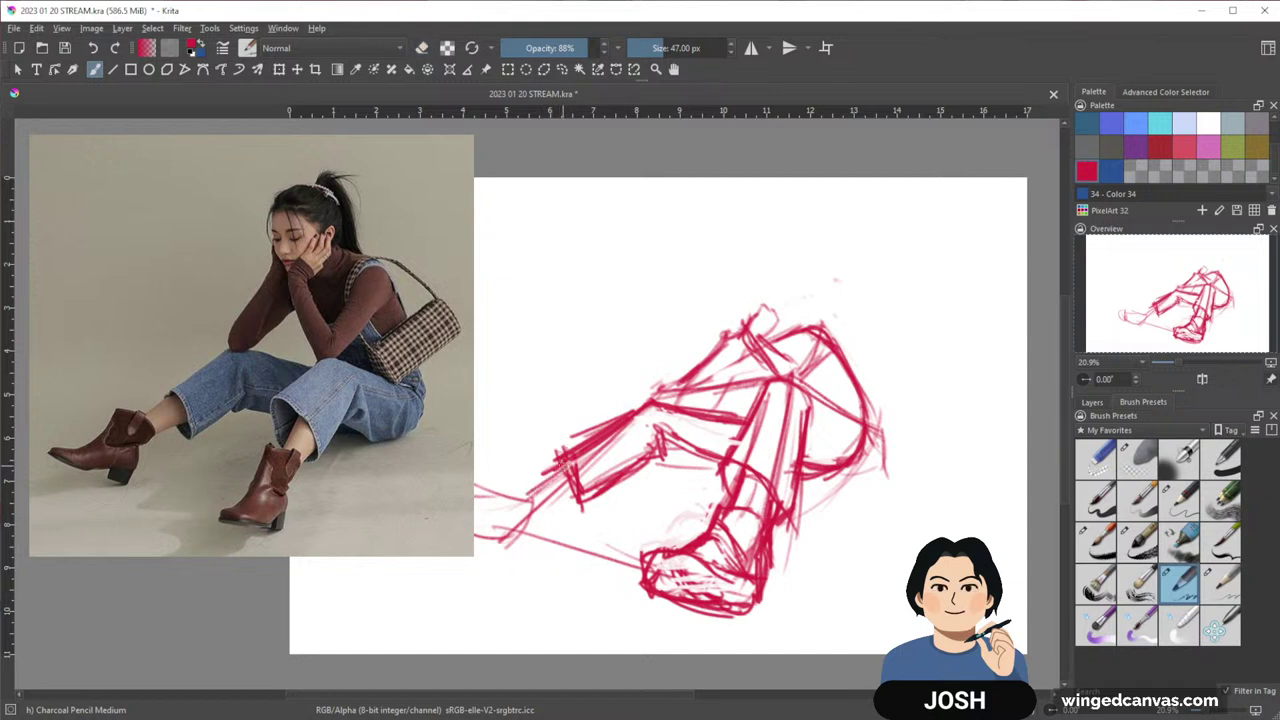
mouse_move(536, 500)
mouse_down()
mouse_move(578, 494)
mouse_move(494, 500)
mouse_move(533, 519)
mouse_move(514, 536)
mouse_up()
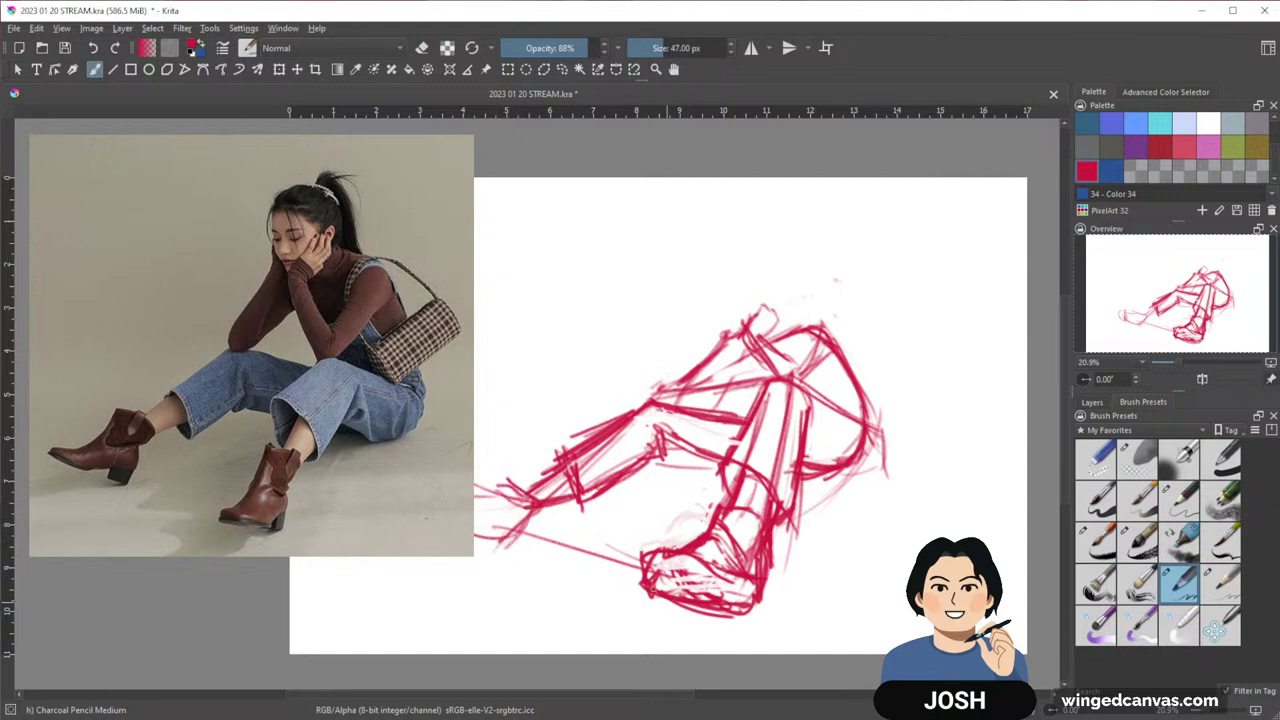
Thicken the near boot's toe edge and sole
mouse_move(686, 552)
mouse_down()
mouse_move(648, 569)
mouse_move(714, 598)
mouse_move(752, 592)
mouse_move(740, 610)
mouse_up()
drag(646, 574, 636, 606)
drag(638, 590, 736, 624)
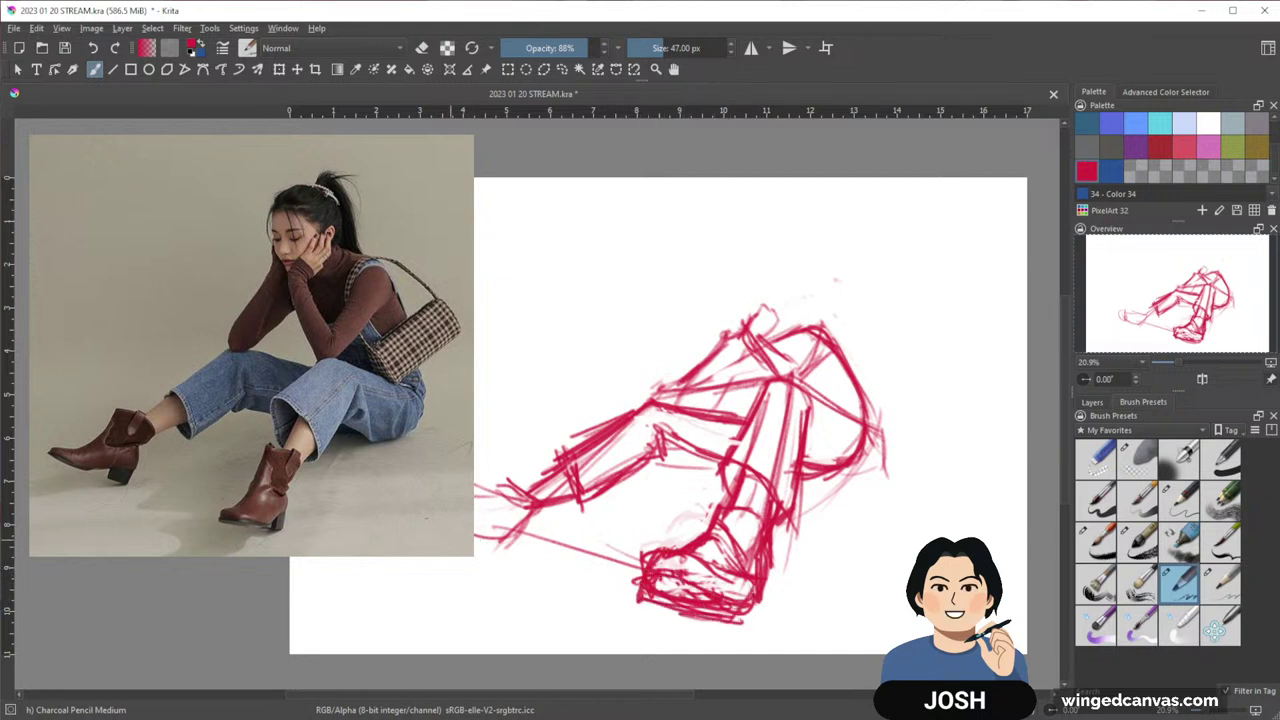
Sketch the far boot's shaft opening and heel, and complete its toe and sole
mouse_move(502, 532)
mouse_down()
mouse_move(479, 558)
mouse_move(506, 541)
mouse_up()
drag(533, 509, 472, 562)
drag(526, 480, 476, 504)
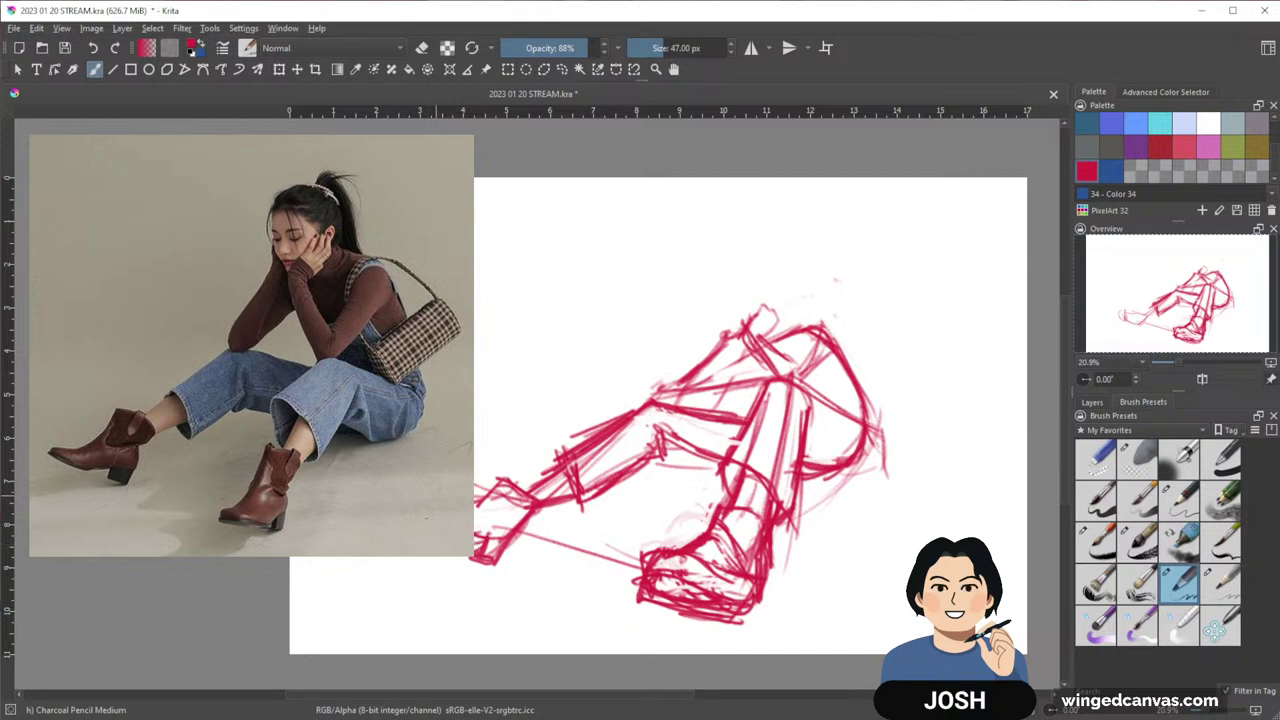
drag(866, 480, 823, 475)
mouse_move(557, 534)
mouse_down()
mouse_move(490, 544)
mouse_move(694, 506)
mouse_move(705, 430)
mouse_move(740, 350)
mouse_move(769, 308)
mouse_move(791, 313)
mouse_up()
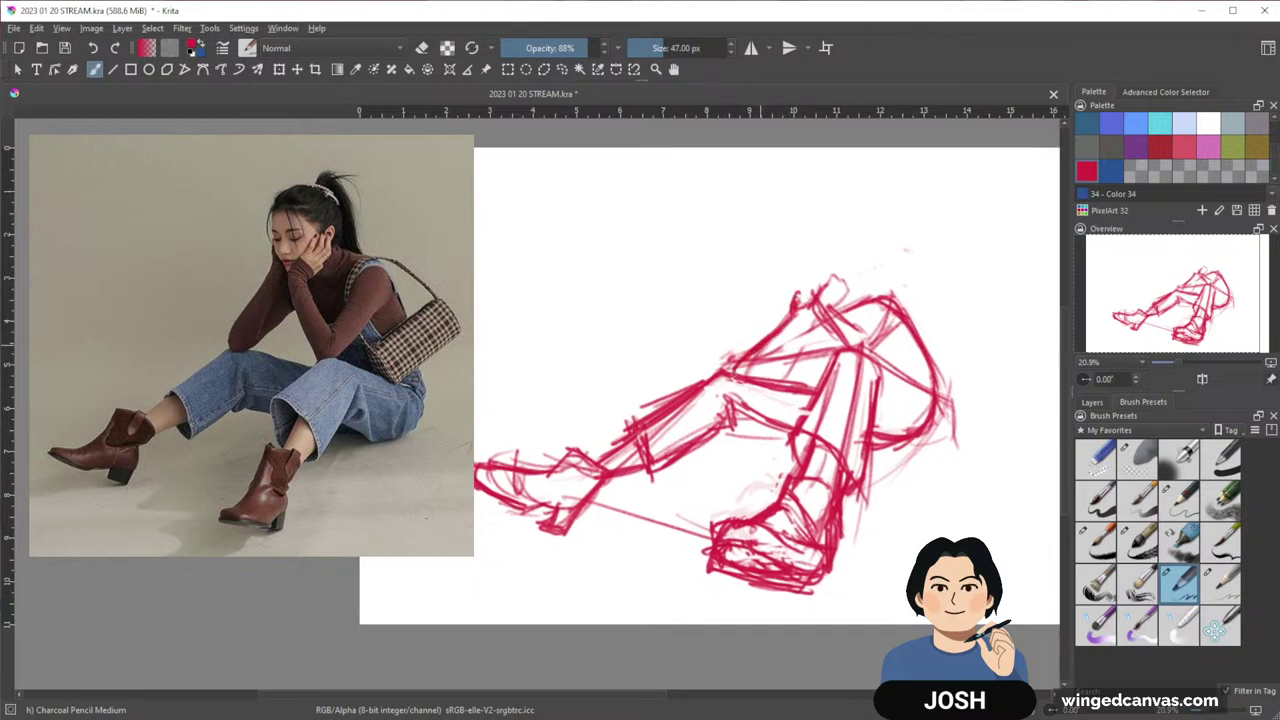
Reinforce the far thigh beside the near knee and the curve of the back and seat, erasing stray lines around the knee
mouse_move(754, 385)
mouse_down()
mouse_move(872, 339)
mouse_move(758, 380)
mouse_move(822, 354)
mouse_up()
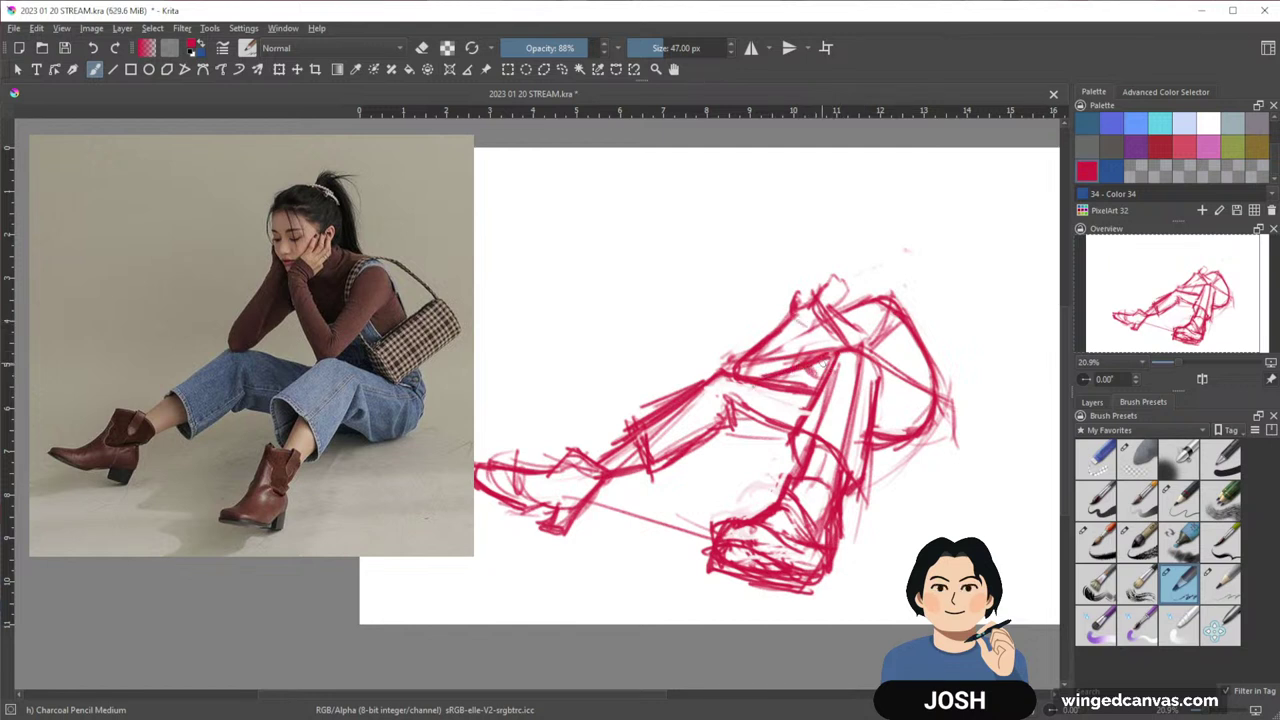
drag(818, 362, 831, 366)
mouse_move(894, 300)
mouse_down()
mouse_move(930, 374)
mouse_move(921, 442)
mouse_move(870, 462)
mouse_up()
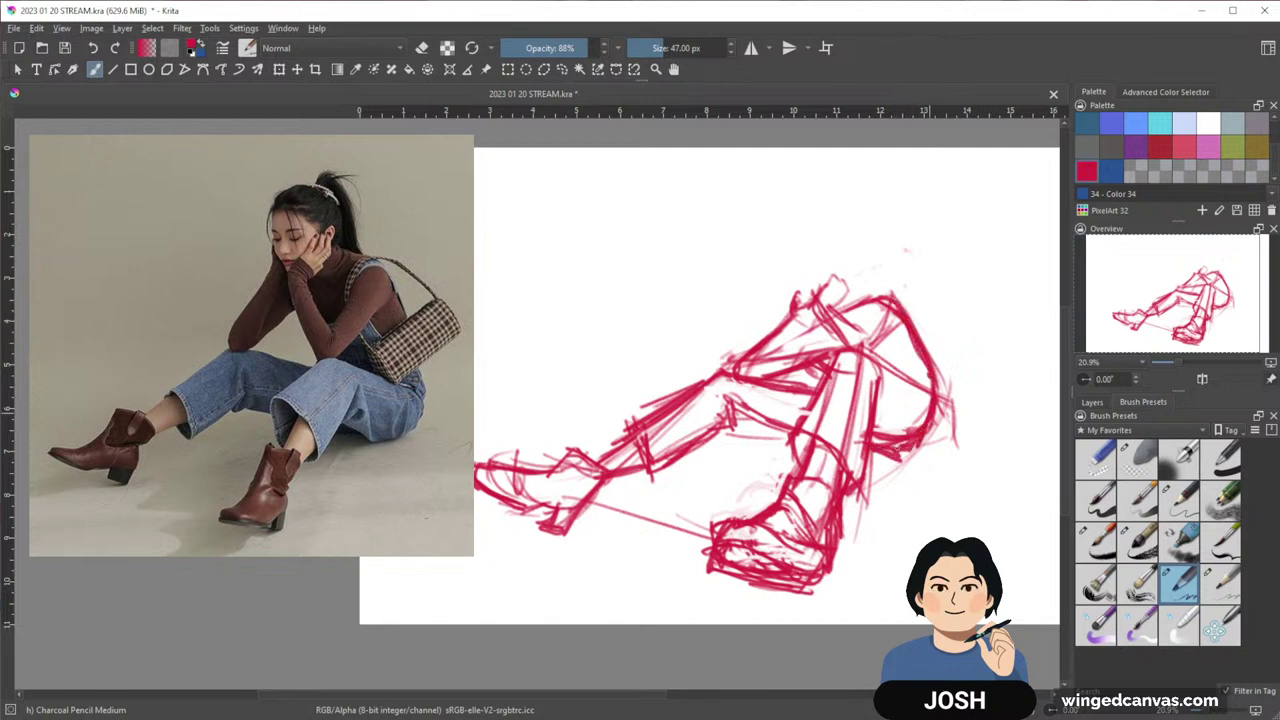
key(e)
mouse_move(886, 373)
mouse_down()
mouse_move(848, 389)
mouse_move(824, 367)
mouse_up()
key(e)
Sketch the rounded head and the far arm's outer edge, and save the drawing
mouse_move(741, 276)
mouse_down()
mouse_move(737, 262)
mouse_move(760, 250)
mouse_move(787, 263)
mouse_move(792, 299)
mouse_up()
mouse_move(741, 261)
mouse_down()
mouse_move(736, 296)
mouse_move(755, 315)
mouse_move(711, 347)
mouse_up()
key(e)
key(e)
key(ctrl+s)
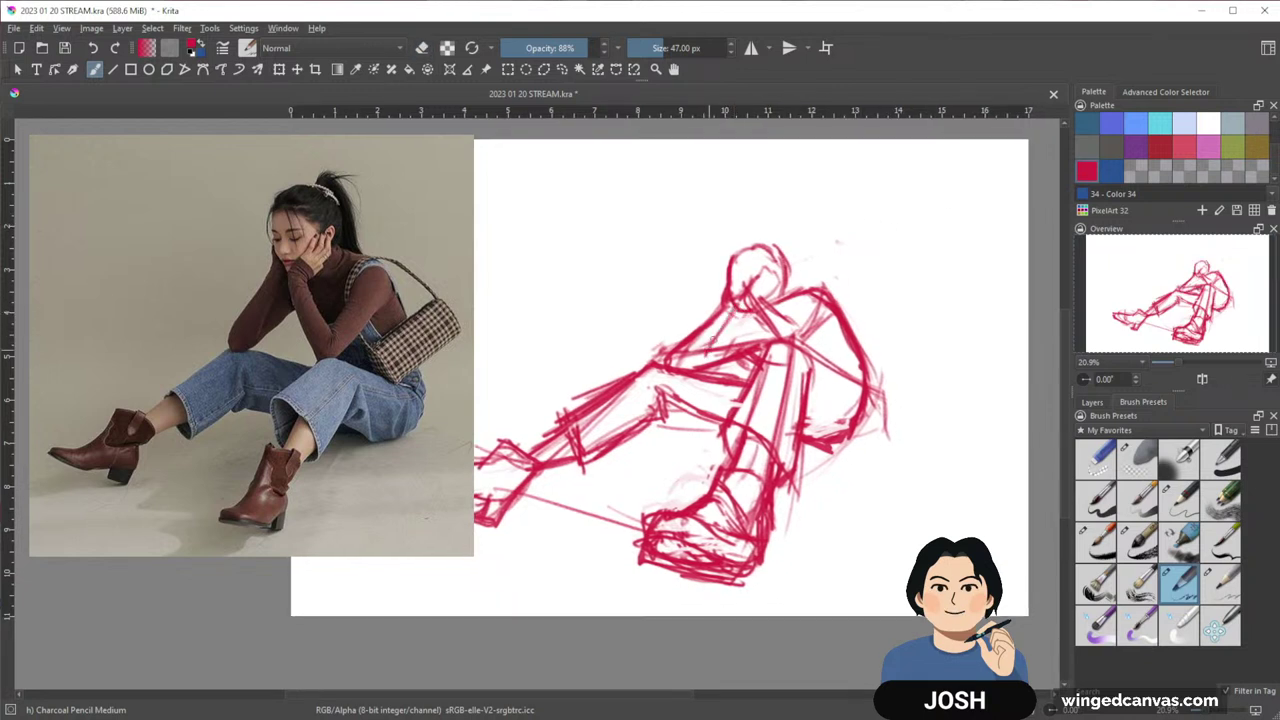
Erase stray lines inside the hand area and redraw the near forearm where it meets the head
key(e)
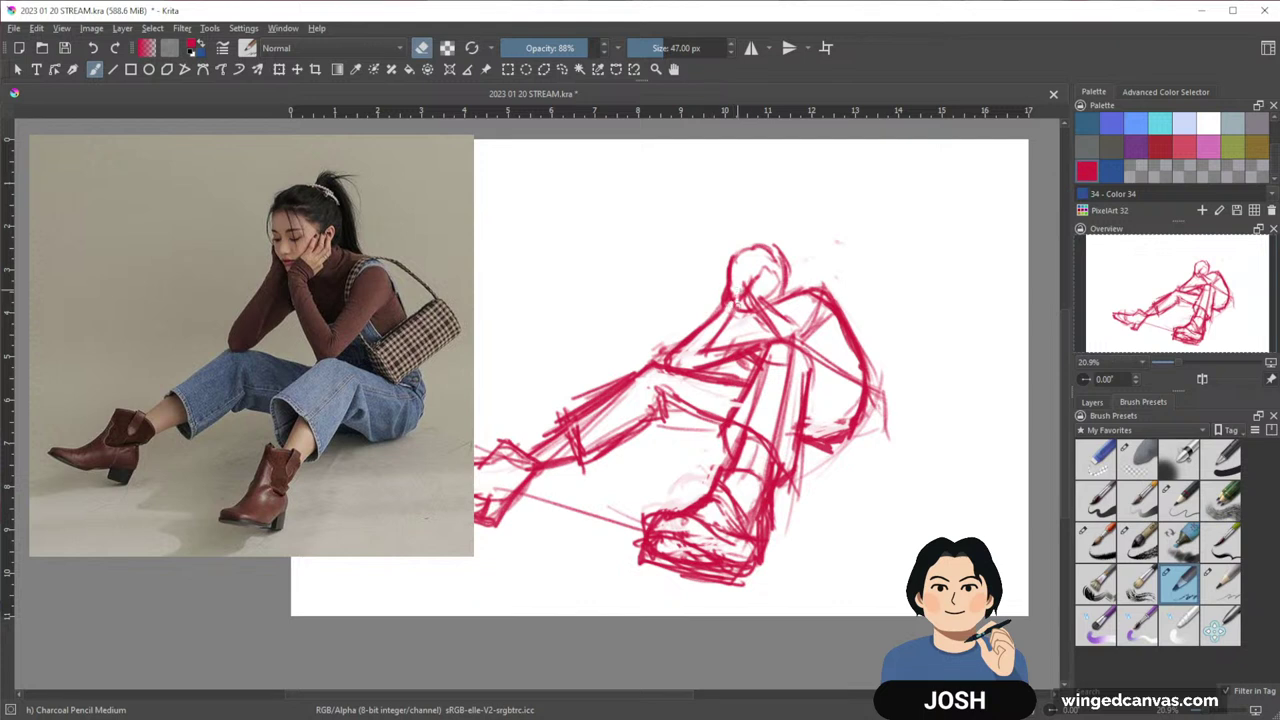
drag(740, 306, 741, 284)
key(e)
key(e)
drag(771, 302, 795, 325)
key(e)
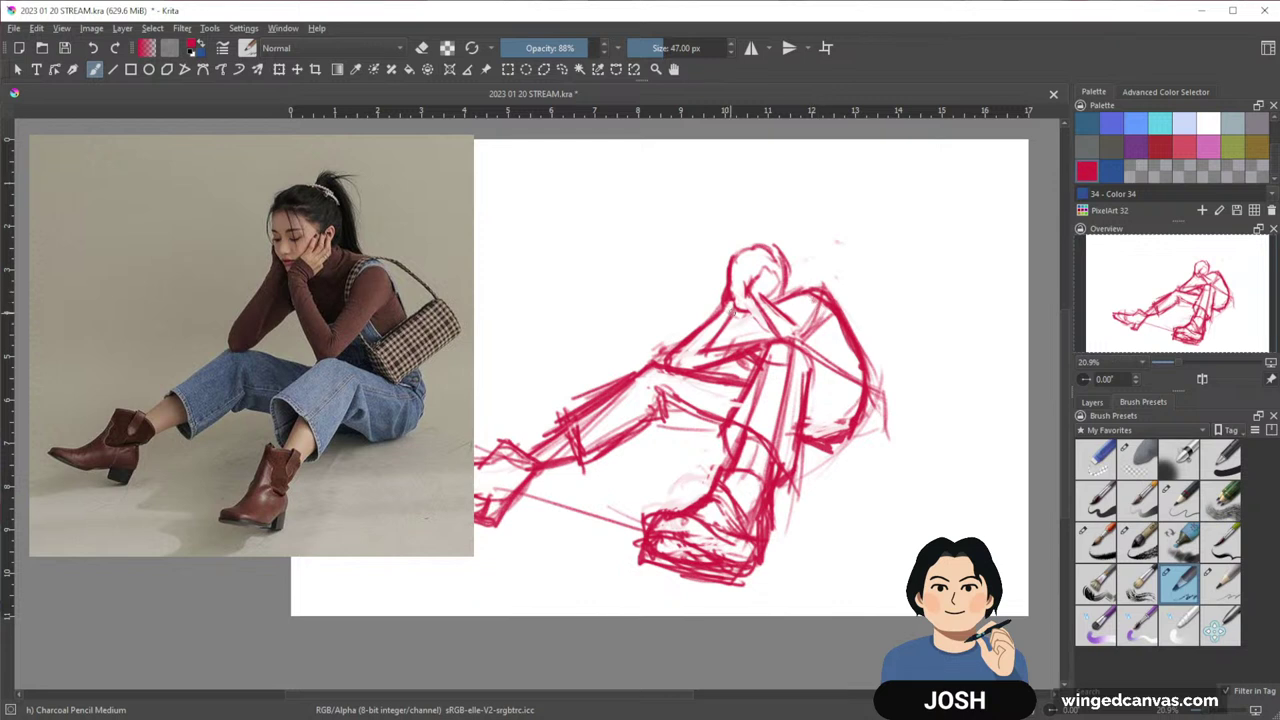
Redraw the head's rounded outline slightly further forward and erase the old contour lines inside and behind it
mouse_move(722, 262)
mouse_down()
mouse_move(716, 304)
mouse_move(758, 250)
mouse_move(782, 270)
mouse_move(776, 302)
mouse_up()
key(e)
drag(730, 258, 736, 308)
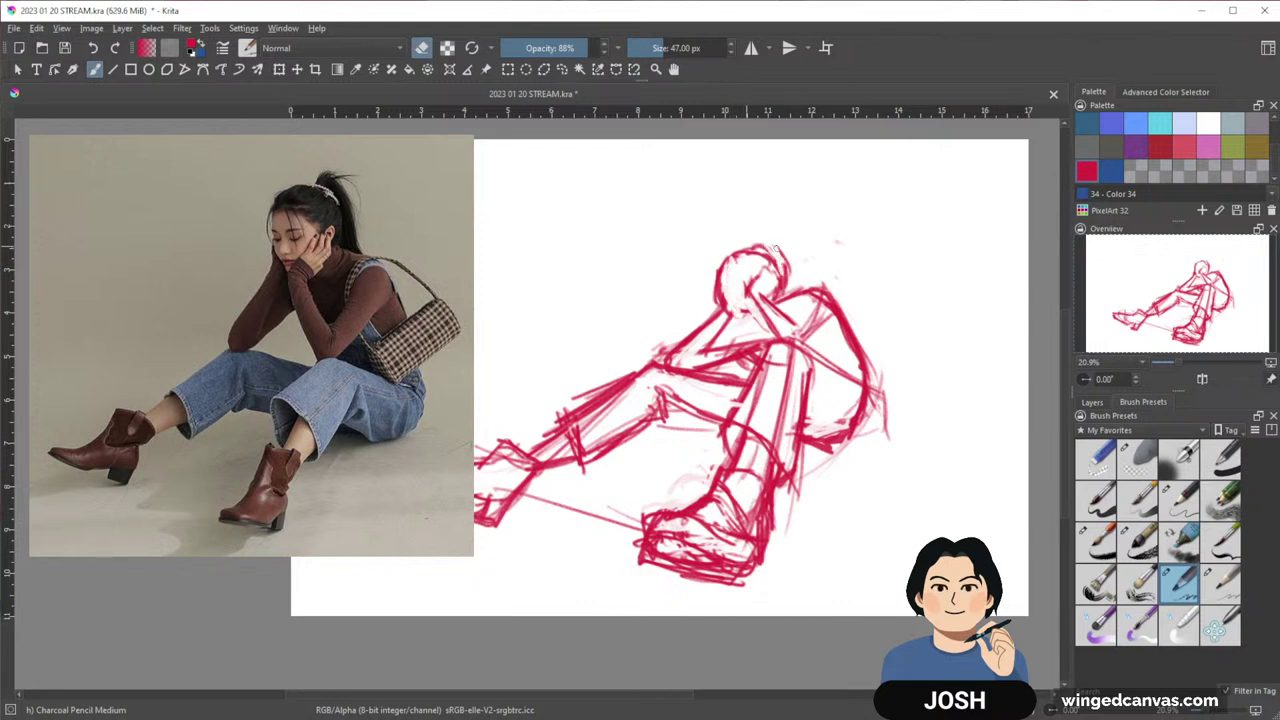
mouse_move(776, 249)
mouse_down()
mouse_move(782, 298)
mouse_move(784, 257)
mouse_move(751, 288)
mouse_move(755, 272)
mouse_up()
key(e)
key(e)
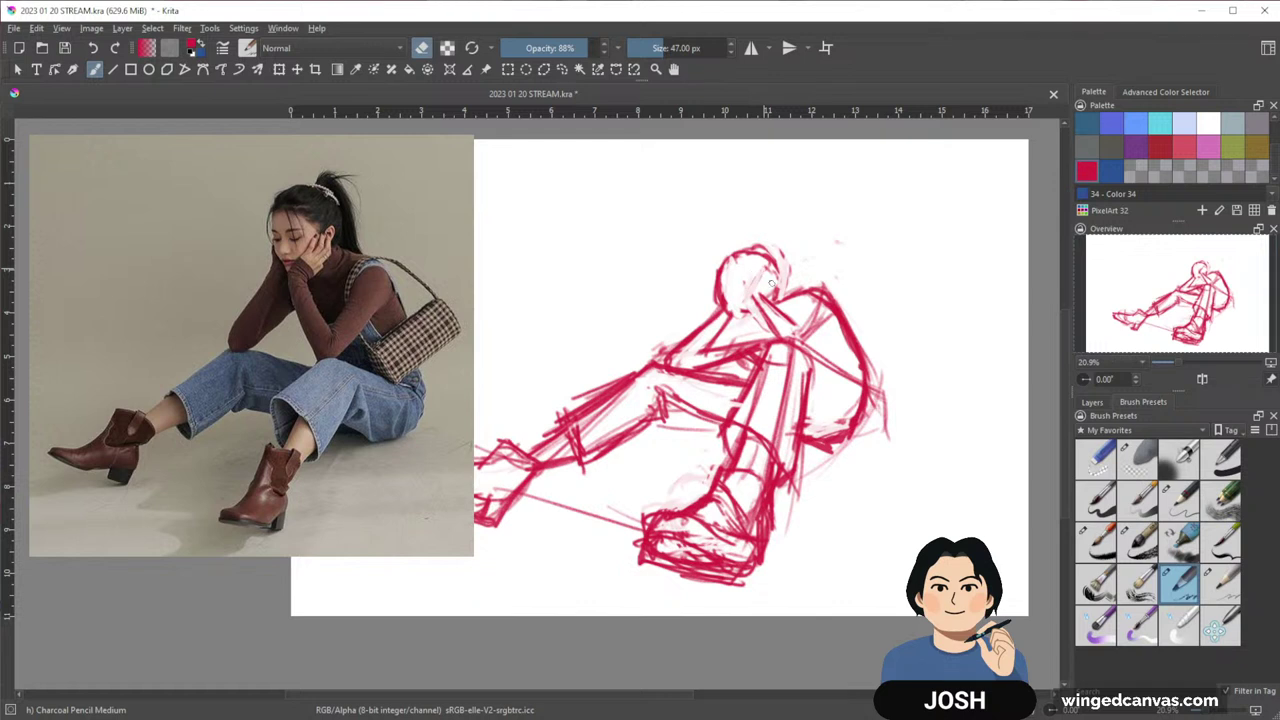
Rework the hand and near forearm beneath the head, and erase stray lines along the shoulder, back and thighs
mouse_move(752, 324)
mouse_down()
mouse_move(772, 330)
mouse_move(756, 292)
mouse_move(734, 312)
mouse_move(761, 346)
mouse_move(754, 299)
mouse_move(774, 284)
mouse_move(778, 304)
mouse_move(762, 306)
mouse_move(774, 332)
mouse_move(792, 309)
mouse_up()
key(e)
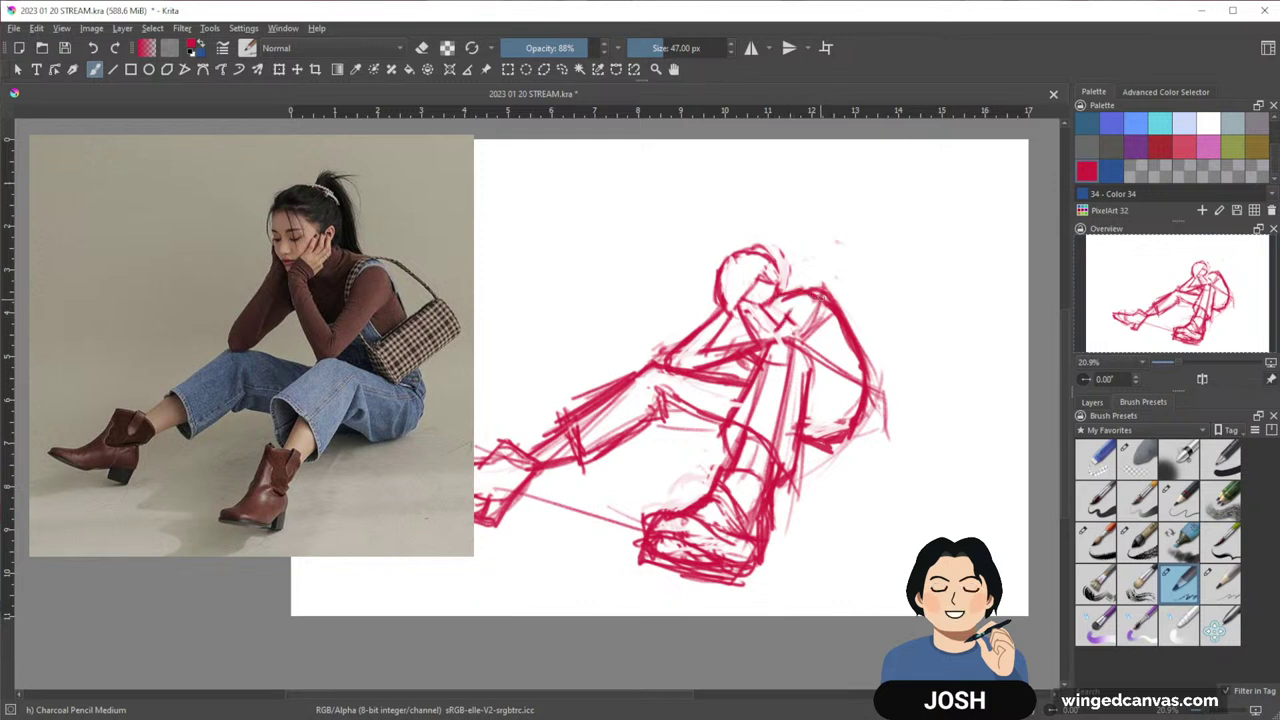
key(e)
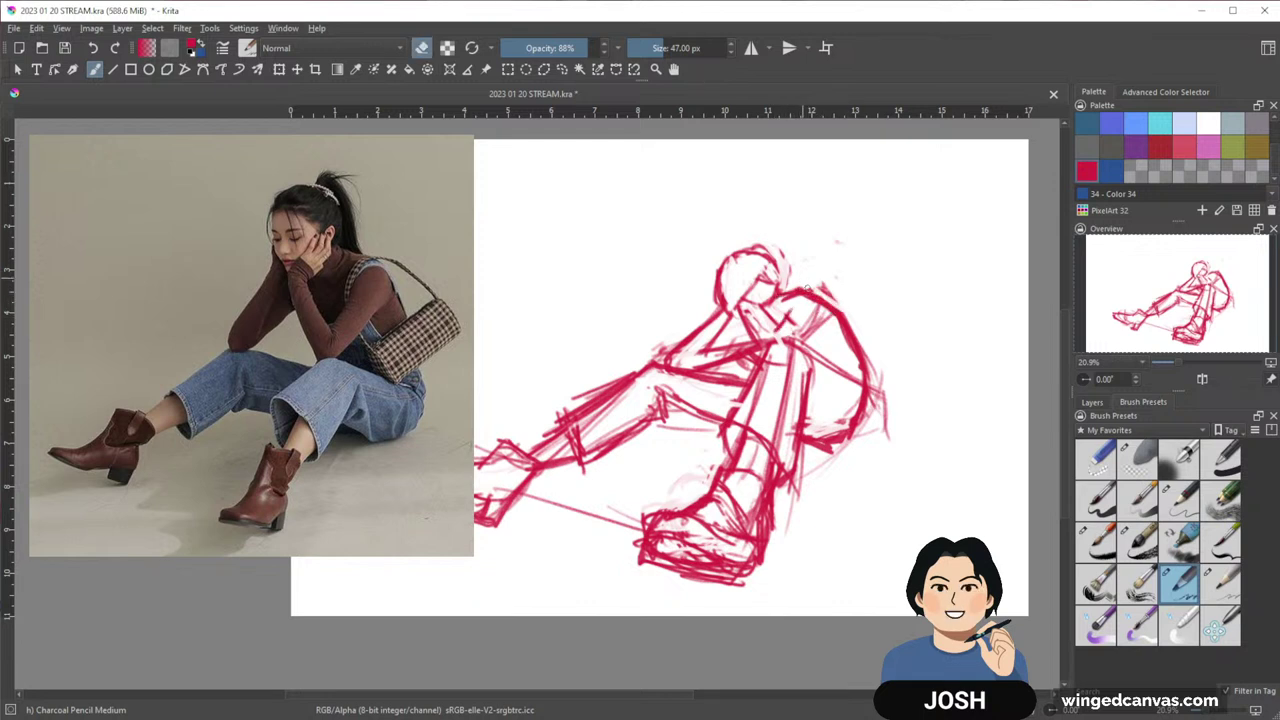
mouse_move(793, 284)
mouse_down()
mouse_move(783, 252)
mouse_move(836, 300)
mouse_move(876, 402)
mouse_move(818, 452)
mouse_move(854, 416)
mouse_up()
drag(876, 354, 877, 356)
mouse_move(774, 323)
mouse_down()
mouse_move(784, 331)
mouse_move(728, 304)
mouse_move(711, 357)
mouse_up()
Darken the far forearm from the head down to its elbow, and clean up the lines around the far knee
key(e)
drag(726, 308, 674, 365)
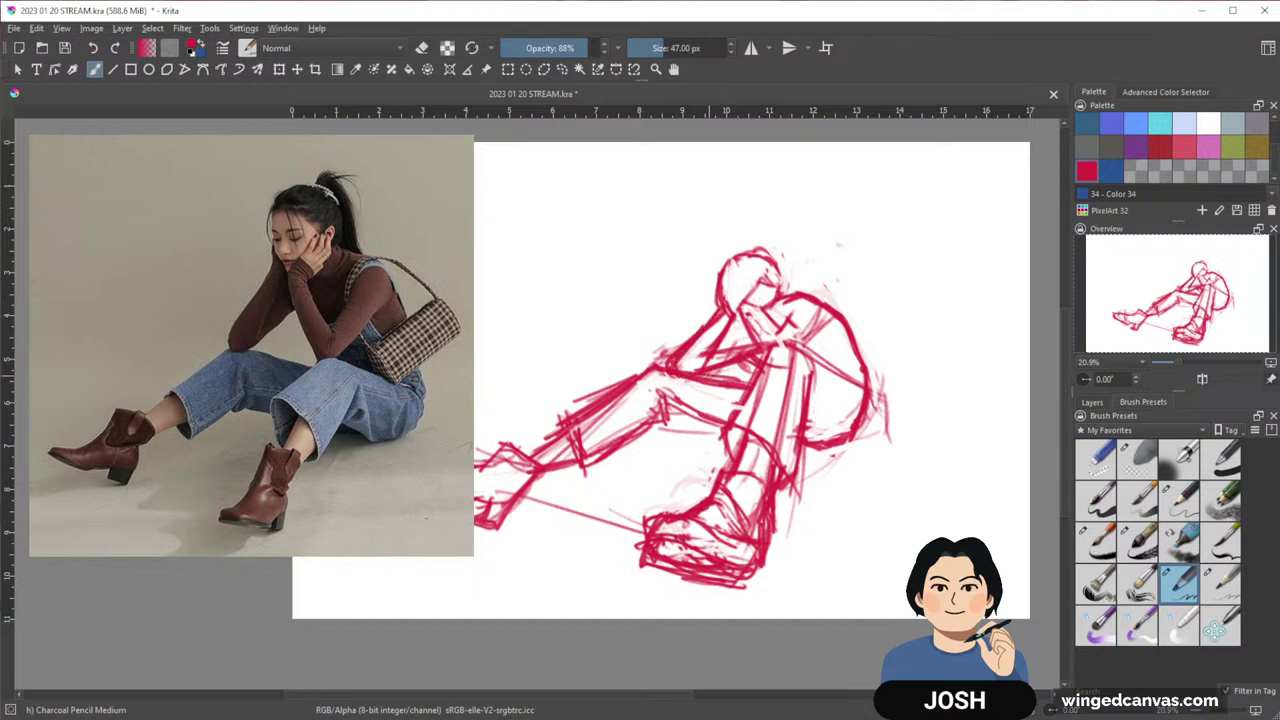
key(e)
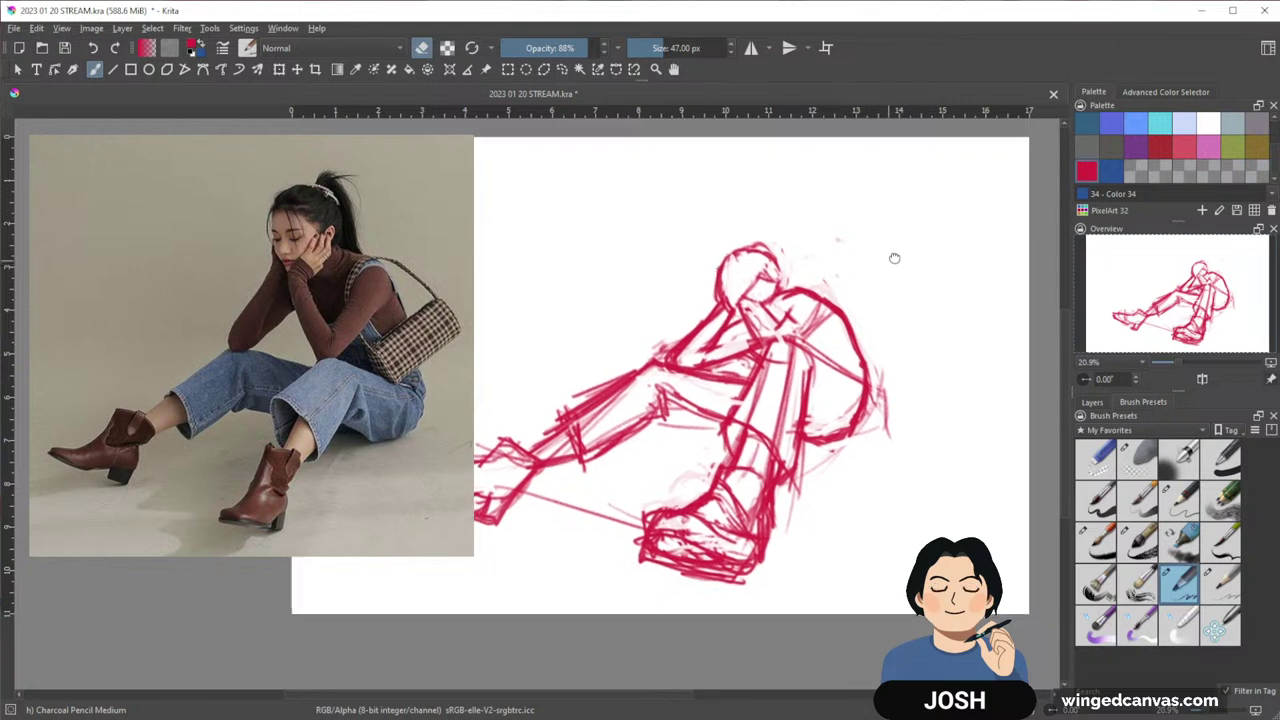
mouse_move(906, 272)
mouse_down()
mouse_move(997, 243)
mouse_move(977, 260)
mouse_move(988, 255)
mouse_up()
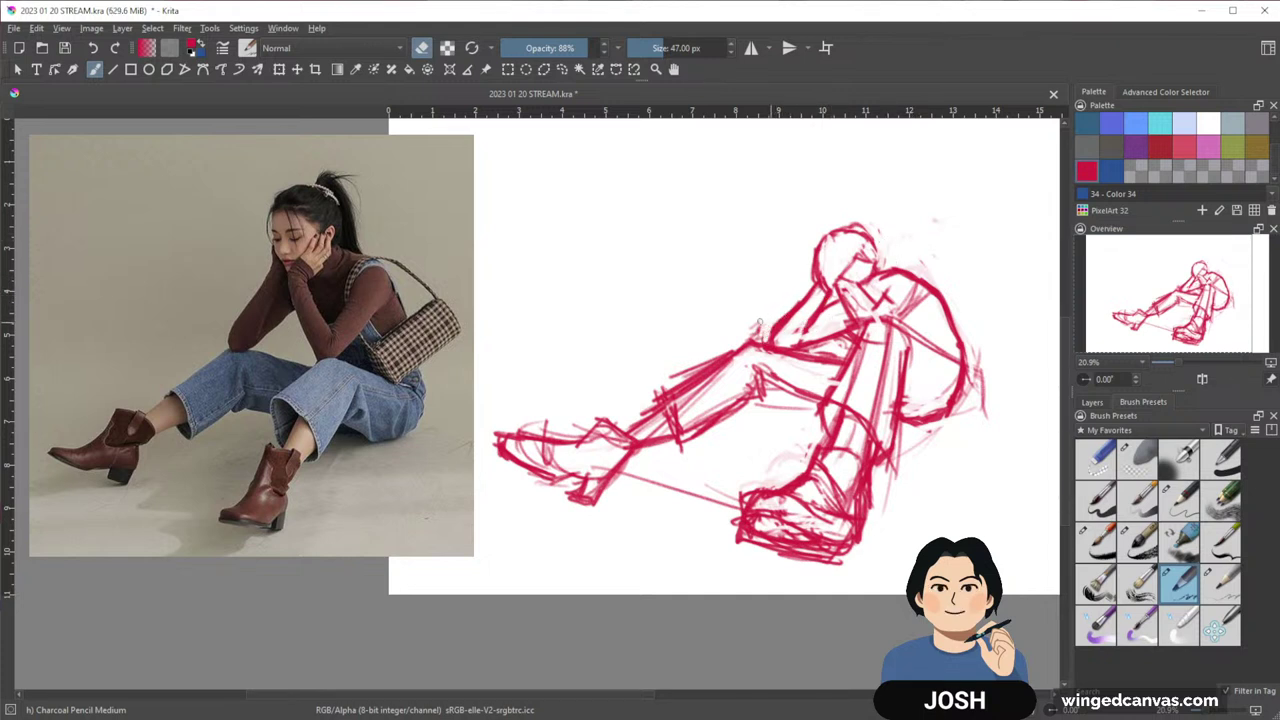
drag(940, 247, 924, 248)
mouse_move(804, 316)
mouse_down()
mouse_move(786, 343)
mouse_move(886, 320)
mouse_up()
key(e)
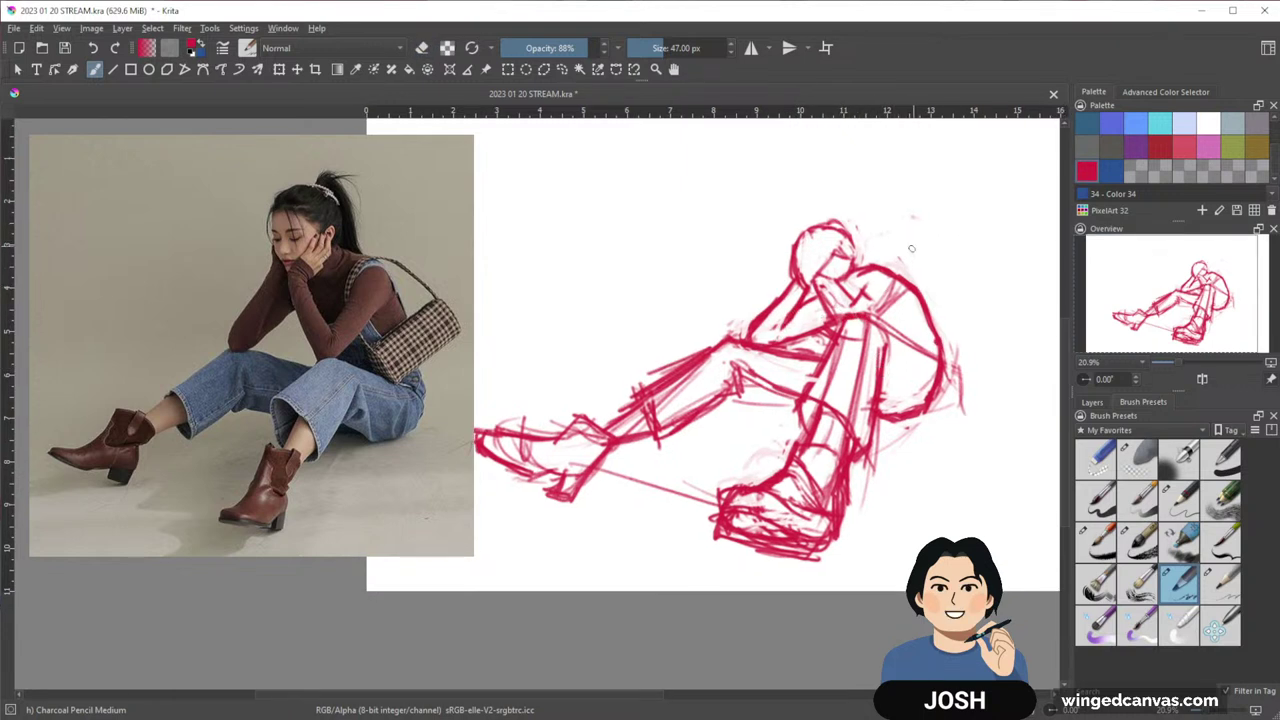
Erase overlapping lines inside the near shoulder and redraw the shoulder and upper arm contour behind the head
key(e)
key(e)
mouse_move(854, 260)
mouse_down()
mouse_move(876, 256)
mouse_move(853, 275)
mouse_move(869, 256)
mouse_move(854, 262)
mouse_up()
key(e)
key(e)
key(e)
key(e)
drag(876, 252, 796, 266)
mouse_move(782, 268)
mouse_down()
mouse_move(837, 295)
mouse_move(787, 268)
mouse_move(822, 296)
mouse_move(801, 280)
mouse_move(811, 286)
mouse_move(827, 206)
mouse_move(877, 274)
mouse_up()
key(e)
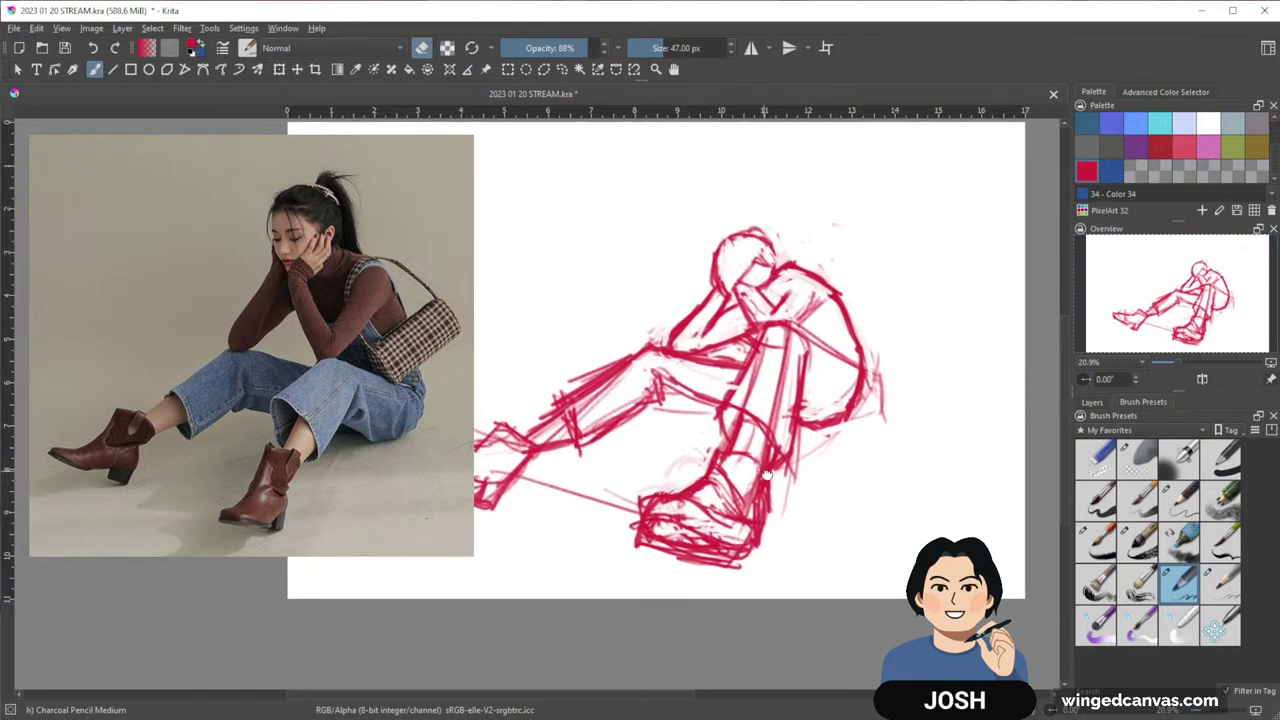
Lasso the far lower leg and boot, and scale them down and move them to shorten the far leg
mouse_move(766, 475)
mouse_down()
mouse_move(872, 460)
mouse_move(862, 463)
mouse_up()
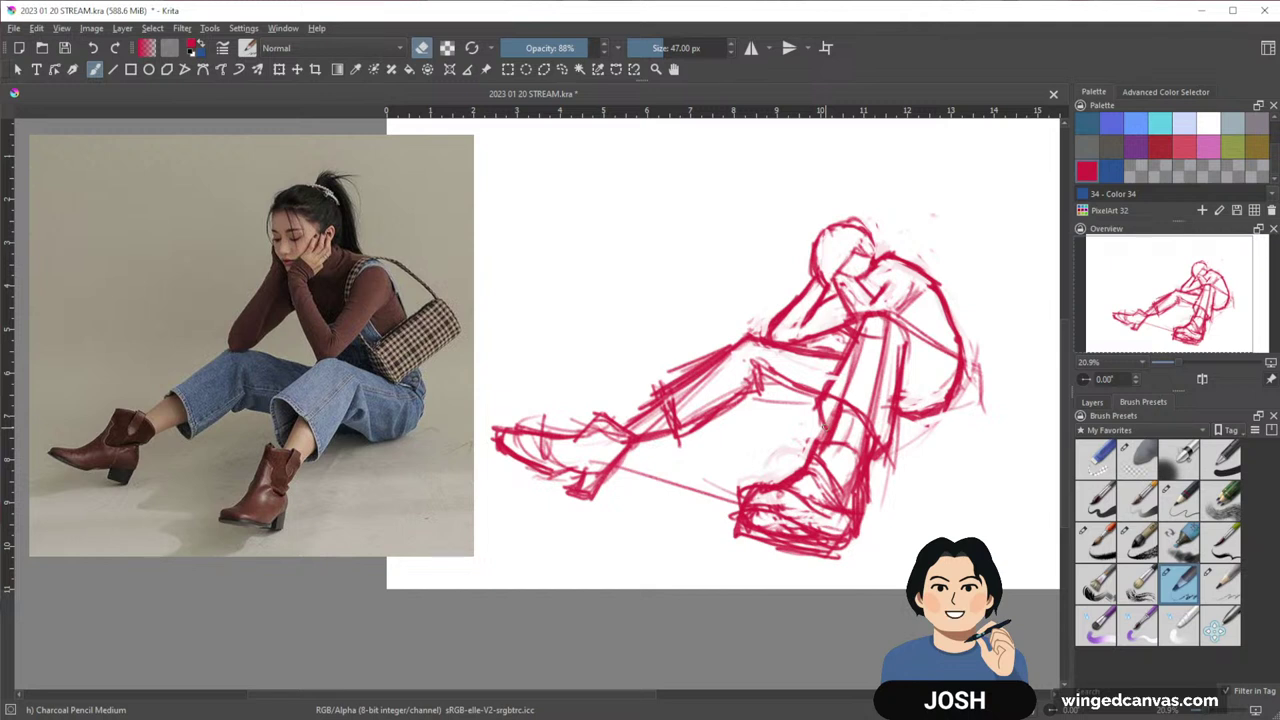
drag(822, 426, 761, 450)
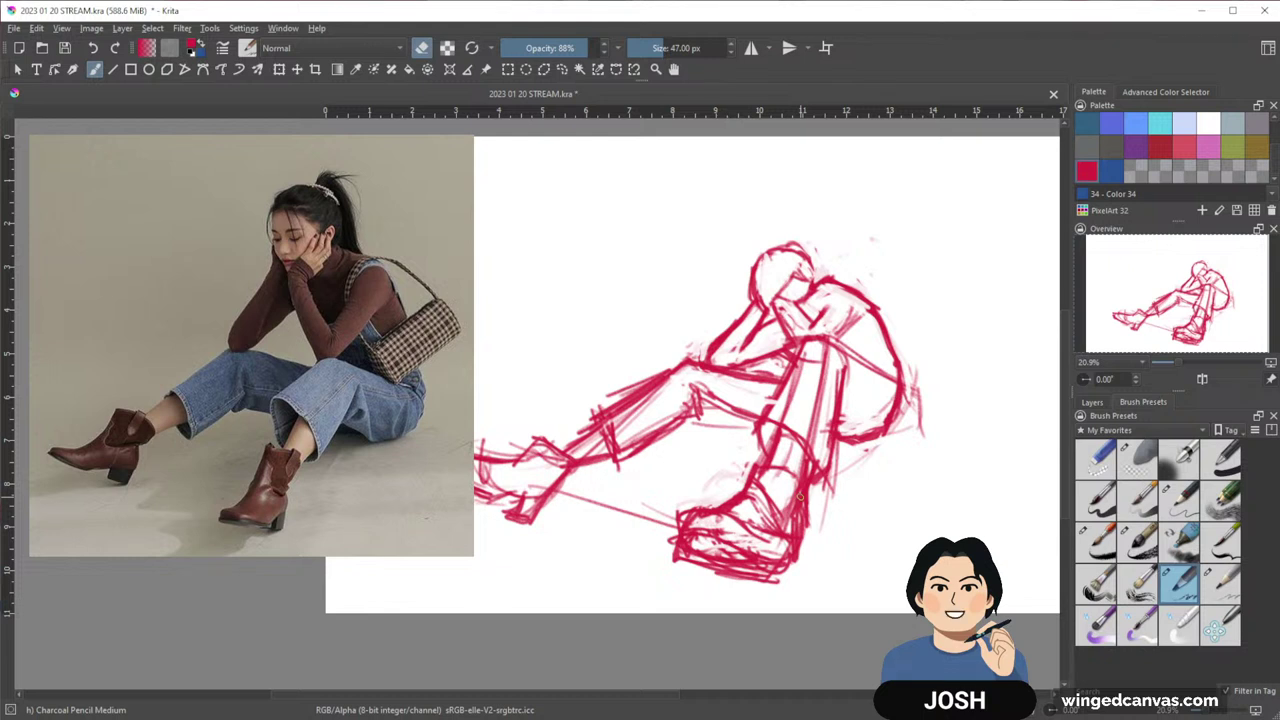
key(l)
mouse_move(600, 553)
mouse_down()
mouse_move(621, 540)
mouse_move(500, 334)
mouse_move(610, 545)
mouse_up()
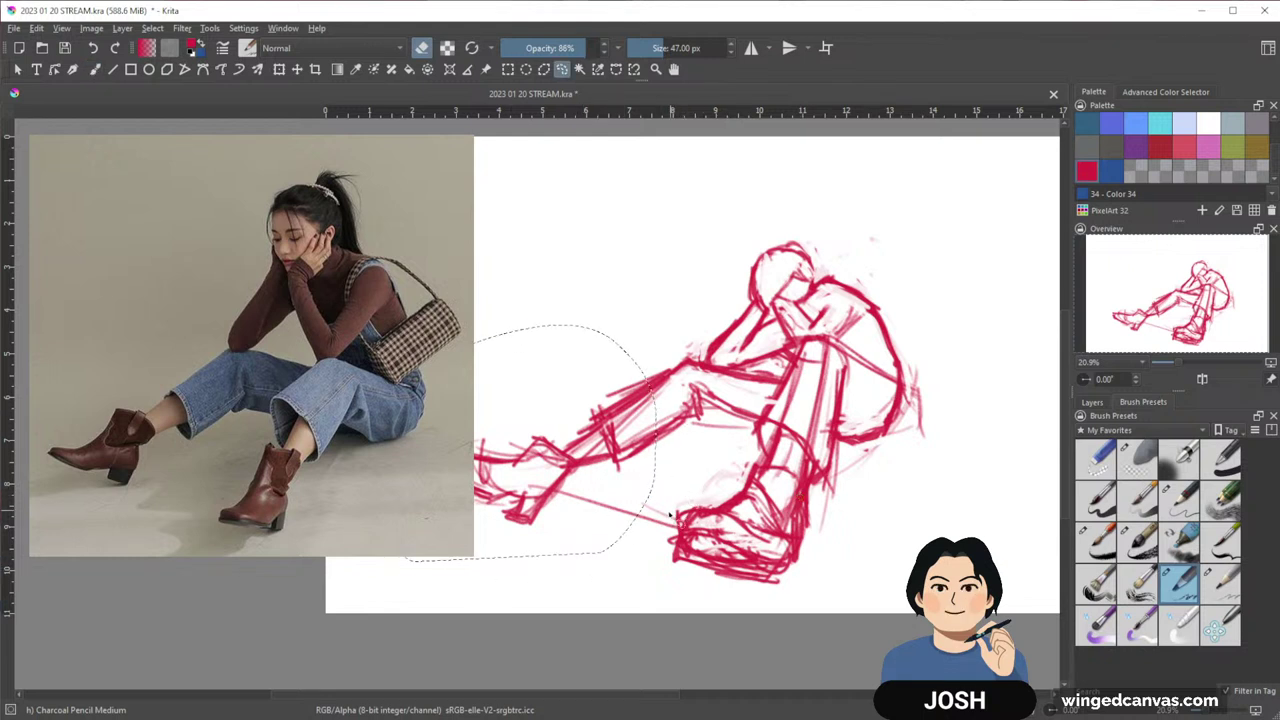
key(ctrl+t)
drag(378, 562, 418, 528)
drag(587, 455, 624, 483)
key(Return)
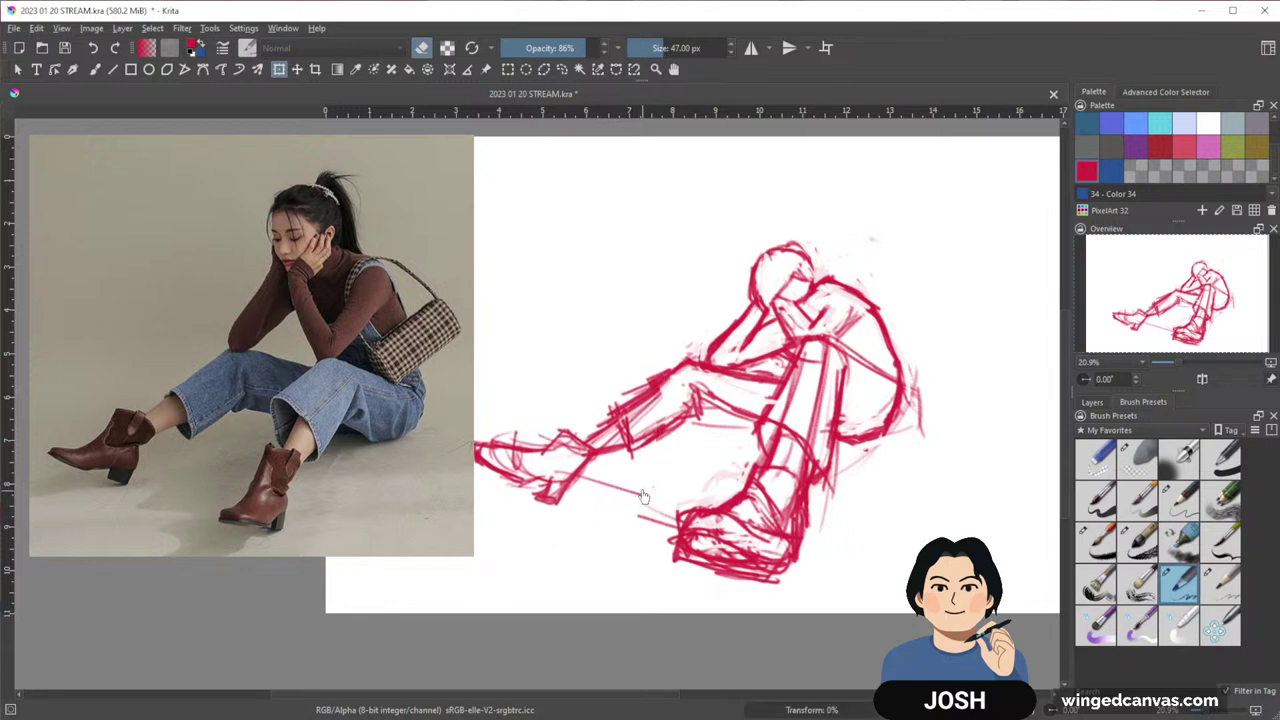
key(b)
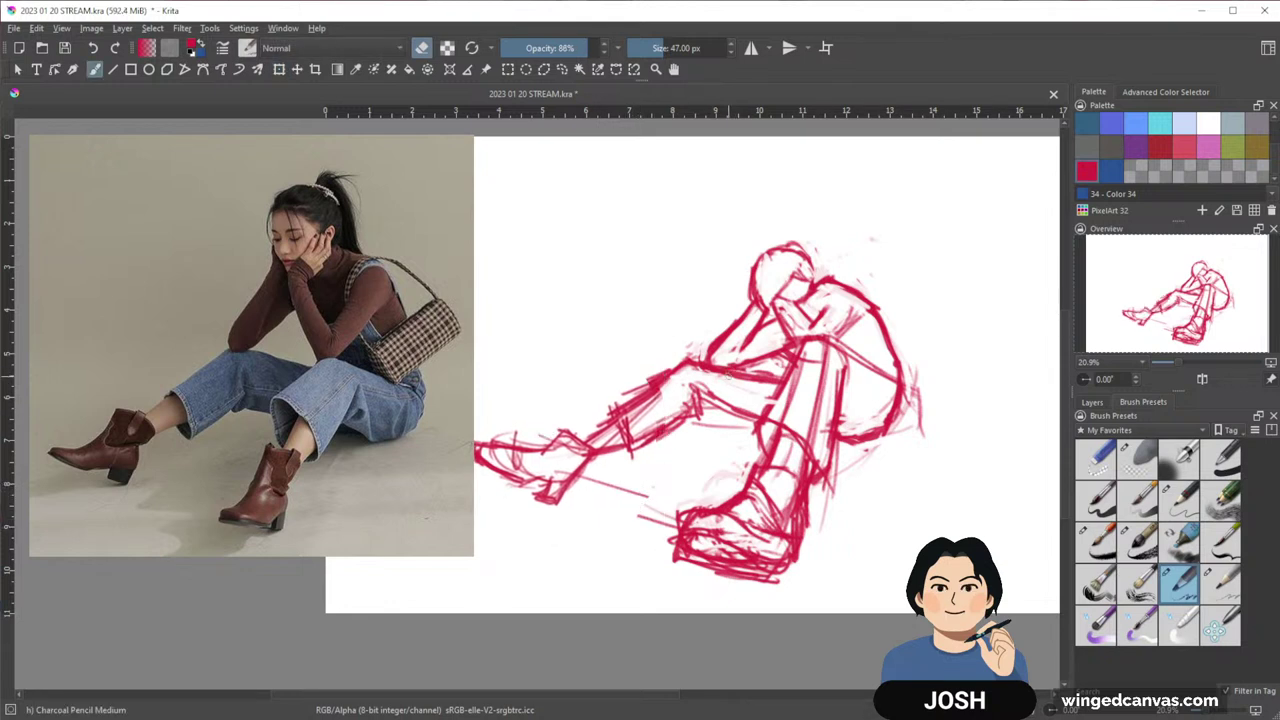
Sketch the front strands of hair hanging over the forehead and a small tuft at the crown
drag(746, 440, 749, 421)
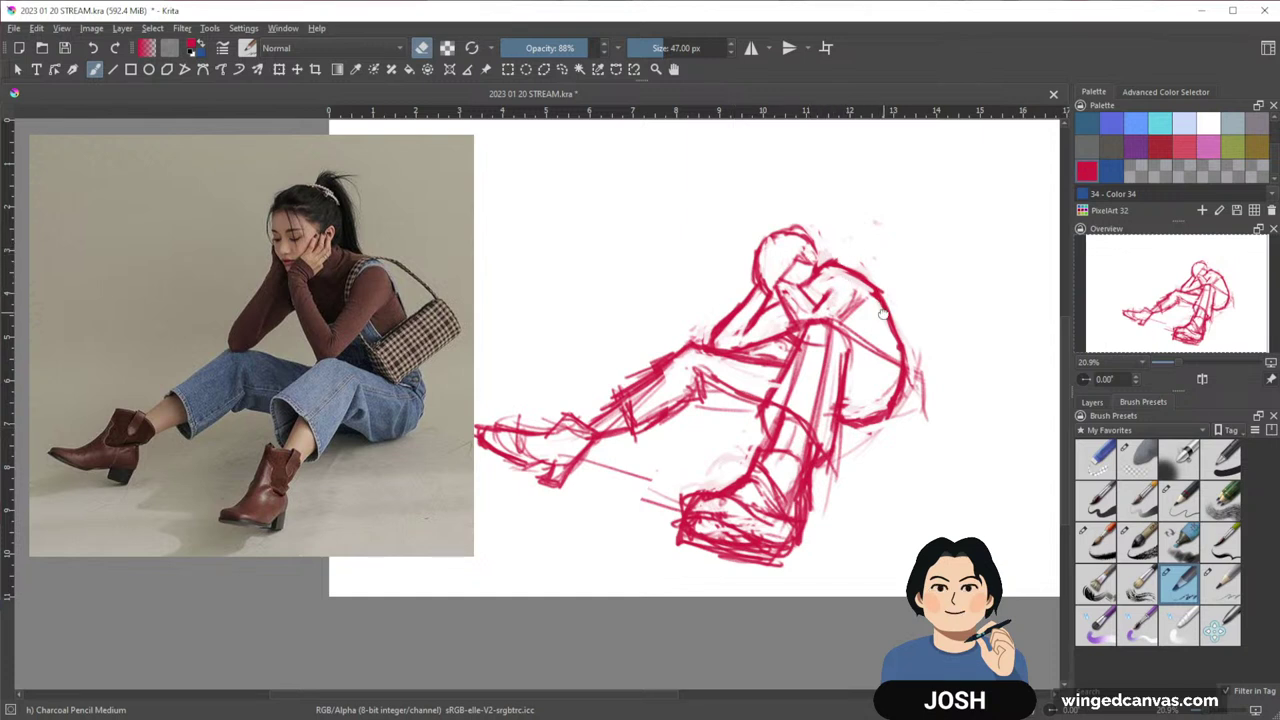
drag(884, 313, 884, 320)
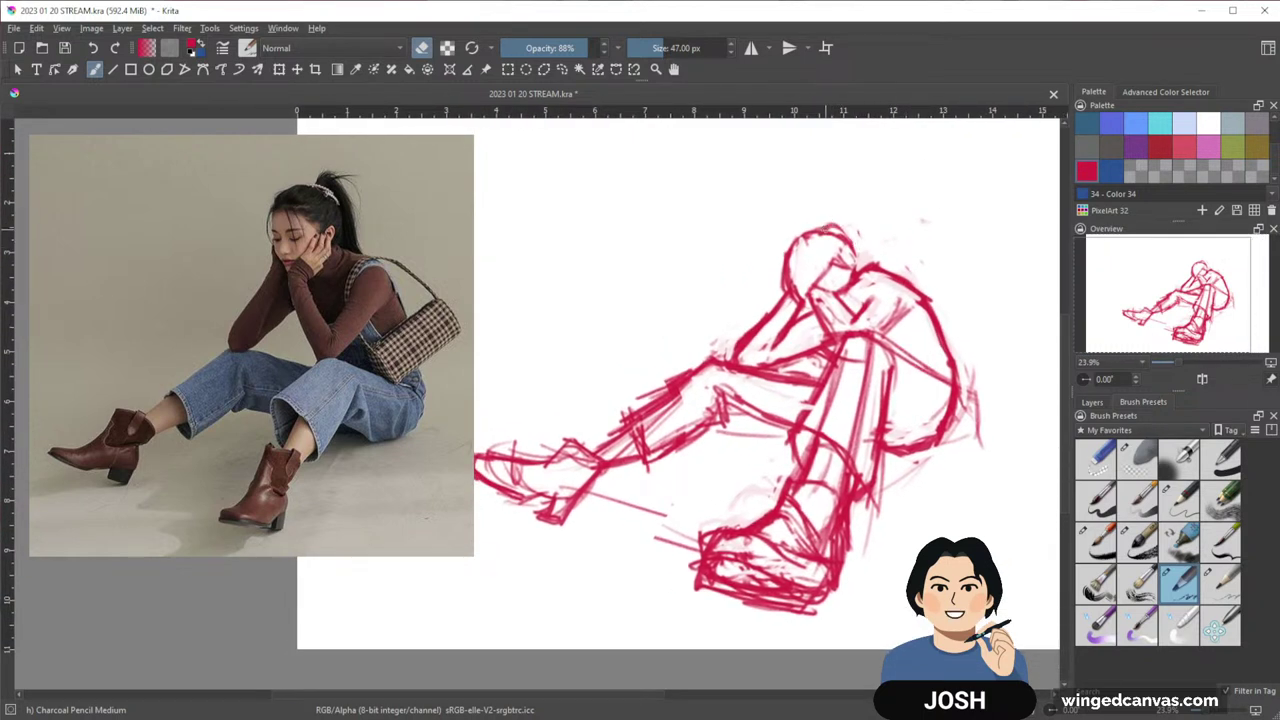
key(e)
drag(838, 212, 760, 282)
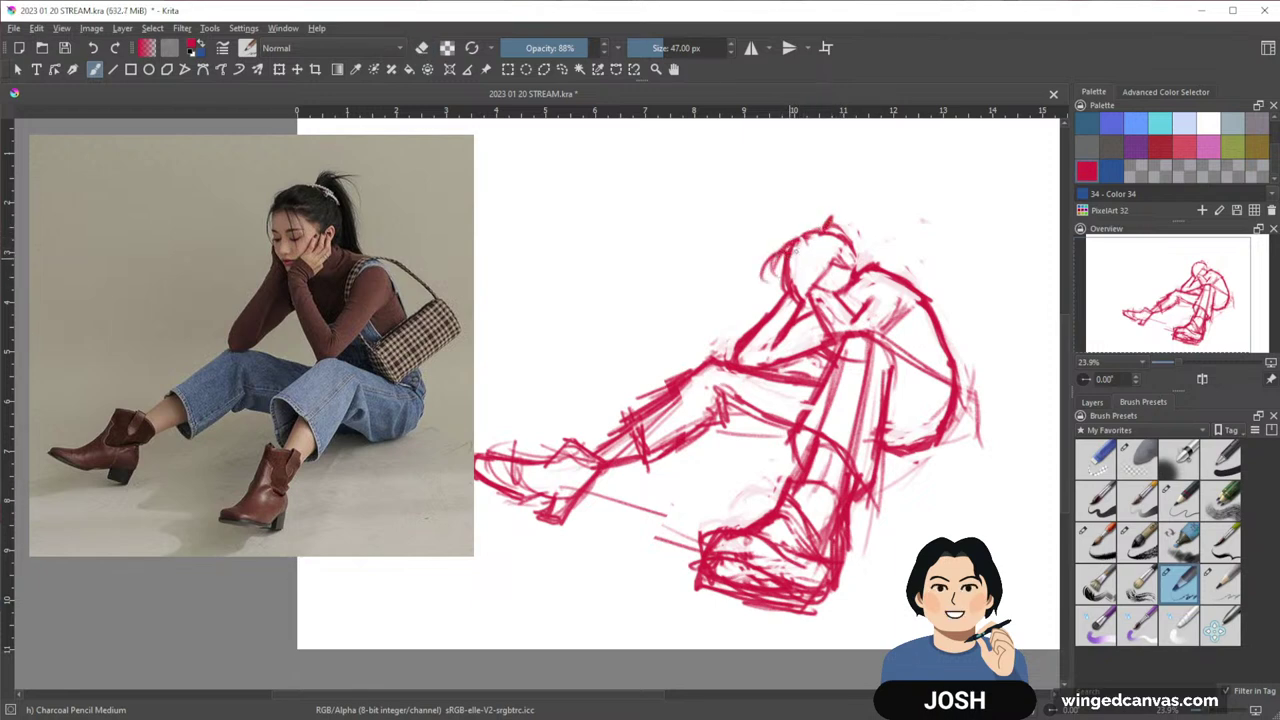
drag(816, 236, 792, 256)
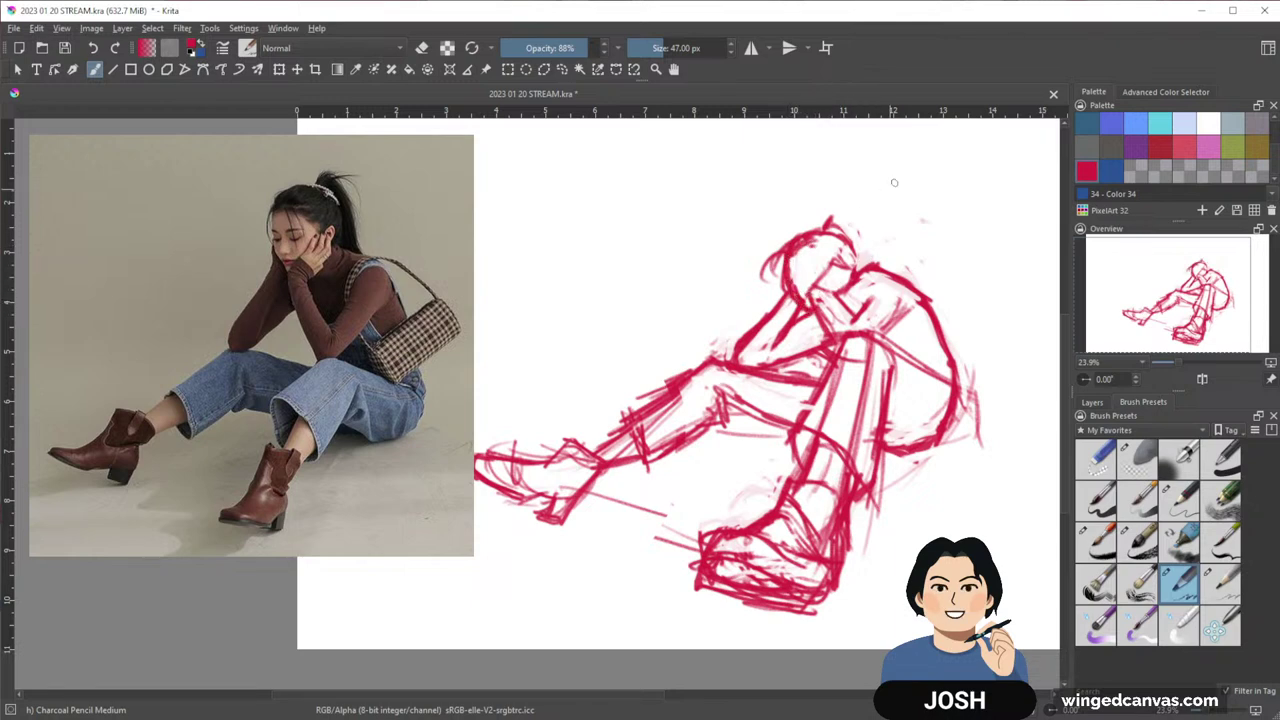
drag(915, 234, 926, 236)
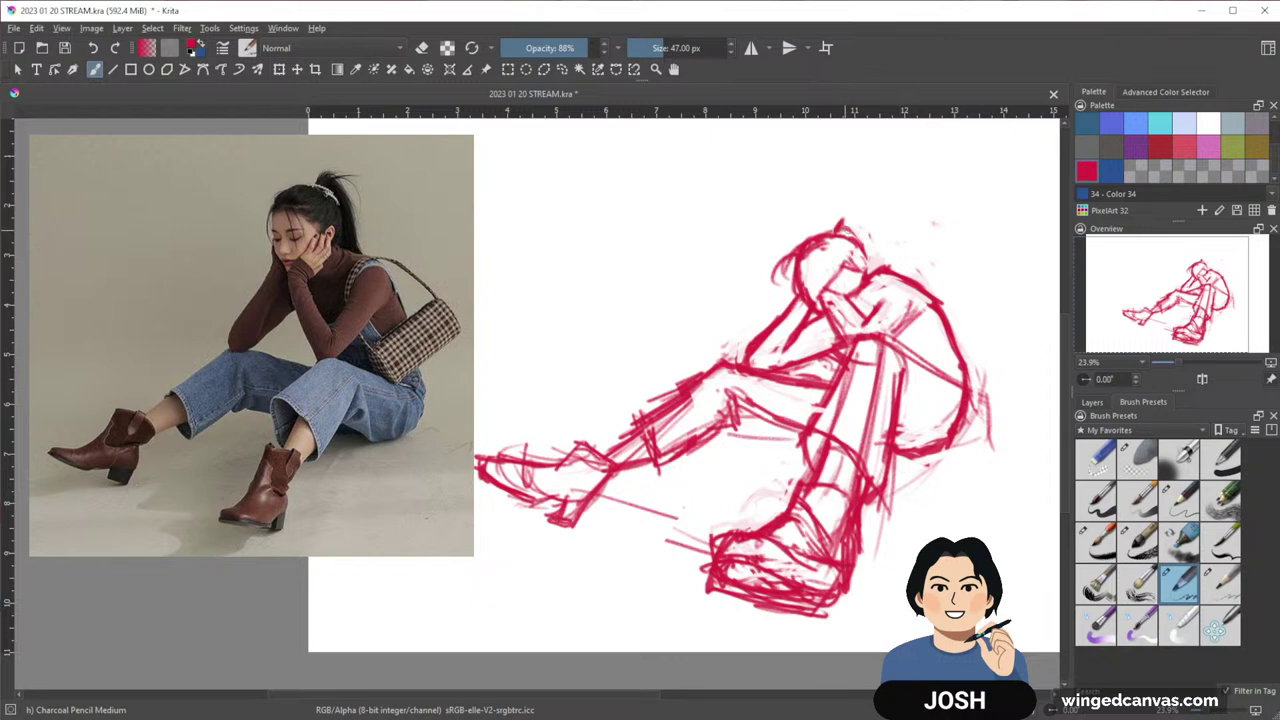
Erase excess lines at the front of the face and shade the hairline across the top of the head
key(e)
drag(793, 266, 803, 298)
key(e)
mouse_move(800, 252)
mouse_down()
mouse_move(786, 288)
mouse_move(790, 258)
mouse_move(852, 243)
mouse_move(862, 272)
mouse_move(856, 240)
mouse_up()
key(e)
key(e)
drag(901, 194, 883, 196)
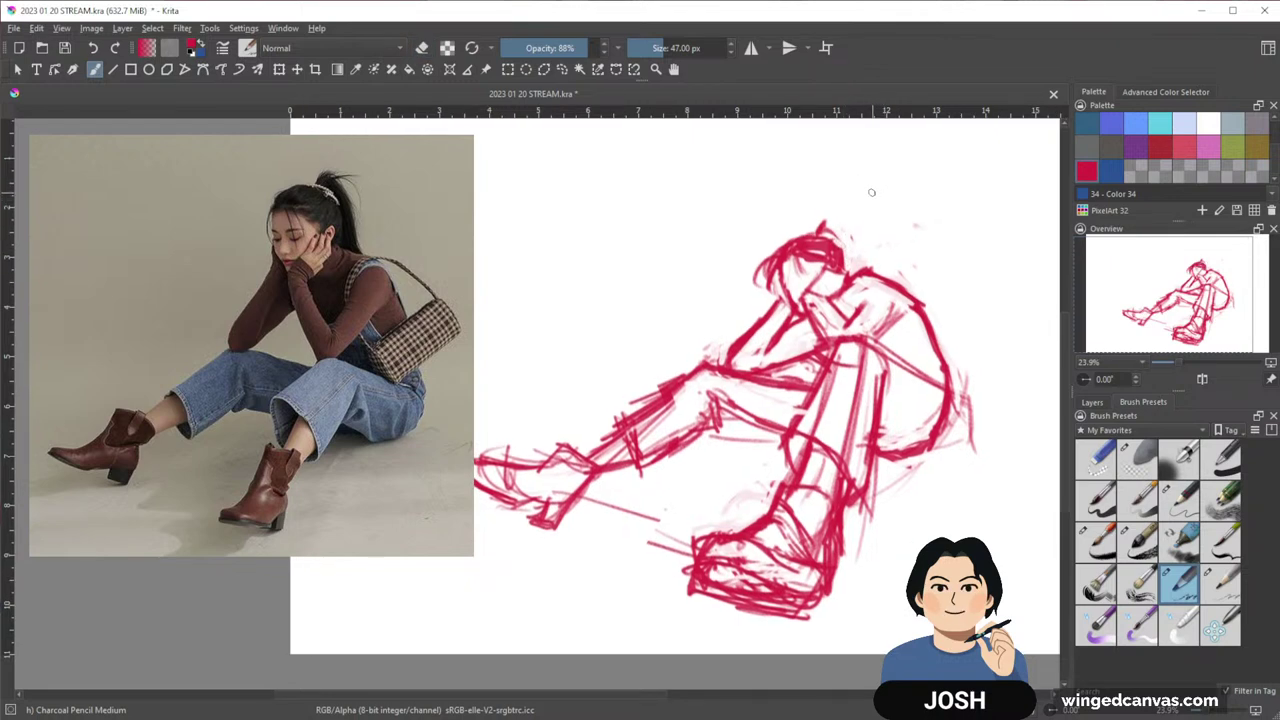
Sketch a high ponytail rising from the crown and falling behind the head to the shoulder, filling it with dense strokes
mouse_move(814, 234)
mouse_down()
mouse_move(819, 192)
mouse_move(837, 201)
mouse_move(806, 208)
mouse_up()
key(e)
mouse_move(818, 194)
mouse_down()
mouse_move(832, 194)
mouse_move(826, 210)
mouse_move(830, 199)
mouse_up()
key(e)
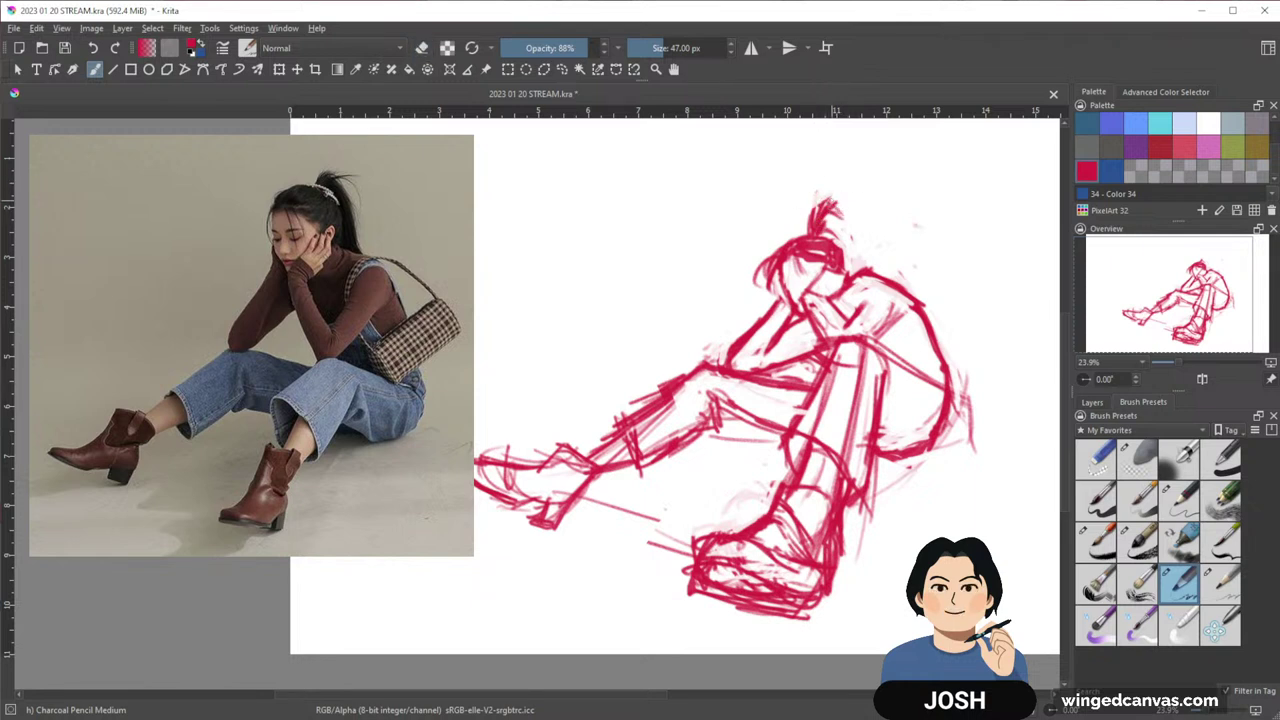
mouse_move(850, 248)
mouse_down()
mouse_move(846, 191)
mouse_move(818, 192)
mouse_up()
mouse_move(817, 192)
mouse_down()
mouse_move(846, 193)
mouse_move(854, 246)
mouse_up()
mouse_move(848, 212)
mouse_down()
mouse_move(870, 264)
mouse_move(839, 207)
mouse_move(852, 243)
mouse_move(847, 268)
mouse_move(837, 241)
mouse_move(854, 278)
mouse_up()
drag(850, 259, 868, 272)
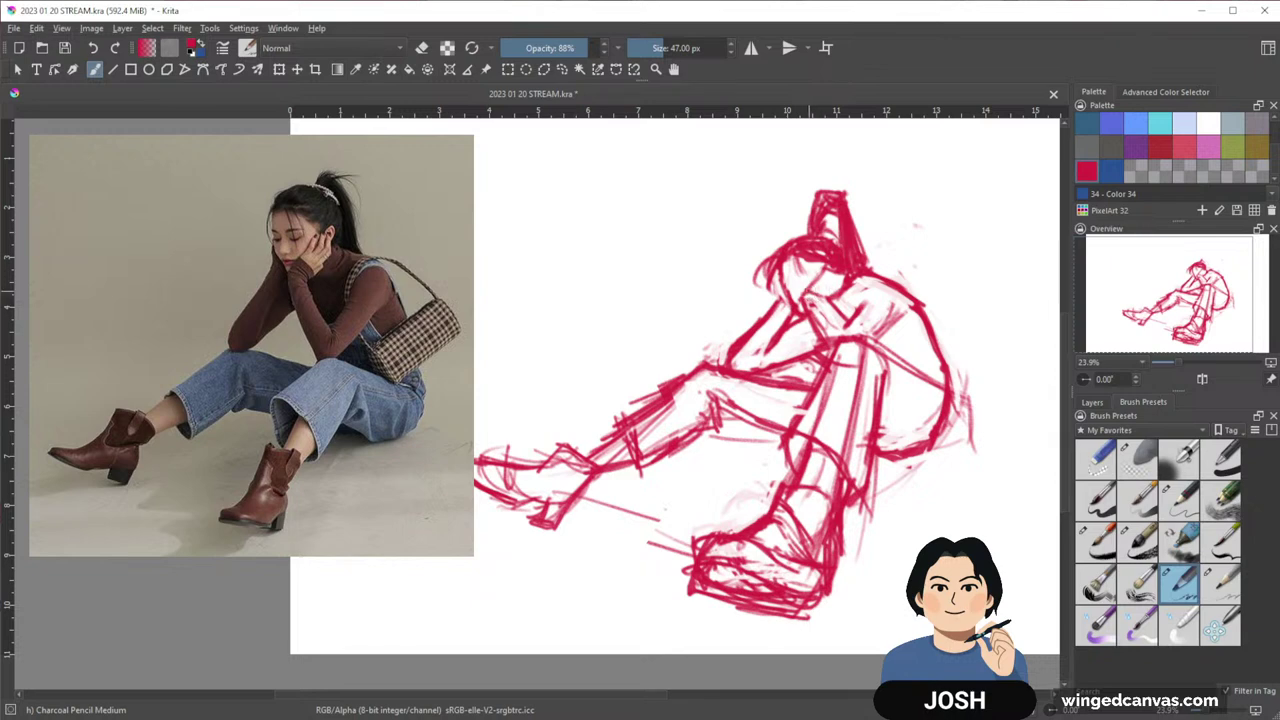
Touch up the hand area beneath the face, and clean up and redraw the upper contour of the far leg
drag(810, 293, 836, 302)
mouse_move(933, 291)
mouse_down()
mouse_move(895, 298)
mouse_move(840, 355)
mouse_move(823, 346)
mouse_up()
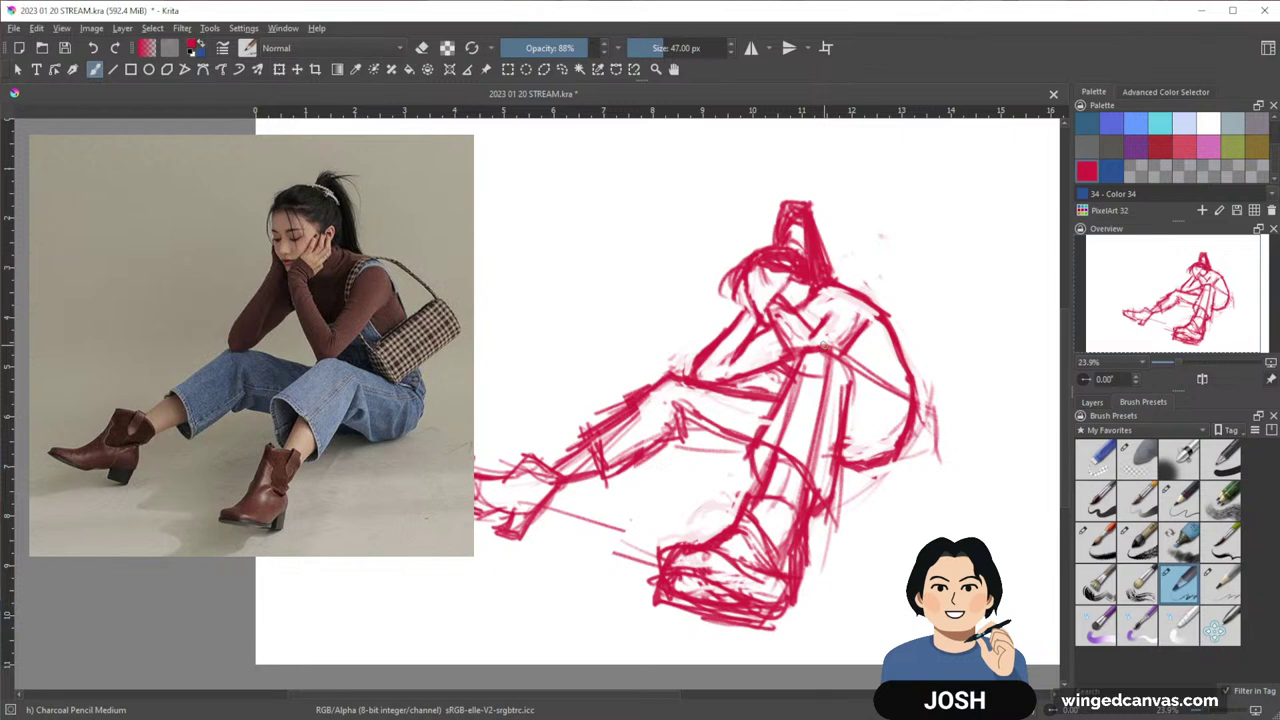
drag(913, 301, 927, 304)
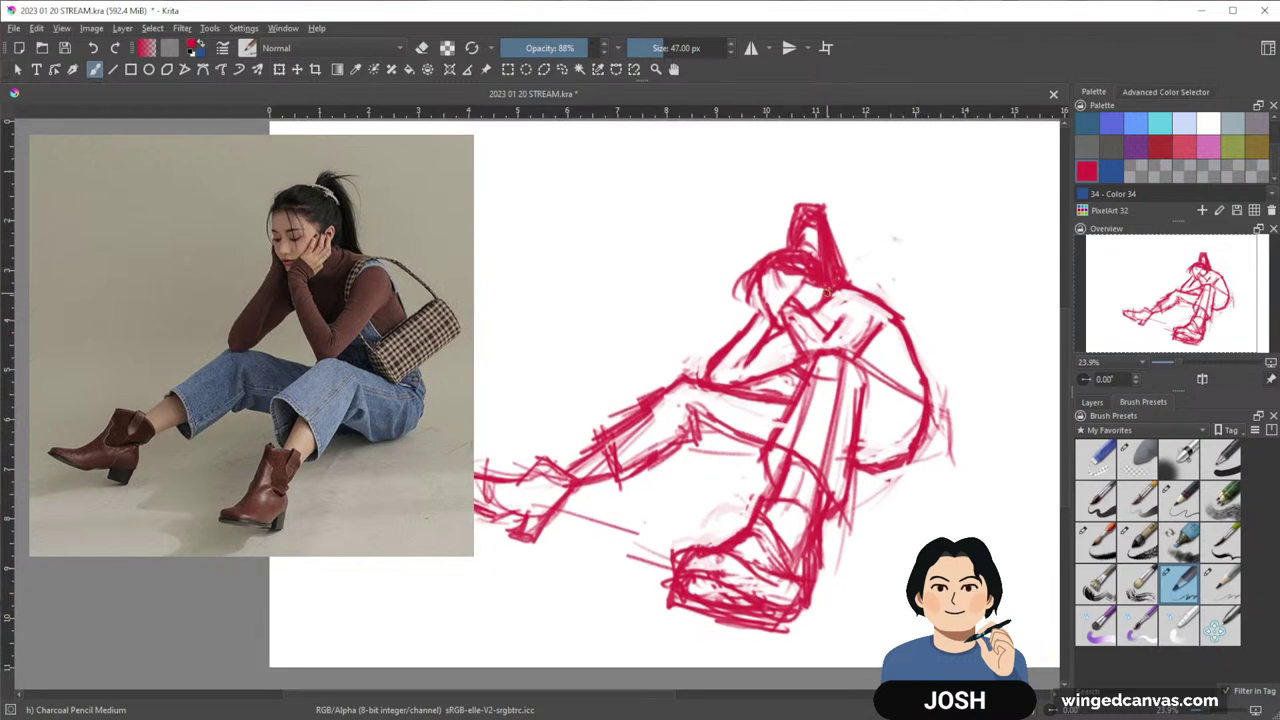
drag(854, 306, 892, 292)
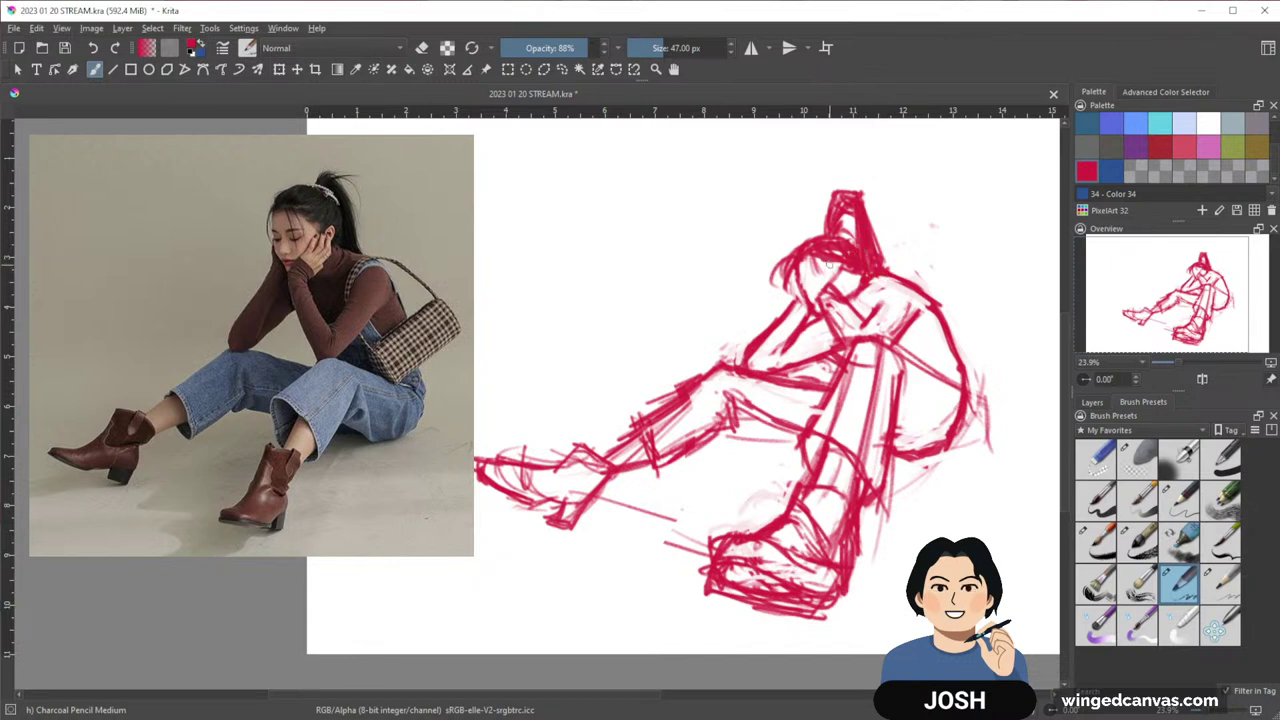
key(e)
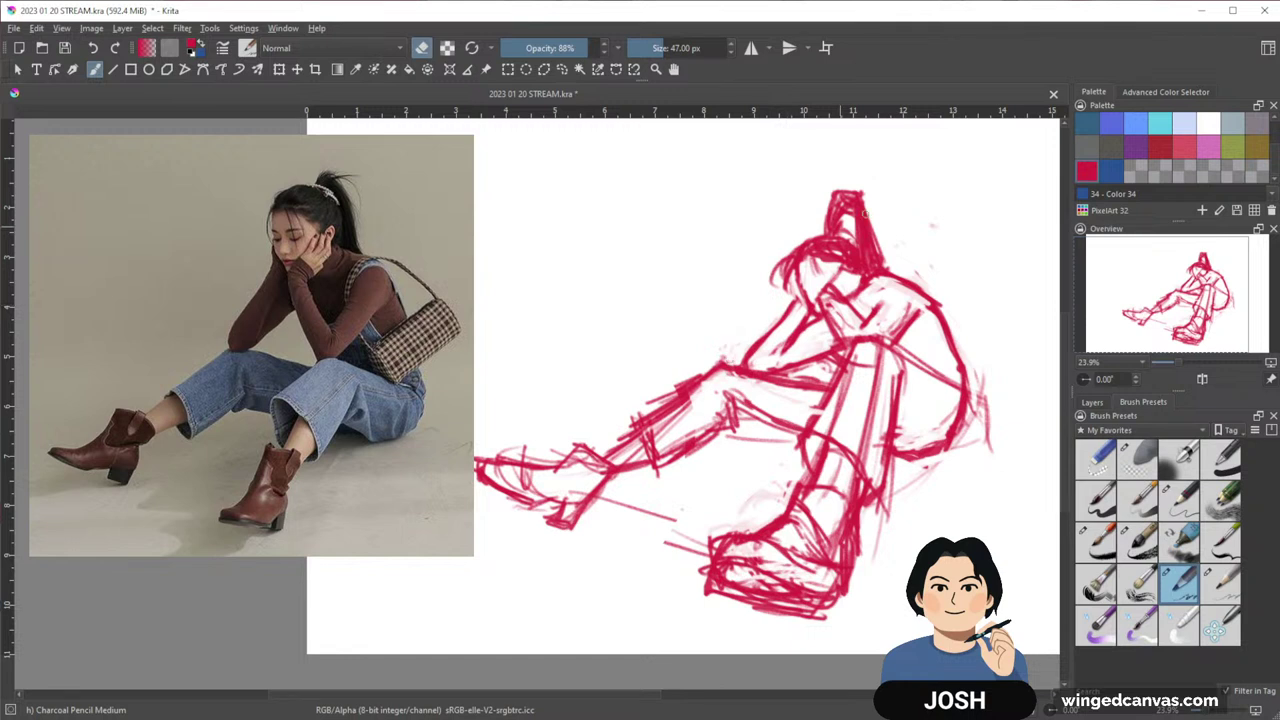
drag(906, 241, 910, 231)
mouse_move(736, 346)
mouse_down()
mouse_move(633, 415)
mouse_move(704, 358)
mouse_move(689, 375)
mouse_move(735, 360)
mouse_move(648, 416)
mouse_up()
key(e)
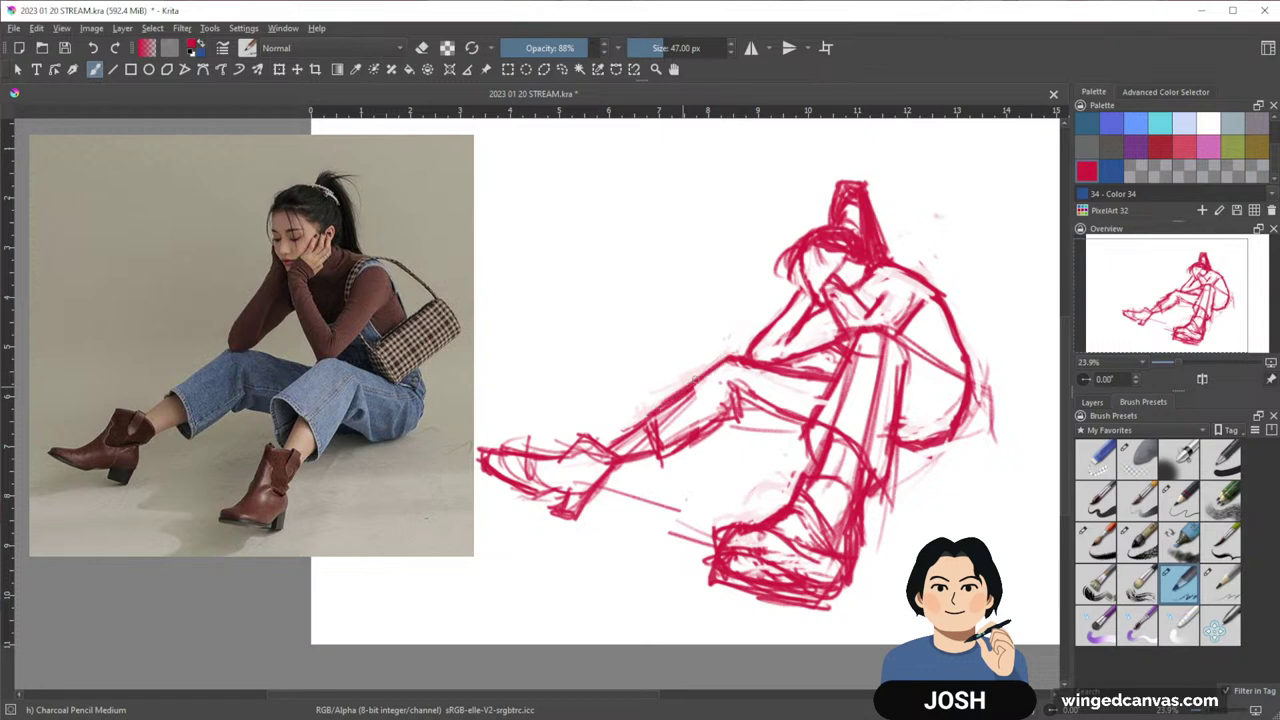
drag(695, 380, 647, 416)
Redraw the near hand against the cheek and the forearm below it, erasing the overlapping strokes inside them
drag(897, 355, 886, 352)
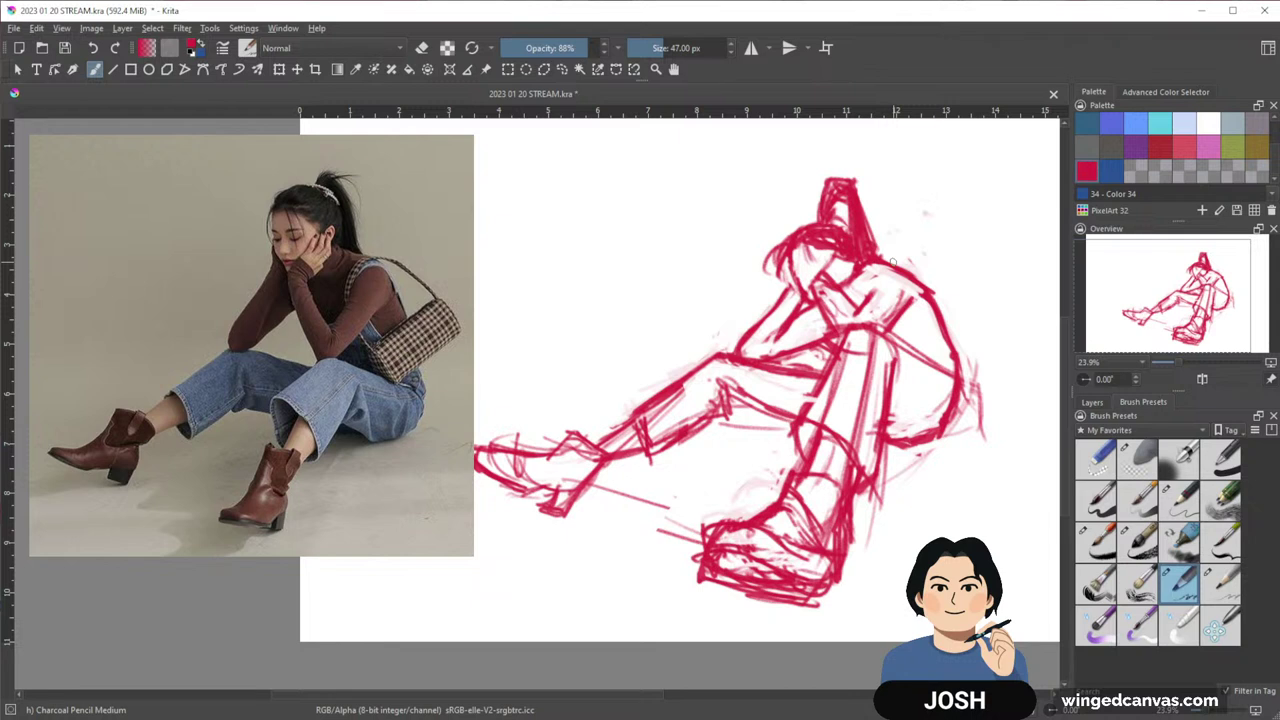
drag(772, 322, 778, 308)
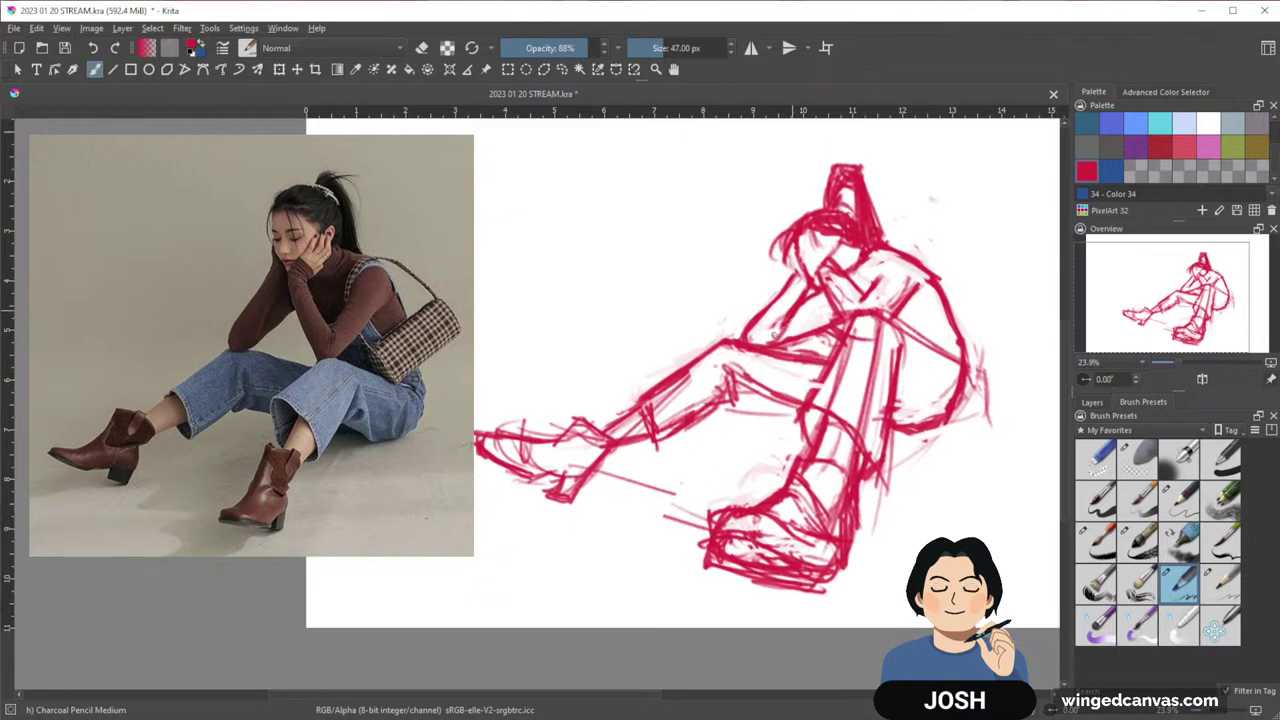
key(e)
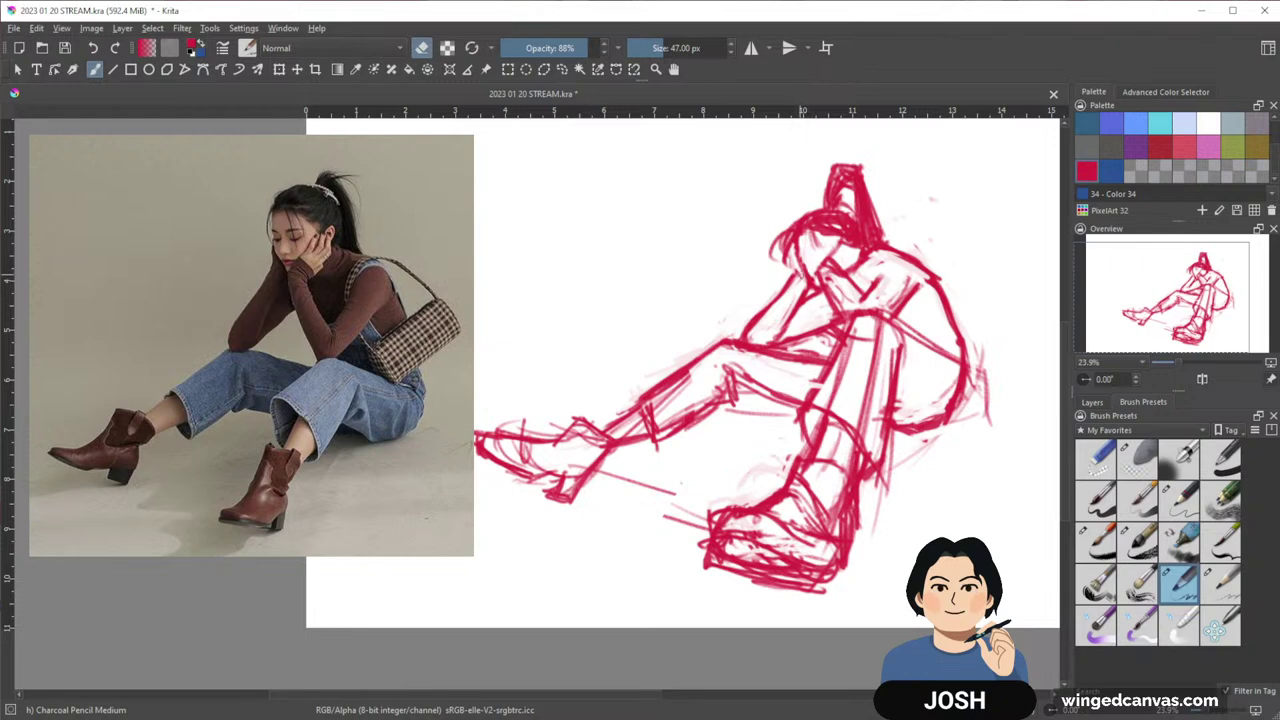
drag(918, 279, 873, 269)
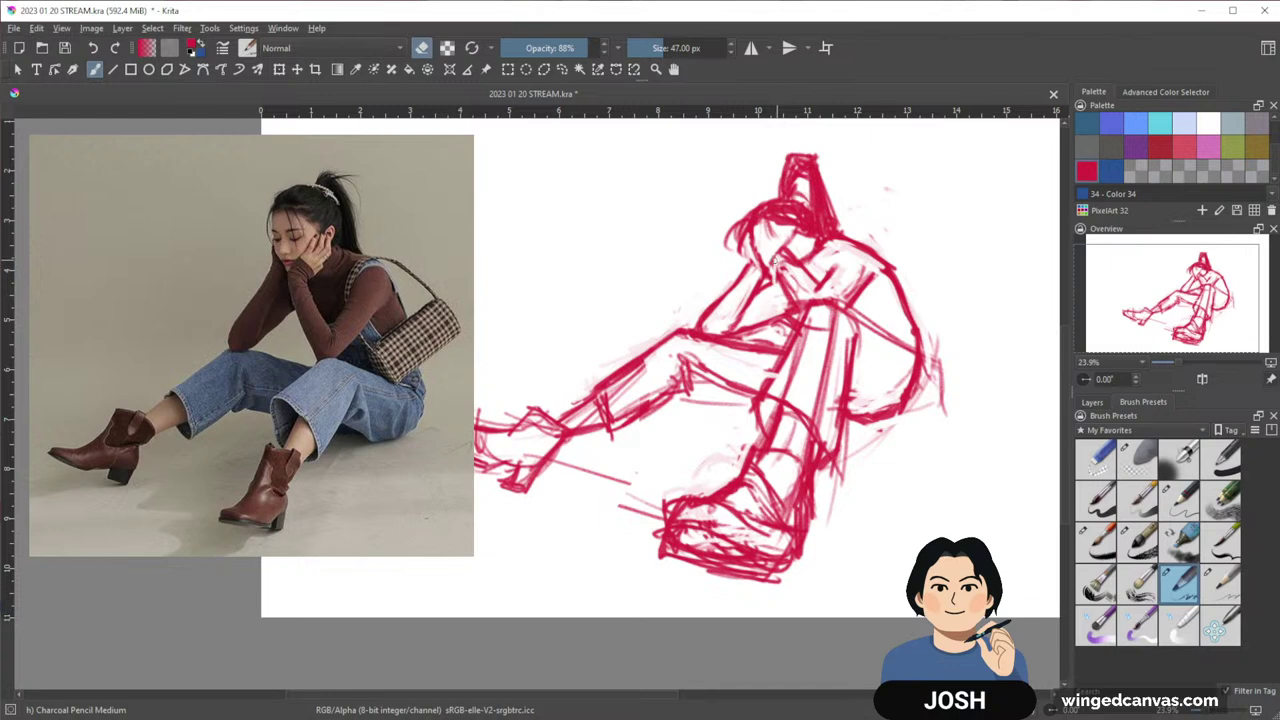
key(e)
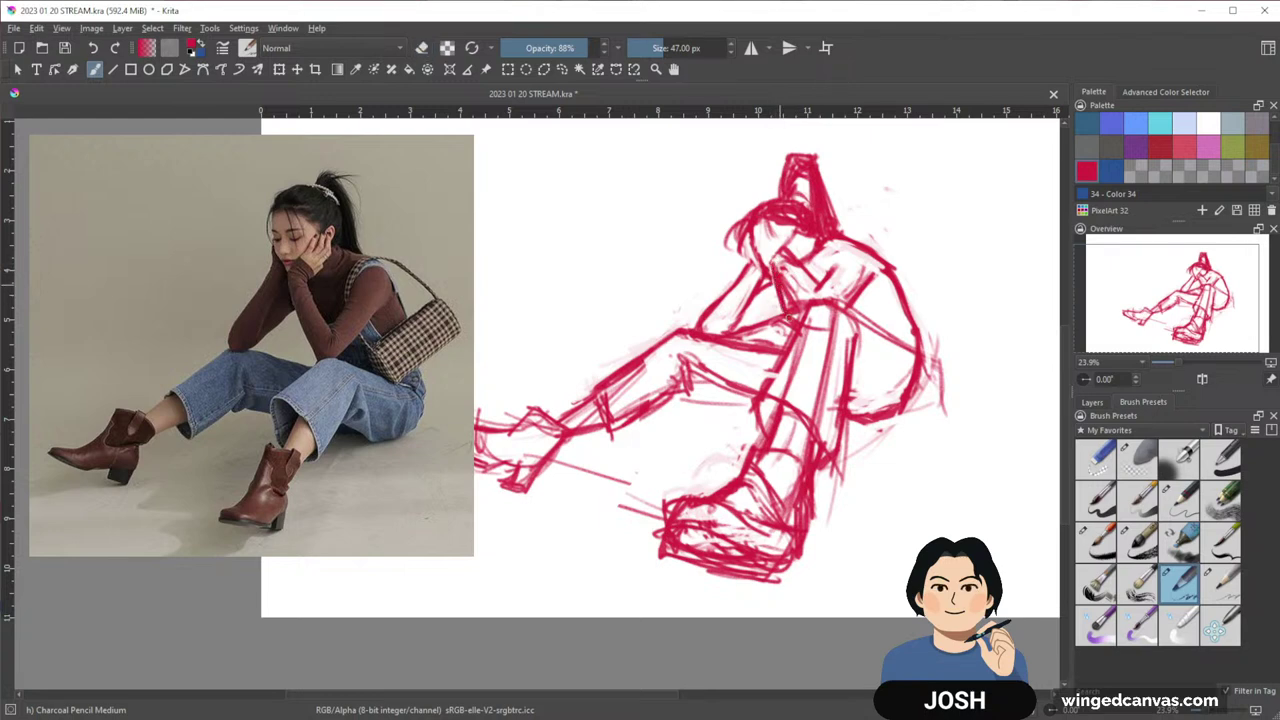
key(e)
drag(785, 270, 793, 316)
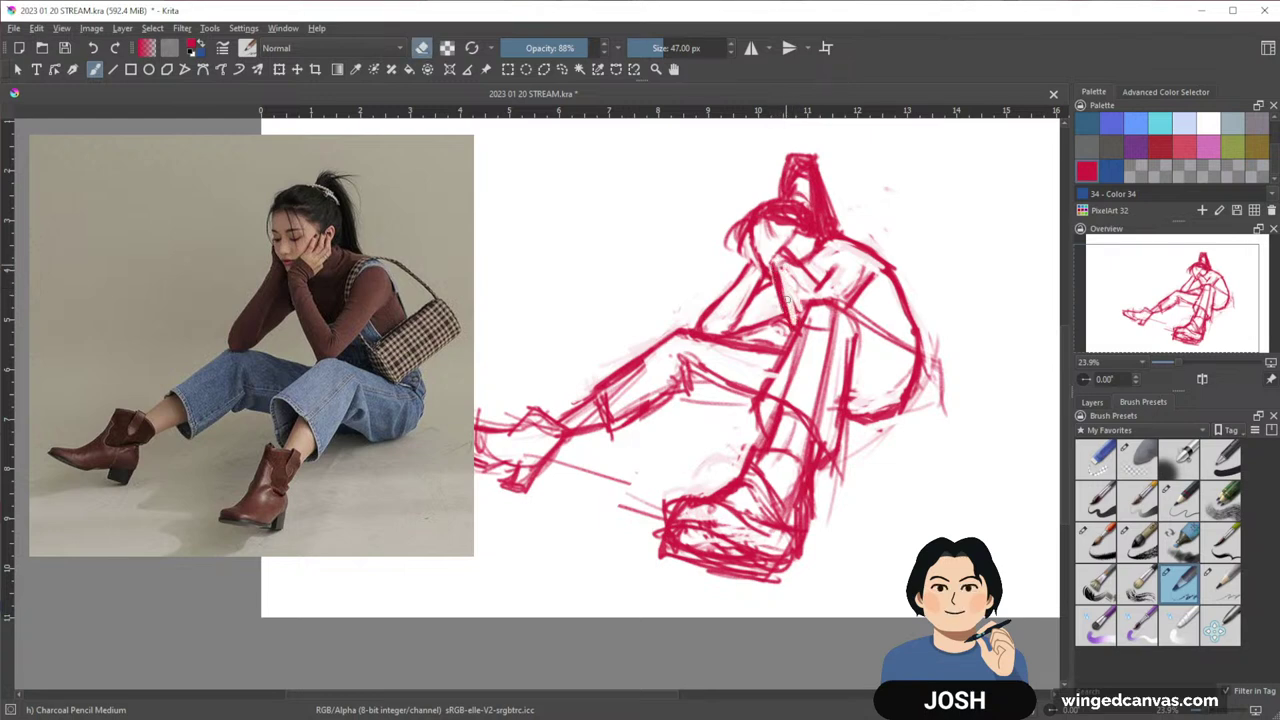
key(e)
mouse_move(797, 260)
mouse_down()
mouse_move(818, 292)
mouse_move(797, 263)
mouse_move(810, 292)
mouse_move(823, 252)
mouse_up()
key(e)
key(e)
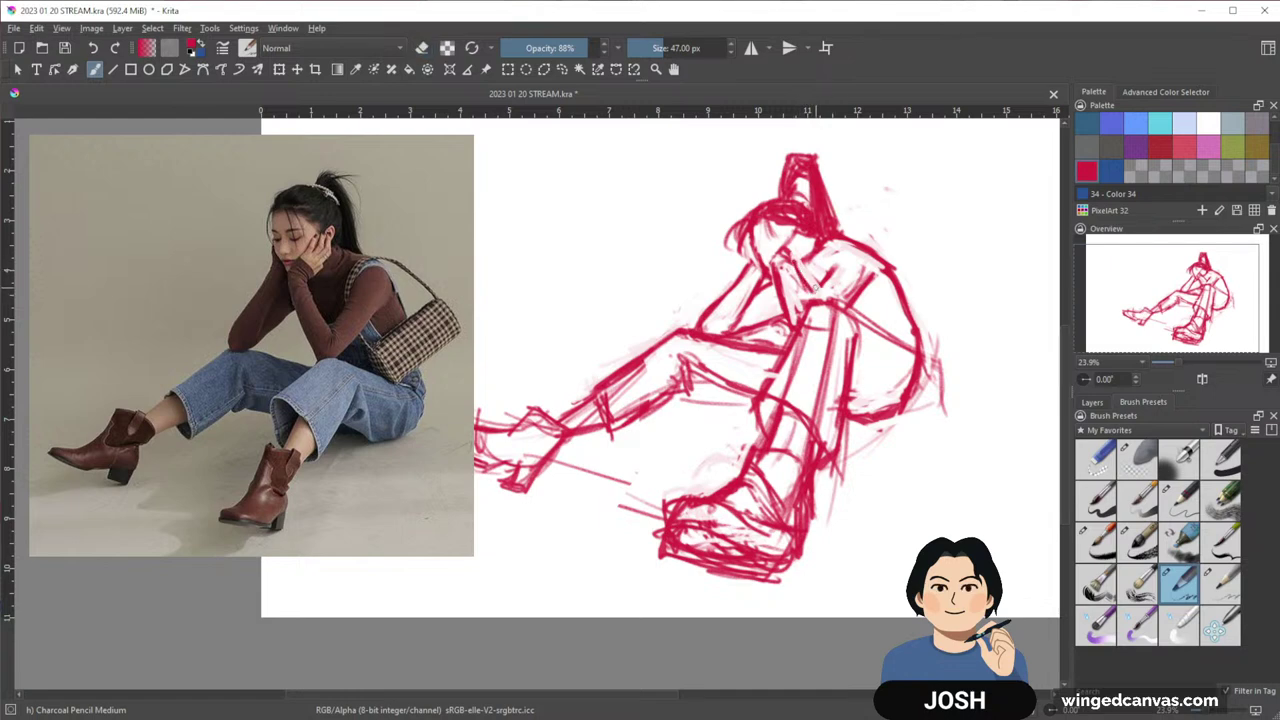
drag(811, 298, 829, 278)
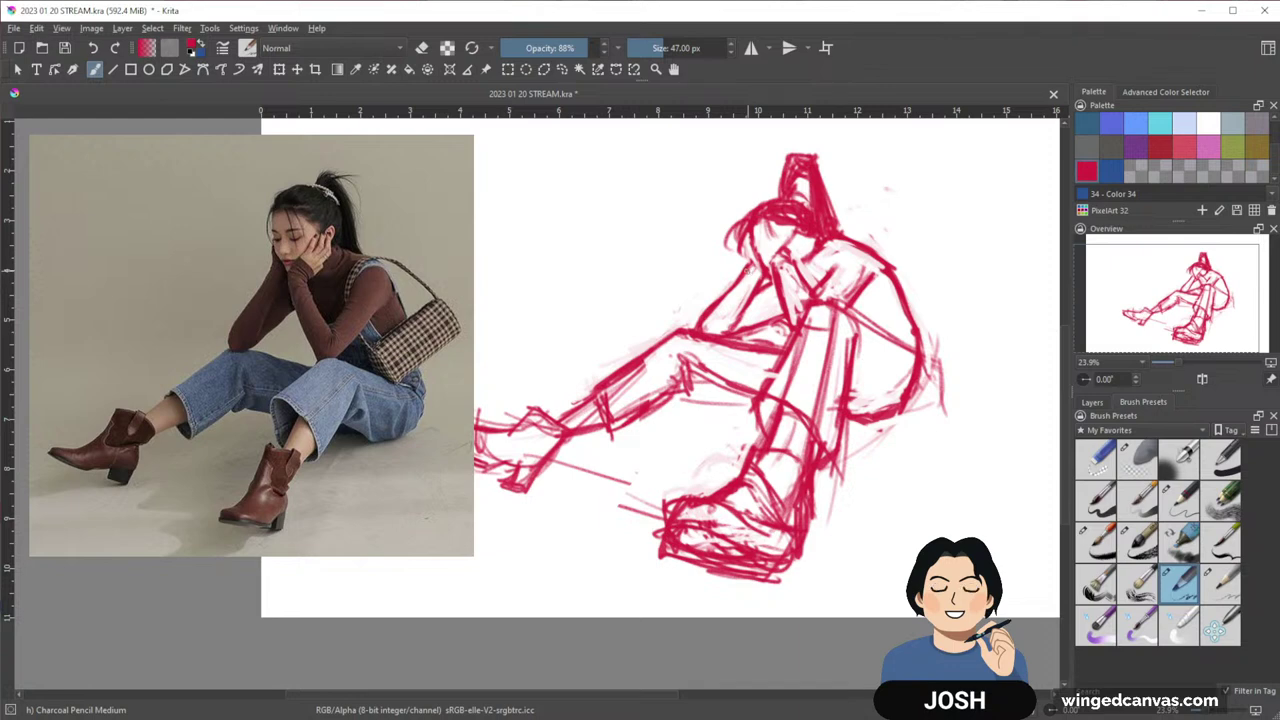
Clean up the far forearm from wrist to elbow, redrawing its contour and erasing the stray marks beside it
mouse_move(706, 330)
mouse_down()
mouse_move(749, 269)
mouse_move(709, 327)
mouse_up()
mouse_move(762, 288)
mouse_down()
mouse_move(719, 340)
mouse_move(718, 285)
mouse_move(733, 270)
mouse_move(755, 305)
mouse_move(756, 285)
mouse_move(742, 308)
mouse_move(756, 276)
mouse_up()
key(e)
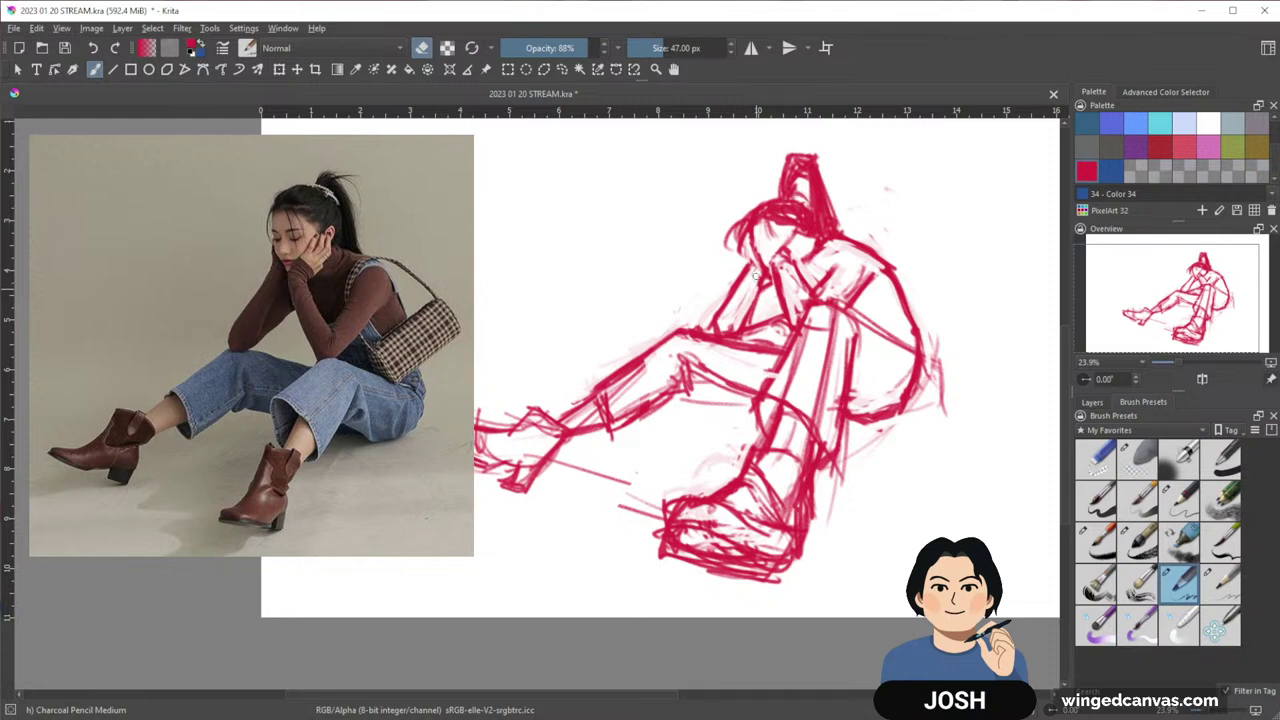
mouse_move(736, 328)
mouse_down()
mouse_move(763, 295)
mouse_move(739, 328)
mouse_up()
key(e)
mouse_move(935, 329)
mouse_down()
mouse_move(925, 306)
mouse_move(892, 321)
mouse_up()
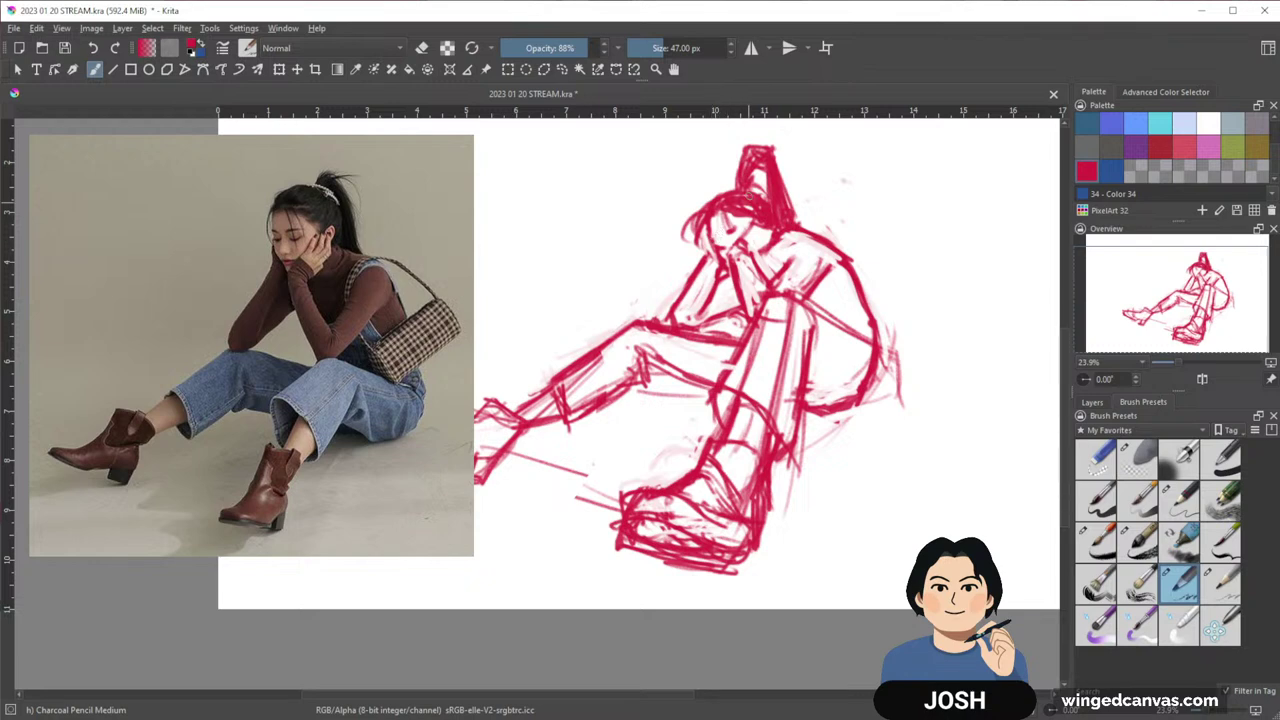
drag(927, 402, 923, 400)
drag(910, 464, 909, 471)
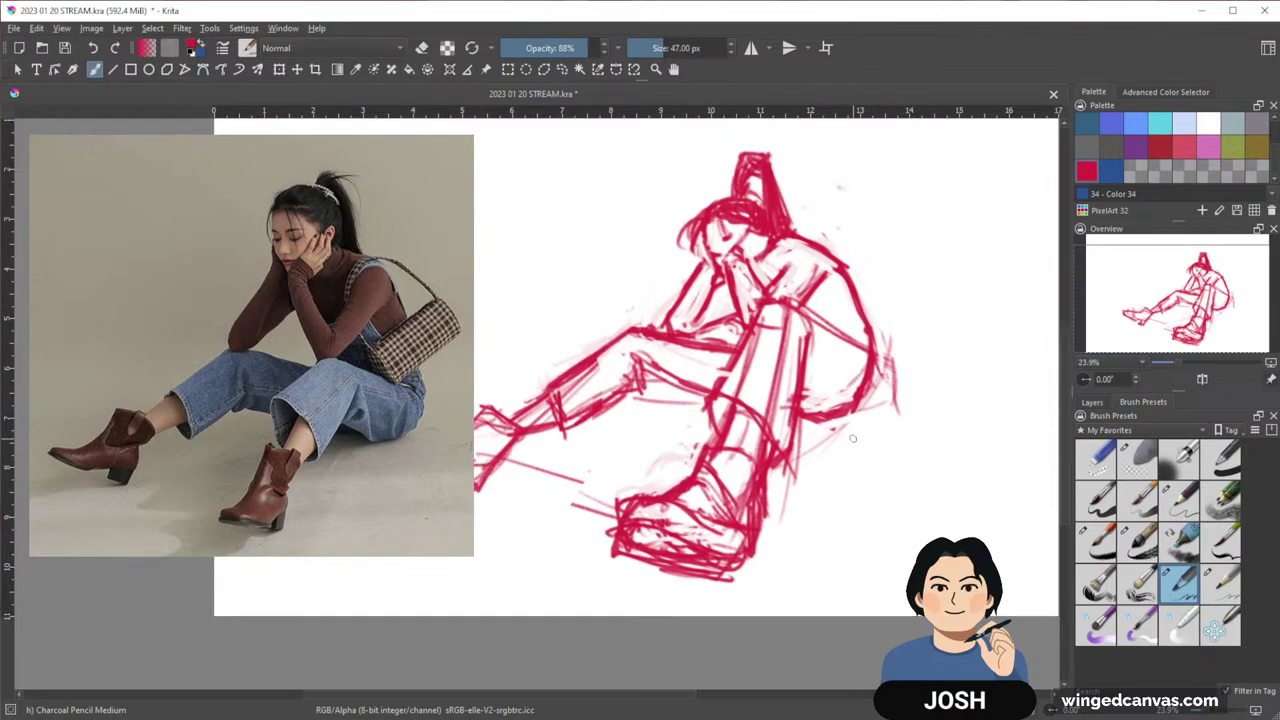
mouse_move(943, 296)
mouse_down()
mouse_move(1043, 281)
mouse_move(933, 351)
mouse_up()
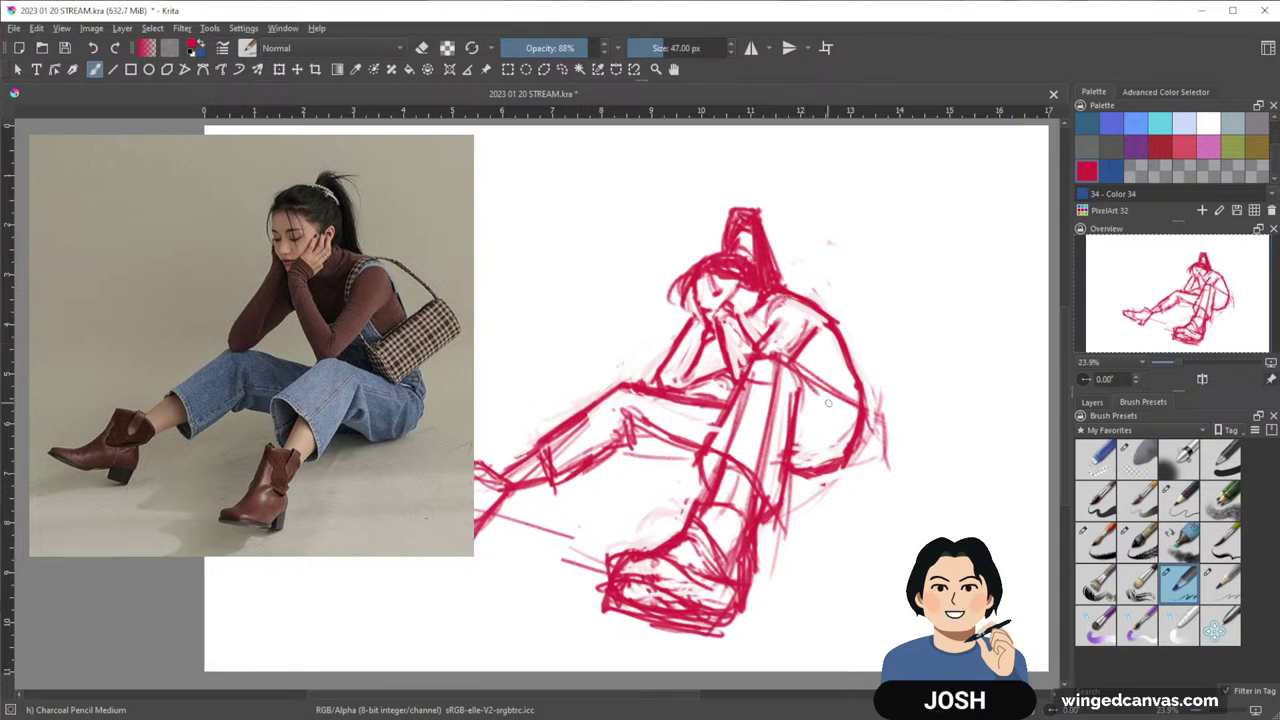
mouse_move(812, 293)
mouse_down()
mouse_move(864, 356)
mouse_move(810, 400)
mouse_up()
drag(878, 349, 911, 401)
drag(807, 407, 831, 440)
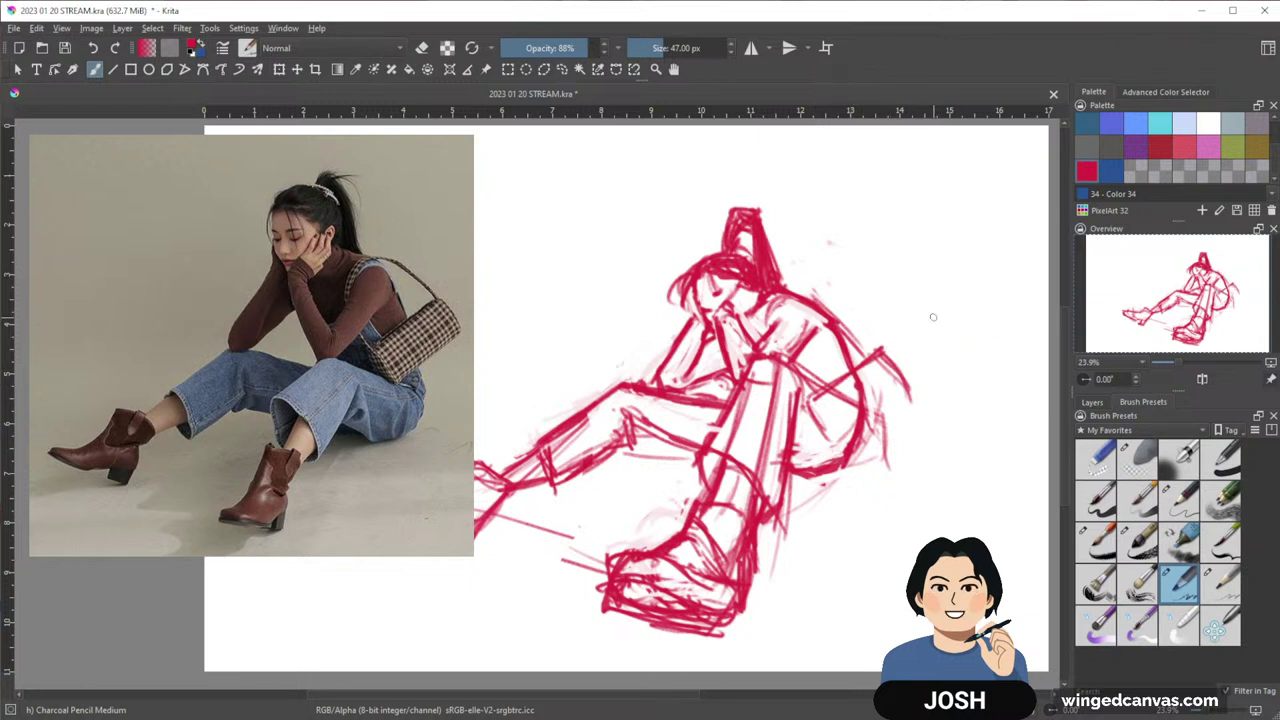
key(ctrl+z)
key(ctrl+z)
key(ctrl+z)
key(ctrl+z)
key(ctrl+z)
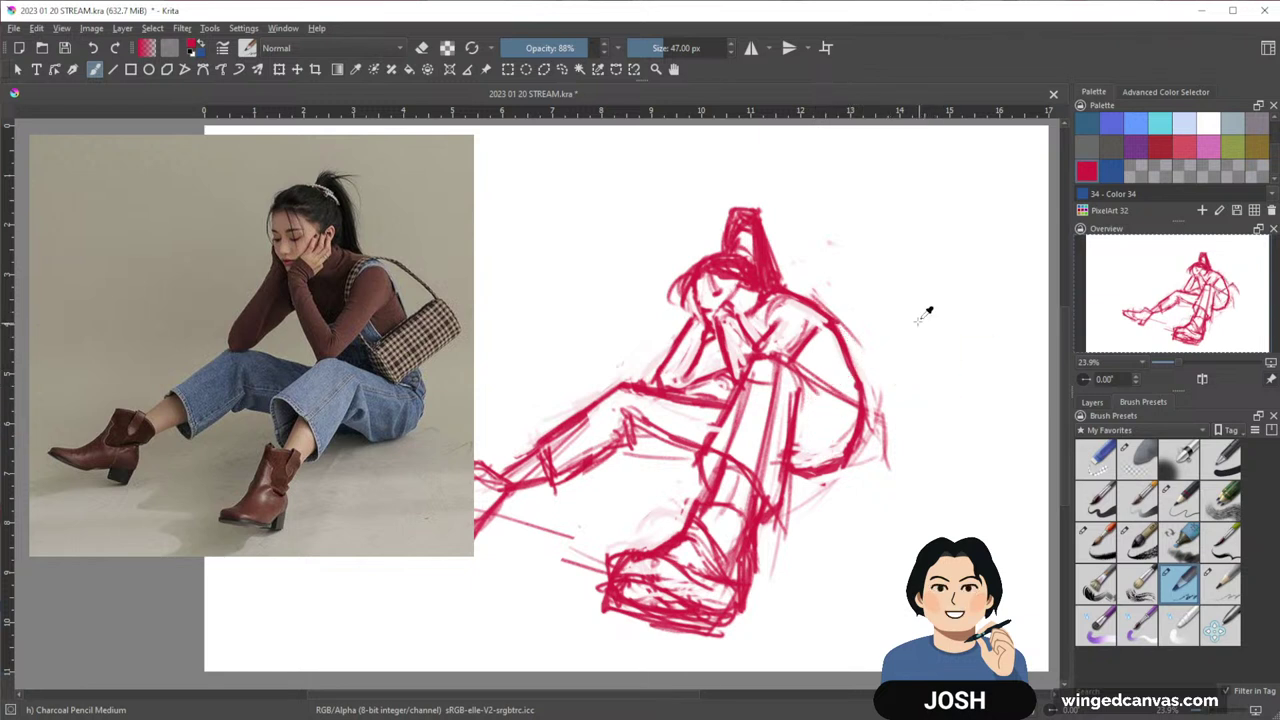
key(ctrl+z)
key(ctrl+z)
key(ctrl+z)
key(ctrl+z)
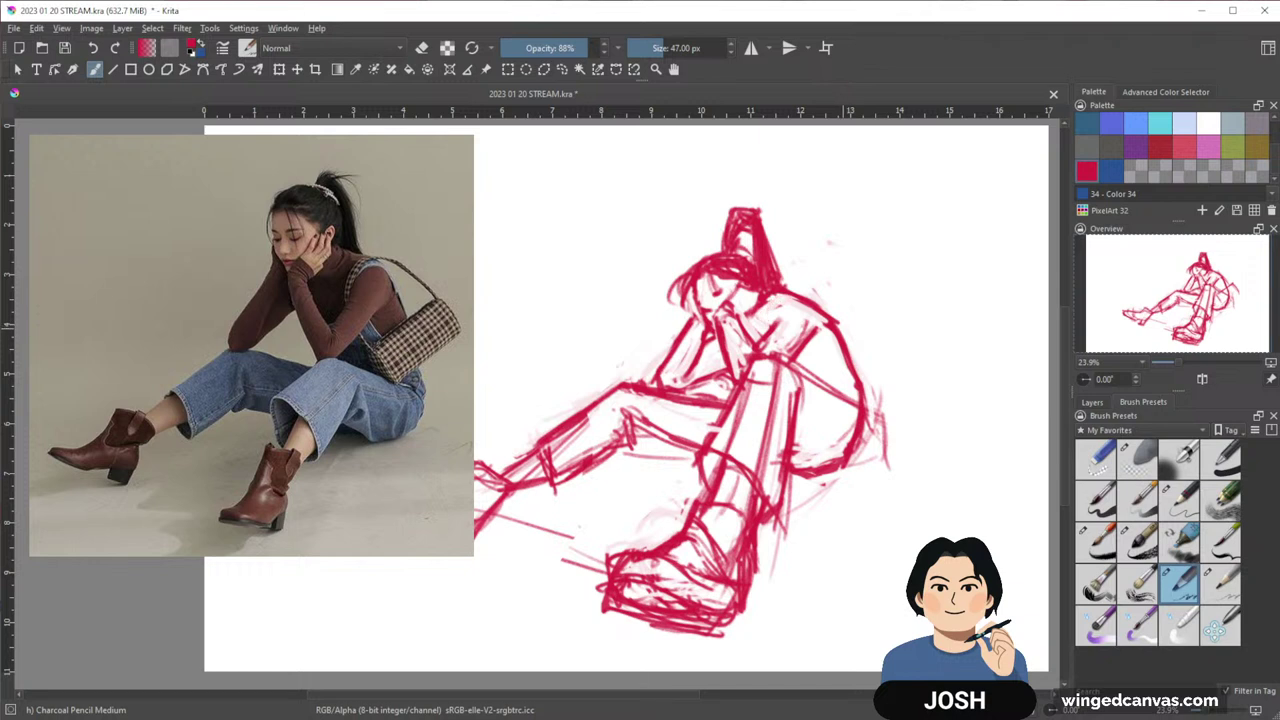
Strengthen the torso line running from beneath the near shoulder down to the hip
drag(803, 368, 846, 399)
mouse_move(804, 370)
mouse_down()
mouse_move(860, 397)
mouse_move(850, 404)
mouse_move(831, 384)
mouse_move(851, 382)
mouse_move(842, 340)
mouse_move(862, 388)
mouse_up()
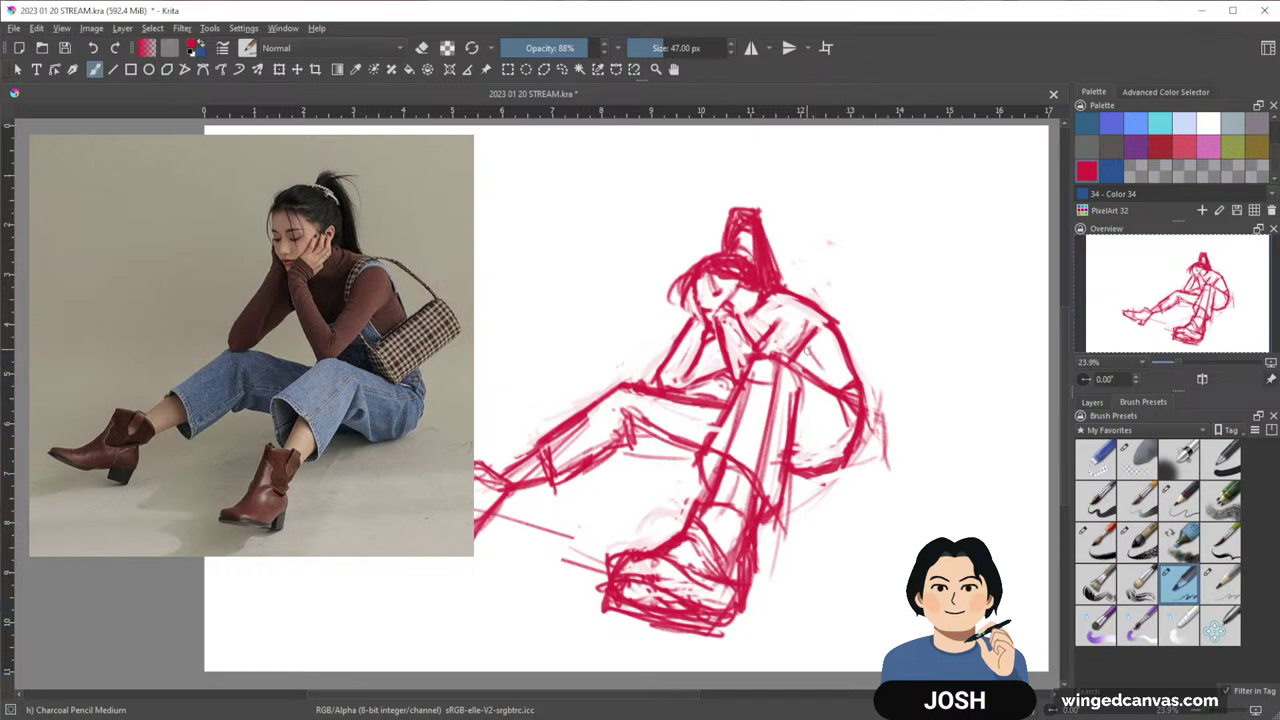
drag(806, 352, 828, 382)
drag(829, 514, 836, 498)
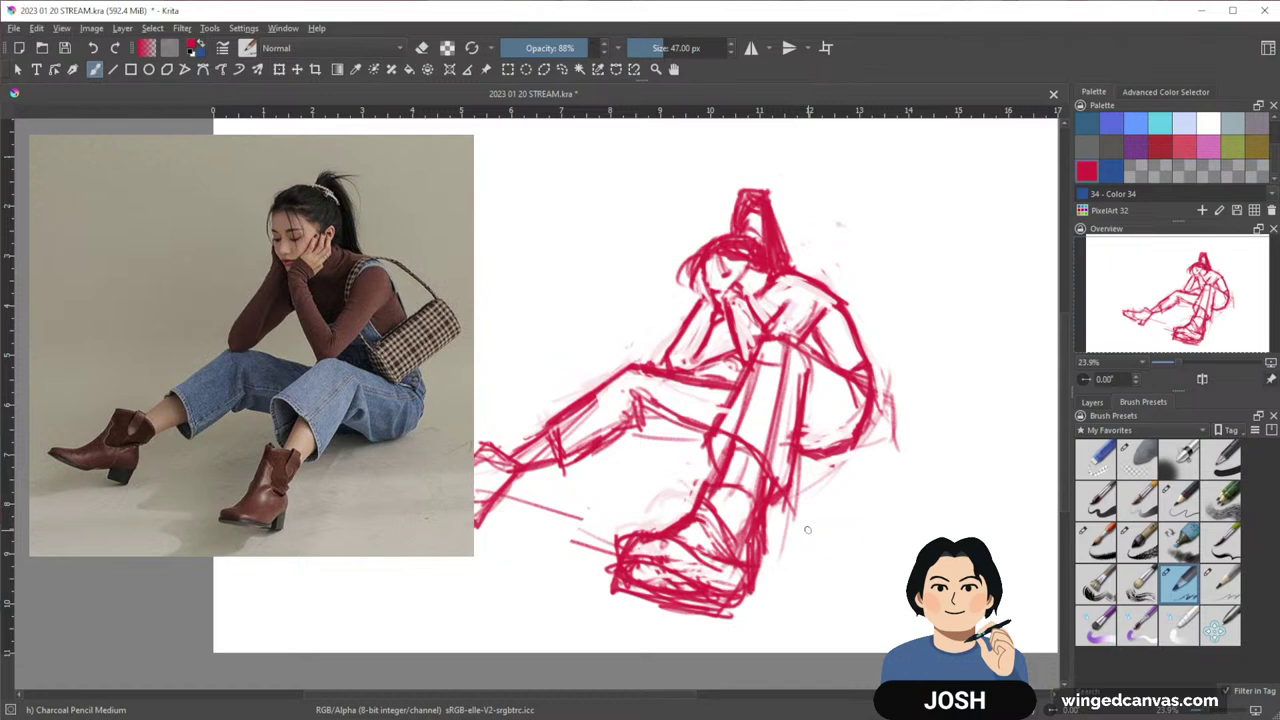
mouse_move(807, 441)
mouse_down()
mouse_move(854, 419)
mouse_move(905, 434)
mouse_up()
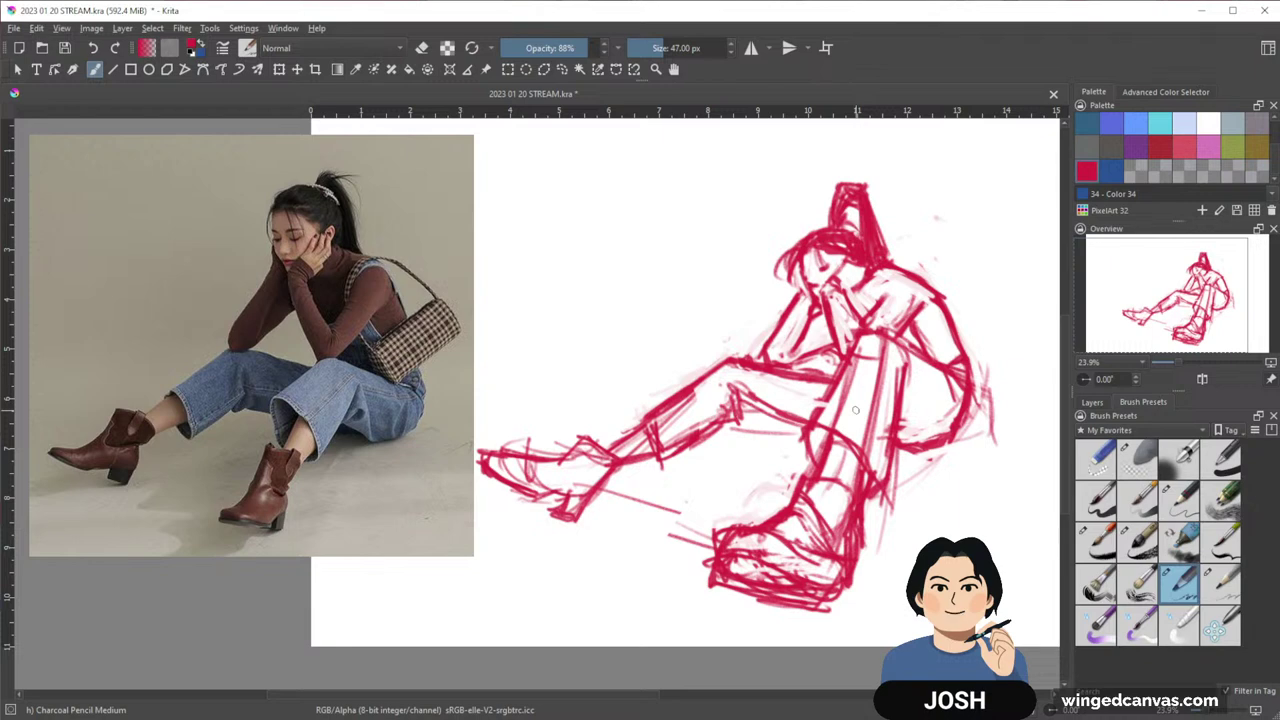
Add a new paint layer above the rough sketch, fade the sketch layer to below 34% opacity, and keep the new layer active
click(1095, 402)
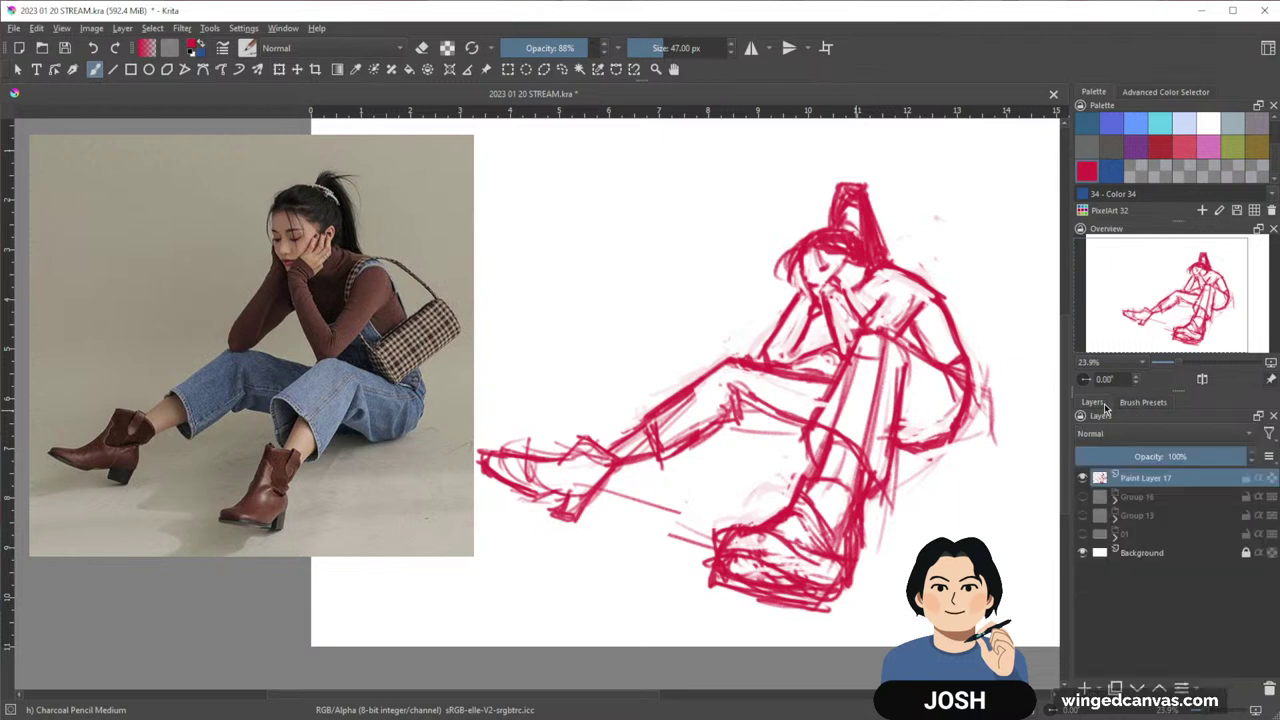
drag(1176, 456, 1151, 458)
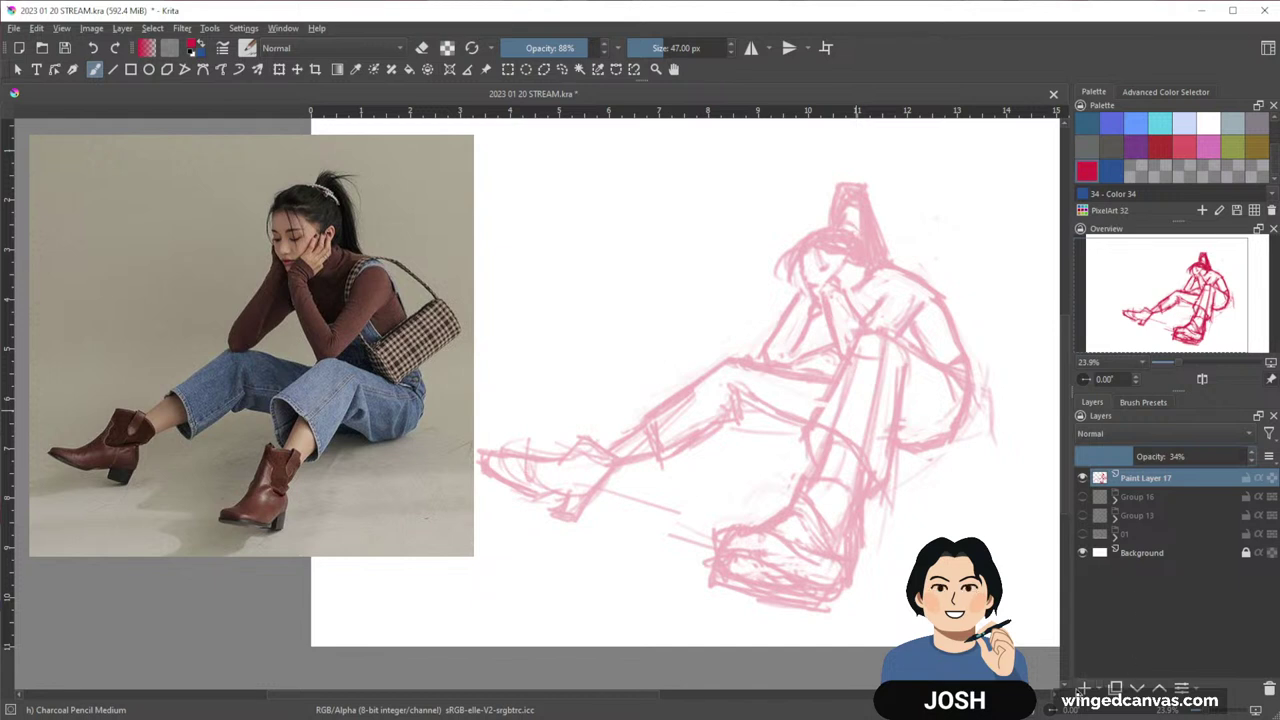
click(1085, 688)
drag(882, 370, 861, 376)
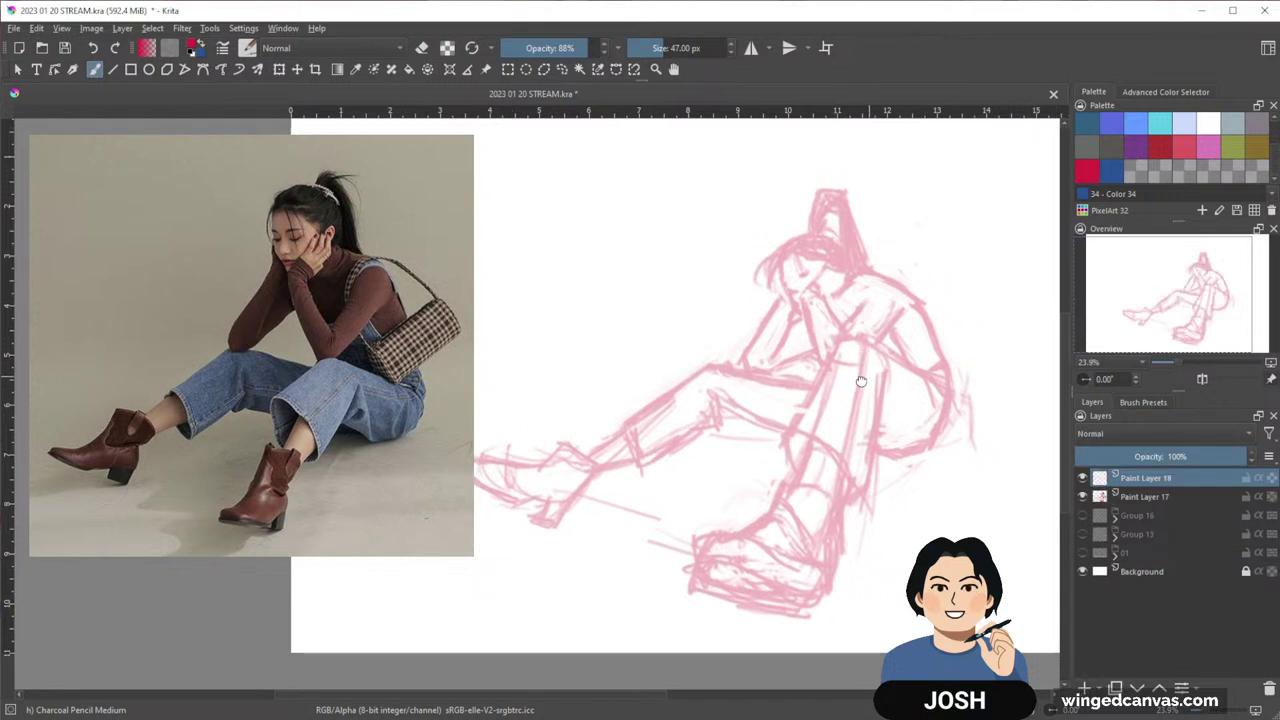
click(1136, 498)
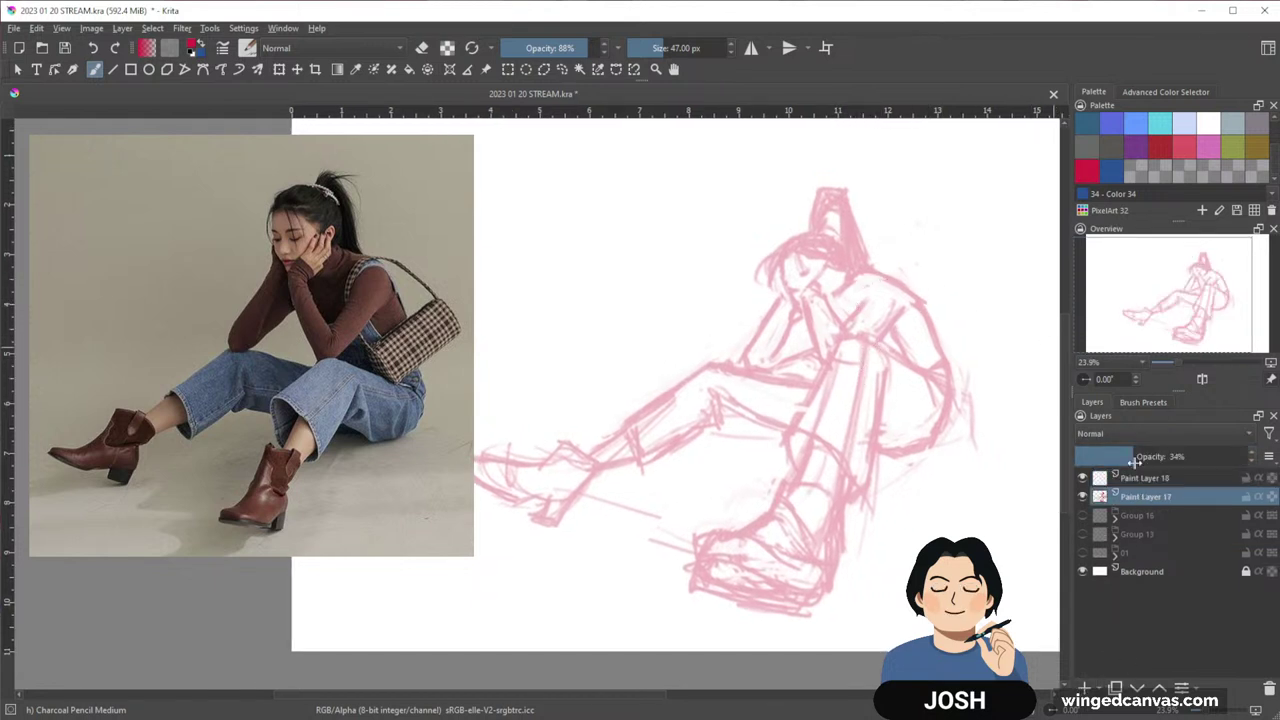
drag(1134, 459, 1112, 461)
click(1165, 480)
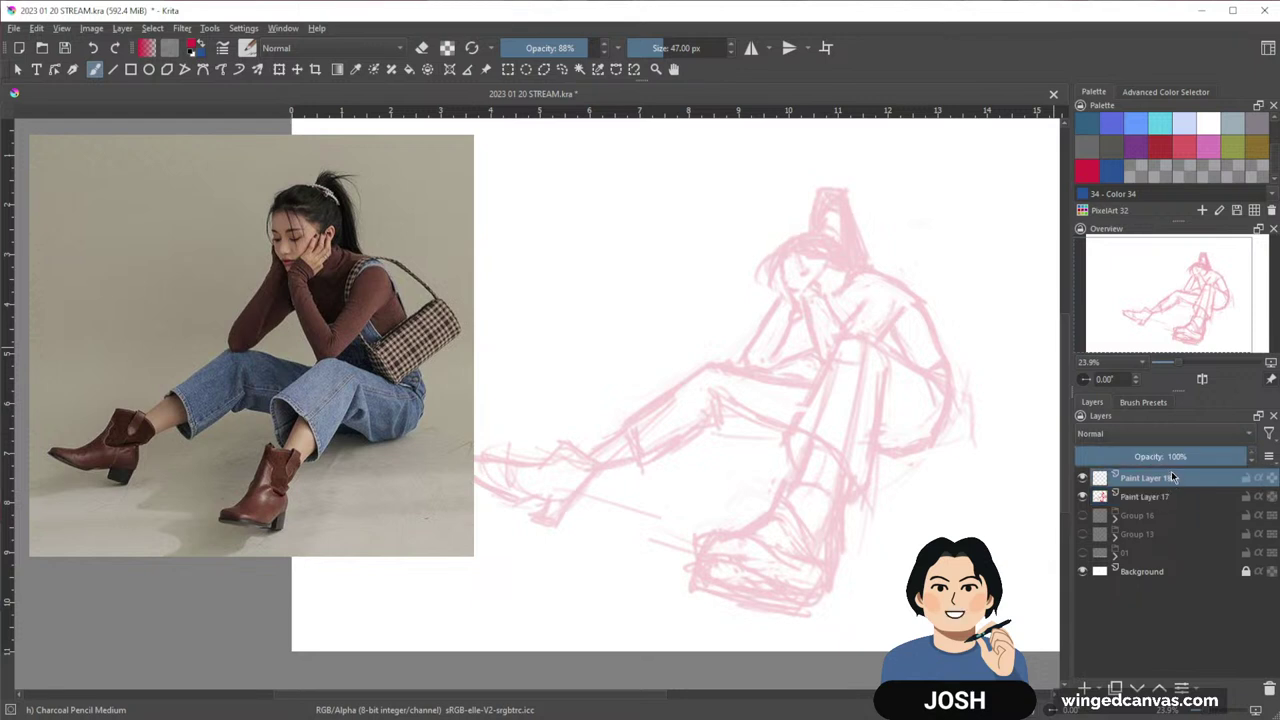
Switch the brush to Charcoal Pencil Thin at 16 px and undo the thick test stroke along the far shin
drag(838, 487, 818, 489)
mouse_move(847, 446)
mouse_down()
mouse_move(857, 429)
mouse_move(866, 491)
mouse_up()
drag(657, 368, 575, 423)
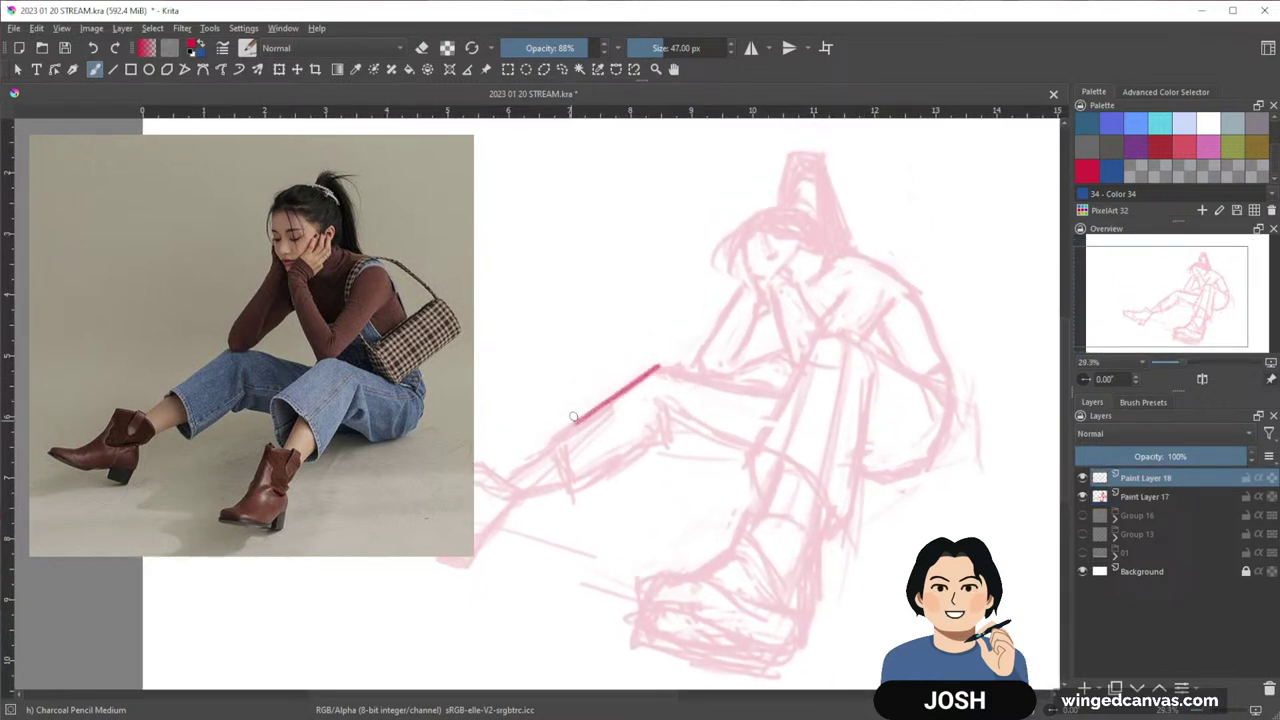
click(1143, 402)
click(1220, 583)
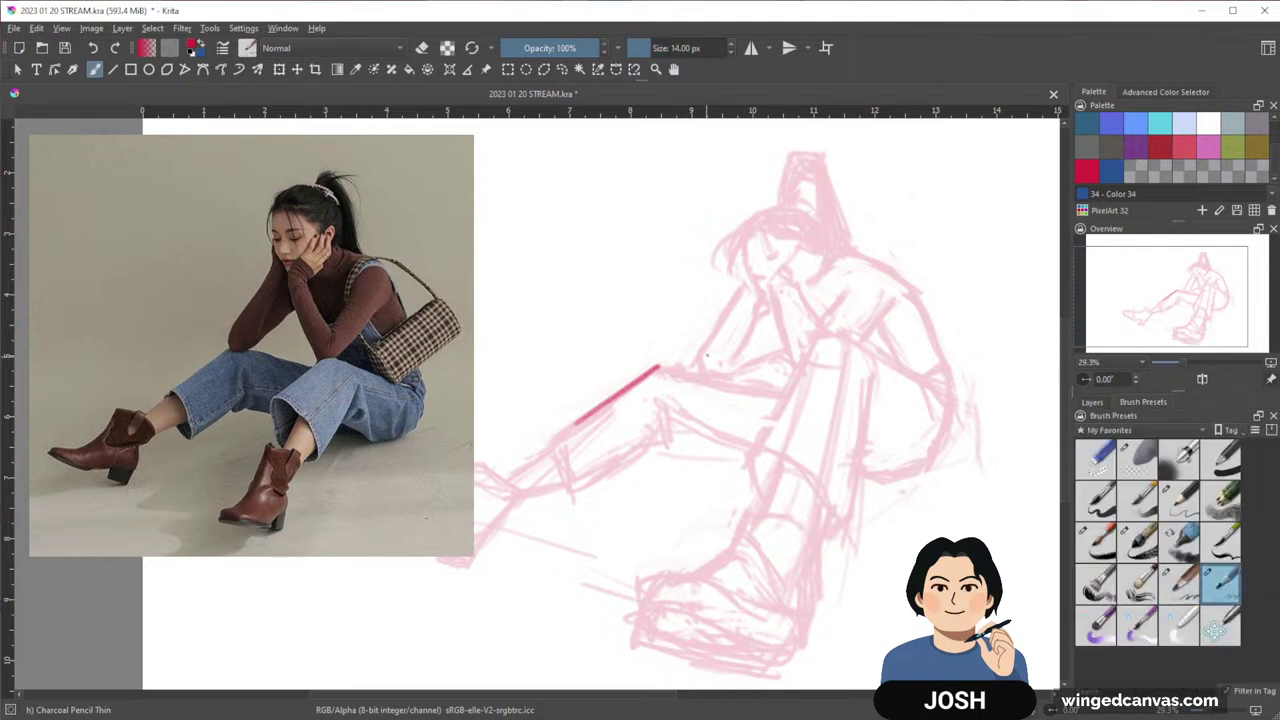
key(ctrl+z)
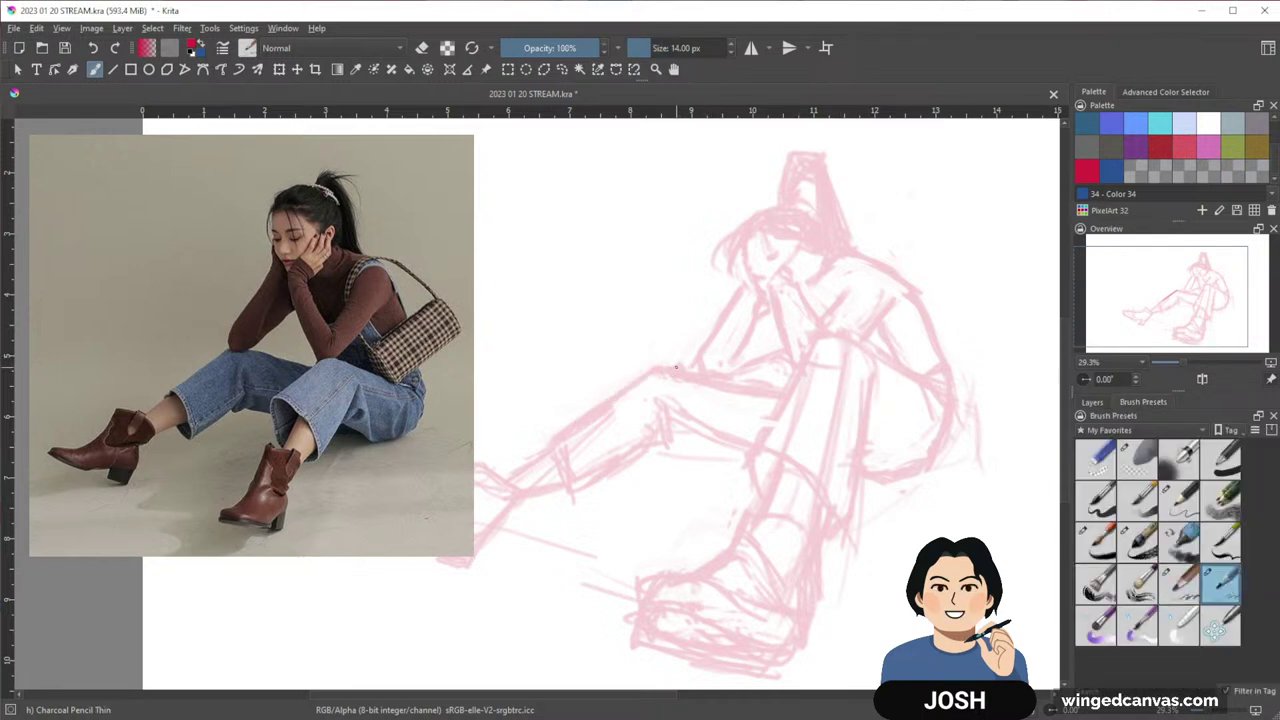
key(bracketright)
Outline the lower part of the far trouser leg with the shin line, the hem and the underside of the calf
mouse_move(596, 408)
mouse_down()
mouse_move(656, 368)
mouse_move(585, 420)
mouse_move(641, 382)
mouse_up()
drag(550, 445, 578, 512)
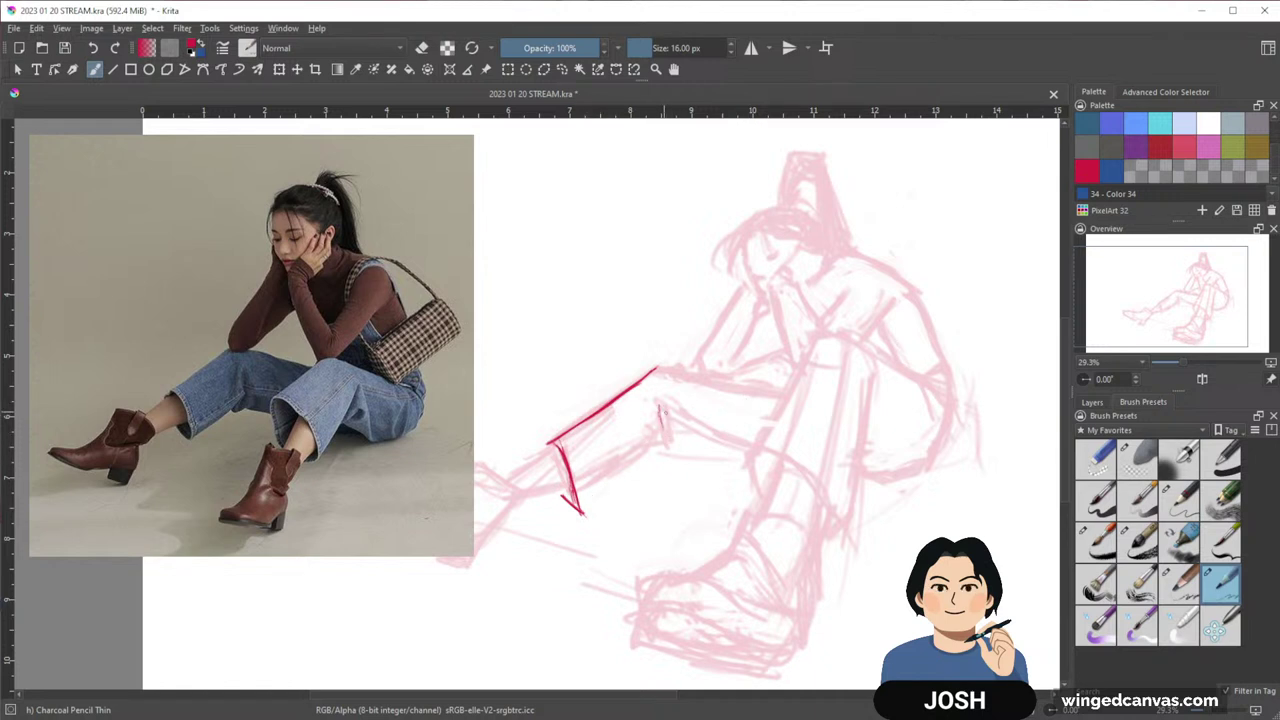
mouse_move(658, 400)
mouse_down()
mouse_move(676, 442)
mouse_move(624, 484)
mouse_up()
drag(662, 445, 596, 516)
drag(637, 474, 590, 521)
drag(662, 446, 584, 520)
drag(794, 407, 754, 411)
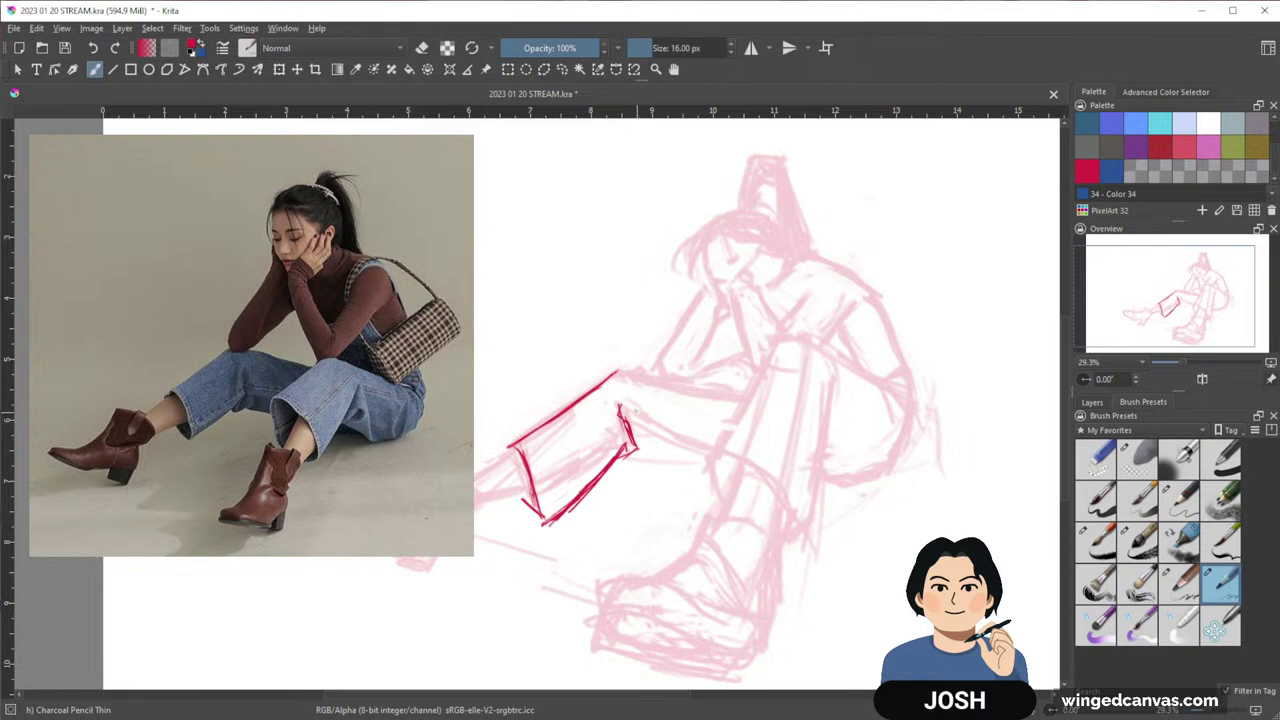
Draw the folds behind the far knee and extend the thigh's upper and lower contours toward the near leg
drag(638, 410, 649, 436)
drag(630, 425, 710, 460)
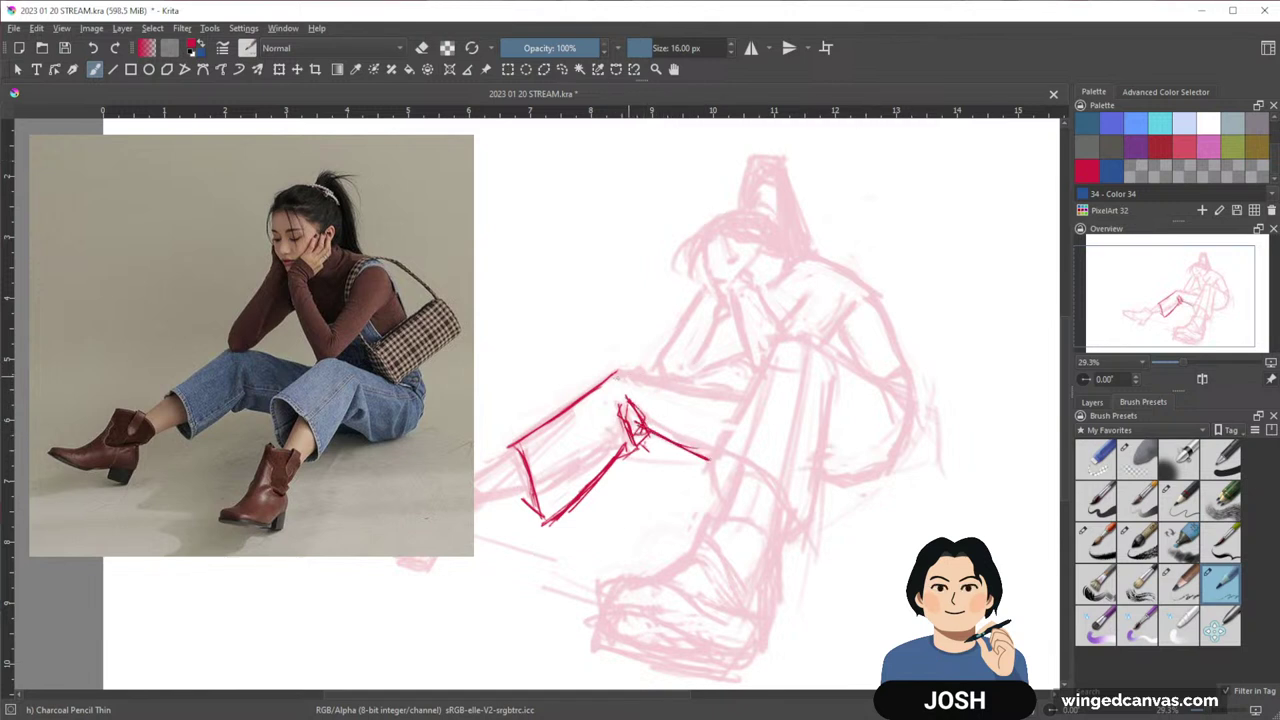
drag(638, 369, 510, 447)
mouse_move(582, 401)
mouse_down()
mouse_move(640, 368)
mouse_move(746, 397)
mouse_up()
drag(811, 421, 815, 430)
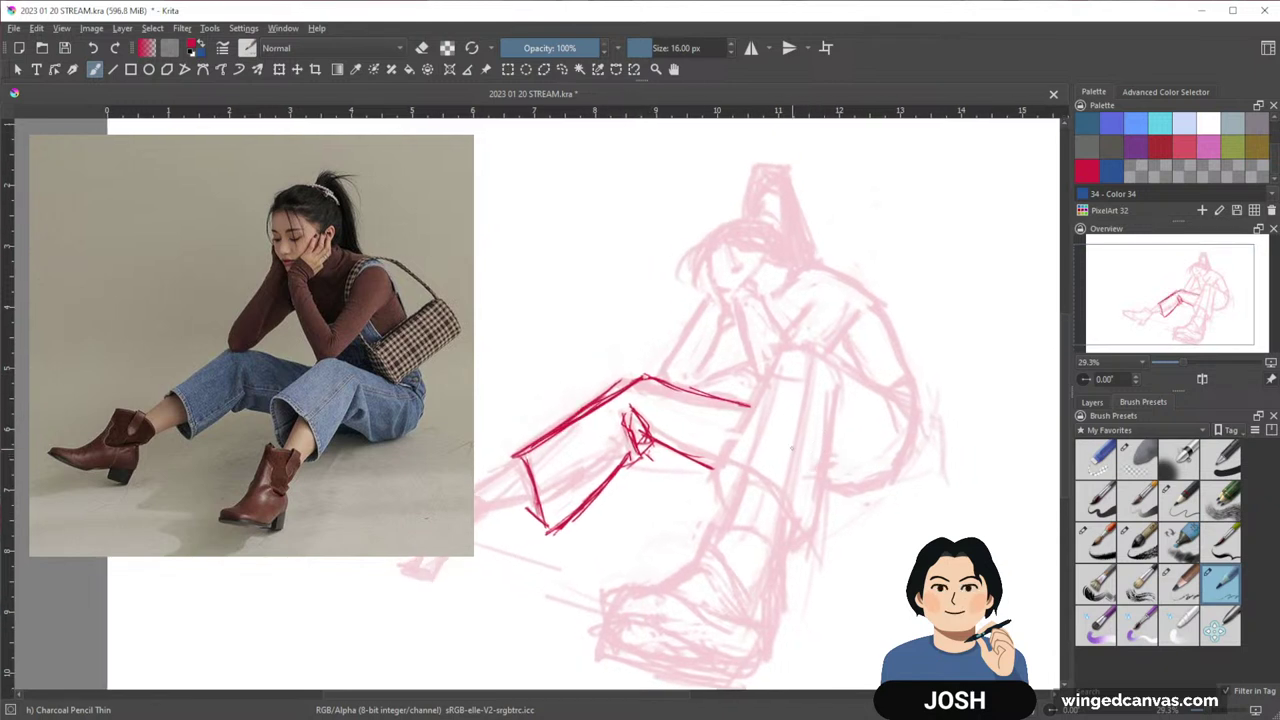
Erase the doubled strokes along the far shin so that one clean contour is left
key(e)
drag(615, 382, 558, 428)
drag(611, 395, 536, 441)
mouse_move(797, 448)
mouse_down()
mouse_move(829, 426)
mouse_move(784, 449)
mouse_move(713, 410)
mouse_up()
key(e)
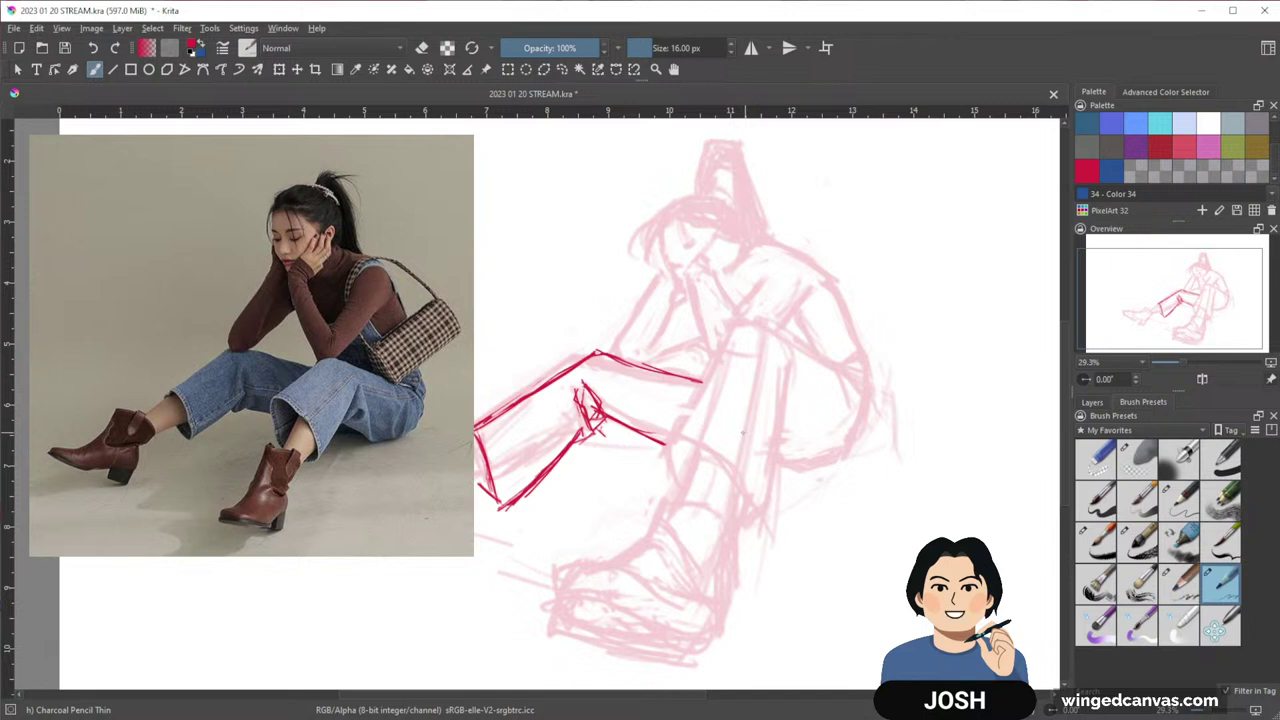
Draw the two sides of the far ankle coming out of the trouser hem
drag(757, 426, 799, 423)
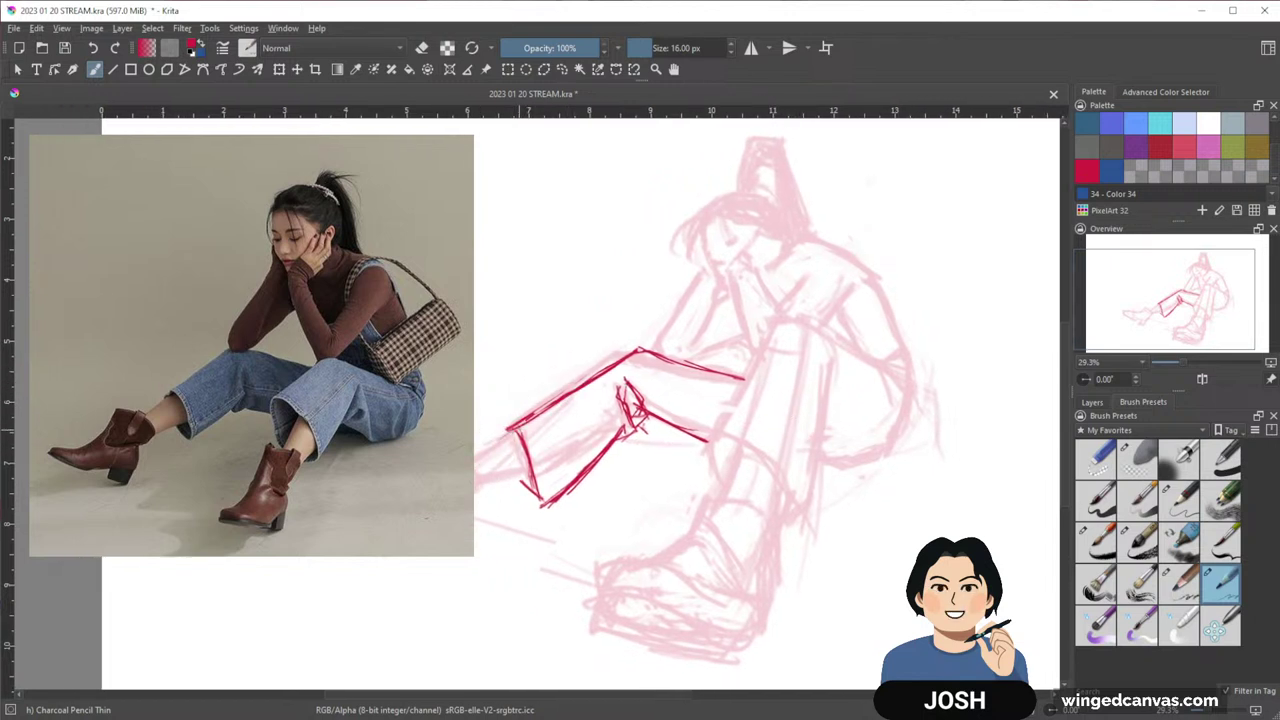
mouse_move(513, 432)
mouse_down()
mouse_move(475, 456)
mouse_move(528, 468)
mouse_up()
drag(482, 477, 528, 468)
Outline the far boot over the faded sketch, with its shaft opening, instep, sole and heel
drag(686, 456, 706, 456)
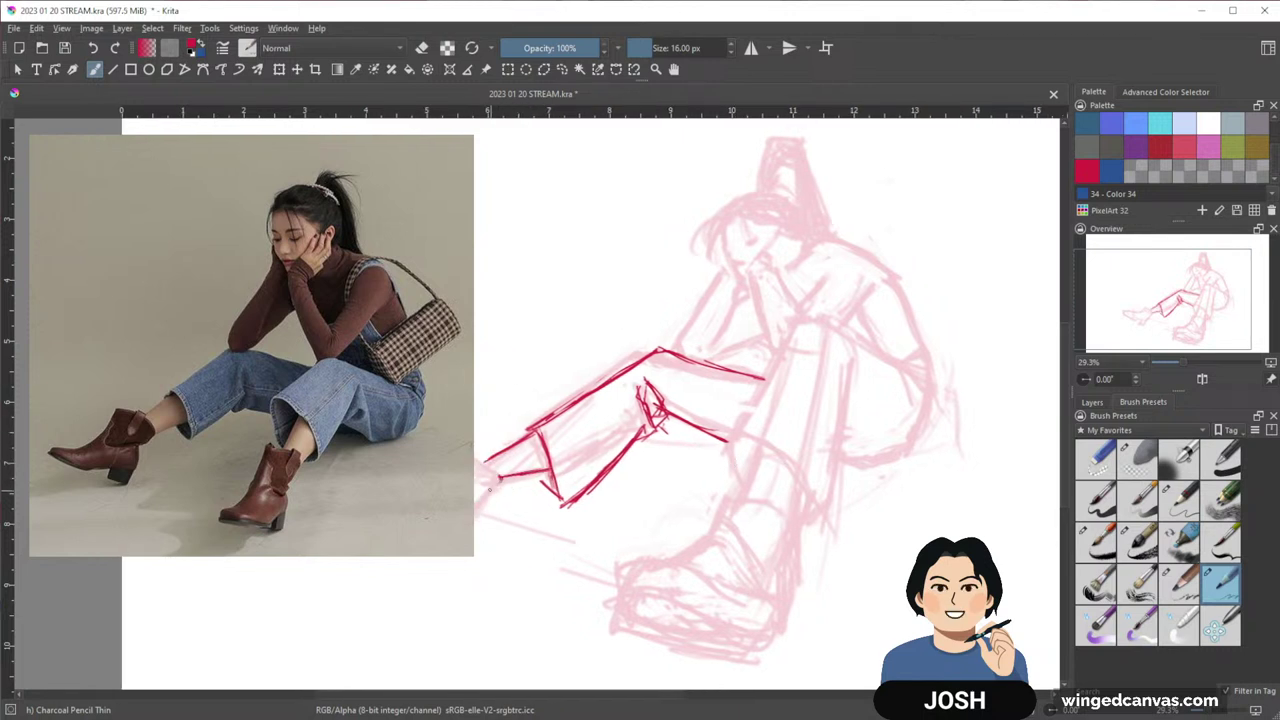
drag(501, 478, 481, 502)
drag(690, 486, 720, 483)
mouse_move(512, 497)
mouse_down()
mouse_move(486, 552)
mouse_move(460, 546)
mouse_up()
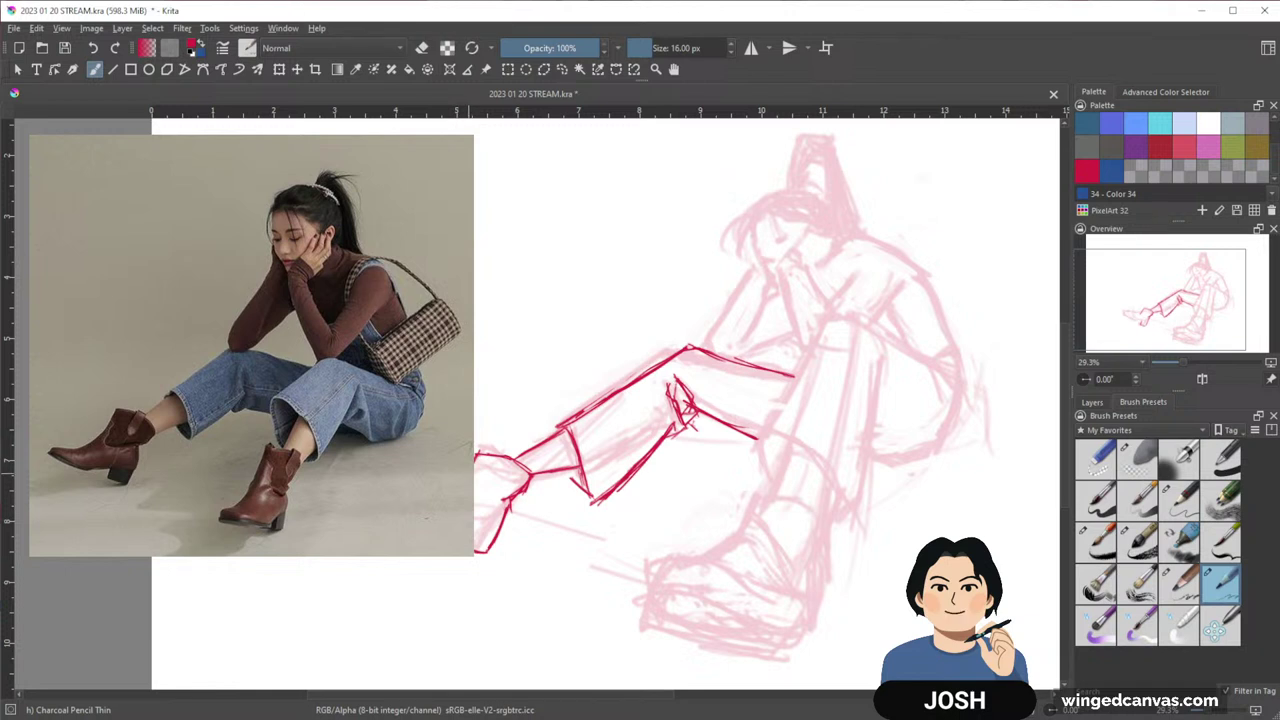
key(e)
key(e)
drag(509, 449, 564, 457)
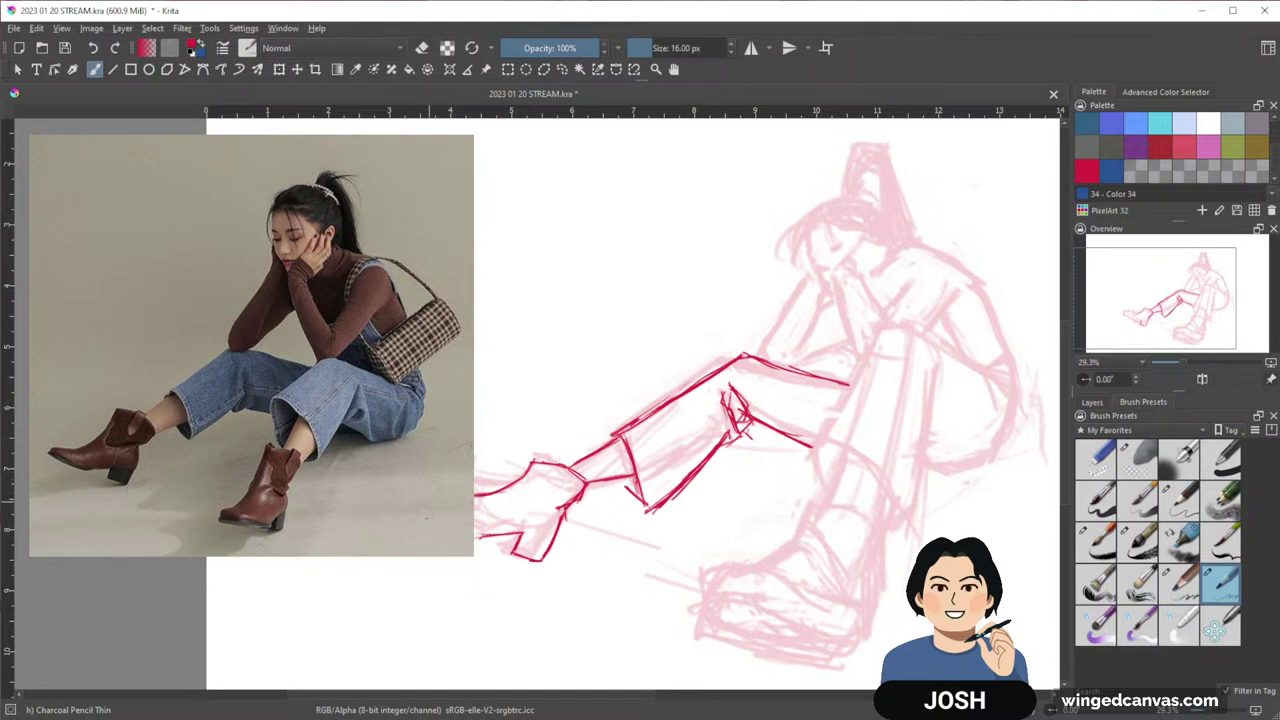
Draw the near knee, the thigh line back to the hip and the shin line to the hem, with the brush at 20 px
drag(863, 521, 633, 505)
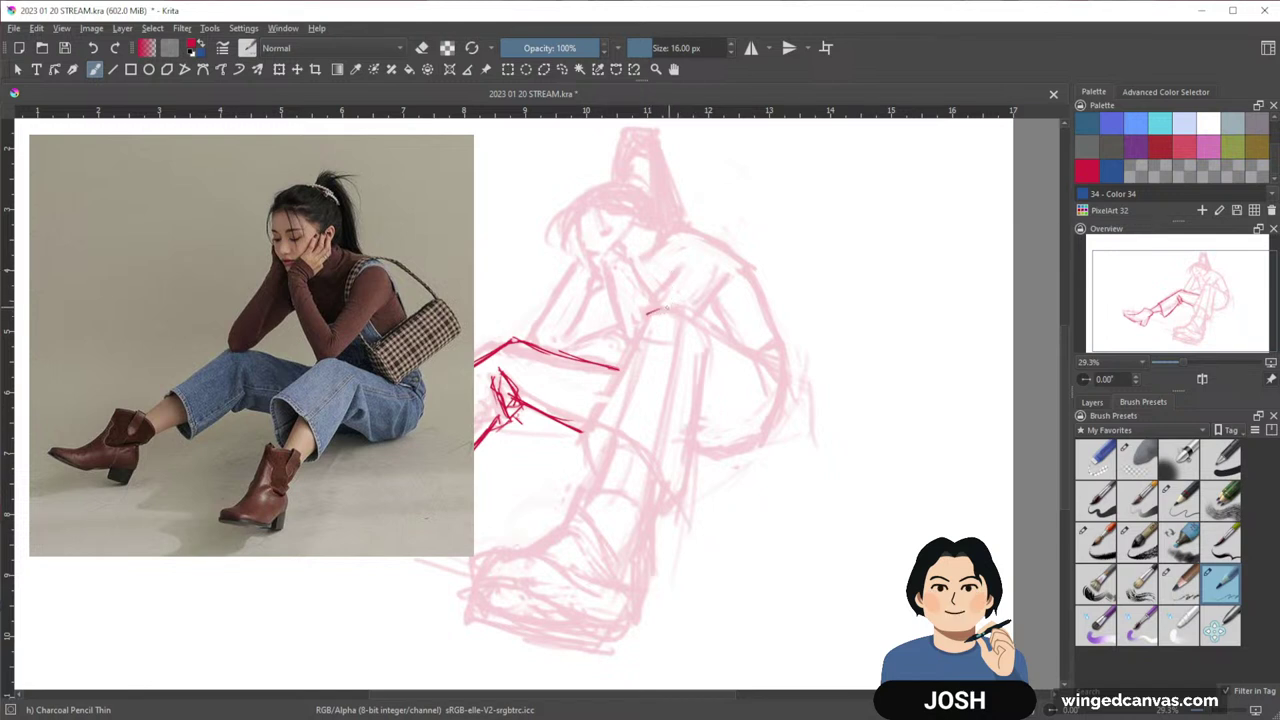
drag(647, 314, 668, 308)
drag(682, 312, 757, 366)
key(bracketright)
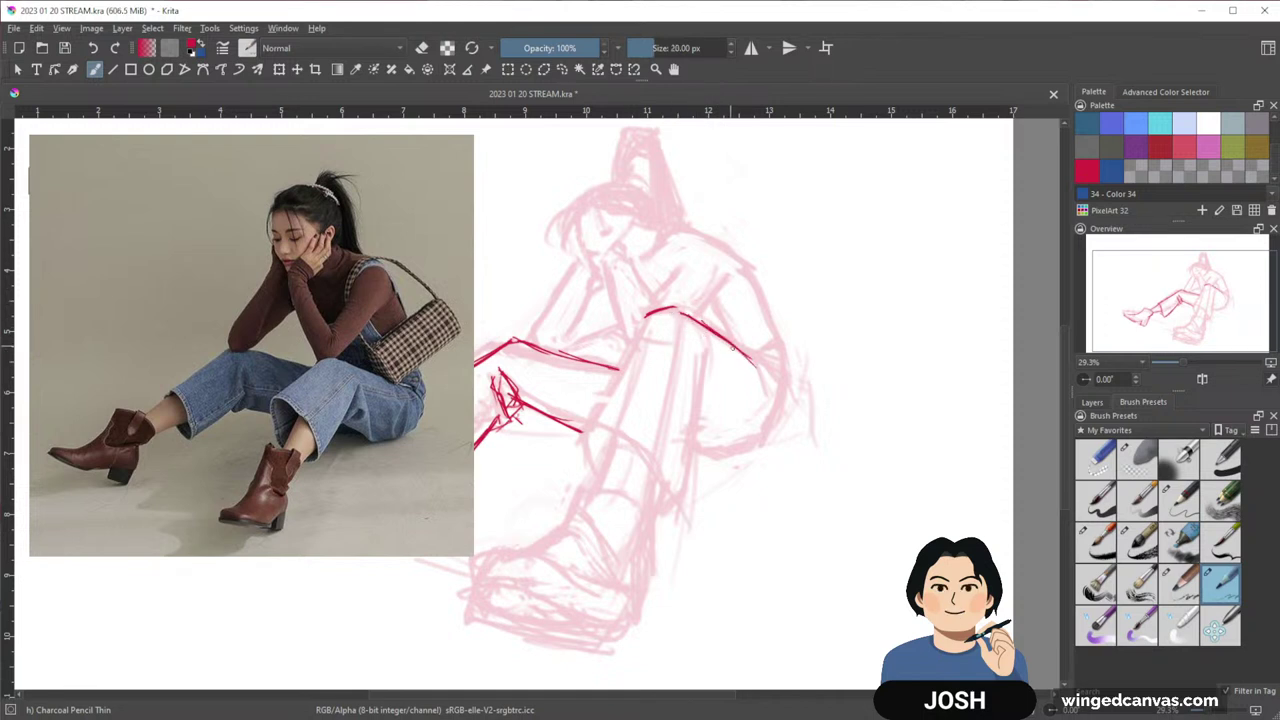
drag(706, 324, 738, 352)
drag(757, 368, 765, 390)
drag(641, 337, 621, 368)
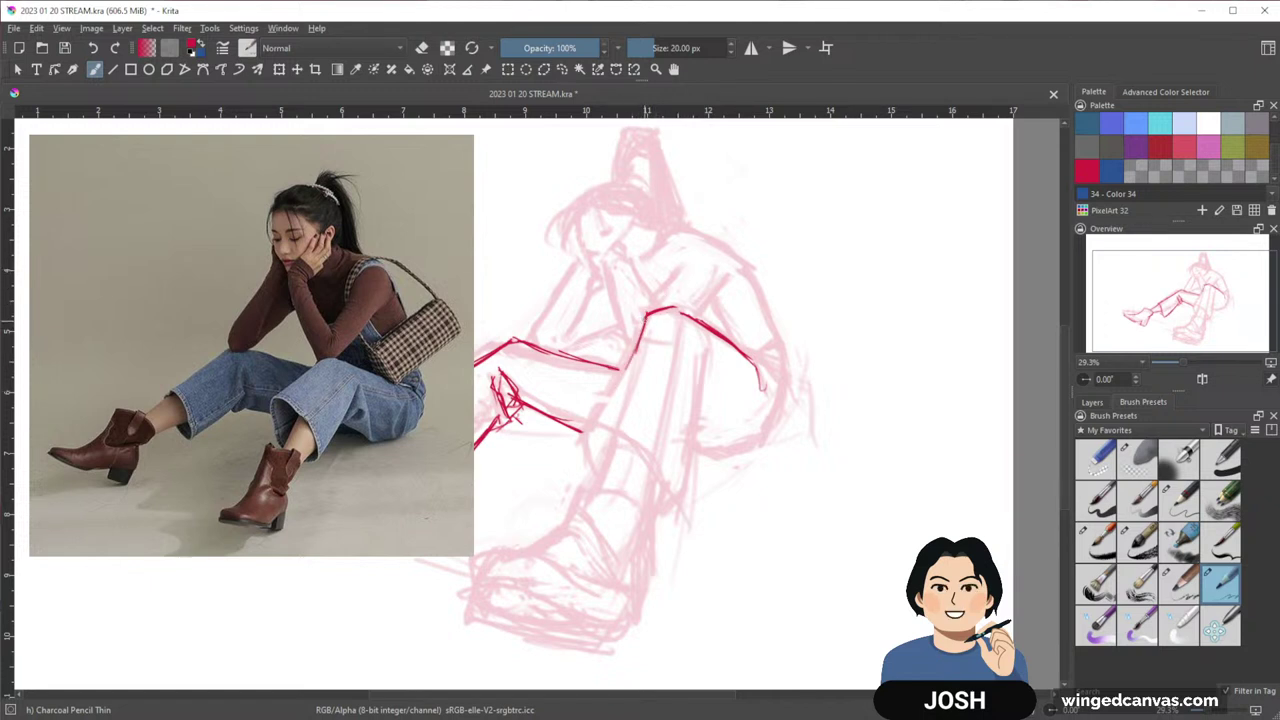
mouse_move(646, 318)
mouse_down()
mouse_move(600, 393)
mouse_move(647, 315)
mouse_move(585, 413)
mouse_up()
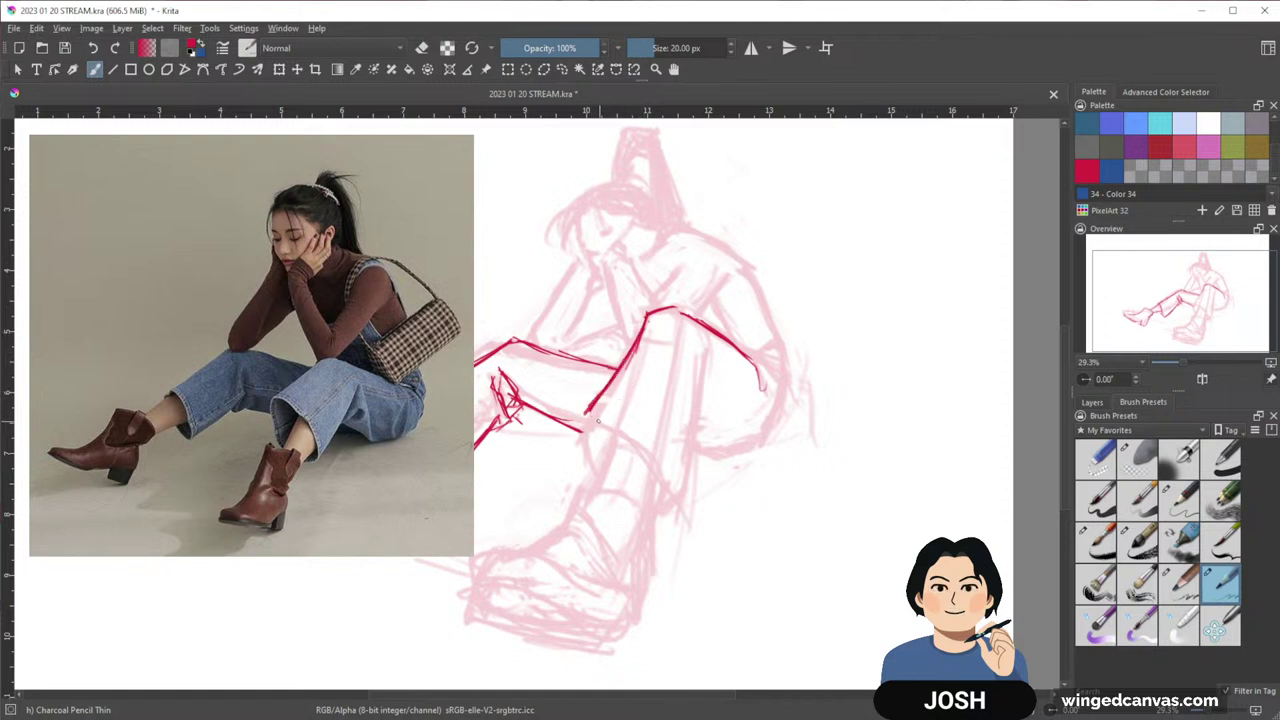
Draw the near trouser leg's flared hem and the calf contour running from behind the knee down to it
mouse_move(609, 416)
mouse_down()
mouse_move(590, 412)
mouse_move(630, 446)
mouse_up()
drag(630, 446, 666, 486)
mouse_move(585, 414)
mouse_down()
mouse_move(596, 466)
mouse_move(592, 432)
mouse_up()
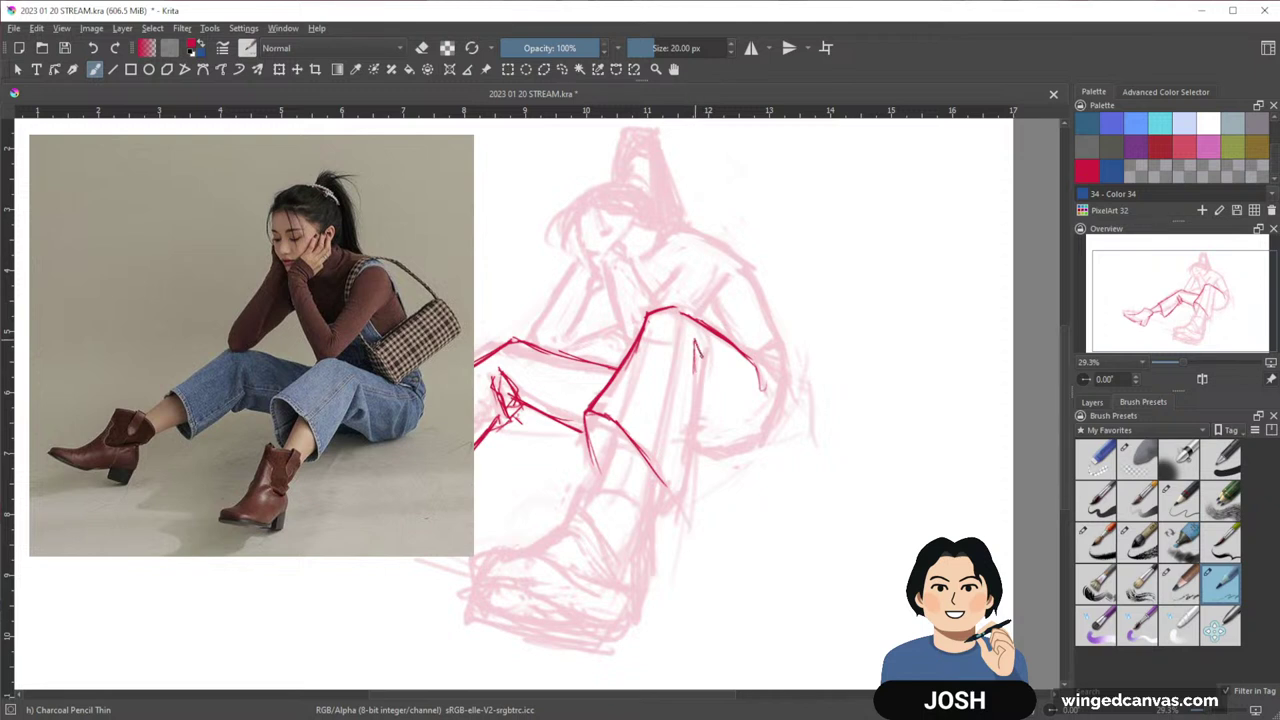
drag(695, 342, 686, 460)
mouse_move(693, 393)
mouse_down()
mouse_move(677, 490)
mouse_move(656, 515)
mouse_up()
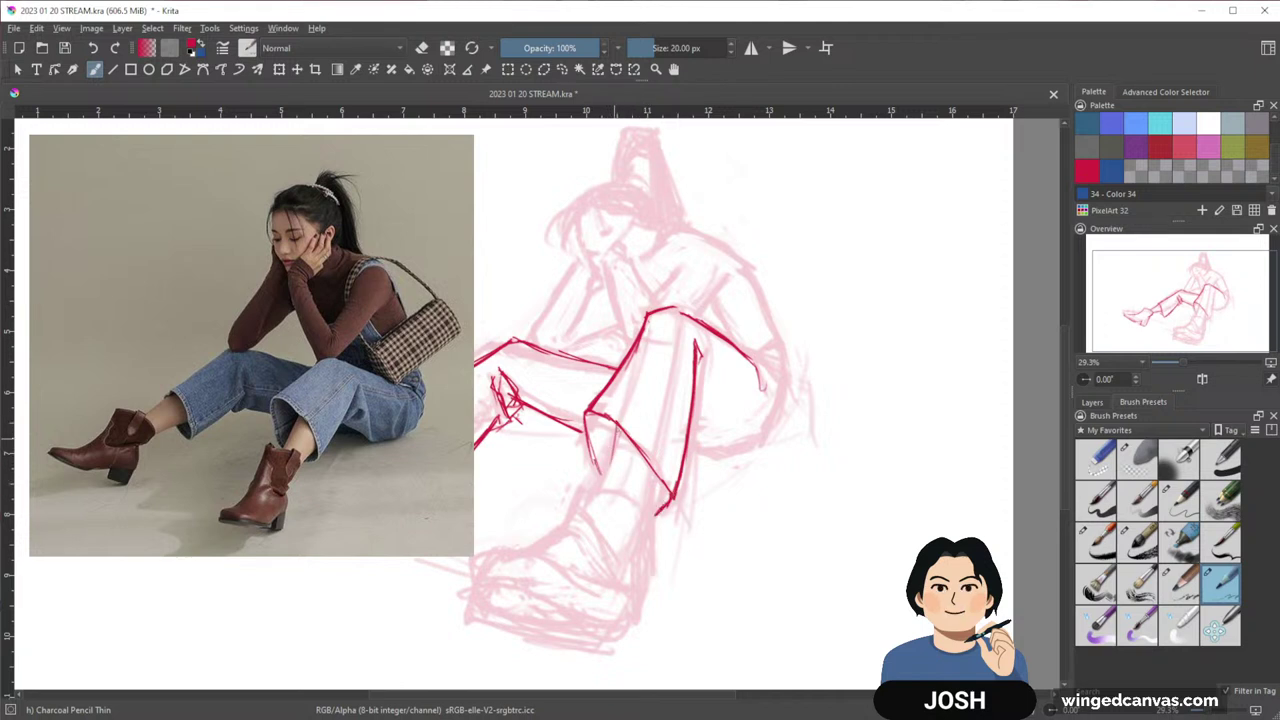
Draw the near ankle below the trouser hem, with the boot shaft's opening and back edge
mouse_move(622, 433)
mouse_down()
mouse_move(598, 485)
mouse_move(644, 502)
mouse_up()
drag(715, 460, 724, 443)
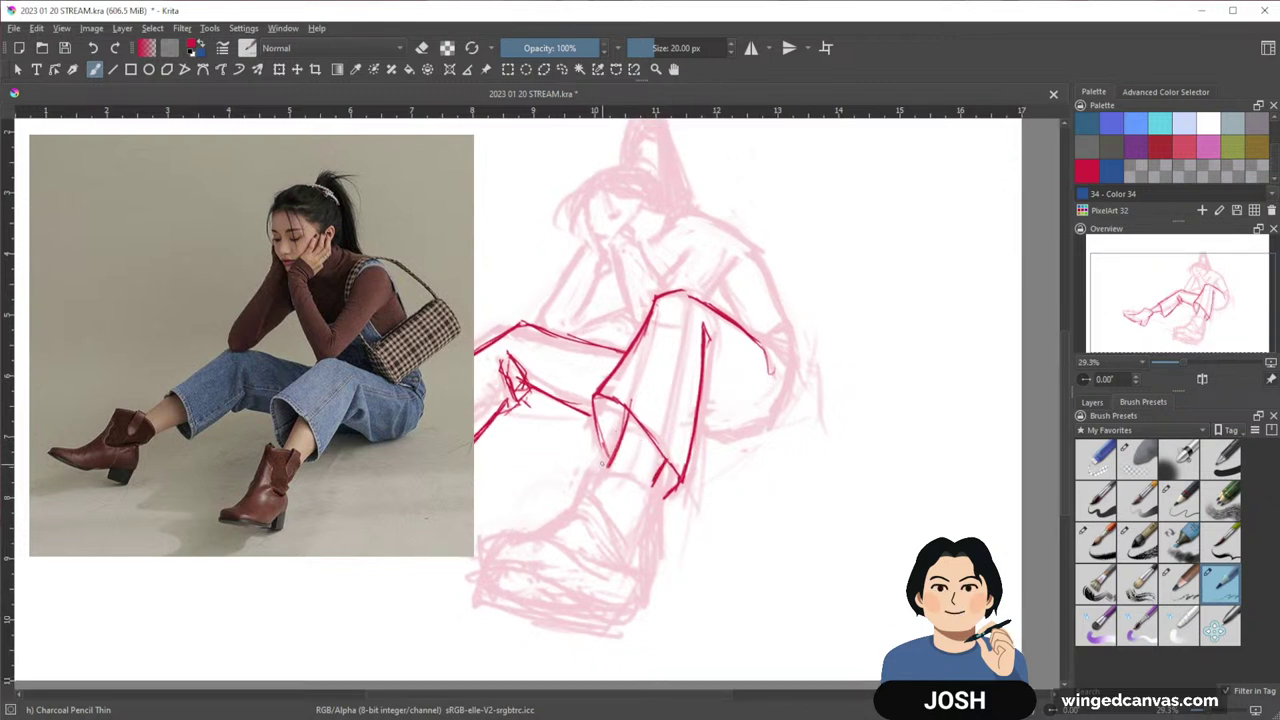
mouse_move(600, 468)
mouse_down()
mouse_move(645, 476)
mouse_move(658, 505)
mouse_move(641, 539)
mouse_up()
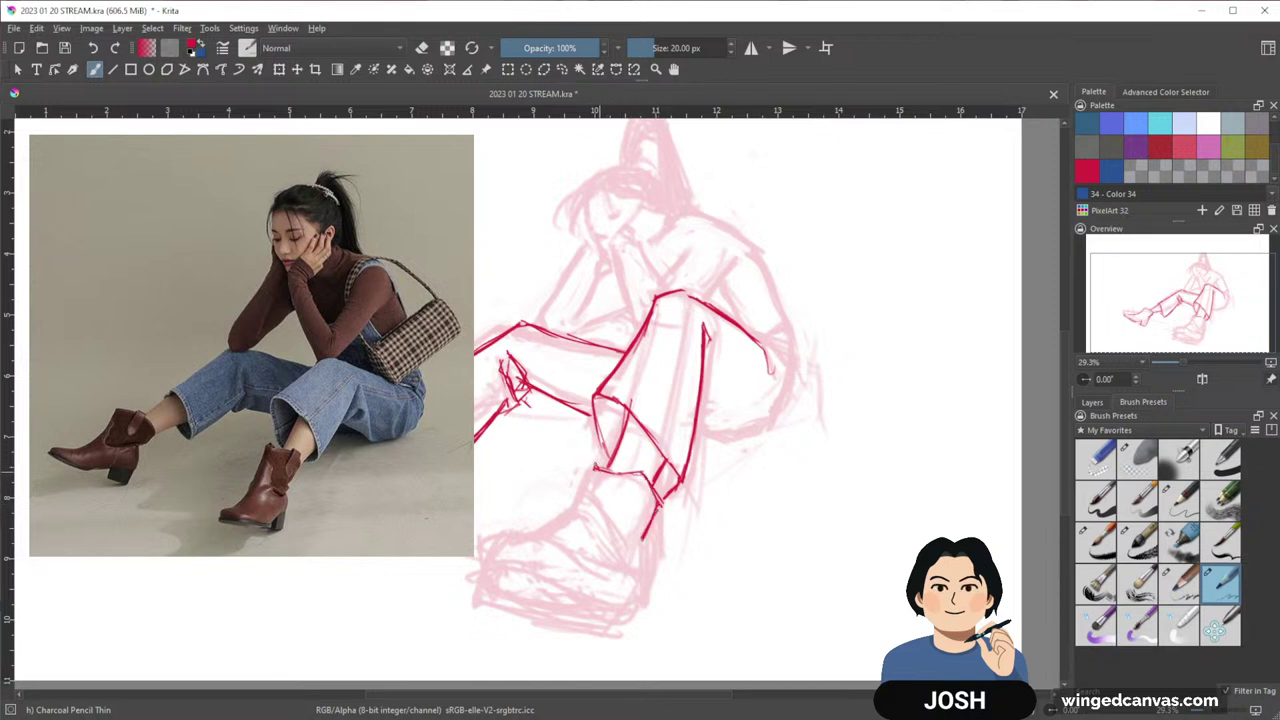
Draw the near boot's front edge down to the toe, the crease behind the ankle and the rear line to the heel
mouse_move(598, 463)
mouse_down()
mouse_move(554, 540)
mouse_move(500, 566)
mouse_move(548, 556)
mouse_move(584, 586)
mouse_up()
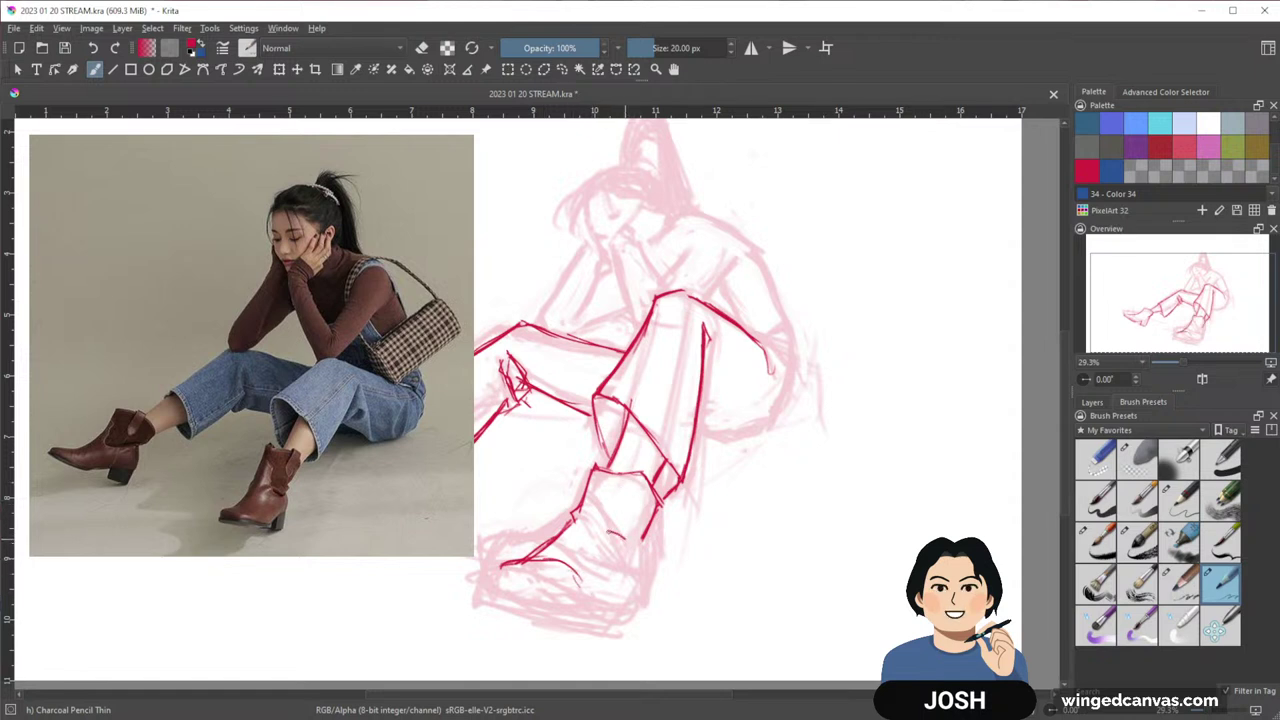
drag(616, 531, 620, 549)
drag(733, 434, 733, 350)
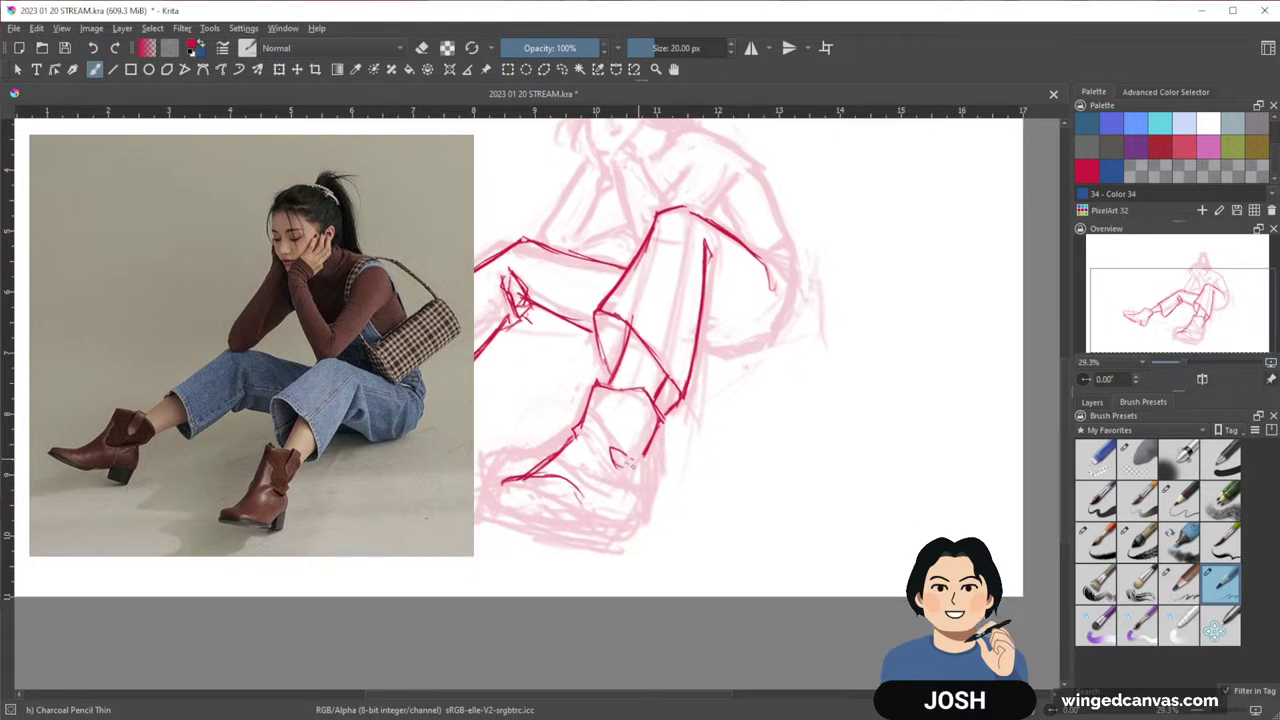
mouse_move(614, 463)
mouse_down()
mouse_move(637, 459)
mouse_move(594, 560)
mouse_up()
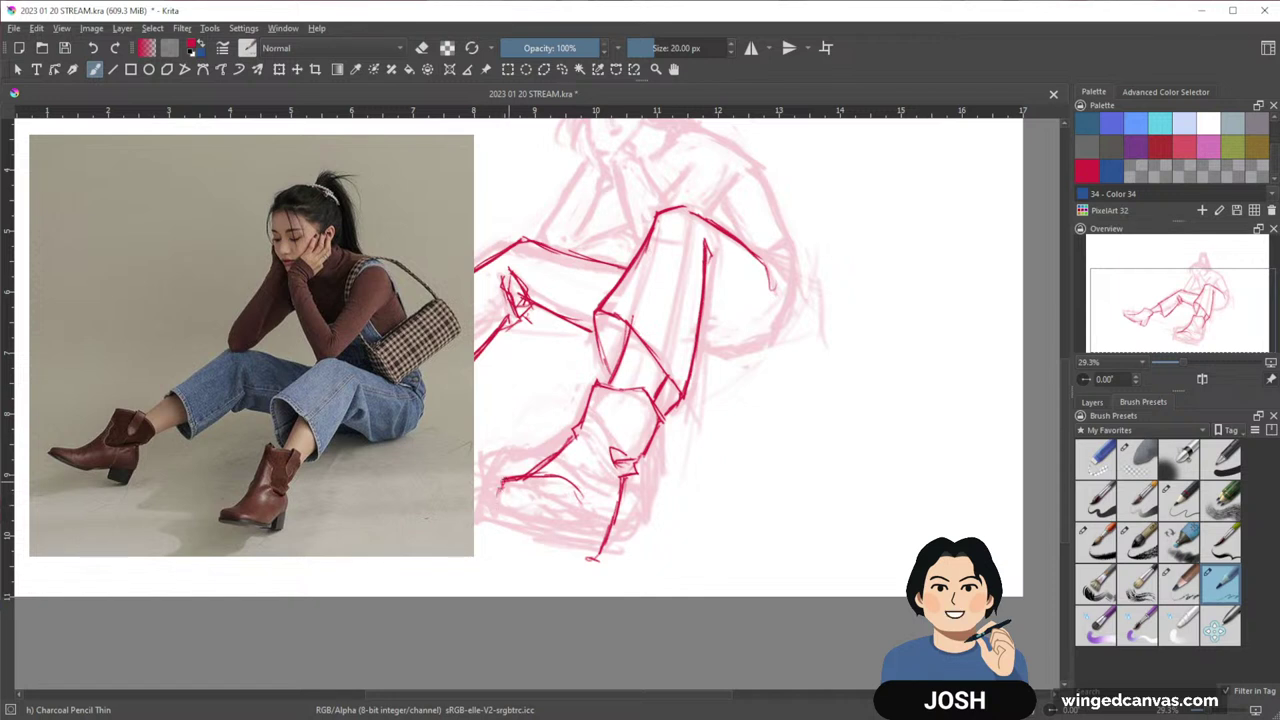
Outline the near boot's rounded toe and its sole, closing the shape at the heel
drag(501, 486, 491, 512)
drag(491, 512, 515, 479)
drag(490, 508, 562, 532)
drag(575, 430, 543, 476)
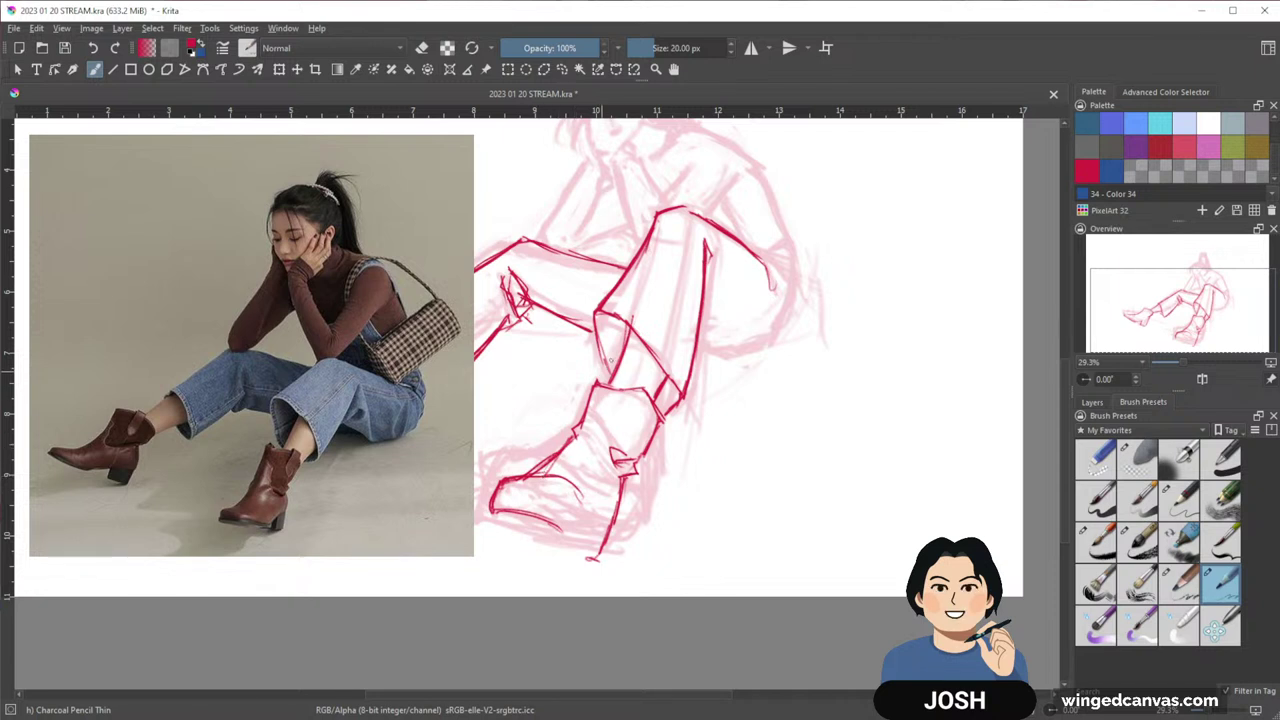
mouse_move(738, 417)
mouse_down()
mouse_move(749, 520)
mouse_move(779, 488)
mouse_up()
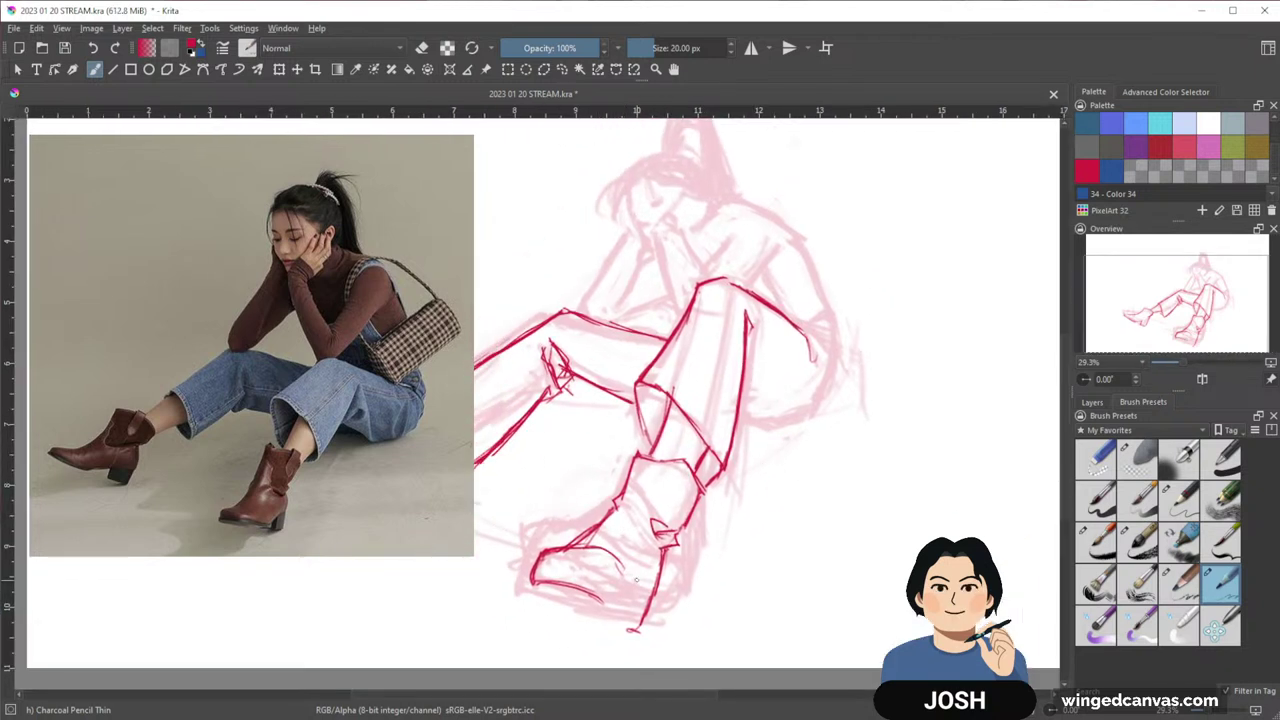
mouse_move(584, 594)
mouse_down()
mouse_move(620, 616)
mouse_move(650, 588)
mouse_up()
mouse_move(620, 609)
mouse_down()
mouse_move(612, 630)
mouse_move(532, 584)
mouse_move(562, 612)
mouse_move(550, 608)
mouse_move(597, 622)
mouse_up()
drag(569, 613, 597, 622)
drag(792, 537, 794, 550)
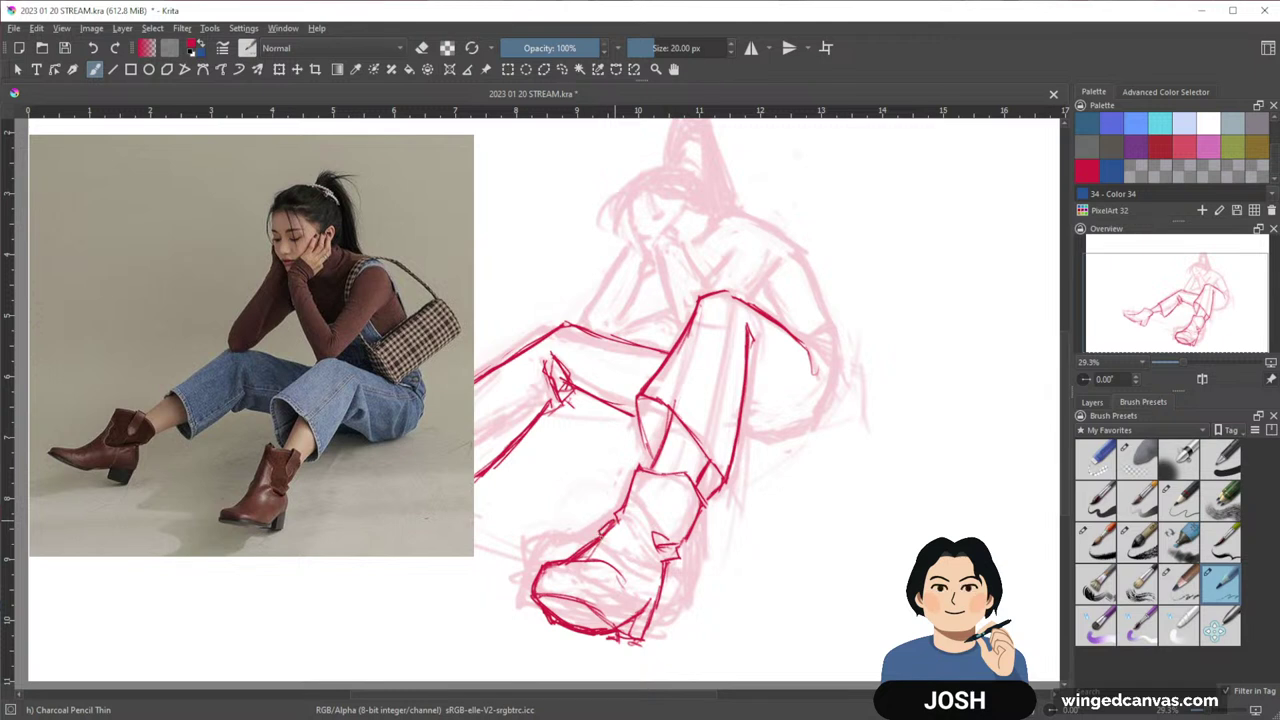
Clean up the near boot's instep line by erasing and redrawing it, and add a fold inside the shaft
drag(692, 505, 719, 505)
key(e)
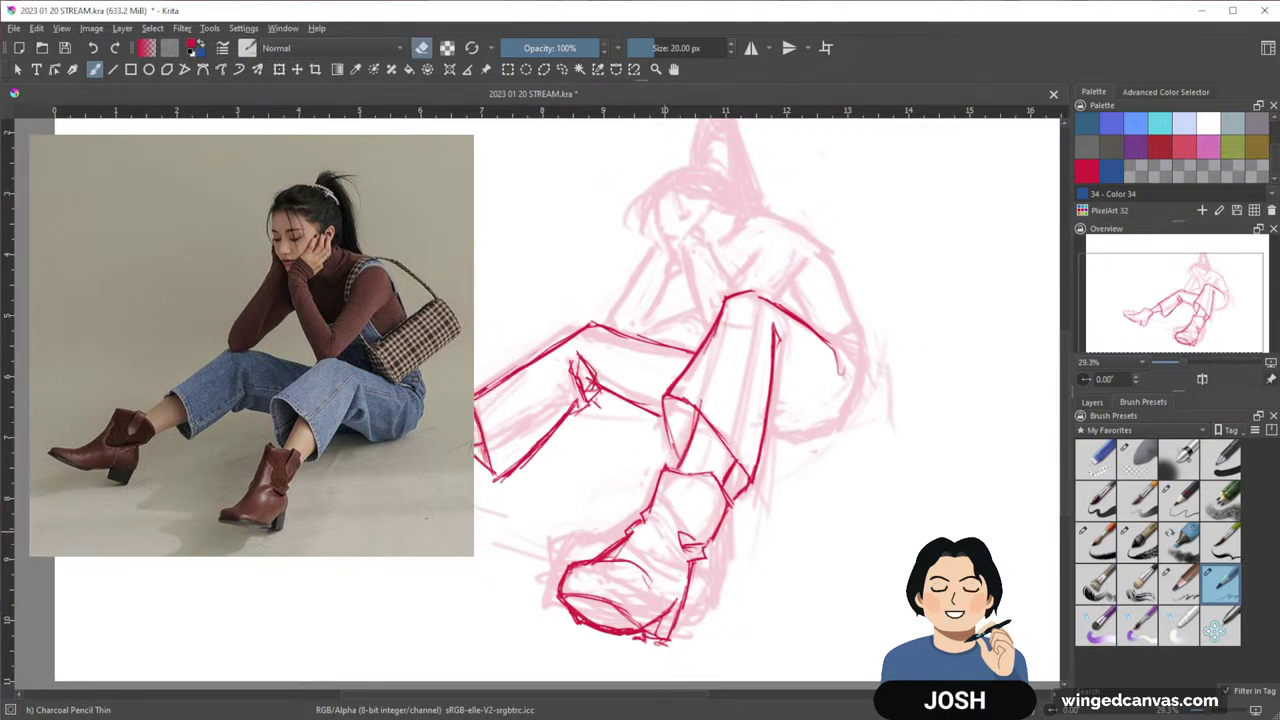
mouse_move(645, 521)
mouse_down()
mouse_move(612, 552)
mouse_move(642, 568)
mouse_move(618, 558)
mouse_up()
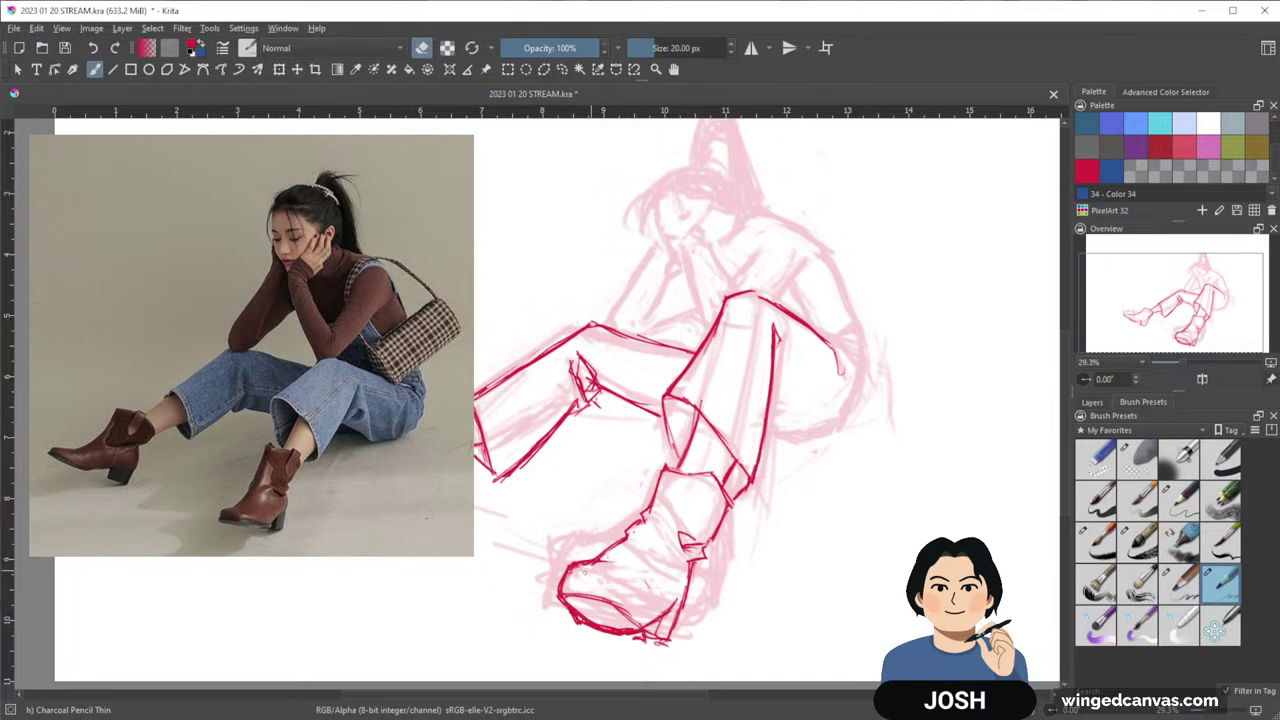
key(e)
drag(601, 560, 639, 577)
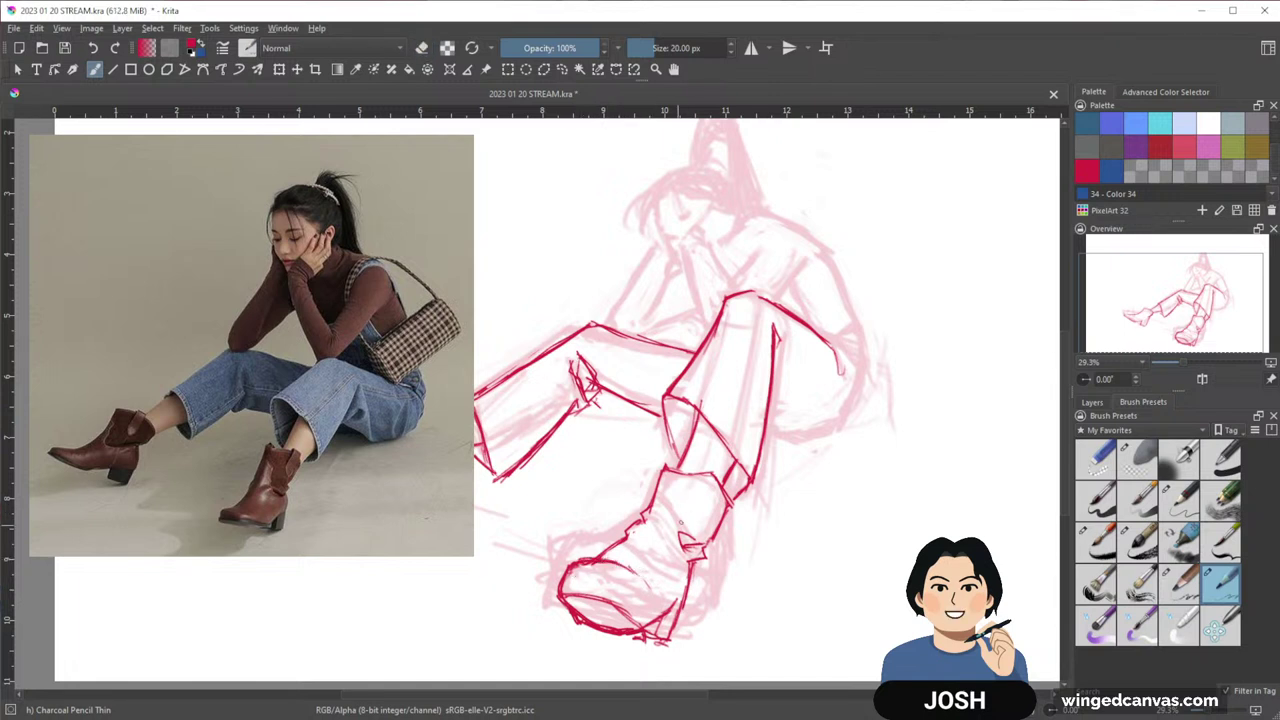
mouse_move(789, 472)
mouse_down()
mouse_move(774, 497)
mouse_move(787, 492)
mouse_up()
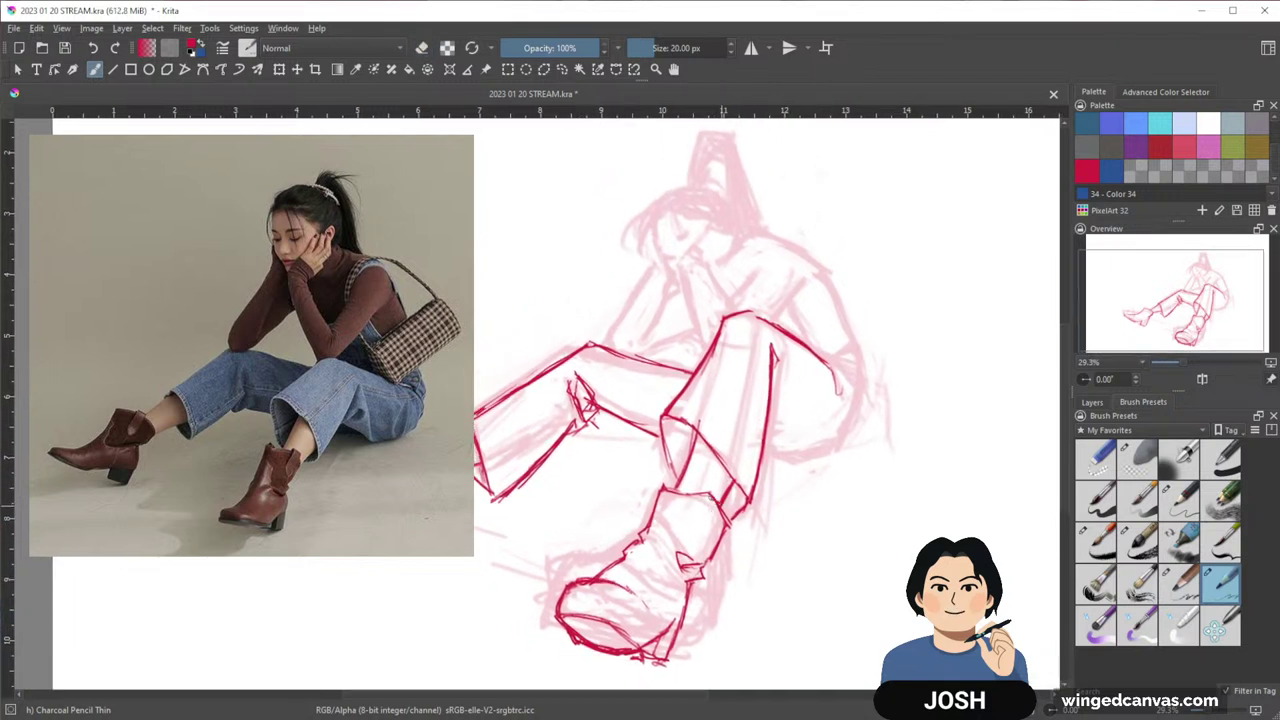
drag(829, 431, 840, 491)
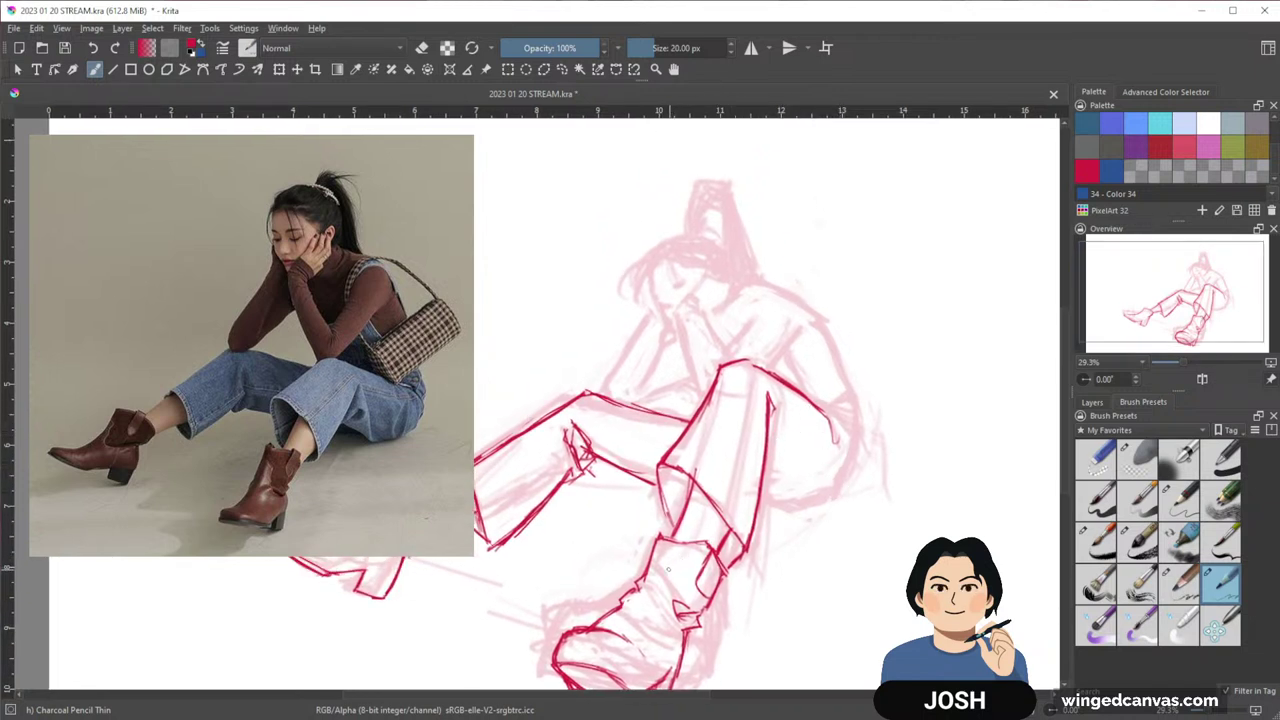
Draw the underside of the seat, the rounded back of the hips and the trouser waist at the lower back
mouse_move(815, 412)
mouse_down()
mouse_move(814, 429)
mouse_move(788, 372)
mouse_up()
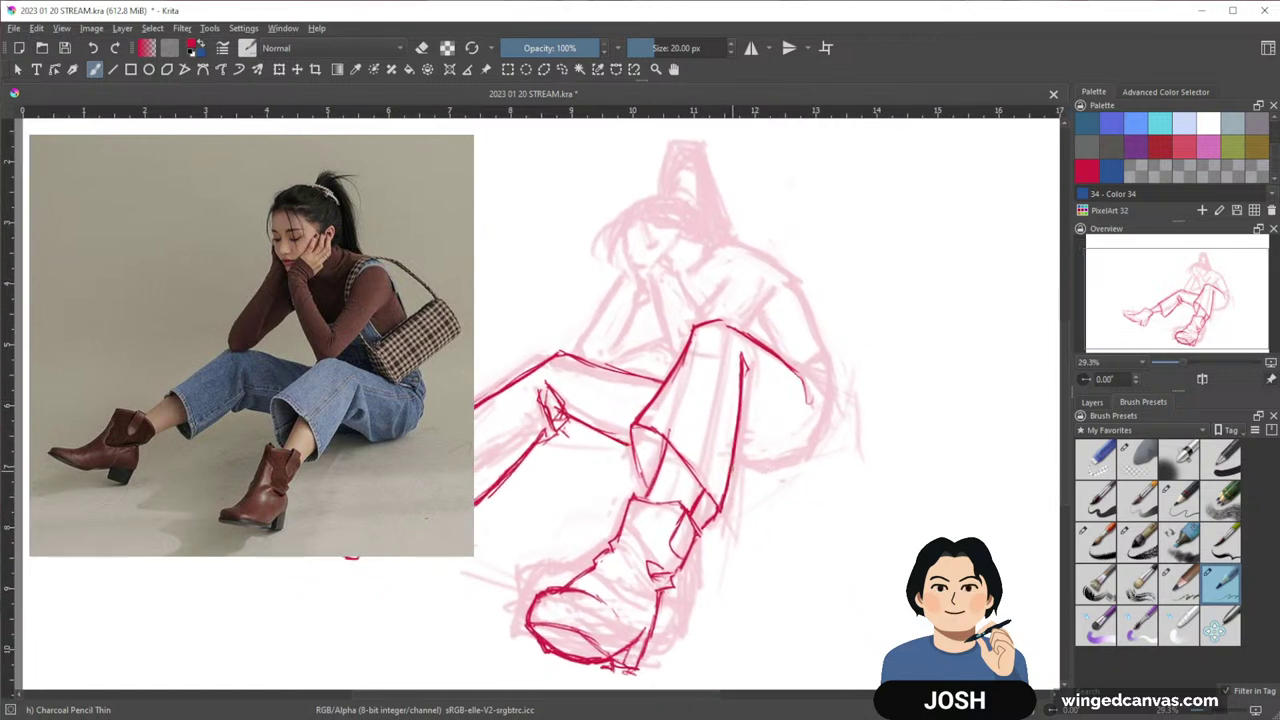
mouse_move(743, 465)
mouse_down()
mouse_move(783, 478)
mouse_move(767, 474)
mouse_up()
drag(843, 456, 840, 434)
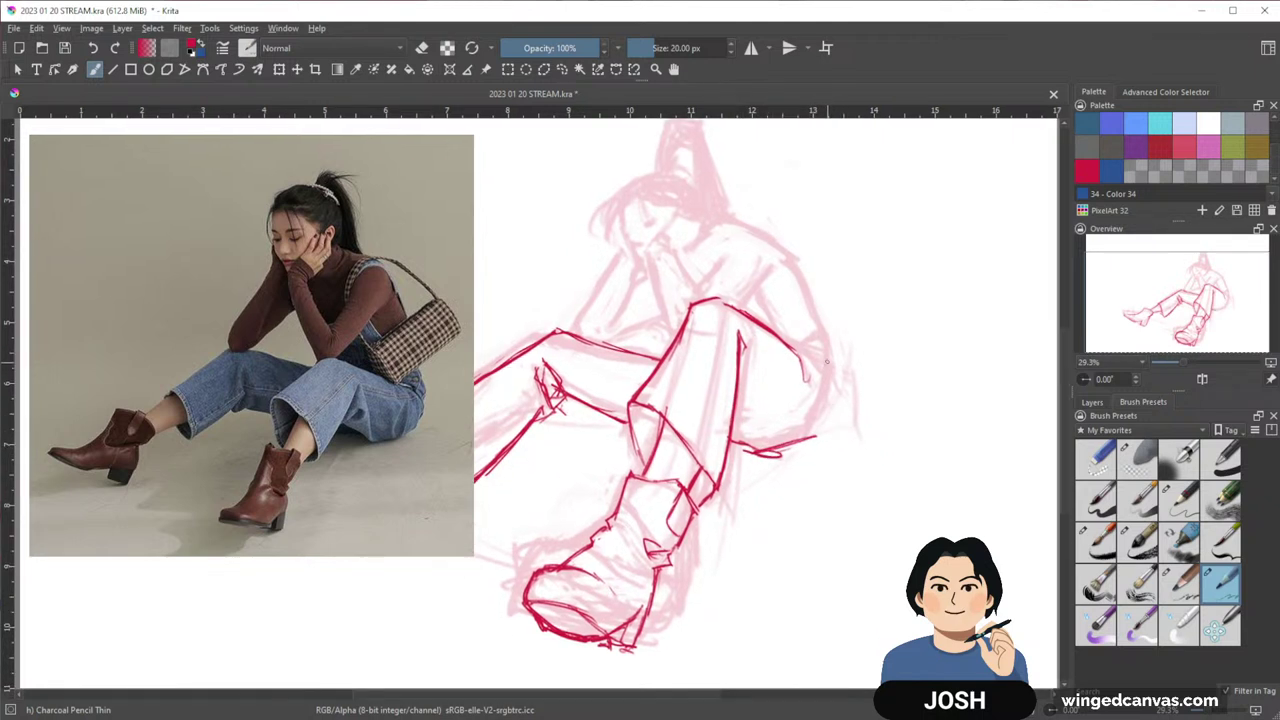
mouse_move(818, 356)
mouse_down()
mouse_move(829, 386)
mouse_move(830, 372)
mouse_up()
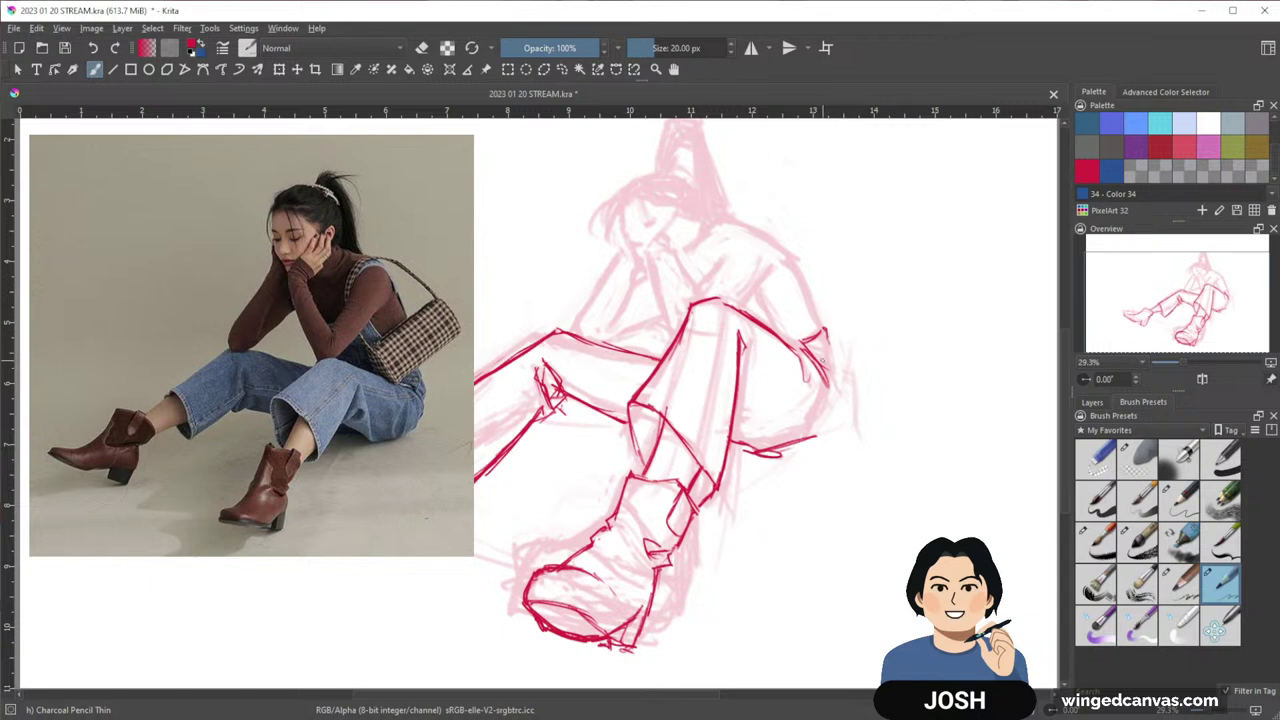
drag(827, 333, 829, 375)
mouse_move(880, 334)
mouse_down()
mouse_move(891, 321)
mouse_move(838, 352)
mouse_move(835, 400)
mouse_move(843, 383)
mouse_move(798, 435)
mouse_up()
drag(863, 362, 771, 456)
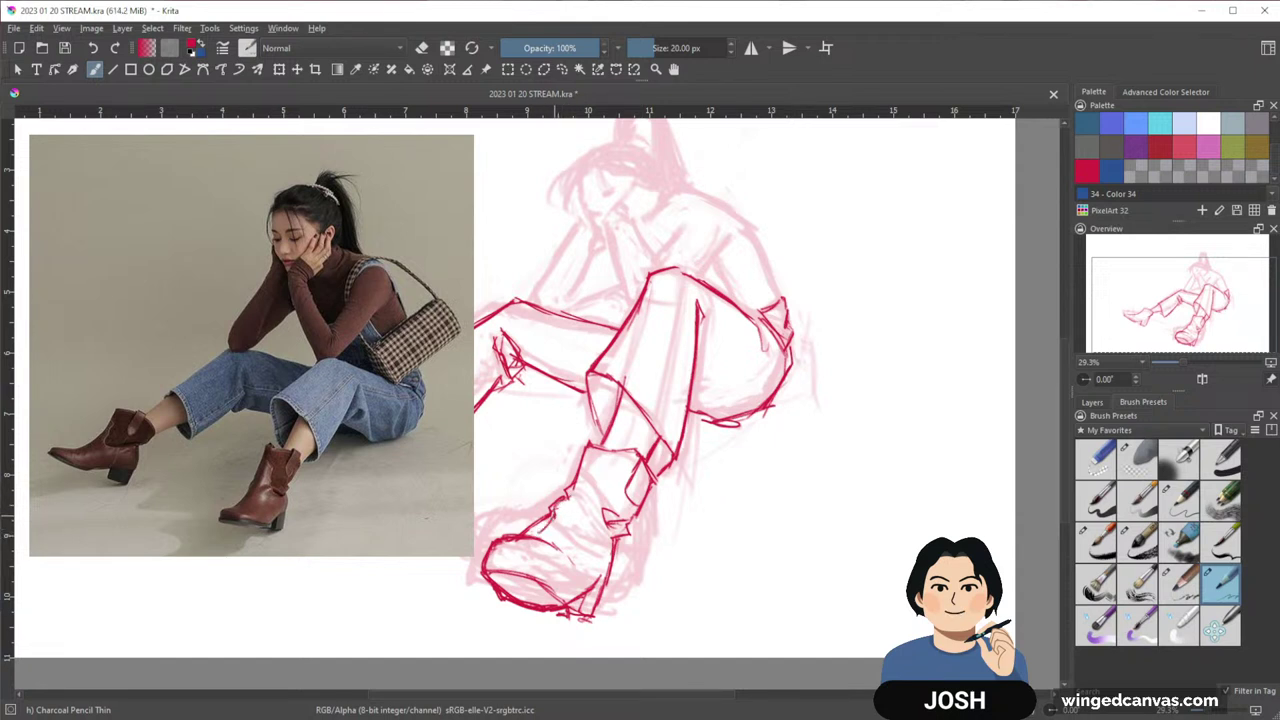
Strengthen the near boot's instep line between the ankle and the toe
drag(555, 516, 529, 537)
drag(551, 518, 524, 539)
drag(709, 450, 731, 448)
key(e)
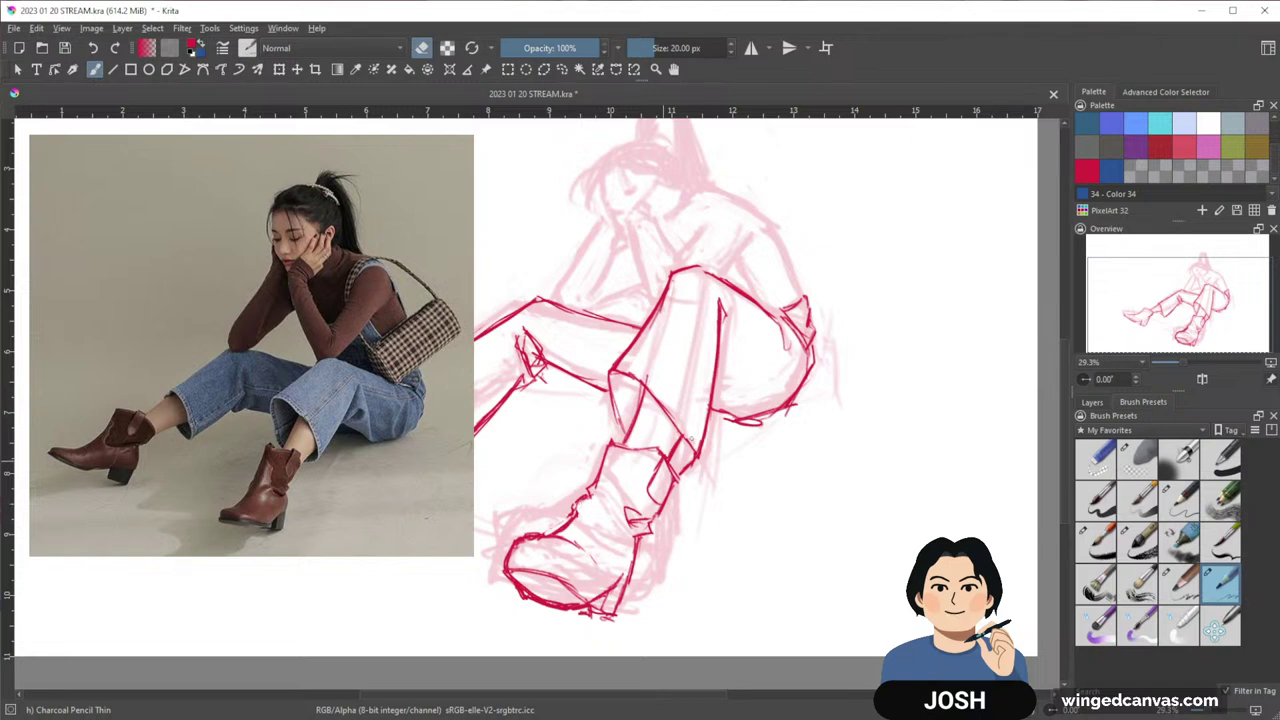
Draw the shoulder and the curved back down to the waist, and erase the stray lines at the waist
drag(786, 445, 778, 508)
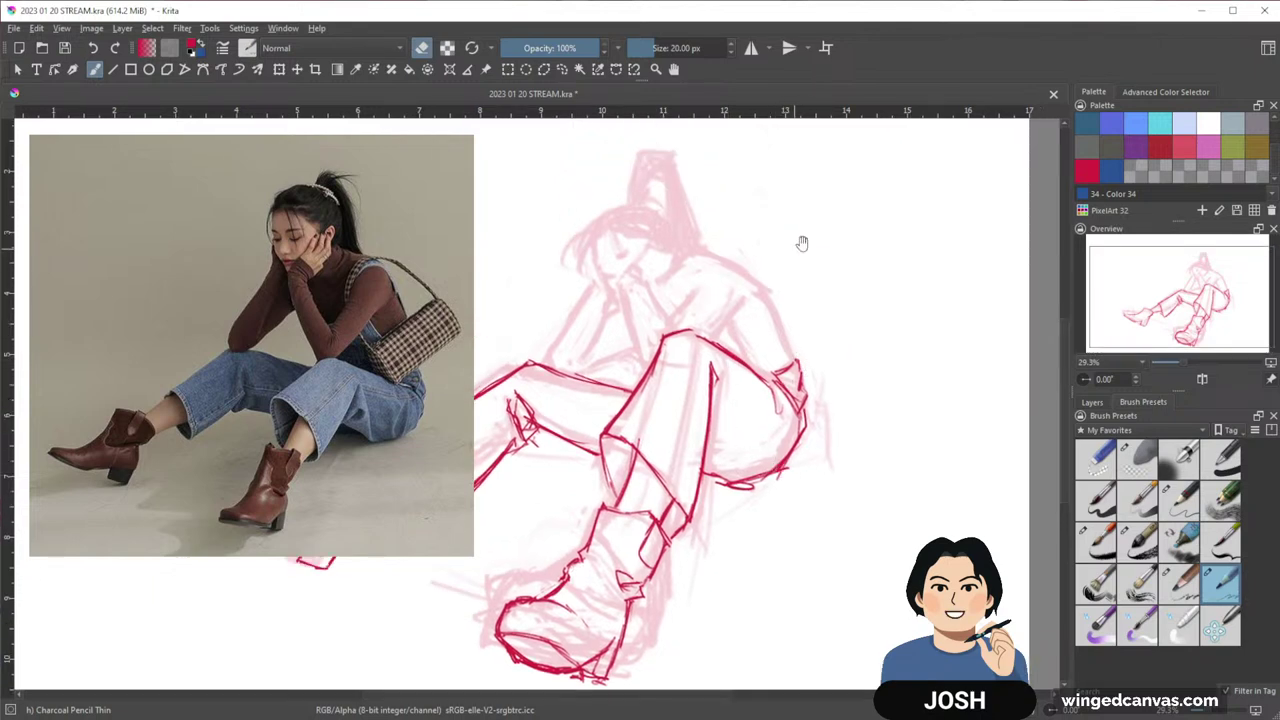
drag(808, 270, 806, 251)
drag(642, 313, 868, 306)
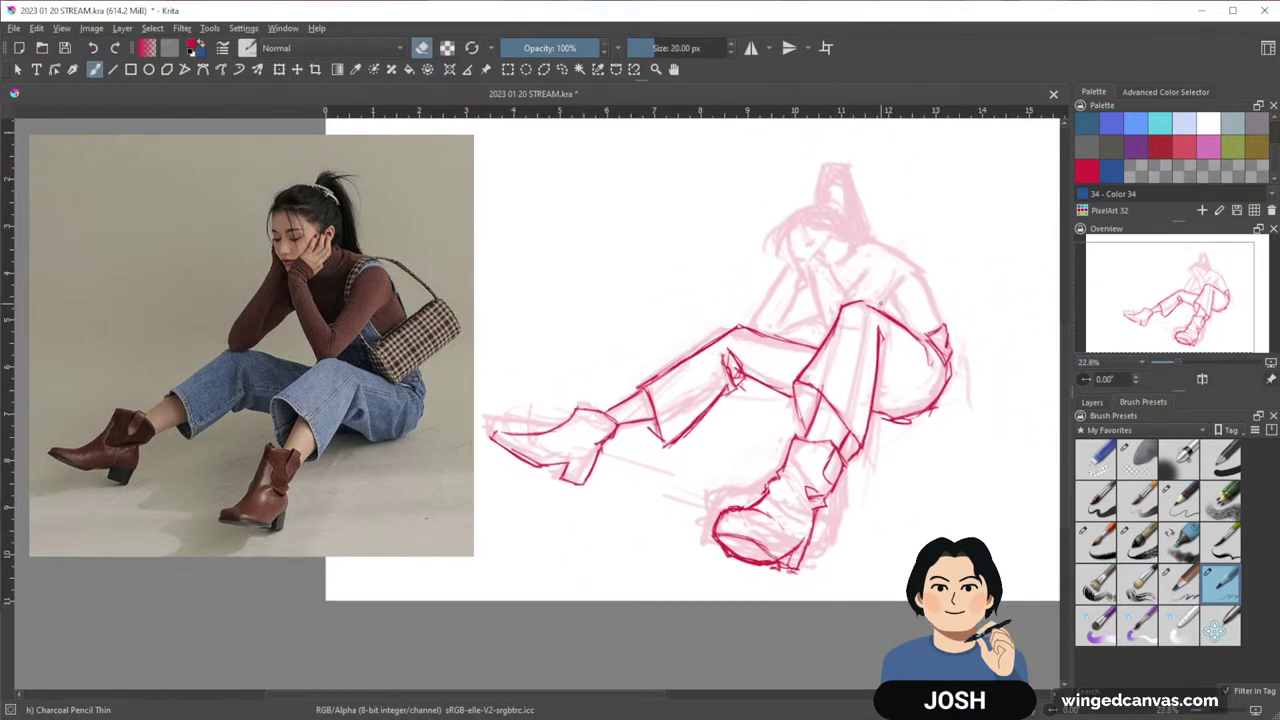
scroll(884, 312, up, 1)
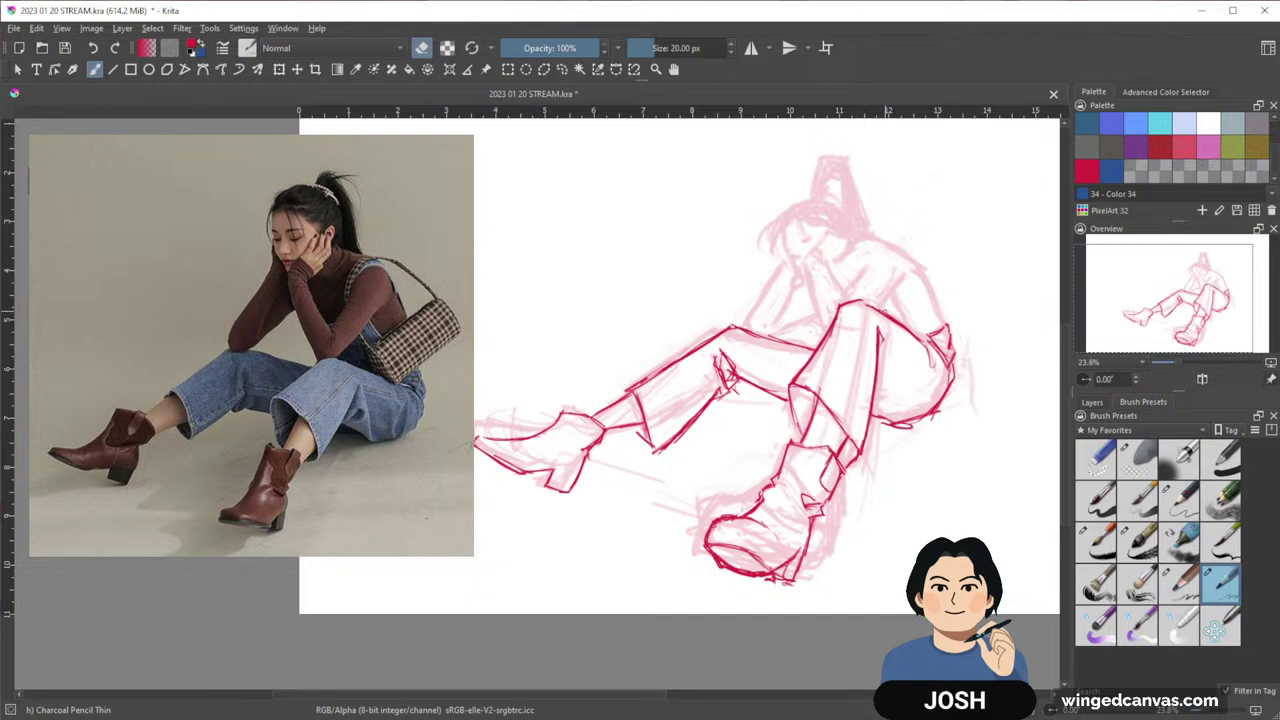
drag(886, 261, 874, 275)
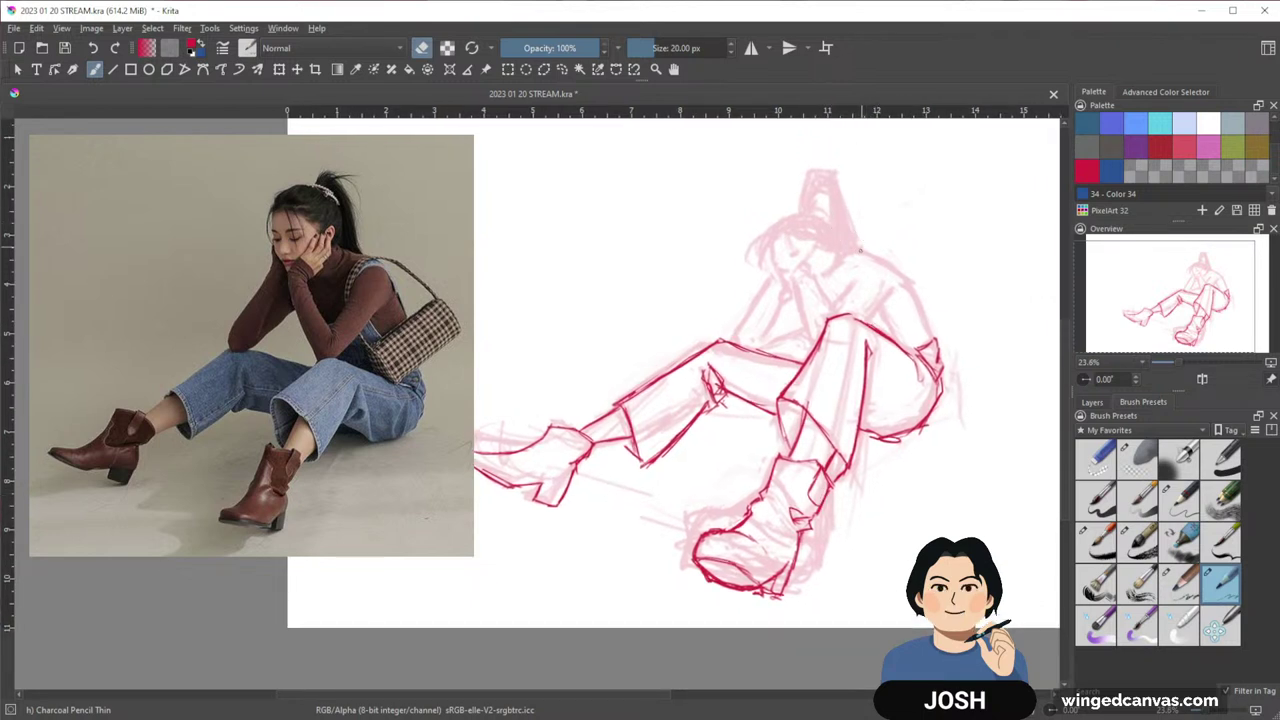
key(e)
mouse_move(840, 251)
mouse_down()
mouse_move(860, 250)
mouse_move(904, 288)
mouse_up()
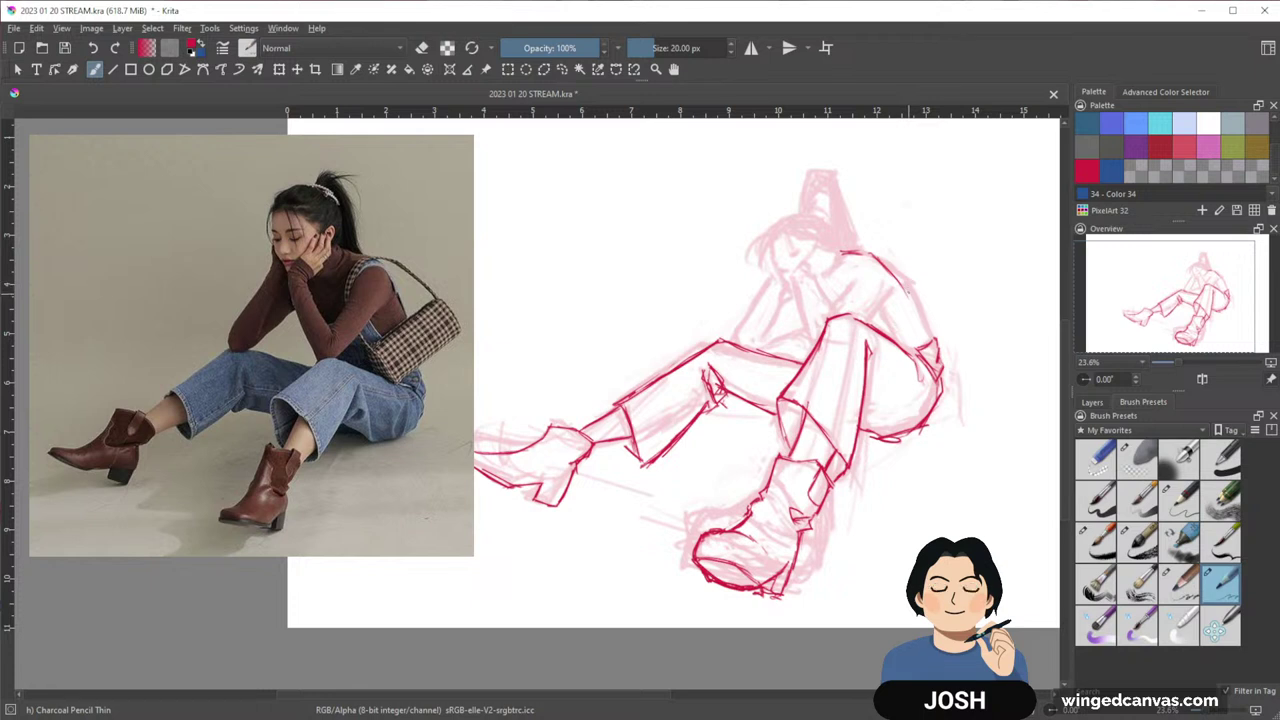
mouse_move(874, 256)
mouse_down()
mouse_move(910, 292)
mouse_move(936, 377)
mouse_up()
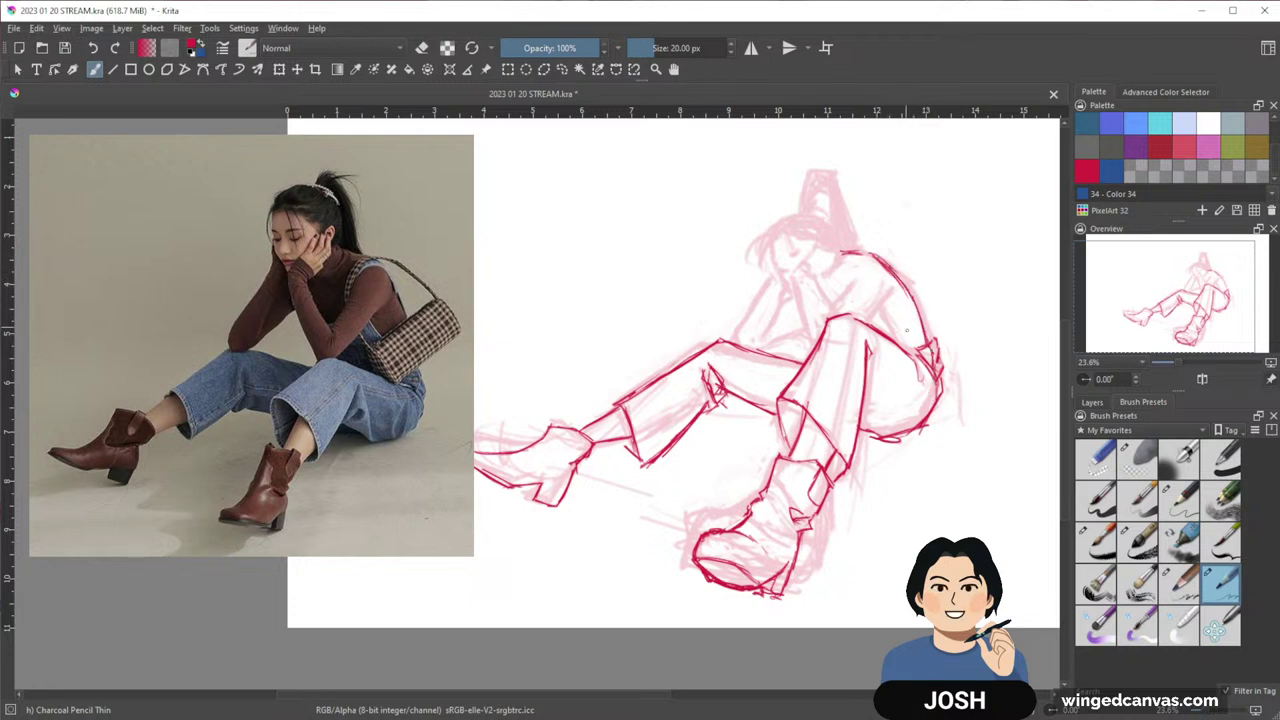
key(e)
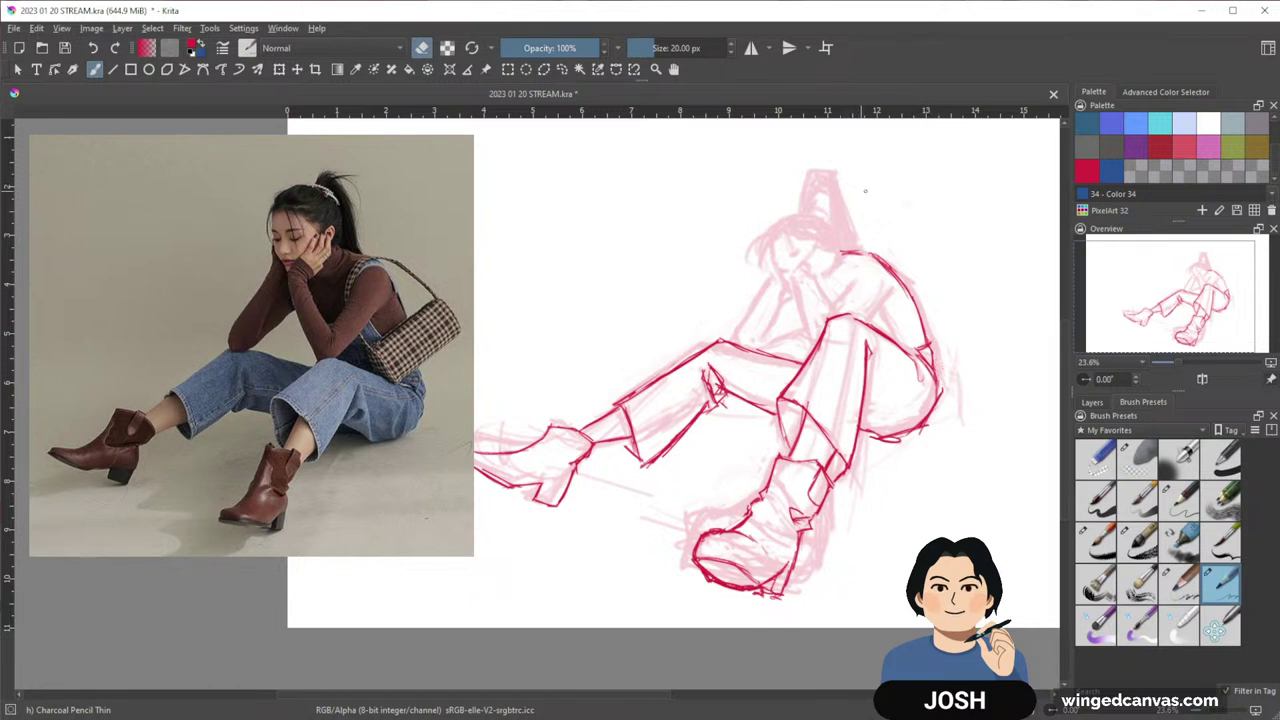
Draw the near upper arm's two edges between the shoulder and the raised knee
key(e)
drag(928, 234, 948, 231)
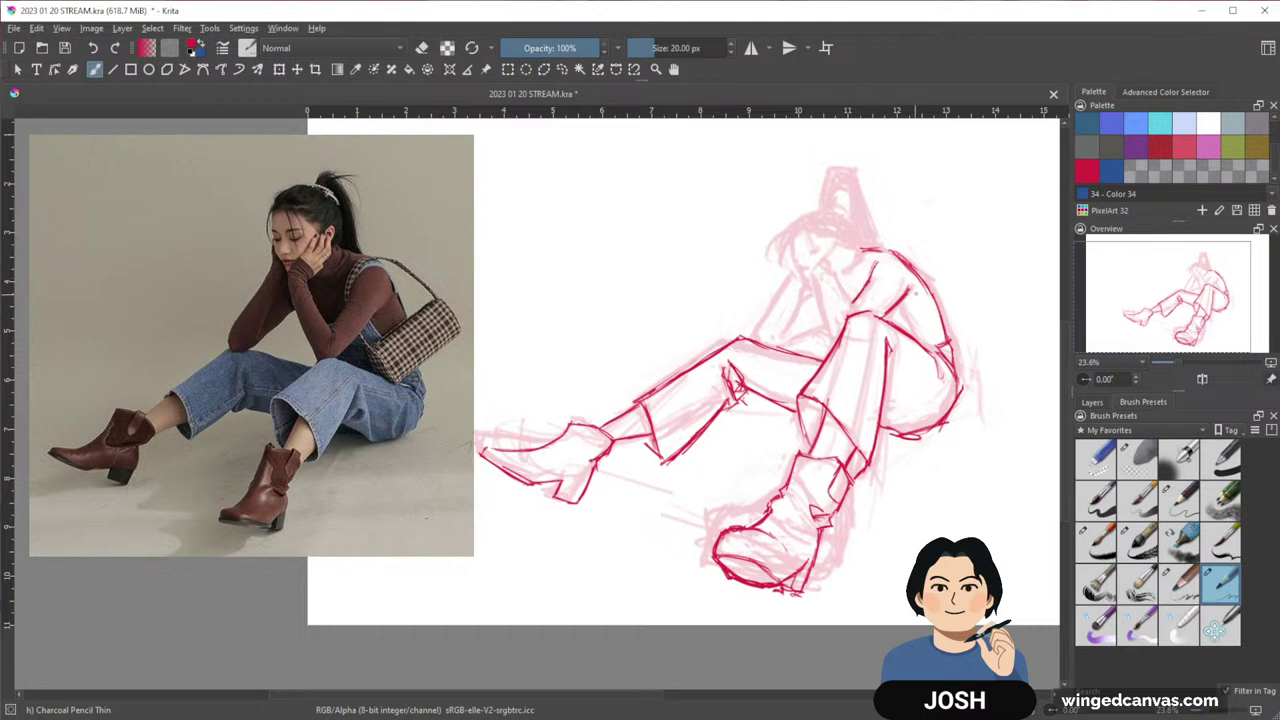
key(e)
key(e)
drag(878, 273, 866, 298)
key(space)
drag(921, 251, 913, 249)
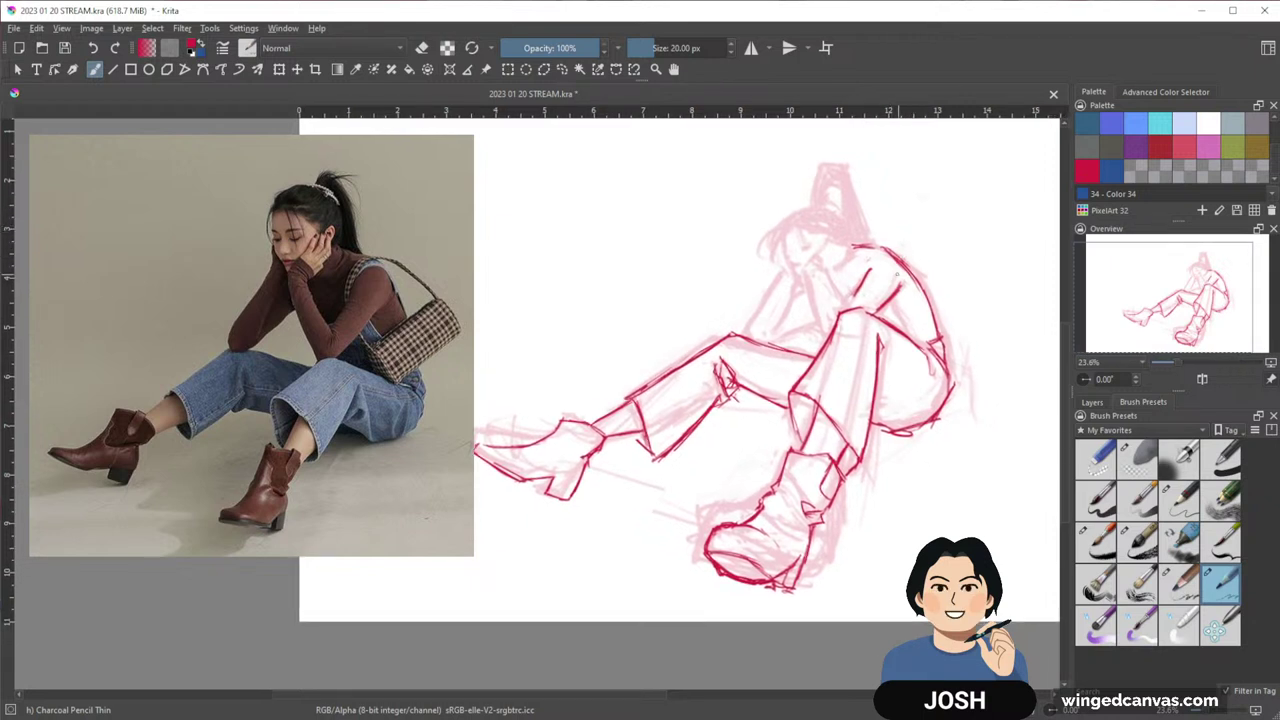
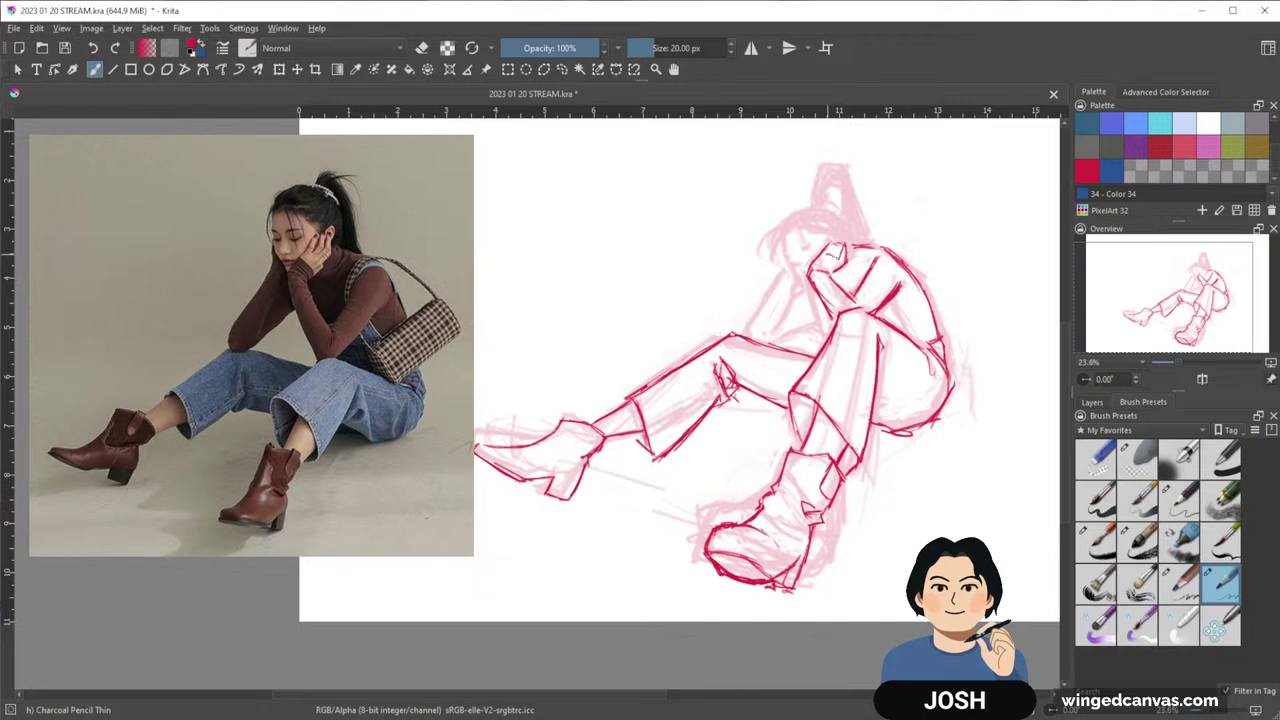
Draw the near forearm rising from the elbow to the hand, with fingers curled against the cheek
drag(834, 262, 845, 253)
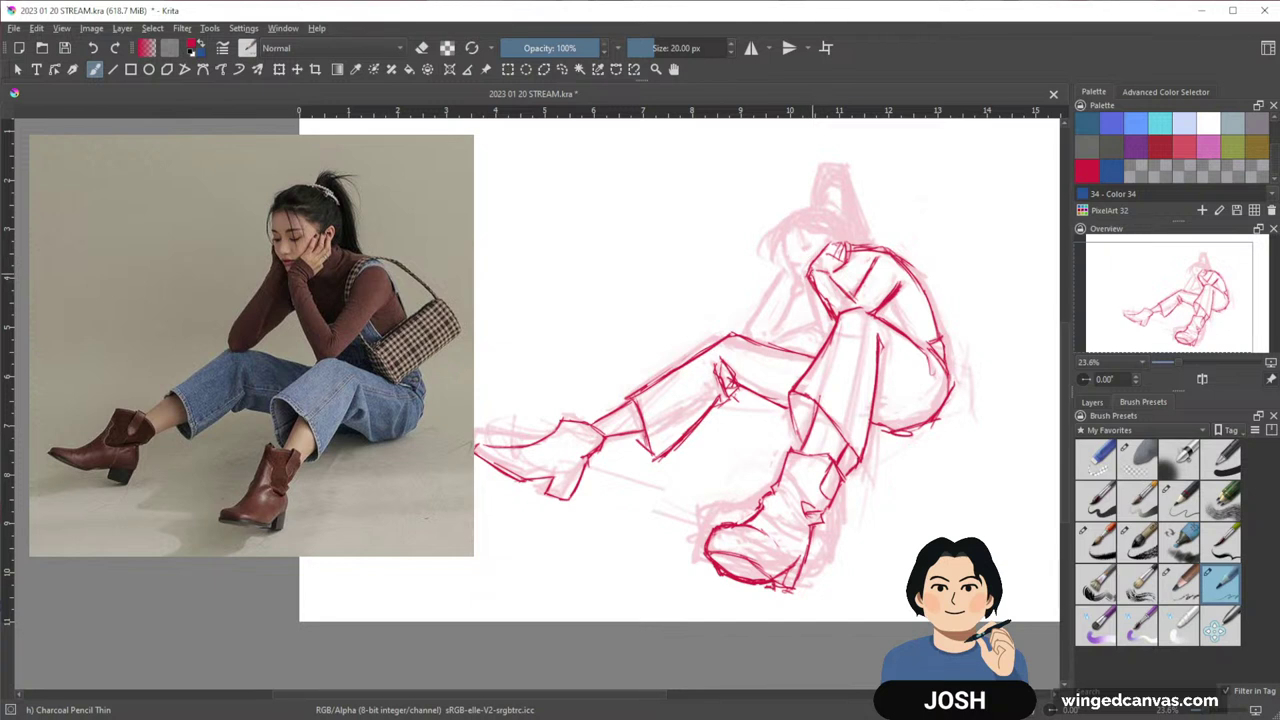
mouse_move(919, 233)
mouse_down()
mouse_move(903, 220)
mouse_move(939, 221)
mouse_up()
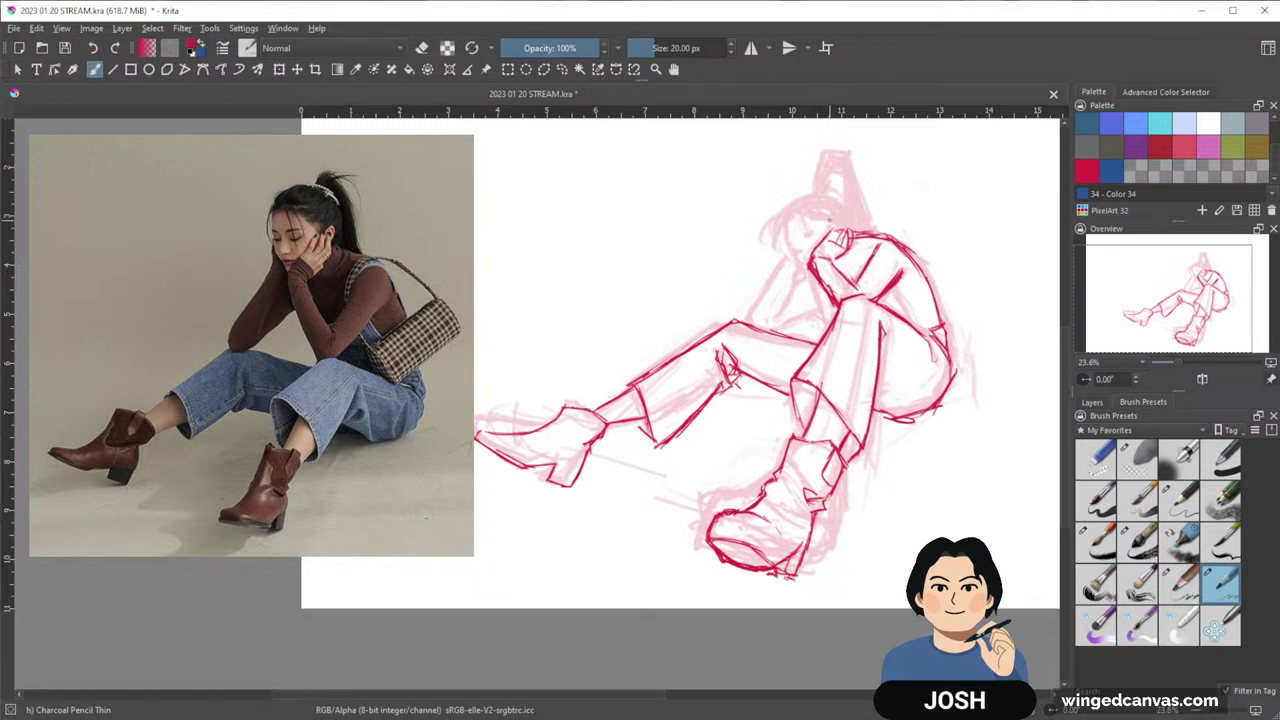
drag(885, 212, 922, 195)
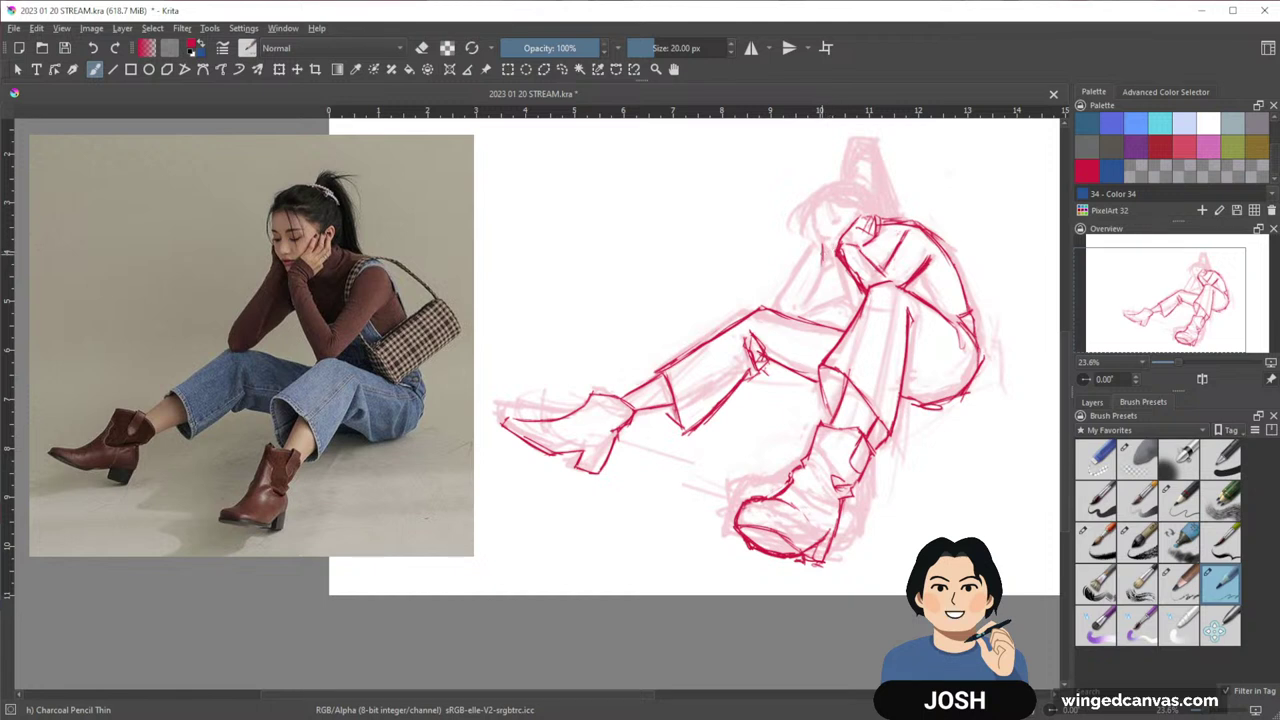
Draw the far arm's outer and inner edges down to the far knee, and clean up the doubled shoulder line
drag(822, 258, 776, 306)
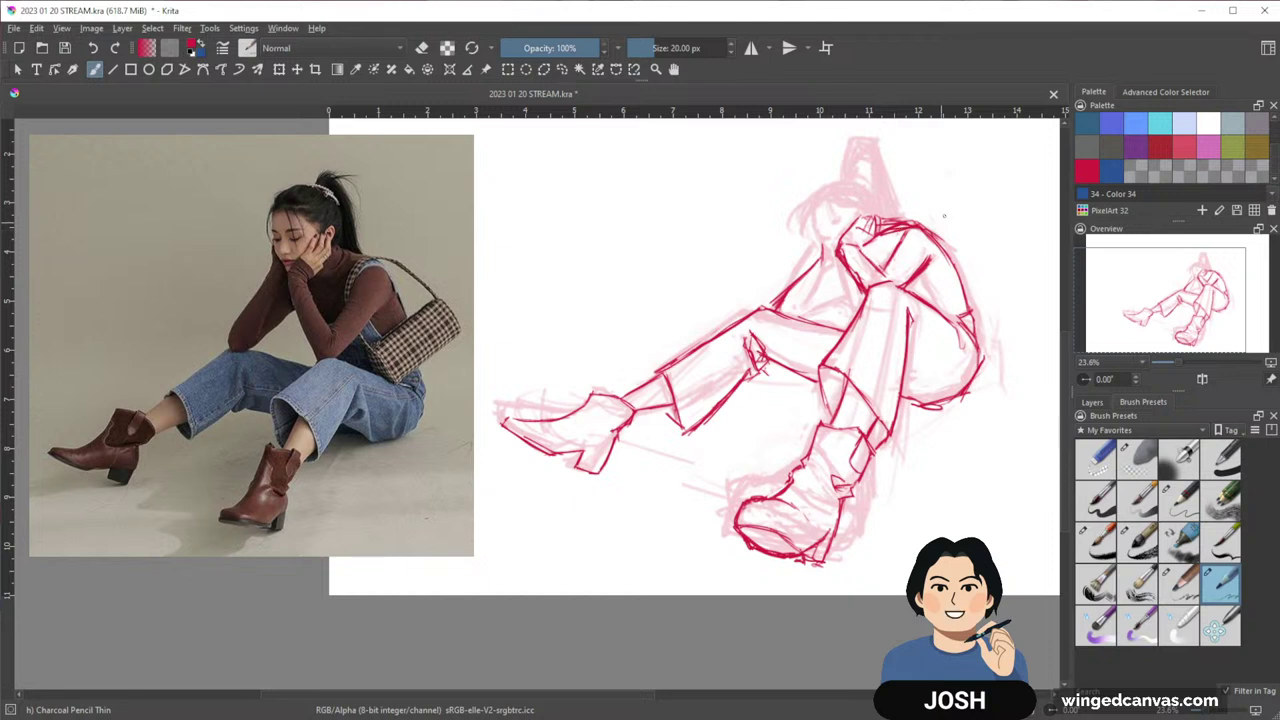
key(e)
key(e)
drag(835, 263, 796, 314)
drag(825, 279, 805, 309)
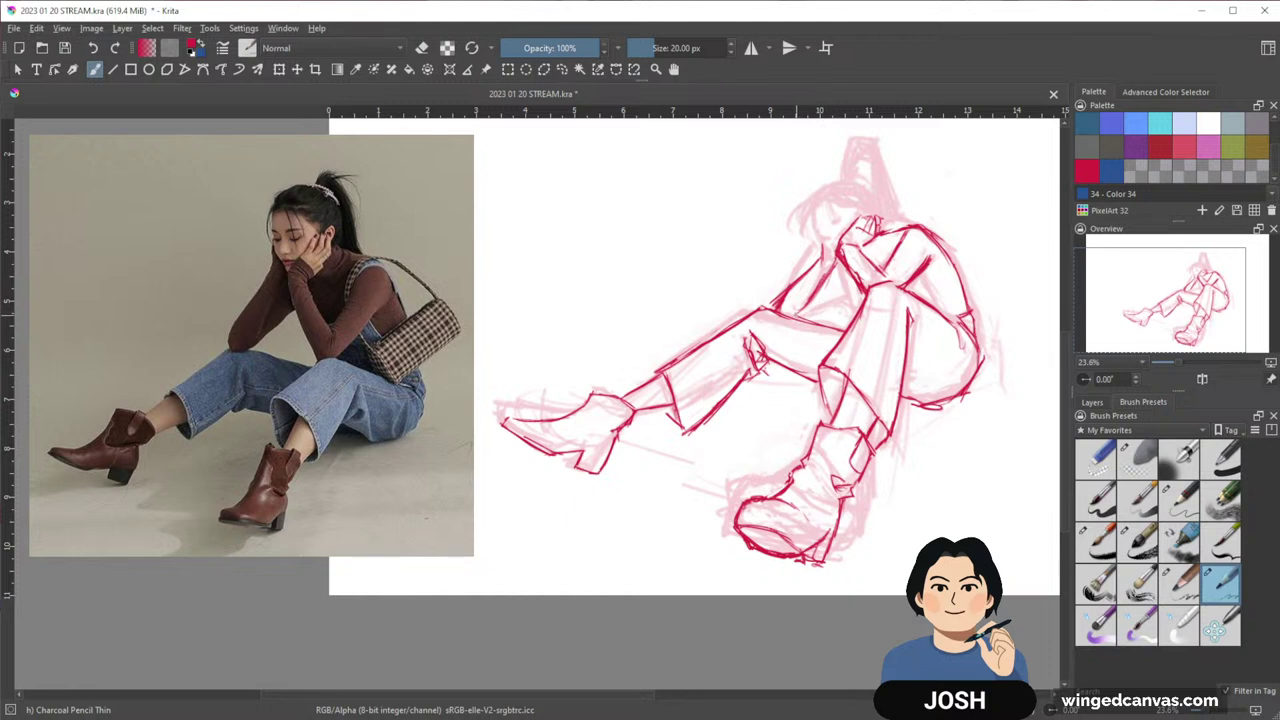
mouse_move(834, 293)
mouse_down()
mouse_move(797, 316)
mouse_move(811, 311)
mouse_up()
mouse_move(846, 289)
mouse_down()
mouse_move(806, 311)
mouse_move(818, 303)
mouse_up()
drag(977, 245, 958, 247)
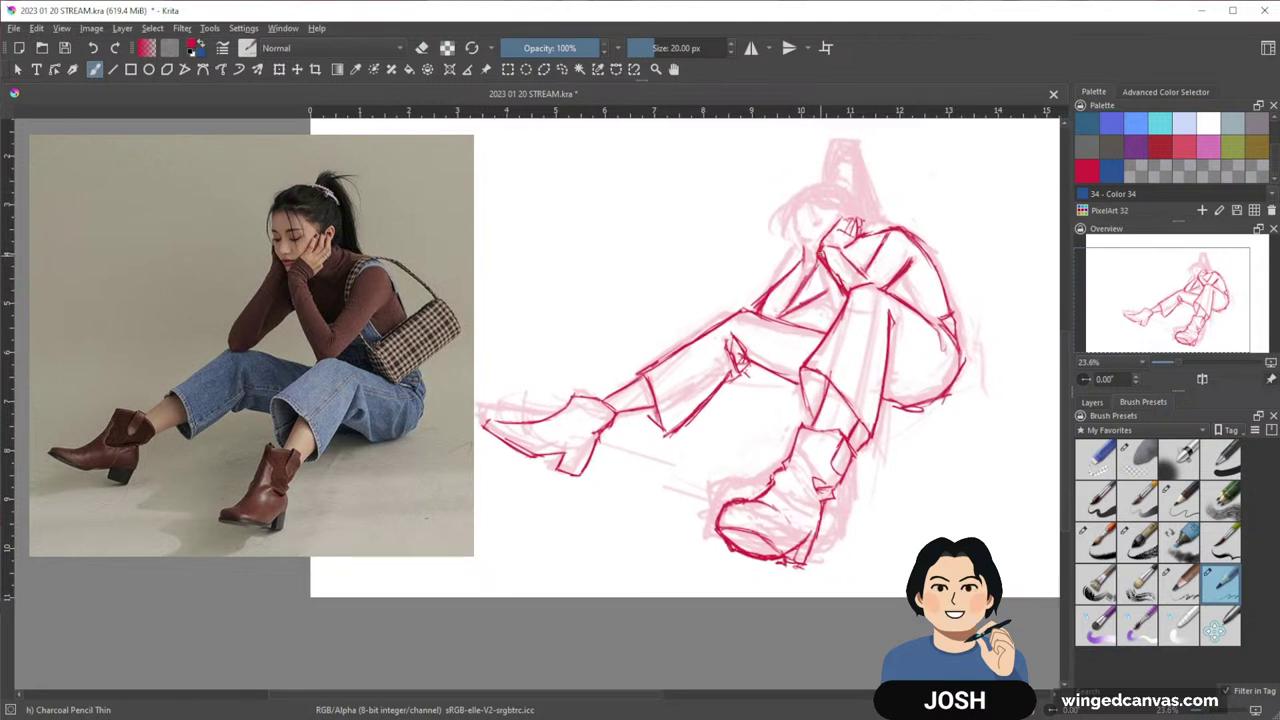
Reinforce the near forearm's outline and draw a large loop around the head and arms
mouse_move(821, 258)
mouse_down()
mouse_move(837, 285)
mouse_move(822, 294)
mouse_move(847, 301)
mouse_up()
drag(864, 235, 886, 229)
mouse_move(862, 151)
mouse_down()
mouse_move(676, 292)
mouse_move(790, 150)
mouse_move(708, 222)
mouse_up()
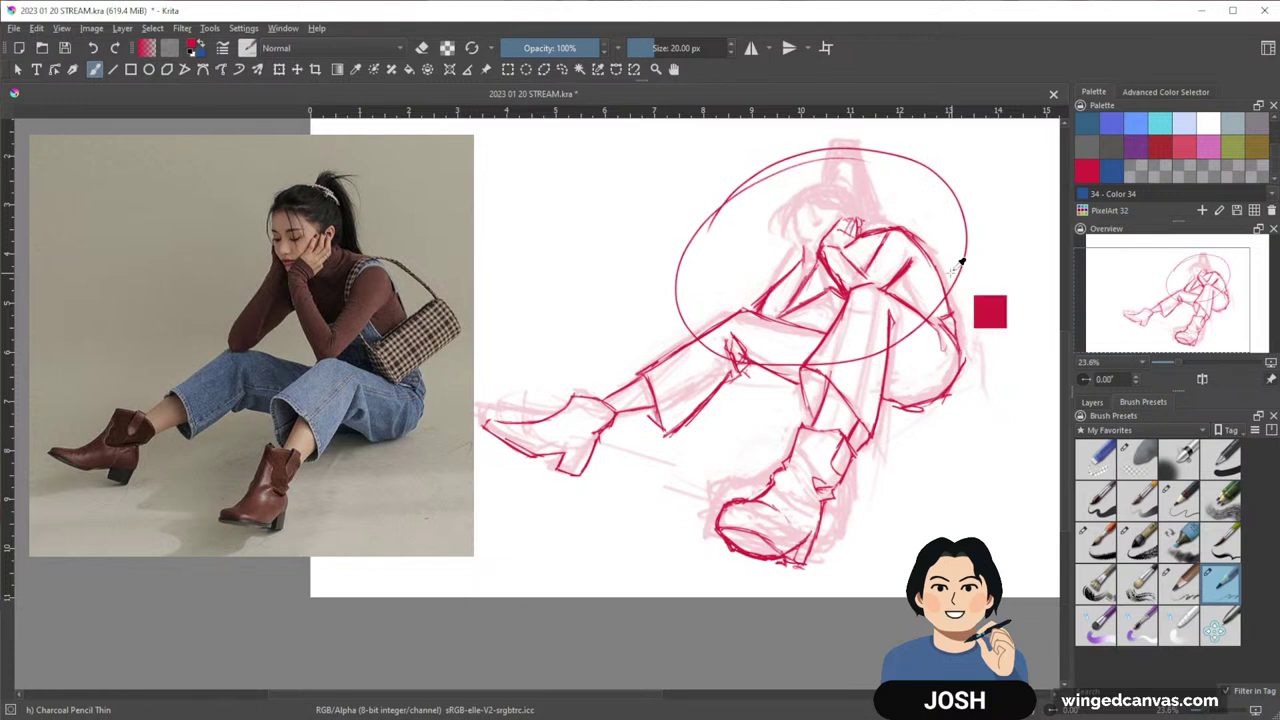
Undo the large loop around the figure and erase parts of the far forearm's lines to thin them
key(ctrl+z)
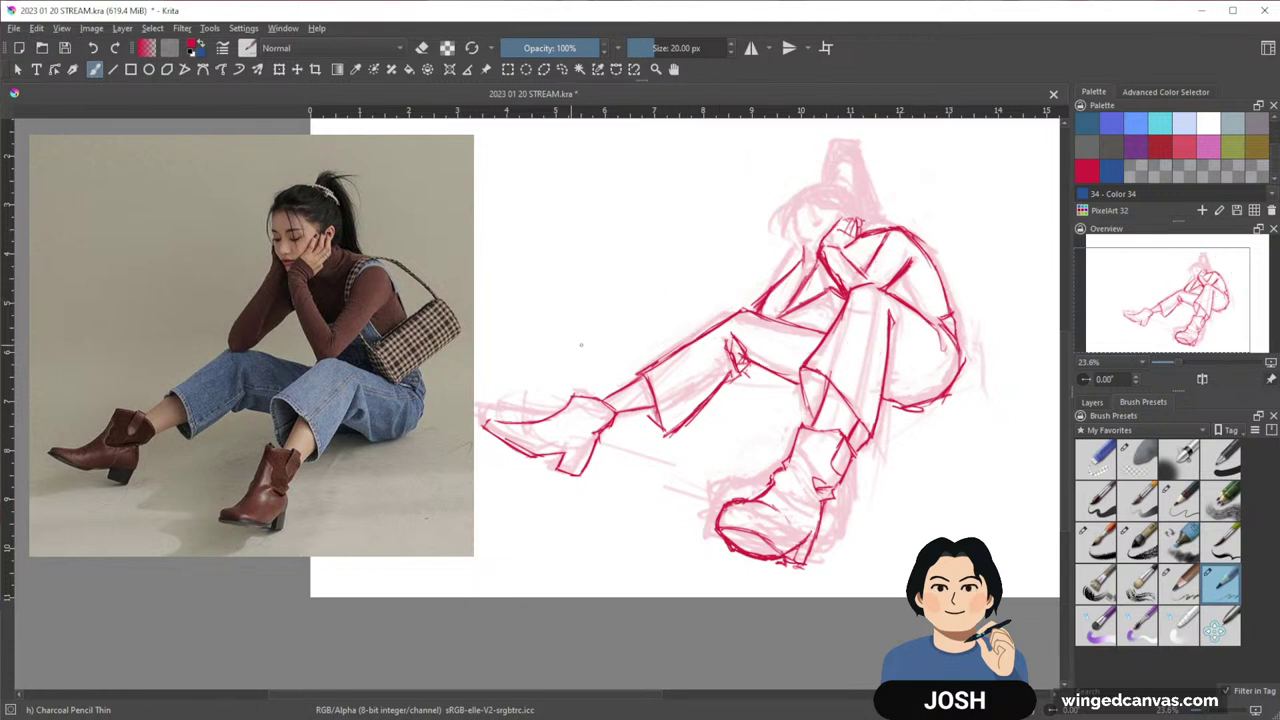
drag(877, 314, 842, 334)
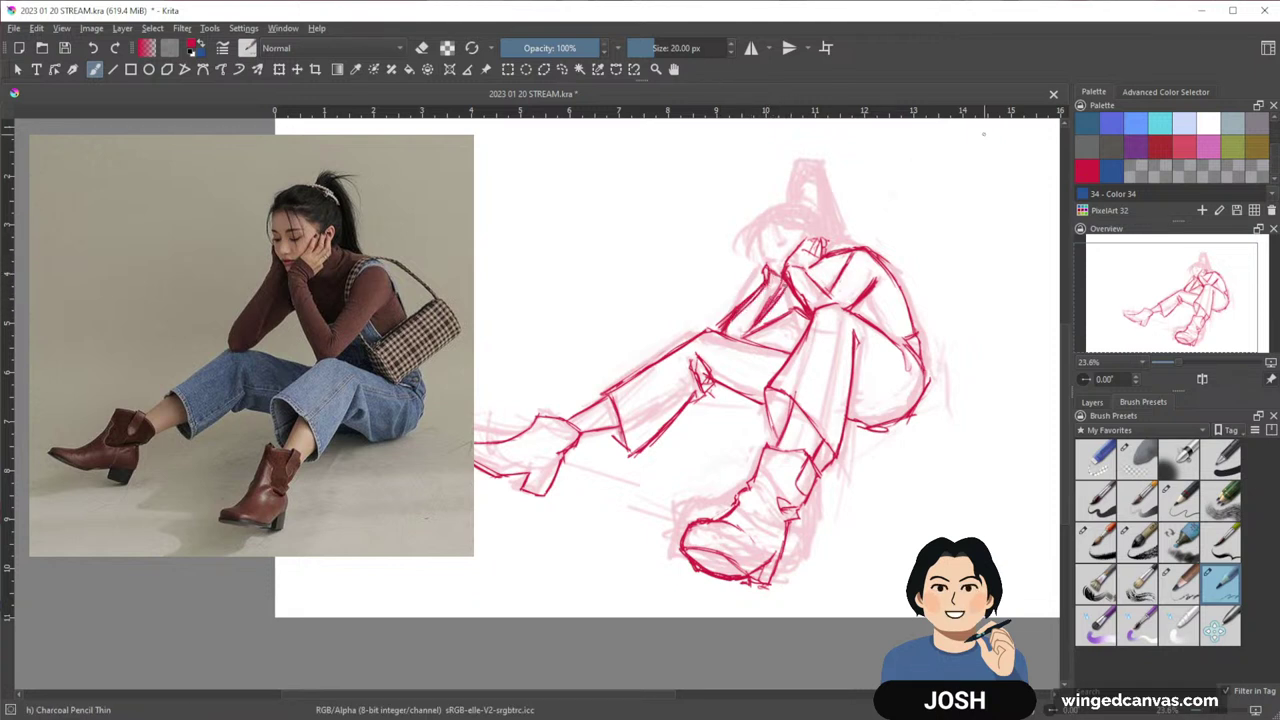
key(e)
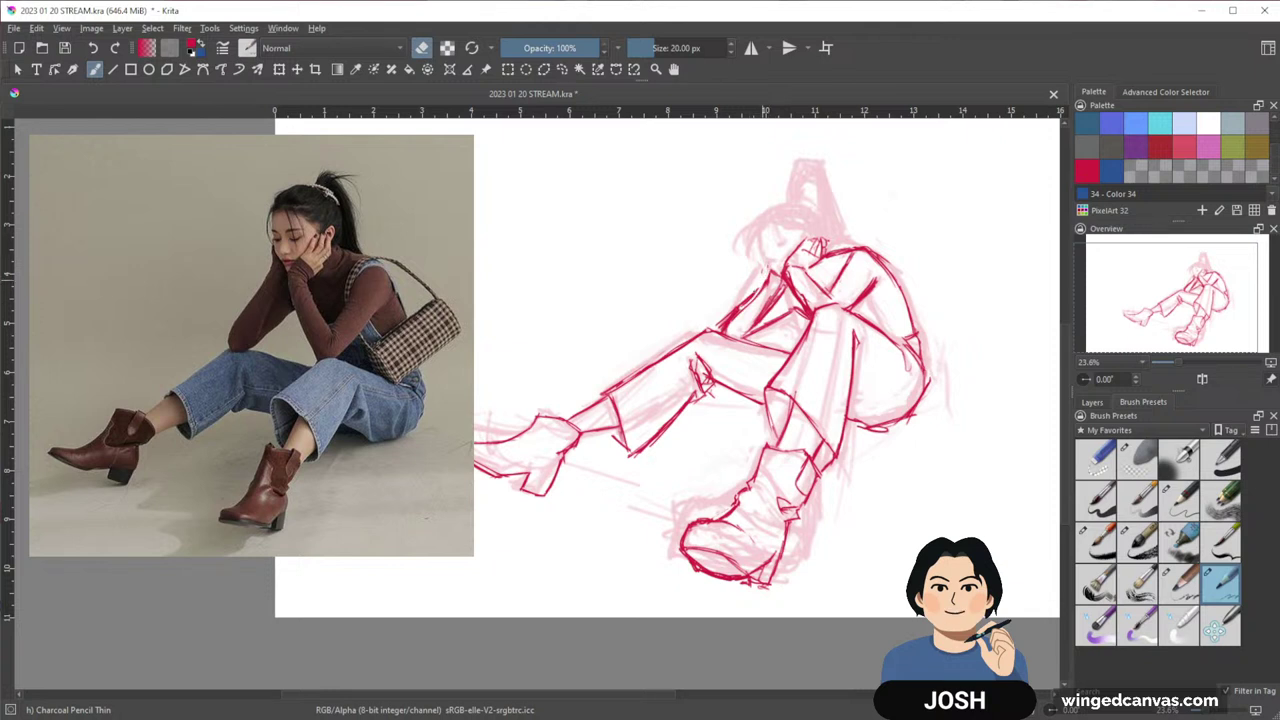
drag(758, 290, 722, 325)
drag(778, 289, 756, 321)
drag(909, 223, 889, 230)
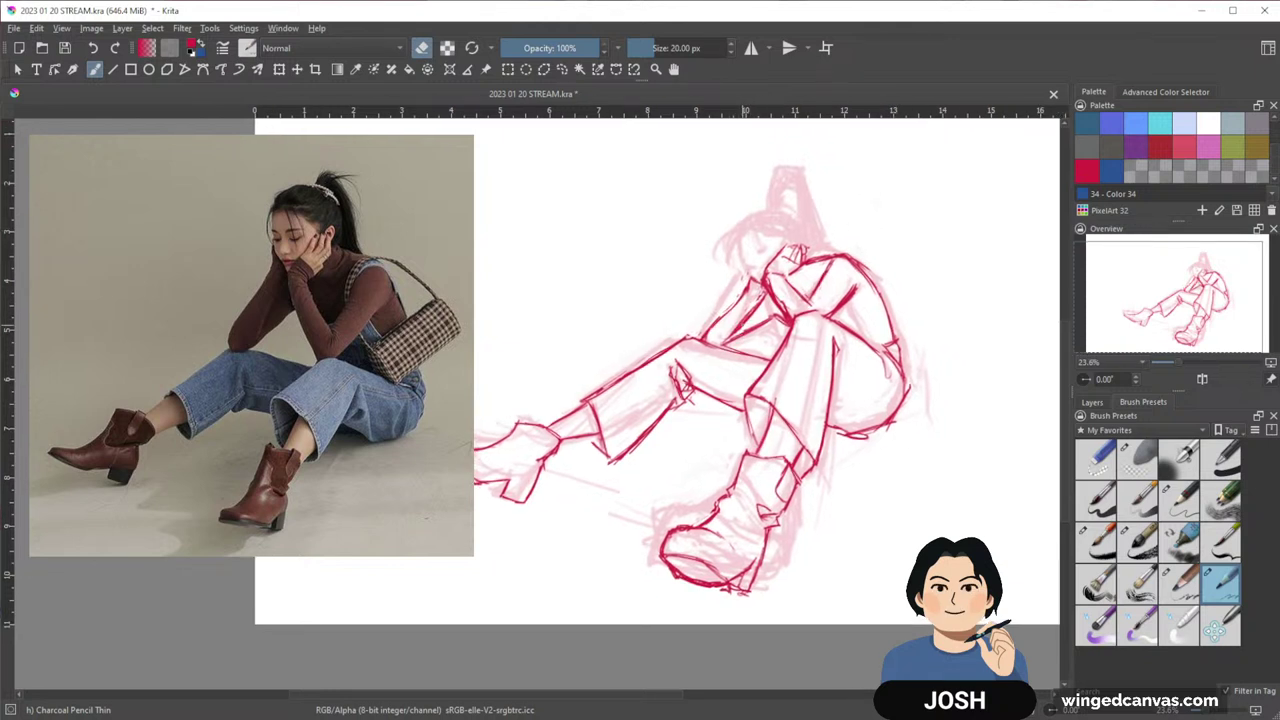
drag(760, 306, 741, 323)
Redraw the far forearm's edges from the wrist to the elbow on the knee, cleaning up the lines
key(e)
key(e)
mouse_move(759, 298)
mouse_down()
mouse_move(729, 342)
mouse_move(746, 334)
mouse_move(706, 342)
mouse_up()
key(e)
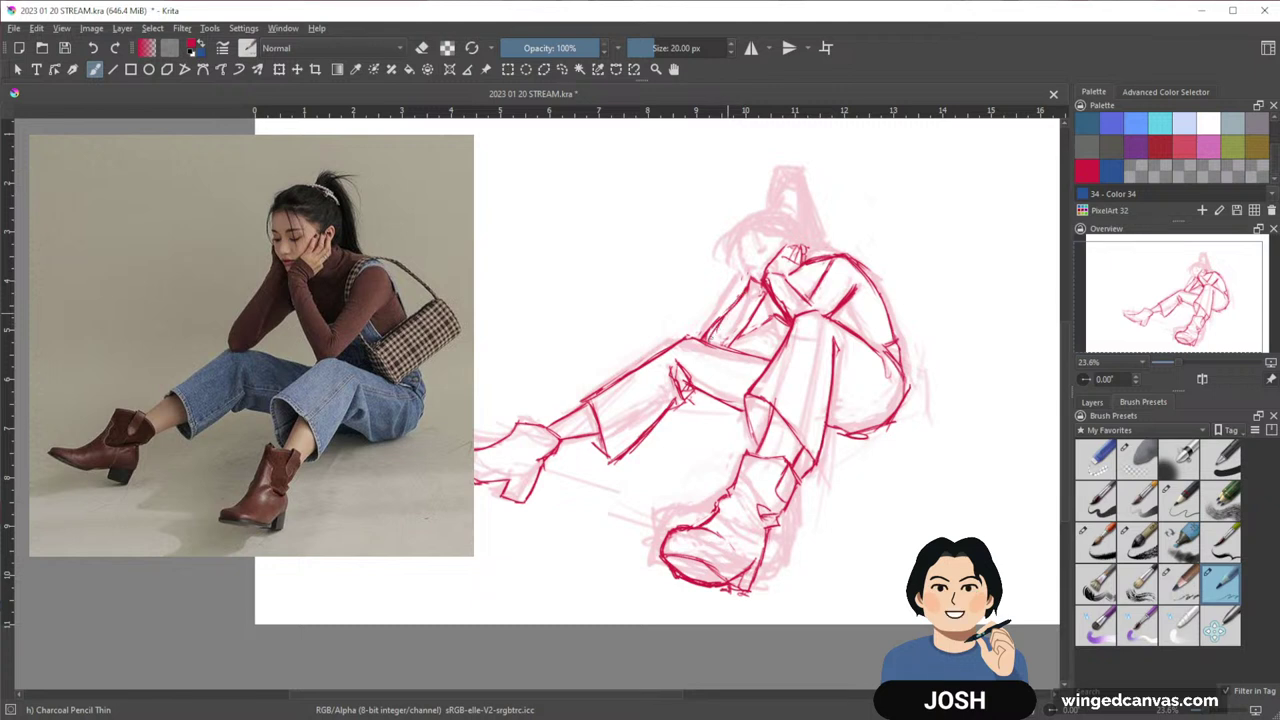
key(e)
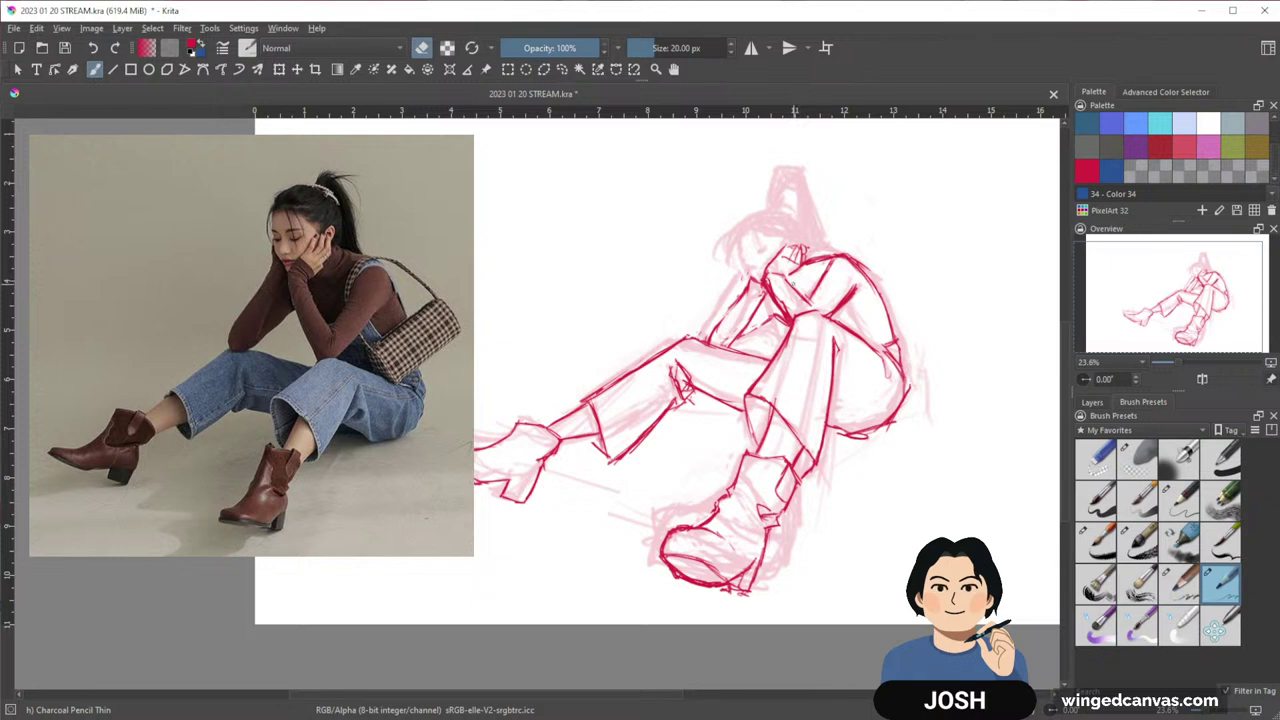
key(e)
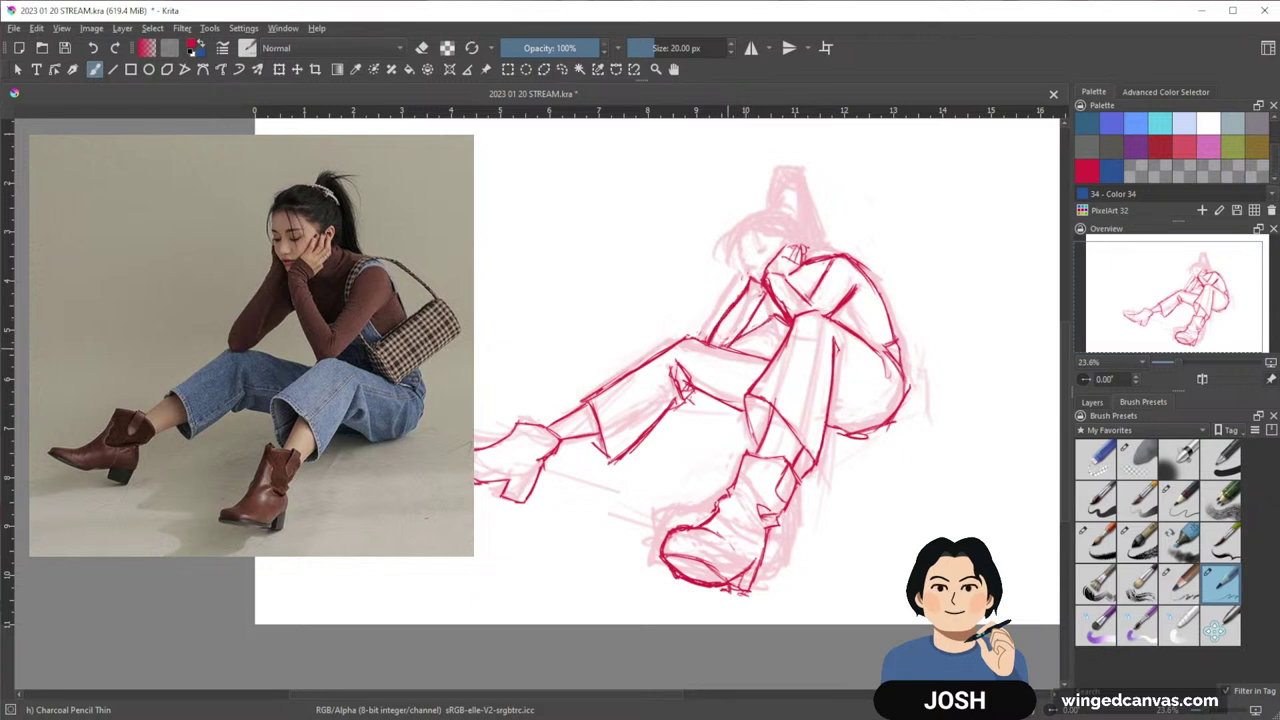
Draw the rounded outline of the head above the hand, with a curved line across the forehead
drag(833, 289, 811, 292)
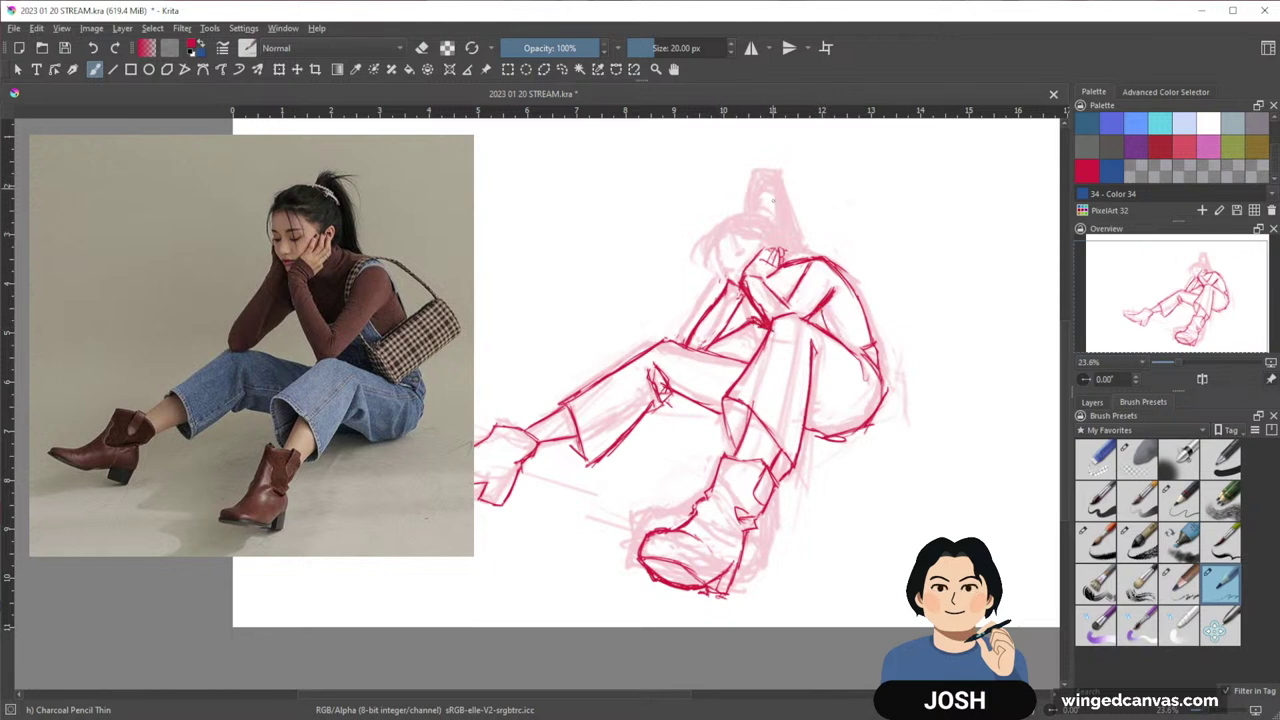
mouse_move(764, 214)
mouse_down()
mouse_move(759, 246)
mouse_move(720, 262)
mouse_up()
mouse_move(752, 214)
mouse_down()
mouse_move(782, 232)
mouse_move(780, 250)
mouse_up()
drag(732, 246, 720, 254)
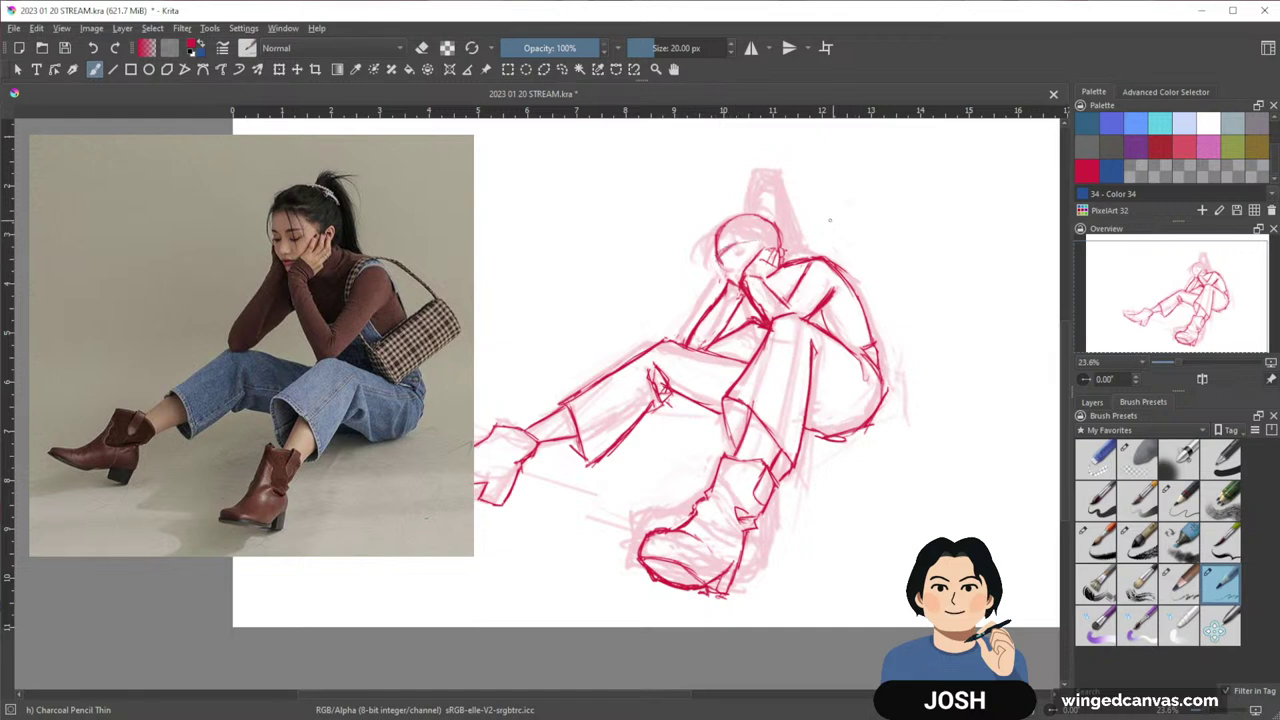
Draw the face's profile down to the chin, with eyebrow, lowered eye, nose and mouth
mouse_move(806, 254)
mouse_down()
mouse_move(905, 230)
mouse_move(863, 208)
mouse_move(842, 230)
mouse_up()
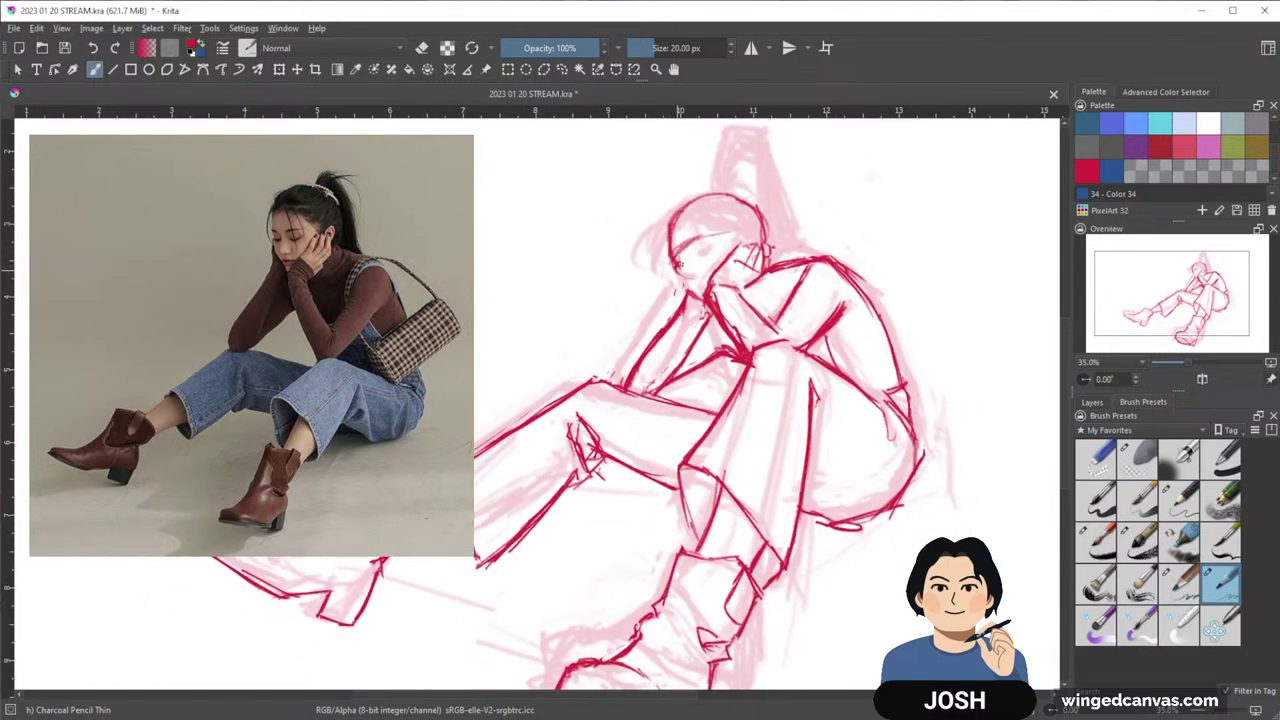
drag(676, 267, 704, 299)
drag(785, 189, 765, 200)
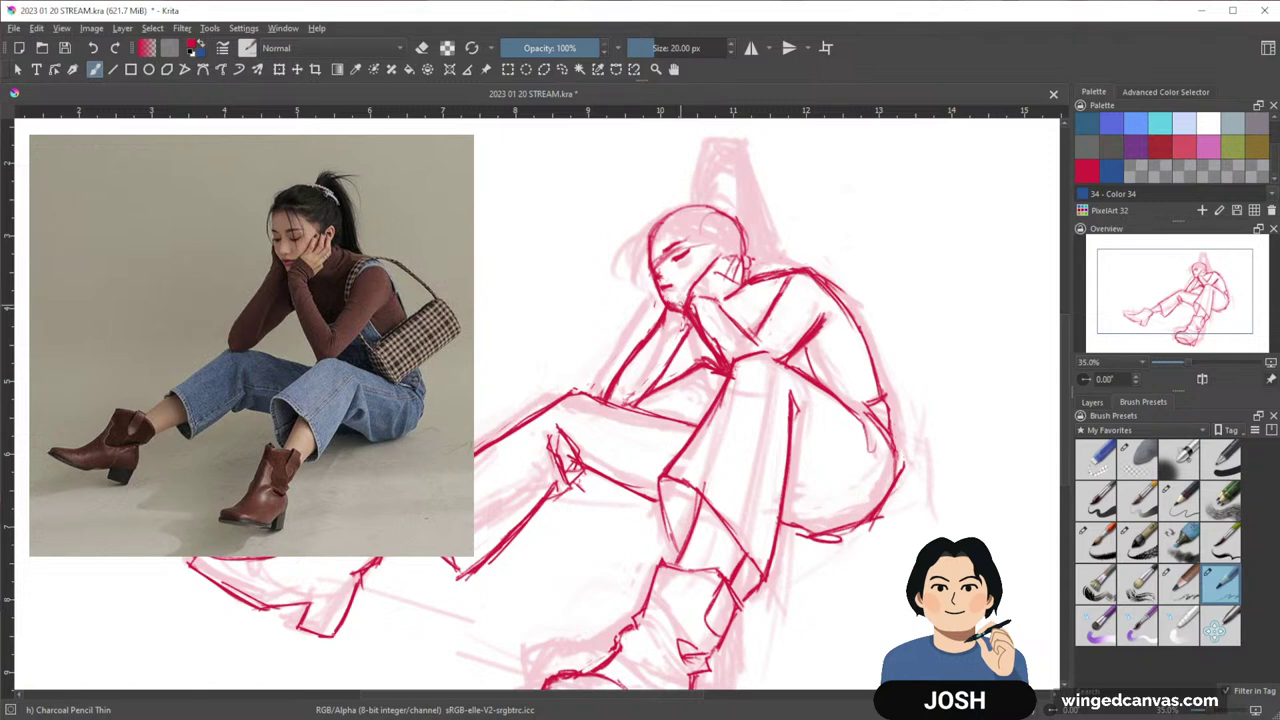
Refine the jaw and chin where they meet the hands, alternating between erasing and redrawing
key(e)
key(e)
key(e)
key(e)
key(e)
key(e)
key(e)
key(e)
key(e)
key(e)
drag(669, 308, 688, 325)
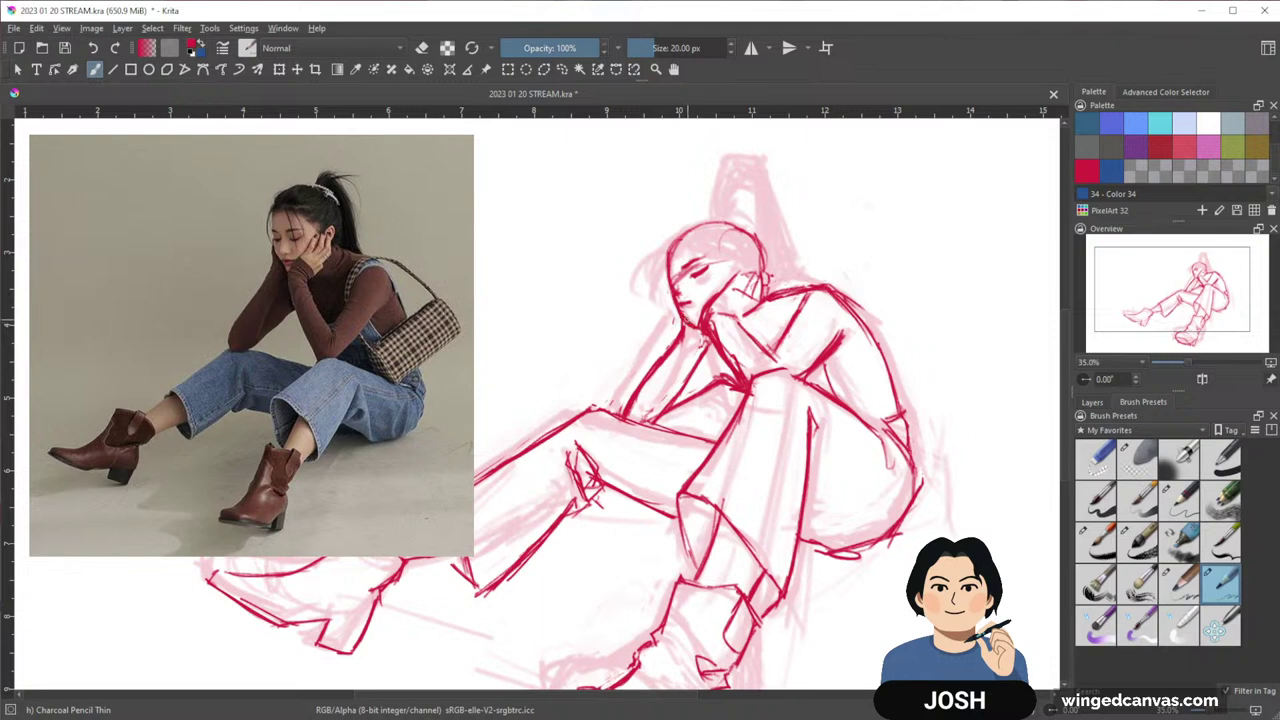
key(e)
drag(699, 323, 716, 297)
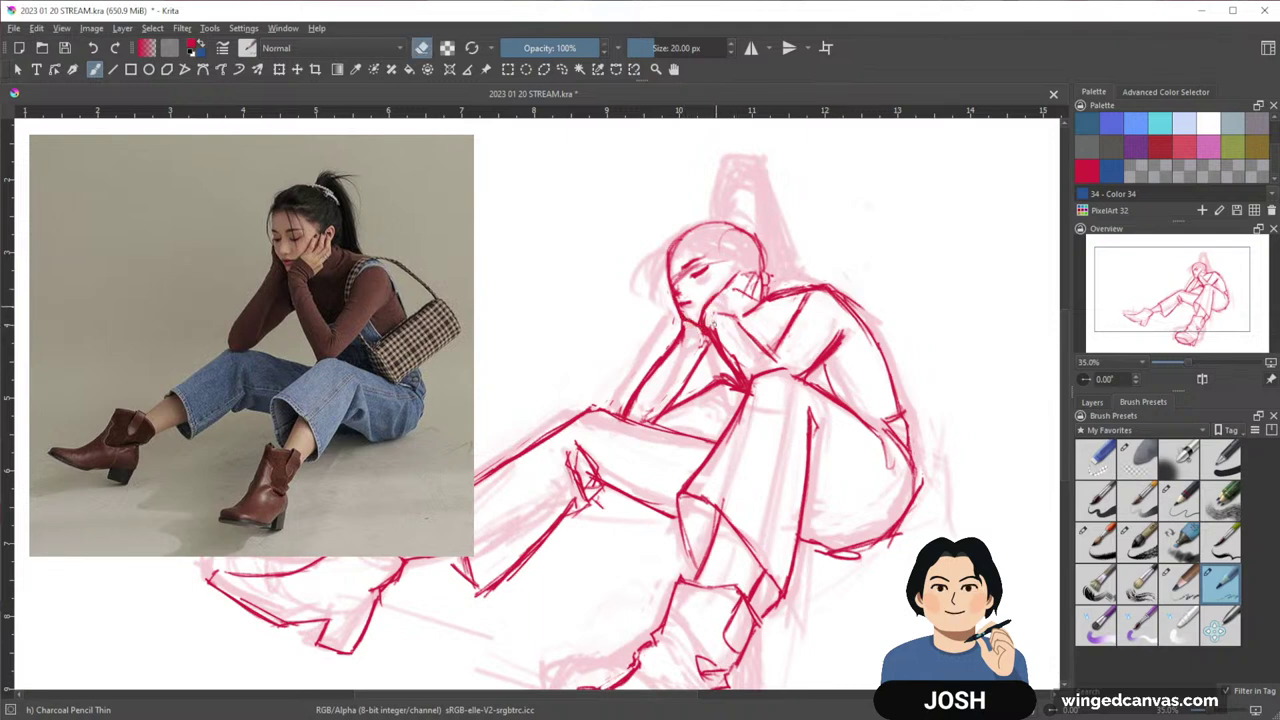
drag(831, 266, 815, 310)
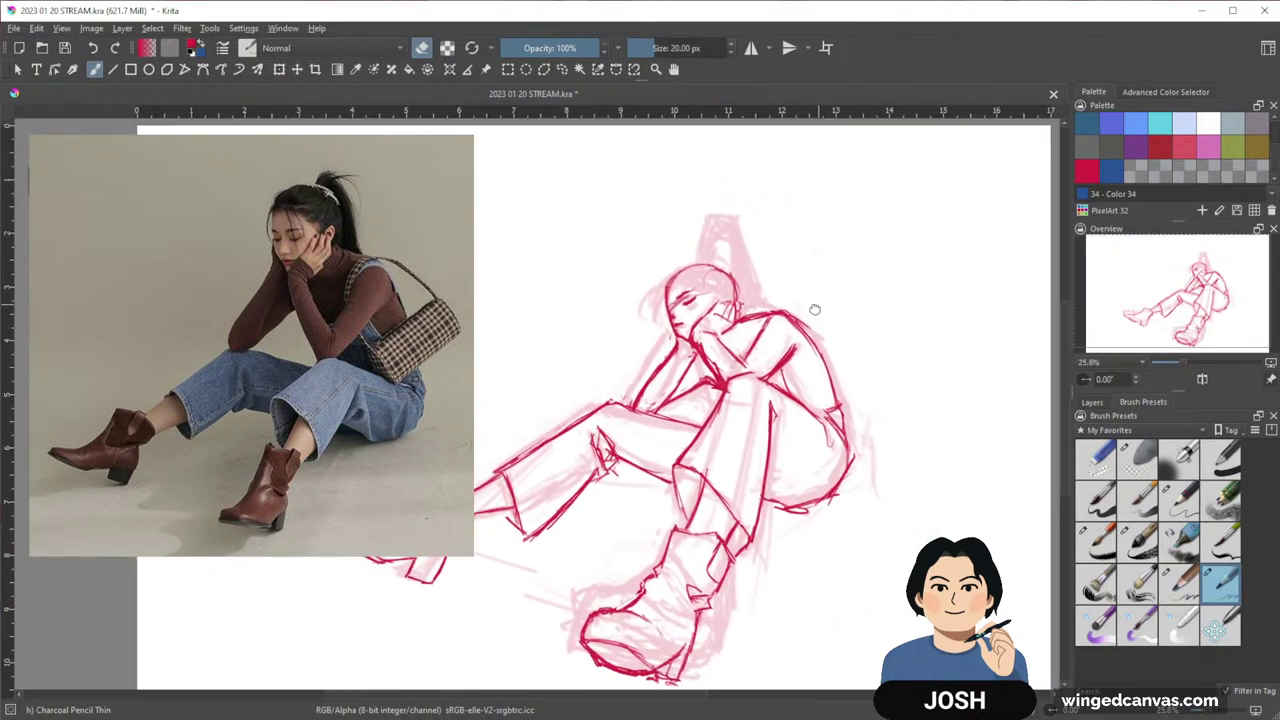
scroll(815, 309, up, 2)
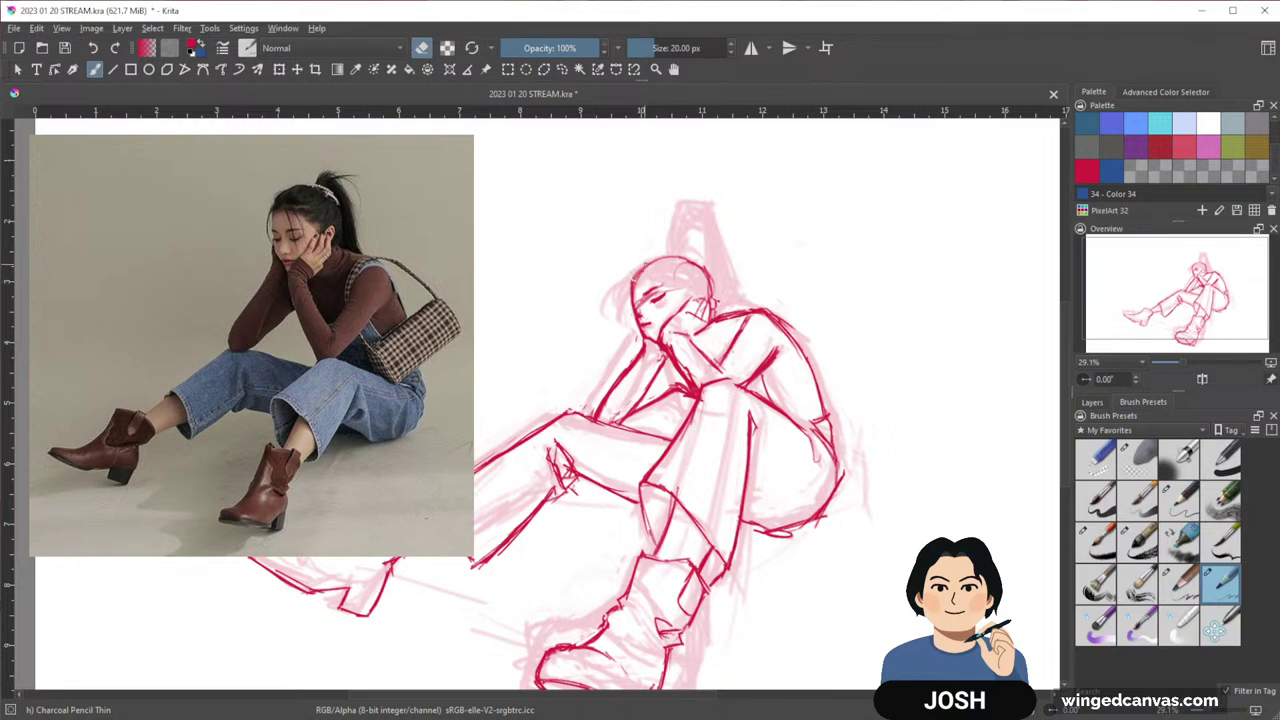
Draw loose fringe strands over the forehead and hatch the hair across the crown and around the ear
key(e)
mouse_move(633, 282)
mouse_down()
mouse_move(609, 305)
mouse_move(613, 321)
mouse_move(637, 290)
mouse_up()
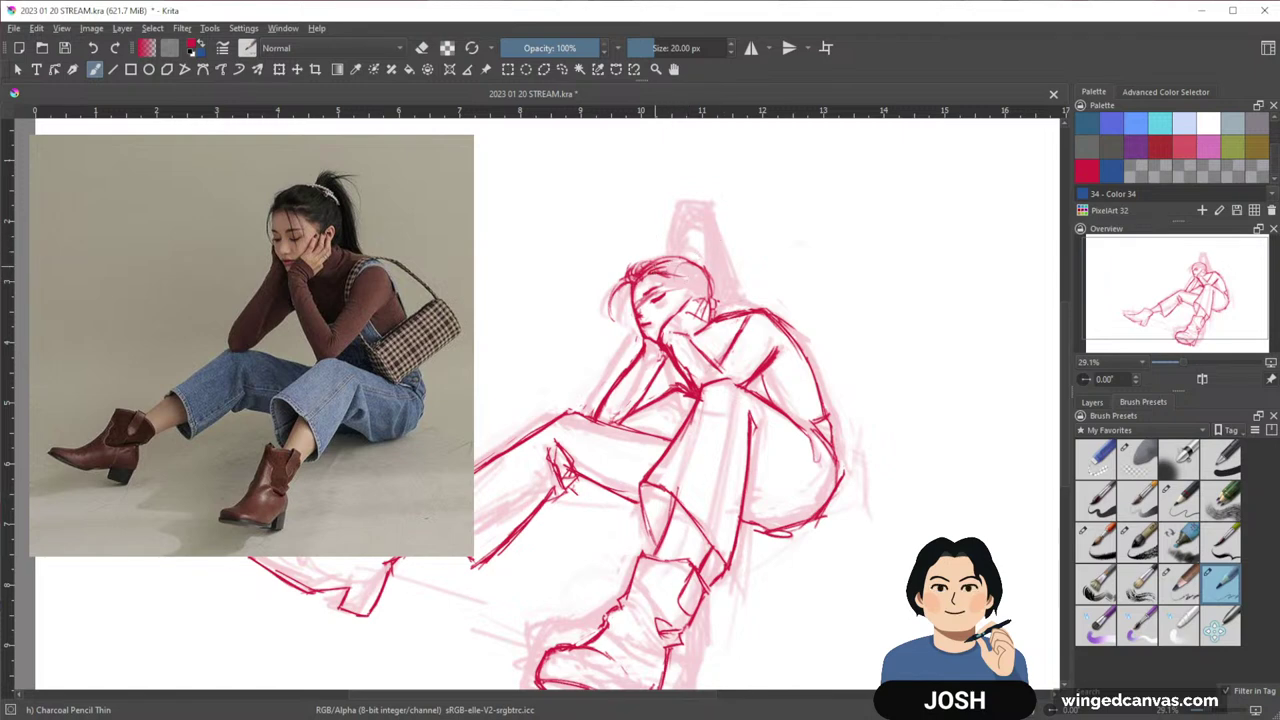
drag(648, 282, 650, 322)
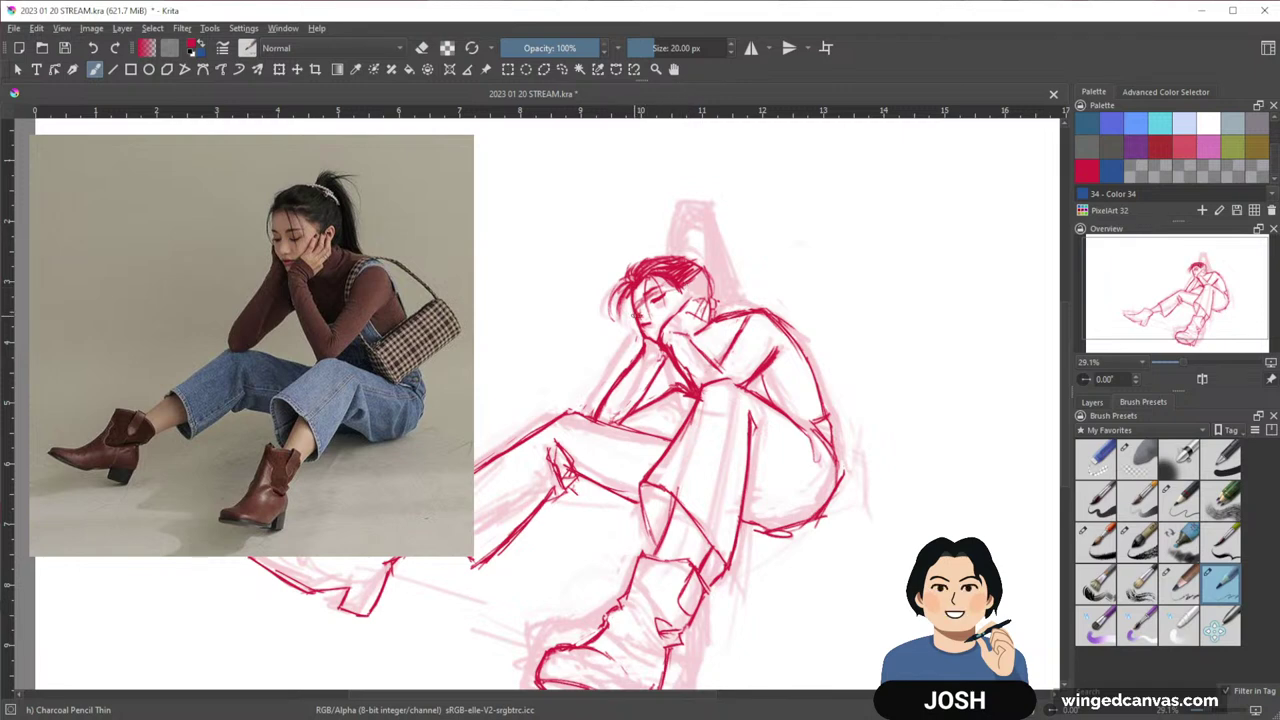
key(e)
key(e)
key(e)
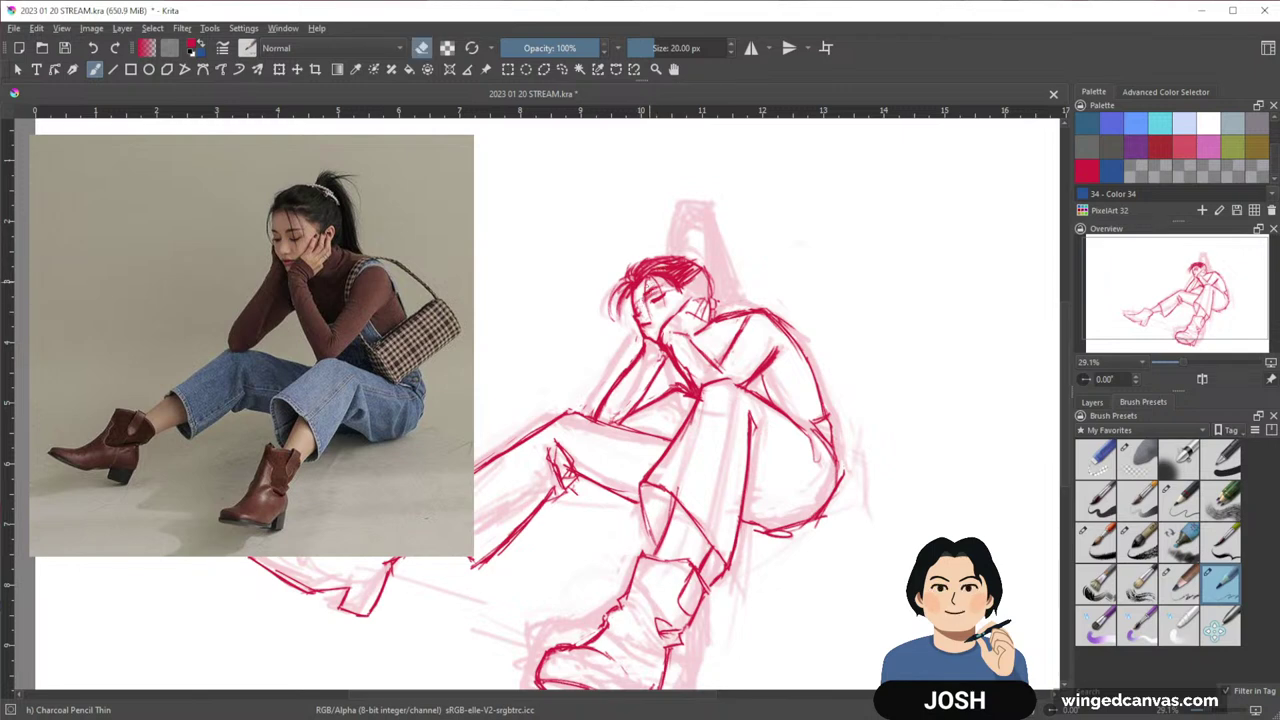
key(e)
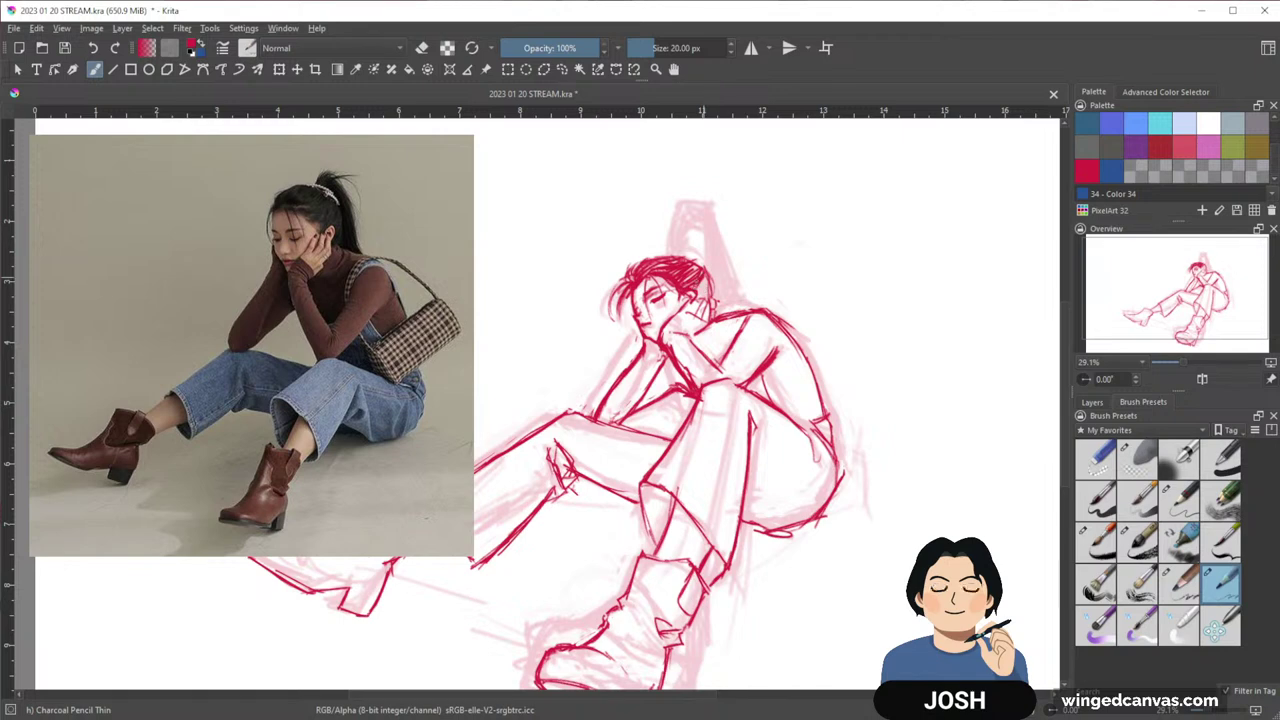
Draw the ponytail rising from the back of the head and falling behind the neck with dense hair strokes
mouse_move(704, 288)
mouse_down()
mouse_move(742, 232)
mouse_move(735, 277)
mouse_up()
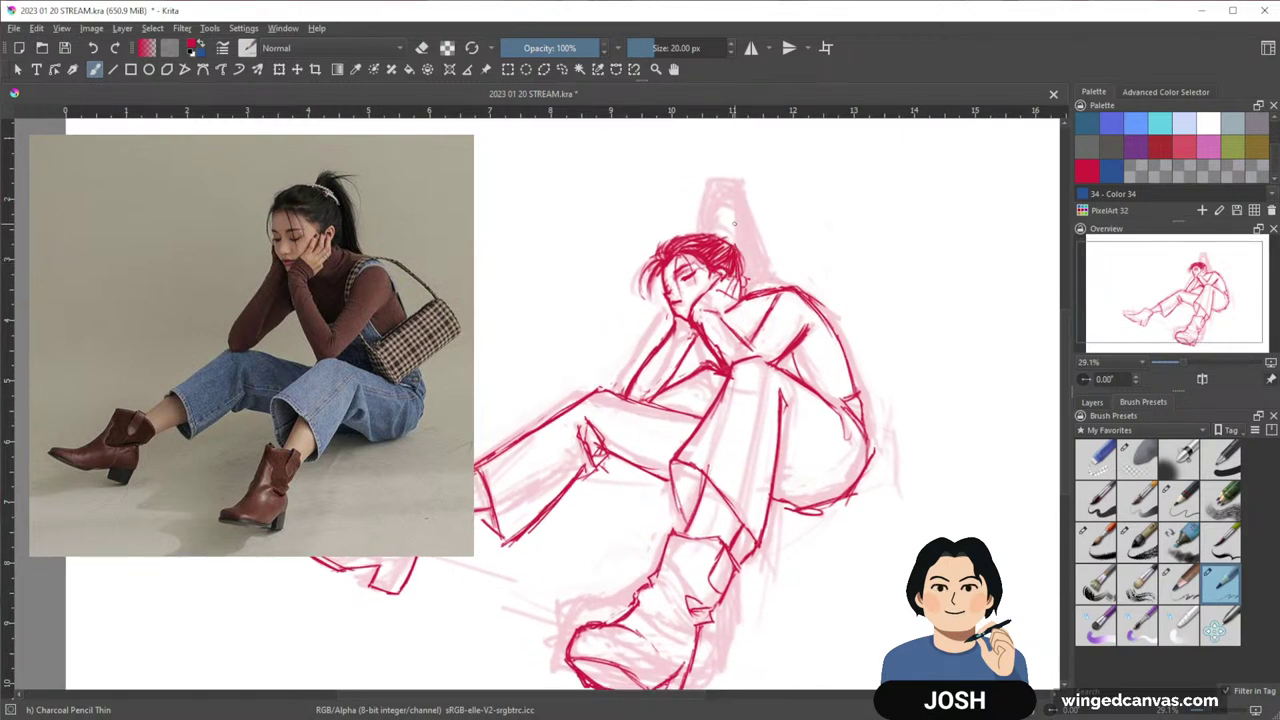
mouse_move(717, 235)
mouse_down()
mouse_move(753, 230)
mouse_move(730, 212)
mouse_move(745, 203)
mouse_move(733, 205)
mouse_move(745, 228)
mouse_move(732, 210)
mouse_move(760, 266)
mouse_up()
mouse_move(762, 208)
mouse_down()
mouse_move(764, 288)
mouse_move(740, 286)
mouse_move(748, 295)
mouse_up()
mouse_move(744, 229)
mouse_down()
mouse_move(752, 293)
mouse_move(732, 262)
mouse_up()
mouse_move(728, 214)
mouse_down()
mouse_move(720, 236)
mouse_move(752, 278)
mouse_up()
drag(744, 216, 758, 290)
drag(765, 215, 855, 160)
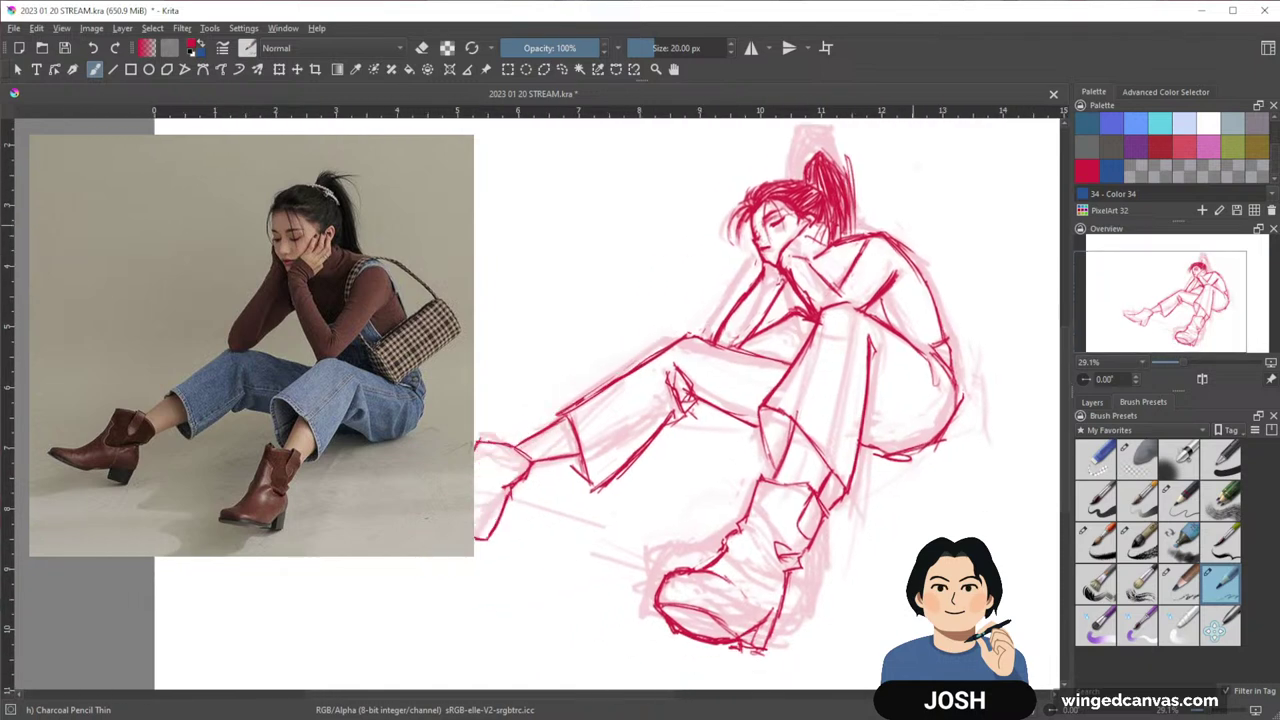
Hide the faded rough sketch on Paint Layer 17 so only the clean outlines show
drag(895, 205, 826, 333)
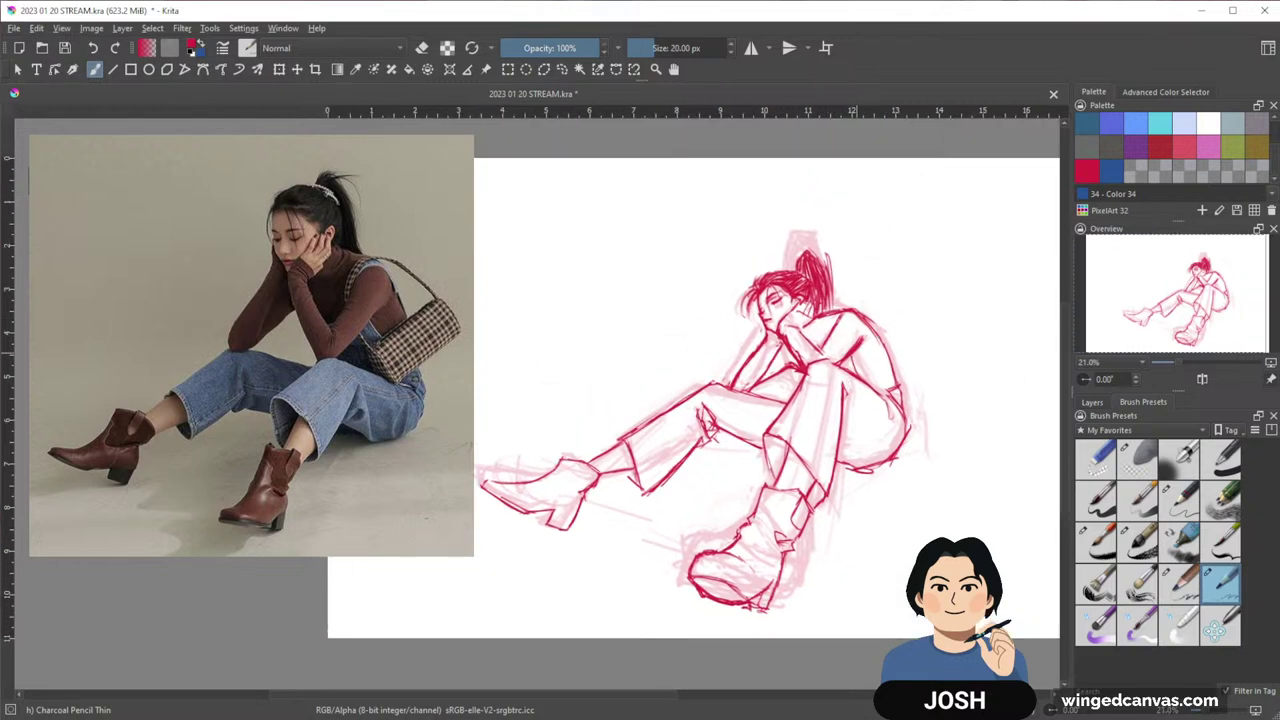
click(1102, 402)
click(1082, 497)
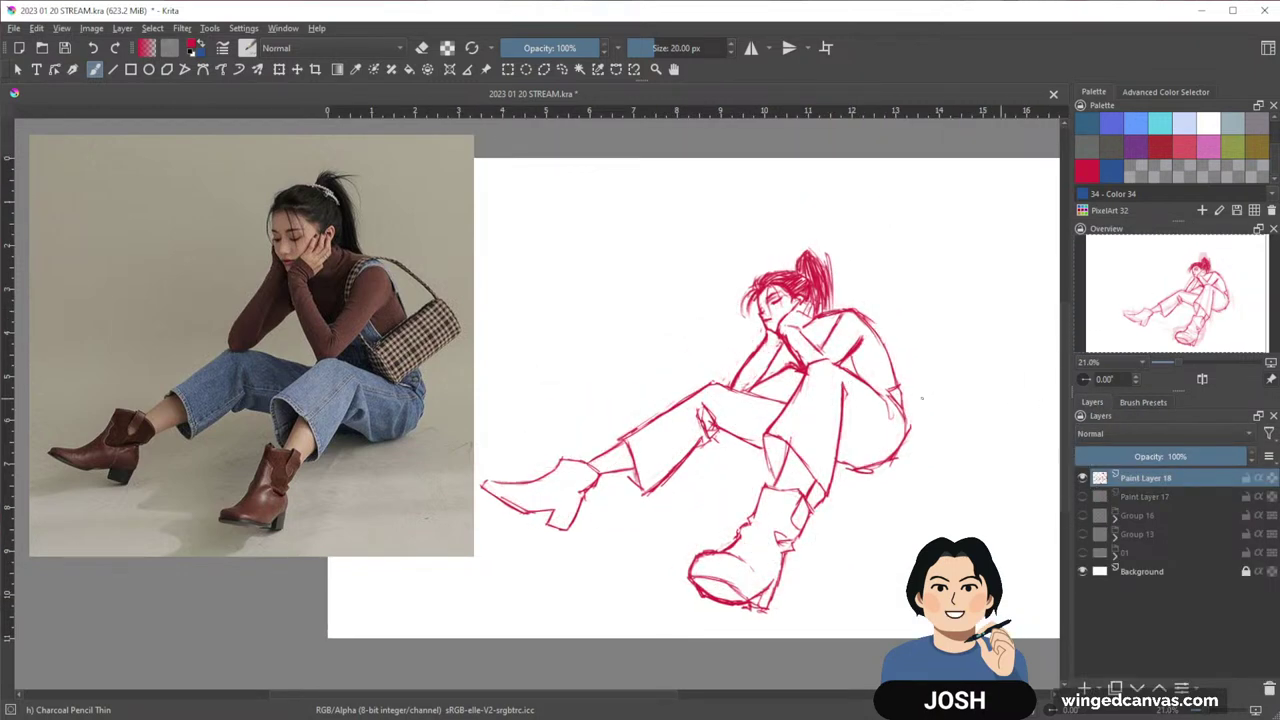
mouse_move(821, 408)
mouse_down()
mouse_move(868, 378)
mouse_move(856, 380)
mouse_move(863, 353)
mouse_move(935, 326)
mouse_move(898, 335)
mouse_up()
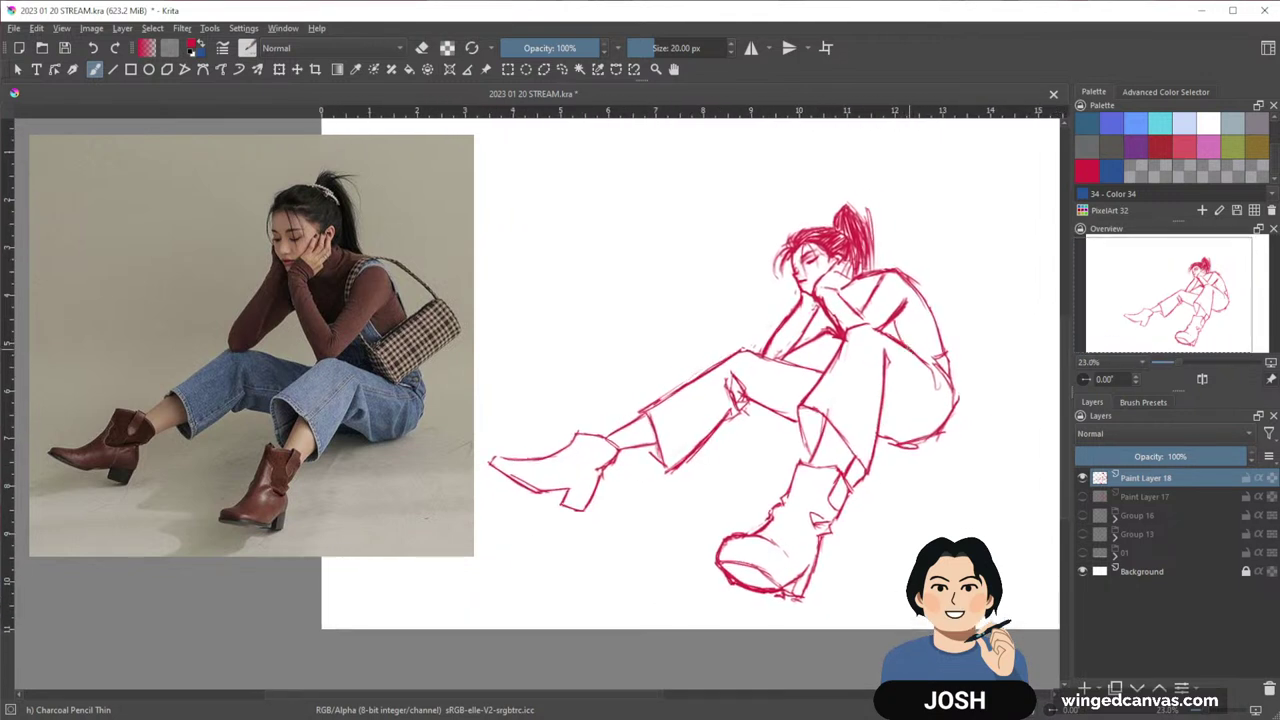
mouse_move(903, 288)
mouse_down()
mouse_move(913, 253)
mouse_move(965, 244)
mouse_up()
drag(899, 354, 866, 354)
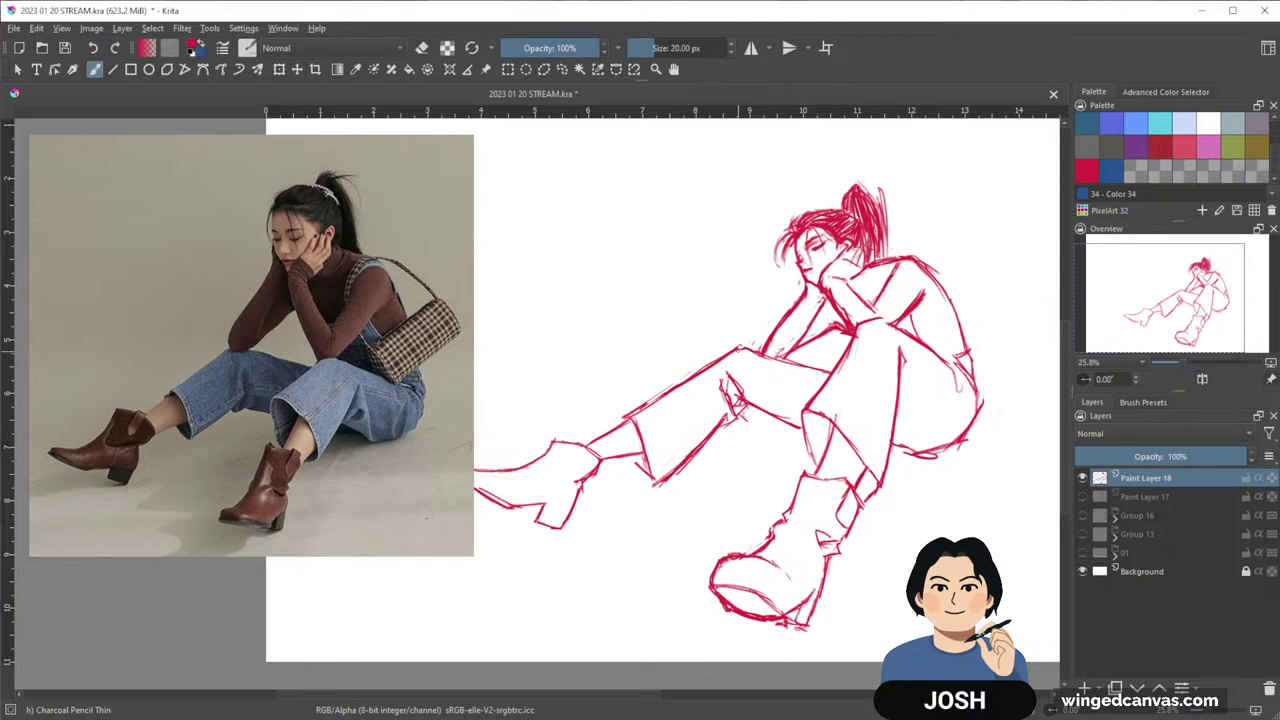
Reinforce the far thigh's upper and lower edges and erase the stray marks around them
drag(750, 354, 834, 368)
drag(744, 401, 803, 415)
mouse_move(800, 414)
mouse_down()
mouse_move(757, 402)
mouse_move(802, 415)
mouse_up()
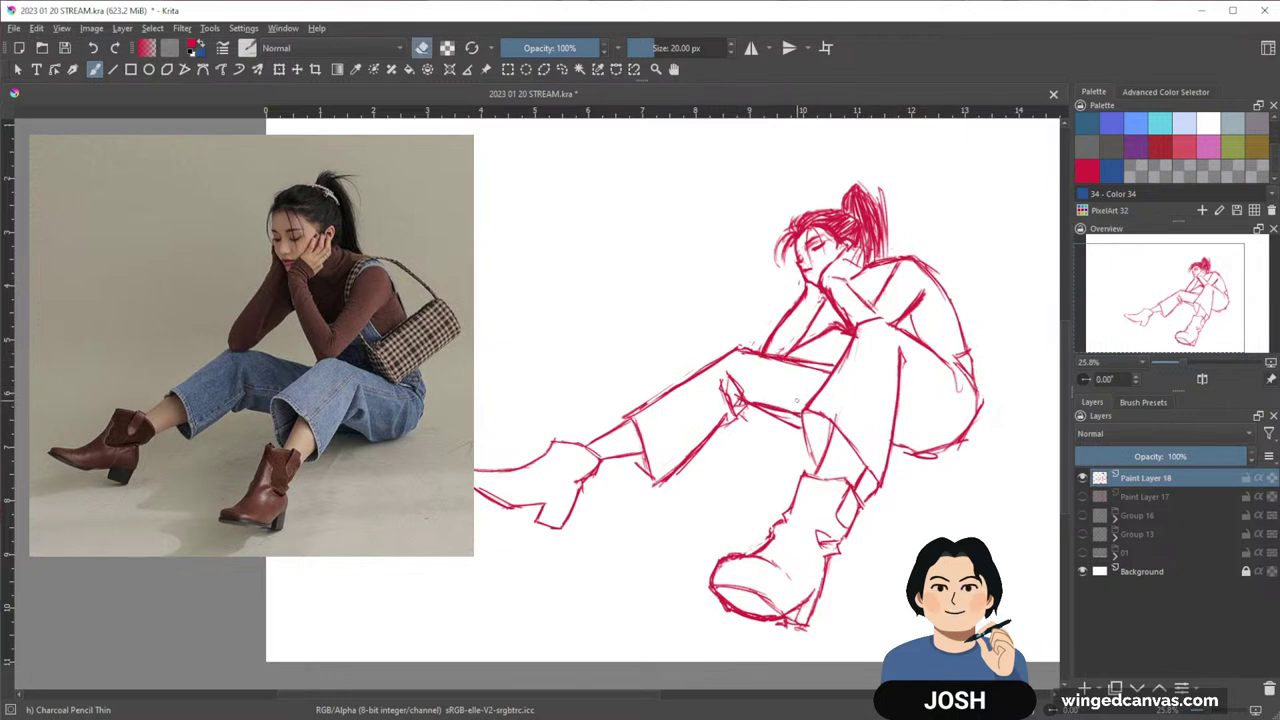
key(e)
drag(790, 366, 822, 368)
drag(752, 348, 736, 347)
mouse_move(793, 424)
mouse_down()
mouse_move(760, 410)
mouse_move(786, 422)
mouse_up()
drag(920, 409, 794, 417)
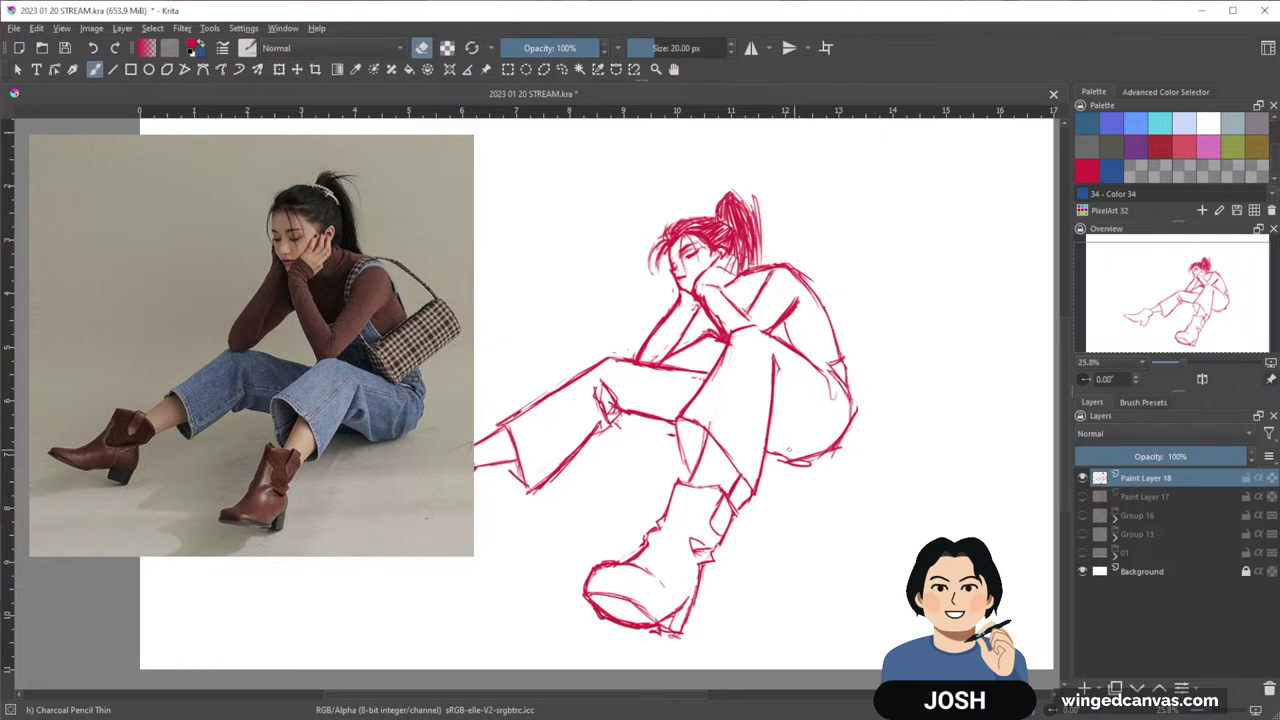
Add fold lines on the hip of the trousers and reinforce the back's outline from shoulder to waist
key(e)
drag(785, 378, 806, 452)
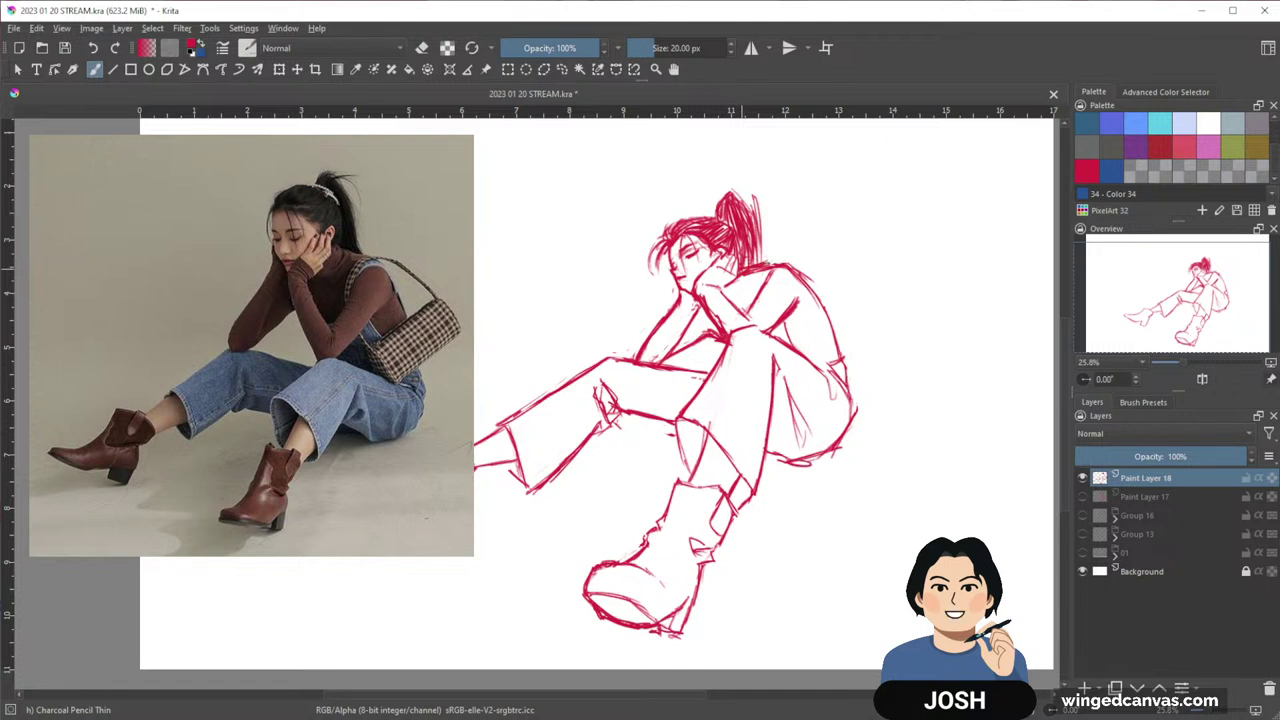
key(e)
mouse_move(758, 271)
mouse_down()
mouse_move(737, 277)
mouse_move(810, 289)
mouse_move(828, 334)
mouse_up()
key(e)
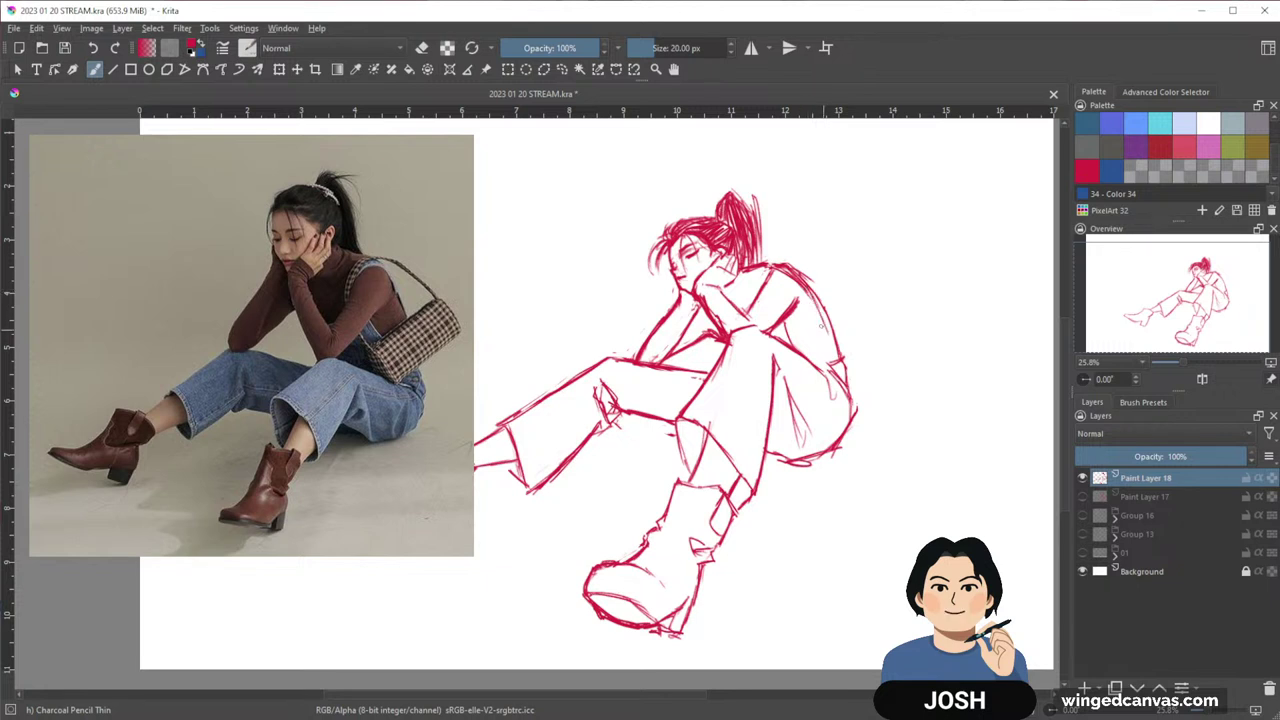
drag(810, 292, 846, 398)
drag(834, 348, 850, 400)
key(e)
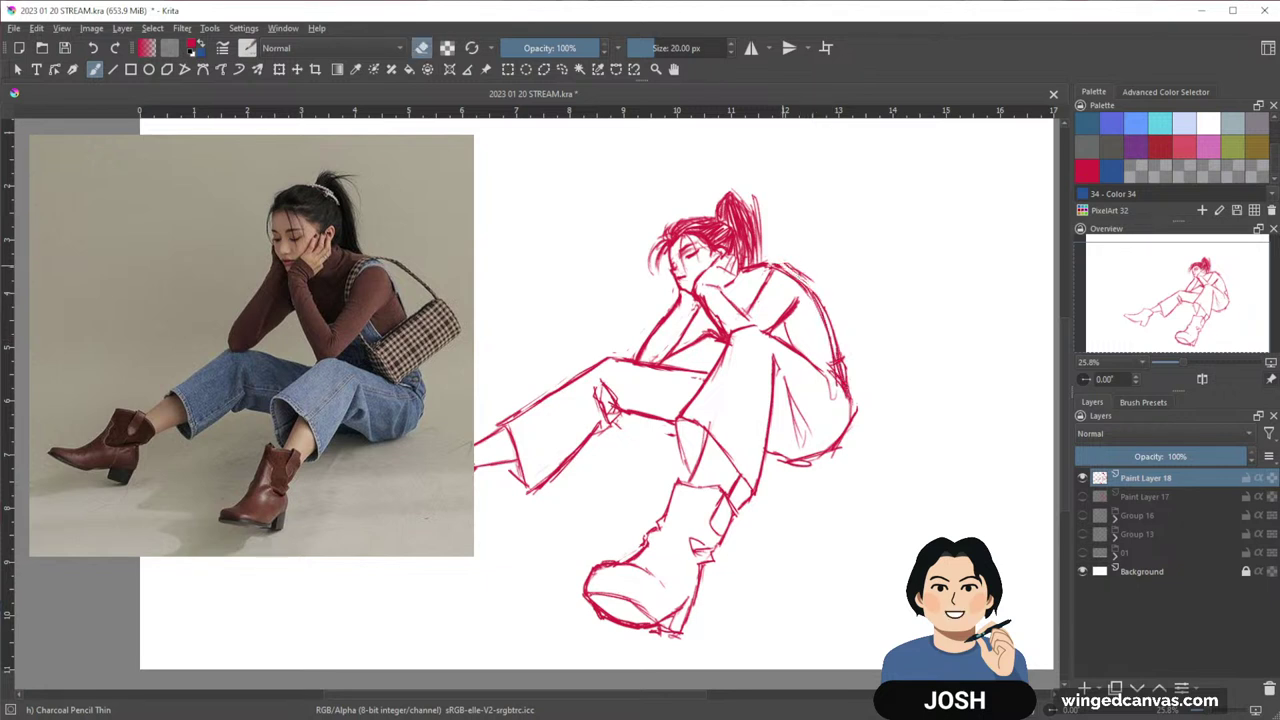
Erase the excess lines along the shoulder, near the elbow and at the back of the waist
mouse_move(796, 275)
mouse_down()
mouse_move(766, 260)
mouse_move(787, 260)
mouse_up()
mouse_move(710, 330)
mouse_down()
mouse_move(699, 335)
mouse_move(713, 337)
mouse_up()
drag(917, 279, 907, 279)
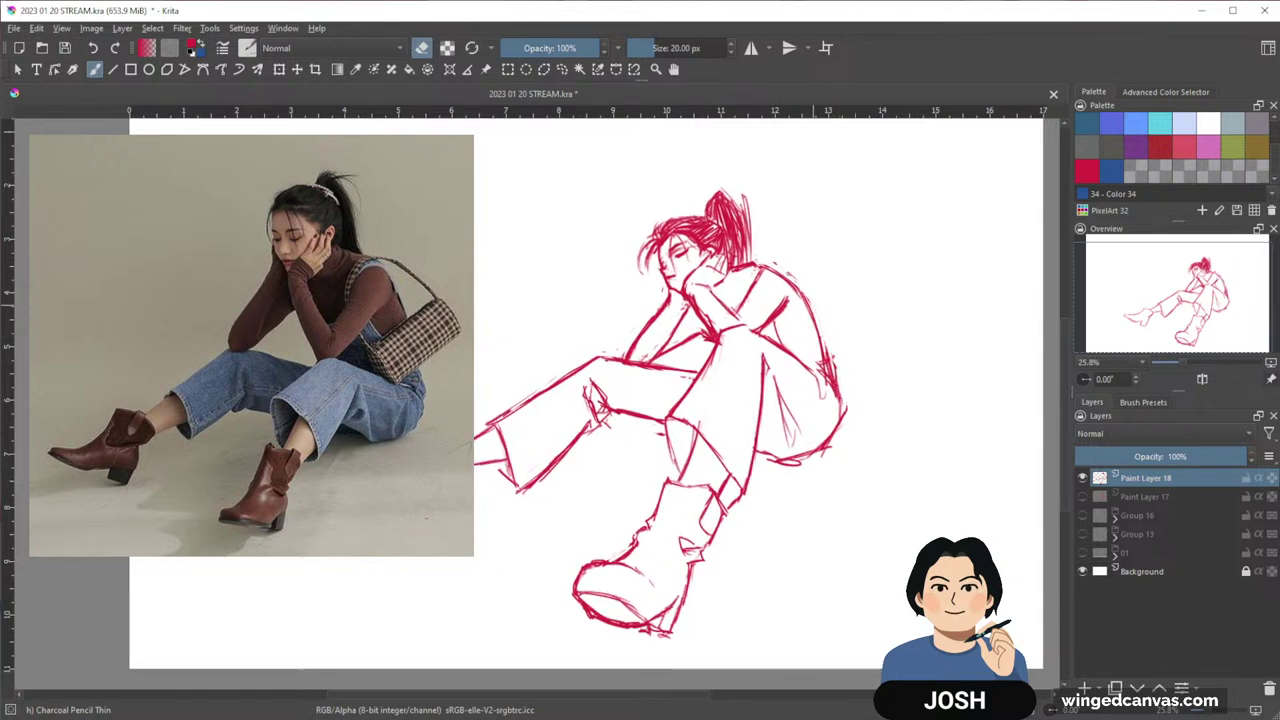
mouse_move(766, 430)
mouse_down()
mouse_move(940, 422)
mouse_move(908, 403)
mouse_move(901, 455)
mouse_up()
drag(859, 357, 866, 364)
drag(813, 485, 791, 490)
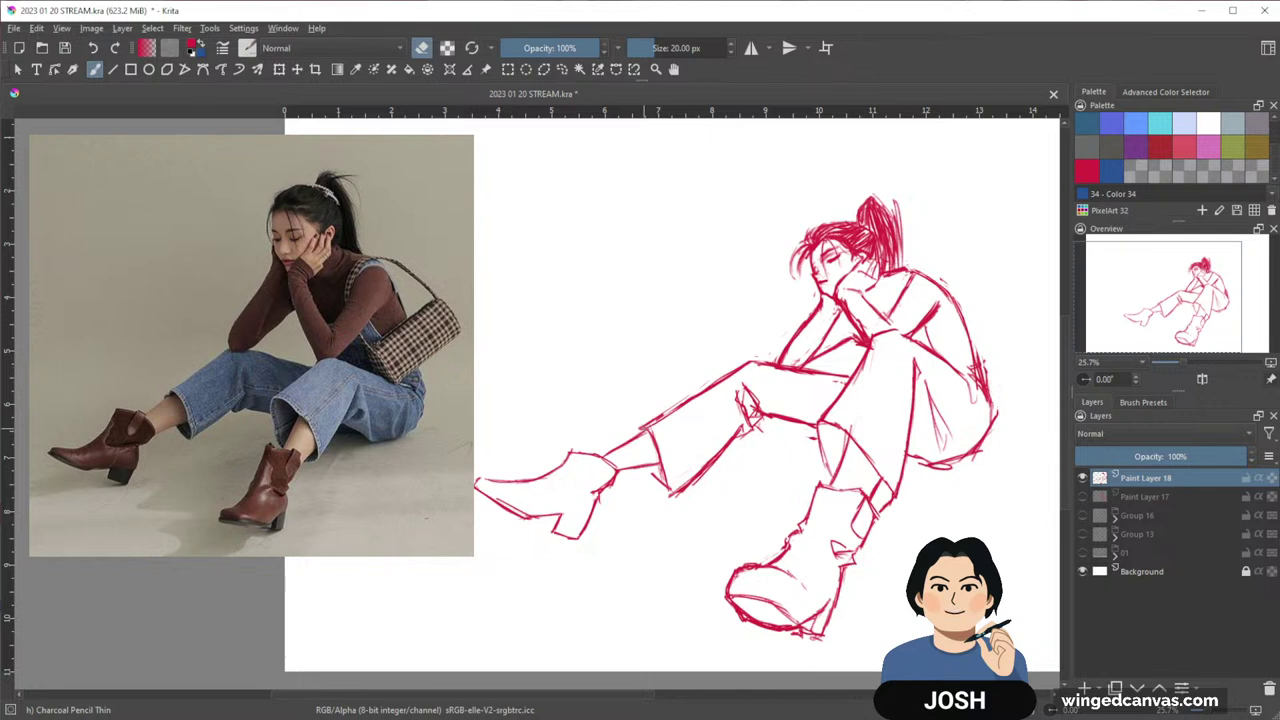
Select the far lower leg and boot with a freehand selection and shift them slightly down and outward to lengthen the leg
key(l)
mouse_move(711, 494)
mouse_down()
mouse_move(480, 416)
mouse_move(621, 598)
mouse_up()
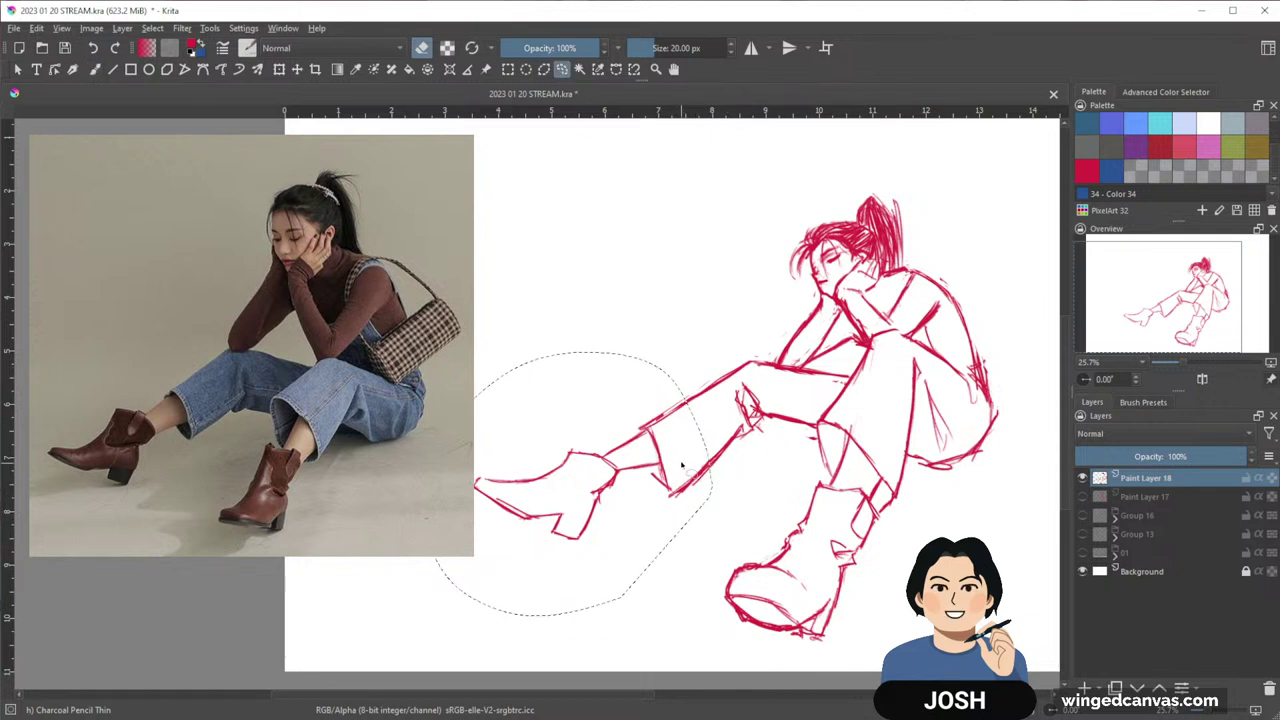
key(ctrl+t)
mouse_move(424, 615)
mouse_down()
mouse_move(400, 631)
mouse_move(409, 623)
mouse_up()
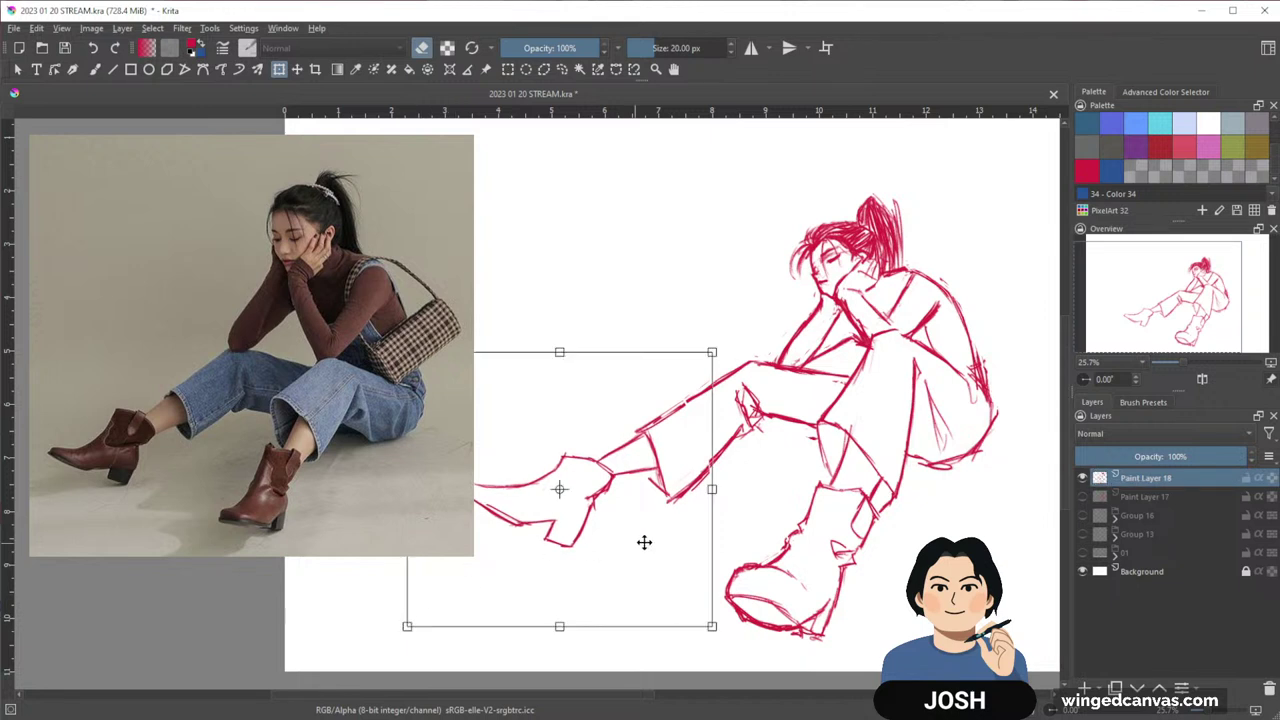
drag(646, 540, 640, 565)
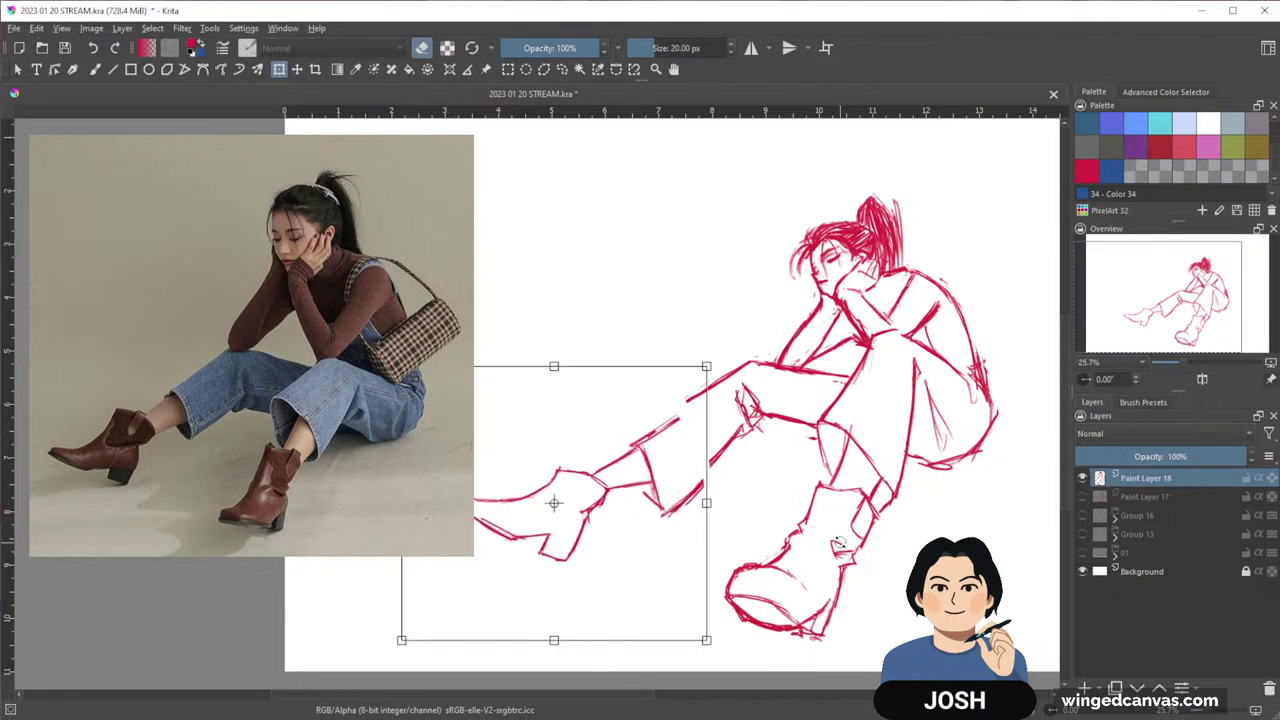
key(Return)
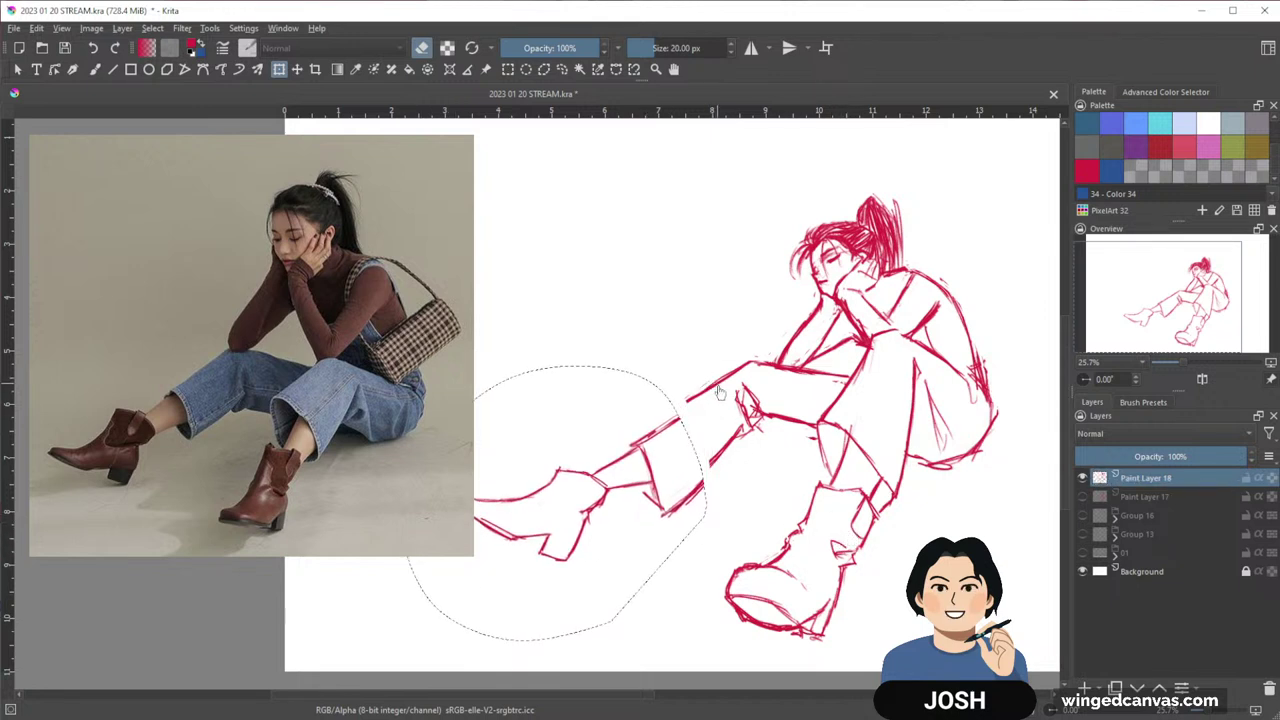
key(ctrl+shift+a)
key(ctrl+t)
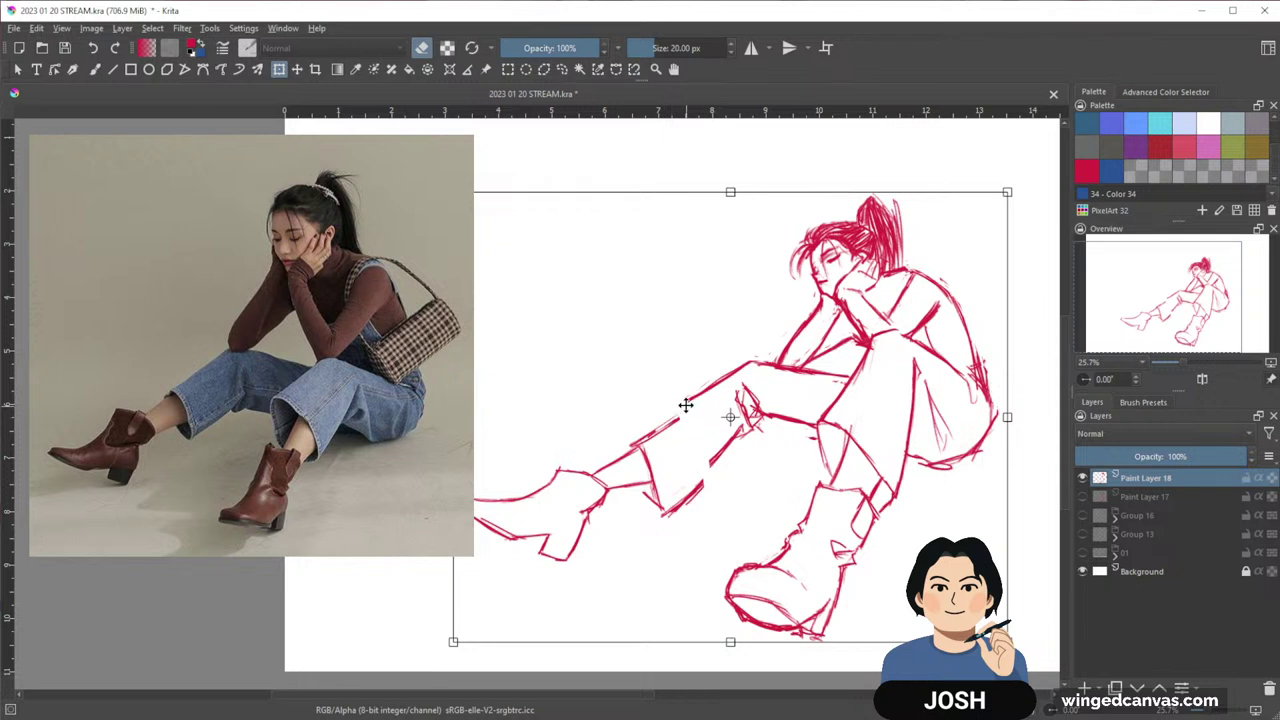
key(Escape)
Reconnect the far leg's upper and lower edges across the gaps and shade along its underside down to the hem
key(b)
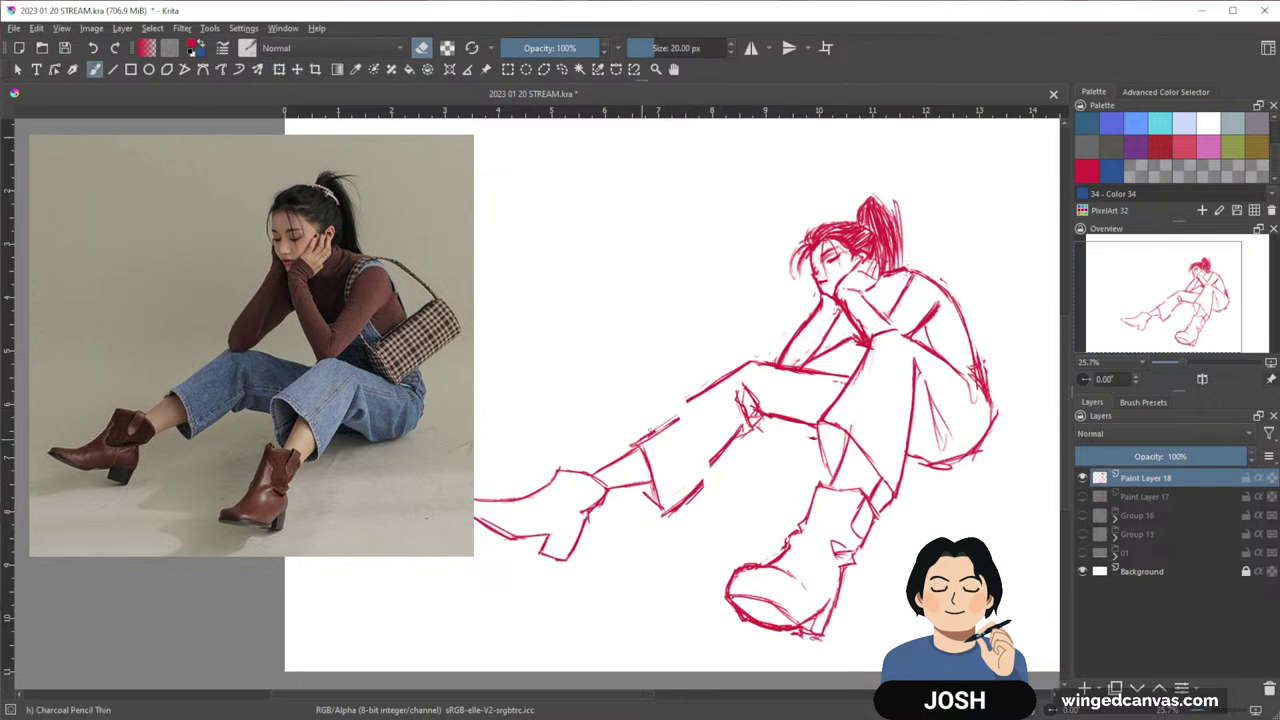
key(e)
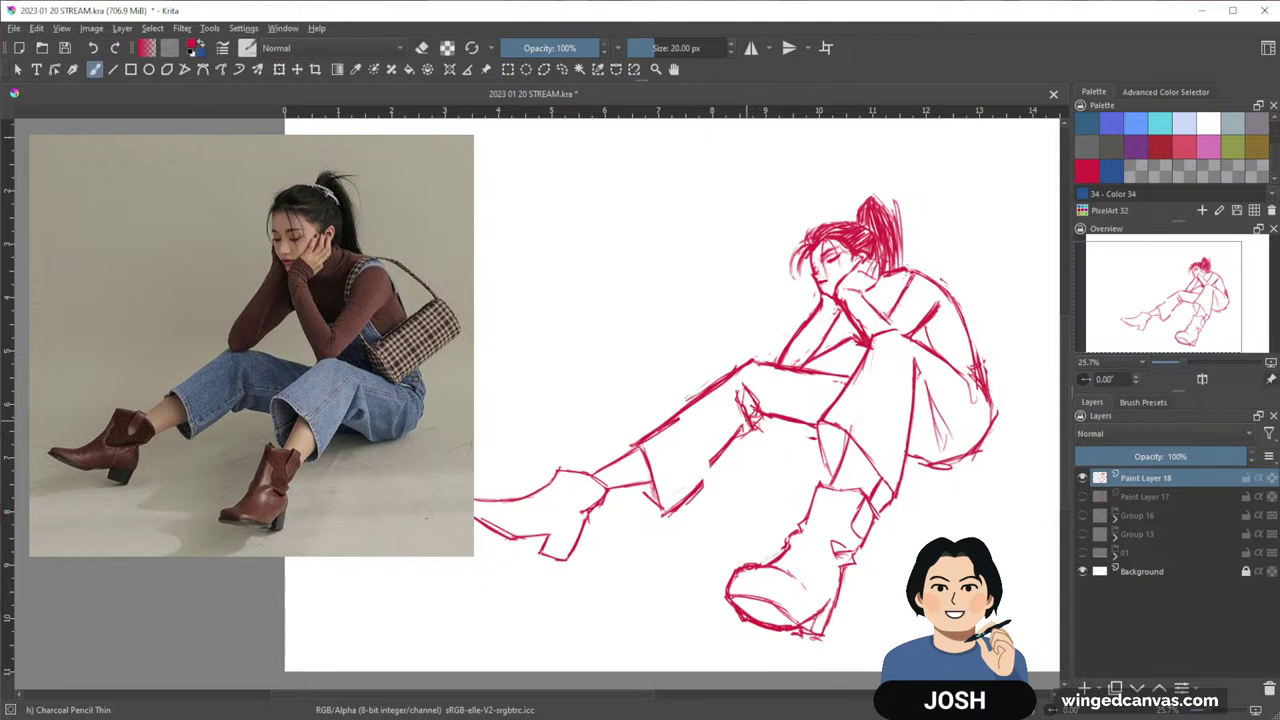
drag(736, 440, 668, 520)
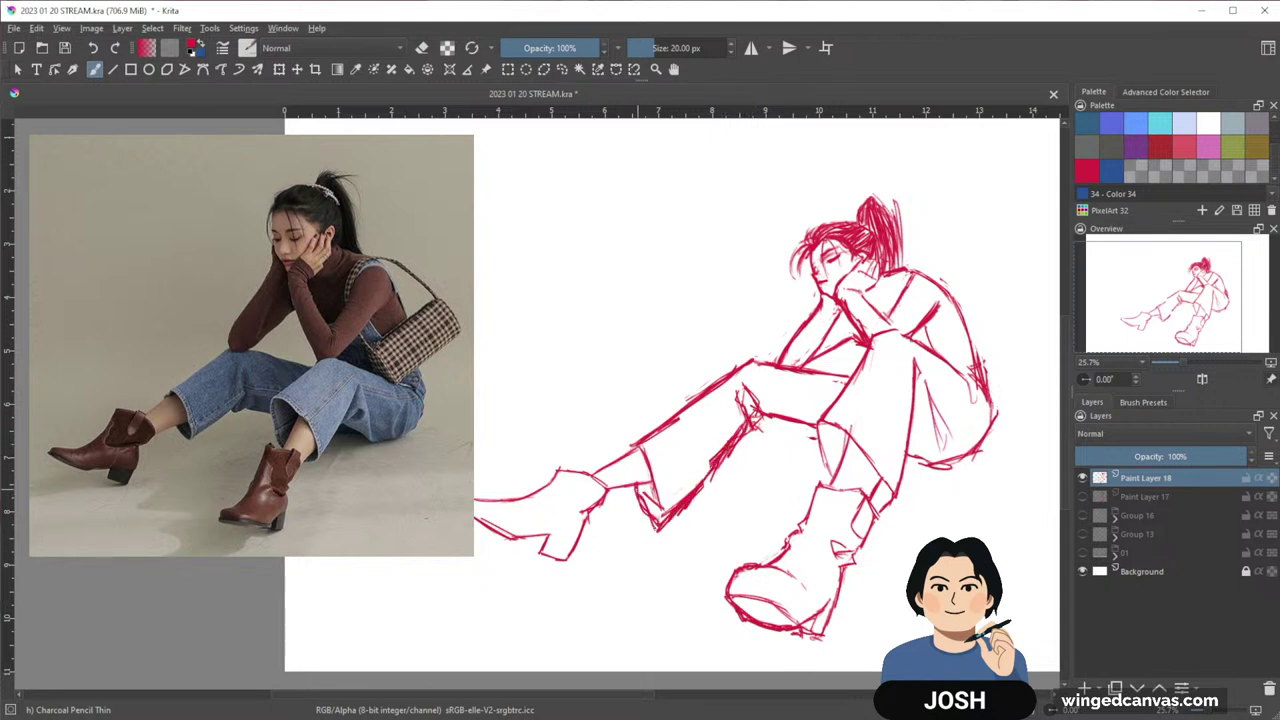
Hatch the sweater's far sleeve, near forearm and shoulder with dense red strokes
mouse_move(787, 386)
mouse_down()
mouse_move(857, 351)
mouse_move(877, 363)
mouse_move(857, 371)
mouse_move(840, 332)
mouse_move(858, 335)
mouse_move(843, 326)
mouse_up()
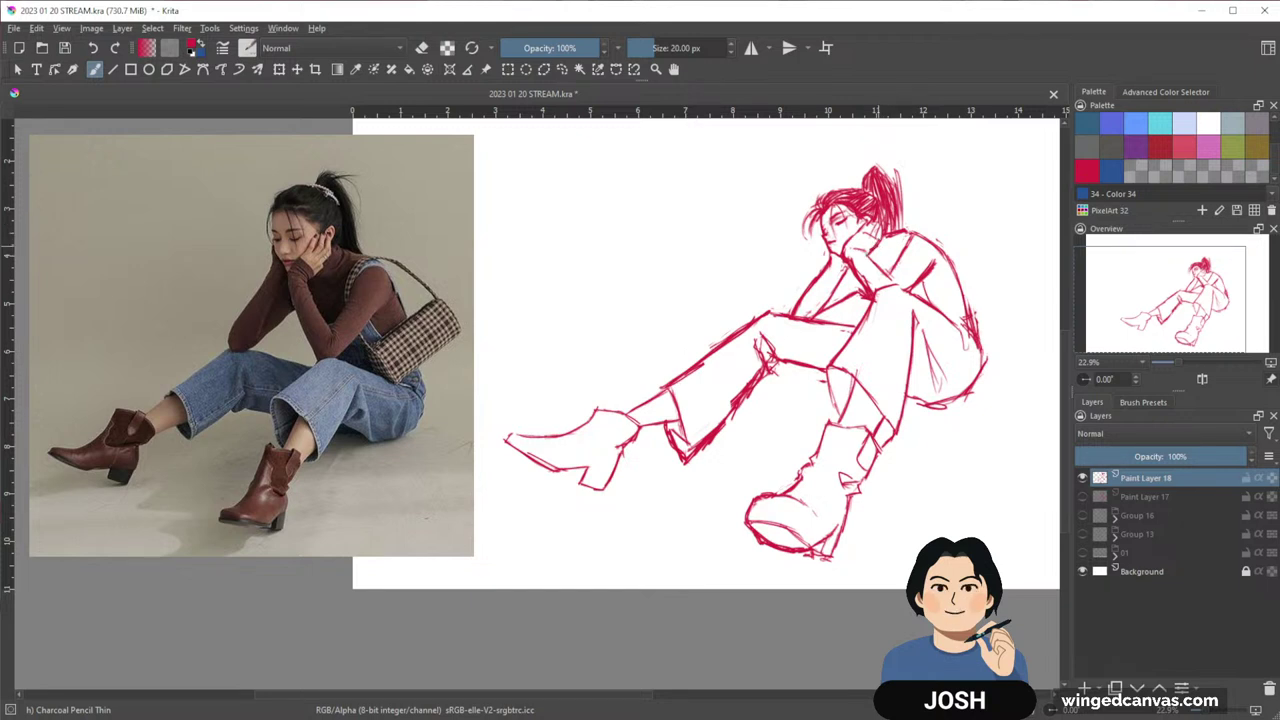
mouse_move(850, 260)
mouse_down()
mouse_move(859, 253)
mouse_move(874, 280)
mouse_move(804, 312)
mouse_up()
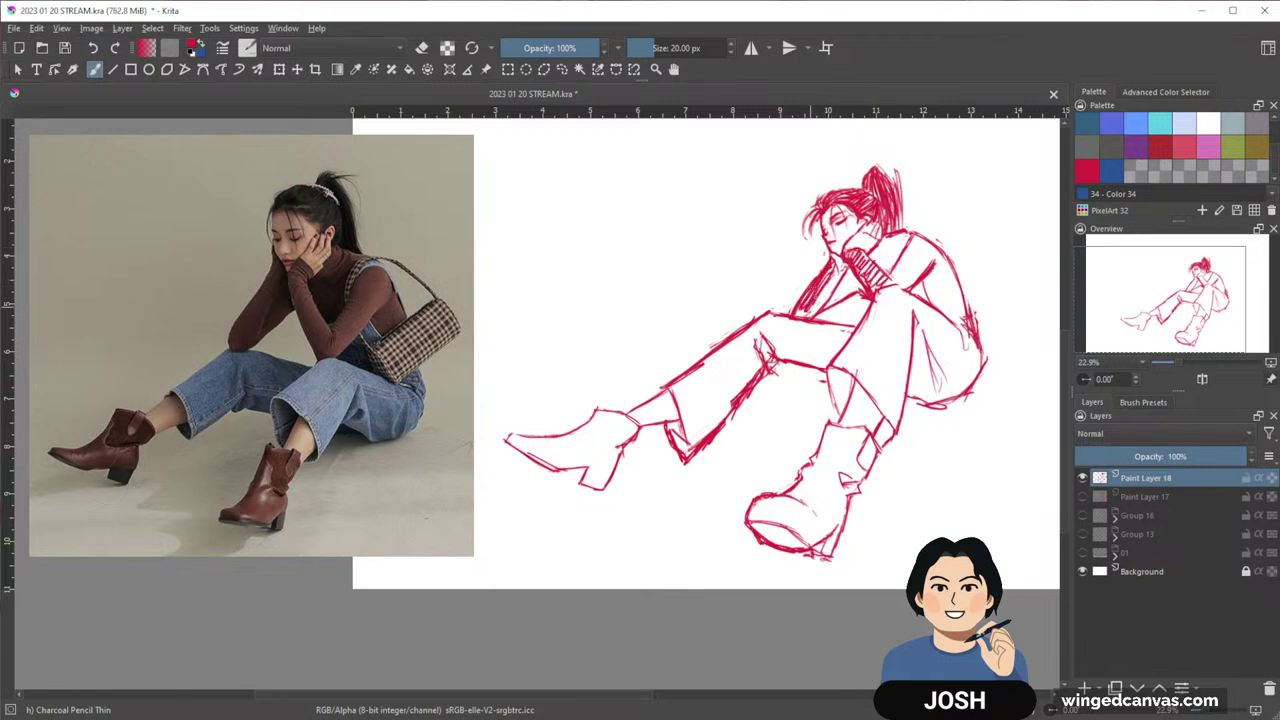
mouse_move(840, 272)
mouse_down()
mouse_move(810, 316)
mouse_move(832, 276)
mouse_move(812, 314)
mouse_move(849, 286)
mouse_up()
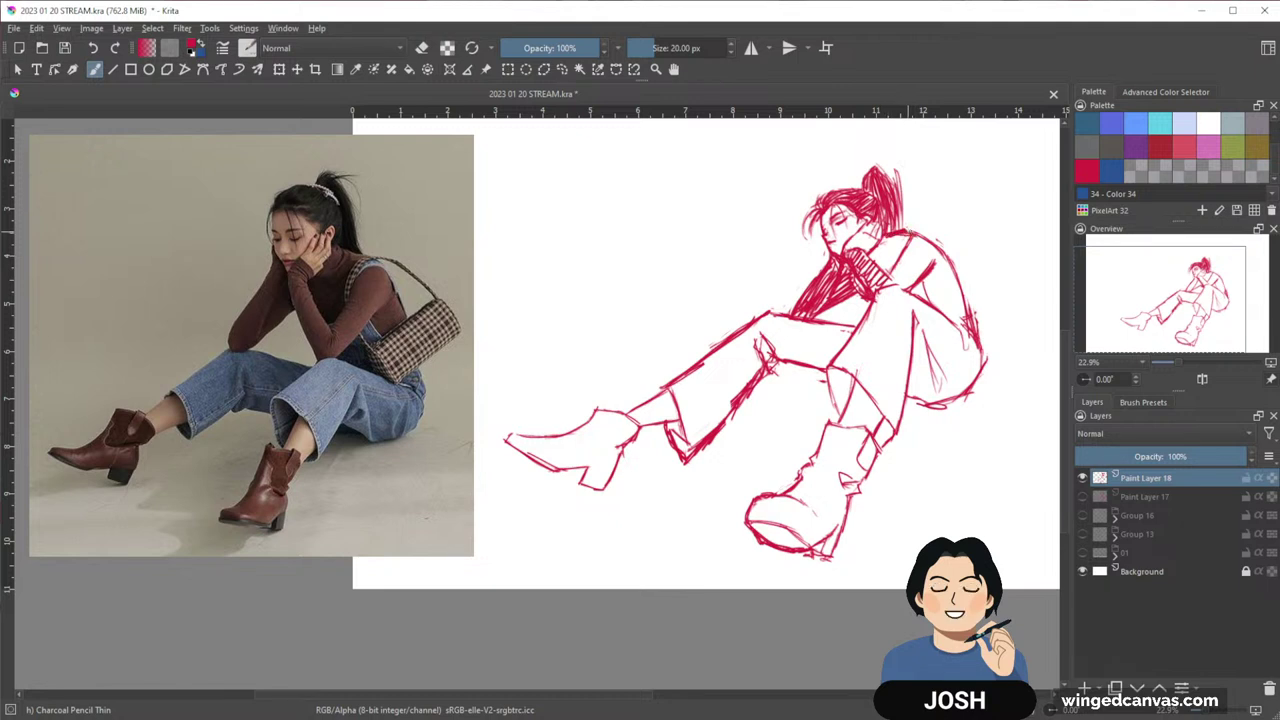
drag(893, 237, 871, 259)
drag(893, 238, 882, 269)
drag(904, 237, 889, 270)
mouse_move(908, 235)
mouse_down()
mouse_move(879, 257)
mouse_move(871, 287)
mouse_up()
drag(887, 243, 867, 287)
Fill the sweater's near upper arm and back down to the waist with dense hatching
mouse_move(908, 251)
mouse_down()
mouse_move(887, 287)
mouse_move(906, 288)
mouse_move(894, 280)
mouse_move(914, 322)
mouse_up()
drag(964, 280, 916, 326)
mouse_move(956, 256)
mouse_down()
mouse_move(924, 312)
mouse_move(922, 288)
mouse_up()
mouse_move(934, 238)
mouse_down()
mouse_move(906, 250)
mouse_move(944, 304)
mouse_up()
drag(956, 246, 926, 290)
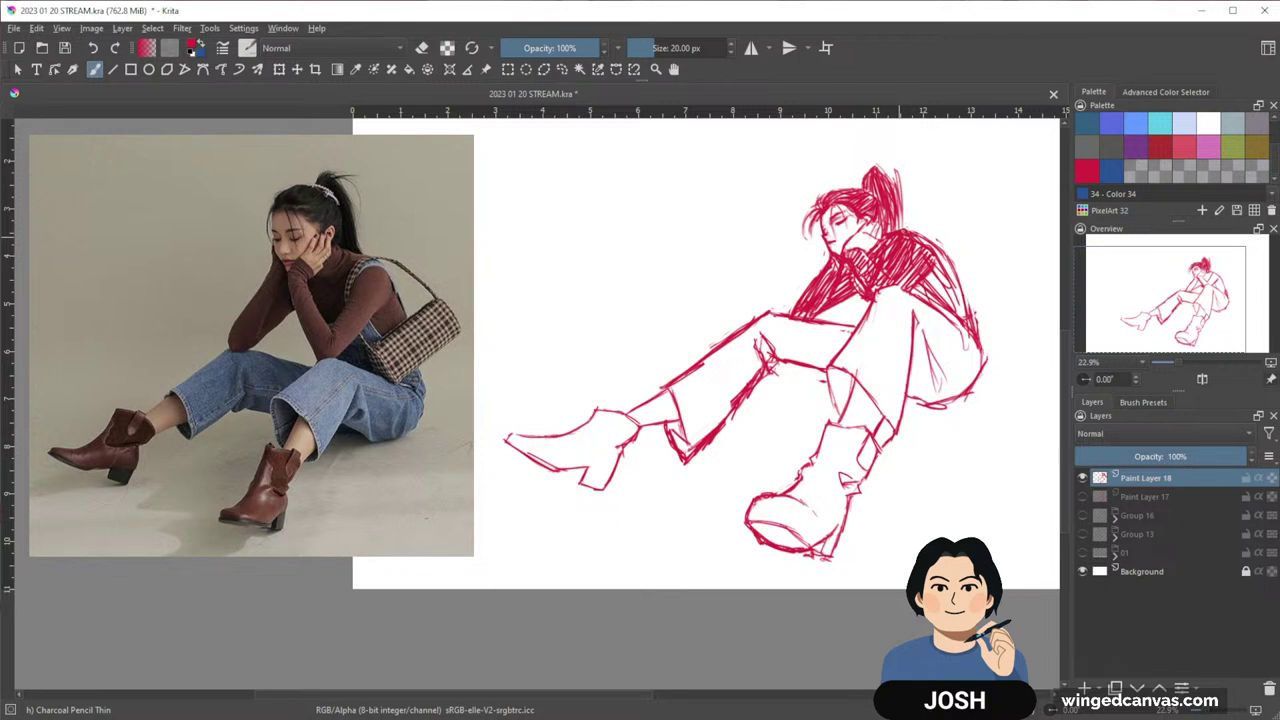
drag(966, 290, 952, 330)
drag(956, 258, 930, 302)
drag(960, 284, 947, 307)
drag(956, 260, 922, 304)
mouse_move(944, 278)
mouse_down()
mouse_move(910, 304)
mouse_move(922, 306)
mouse_up()
Erase the stray marks where the sweater's back meets the waist and hip
drag(932, 187, 907, 199)
key(e)
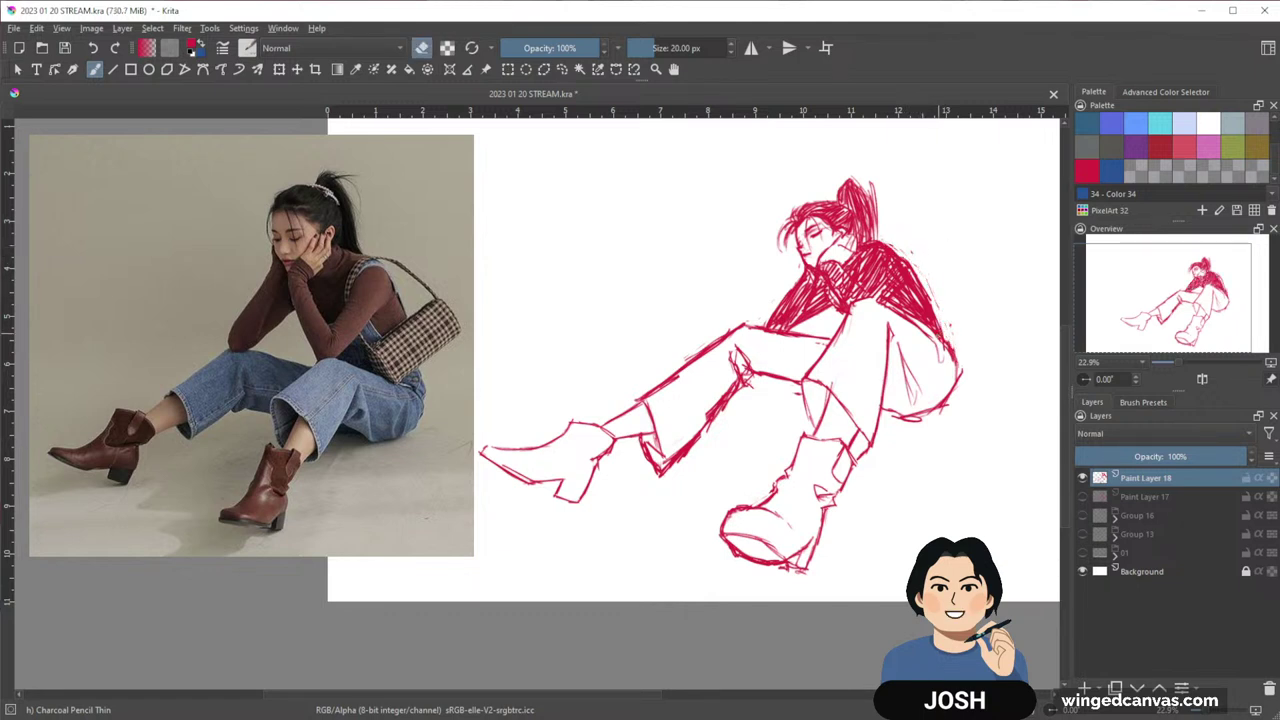
drag(940, 336, 958, 370)
key(e)
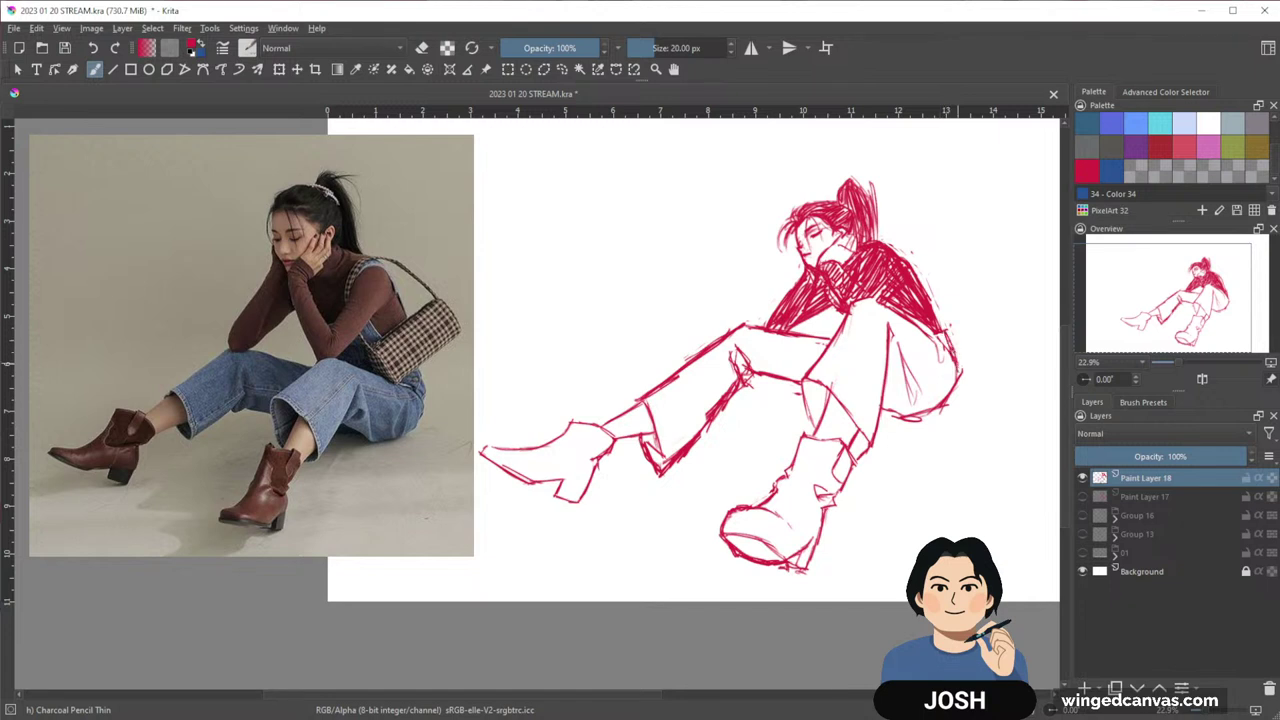
key(e)
drag(898, 434, 938, 432)
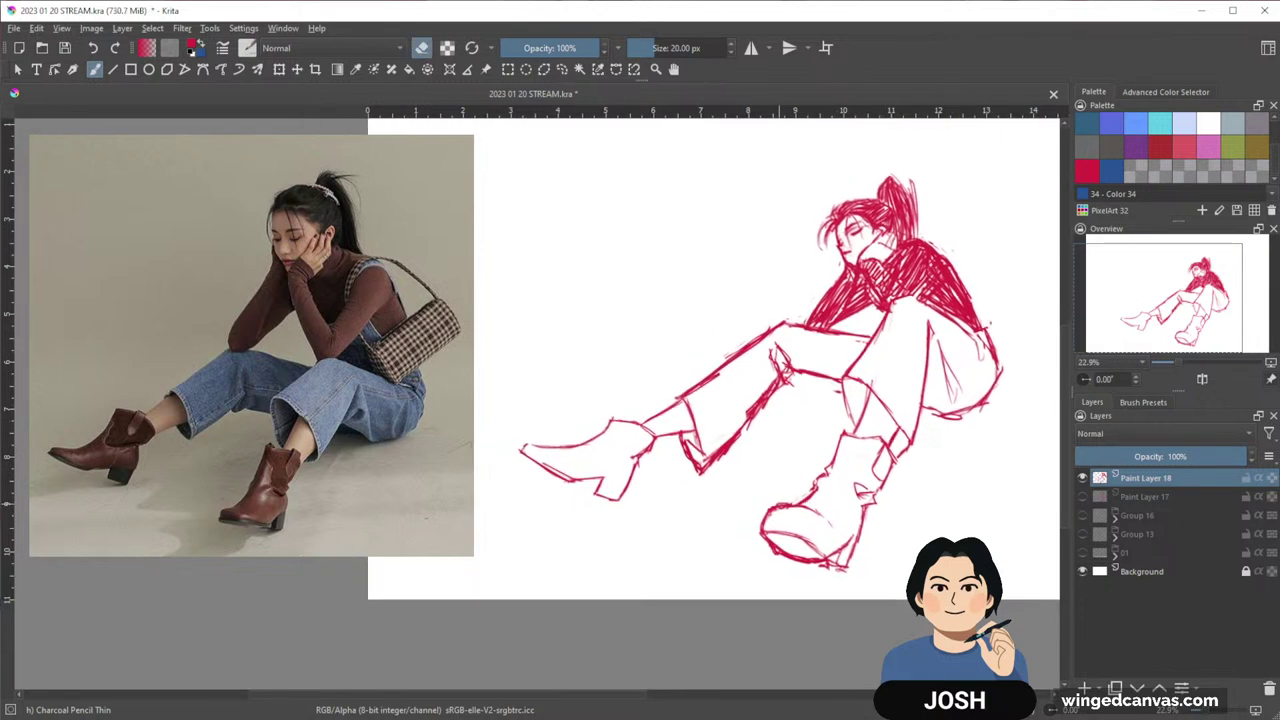
Fill the near boot with dense red hatching from toe and sole up to the ankle opening
key(e)
mouse_move(784, 508)
mouse_down()
mouse_move(820, 514)
mouse_move(836, 554)
mouse_up()
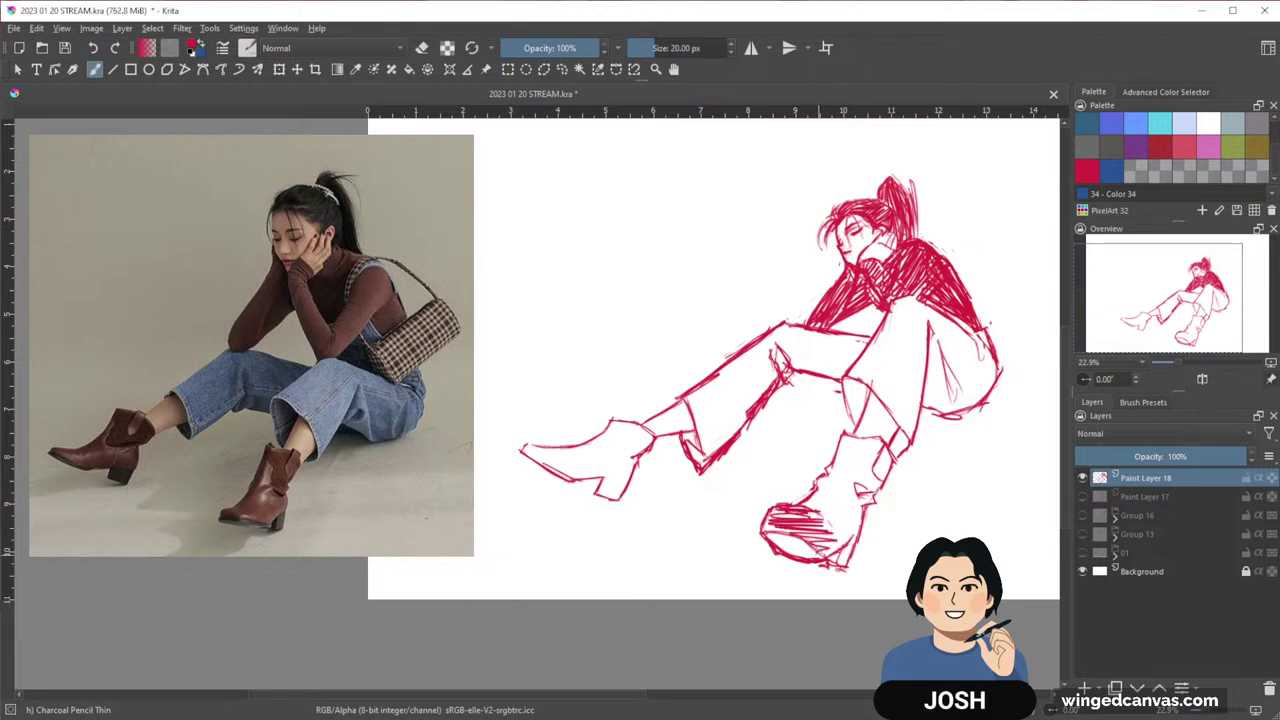
drag(846, 443, 838, 484)
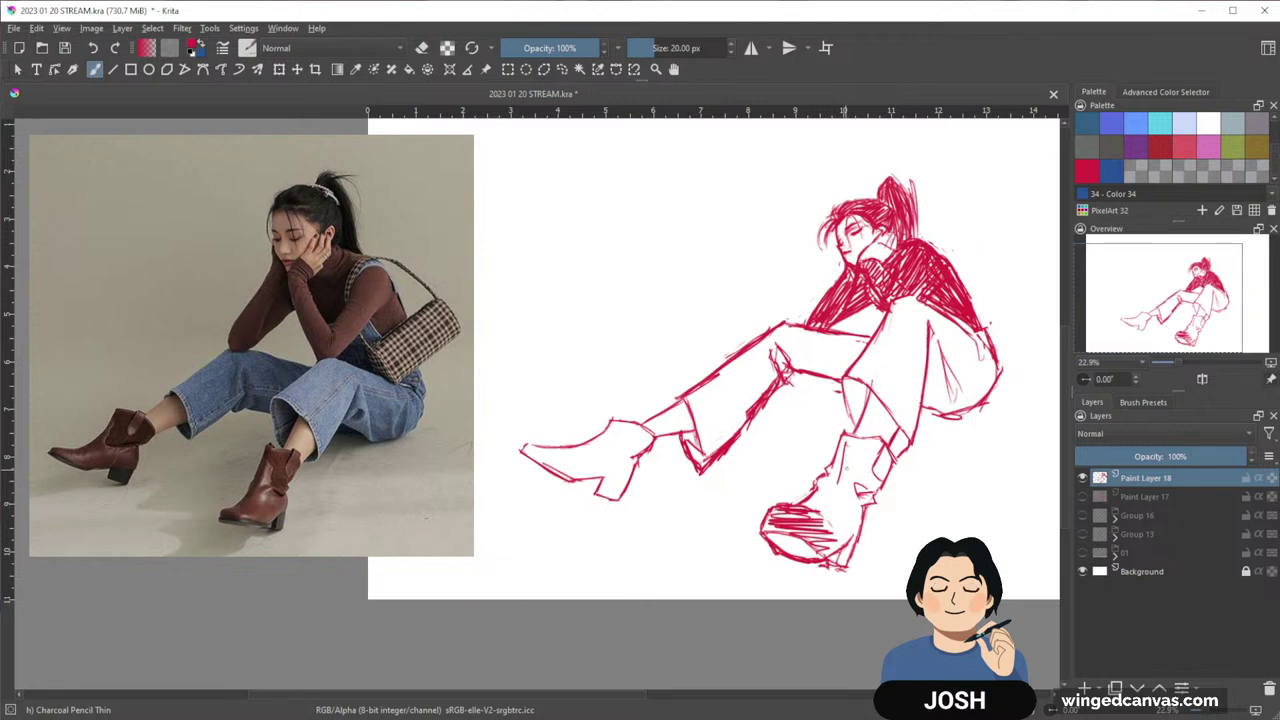
drag(846, 448, 812, 522)
mouse_move(830, 474)
mouse_down()
mouse_move(804, 510)
mouse_move(812, 530)
mouse_move(820, 518)
mouse_up()
drag(850, 452, 840, 538)
drag(852, 474, 838, 566)
mouse_move(856, 520)
mouse_down()
mouse_move(836, 568)
mouse_move(784, 520)
mouse_move(764, 534)
mouse_move(818, 550)
mouse_move(794, 539)
mouse_up()
mouse_move(766, 538)
mouse_down()
mouse_move(798, 554)
mouse_move(780, 556)
mouse_move(812, 544)
mouse_up()
mouse_move(852, 436)
mouse_down()
mouse_move(836, 470)
mouse_move(856, 506)
mouse_up()
mouse_move(884, 464)
mouse_down()
mouse_move(866, 506)
mouse_move(872, 476)
mouse_up()
drag(878, 443, 850, 464)
mouse_move(872, 437)
mouse_down()
mouse_move(850, 455)
mouse_move(842, 443)
mouse_up()
mouse_move(866, 439)
mouse_down()
mouse_move(854, 447)
mouse_move(889, 471)
mouse_up()
Fill the far boot with dense red hatching across its shaft, heel and toe
drag(650, 438, 596, 462)
mouse_move(618, 444)
mouse_down()
mouse_move(597, 452)
mouse_move(604, 432)
mouse_move(596, 446)
mouse_move(656, 426)
mouse_move(608, 476)
mouse_up()
drag(646, 430, 588, 476)
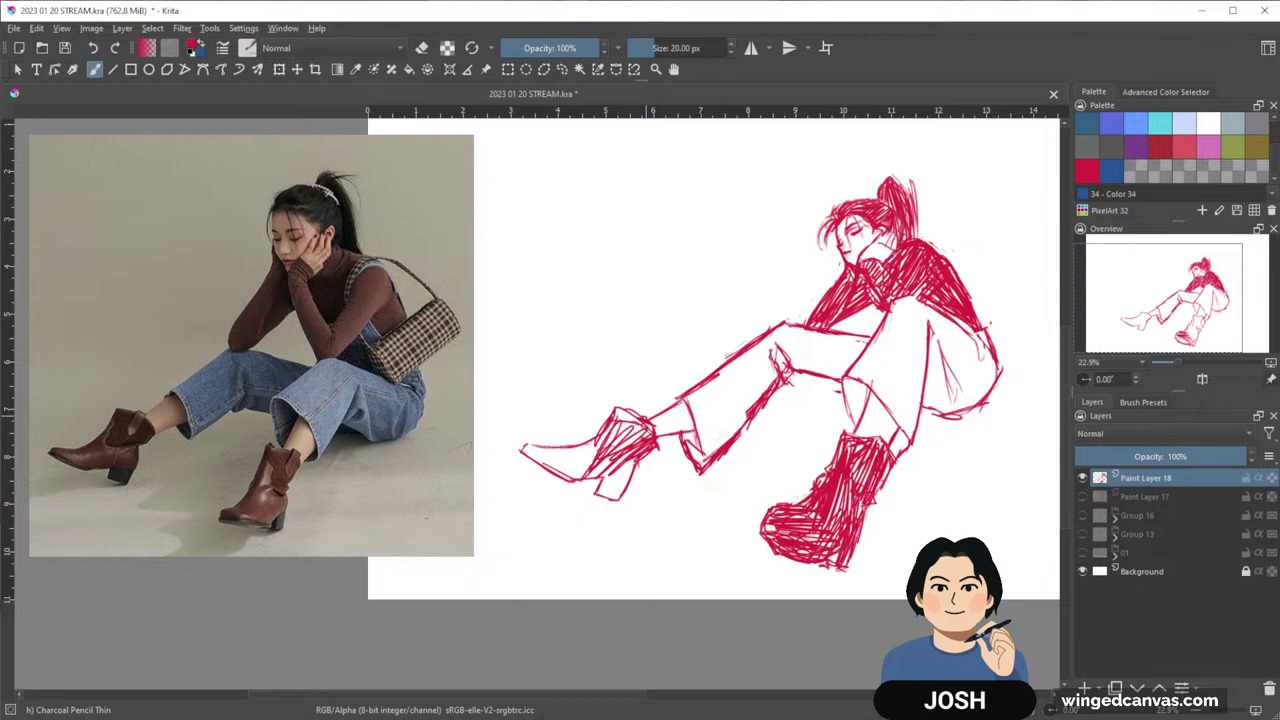
mouse_move(626, 406)
mouse_down()
mouse_move(586, 466)
mouse_move(596, 492)
mouse_up()
drag(634, 432, 604, 496)
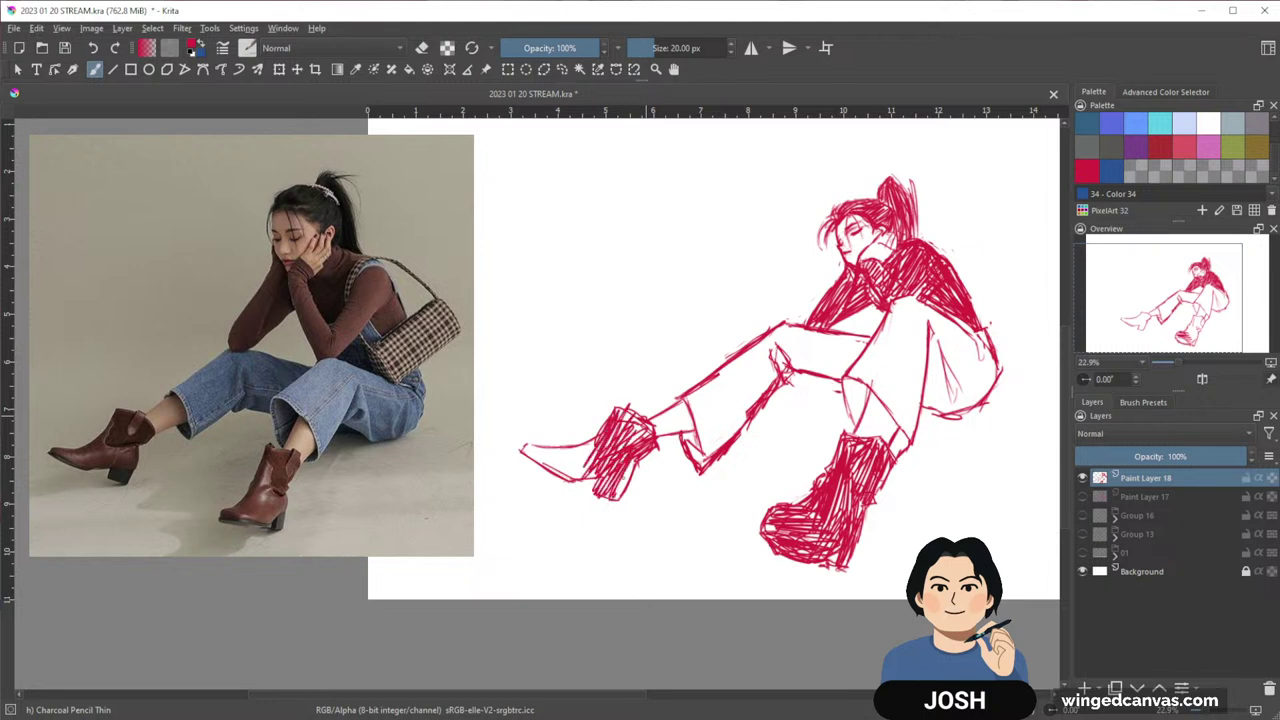
mouse_move(638, 456)
mouse_down()
mouse_move(616, 502)
mouse_move(634, 456)
mouse_move(620, 438)
mouse_move(524, 450)
mouse_up()
mouse_move(604, 442)
mouse_down()
mouse_move(538, 452)
mouse_move(556, 478)
mouse_move(528, 452)
mouse_move(528, 474)
mouse_up()
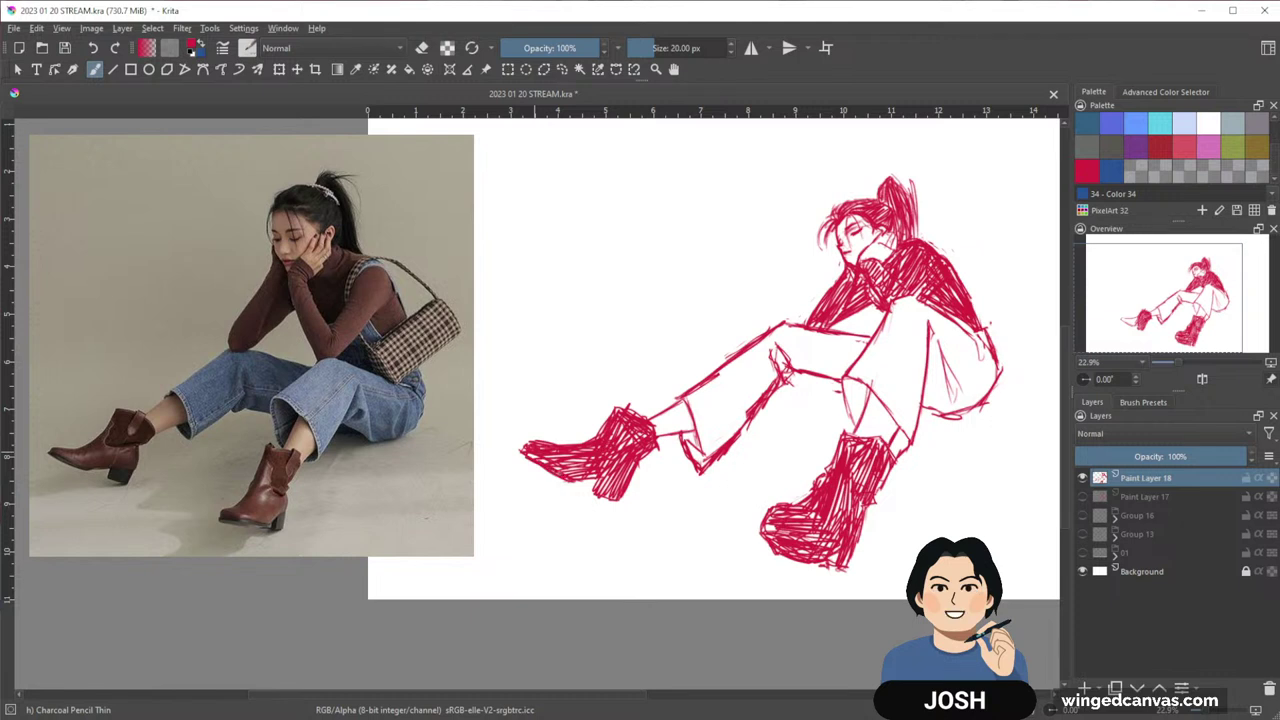
Shade the inside of the trouser openings above both boots with short hatch lines
drag(908, 348, 876, 348)
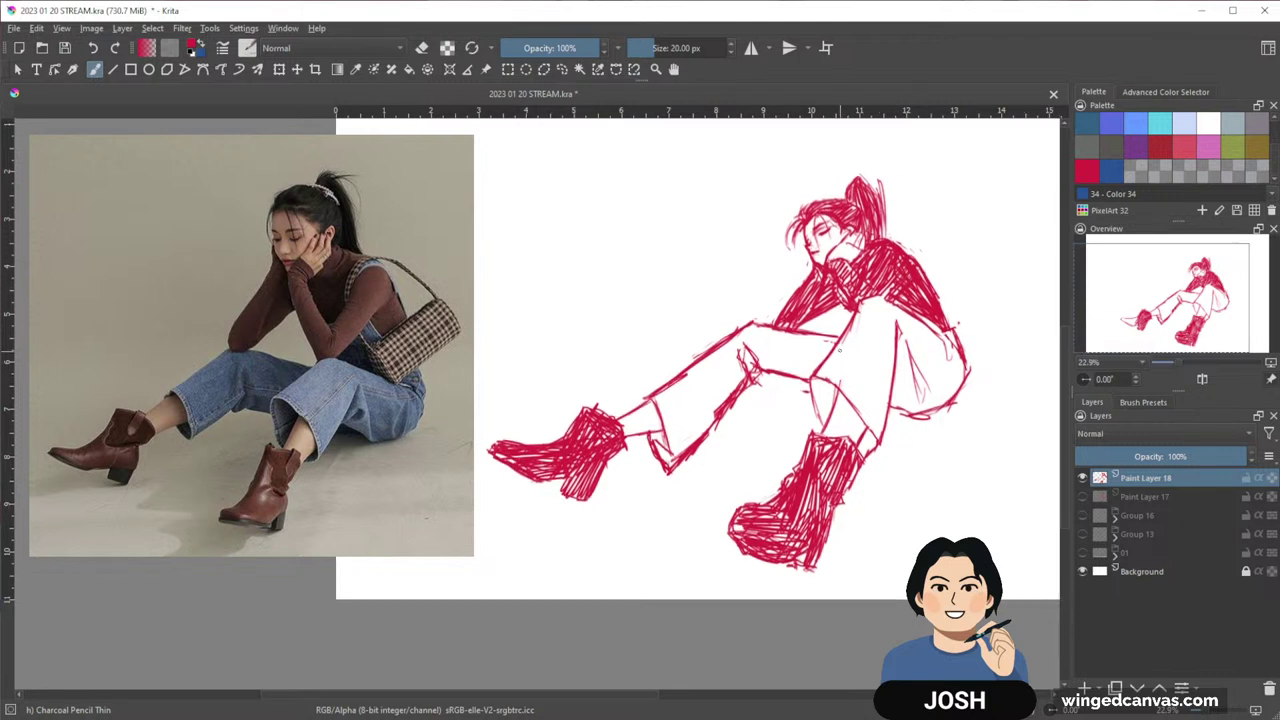
drag(650, 431, 669, 466)
mouse_move(816, 383)
mouse_down()
mouse_move(828, 420)
mouse_move(842, 398)
mouse_move(877, 446)
mouse_up()
mouse_move(857, 446)
mouse_down()
mouse_move(878, 447)
mouse_move(863, 452)
mouse_up()
Try a loose loop around the forearms and knees, and undo it
key(e)
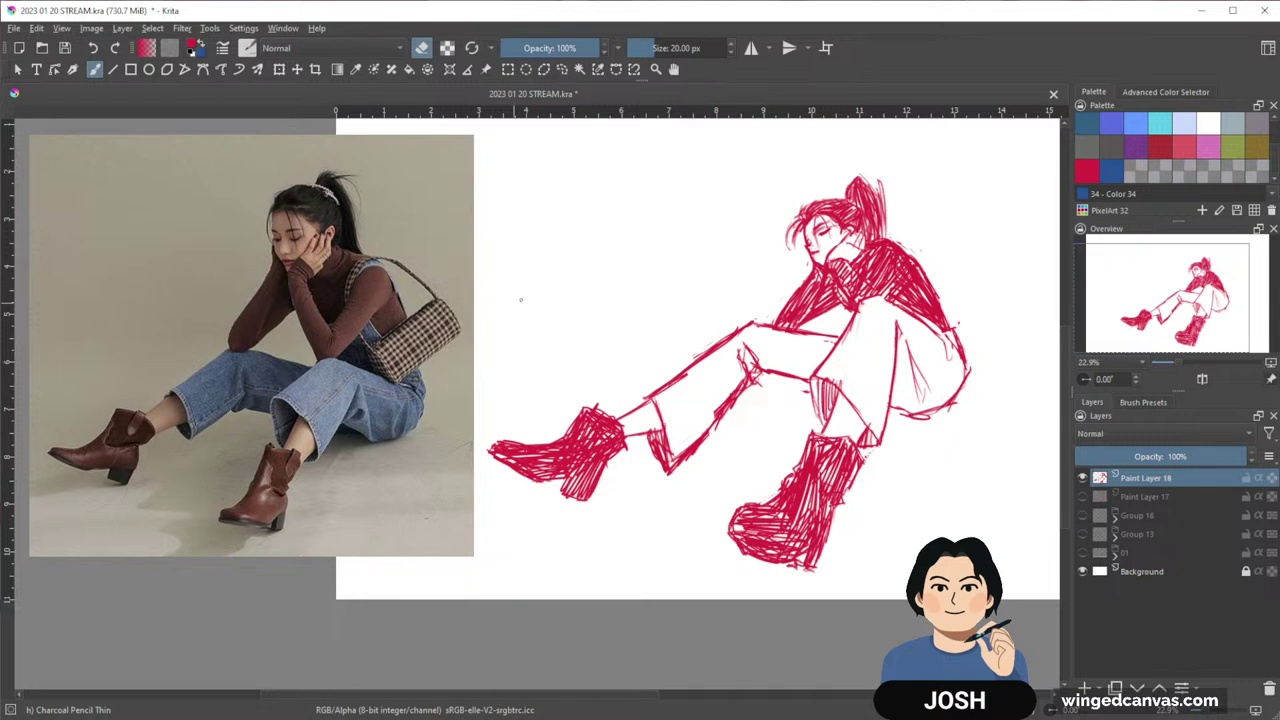
scroll(1043, 220, down, 2)
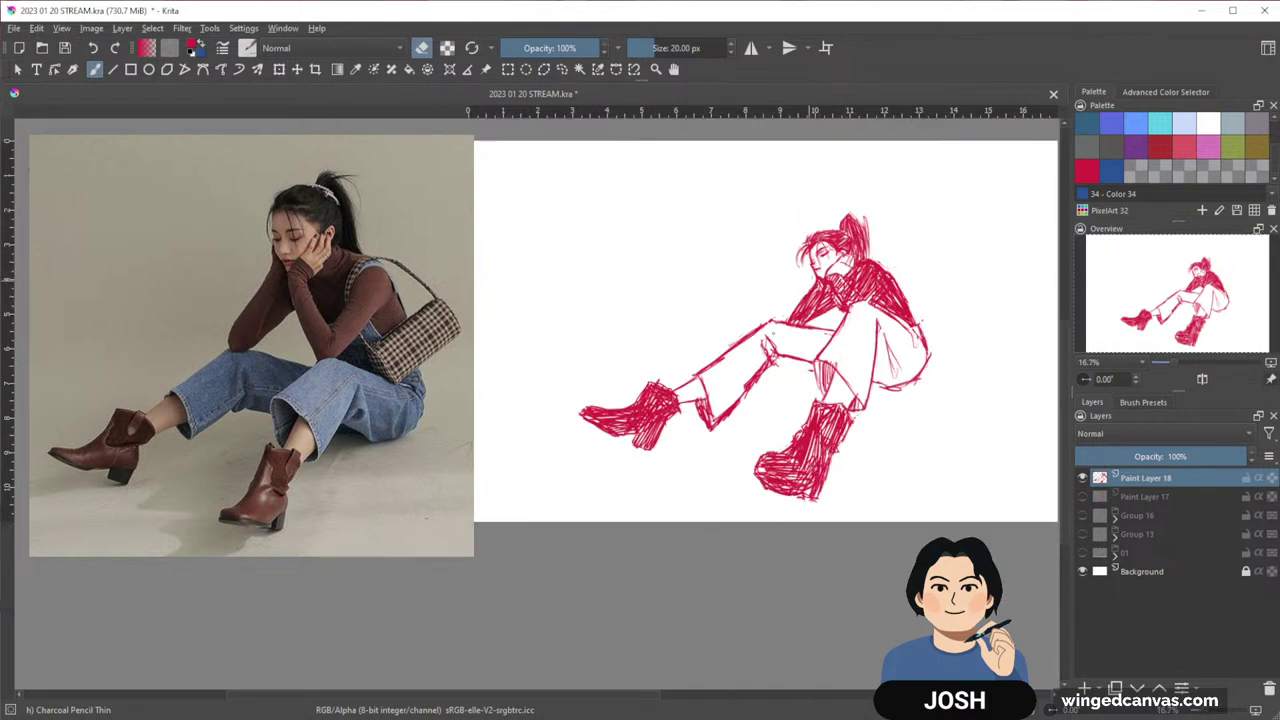
key(e)
mouse_move(816, 280)
mouse_down()
mouse_move(786, 280)
mouse_move(836, 354)
mouse_up()
drag(856, 298, 834, 348)
drag(792, 282, 822, 282)
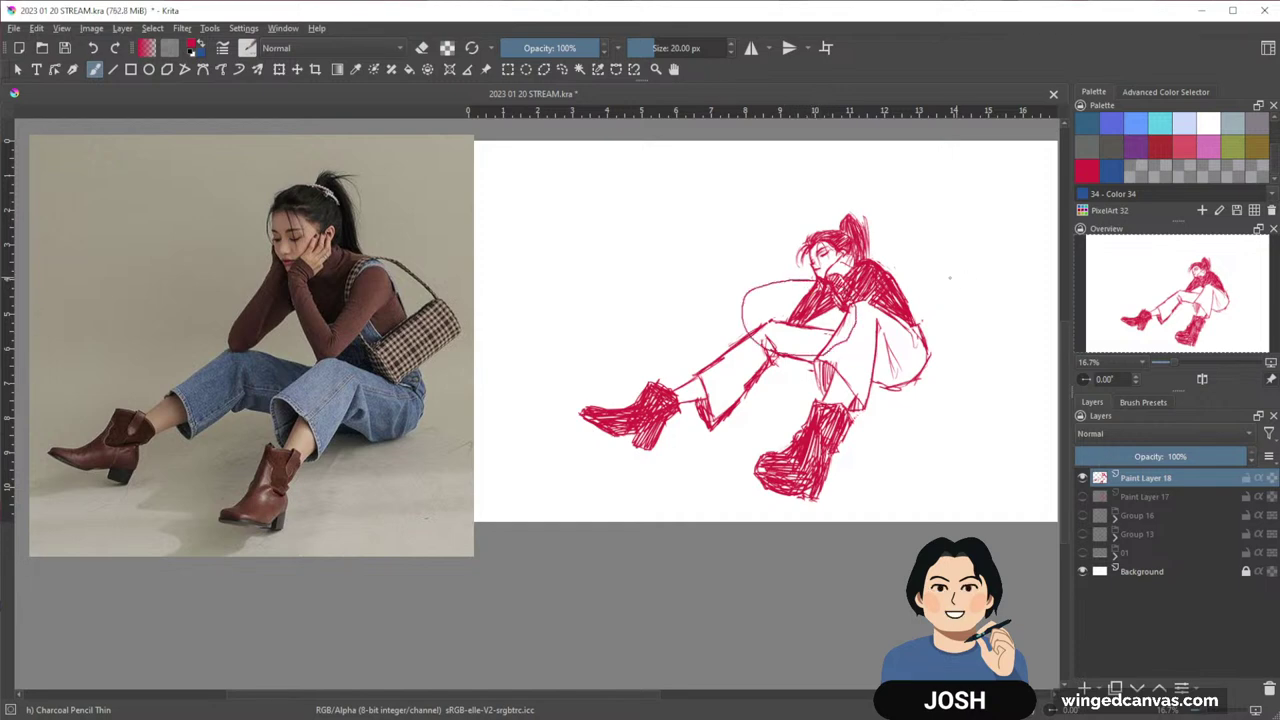
key(ctrl+z)
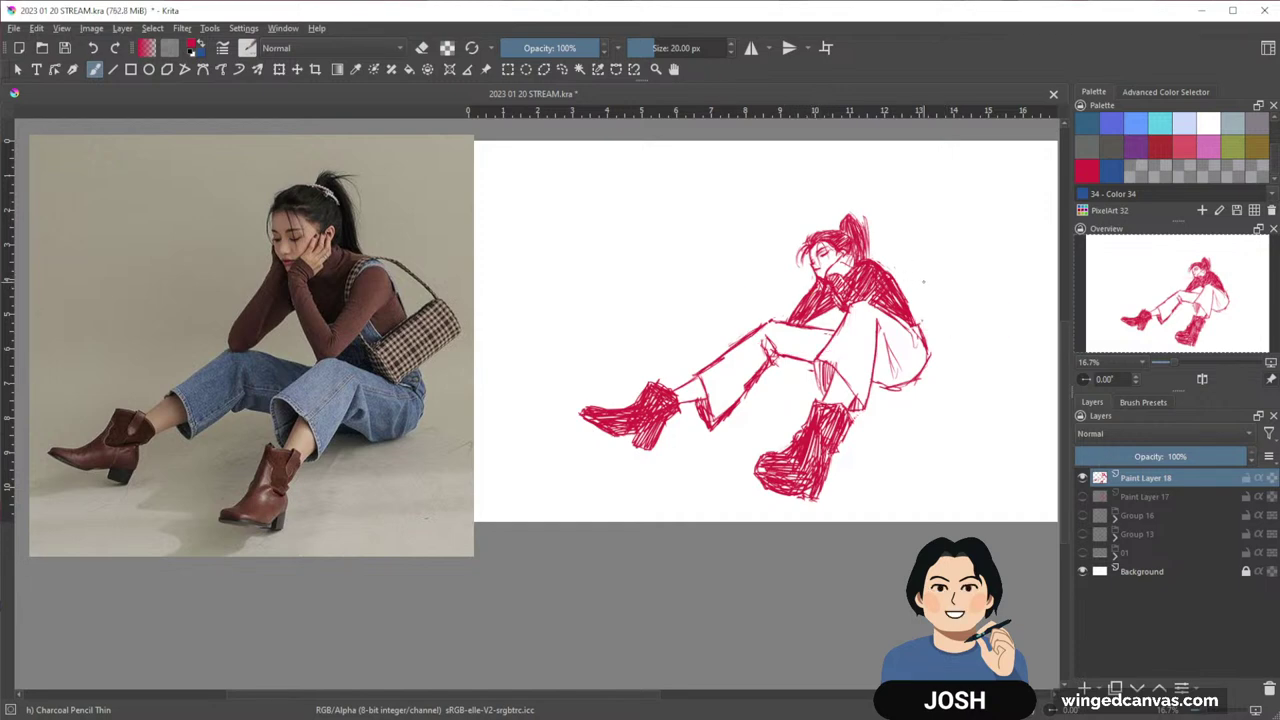
scroll(914, 262, up, 2)
scroll(914, 262, down, 1)
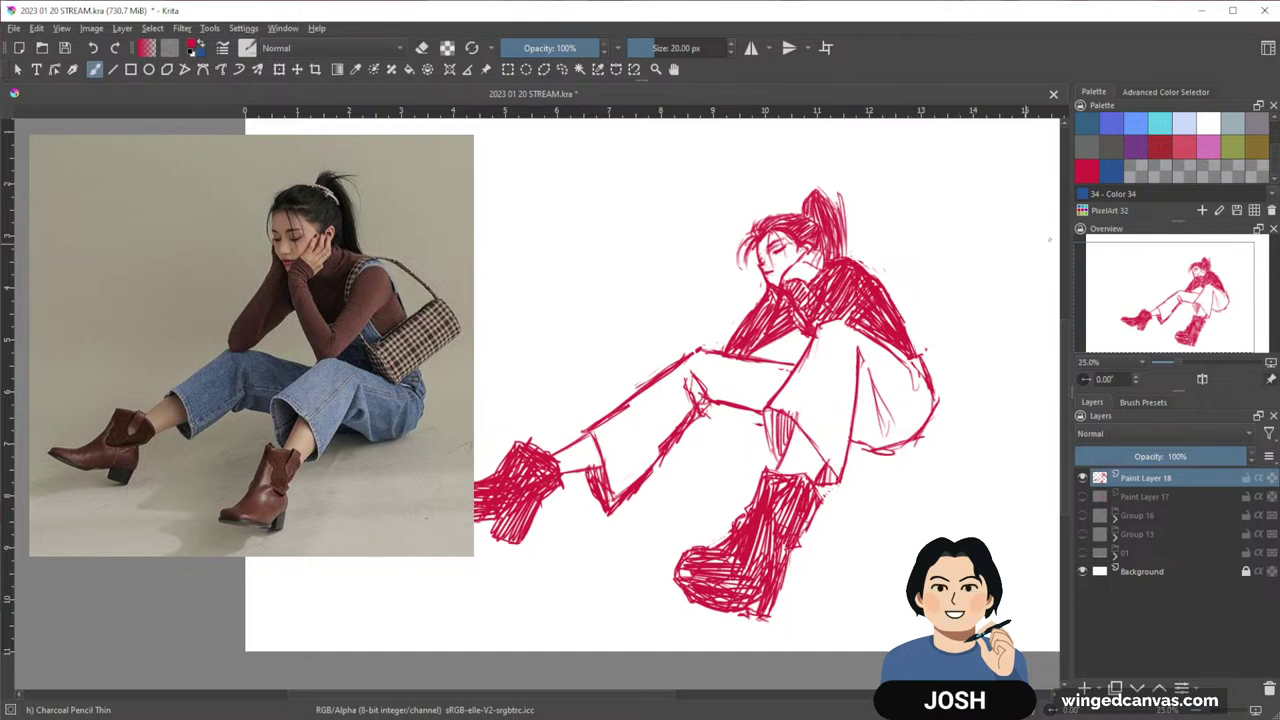
drag(714, 281, 782, 264)
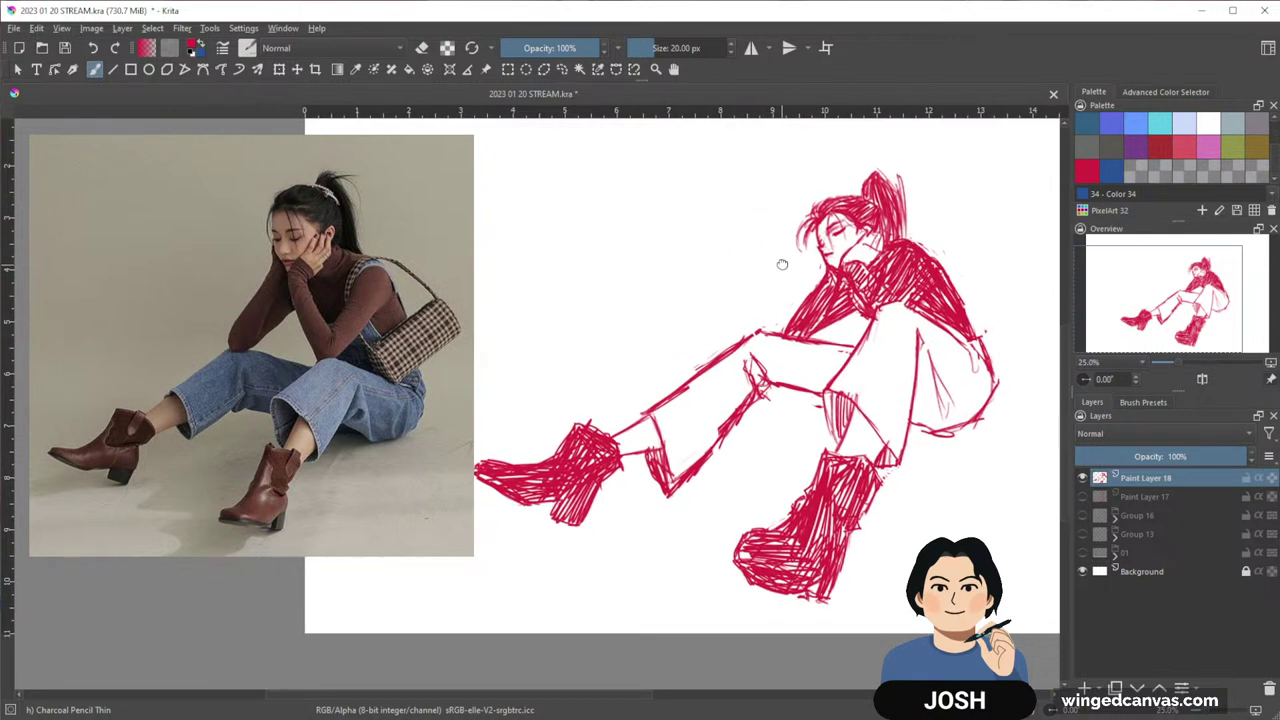
mouse_move(882, 239)
mouse_down()
mouse_move(906, 243)
mouse_move(890, 254)
mouse_move(865, 232)
mouse_up()
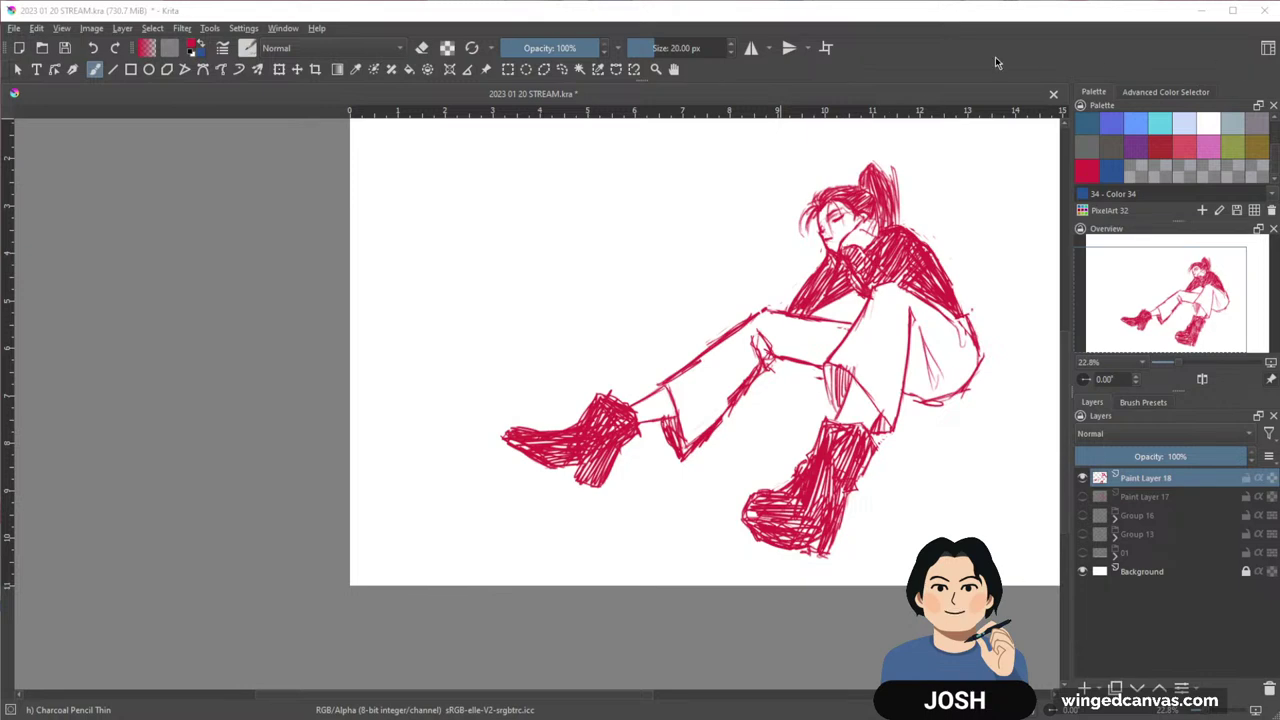
drag(809, 322, 633, 356)
drag(690, 415, 677, 377)
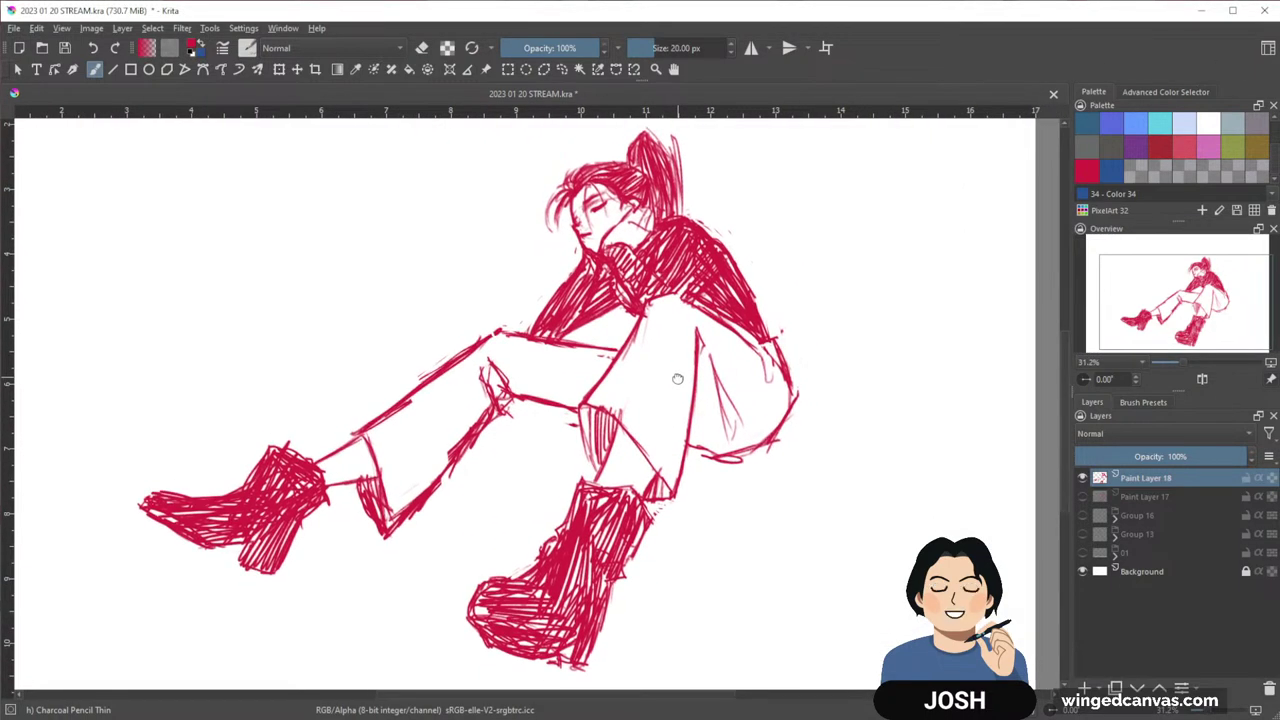